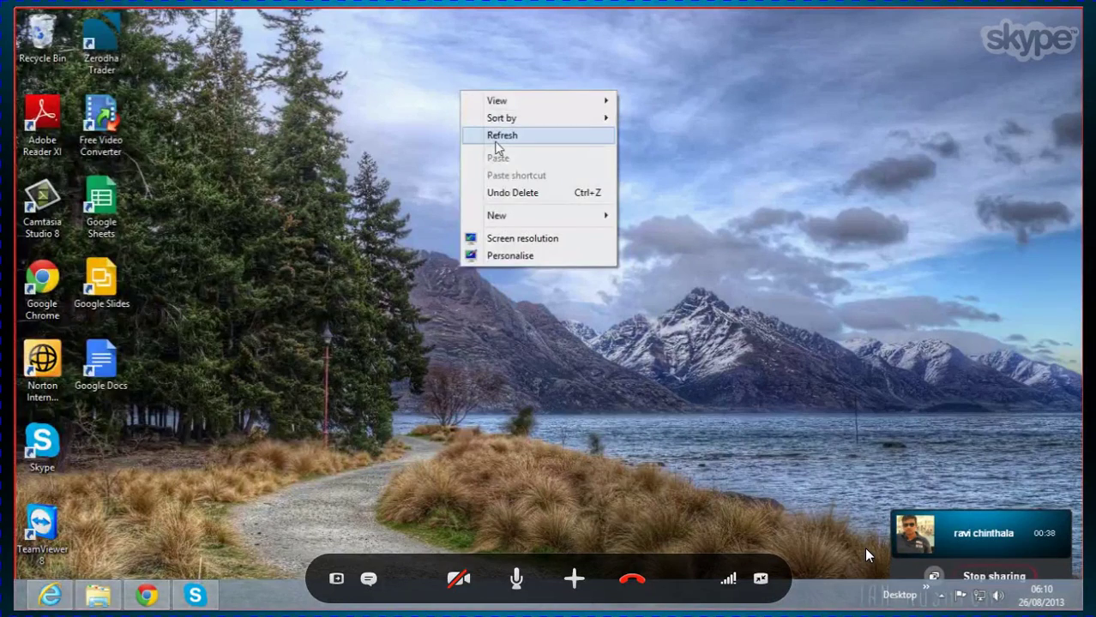
# Step: Launch Remote Desktop Connection by running mstsc and connect to the remote computer with the saved credentials
pyautogui.click(498, 137)
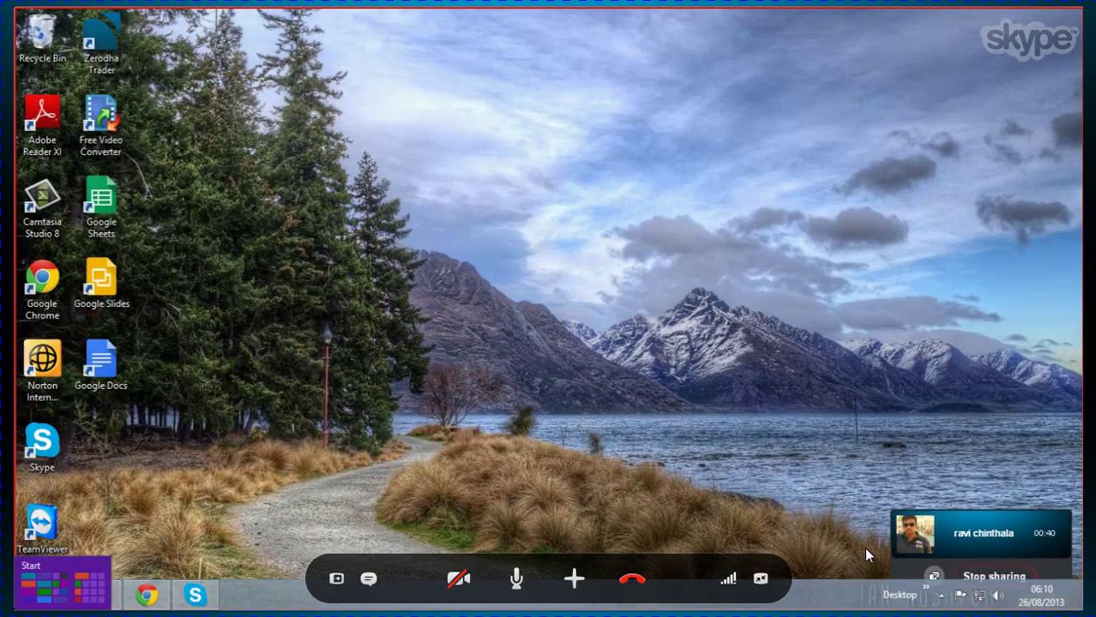
pyautogui.rightClick(8, 608)
pyautogui.click(106, 567)
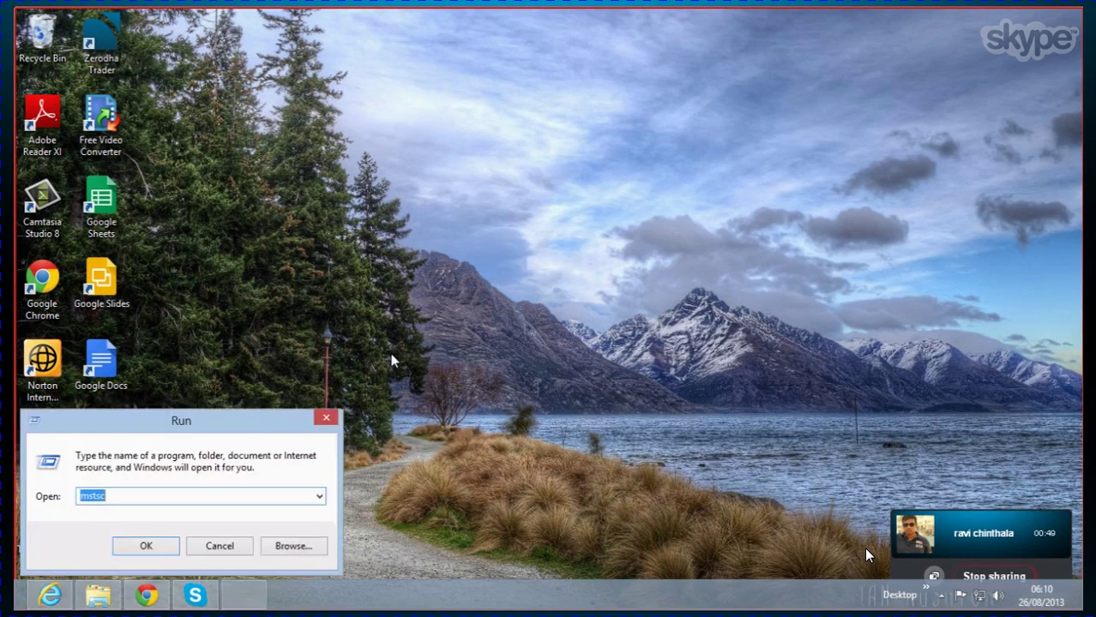
pyautogui.click(144, 549)
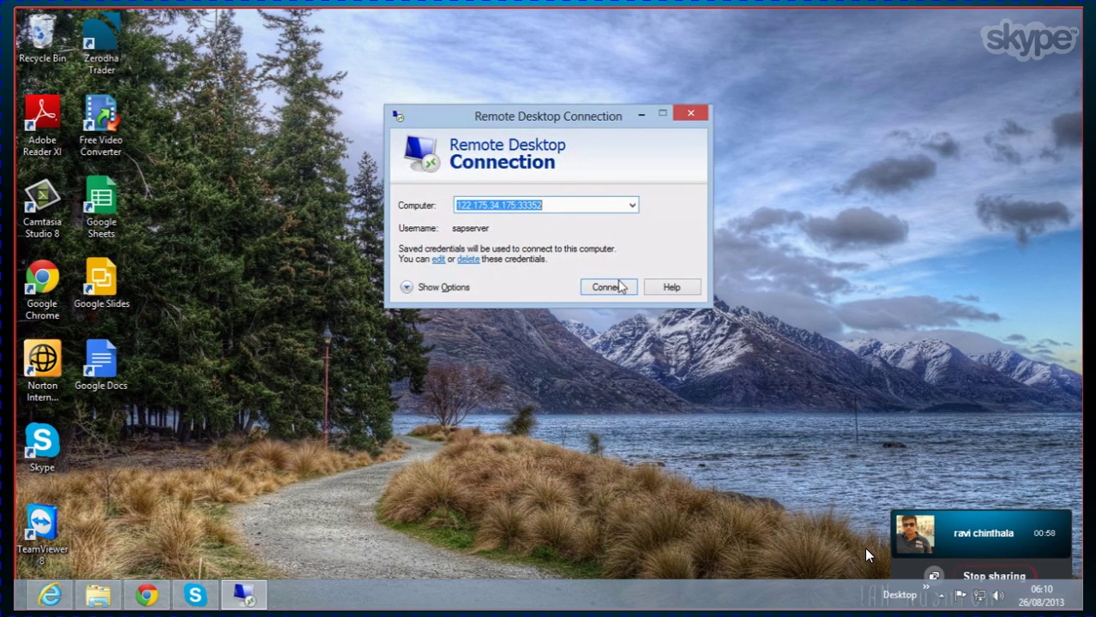
pyautogui.click(611, 288)
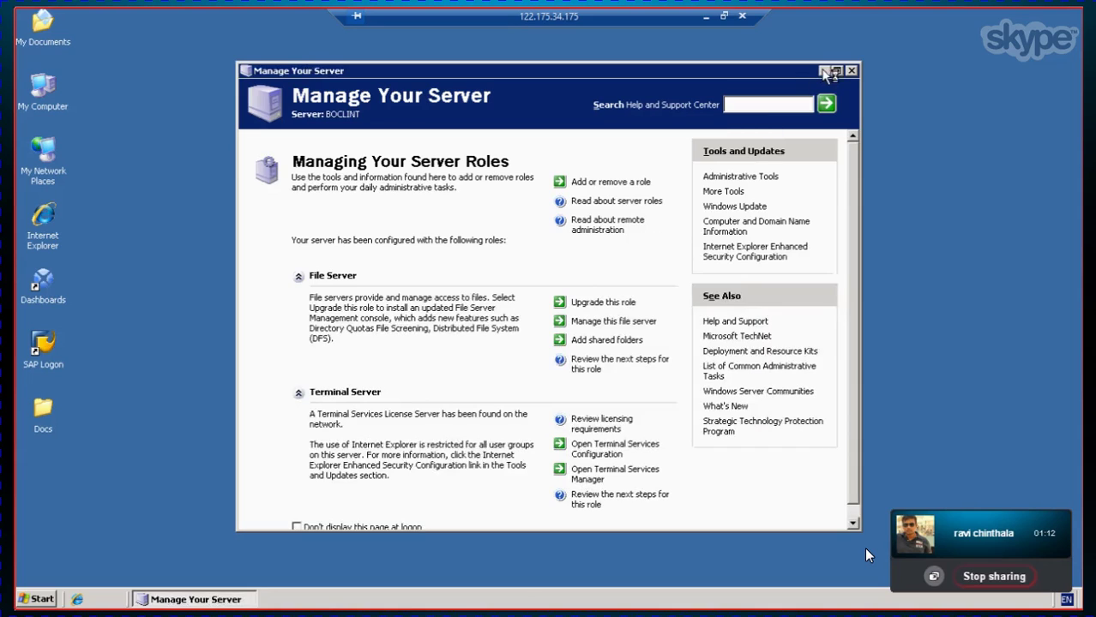
# Step: Close the Manage Your Server window and open the BI connection from SAP Logon 730
pyautogui.click(851, 72)
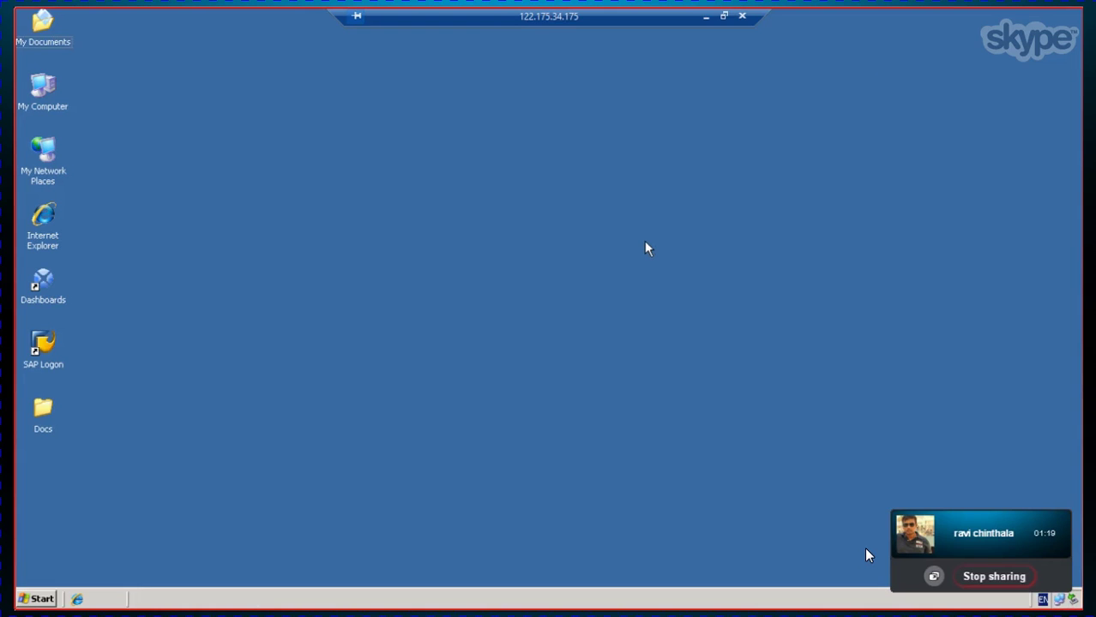
pyautogui.doubleClick(53, 345)
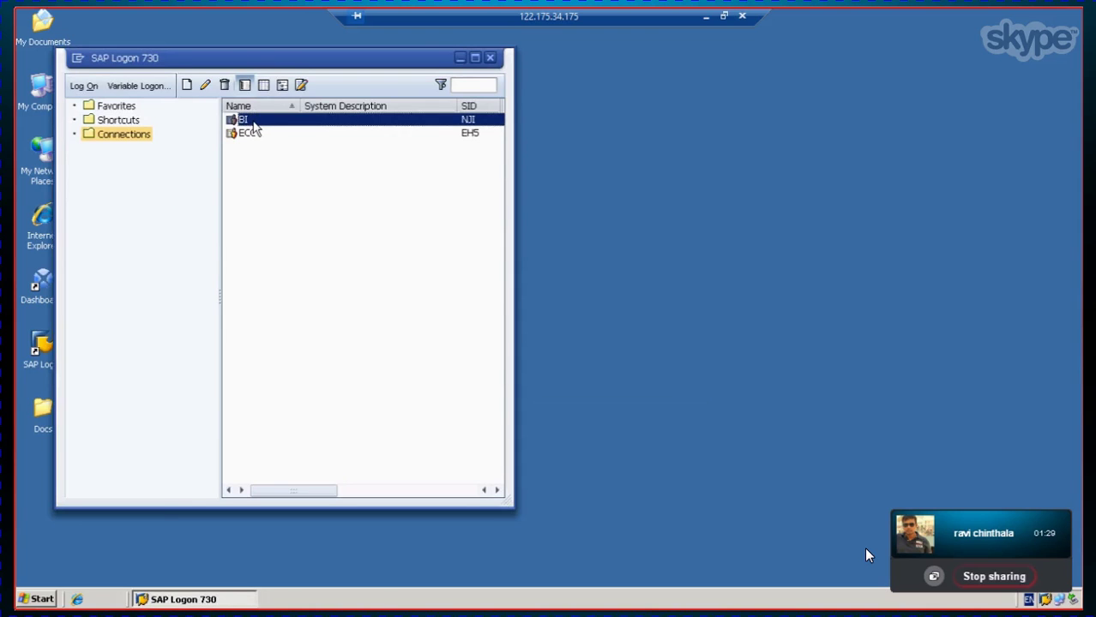
pyautogui.doubleClick(252, 122)
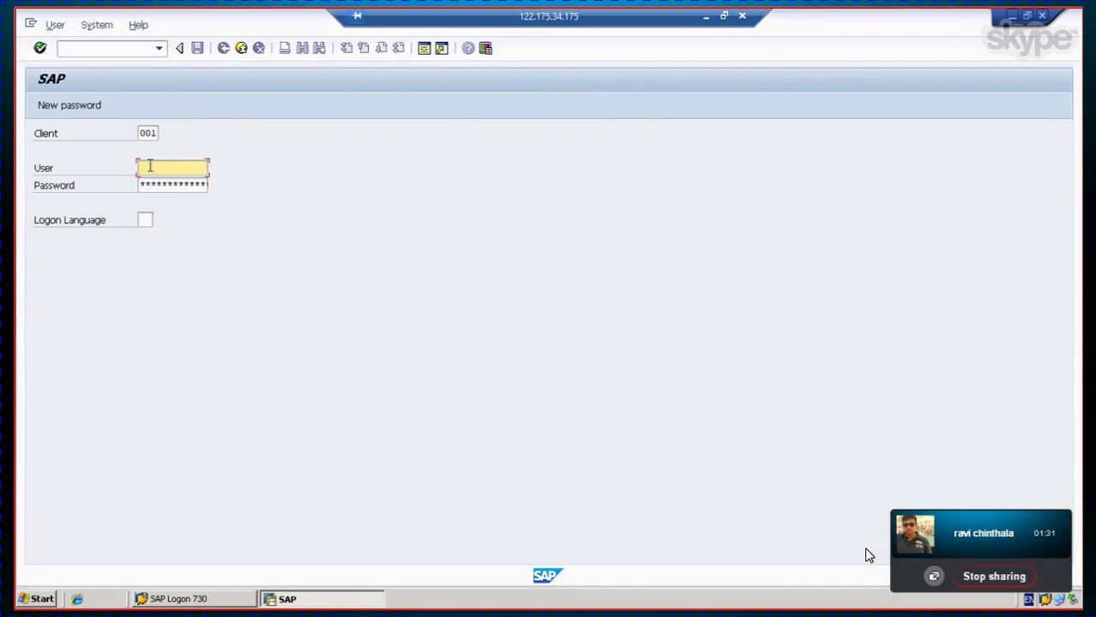
# Step: Log on to the SAP system as user sapserver, entering the account password
pyautogui.write('sap')
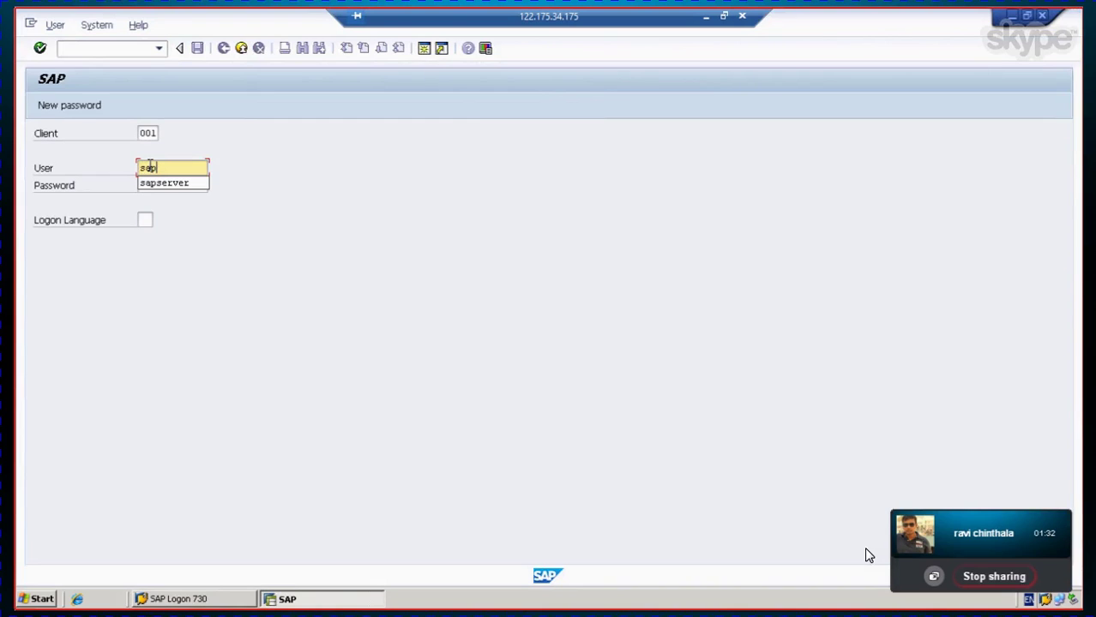
pyautogui.write('server')
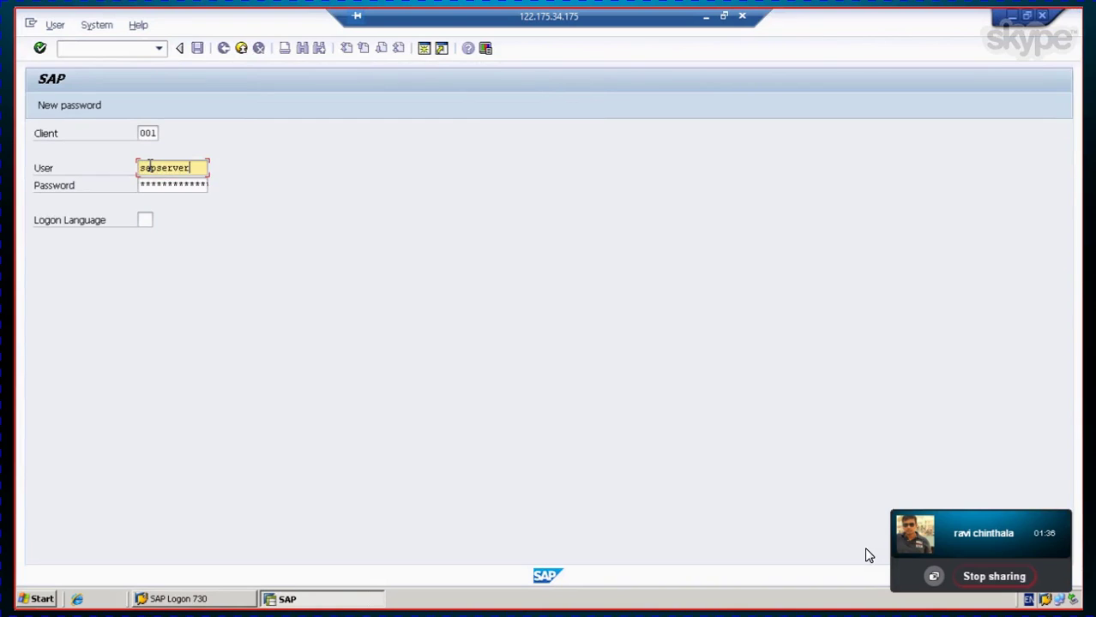
pyautogui.press('Tab')
pyautogui.write('*')
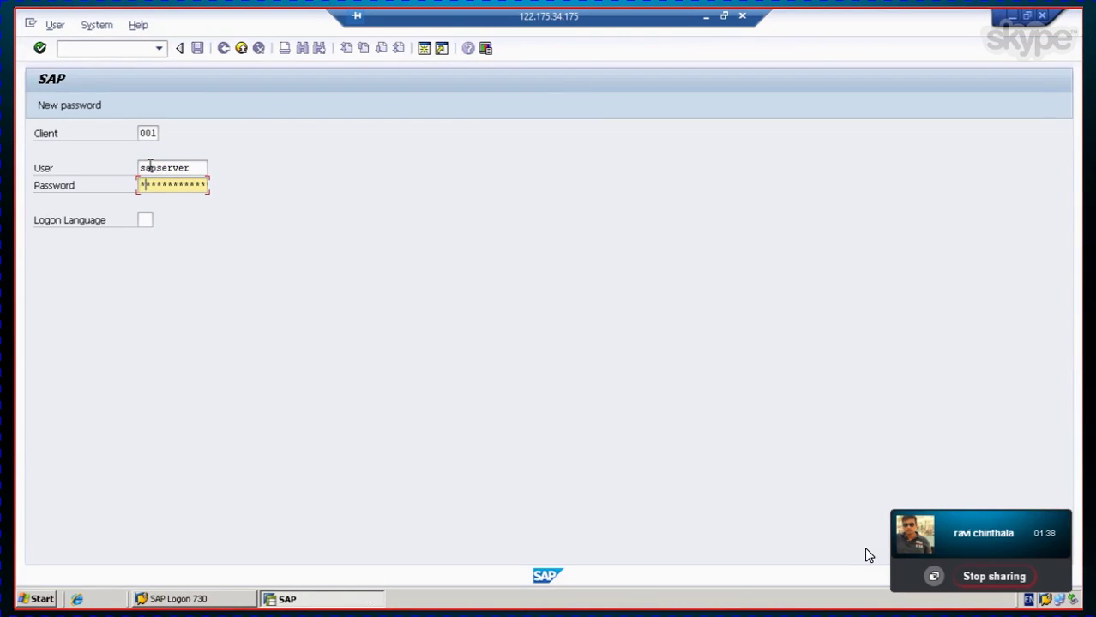
pyautogui.write('***')
pyautogui.press('Return')
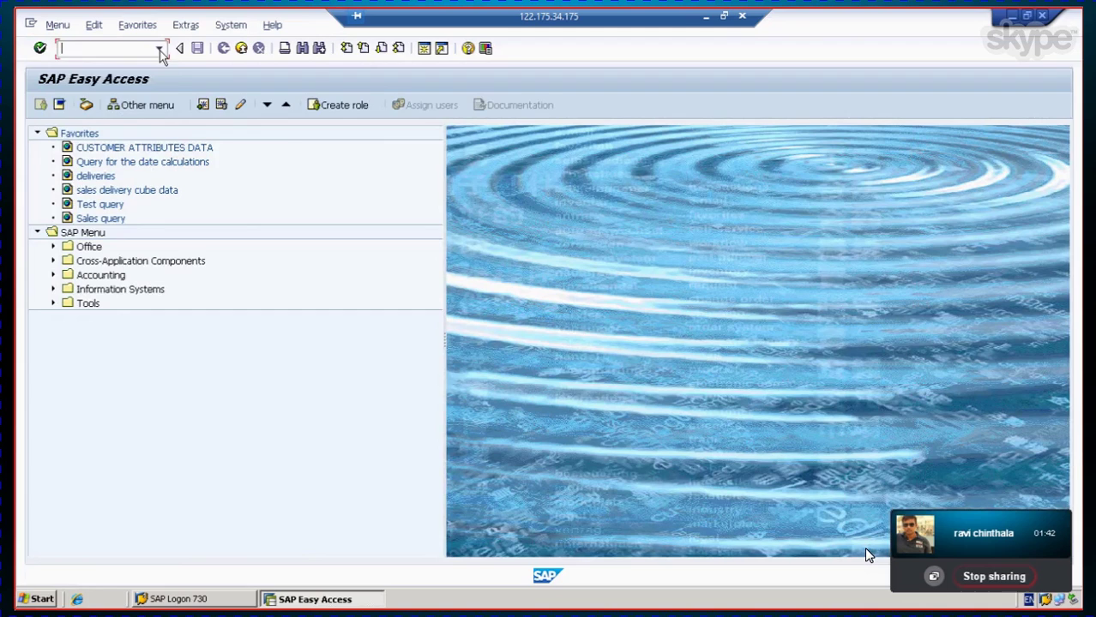
# Step: Run transaction rsa1 and answer Yes to the question about starting the modeling documentation
pyautogui.click(160, 50)
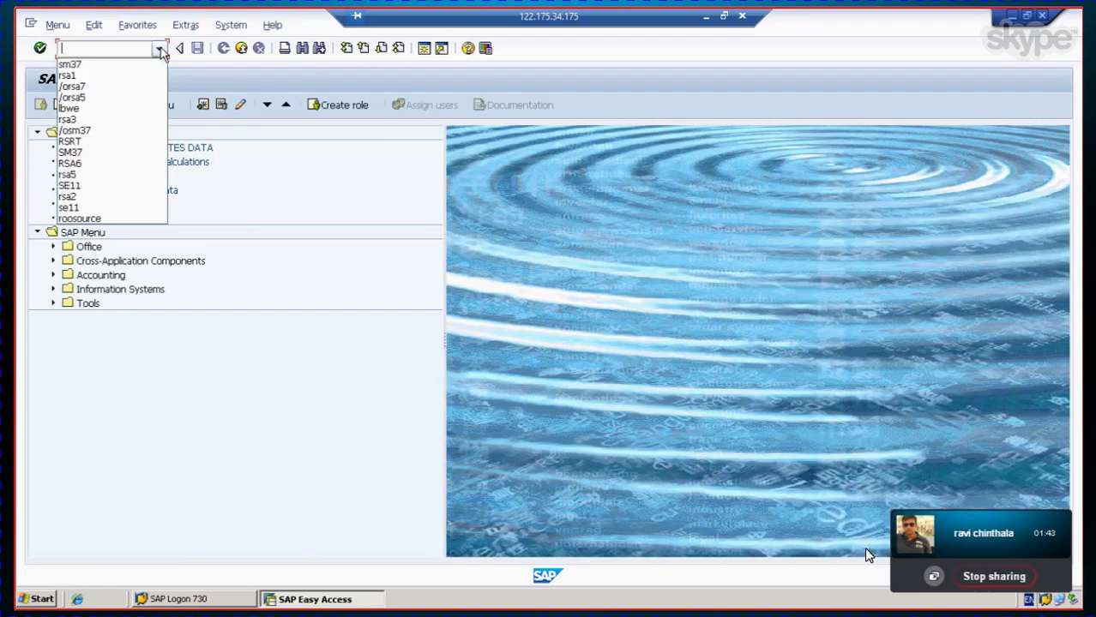
pyautogui.click(70, 75)
pyautogui.press('Return')
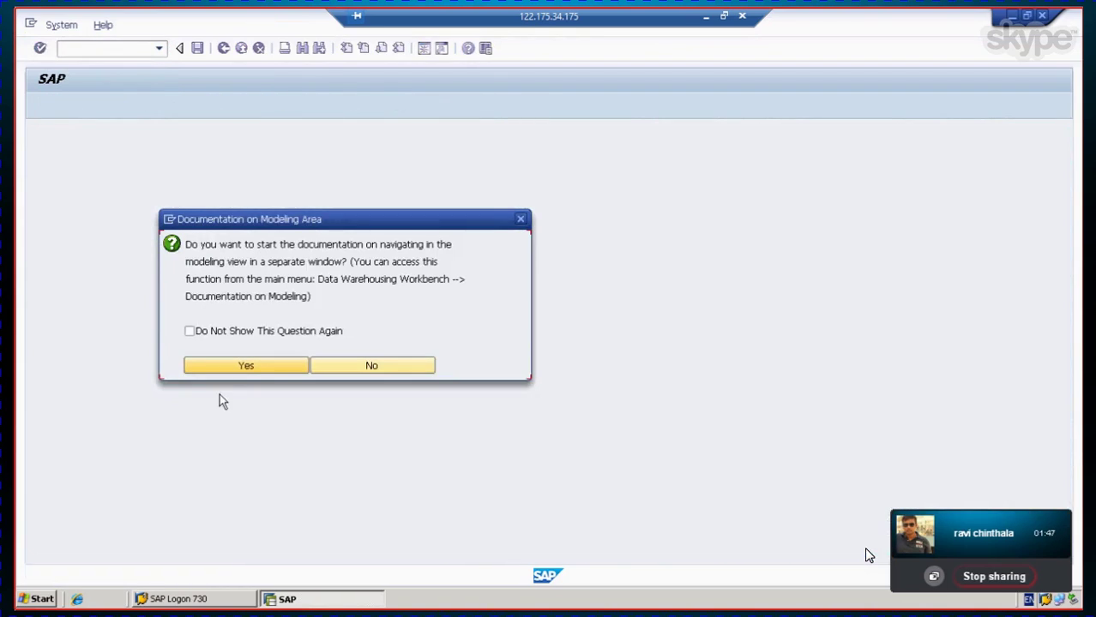
pyautogui.click(246, 366)
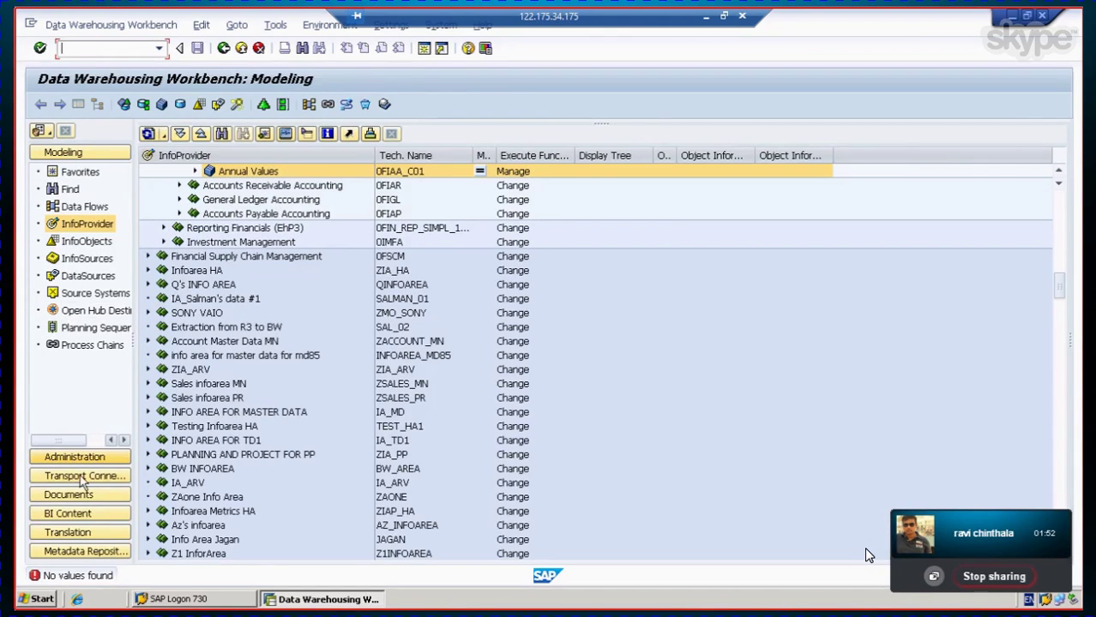
# Step: Collapse the Asset Accounting, Financial Accounting and Financial Management & Controlling nodes in the InfoProvider tree
pyautogui.click(67, 513)
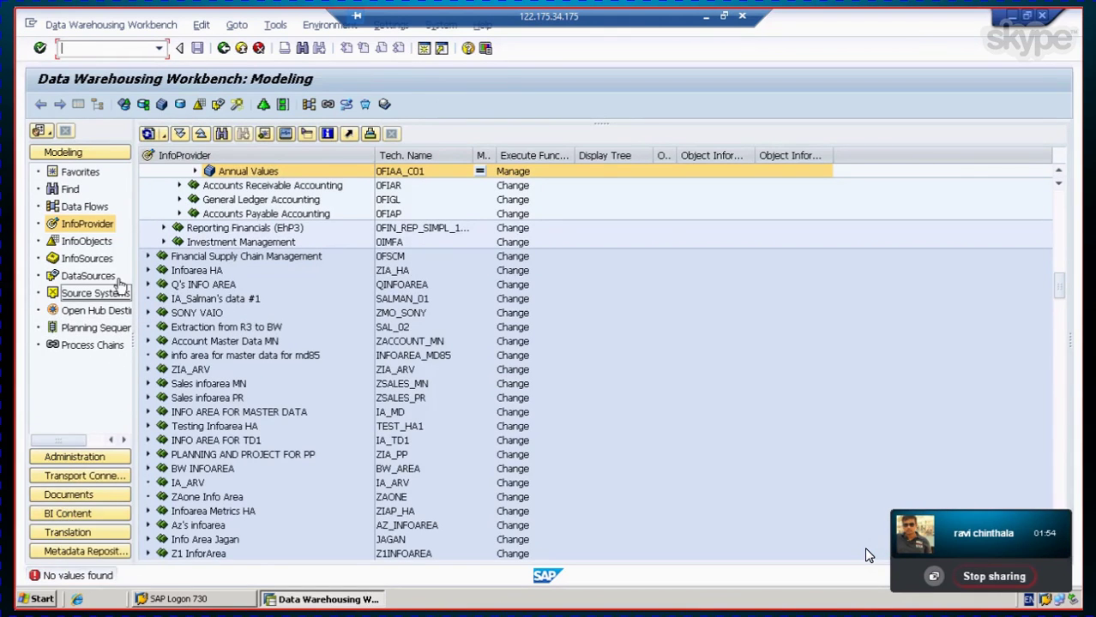
pyautogui.click(287, 244)
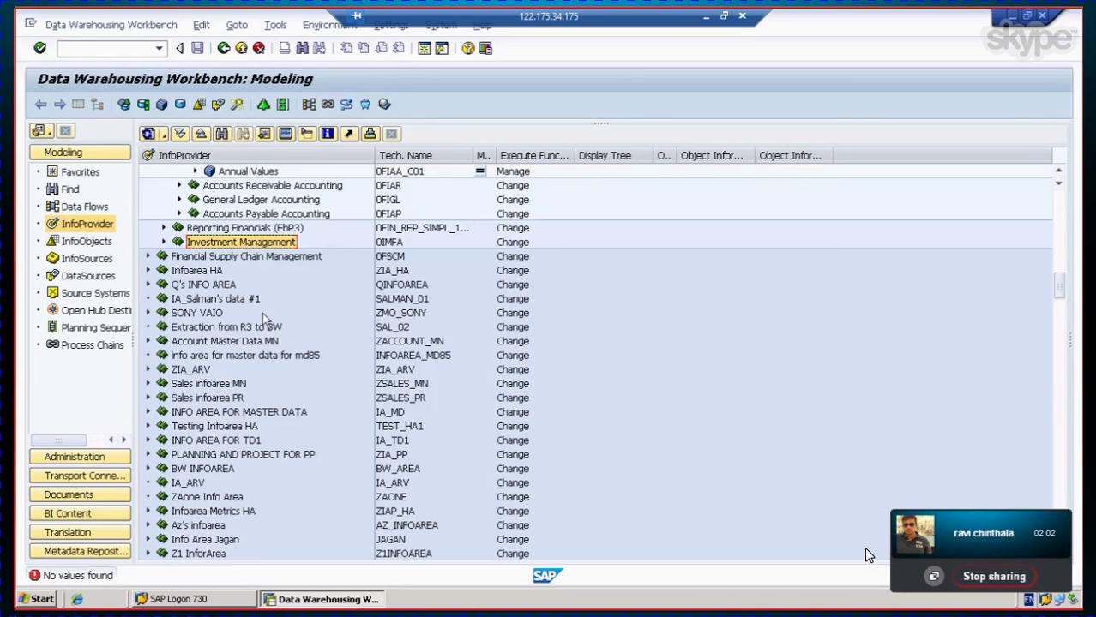
pyautogui.scroll(2, 265, 307)
pyautogui.scroll(5, 265, 301)
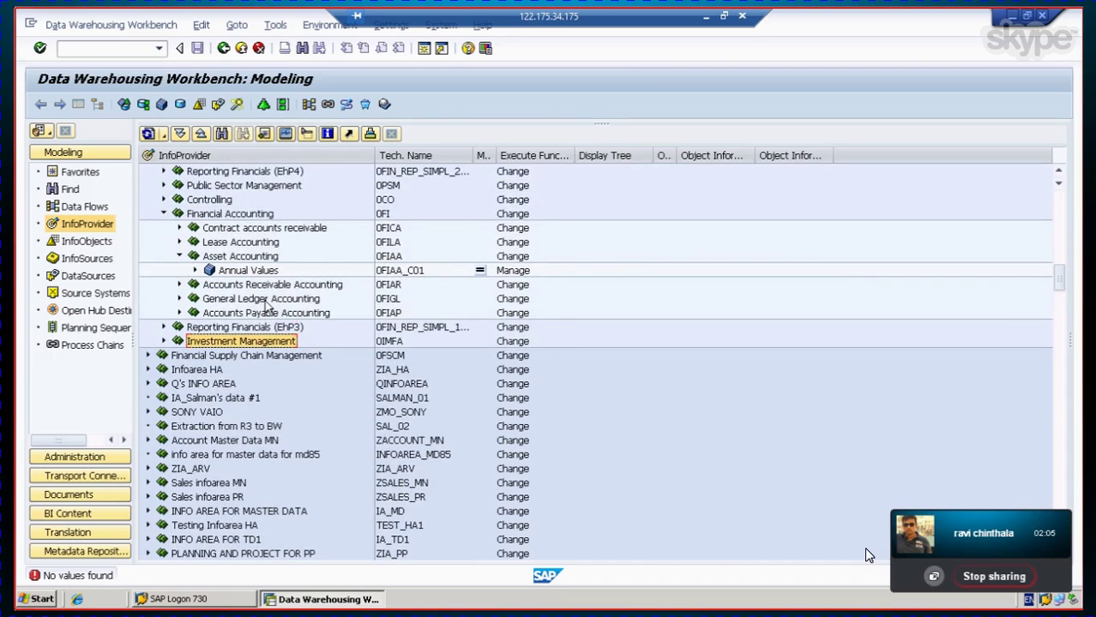
pyautogui.scroll(5, 265, 307)
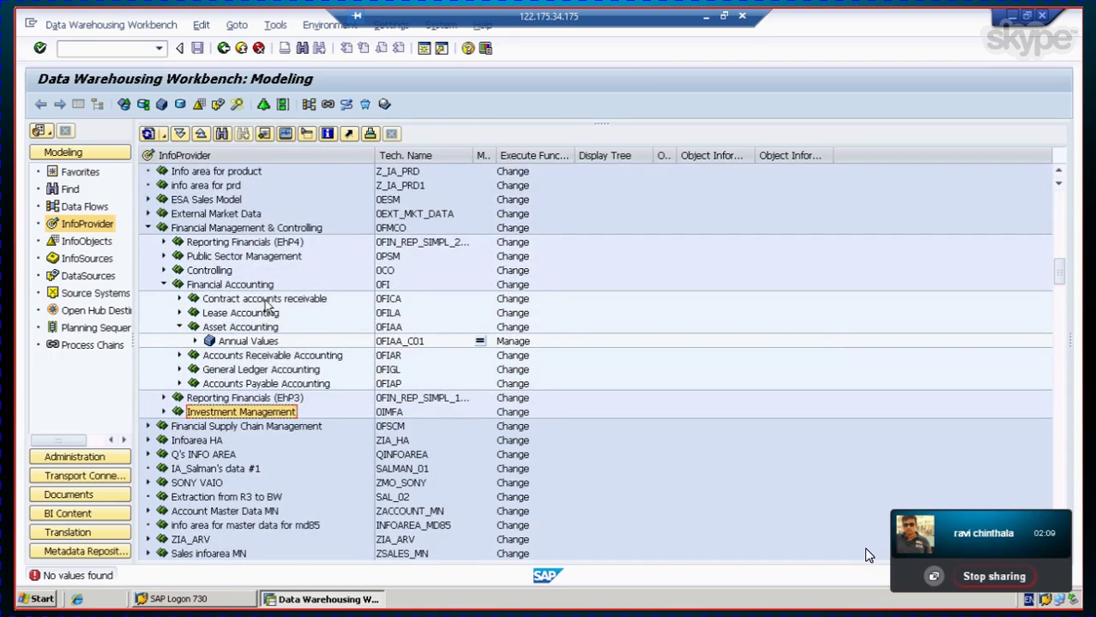
pyautogui.click(180, 328)
pyautogui.click(164, 285)
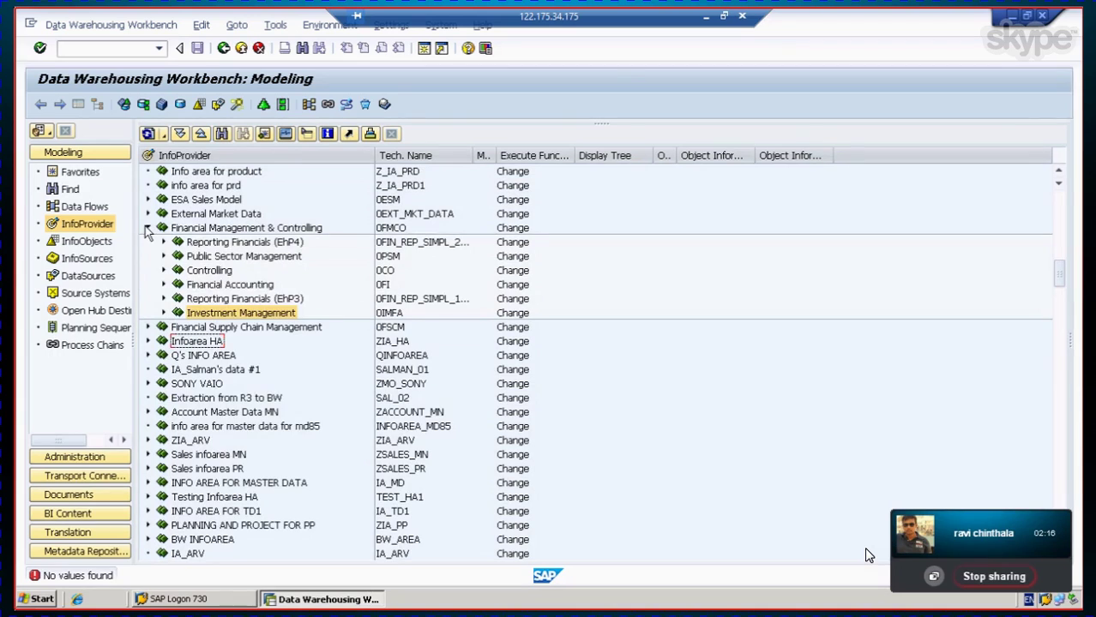
pyautogui.click(148, 228)
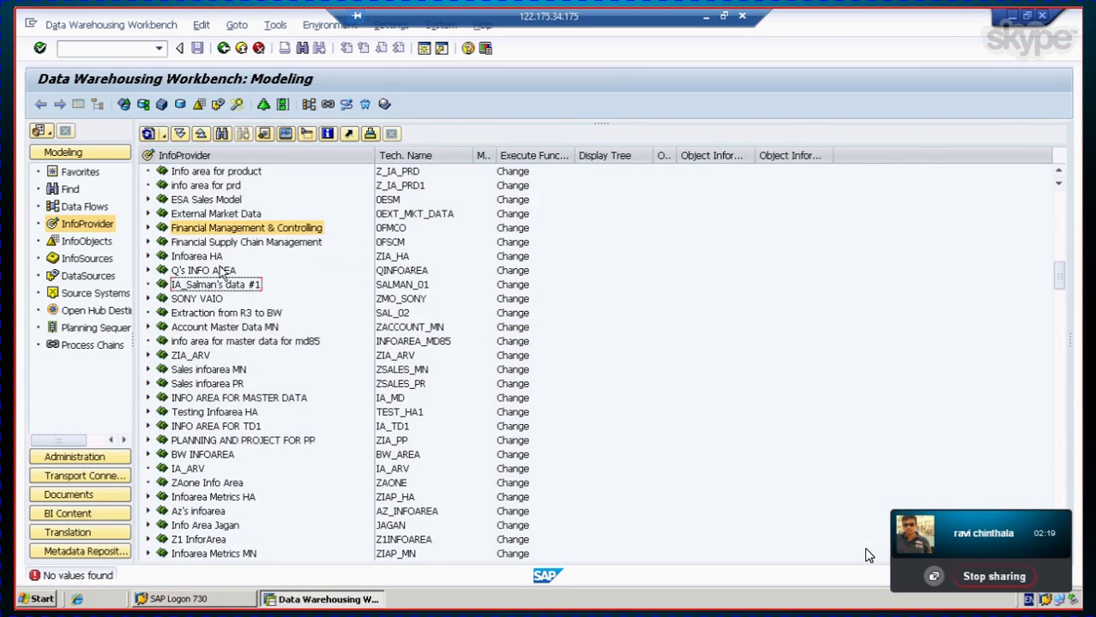
# Step: Expand the Supply Chain Management InfoArea and its Inventory Management node in the InfoProvider tree
pyautogui.scroll(1, 222, 270)
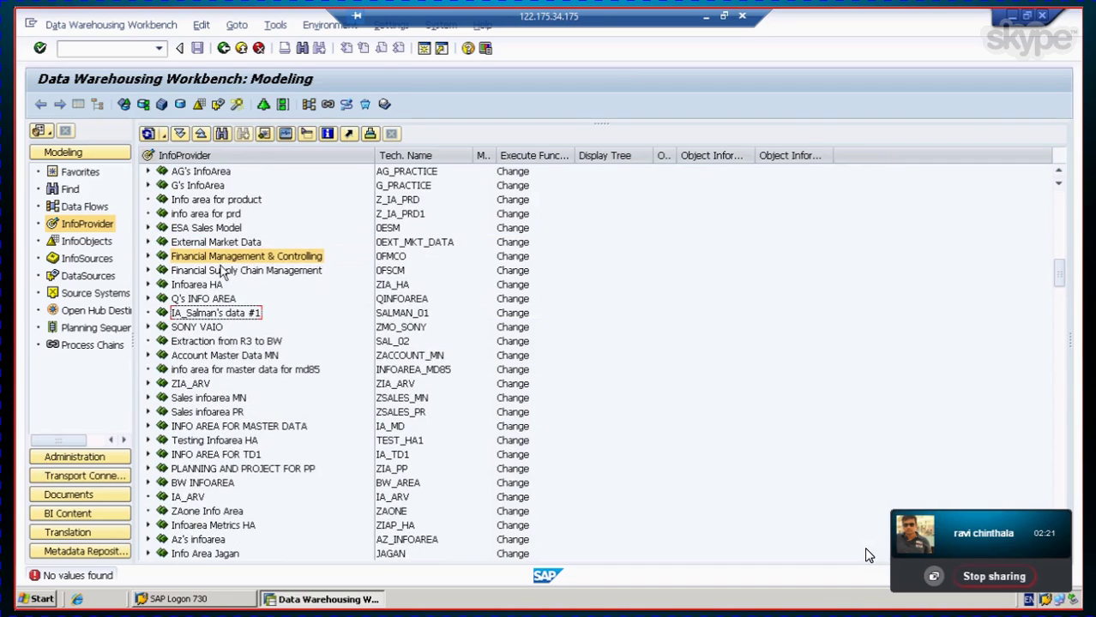
pyautogui.scroll(4, 221, 271)
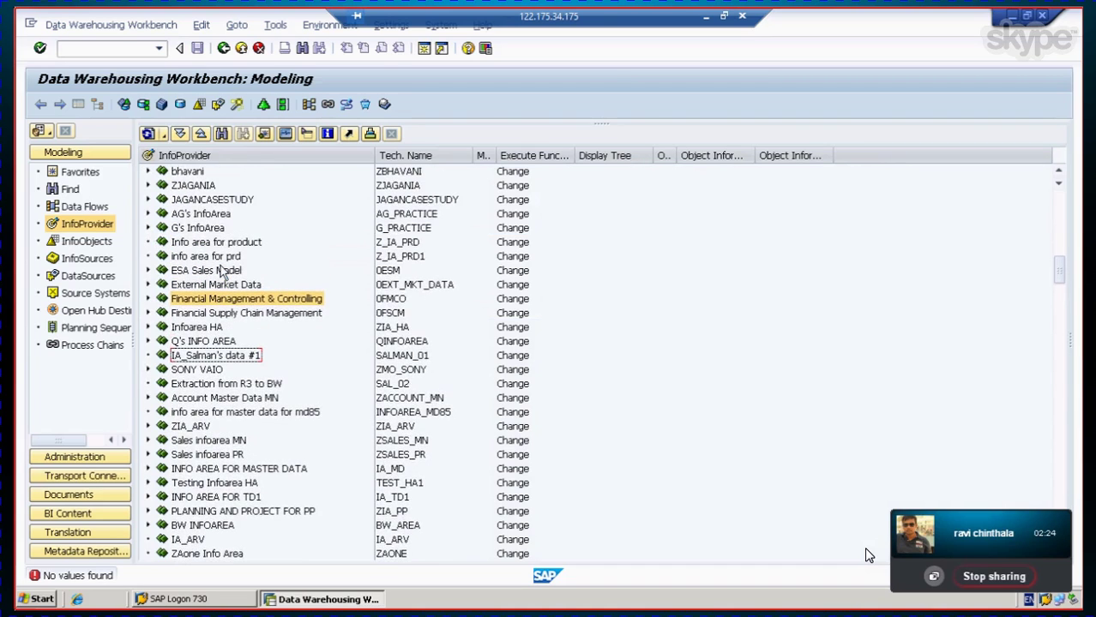
pyautogui.scroll(2, 222, 271)
pyautogui.scroll(8, 221, 271)
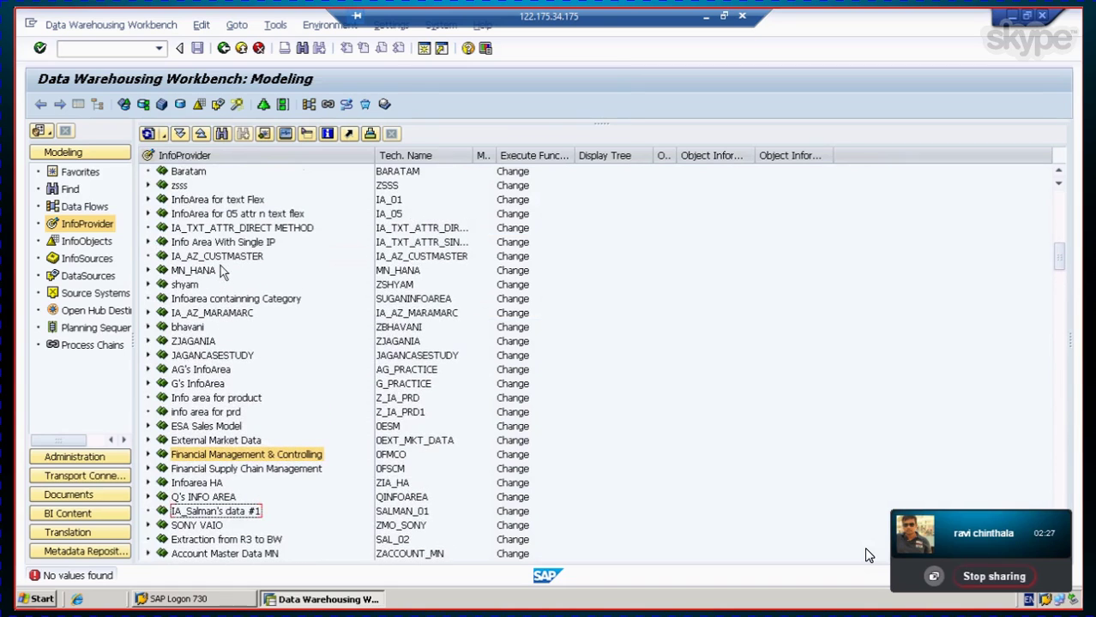
pyautogui.scroll(5, 221, 270)
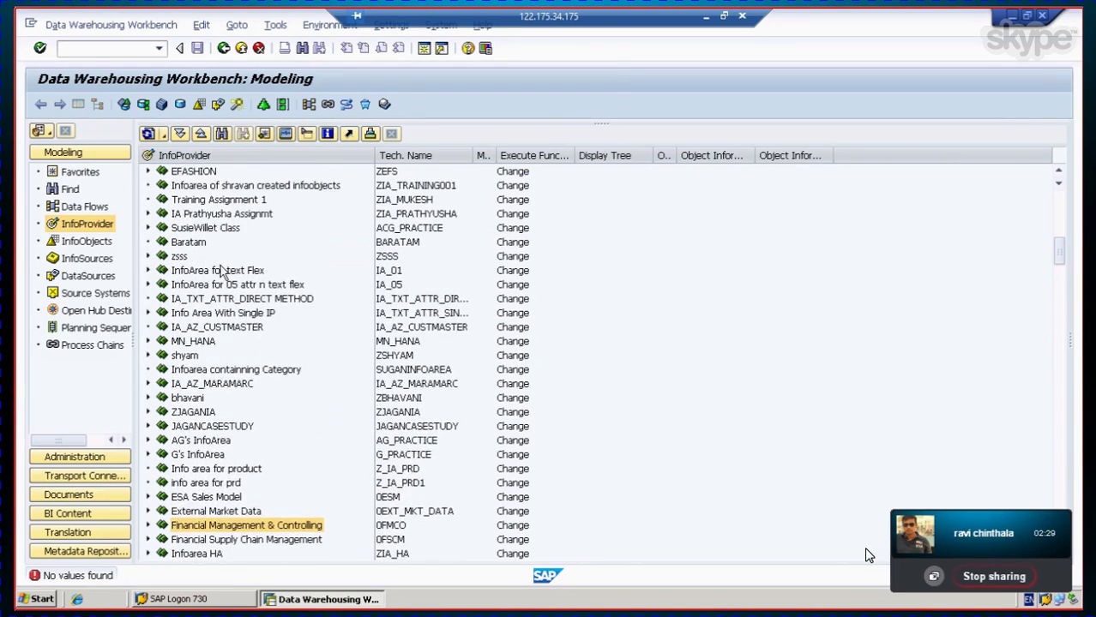
pyautogui.scroll(5, 221, 271)
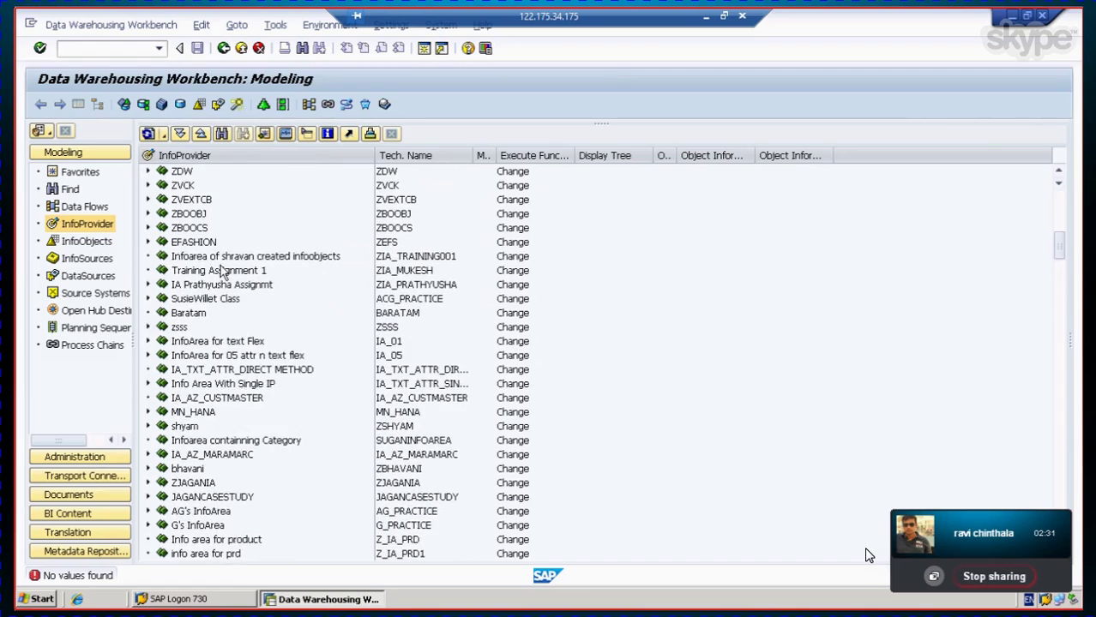
pyautogui.scroll(9, 221, 271)
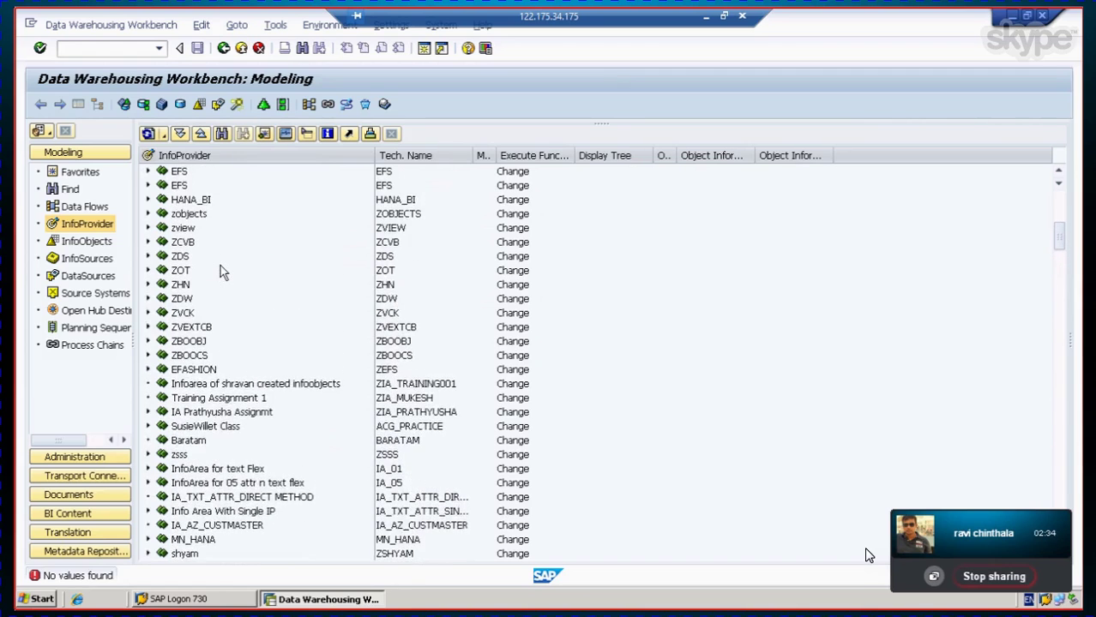
pyautogui.scroll(10, 221, 271)
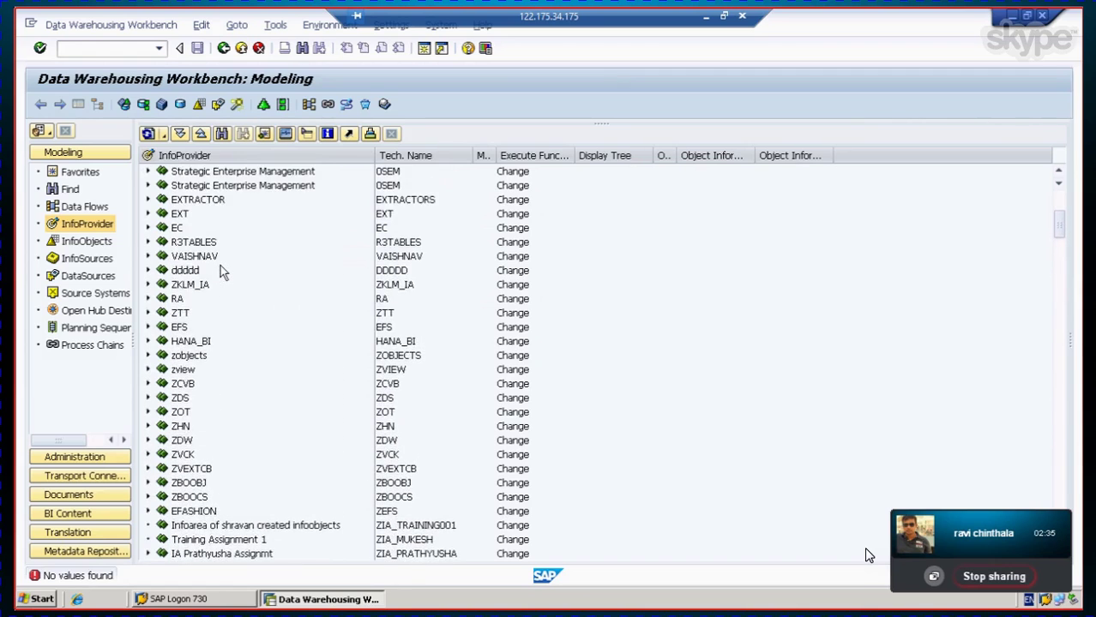
pyautogui.scroll(7, 222, 271)
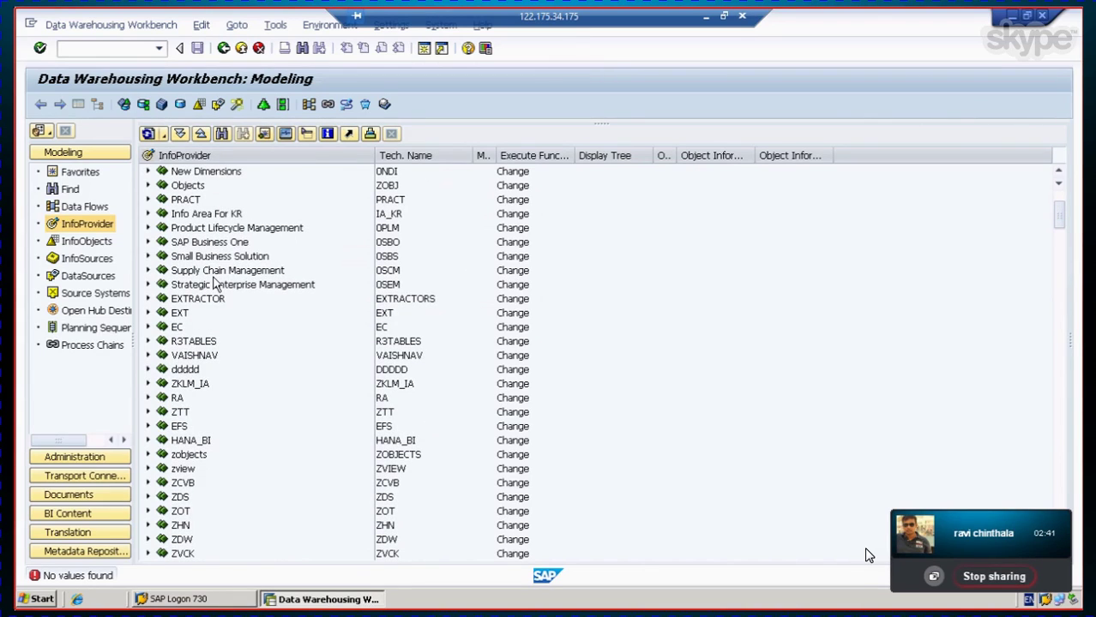
pyautogui.click(213, 273)
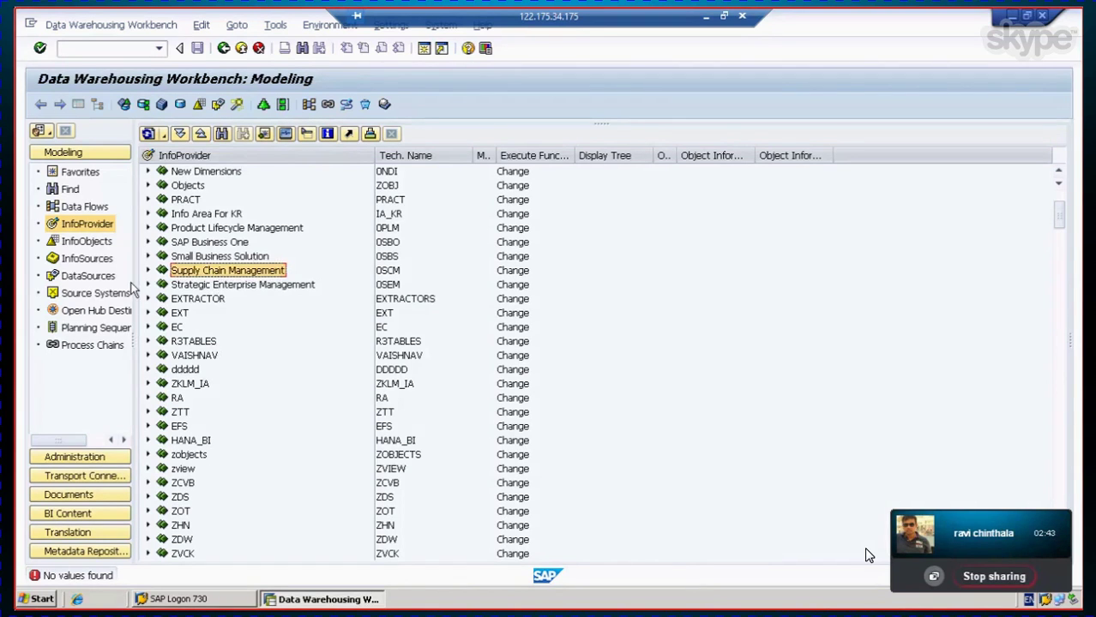
pyautogui.click(148, 270)
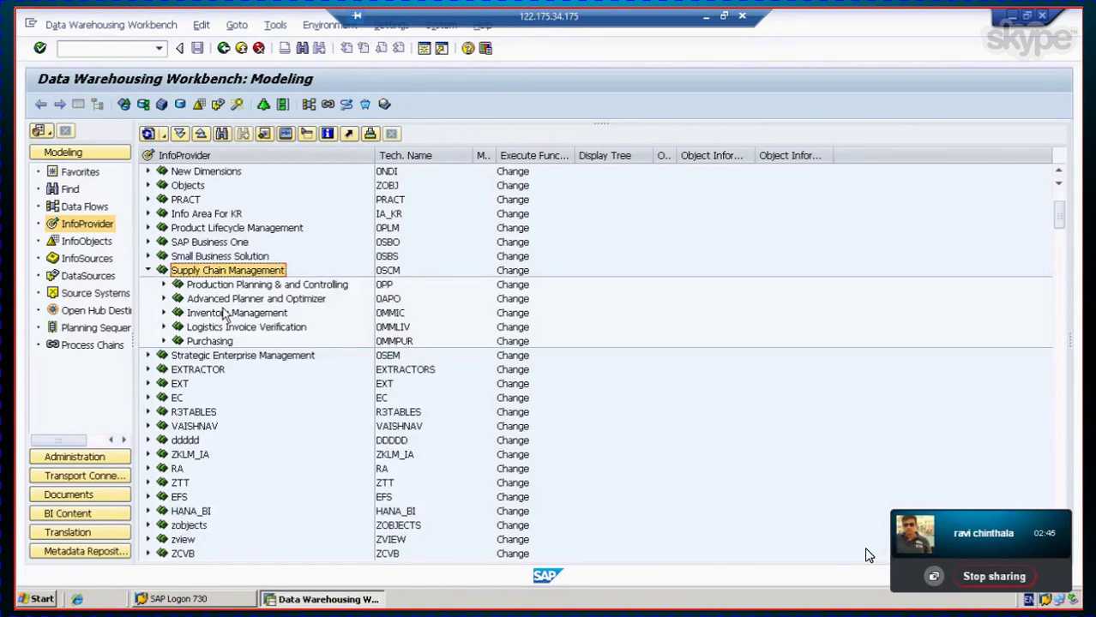
pyautogui.click(237, 315)
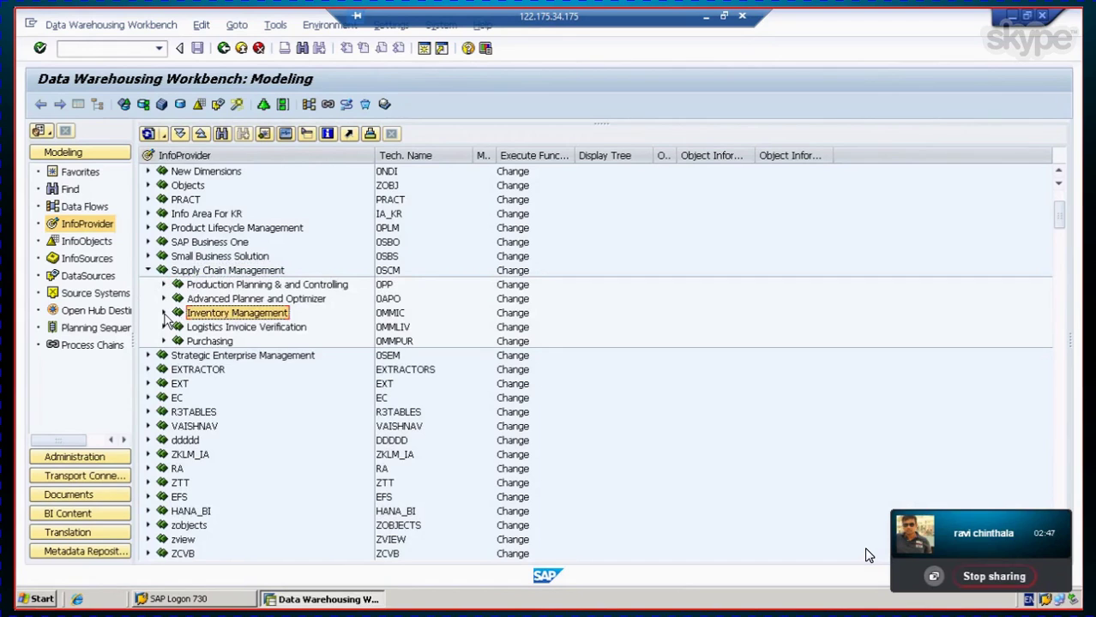
pyautogui.click(164, 313)
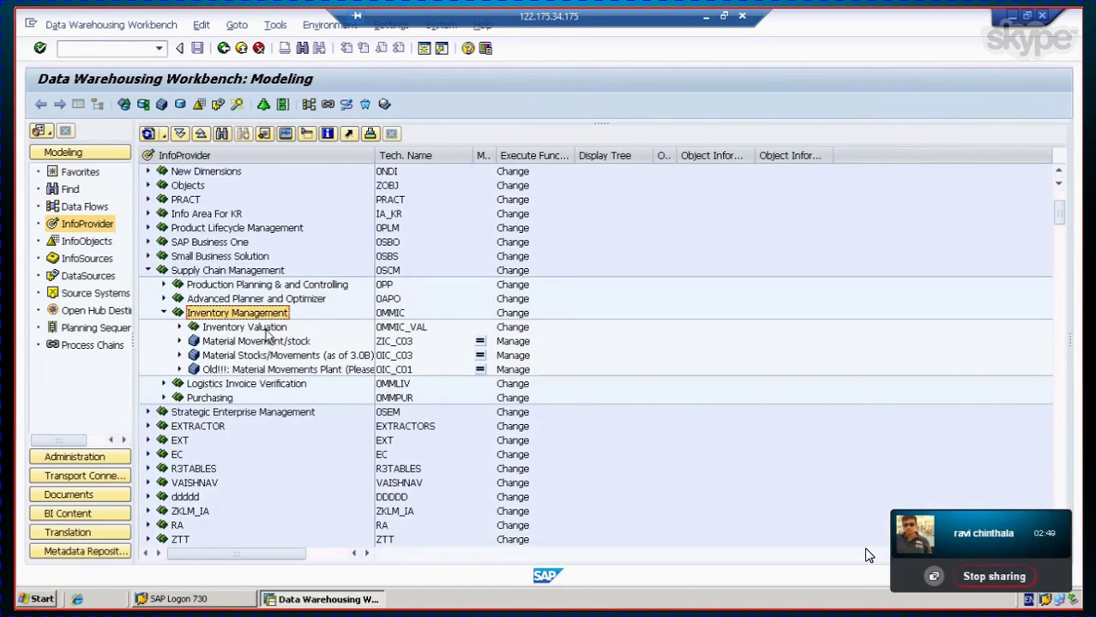
# Step: Expand the Material Stocks/Movements cube 0IC_C03 and its Data Transfer Processes folder
pyautogui.click(393, 357)
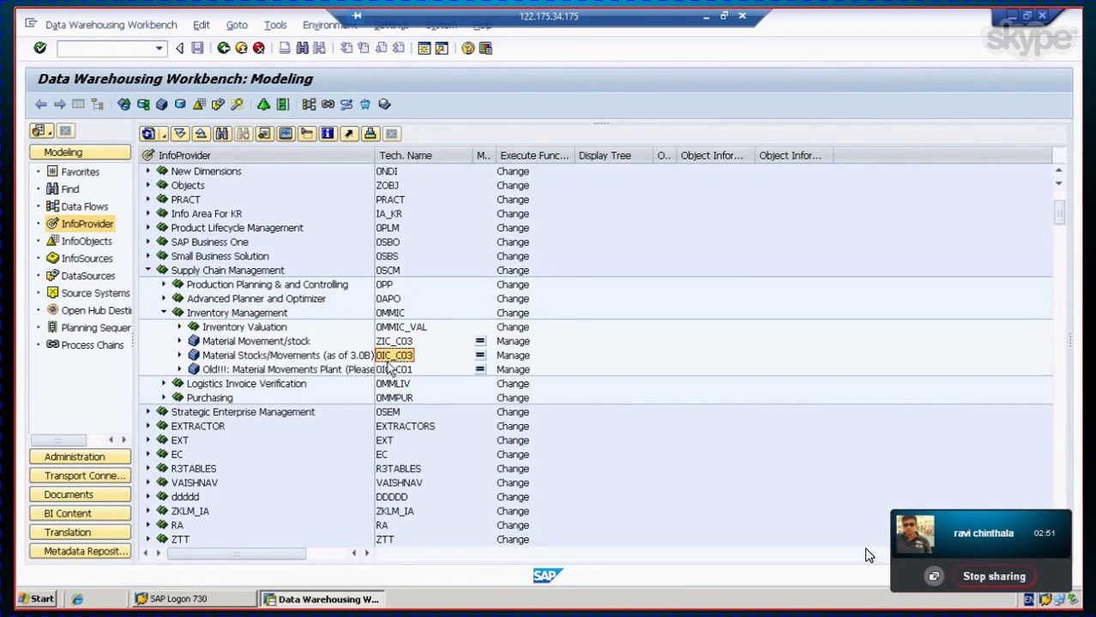
pyautogui.click(180, 357)
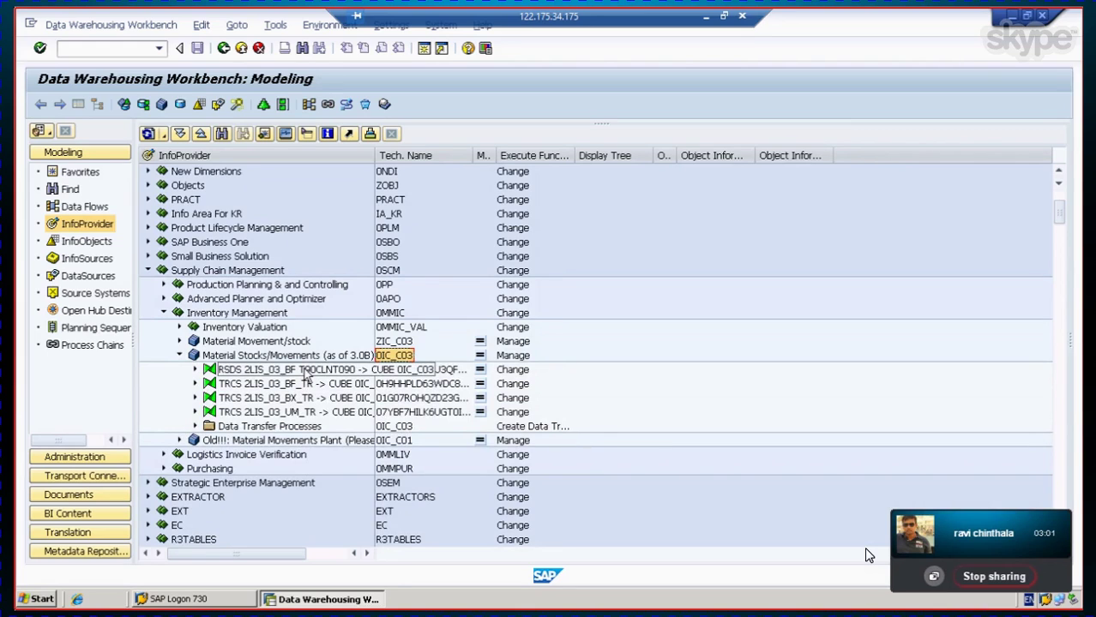
pyautogui.click(195, 426)
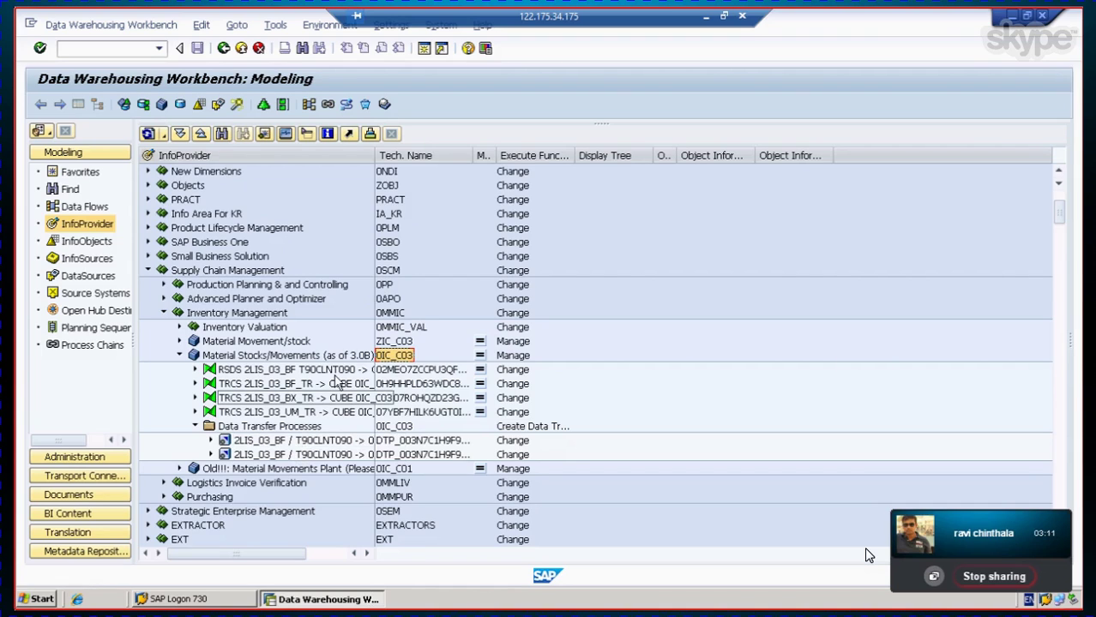
# Step: Display the data flow of the Material Stocks/Movements cube 0IC_C03, expanded both upwards and downwards
pyautogui.rightClick(289, 360)
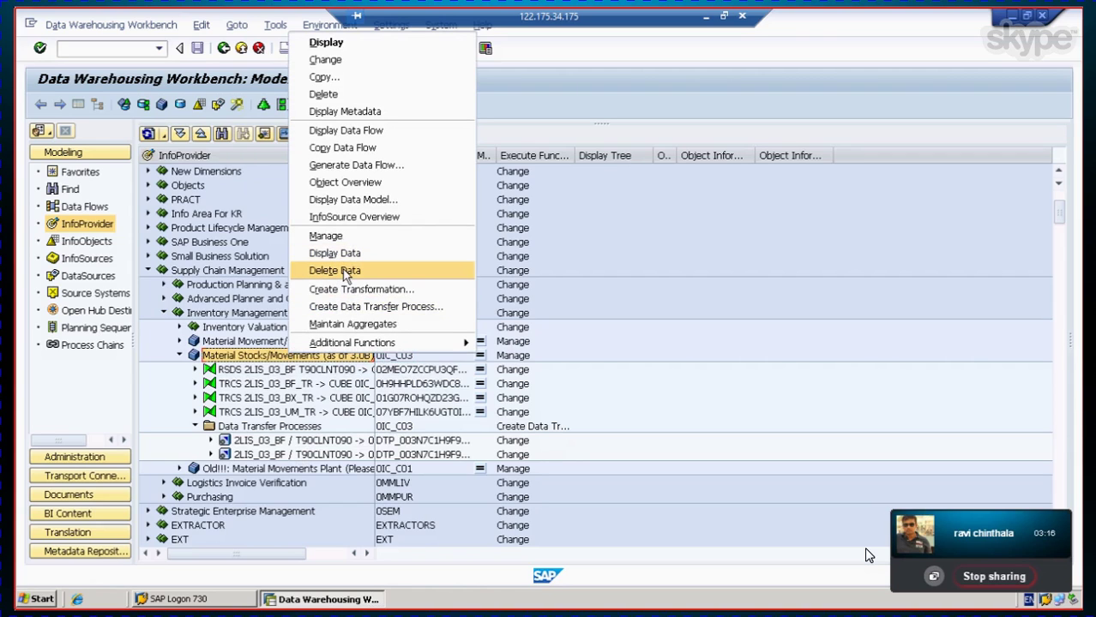
pyautogui.click(346, 130)
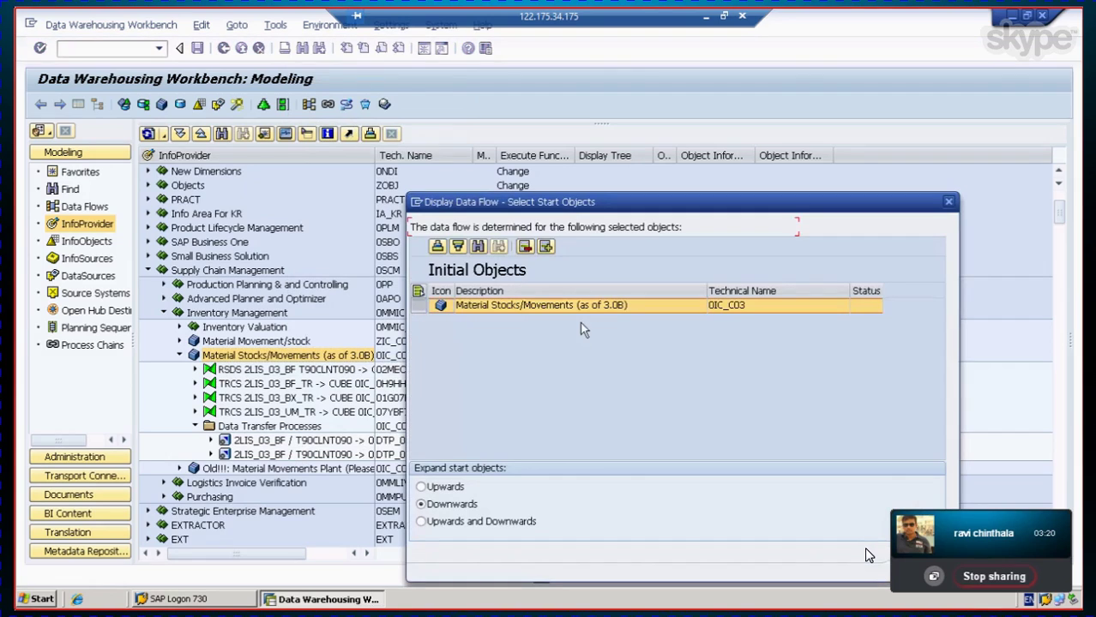
pyautogui.moveTo(558, 205); pyautogui.dragTo(443, 133)
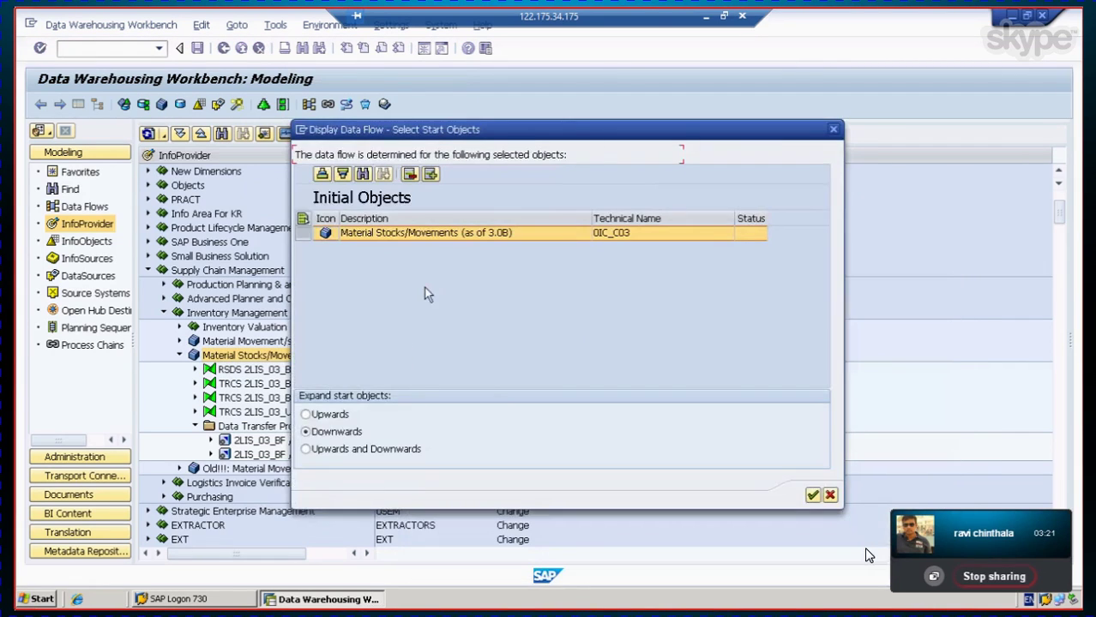
pyautogui.click(306, 451)
pyautogui.click(811, 495)
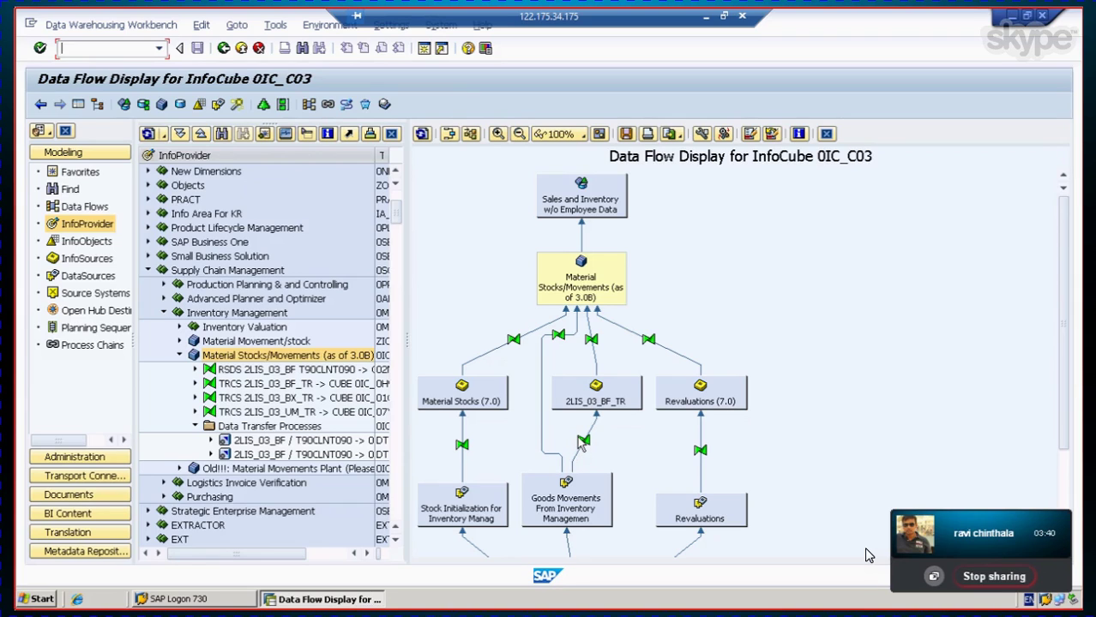
# Step: Examine the Material Stocks (7.0) InfoSource and the DataSources feeding the cube in the data flow, and return to the InfoProvider tree
pyautogui.click(498, 489)
pyautogui.click(475, 415)
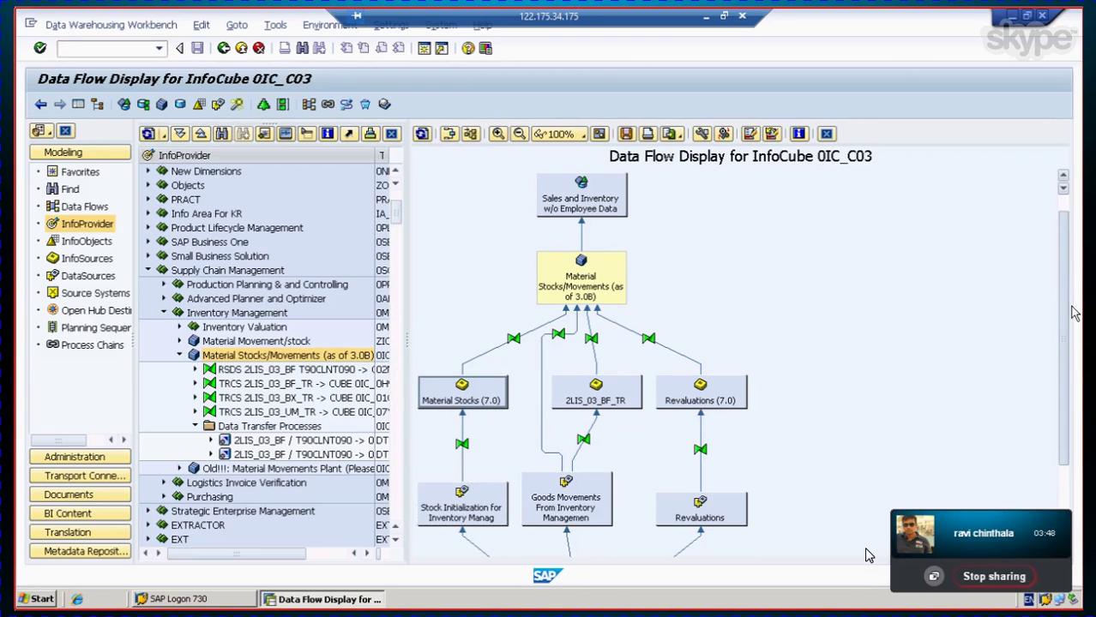
pyautogui.scroll(-3, 475, 415)
pyautogui.scroll(3, 643, 271)
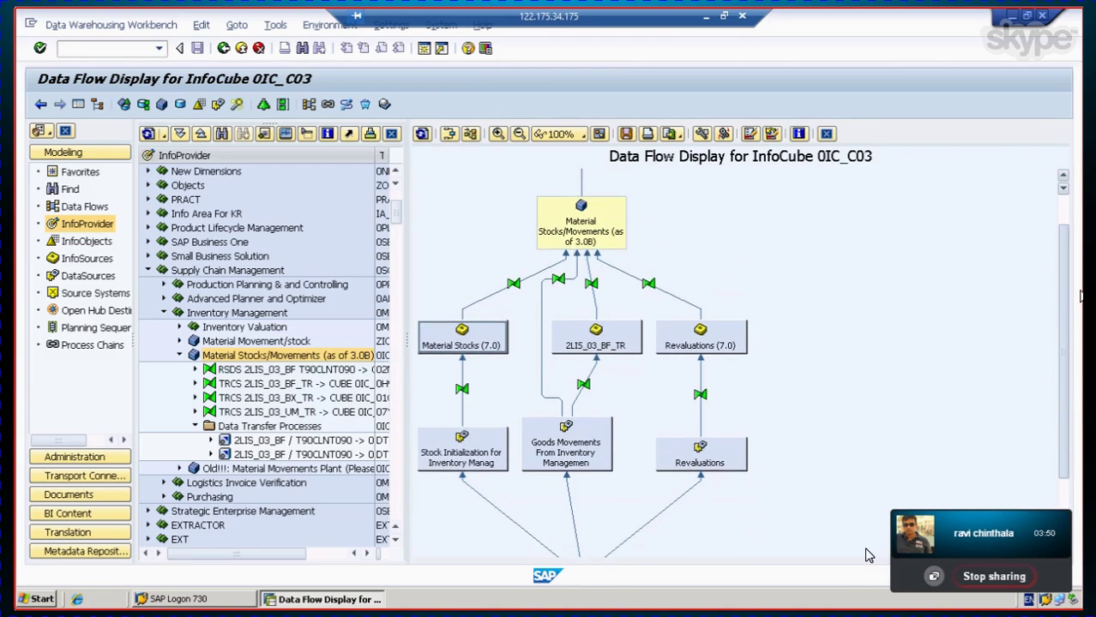
pyautogui.click(40, 104)
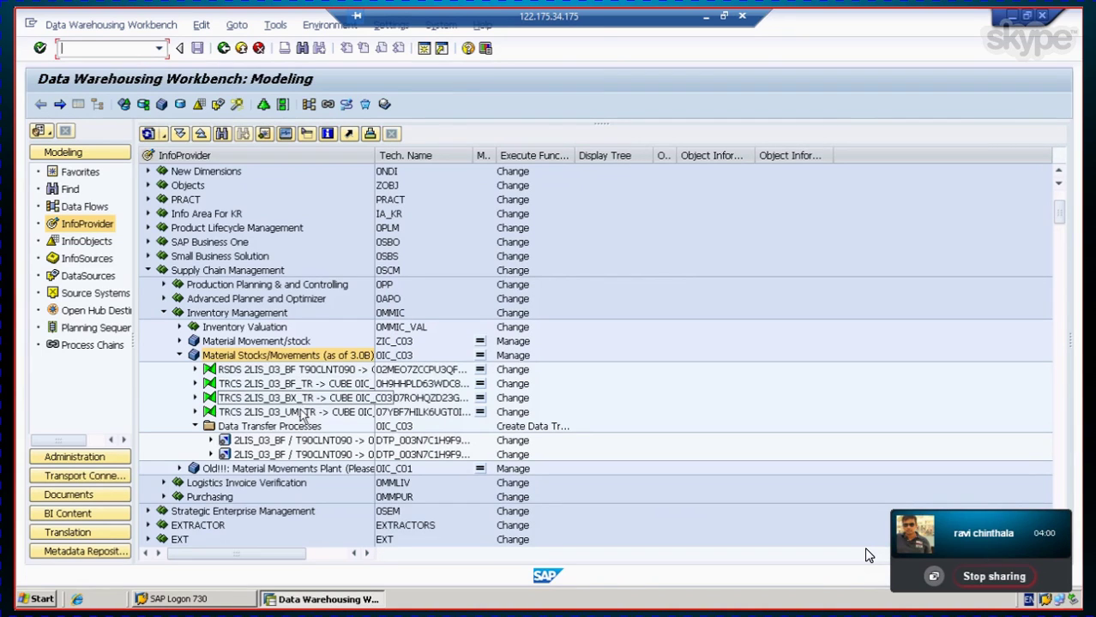
# Step: Inspect the DataSource beneath the RSDS 2LIS_03_BF transformation and collapse that transformation again
pyautogui.click(299, 369)
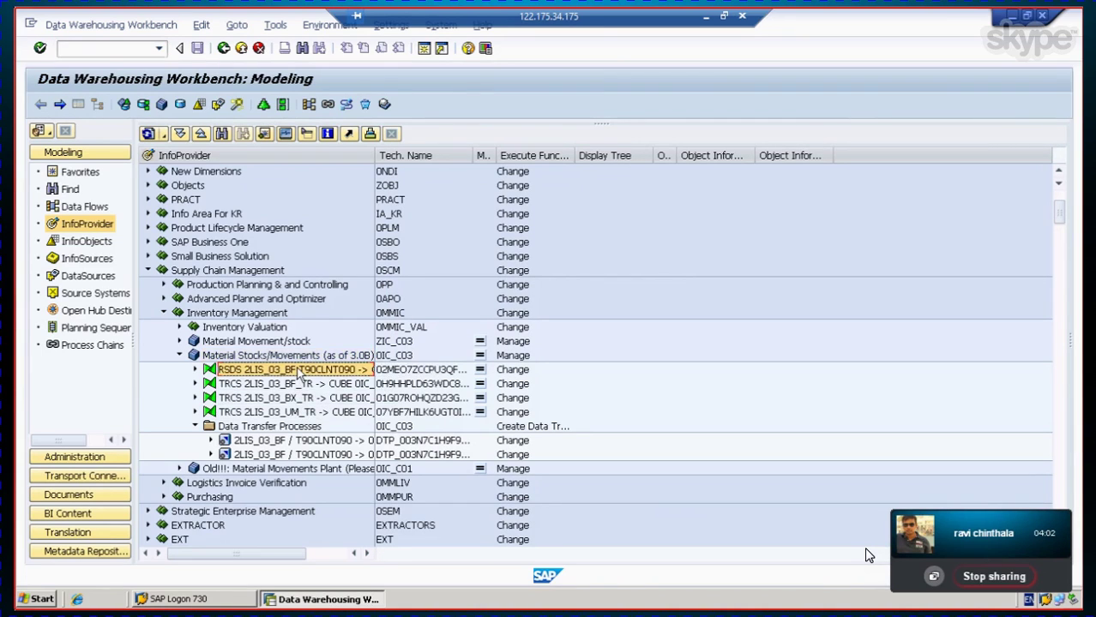
pyautogui.click(195, 370)
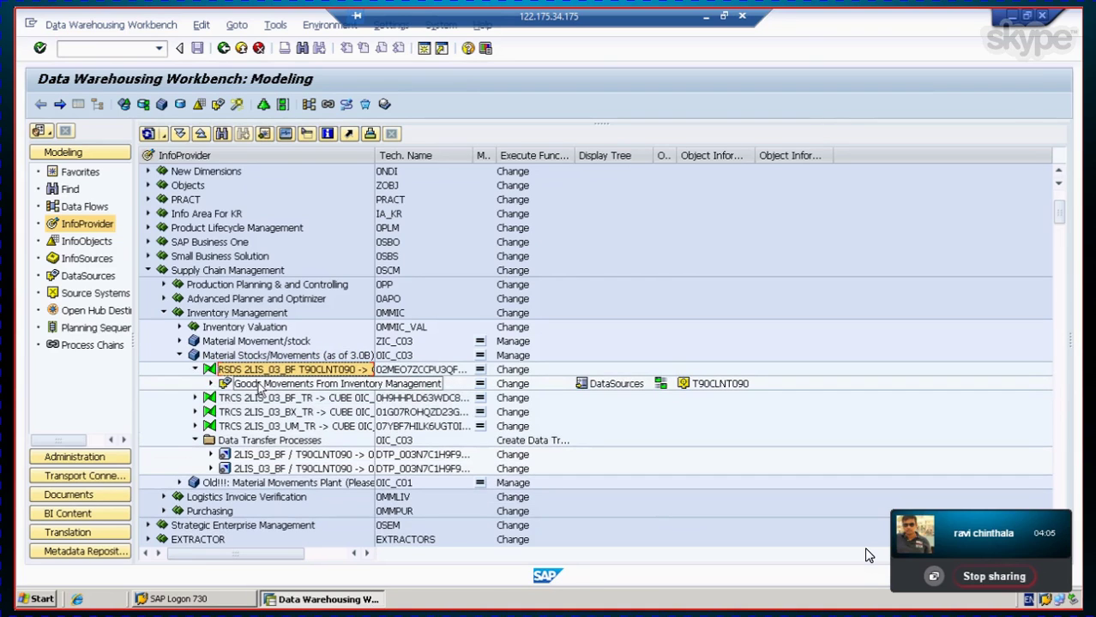
pyautogui.click(194, 370)
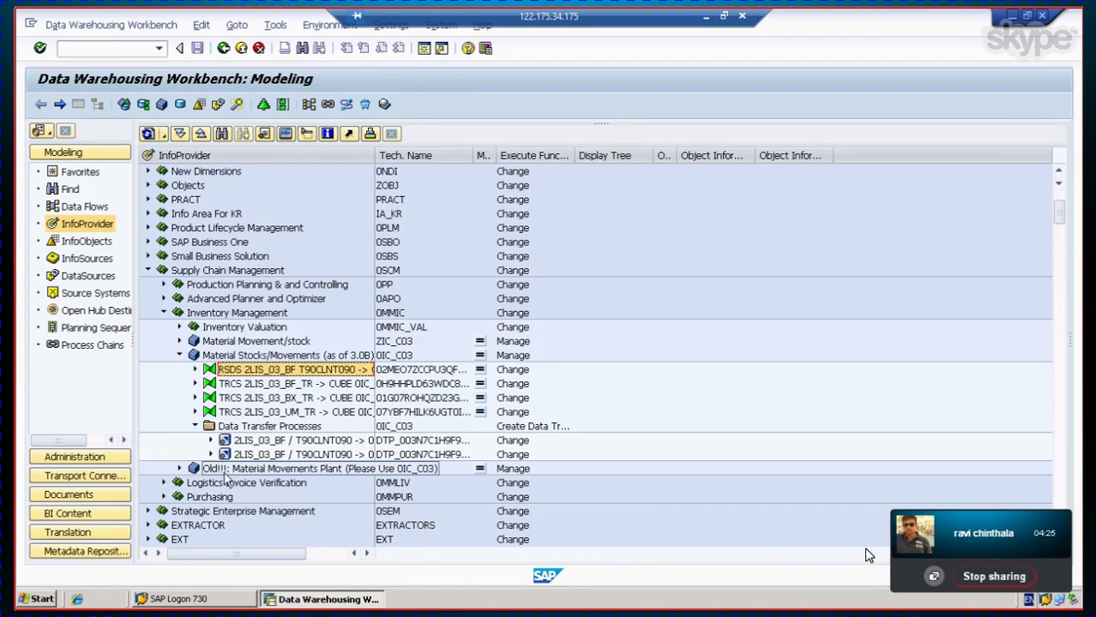
pyautogui.click(177, 328)
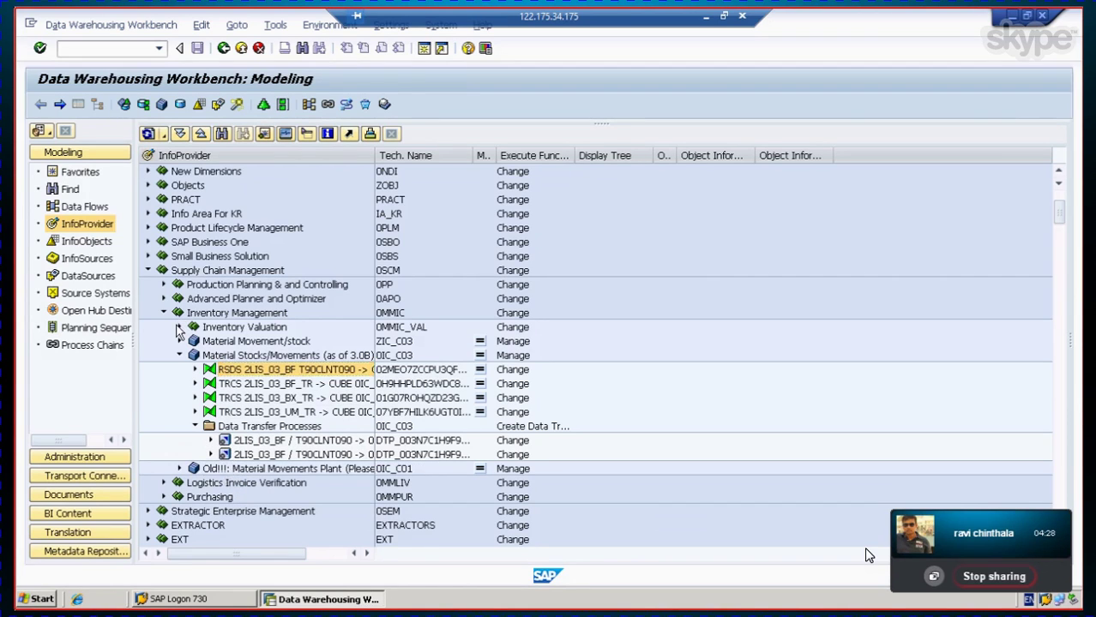
pyautogui.click(177, 328)
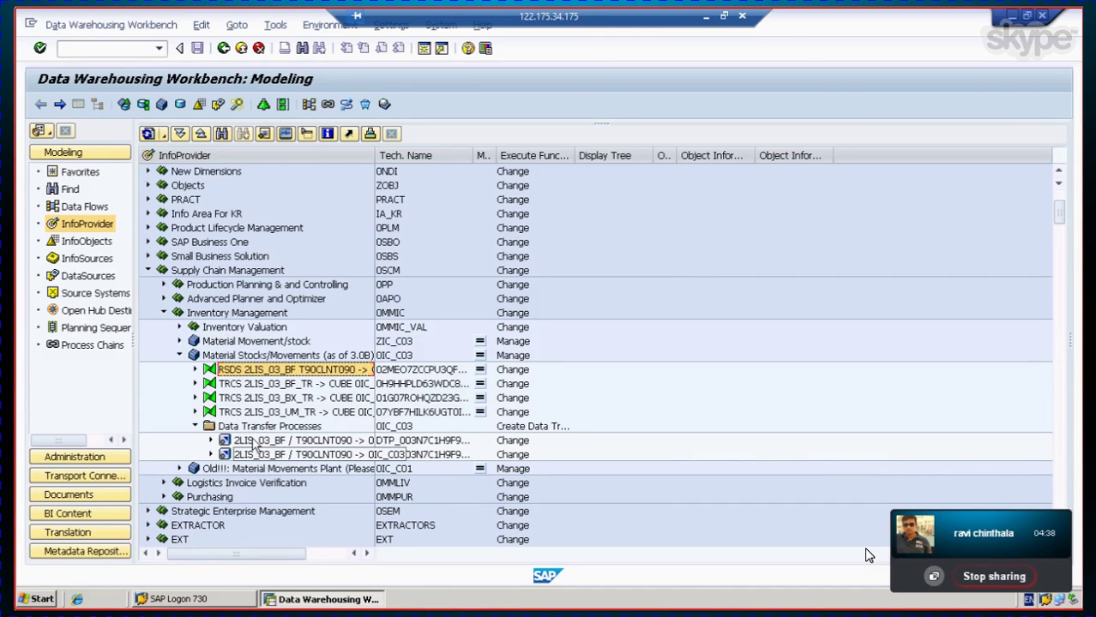
# Step: Expand the TRCS 2LIS_03_UM_TR transformation through Revaluations (7.0) and its 2LIS_03_UM DataSource, and select the InfoPackage underneath
pyautogui.click(202, 413)
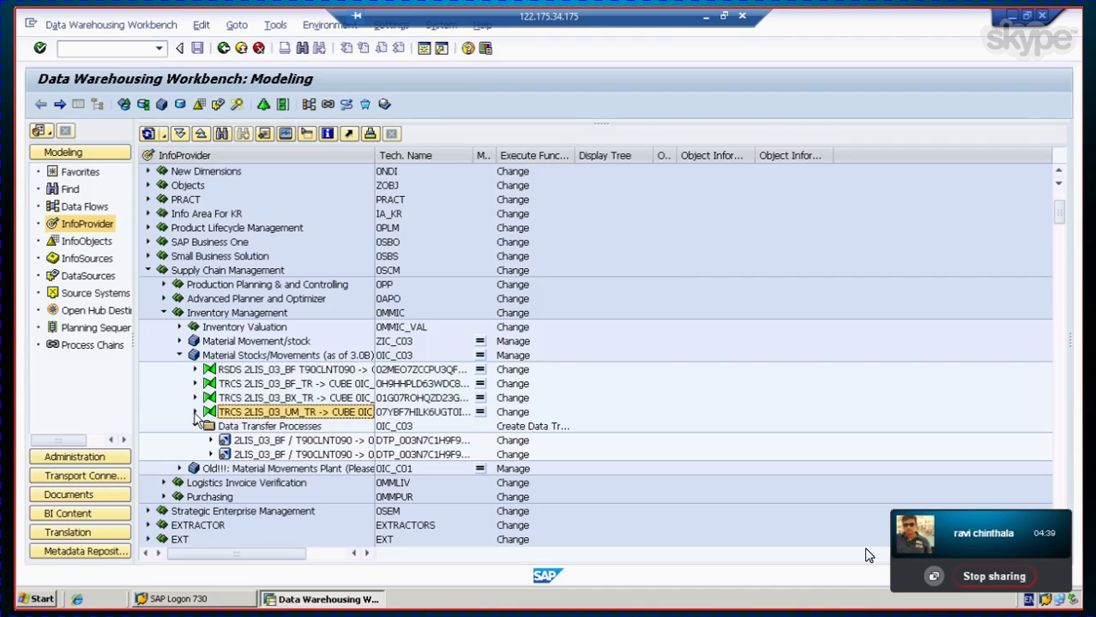
pyautogui.click(196, 412)
pyautogui.click(250, 428)
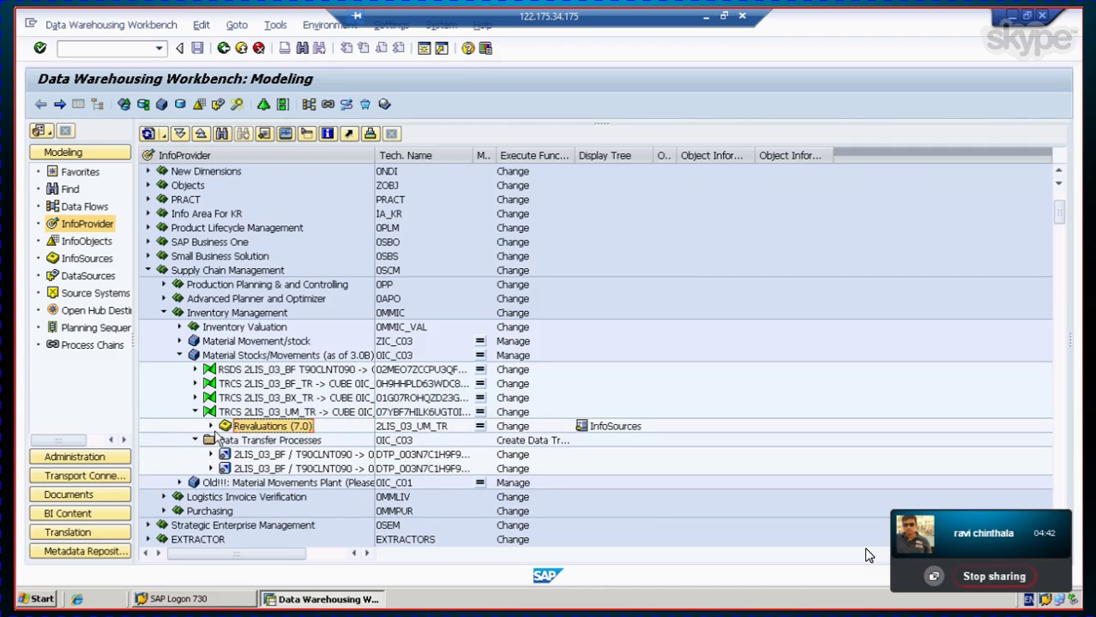
pyautogui.click(211, 426)
pyautogui.click(271, 441)
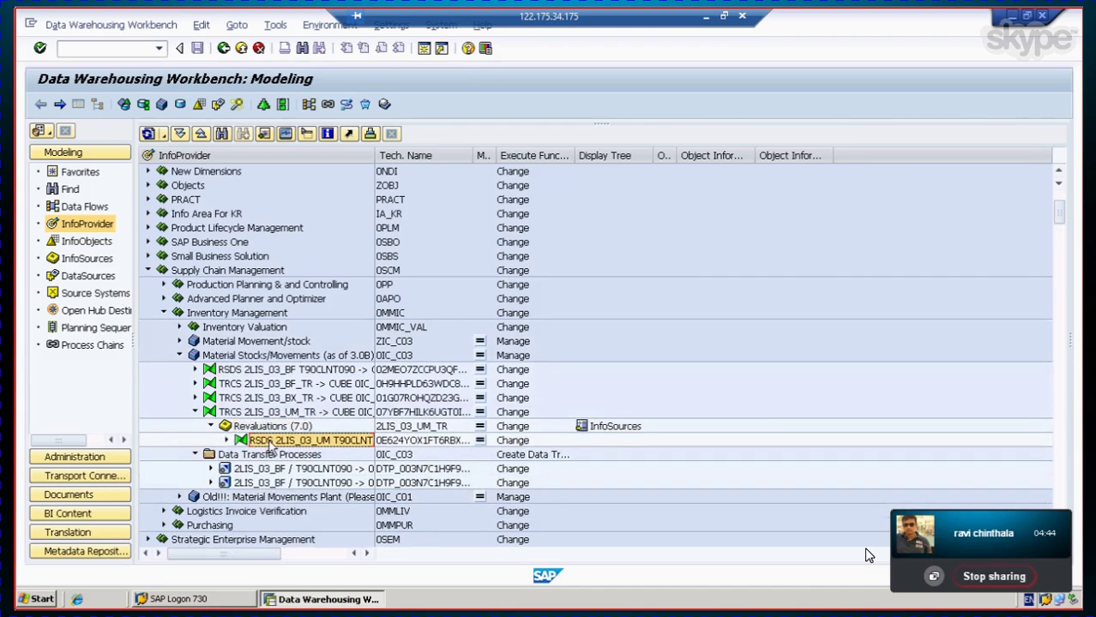
pyautogui.click(227, 439)
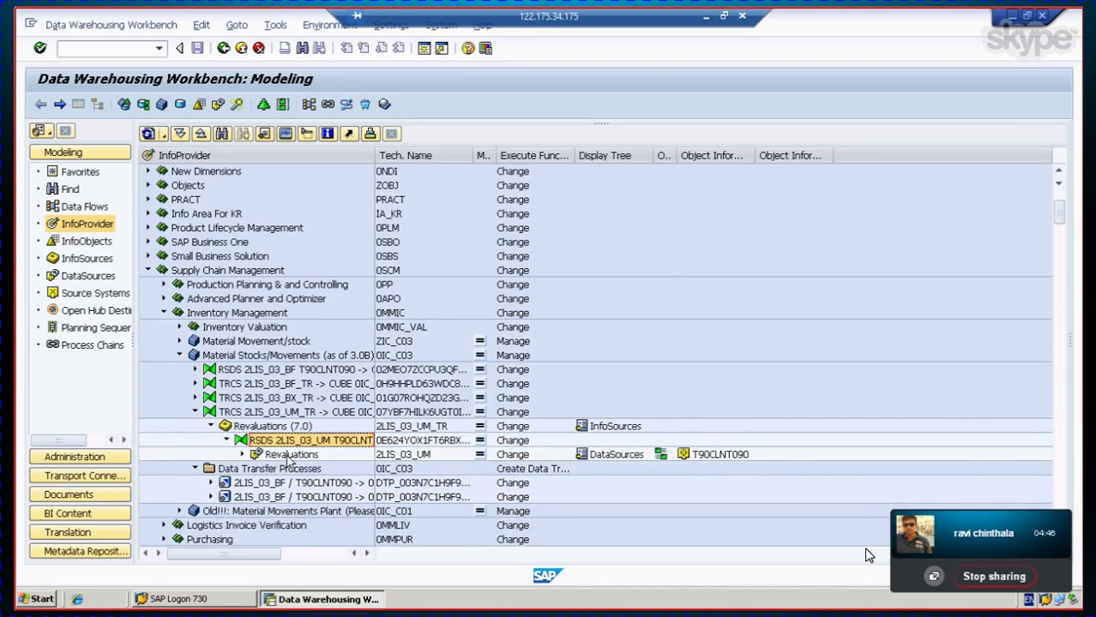
pyautogui.click(288, 455)
pyautogui.click(243, 455)
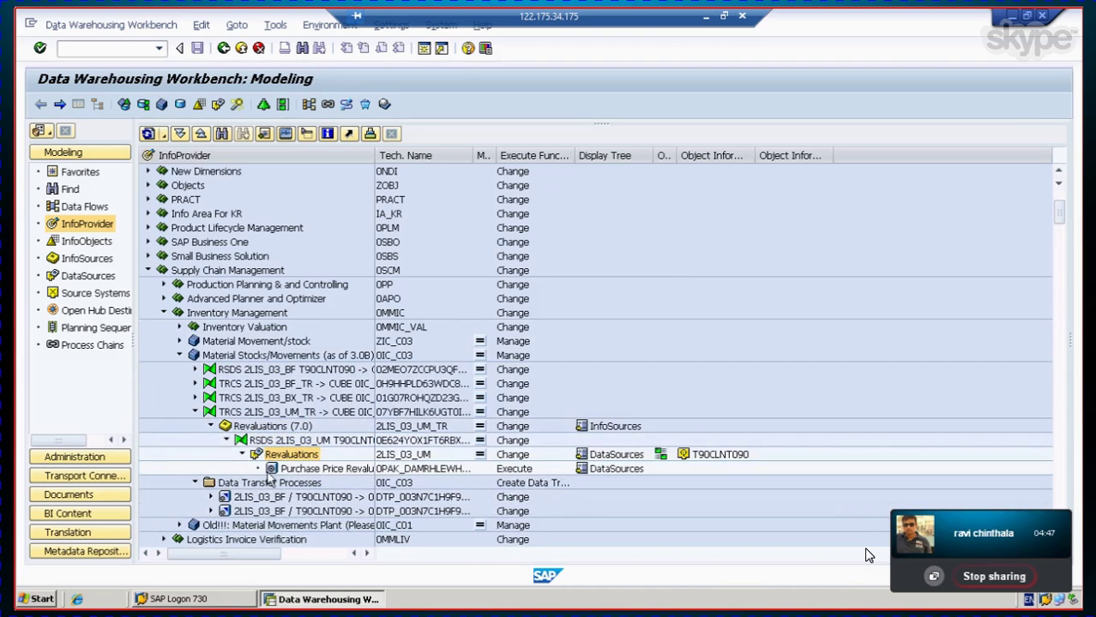
pyautogui.click(325, 469)
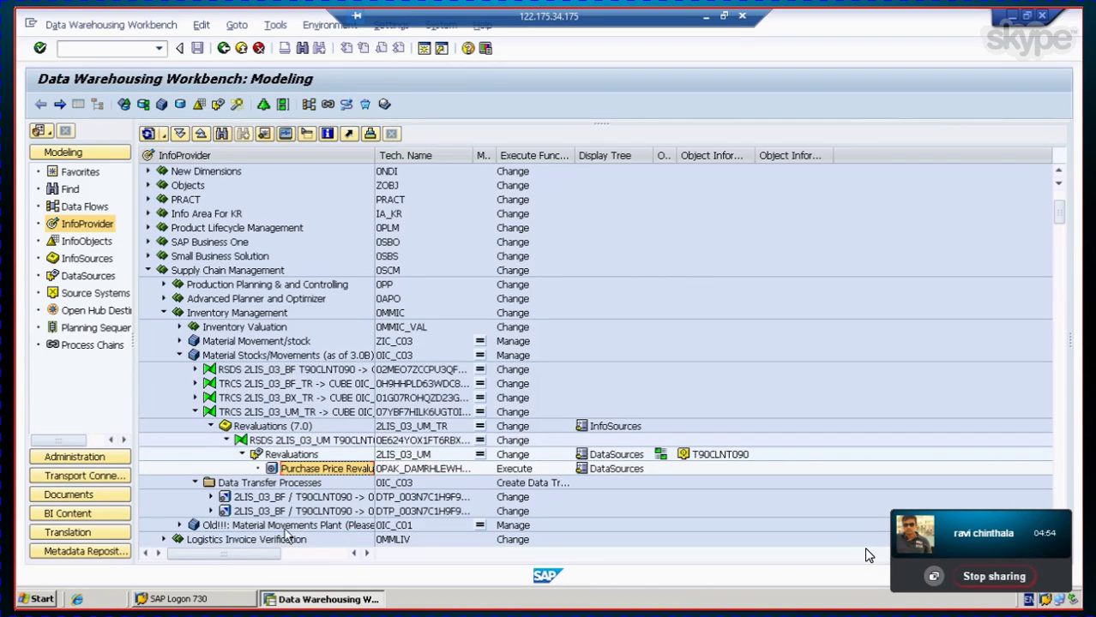
# Step: Minimize the remote desktop session and start Microsoft Office Excel 2007 with a blank workbook
pyautogui.click(707, 17)
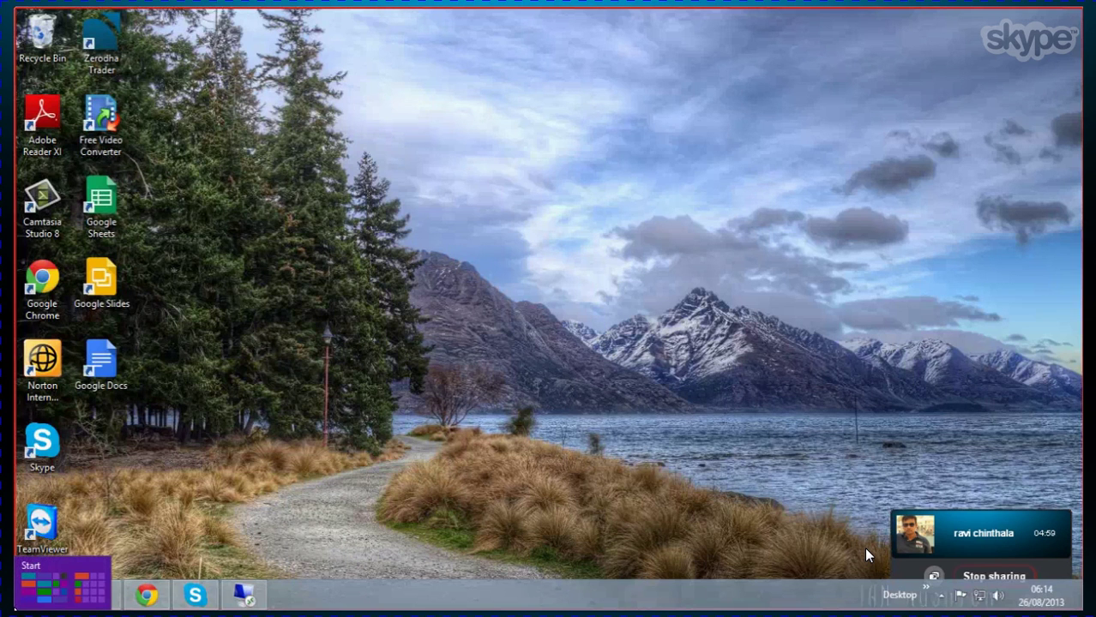
pyautogui.click(21, 603)
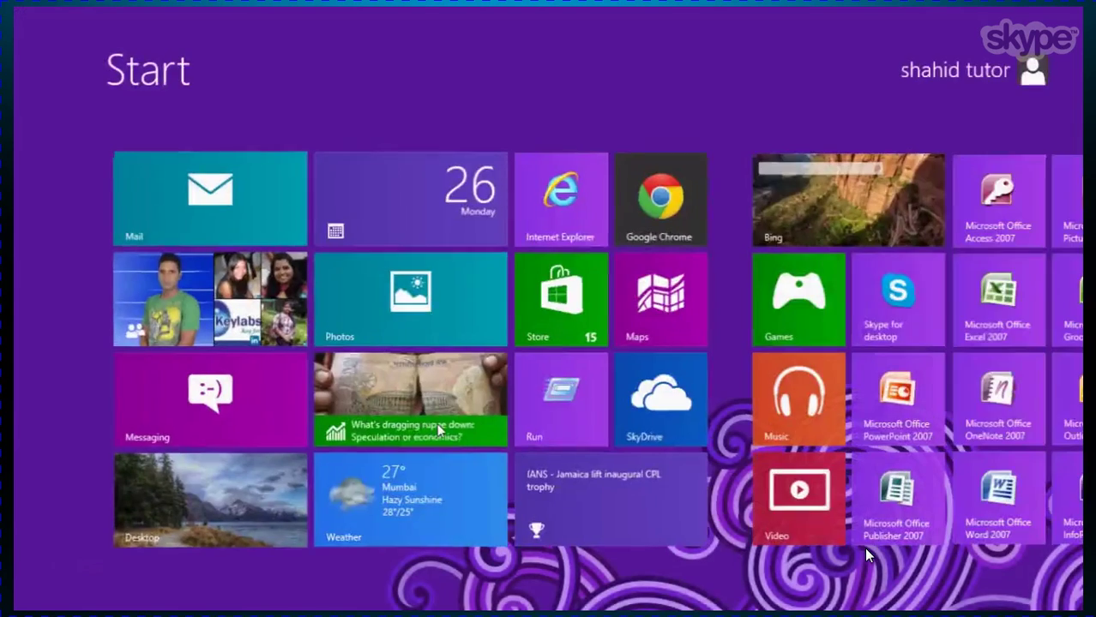
pyautogui.scroll(-5, 437, 429)
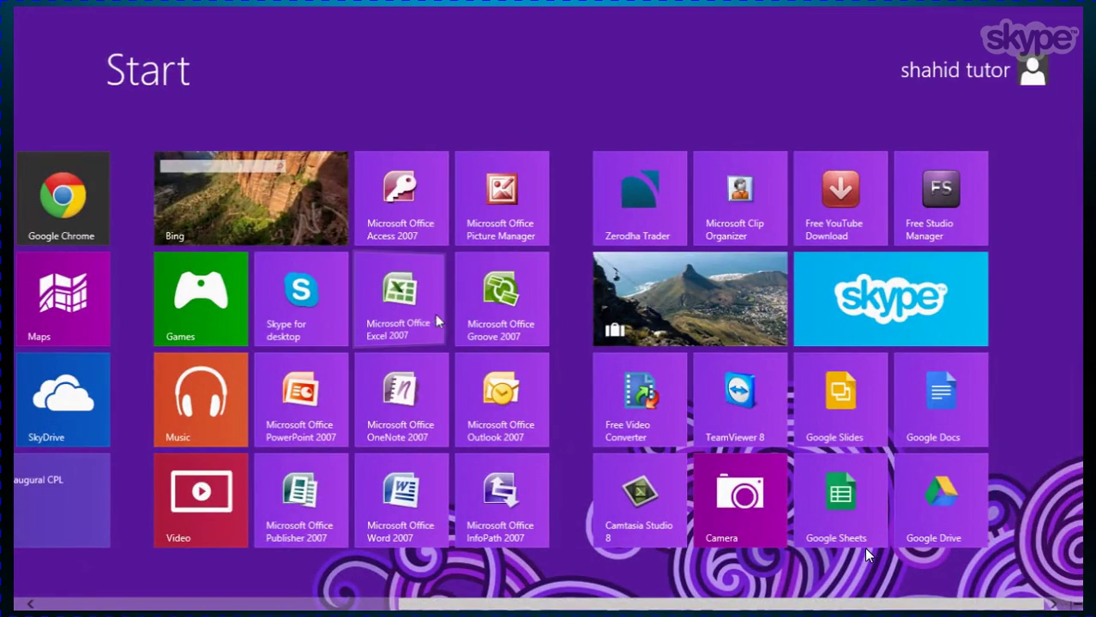
pyautogui.click(465, 404)
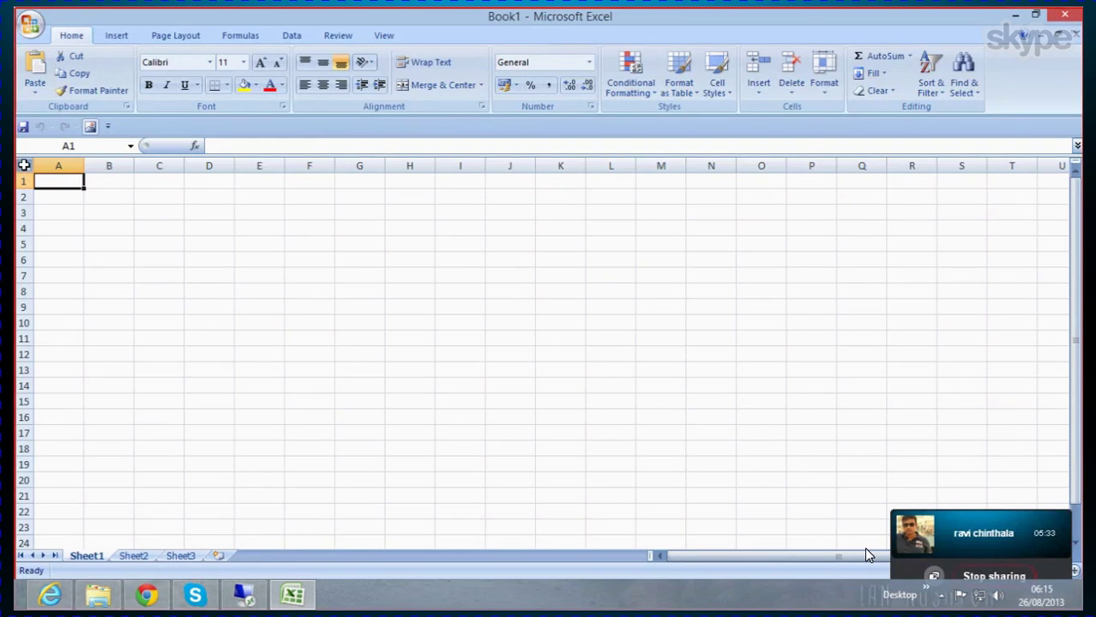
# Step: Select all cells of Sheet1 and hide the worksheet gridlines
pyautogui.click(24, 145)
pyautogui.click(22, 161)
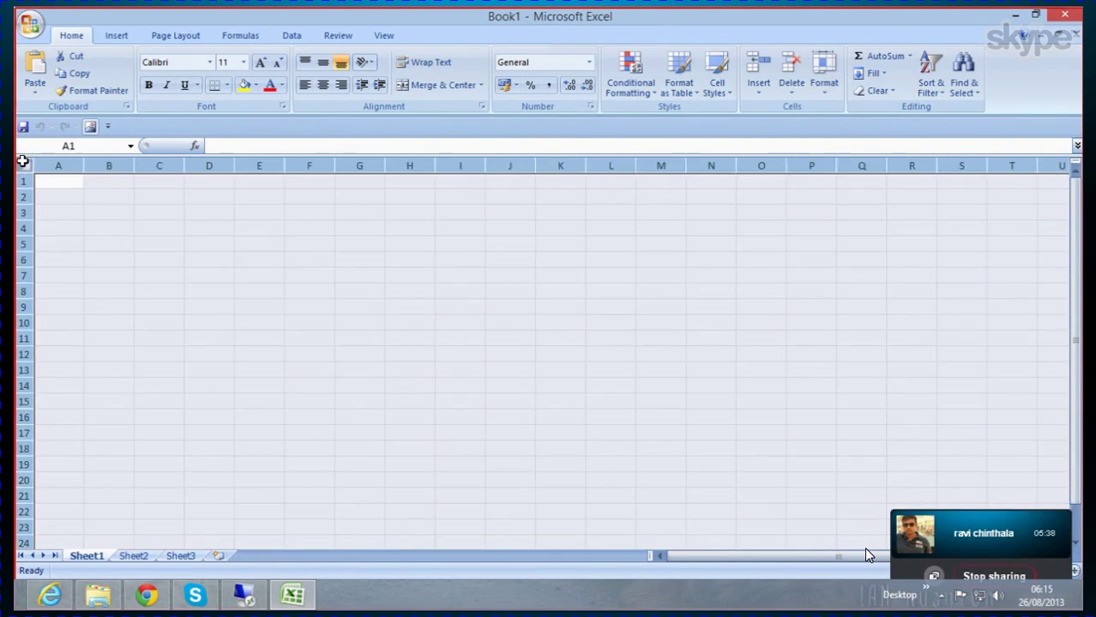
pyautogui.click(120, 36)
pyautogui.click(171, 37)
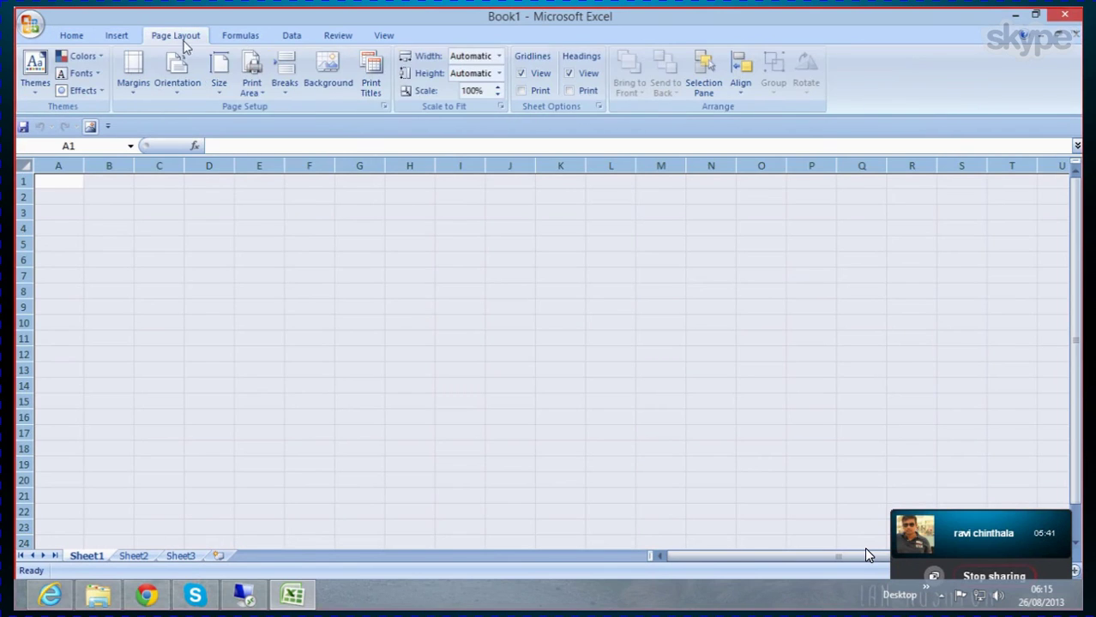
pyautogui.click(520, 74)
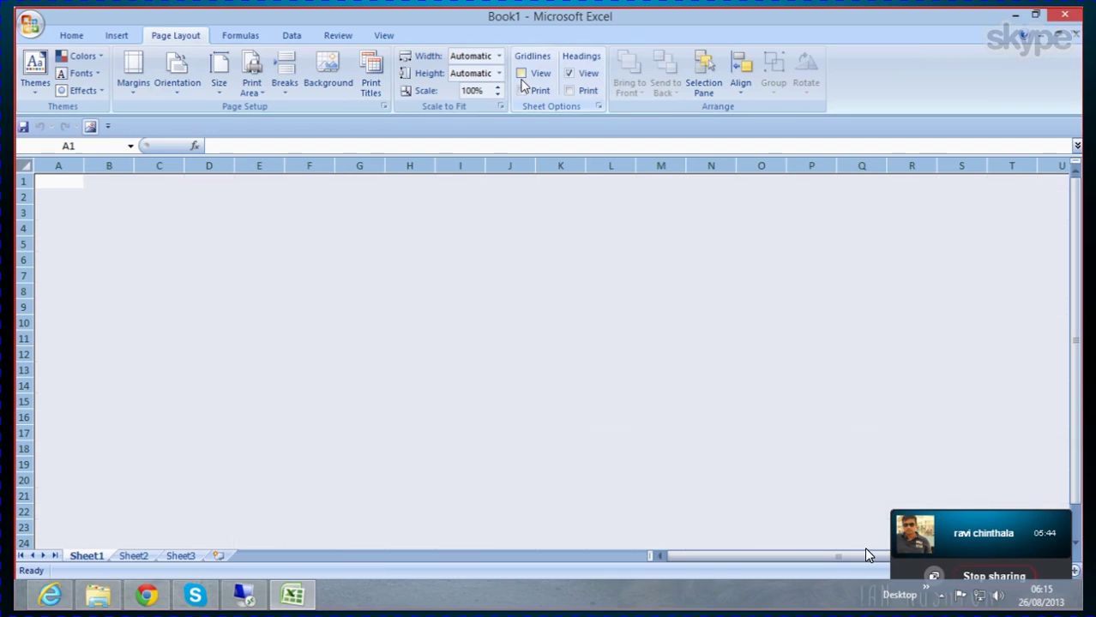
# Step: Format all cells of Sheet1 as bold with font size 14
pyautogui.click(76, 36)
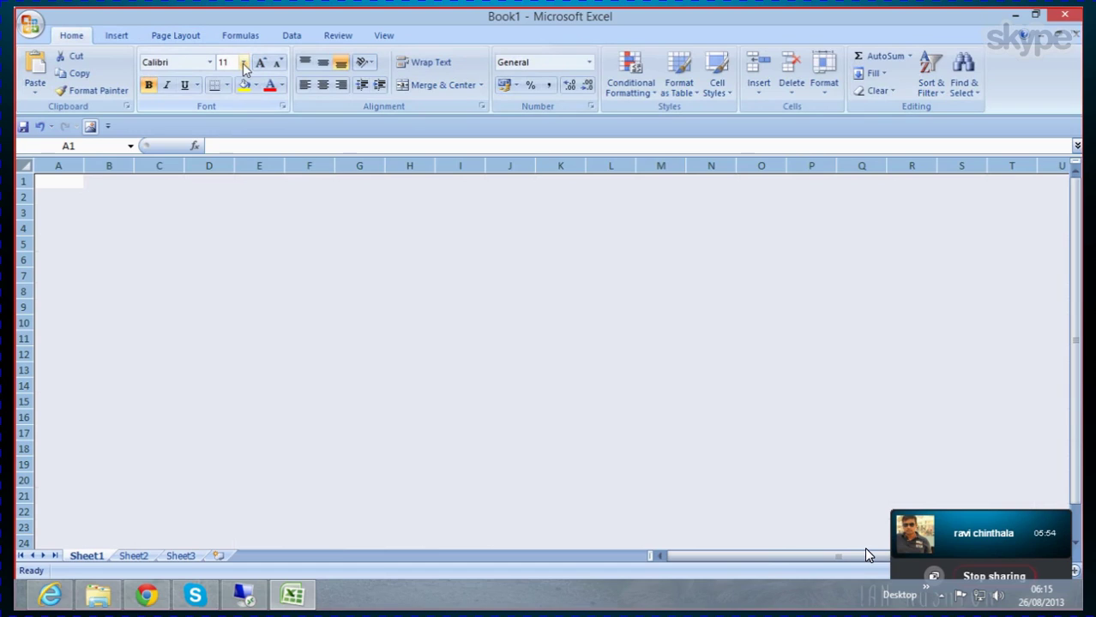
pyautogui.click(243, 63)
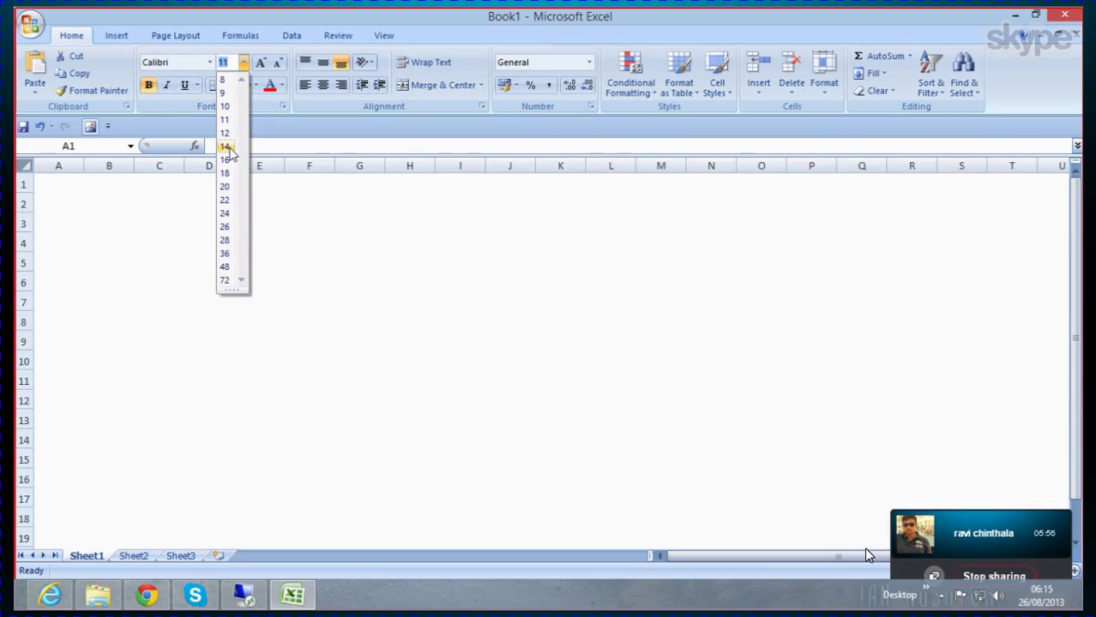
pyautogui.click(226, 147)
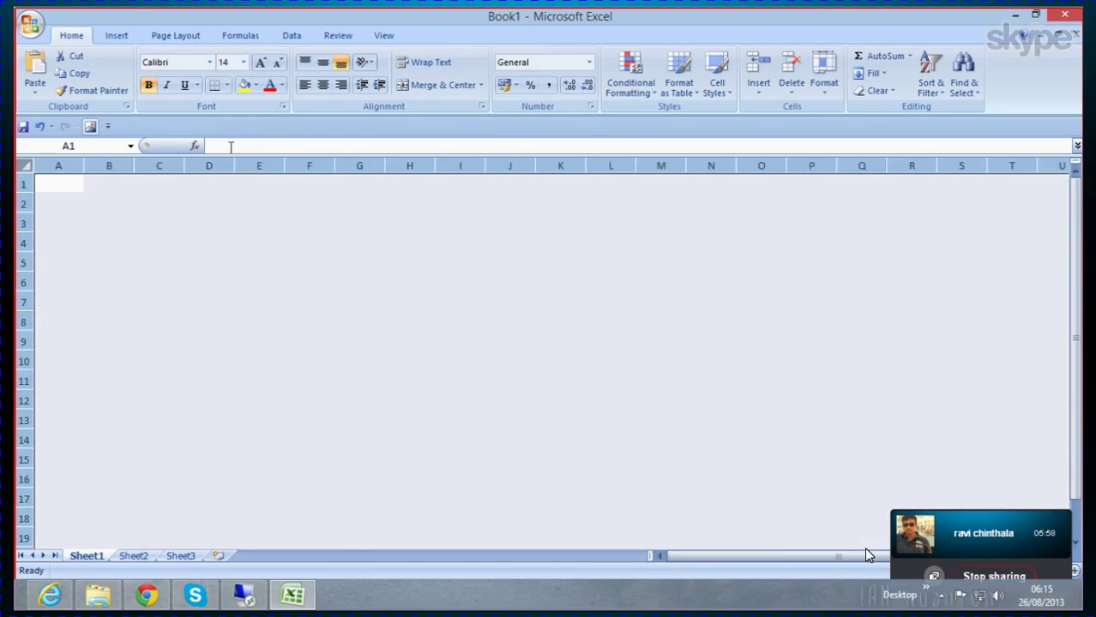
# Step: Enter the heading "Inventory Management" in cell E6
pyautogui.click(275, 283)
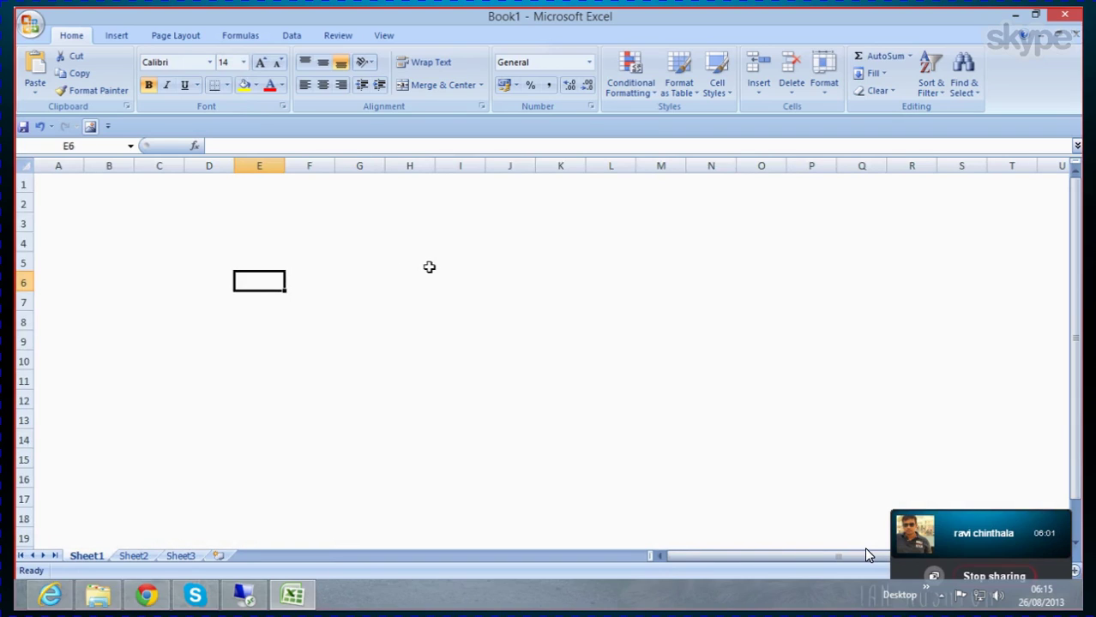
pyautogui.write('In')
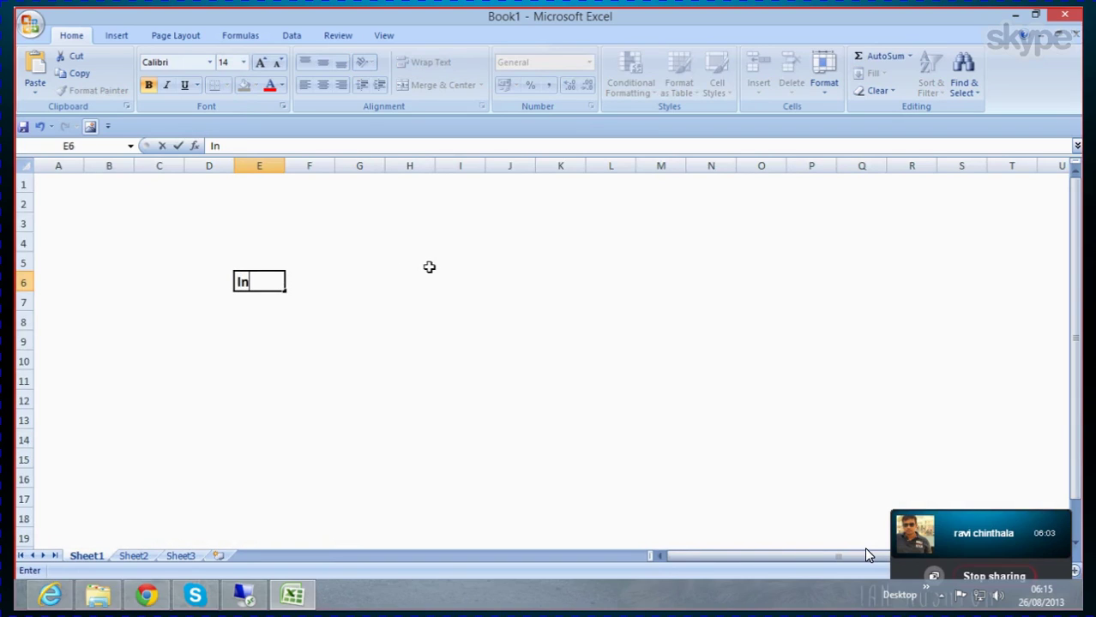
pyautogui.write('ventory ')
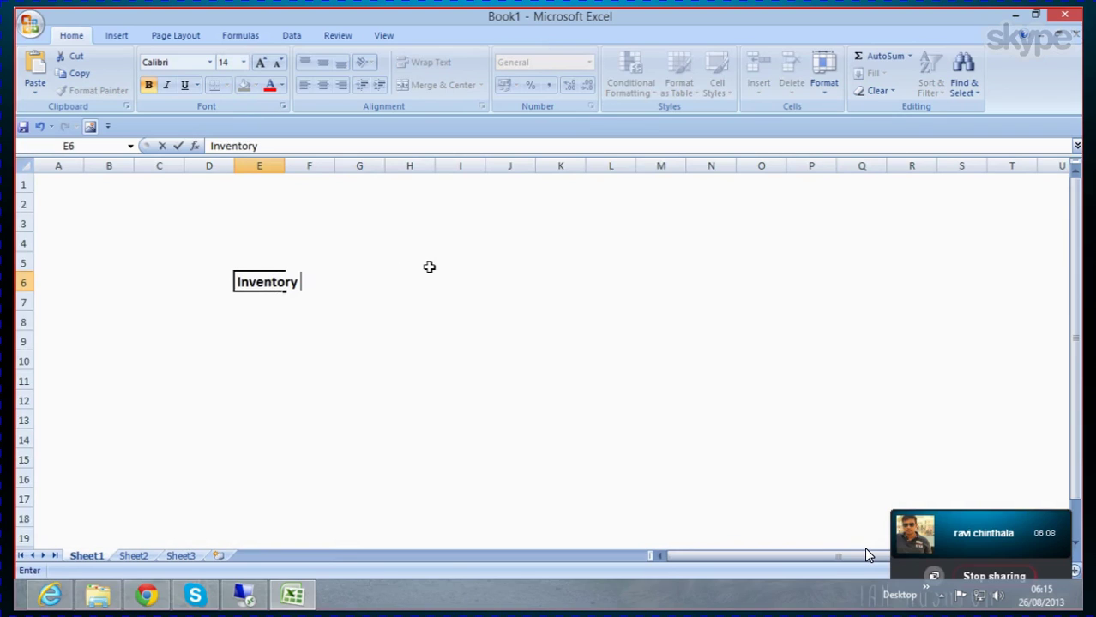
pyautogui.write('Managem')
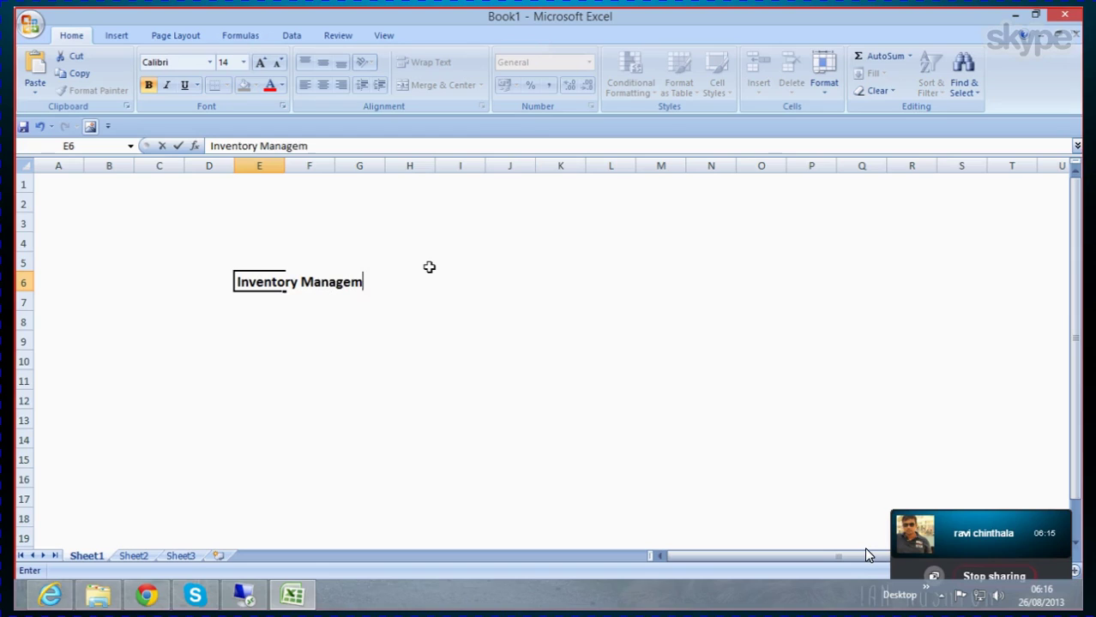
pyautogui.write('ent')
pyautogui.press('Return')
# Step: Enter the DataSource name 2LIS_03_BX in cell E10, below the Inventory Management heading
pyautogui.press('Return')
pyautogui.press('Return')
pyautogui.press('Return')
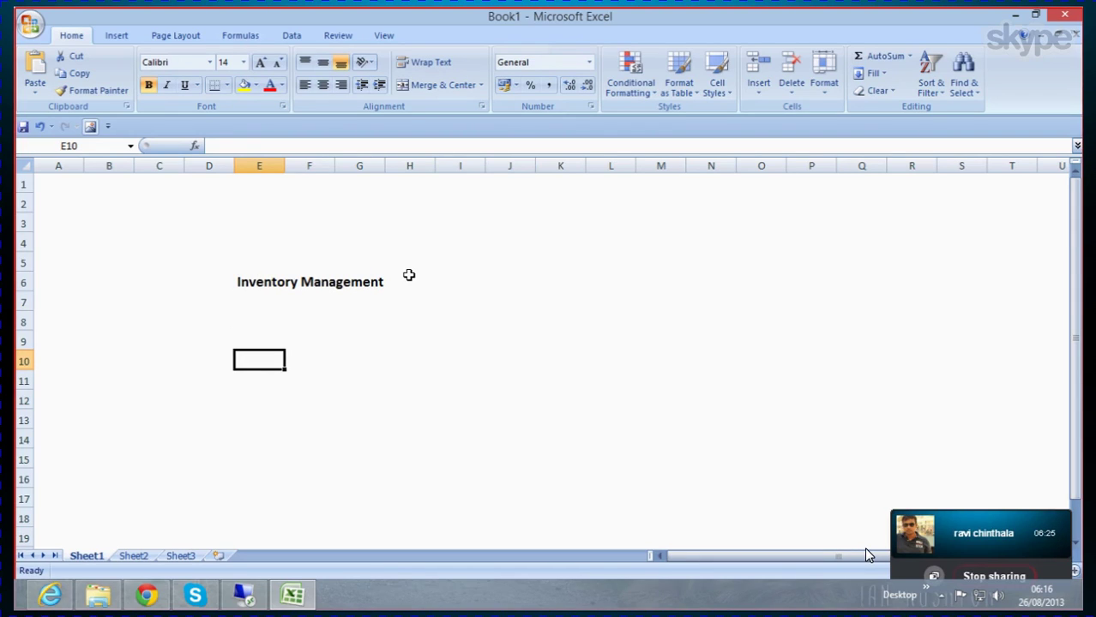
pyautogui.write('2')
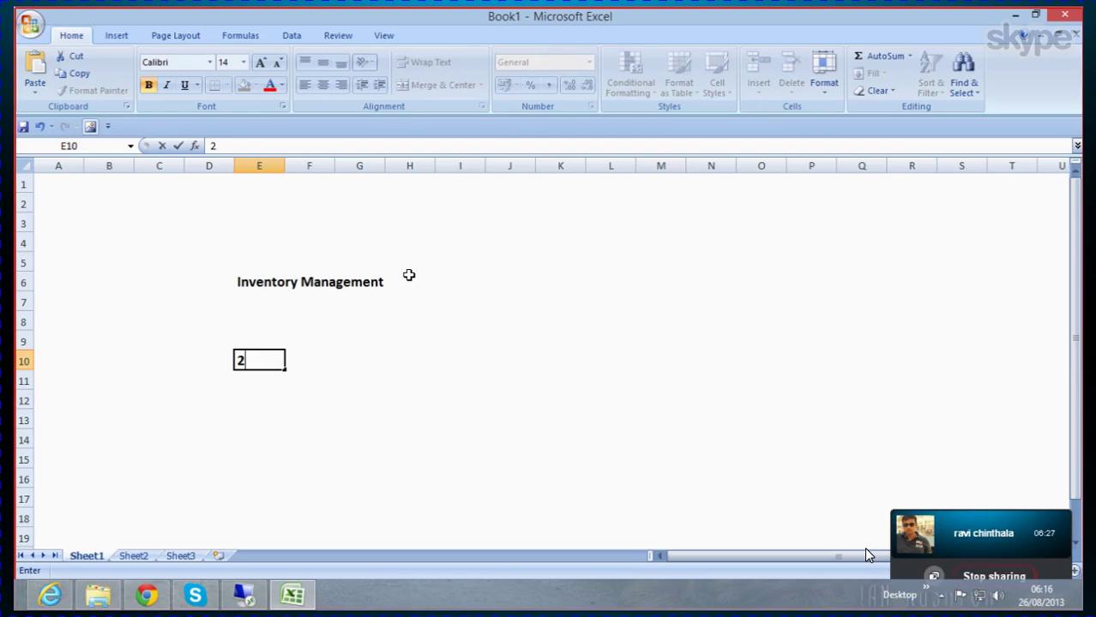
pyautogui.write('LIS_03')
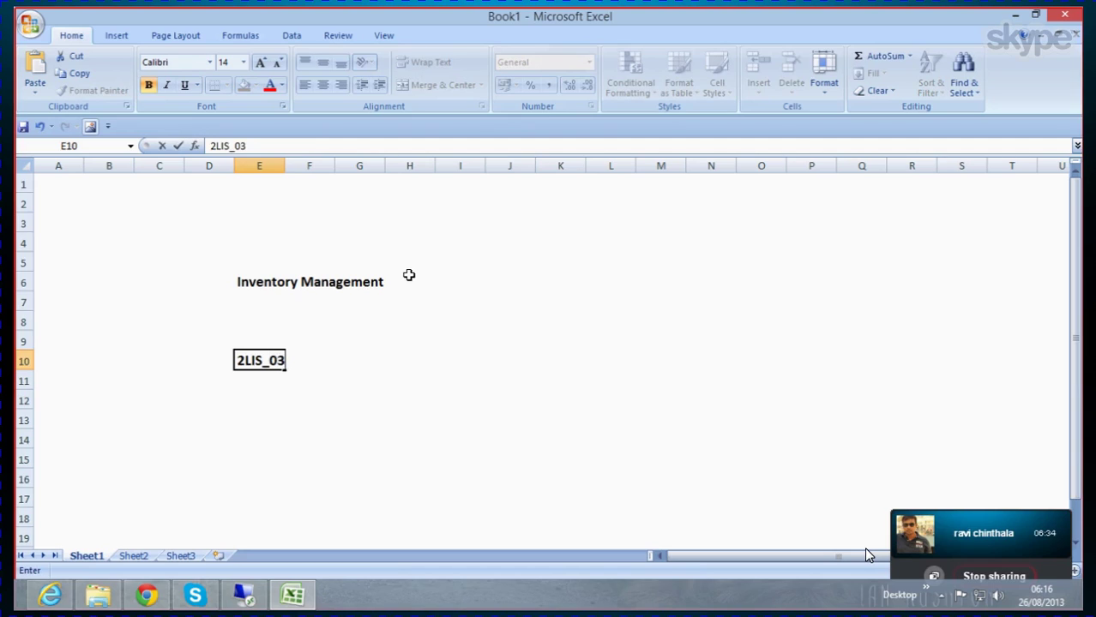
pyautogui.write('_BX')
pyautogui.press('Return')
pyautogui.press('Return')
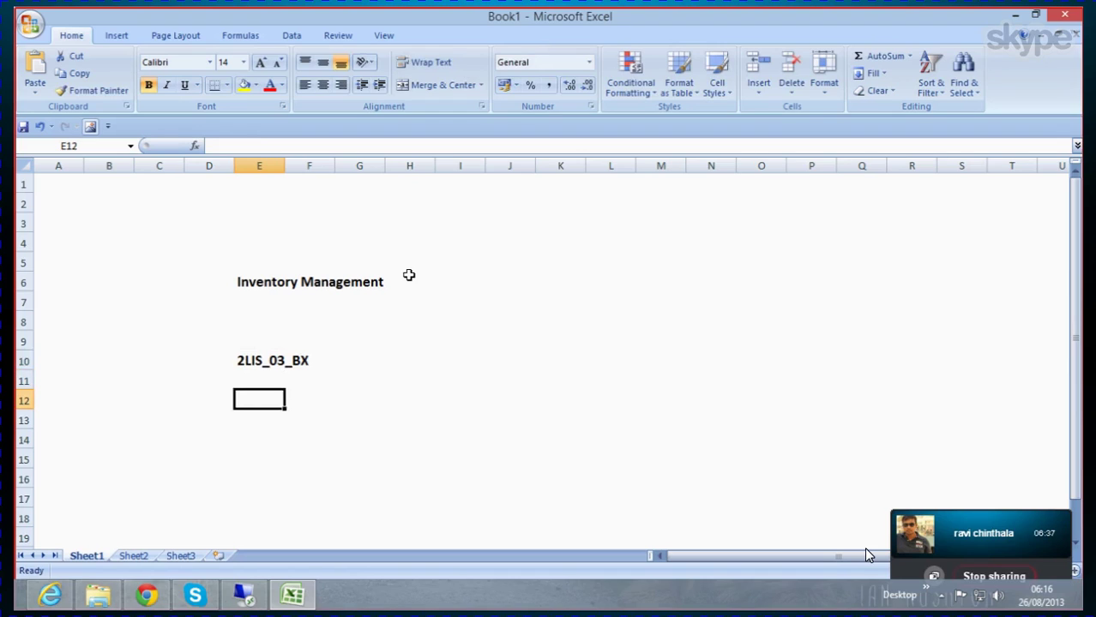
# Step: Enter the DataSource name 2LIS_03_BF in cell E12
pyautogui.write('2L')
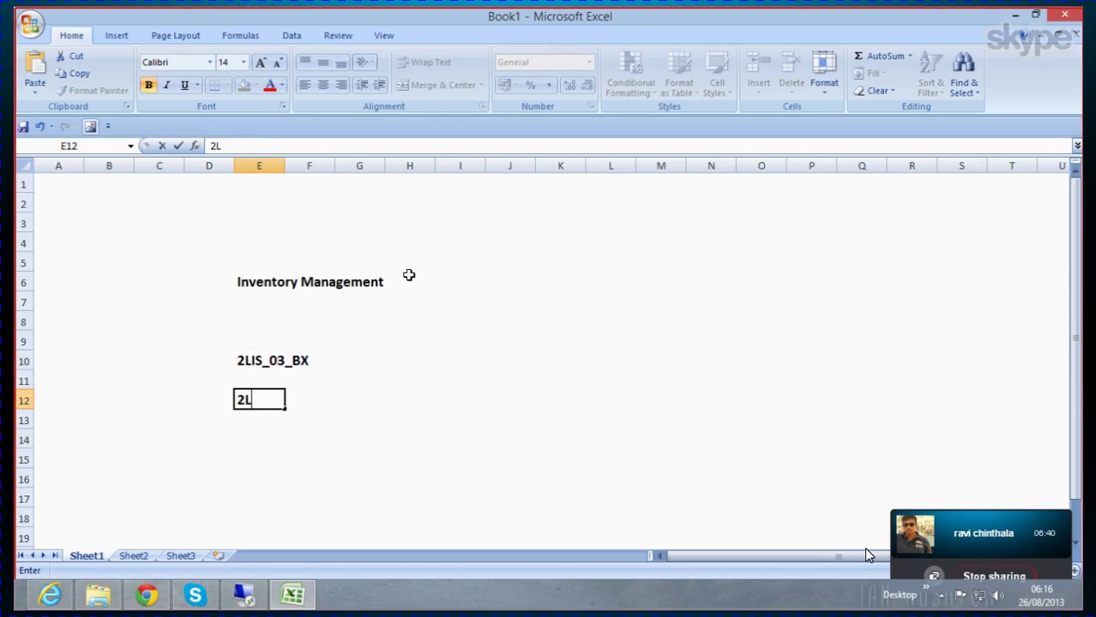
pyautogui.write('IS_03_BF')
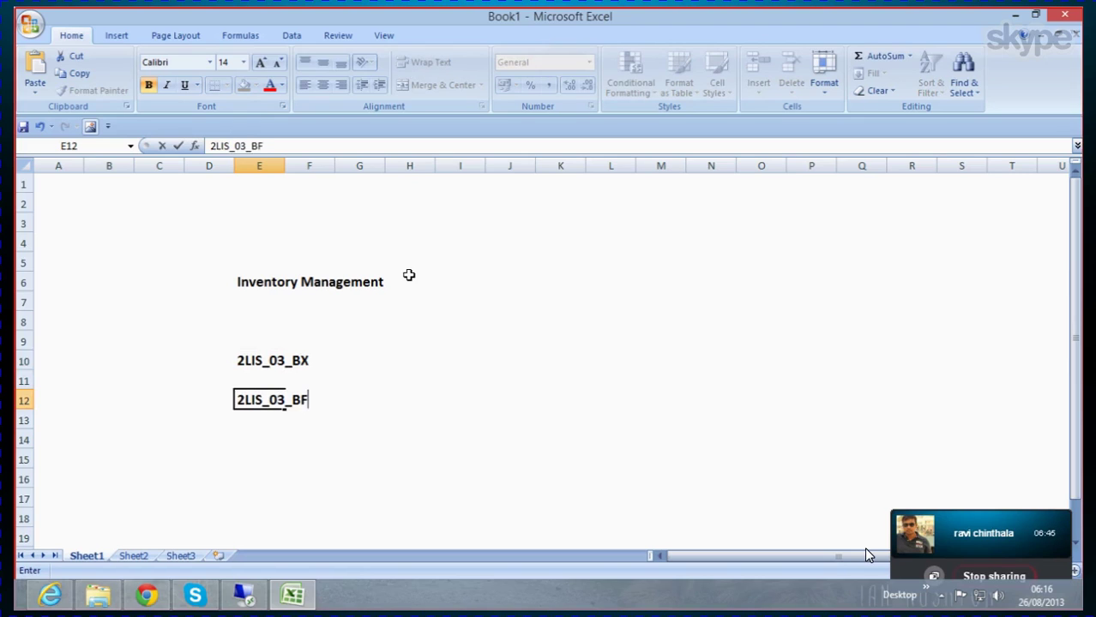
pyautogui.press('Return')
pyautogui.press('Return')
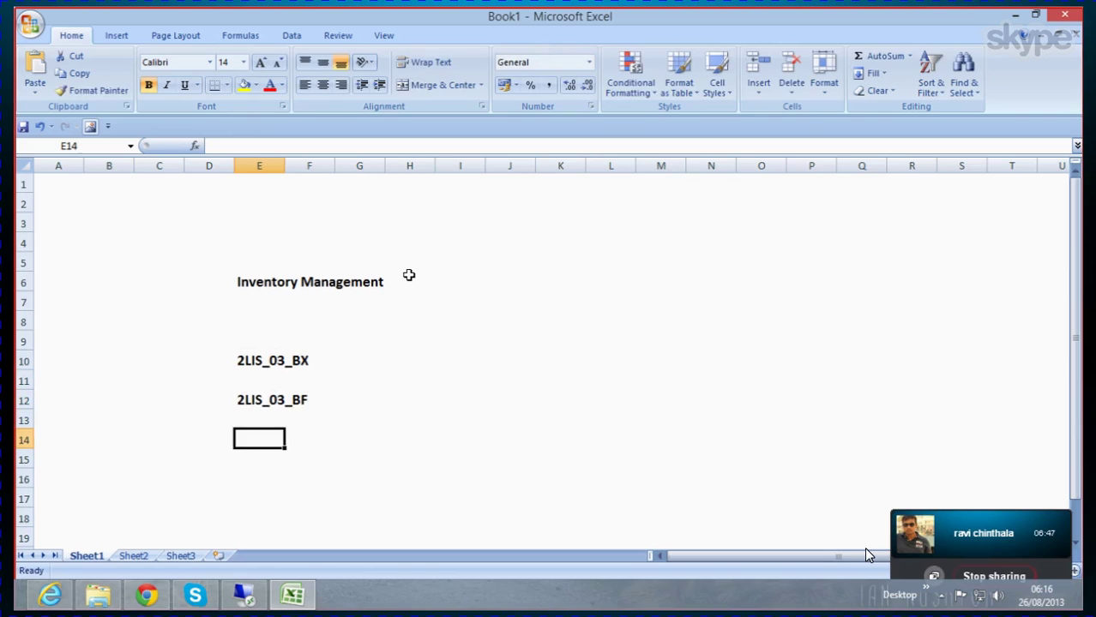
# Step: Enter the DataSource name 2LIS_03_UM in cell E14
pyautogui.write('2LIS')
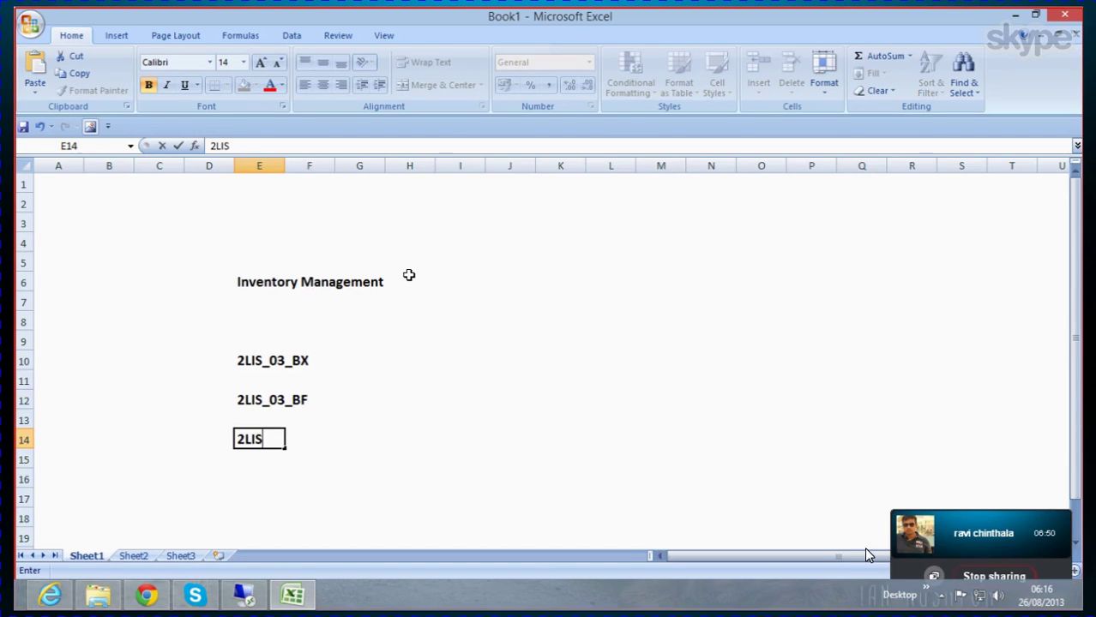
pyautogui.write('_03_UM')
pyautogui.press('Return')
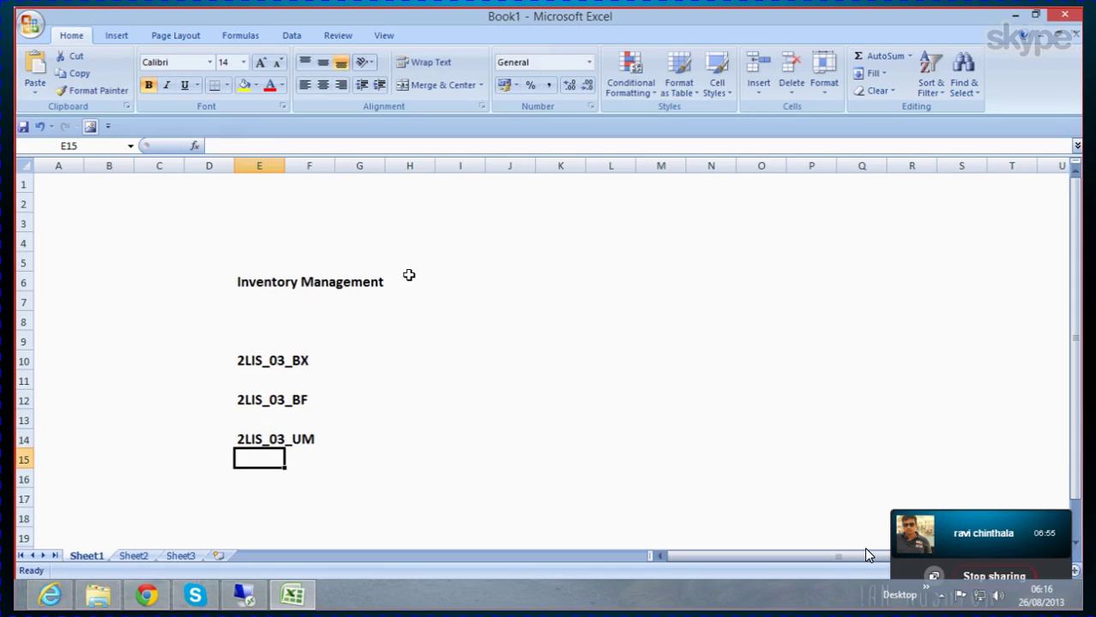
pyautogui.press('Return')
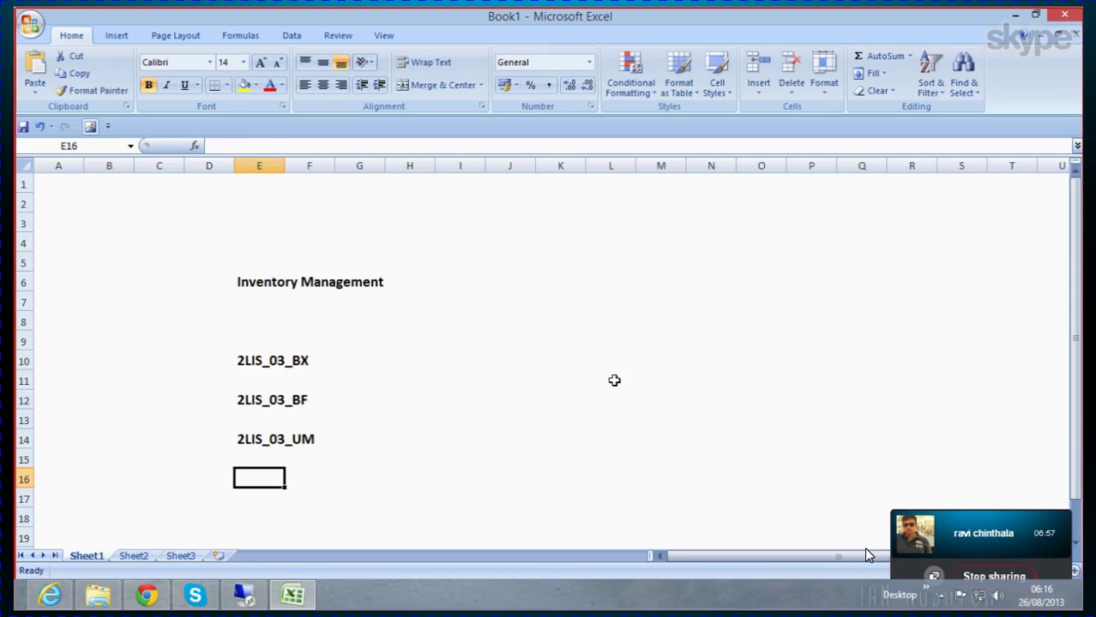
# Step: Enter the cube name 0IC_C03 in cell N12, to the right of the DataSource list
pyautogui.click(698, 384)
pyautogui.click(724, 414)
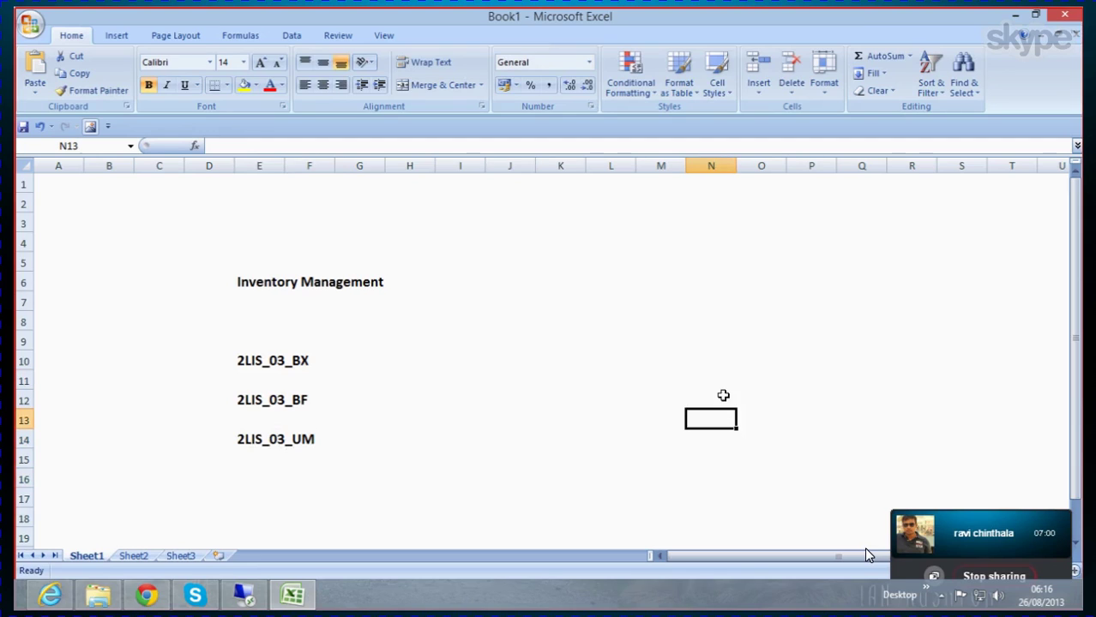
pyautogui.click(718, 399)
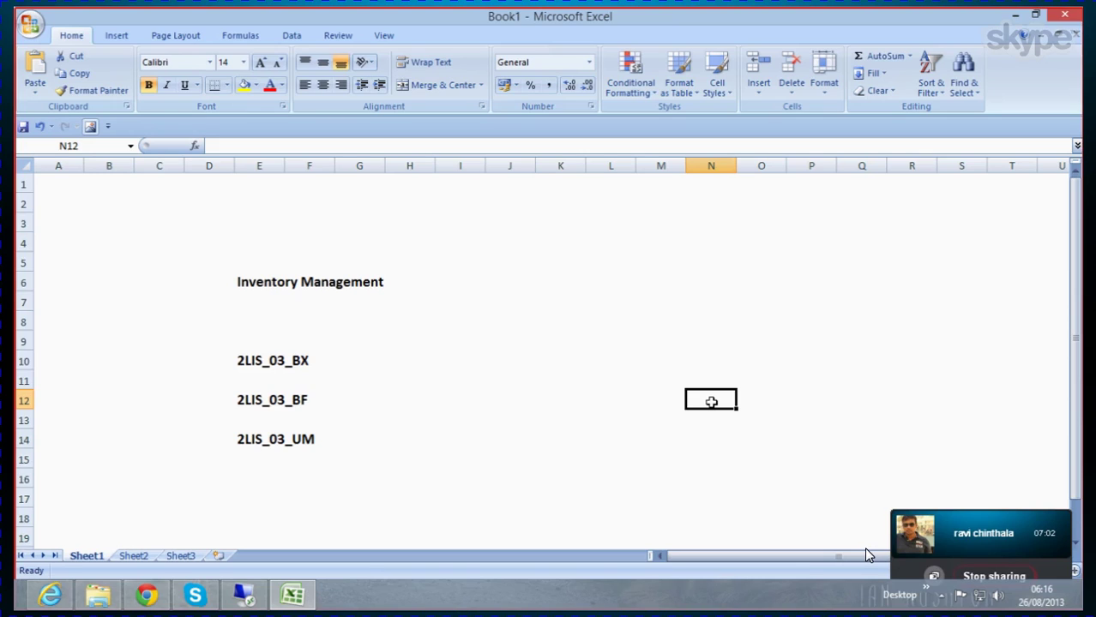
pyautogui.write('0IC')
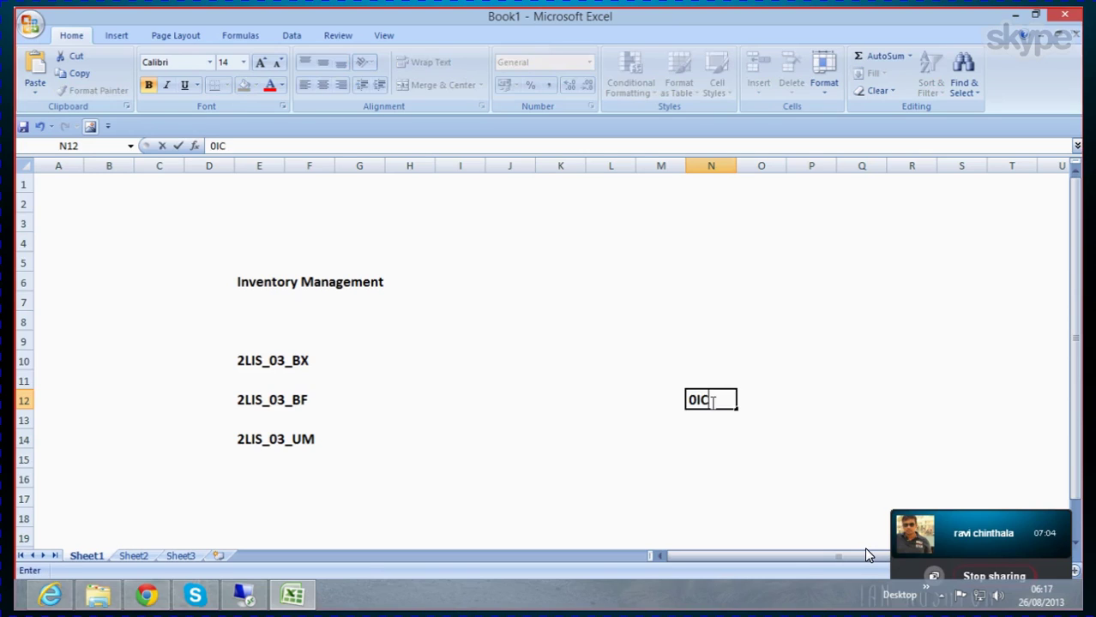
pyautogui.write('_C03')
pyautogui.press('Return')
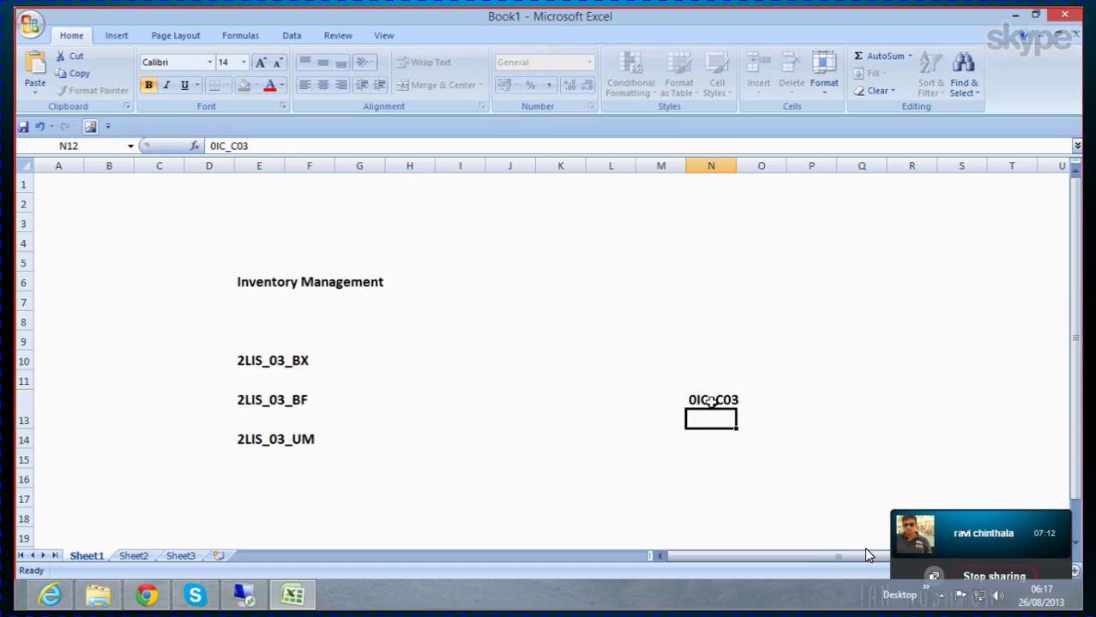
pyautogui.press('Return')
# Step: Enter the note "THIS DS IS USED FOR THE STOCK INITIALIZATION" in cell E11, under 2LIS_03_BX
pyautogui.click(353, 400)
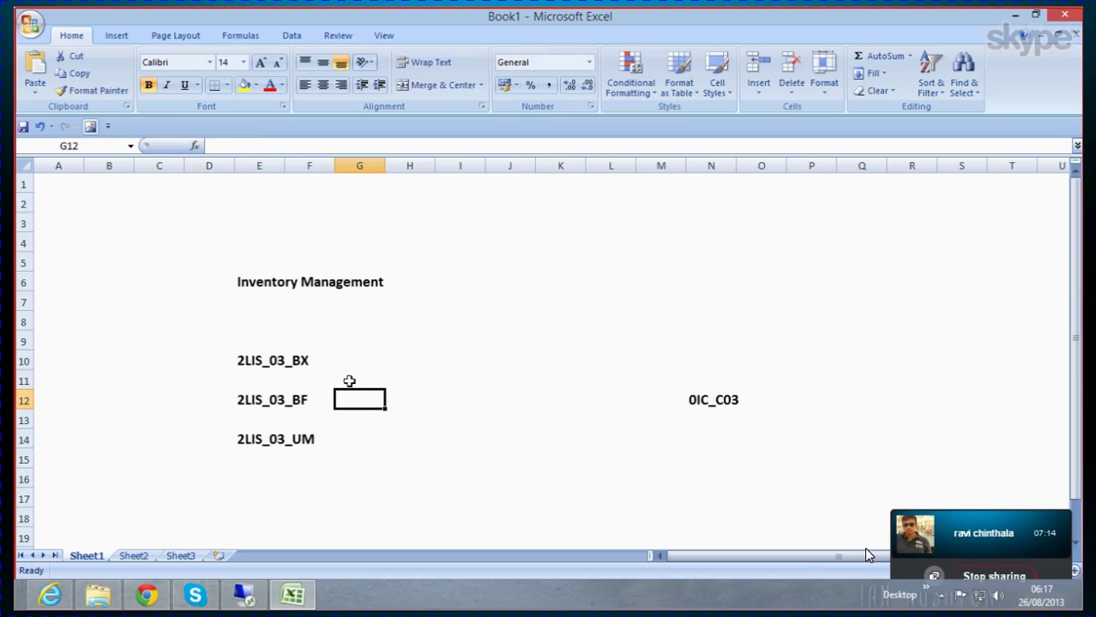
pyautogui.click(343, 363)
pyautogui.click(243, 379)
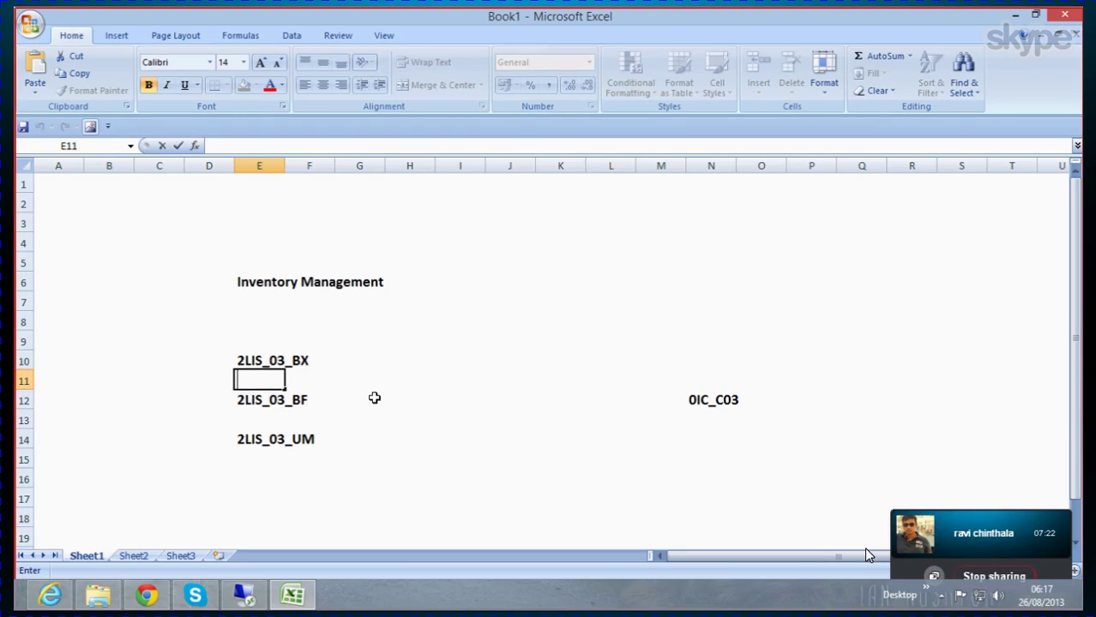
pyautogui.write('THIS DS')
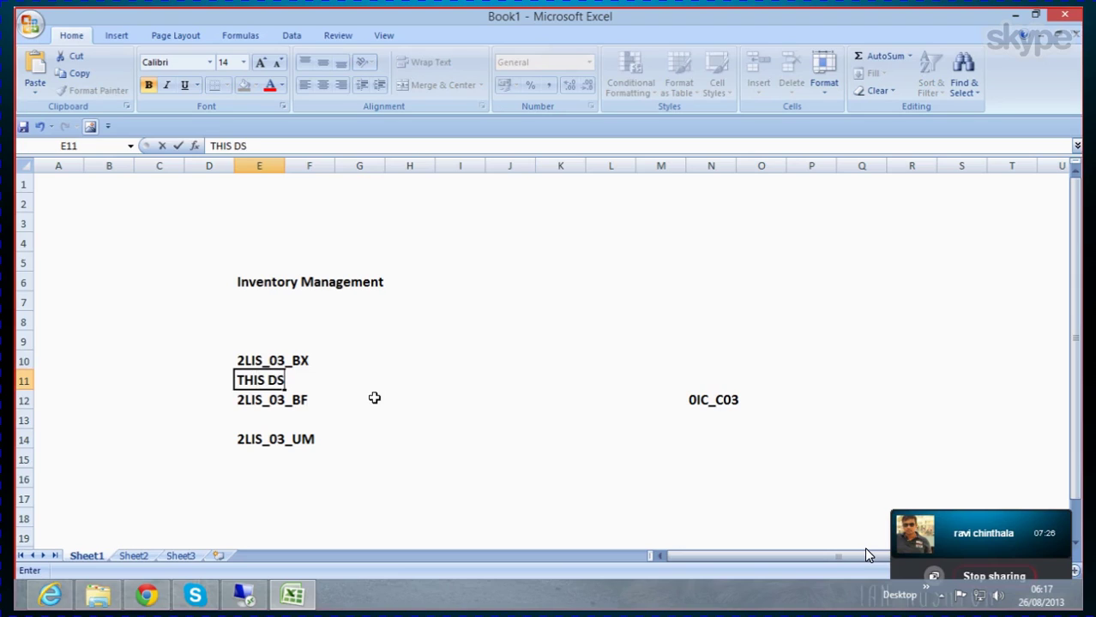
pyautogui.write(' IS USED FOR')
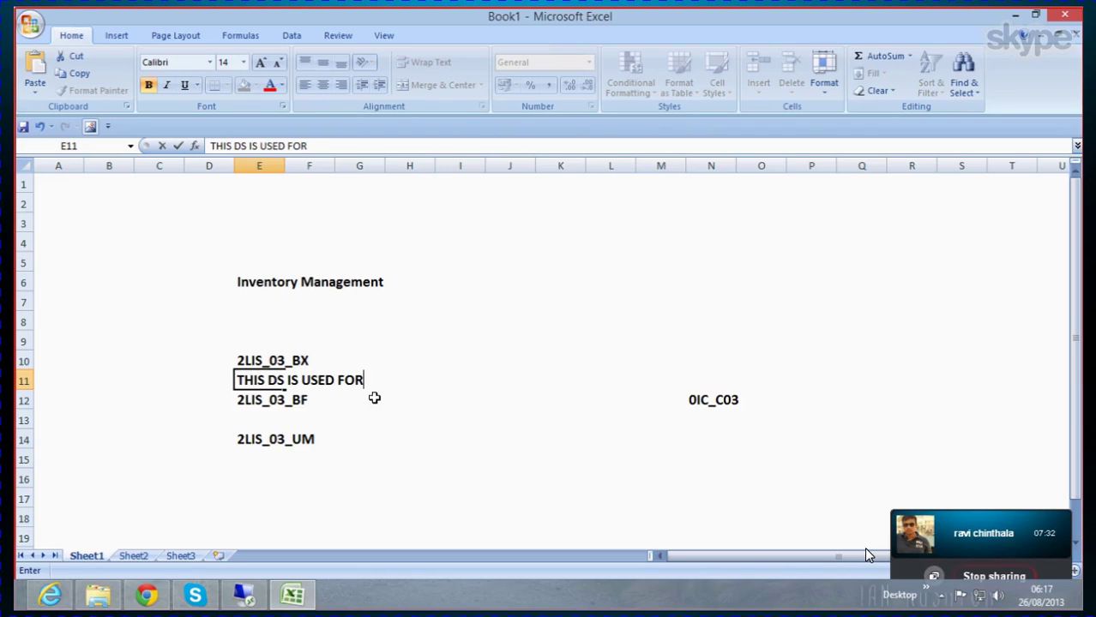
pyautogui.write(' THE STO')
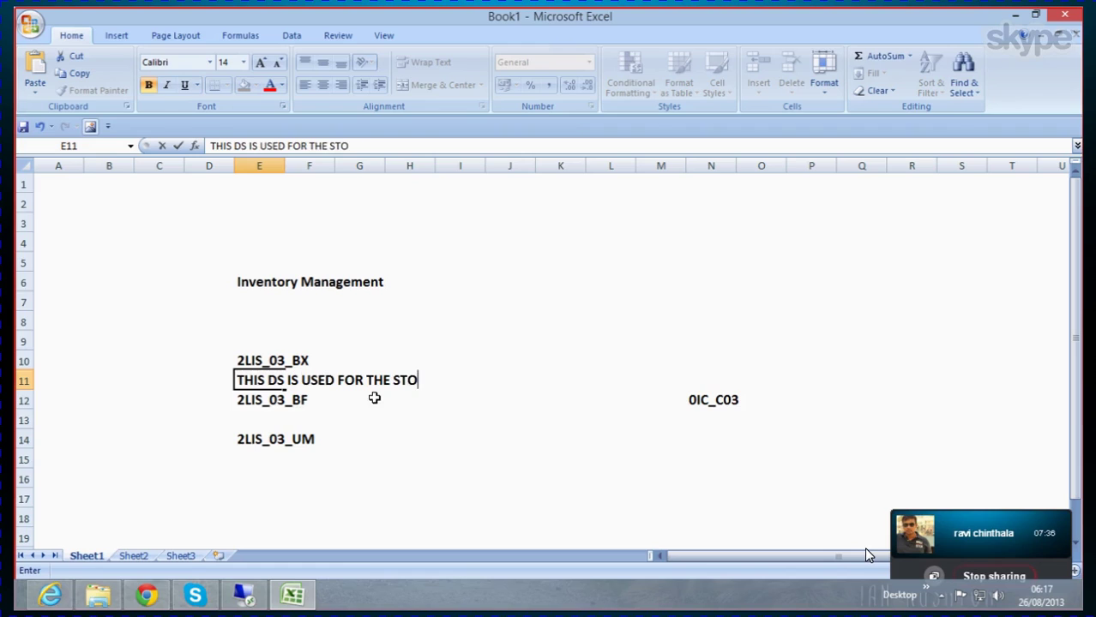
pyautogui.write('CK INITI')
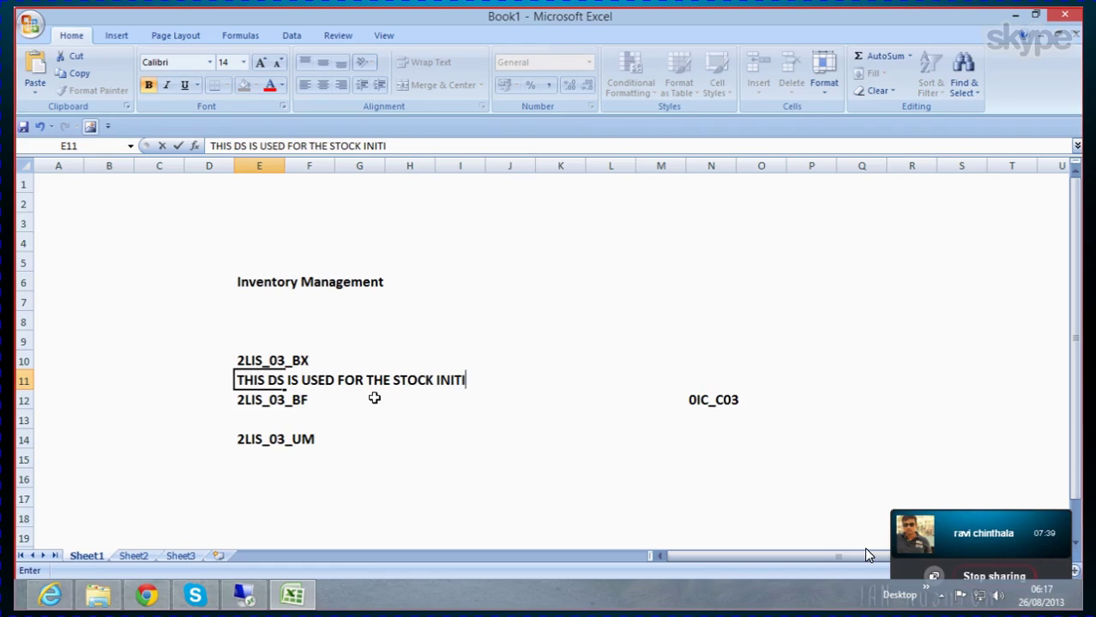
pyautogui.write('ALIZATI')
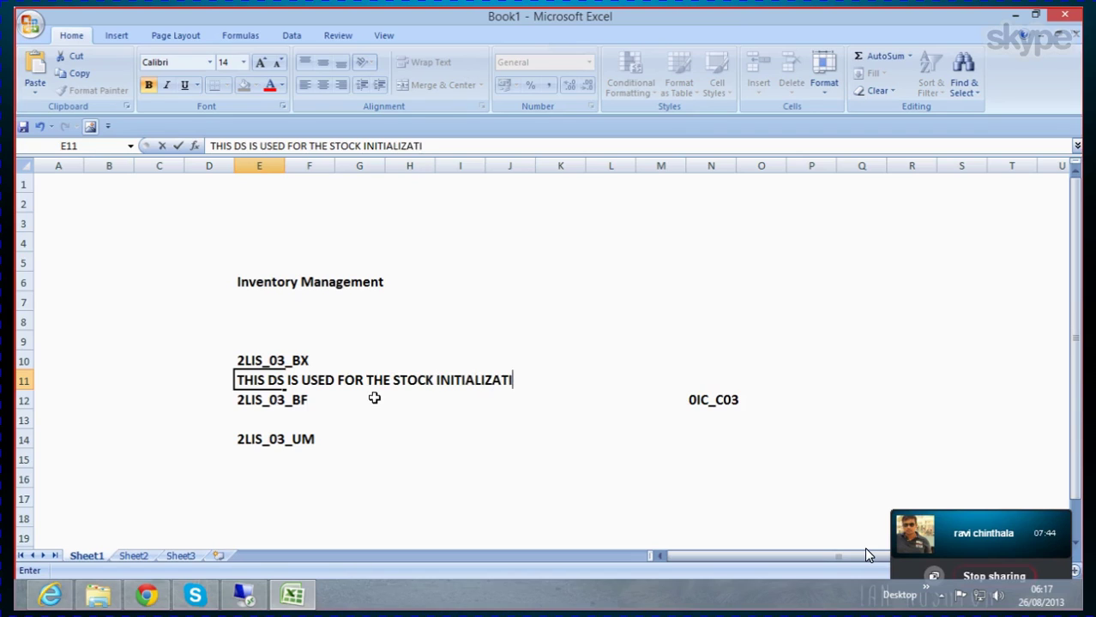
pyautogui.write('ON')
pyautogui.press('Return')
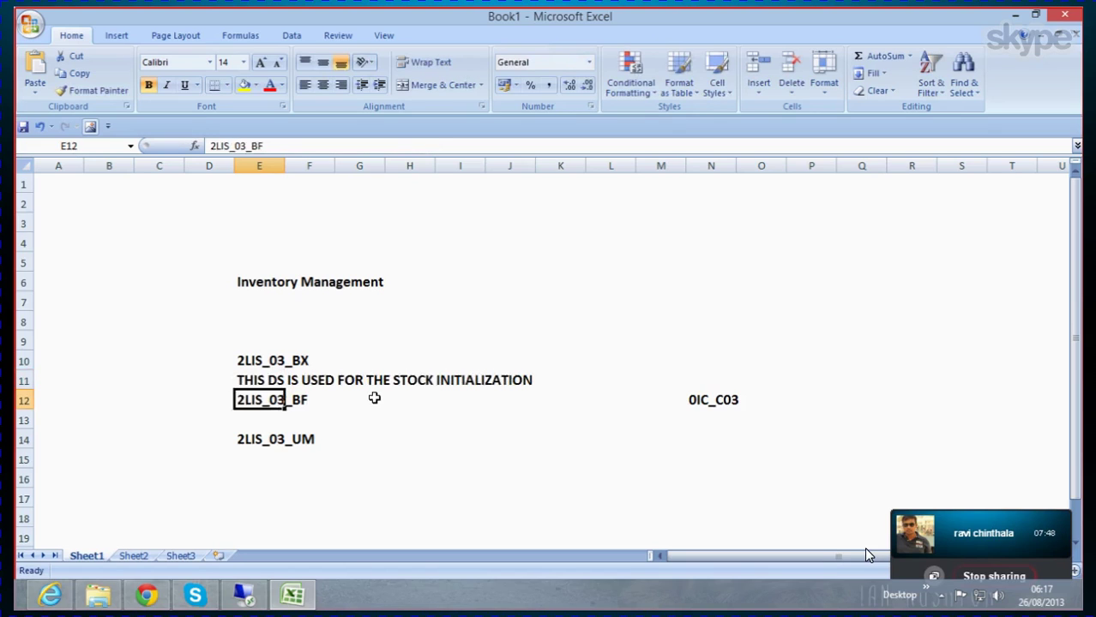
# Step: Enter the note "THIS DS IS USED FOR THE MATERIAL MOVEMENTS DATA" in cell E13, under 2LIS_03_BF
pyautogui.press('Return')
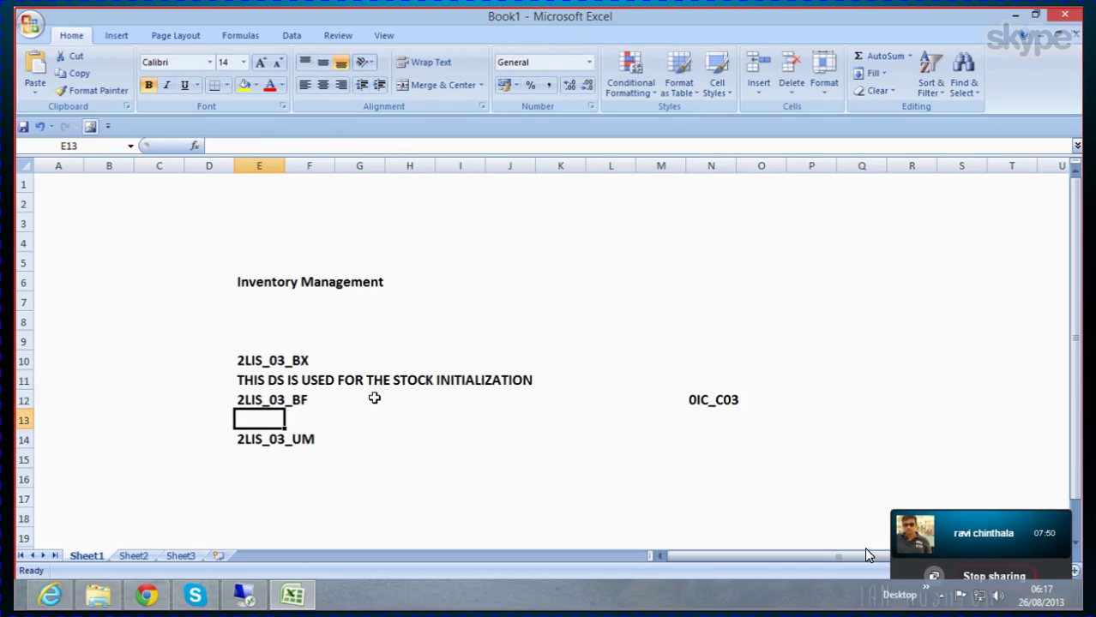
pyautogui.write('THIS ')
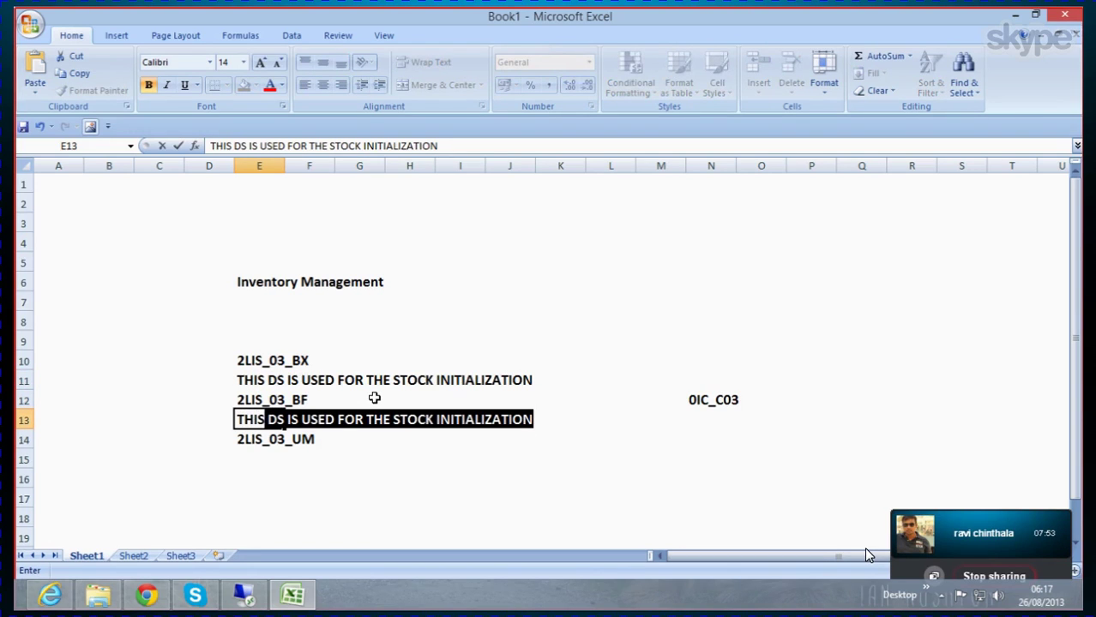
pyautogui.write('DS IS US')
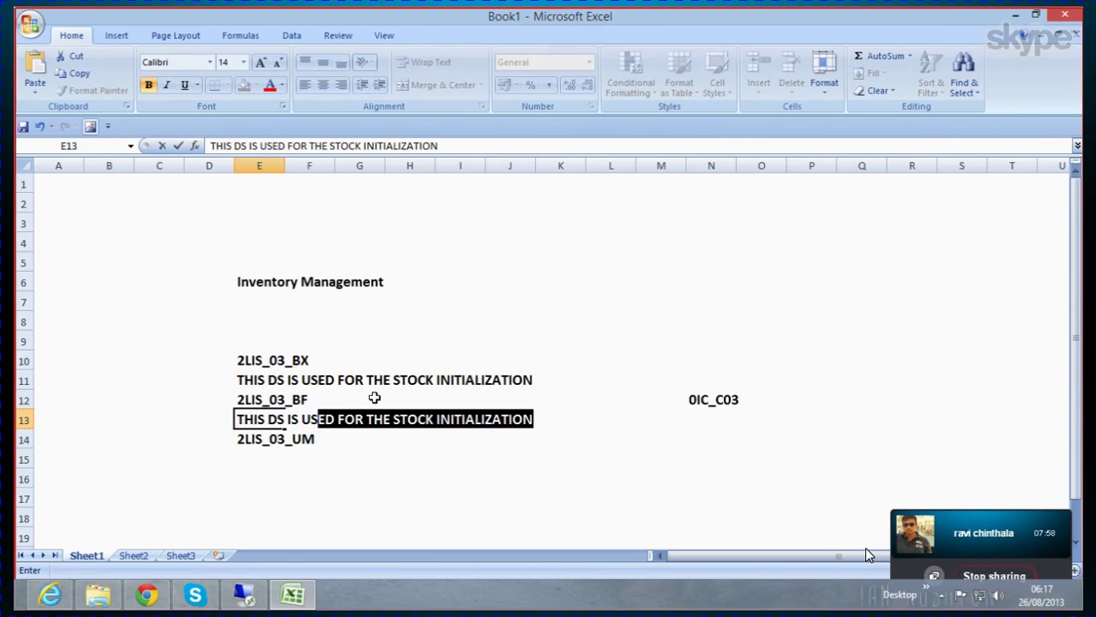
pyautogui.write('ED FOR TH')
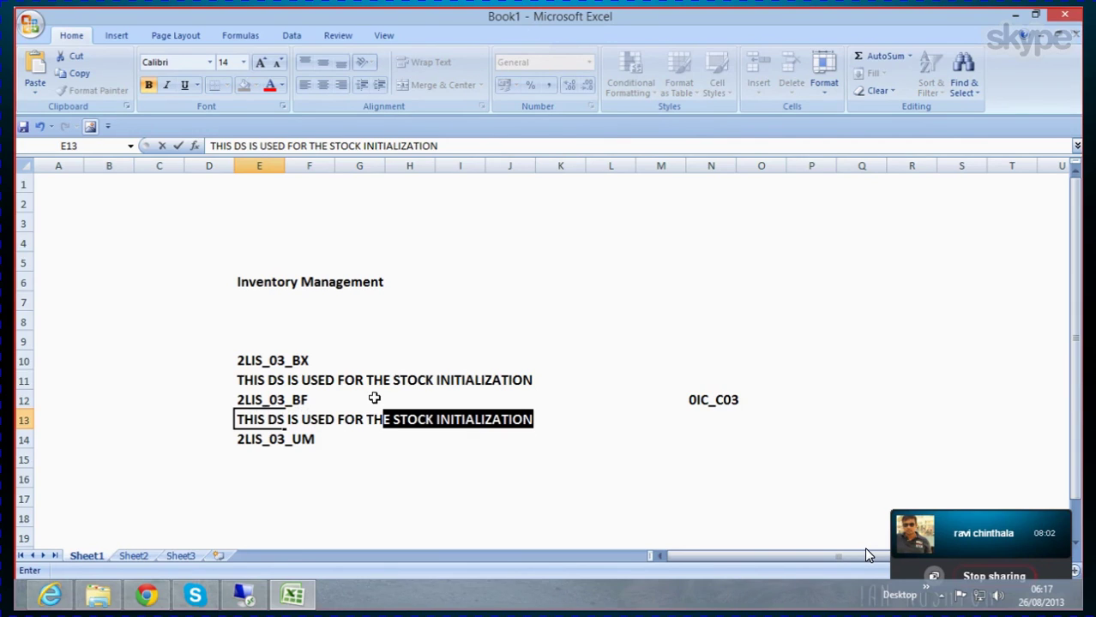
pyautogui.write('E M')
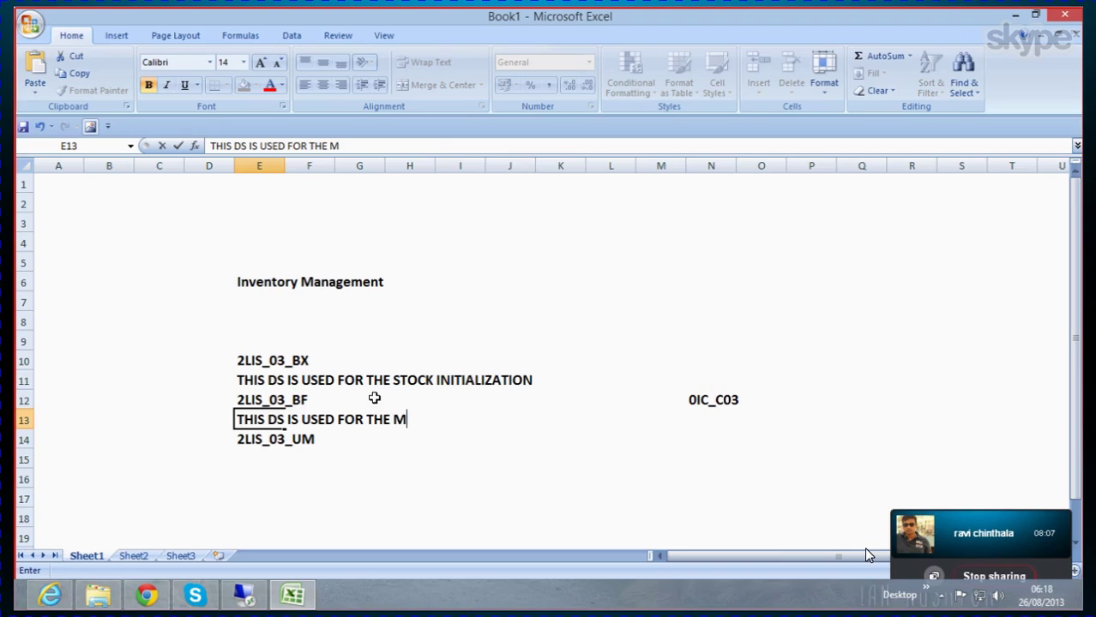
pyautogui.write('ATERIAL MOVEMENTS')
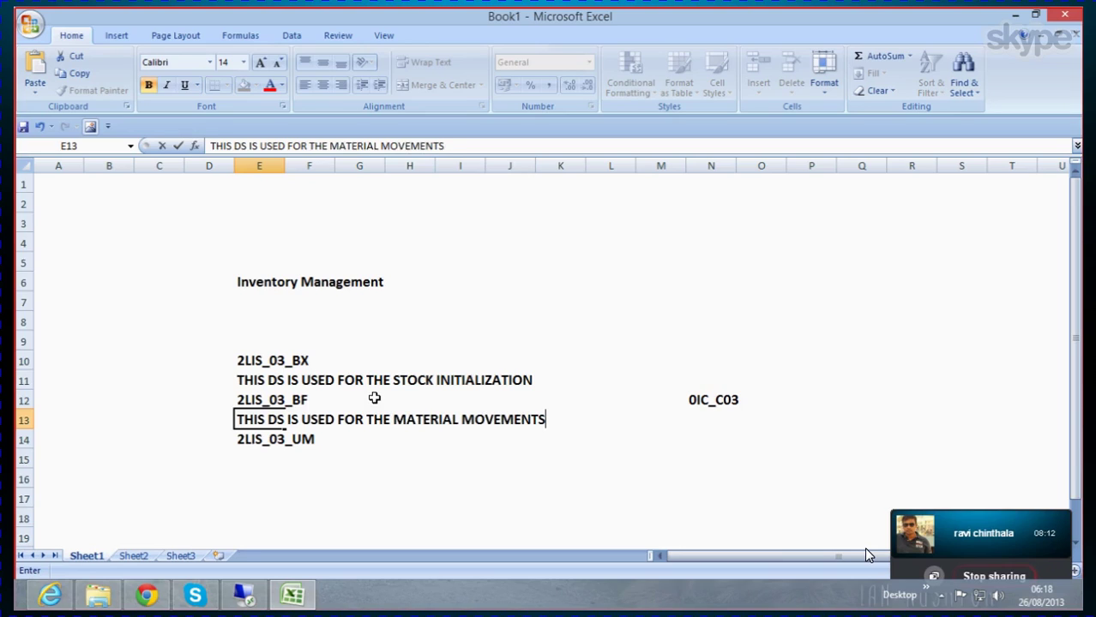
pyautogui.write(' DATA')
pyautogui.press('Return')
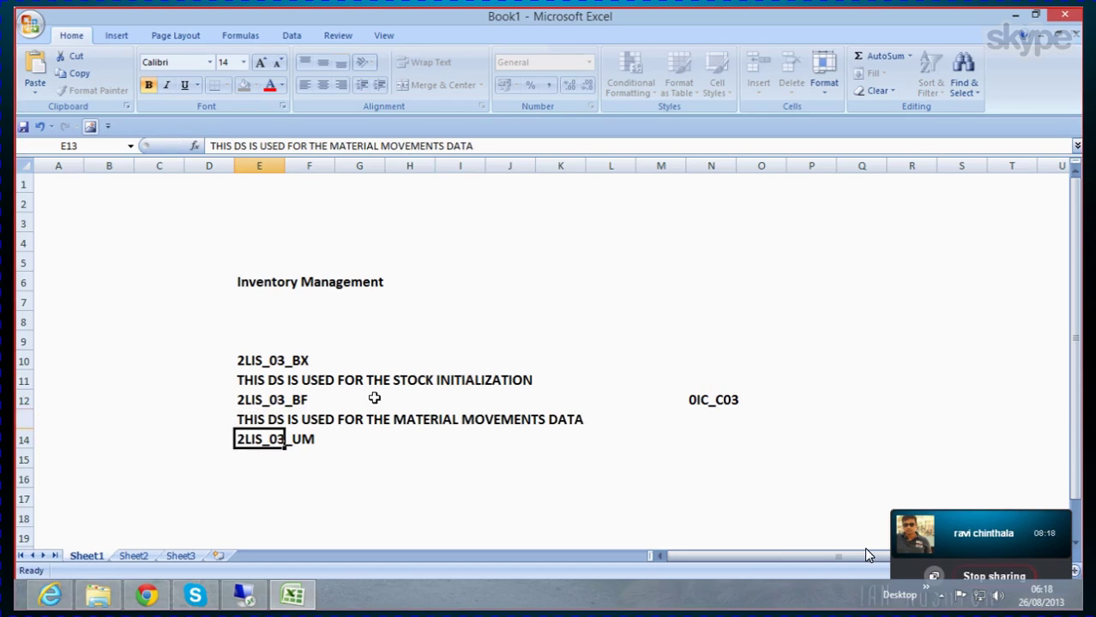
# Step: Enter the note "THIS DS IS USED TO CAPTURE THE MATERIAL REV" in cell E15, under 2LIS_03_UM
pyautogui.press('Return')
pyautogui.write('THIS ')
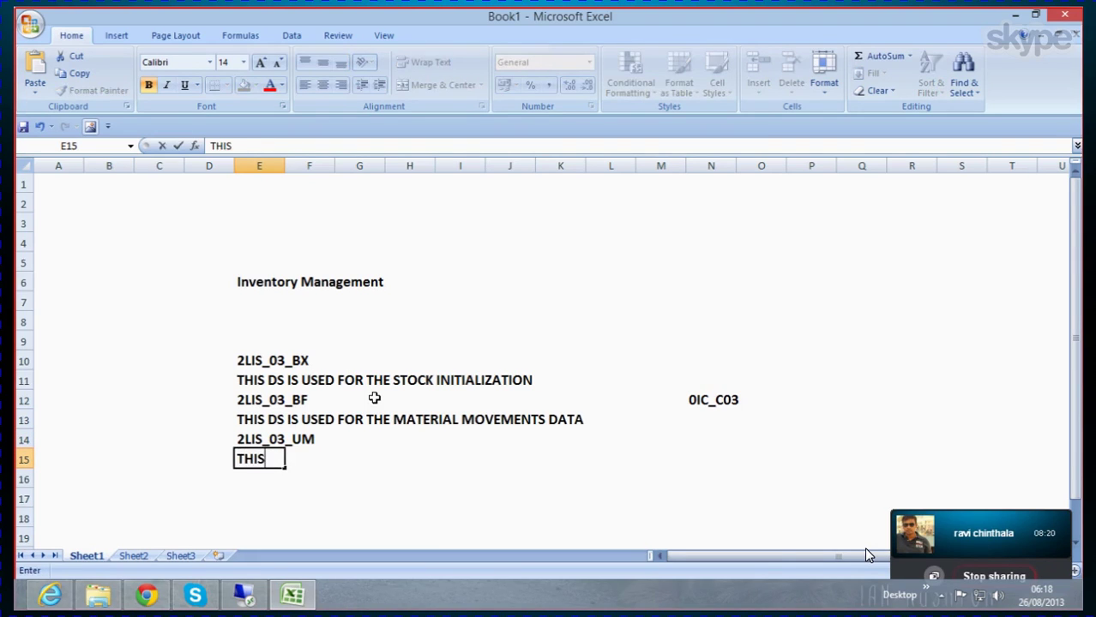
pyautogui.write('DS IS U')
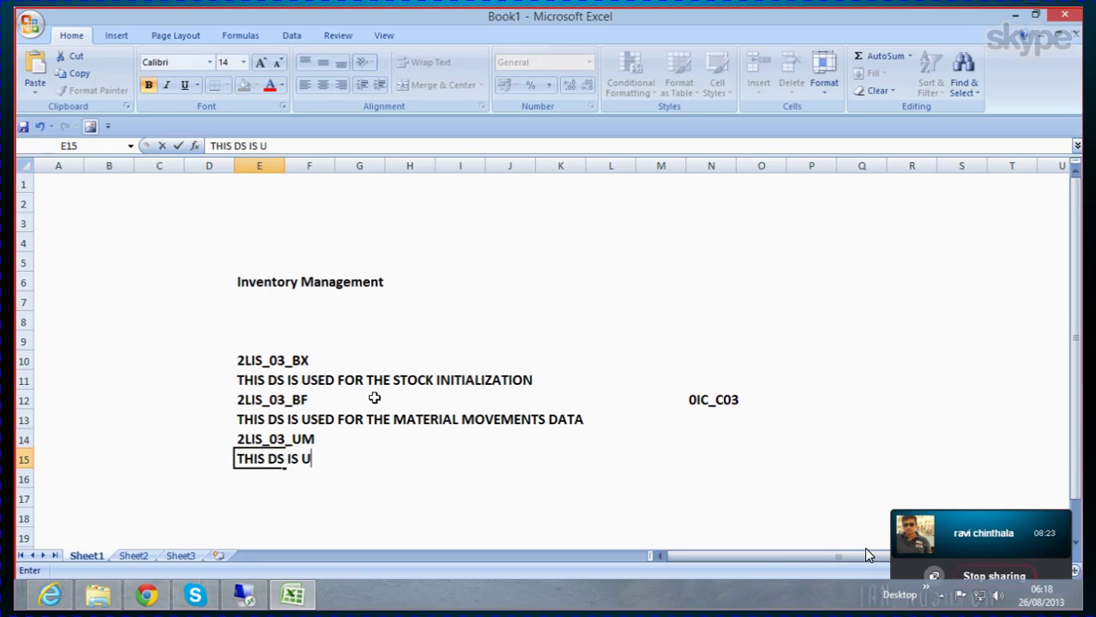
pyautogui.write('SED TO C')
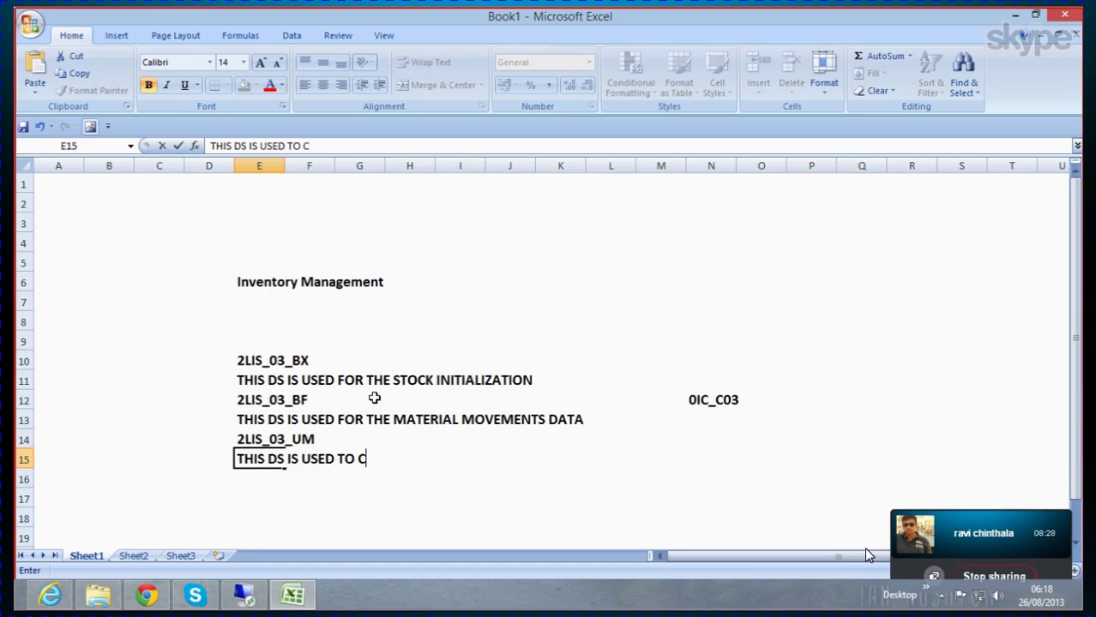
pyautogui.write('APTURE T')
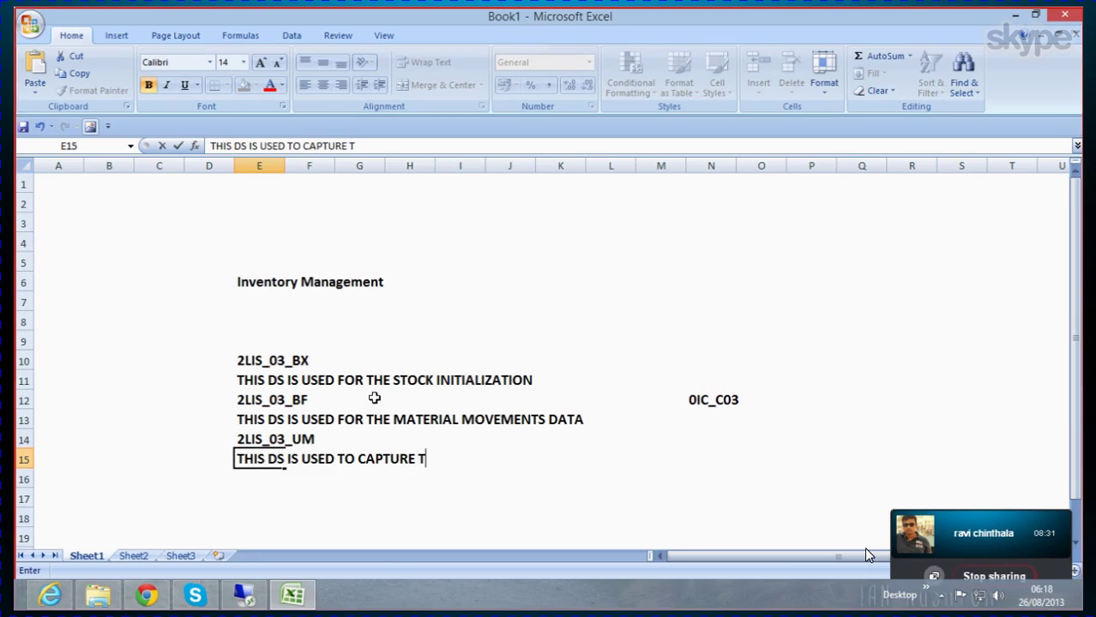
pyautogui.write('HE MATER')
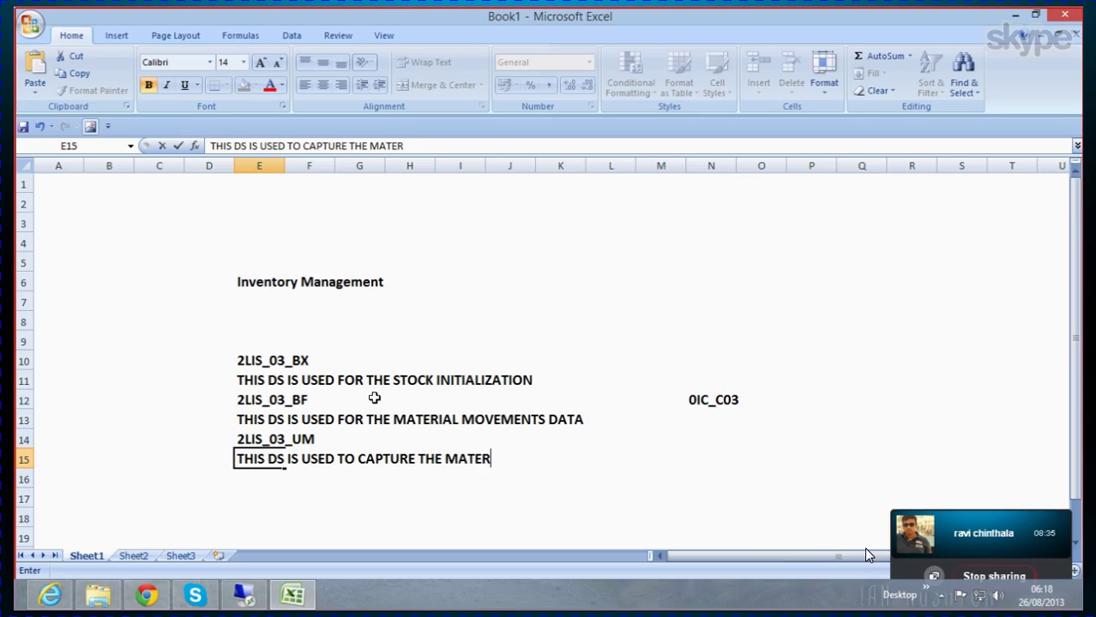
pyautogui.write('IAL REV')
pyautogui.click(272, 362)
pyautogui.write('A')
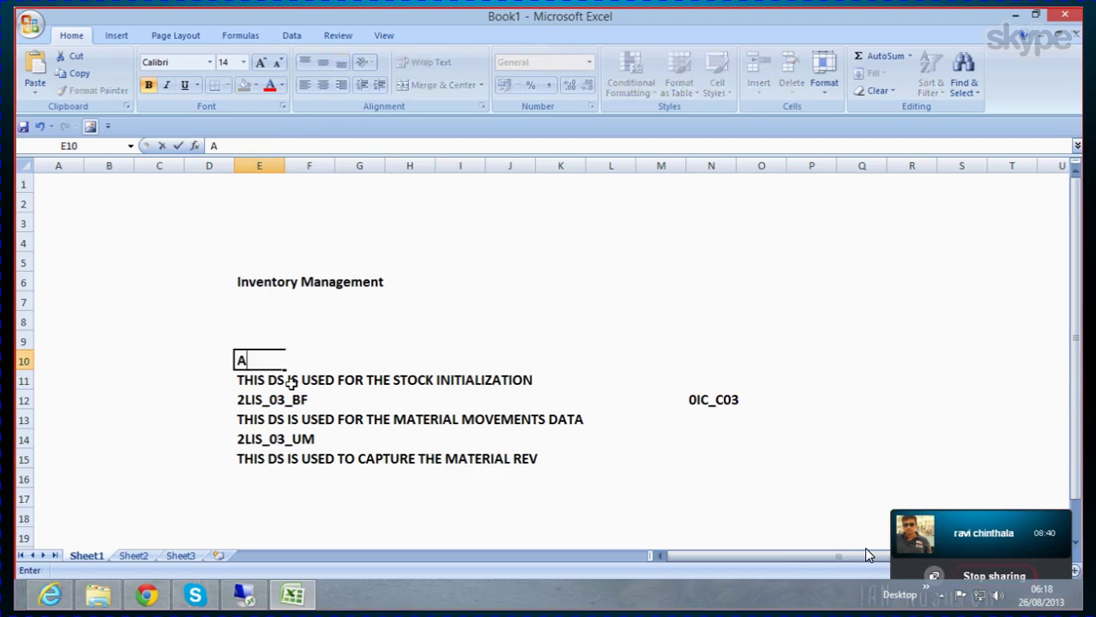
pyautogui.write('LUATIONS')
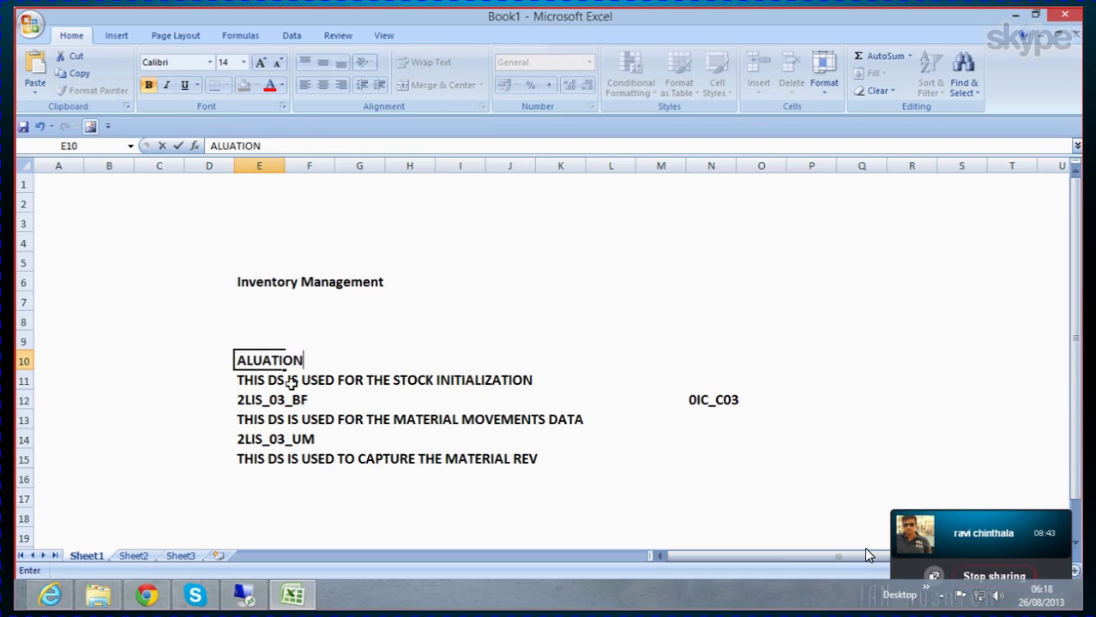
pyautogui.click(190, 336)
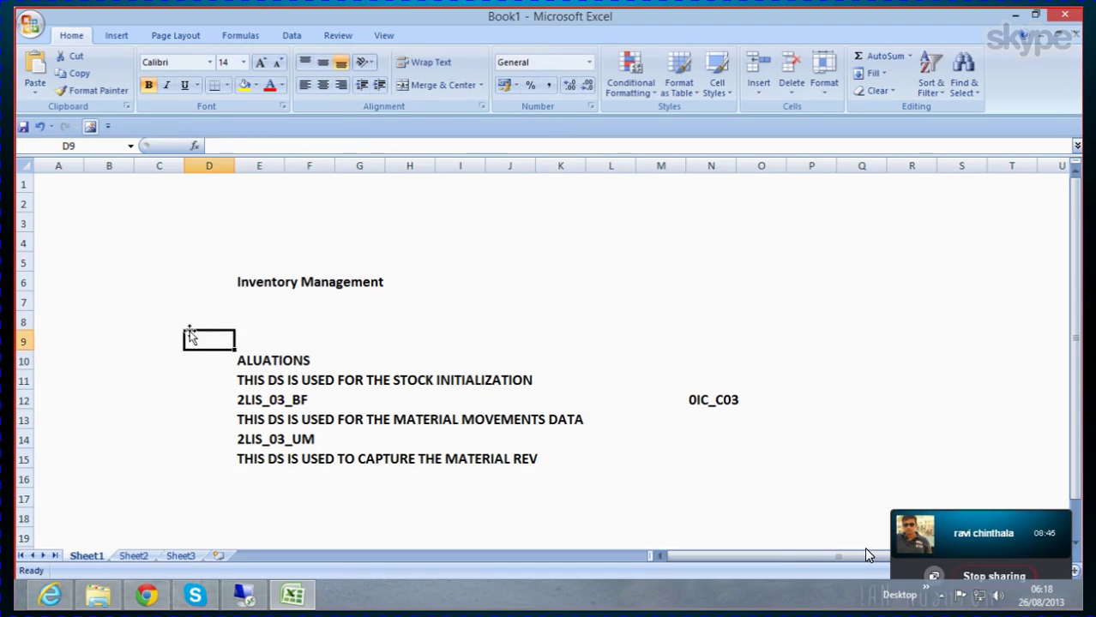
pyautogui.click(249, 358)
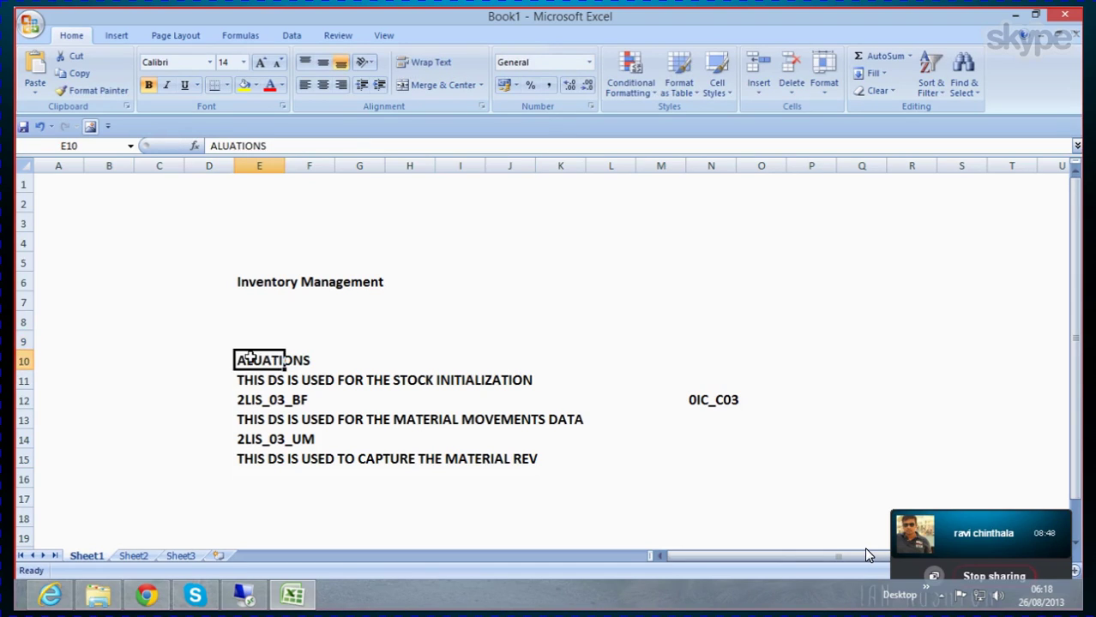
pyautogui.press('Delete')
pyautogui.click(167, 394)
pyautogui.click(267, 362)
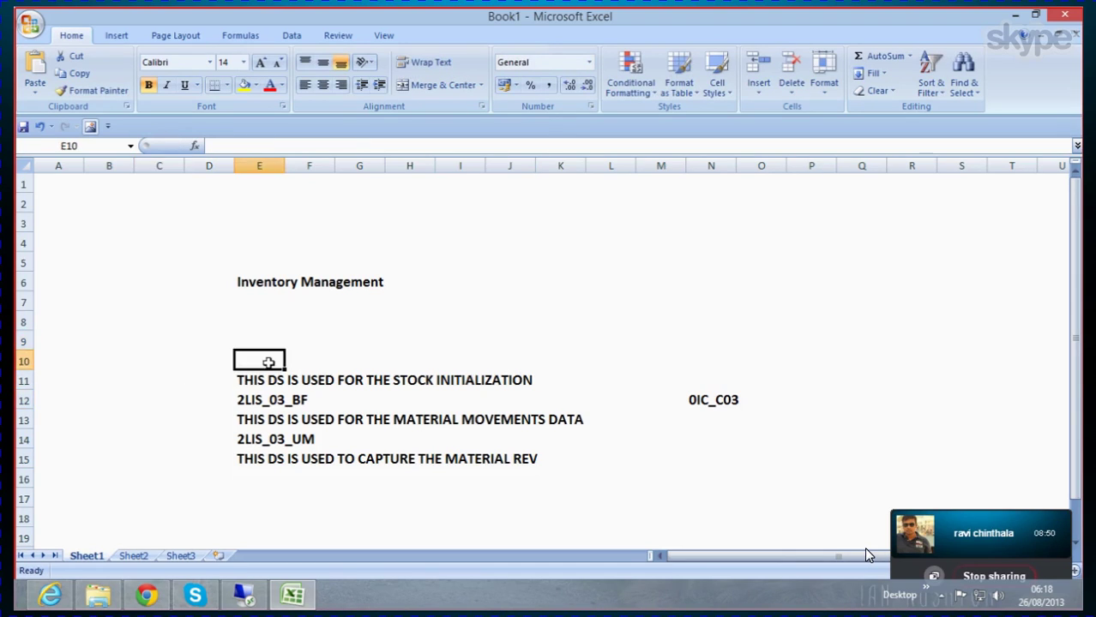
pyautogui.hotkey('ctrl', 'z')
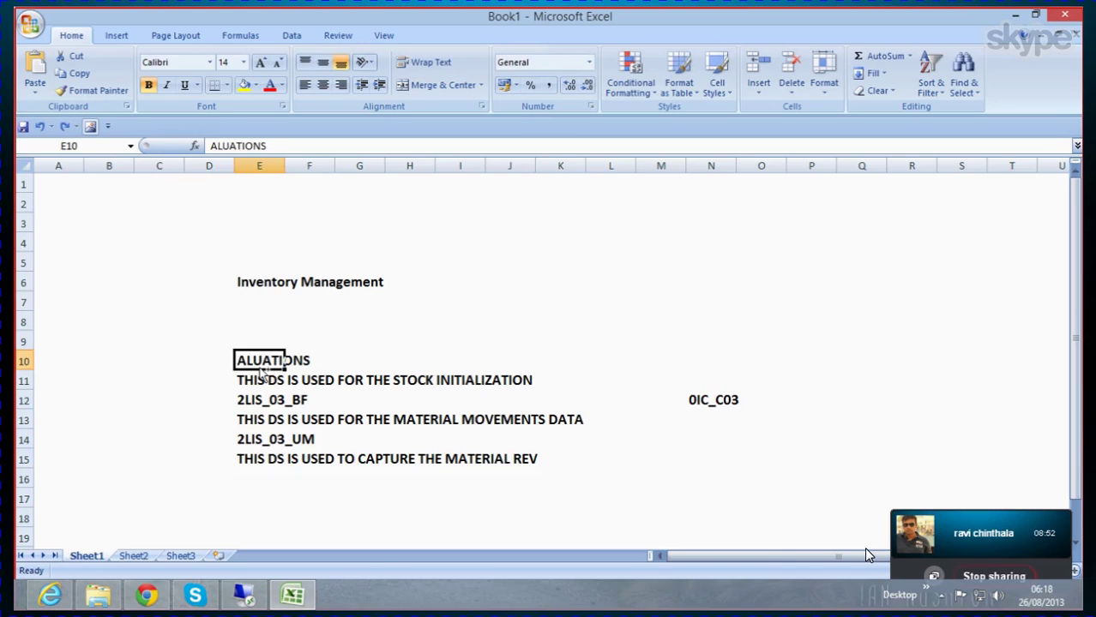
pyautogui.hotkey('ctrl', 'z')
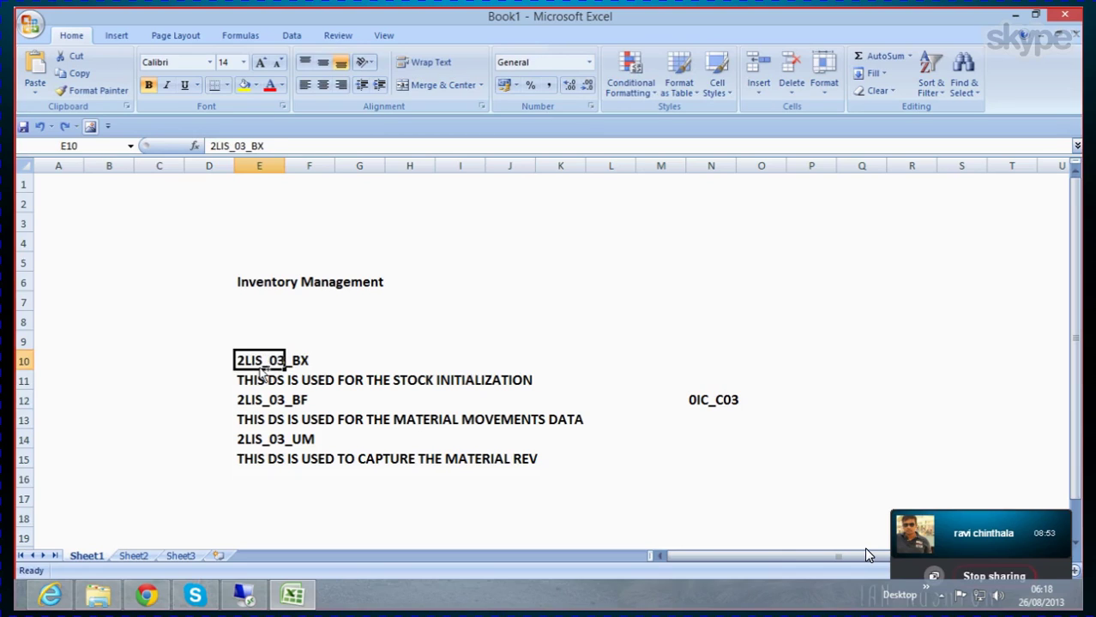
# Step: Complete the note in cell E15 so it reads "THIS DS IS USED TO CAPTURE THE MATERIAL REVALUATIONS"
pyautogui.click(521, 462)
pyautogui.click(256, 463)
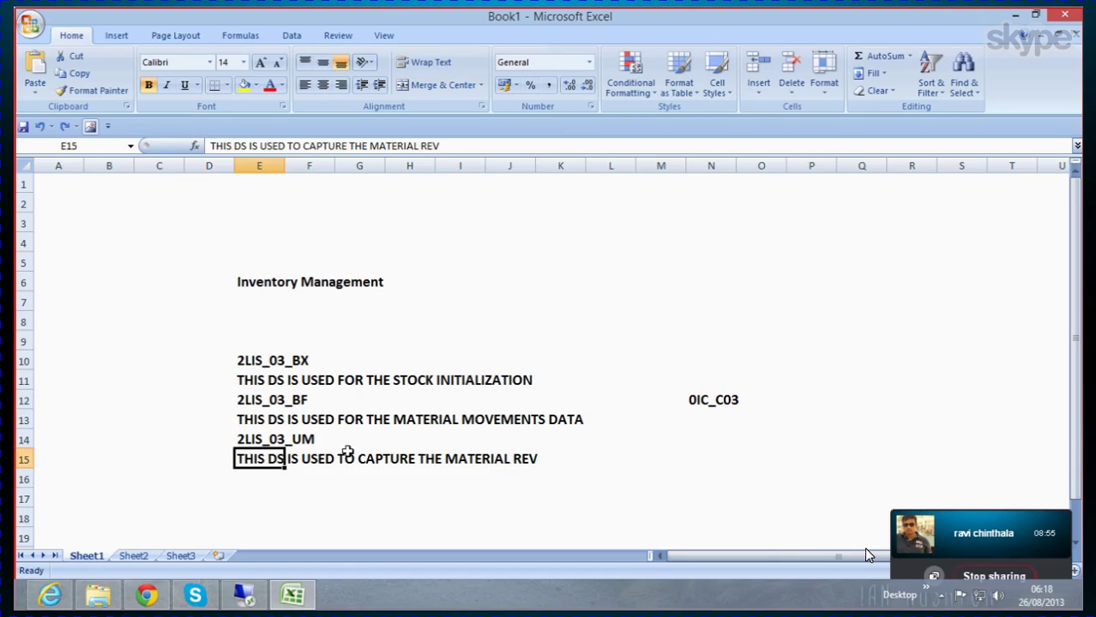
pyautogui.click(448, 146)
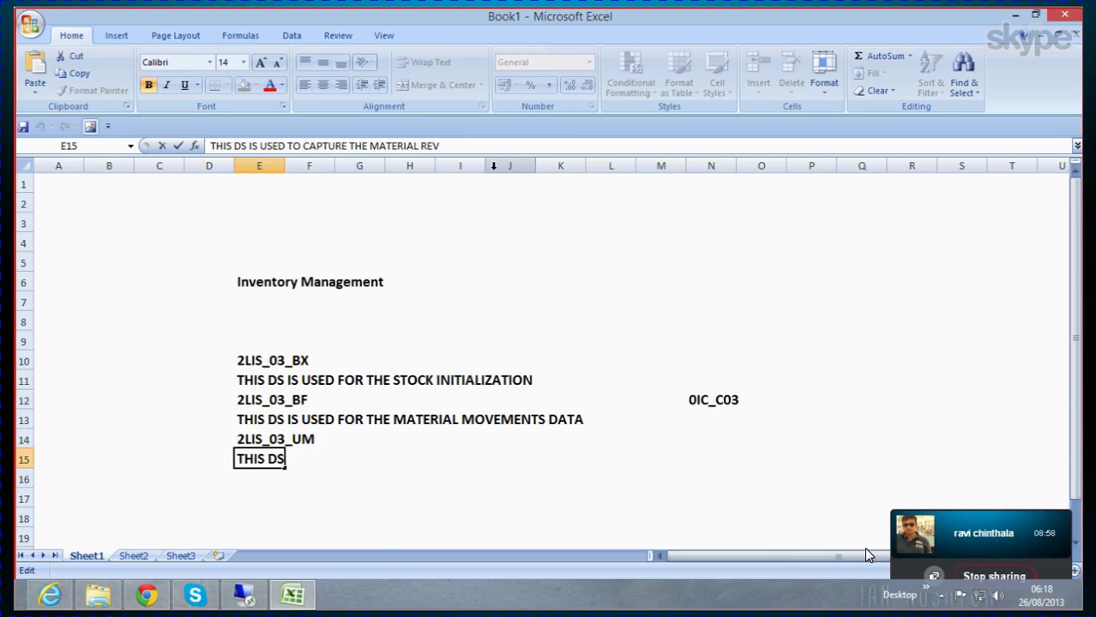
pyautogui.write('AL')
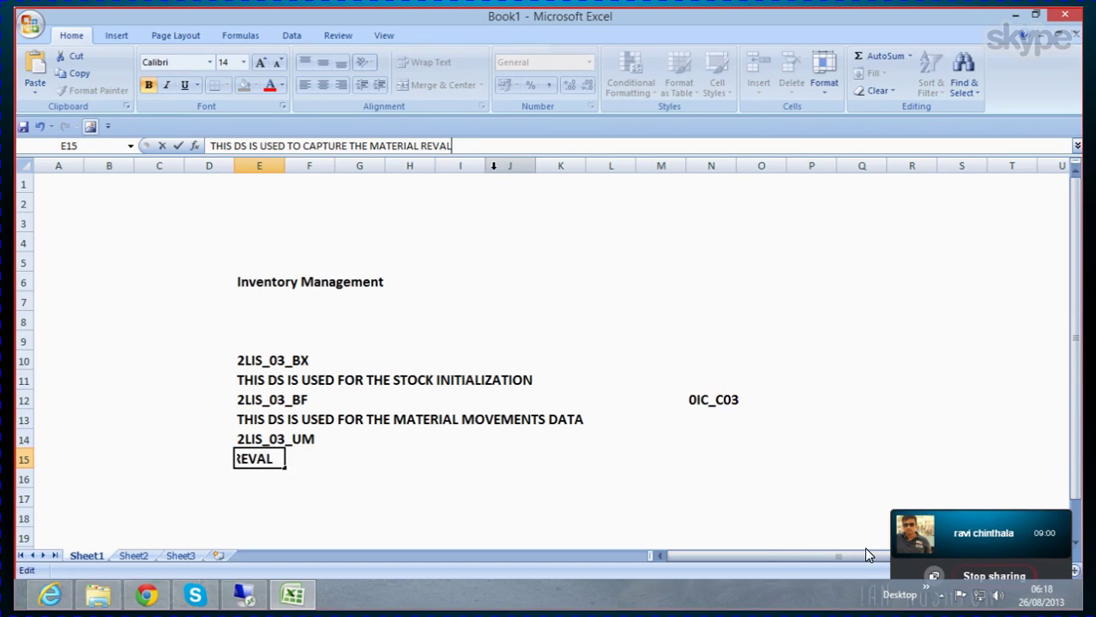
pyautogui.write('UATI')
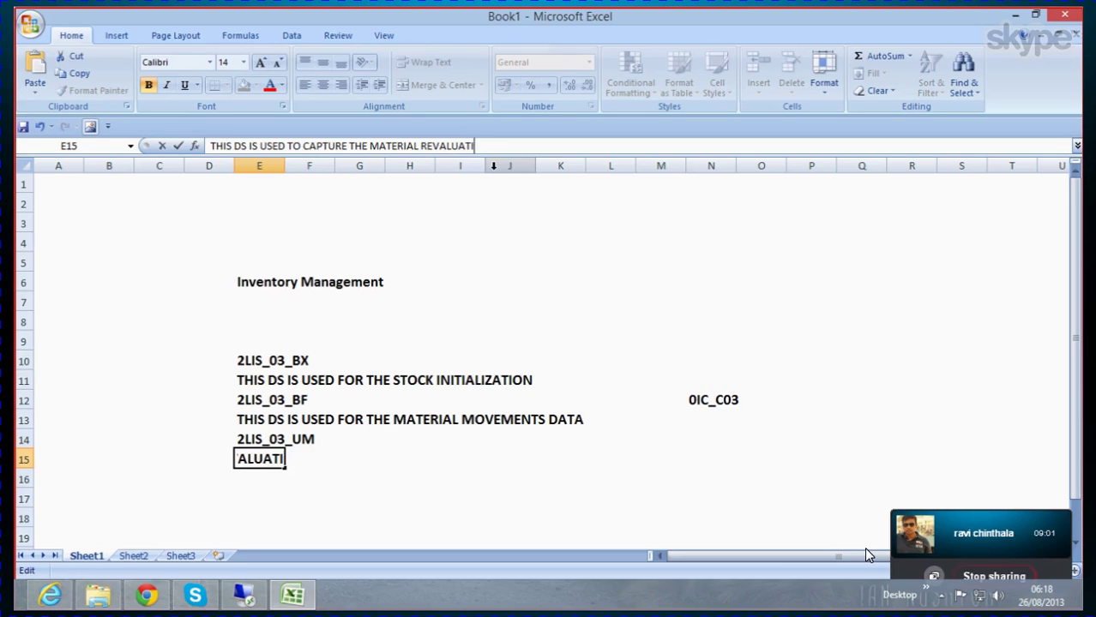
pyautogui.write('ONS')
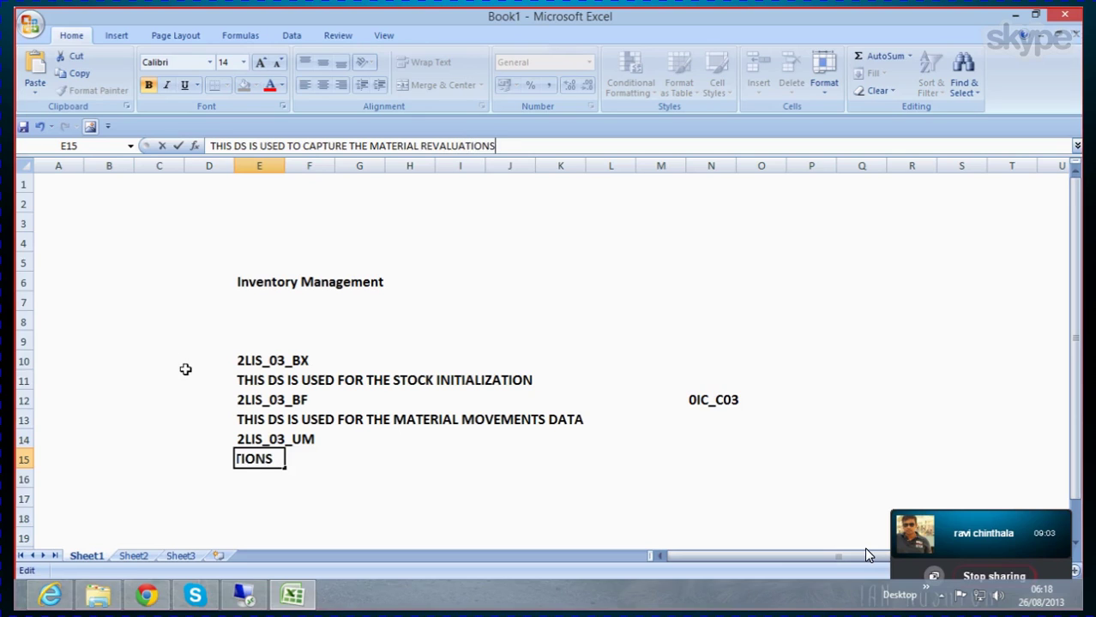
pyautogui.click(185, 375)
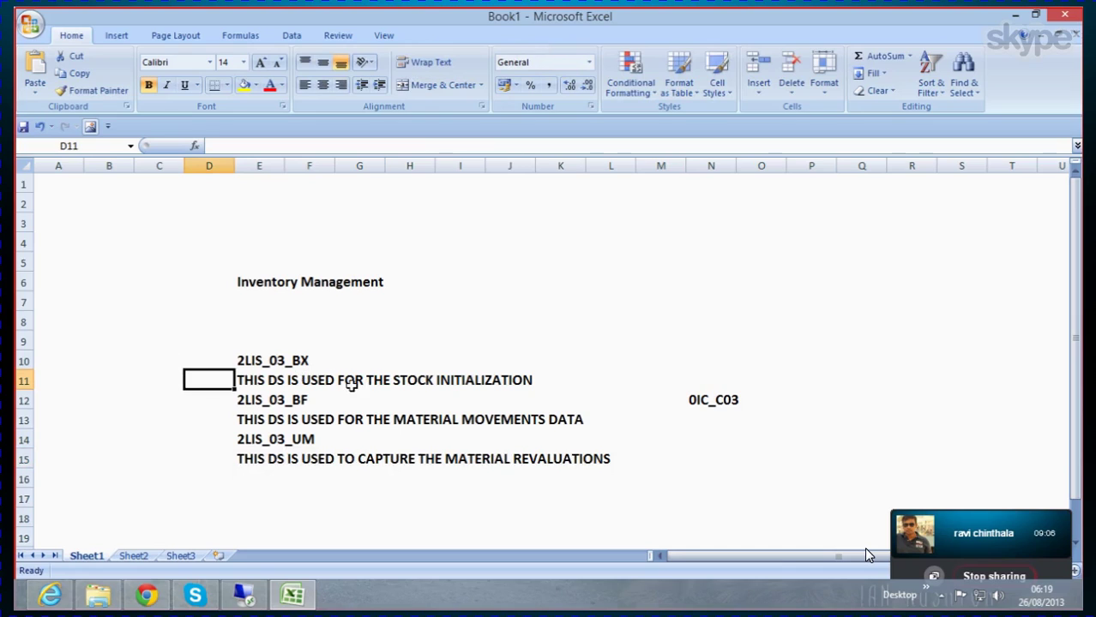
# Step: Review the 2LIS_03_BX, 2LIS_03_BF and 2LIS_03_UM entries together with the purpose notes under them
pyautogui.click(296, 361)
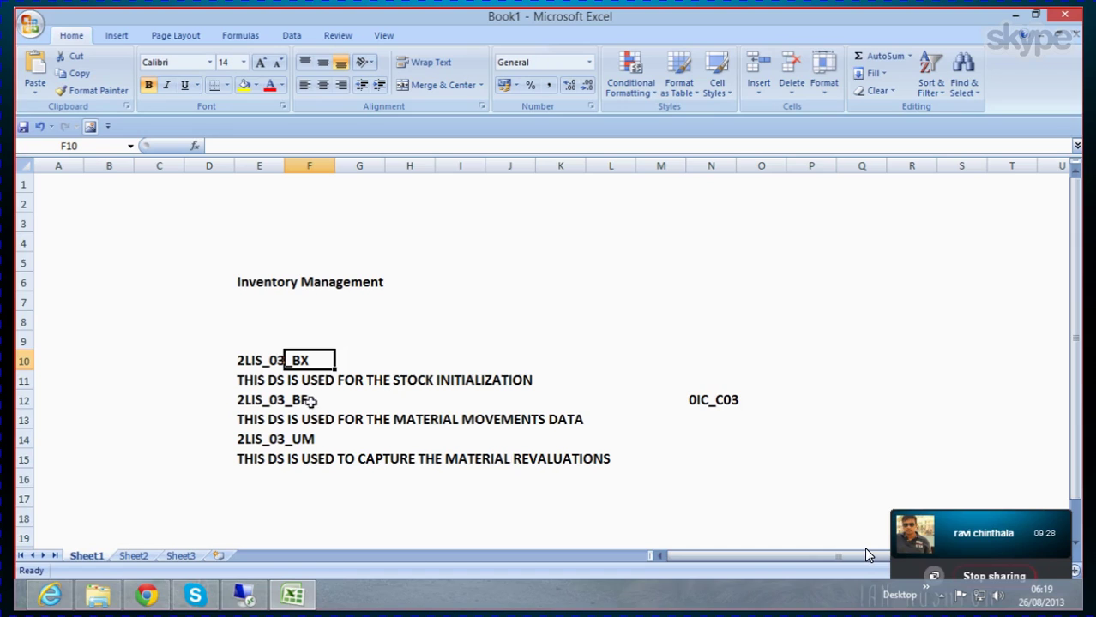
pyautogui.click(256, 364)
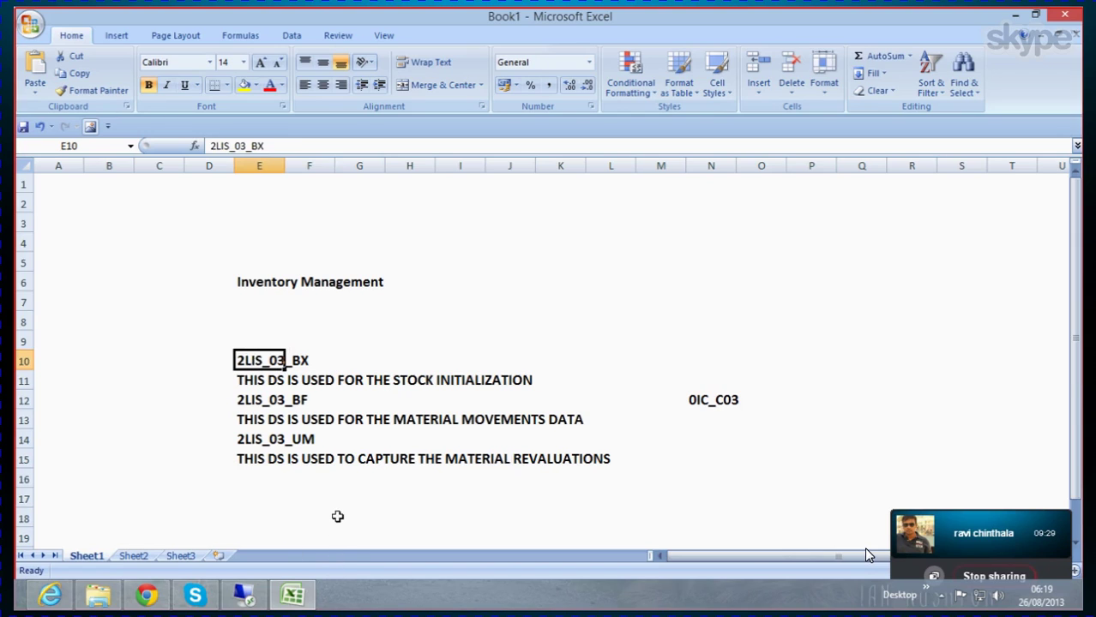
pyautogui.scroll(-1, 334, 508)
pyautogui.click(256, 359)
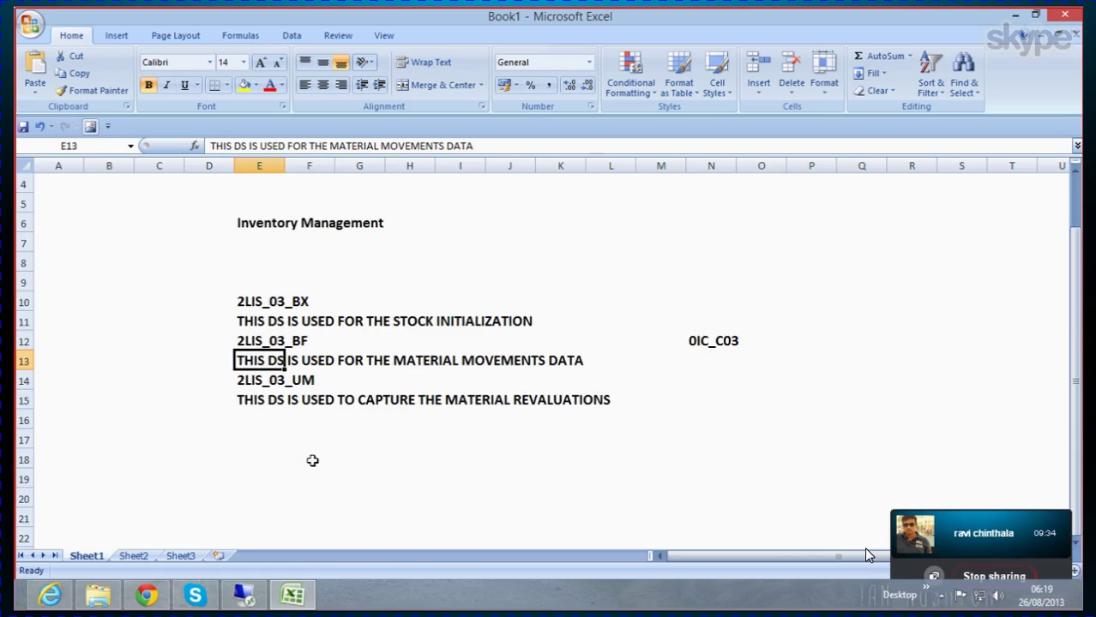
pyautogui.click(271, 398)
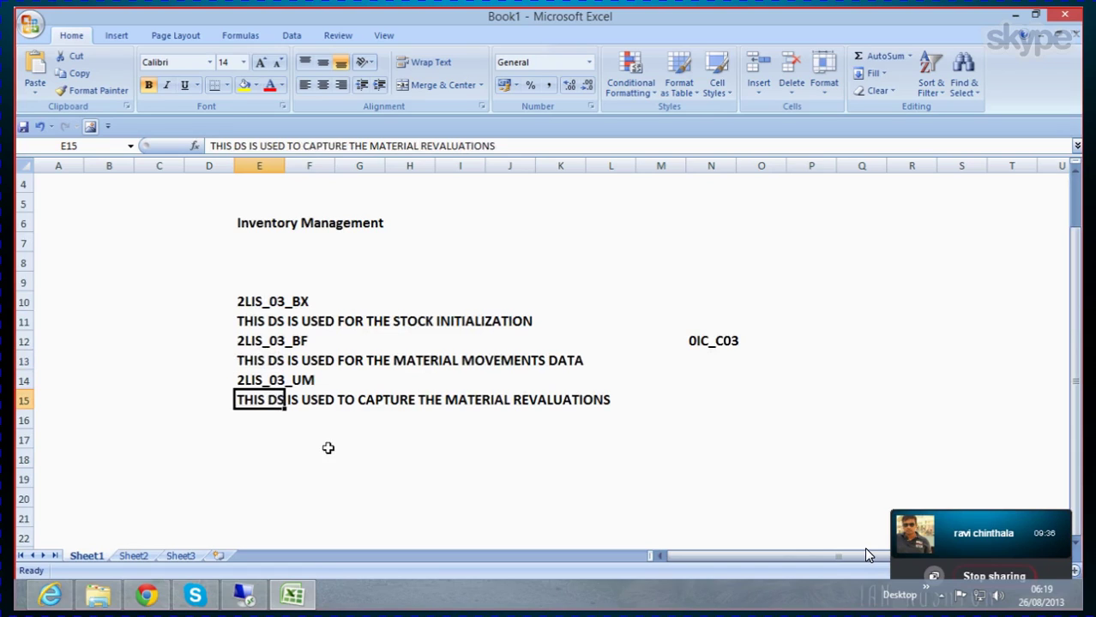
pyautogui.click(261, 307)
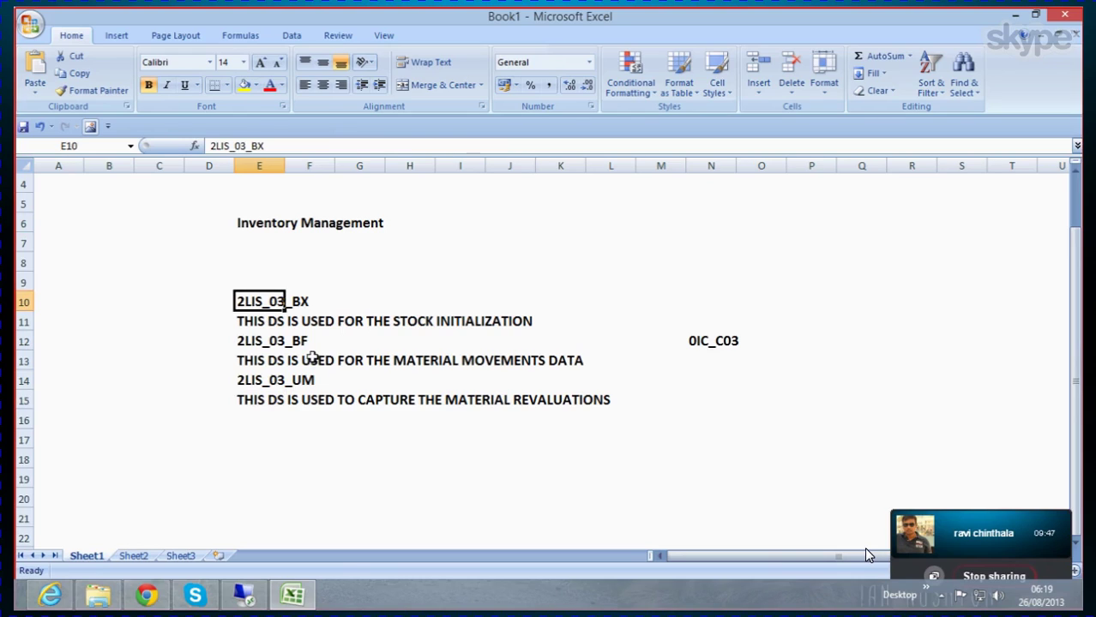
pyautogui.click(275, 347)
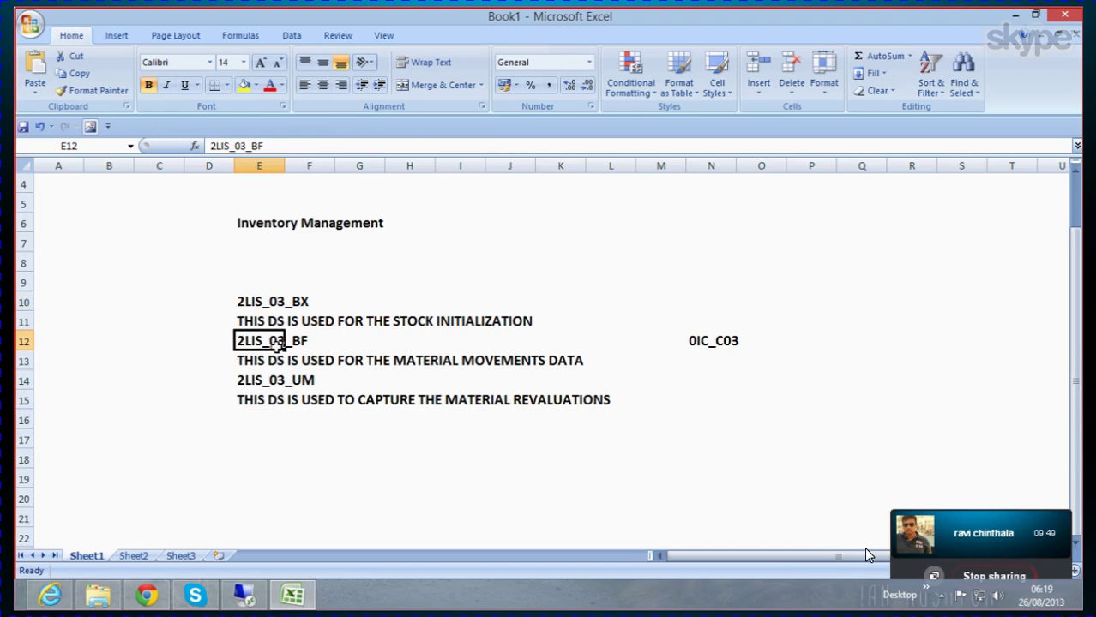
pyautogui.click(288, 388)
pyautogui.click(249, 387)
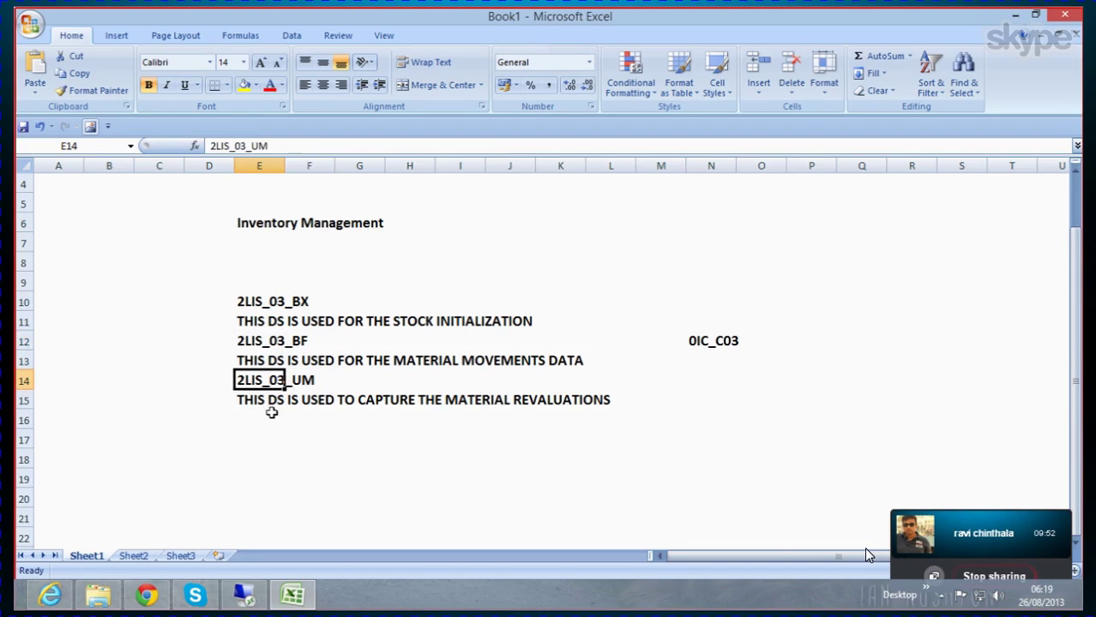
pyautogui.scroll(-1, 289, 421)
pyautogui.click(293, 386)
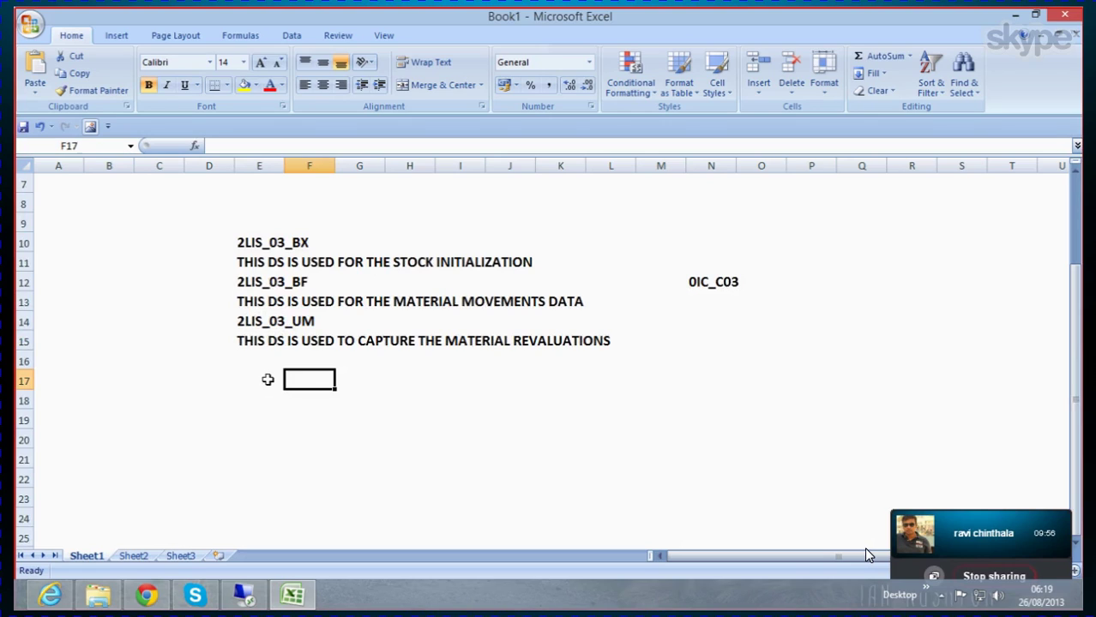
pyautogui.click(267, 379)
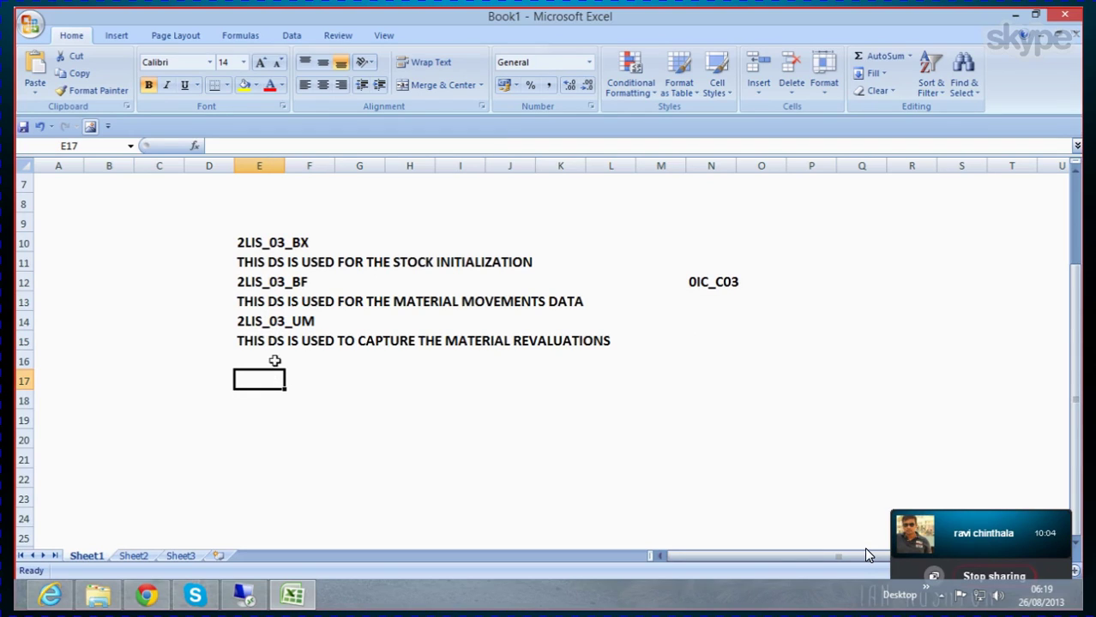
pyautogui.click(290, 283)
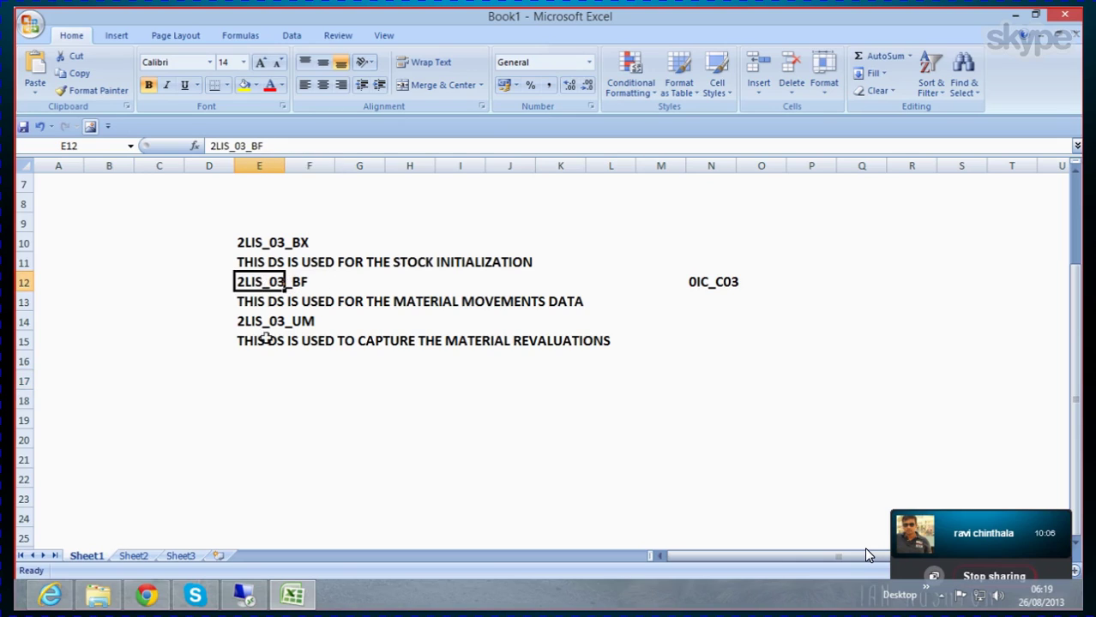
pyautogui.click(268, 324)
pyautogui.click(277, 395)
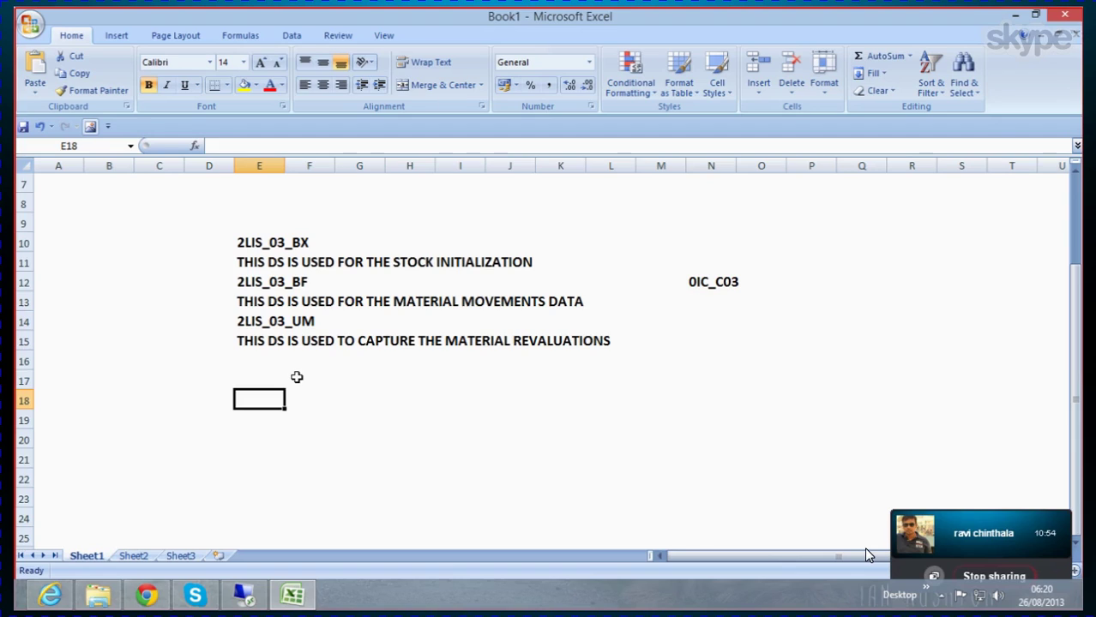
pyautogui.click(279, 379)
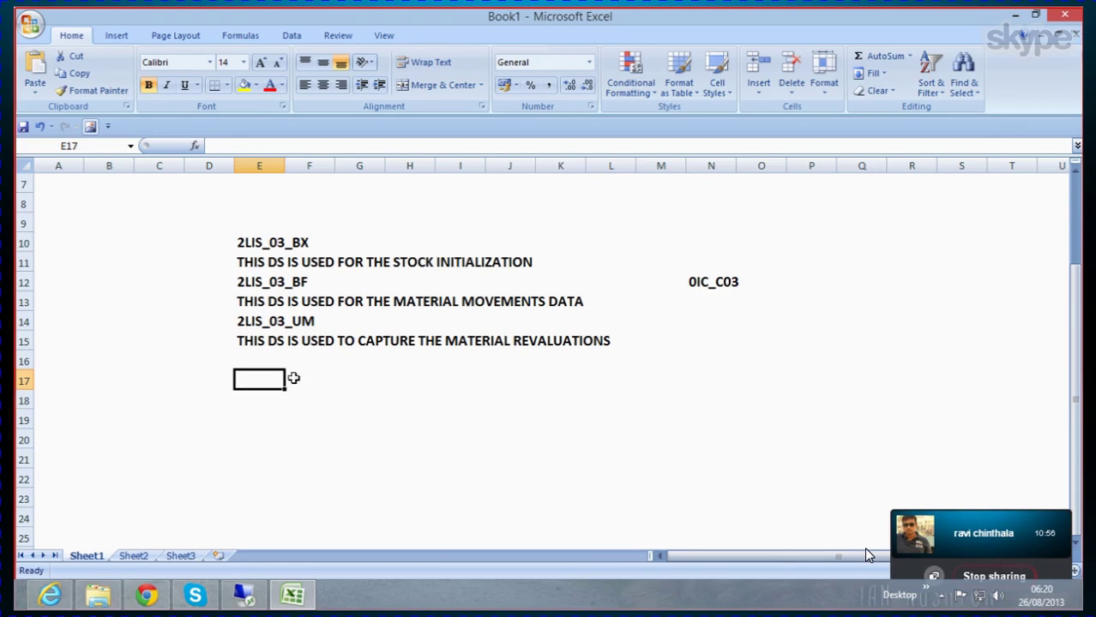
pyautogui.click(360, 381)
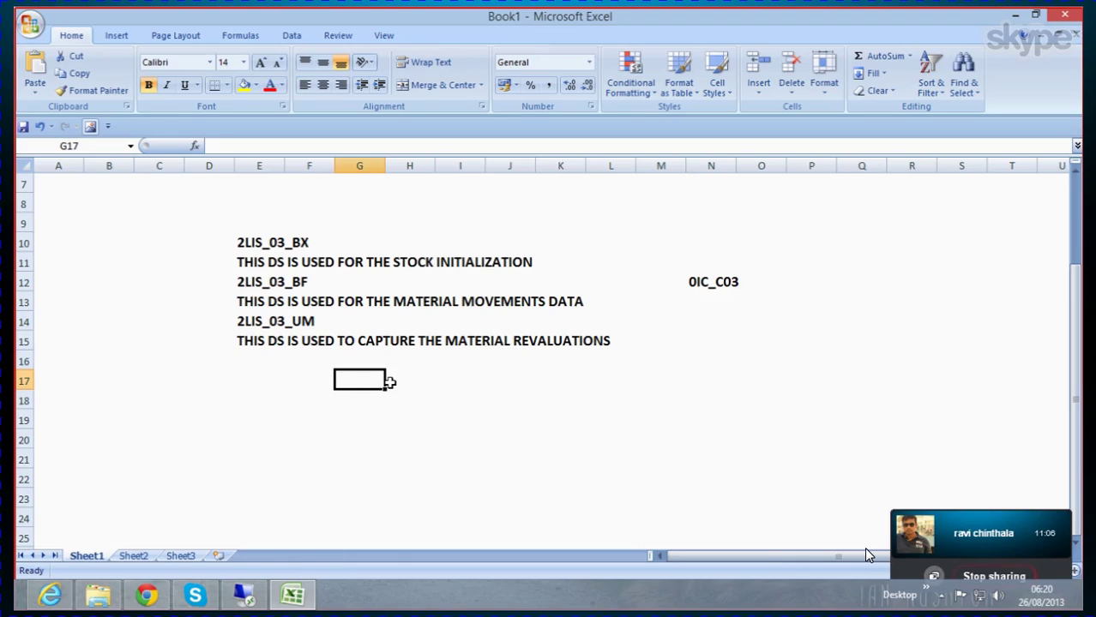
pyautogui.click(288, 382)
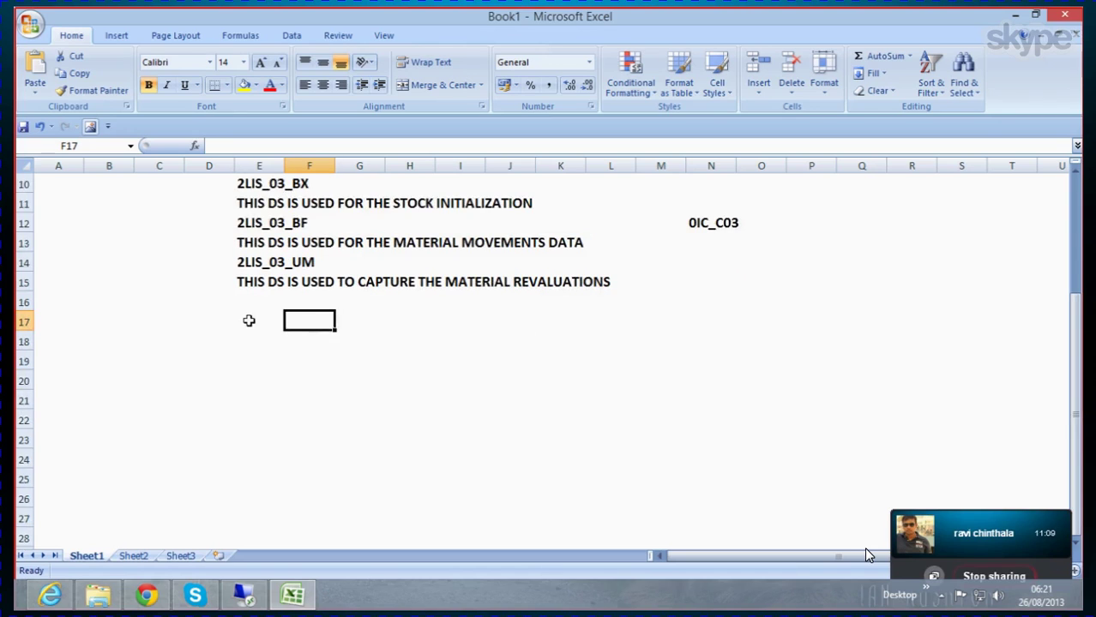
pyautogui.click(273, 377)
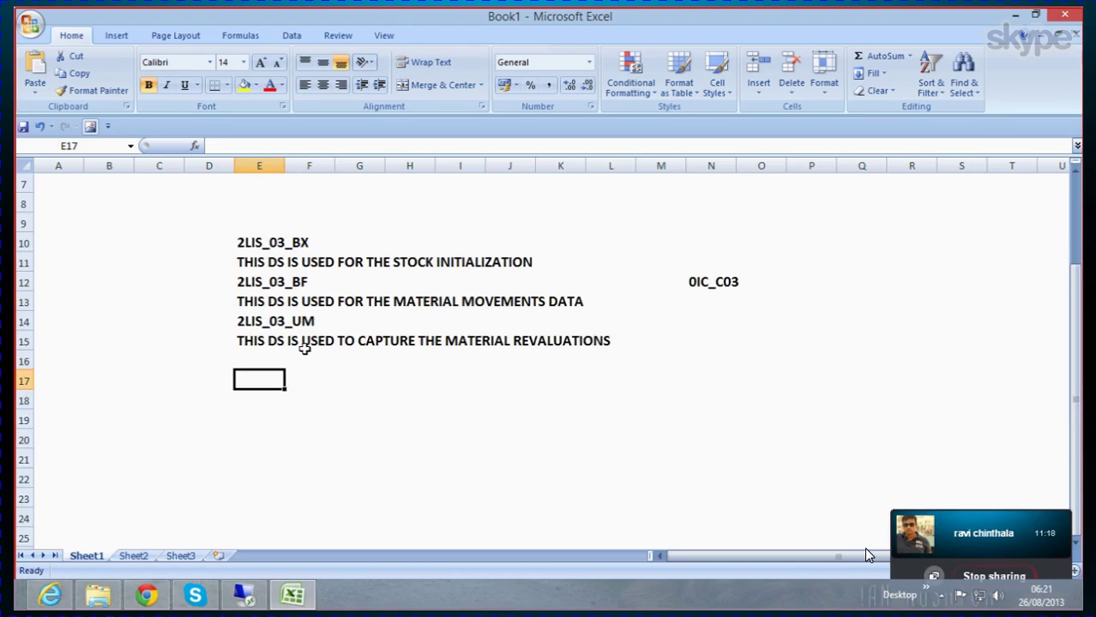
pyautogui.click(336, 376)
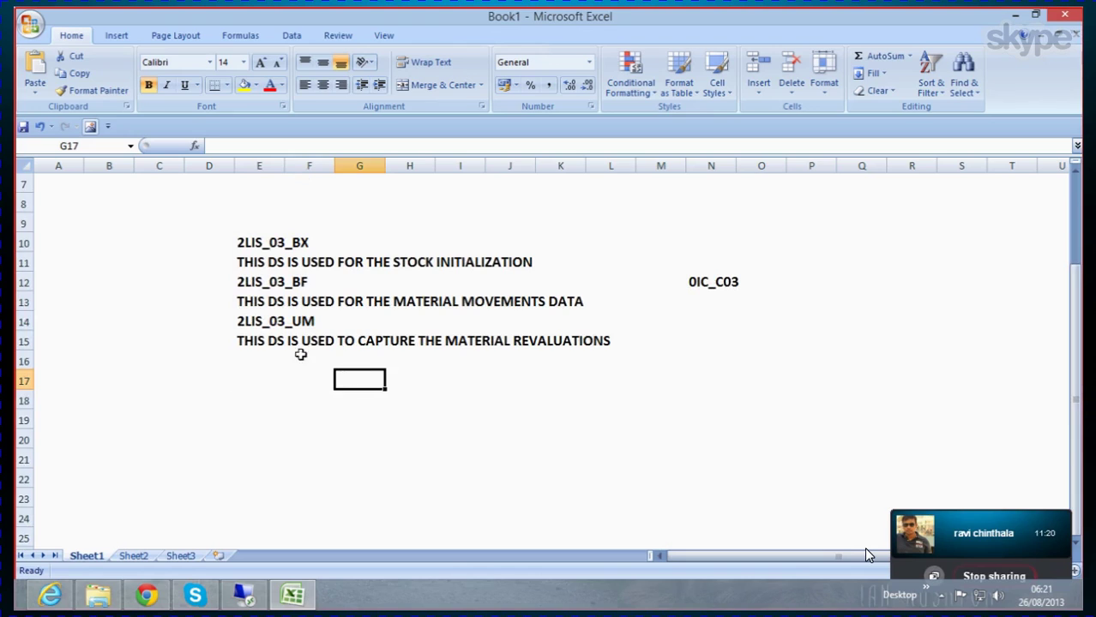
pyautogui.scroll(-2, 222, 413)
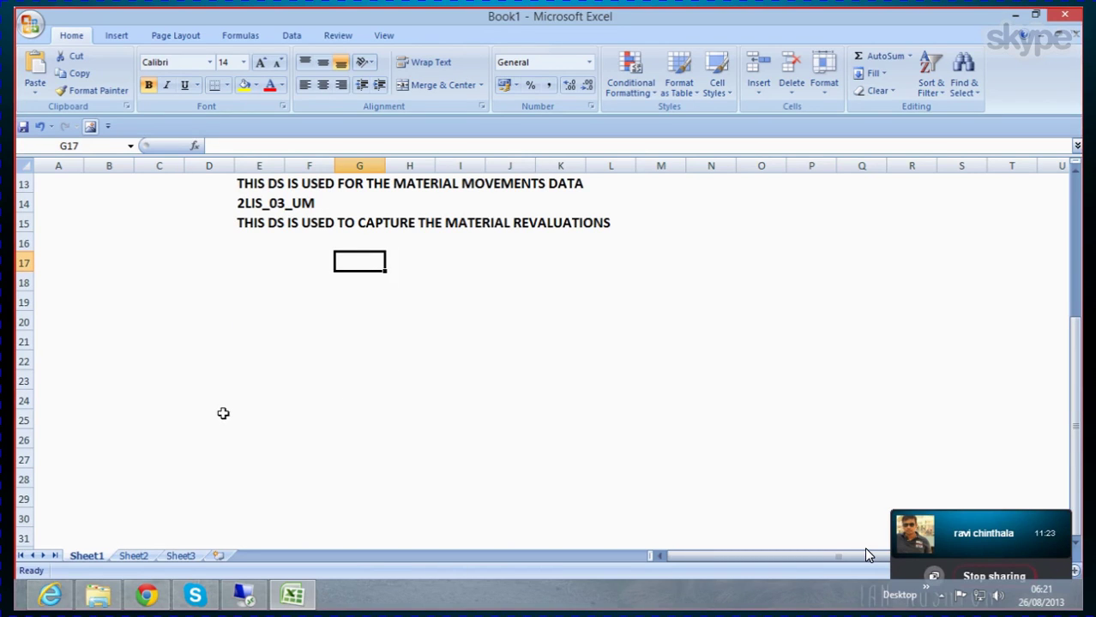
pyautogui.scroll(2, 222, 413)
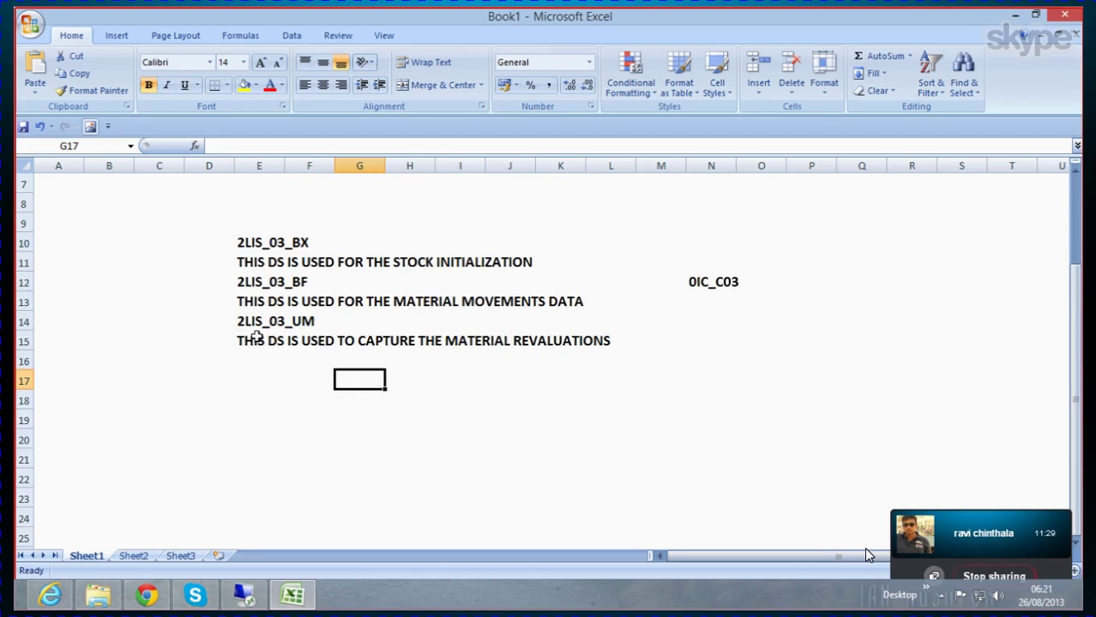
pyautogui.click(279, 396)
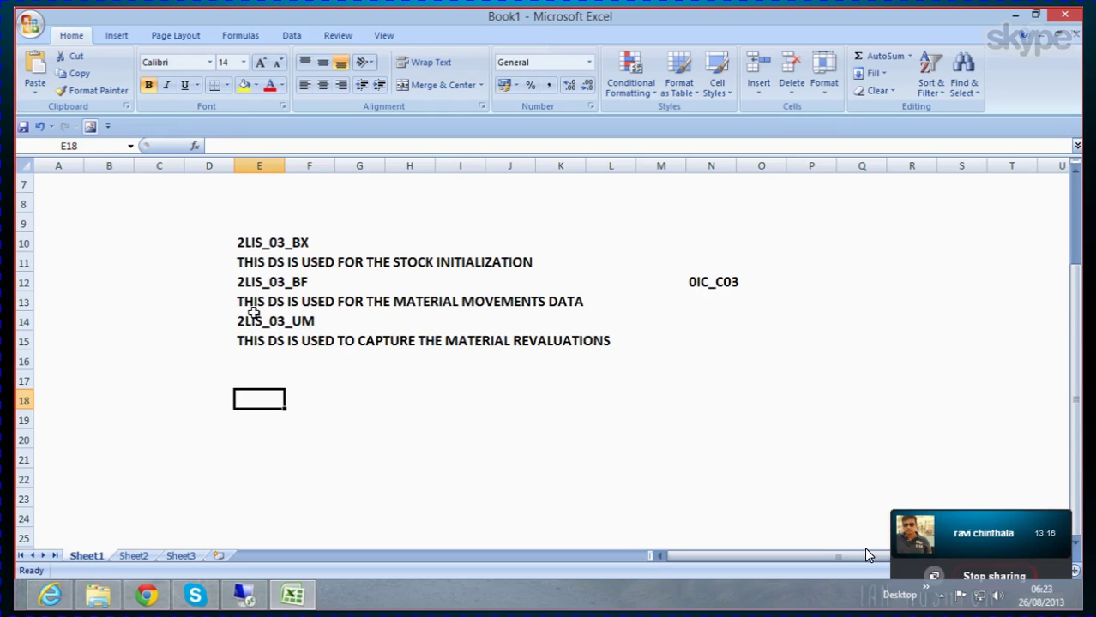
# Step: Enter the heading "DATA LOAD STEPS" in cell D22, below the DataSource notes
pyautogui.scroll(-2, 254, 311)
pyautogui.click(202, 300)
pyautogui.click(214, 281)
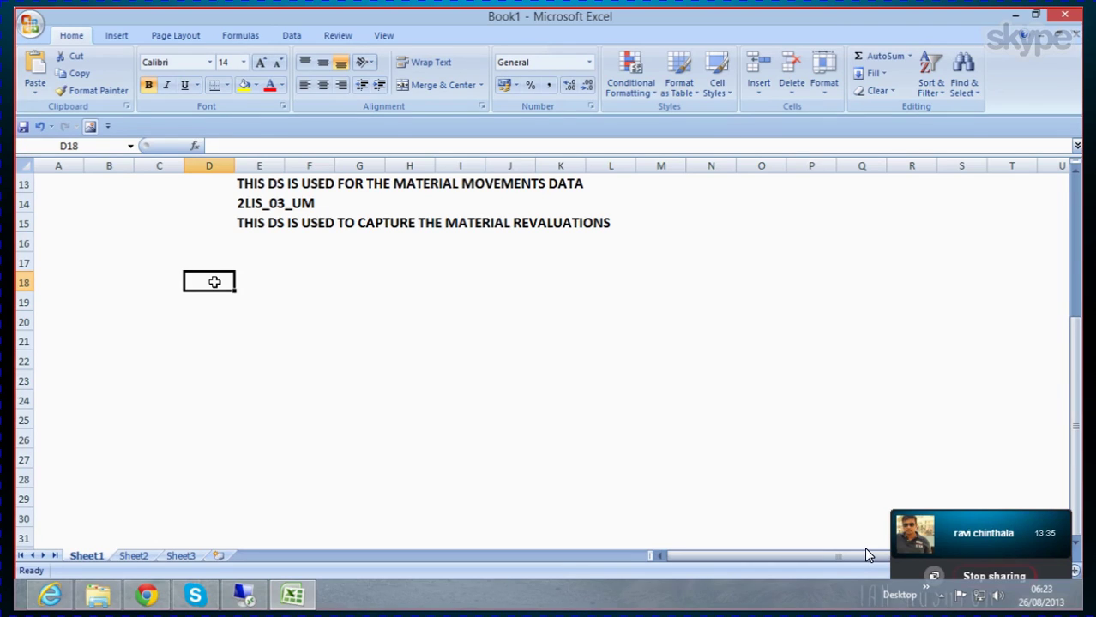
pyautogui.press('Down')
pyautogui.press('Down')
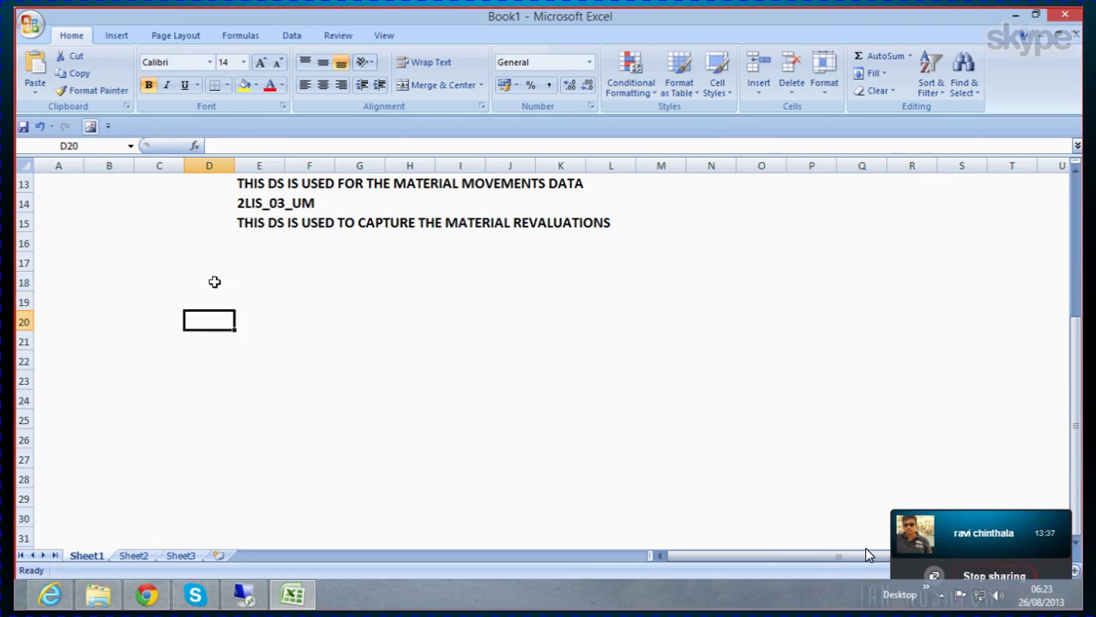
pyautogui.press('Down')
pyautogui.press('Down')
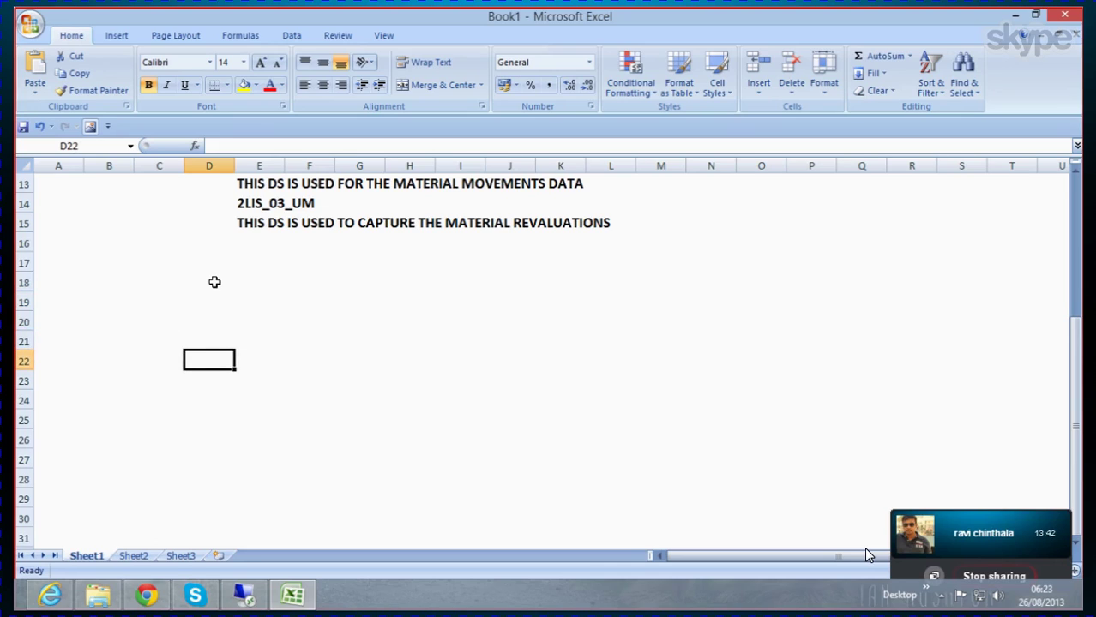
pyautogui.write('D')
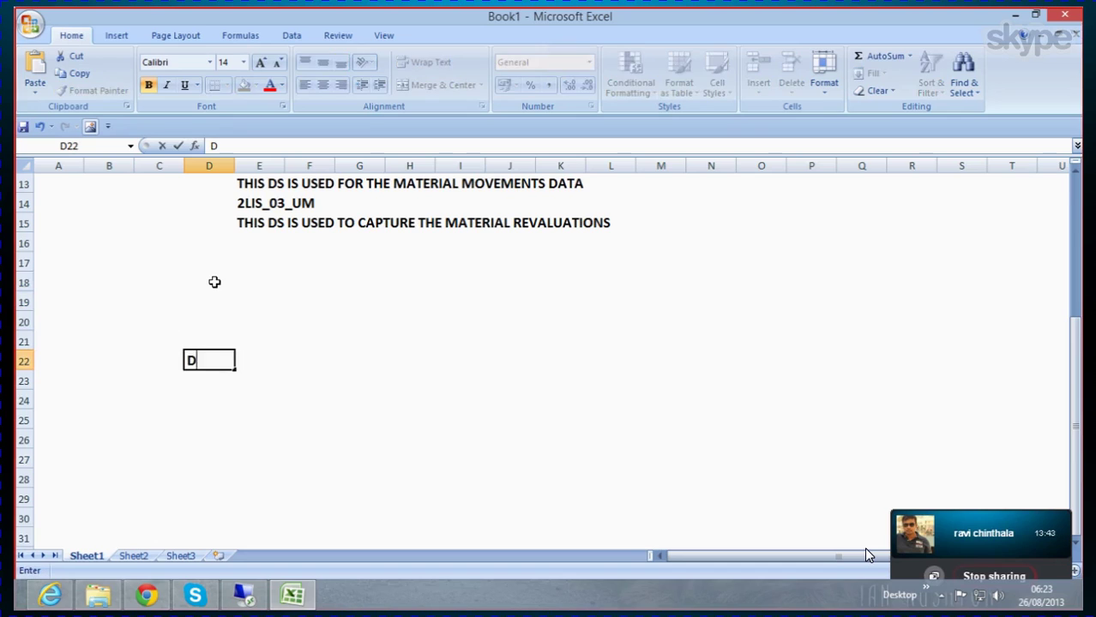
pyautogui.write('ATA LOAD ST')
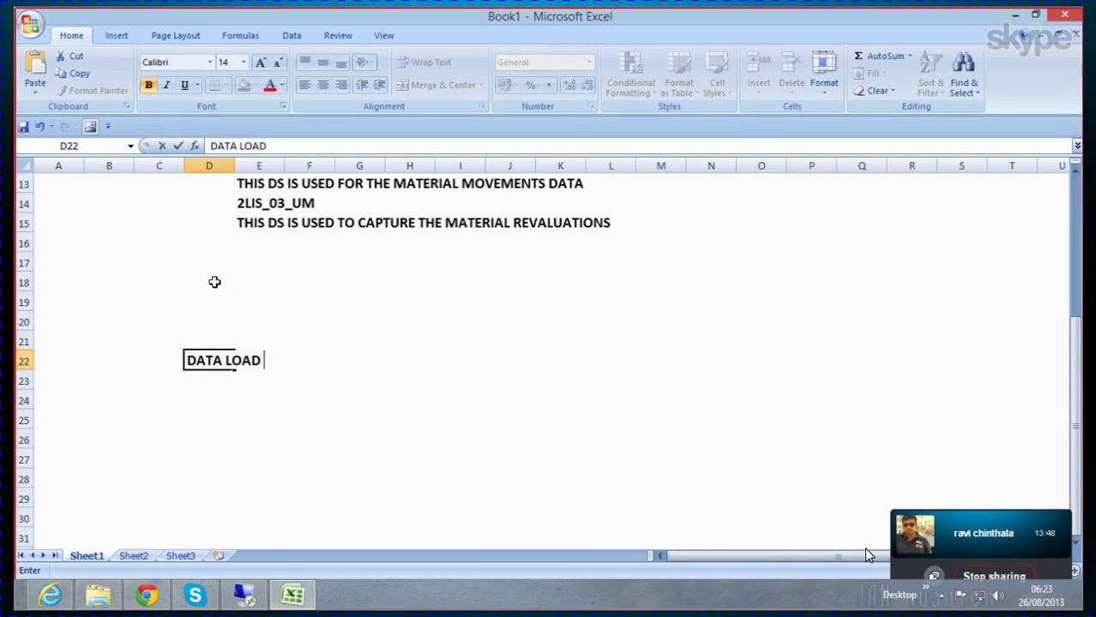
pyautogui.write('EPS')
pyautogui.press('Return')
# Step: Enter the first load step "1. RSA5 DATASOURCES SHOULD BE ACTIVATED" in cell D25
pyautogui.press('Return')
pyautogui.press('Return')
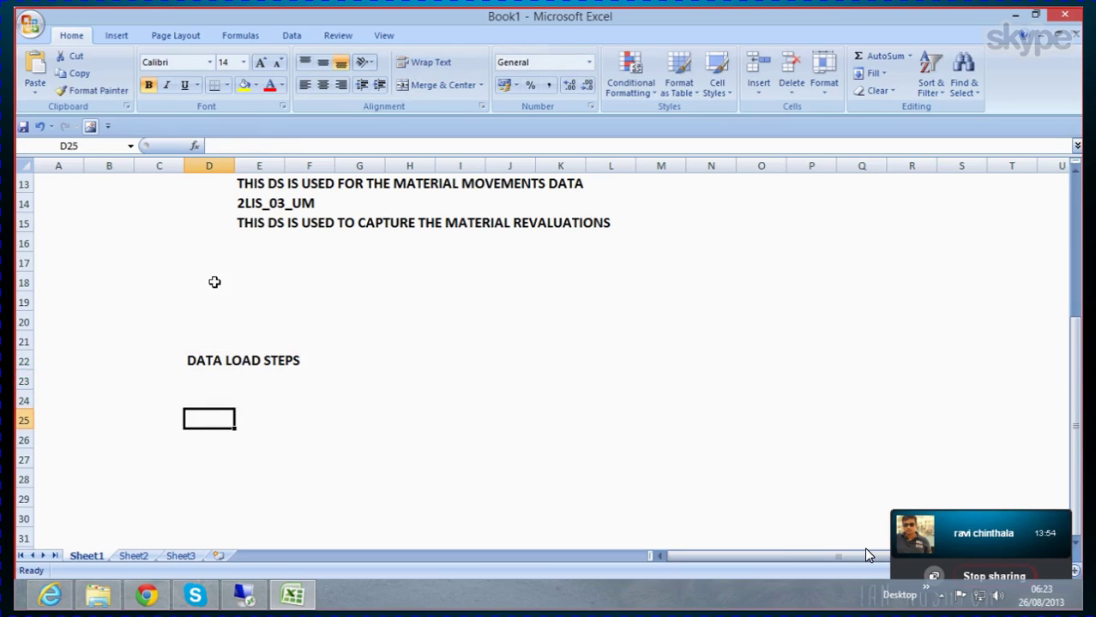
pyautogui.write('1.')
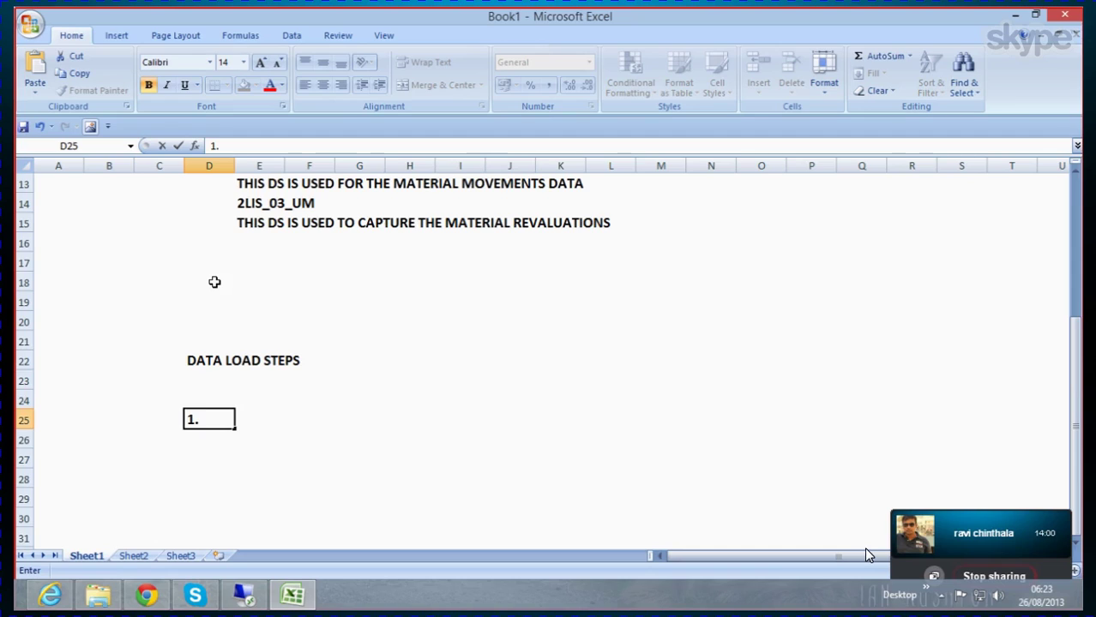
pyautogui.write('RSAF')
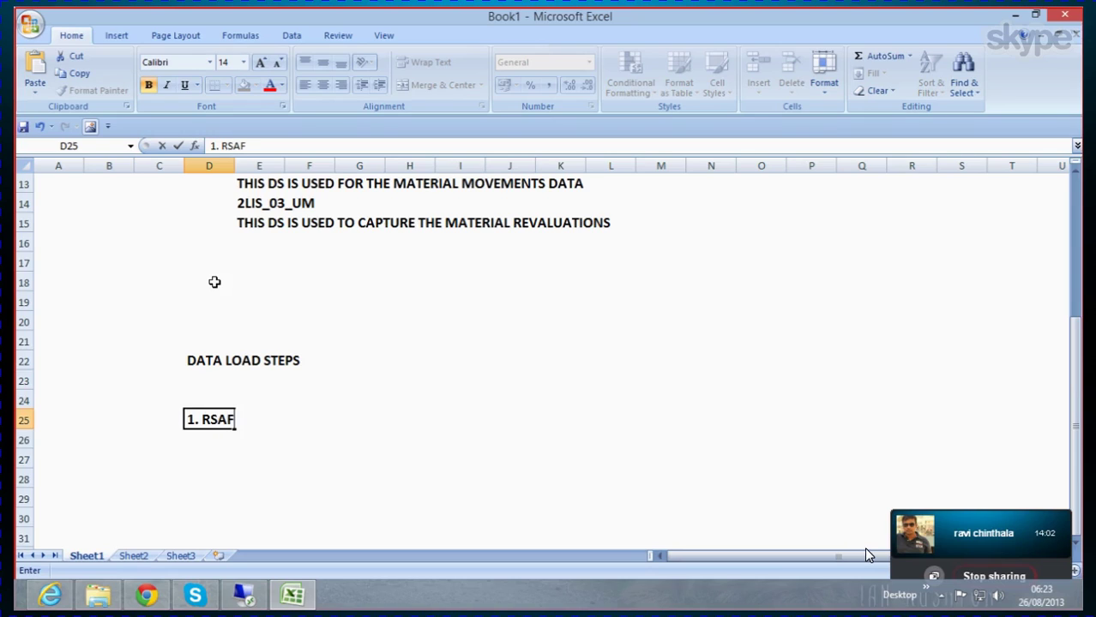
pyautogui.press('BackSpace')
pyautogui.write('5 DATASOU')
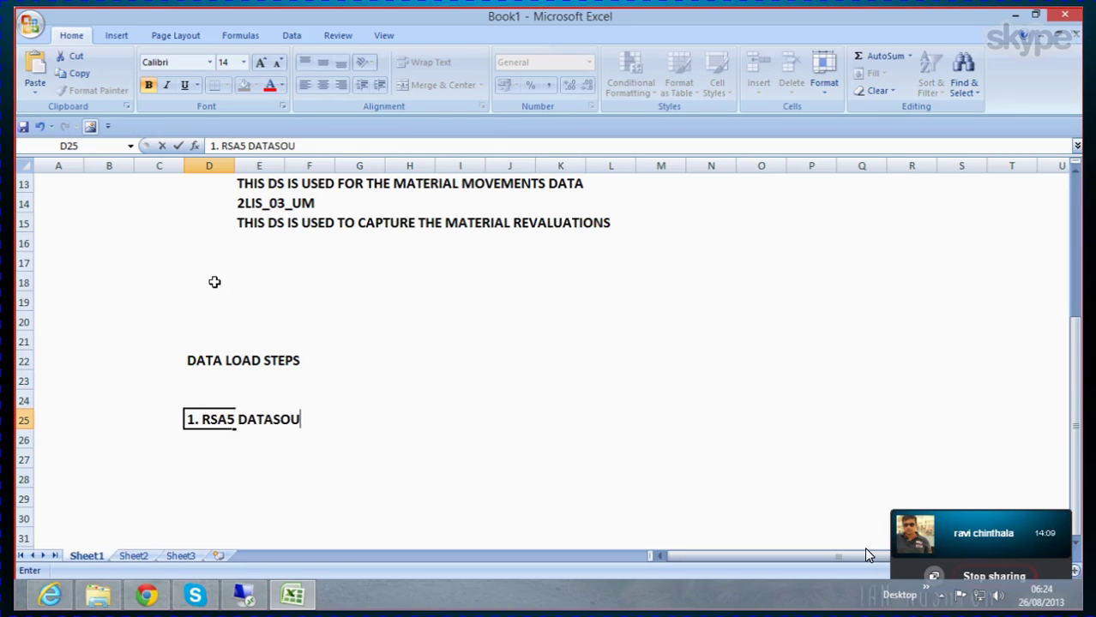
pyautogui.write('RCES')
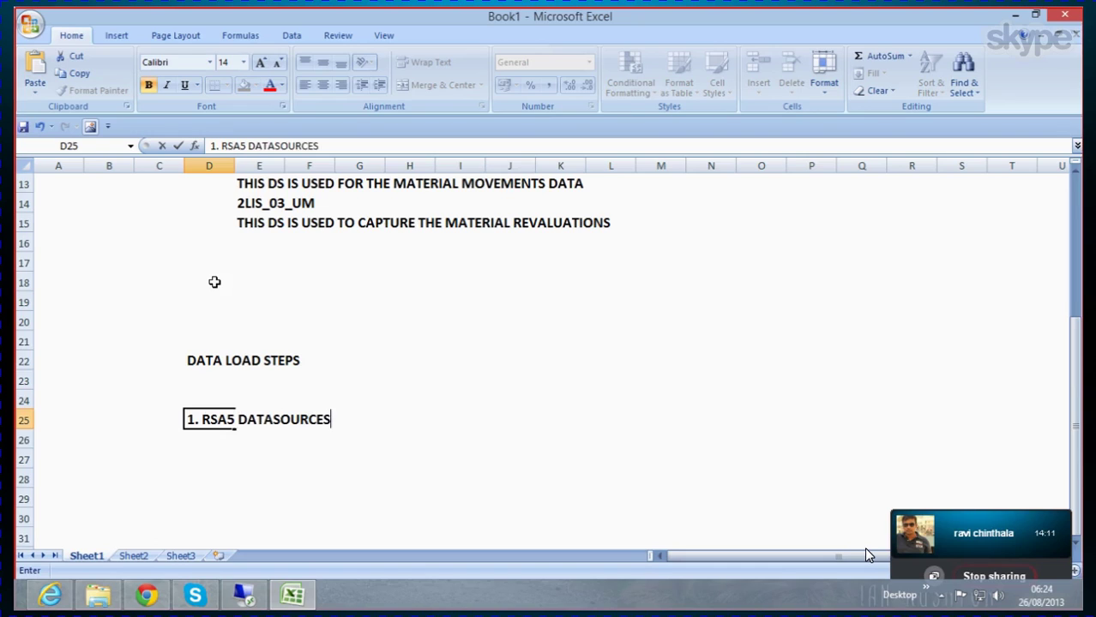
pyautogui.write(' SHOU')
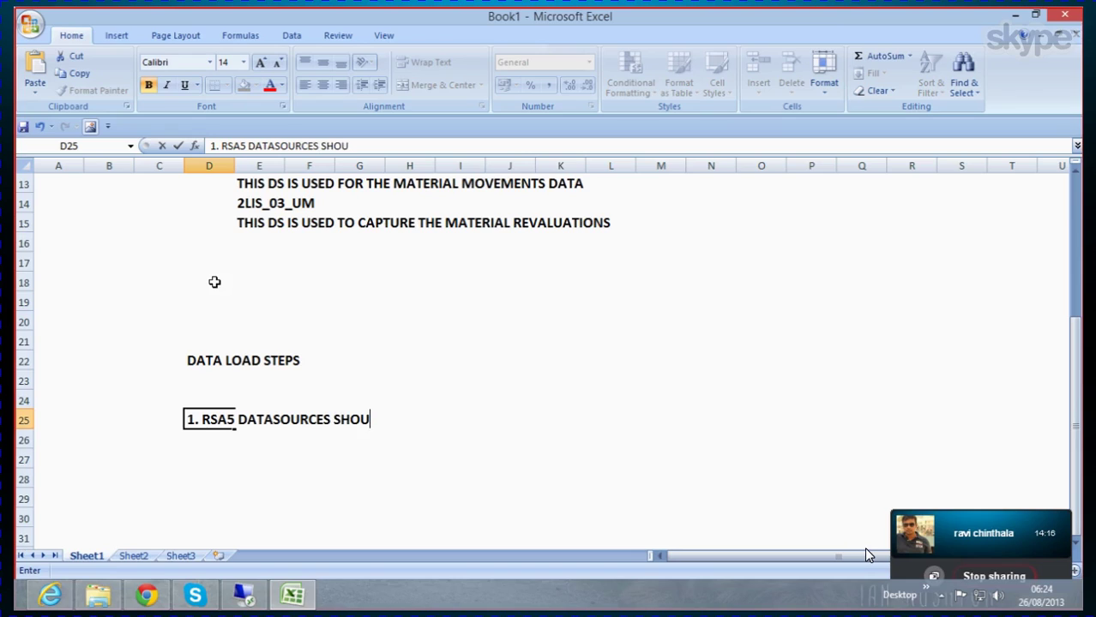
pyautogui.write('LD BE AC')
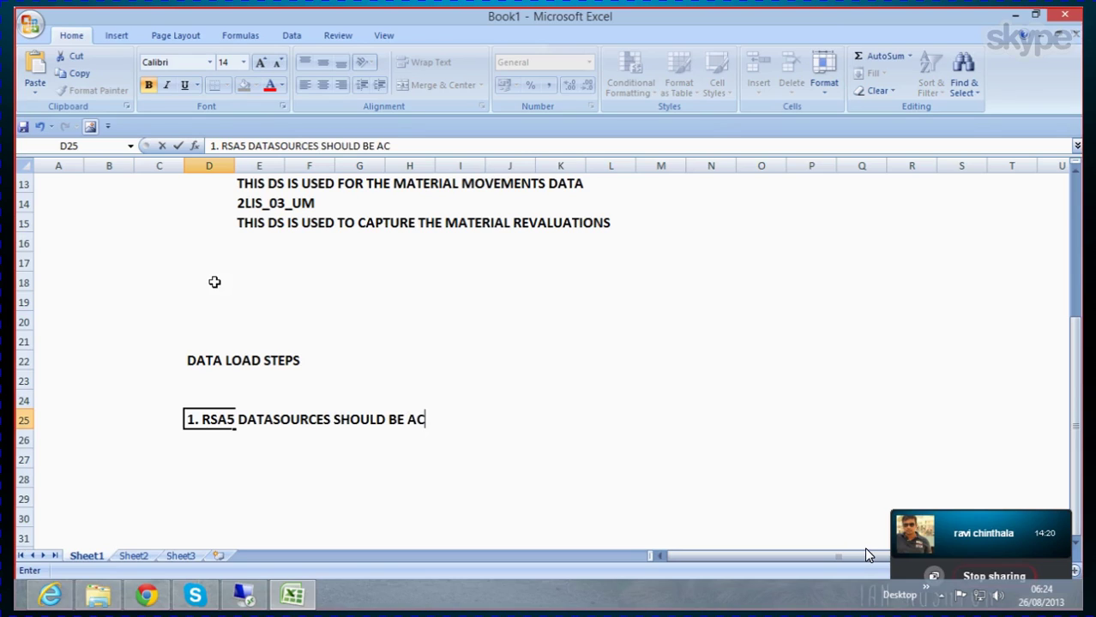
pyautogui.write('TIVATED')
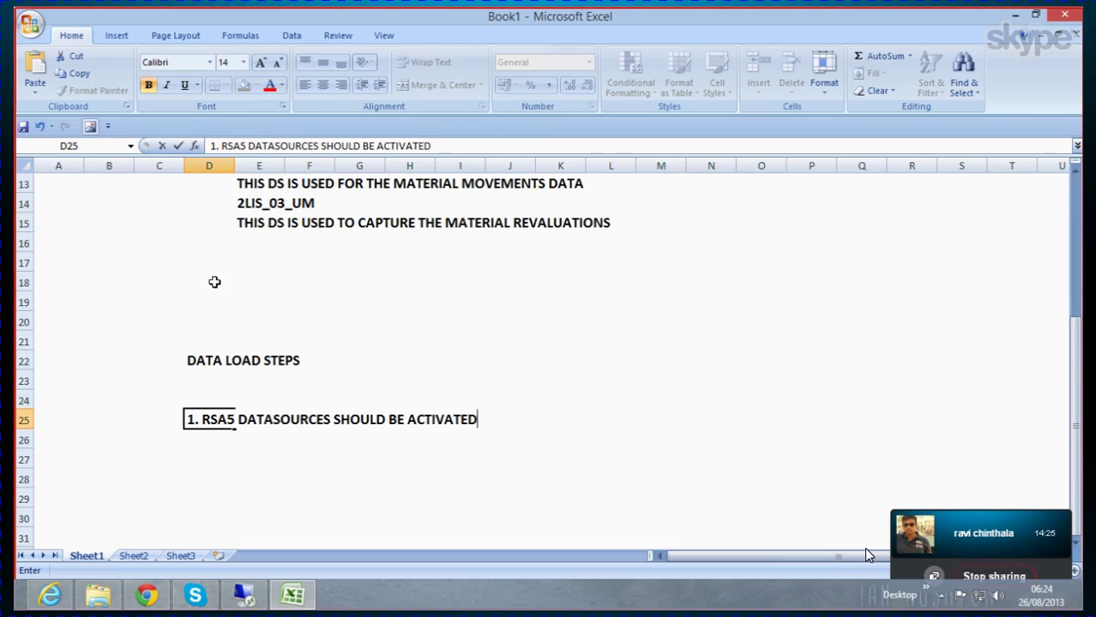
pyautogui.press('Return')
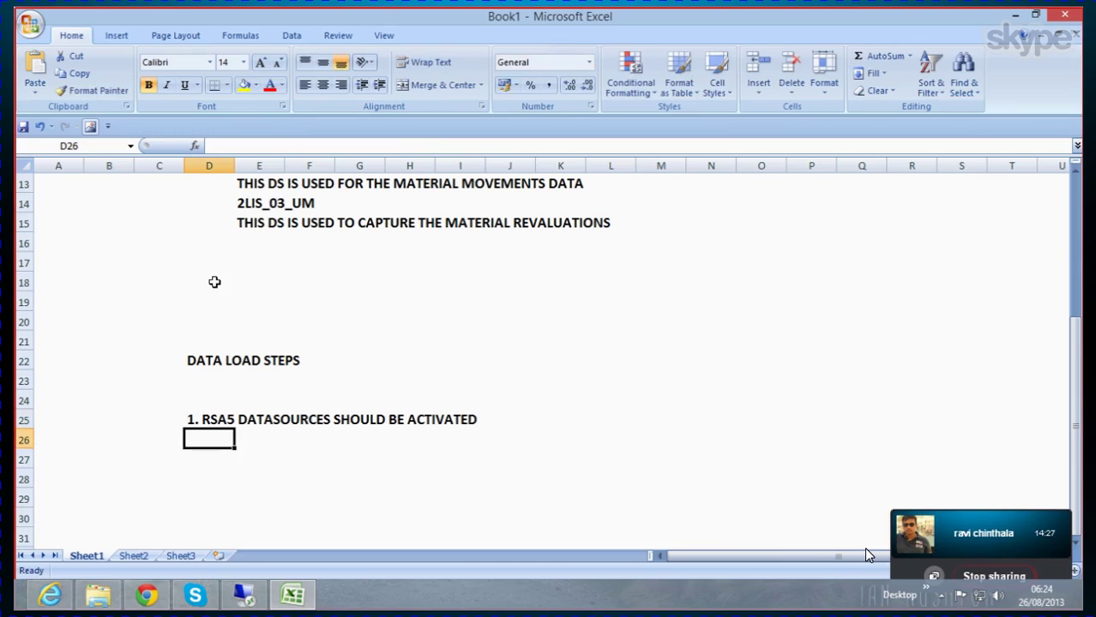
# Step: Write the second load step "2. DELETE THE HISTORICAL DATA IN LBWQ TRANSACTION." in cell D27
pyautogui.press('Return')
pyautogui.write('2. ')
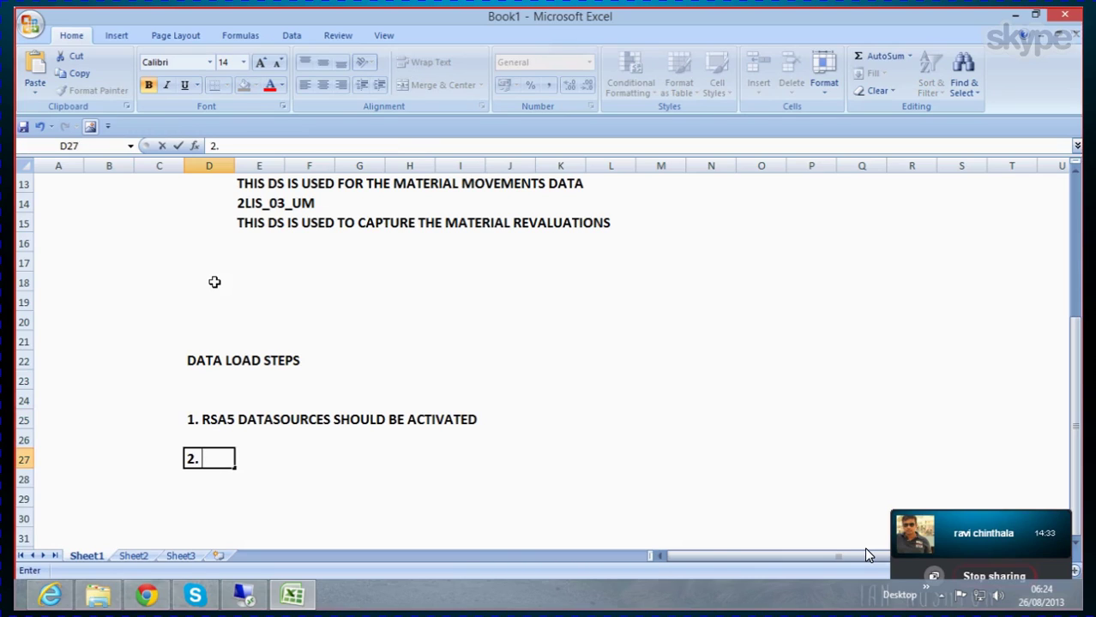
pyautogui.write('DELETE TH')
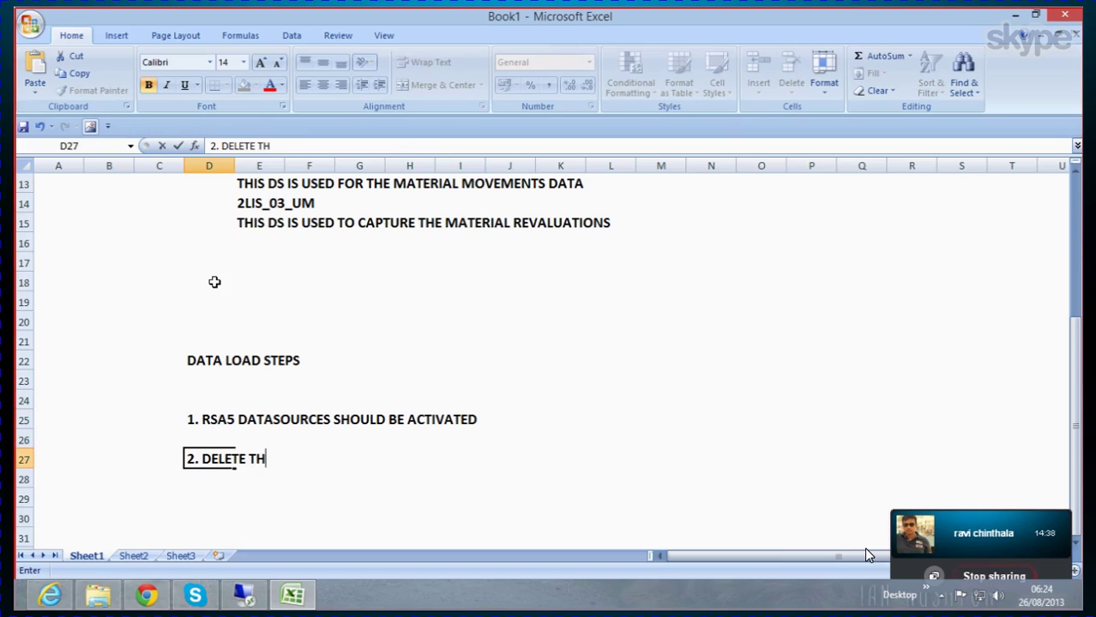
pyautogui.write('E HISTOR')
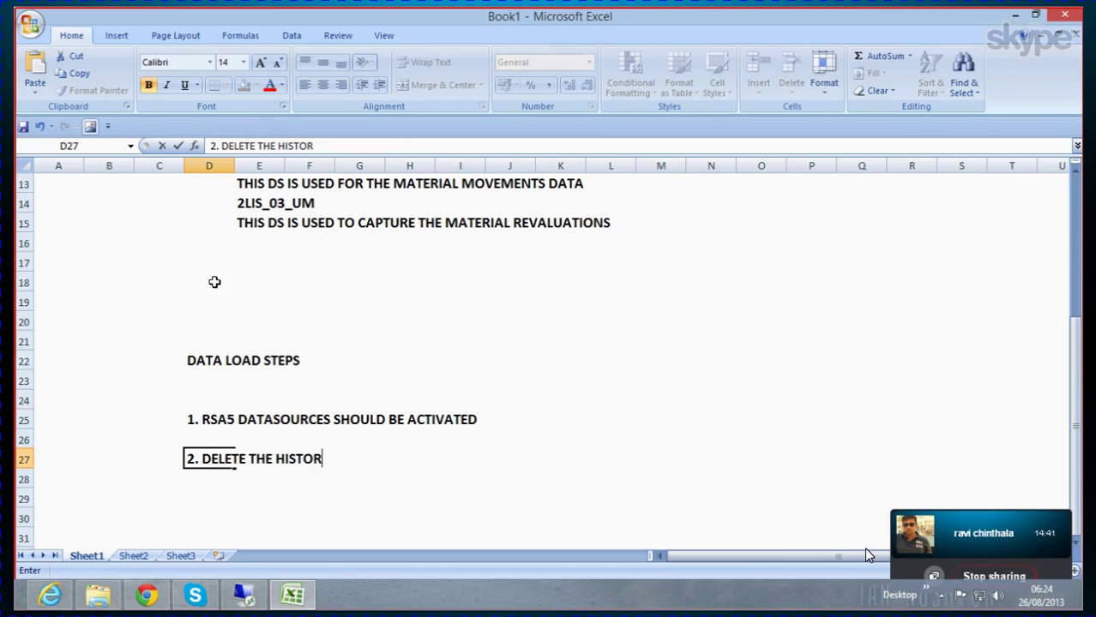
pyautogui.write('ICAL DATA ')
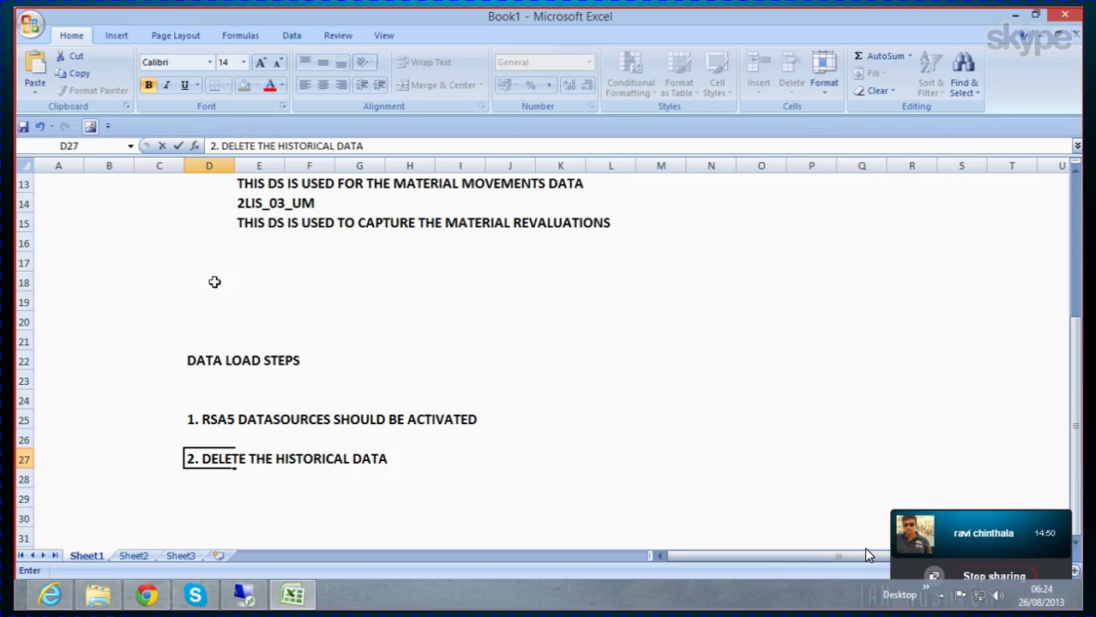
pyautogui.write('IN LBWQ')
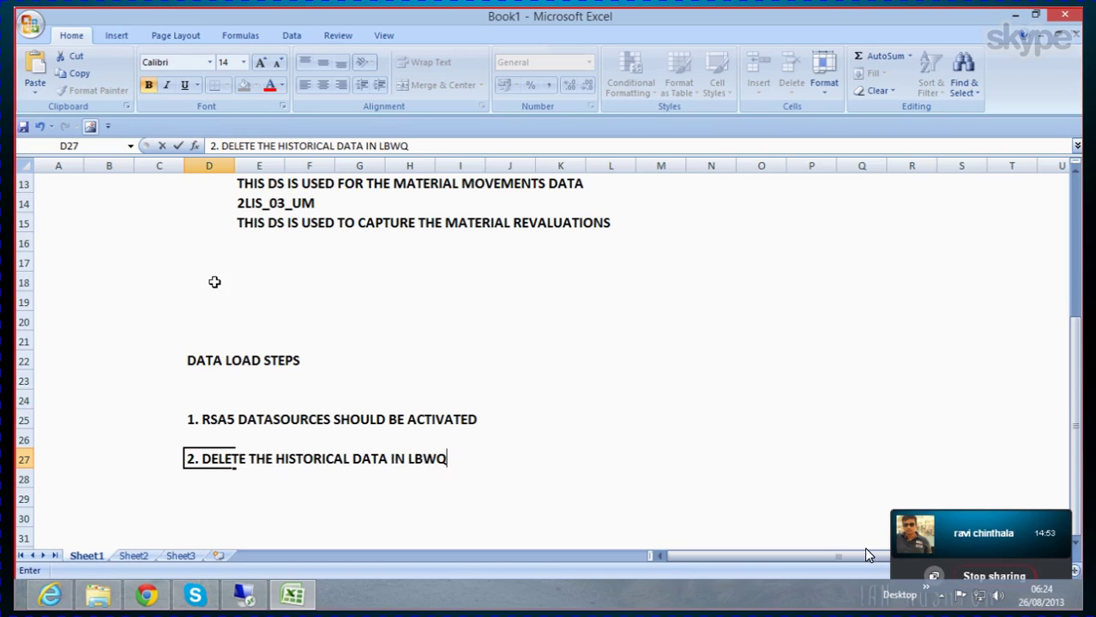
pyautogui.write(' T')
pyautogui.write('RANSAC')
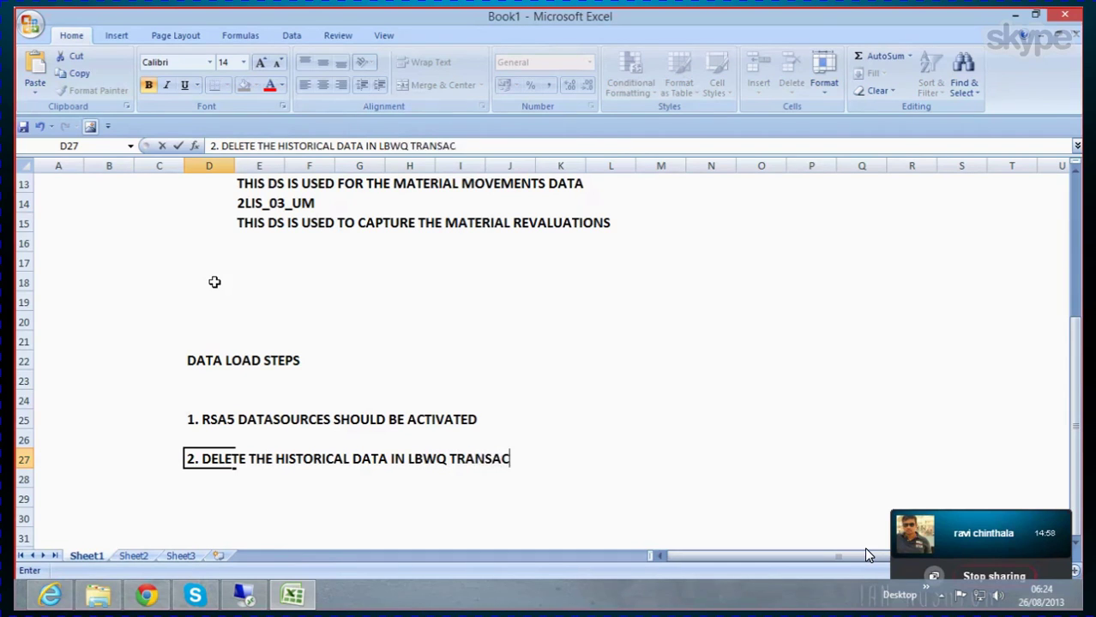
pyautogui.write('TION.')
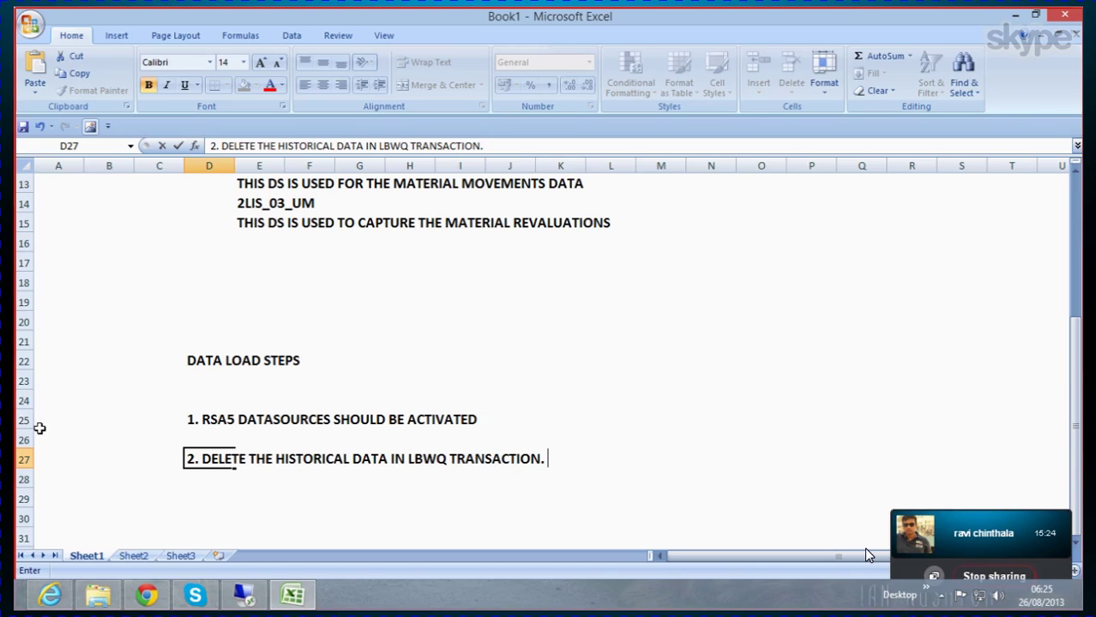
# Step: Switch to the remote desktop session and unlock the Windows server with the account password
pyautogui.click(244, 600)
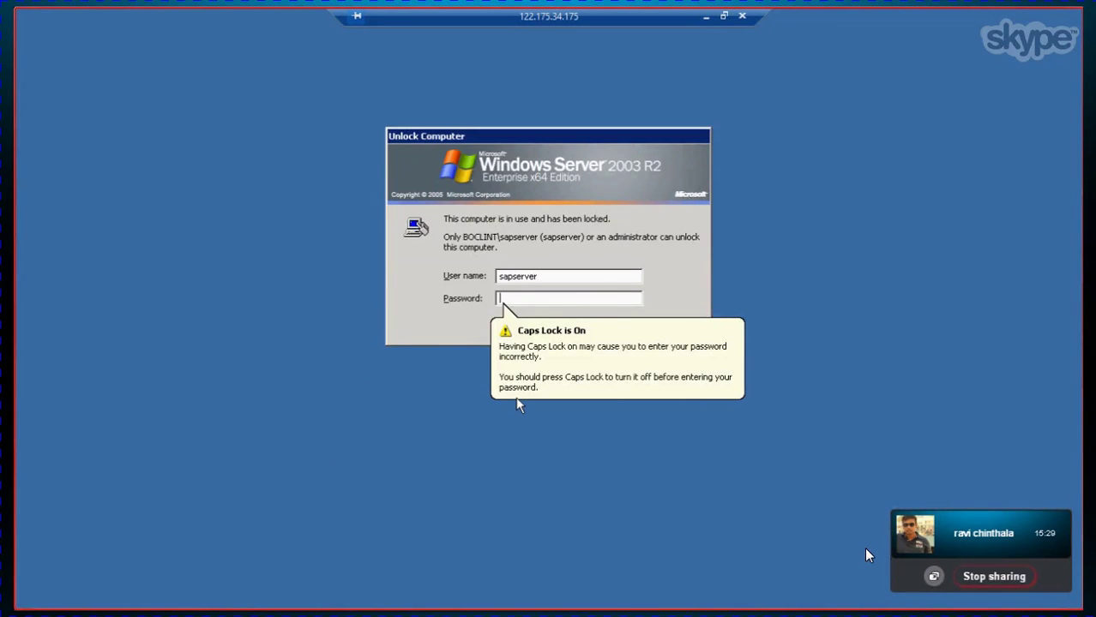
pyautogui.click(517, 367)
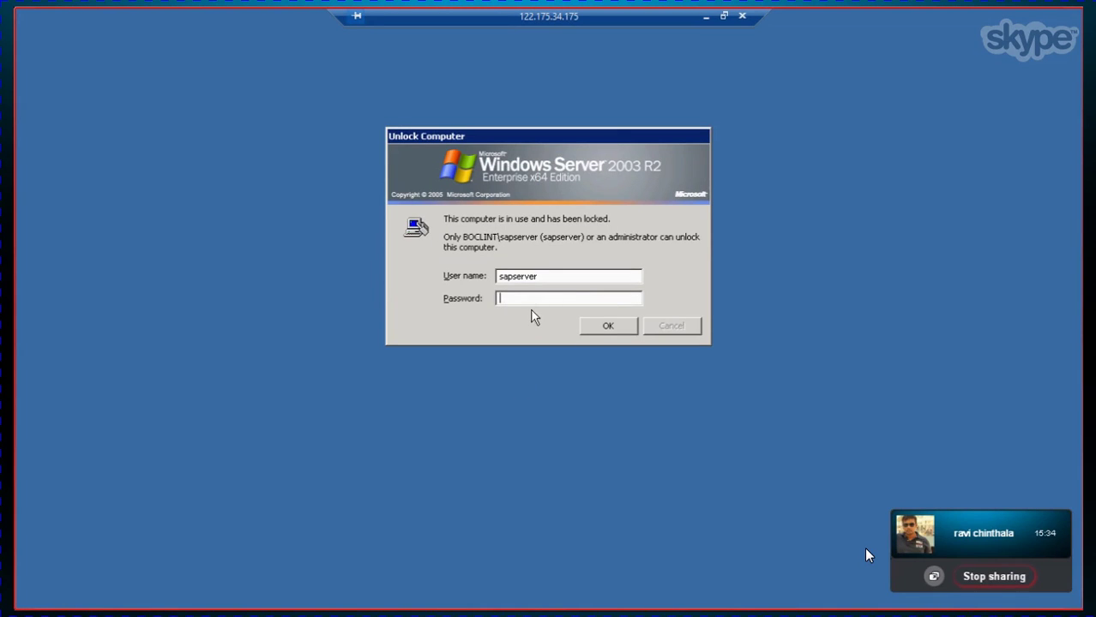
pyautogui.write('••••••')
pyautogui.press('Return')
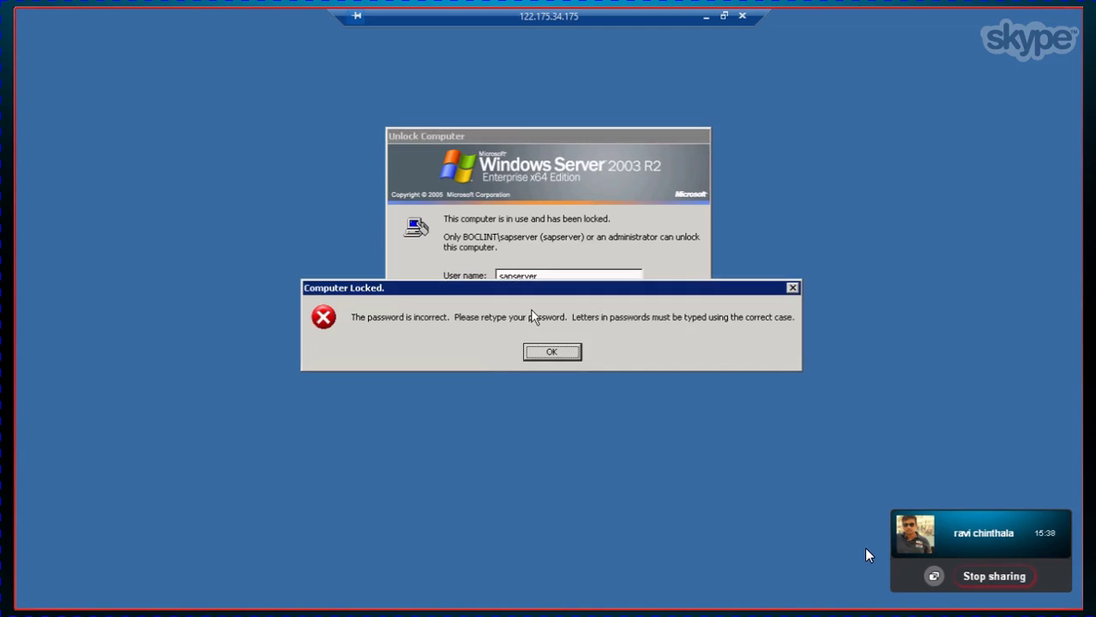
pyautogui.click(550, 351)
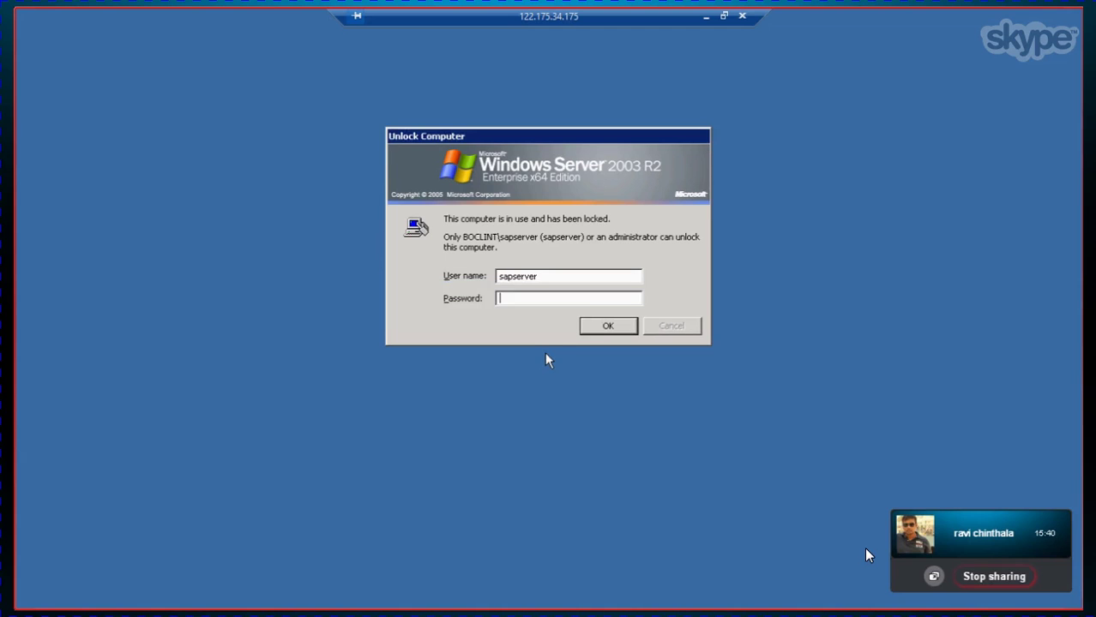
pyautogui.write('•••••••')
pyautogui.press('Return')
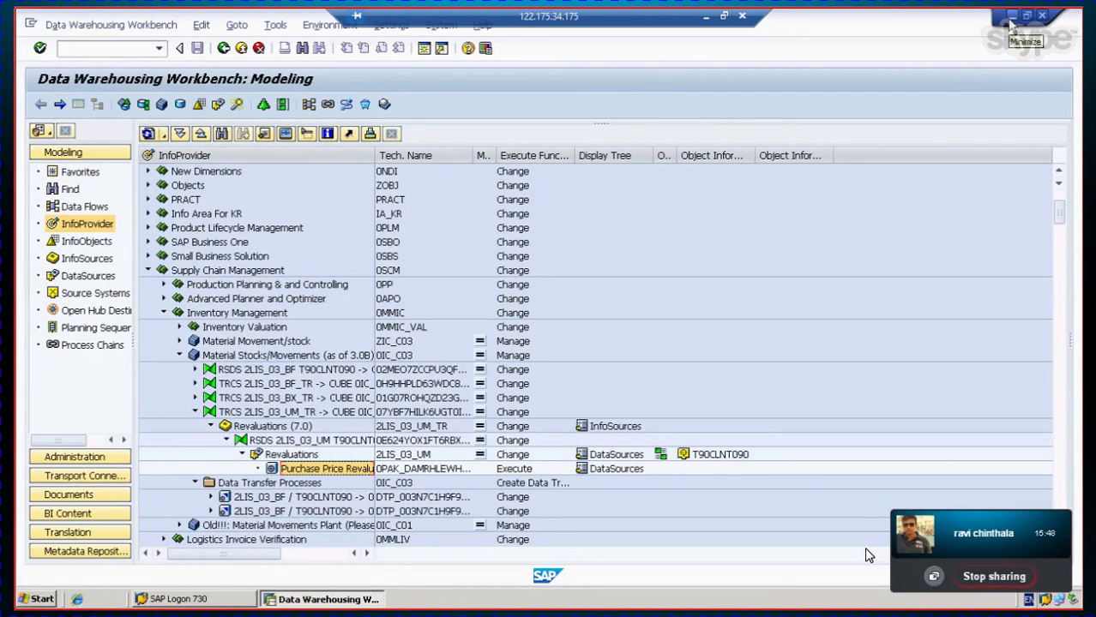
# Step: Minimize the Data Warehousing Workbench and log on to the ERP system from SAP Logon with the user name and password
pyautogui.click(1010, 26)
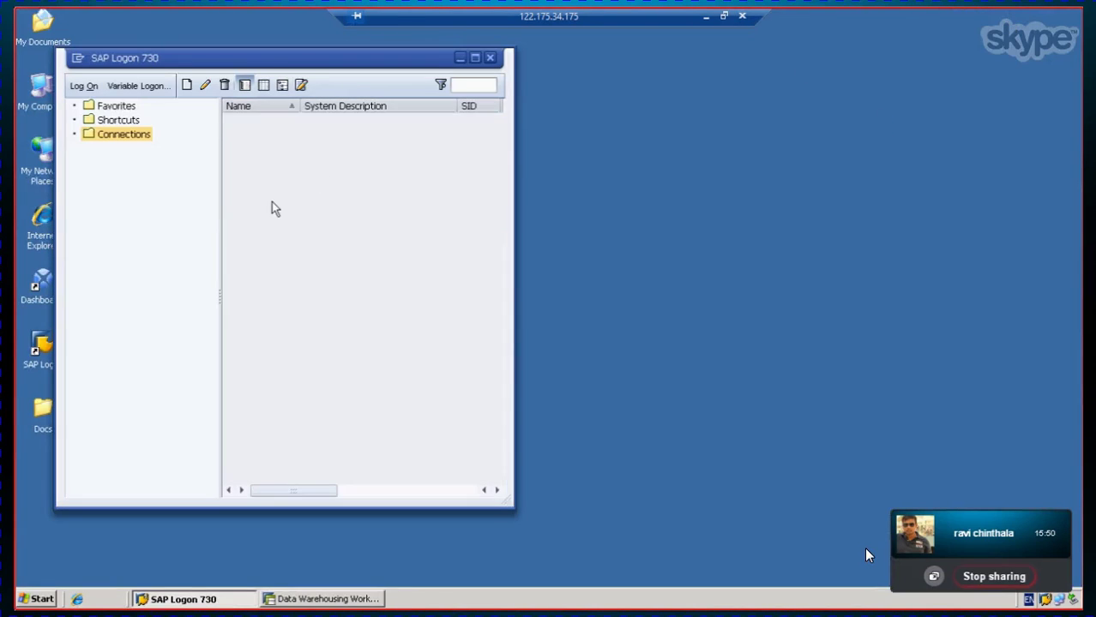
pyautogui.doubleClick(247, 135)
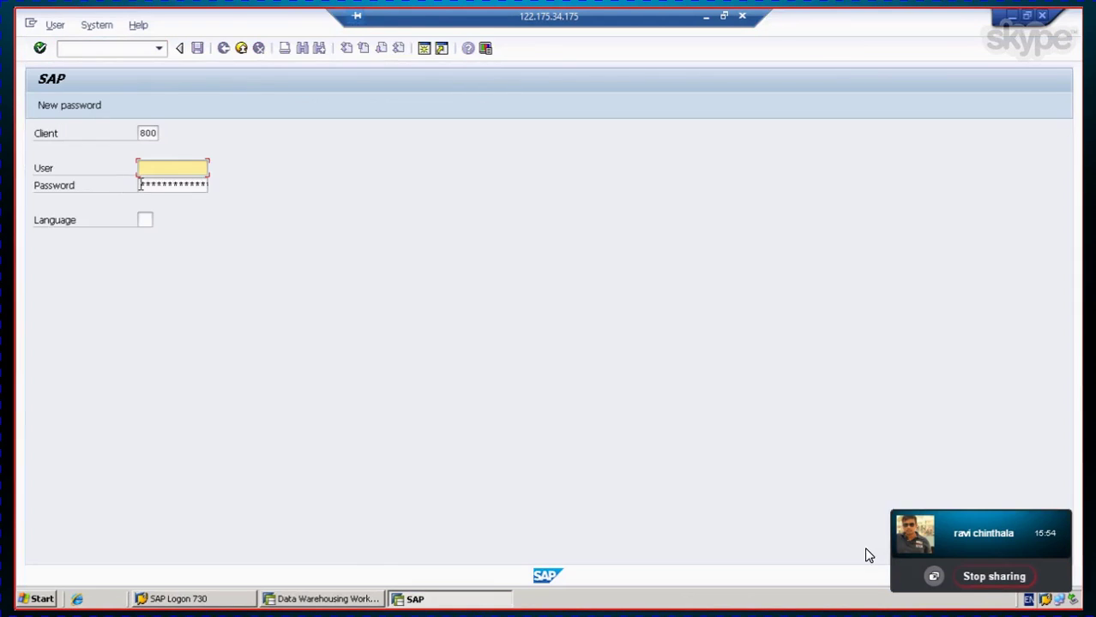
pyautogui.write('sapserver')
pyautogui.press('Tab')
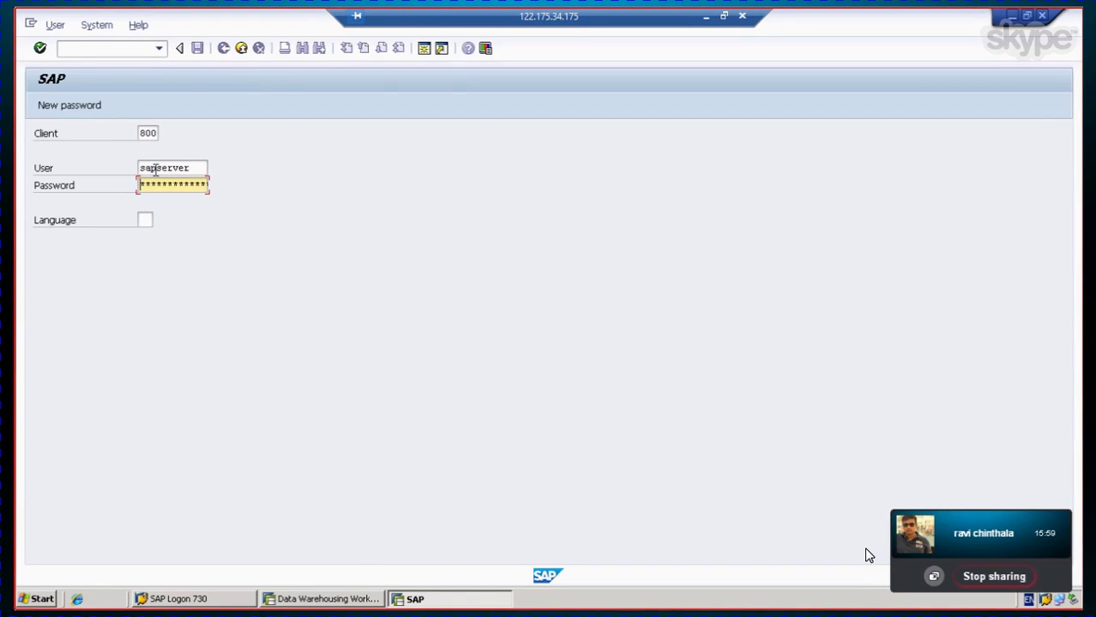
pyautogui.write('*******')
pyautogui.press('Return')
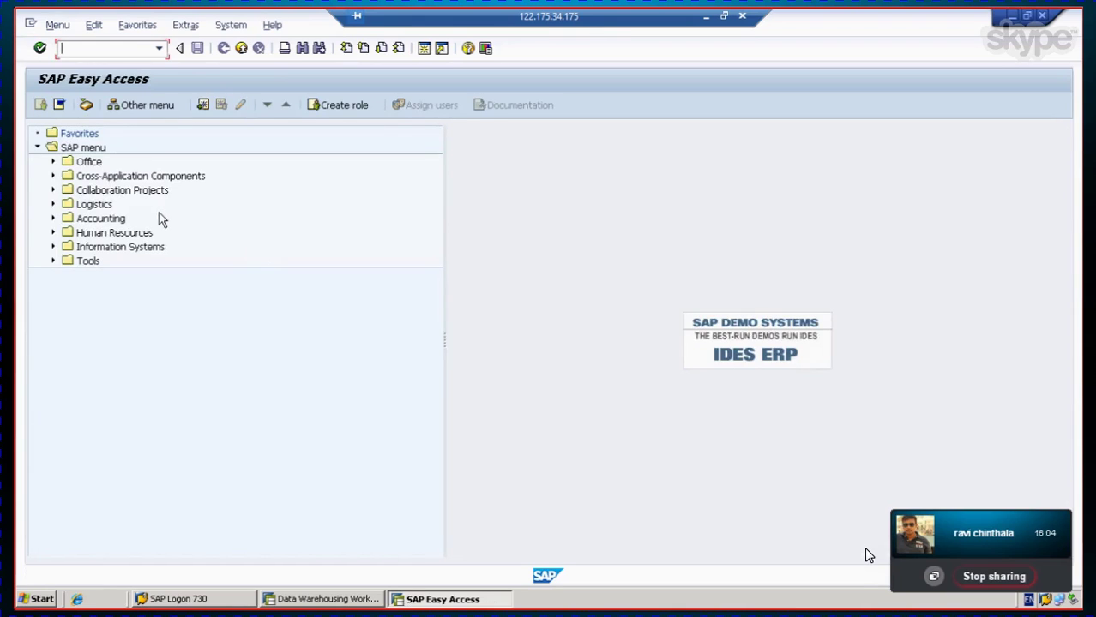
# Step: Run transaction rsa5 and expand the SAP-R/3 application components node in the DataSource tree
pyautogui.click(160, 50)
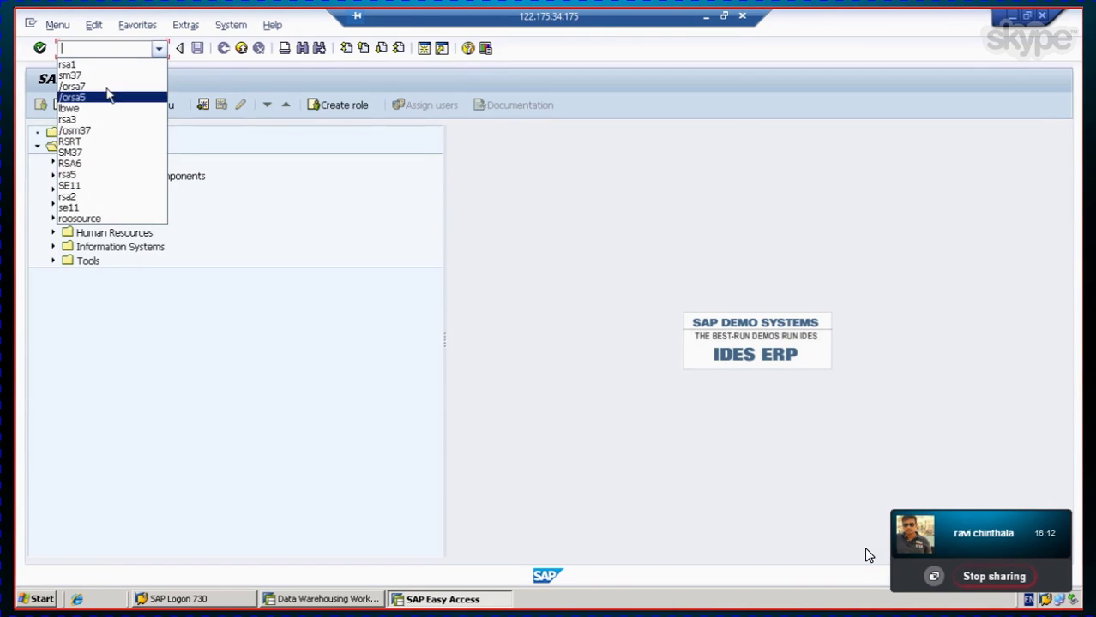
pyautogui.click(96, 176)
pyautogui.click(39, 49)
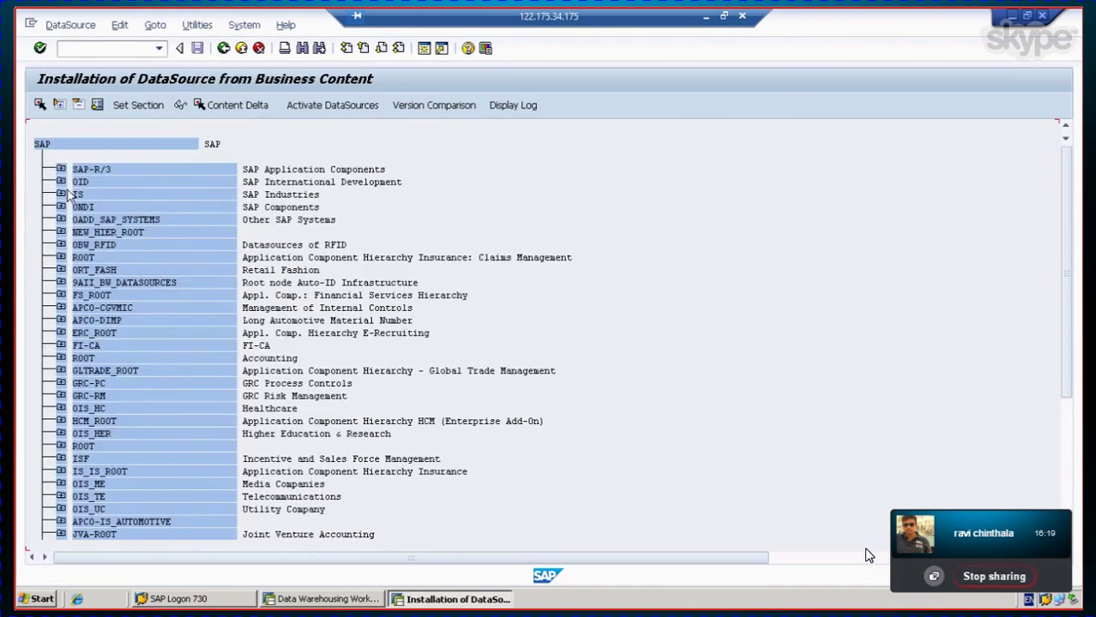
pyautogui.click(61, 168)
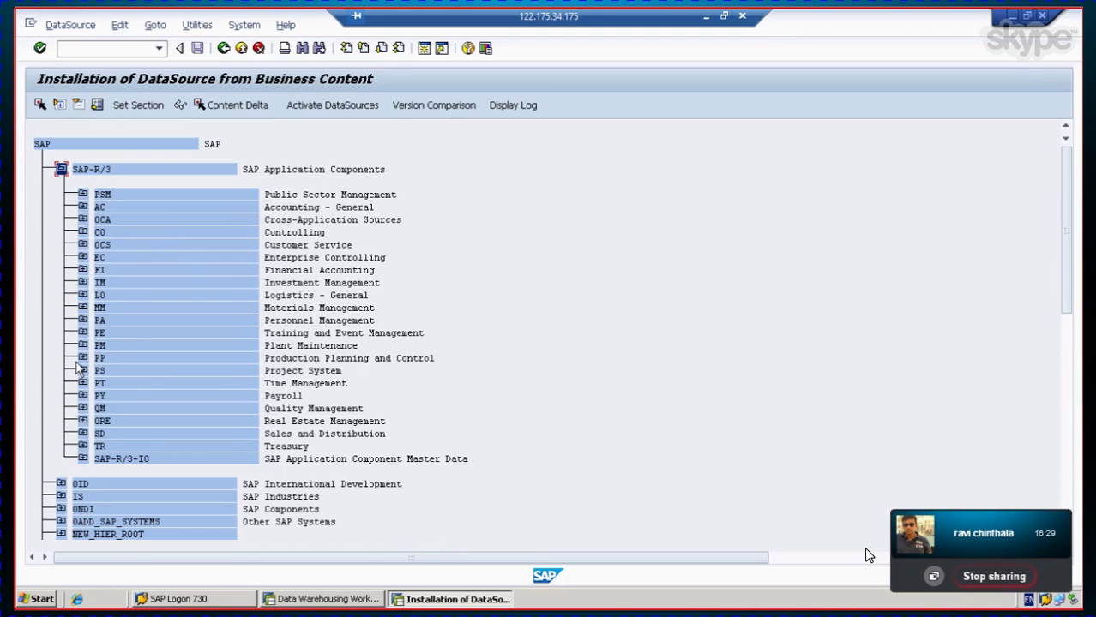
# Step: Expand the MM Materials Management node and activate the DataSource 2LIS_03_BF
pyautogui.click(84, 309)
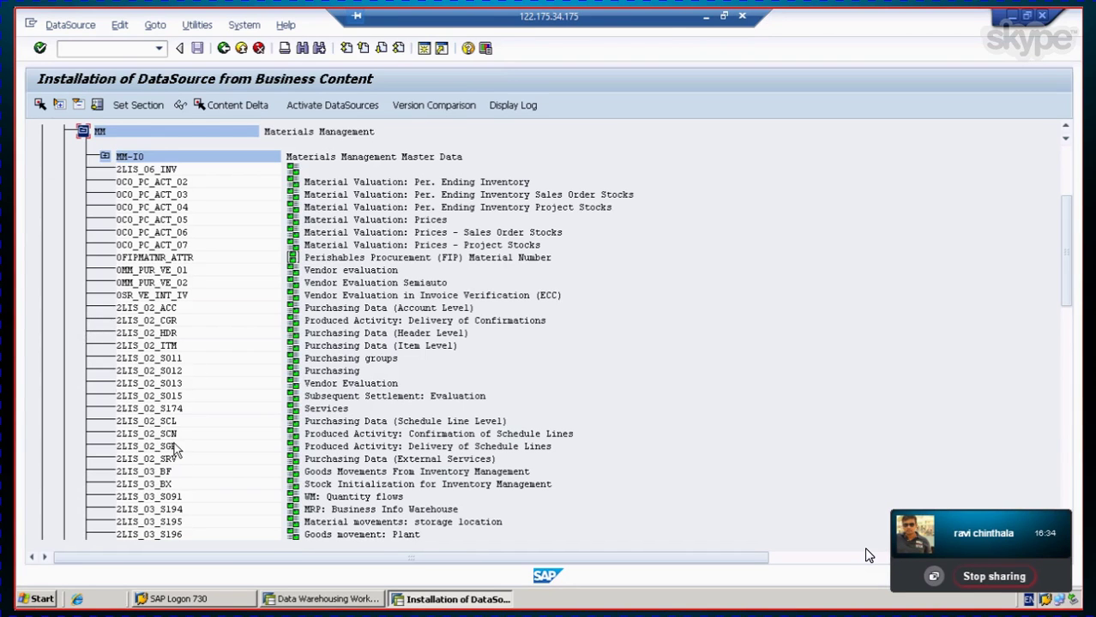
pyautogui.click(151, 486)
pyautogui.click(152, 471)
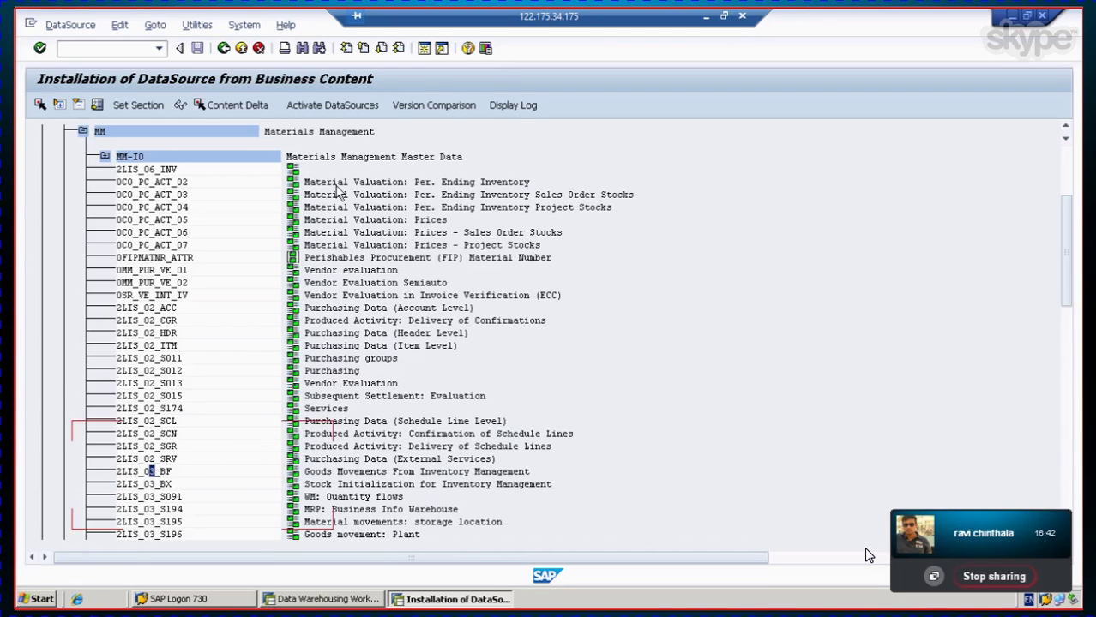
pyautogui.click(319, 110)
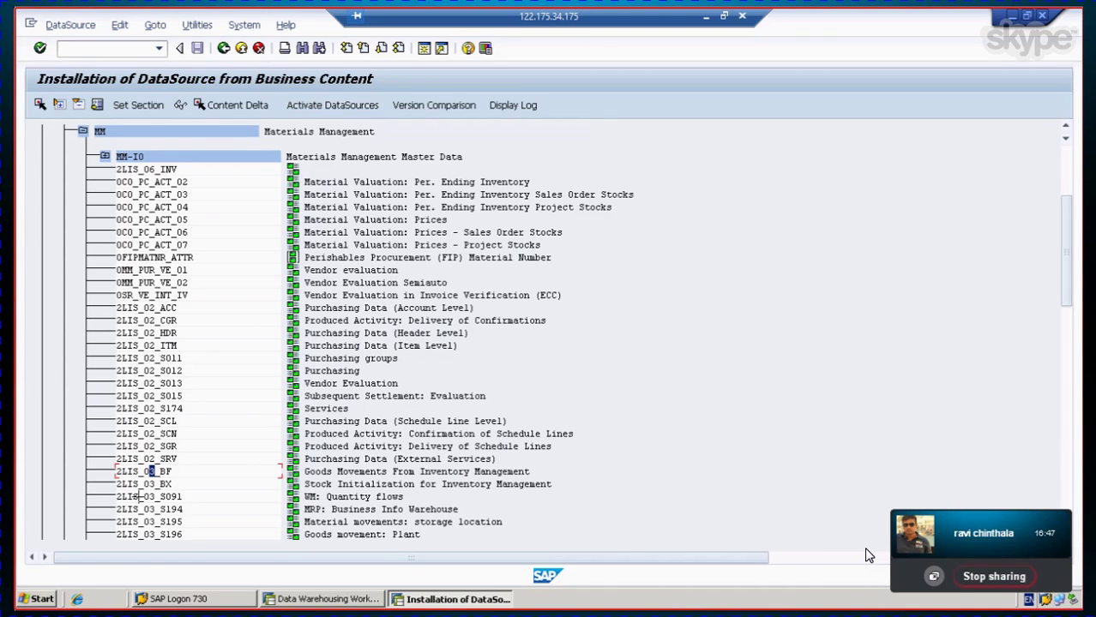
pyautogui.hotkey('ctrl', 'y')
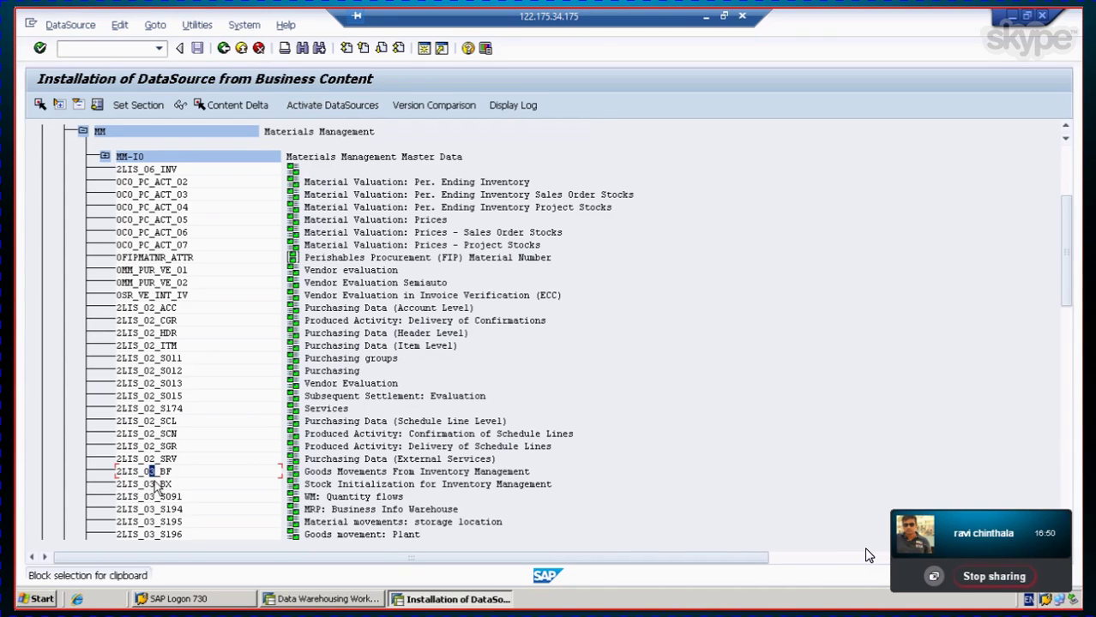
pyautogui.moveTo(147, 467); pyautogui.dragTo(155, 473)
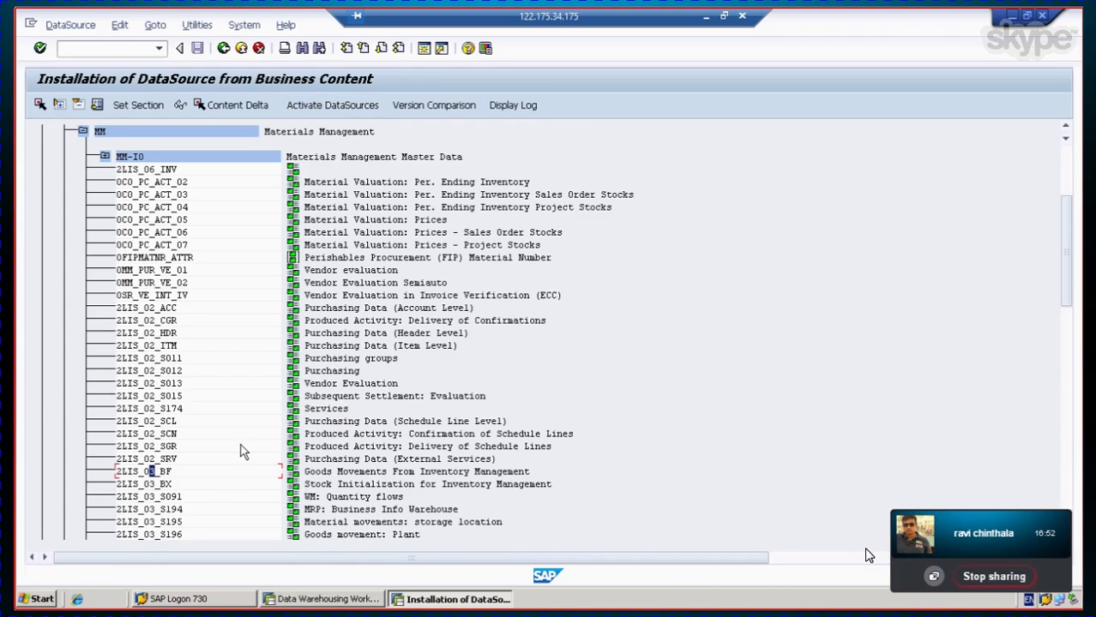
pyautogui.click(343, 108)
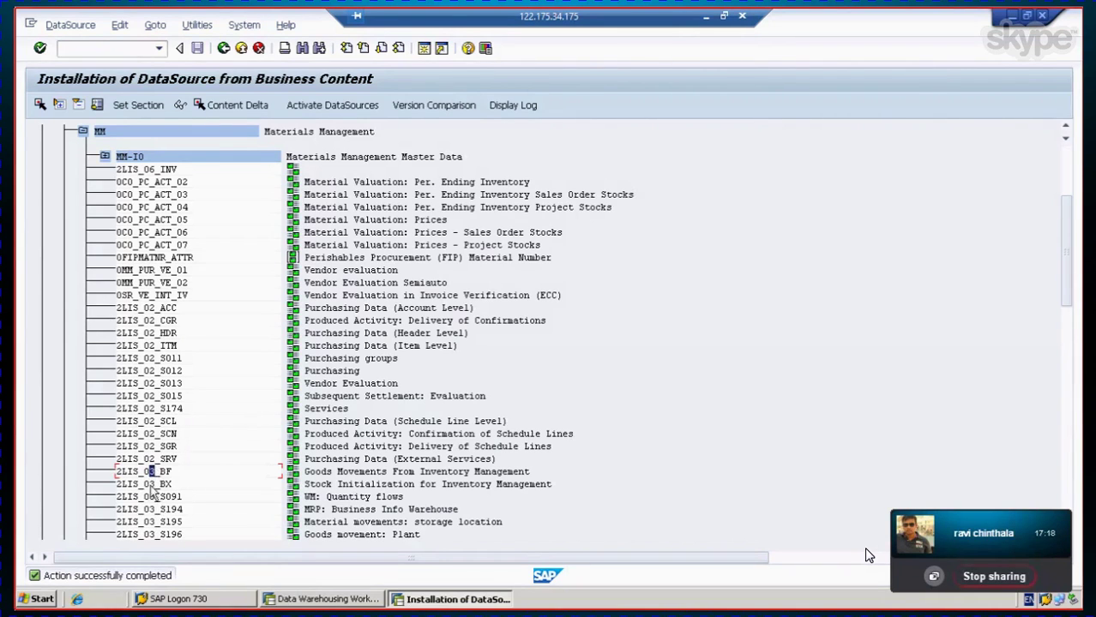
# Step: Activate the revaluations DataSource 2LIS_03_UM at the end of the Materials Management list
pyautogui.click(151, 484)
pyautogui.scroll(-2, 161, 512)
pyautogui.scroll(-2, 161, 512)
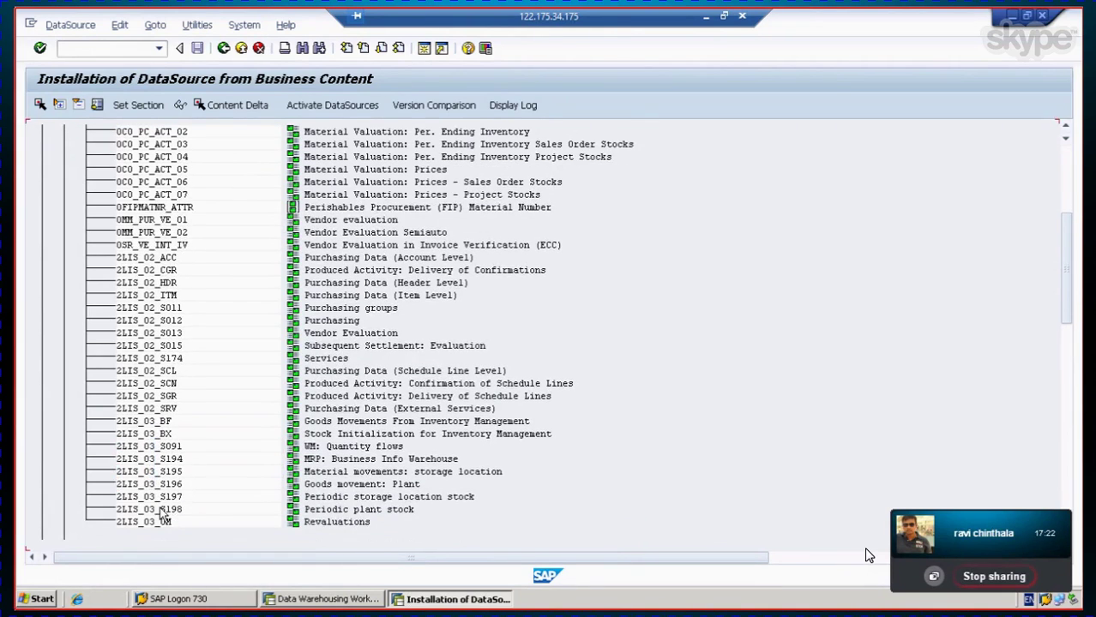
pyautogui.click(147, 510)
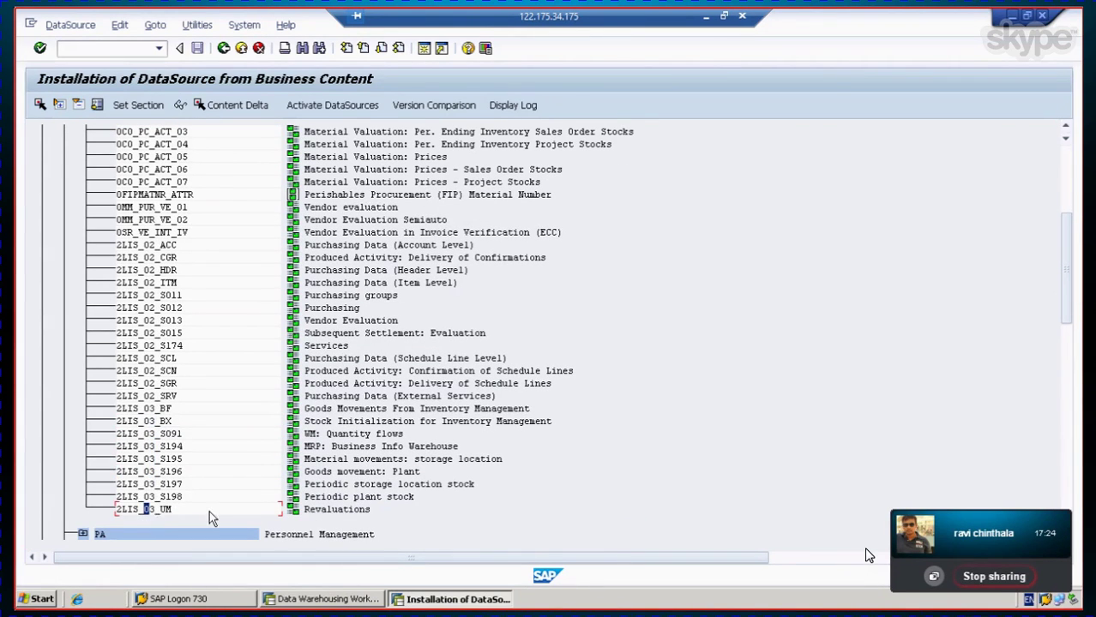
pyautogui.click(346, 106)
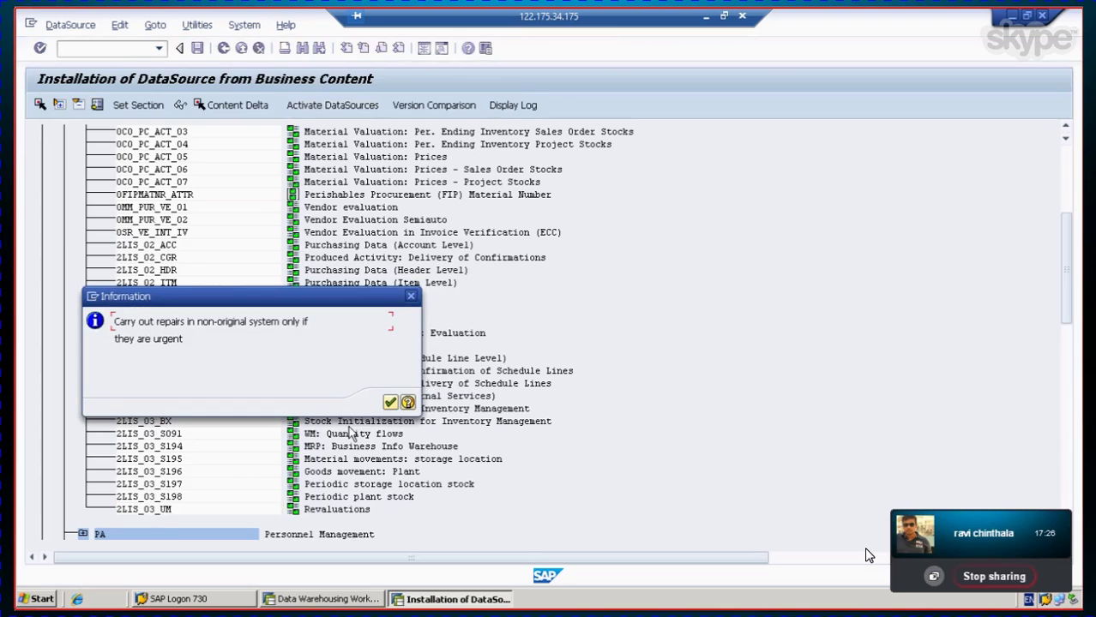
pyautogui.click(390, 402)
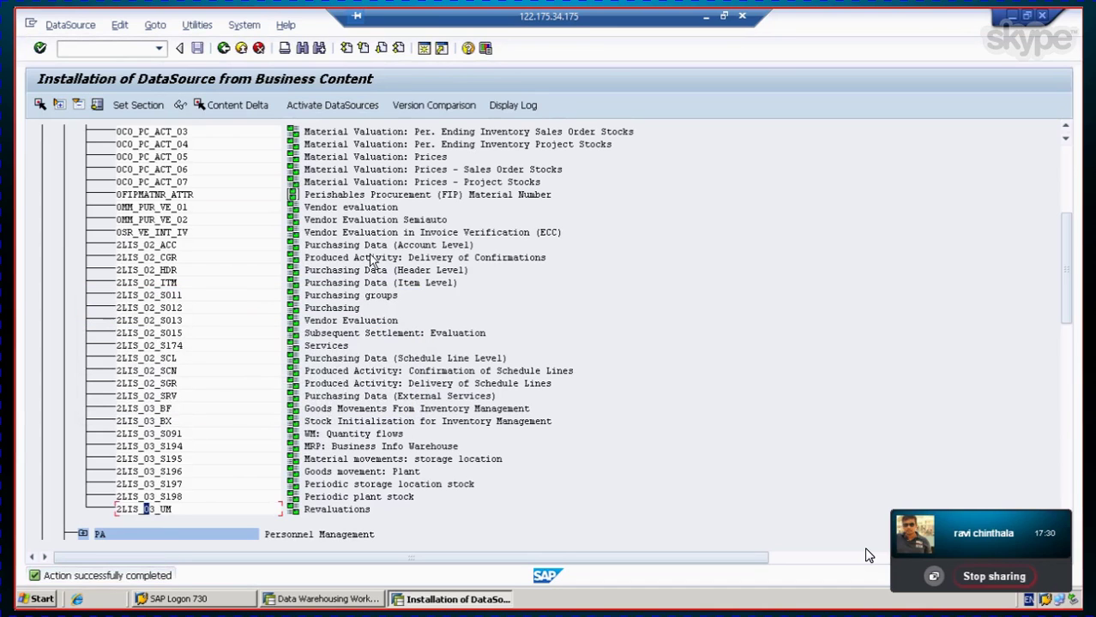
# Step: Run transaction lbwq and examine the MCEX queues in the outbound queue monitor
pyautogui.click(223, 49)
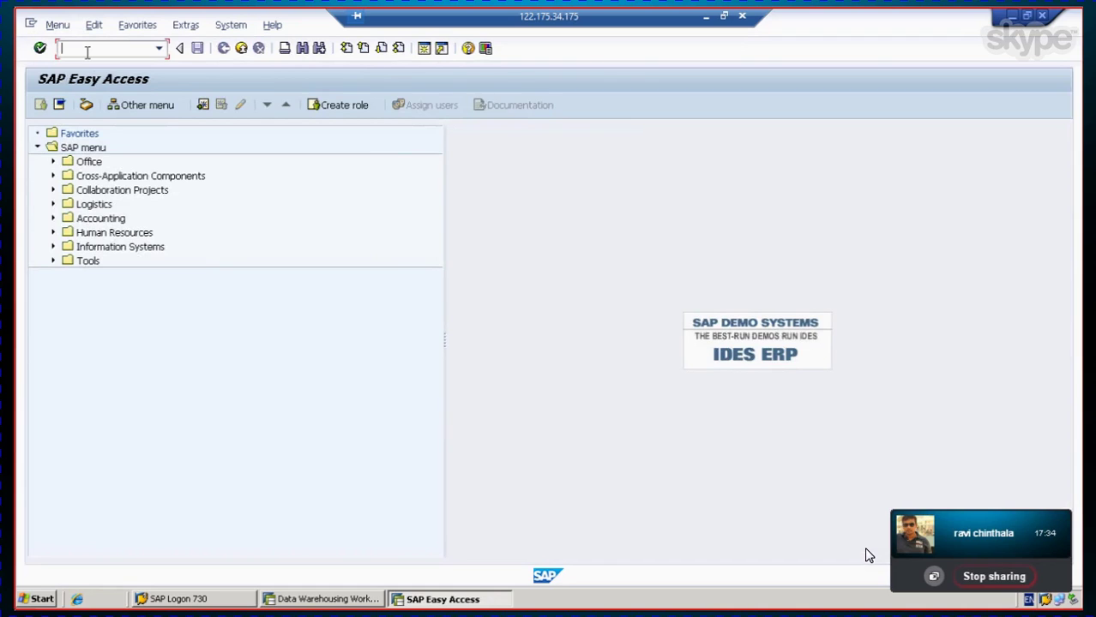
pyautogui.write('lbwq')
pyautogui.press('Return')
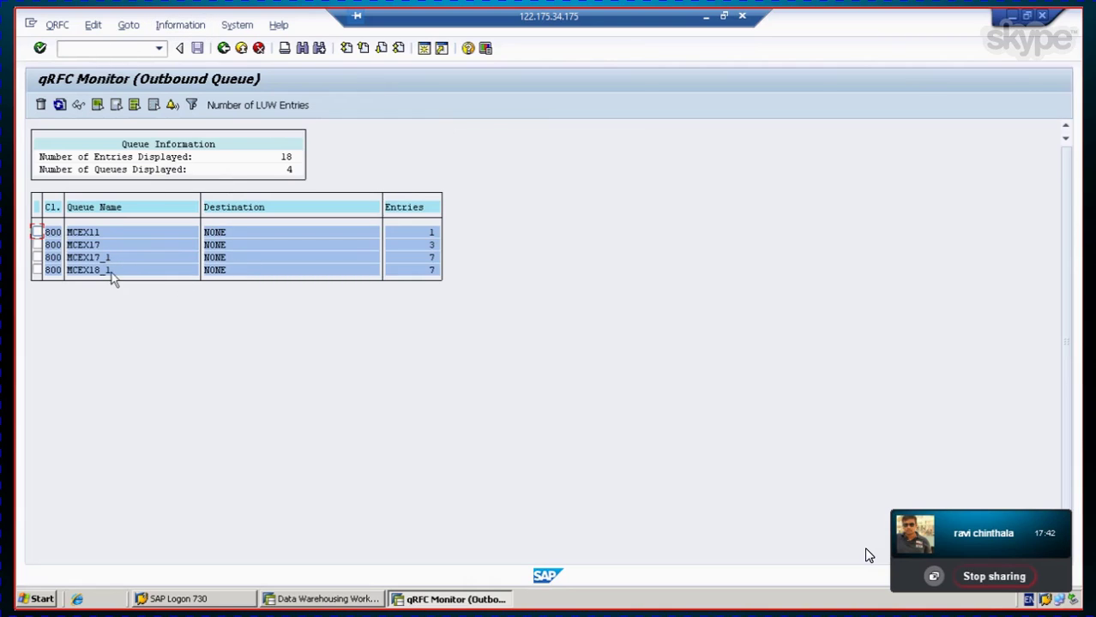
pyautogui.click(76, 233)
pyautogui.click(76, 245)
pyautogui.click(76, 258)
pyautogui.click(86, 270)
pyautogui.click(37, 232)
pyautogui.click(37, 232)
pyautogui.click(223, 49)
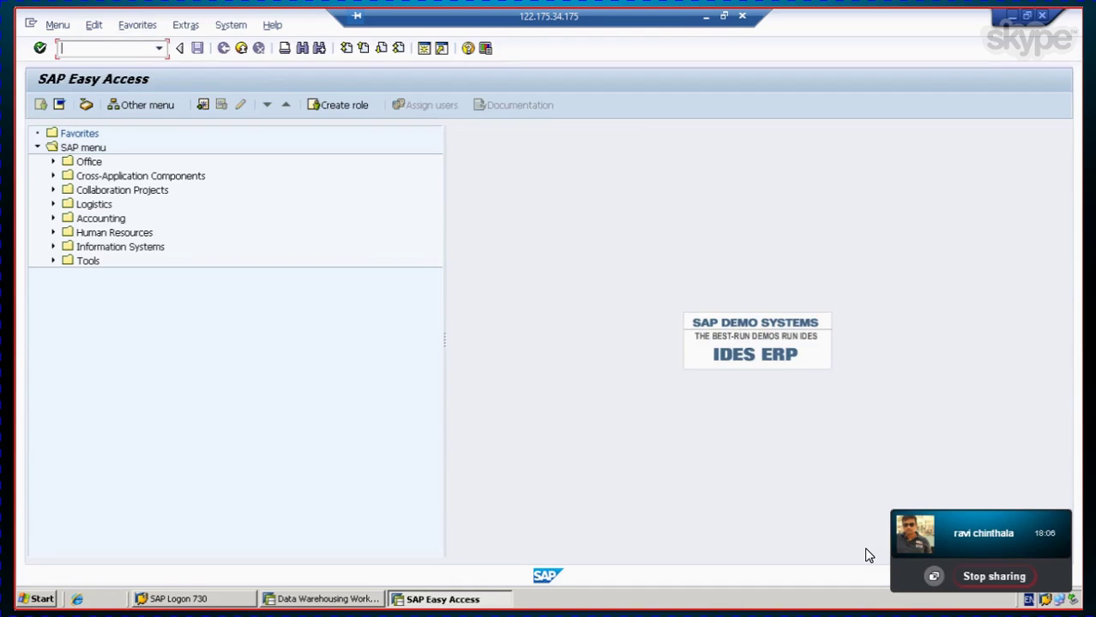
# Step: Run transaction lbwg and delete the setup data for application 03, Inventory Controlling
pyautogui.write('lbwg')
pyautogui.press('Return')
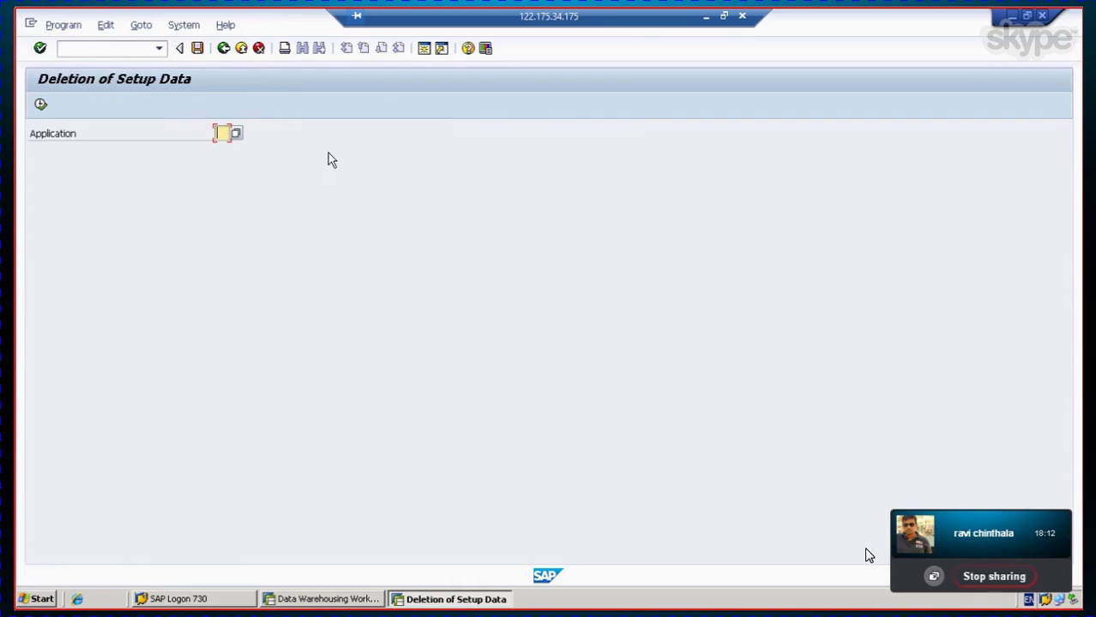
pyautogui.write('03')
pyautogui.click(237, 133)
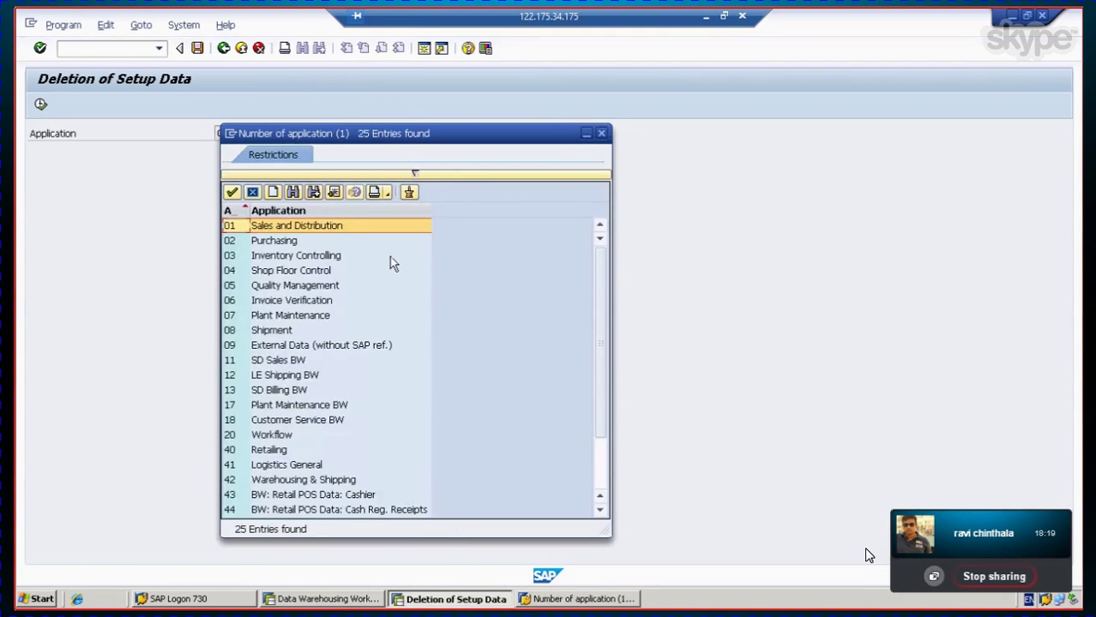
pyautogui.scroll(-2, 325, 272)
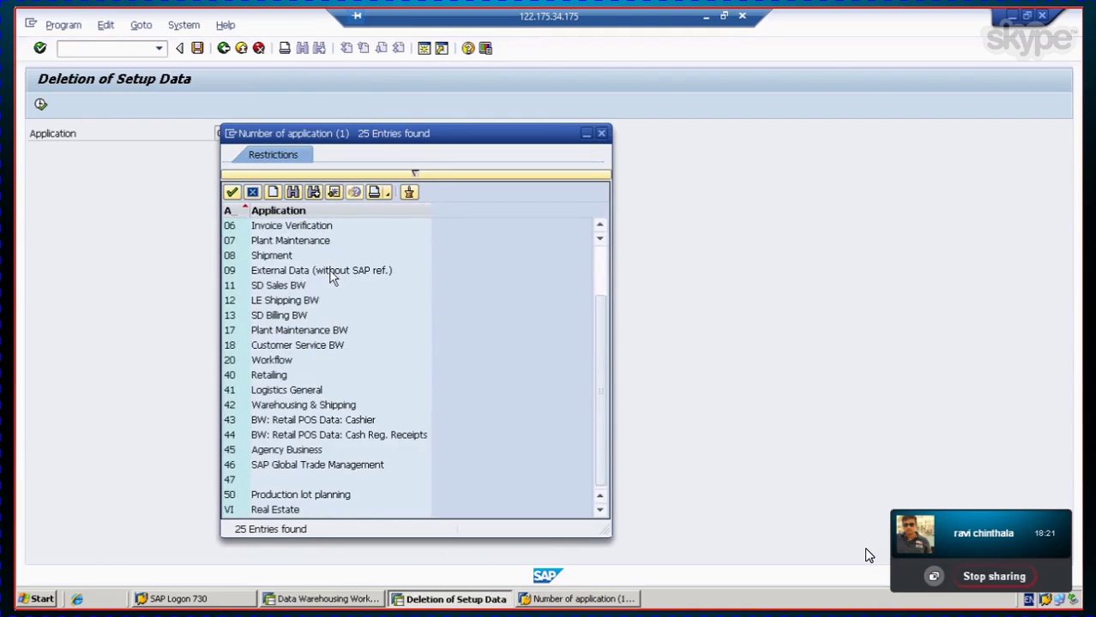
pyautogui.scroll(2, 330, 277)
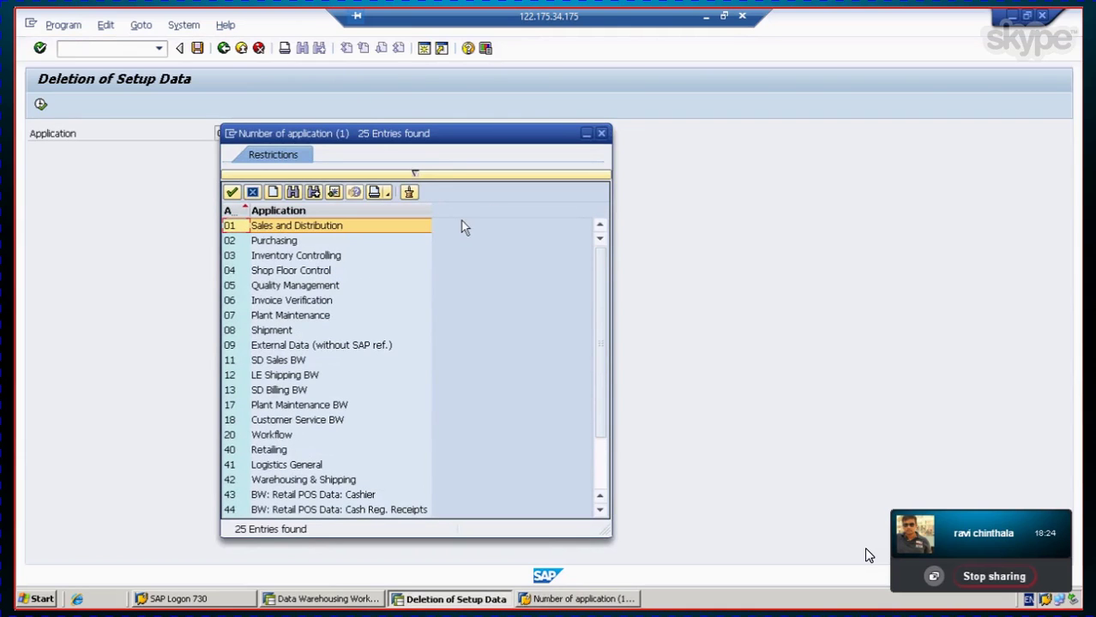
pyautogui.click(255, 195)
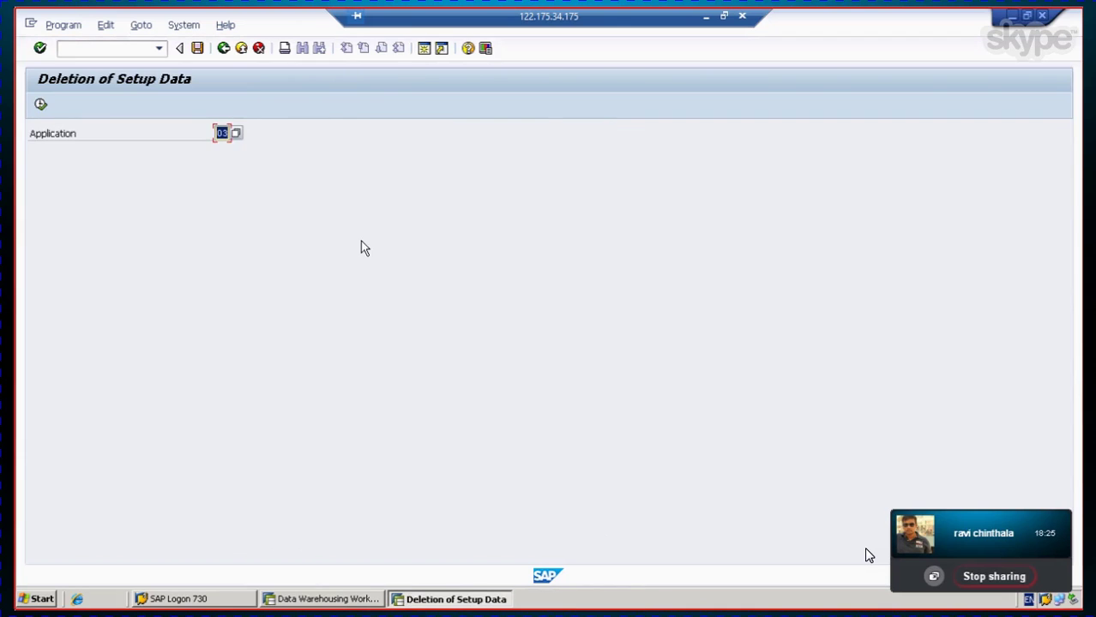
pyautogui.click(40, 105)
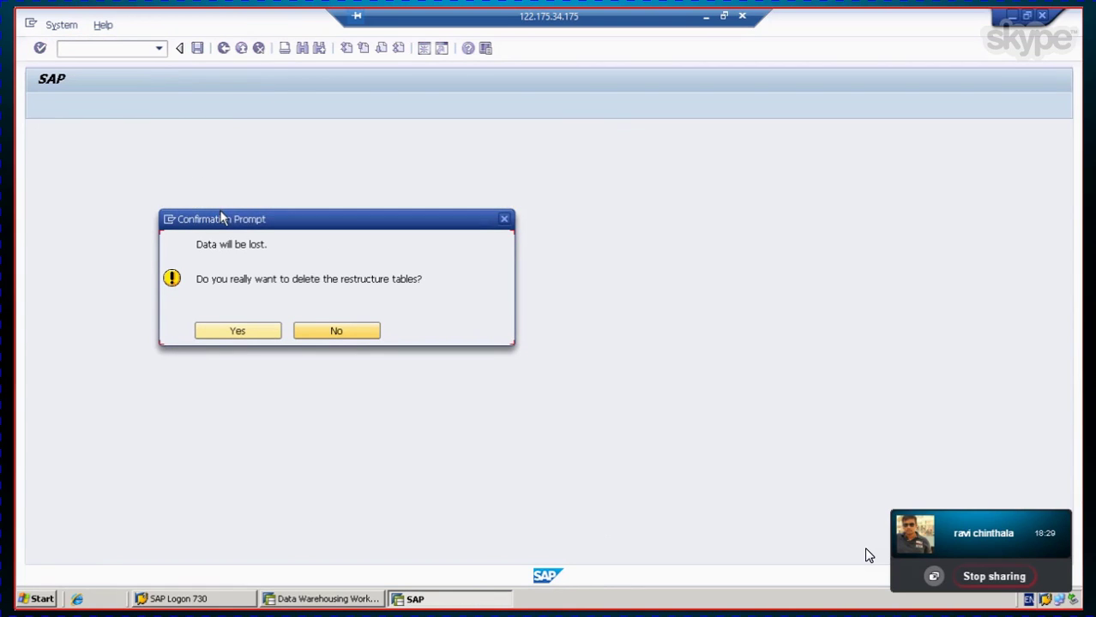
pyautogui.click(238, 335)
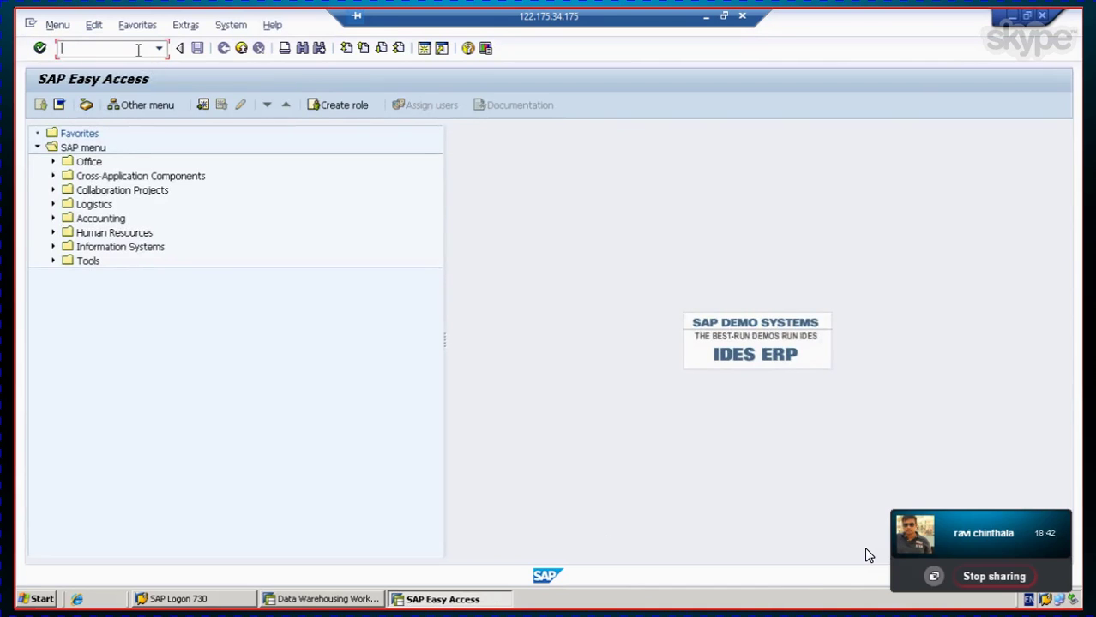
# Step: Run transaction mcnb and set the transfer structure to 2LIS_03_BX for the opening stock initialization
pyautogui.write('mcnb')
pyautogui.press('Return')
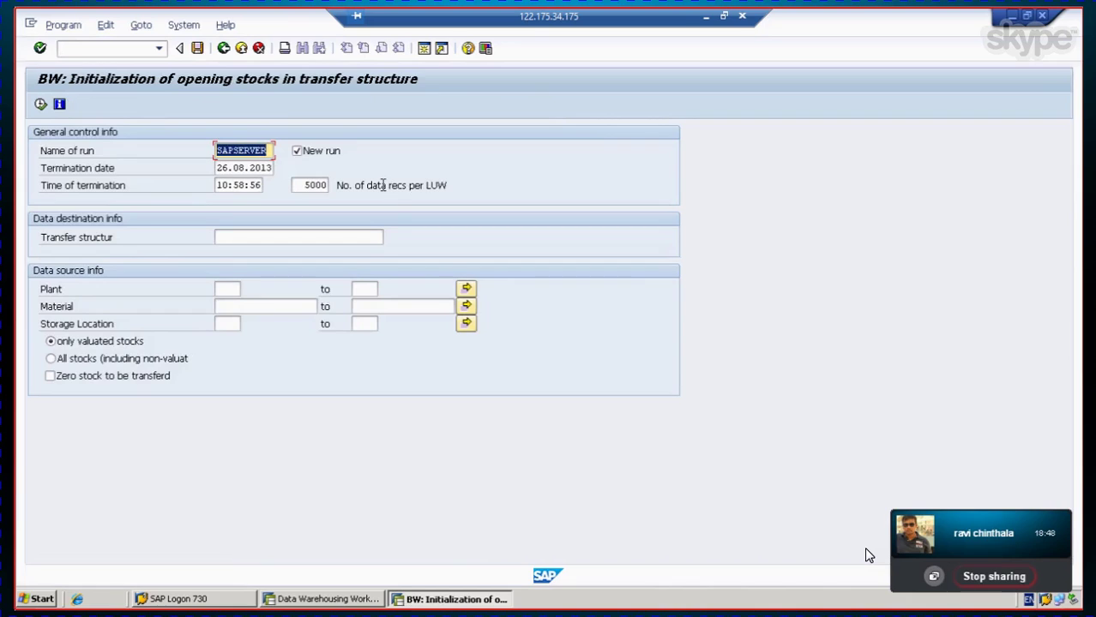
pyautogui.click(220, 236)
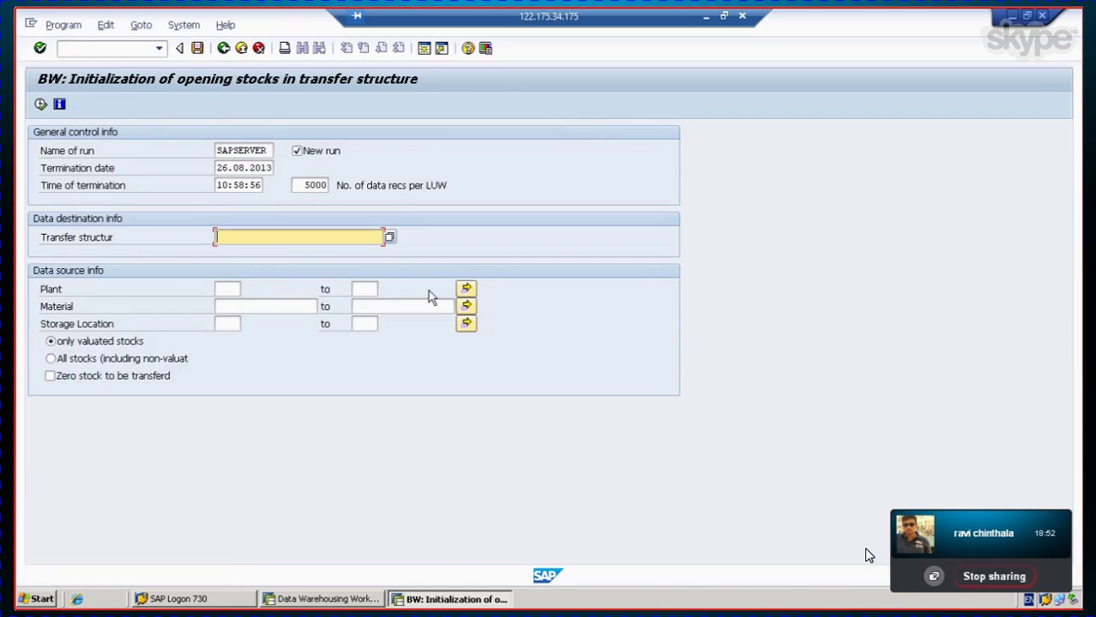
pyautogui.write('2lis_03_bx')
pyautogui.press('Return')
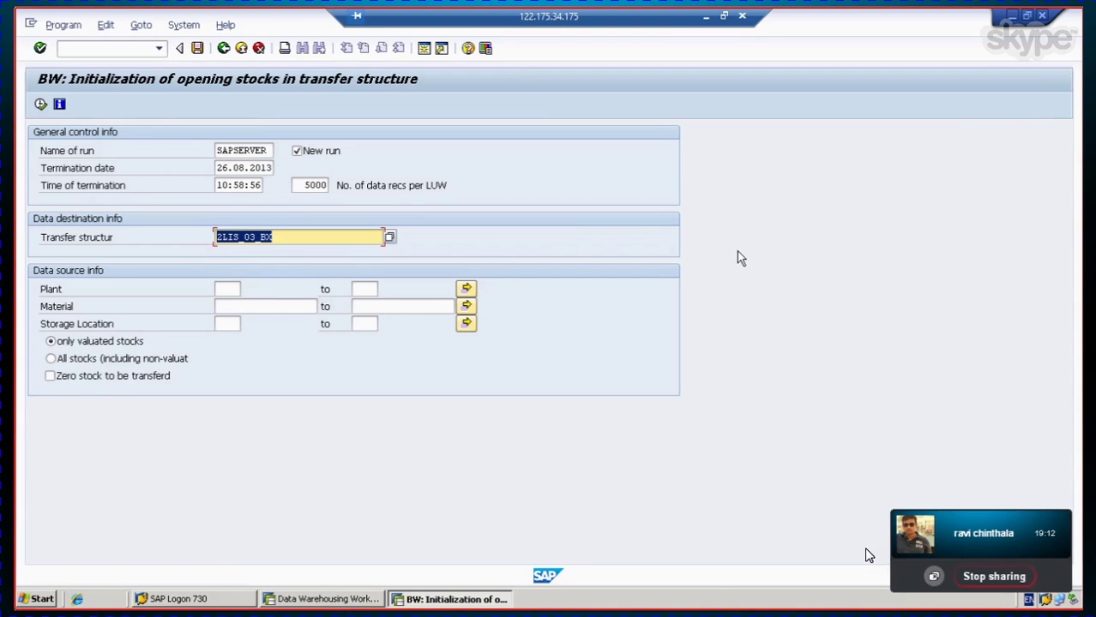
pyautogui.click(1012, 17)
pyautogui.moveTo(1007, 518); pyautogui.dragTo(962, 285)
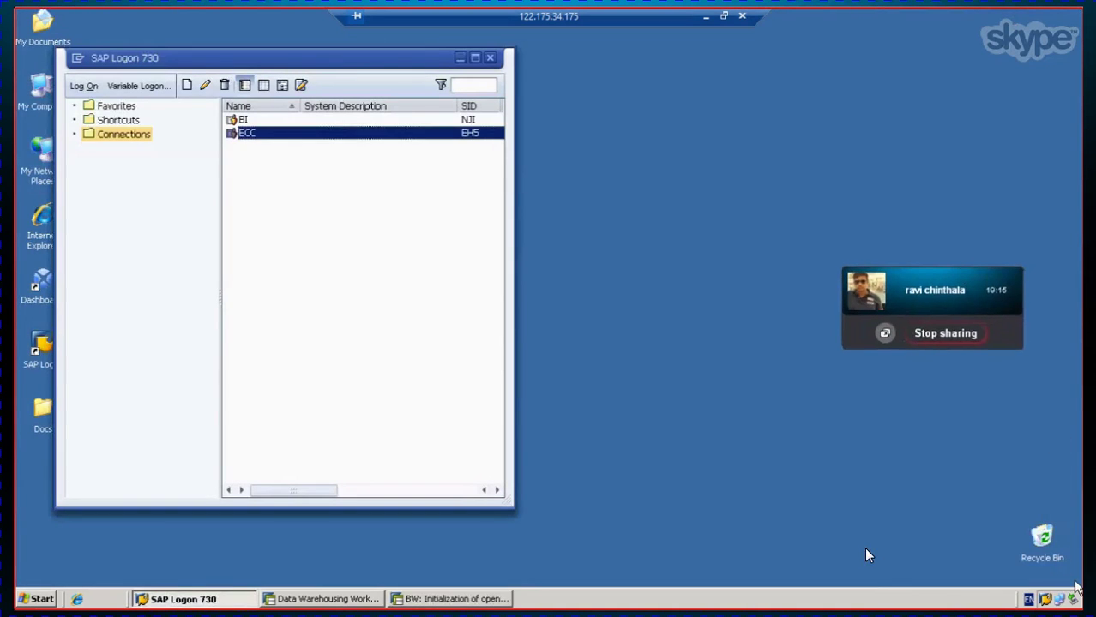
pyautogui.rightClick(1013, 604)
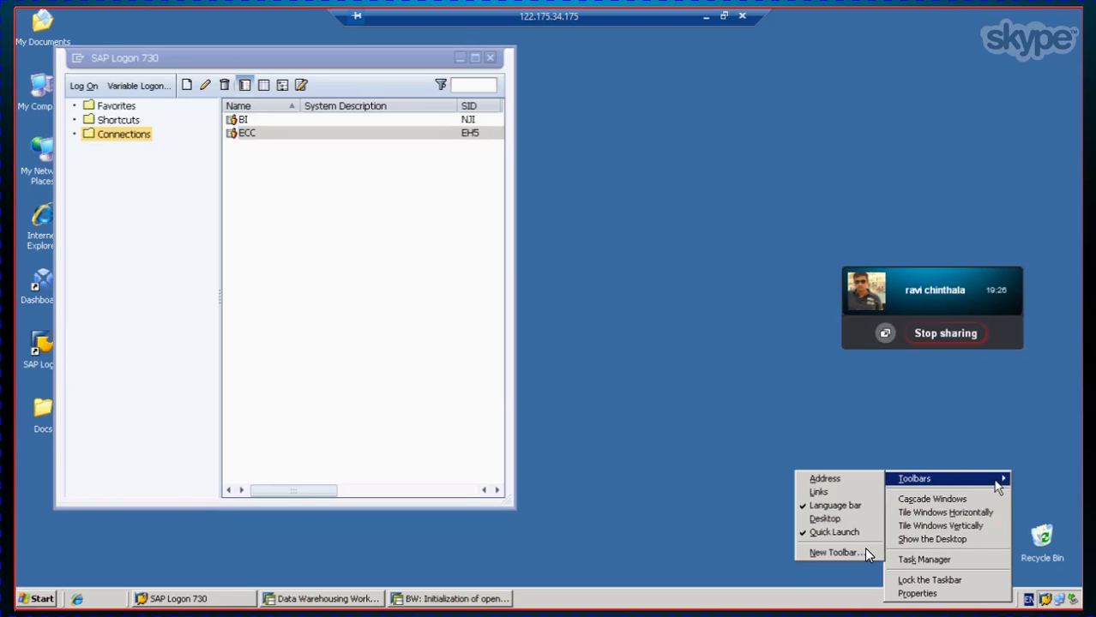
pyautogui.click(836, 415)
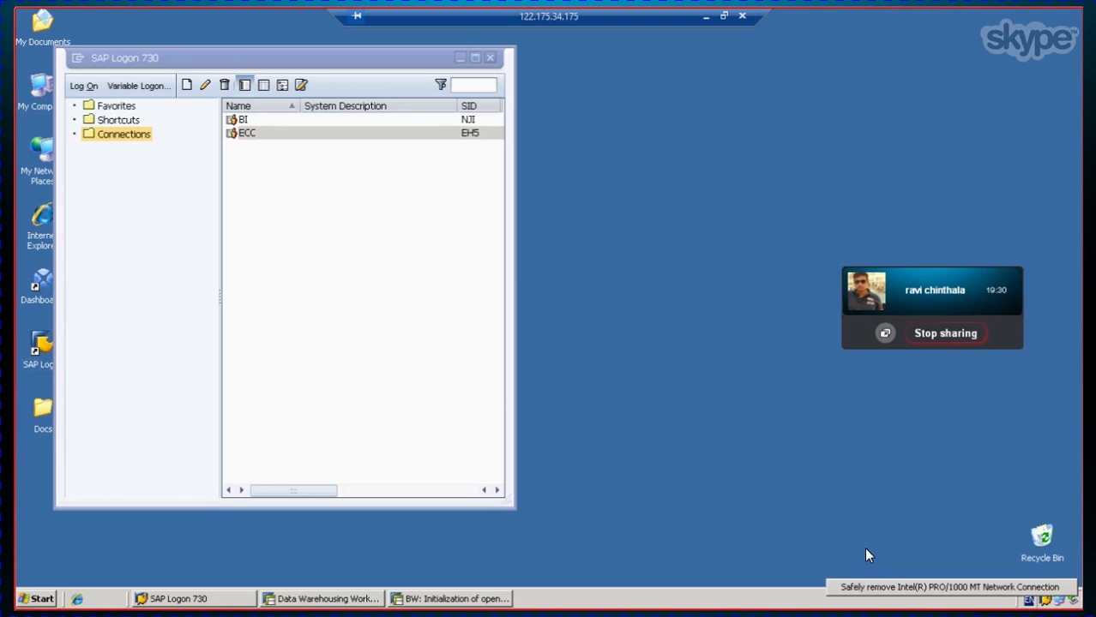
# Step: Open the Windows server's System Information utility, check the system summary, and close it
pyautogui.click(42, 599)
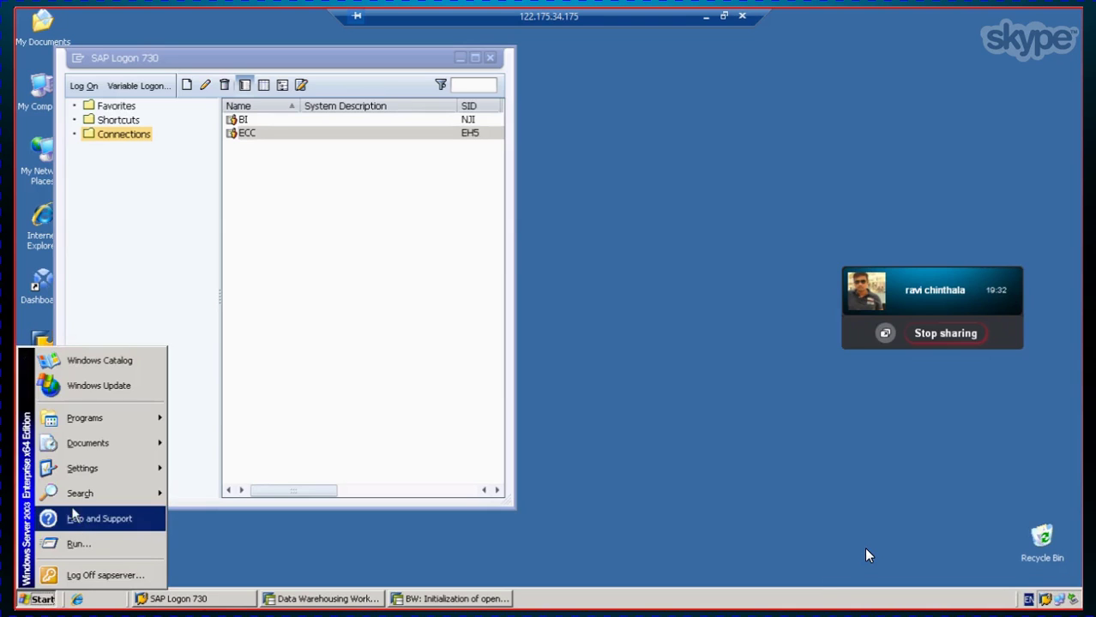
pyautogui.moveTo(84, 471)
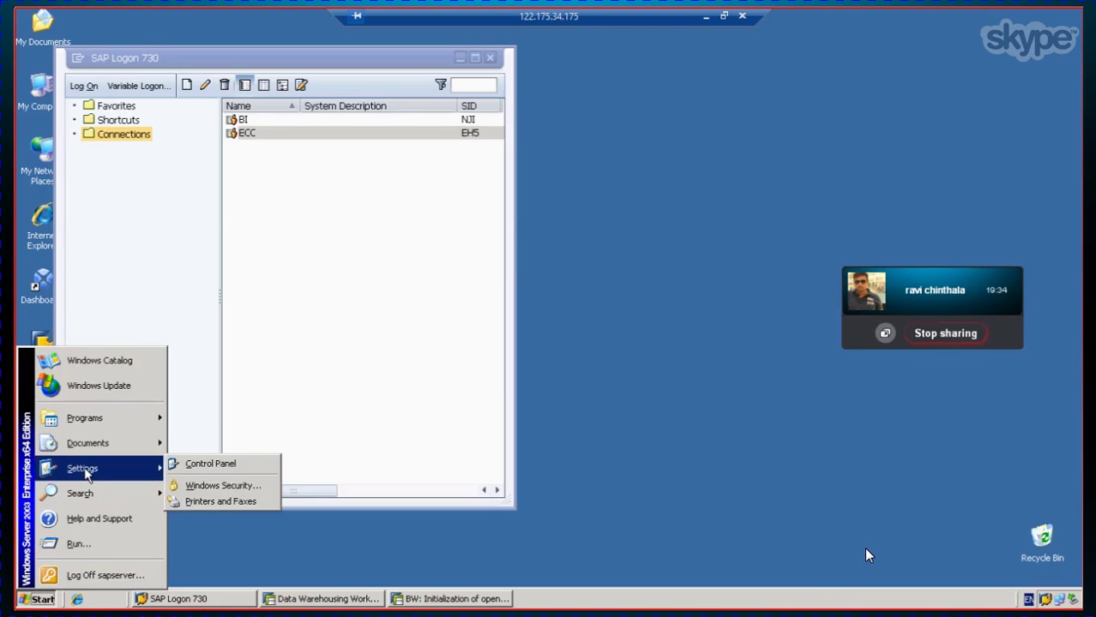
pyautogui.moveTo(181, 452)
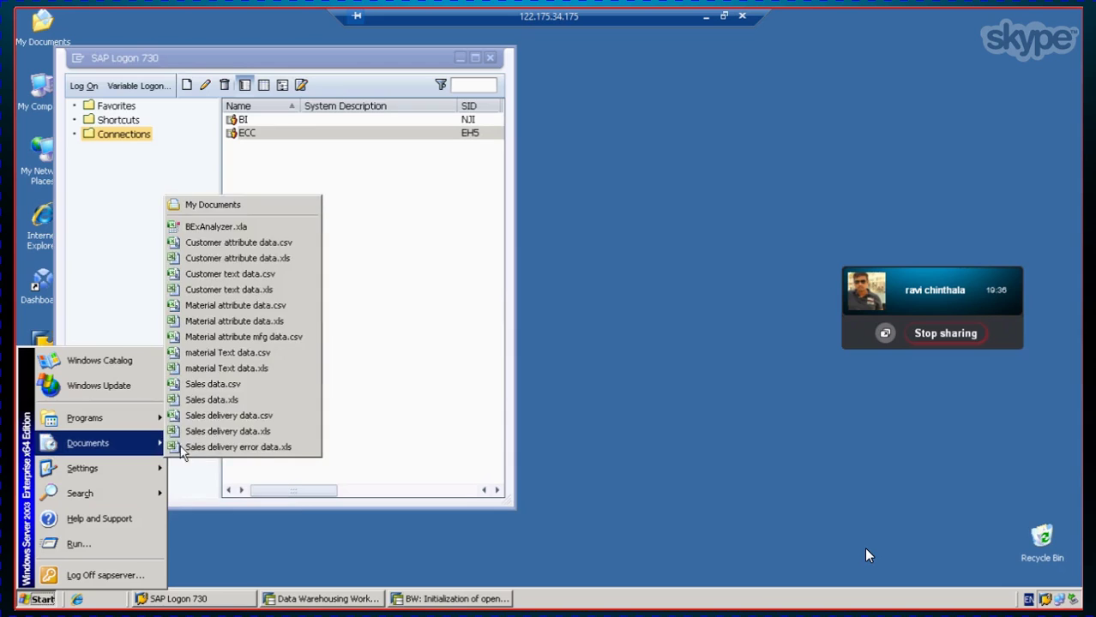
pyautogui.moveTo(154, 418)
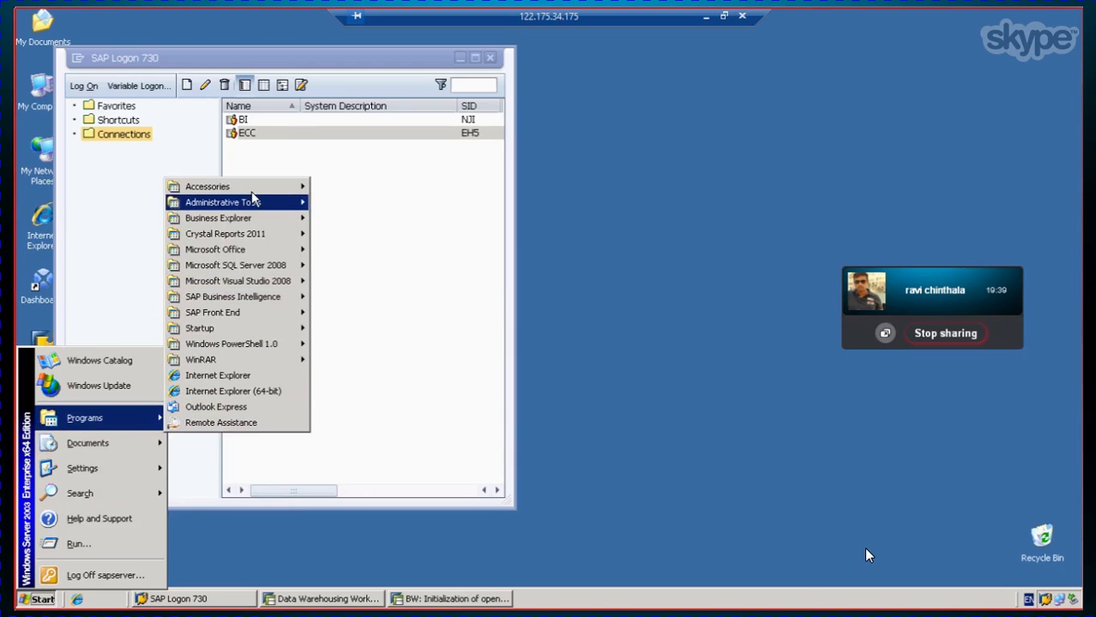
pyautogui.moveTo(249, 187)
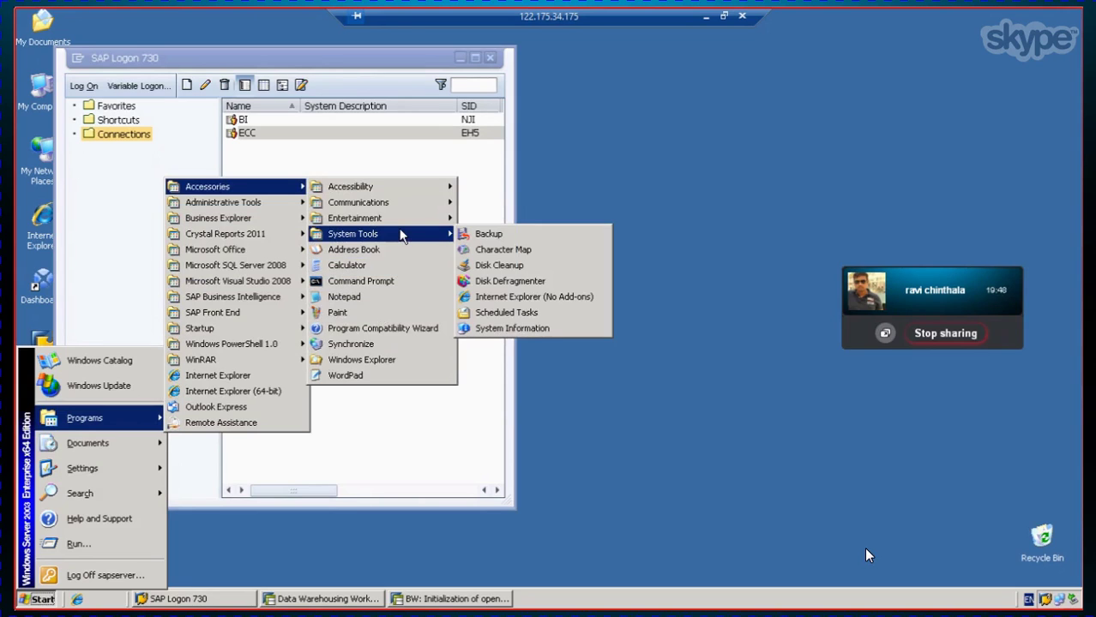
pyautogui.moveTo(406, 224)
pyautogui.click(530, 334)
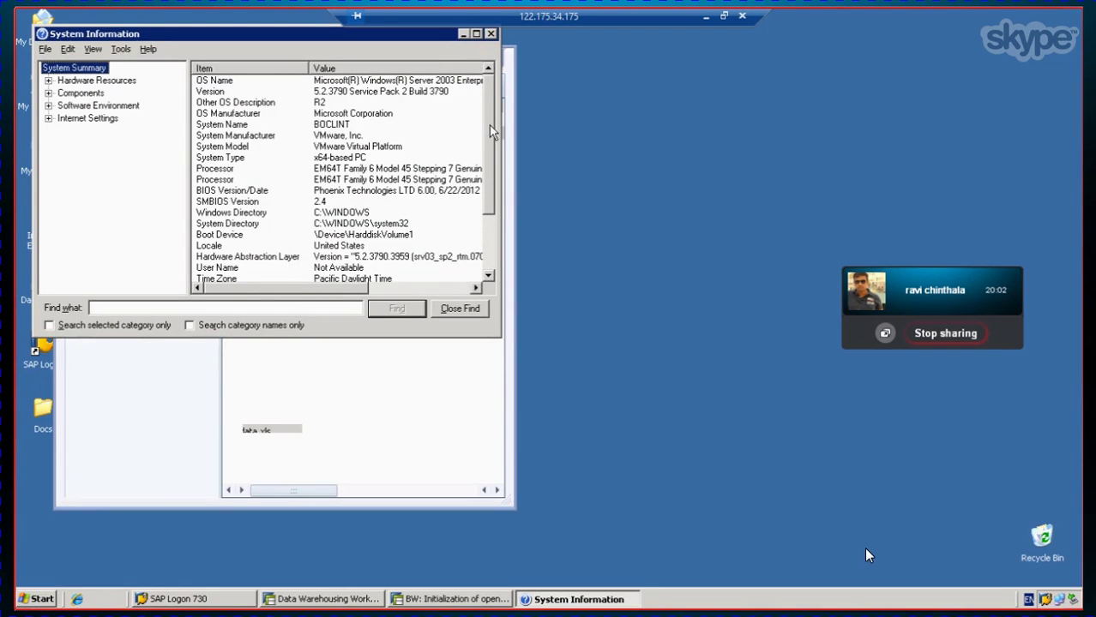
pyautogui.click(491, 34)
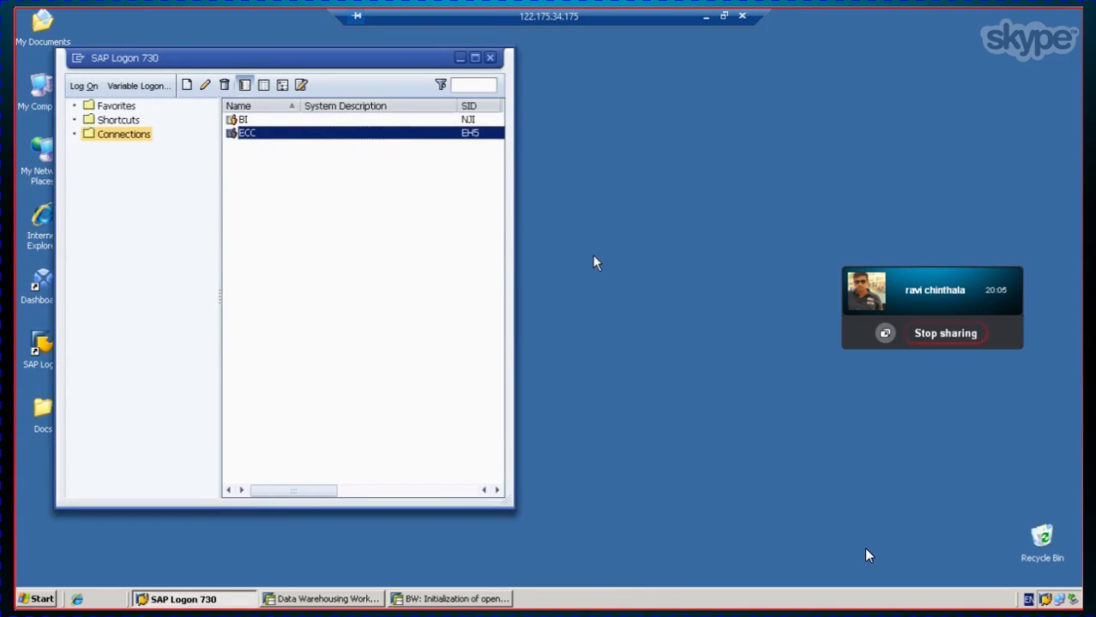
pyautogui.click(30, 600)
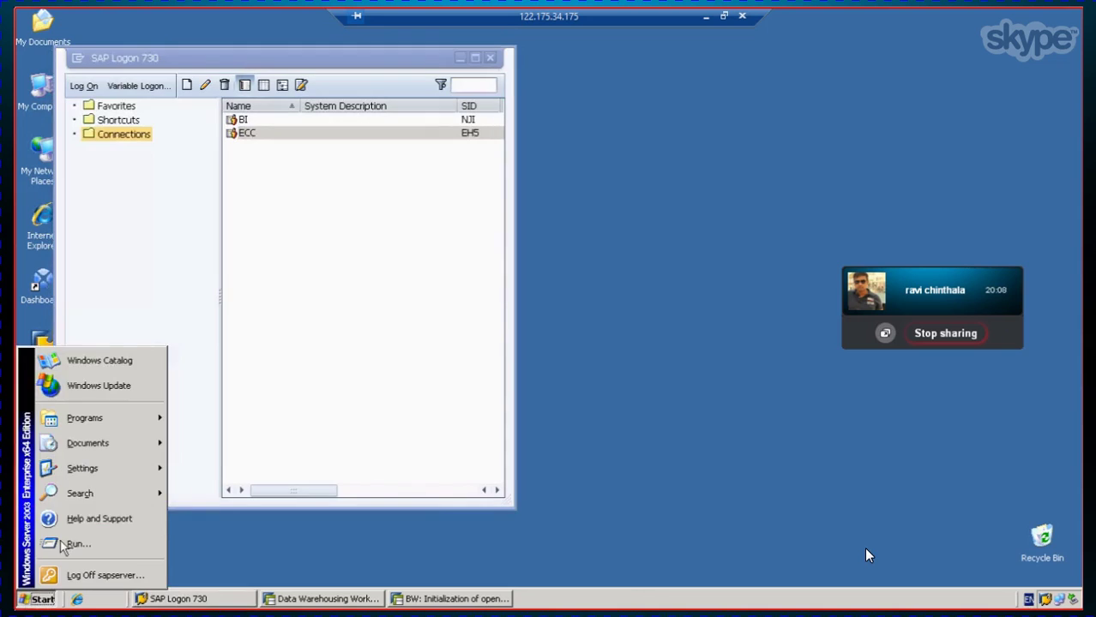
pyautogui.moveTo(114, 429)
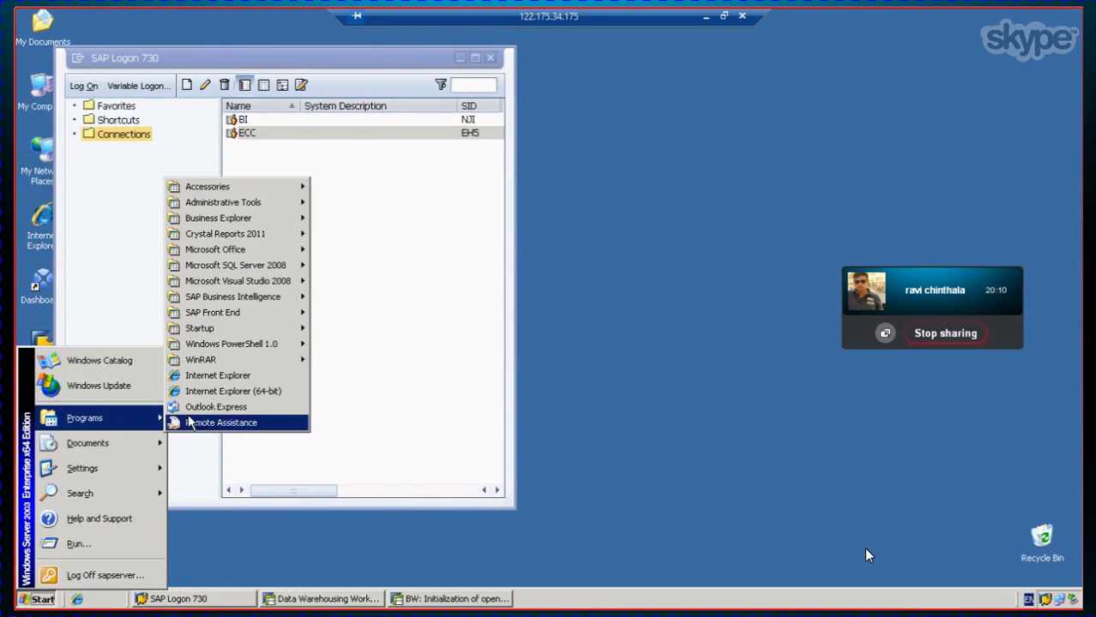
pyautogui.click(613, 274)
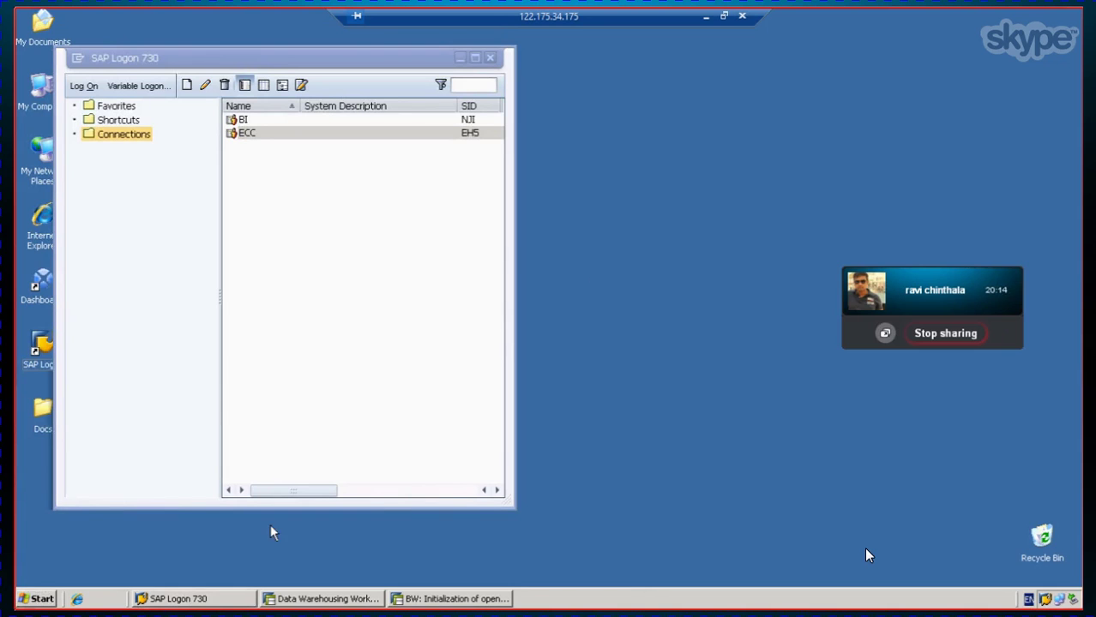
pyautogui.click(338, 599)
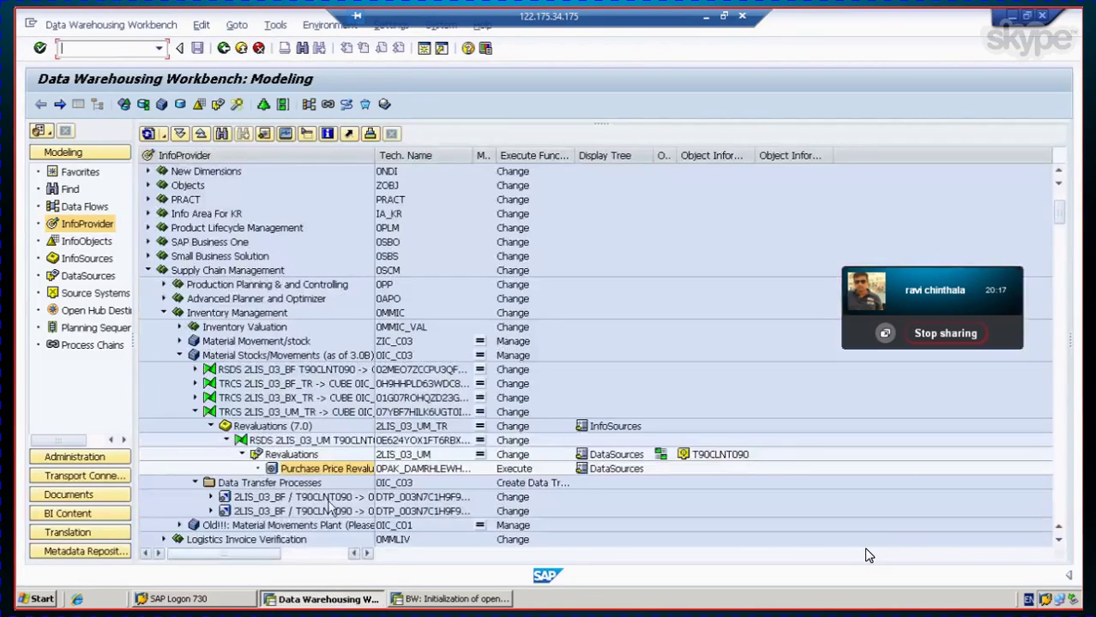
# Step: Set the time of termination to 11:05:50 for the 2LIS_03_BX opening stock initialization and execute the run
pyautogui.click(420, 600)
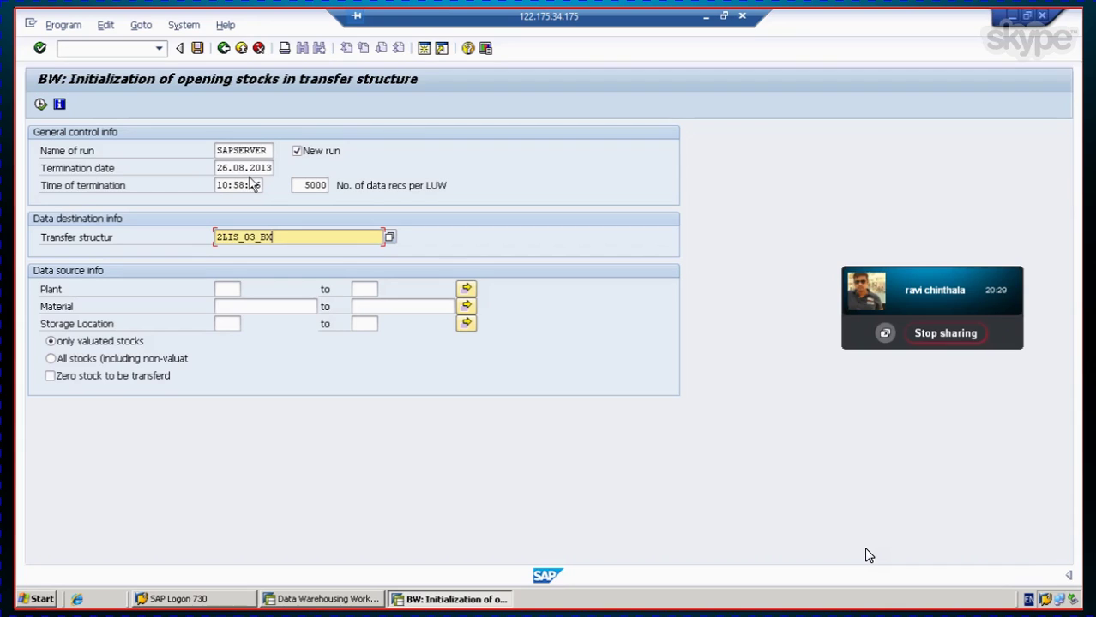
pyautogui.click(228, 184)
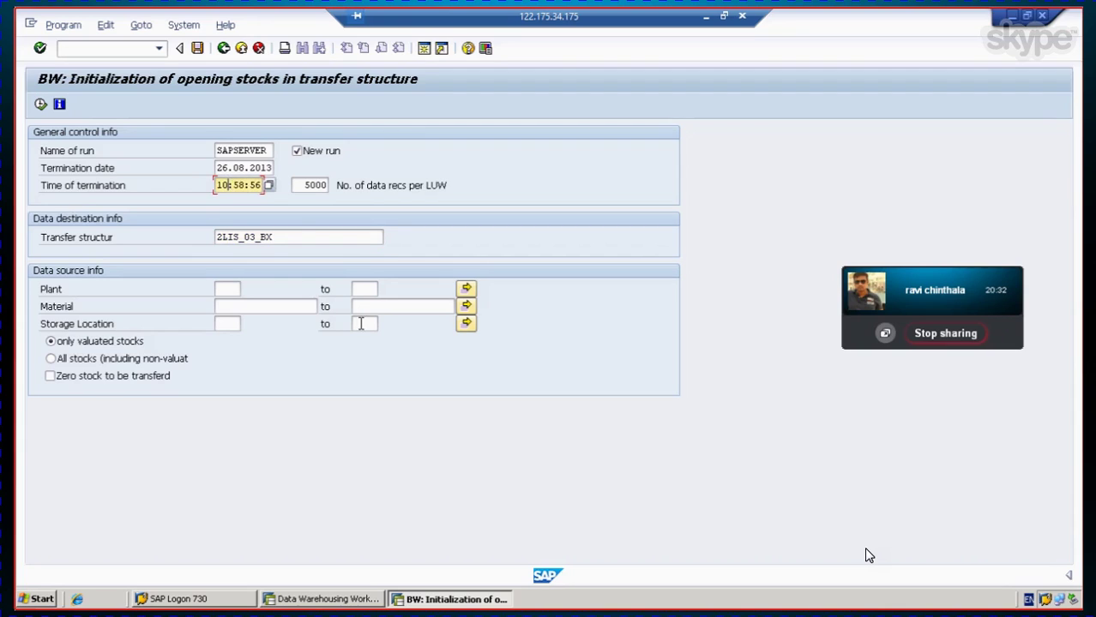
pyautogui.press('BackSpace')
pyautogui.press('BackSpace')
pyautogui.write('11')
pyautogui.write('05:50')
pyautogui.click(40, 104)
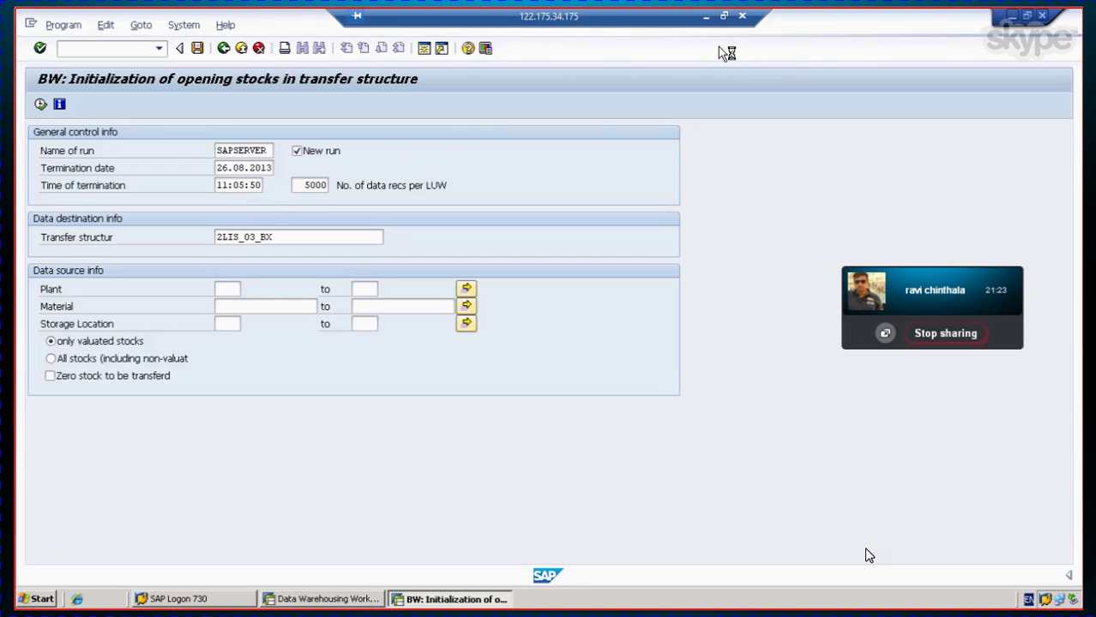
# Step: Switch to the Excel notes workbook, commit the step 2 note in D27 and move on to cell D29
pyautogui.click(706, 18)
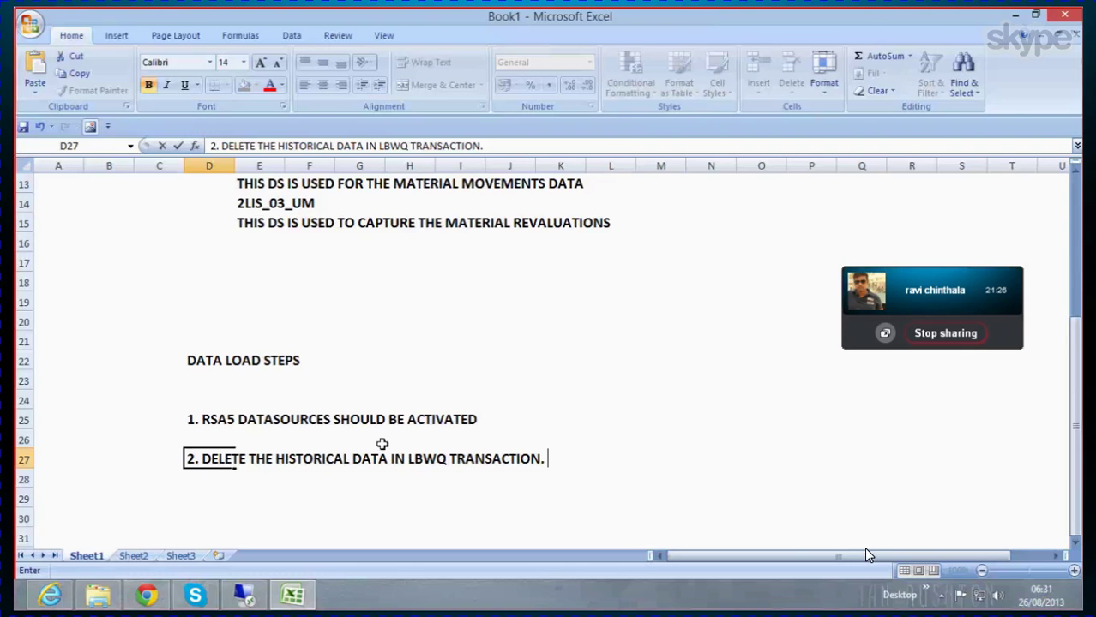
pyautogui.scroll(-4, 289, 392)
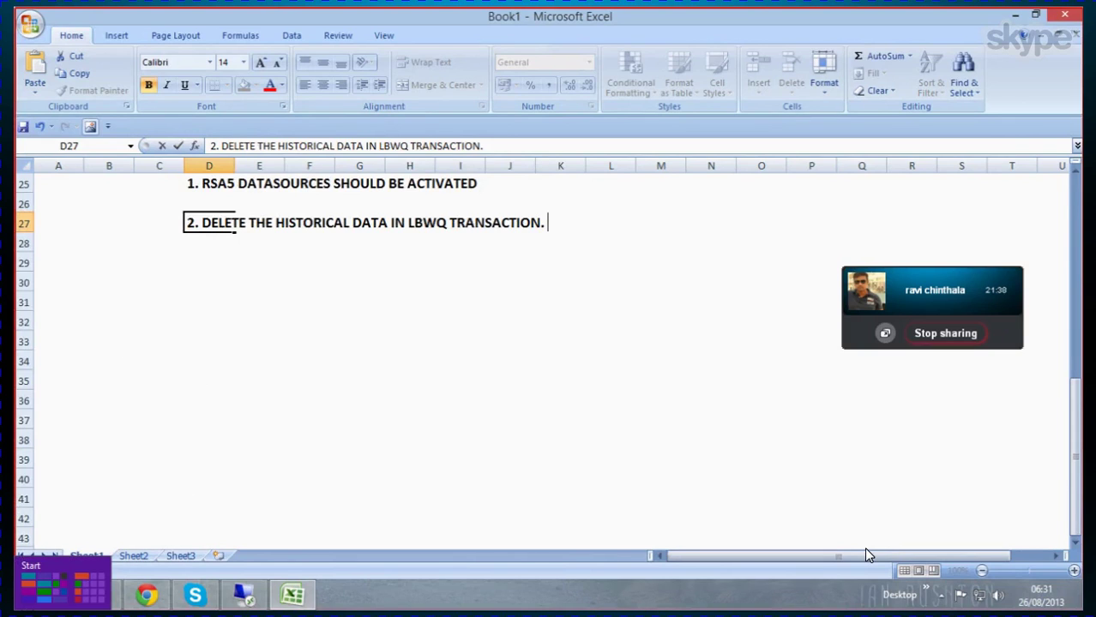
pyautogui.click(50, 598)
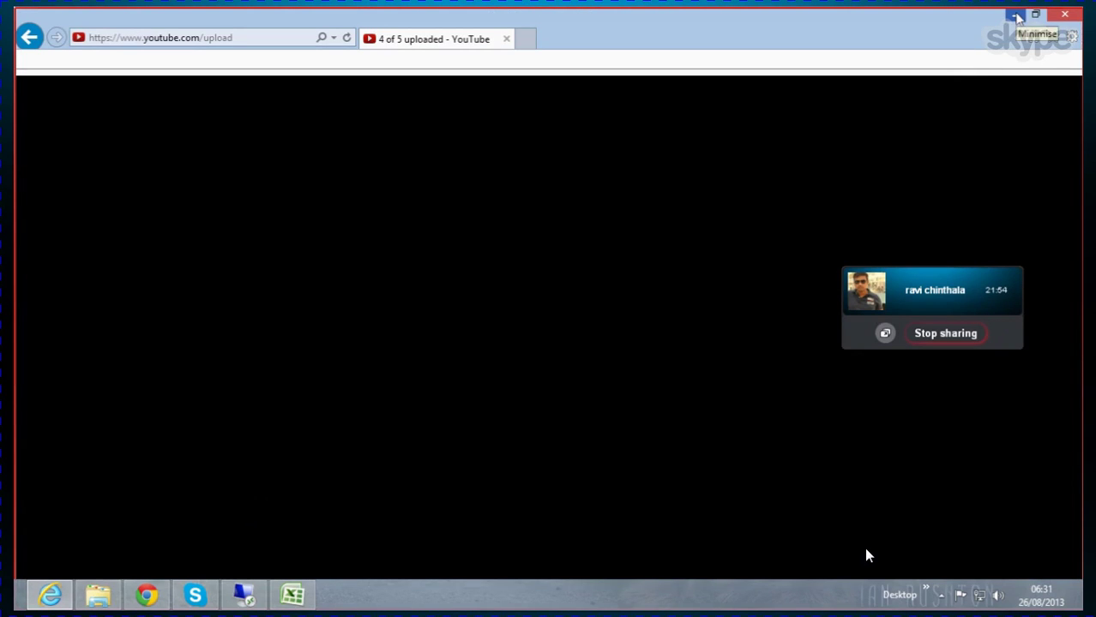
pyautogui.click(1015, 16)
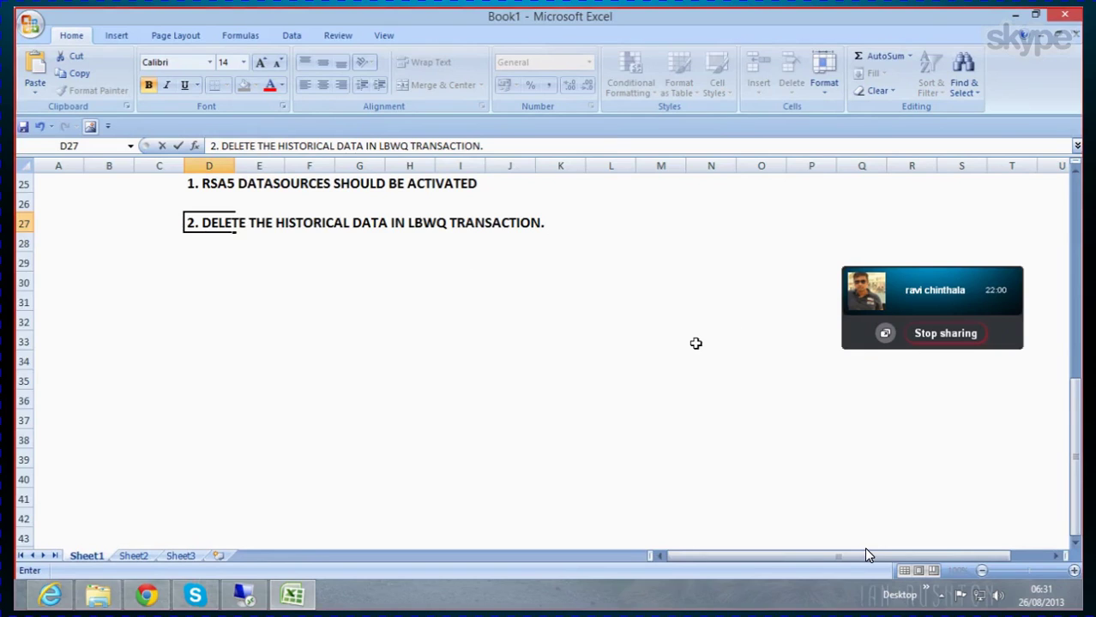
pyautogui.press('Return')
pyautogui.press('Return')
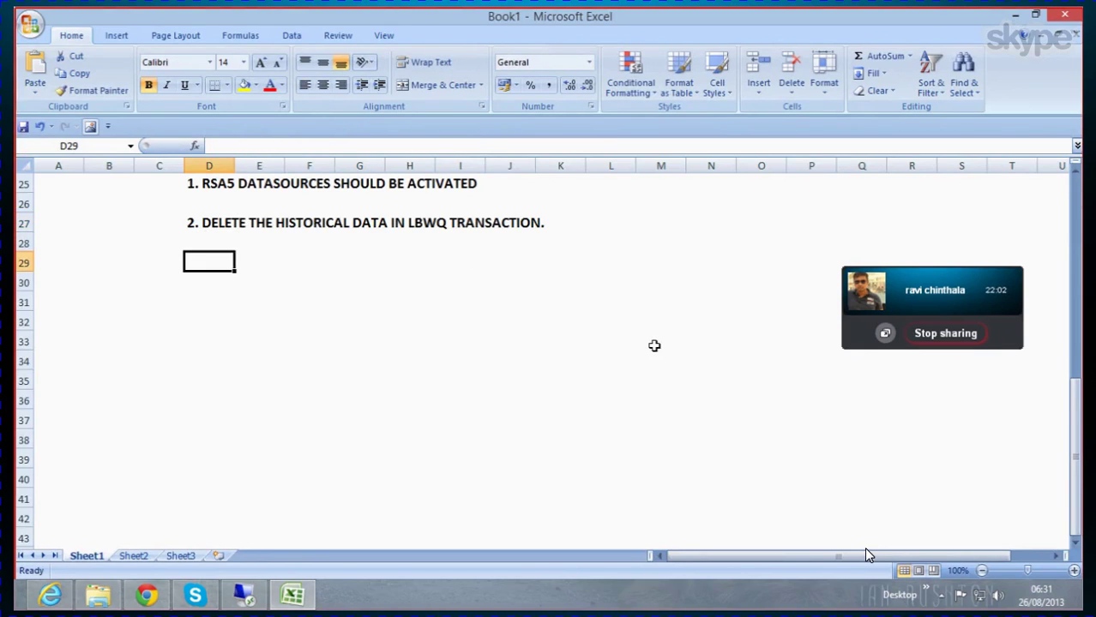
# Step: Enter "3. DELETE THE SETUP TABLE BY GOING TO LBWG TRANSACTION" in D29 and move on to D31
pyautogui.write('3.')
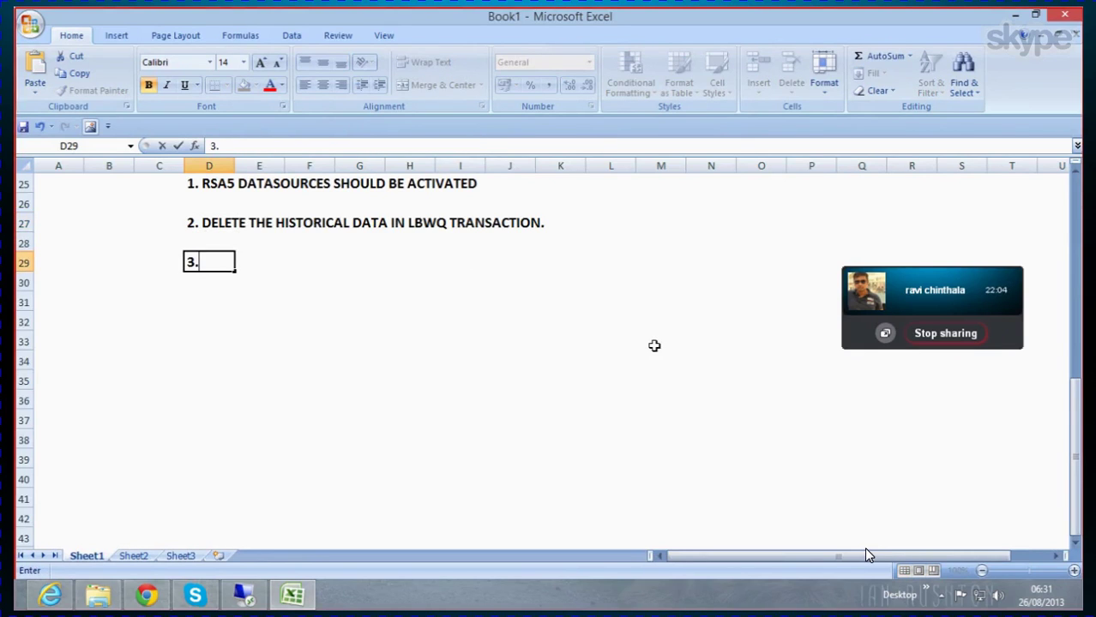
pyautogui.write(' d')
pyautogui.press('BackSpace')
pyautogui.write('DELE')
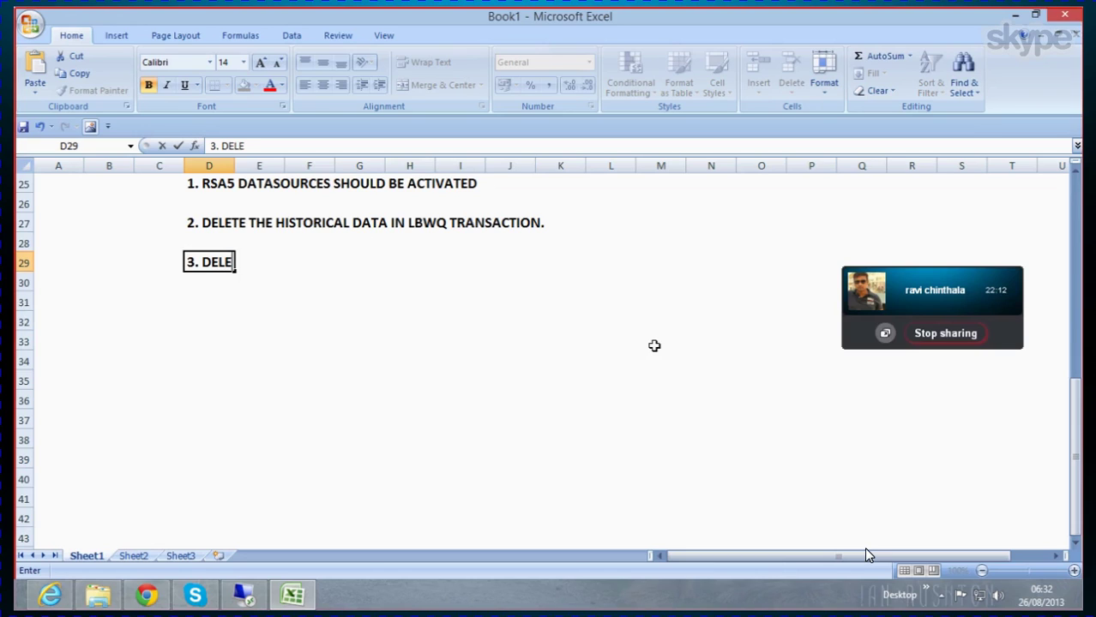
pyautogui.write('TE THE SE')
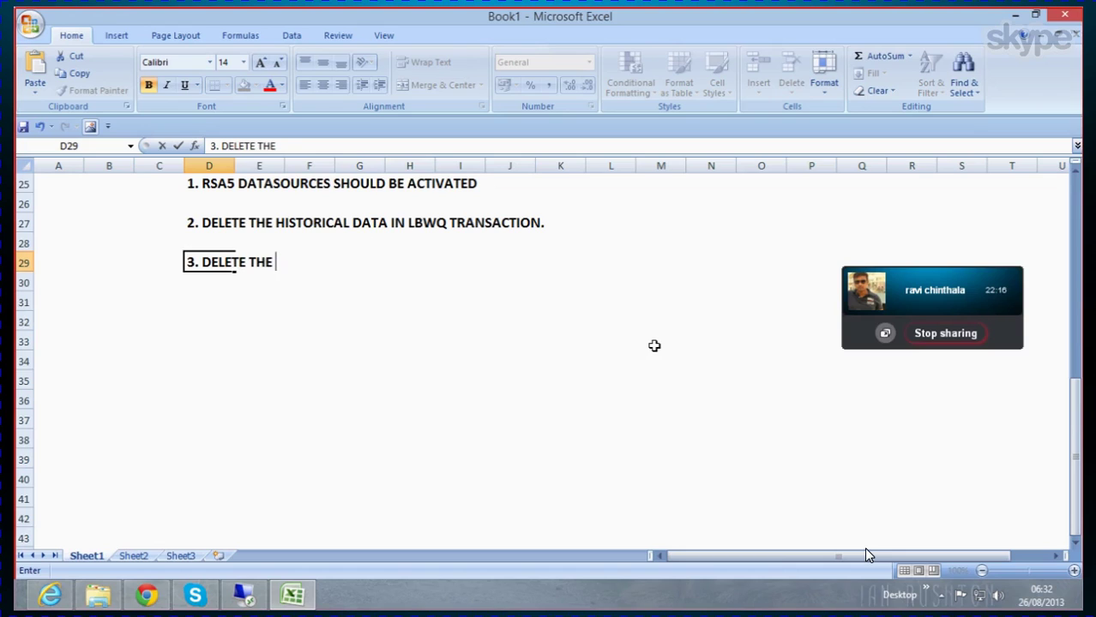
pyautogui.write('TUP T')
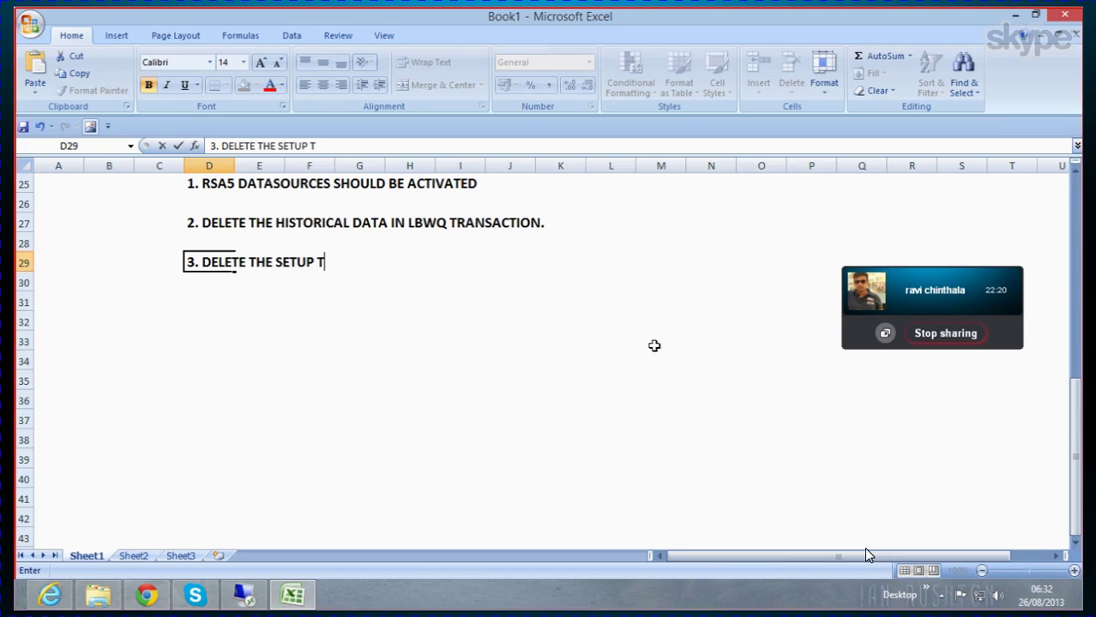
pyautogui.write('ABLE N')
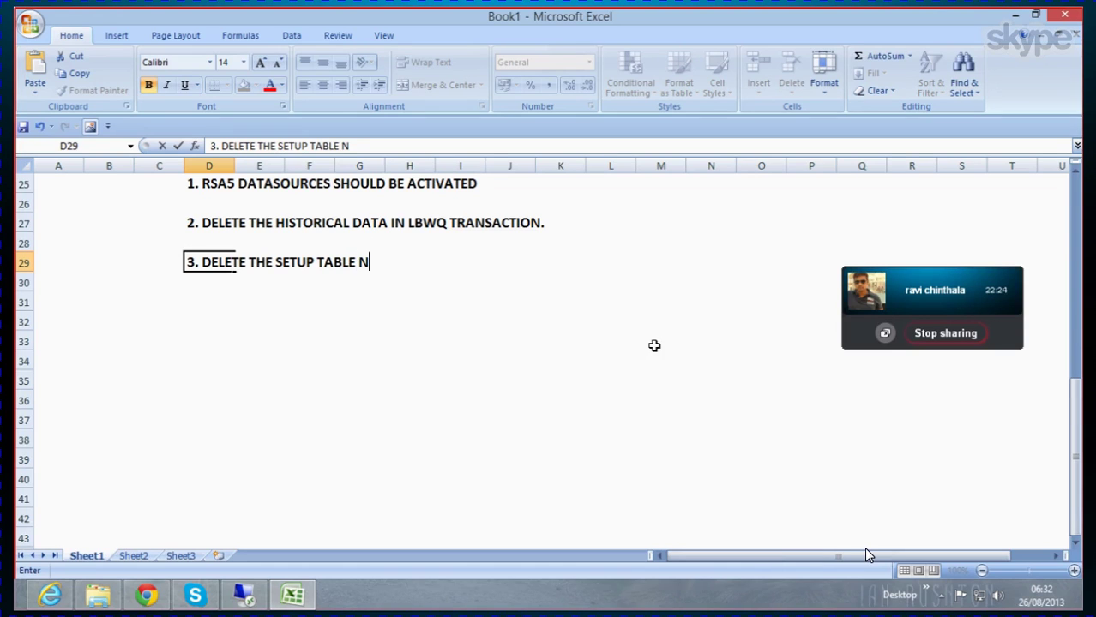
pyautogui.write('Y')
pyautogui.press('BackSpace')
pyautogui.press('BackSpace')
pyautogui.write('BY GOI')
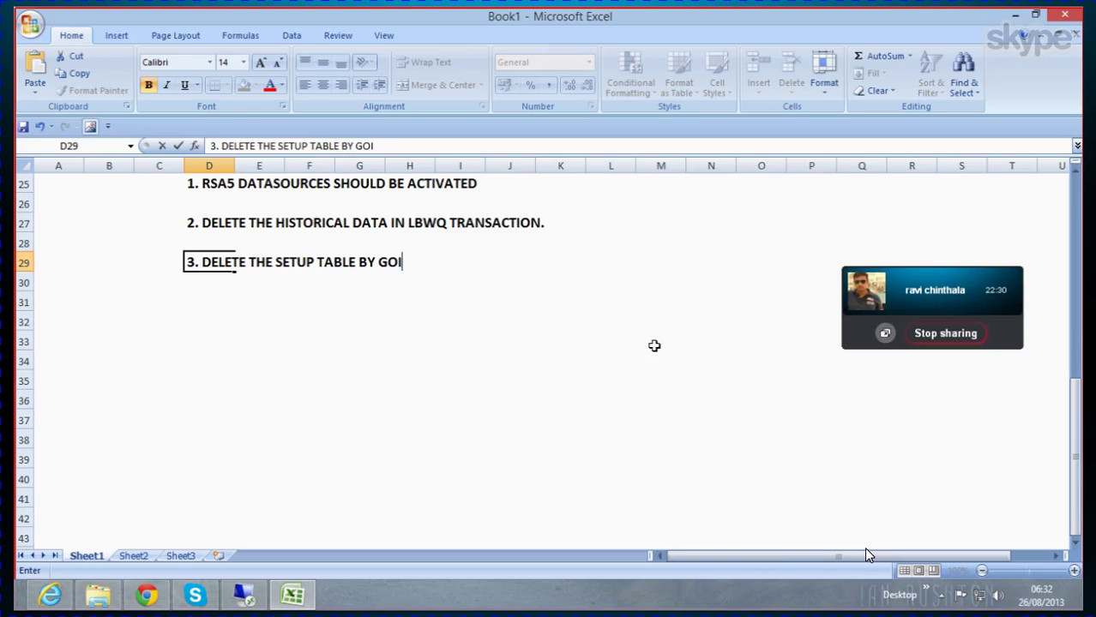
pyautogui.write('NG TO LBWG')
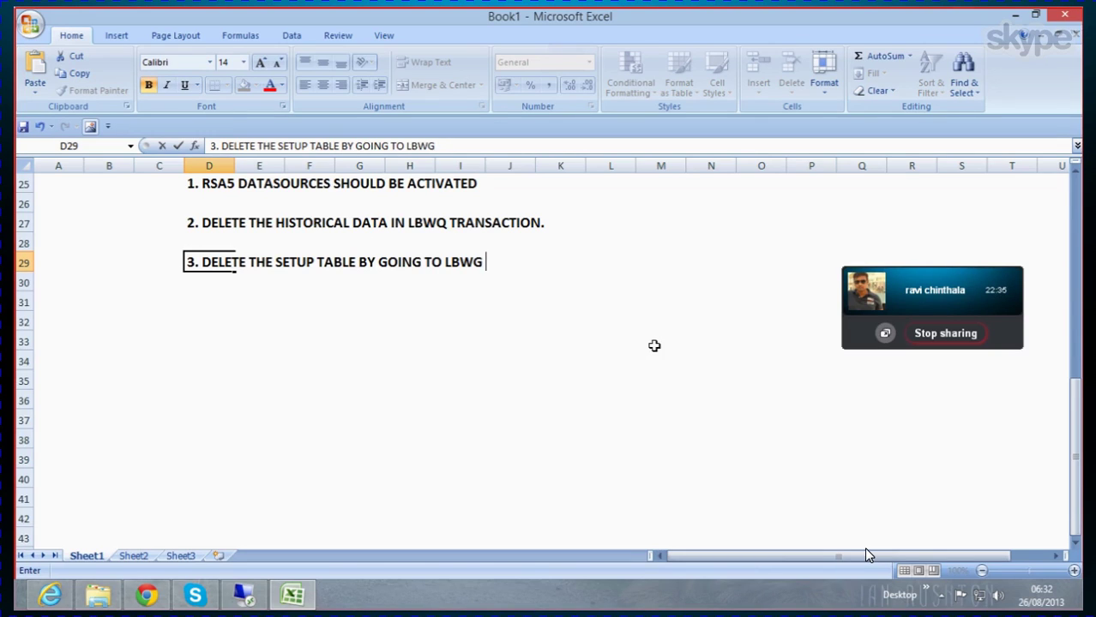
pyautogui.write(' TRANSAC')
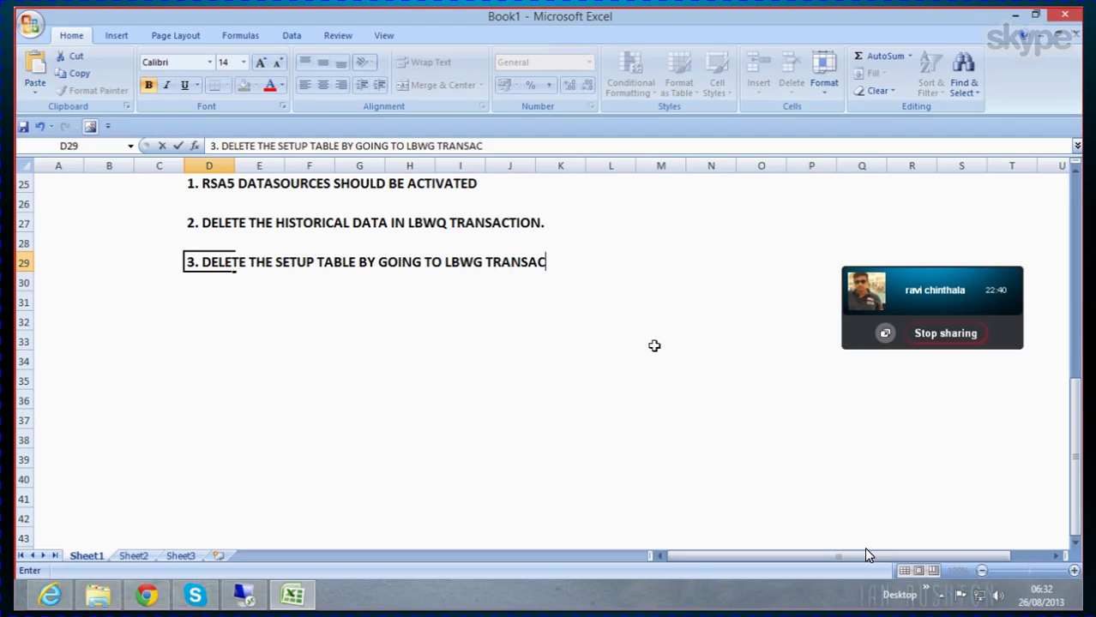
pyautogui.write('TION')
pyautogui.press('Return')
pyautogui.press('Return')
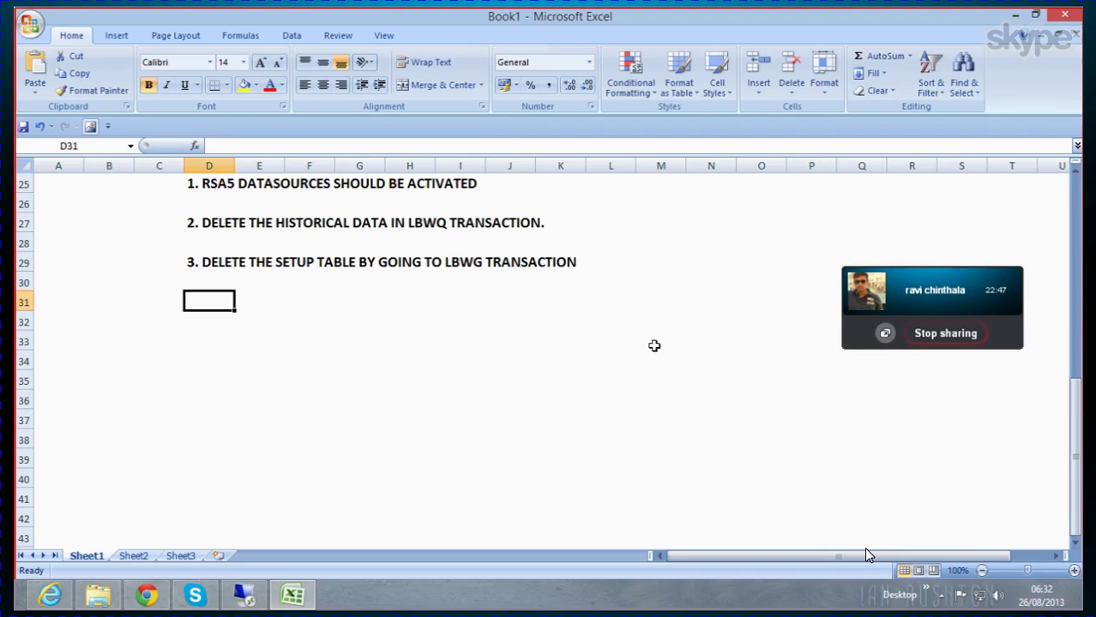
# Step: Begin the step 4 note in D31 with "4. INTIALIZE THE SETUP TABLES BY"
pyautogui.write('4. INTIALIZE THE SETUP TABLES BY')
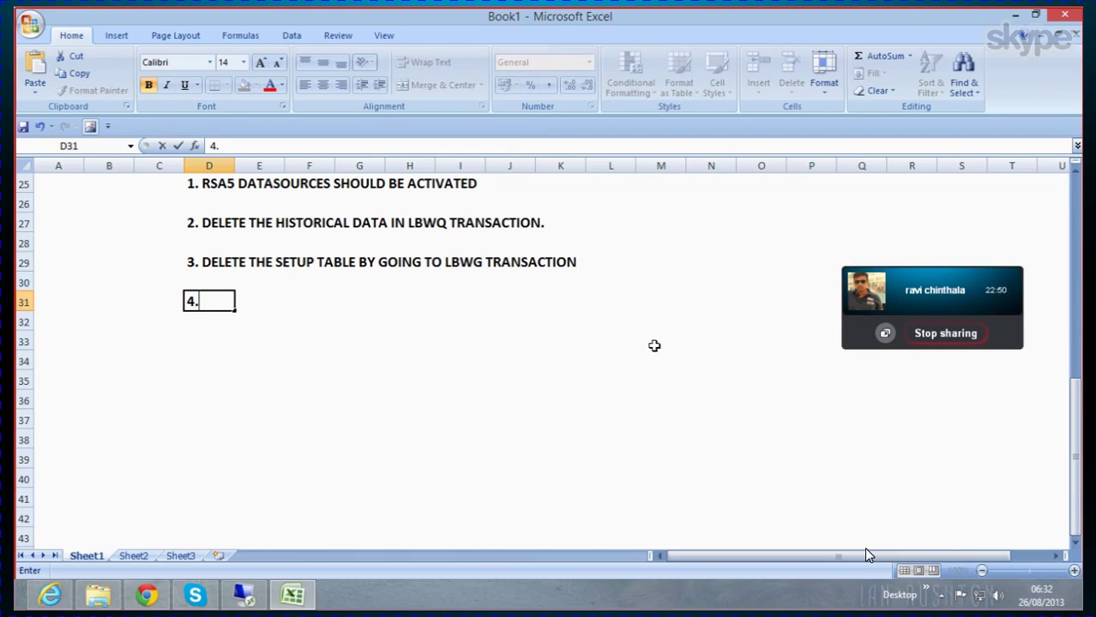
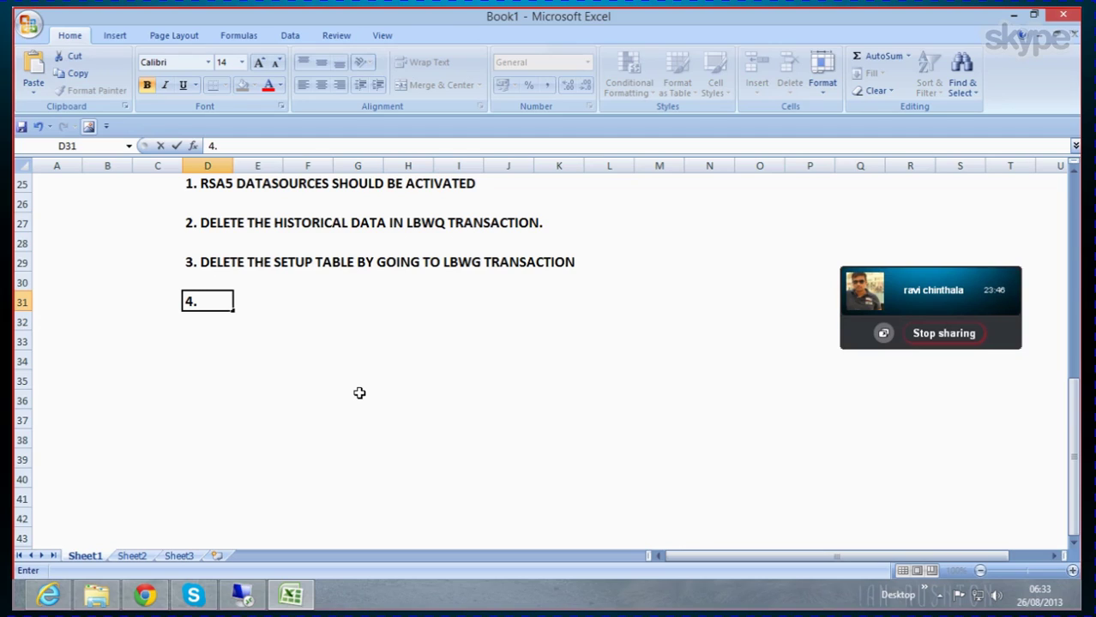
pyautogui.write('INTIALIZE')
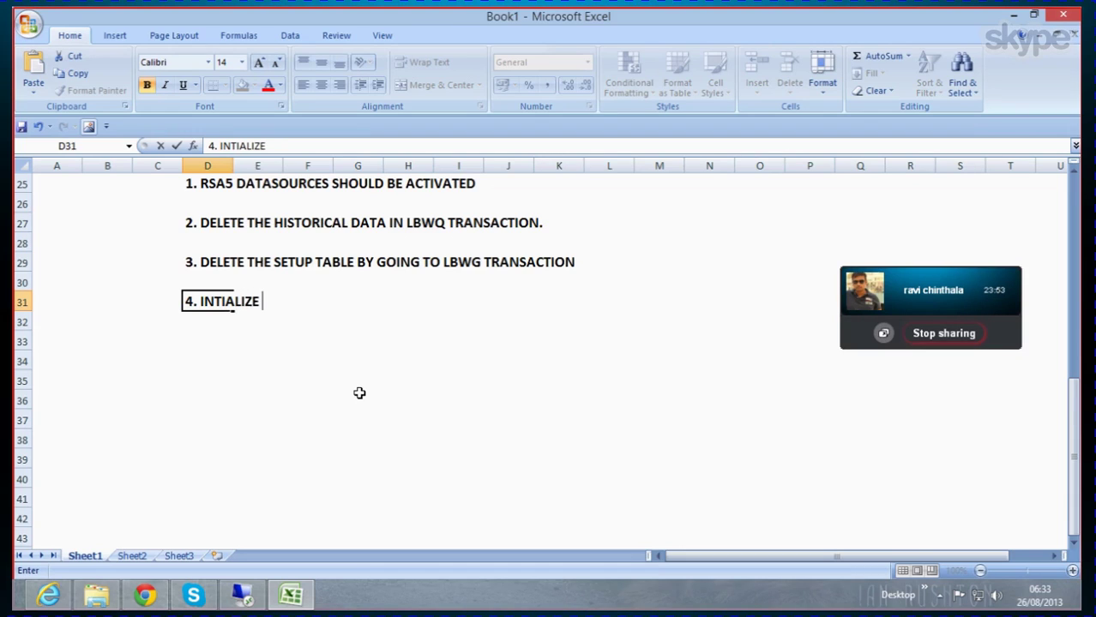
pyautogui.write(' THE SETUP')
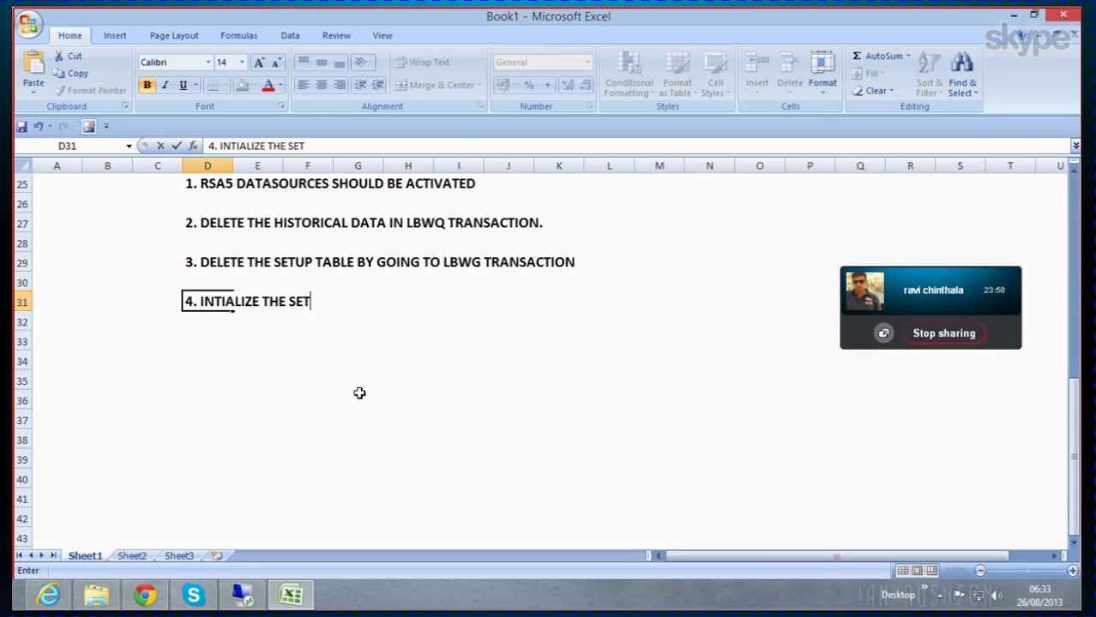
pyautogui.write('TA')
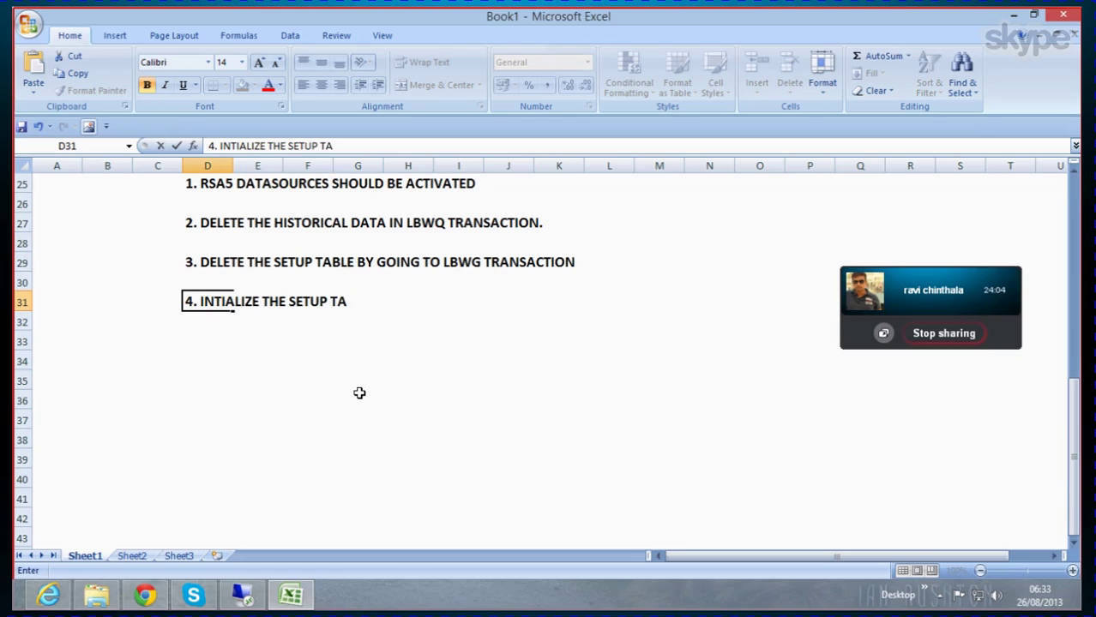
pyautogui.write('BLES')
pyautogui.write('BY')
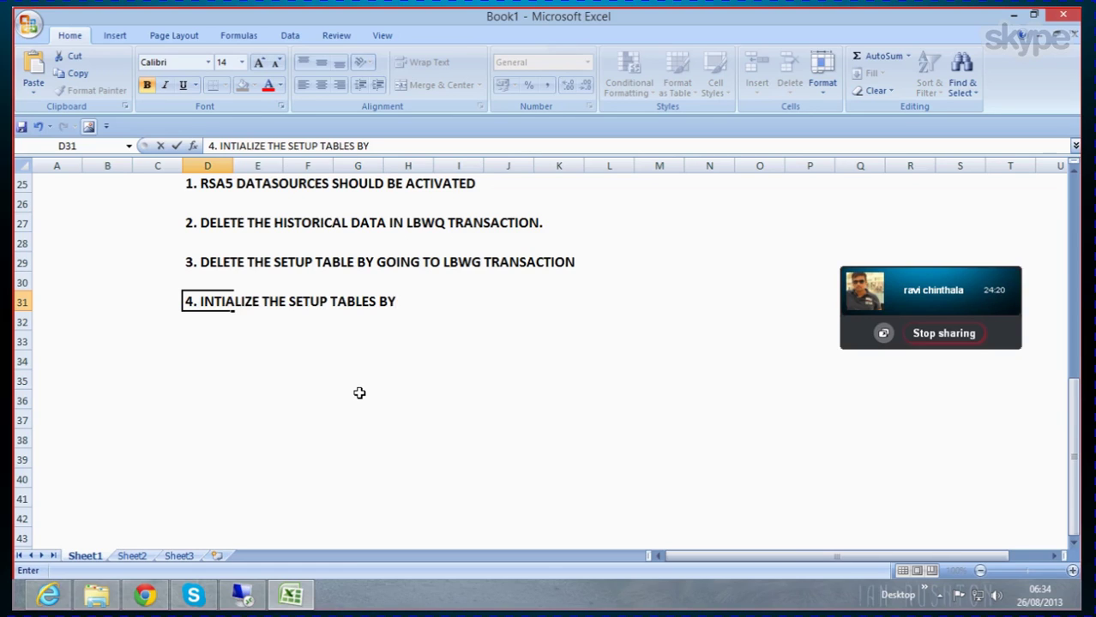
# Step: Delete the words "SETUP TABLES BY" from the end of the step 4 note in D31
pyautogui.press('BackSpace')
pyautogui.press('BackSpace')
pyautogui.press('BackSpace')
pyautogui.press('BackSpace')
pyautogui.press('BackSpace')
pyautogui.press('BackSpace')
pyautogui.press('BackSpace')
pyautogui.press('BackSpace')
pyautogui.press('BackSpace')
pyautogui.press('BackSpace')
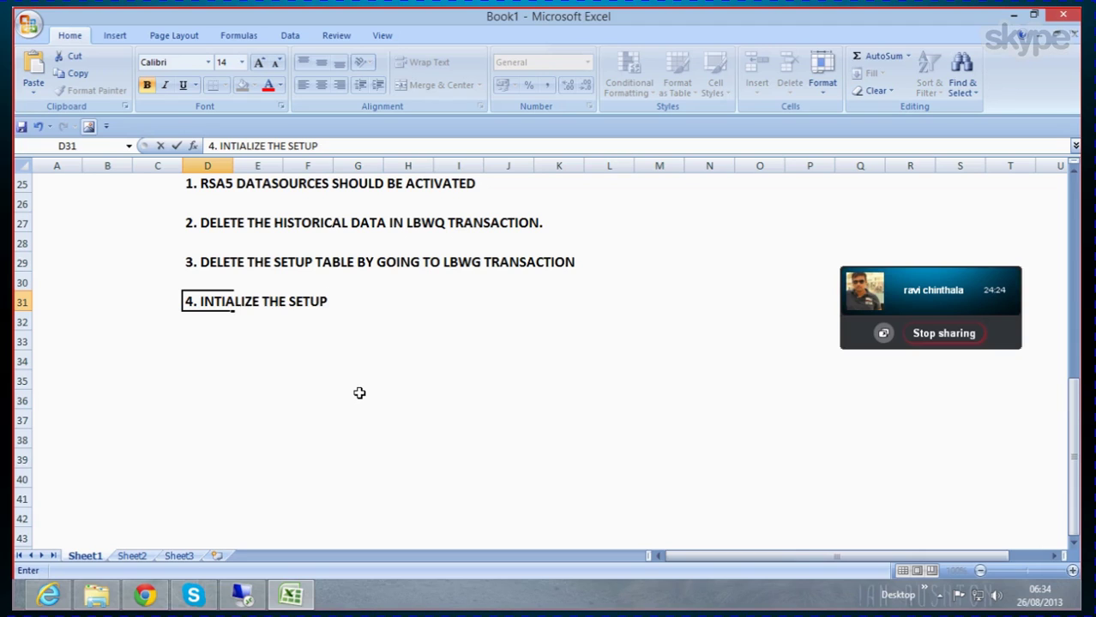
pyautogui.press('BackSpace')
pyautogui.press('BackSpace')
pyautogui.press('BackSpace')
pyautogui.press('BackSpace')
pyautogui.press('BackSpace')
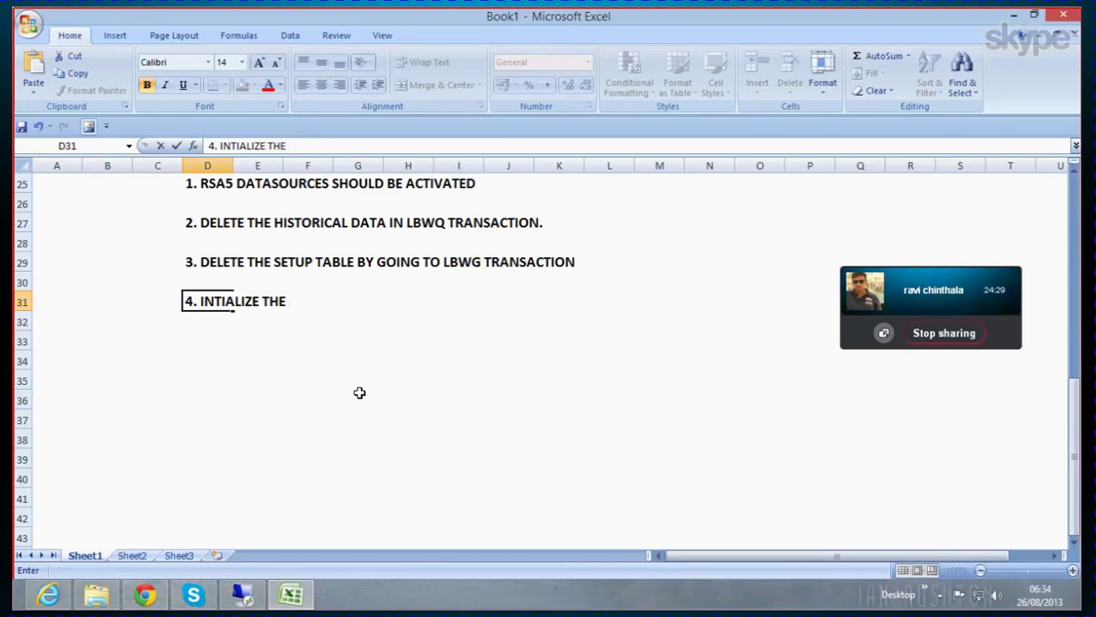
# Step: Complete the D31 note so it reads "4. INTIALIZE THE 2LIS_03_BX DATASOURCE BY GOING TO MCNB TRANSACTION"
pyautogui.write('2LIS_03')
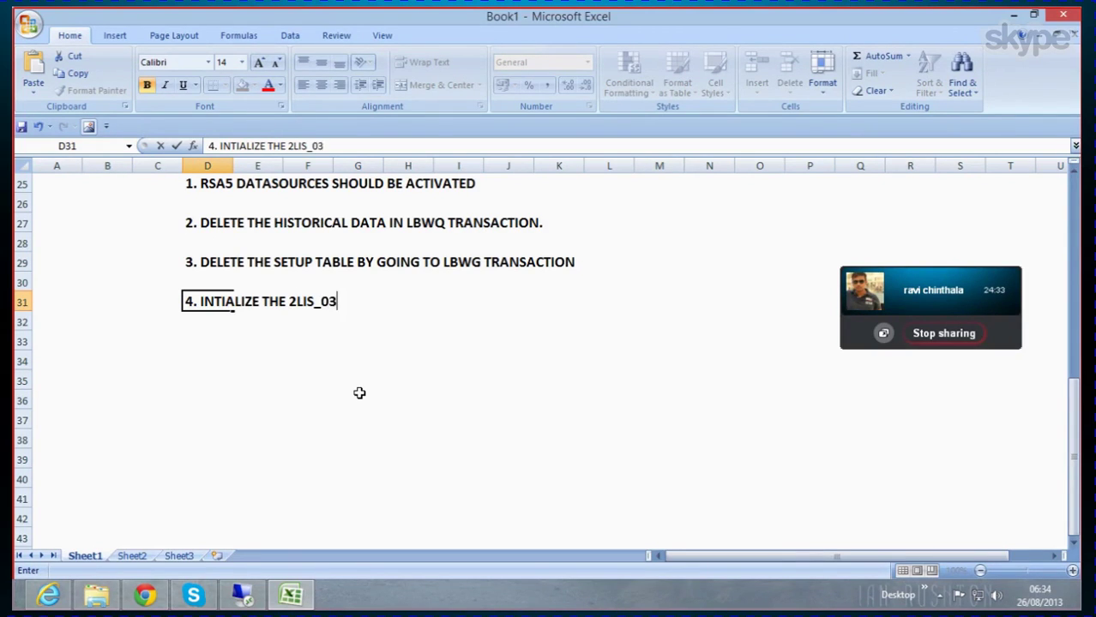
pyautogui.write('_BX DA')
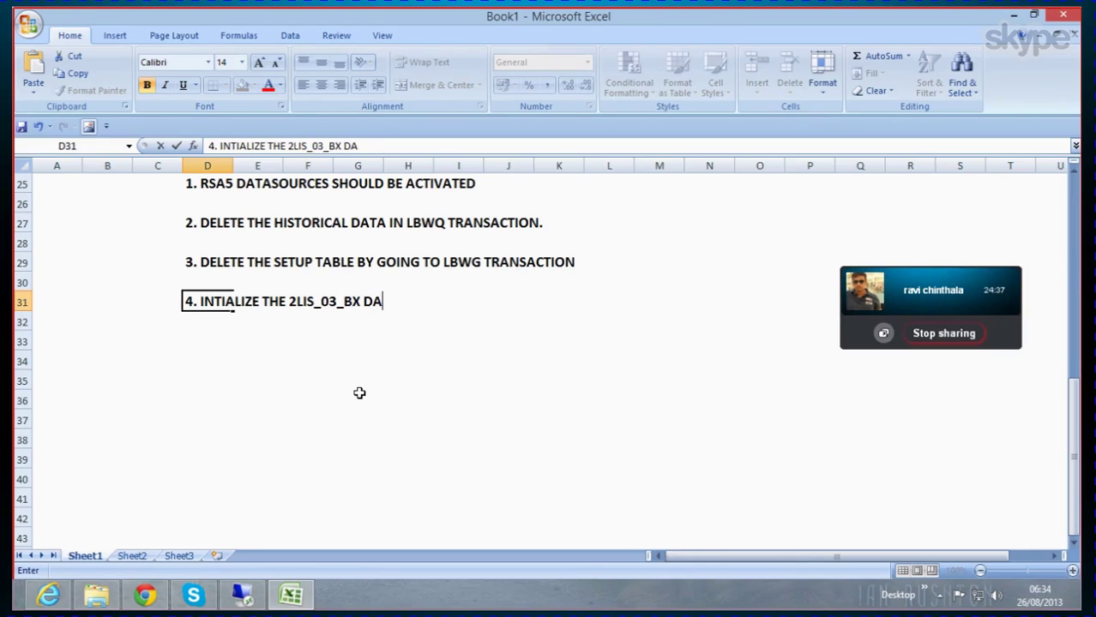
pyautogui.write('TASOURC')
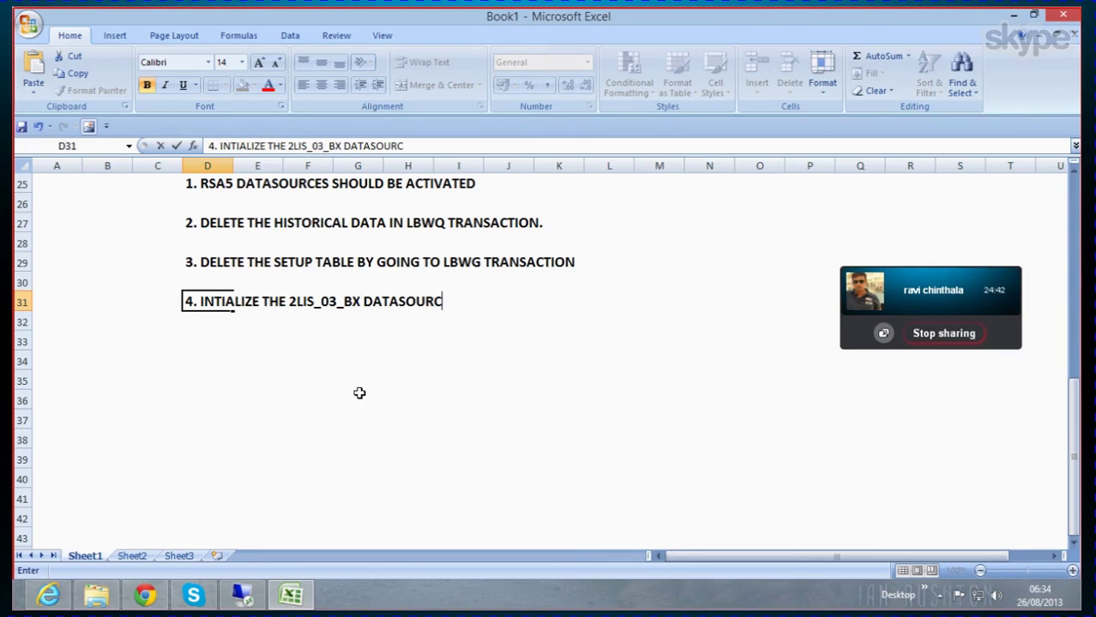
pyautogui.write('E BY GOING')
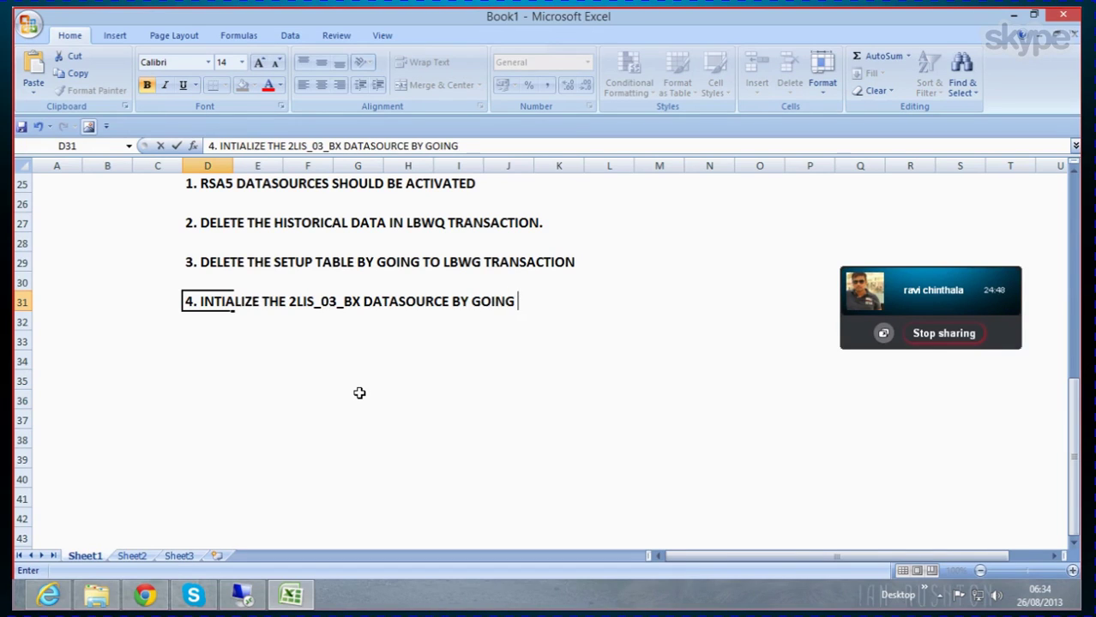
pyautogui.write(' TO MCN')
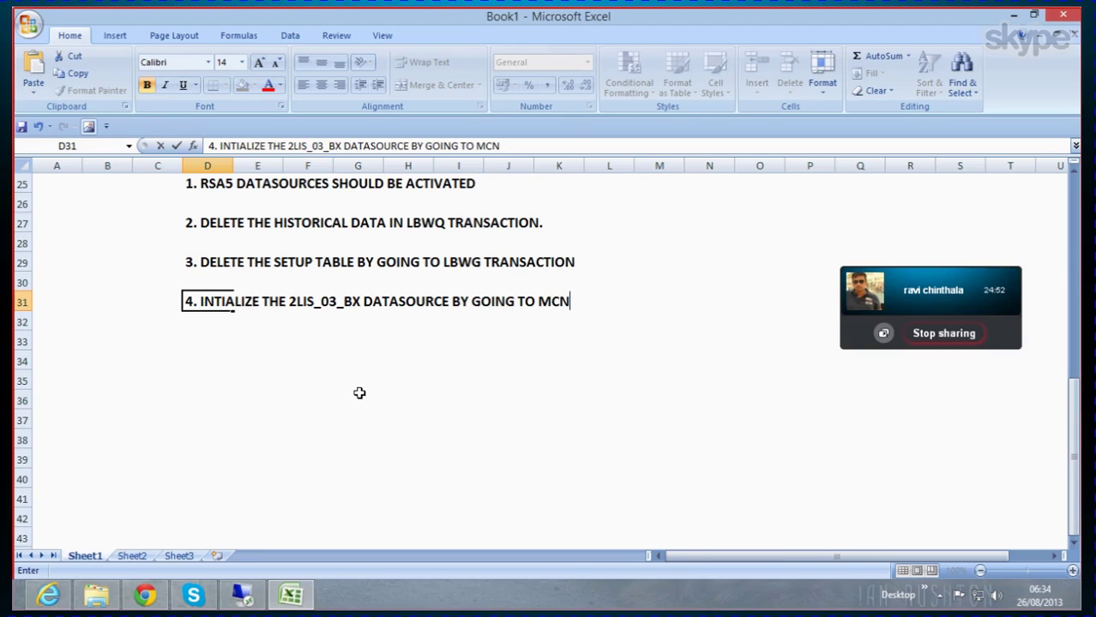
pyautogui.write('B TR')
pyautogui.write('ANSA')
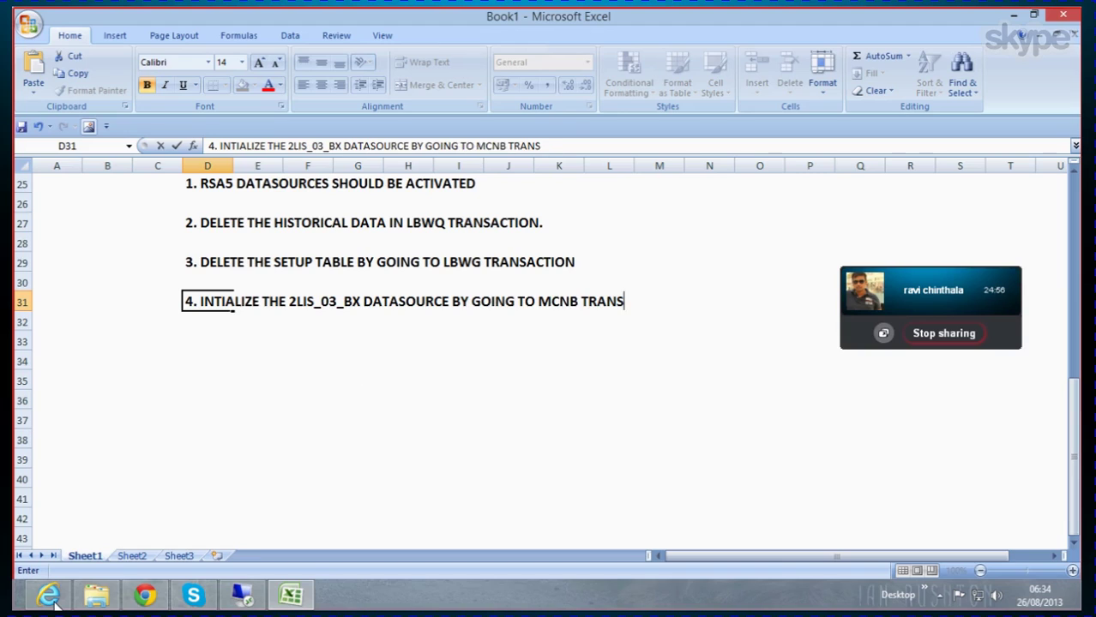
pyautogui.write('CTION')
pyautogui.click(49, 597)
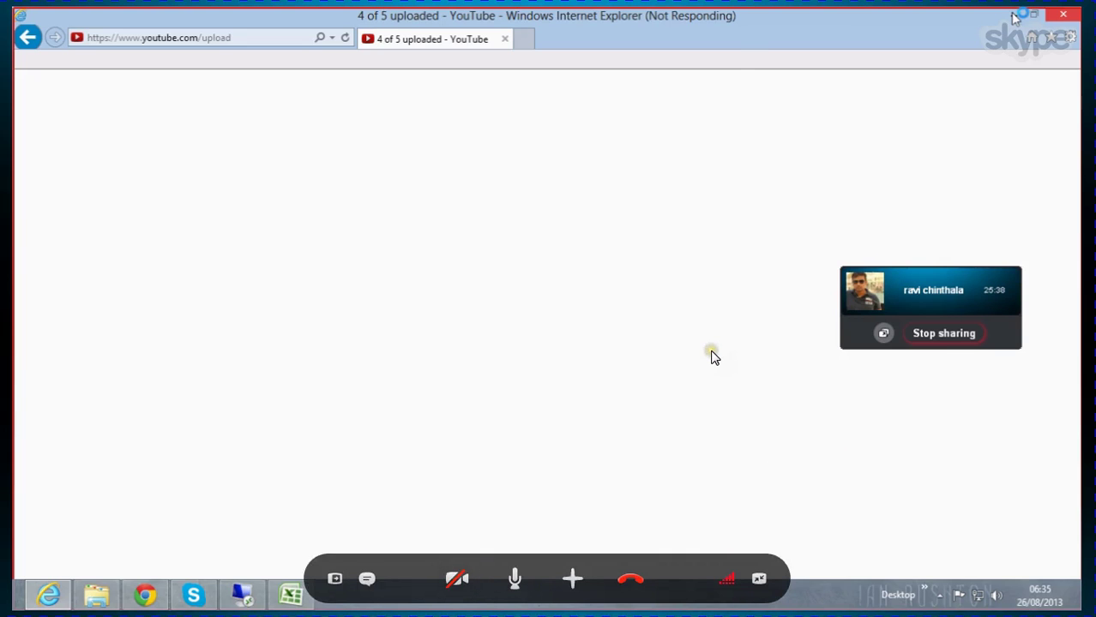
# Step: Hang up the dropped Skype call and call the same contact again in full screen
pyautogui.press('Escape')
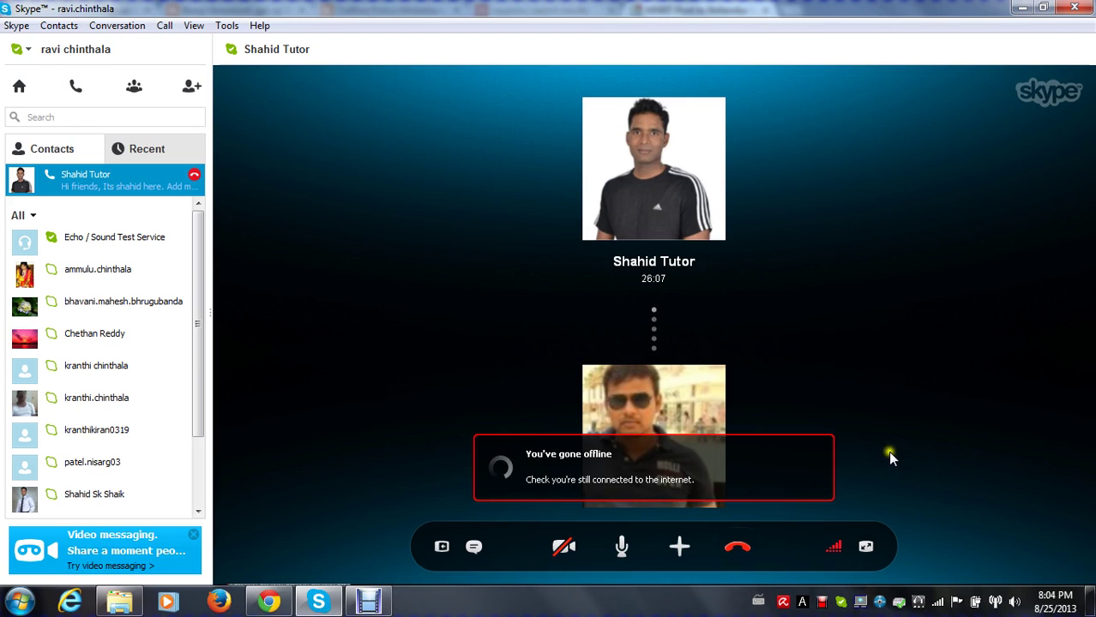
pyautogui.click(737, 547)
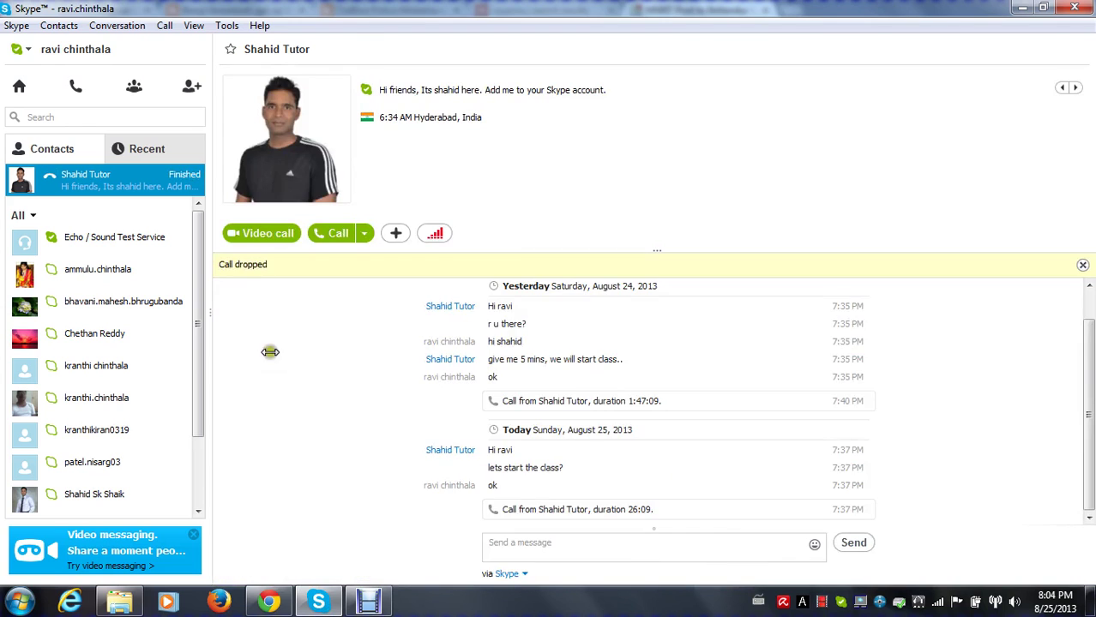
pyautogui.click(78, 213)
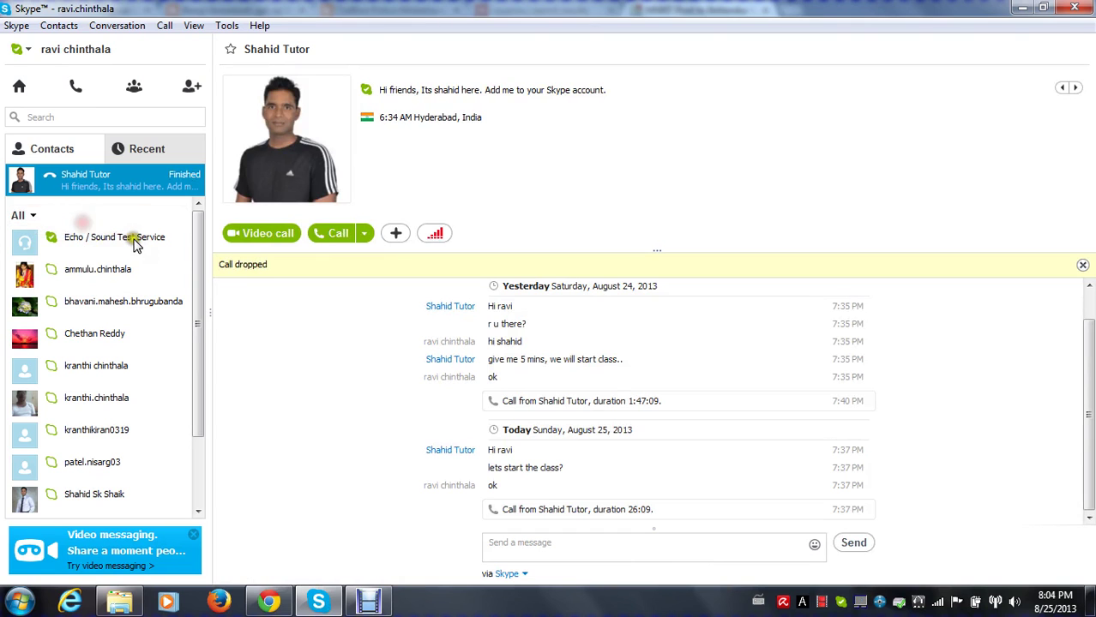
pyautogui.click(134, 237)
pyautogui.click(112, 194)
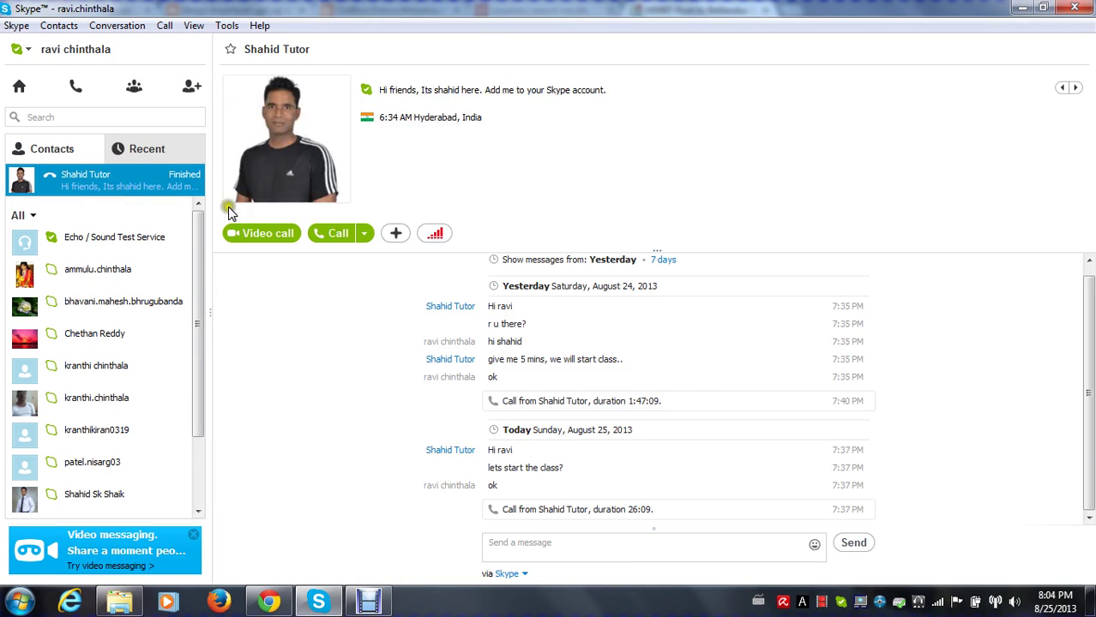
pyautogui.click(339, 234)
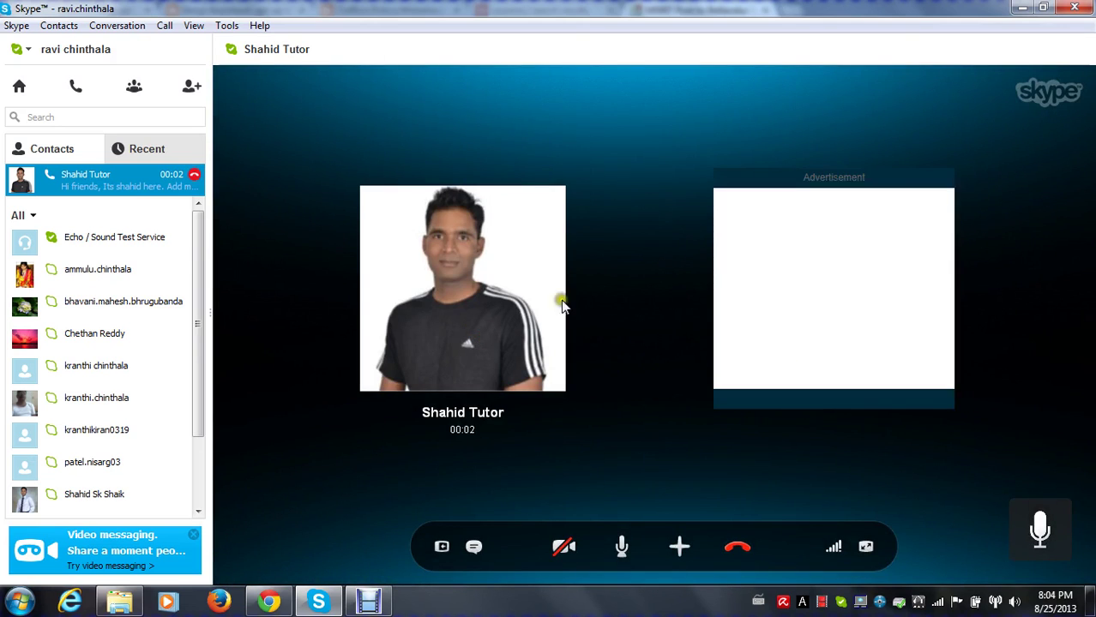
pyautogui.click(866, 548)
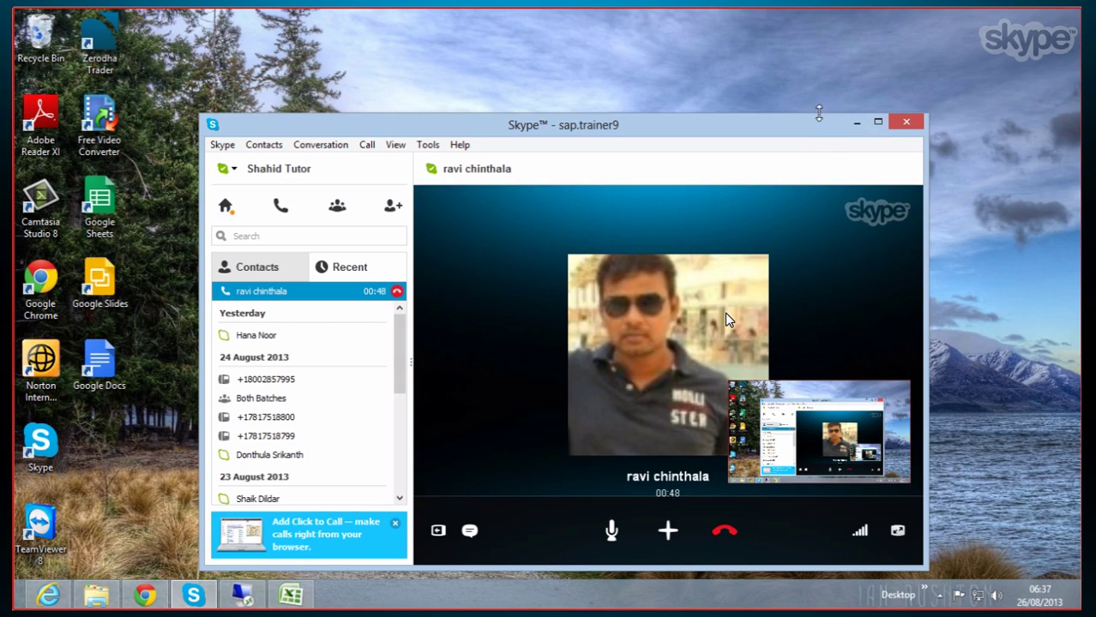
# Step: Minimise the Skype window and switch to the remote desktop session running SAP
pyautogui.click(877, 123)
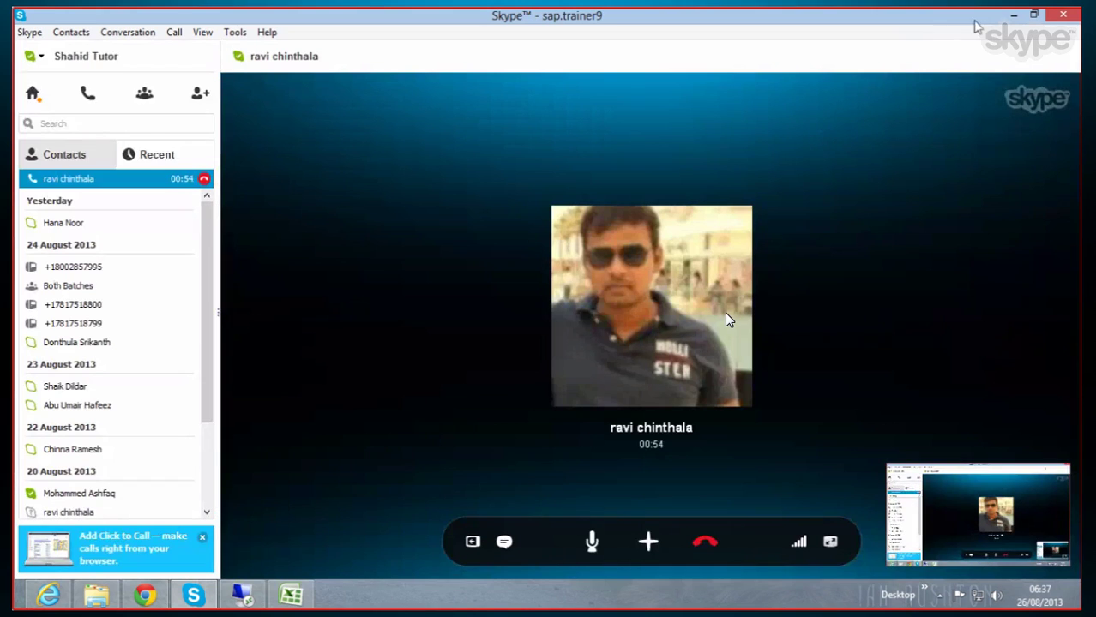
pyautogui.click(1008, 17)
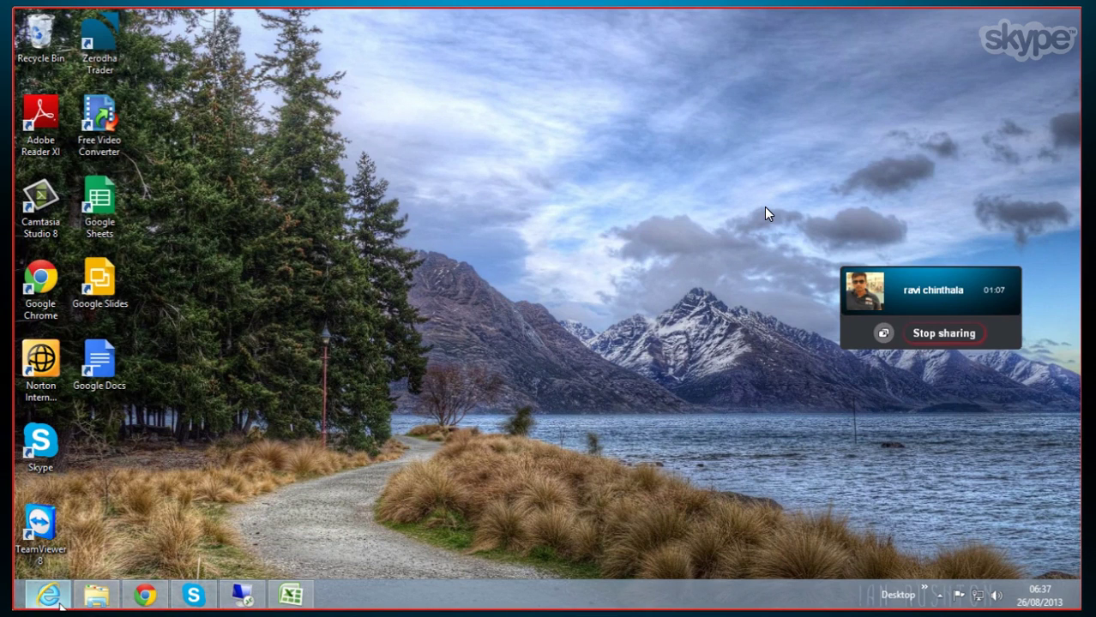
pyautogui.click(243, 596)
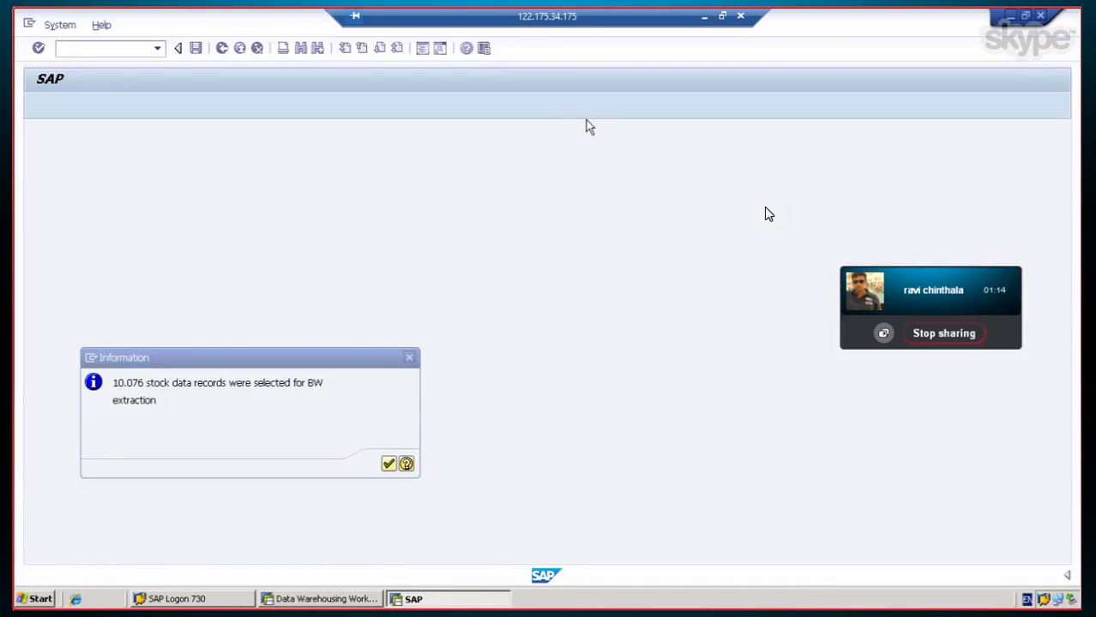
# Step: Acknowledge both stock record messages of the initialization run and return to SAP Easy Access
pyautogui.click(387, 464)
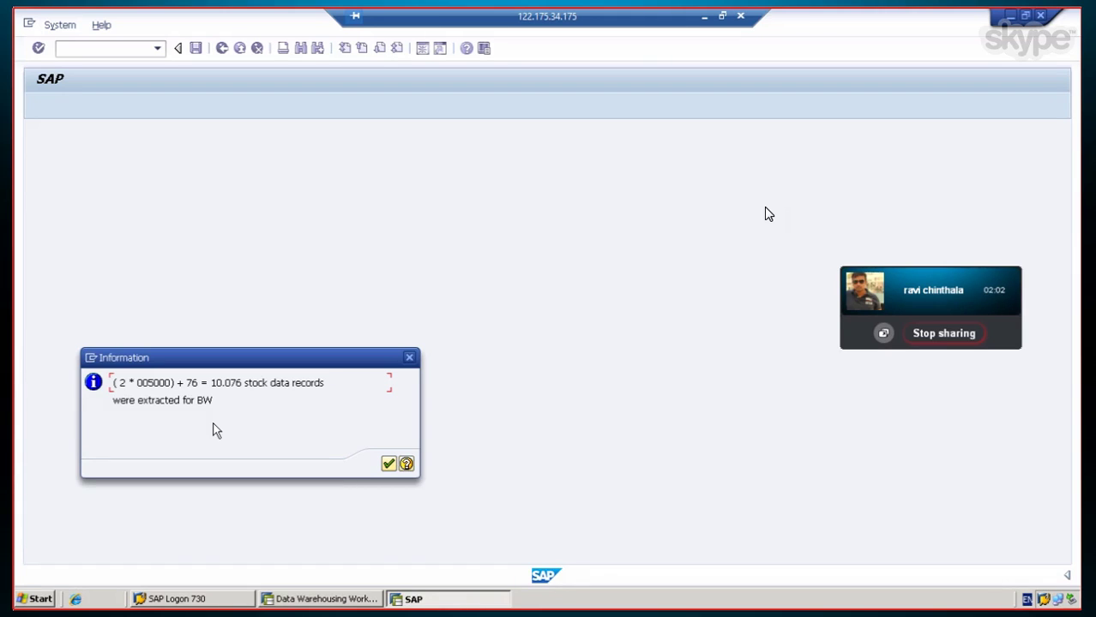
pyautogui.click(387, 463)
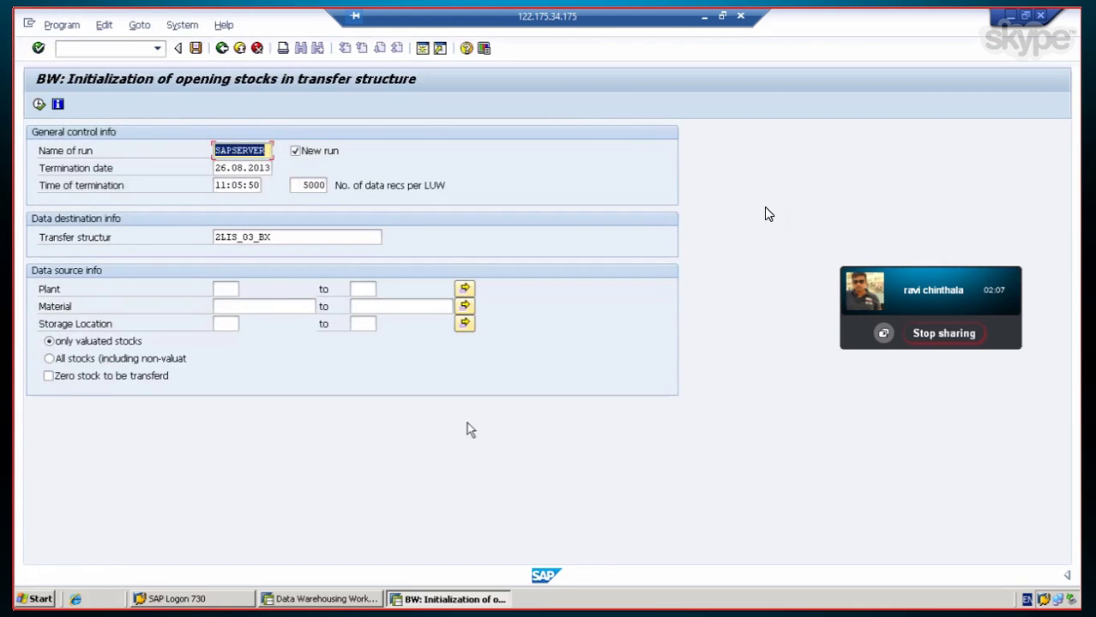
pyautogui.click(223, 49)
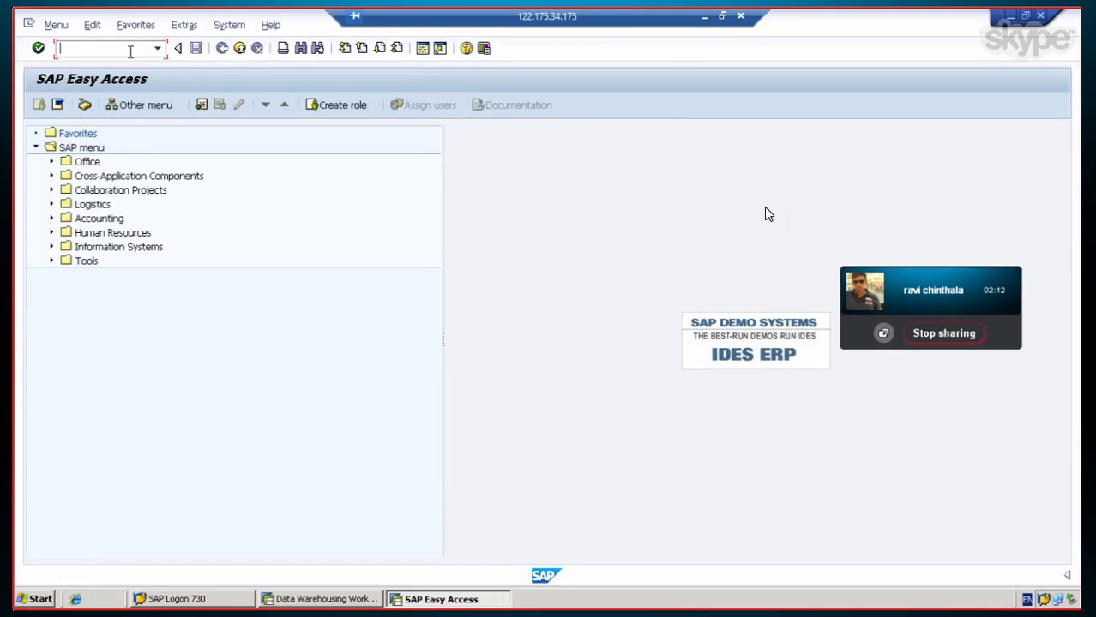
# Step: Run transaction SBIW and expand General Settings to go through its three entries
pyautogui.write('SBIW')
pyautogui.press('Return')
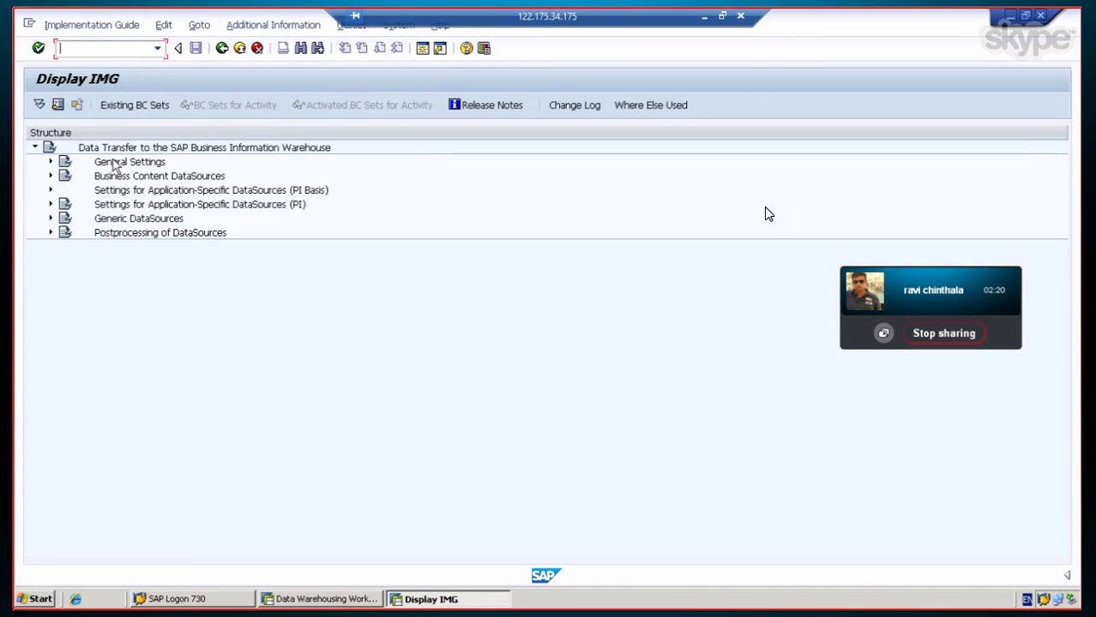
pyautogui.click(51, 163)
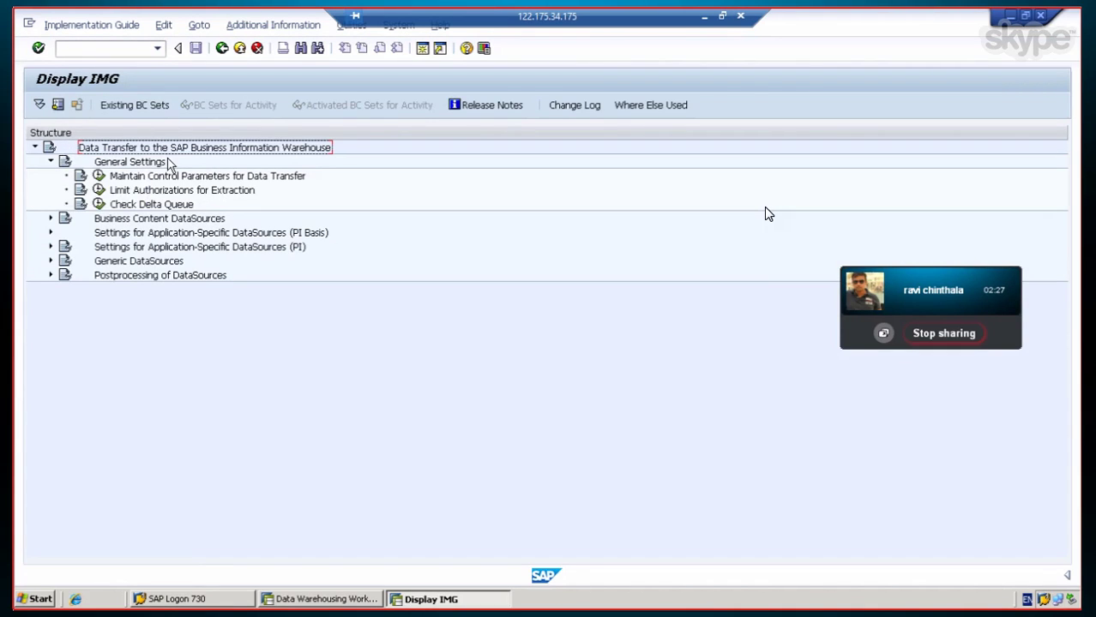
pyautogui.click(167, 192)
pyautogui.click(173, 178)
pyautogui.click(163, 205)
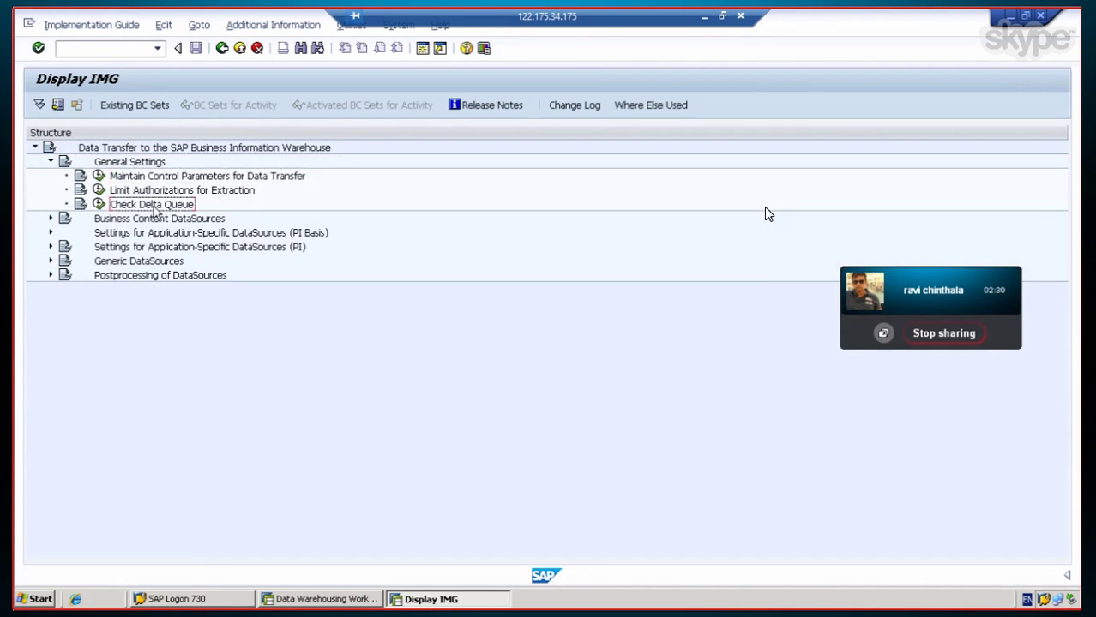
# Step: Expand Business Content DataSources and Settings for Application-Specific DataSources (PI Basis), including its status concept node, and examine their entries
pyautogui.click(50, 219)
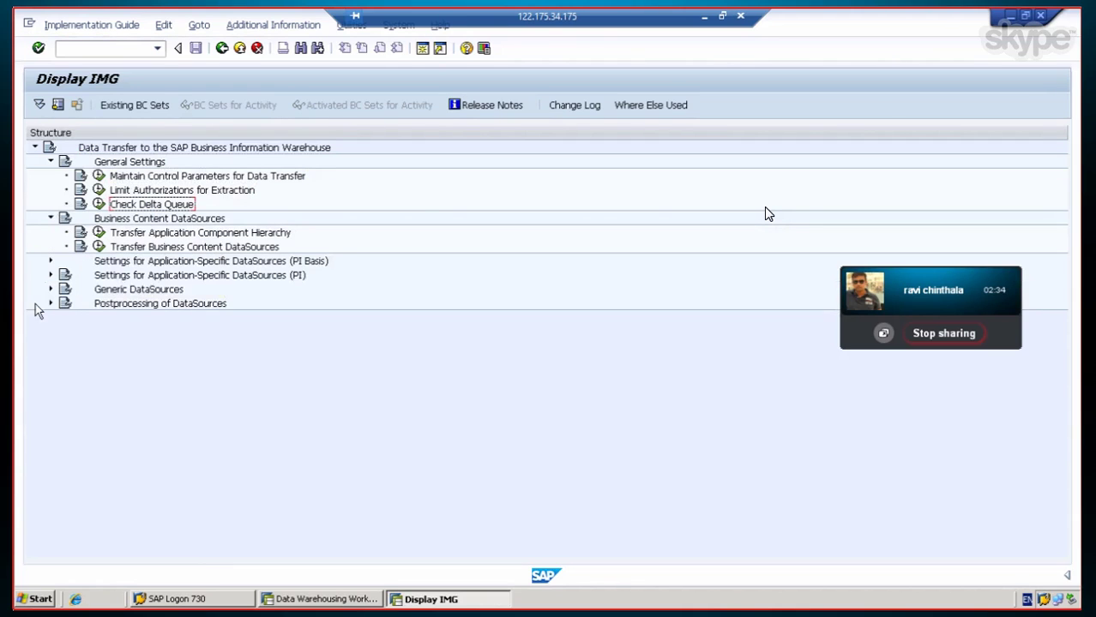
pyautogui.click(51, 261)
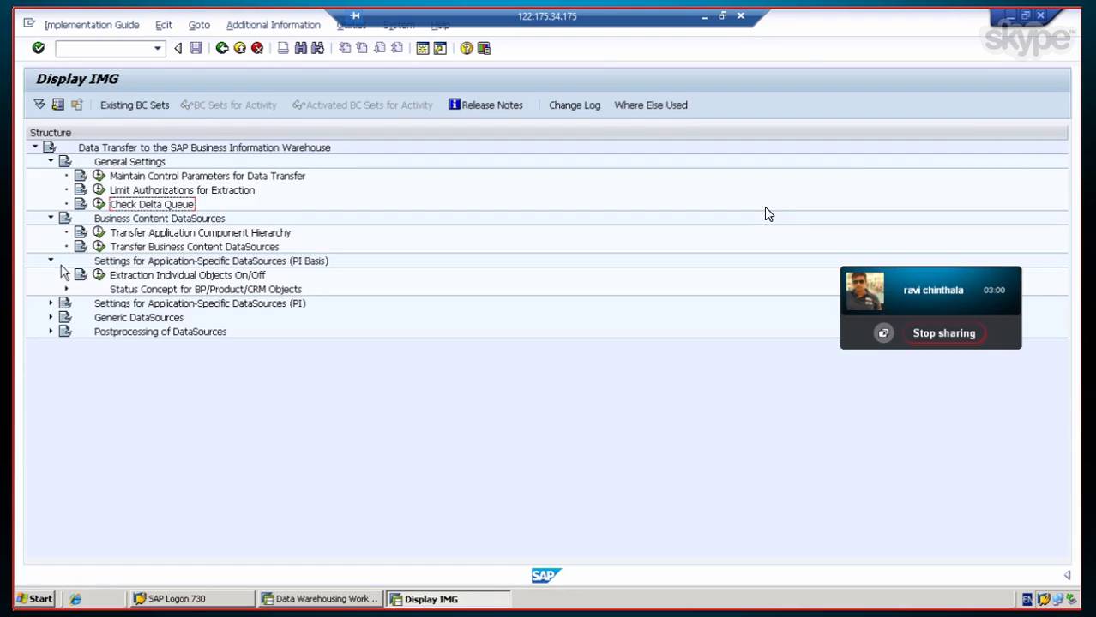
pyautogui.click(162, 234)
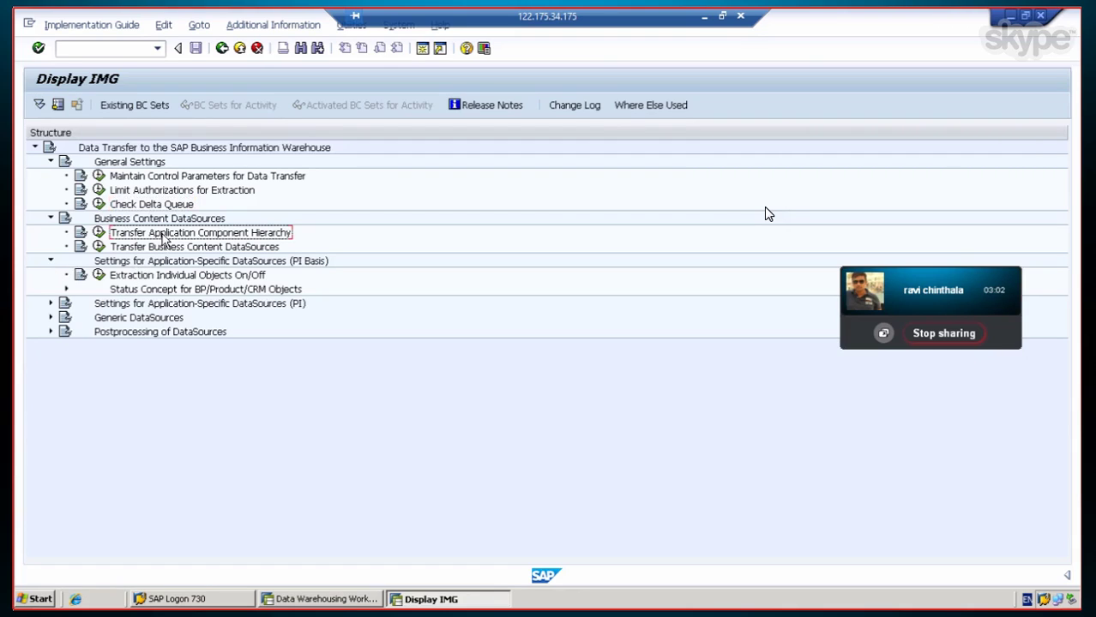
pyautogui.click(163, 247)
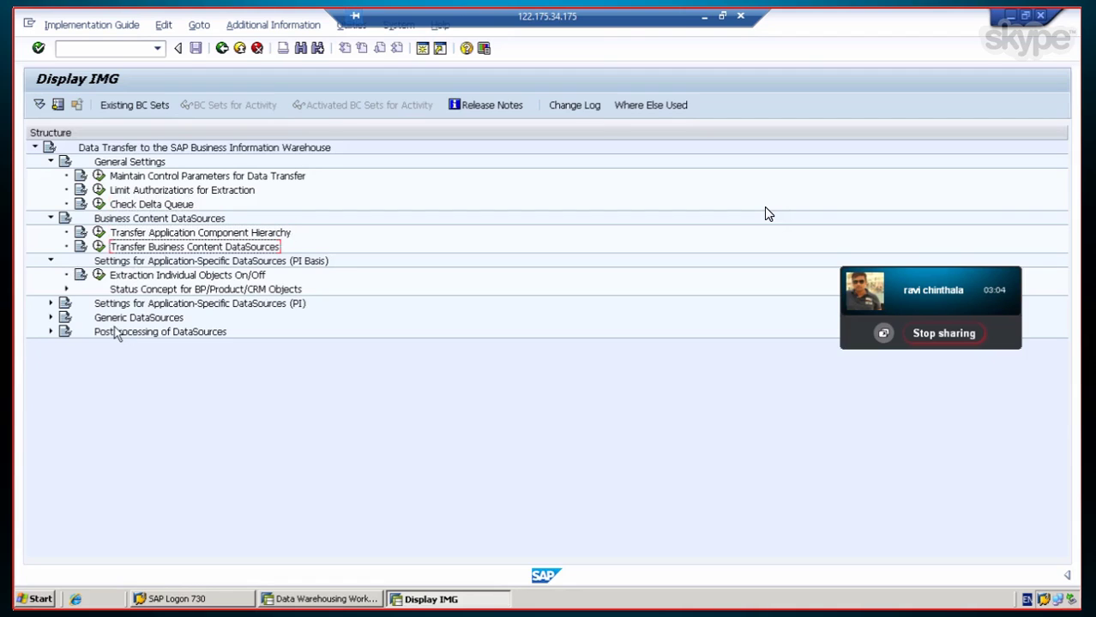
pyautogui.click(127, 180)
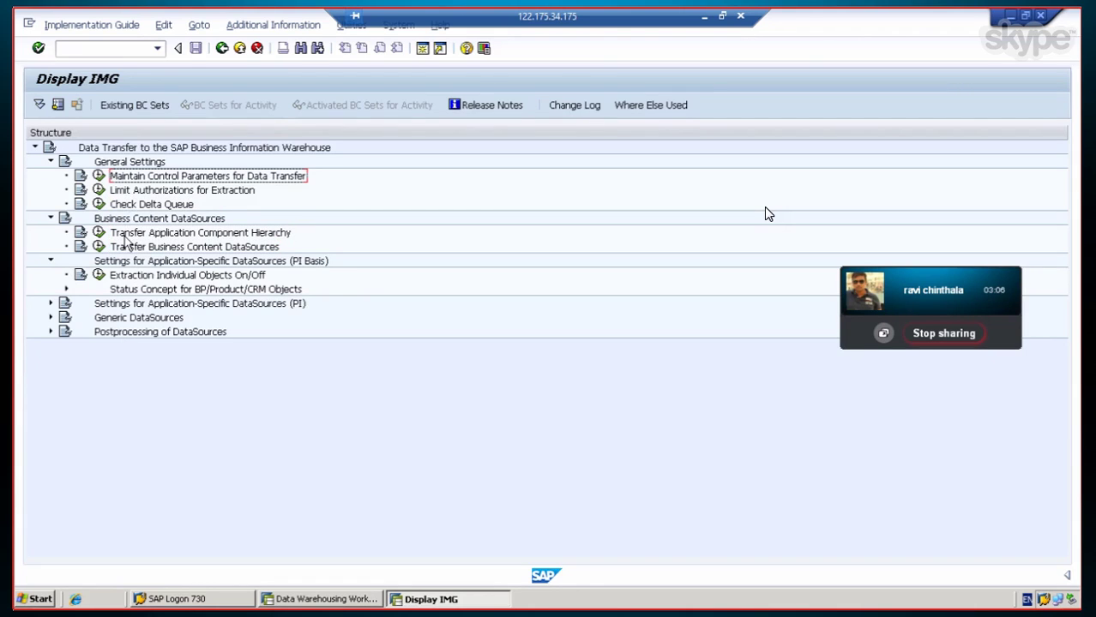
pyautogui.click(133, 206)
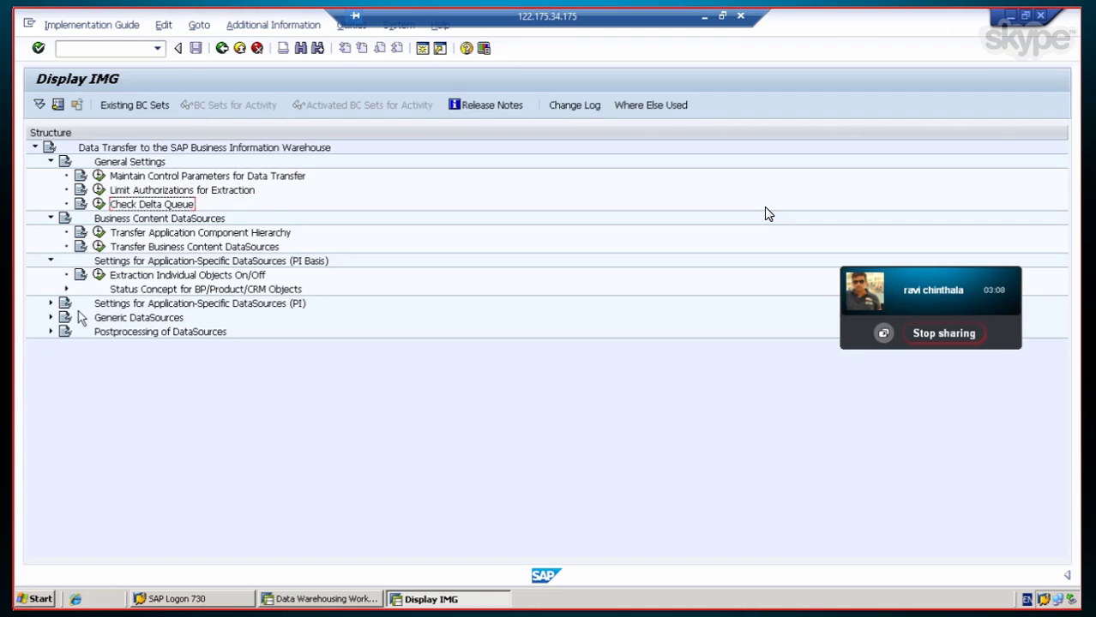
pyautogui.click(166, 279)
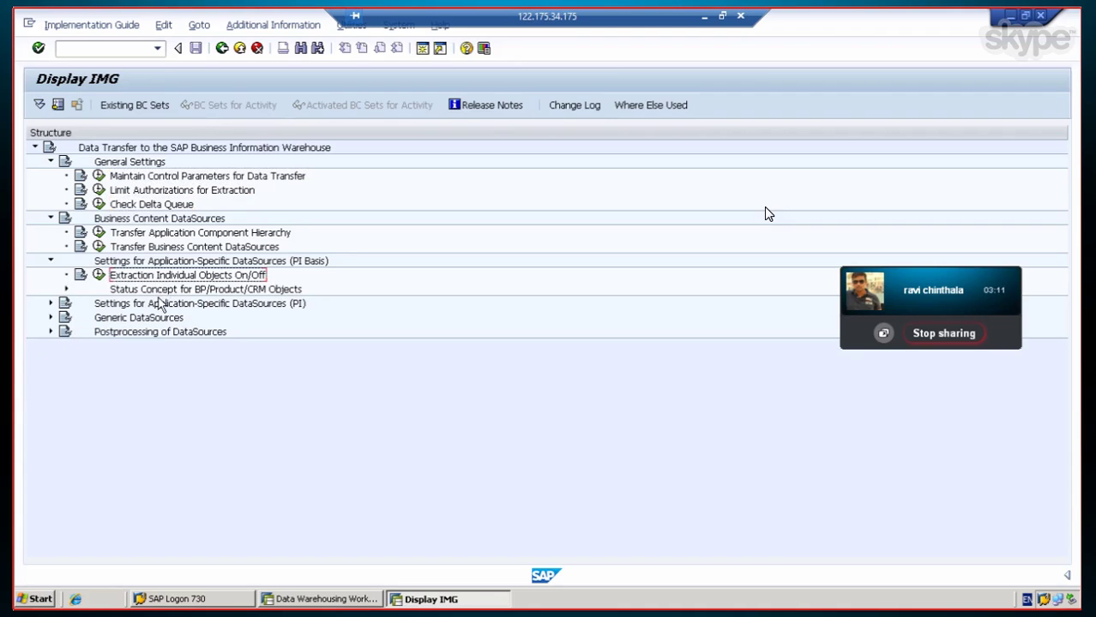
pyautogui.click(67, 290)
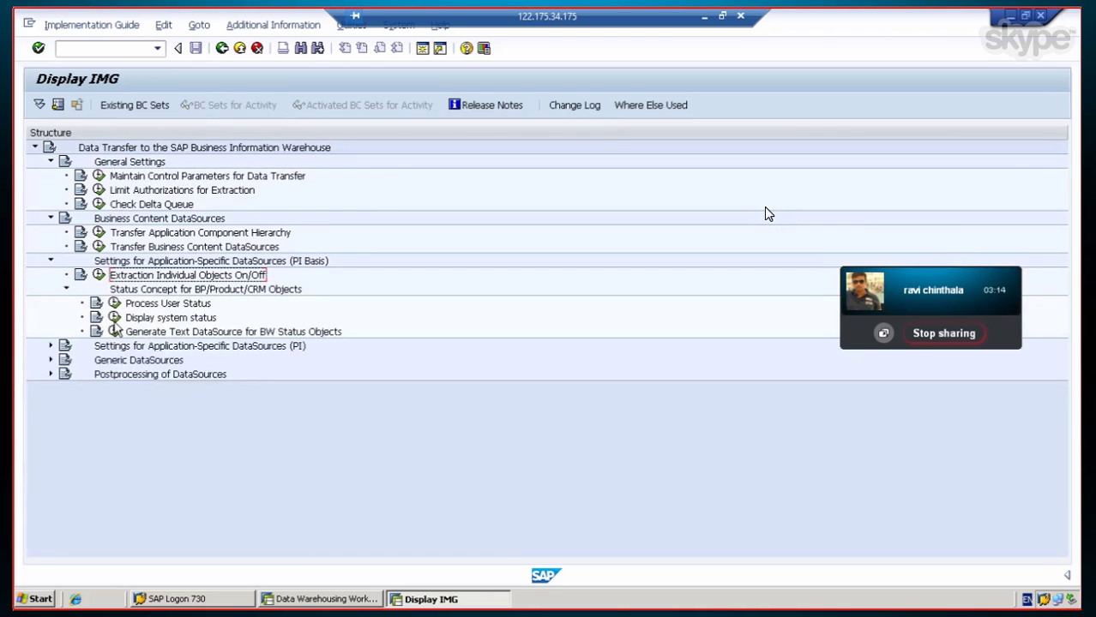
# Step: Expand Settings for Application-Specific DataSources (PI) and its Logistics node
pyautogui.click(51, 346)
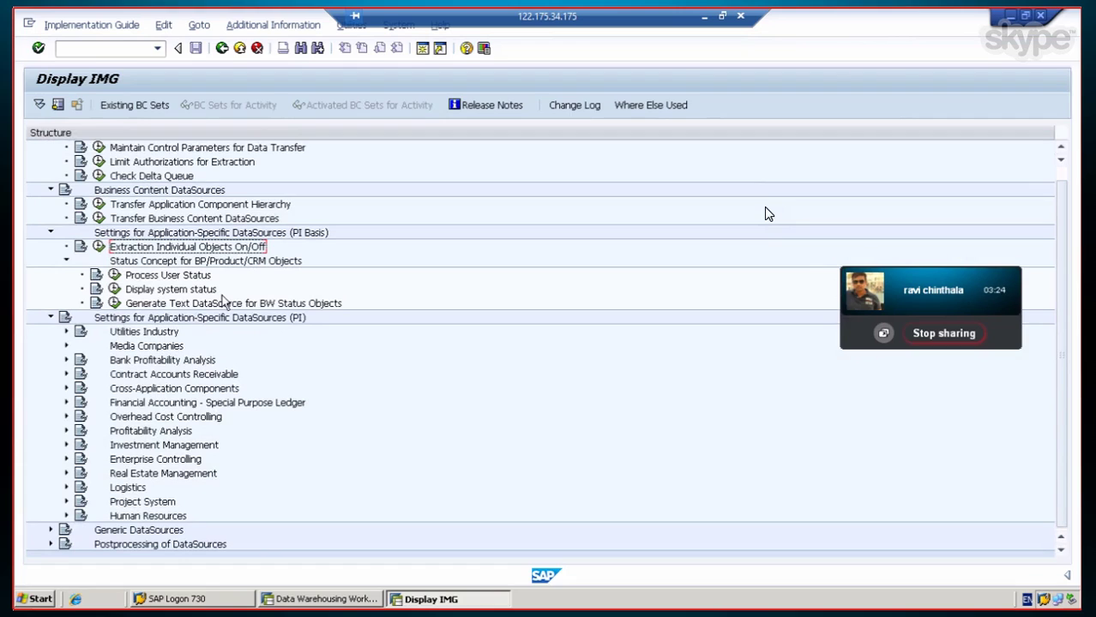
pyautogui.click(127, 488)
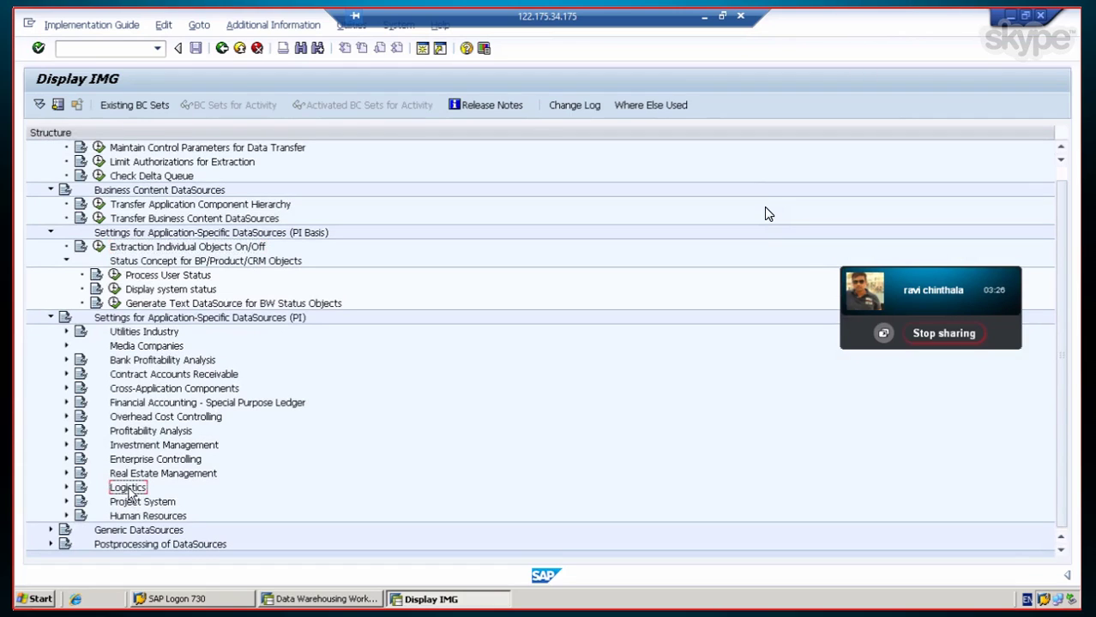
pyautogui.click(67, 488)
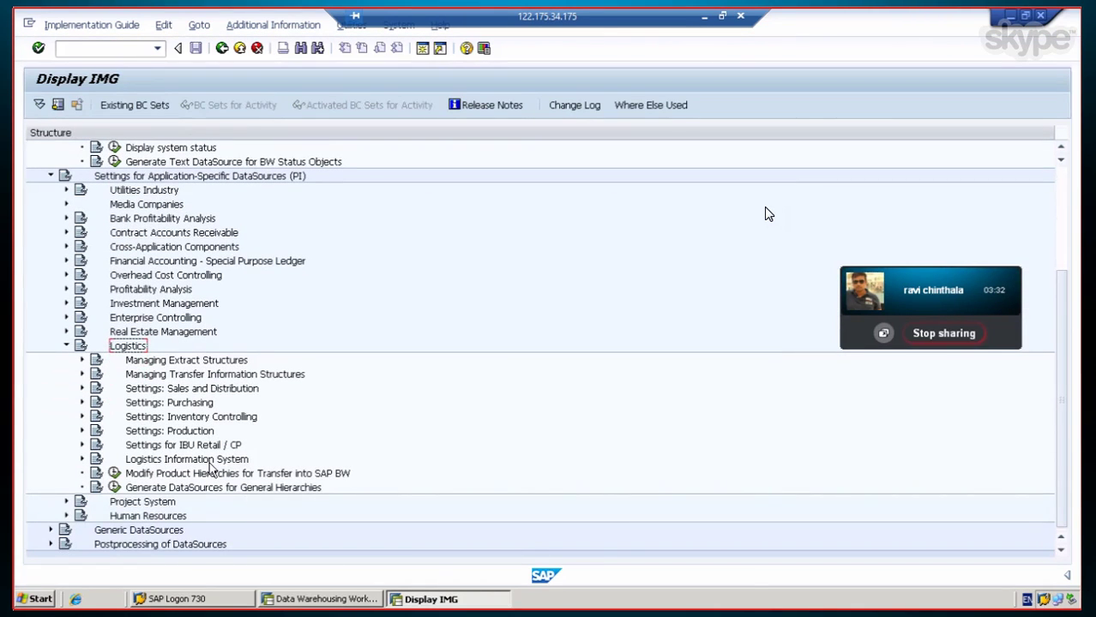
# Step: Expand Settings: Inventory Controlling under Logistics and open its Stock initialization activity
pyautogui.click(176, 419)
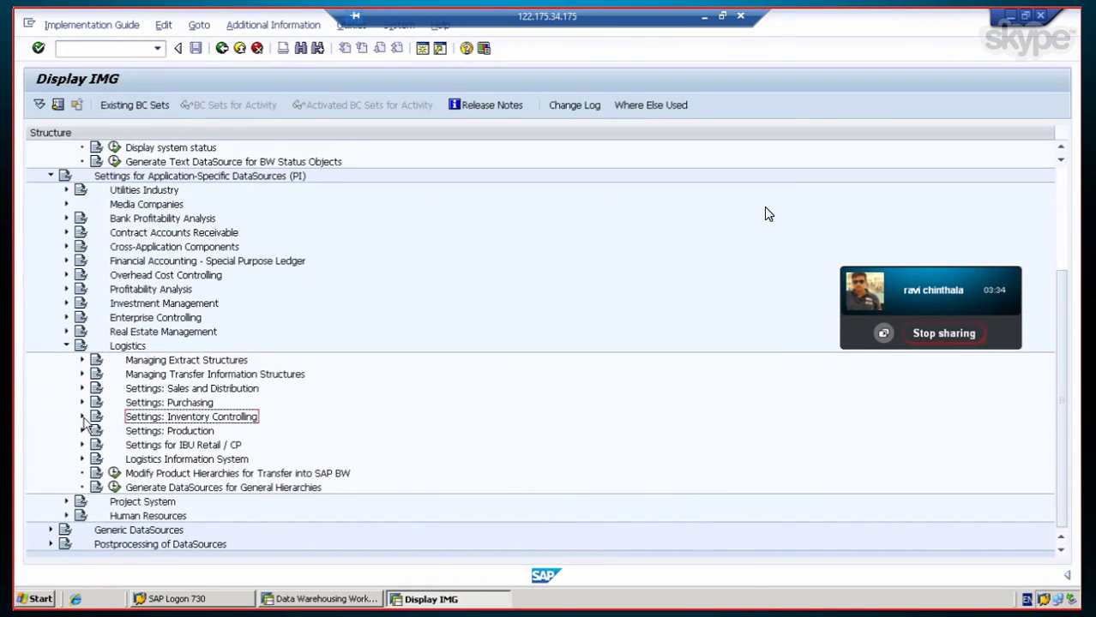
pyautogui.click(83, 417)
pyautogui.scroll(-2, 261, 420)
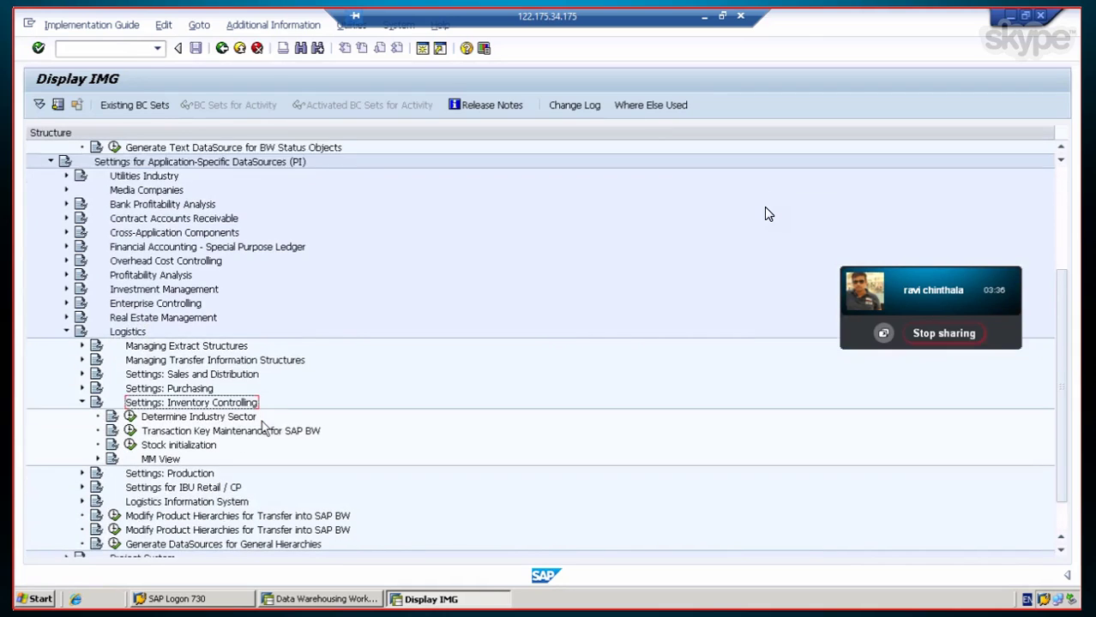
pyautogui.click(180, 404)
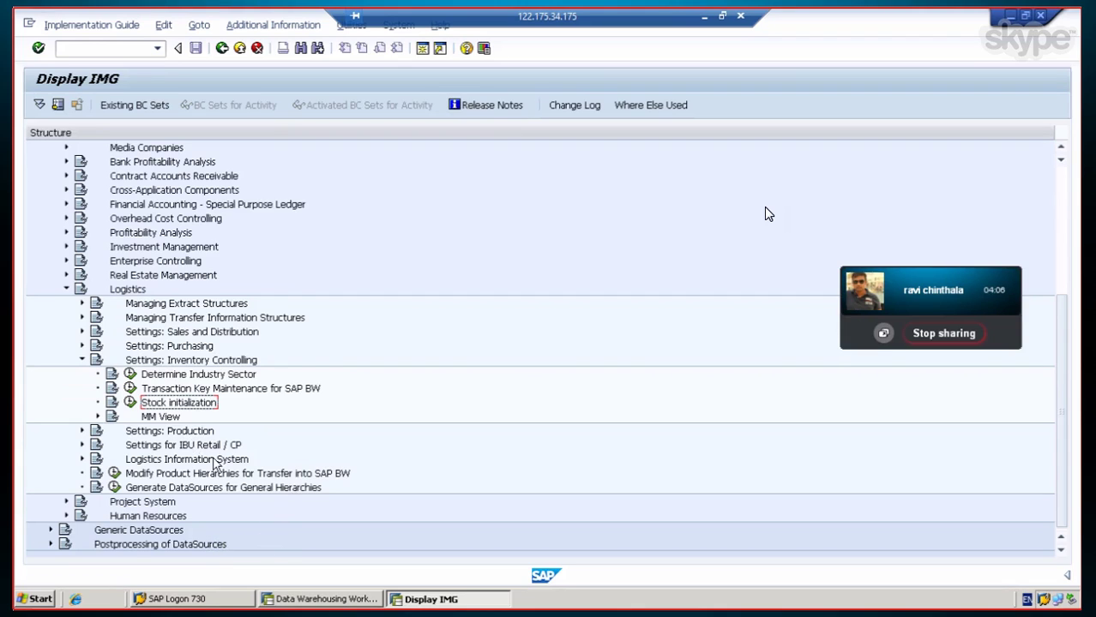
pyautogui.click(129, 402)
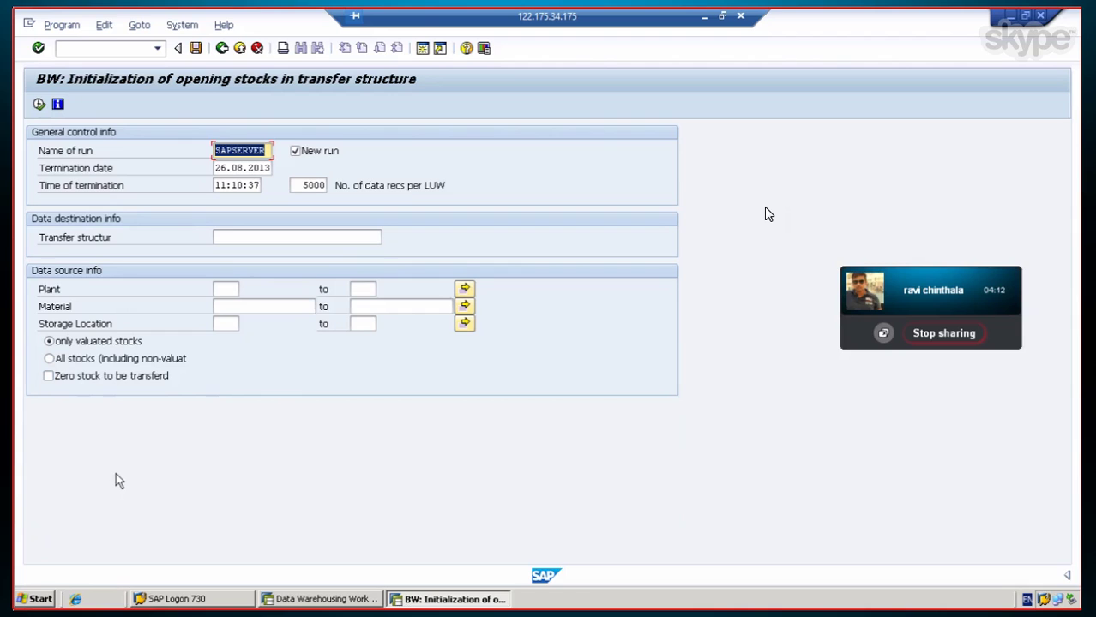
# Step: Leave the opening stock initialization and IMG screens for SAP Easy Access and run transaction OLI1BW
pyautogui.click(221, 48)
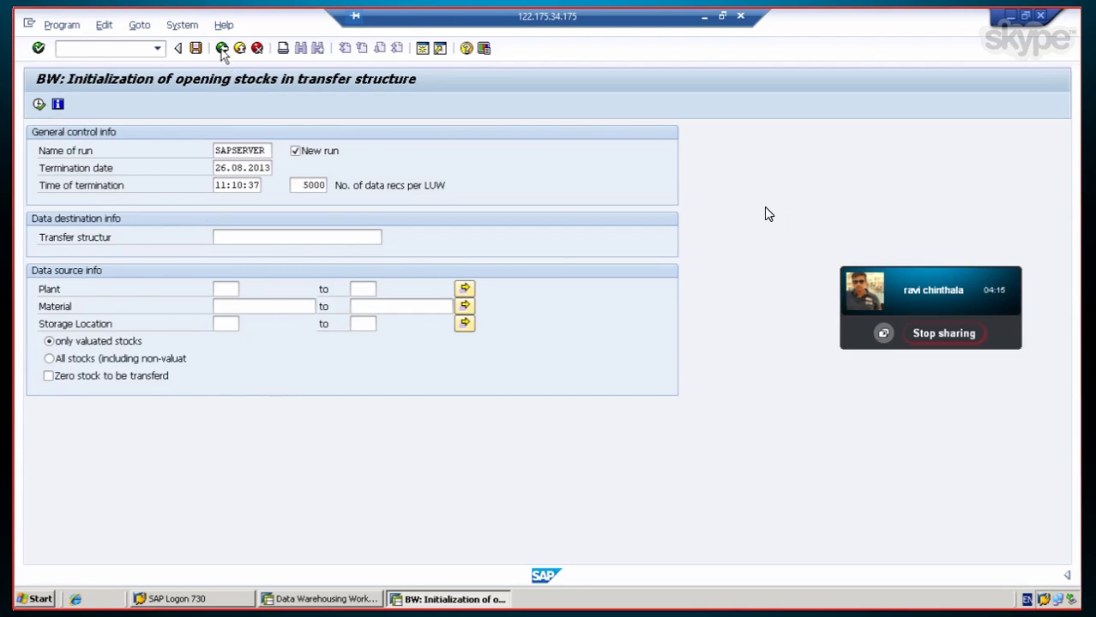
pyautogui.click(221, 48)
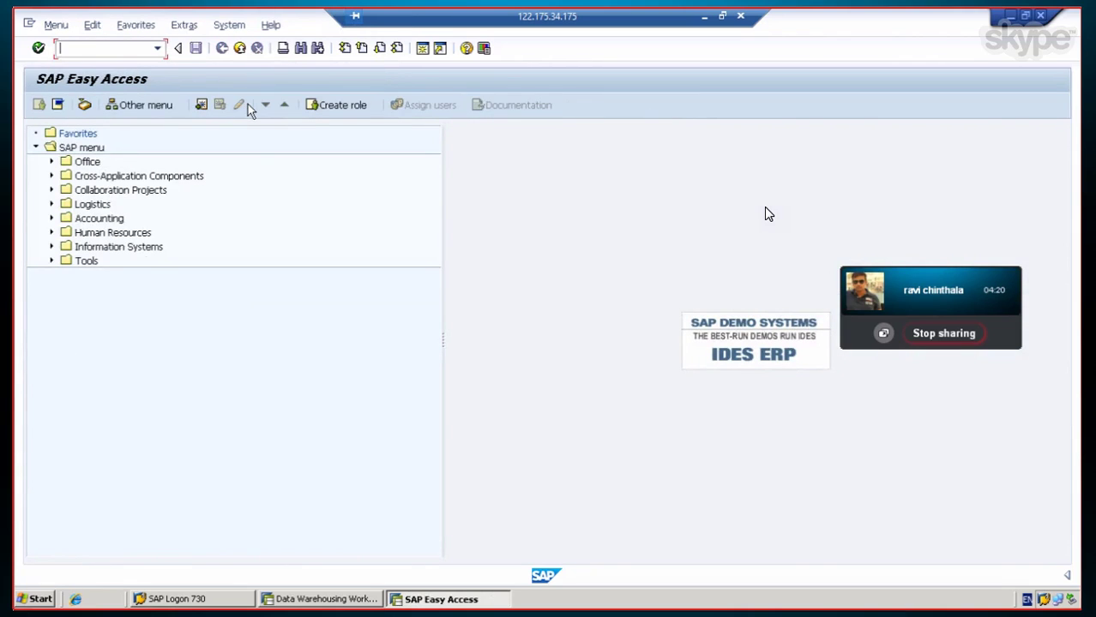
pyautogui.write('OLI1BW')
pyautogui.press('Return')
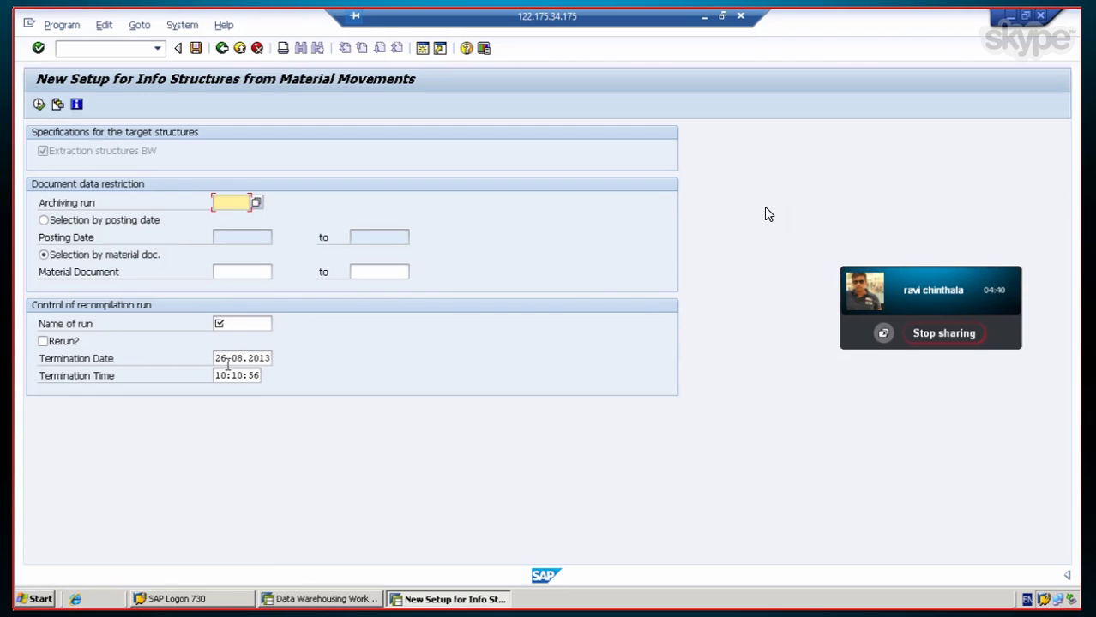
# Step: Go through the material document and recompilation run fields and name the run MM1
pyautogui.click(255, 324)
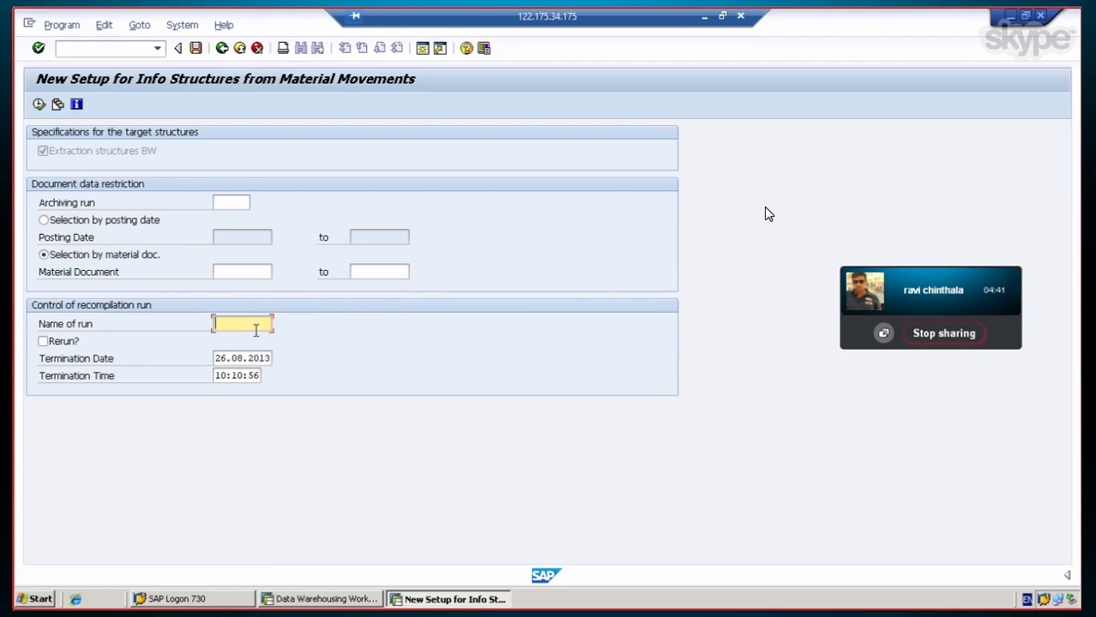
pyautogui.click(260, 374)
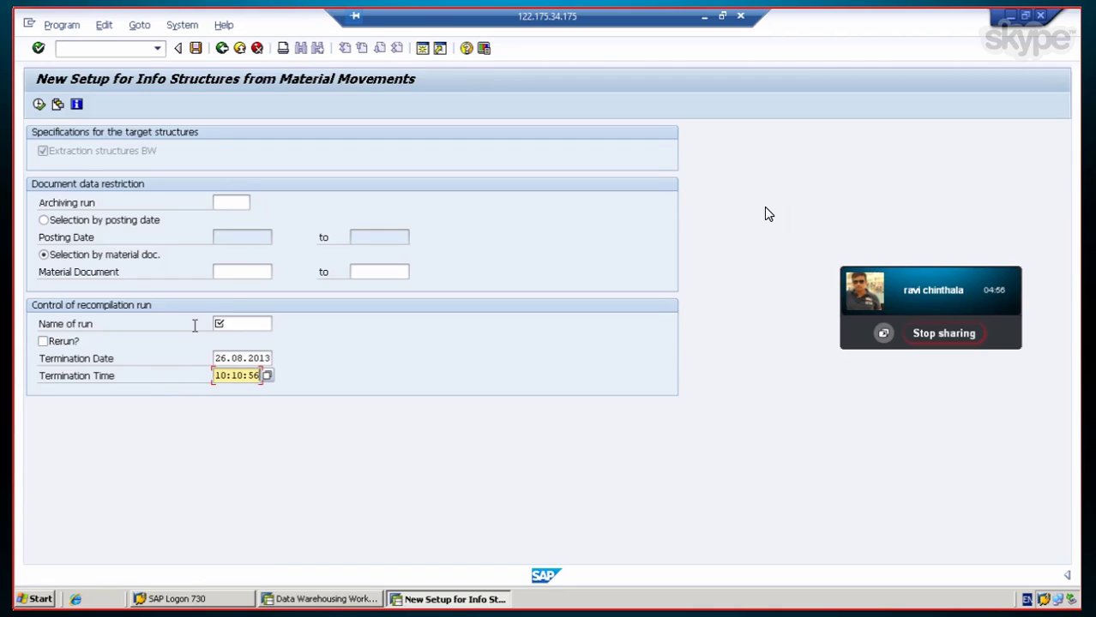
pyautogui.click(249, 271)
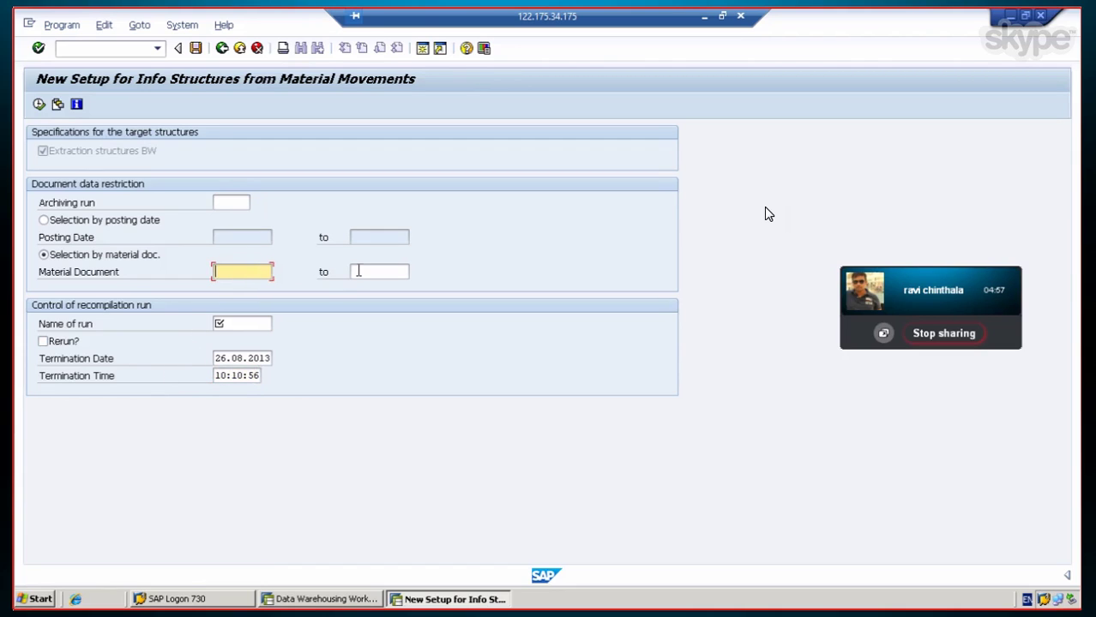
pyautogui.click(358, 271)
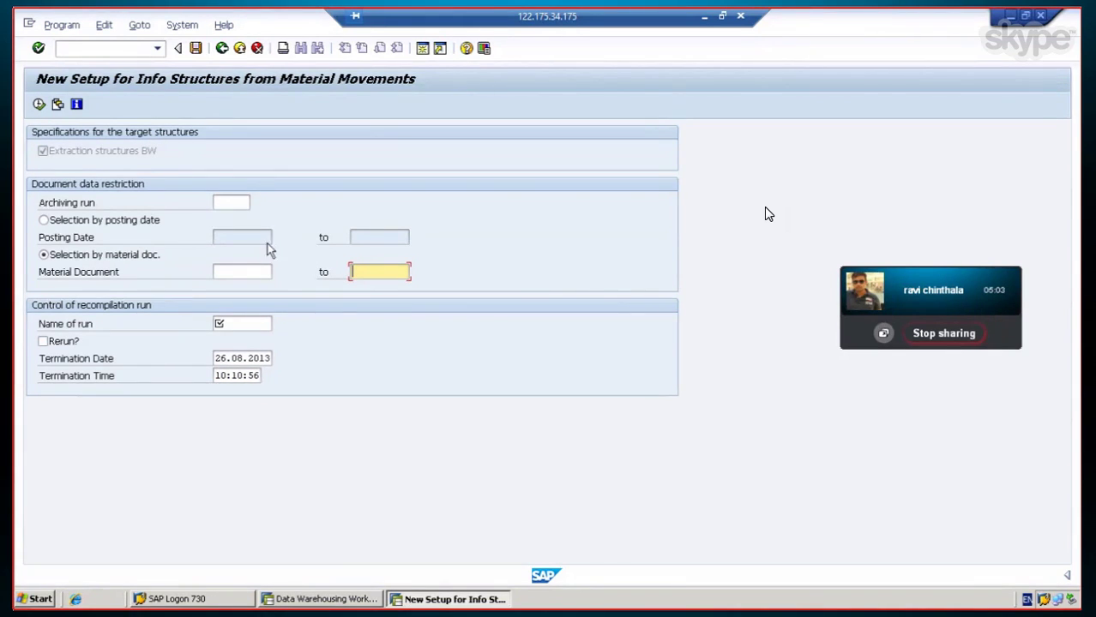
pyautogui.click(253, 325)
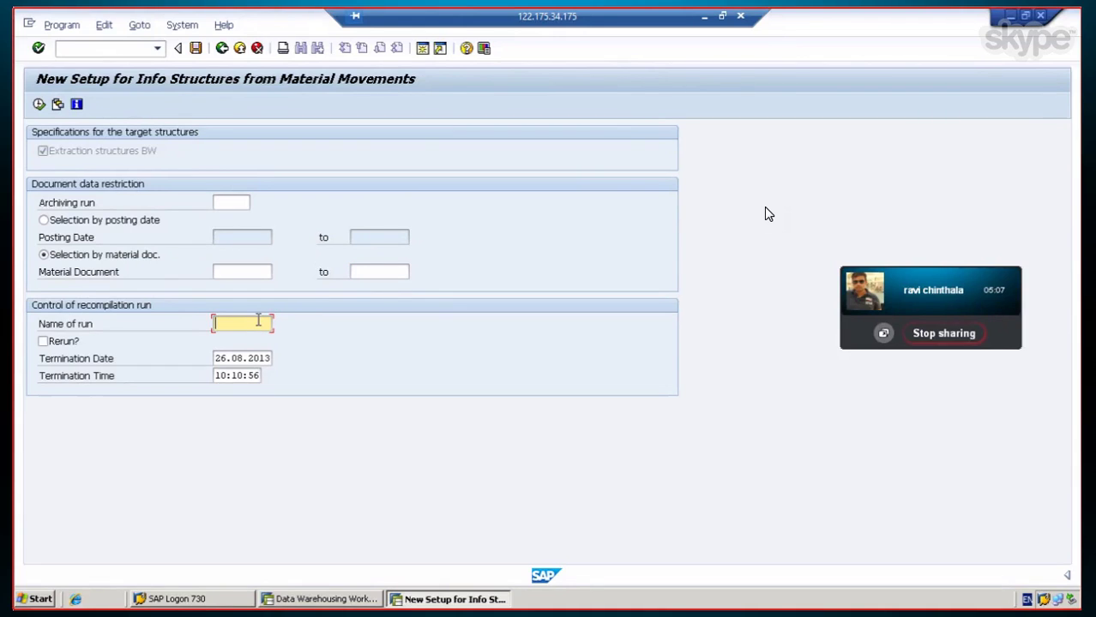
pyautogui.write('MM1')
# Step: Set the run's termination time to 10:25:20 and execute the setup from material movements
pyautogui.click(218, 376)
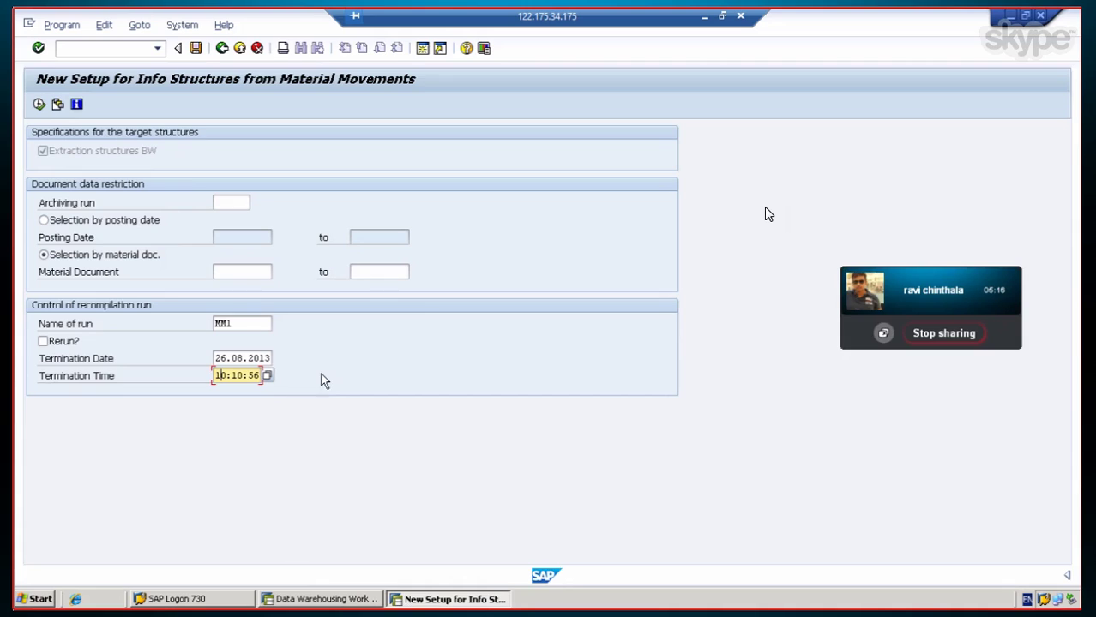
pyautogui.click(244, 376)
pyautogui.press('BackSpace')
pyautogui.press('BackSpace')
pyautogui.write('25:20')
pyautogui.click(38, 105)
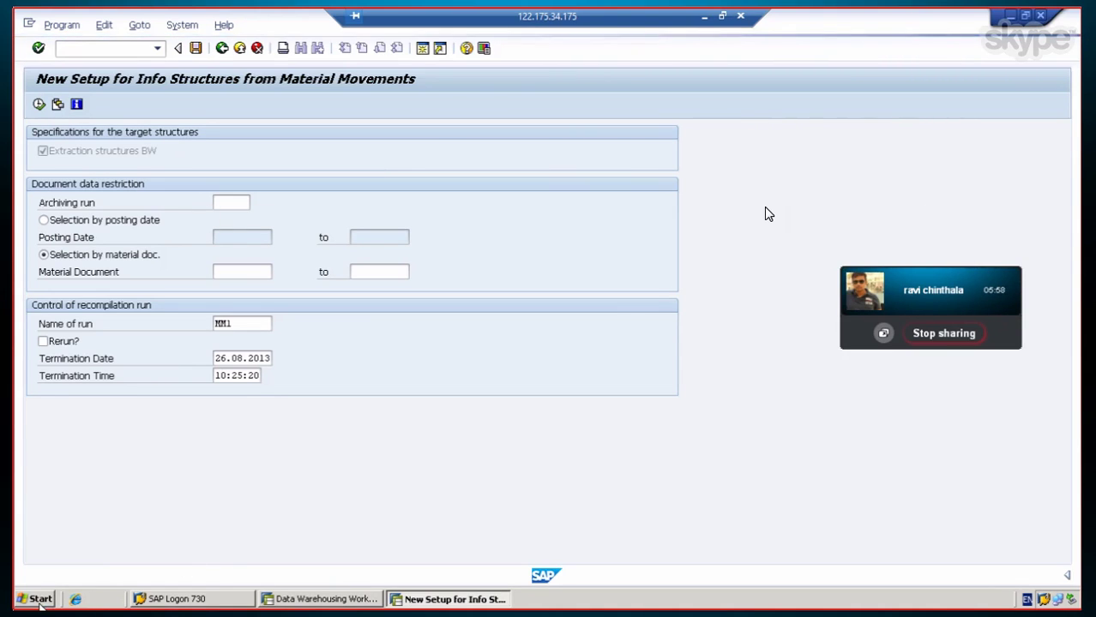
# Step: Minimize the remote session and open the Word document "Step-by-step guide to different types of Datasources" from the SAP BI Class folder on drive F
pyautogui.click(705, 18)
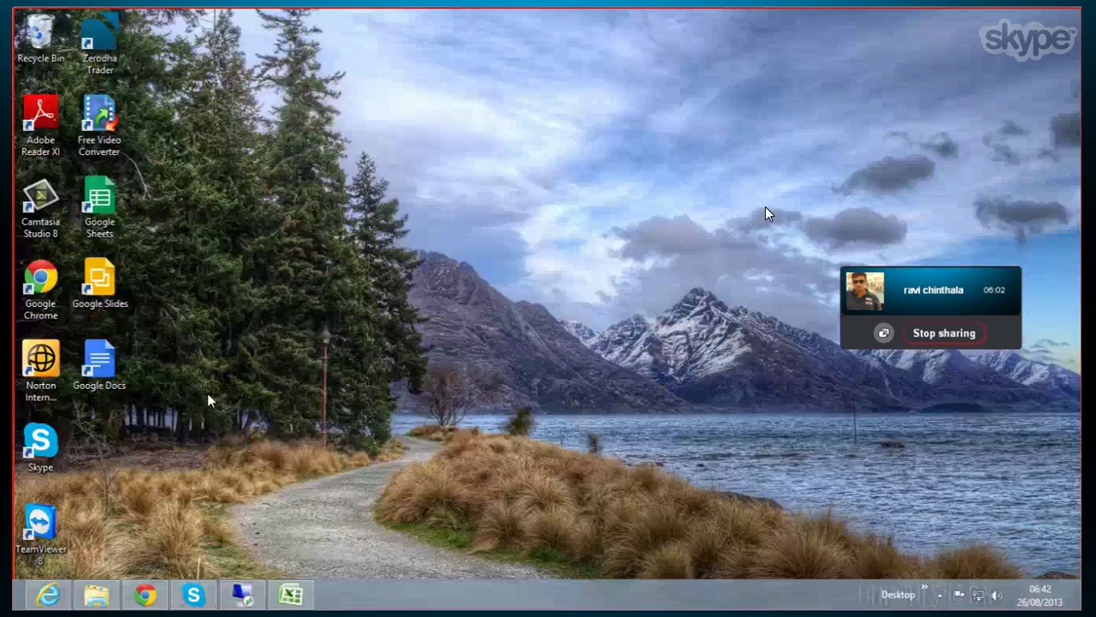
pyautogui.click(100, 598)
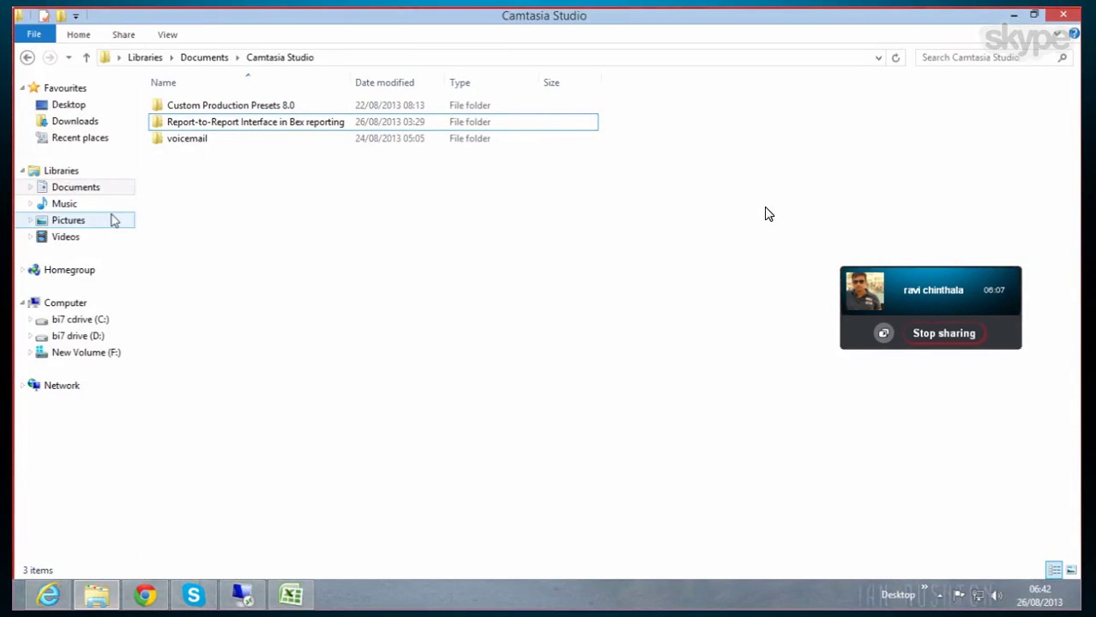
pyautogui.click(83, 359)
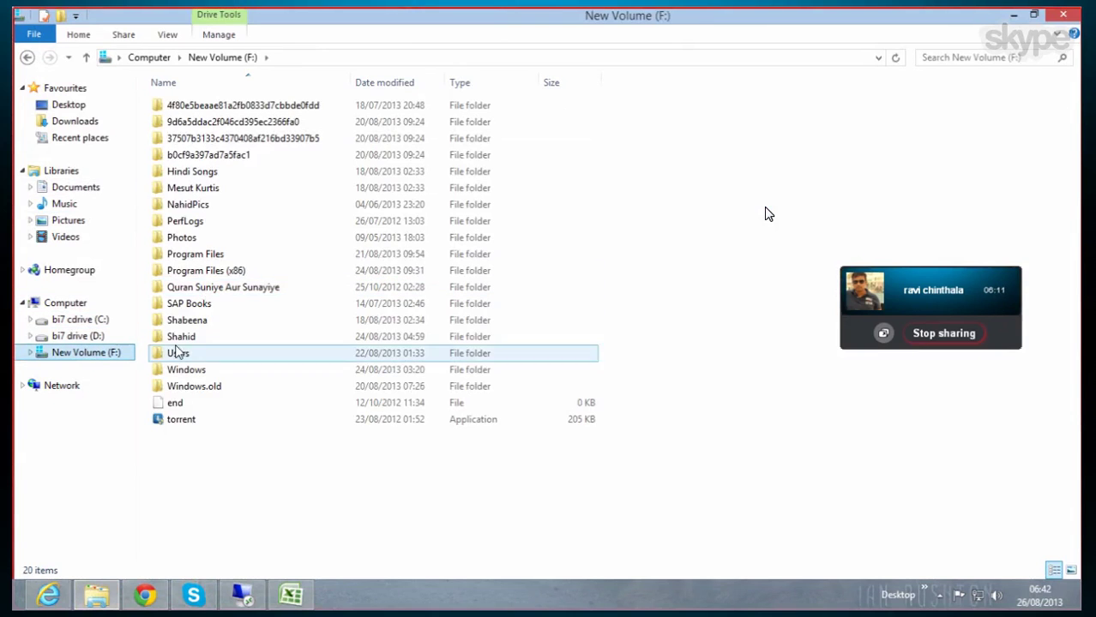
pyautogui.doubleClick(180, 336)
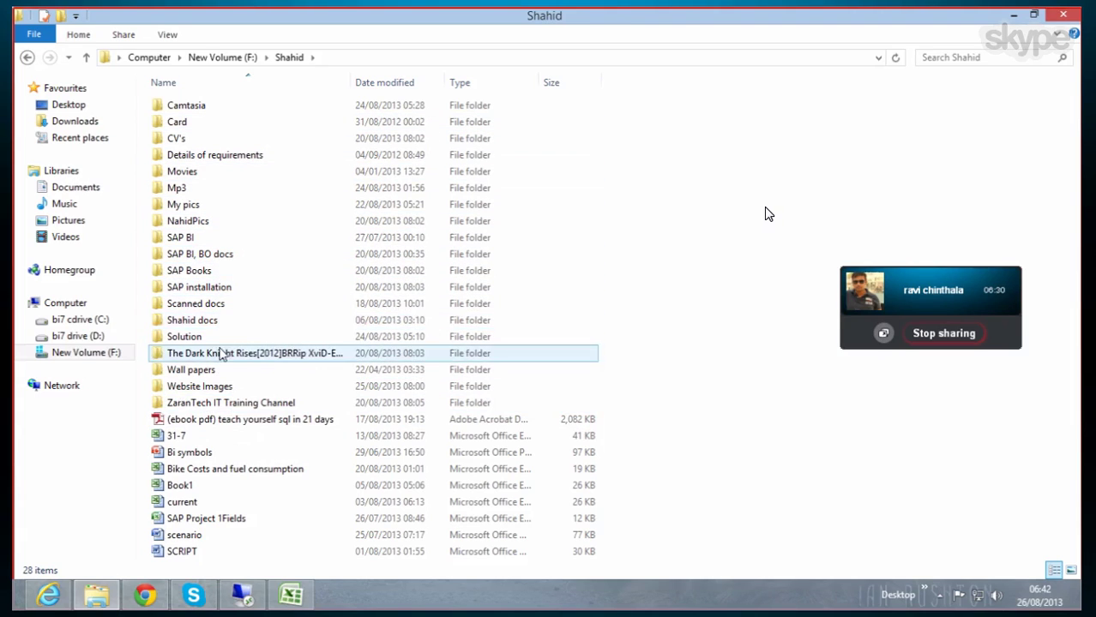
pyautogui.doubleClick(225, 240)
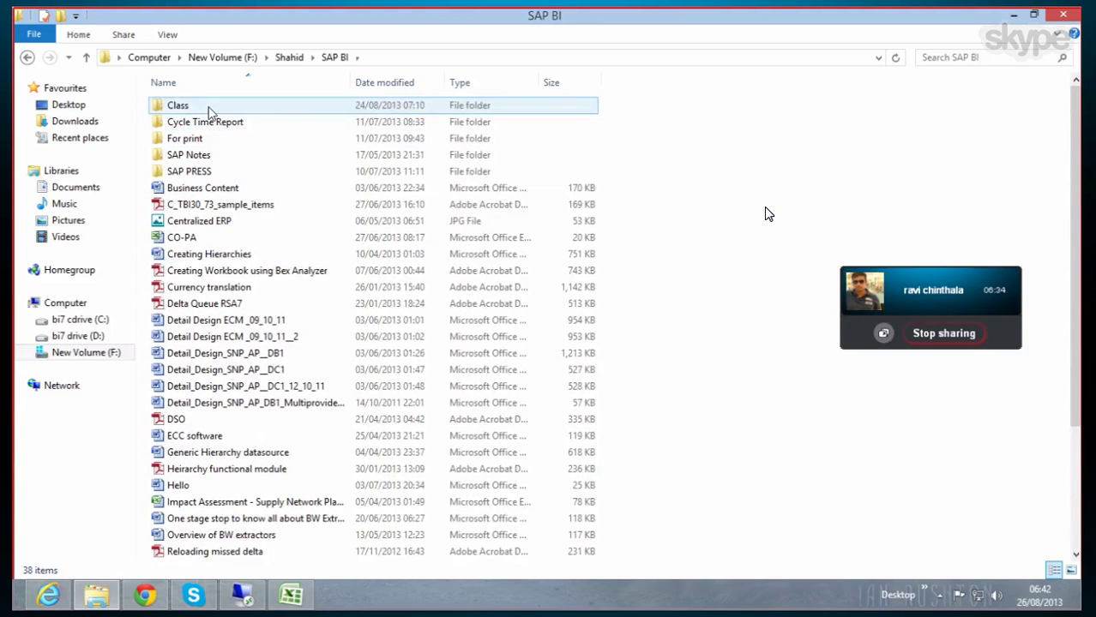
pyautogui.doubleClick(208, 110)
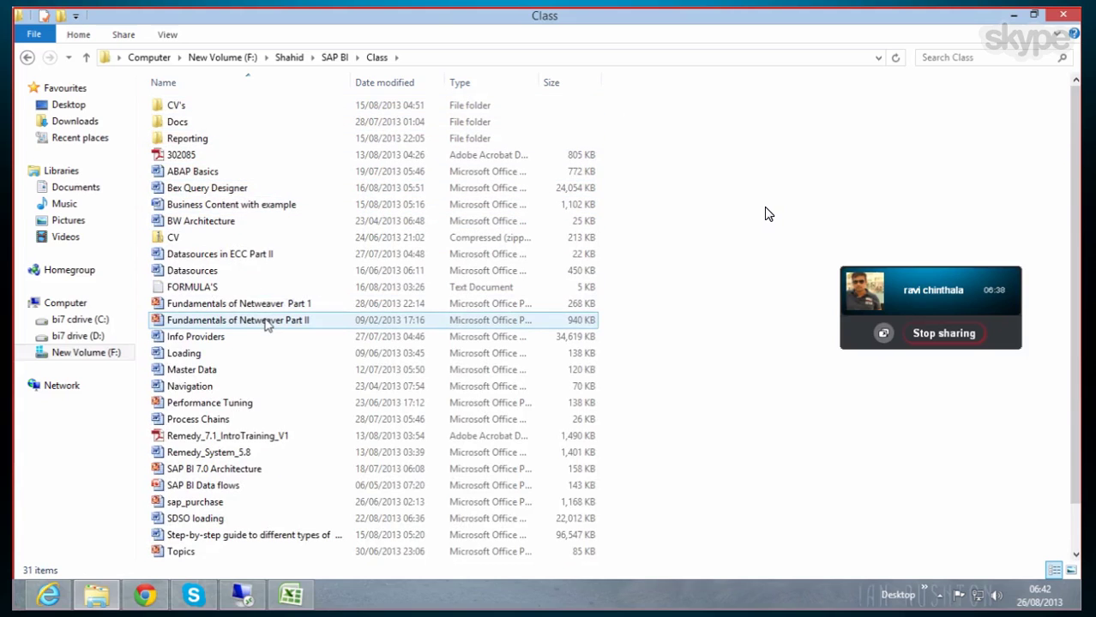
pyautogui.click(242, 539)
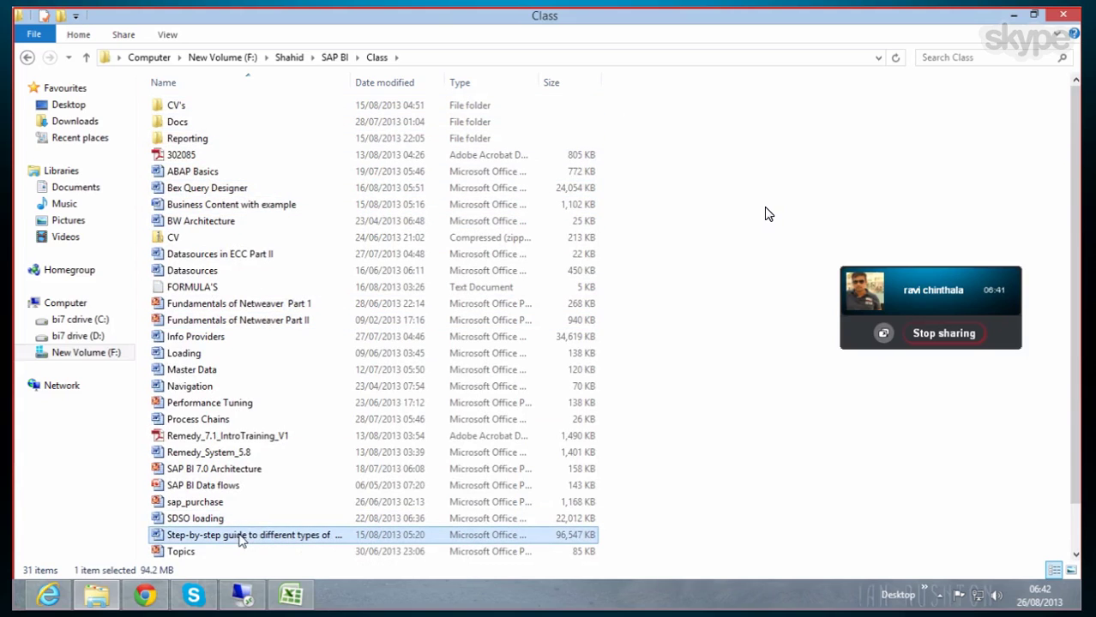
pyautogui.doubleClick(242, 539)
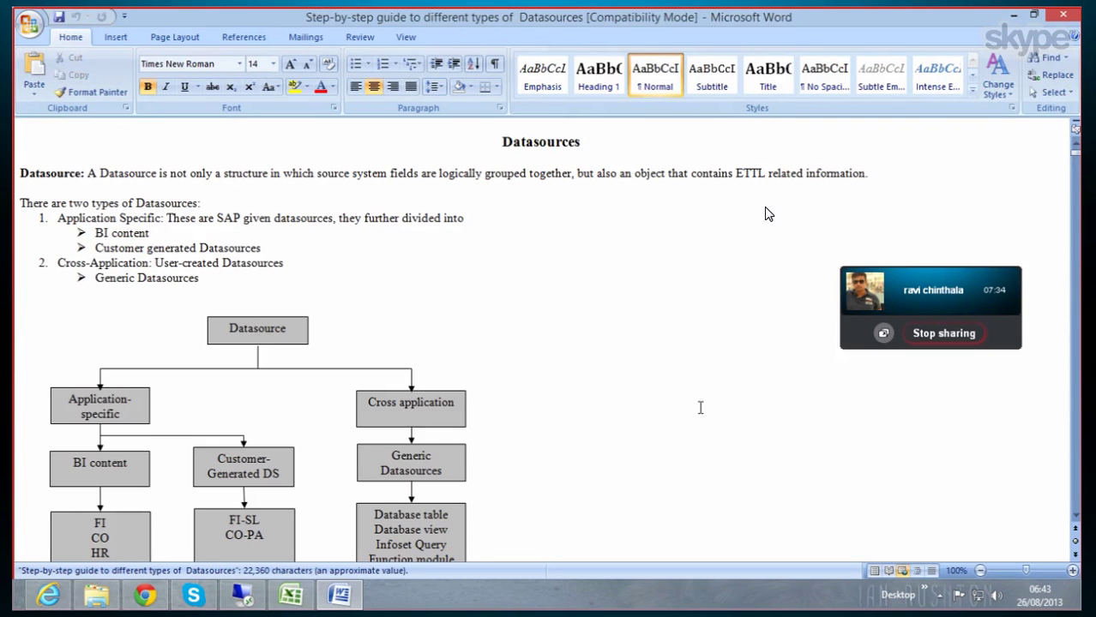
# Step: Read through the guide's datasource overview, Business Content installation and FI Datasources sections, including the 0FIAA_C01 cube example
pyautogui.scroll(-4, 712, 406)
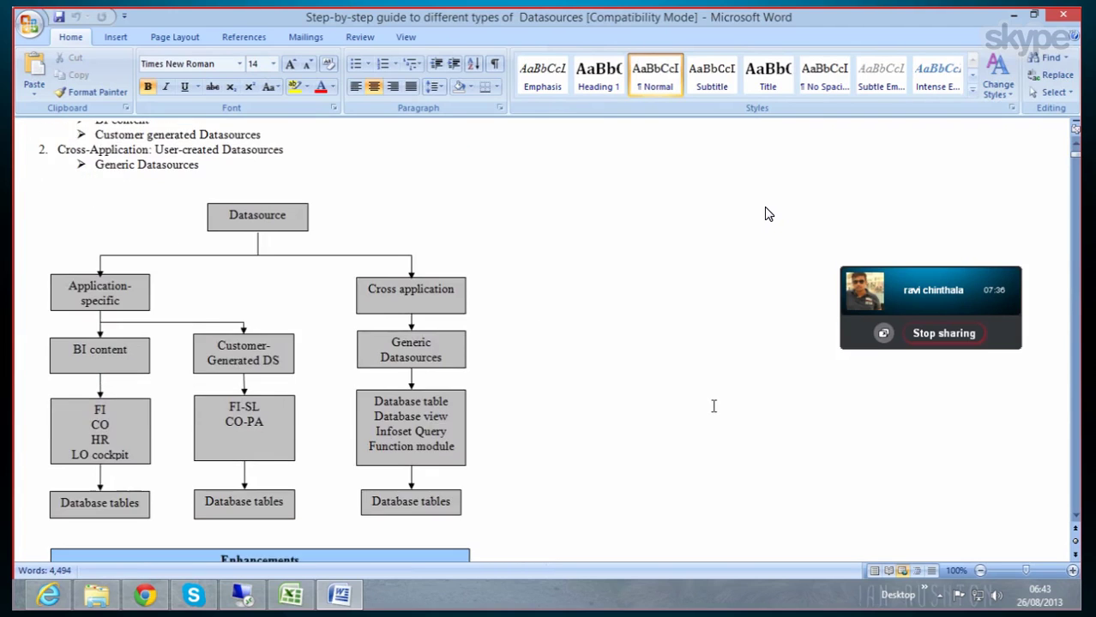
pyautogui.scroll(-8, 712, 405)
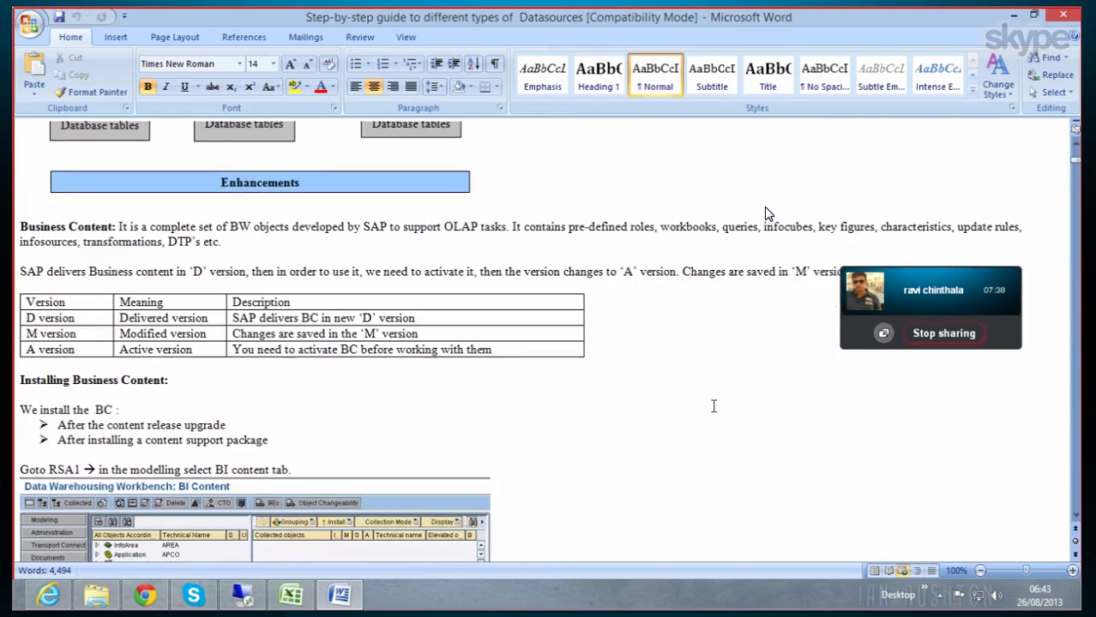
pyautogui.scroll(-3, 713, 405)
pyautogui.scroll(-3, 768, 214)
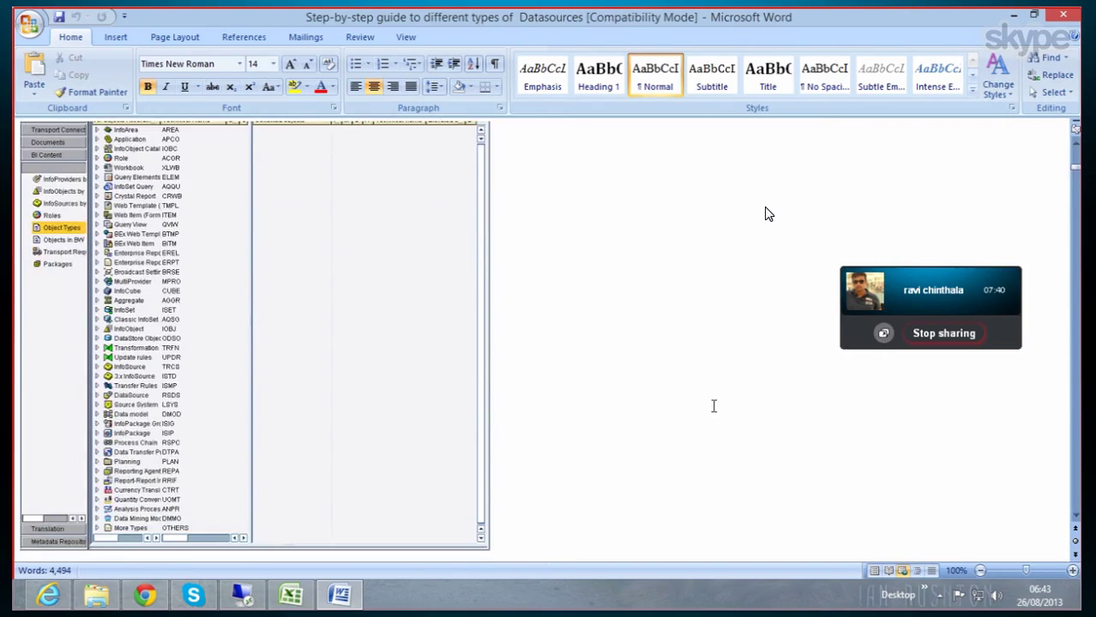
pyautogui.scroll(-8, 768, 214)
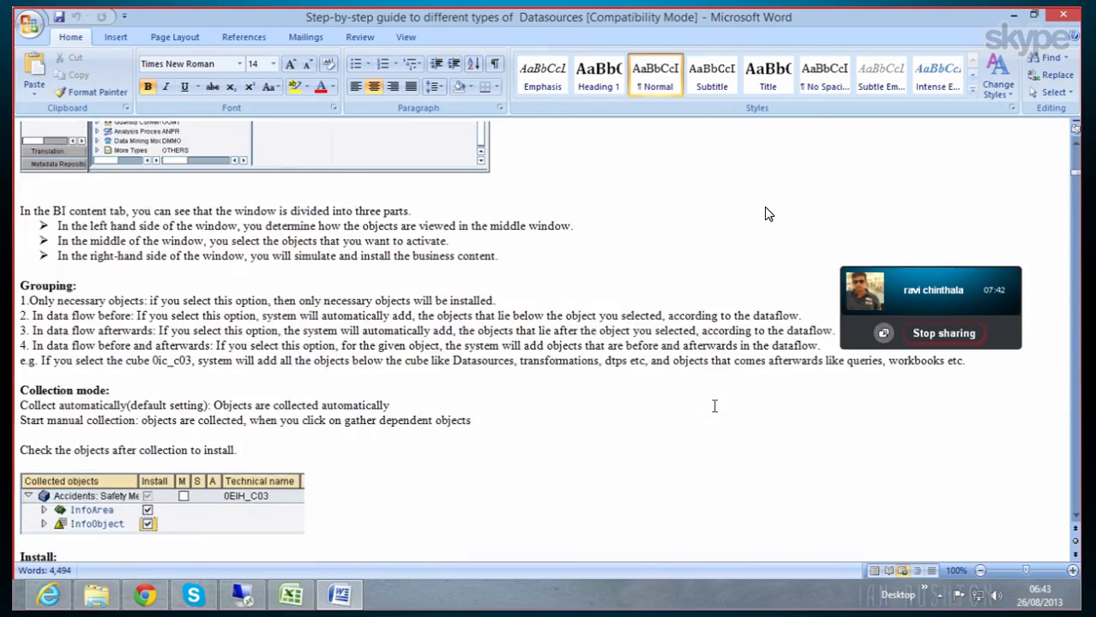
pyautogui.scroll(-7, 766, 212)
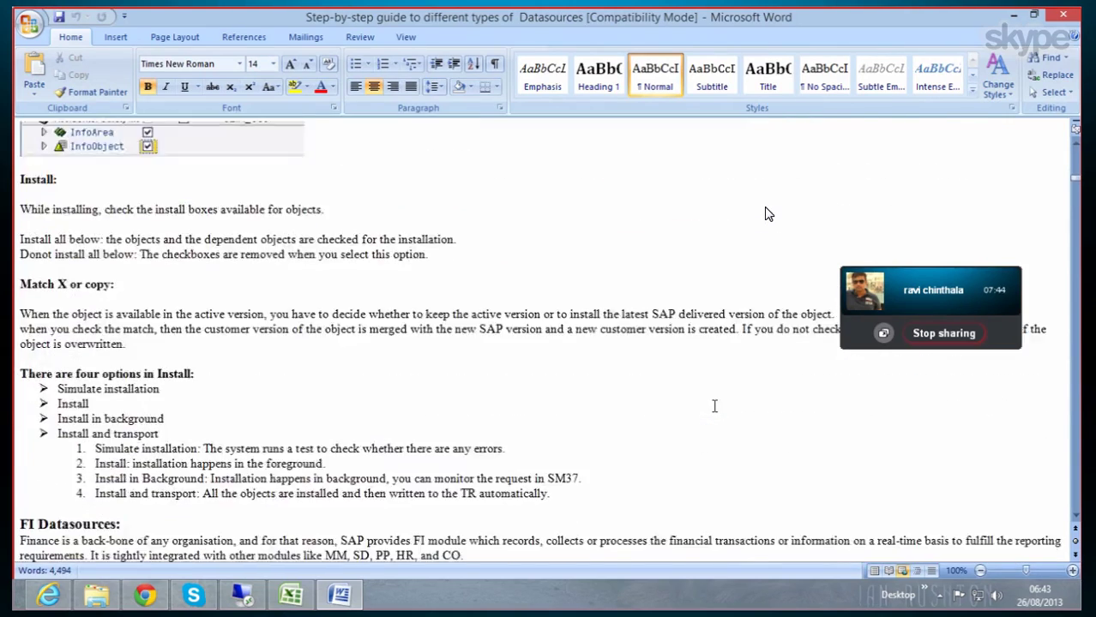
pyautogui.scroll(-9, 768, 215)
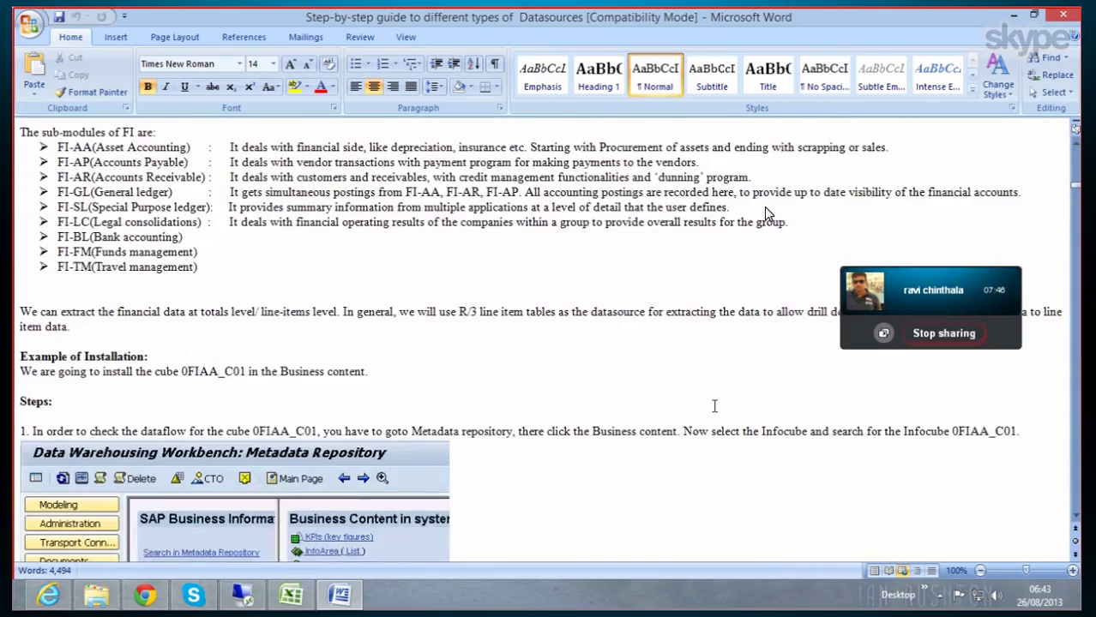
pyautogui.scroll(-9, 768, 214)
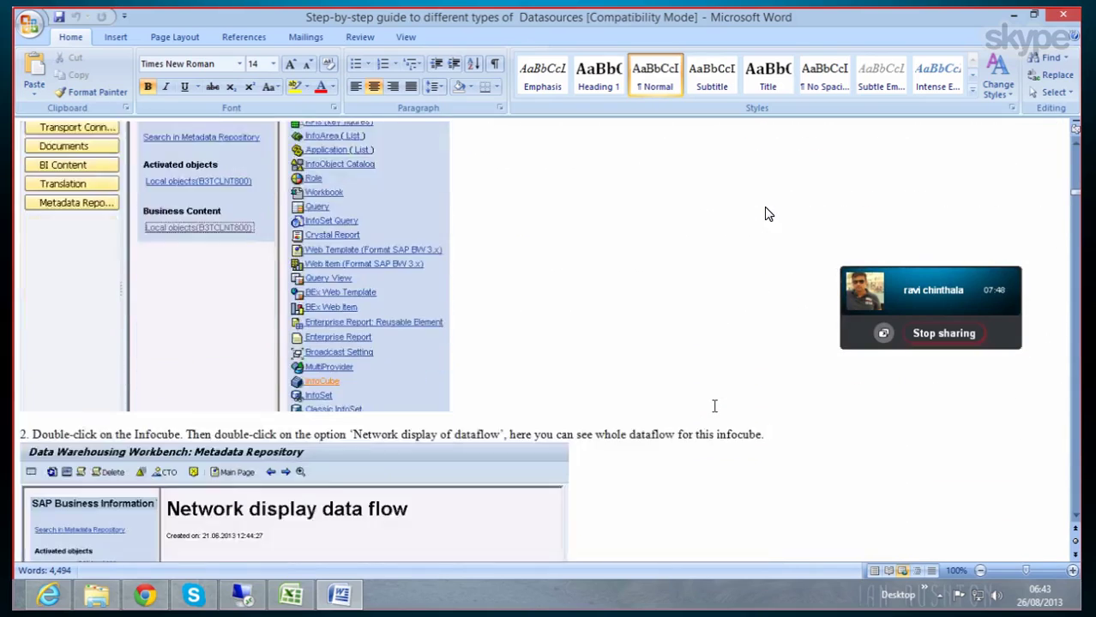
pyautogui.scroll(-12, 768, 214)
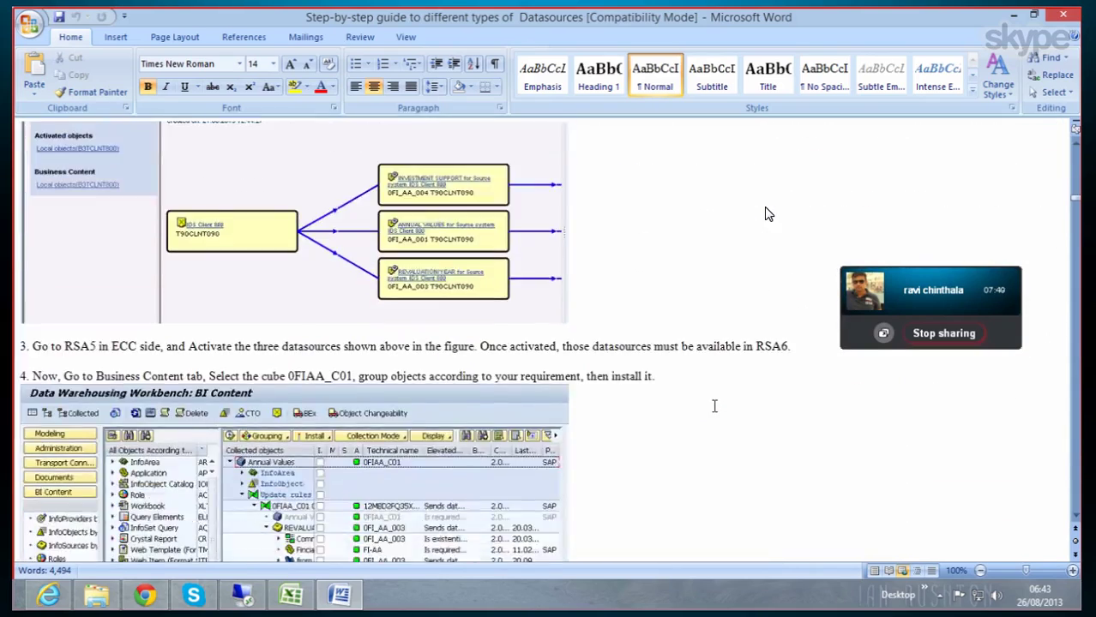
pyautogui.scroll(-13, 768, 214)
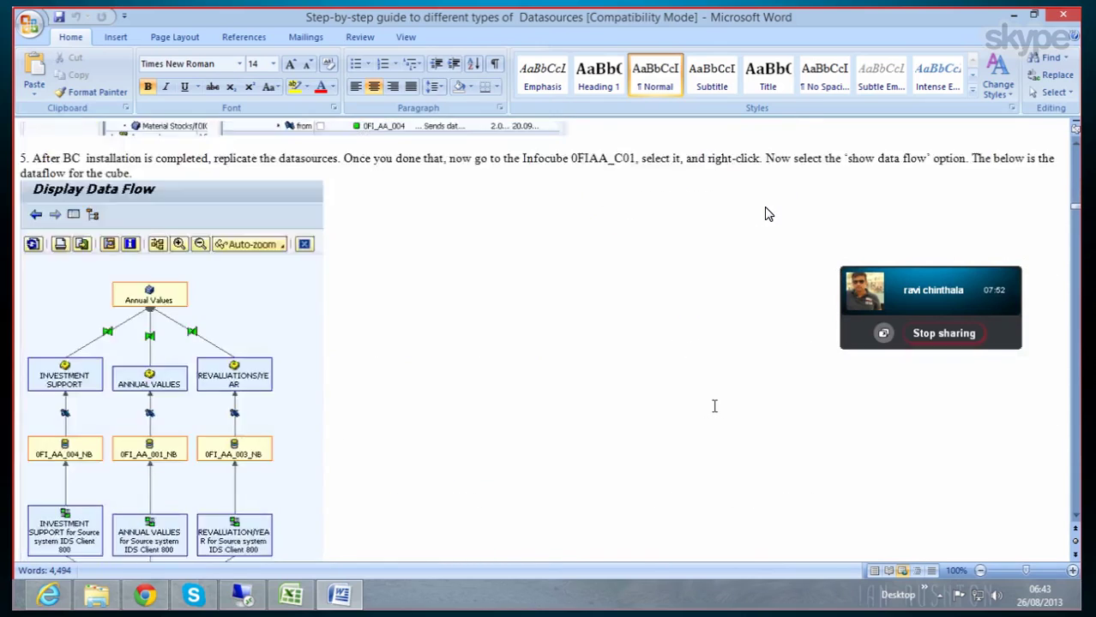
pyautogui.scroll(-11, 768, 214)
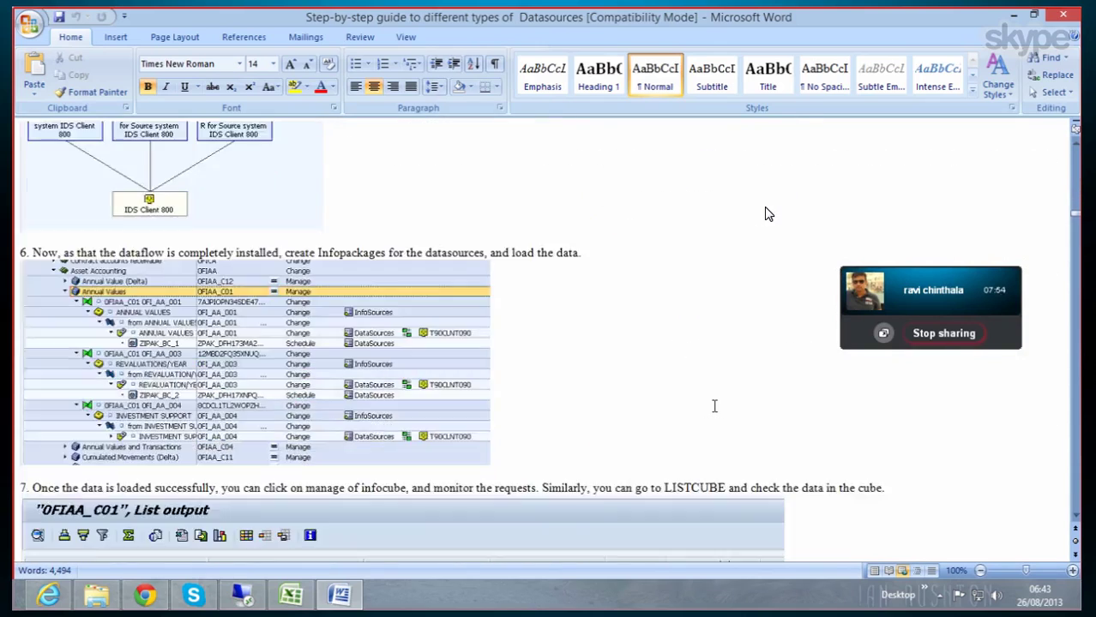
# Step: Examine the Logistics Datasources section, covering the LO customizing cockpit, document flow, naming convention, update types and delta methods
pyautogui.scroll(-4, 768, 214)
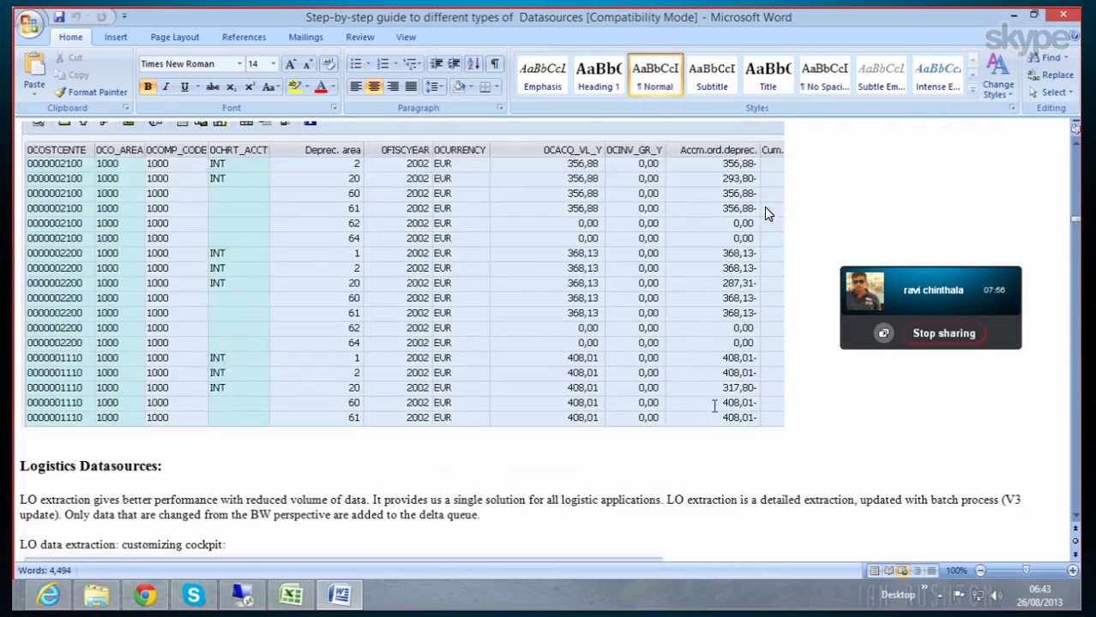
pyautogui.scroll(-5, 768, 215)
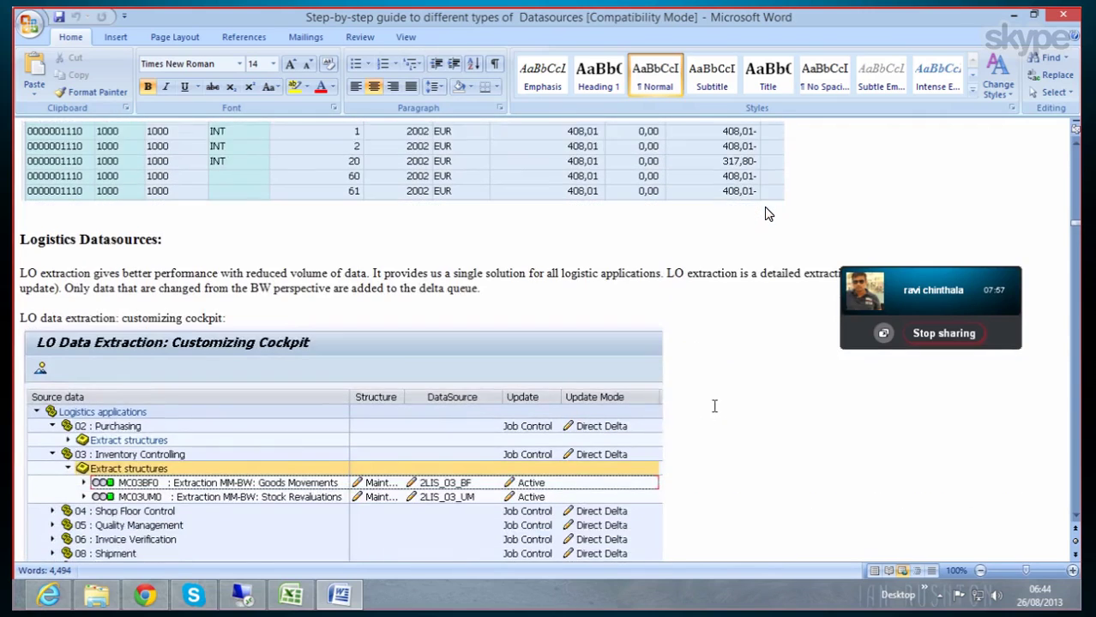
pyautogui.scroll(-9, 768, 215)
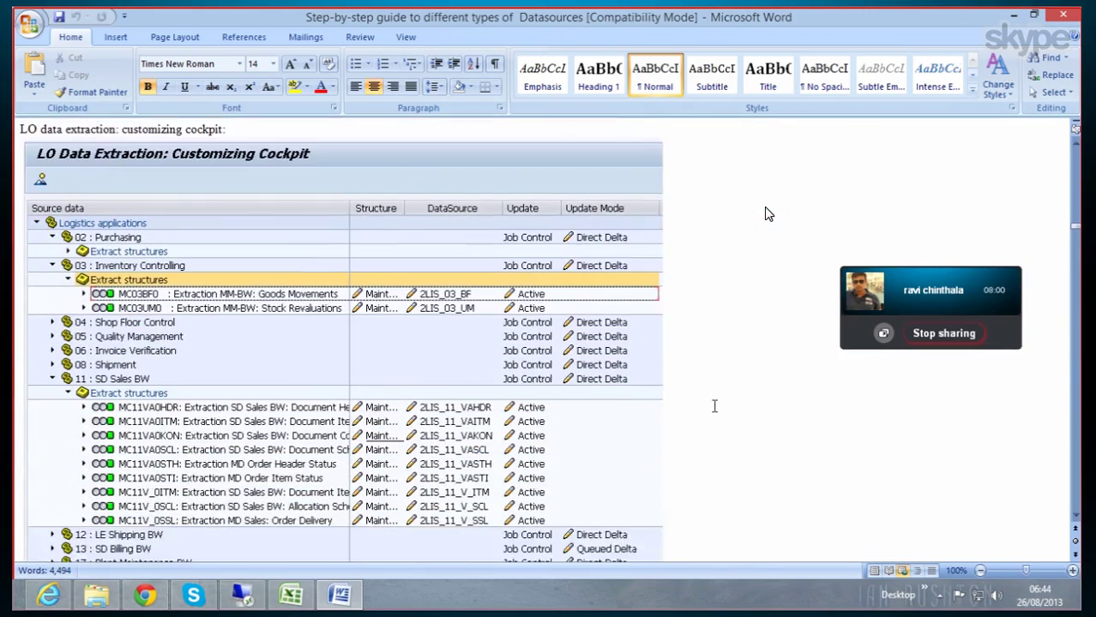
pyautogui.scroll(-9, 768, 214)
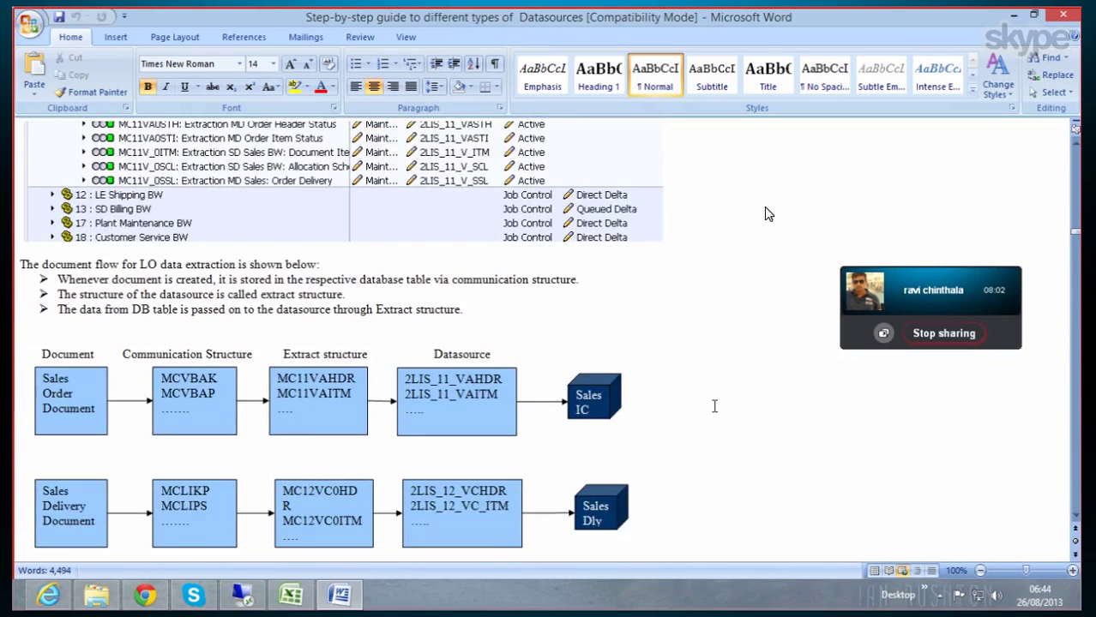
pyautogui.scroll(-12, 768, 214)
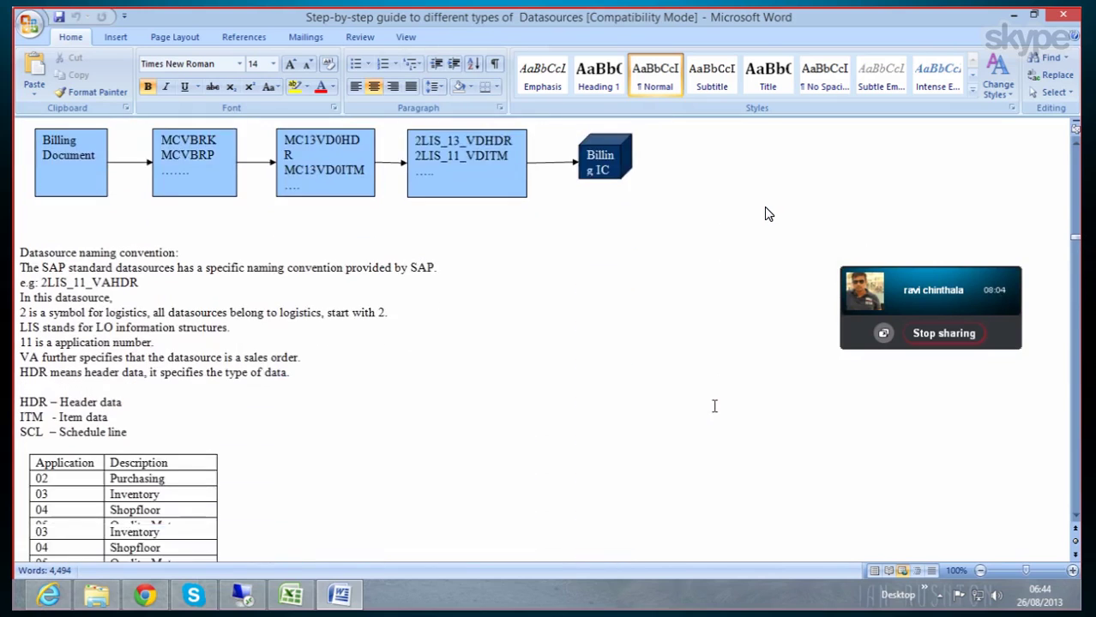
pyautogui.scroll(-13, 768, 214)
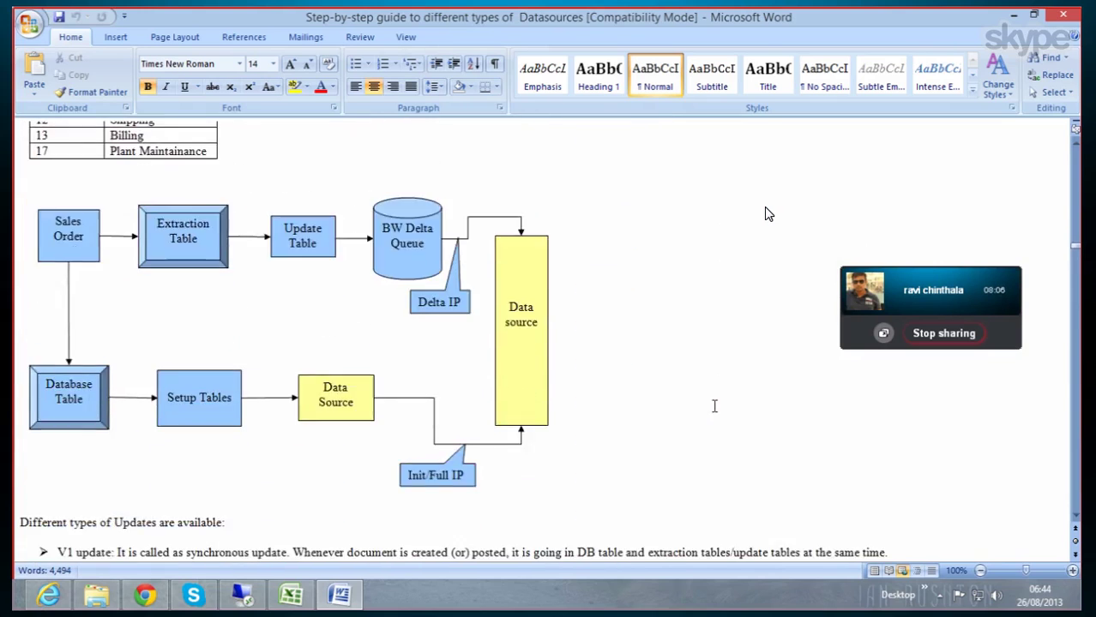
pyautogui.scroll(-6, 768, 214)
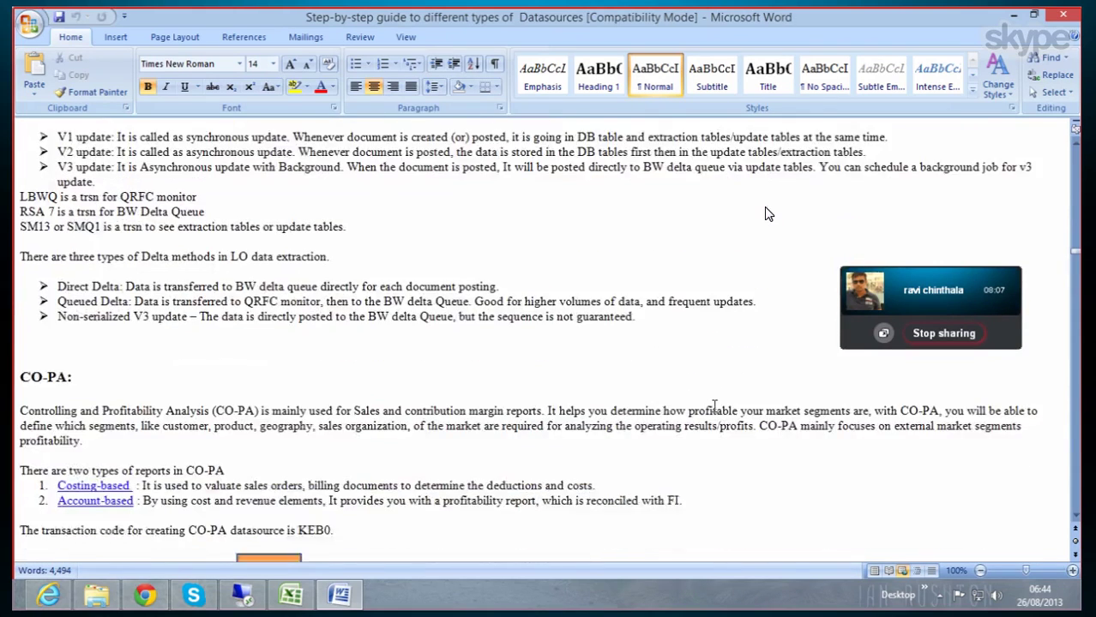
pyautogui.scroll(5, 768, 214)
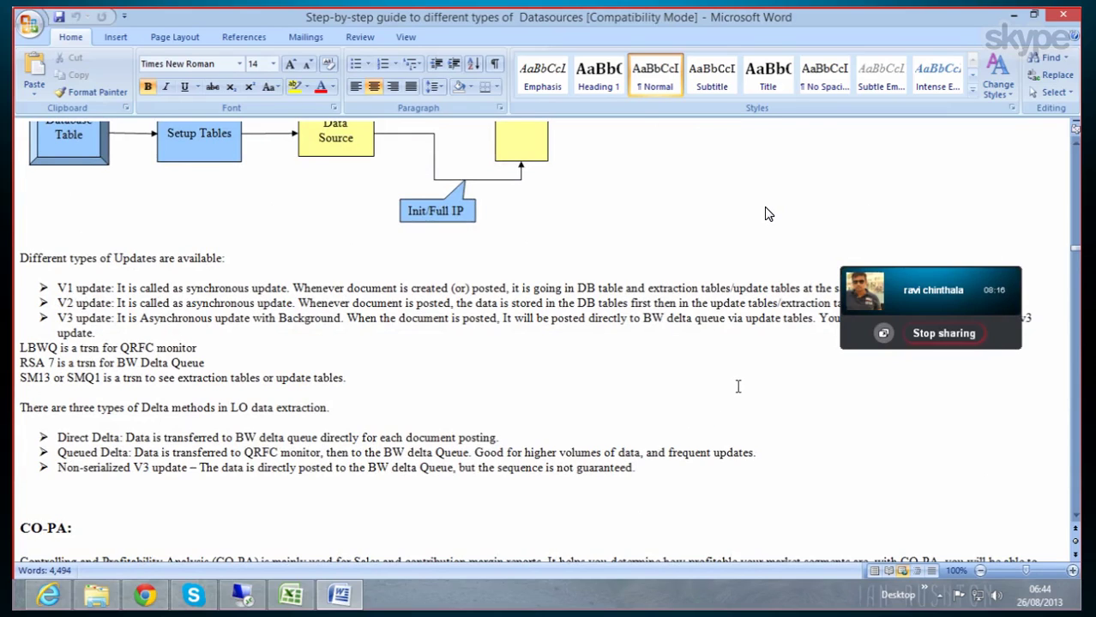
pyautogui.scroll(12, 737, 387)
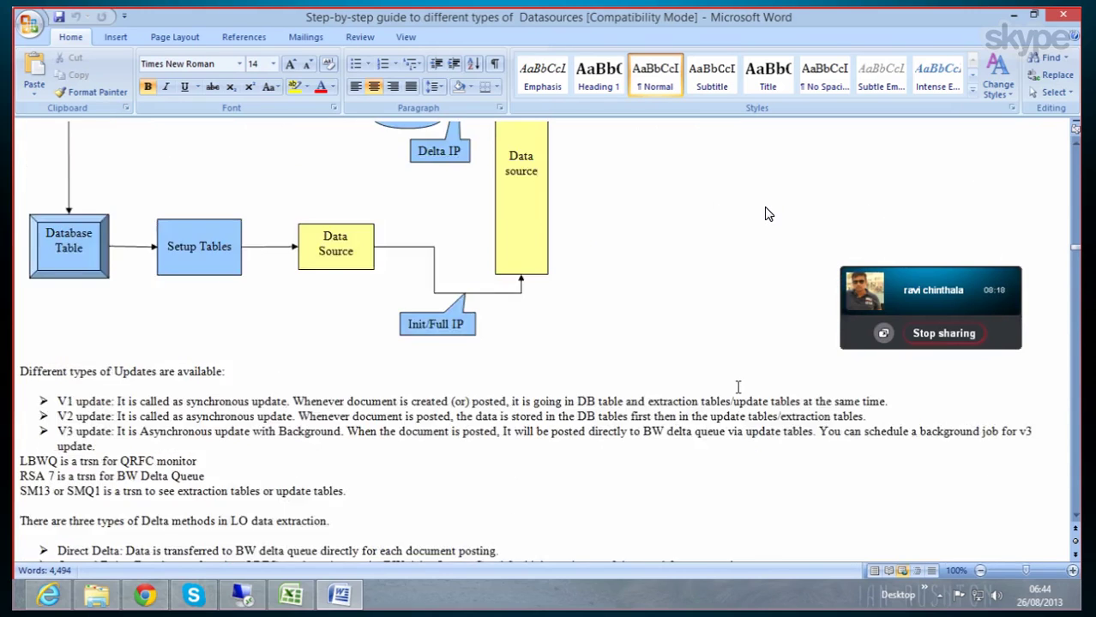
pyautogui.scroll(-8, 738, 386)
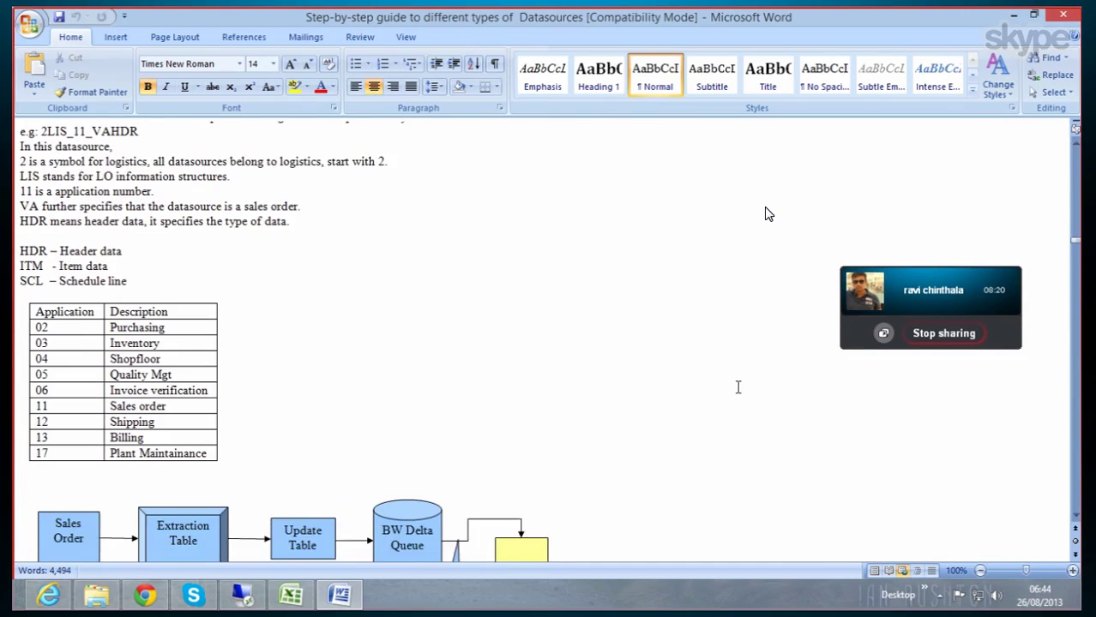
pyautogui.scroll(-7, 737, 388)
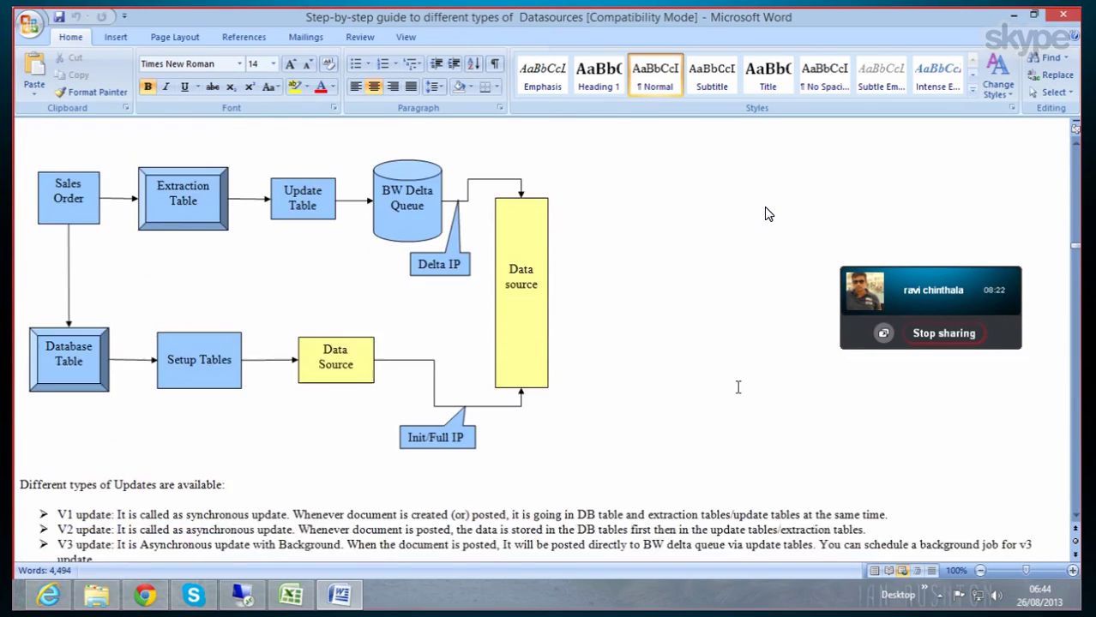
# Step: Look over the CO-PA section, from its report types and data flow diagram to the creation of datasource 1_CO_PA_Profit
pyautogui.scroll(-5, 737, 386)
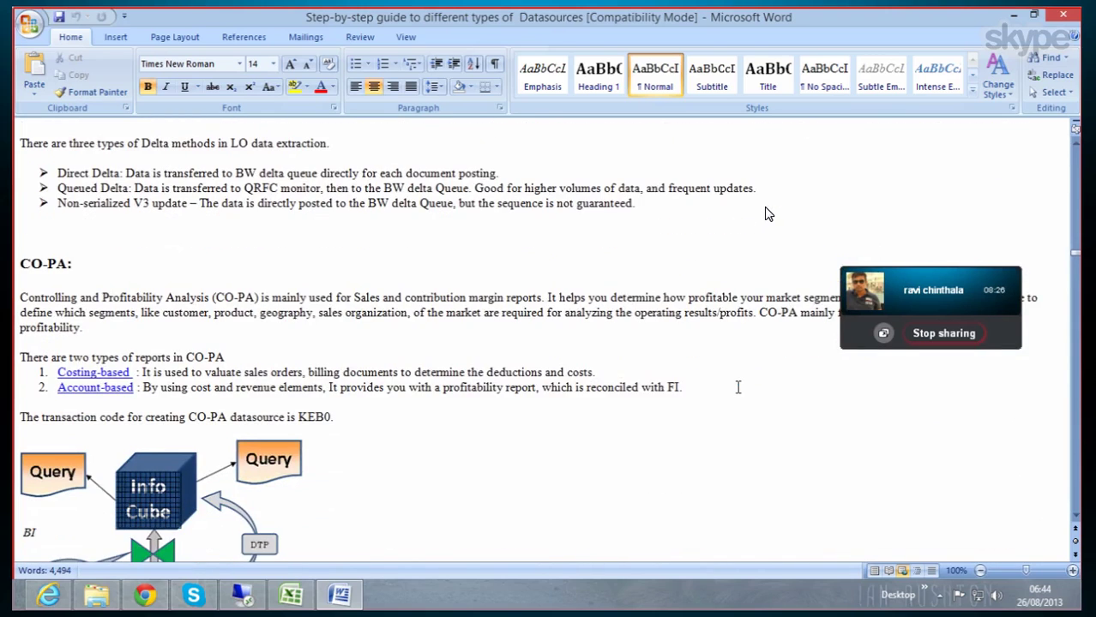
pyautogui.scroll(-2, 737, 386)
pyautogui.scroll(-5, 737, 387)
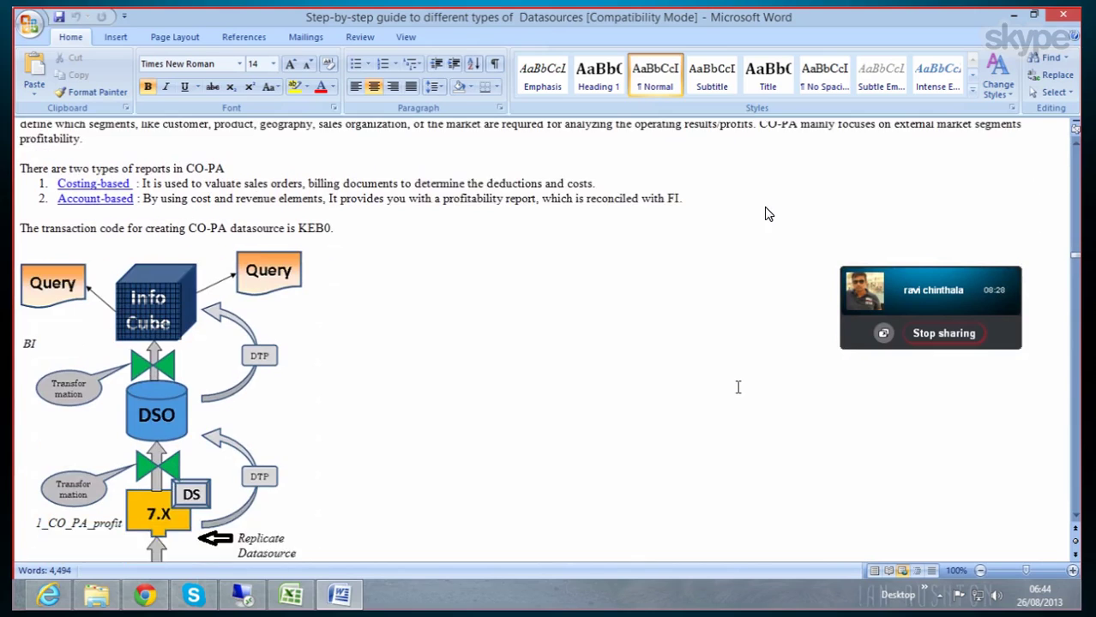
pyautogui.scroll(-5, 737, 387)
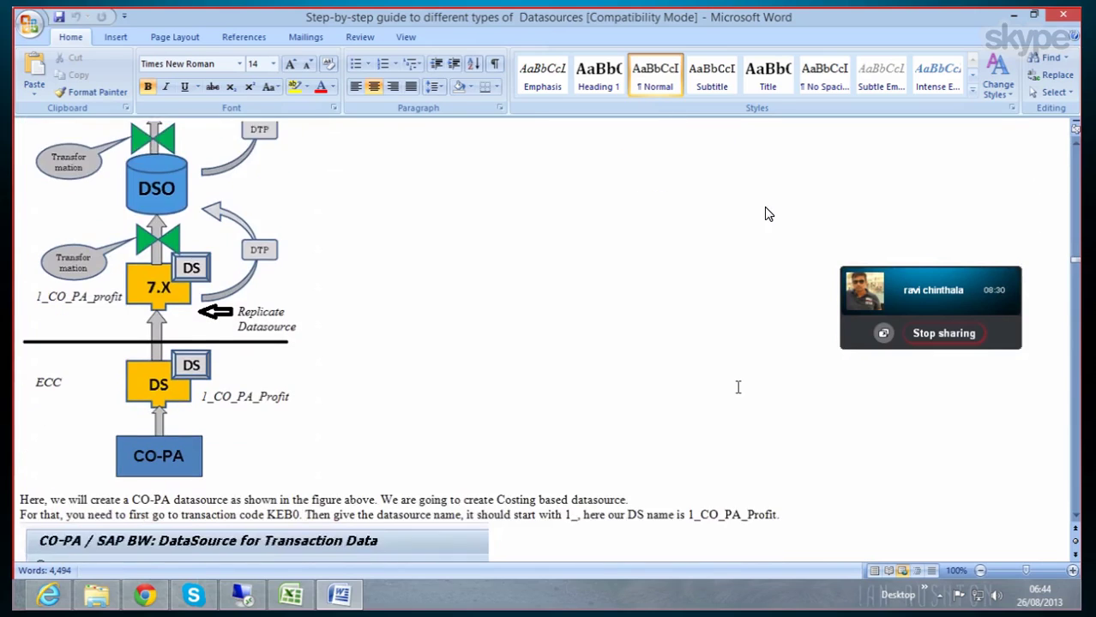
pyautogui.scroll(-1, 738, 387)
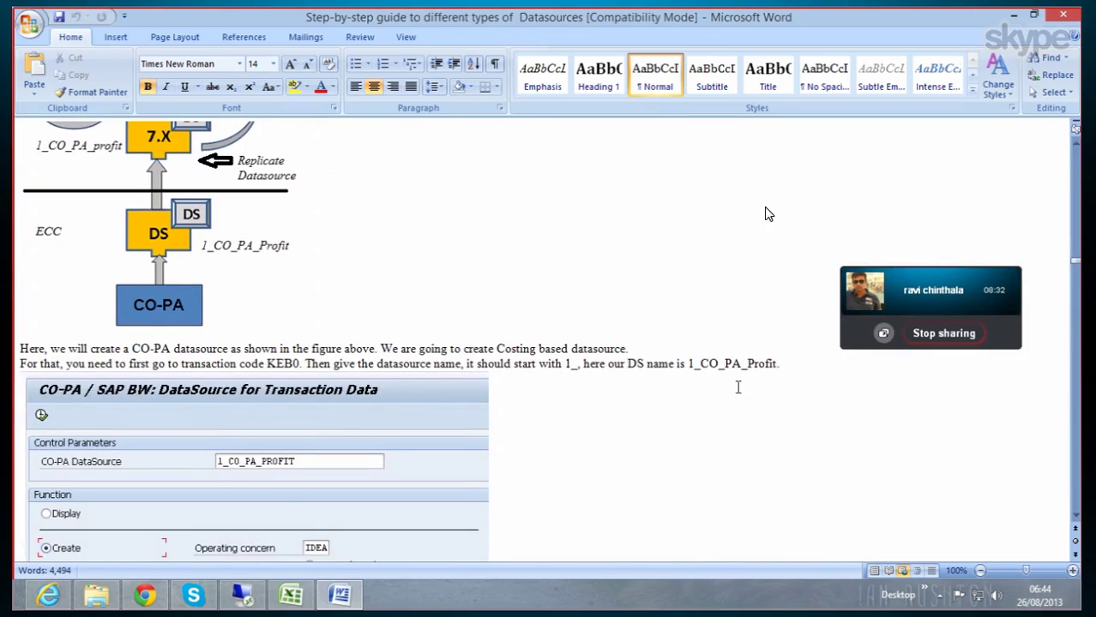
pyautogui.scroll(-5, 738, 387)
pyautogui.scroll(-5, 737, 387)
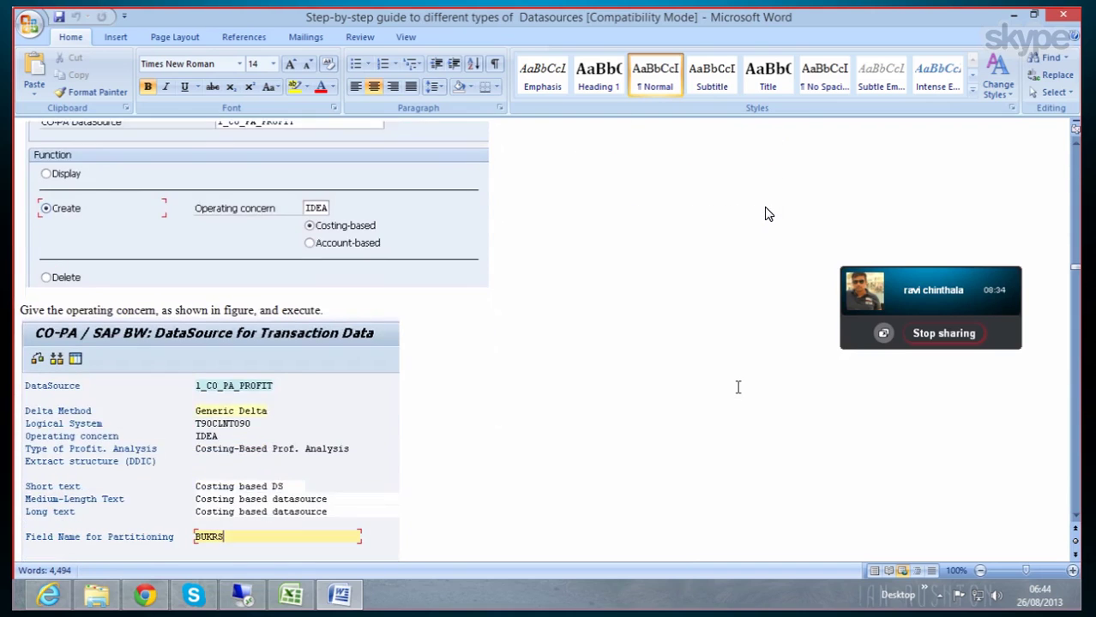
pyautogui.scroll(-7, 737, 387)
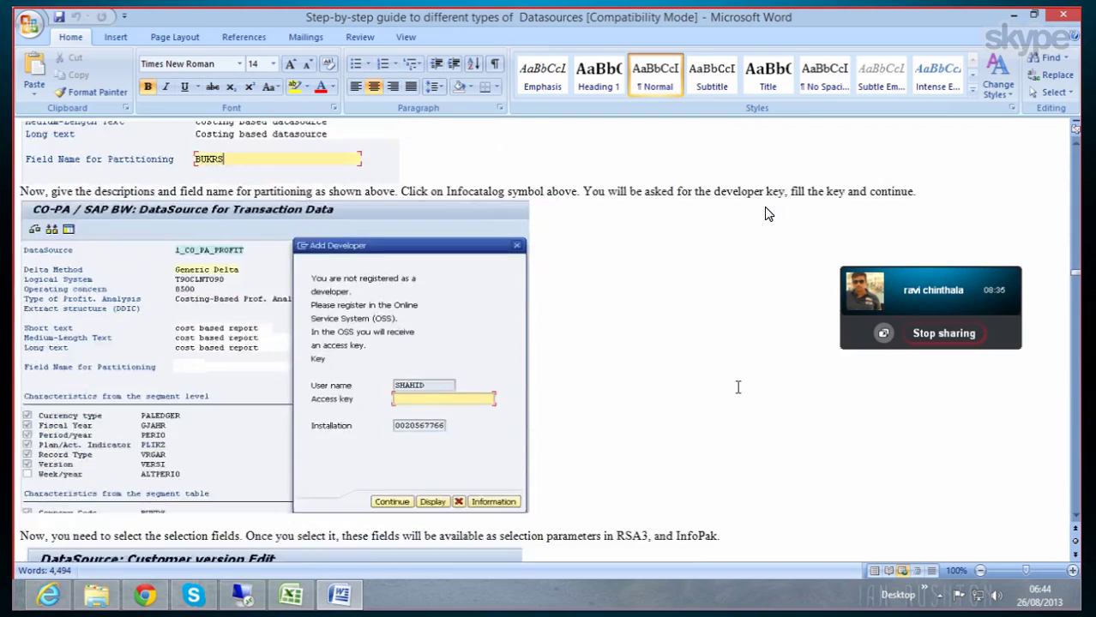
pyautogui.scroll(12, 738, 388)
pyautogui.scroll(15, 738, 388)
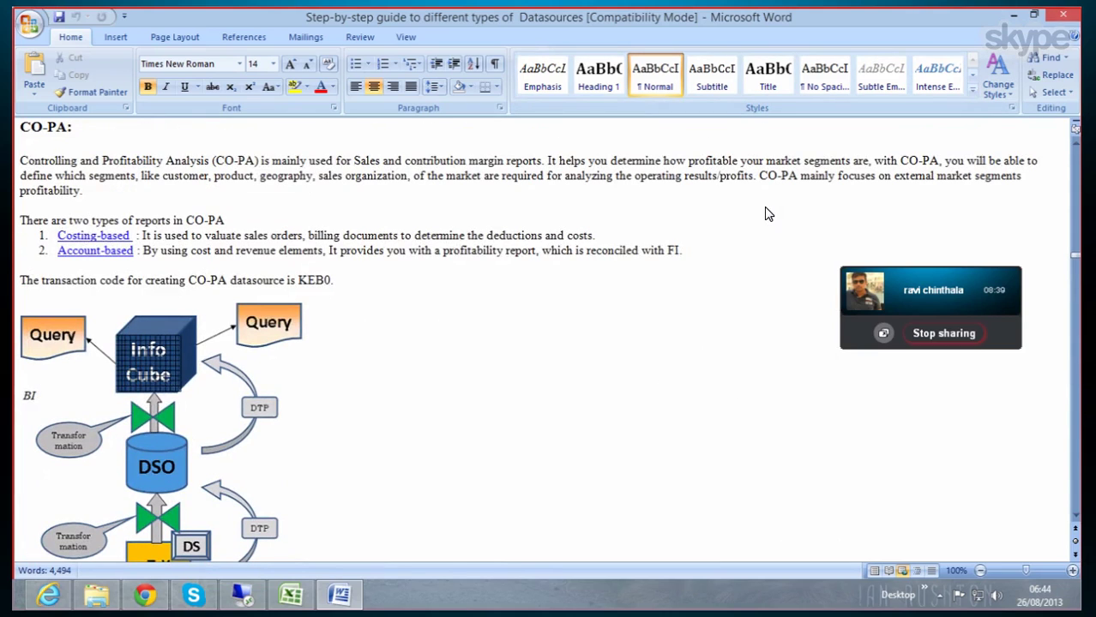
# Step: Minimize the Word guide, show the desktop and switch to the YouTube upload page in Internet Explorer
pyautogui.moveTo(1053, 24)
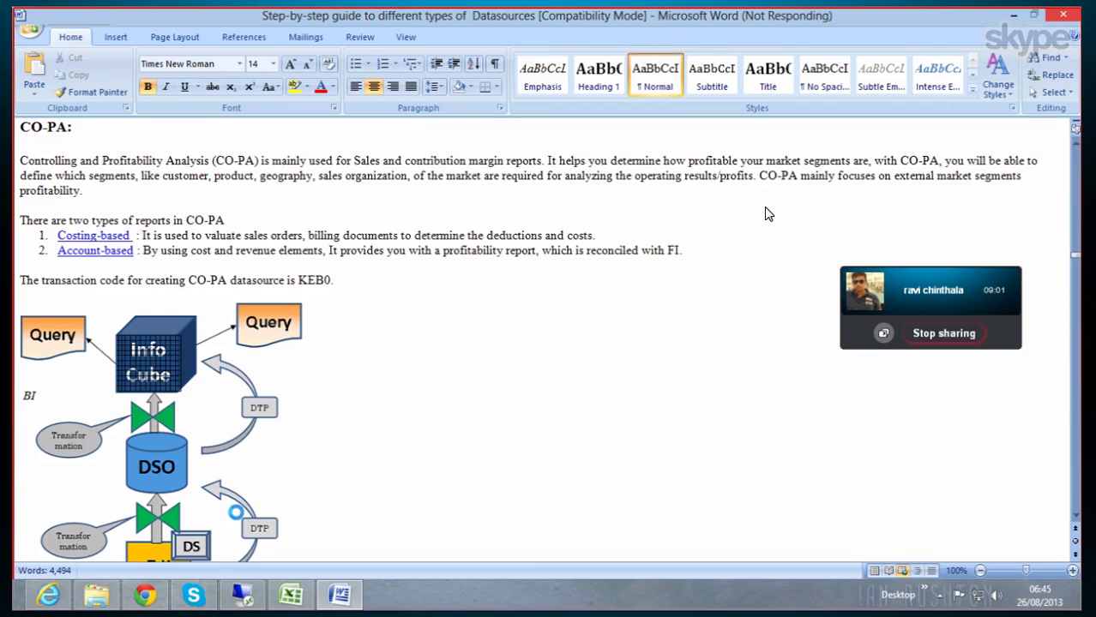
pyautogui.moveTo(53, 597)
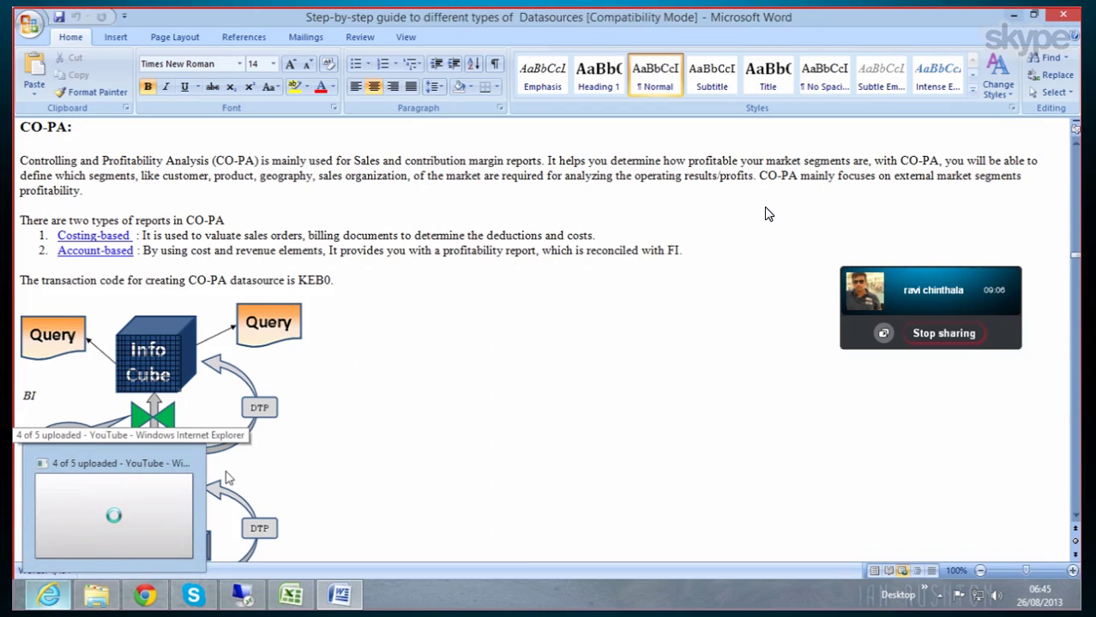
pyautogui.click(1013, 15)
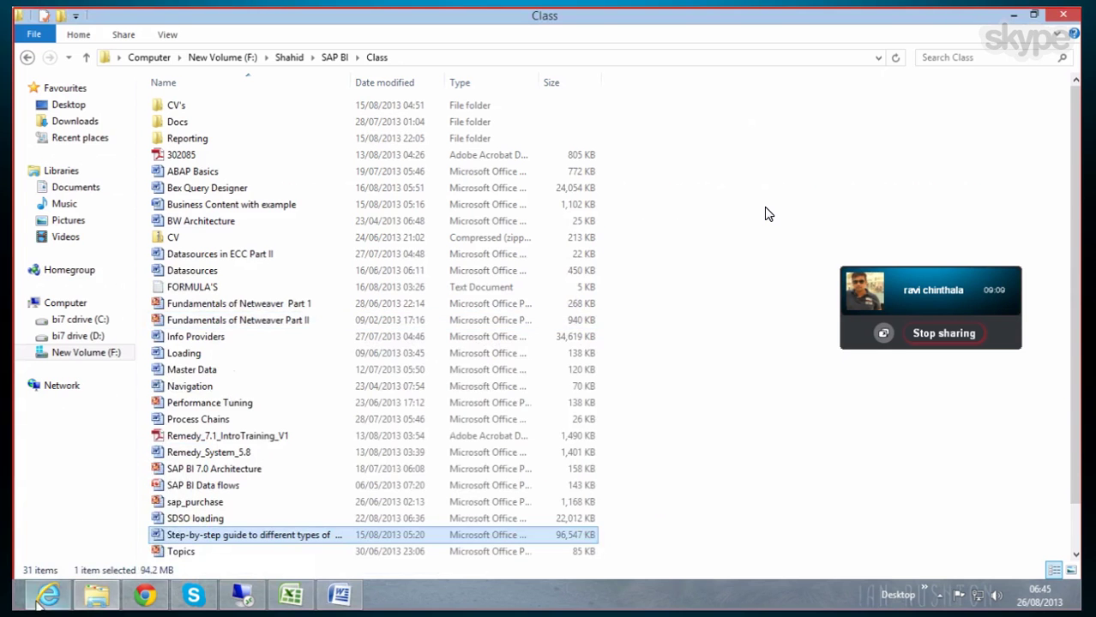
pyautogui.moveTo(40, 604)
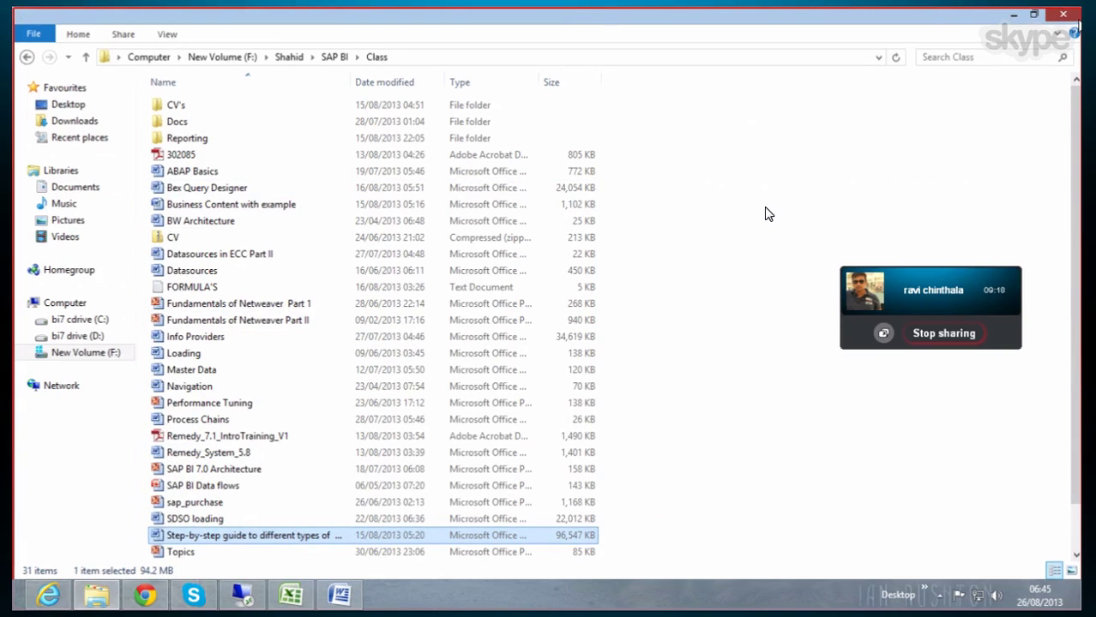
pyautogui.press('super+d')
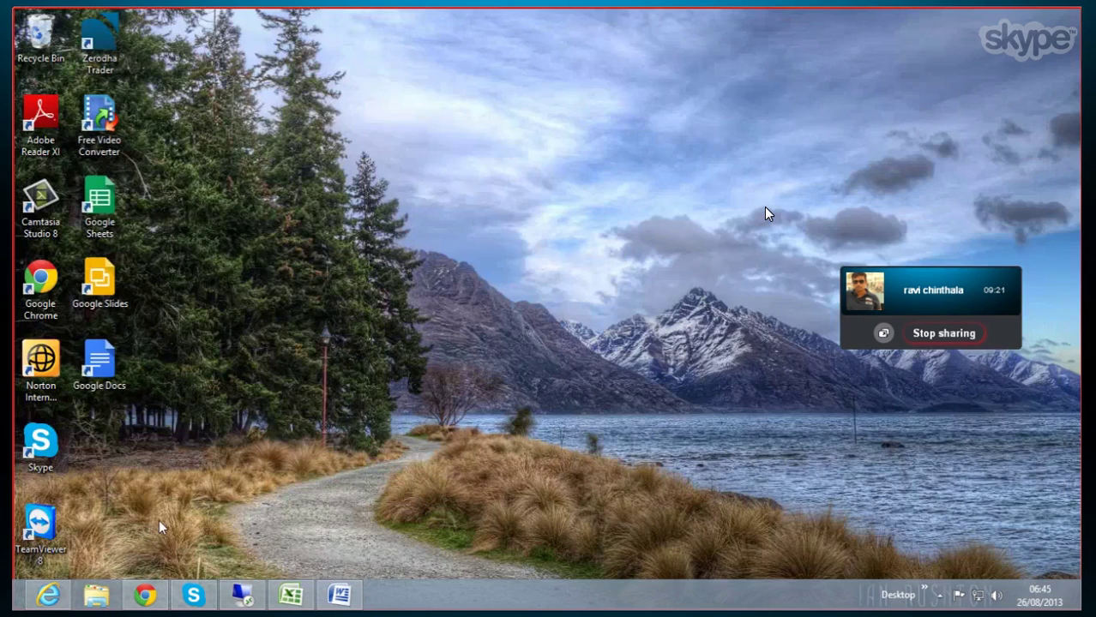
pyautogui.click(49, 596)
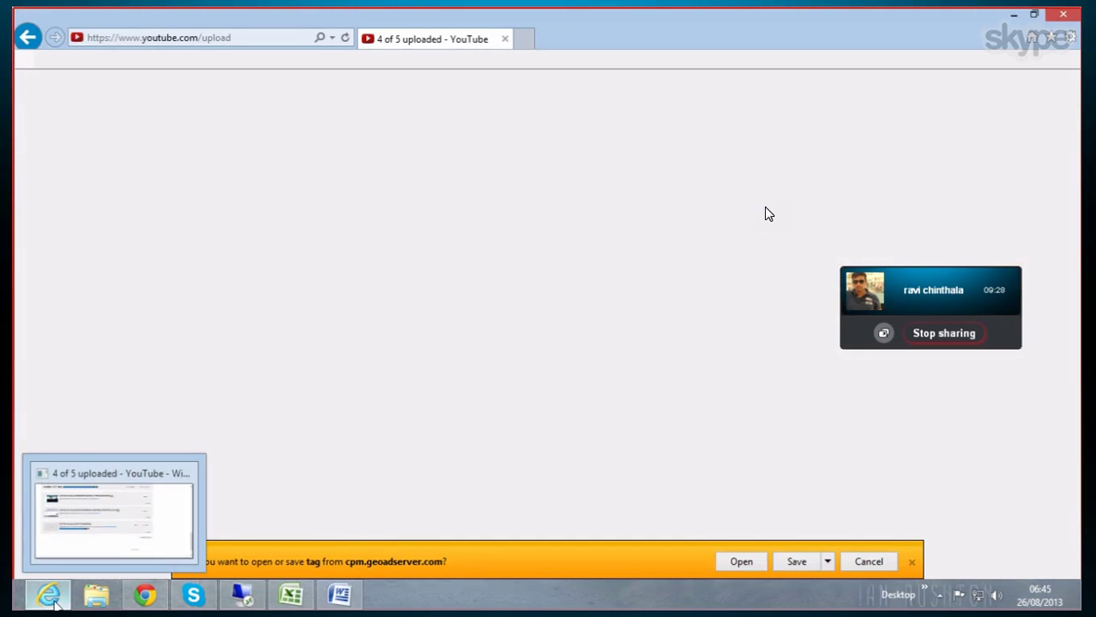
pyautogui.moveTo(193, 595)
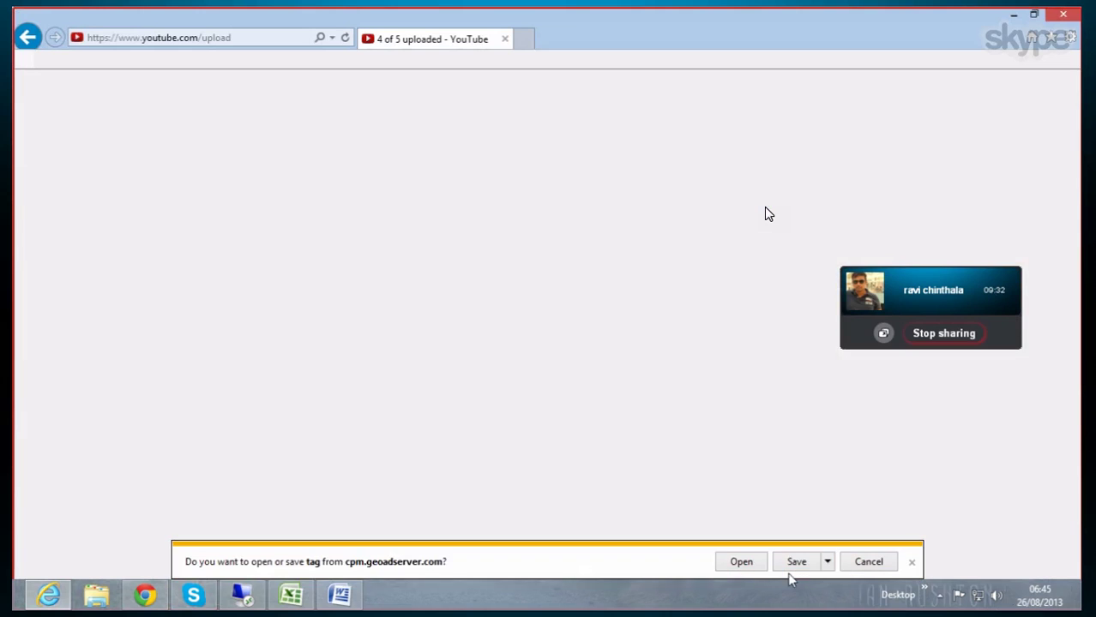
# Step: Clear the YouTube page's download and long-running script prompts and switch back to the SAP remote desktop session
pyautogui.click(874, 570)
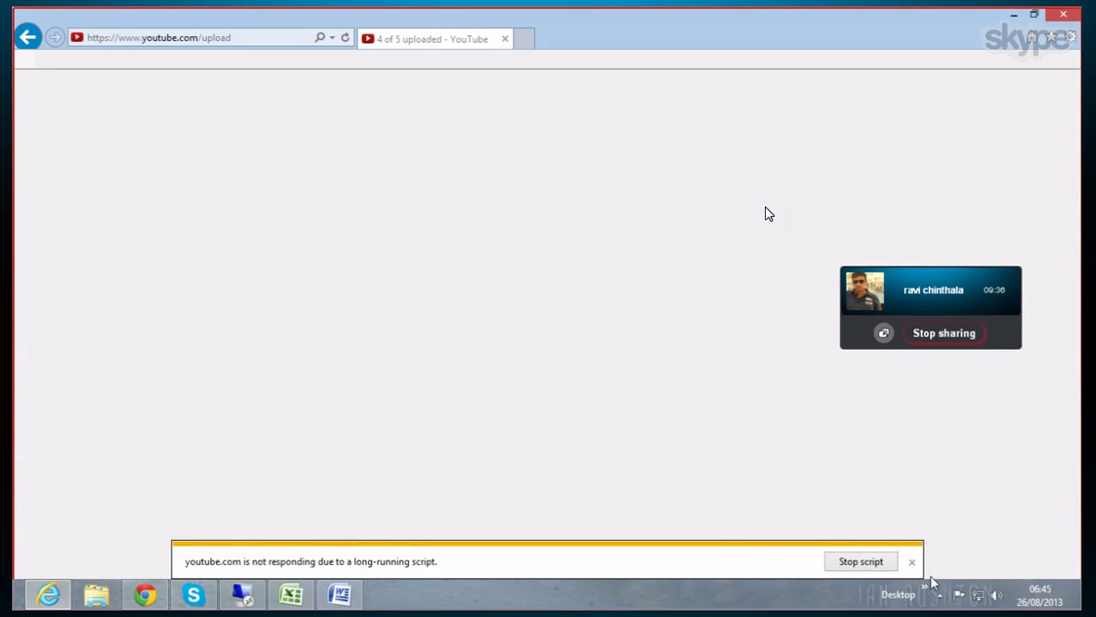
pyautogui.click(888, 568)
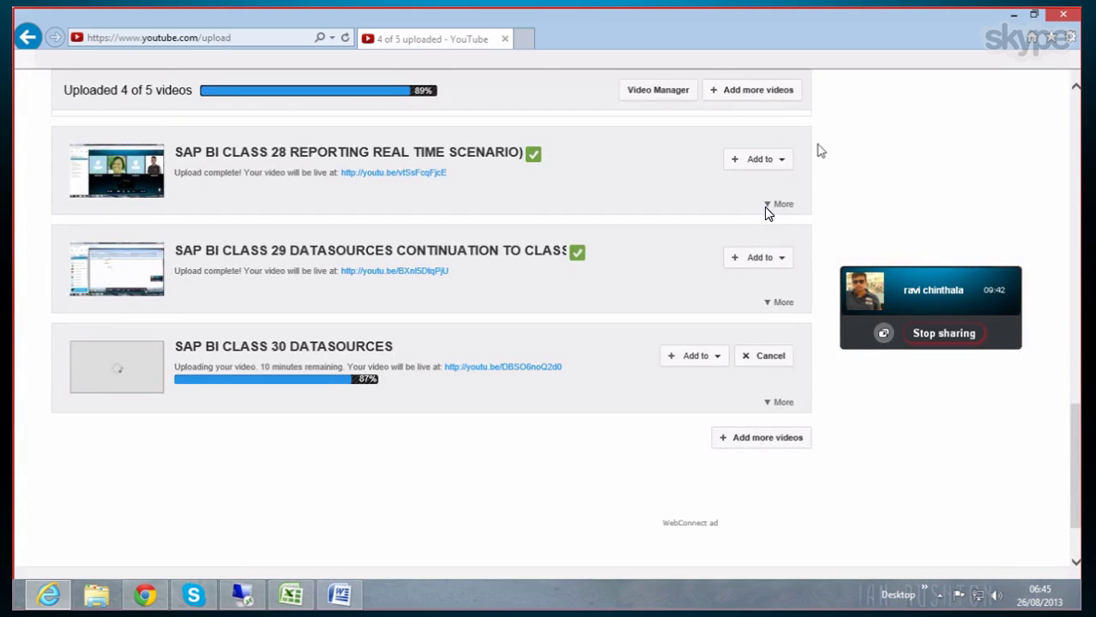
pyautogui.click(1014, 17)
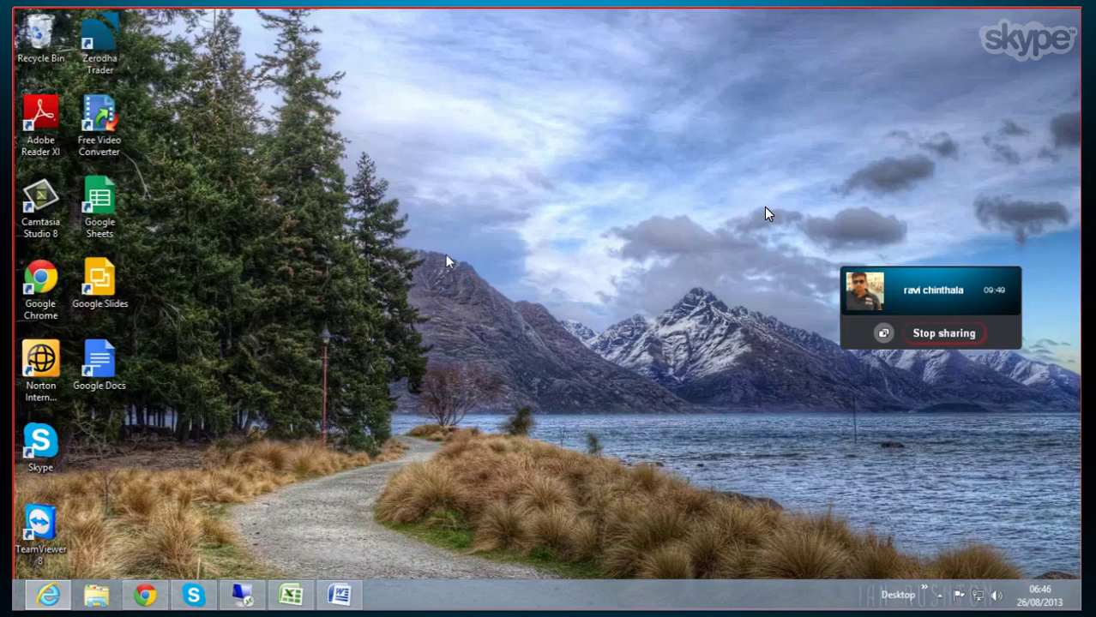
pyautogui.click(247, 600)
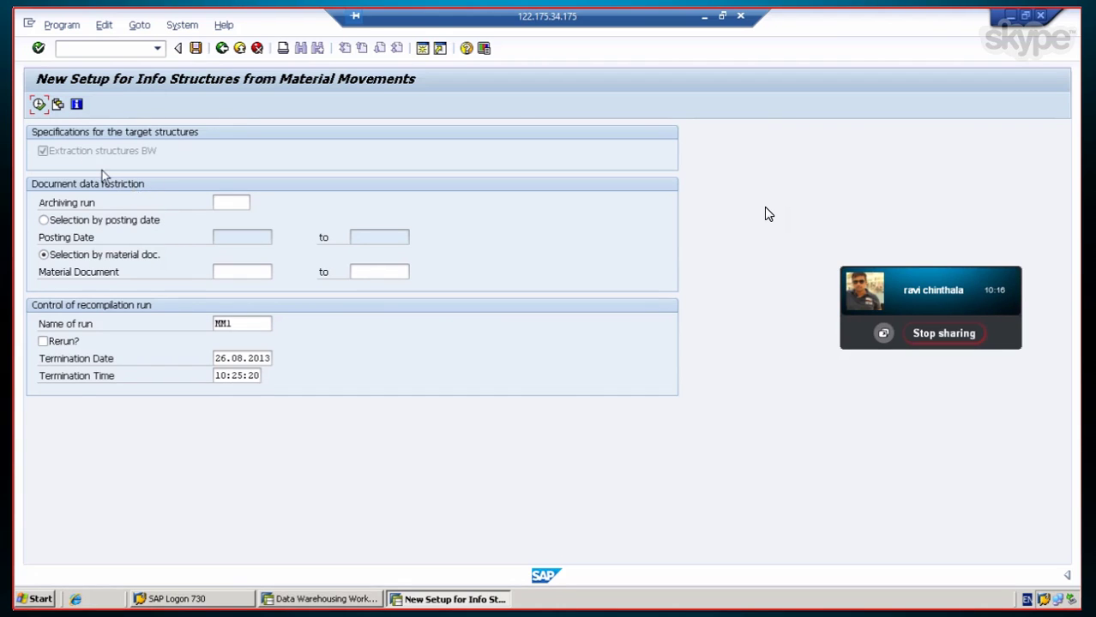
# Step: Execute the setup of info structures from material movements for run MM1, selected by material document
pyautogui.click(42, 108)
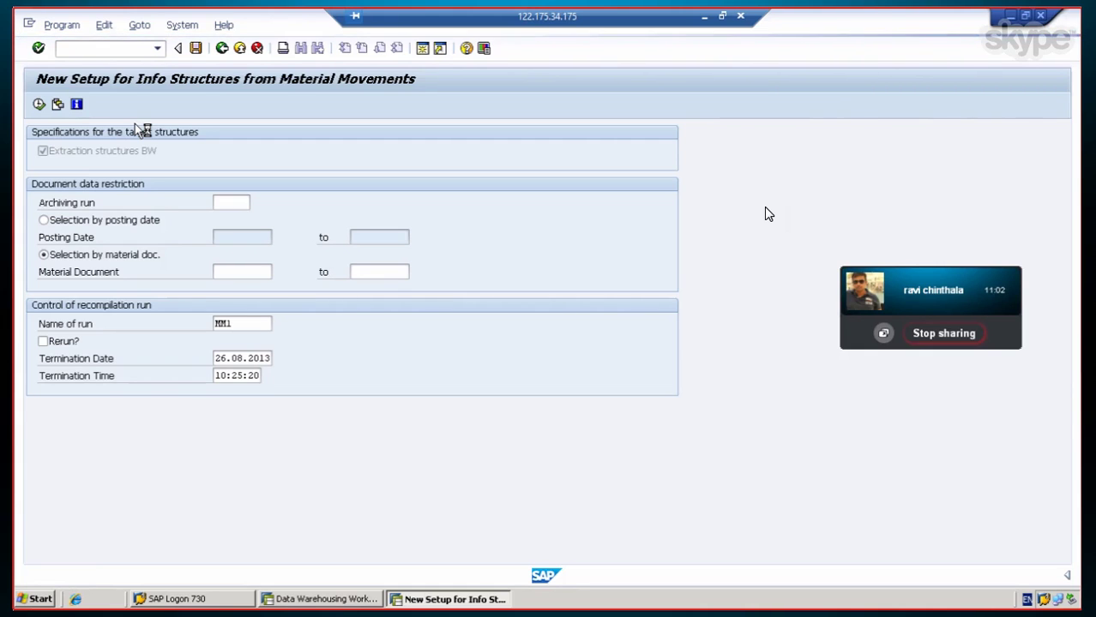
pyautogui.moveTo(670, 545)
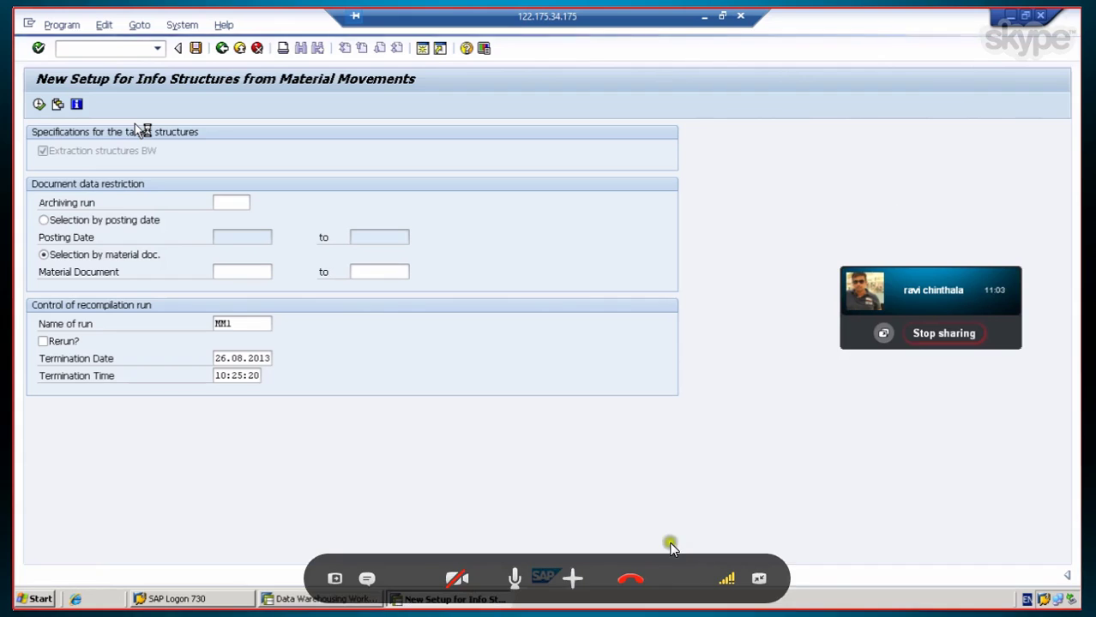
pyautogui.click(515, 580)
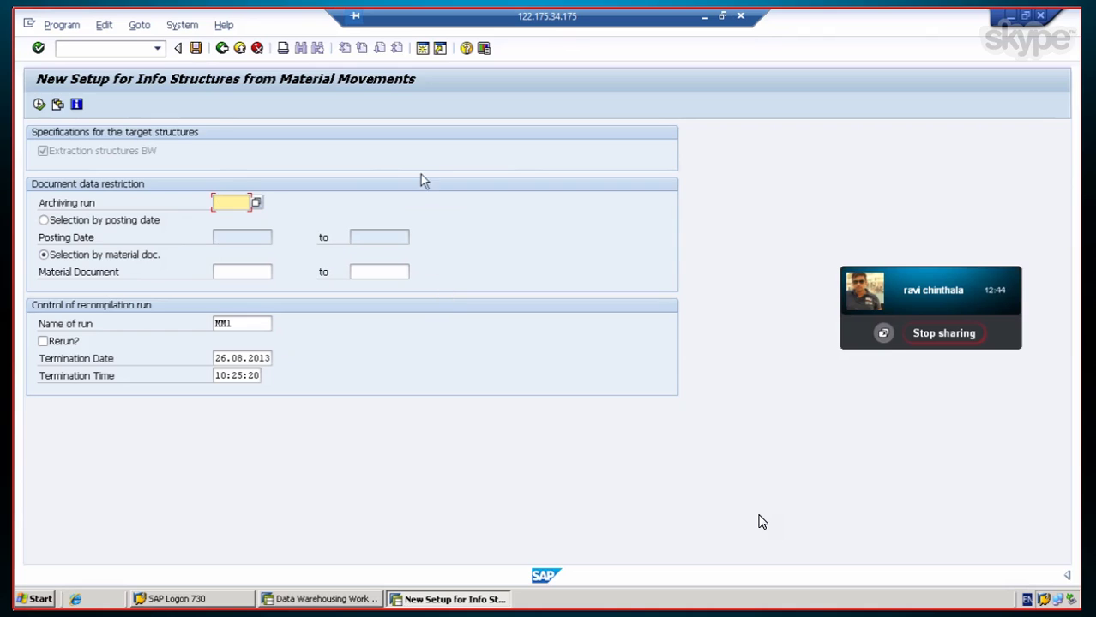
# Step: Try to execute the material movements setup with selection by posting date and the run name MM2
pyautogui.click(44, 222)
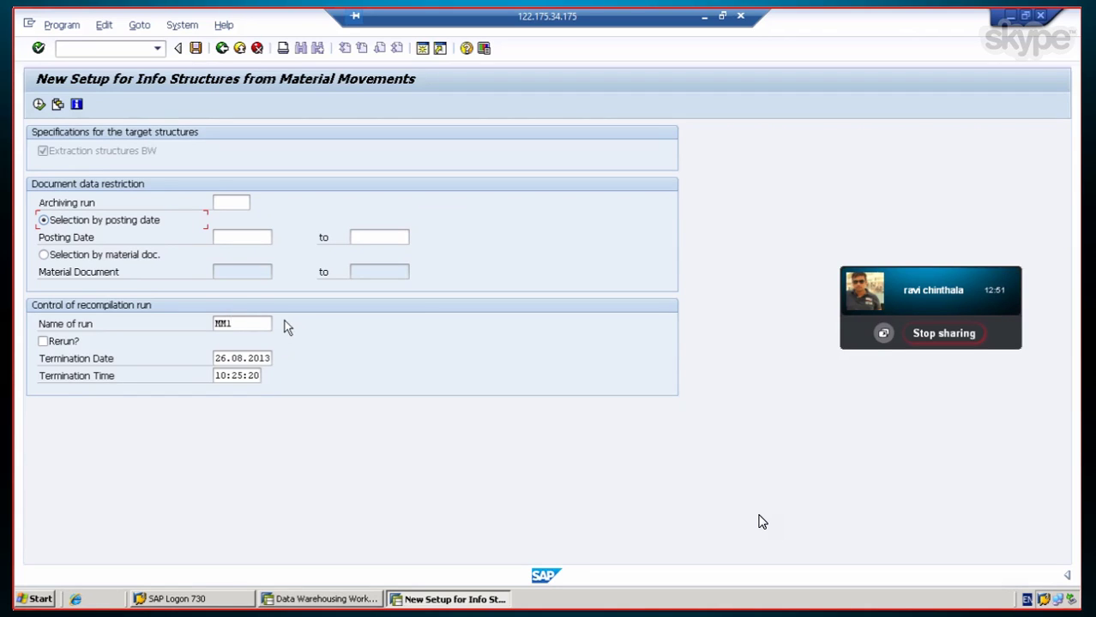
pyautogui.click(243, 324)
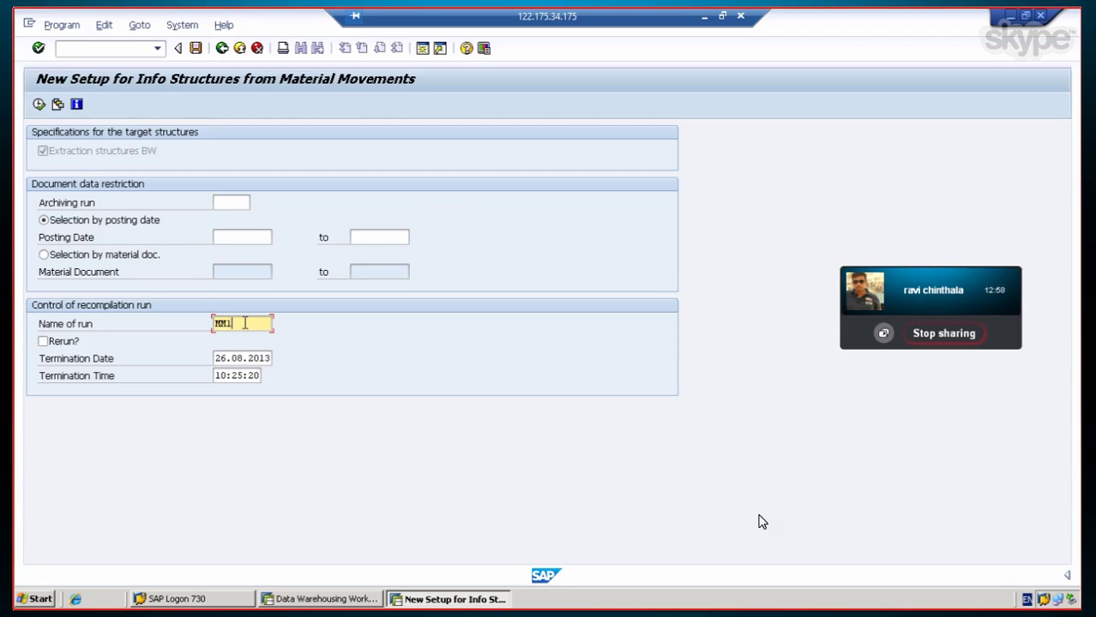
pyautogui.write('MM1')
pyautogui.press('BackSpace')
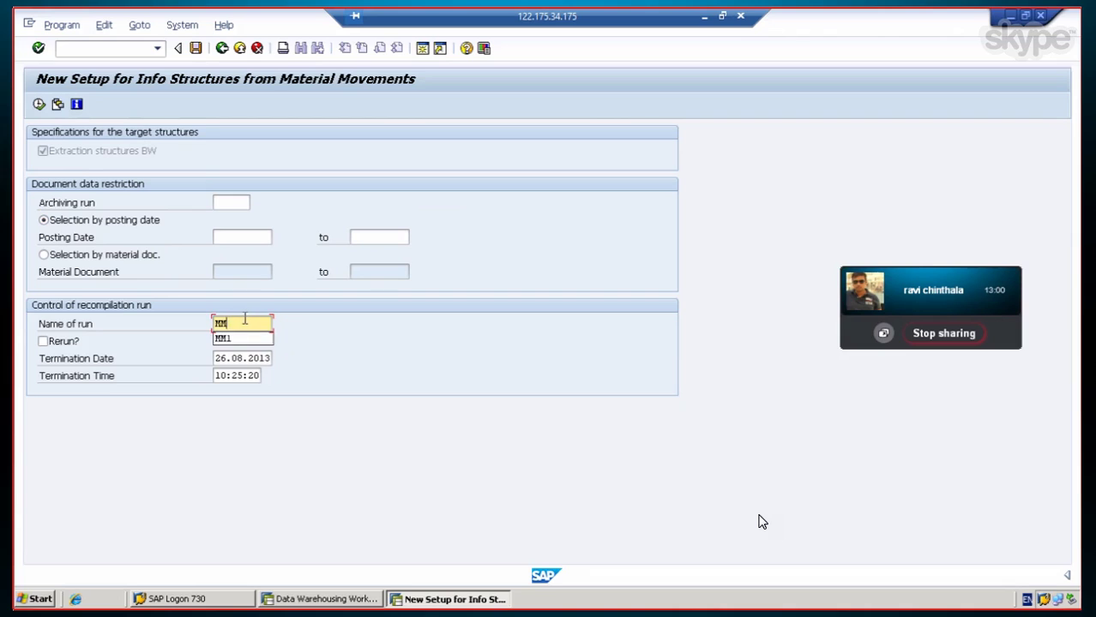
pyautogui.write('2')
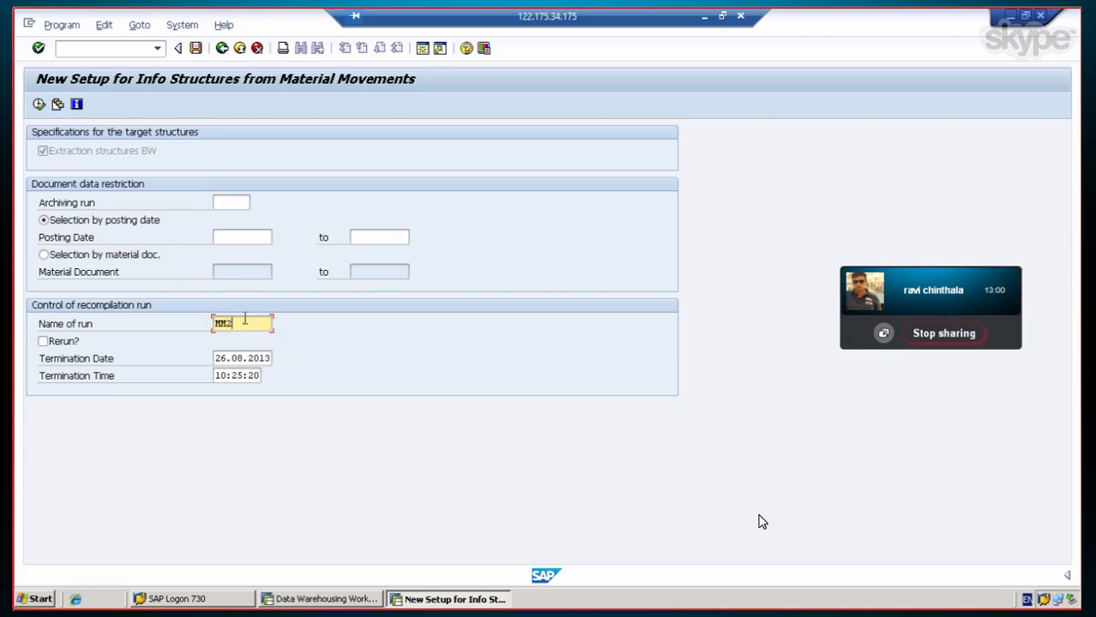
pyautogui.click(38, 105)
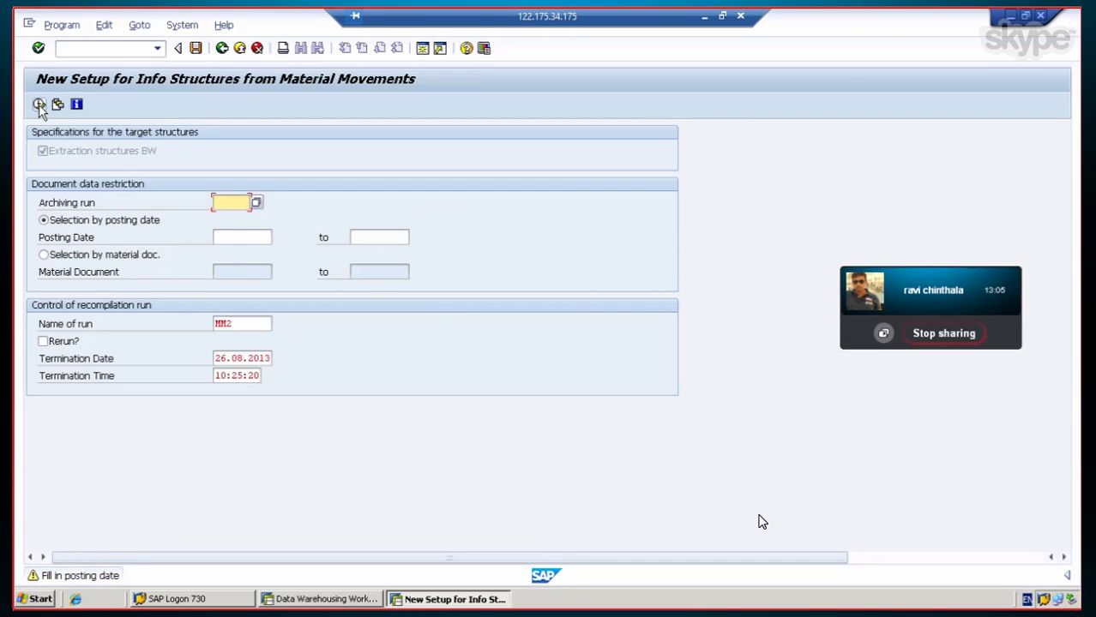
pyautogui.click(257, 203)
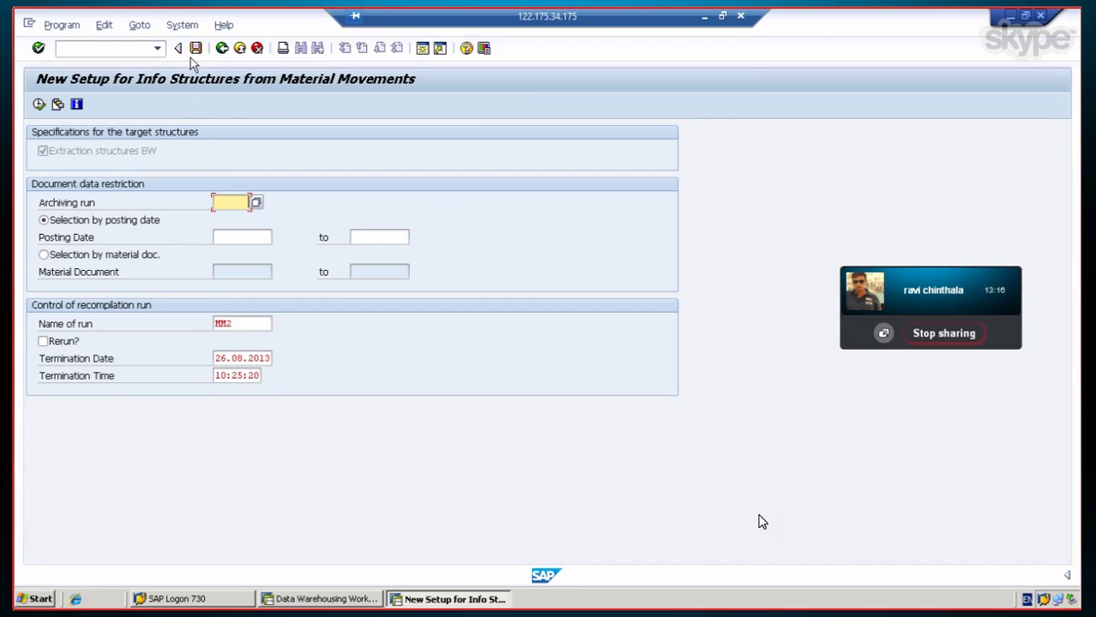
# Step: Leave the material movements setup and run transaction SBIW
pyautogui.click(222, 49)
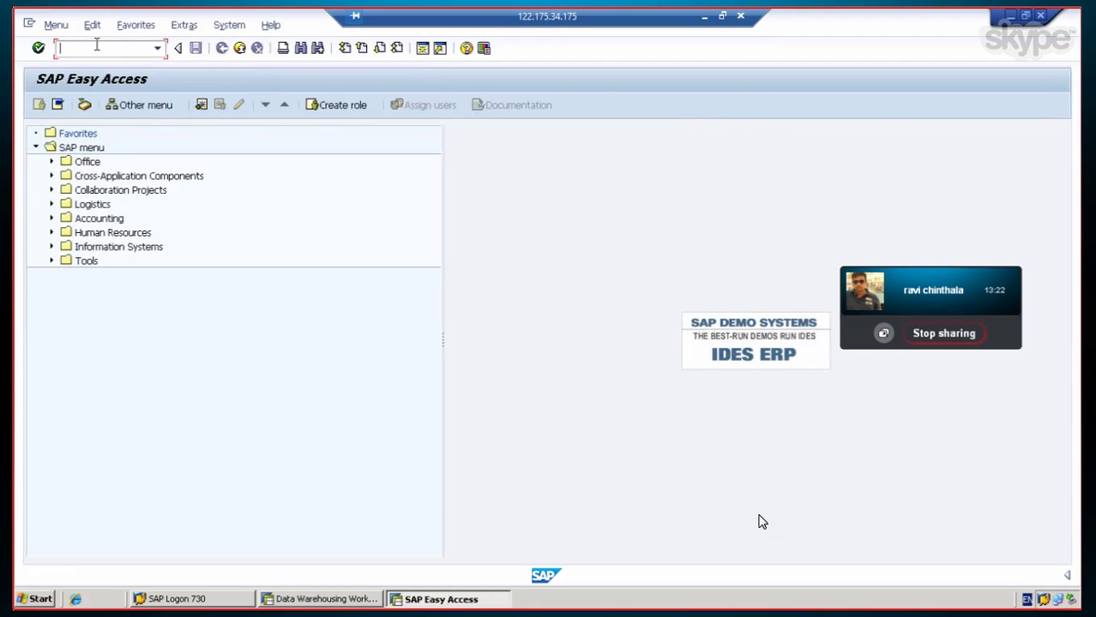
pyautogui.write('SBIW')
pyautogui.press('Return')
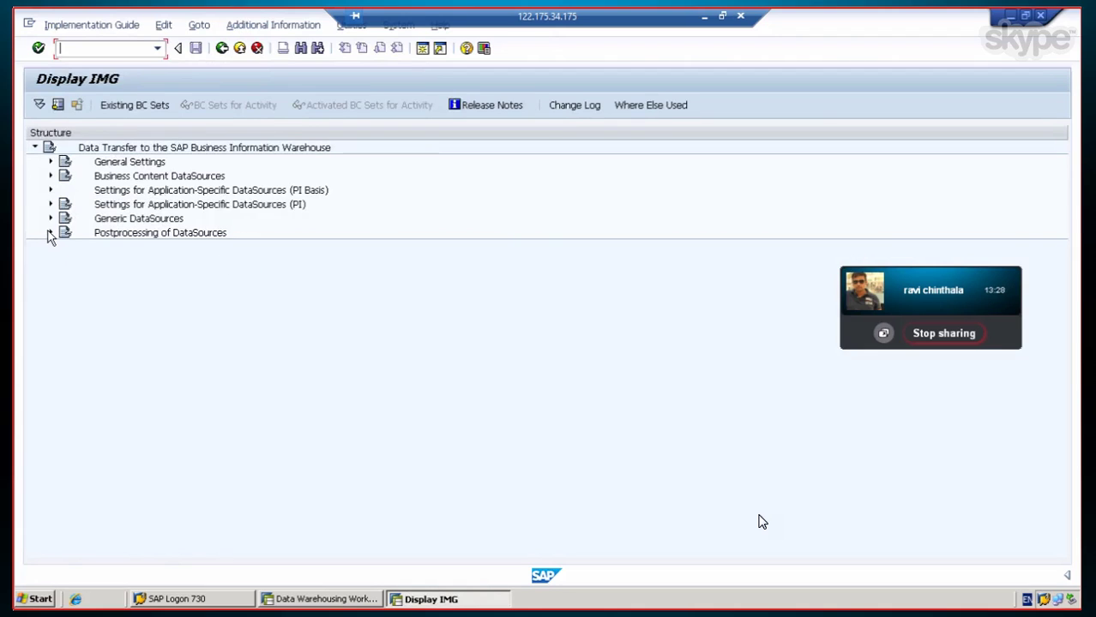
# Step: Expand the Business Content DataSources, the PI Basis settings with their status concept, and Logistics under the PI application-specific settings
pyautogui.click(49, 176)
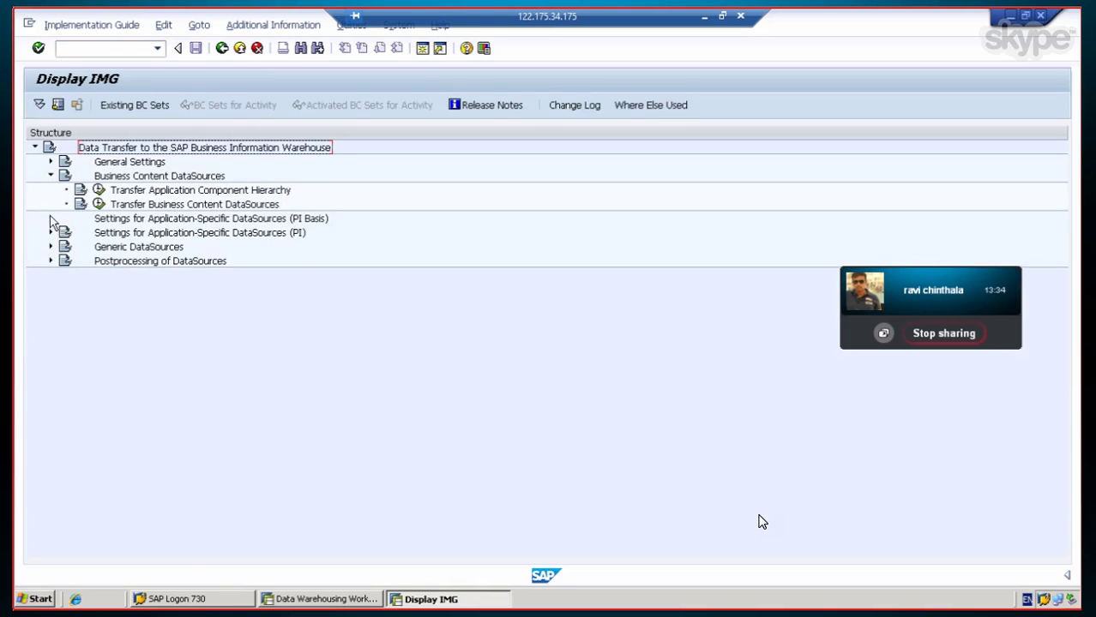
pyautogui.click(50, 219)
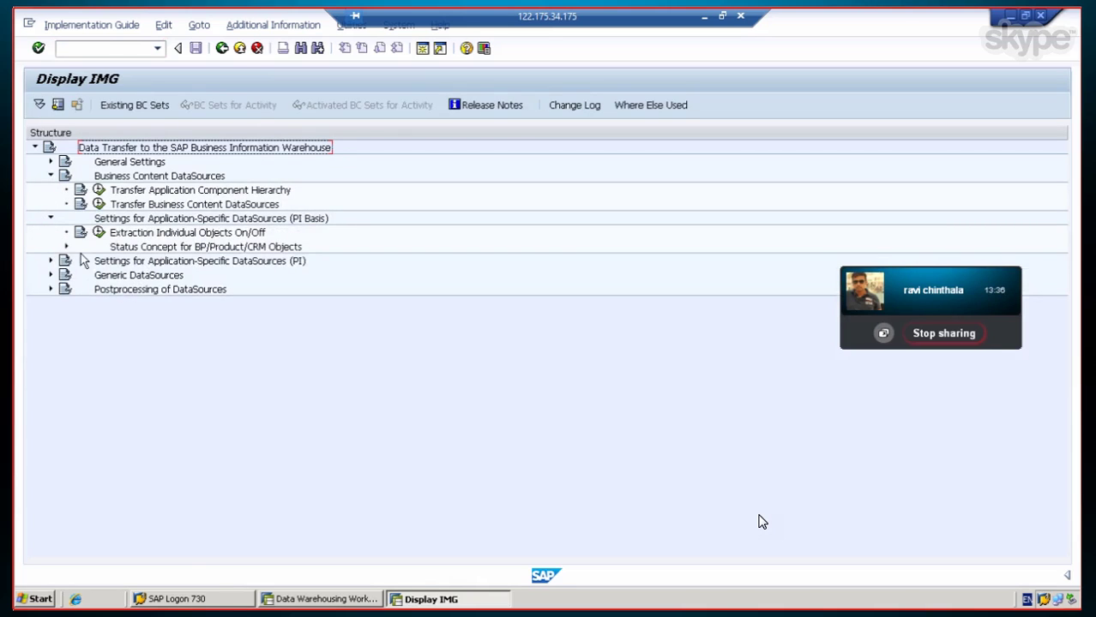
pyautogui.click(66, 247)
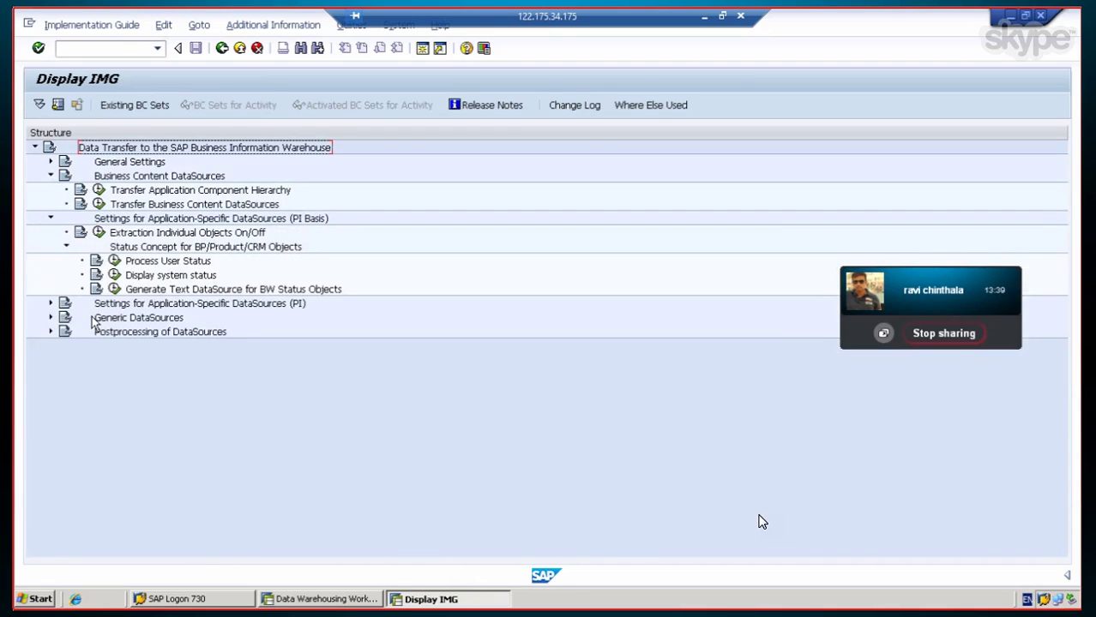
pyautogui.click(50, 303)
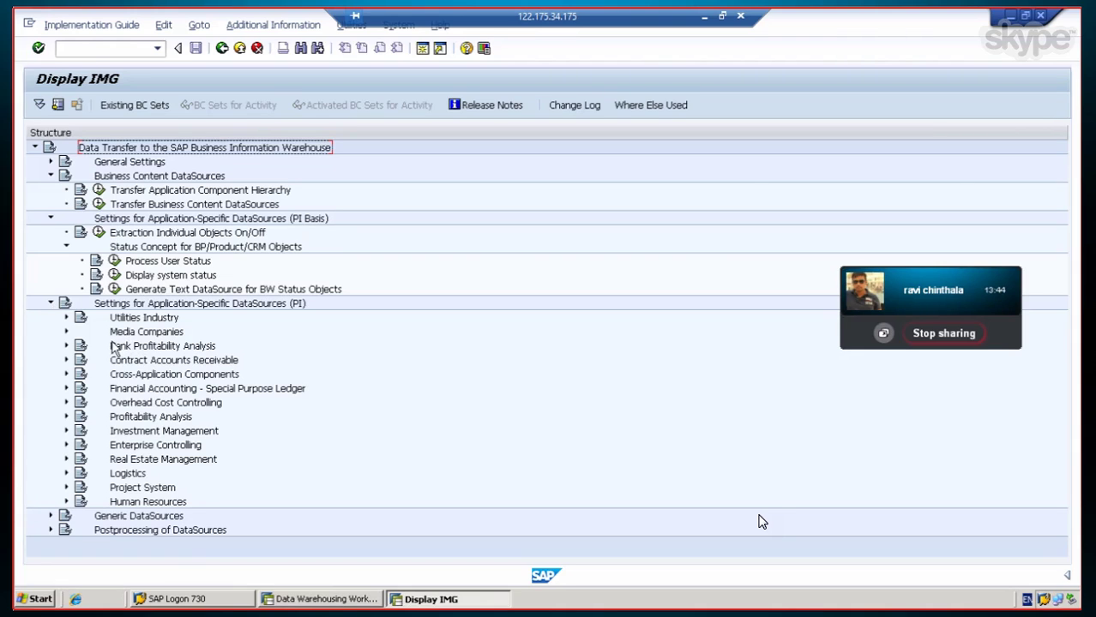
pyautogui.click(66, 473)
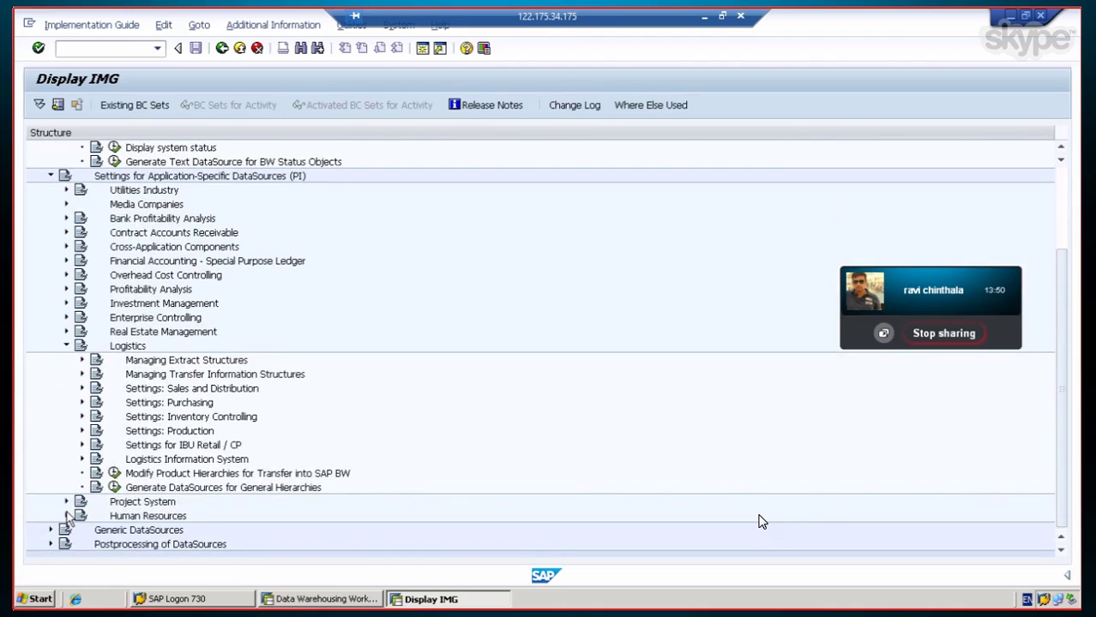
# Step: Look at the documentation for Settings: Production and the activities under Logistics Information System
pyautogui.click(83, 431)
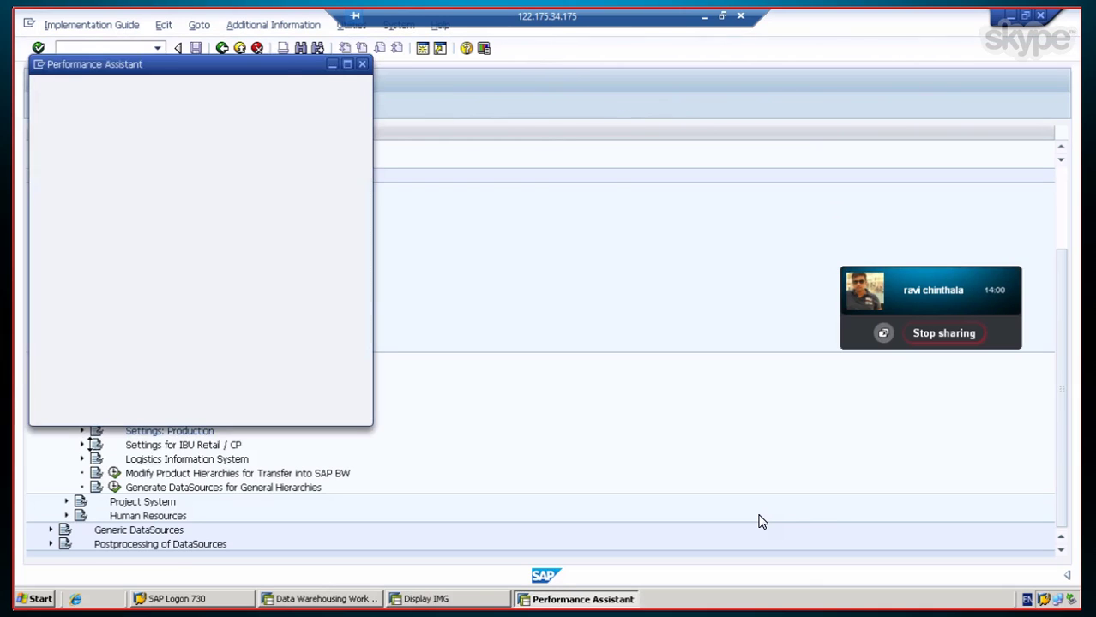
pyautogui.click(284, 85)
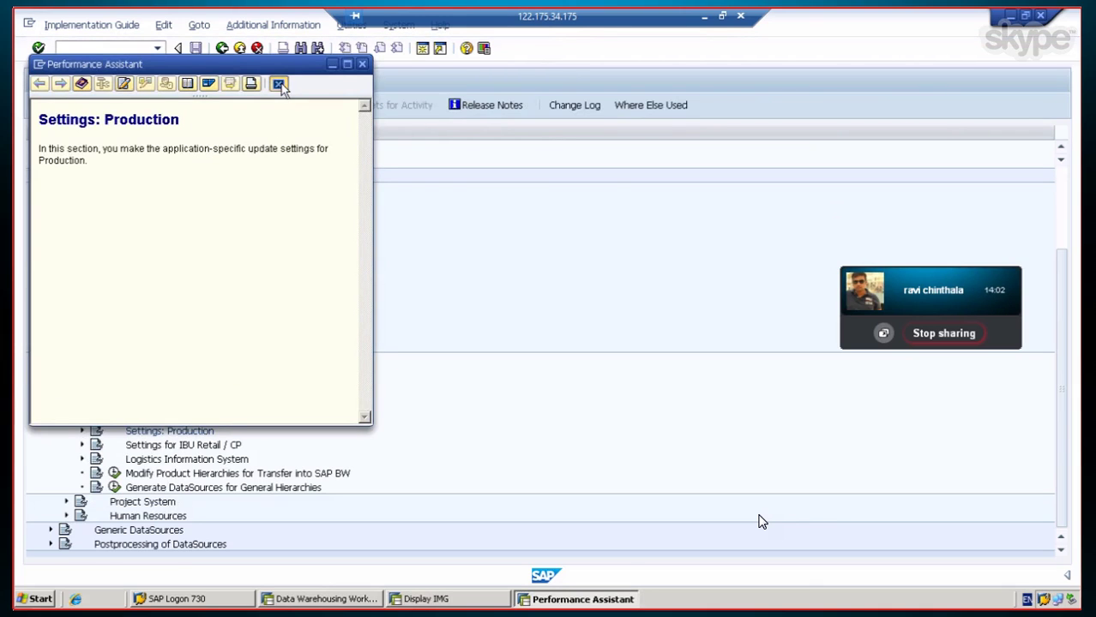
pyautogui.click(83, 460)
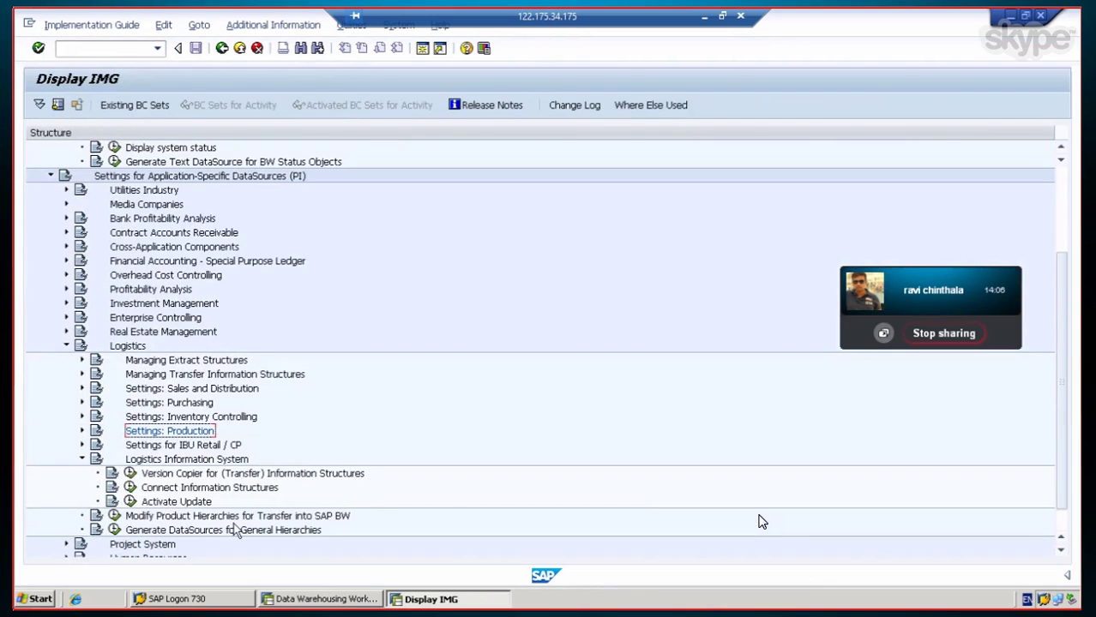
pyautogui.scroll(-3, 232, 518)
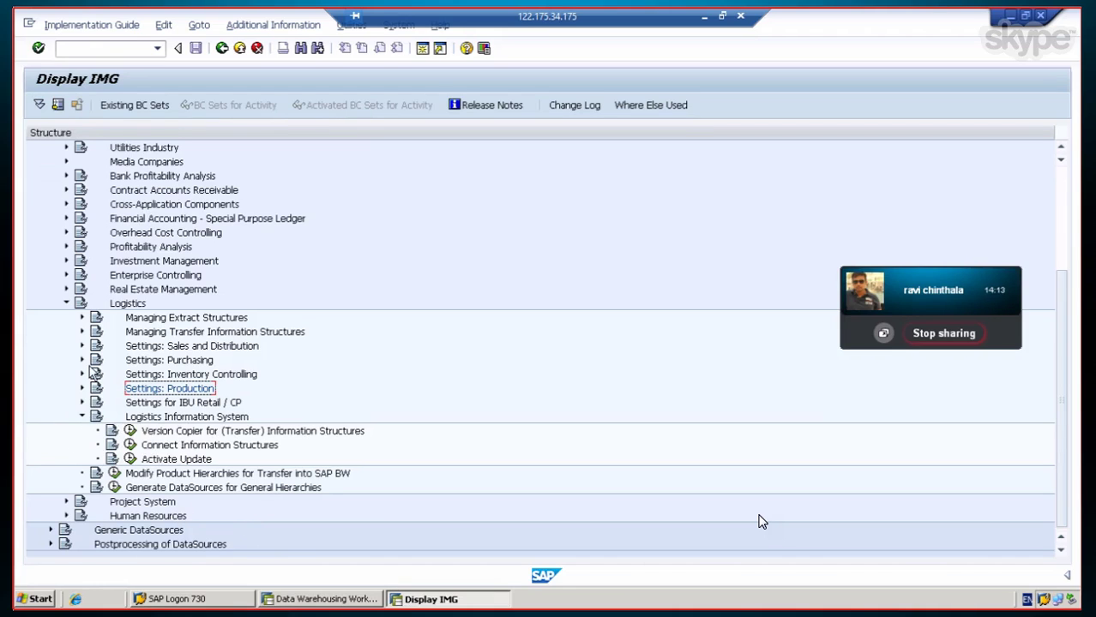
# Step: Expand Managing Extract Structures through Initialization and Filling in the Setup Table to the Application-Specific Setup of Statistical Data activities
pyautogui.click(81, 317)
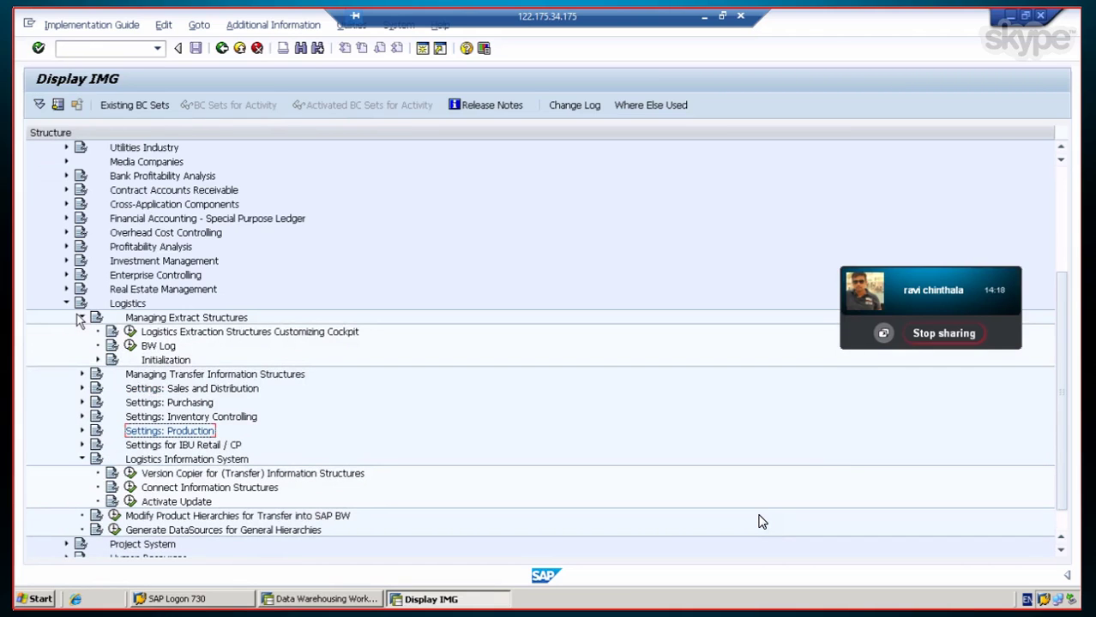
pyautogui.click(98, 360)
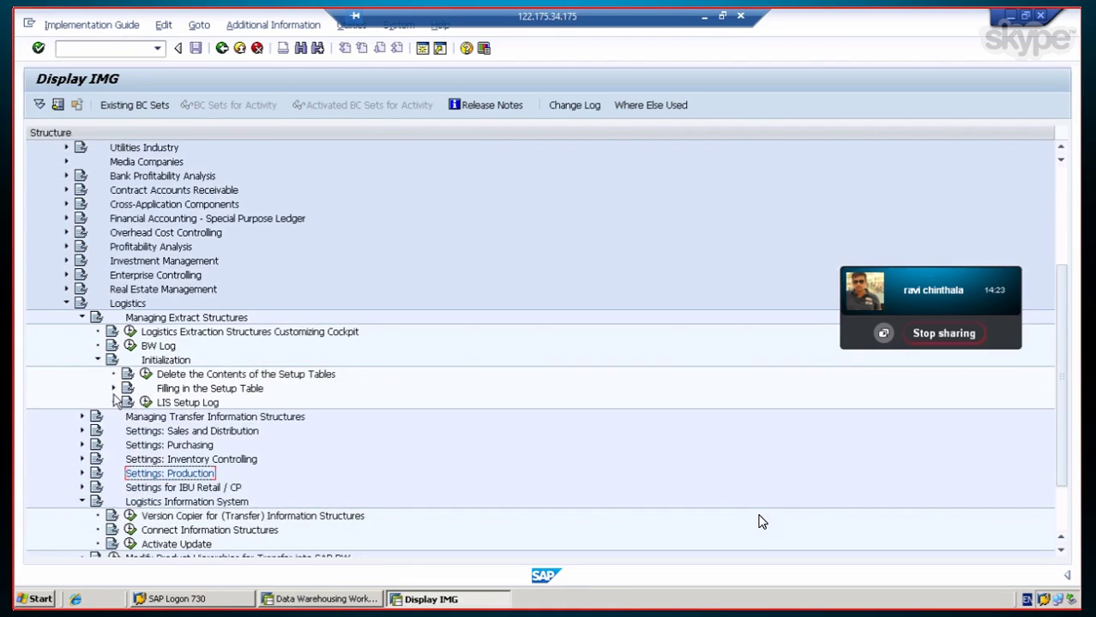
pyautogui.click(113, 388)
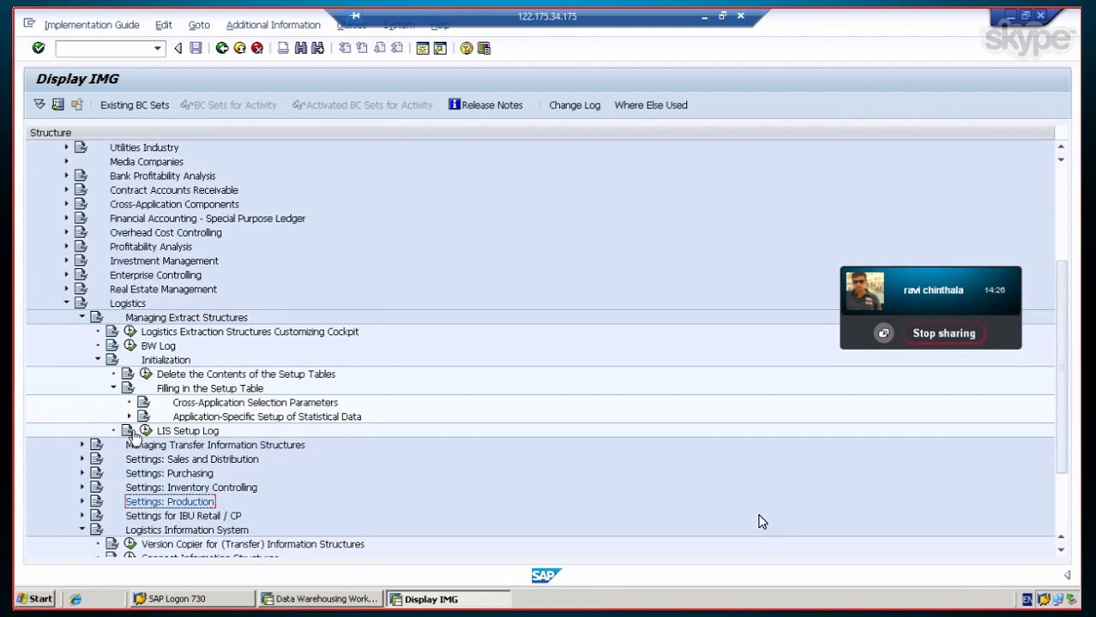
pyautogui.click(129, 416)
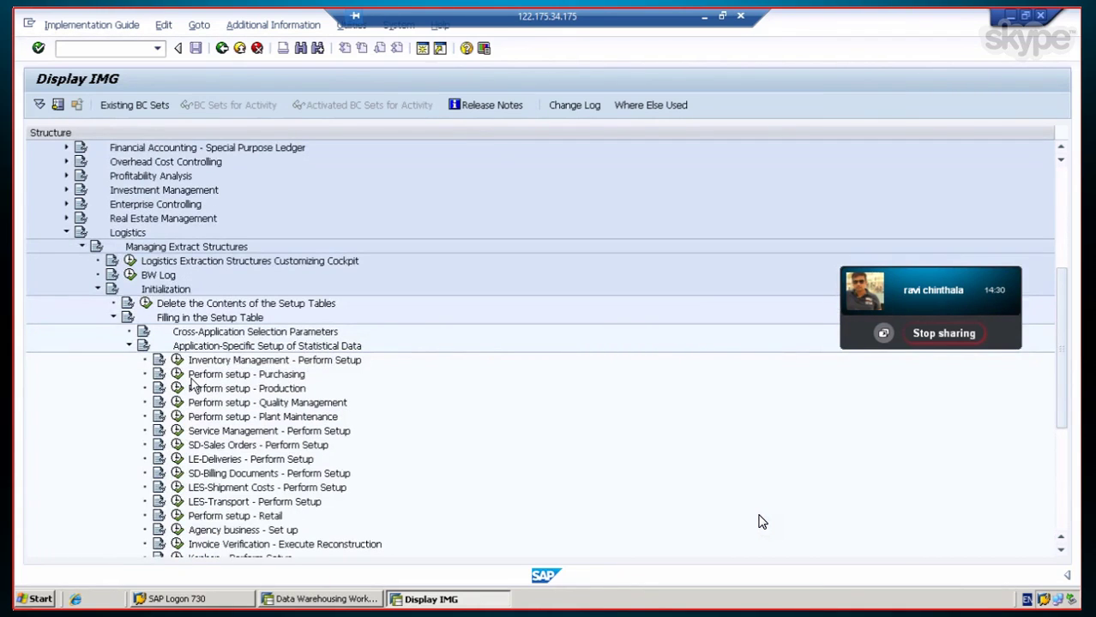
pyautogui.scroll(-1, 193, 385)
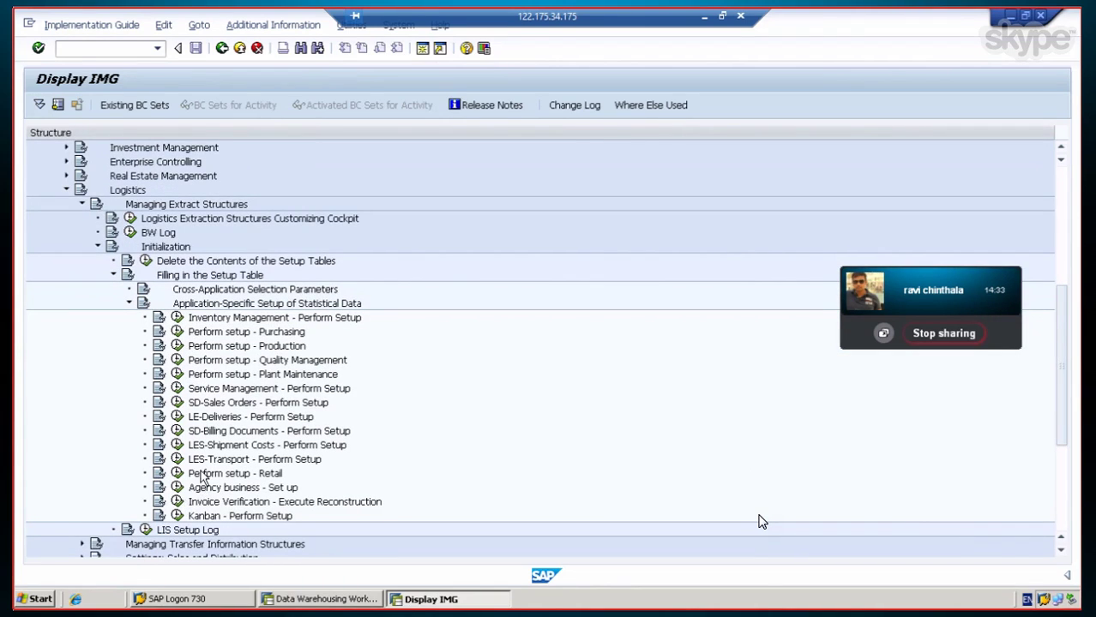
# Step: Open the Invoice Verification, Revaluation setup under Inventory Management - Perform Setup and visit its Company Code and Name of Run fields
pyautogui.click(204, 324)
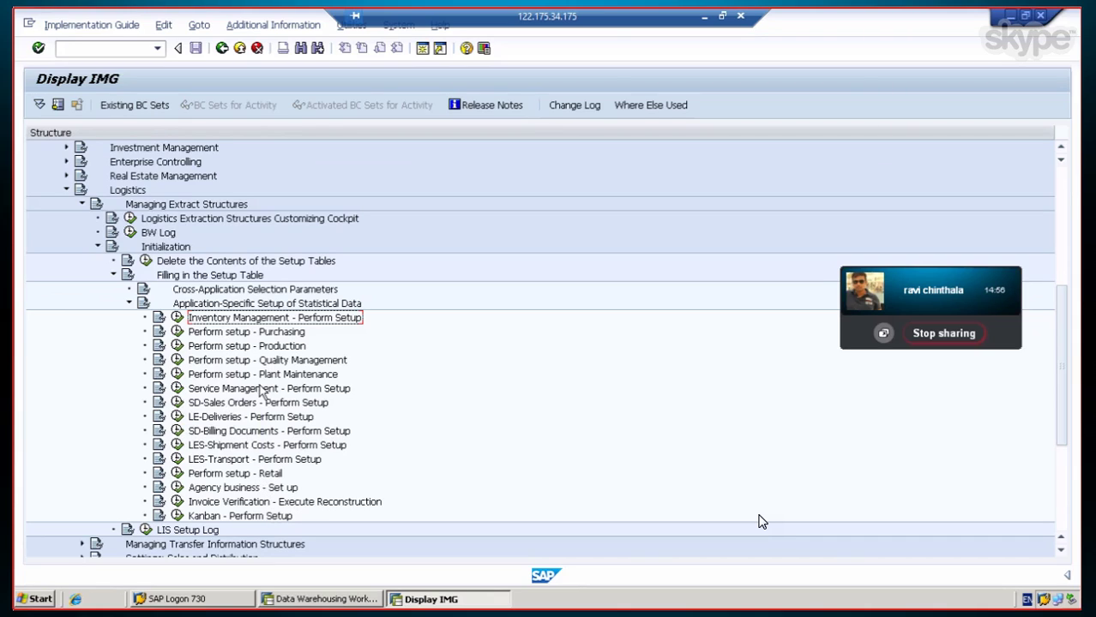
pyautogui.click(176, 317)
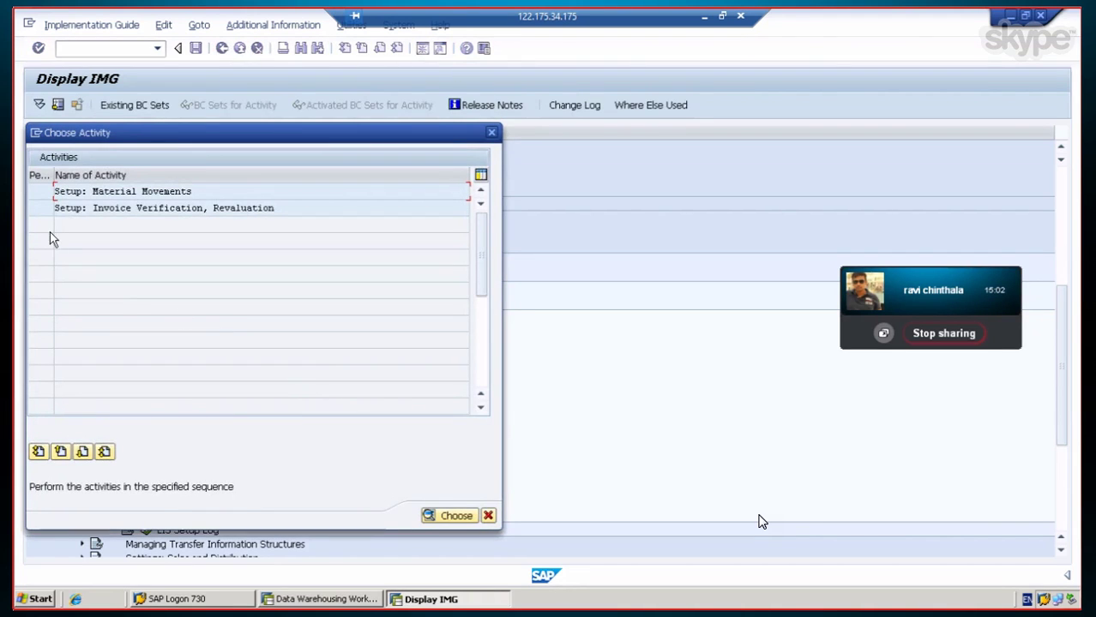
pyautogui.click(35, 207)
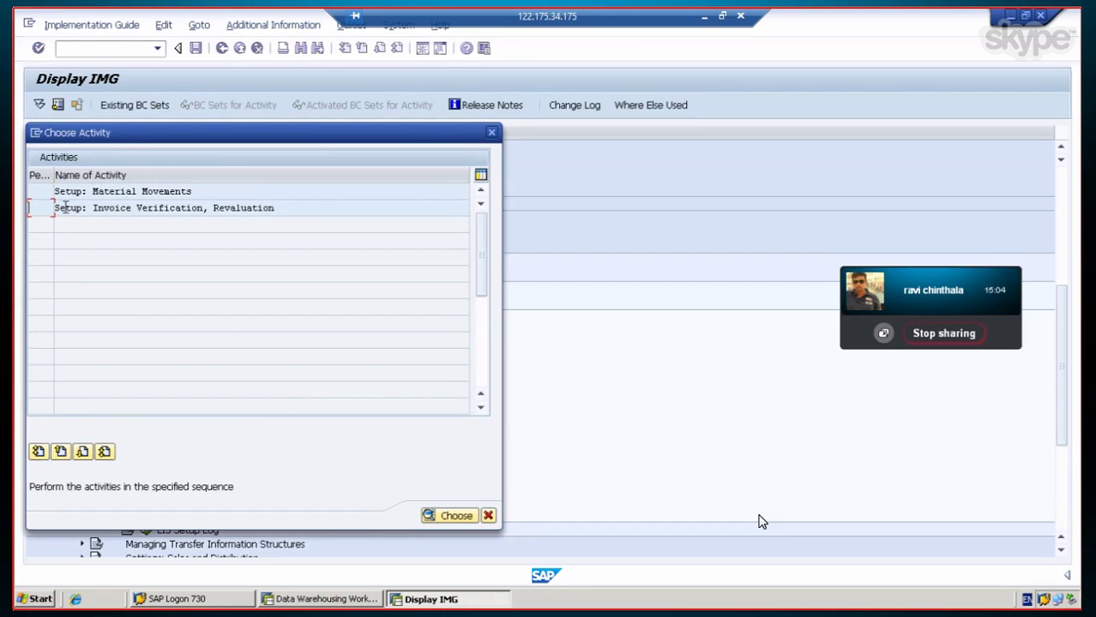
pyautogui.click(35, 208)
pyautogui.doubleClick(88, 209)
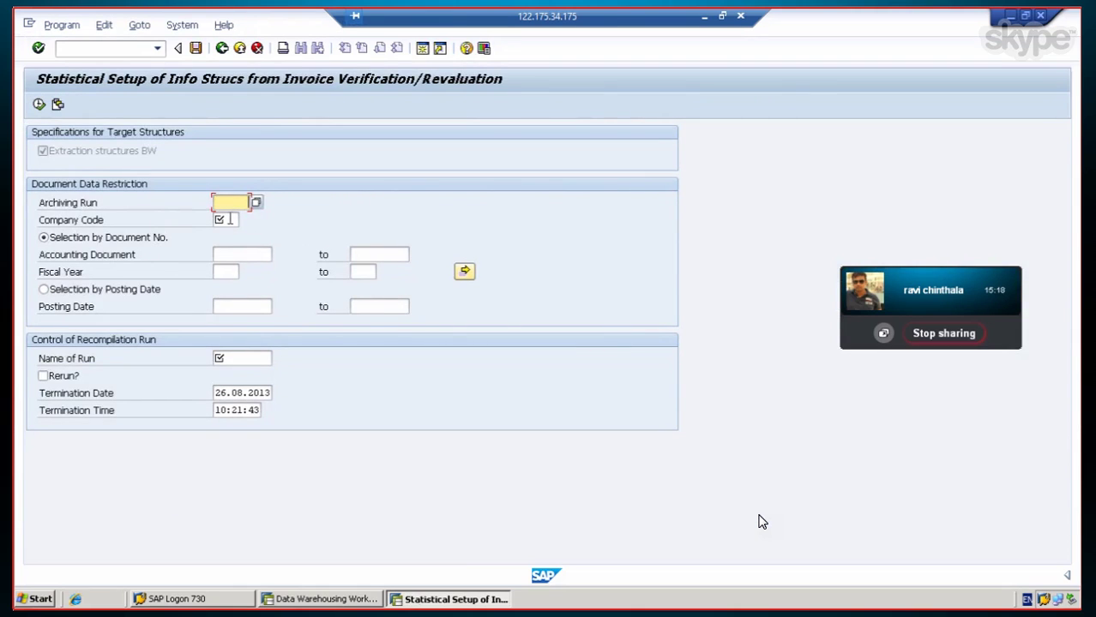
pyautogui.click(230, 220)
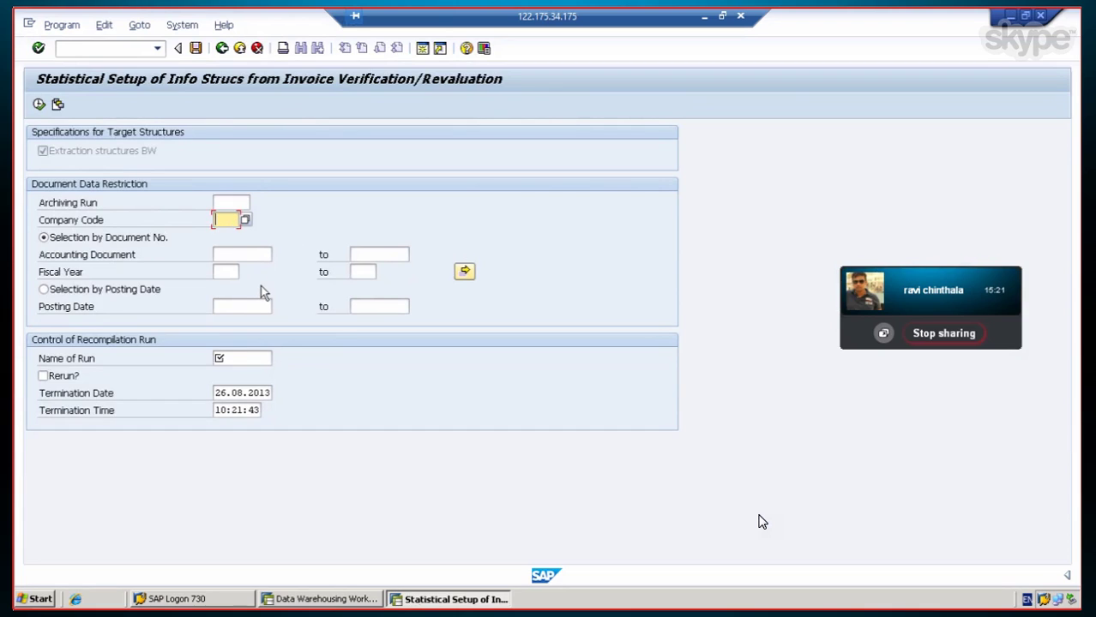
pyautogui.click(243, 358)
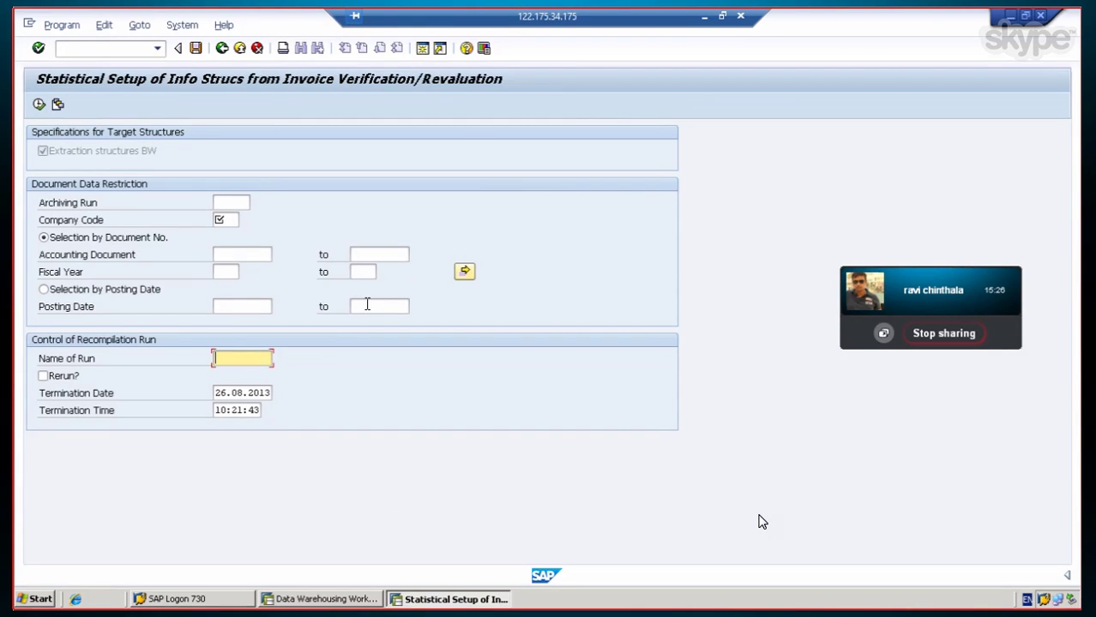
# Step: Name the recompilation run UM1, set its termination time to 10:35:50 and try to execute the setup
pyautogui.write('UM1')
pyautogui.click(246, 410)
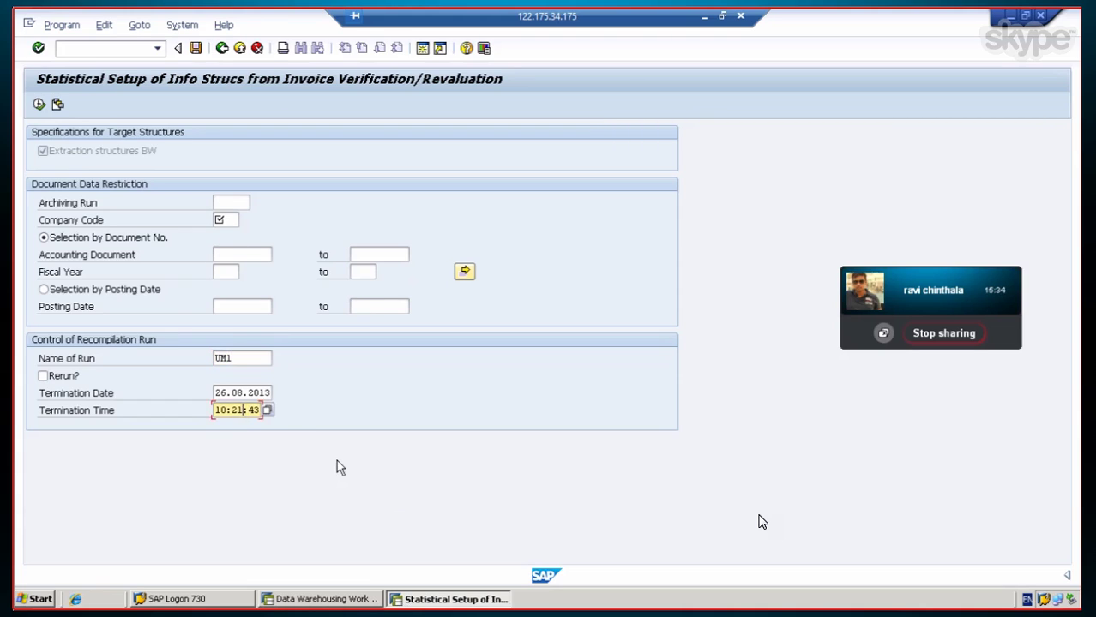
pyautogui.press('BackSpace')
pyautogui.press('BackSpace')
pyautogui.write('35:50')
pyautogui.click(39, 105)
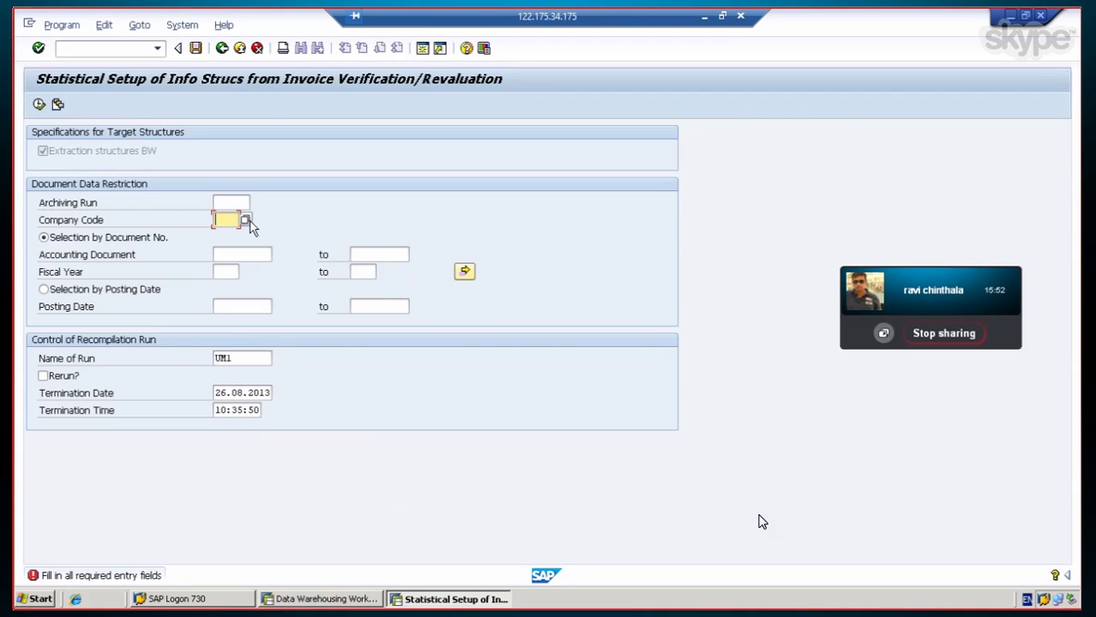
# Step: Open the list of possible company codes, widen its code column and examine the entries around 4300 India
pyautogui.click(246, 220)
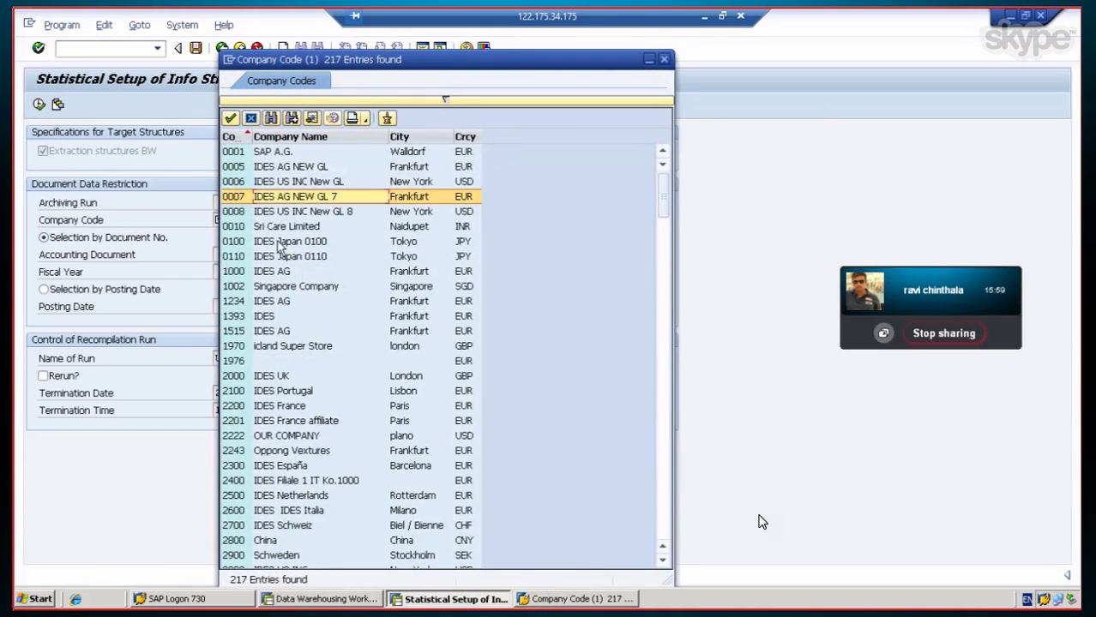
pyautogui.moveTo(250, 139); pyautogui.dragTo(289, 165)
pyautogui.scroll(-1, 352, 249)
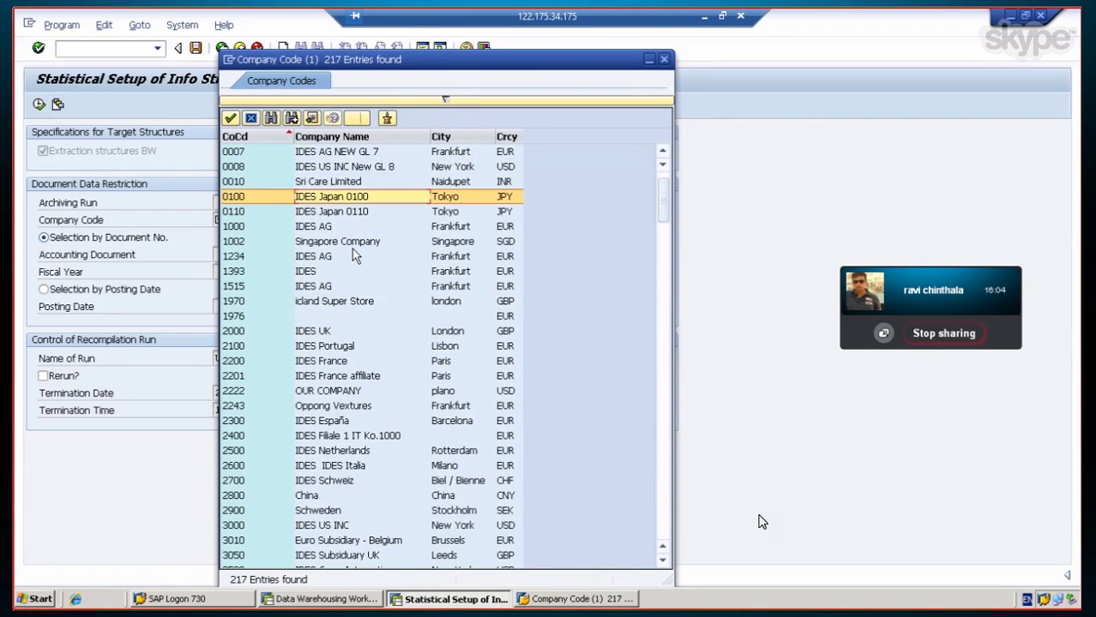
pyautogui.scroll(-2, 352, 248)
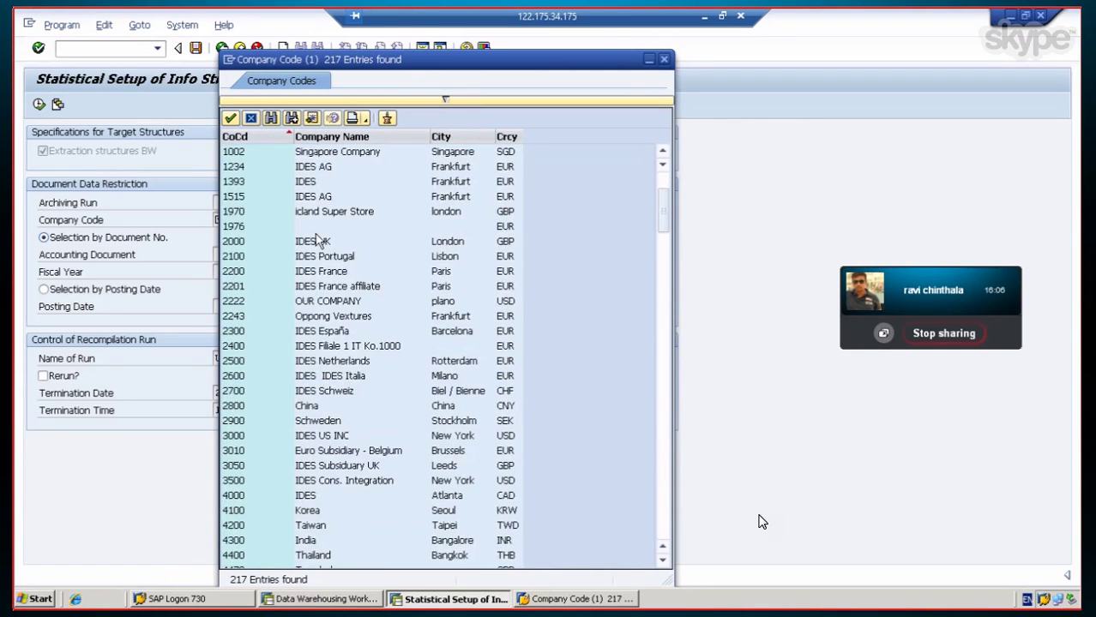
pyautogui.scroll(-6, 319, 257)
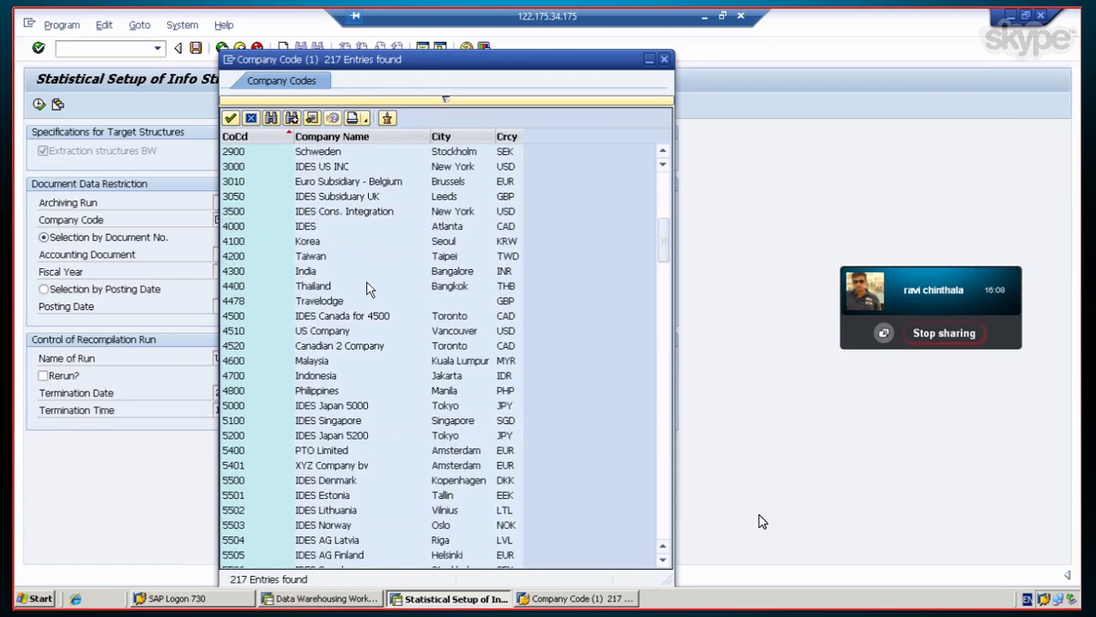
pyautogui.scroll(1, 366, 289)
pyautogui.scroll(1, 366, 289)
pyautogui.scroll(-1, 366, 288)
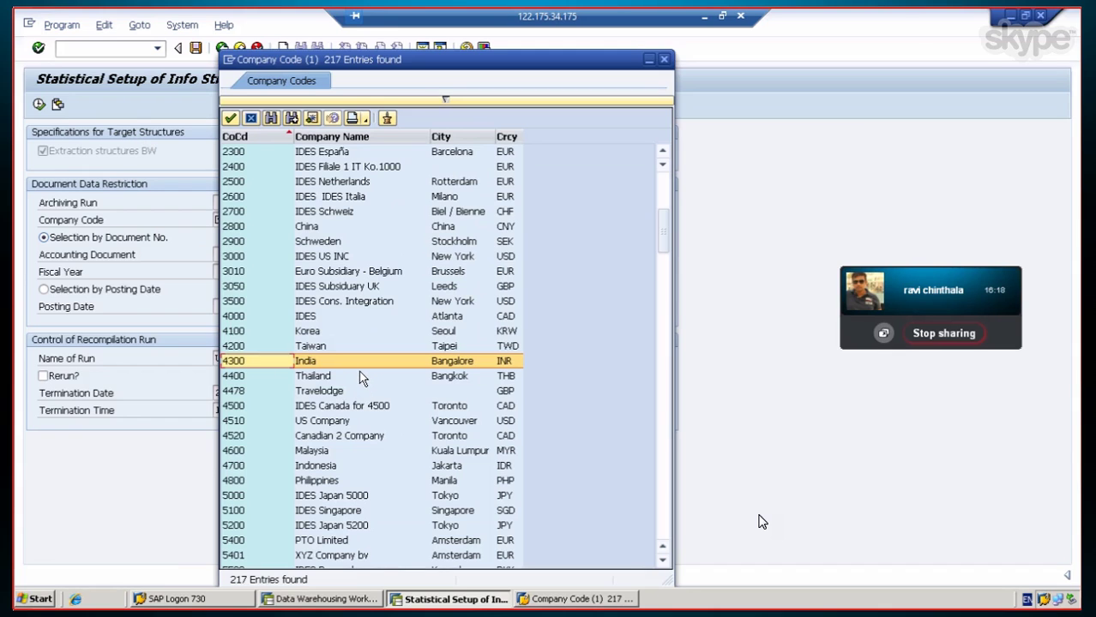
pyautogui.scroll(-2, 358, 362)
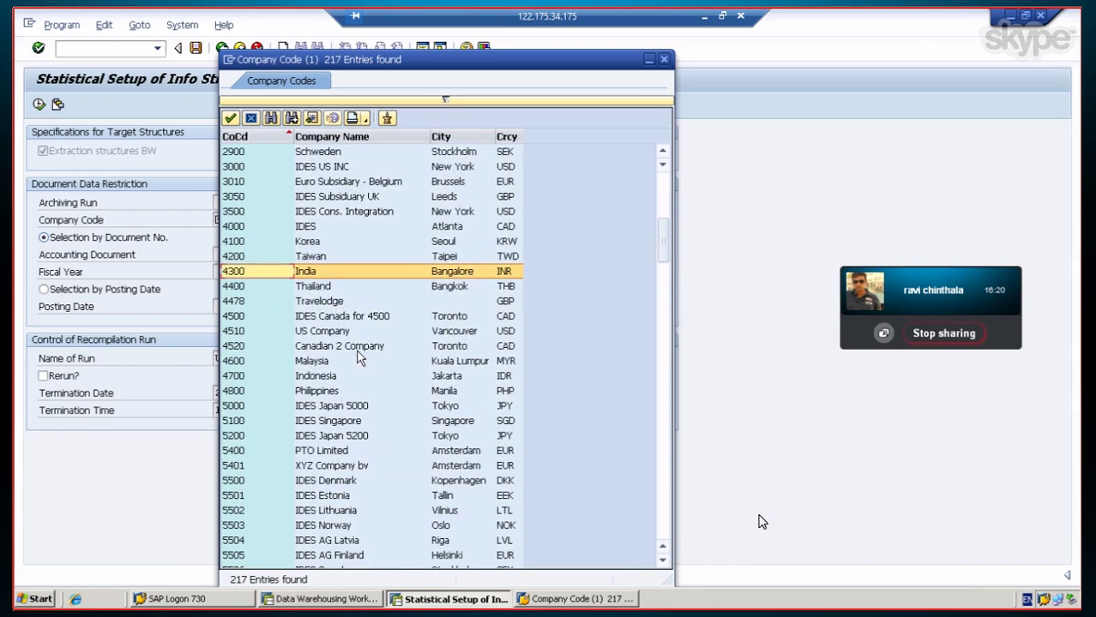
pyautogui.scroll(-1, 358, 359)
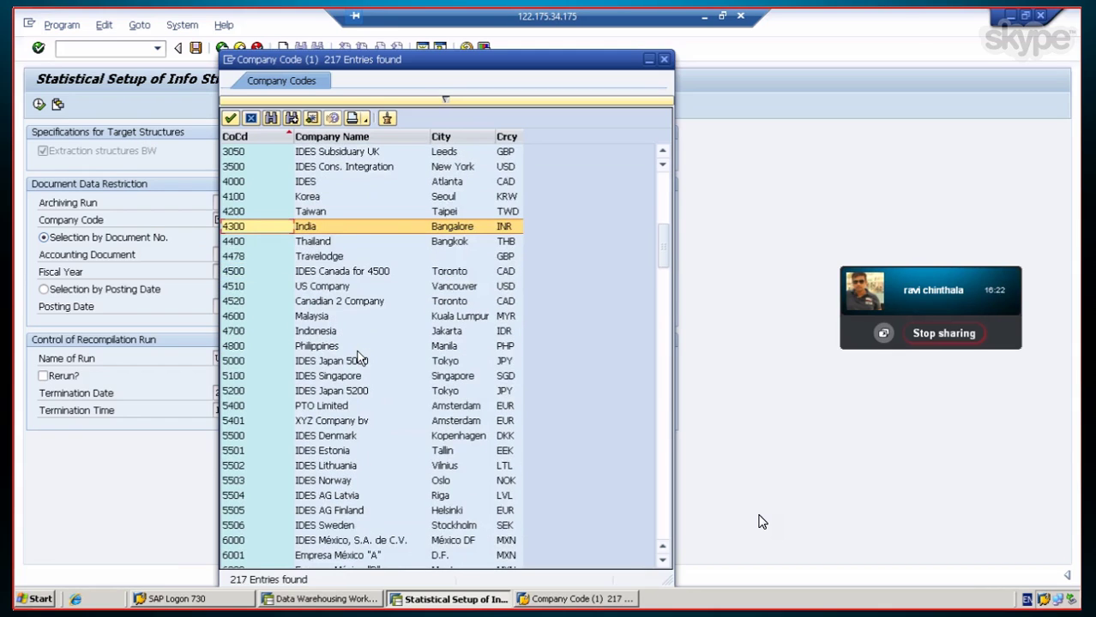
# Step: Return to the start of the company code list and highlight individual entries between 0001 and 1000 IDES AG
pyautogui.scroll(10, 358, 358)
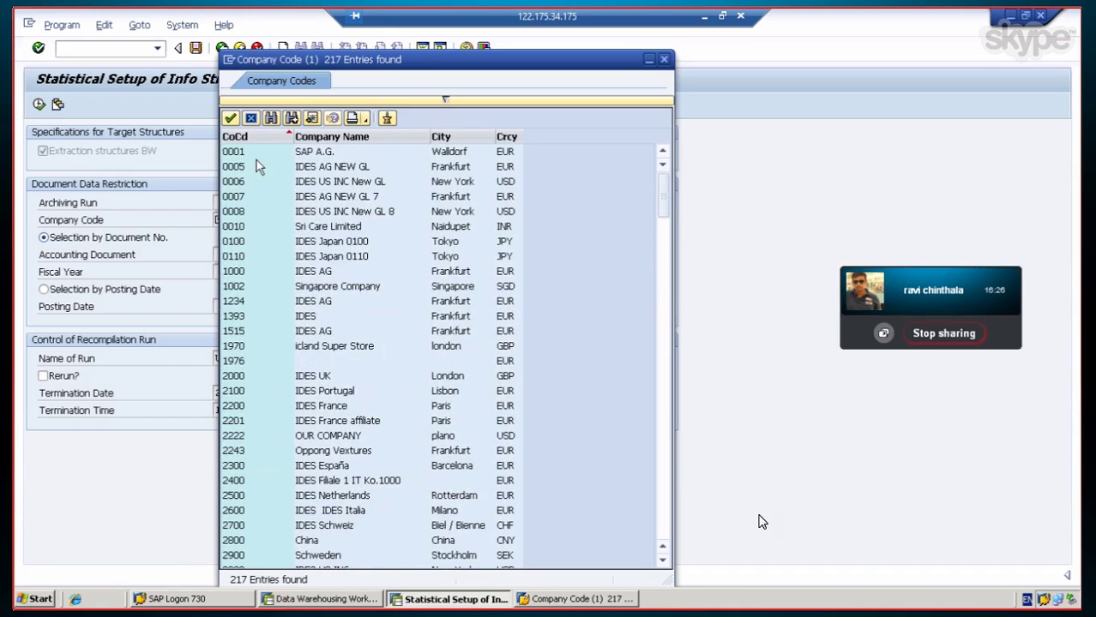
pyautogui.click(258, 152)
pyautogui.click(257, 169)
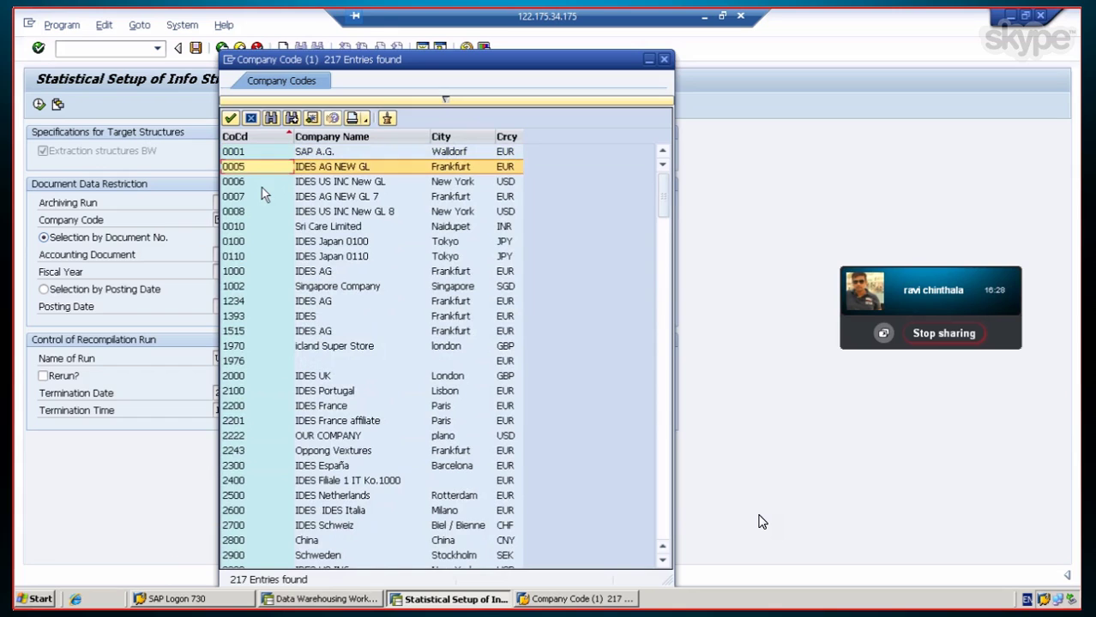
pyautogui.click(261, 186)
pyautogui.click(264, 213)
pyautogui.click(253, 272)
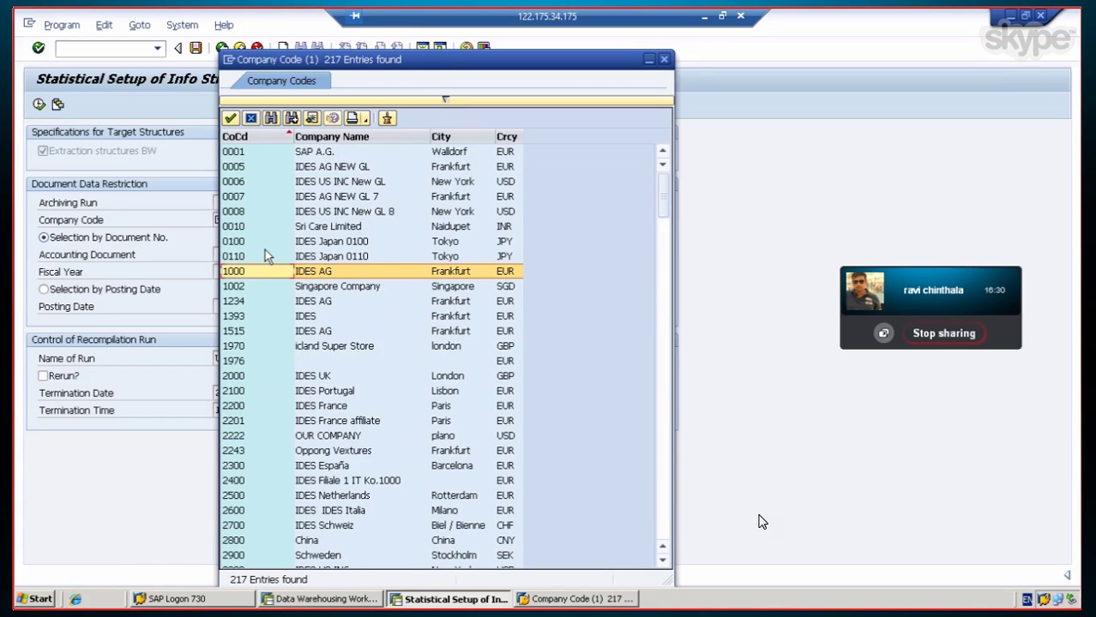
# Step: Look through the remaining company codes, including the AA and AC training entries, to the end of the list
pyautogui.scroll(-4, 265, 250)
pyautogui.scroll(-15, 265, 249)
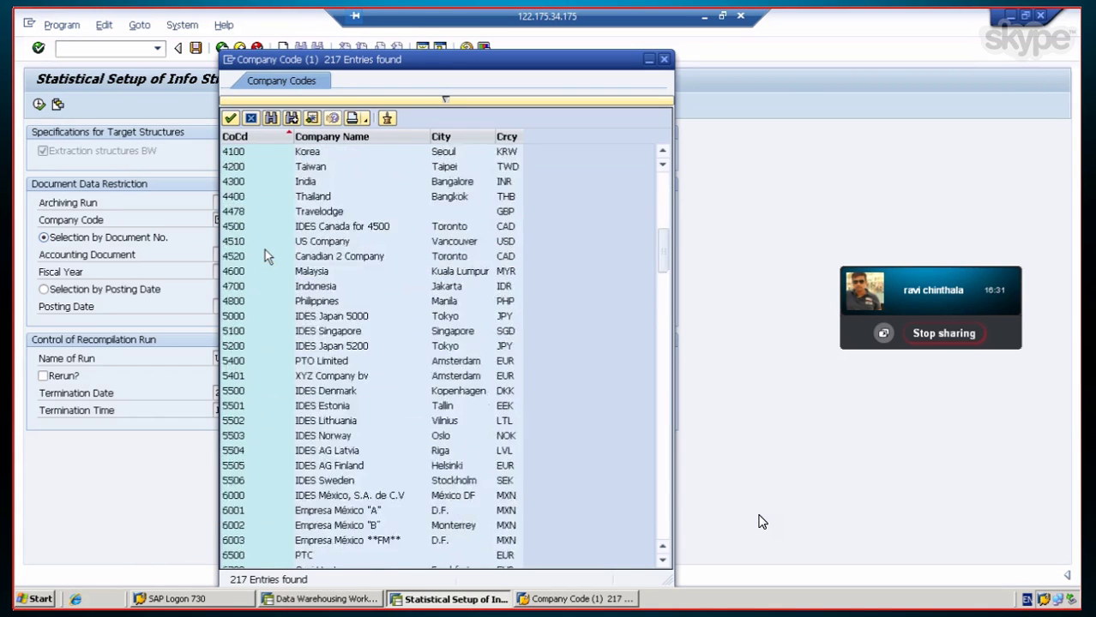
pyautogui.scroll(-12, 265, 250)
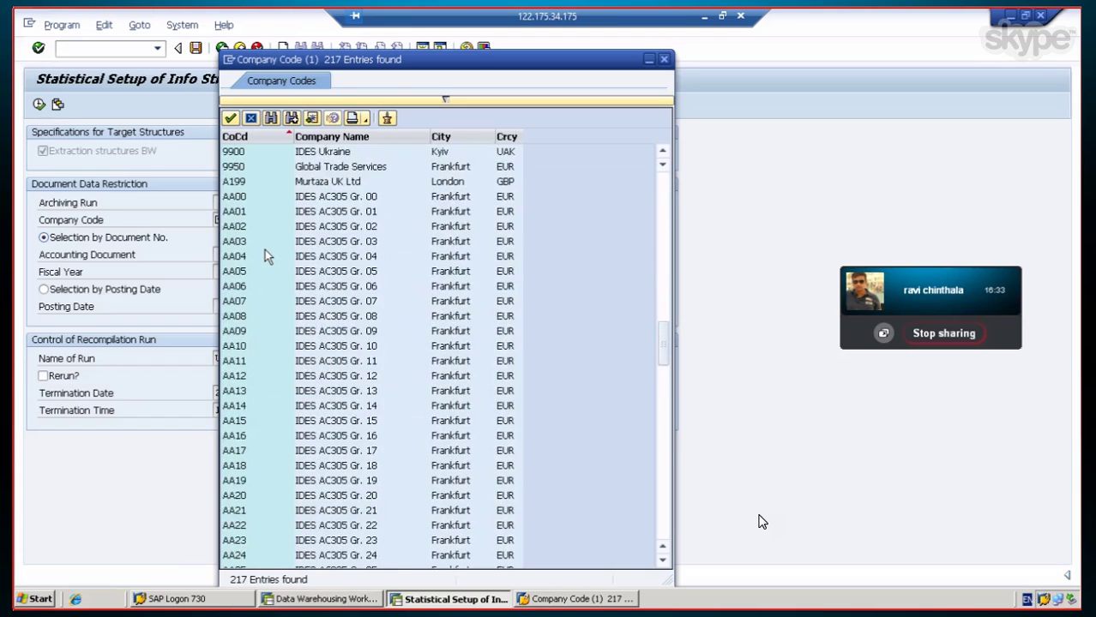
pyautogui.scroll(-1, 264, 250)
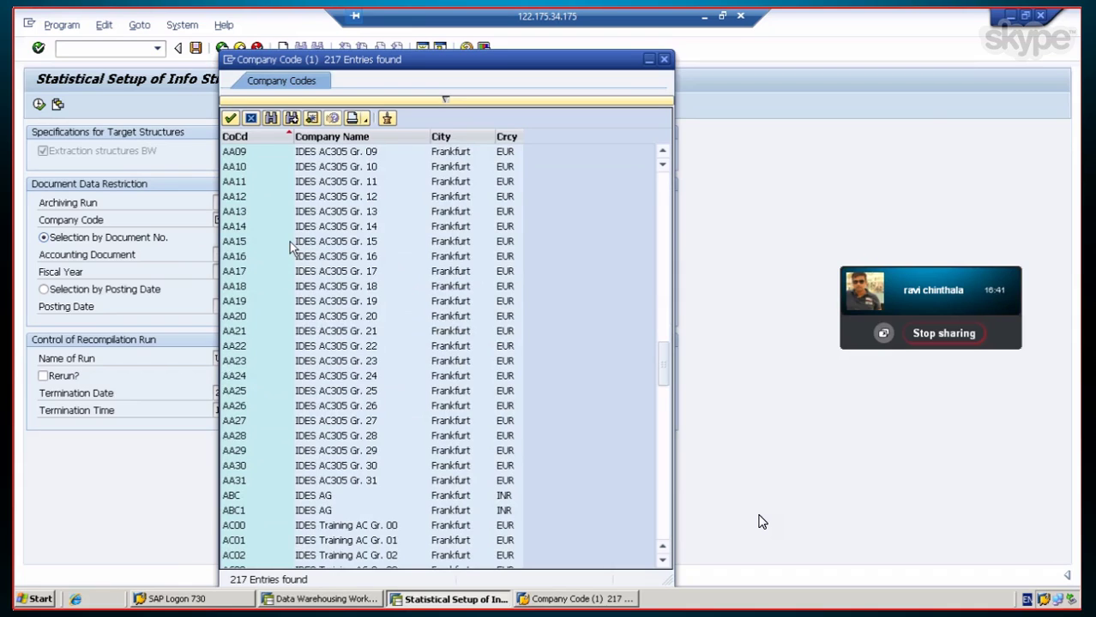
pyautogui.scroll(-1, 292, 249)
pyautogui.scroll(-1, 291, 249)
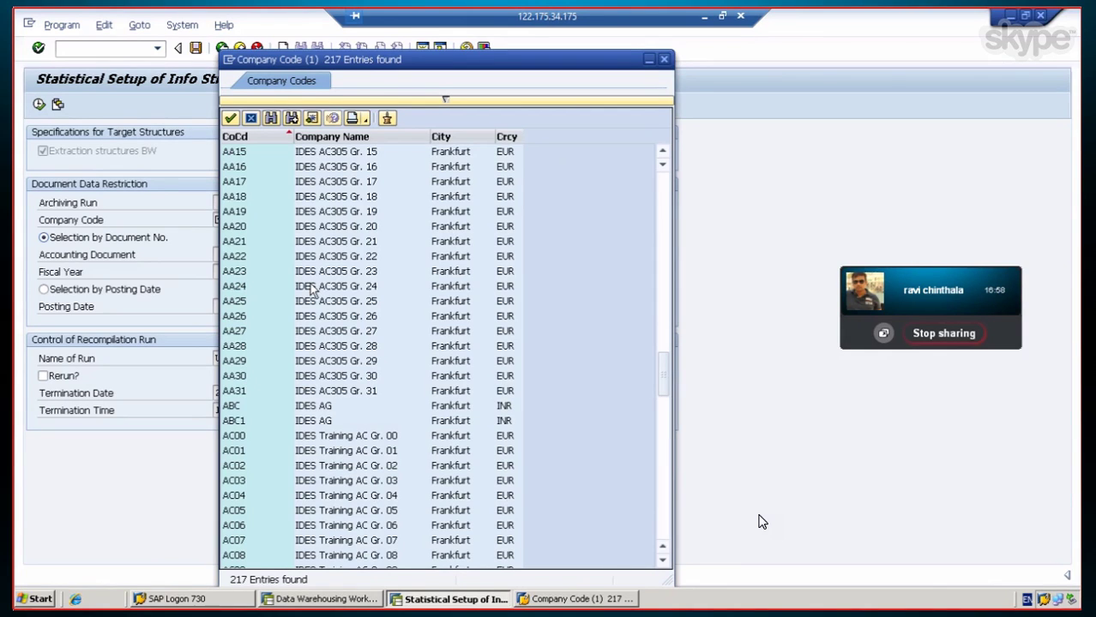
pyautogui.scroll(-4, 274, 296)
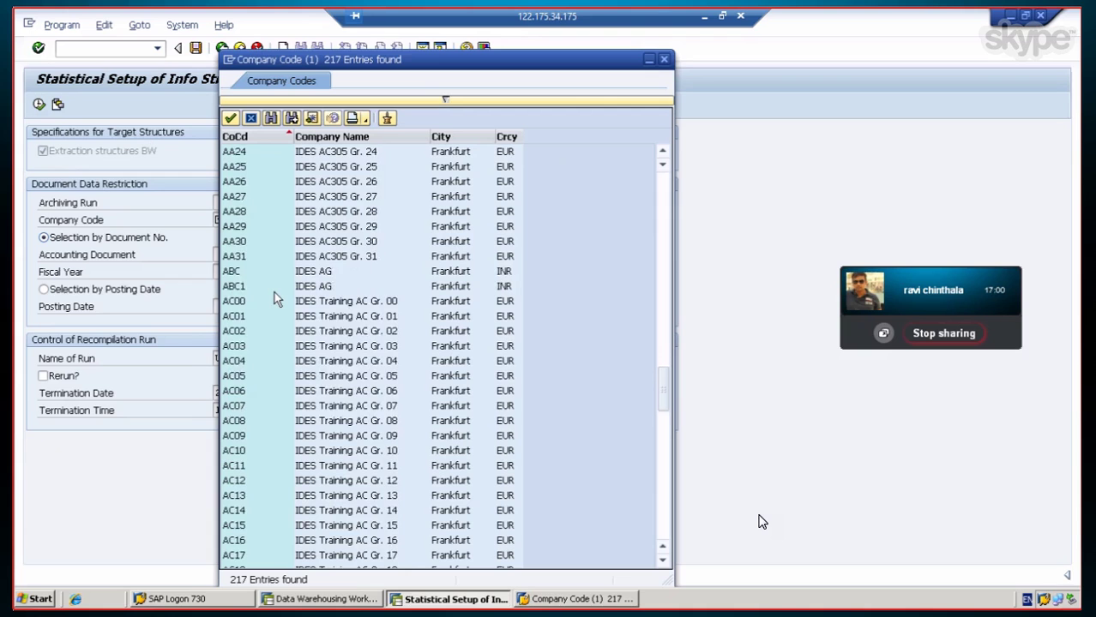
pyautogui.scroll(-9, 273, 296)
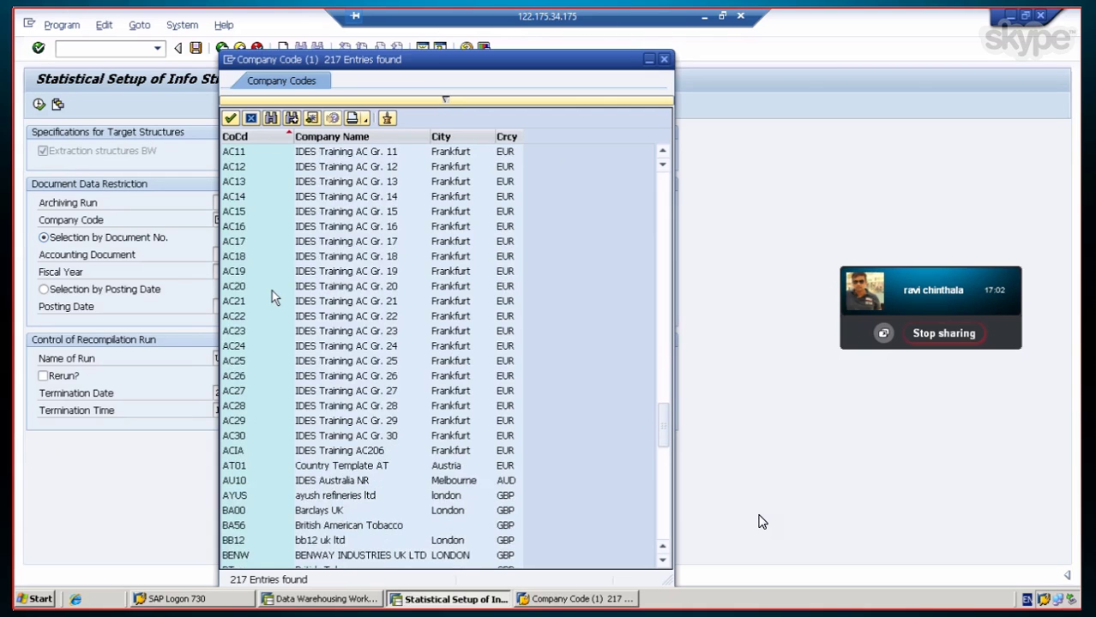
pyautogui.scroll(-16, 273, 295)
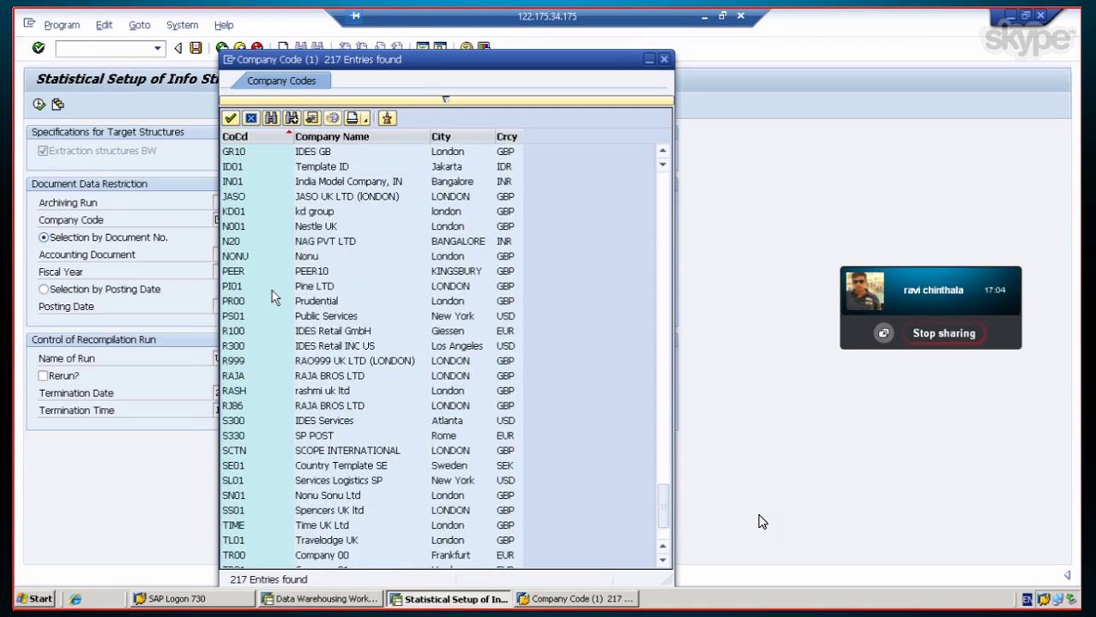
pyautogui.scroll(-2, 272, 294)
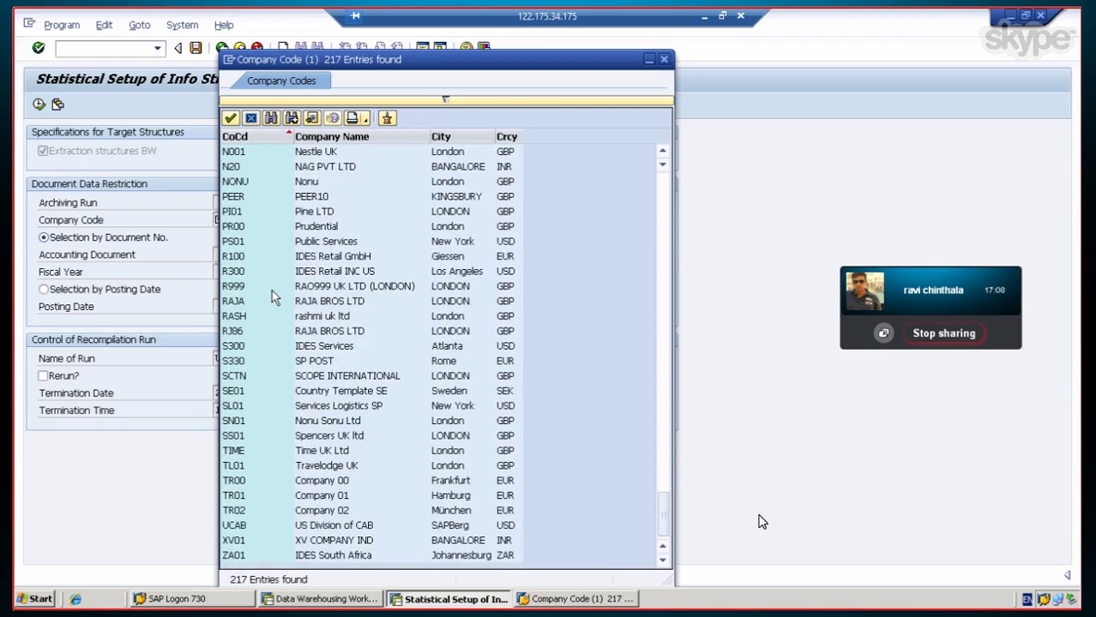
# Step: Choose company code 0001 (SAP A.G.) for the invoice verification and revaluation setup
pyautogui.scroll(20, 272, 292)
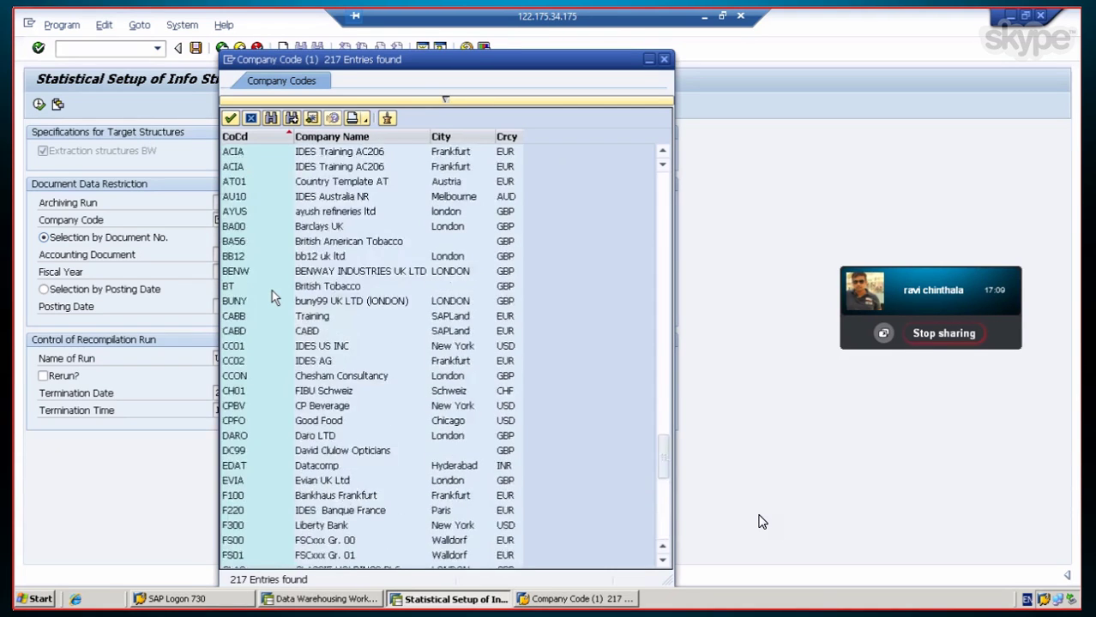
pyautogui.scroll(20, 272, 294)
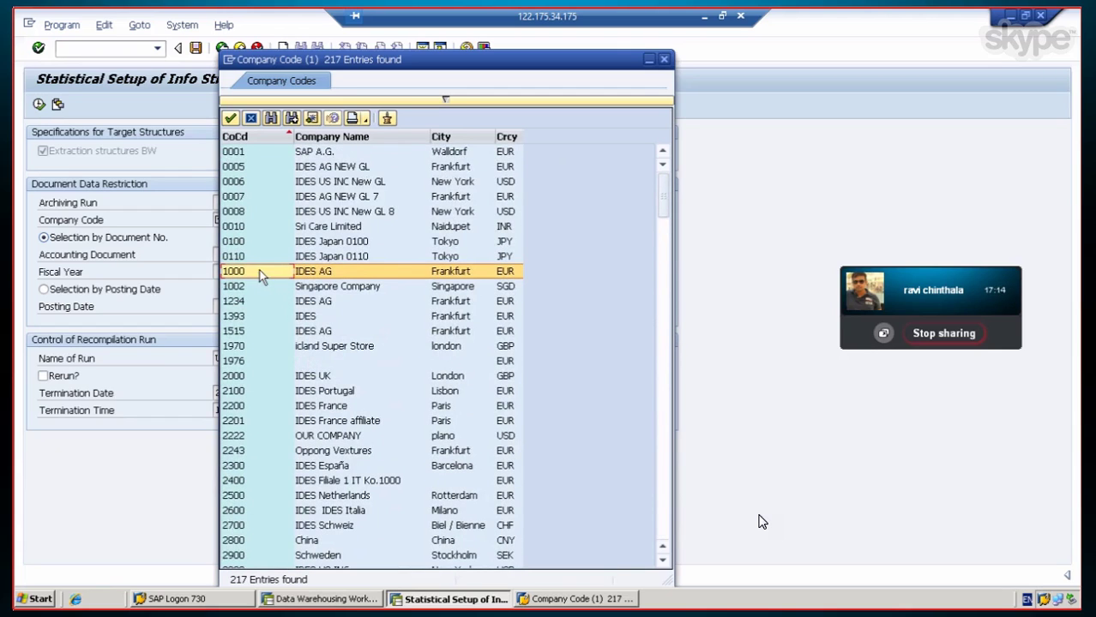
pyautogui.click(248, 259)
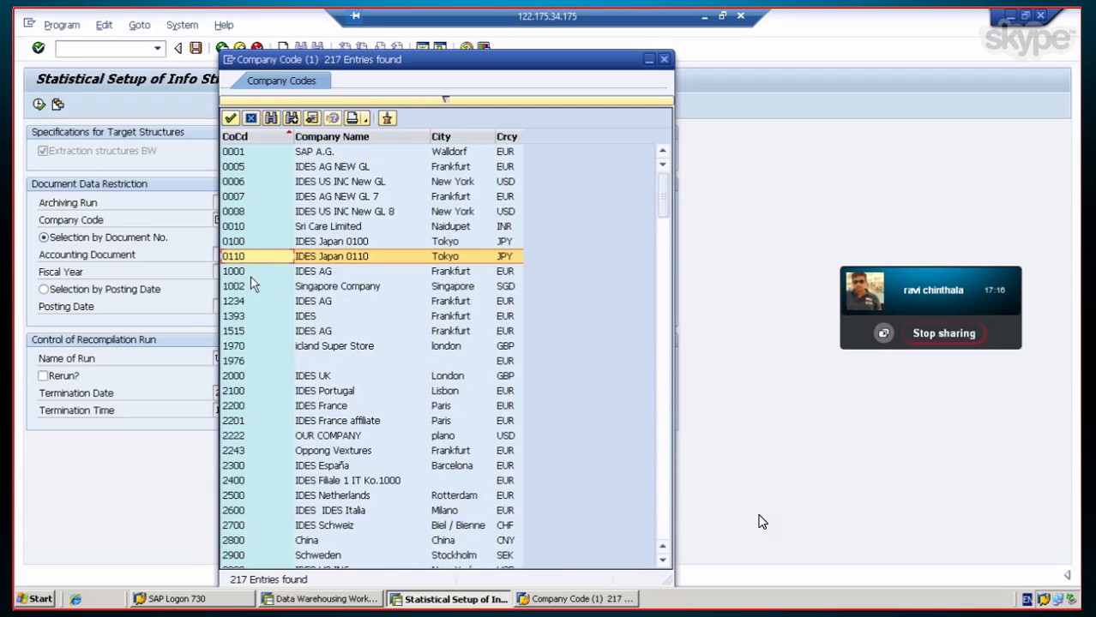
pyautogui.click(261, 314)
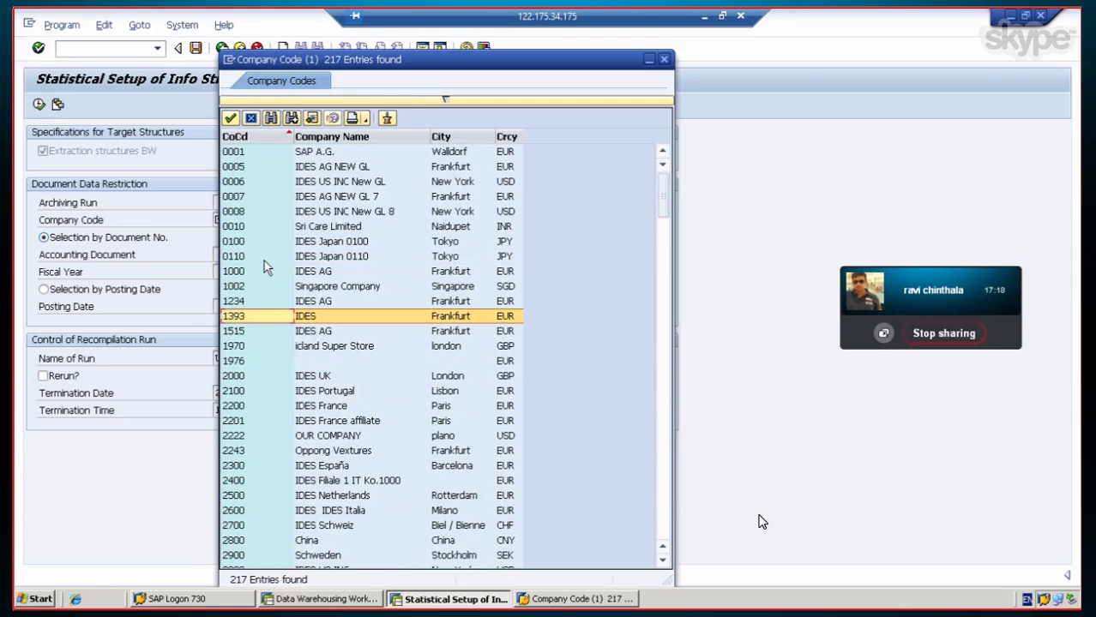
pyautogui.click(270, 153)
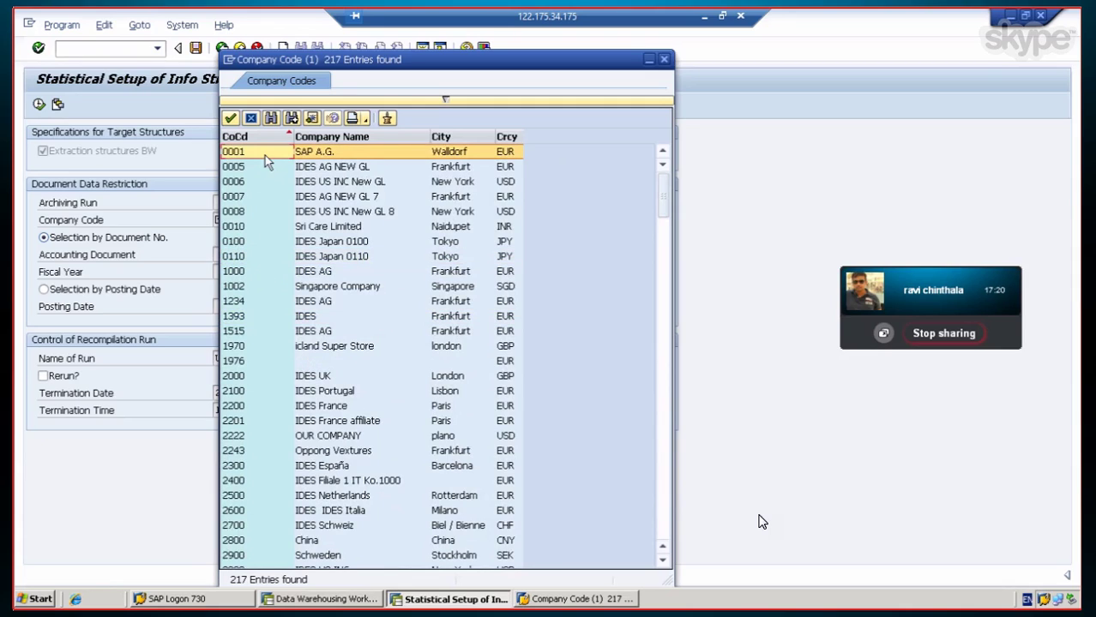
pyautogui.doubleClick(267, 155)
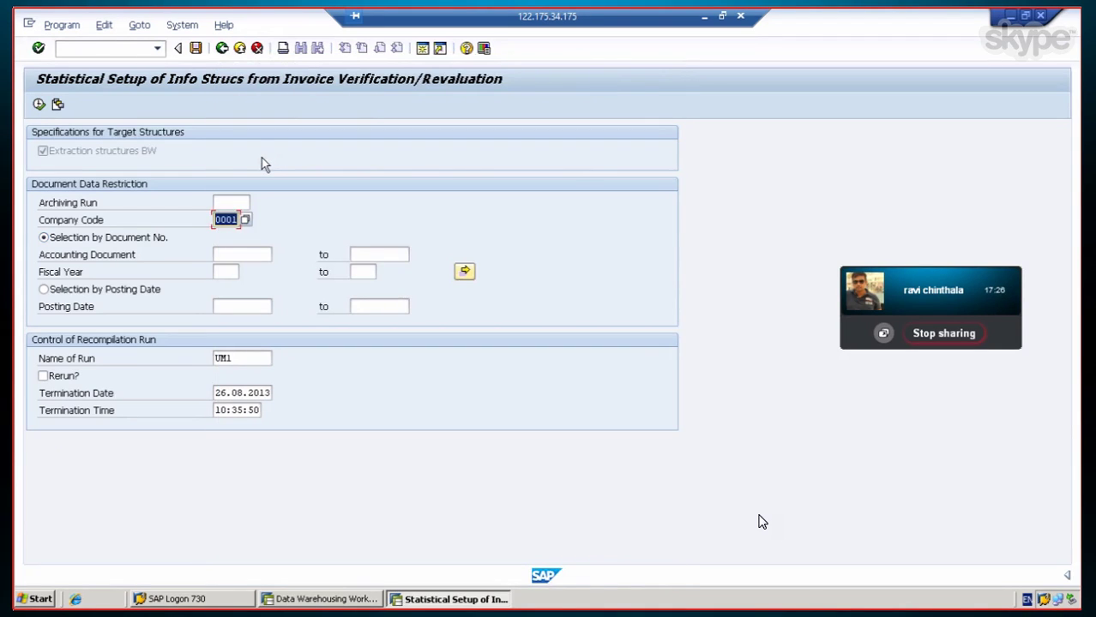
# Step: Set the company code to 1000 (IDES AG) and execute the statistical setup for invoice verification and revaluation
pyautogui.click(246, 220)
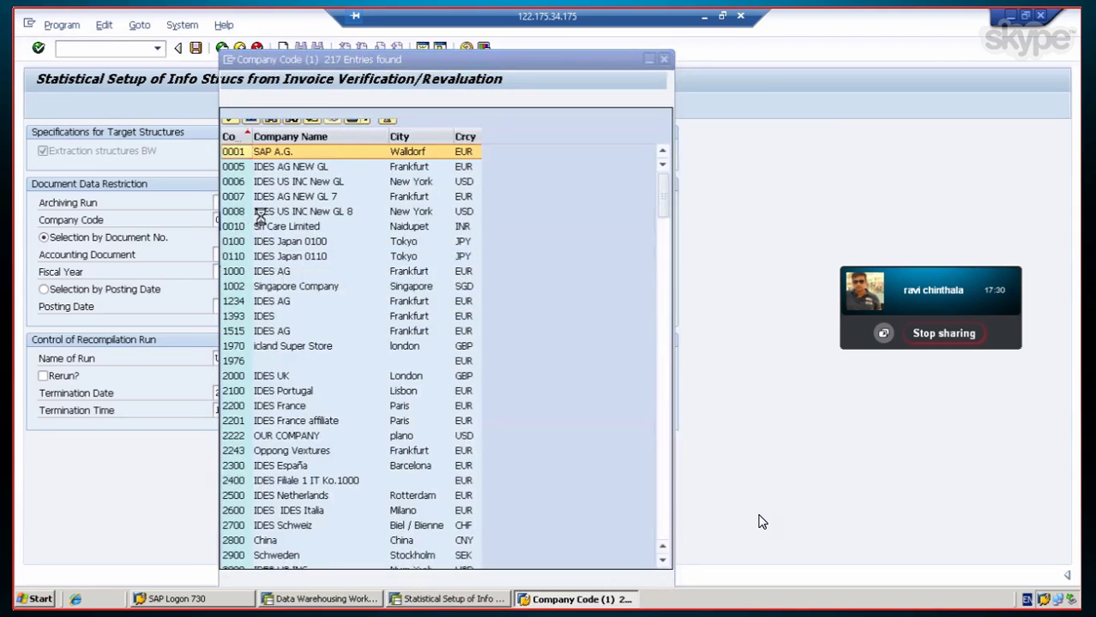
pyautogui.click(231, 271)
pyautogui.doubleClick(231, 271)
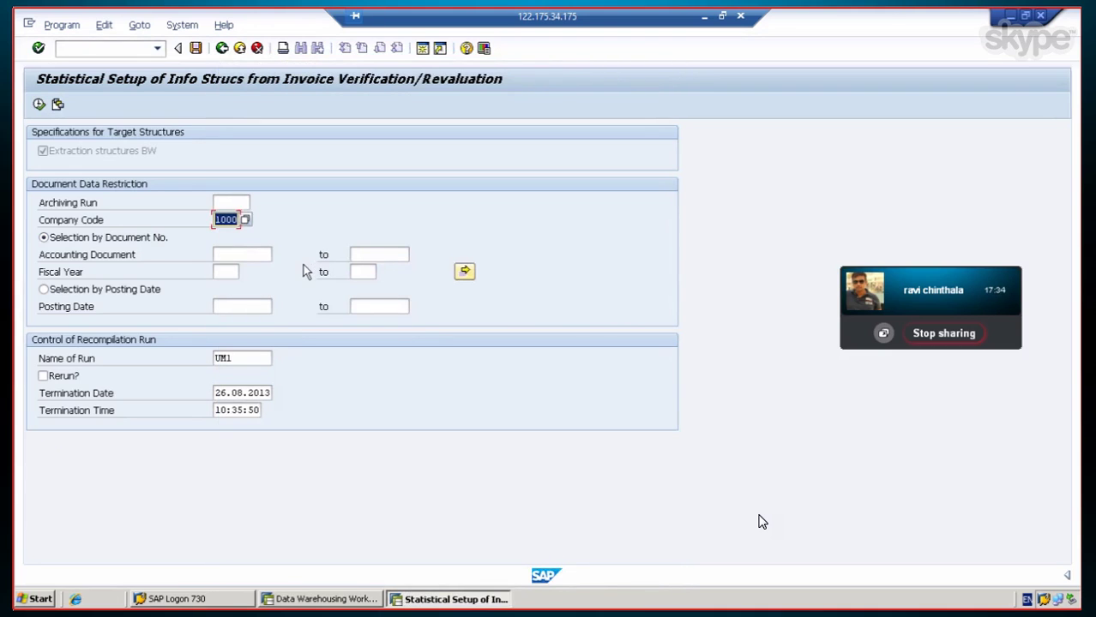
pyautogui.click(38, 104)
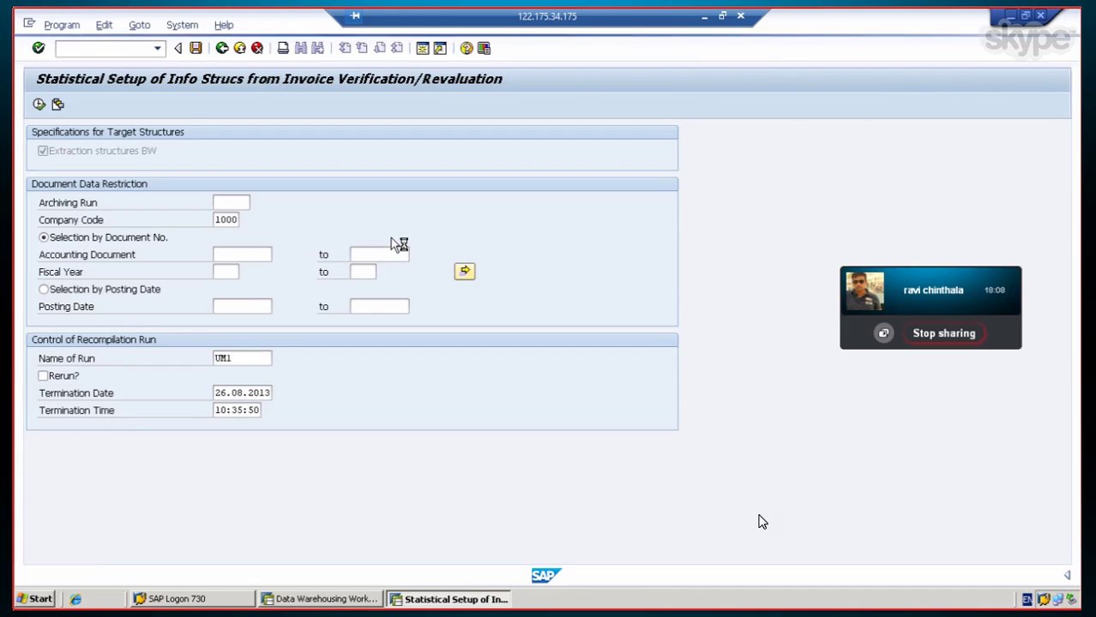
# Step: Switch to the Excel workbook Book1 to review the DataSource preparation steps, and return to the remote SAP session
pyautogui.click(704, 16)
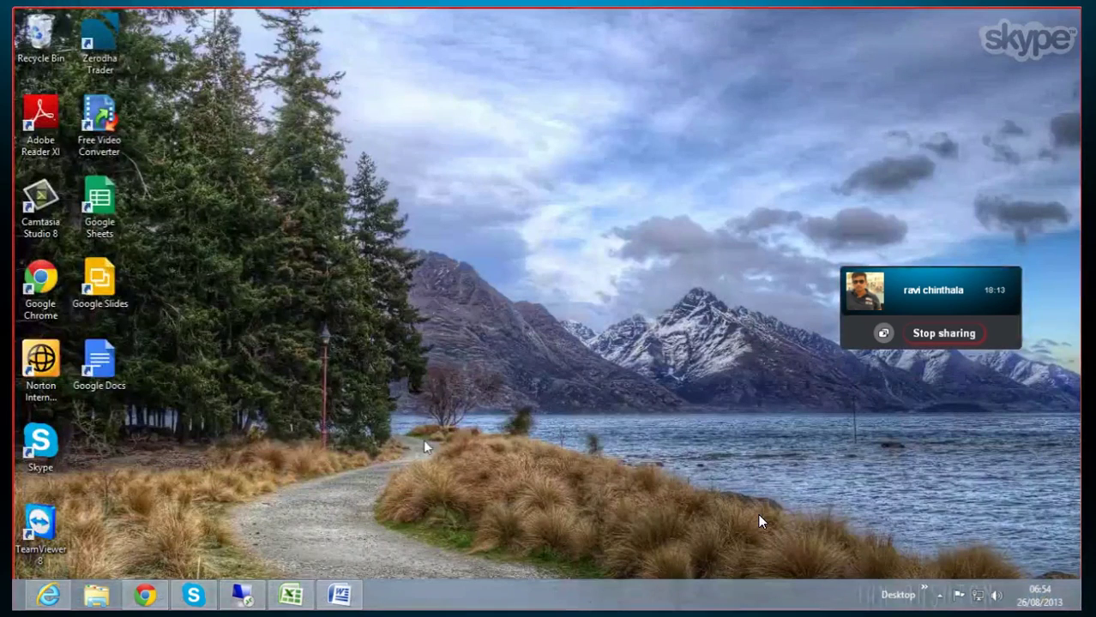
pyautogui.click(292, 595)
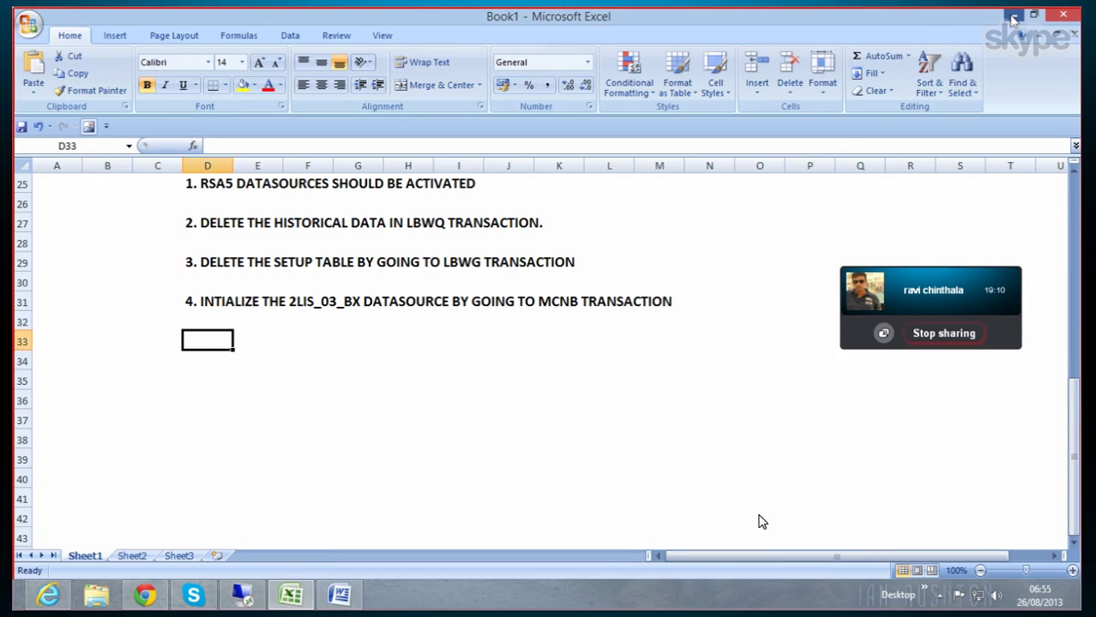
pyautogui.click(1012, 17)
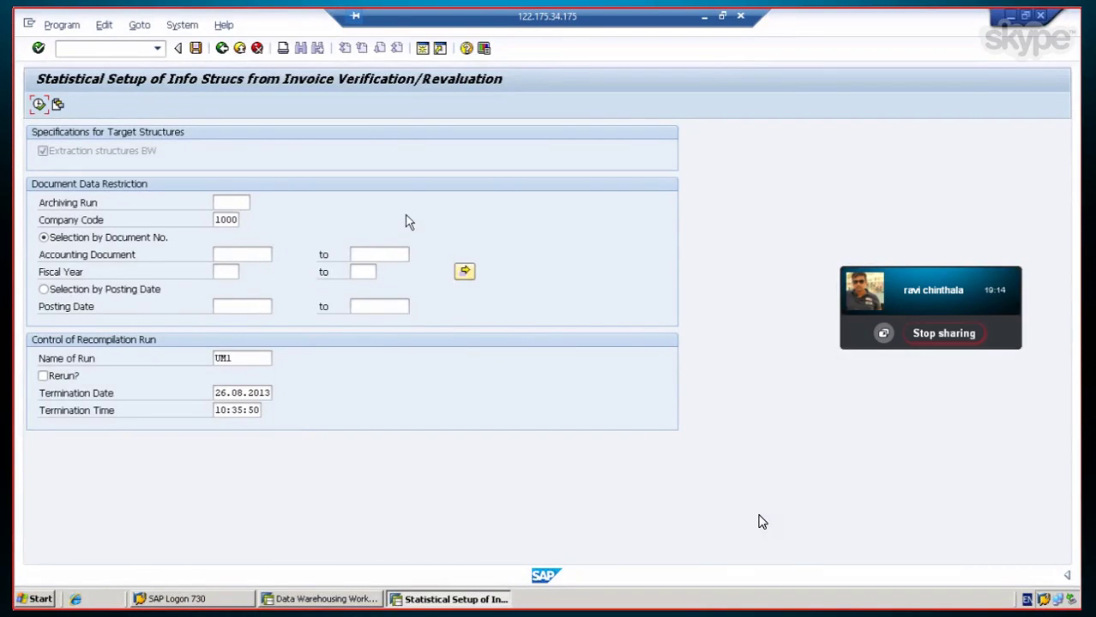
# Step: Leave the setup report and the implementation guide, and start transaction RSA3
pyautogui.click(221, 48)
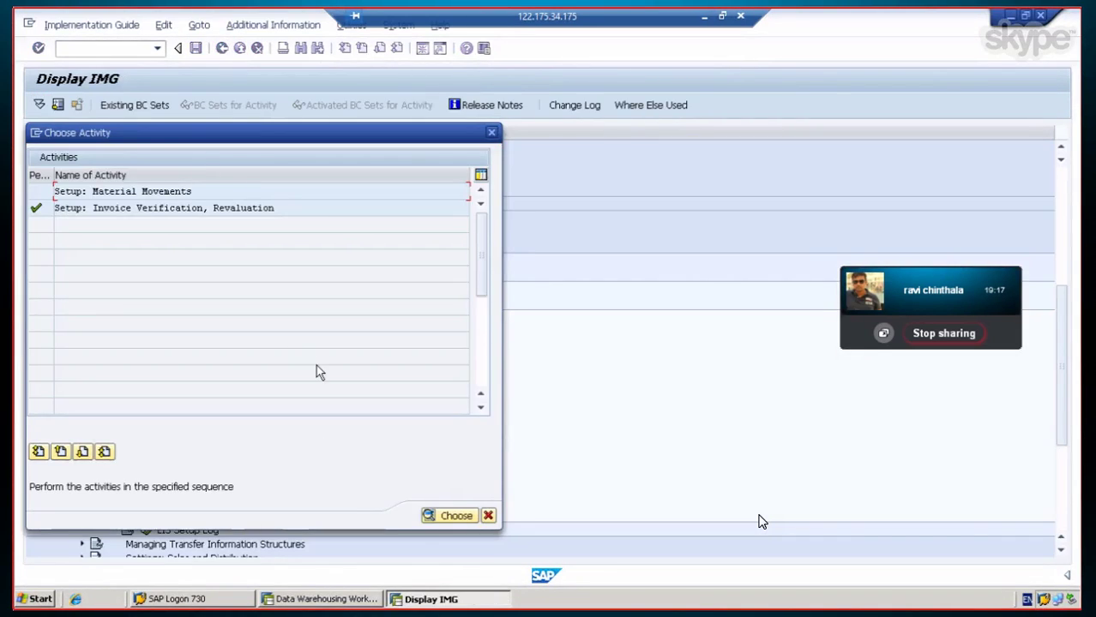
pyautogui.click(488, 515)
pyautogui.click(222, 48)
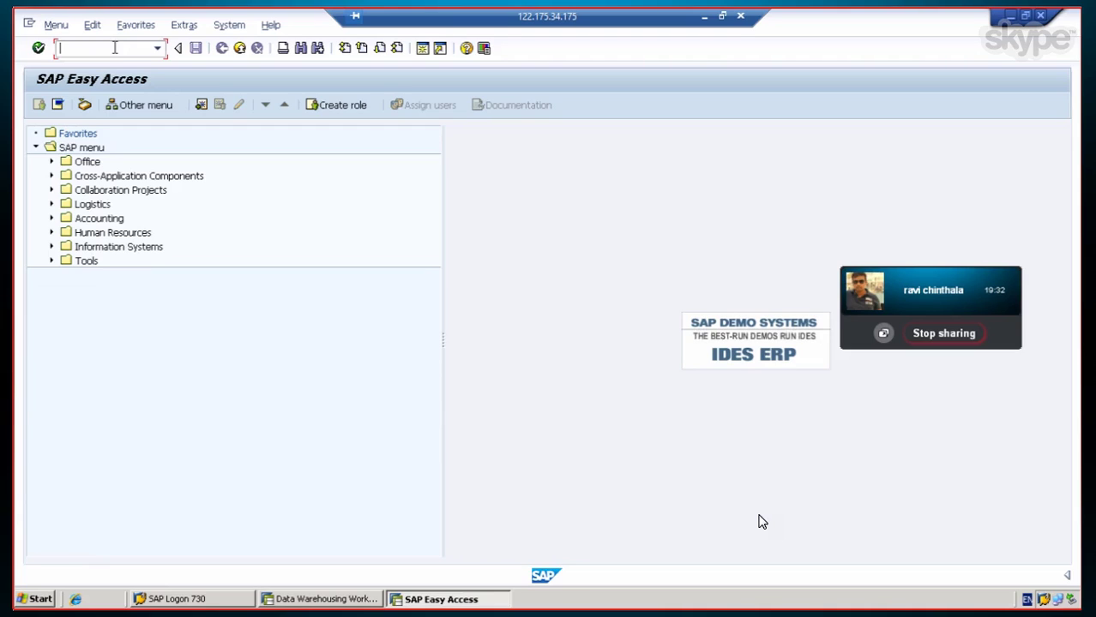
pyautogui.write('RSA3')
pyautogui.press('Return')
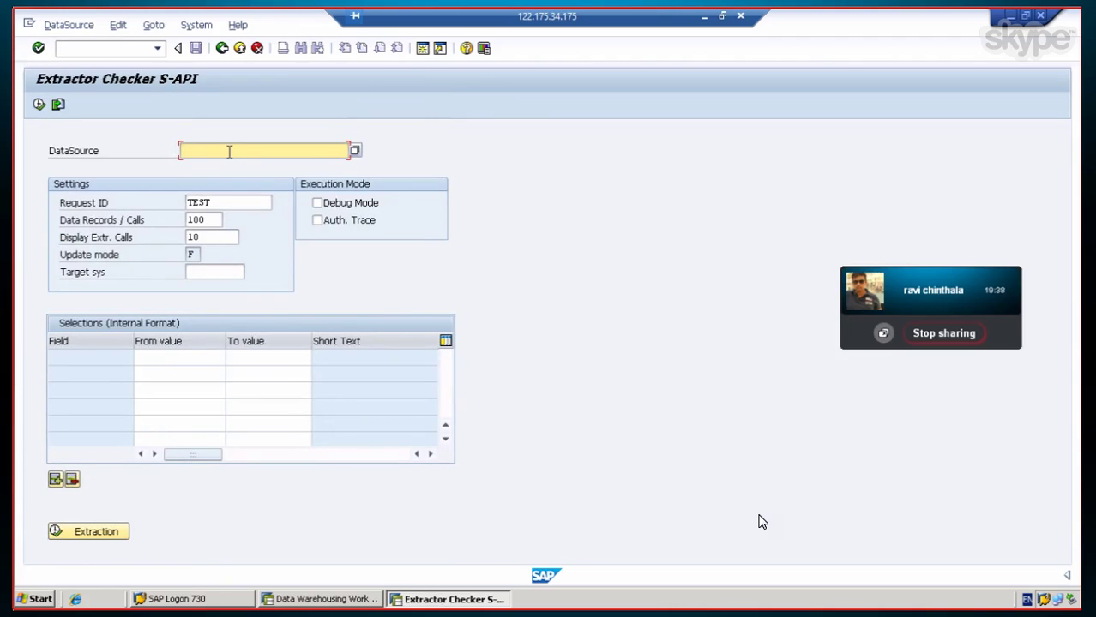
# Step: Run a test extraction for DataSource 2LIS_03_BF with 10000 data records per call
pyautogui.write('2LIS_03_BF')
pyautogui.press('Return')
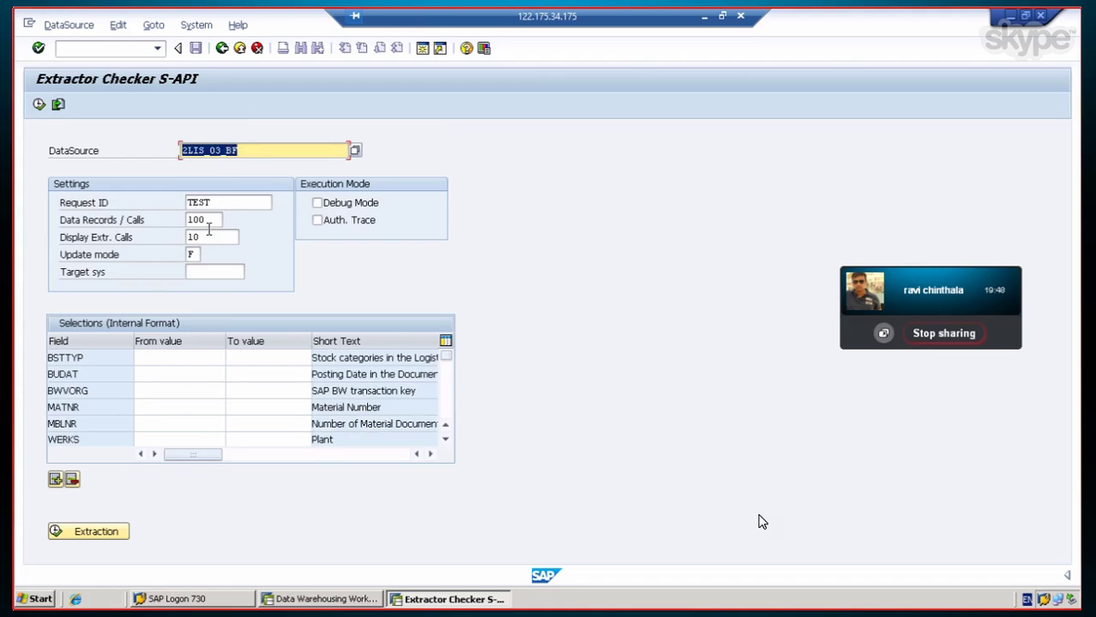
pyautogui.doubleClick(210, 220)
pyautogui.write('10000')
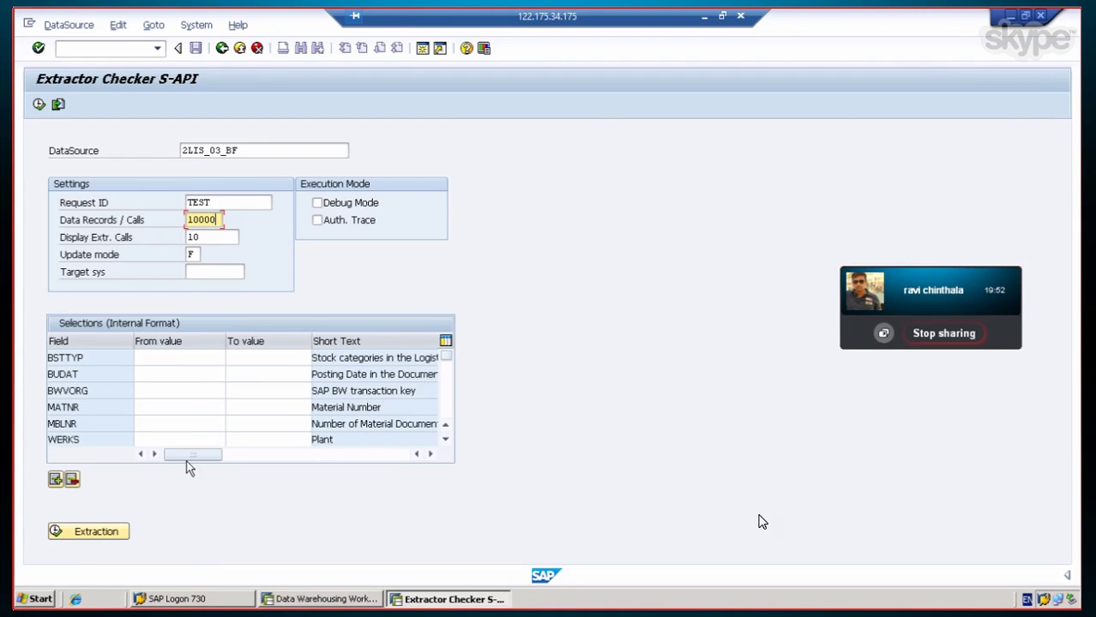
pyautogui.click(85, 533)
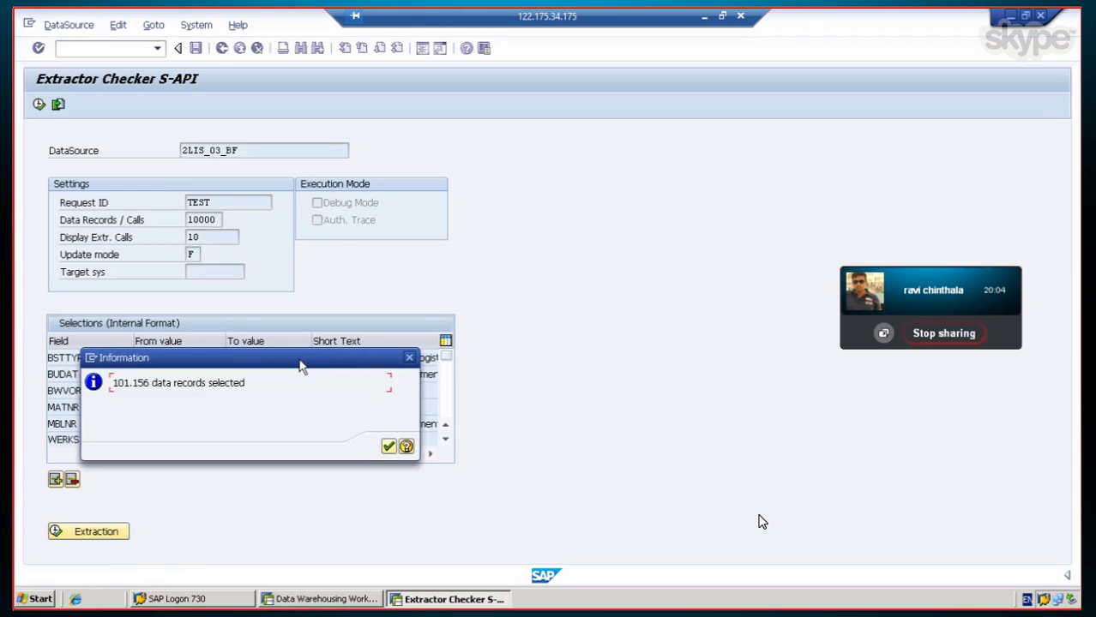
pyautogui.click(388, 447)
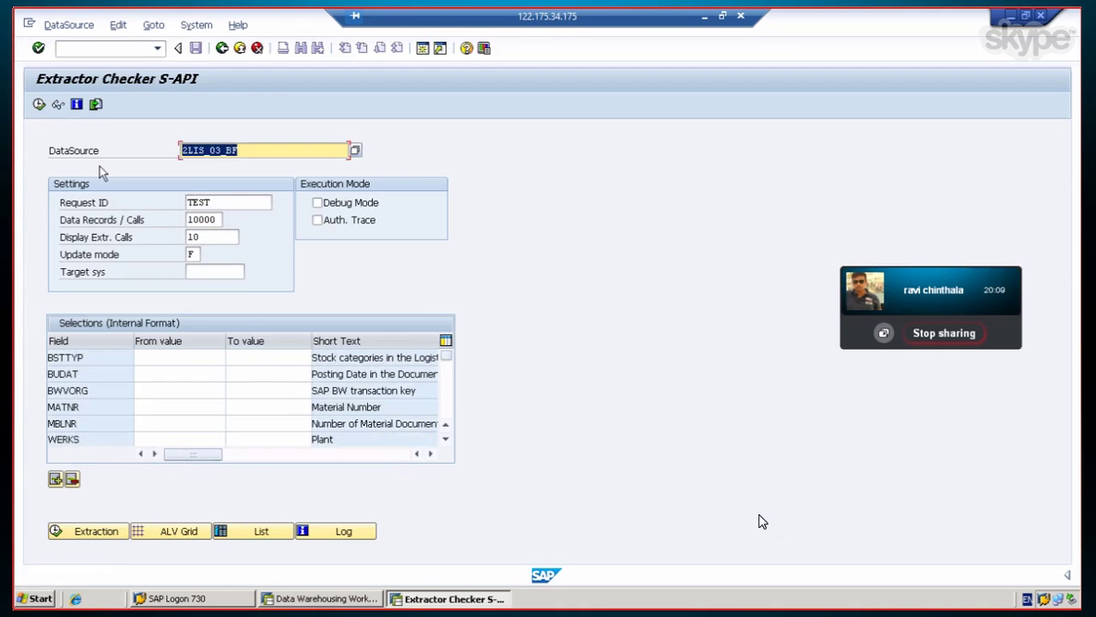
# Step: Display the extracted records of data package 1 and examine its movement, quantity, material, vendor and account columns
pyautogui.click(57, 104)
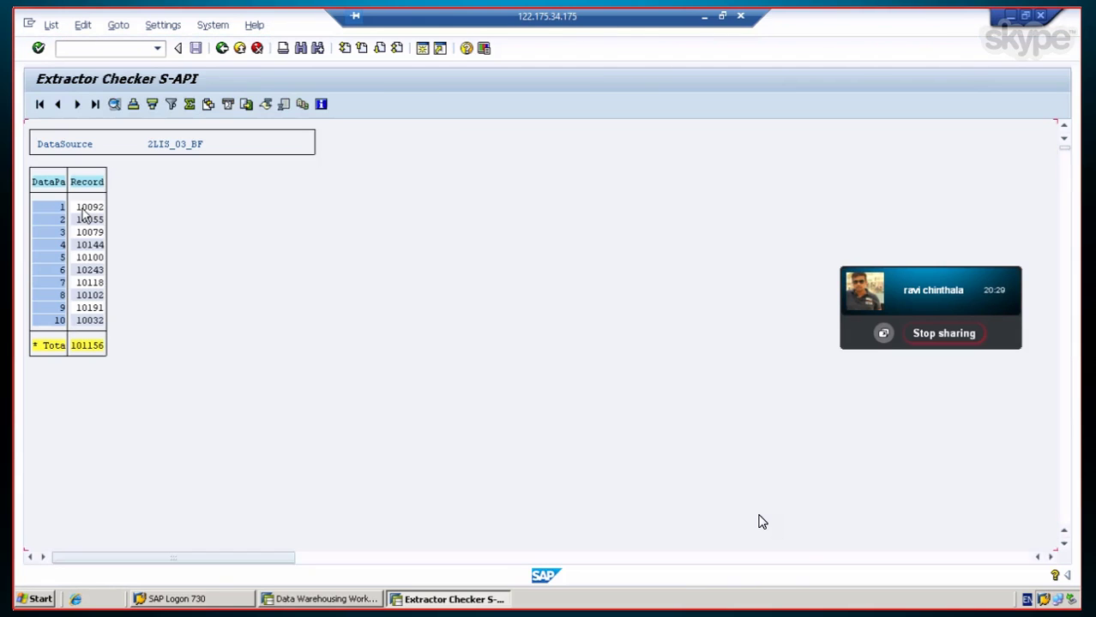
pyautogui.doubleClick(83, 212)
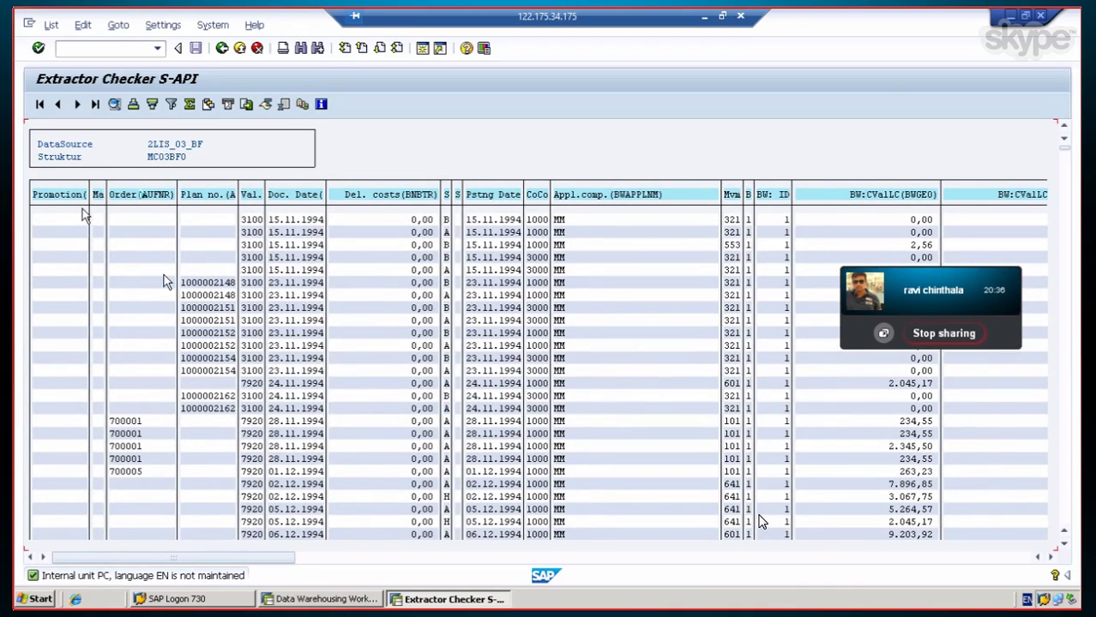
pyautogui.scroll(-2, 189, 285)
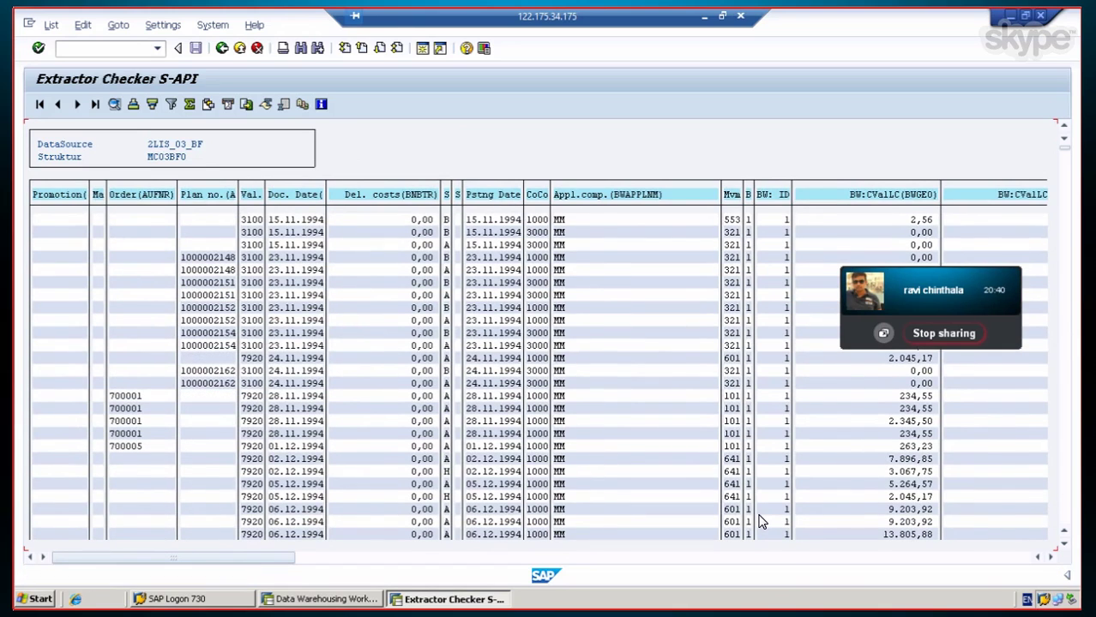
pyautogui.moveTo(210, 558); pyautogui.dragTo(263, 560)
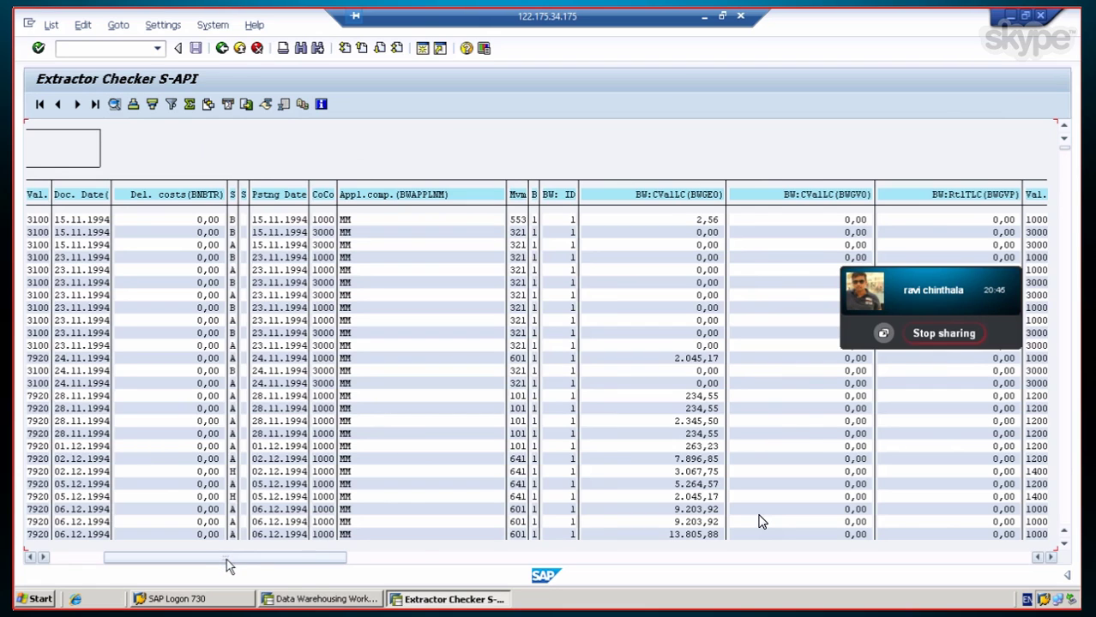
pyautogui.moveTo(227, 559); pyautogui.dragTo(446, 561)
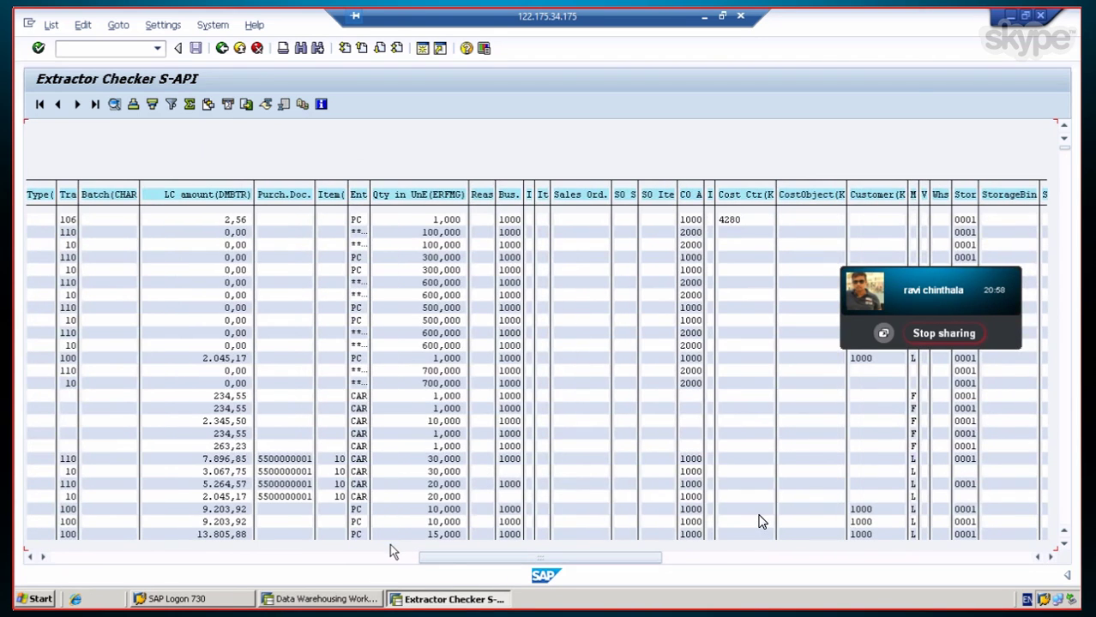
pyautogui.moveTo(462, 557); pyautogui.dragTo(464, 557)
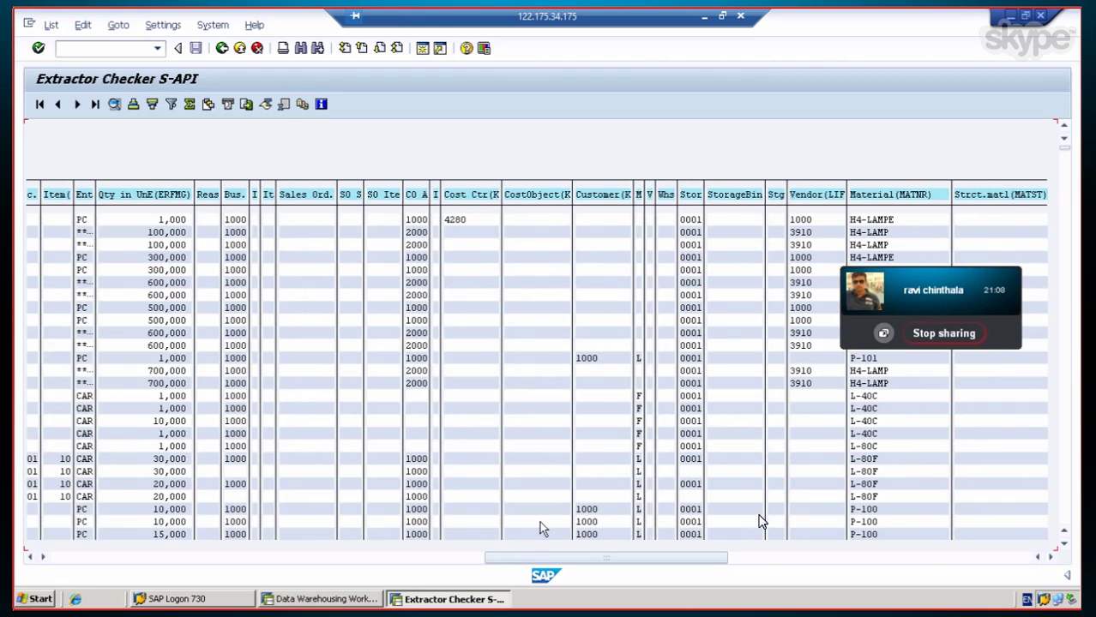
pyautogui.moveTo(554, 556); pyautogui.dragTo(604, 567)
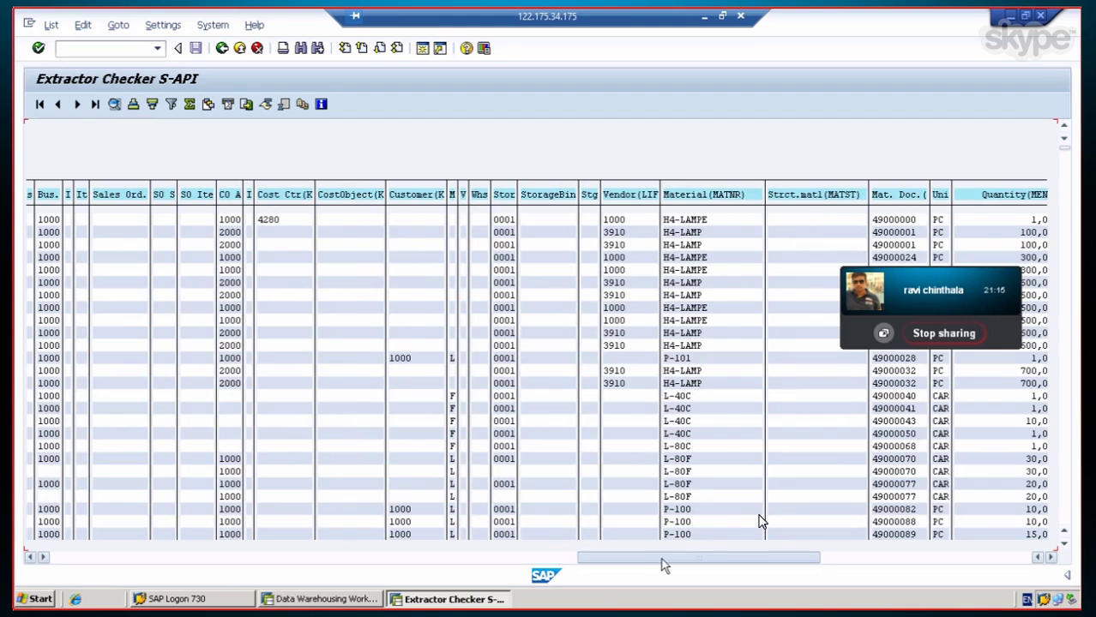
pyautogui.moveTo(608, 561); pyautogui.dragTo(728, 562)
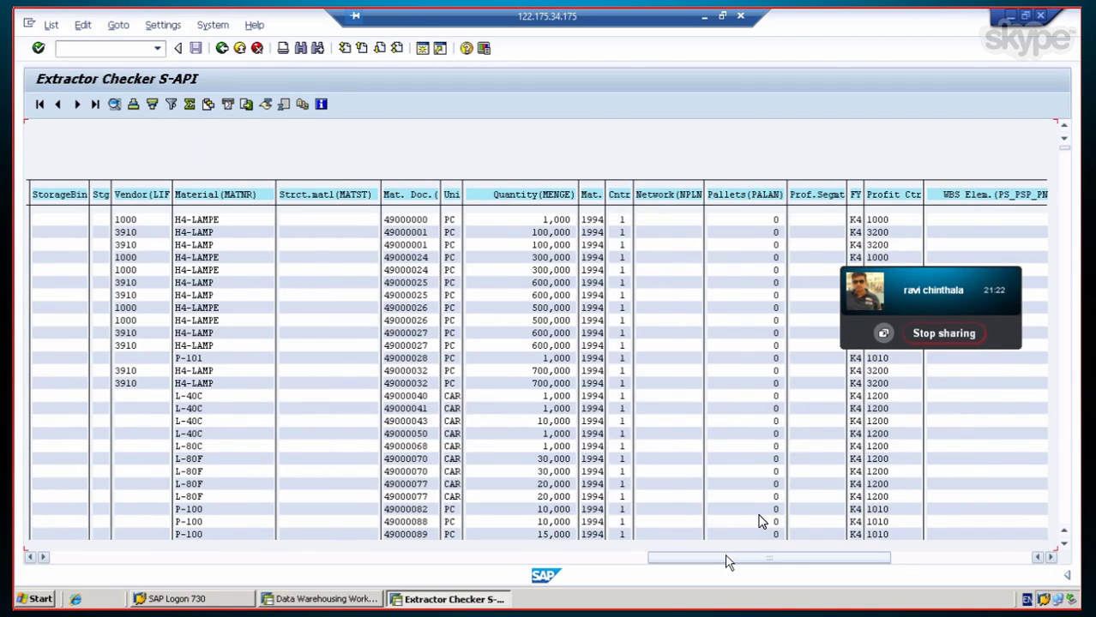
pyautogui.moveTo(725, 562); pyautogui.dragTo(742, 560)
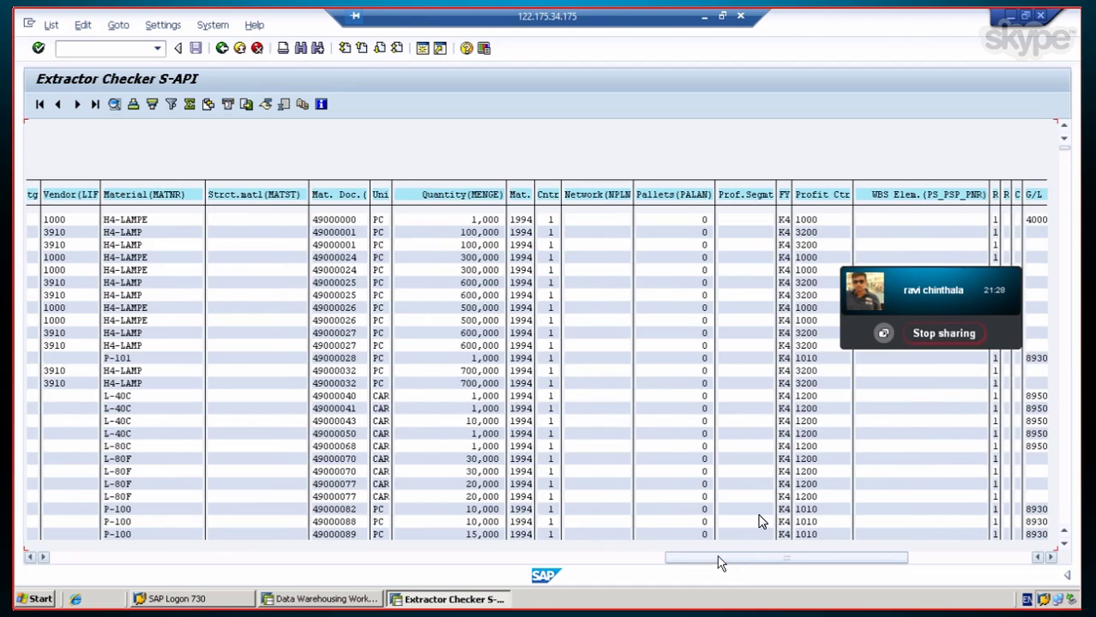
pyautogui.moveTo(720, 562); pyautogui.dragTo(754, 566)
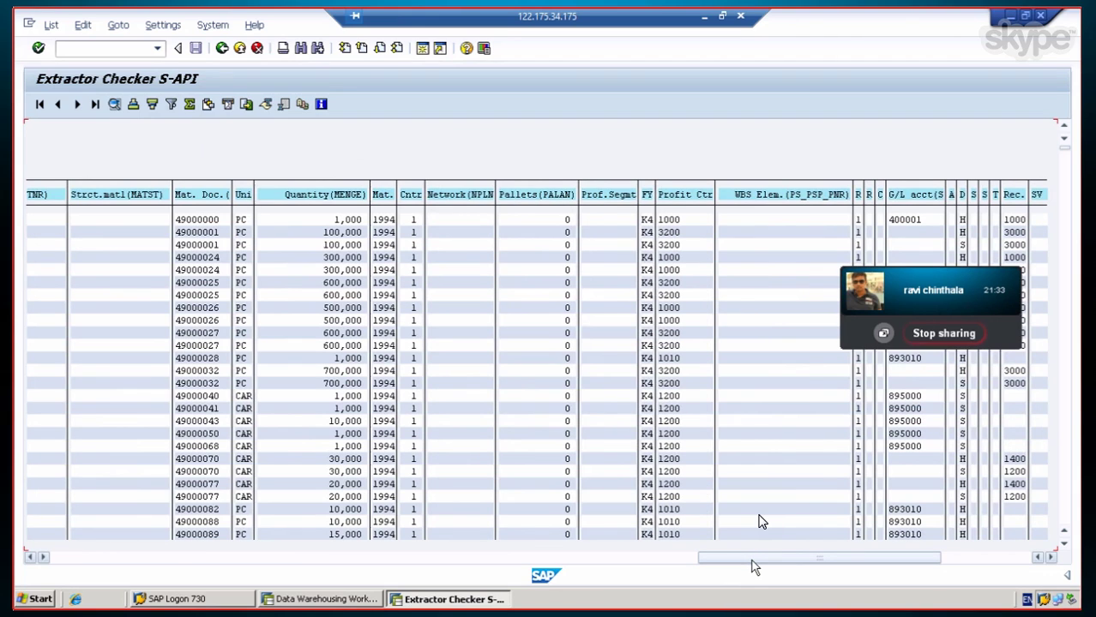
pyautogui.moveTo(752, 566); pyautogui.dragTo(808, 577)
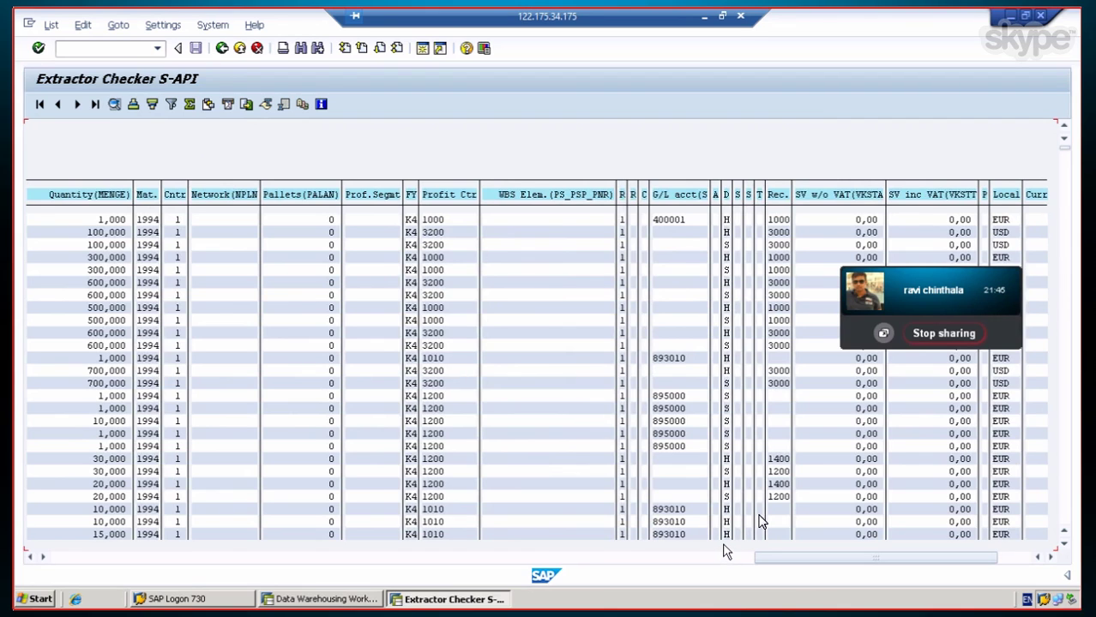
pyautogui.moveTo(792, 558); pyautogui.dragTo(872, 557)
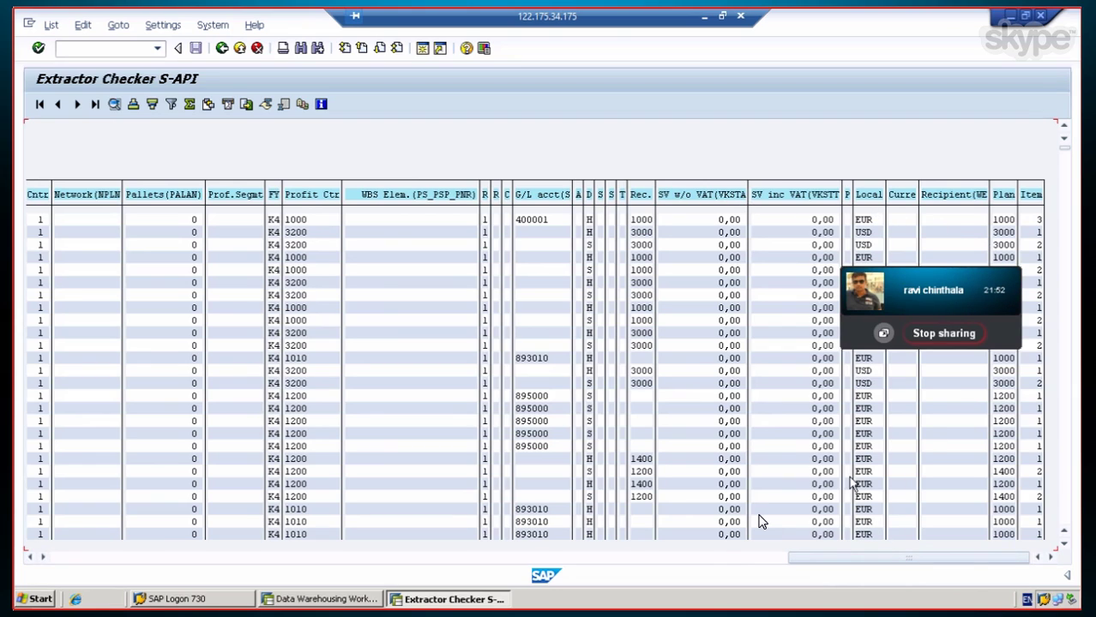
pyautogui.moveTo(891, 557); pyautogui.dragTo(786, 543)
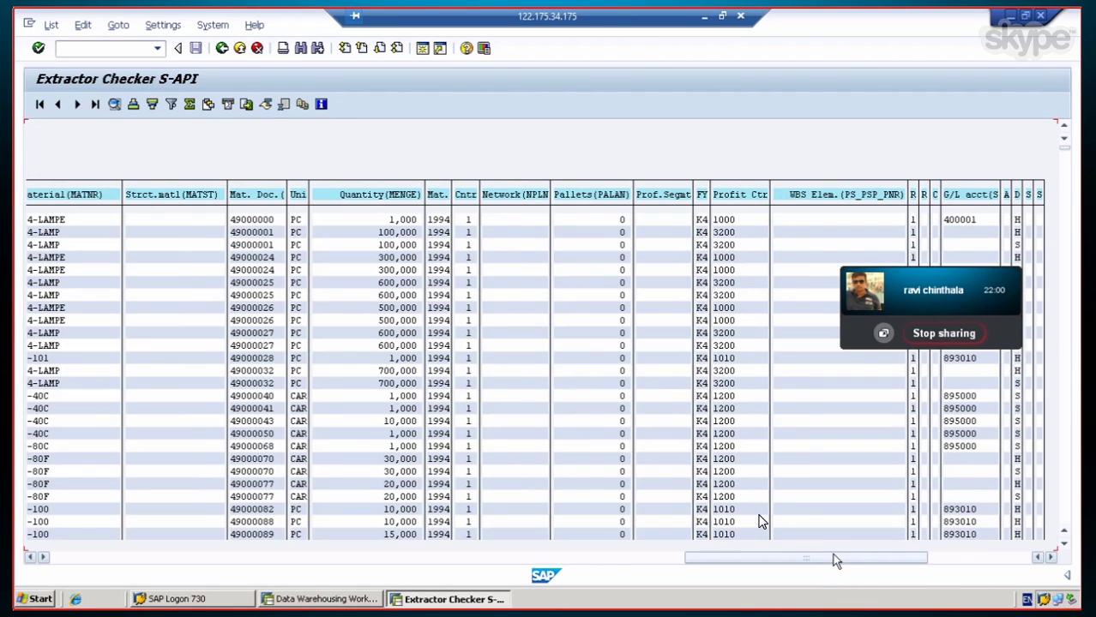
pyautogui.moveTo(828, 554); pyautogui.dragTo(707, 558)
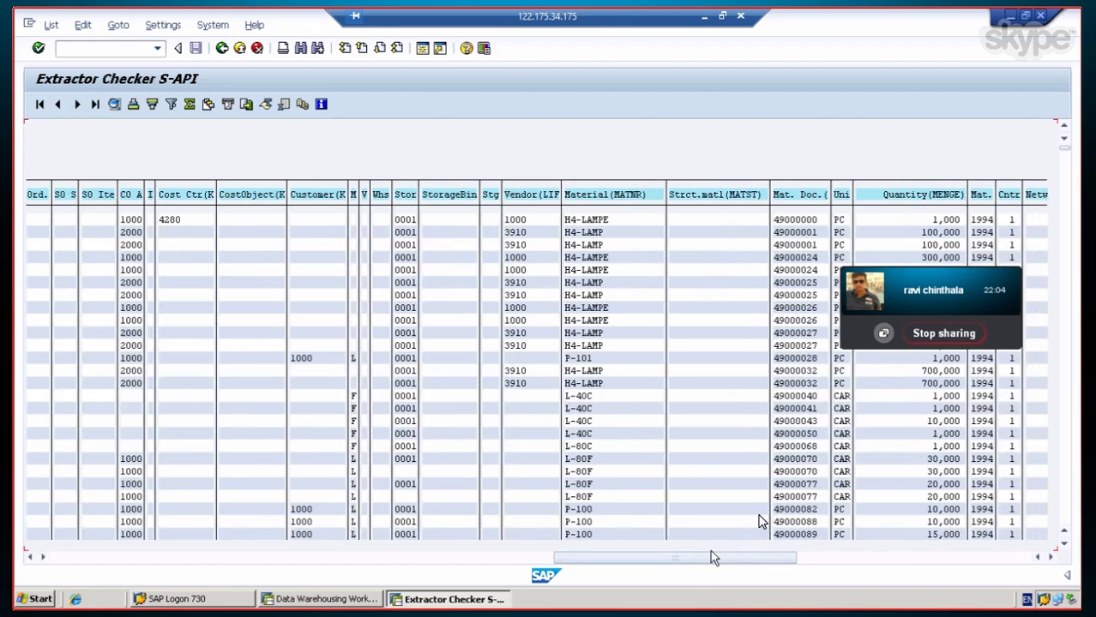
pyautogui.moveTo(730, 557); pyautogui.dragTo(668, 557)
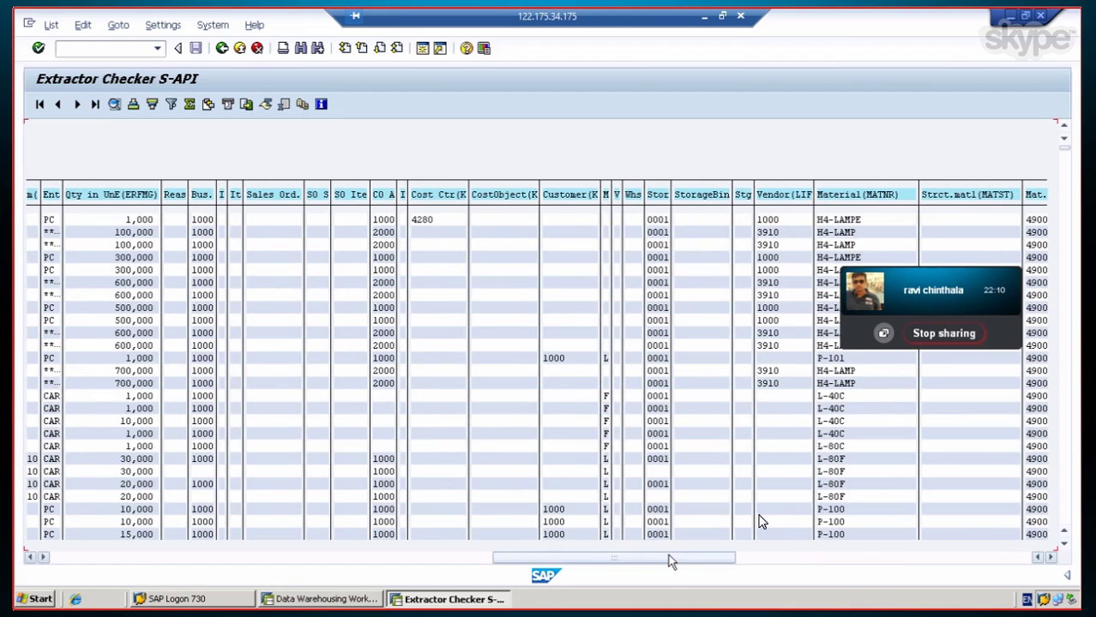
pyautogui.moveTo(667, 555); pyautogui.dragTo(576, 543)
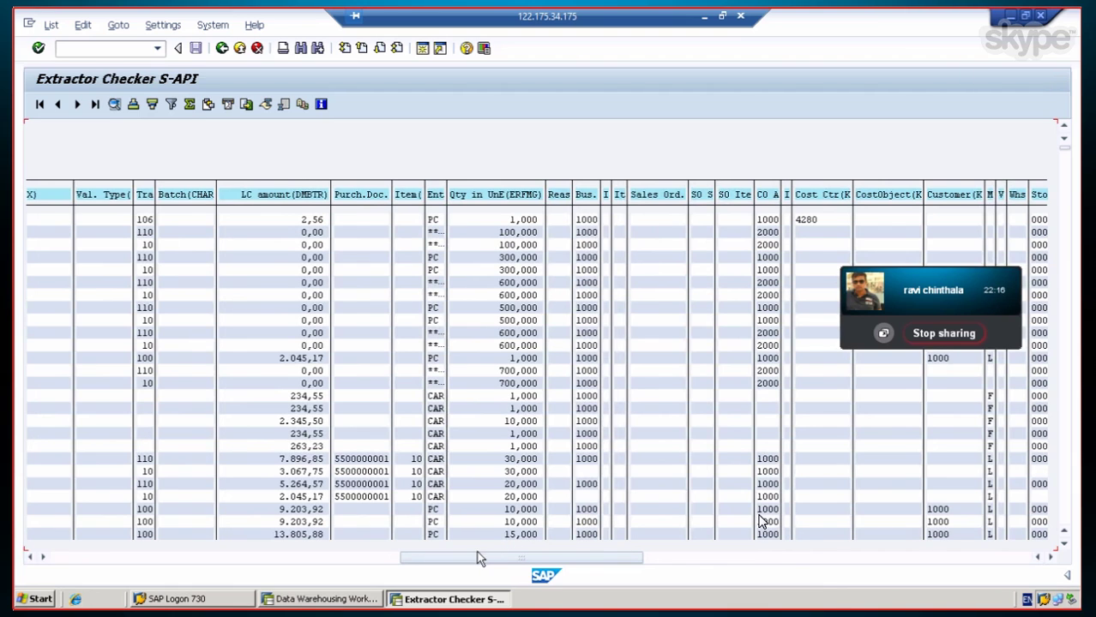
# Step: Examine the amount, movement type, posting date and document date columns of the 2LIS_03_BF records, and return to the data package list
pyautogui.moveTo(480, 557); pyautogui.dragTo(390, 558)
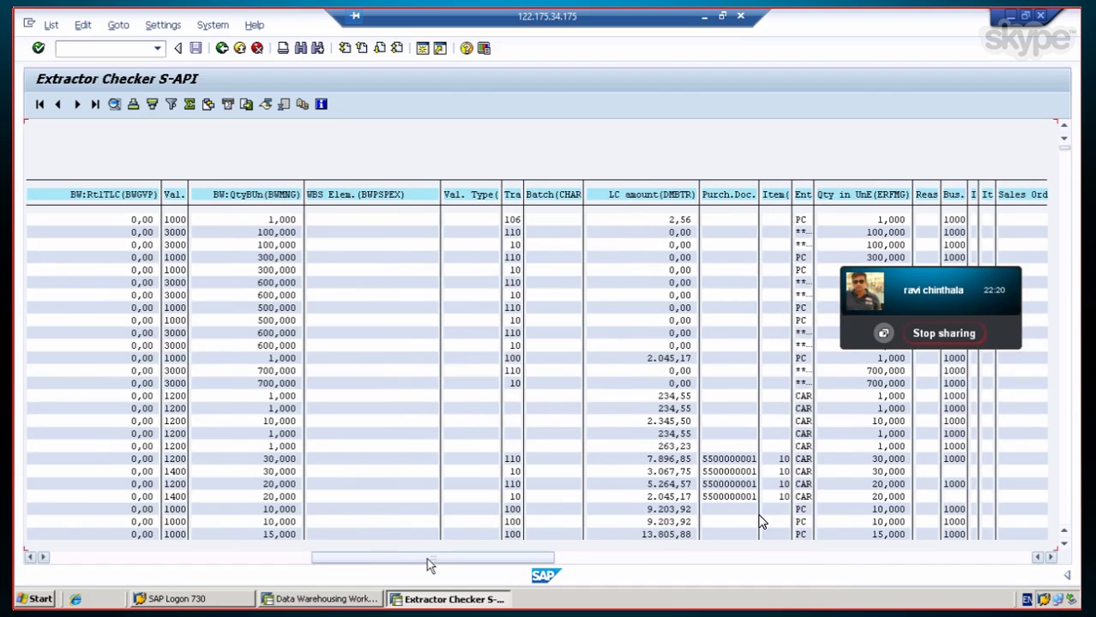
pyautogui.moveTo(426, 559); pyautogui.dragTo(330, 561)
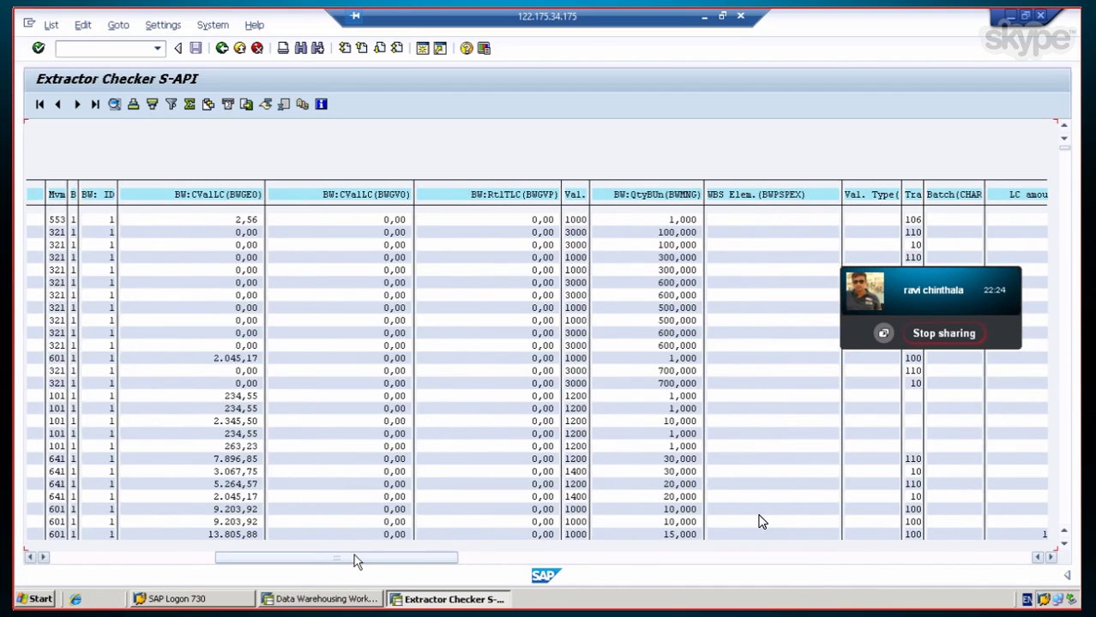
pyautogui.moveTo(360, 561); pyautogui.dragTo(291, 557)
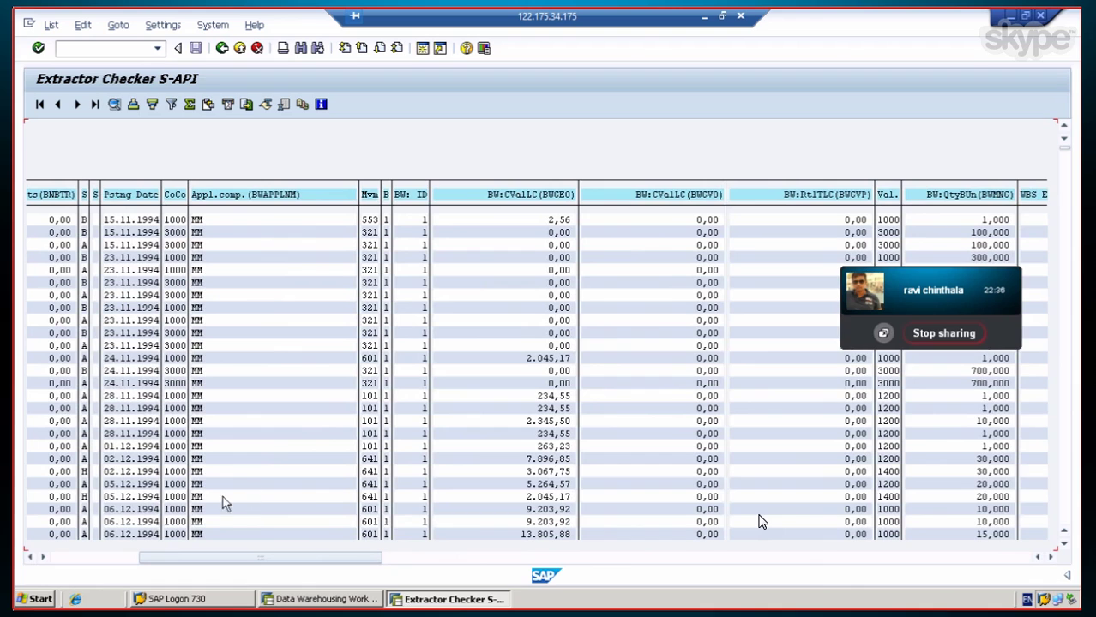
pyautogui.moveTo(295, 558); pyautogui.dragTo(141, 533)
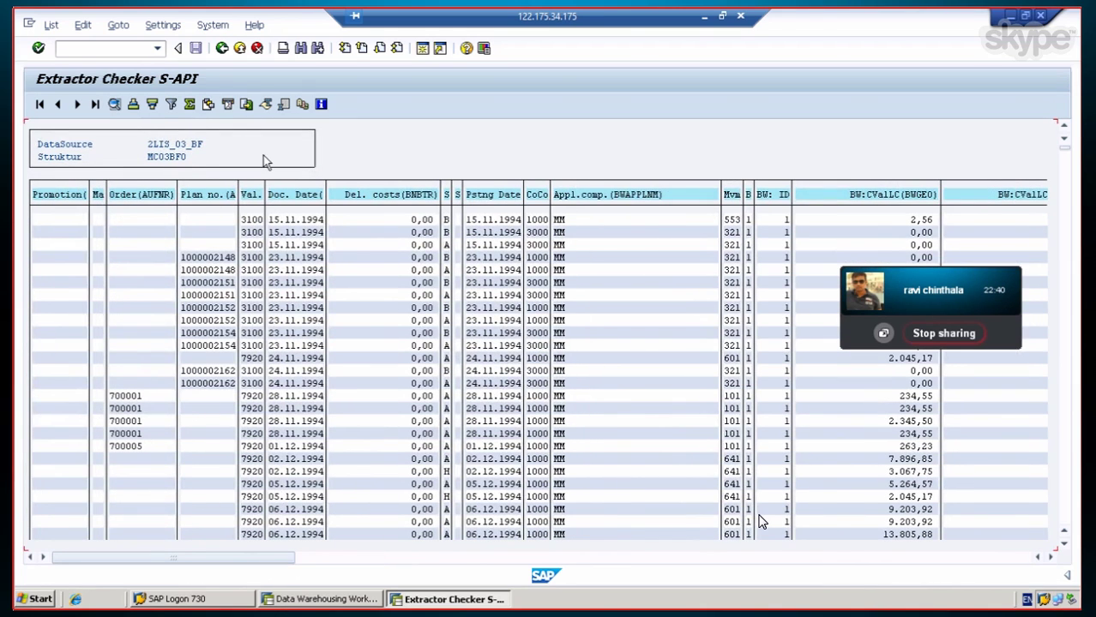
pyautogui.click(221, 48)
pyautogui.click(221, 49)
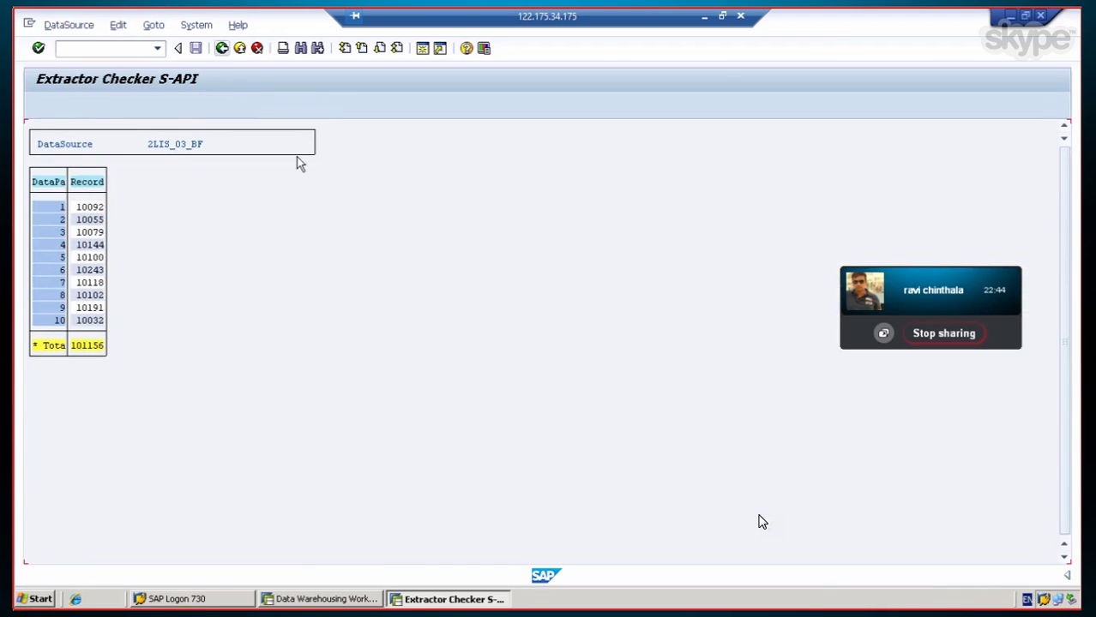
# Step: Switch to the Data Warehousing Workbench and expand transformation 2LIS_03_BX_TR of cube 0IC_C03 down to the InfoPackages of DataSource 2LIS_03_BX
pyautogui.click(1009, 15)
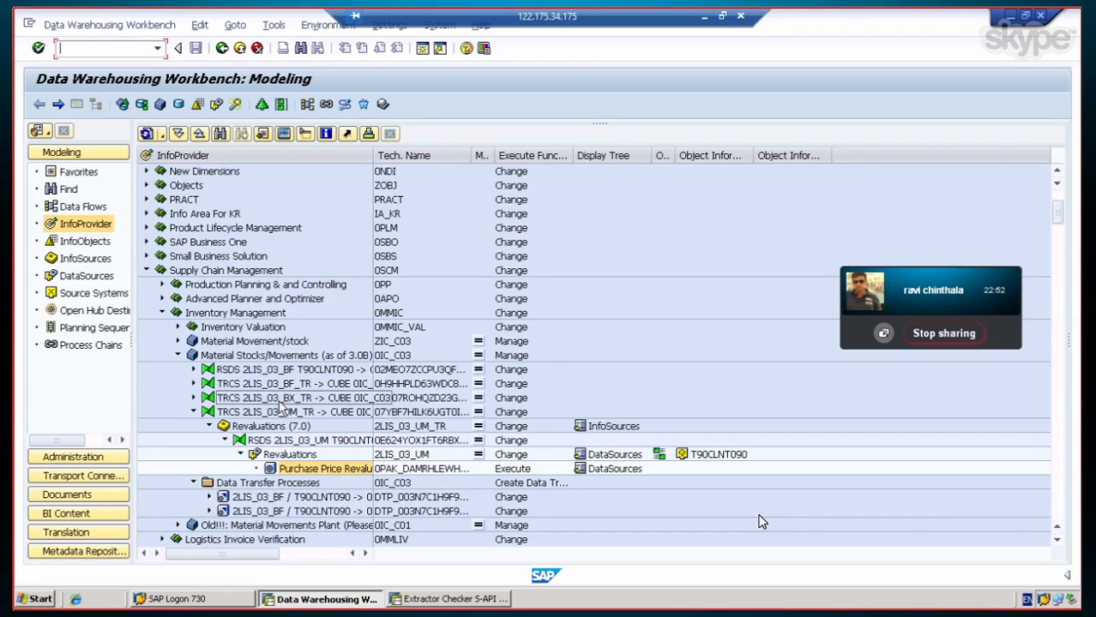
pyautogui.click(194, 398)
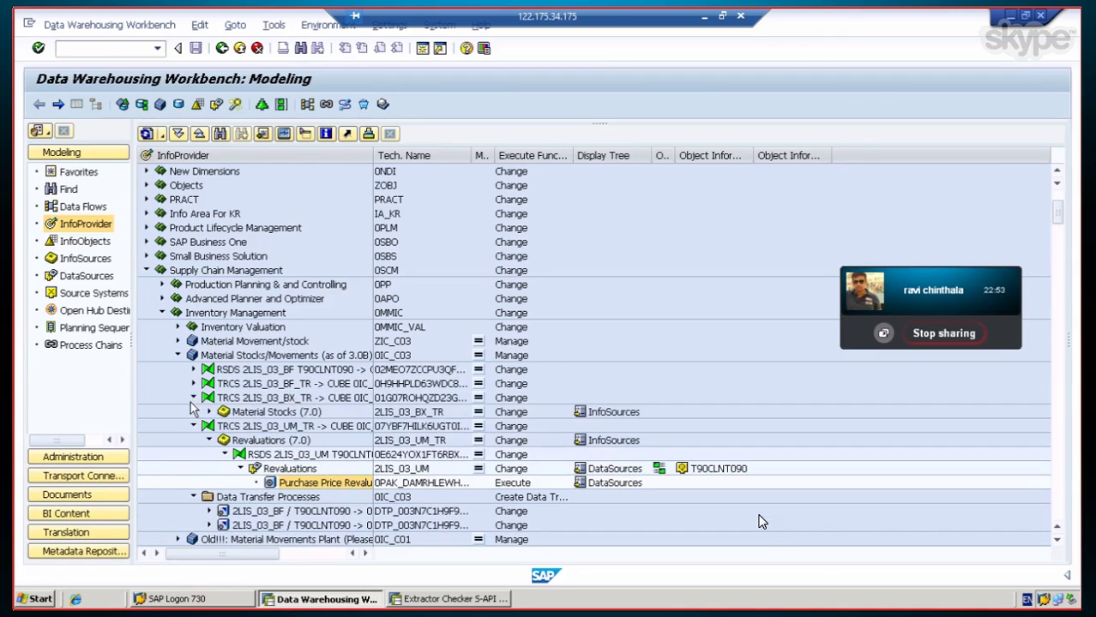
pyautogui.click(254, 413)
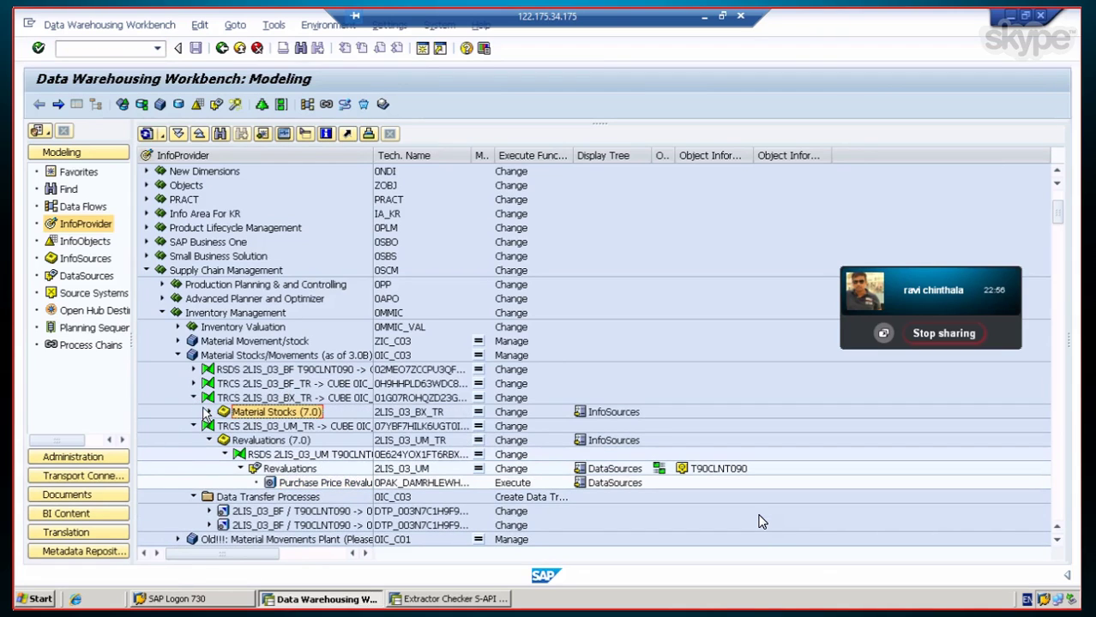
pyautogui.click(209, 413)
pyautogui.click(250, 427)
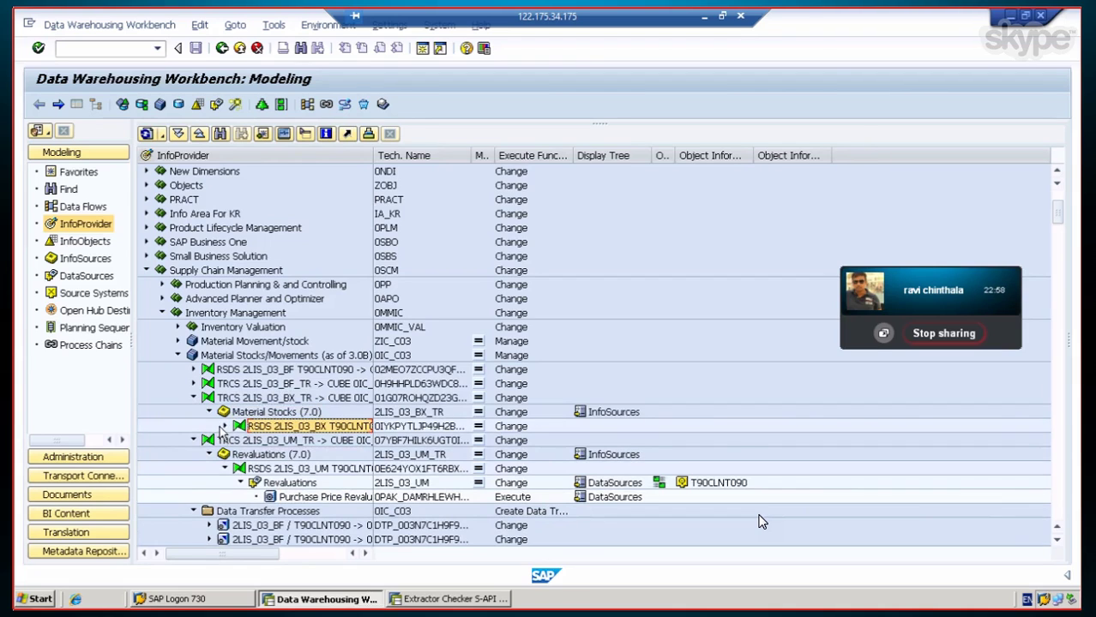
pyautogui.click(225, 426)
pyautogui.click(283, 440)
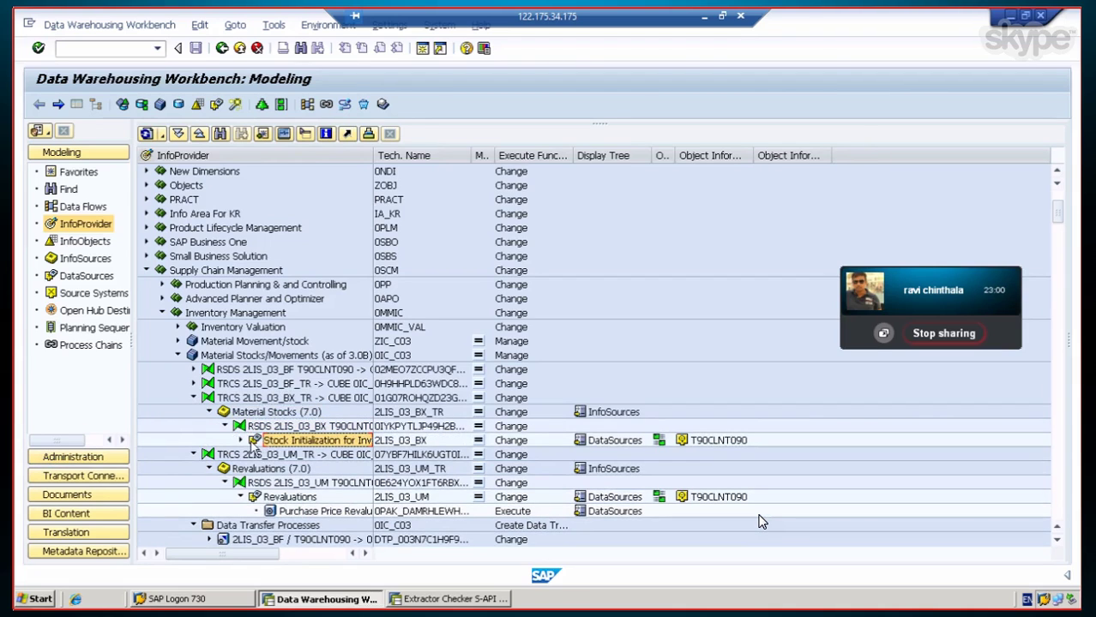
pyautogui.click(241, 440)
# Step: Review the data flow of 2LIS_03_BX through its RSDS transformation, the Material Stocks (7.0) InfoSource and the cube transformation
pyautogui.click(274, 427)
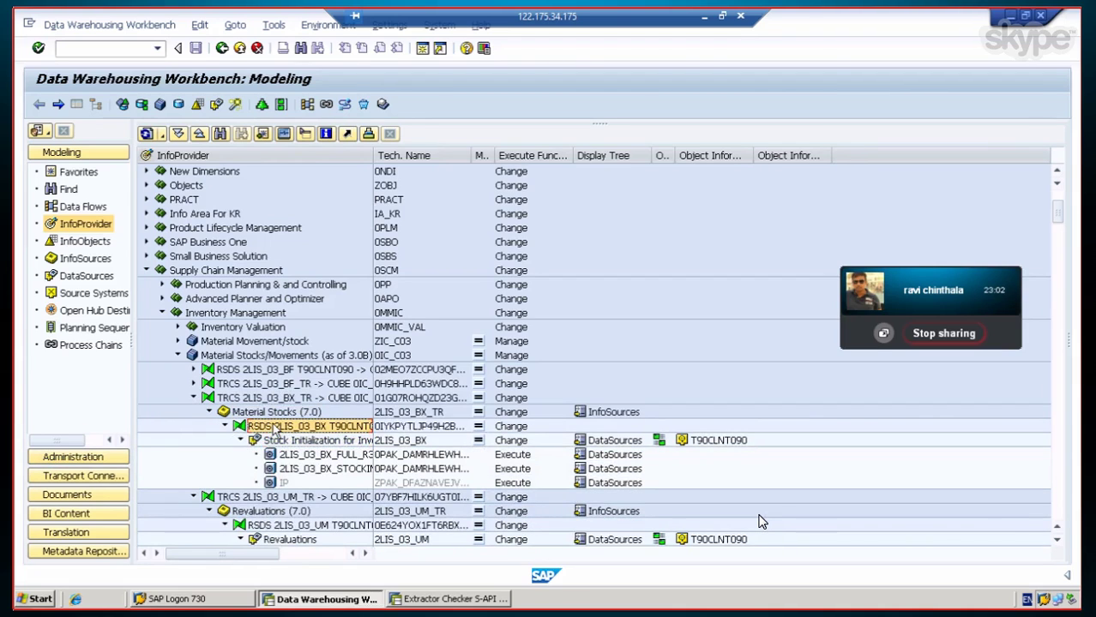
pyautogui.click(270, 398)
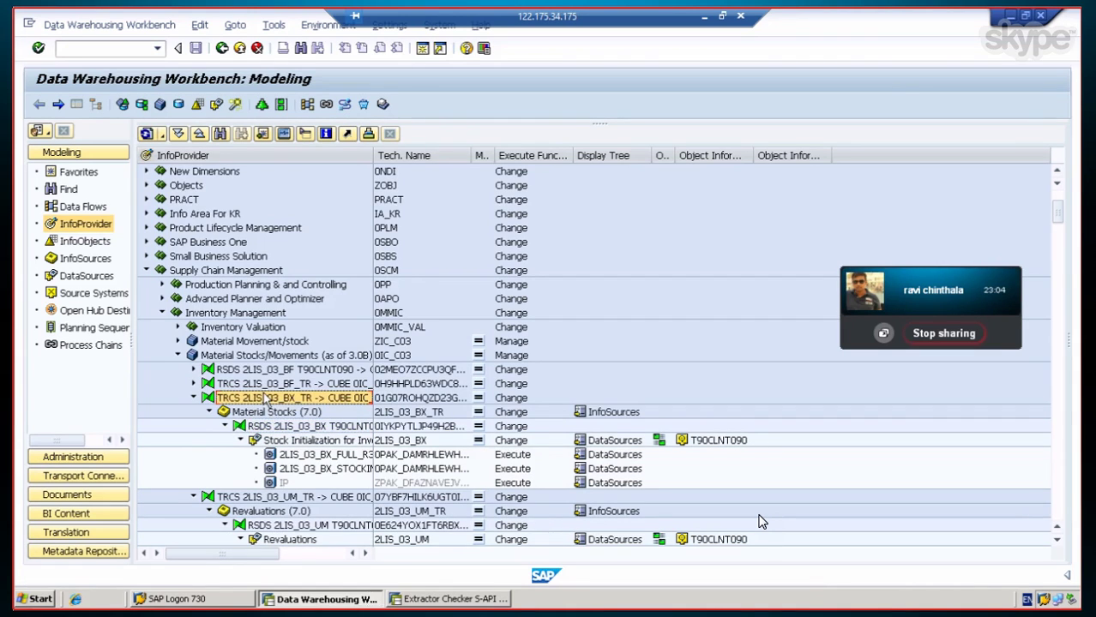
pyautogui.click(268, 412)
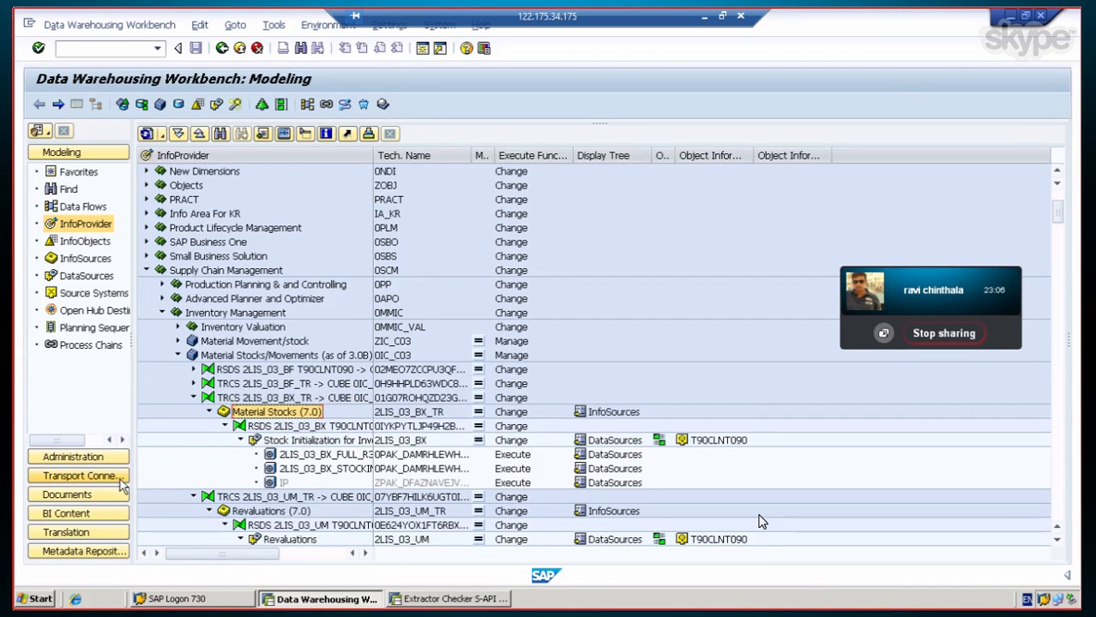
pyautogui.click(273, 427)
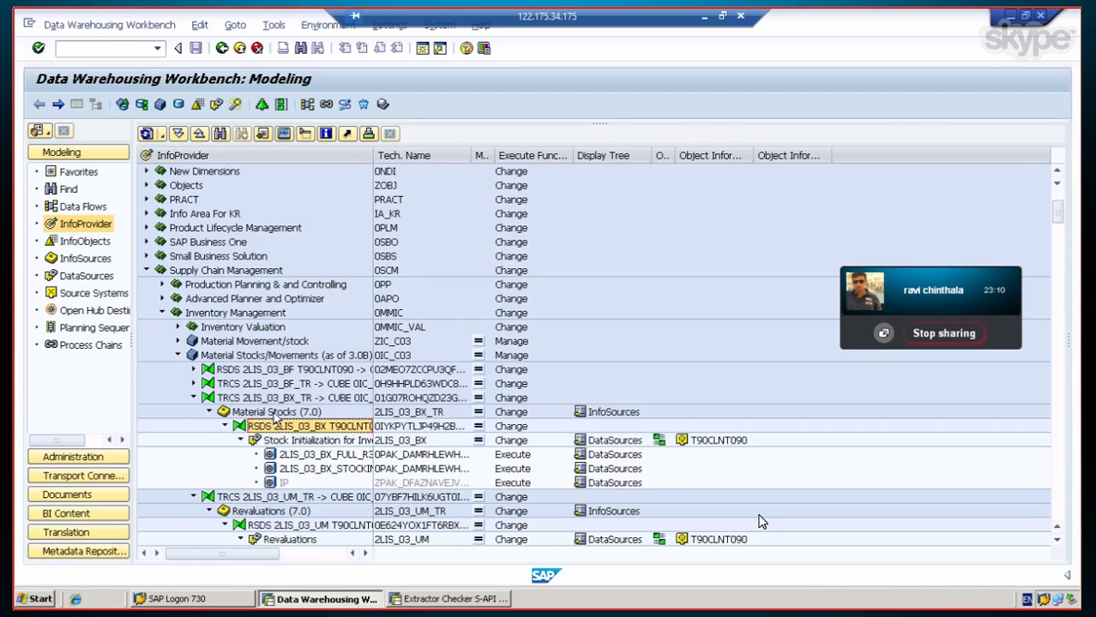
pyautogui.click(274, 412)
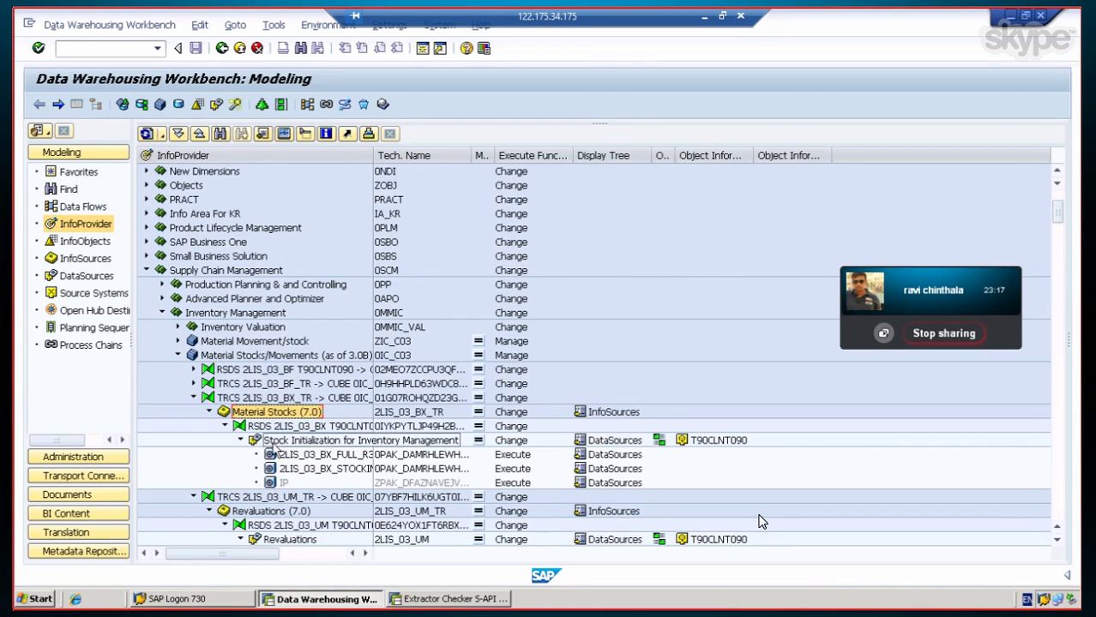
# Step: Collapse the 2LIS_03_BX_TR branch and review the 2LIS_03_UM_TR flow down to the Purchase Price Revaluations Delta Init InfoPackage
pyautogui.click(194, 397)
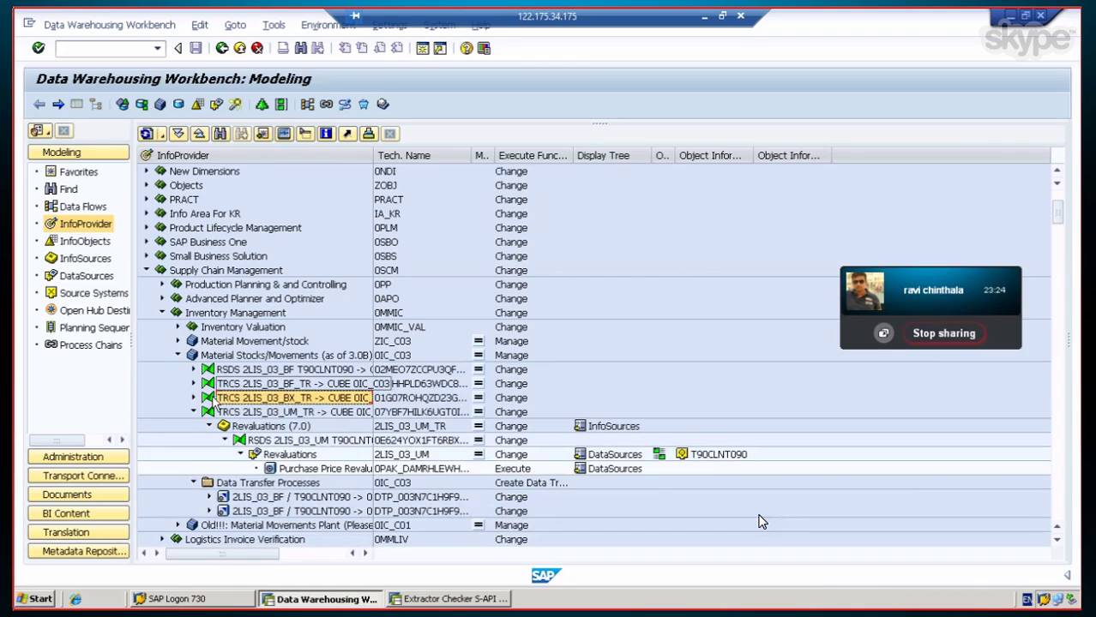
pyautogui.click(278, 440)
pyautogui.click(262, 418)
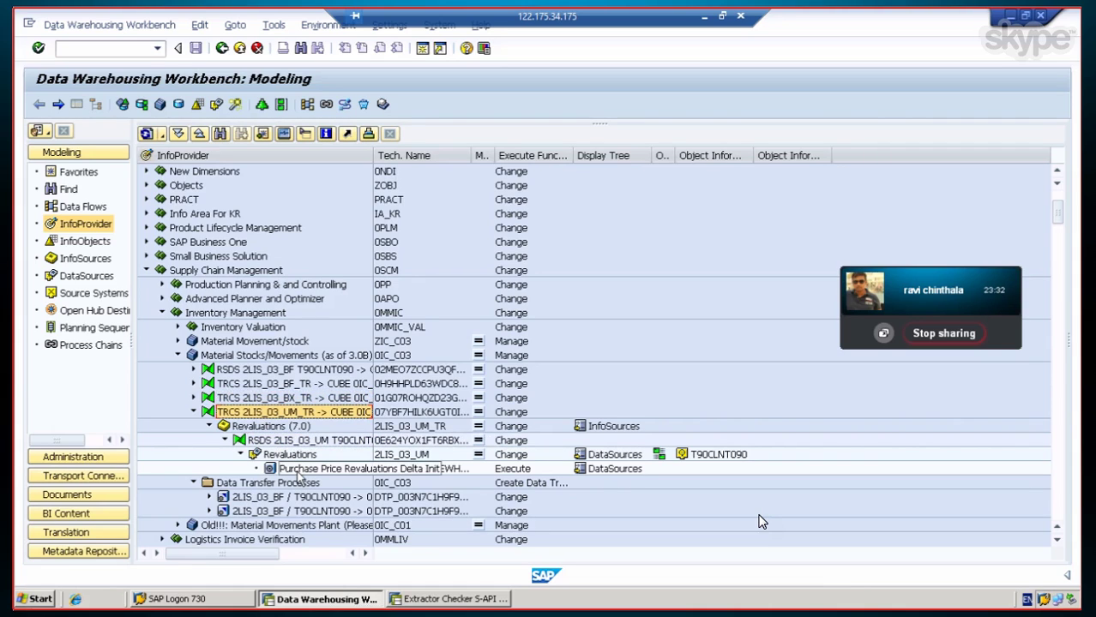
pyautogui.click(296, 471)
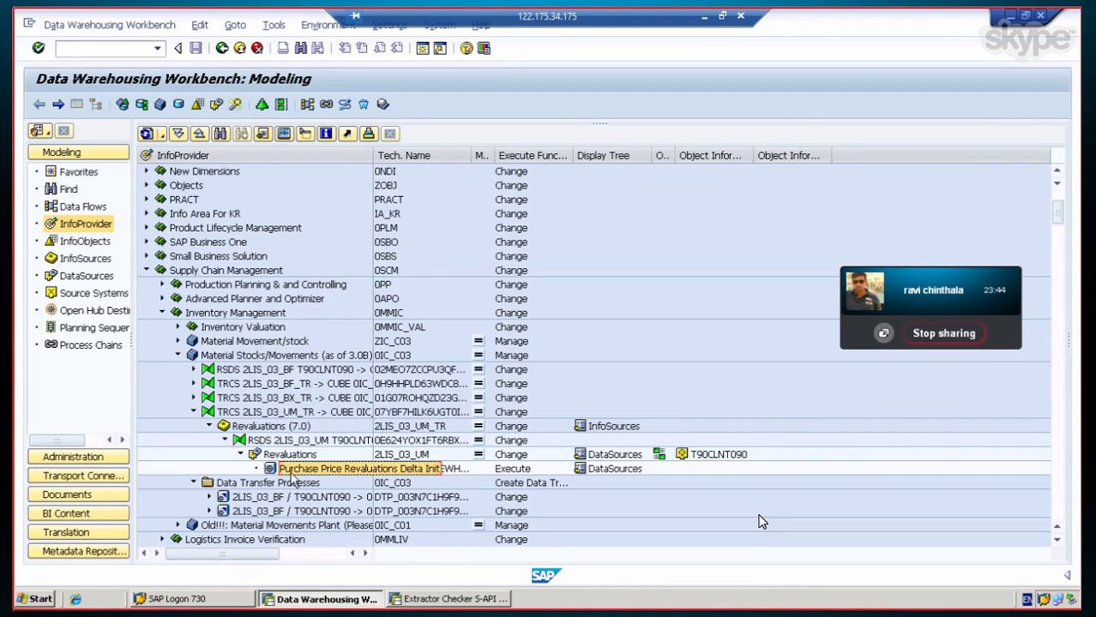
# Step: Open the management view of cube 0IC_C03, inspect the details of its load requests, and return to the modeling tree
pyautogui.click(509, 364)
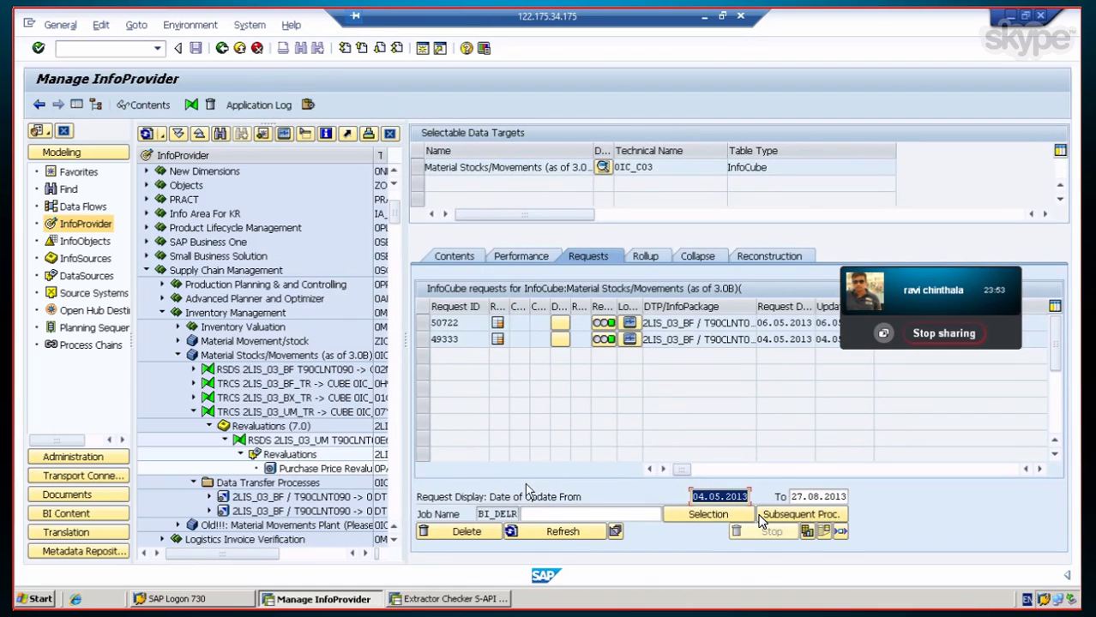
pyautogui.click(1040, 470)
pyautogui.click(1040, 470)
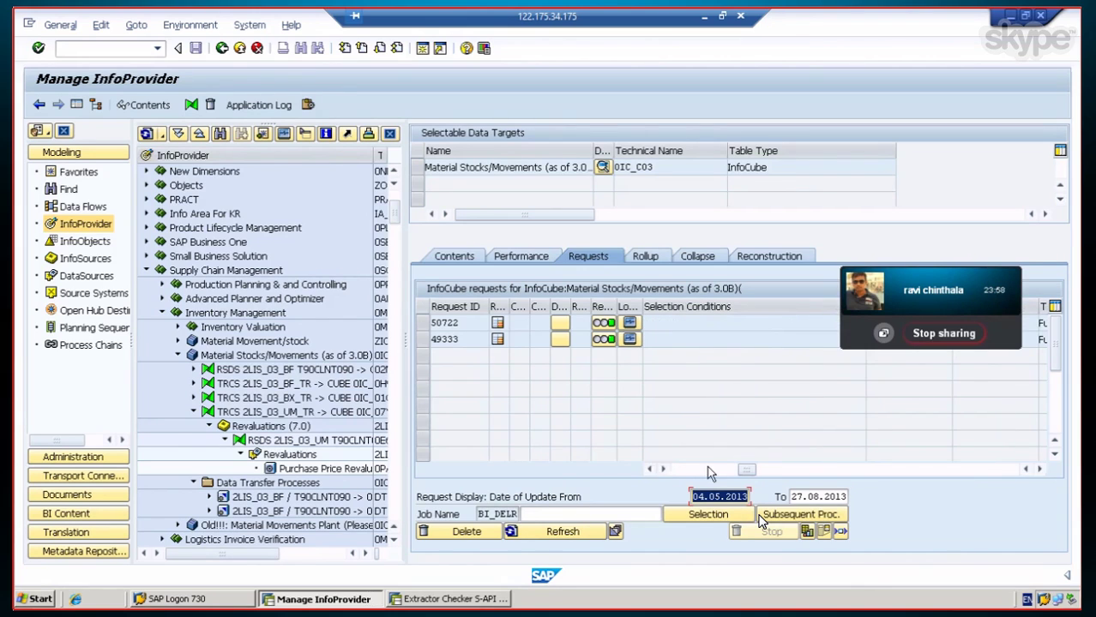
pyautogui.click(650, 469)
pyautogui.click(649, 470)
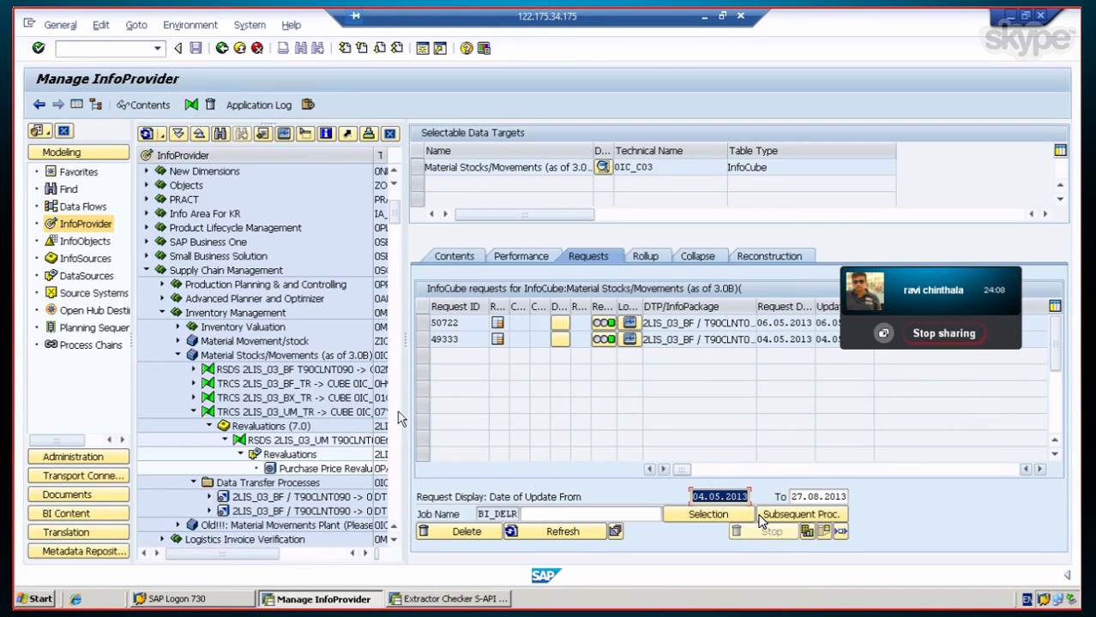
pyautogui.click(61, 151)
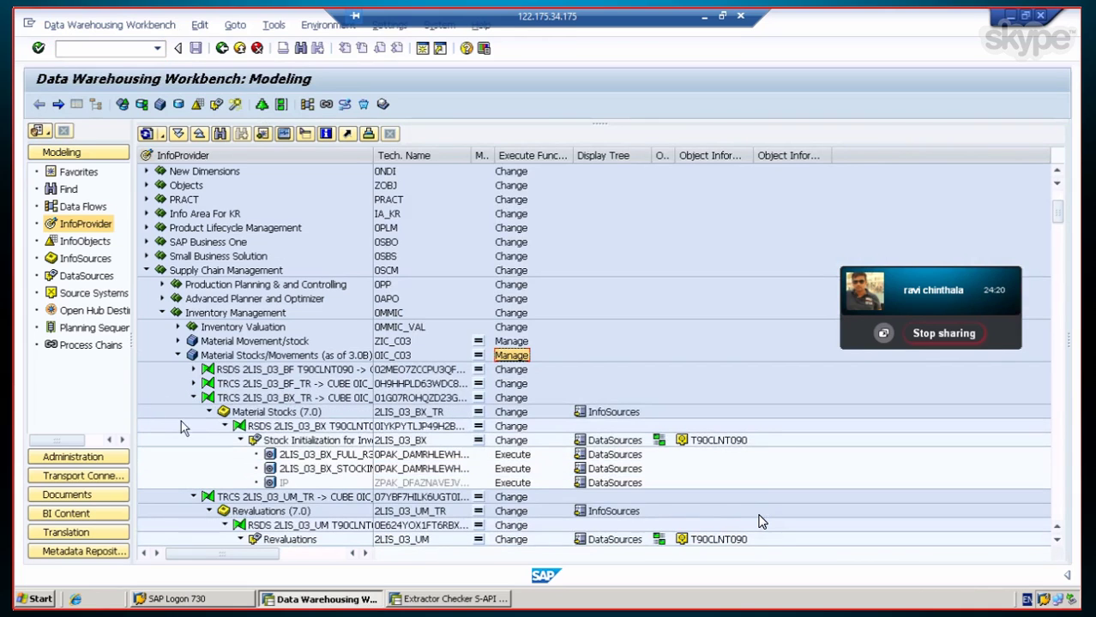
# Step: Open InfoPackage 2LIS_03_BX_FULL_R3, dismiss the monitor messages, and display its data targets
pyautogui.click(293, 456)
pyautogui.click(302, 457)
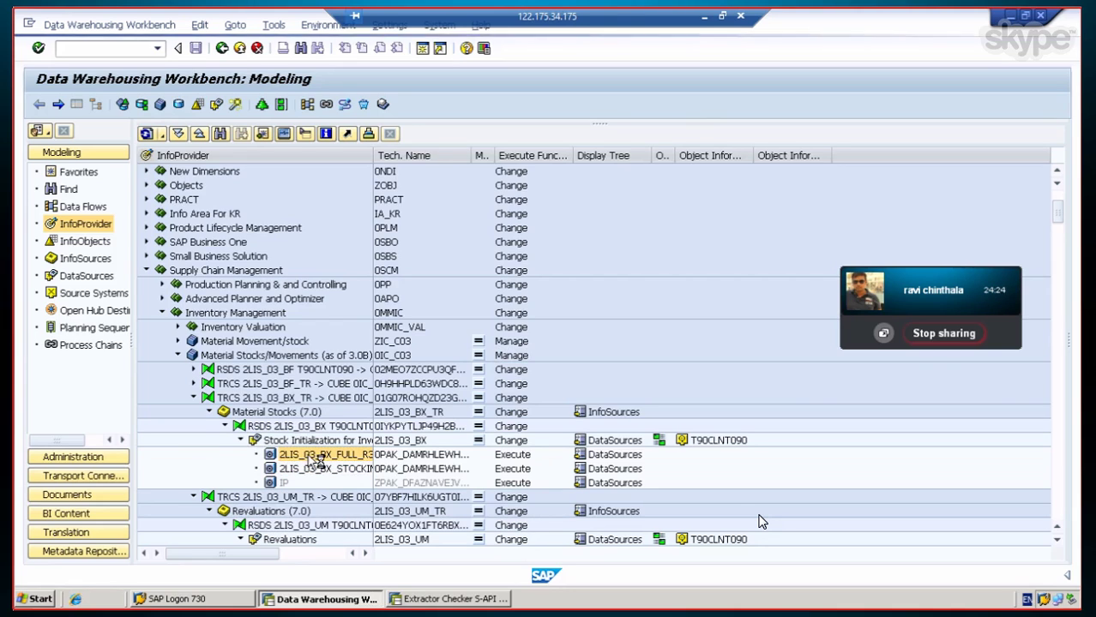
pyautogui.doubleClick(324, 458)
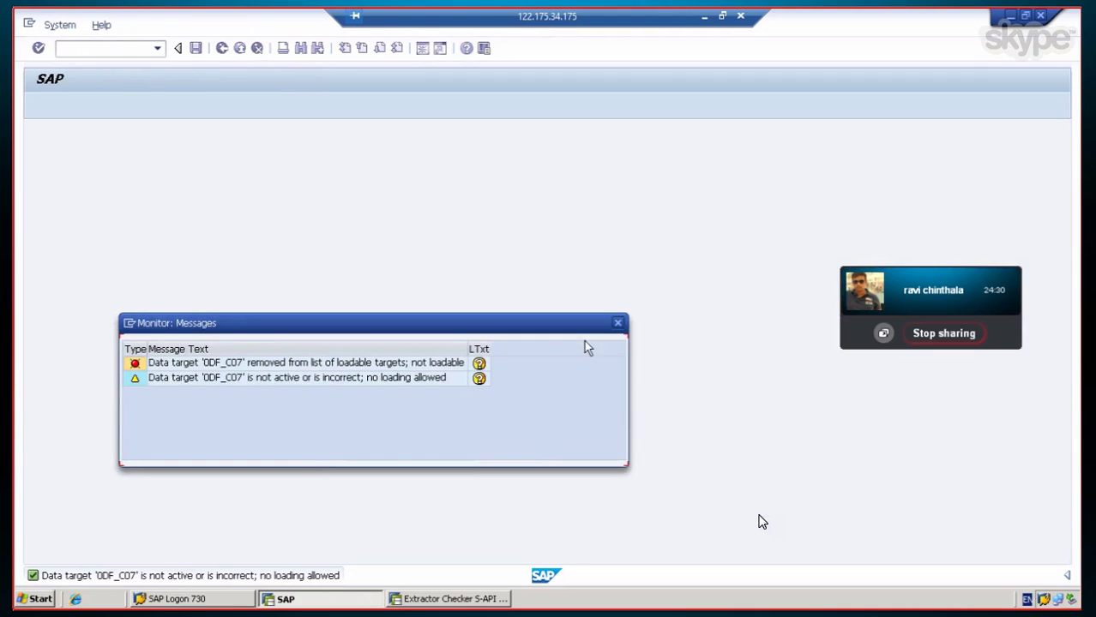
pyautogui.click(617, 322)
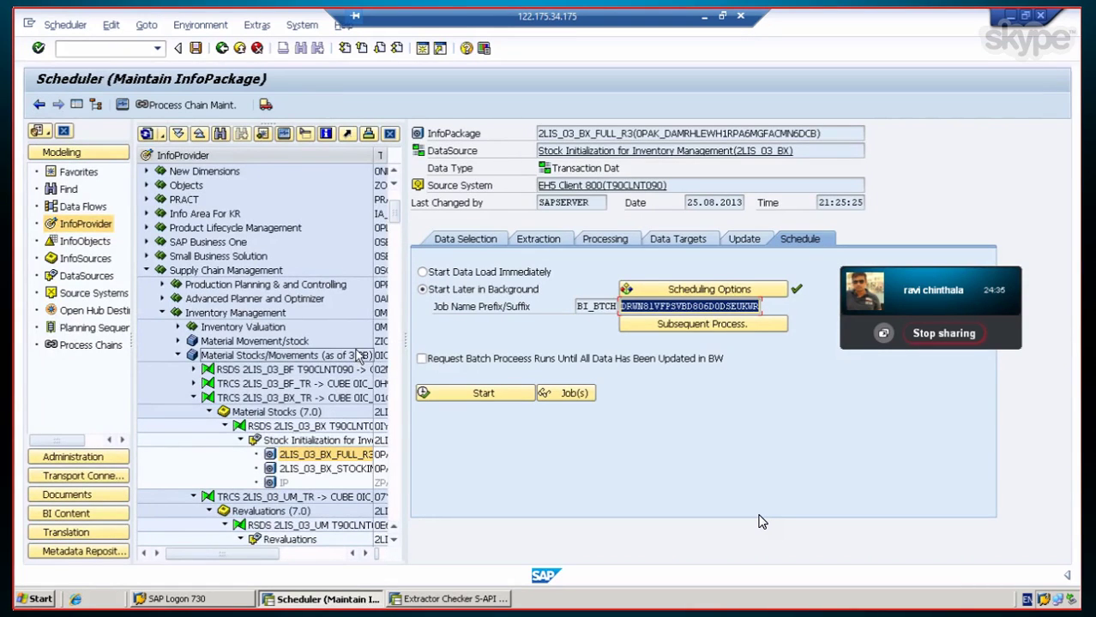
pyautogui.click(730, 239)
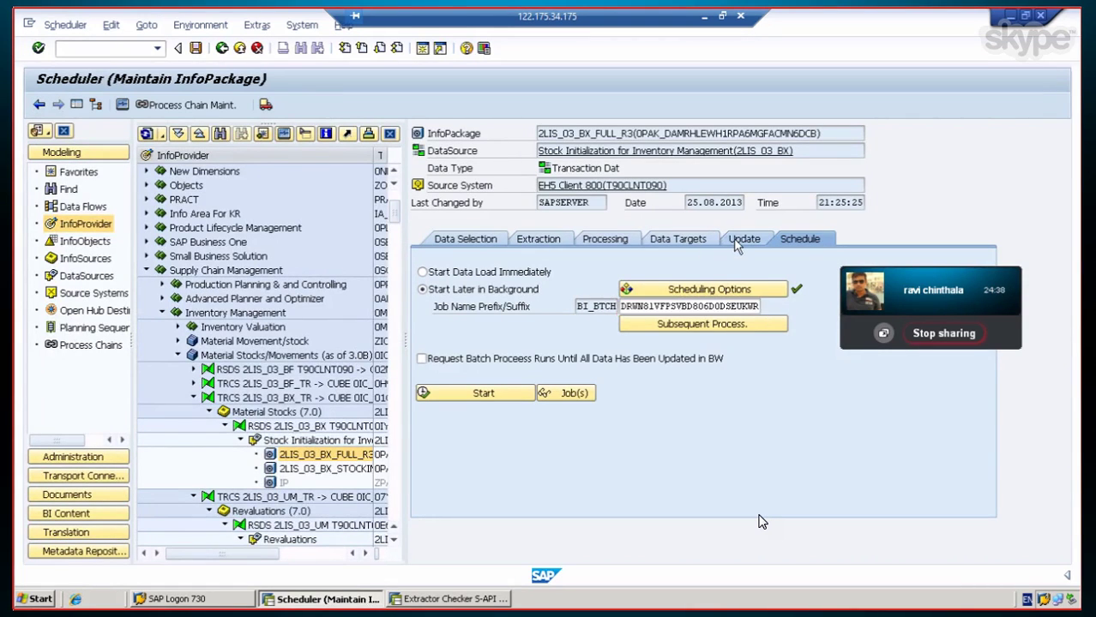
pyautogui.click(675, 240)
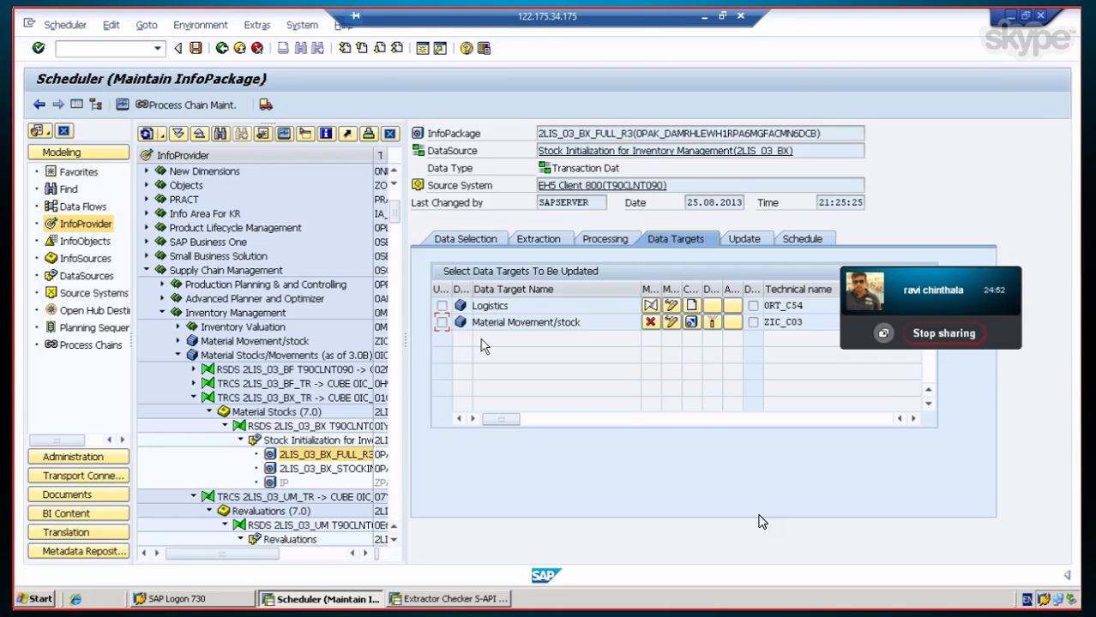
# Step: Open the update rules for data target Material Movement/stock (ZIC_C03) from InfoSource 2LIS_03_BX, and leave them without saving
pyautogui.click(652, 324)
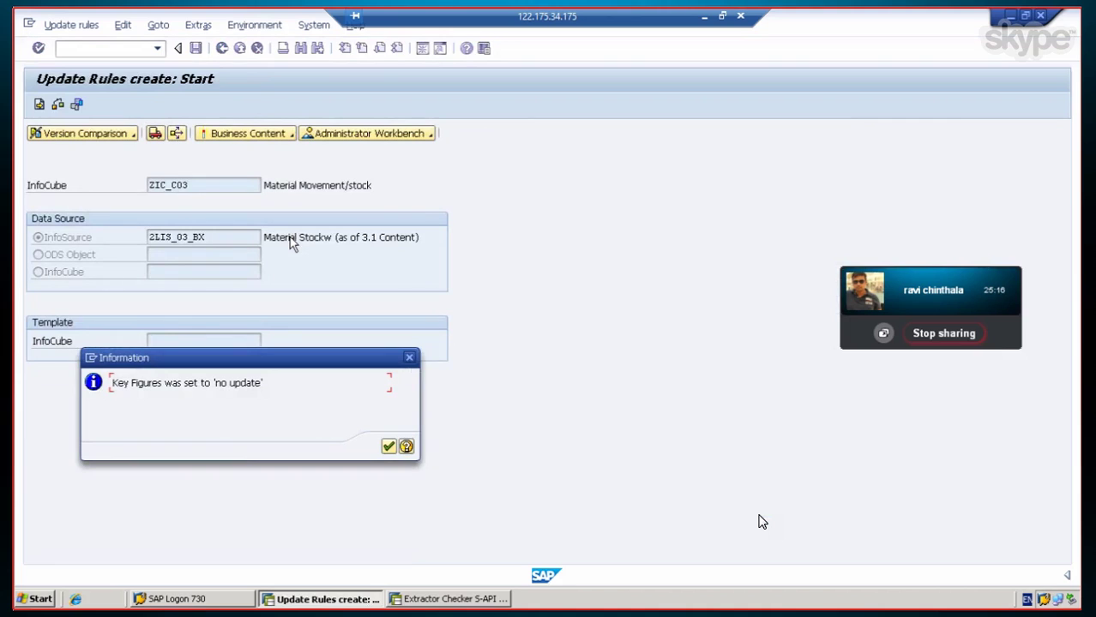
pyautogui.click(387, 446)
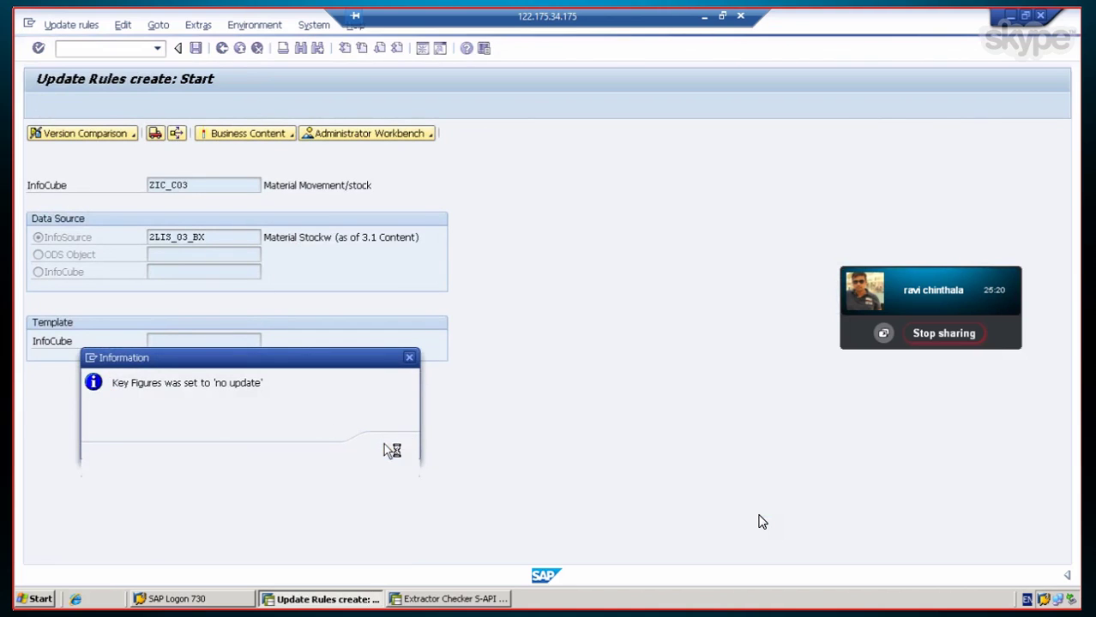
pyautogui.click(409, 358)
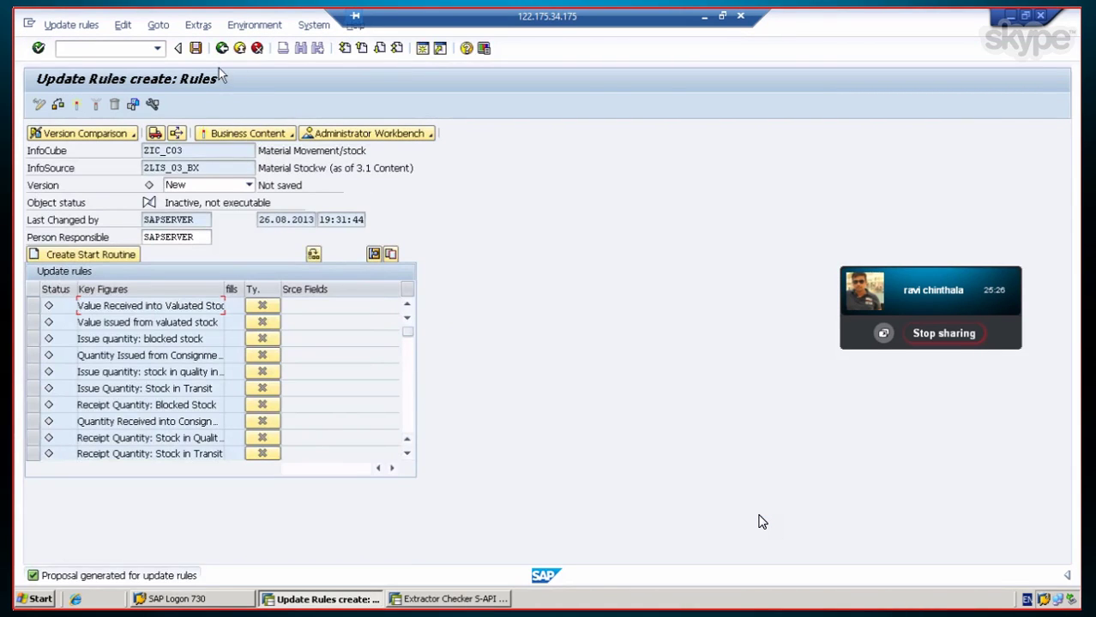
pyautogui.click(221, 49)
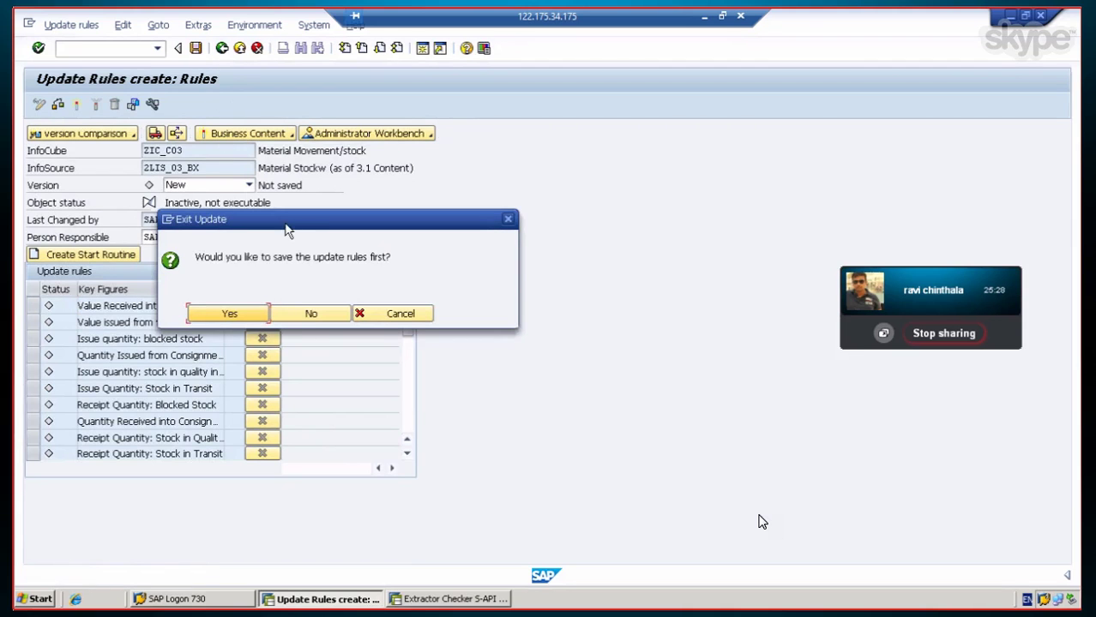
pyautogui.click(323, 317)
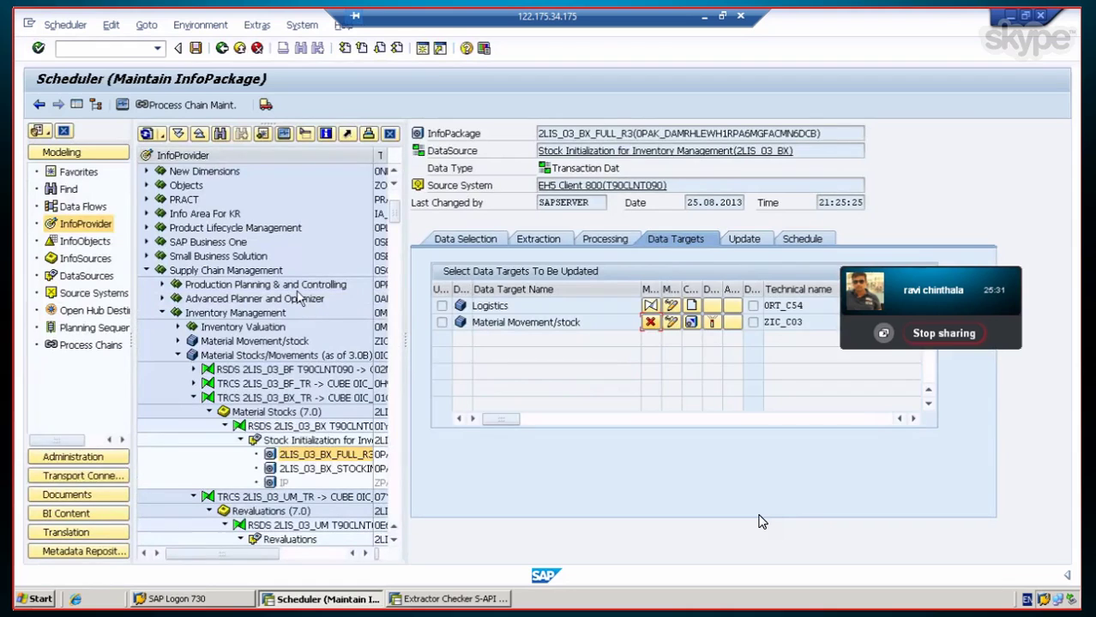
# Step: Open InfoPackage 2LIS_03_BX_STOCKINIT_R3, dismiss the monitor messages, check its data targets, and return to the modeling tree
pyautogui.click(40, 105)
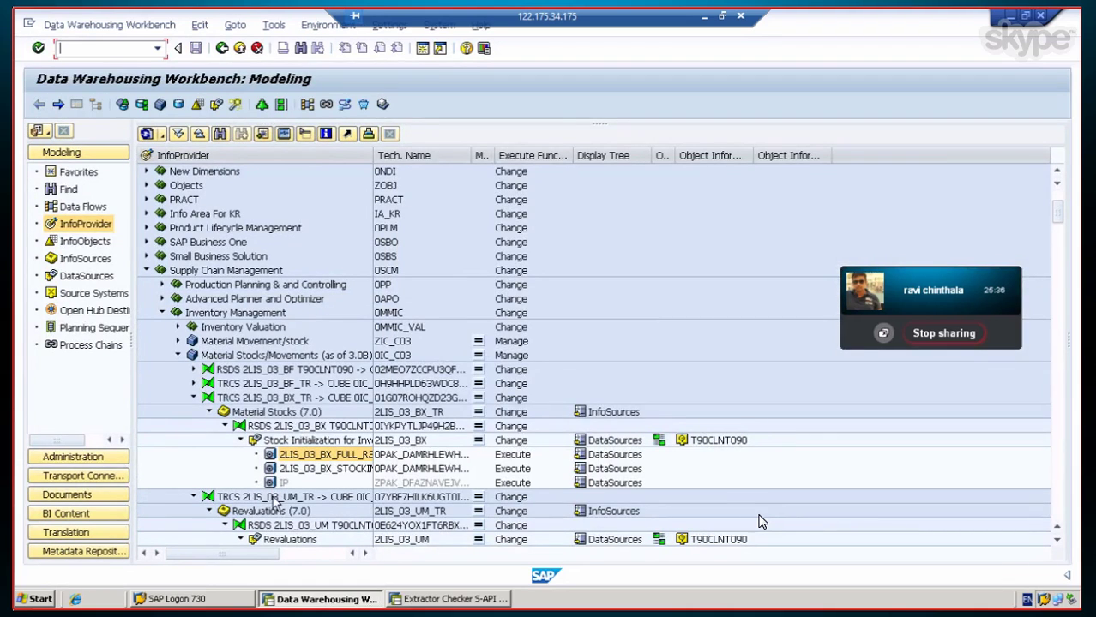
pyautogui.click(289, 469)
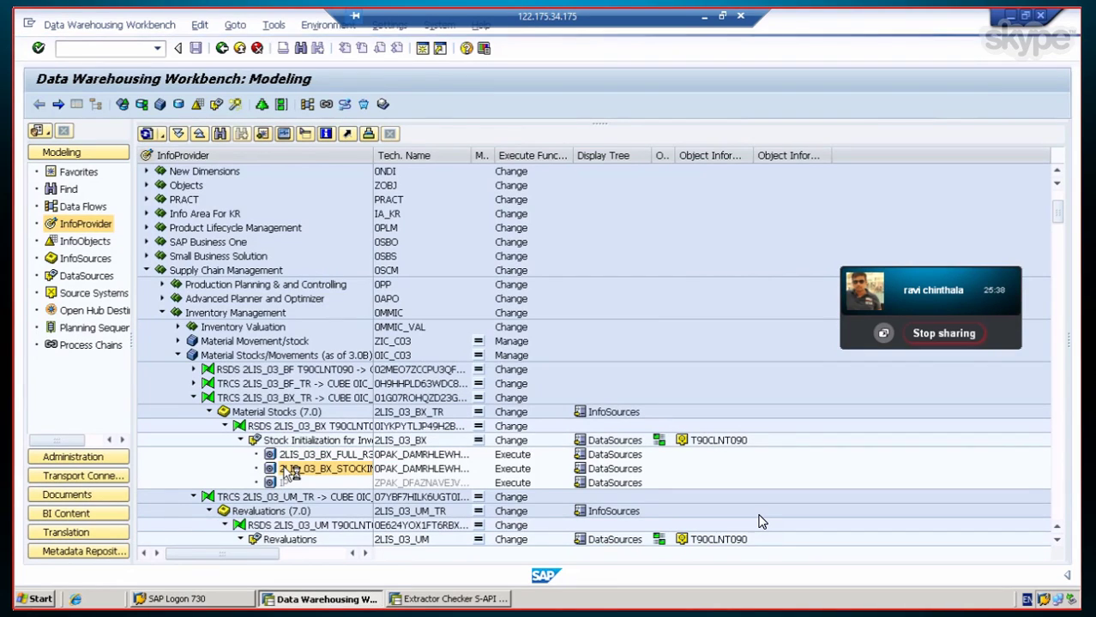
pyautogui.doubleClick(288, 470)
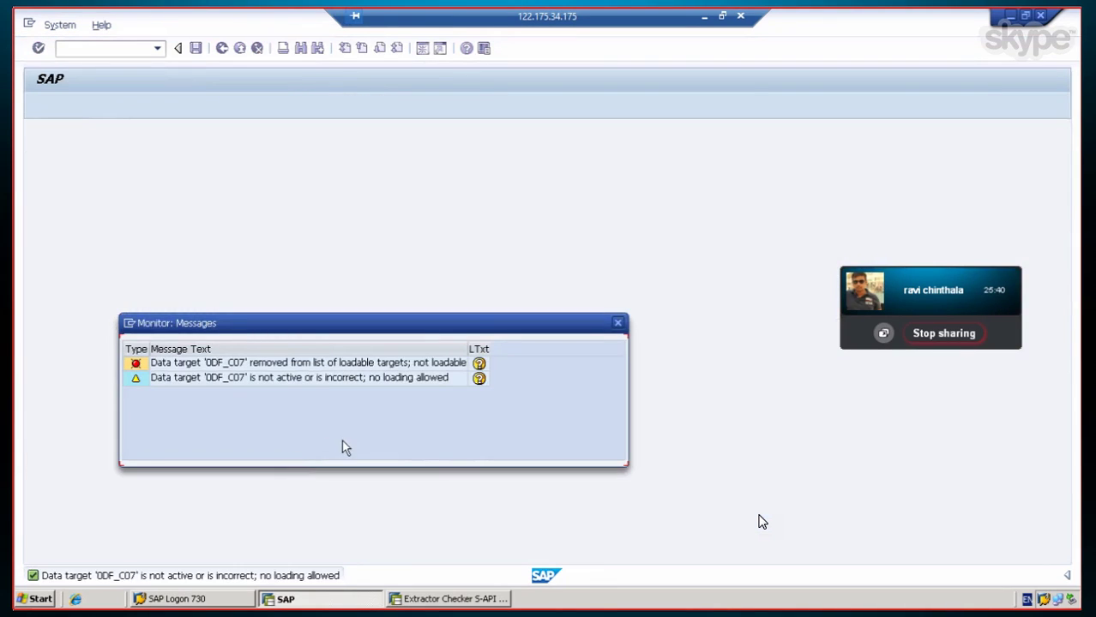
pyautogui.click(618, 323)
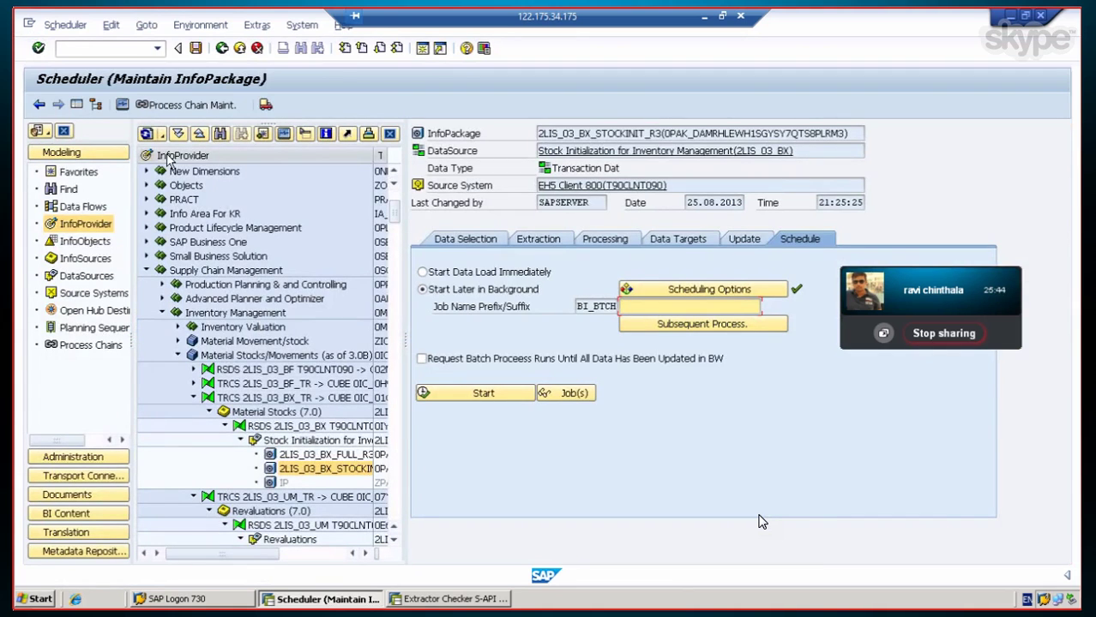
pyautogui.click(679, 242)
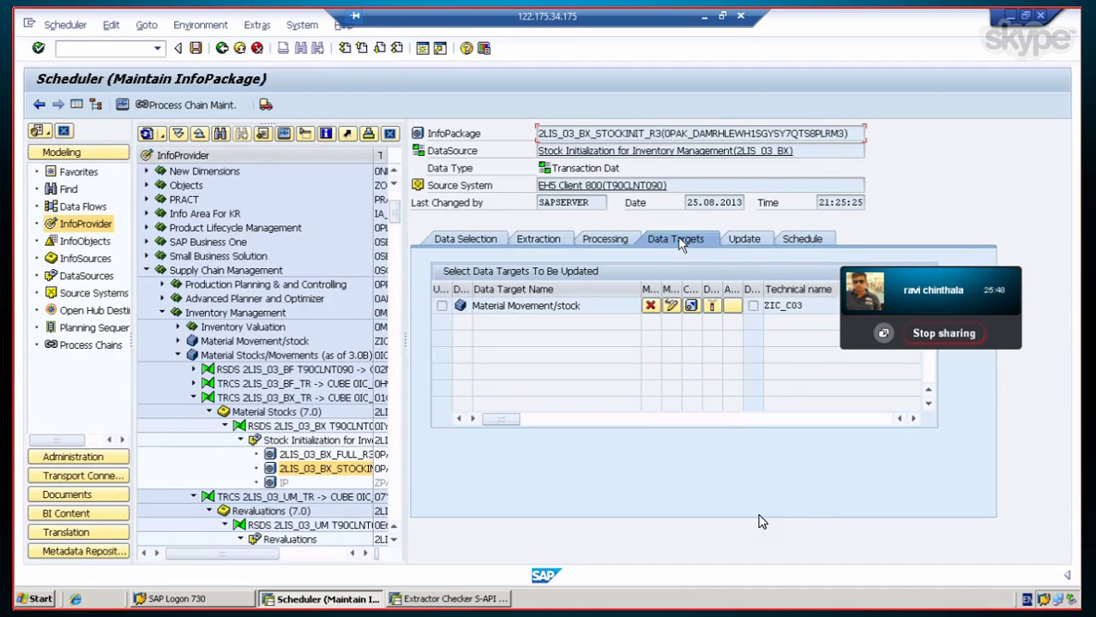
pyautogui.click(39, 105)
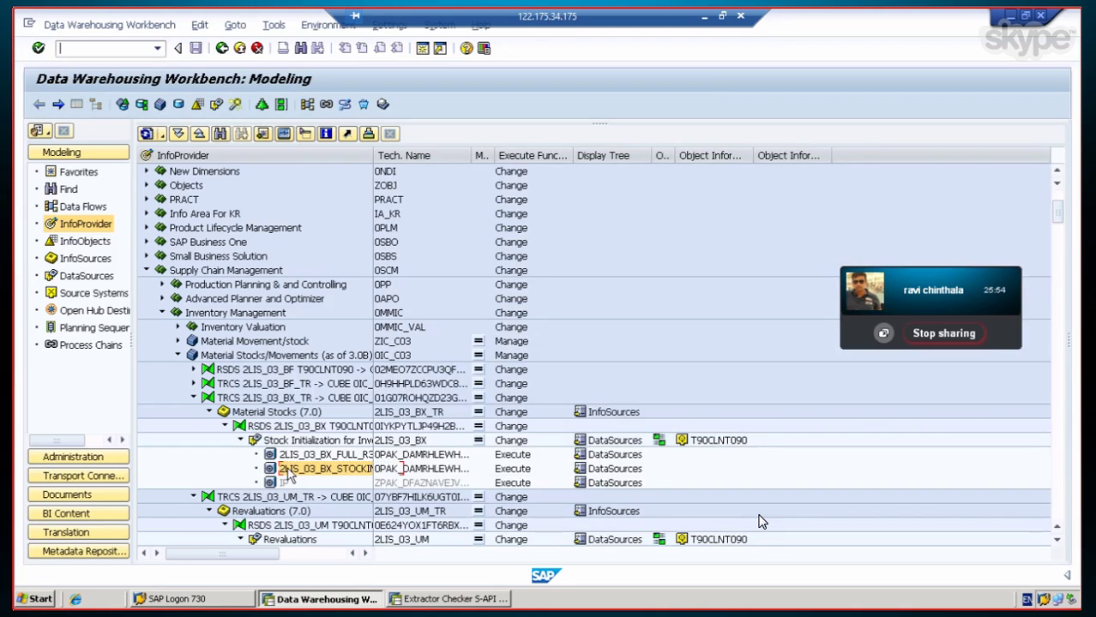
# Step: Create an InfoPackage described as ZIPAK_BC for the Stock Initialization DataSource 2LIS_03_BX
pyautogui.rightClick(288, 446)
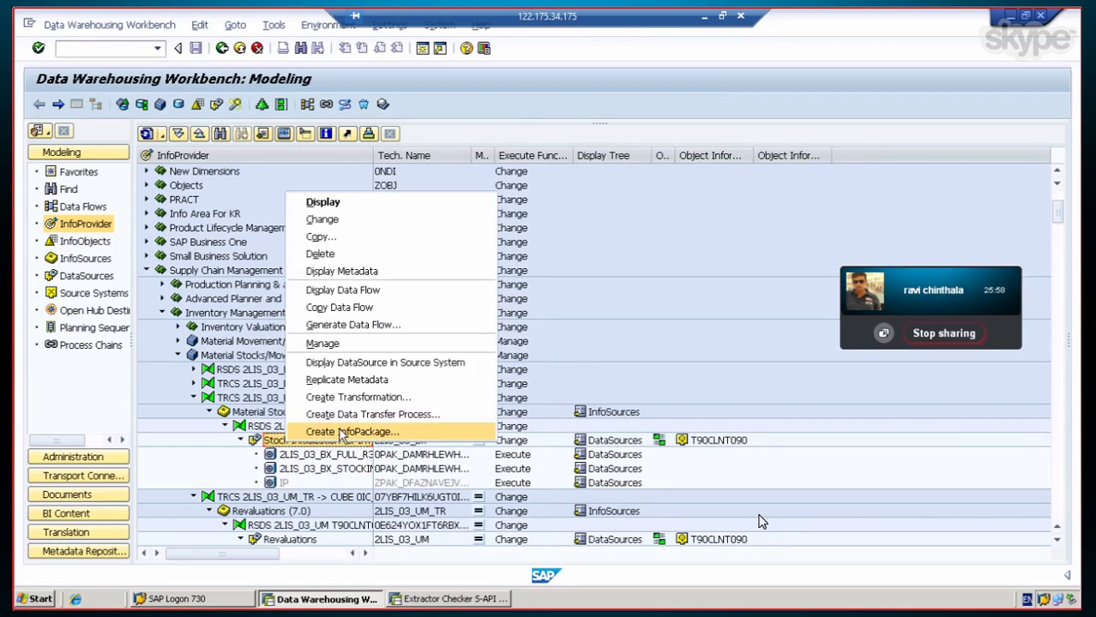
pyautogui.click(342, 433)
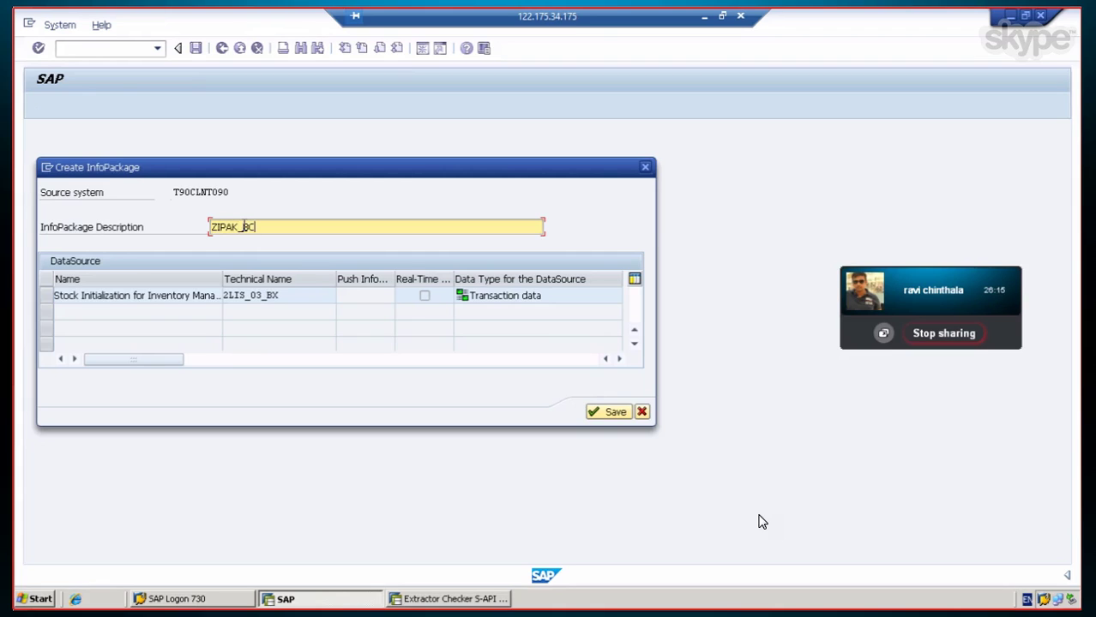
pyautogui.press('Return')
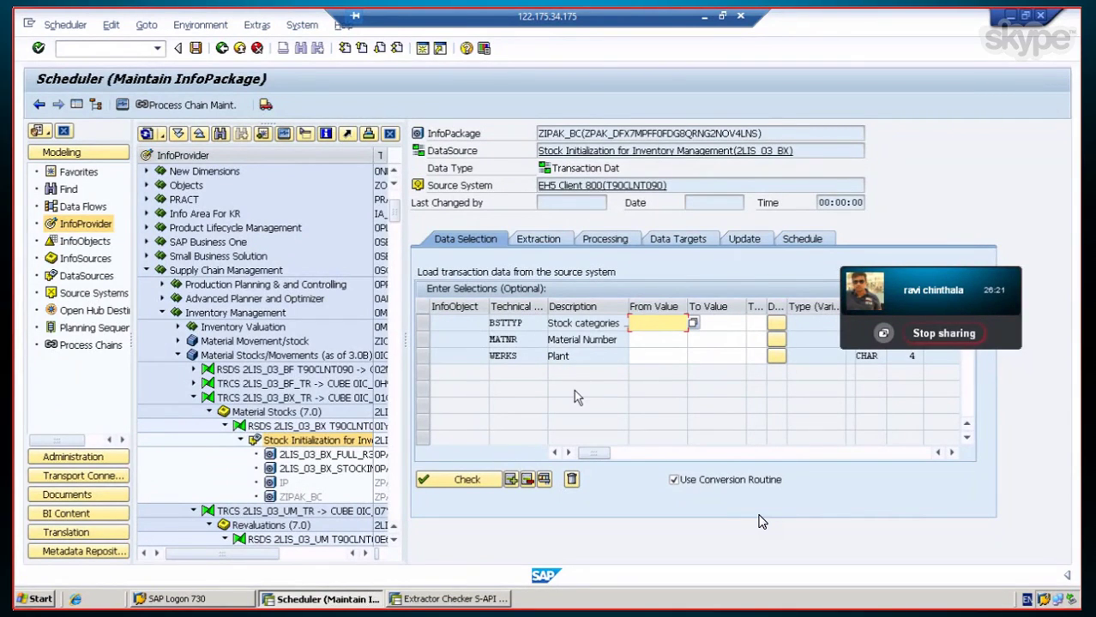
# Step: Check the update settings and data targets of ZIPAK_BC, and start its data load immediately
pyautogui.click(809, 243)
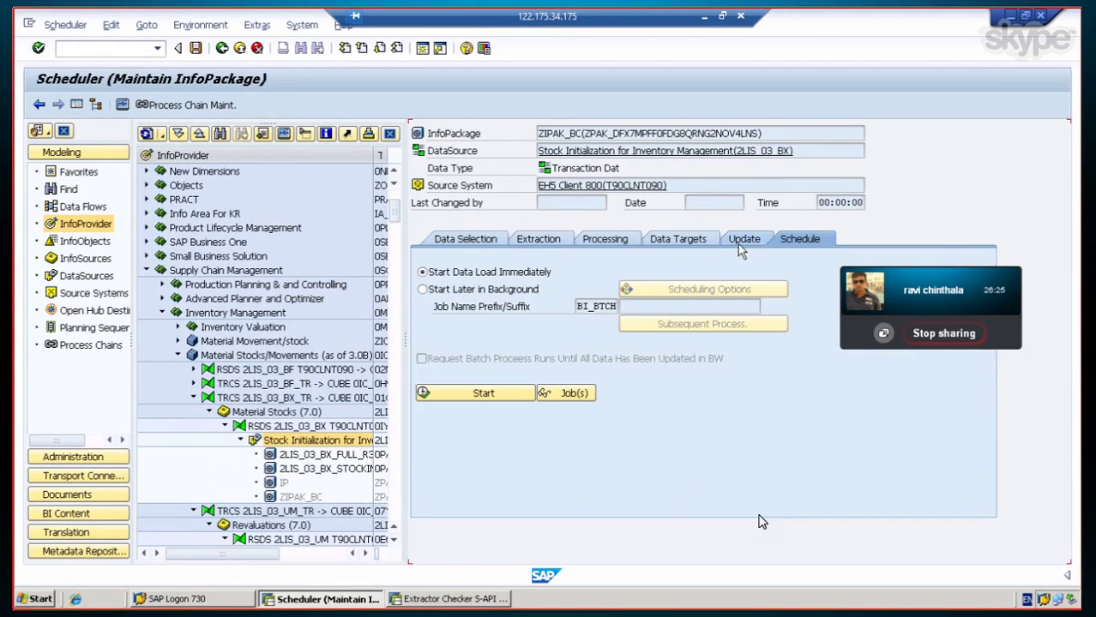
pyautogui.click(741, 246)
pyautogui.click(677, 240)
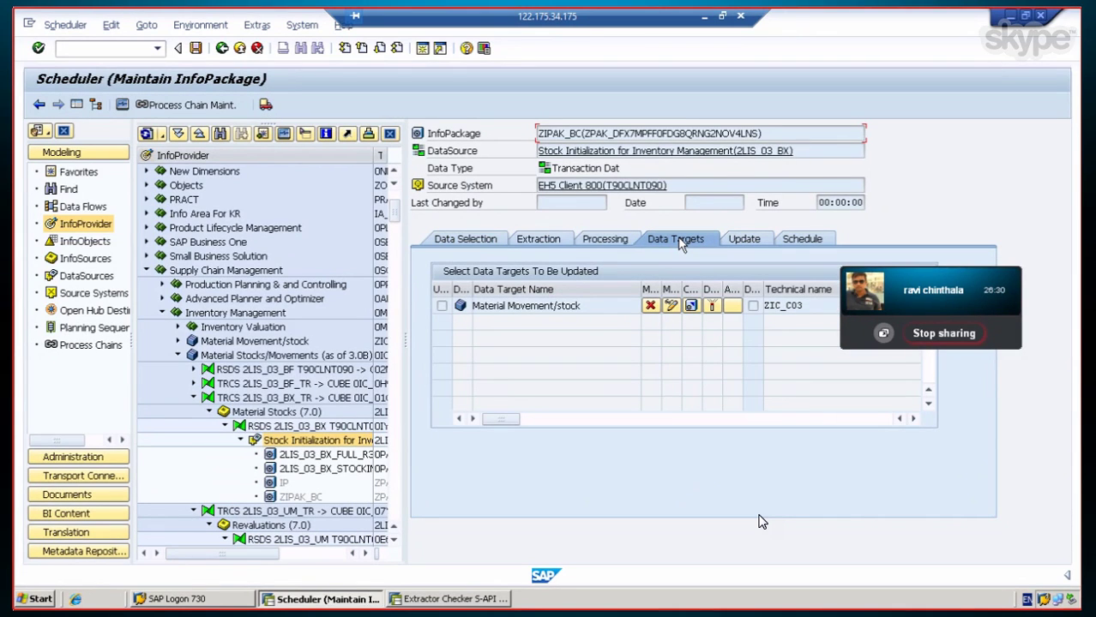
pyautogui.click(784, 241)
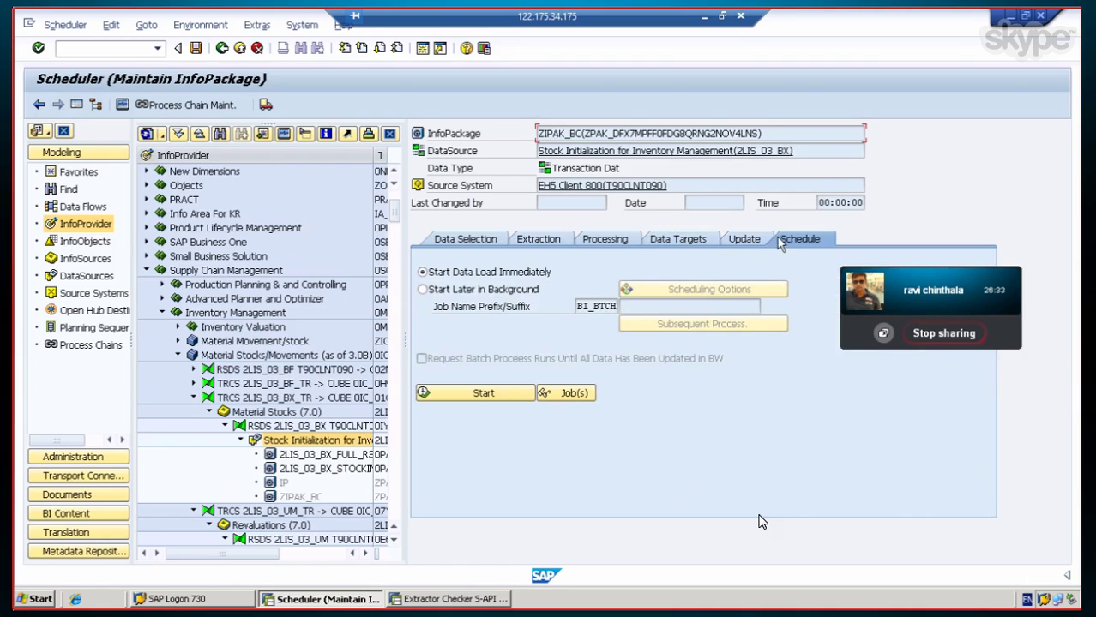
pyautogui.click(494, 393)
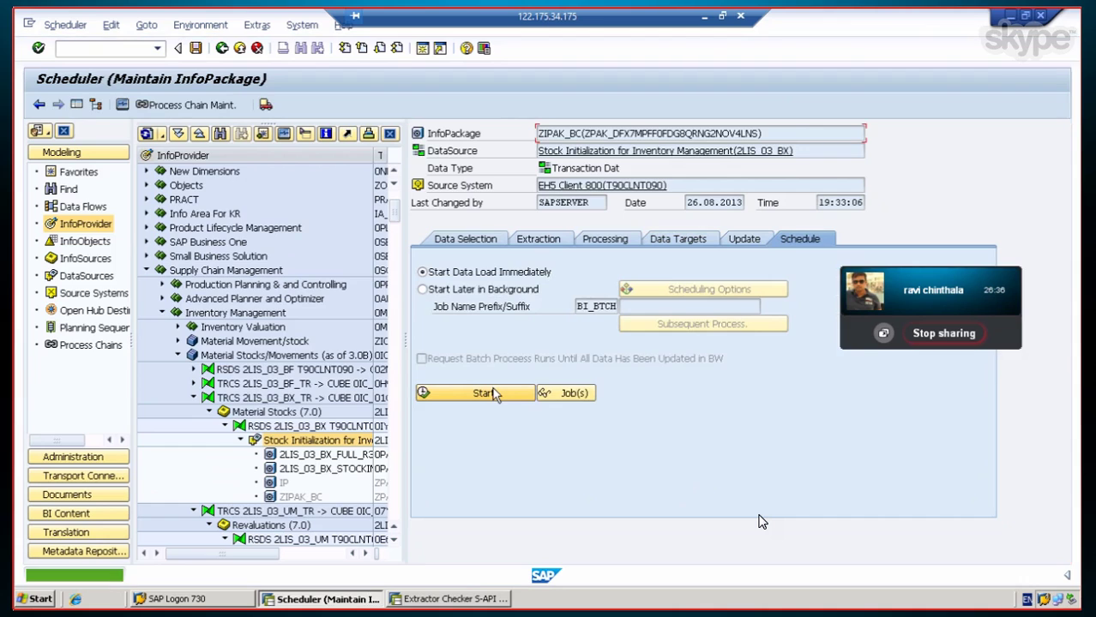
# Step: Open the monitor for the ZIPAK_BC load and refresh the request status until processing finishes
pyautogui.click(123, 104)
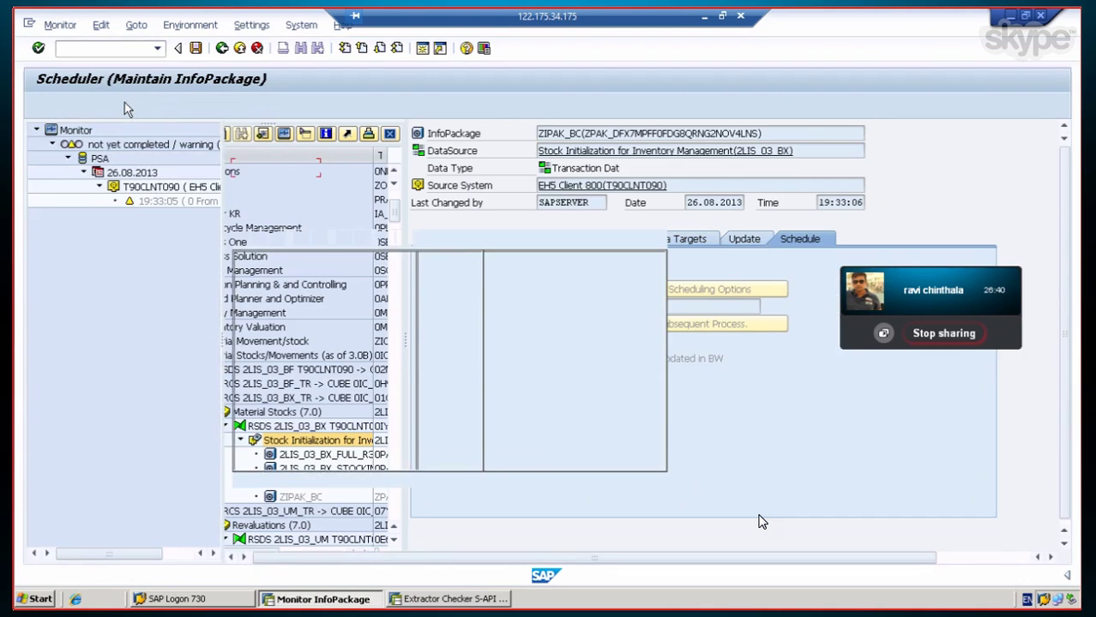
pyautogui.click(124, 104)
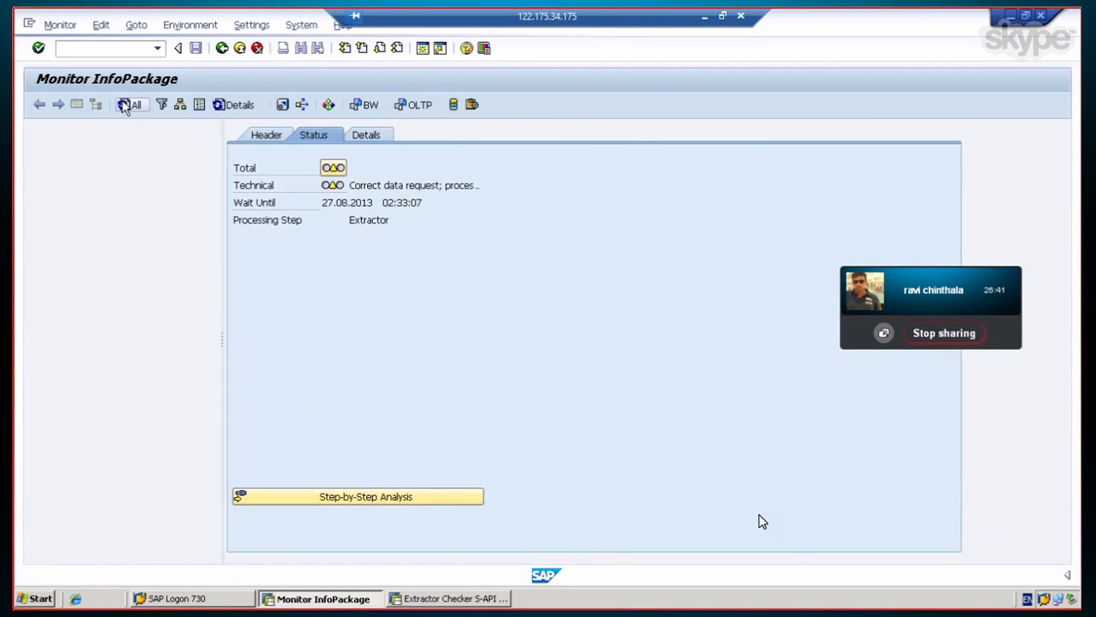
pyautogui.click(124, 105)
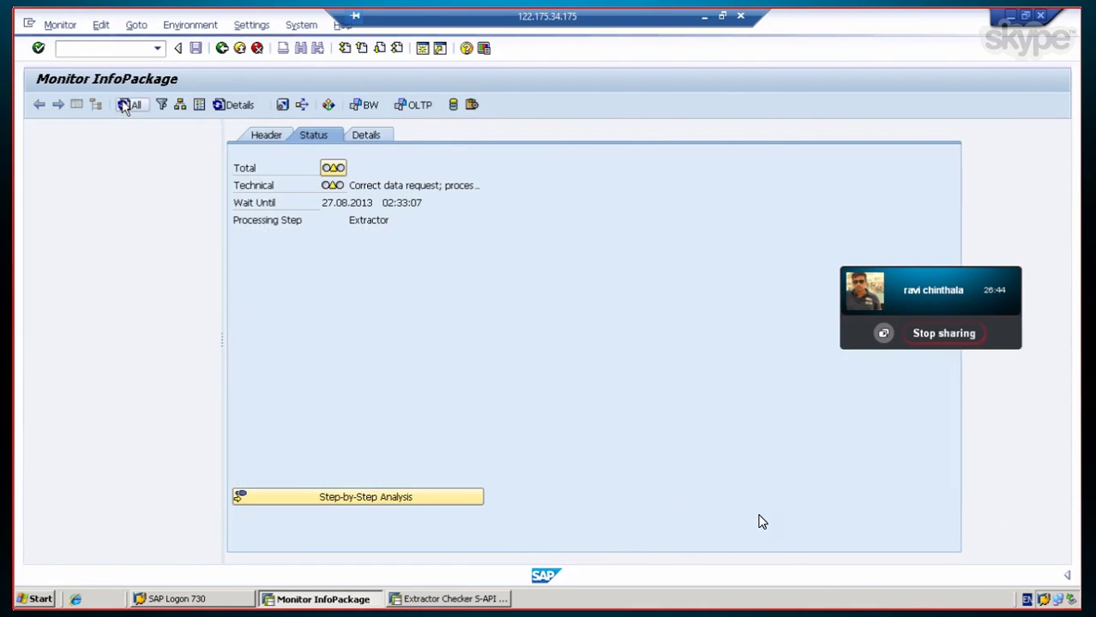
pyautogui.click(124, 105)
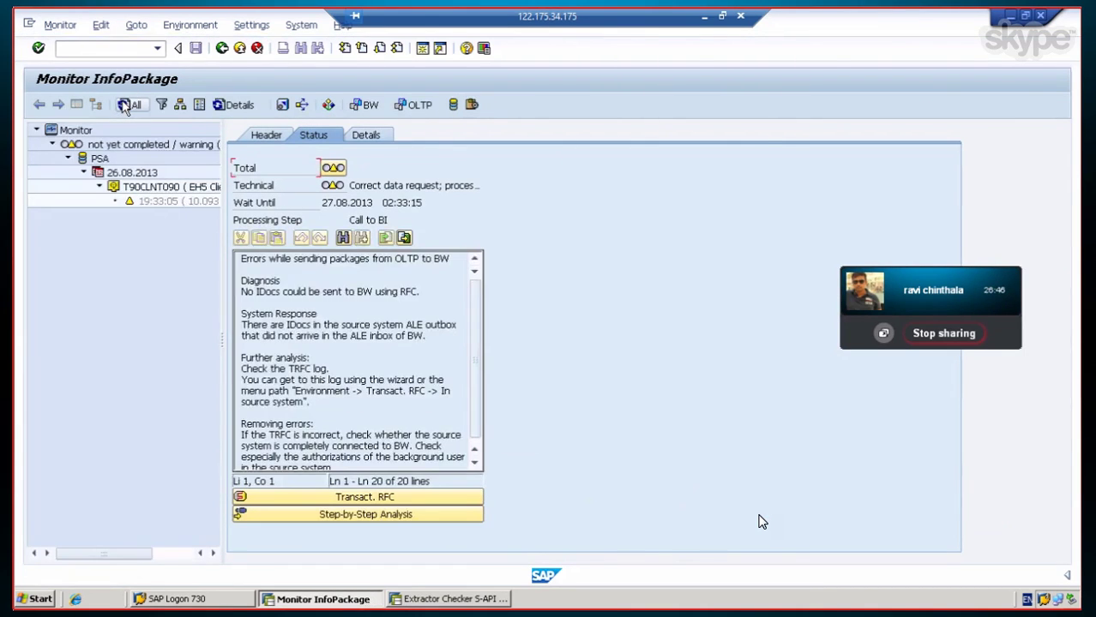
pyautogui.click(124, 104)
pyautogui.click(125, 105)
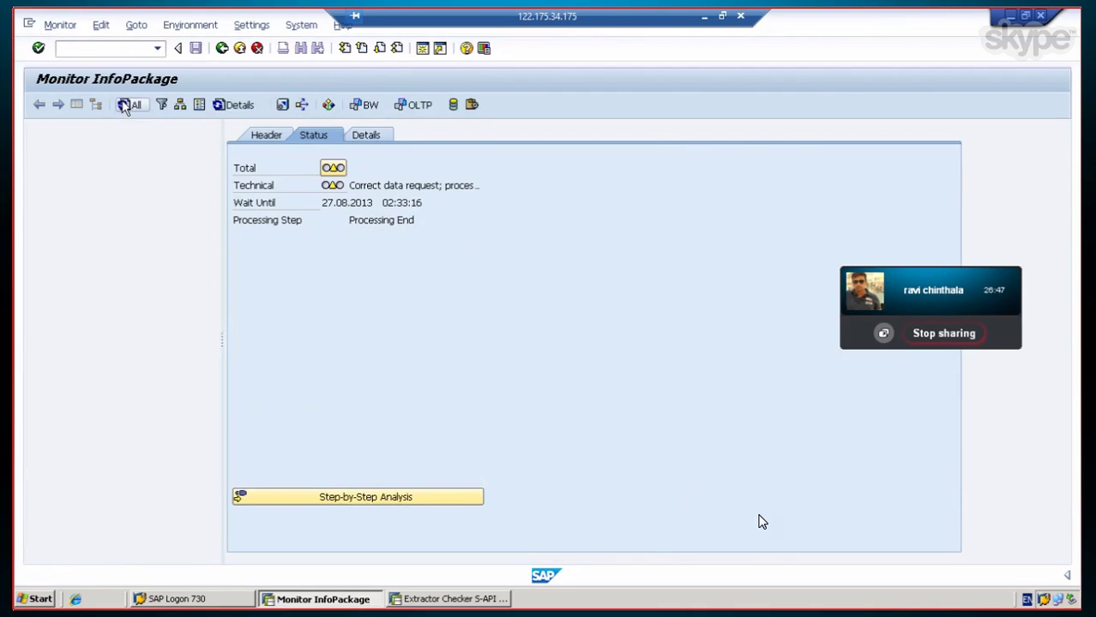
# Step: Examine the load request's details by expanding its processing, transfer, and extraction messages
pyautogui.click(372, 138)
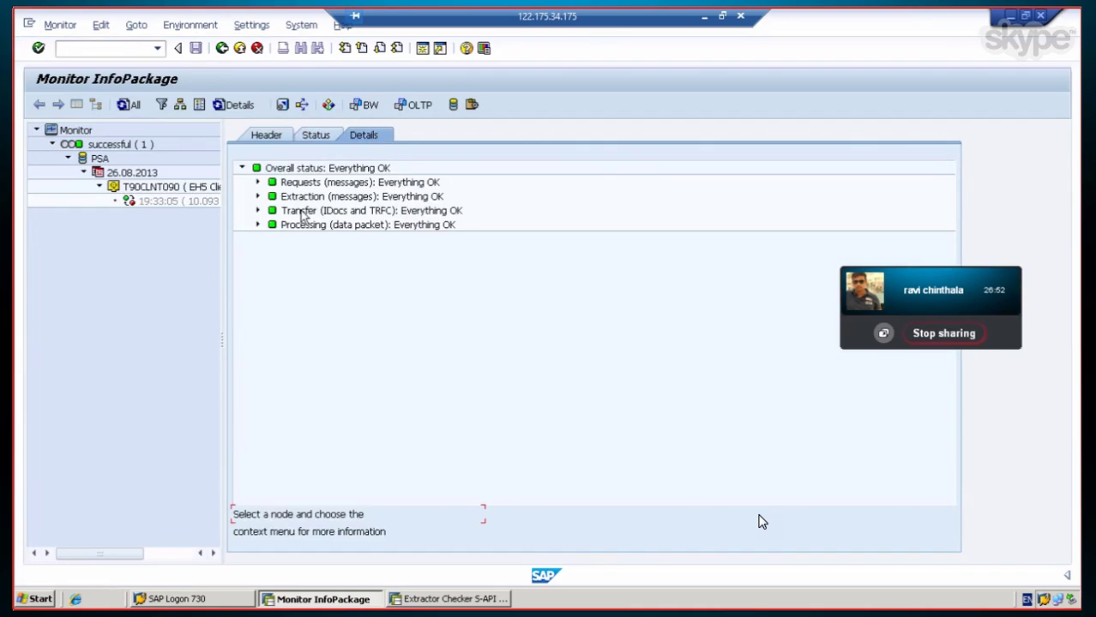
pyautogui.click(258, 225)
pyautogui.click(258, 210)
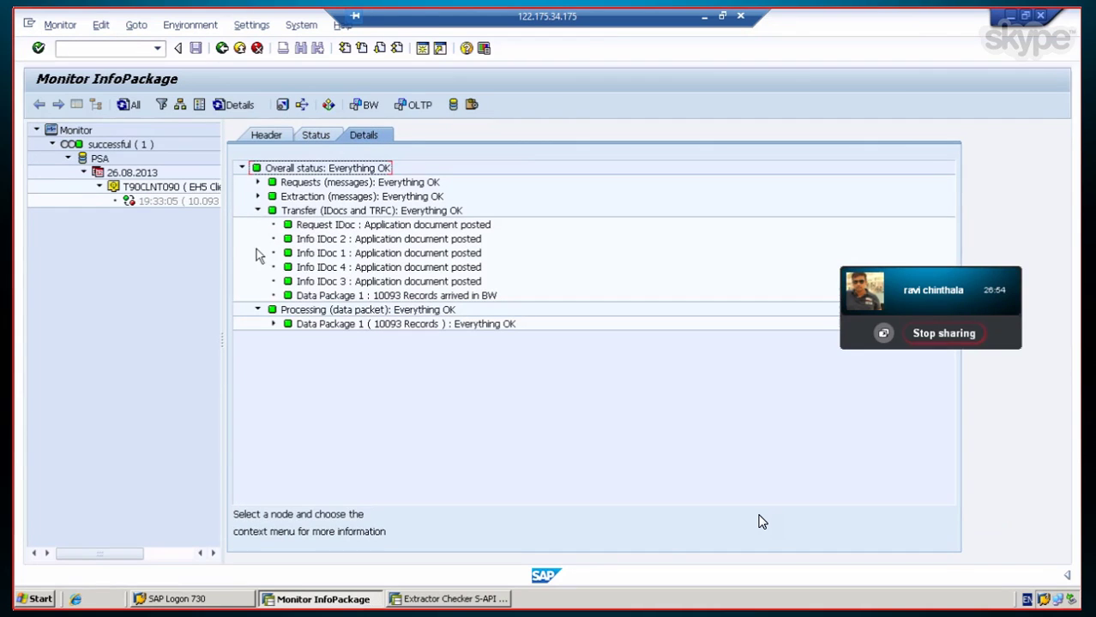
pyautogui.click(257, 196)
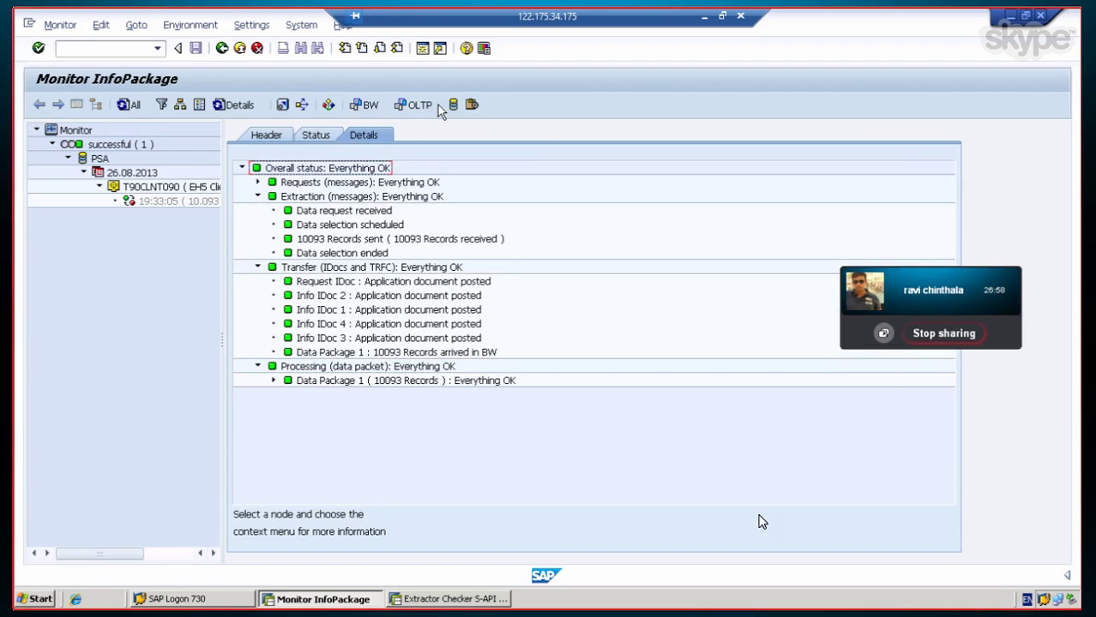
# Step: Display 1000 PSA records of the 2LIS_03_BX load with all statuses, and return to the modeling tree
pyautogui.click(124, 105)
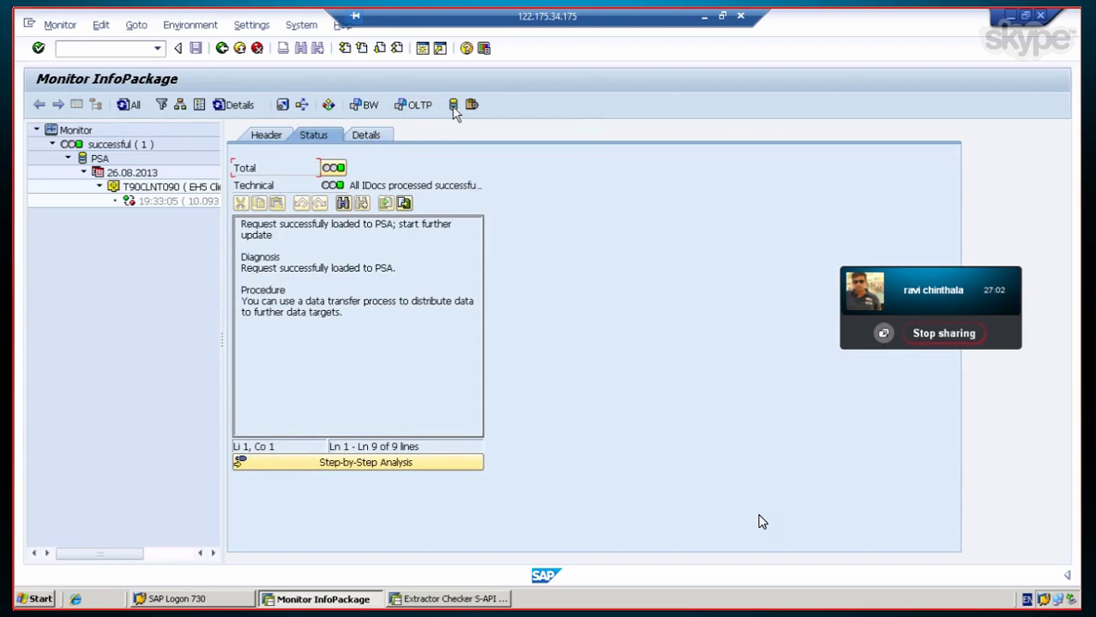
pyautogui.click(453, 106)
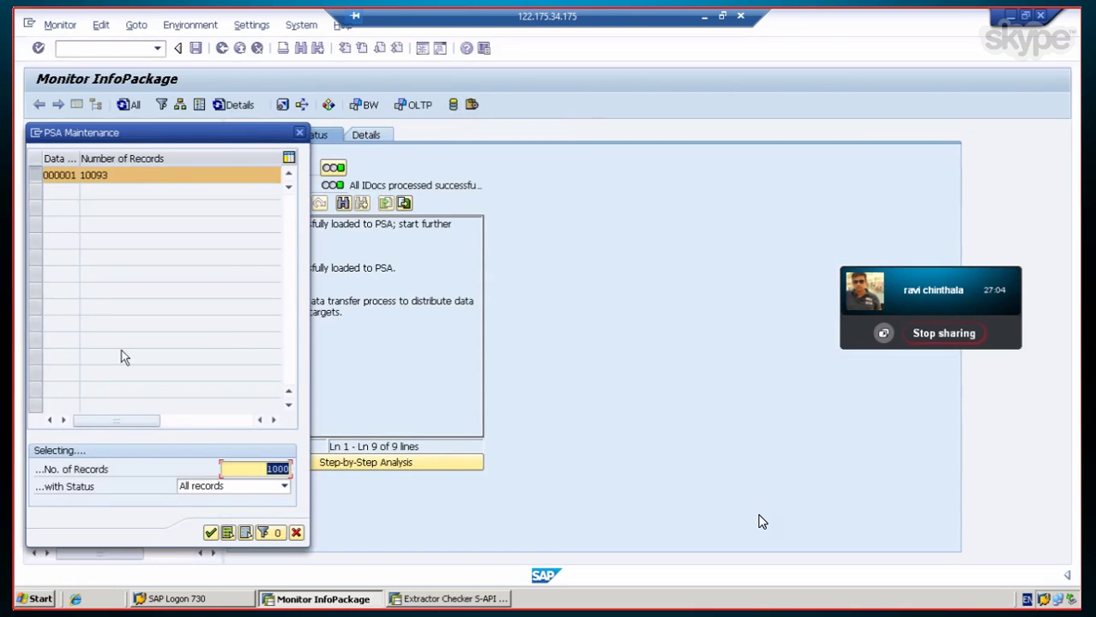
pyautogui.click(211, 533)
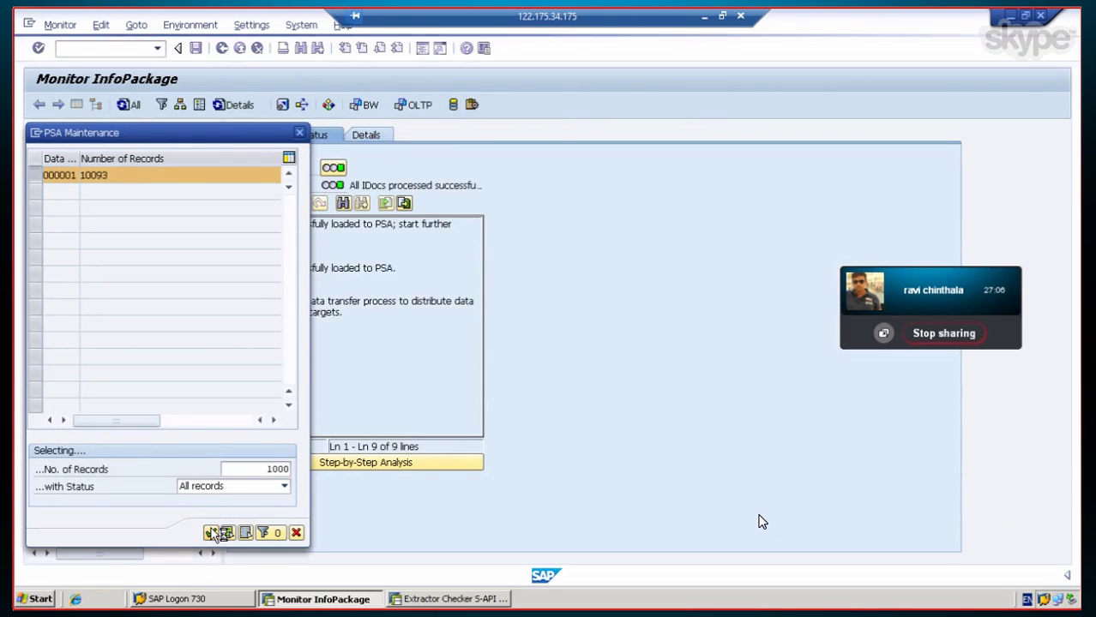
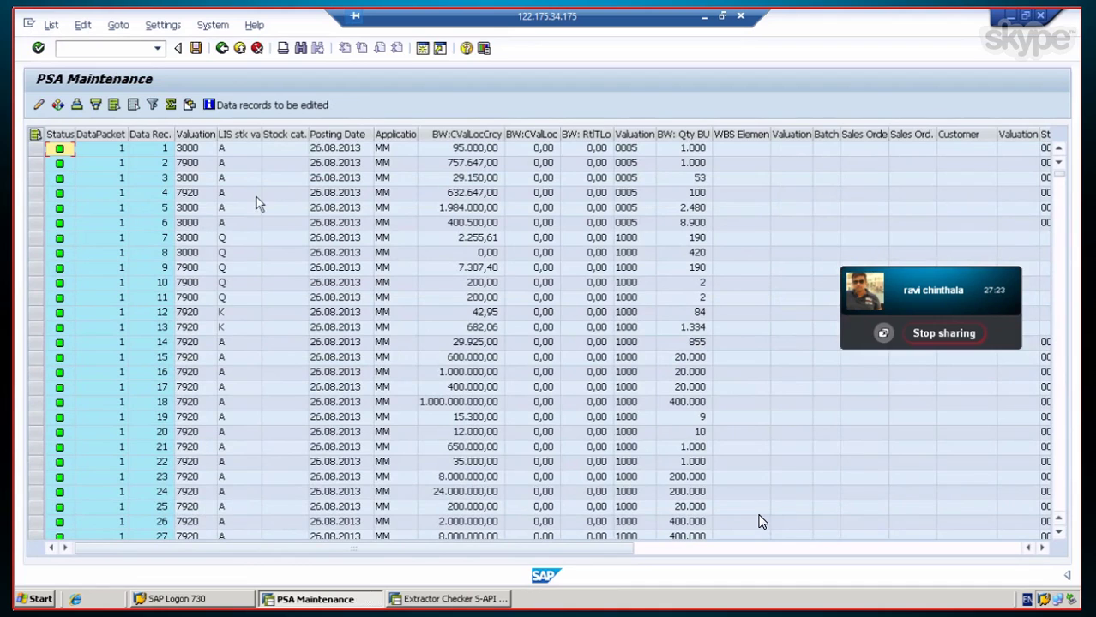
pyautogui.click(221, 49)
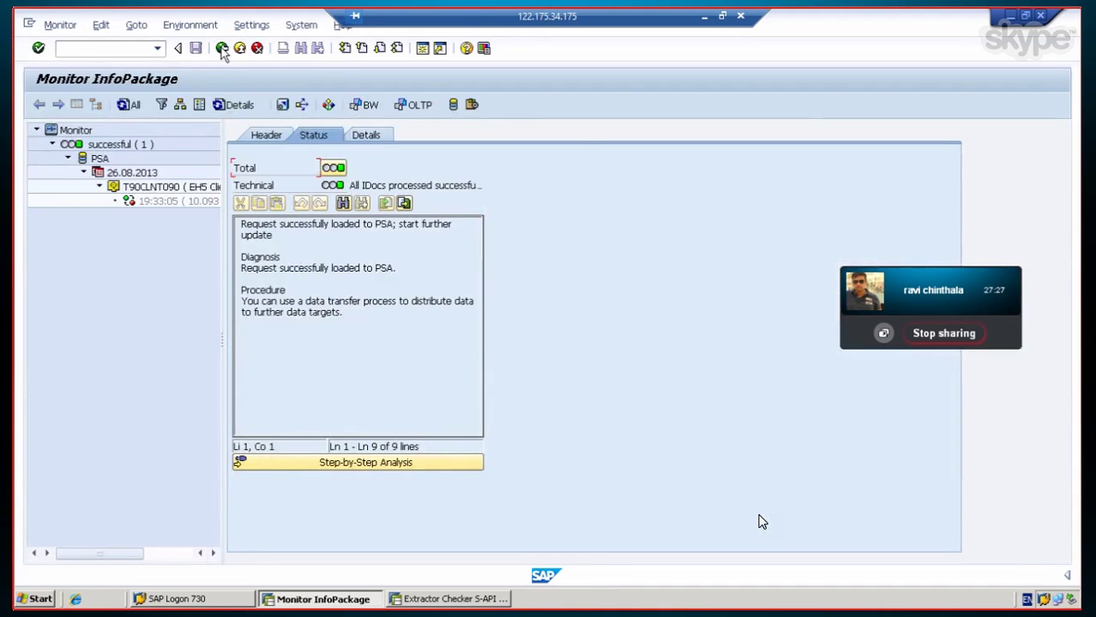
pyautogui.click(221, 49)
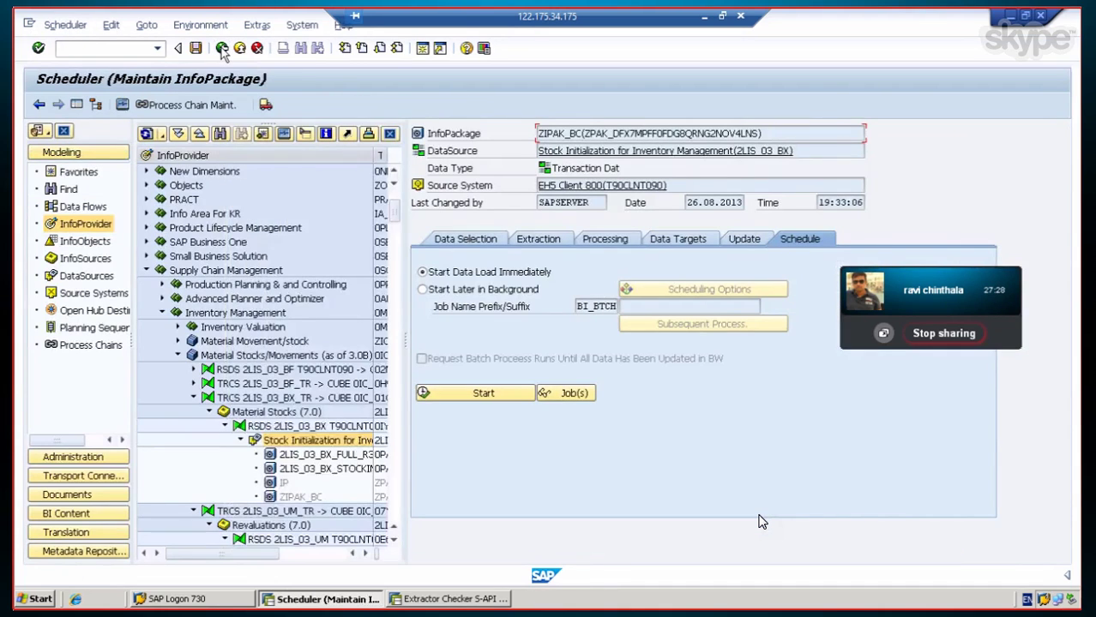
pyautogui.click(221, 48)
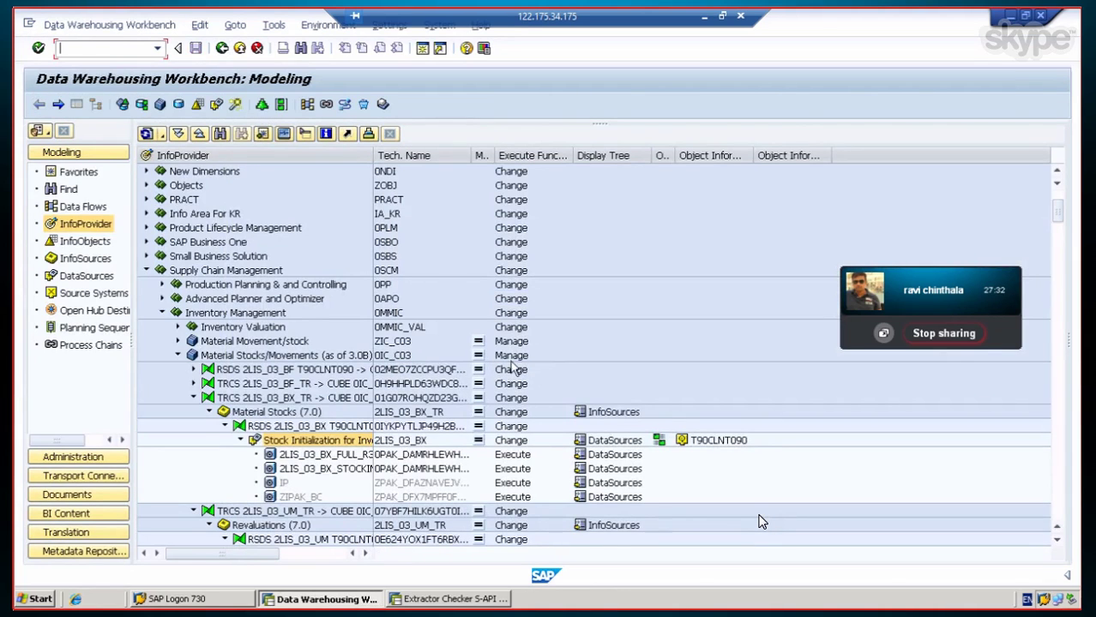
# Step: In the management view of cube 0IC_C03, set the overall status of requests 50722 and 49333 to Status Erroneous and select both
pyautogui.click(514, 357)
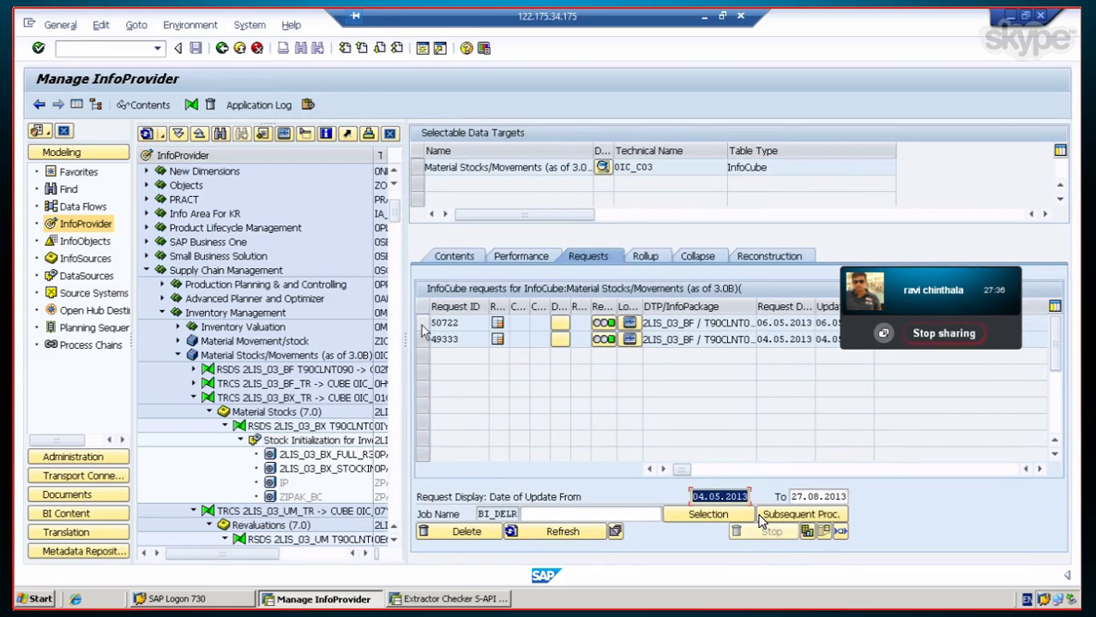
pyautogui.click(422, 324)
pyautogui.keyDown('ctrl'); pyautogui.click(422, 340); pyautogui.keyUp('ctrl')
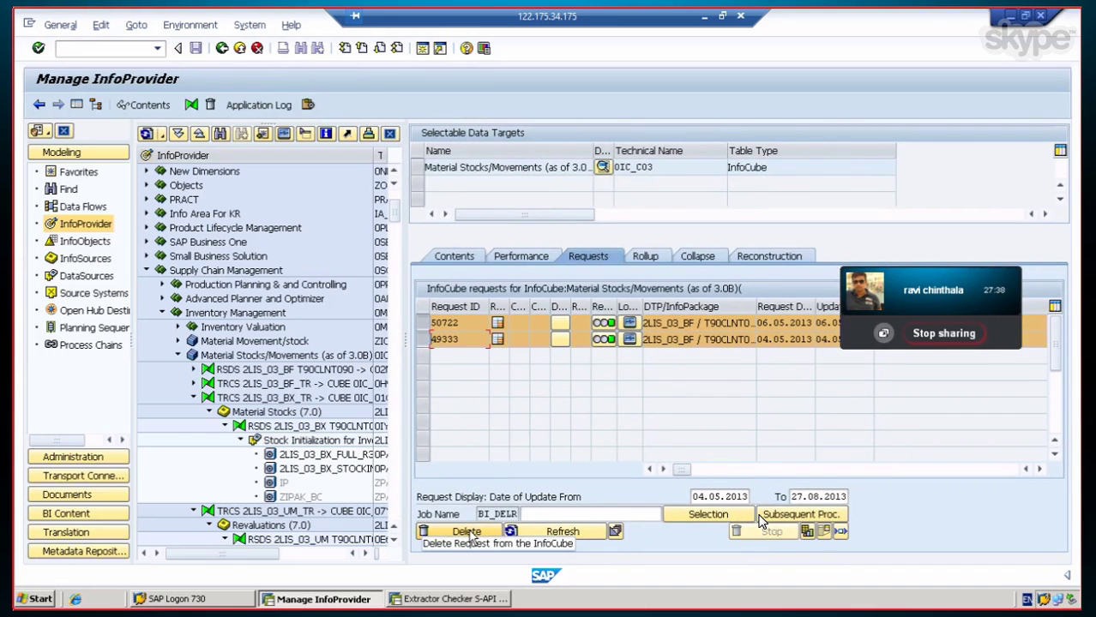
pyautogui.click(605, 329)
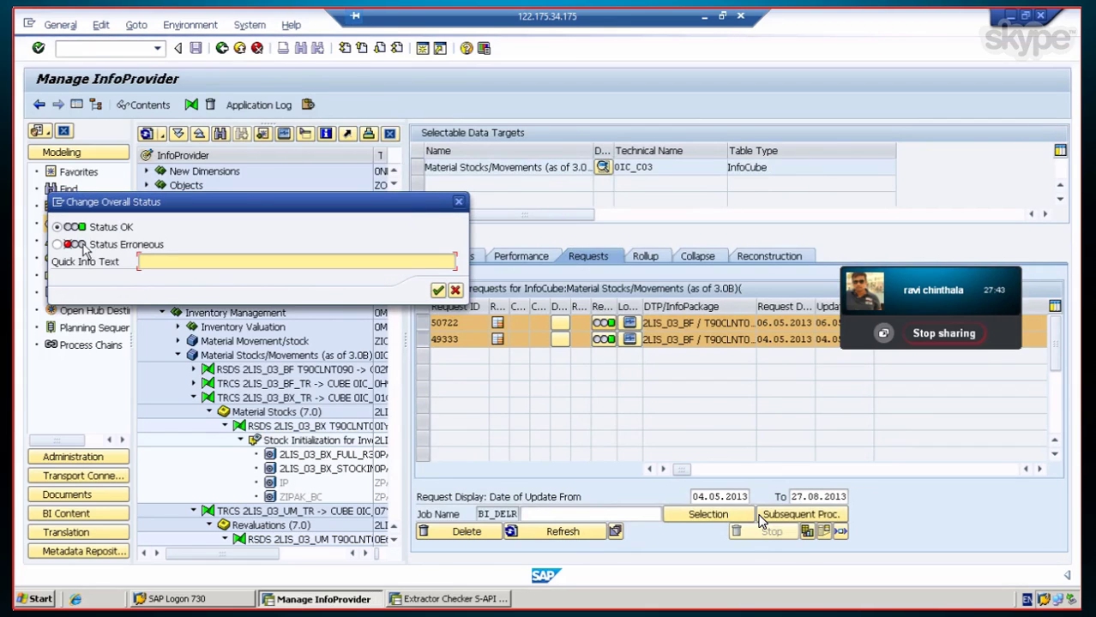
pyautogui.click(86, 245)
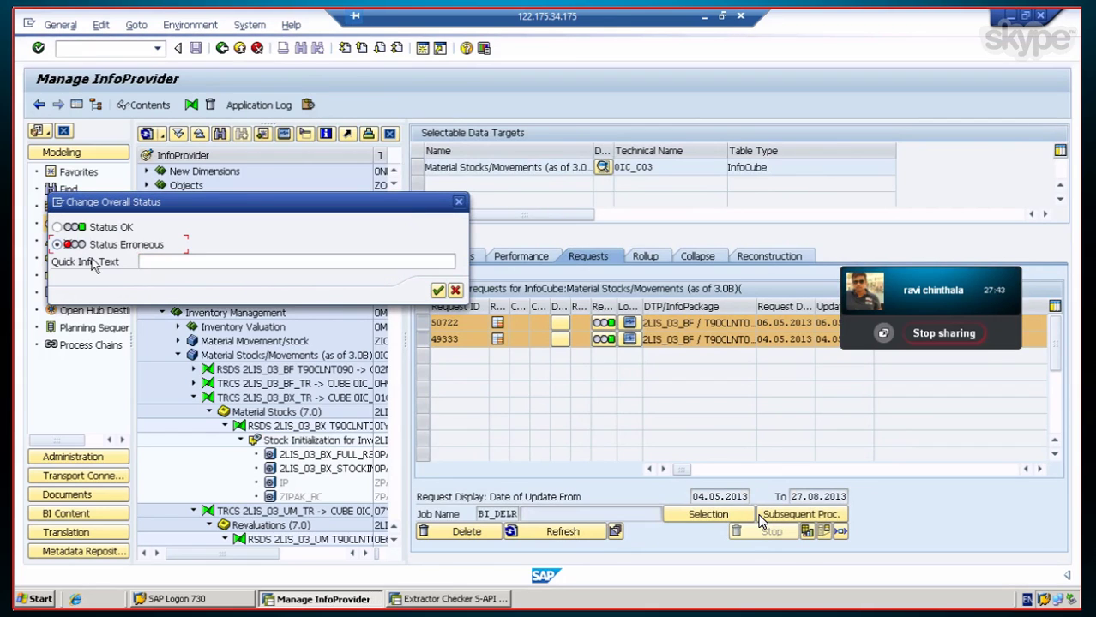
pyautogui.click(437, 291)
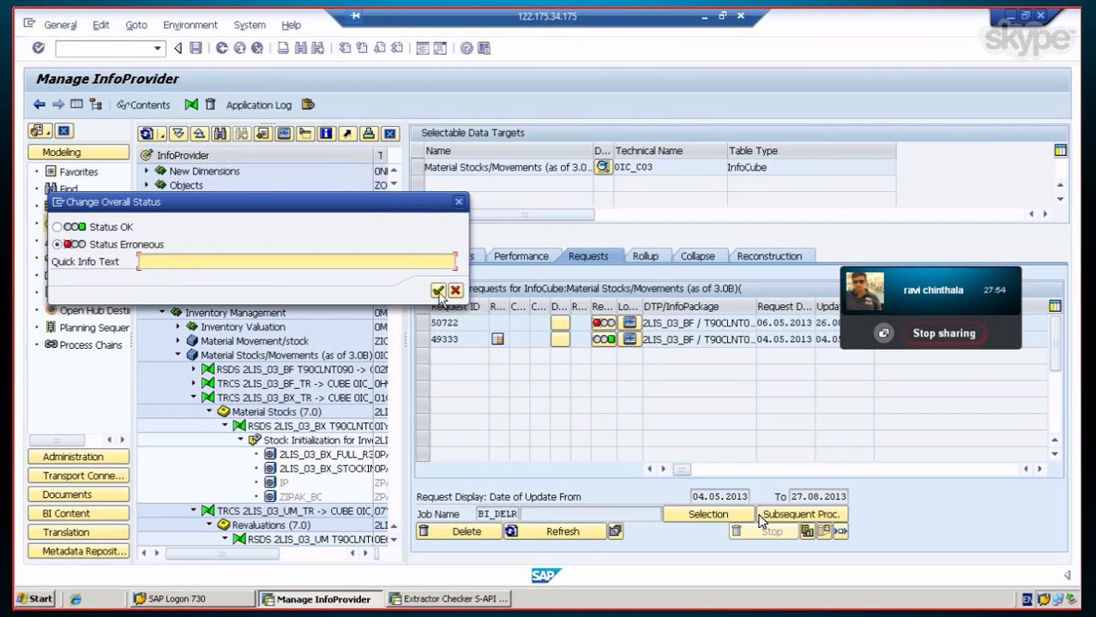
pyautogui.click(439, 293)
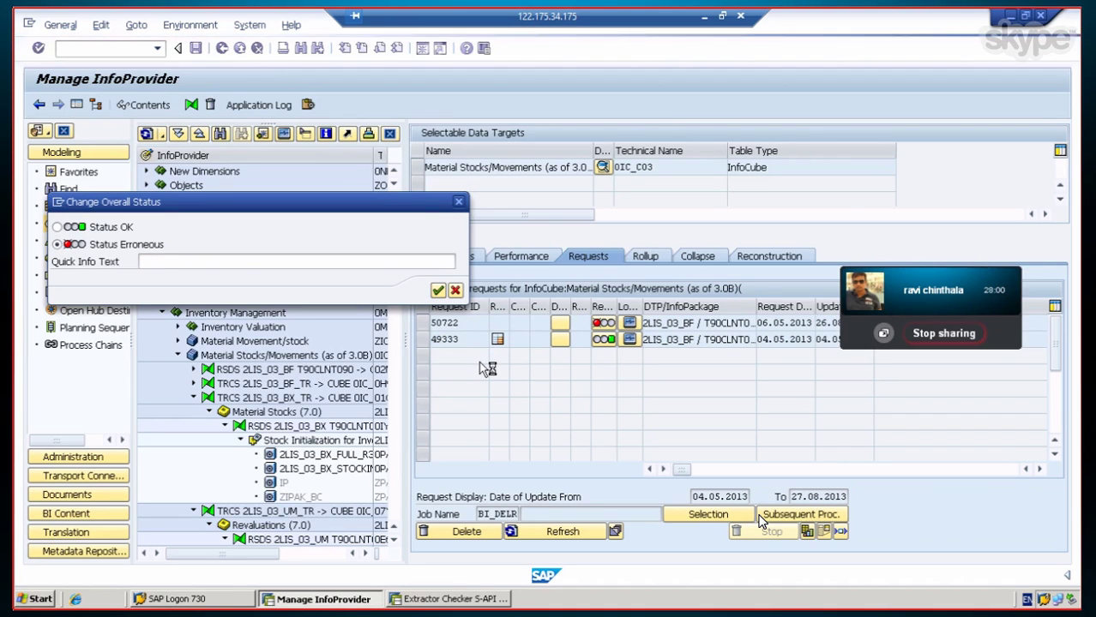
pyautogui.keyDown('ctrl'); pyautogui.click(428, 340); pyautogui.keyUp('ctrl')
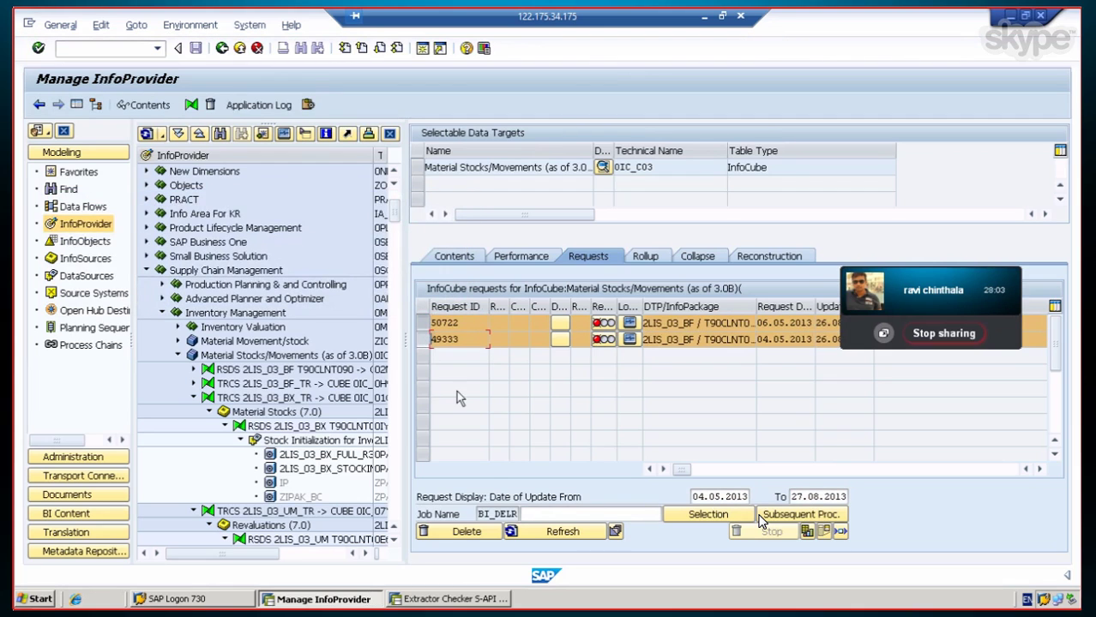
# Step: Delete the two selected requests 50722 and 49333 from cube 0IC_C03 and refresh the request list repeatedly
pyautogui.click(463, 533)
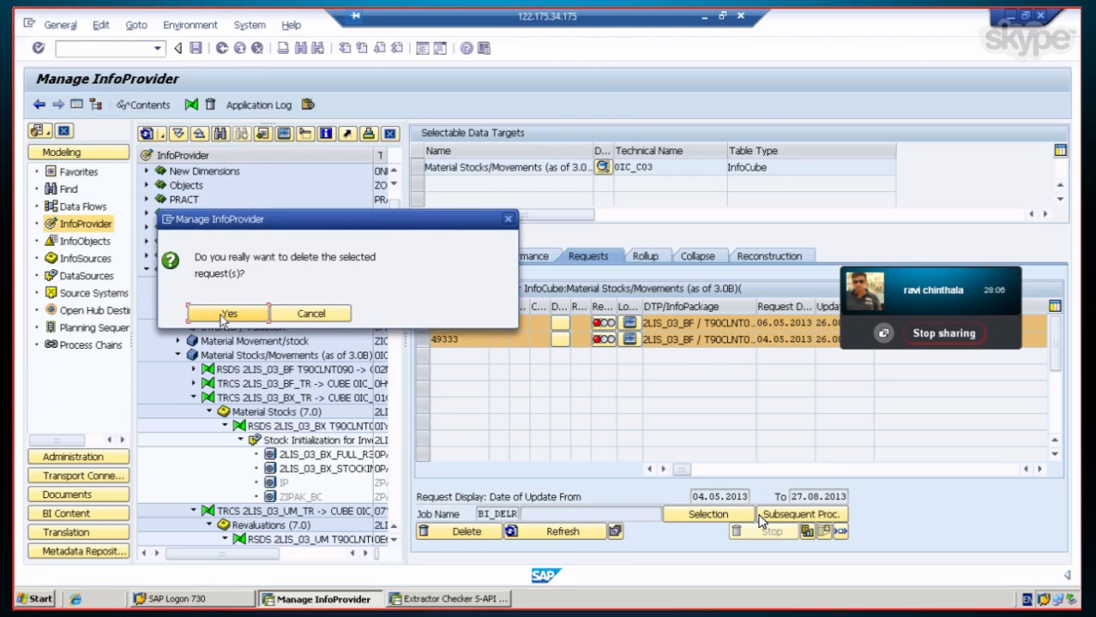
pyautogui.click(224, 317)
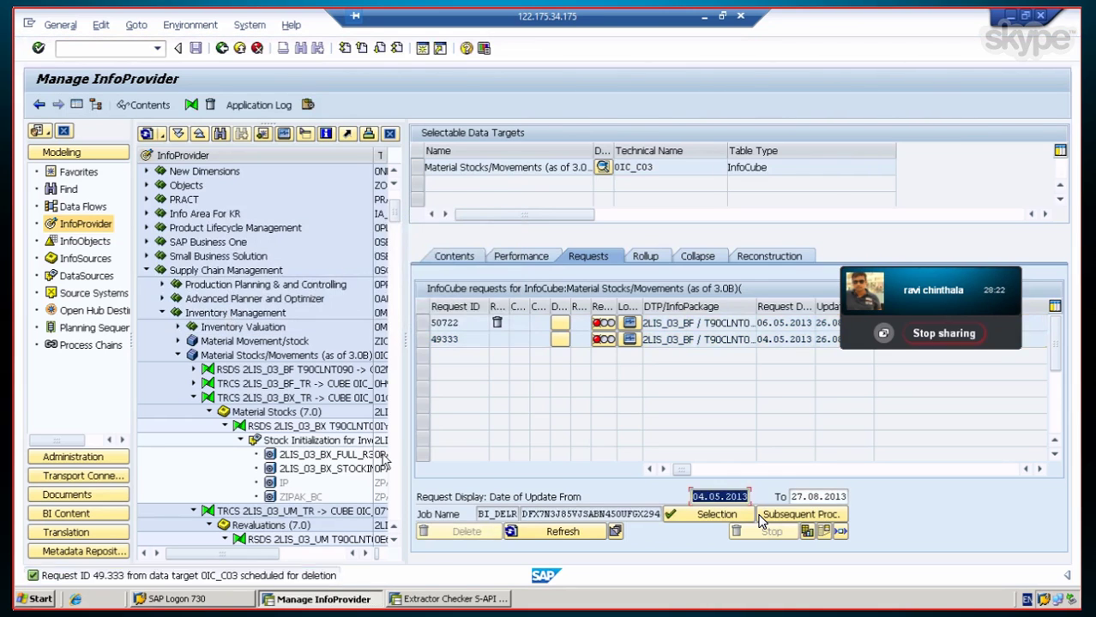
pyautogui.click(560, 534)
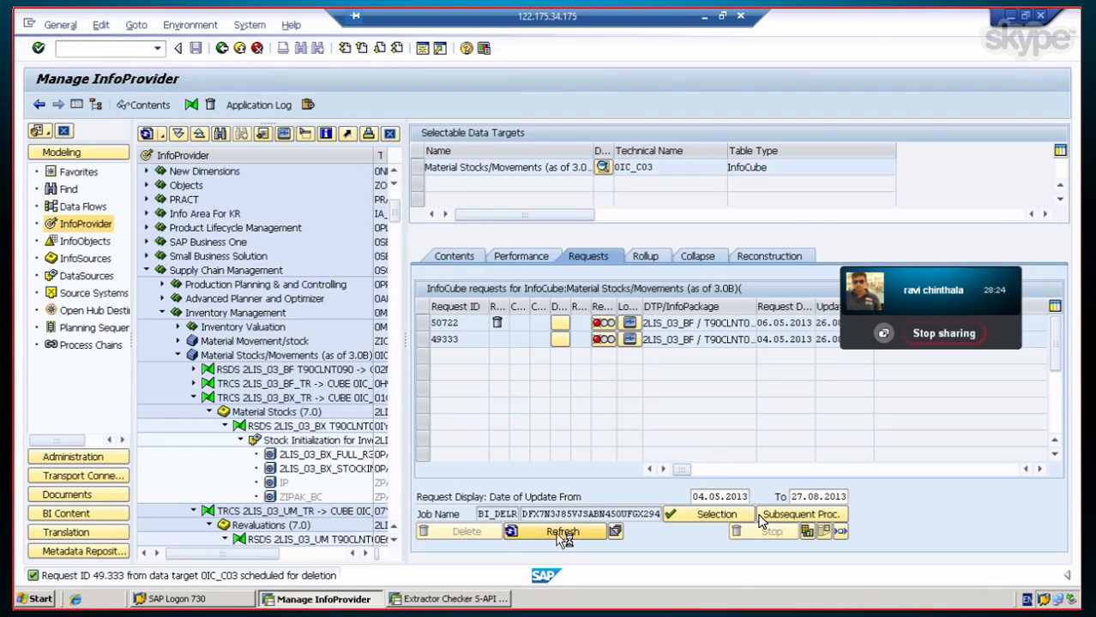
pyautogui.click(562, 533)
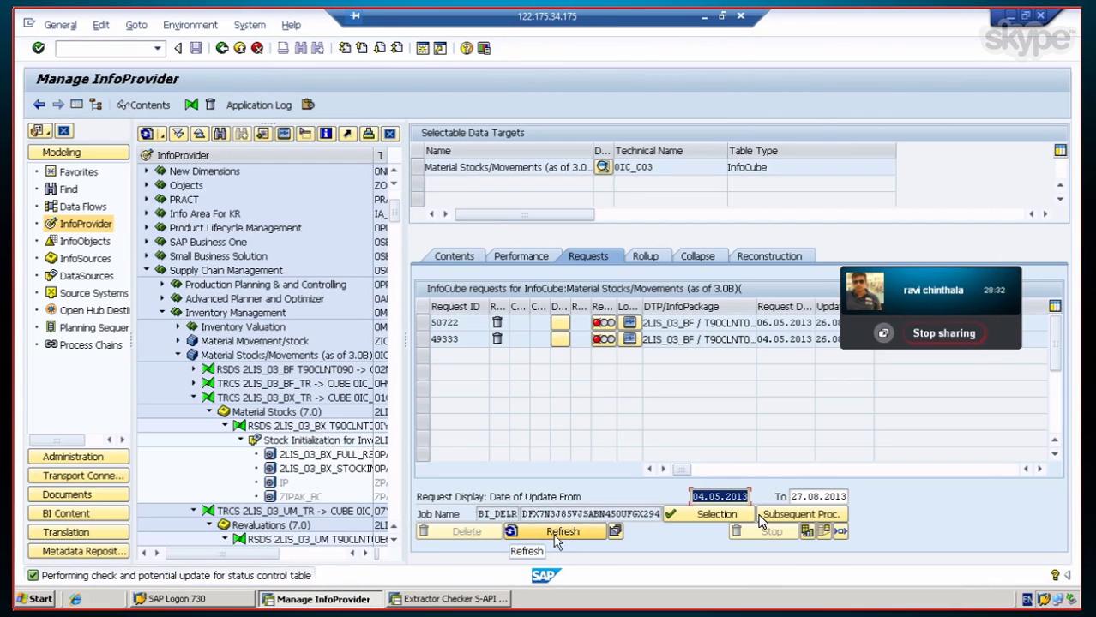
pyautogui.click(558, 539)
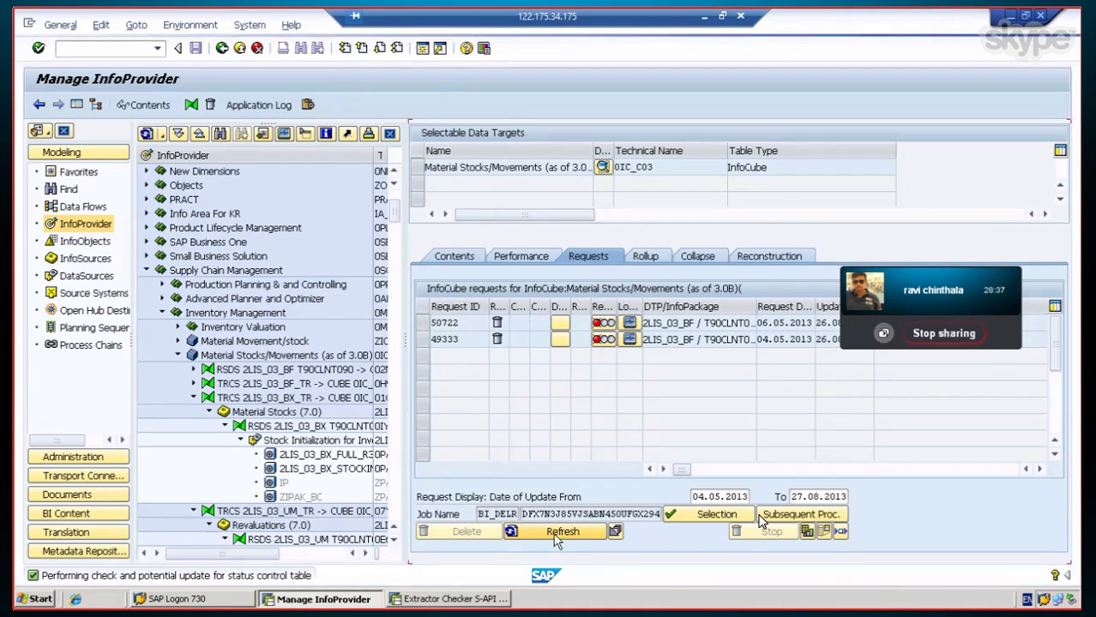
pyautogui.click(556, 537)
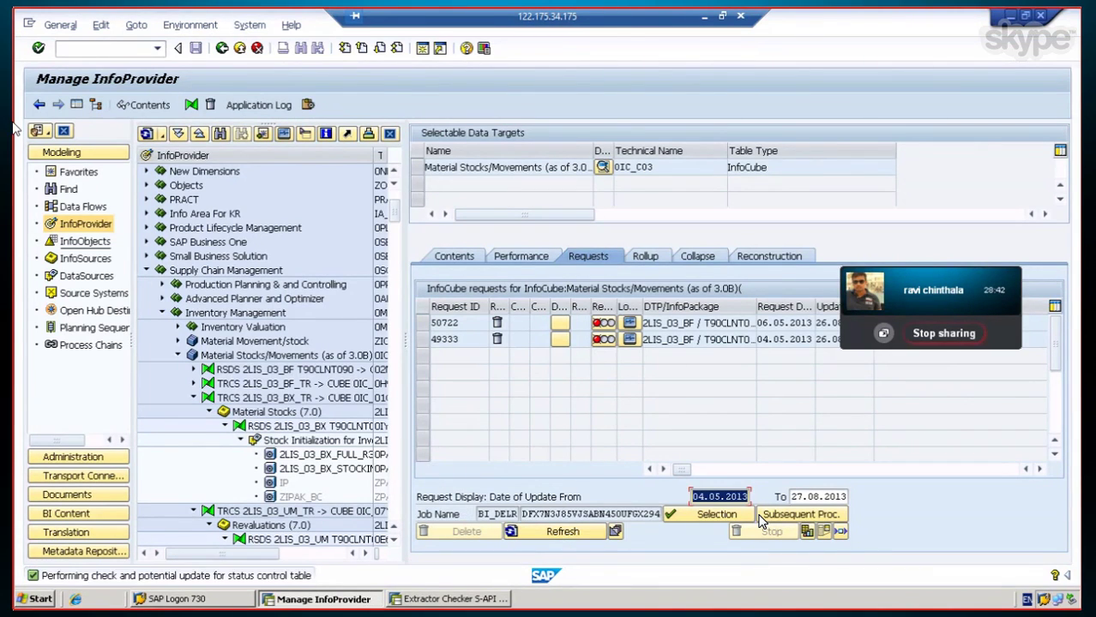
# Step: Return to the modeling tree and view the PSA requests of the 2LIS_03_BX stock initialization DataSource, closing the list when done
pyautogui.click(39, 105)
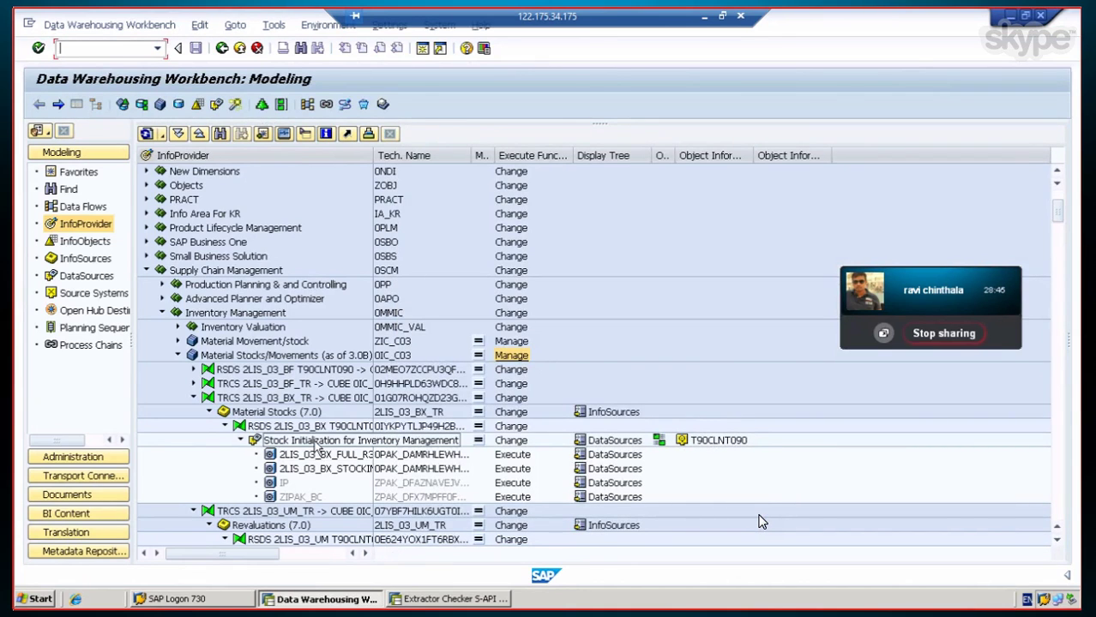
pyautogui.rightClick(316, 442)
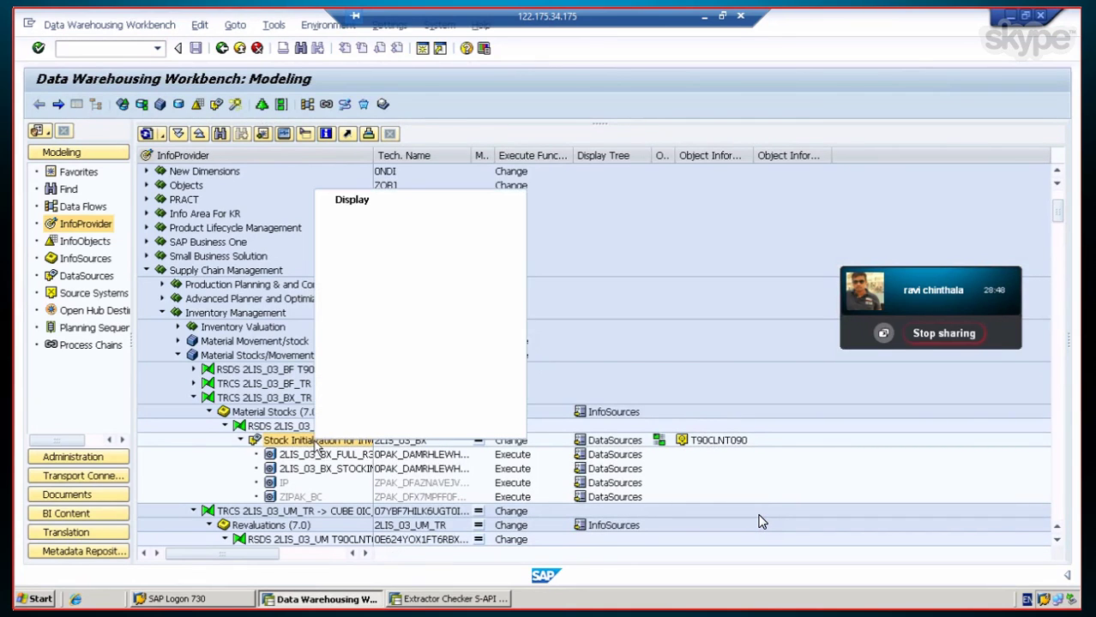
pyautogui.click(371, 341)
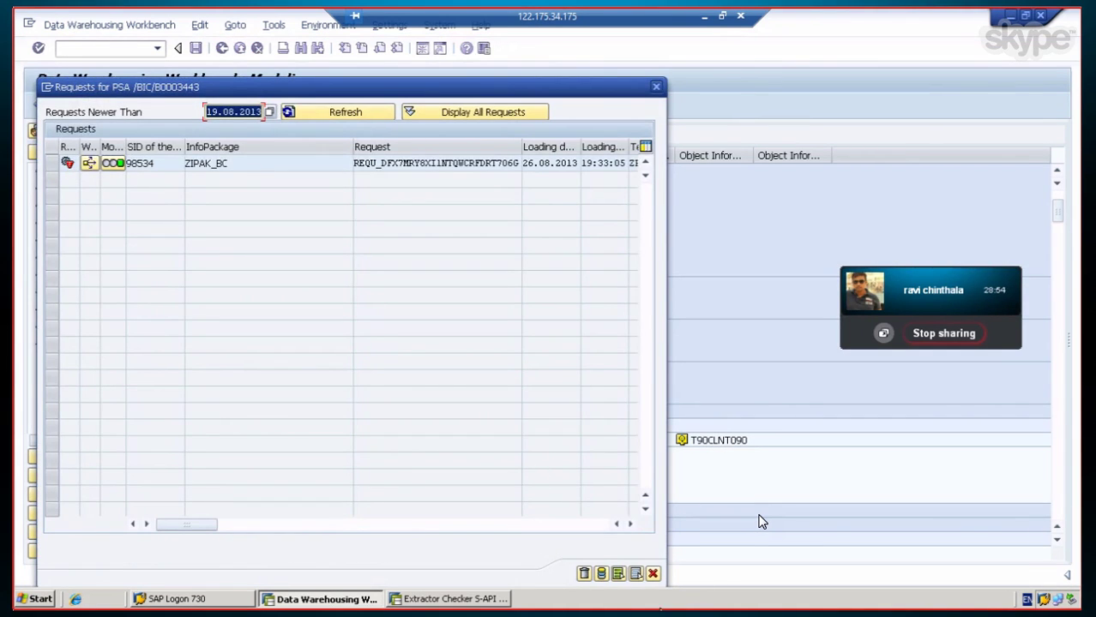
pyautogui.click(653, 573)
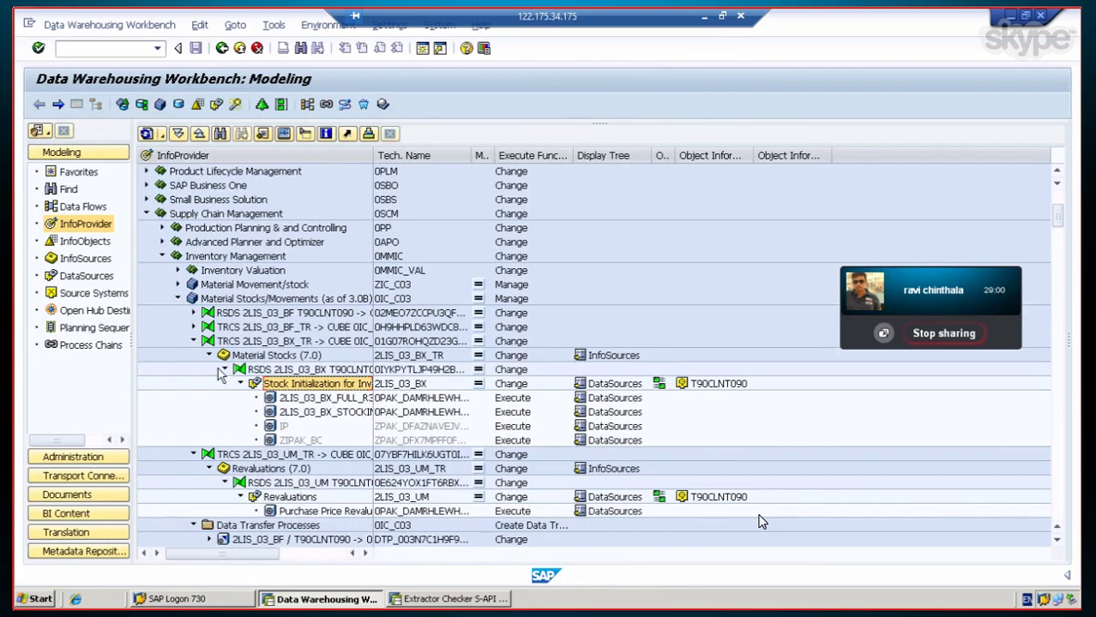
# Step: Start creating a data transfer process for the Material Stocks/Movements cube 0IC_C03
pyautogui.click(227, 297)
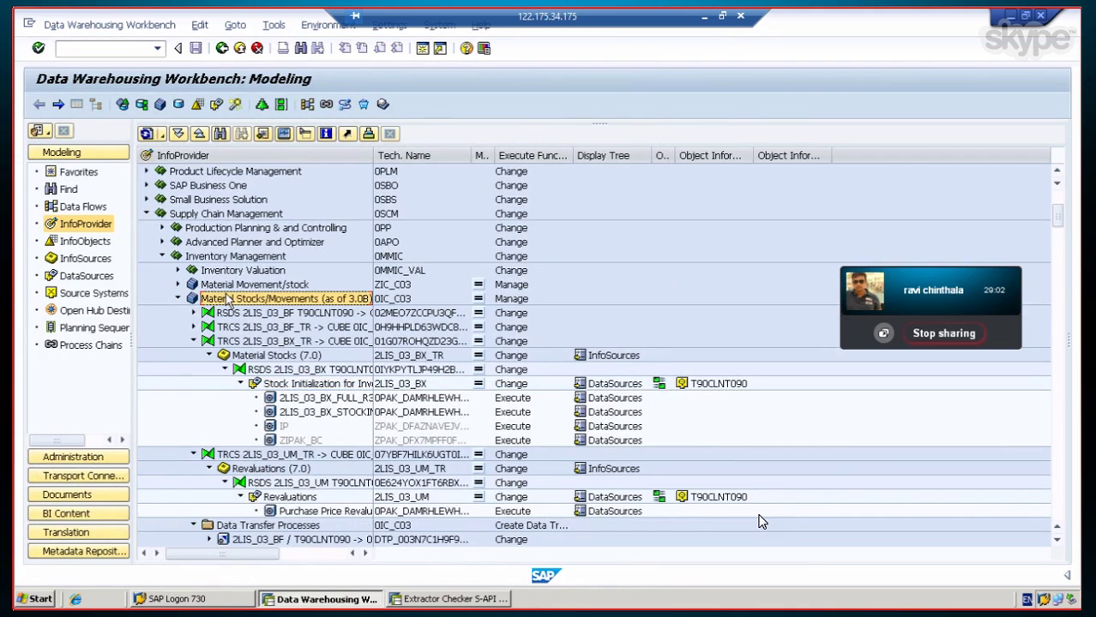
pyautogui.rightClick(227, 297)
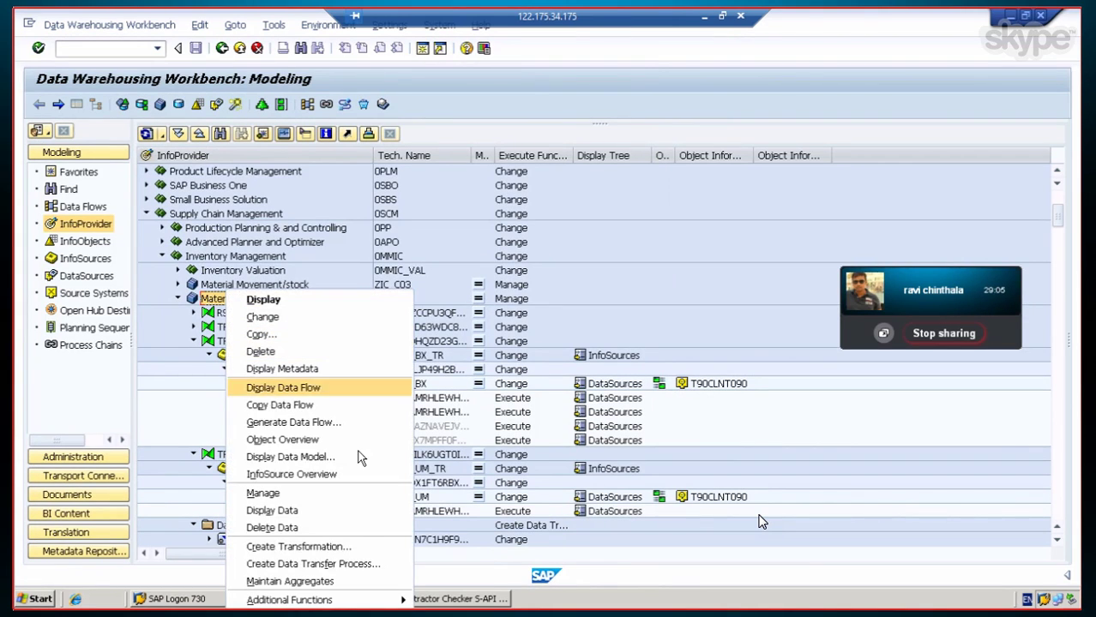
pyautogui.click(345, 564)
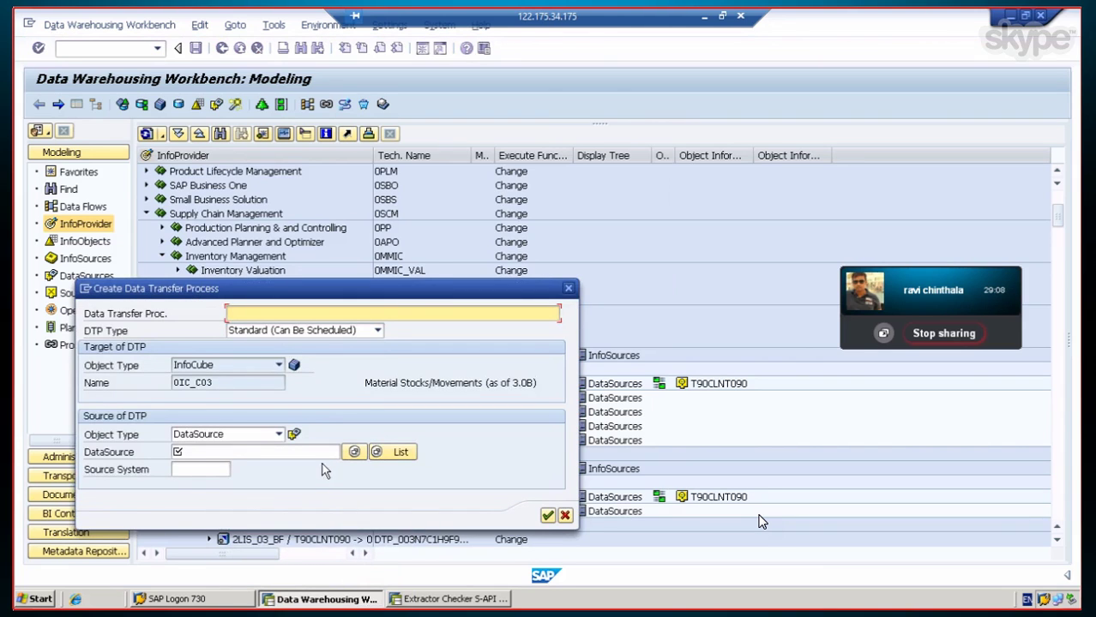
# Step: Try 2LIS_03_BX as the transfer process's source DataSource with DII_800 as its source system
pyautogui.click(251, 453)
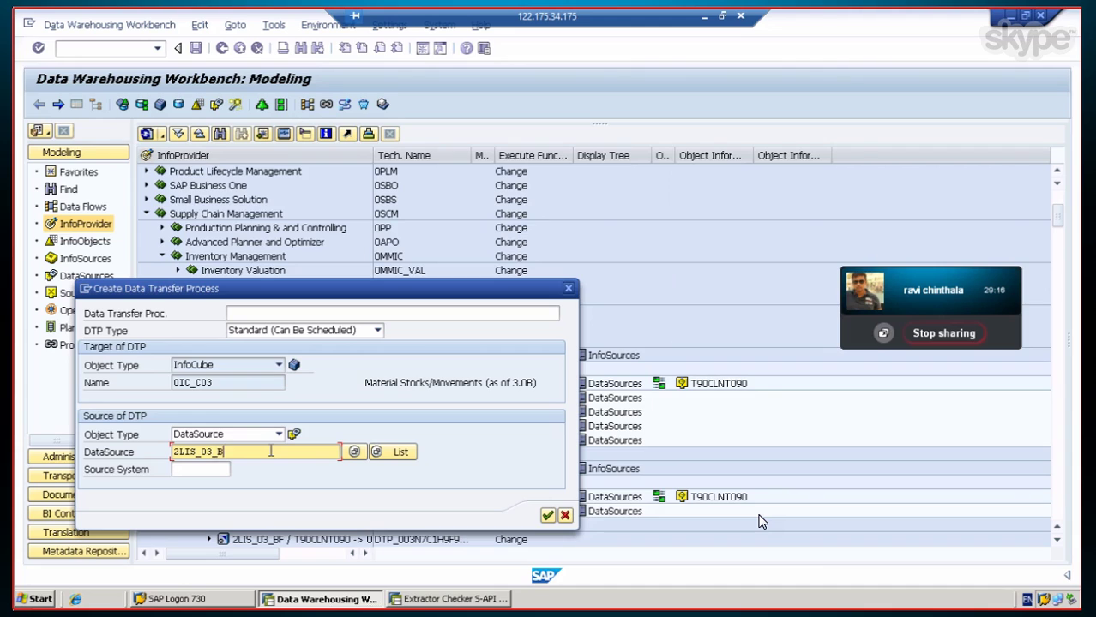
pyautogui.click(212, 471)
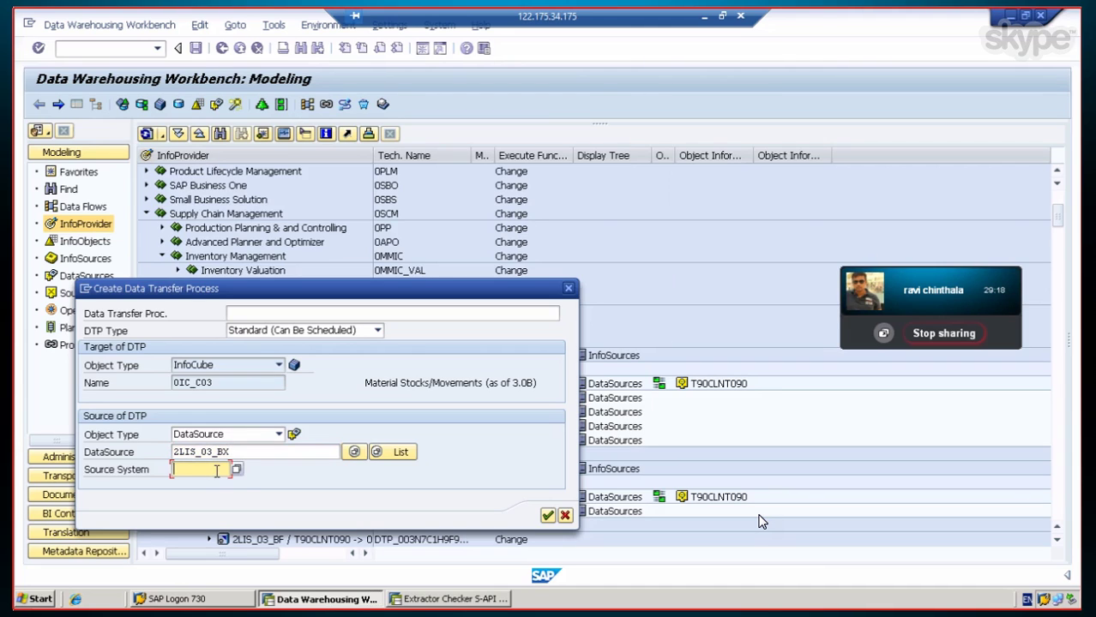
pyautogui.click(239, 472)
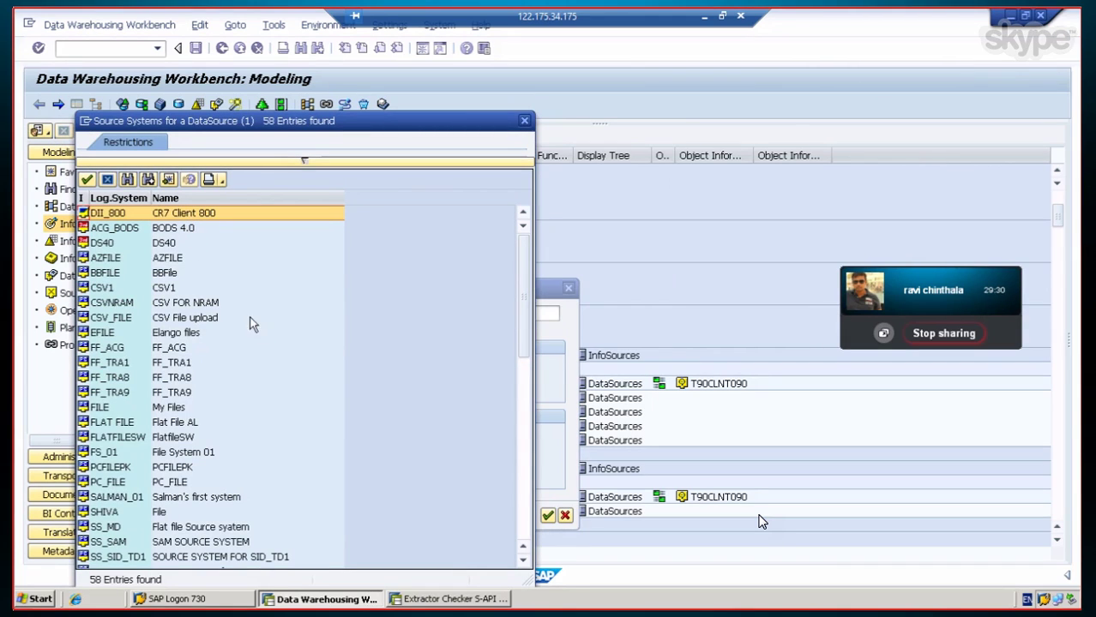
pyautogui.doubleClick(136, 214)
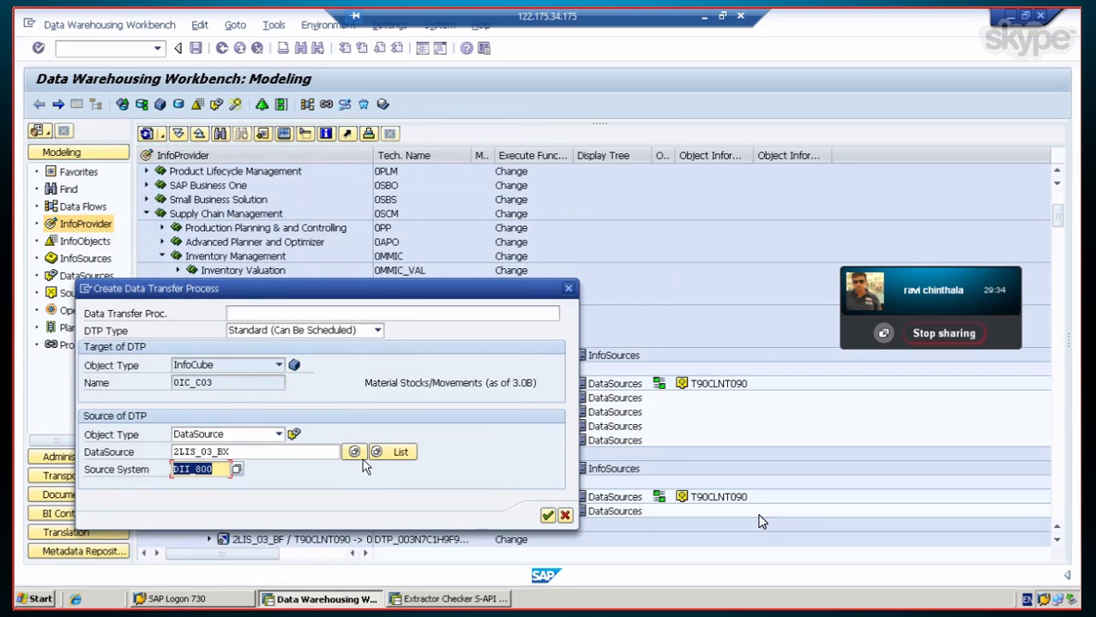
# Step: Search source system DII_800 for its DataSources, first unrestricted and once more restricted to 2LIS_03_bx, and cancel the search
pyautogui.click(354, 453)
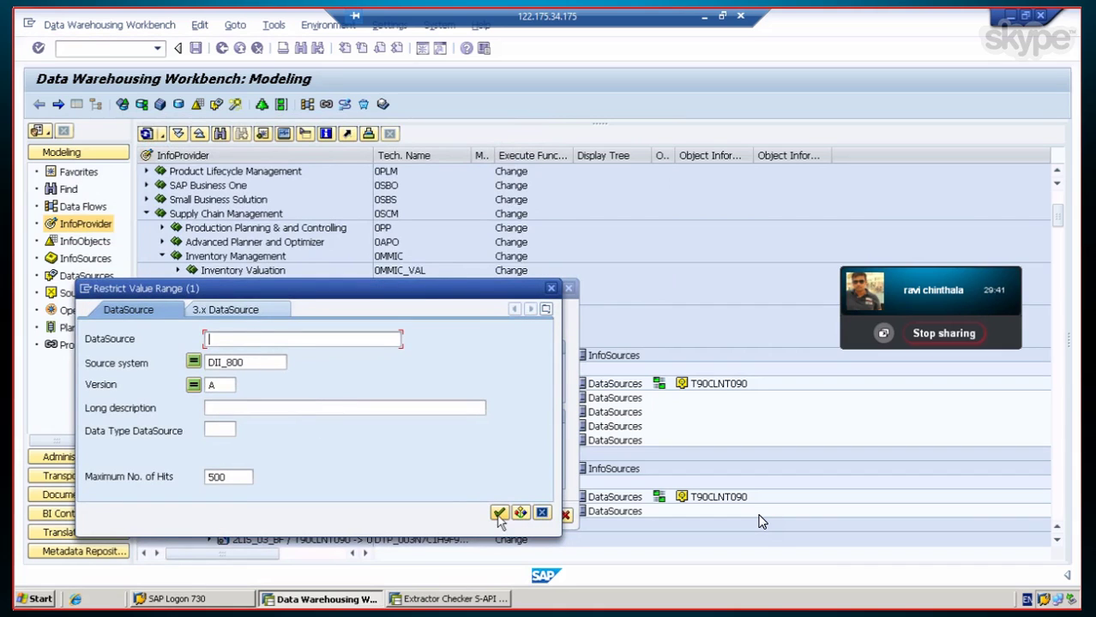
pyautogui.press('Return')
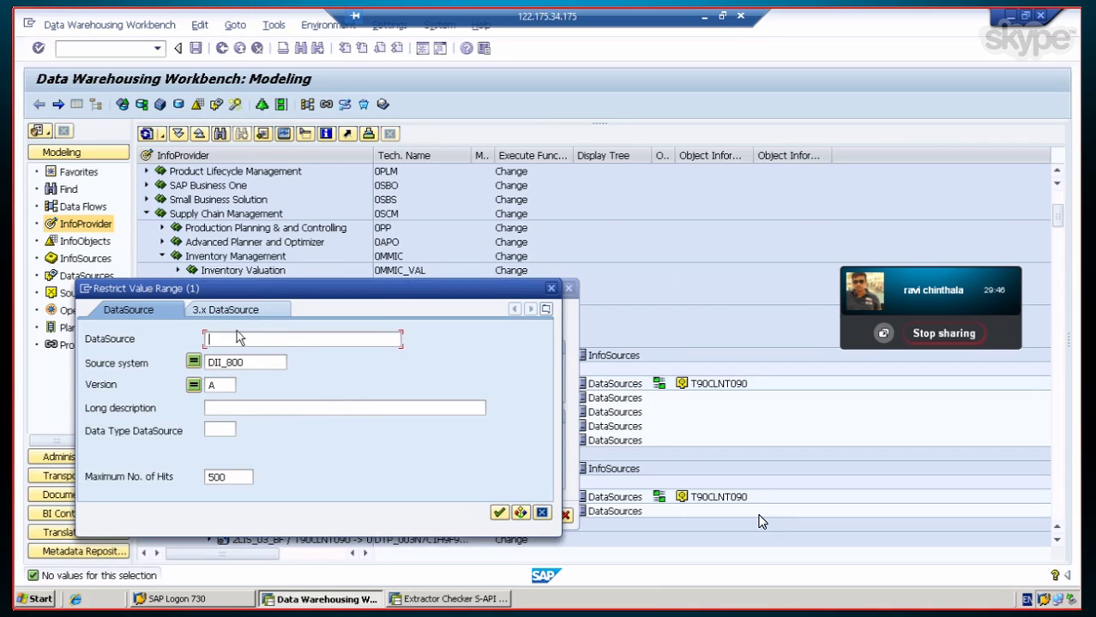
pyautogui.click(499, 513)
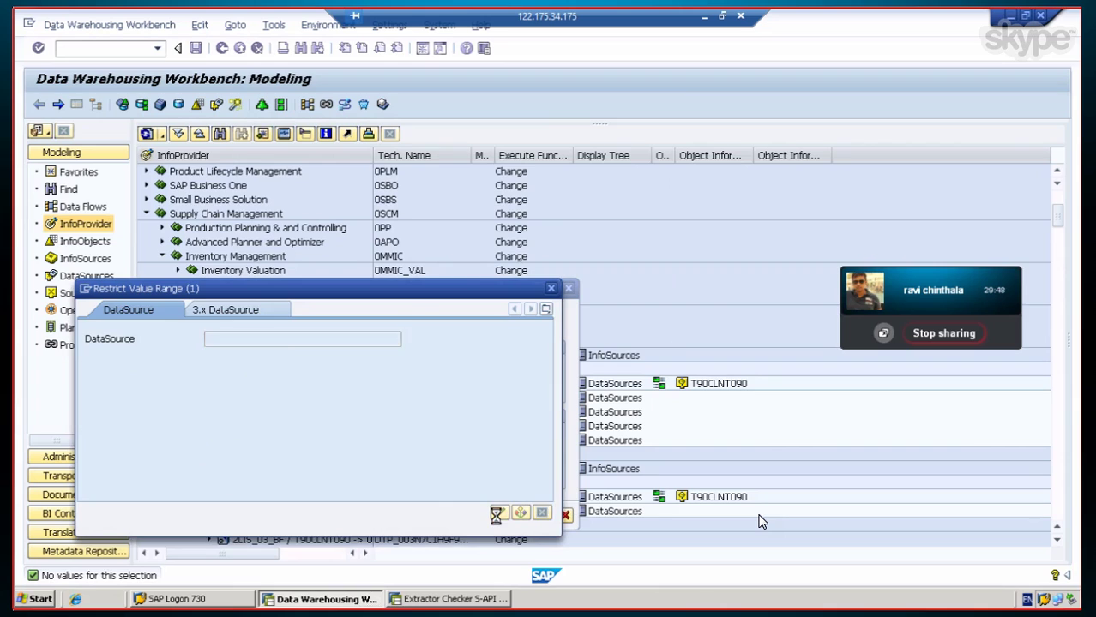
pyautogui.click(230, 340)
pyautogui.write('2LIS')
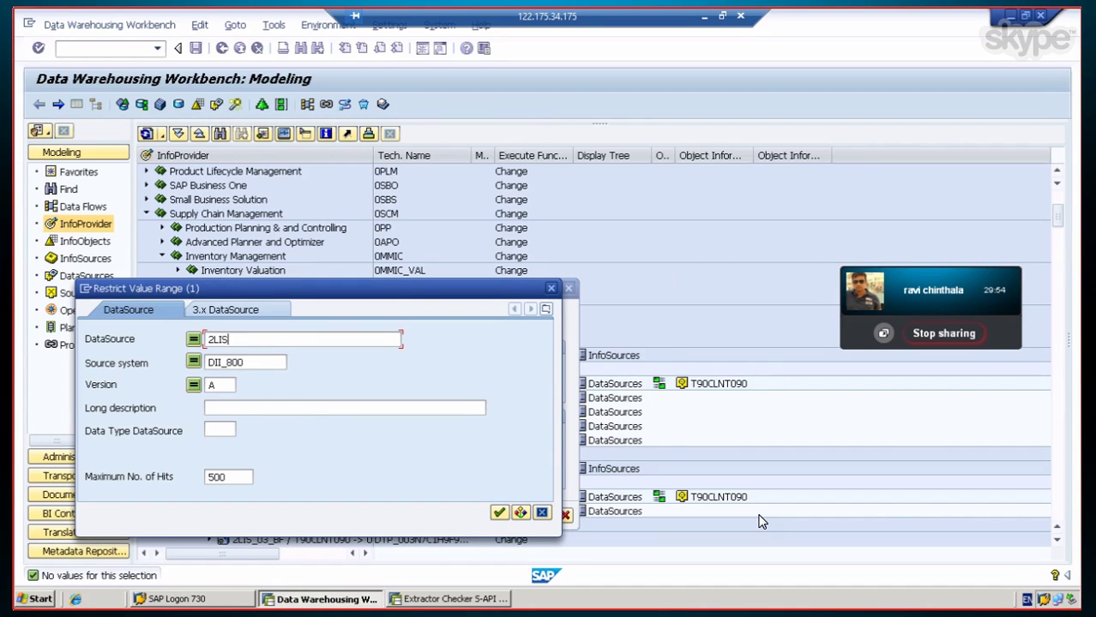
pyautogui.write('_03_bx')
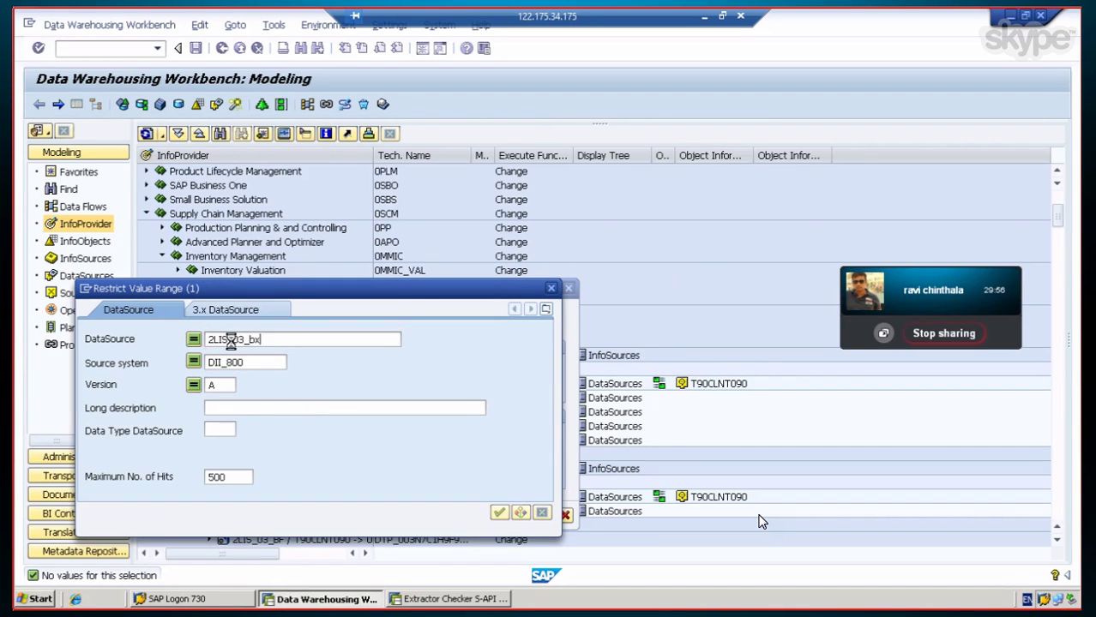
pyautogui.press('Return')
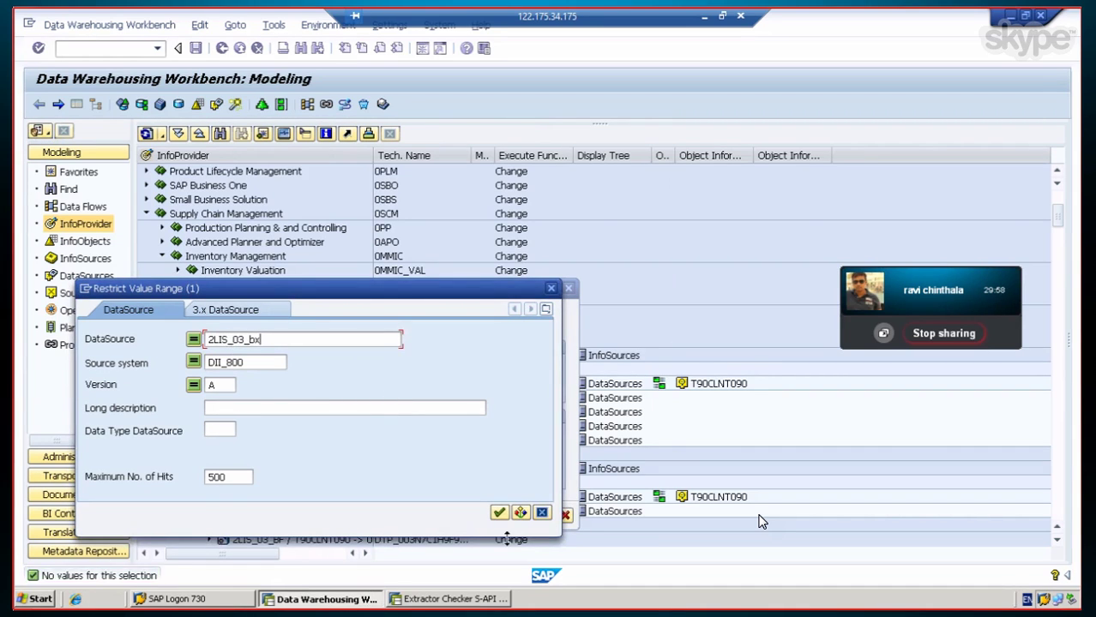
pyautogui.click(543, 512)
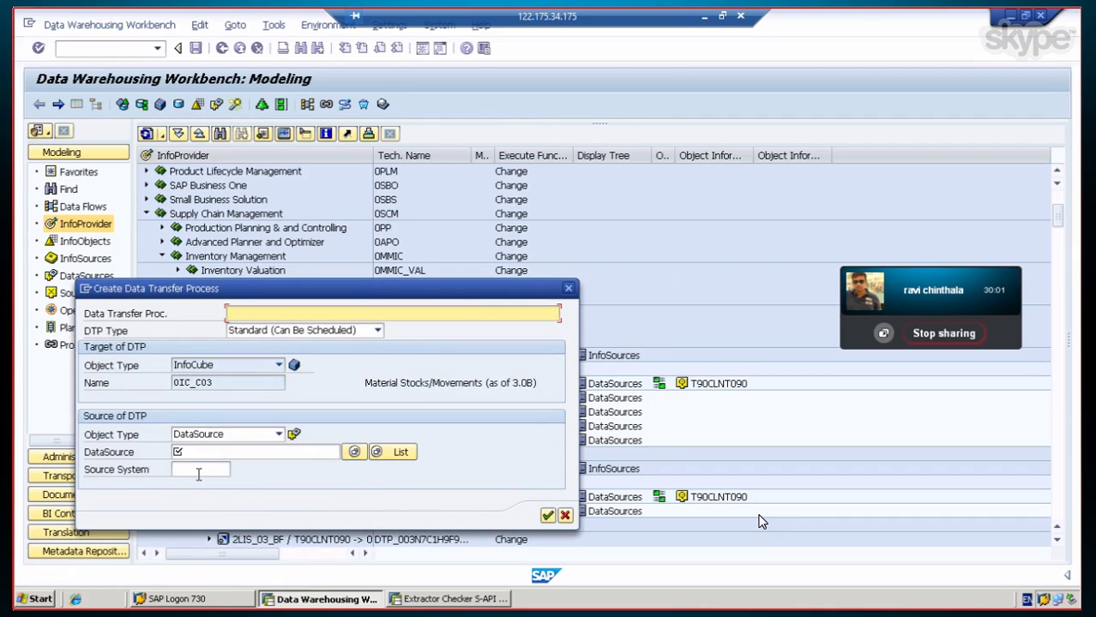
# Step: Set the source system of the data transfer process to T90CLNT090 (EH5 Client 800)
pyautogui.click(198, 471)
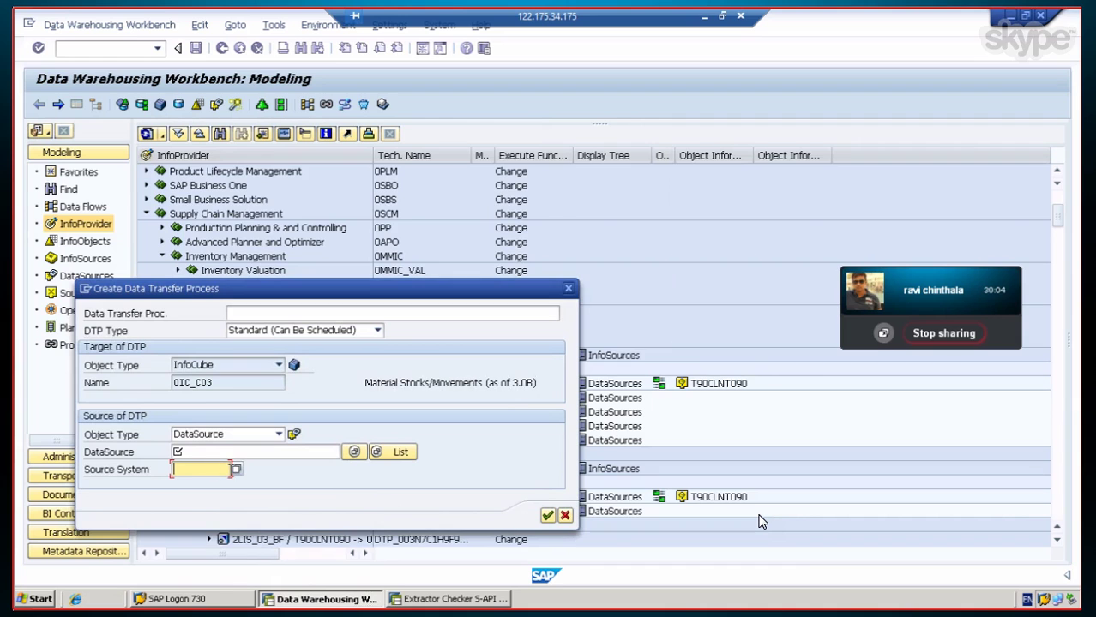
pyautogui.click(236, 472)
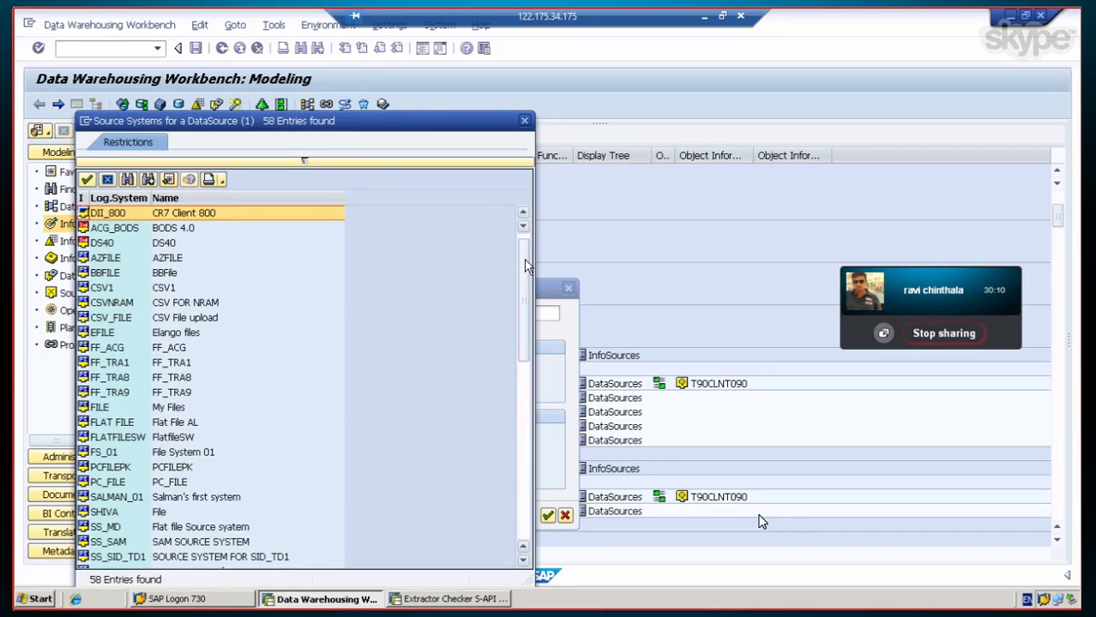
pyautogui.scroll(-3, 539, 305)
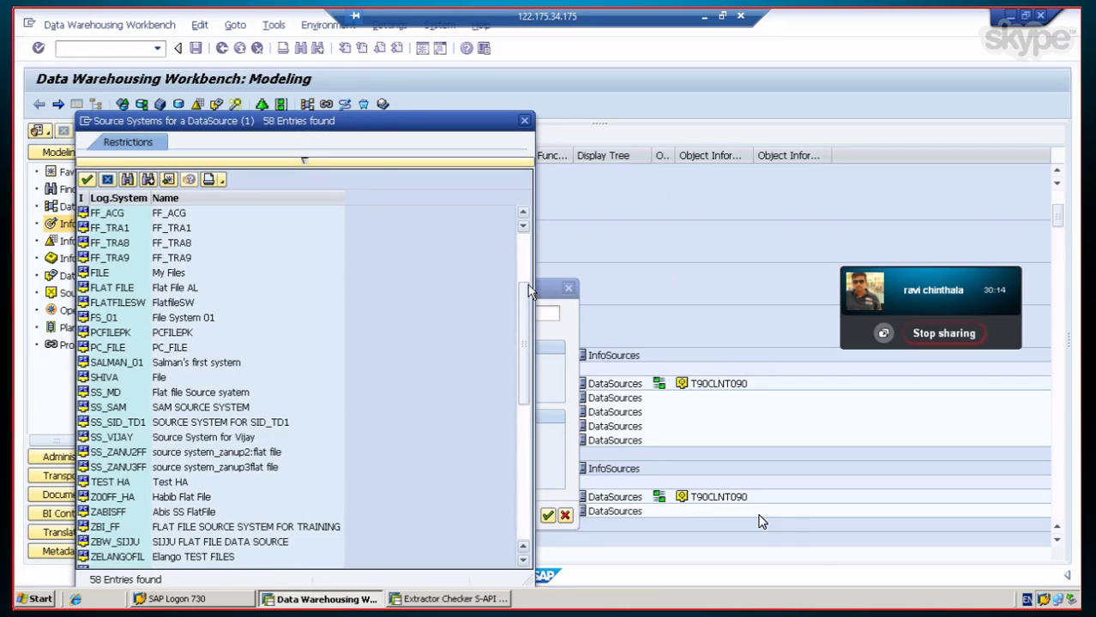
pyautogui.moveTo(527, 291); pyautogui.dragTo(537, 494)
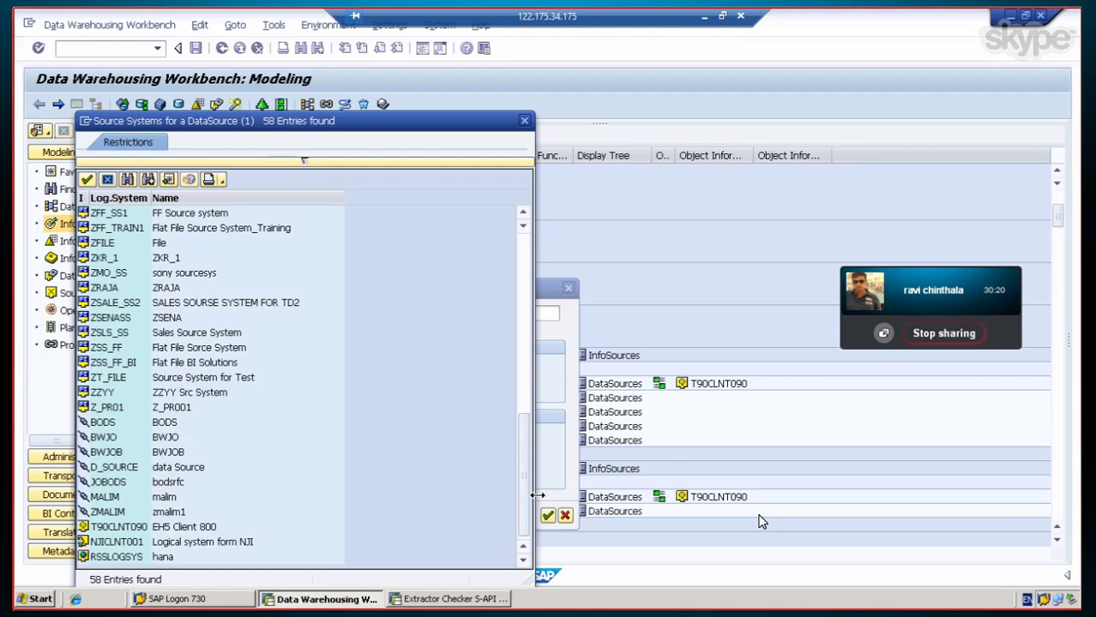
pyautogui.click(126, 530)
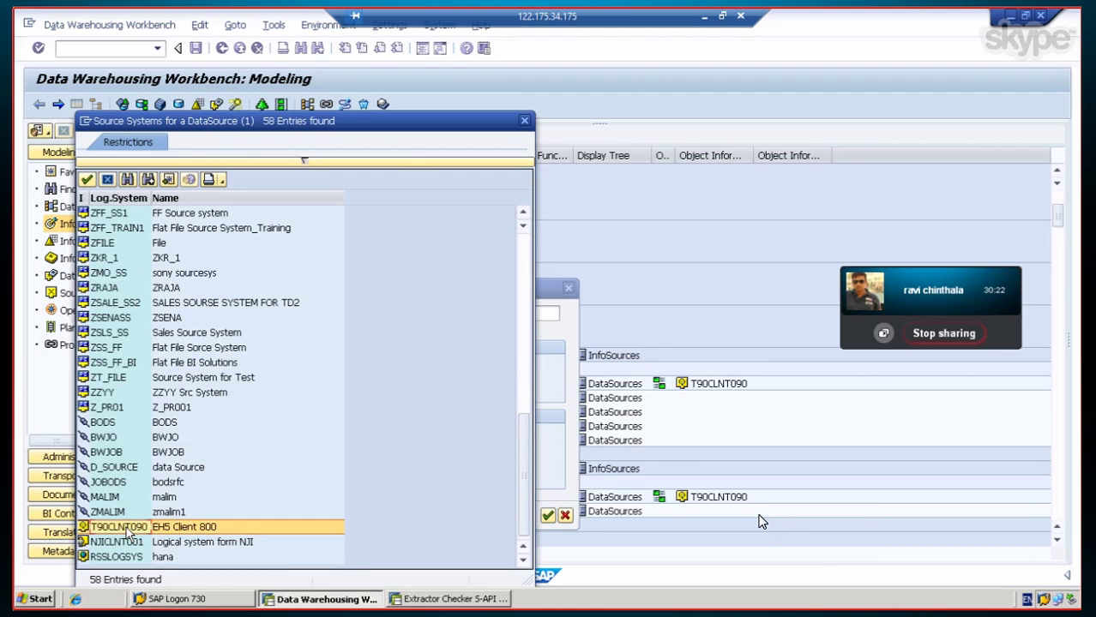
pyautogui.doubleClick(126, 530)
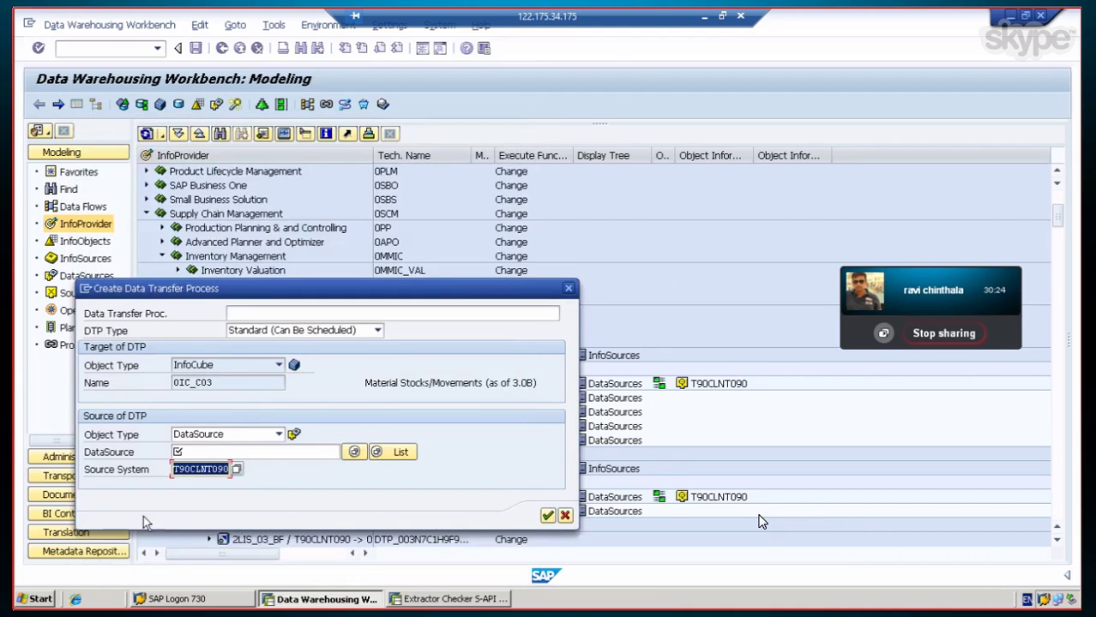
# Step: Find 2LIS_03_B in the T90CLNT090 DataSource list, choose 2LIS_03_BX as the source, and create the data transfer process
pyautogui.click(330, 457)
pyautogui.click(401, 453)
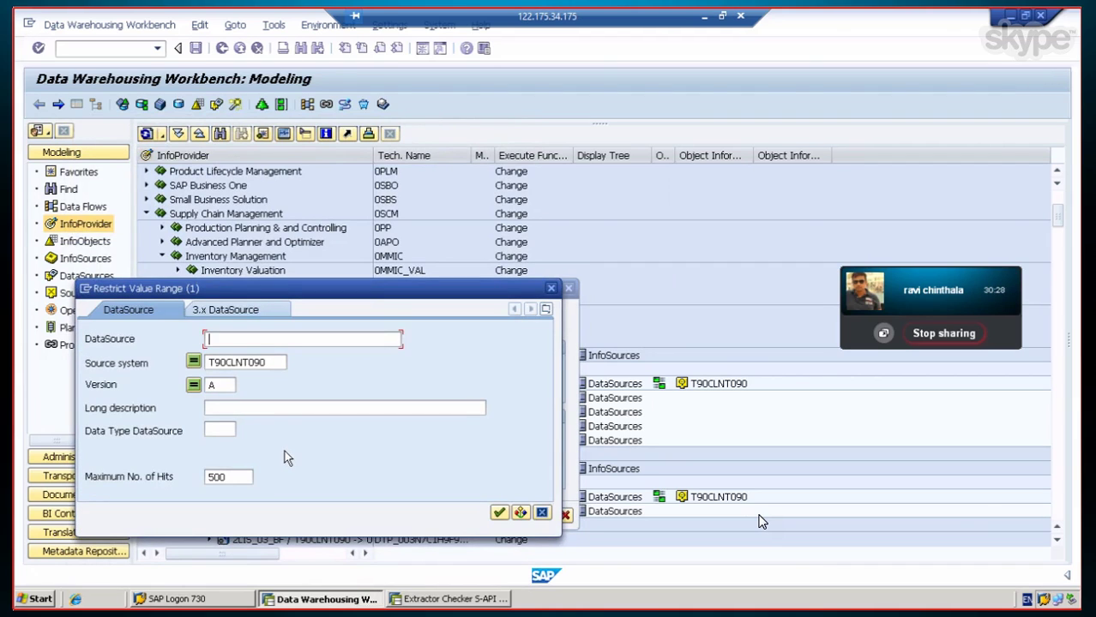
pyautogui.click(498, 511)
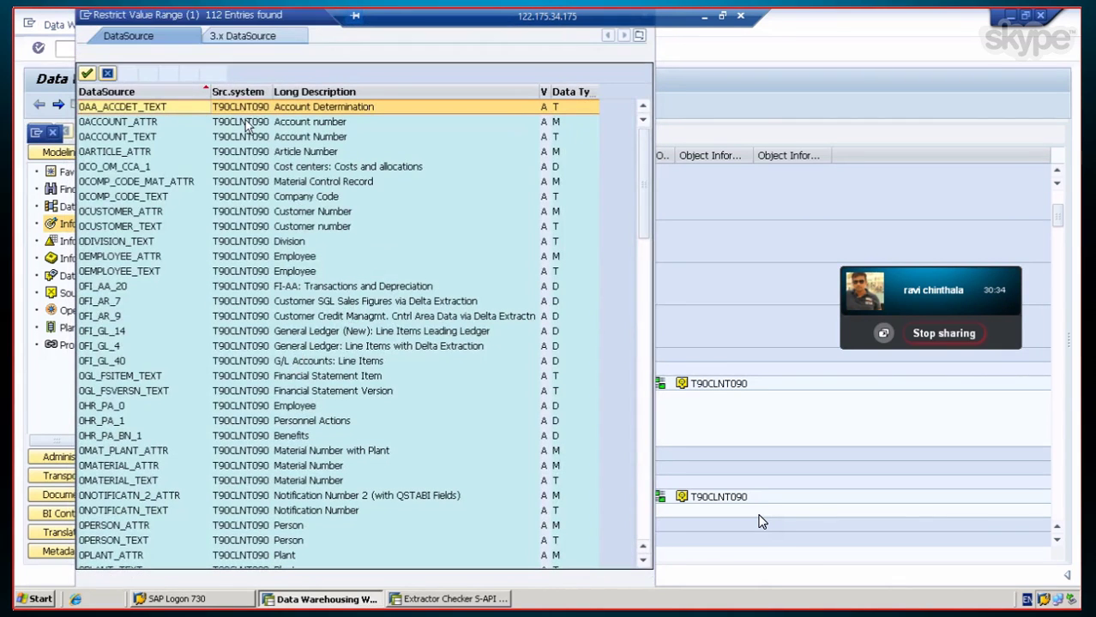
pyautogui.click(127, 74)
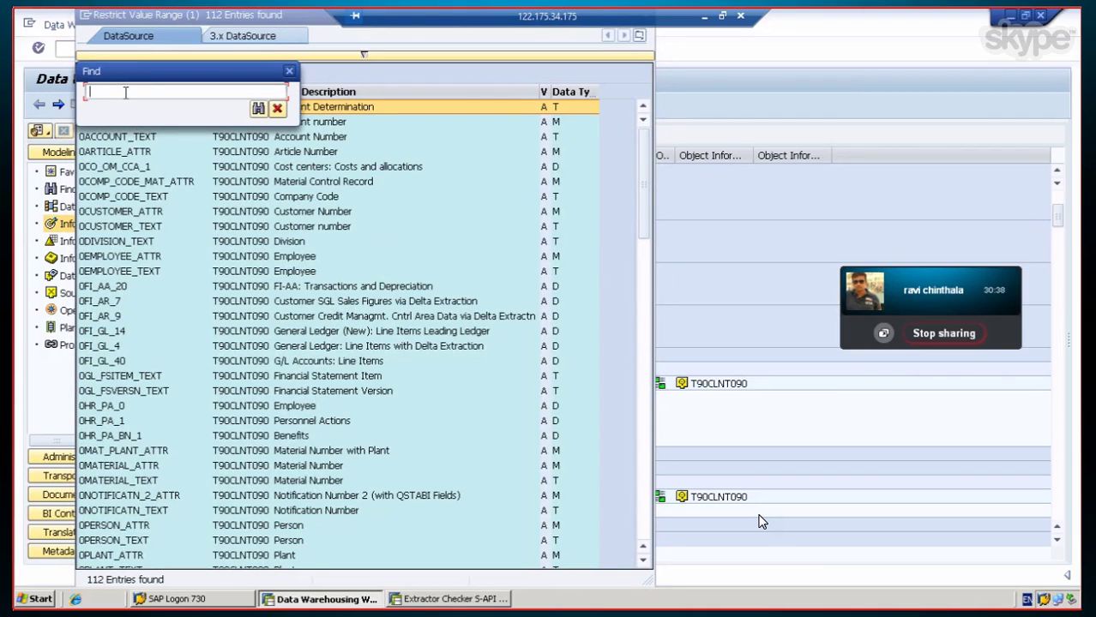
pyautogui.write('1')
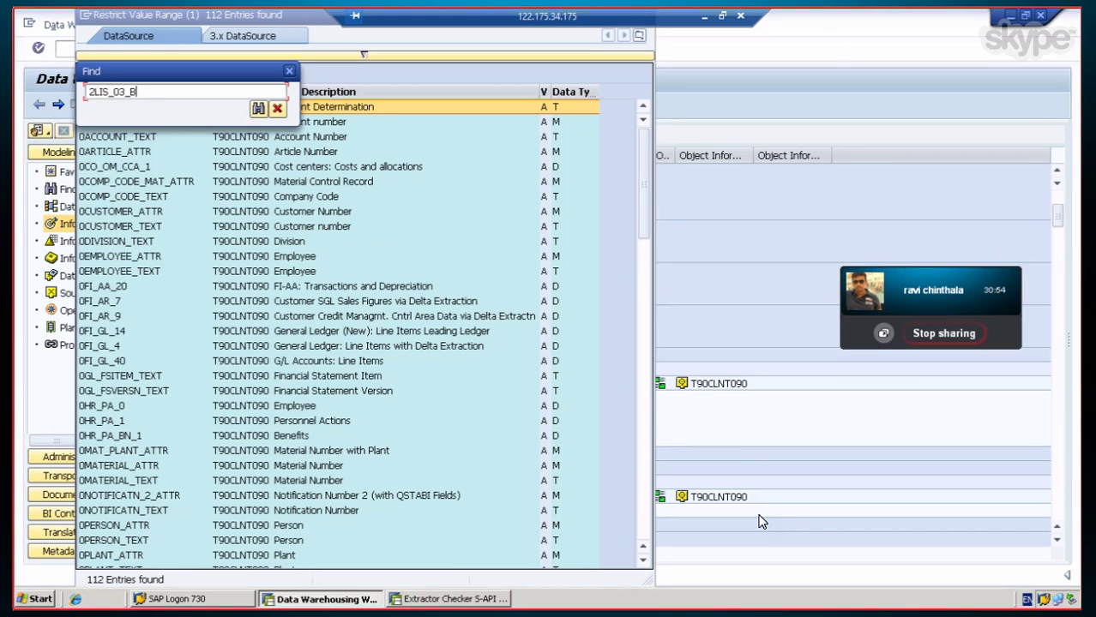
pyautogui.press('Return')
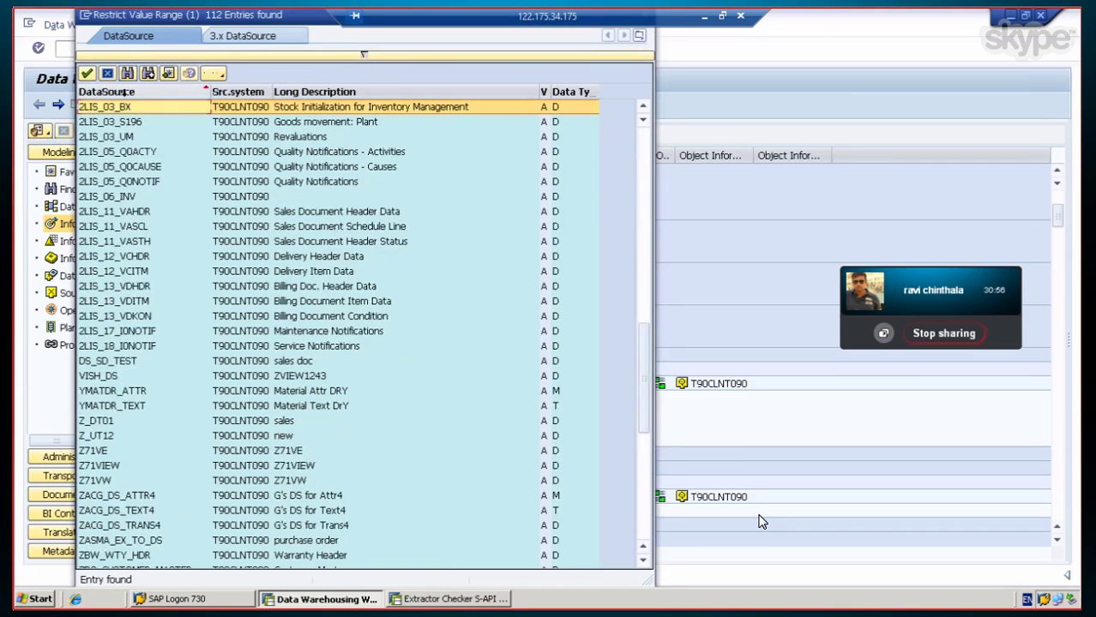
pyautogui.doubleClick(120, 116)
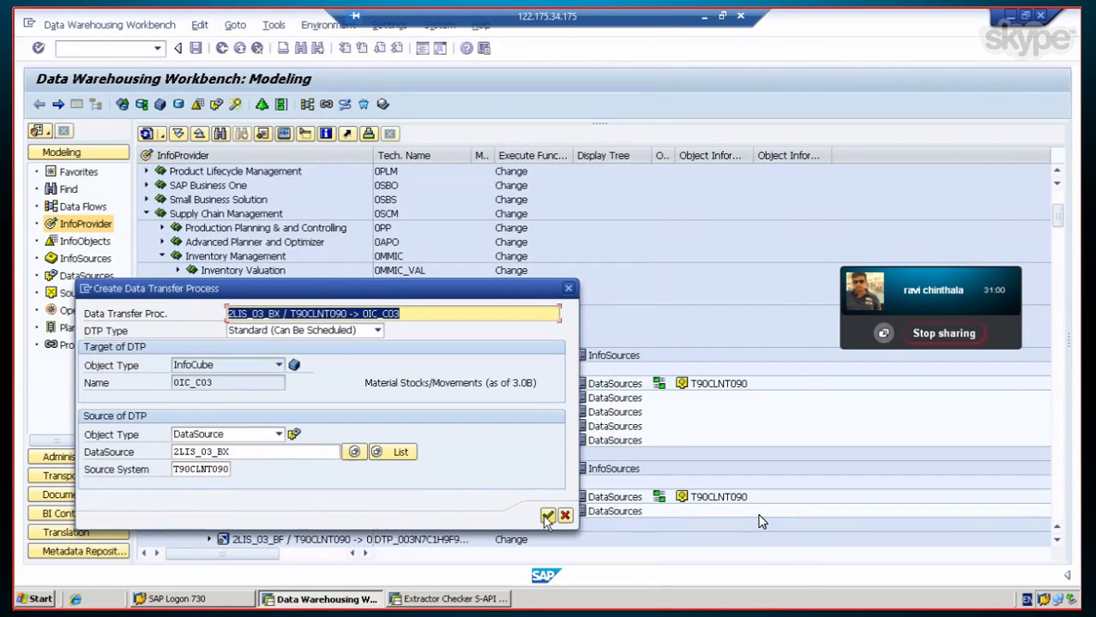
pyautogui.click(547, 516)
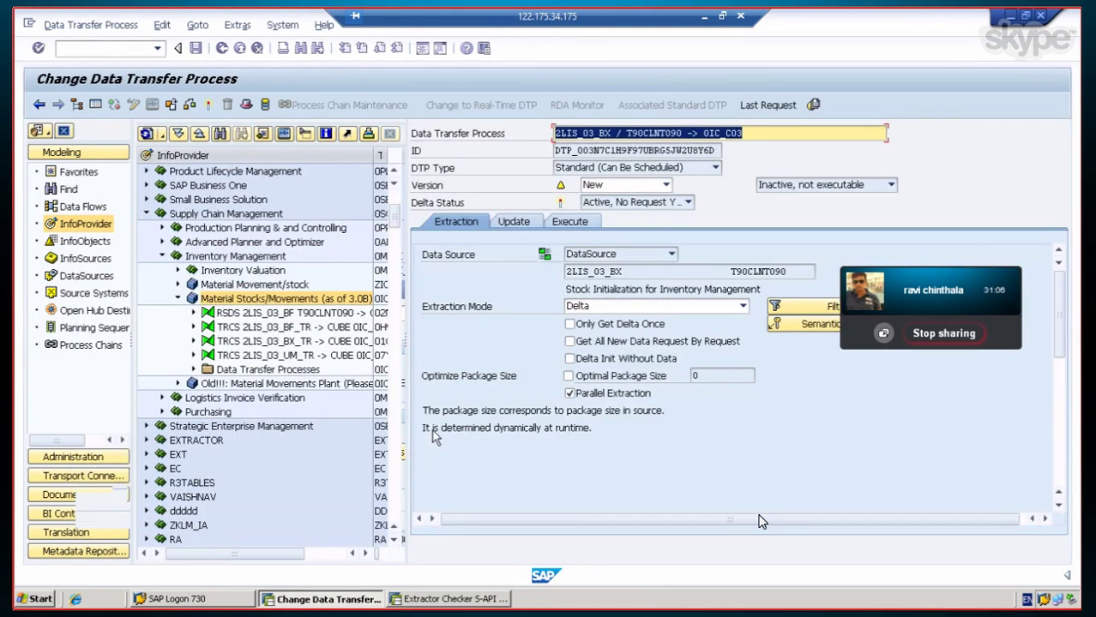
# Step: Activate the 2LIS_03_BX data transfer process and execute it with its request monitor displayed
pyautogui.click(208, 105)
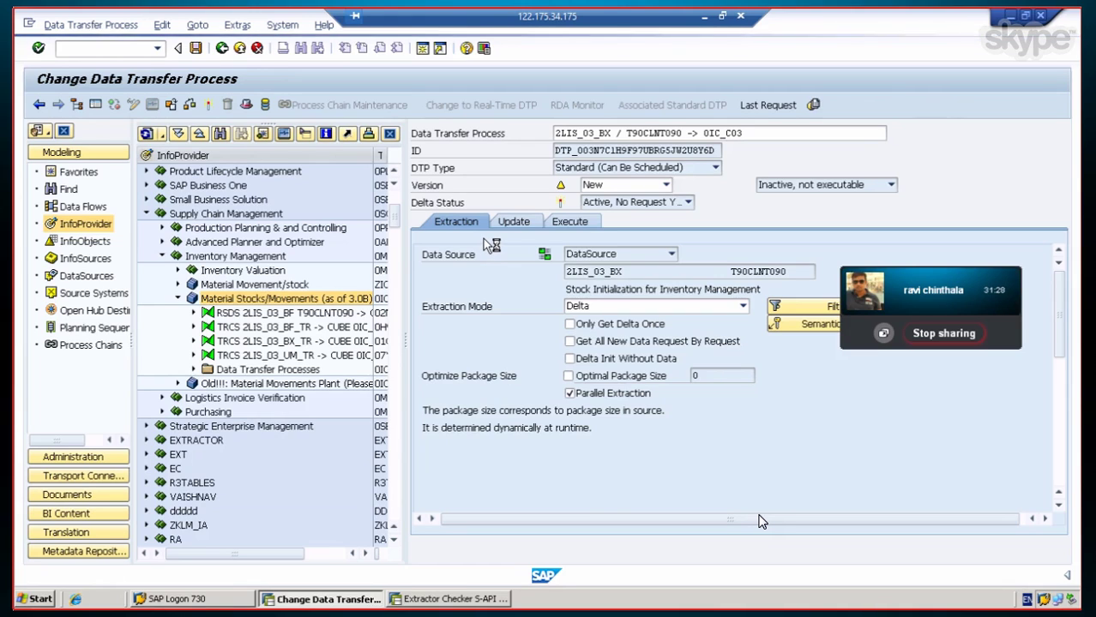
pyautogui.click(576, 223)
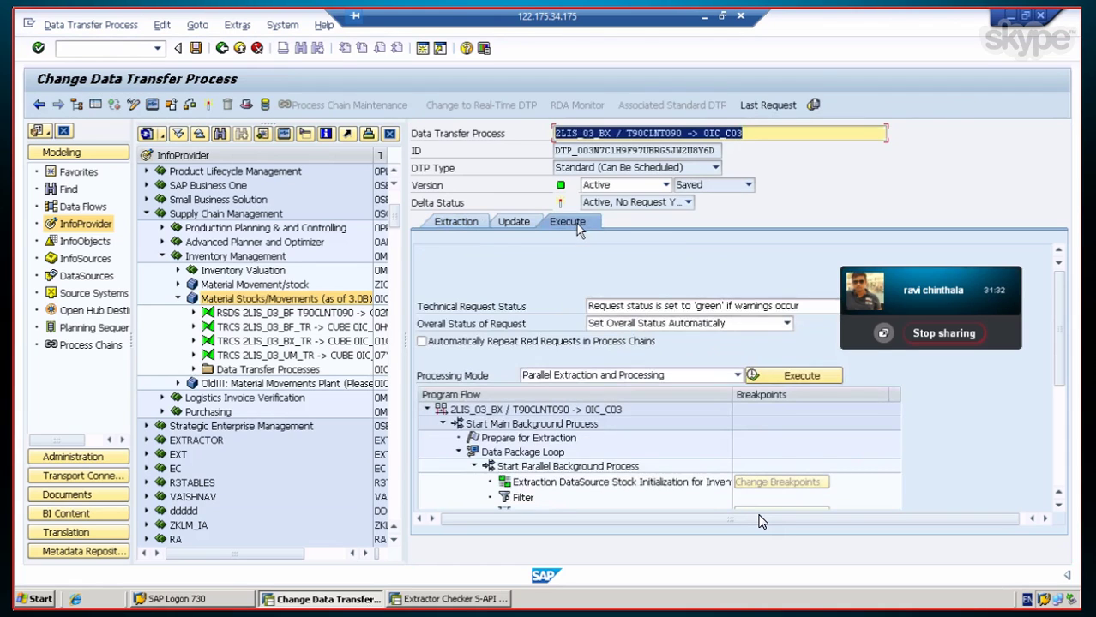
pyautogui.click(788, 380)
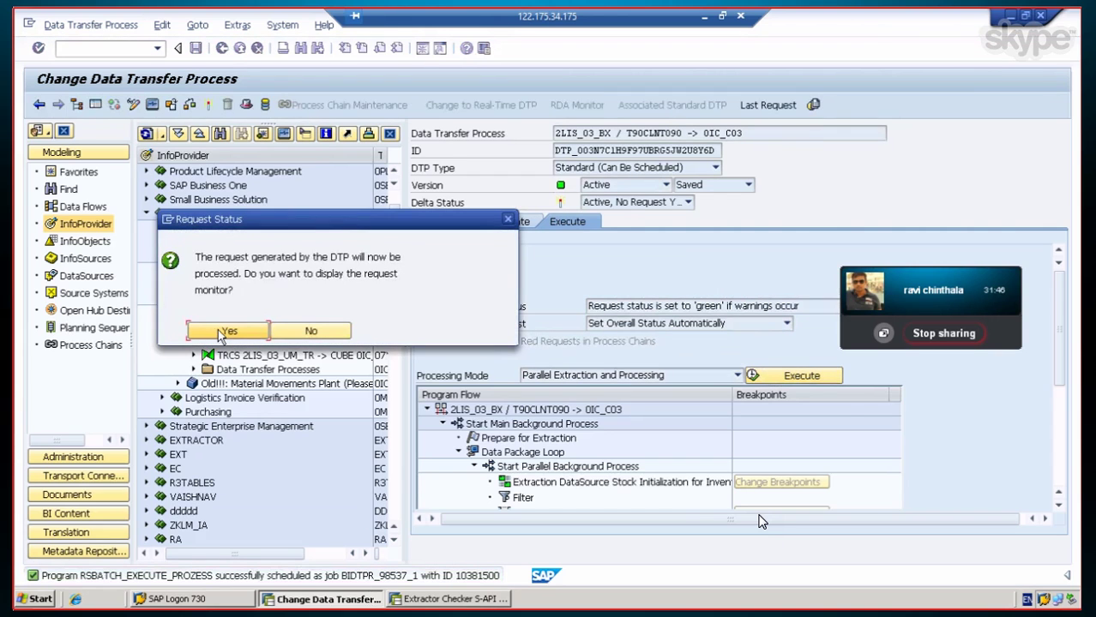
pyautogui.click(230, 332)
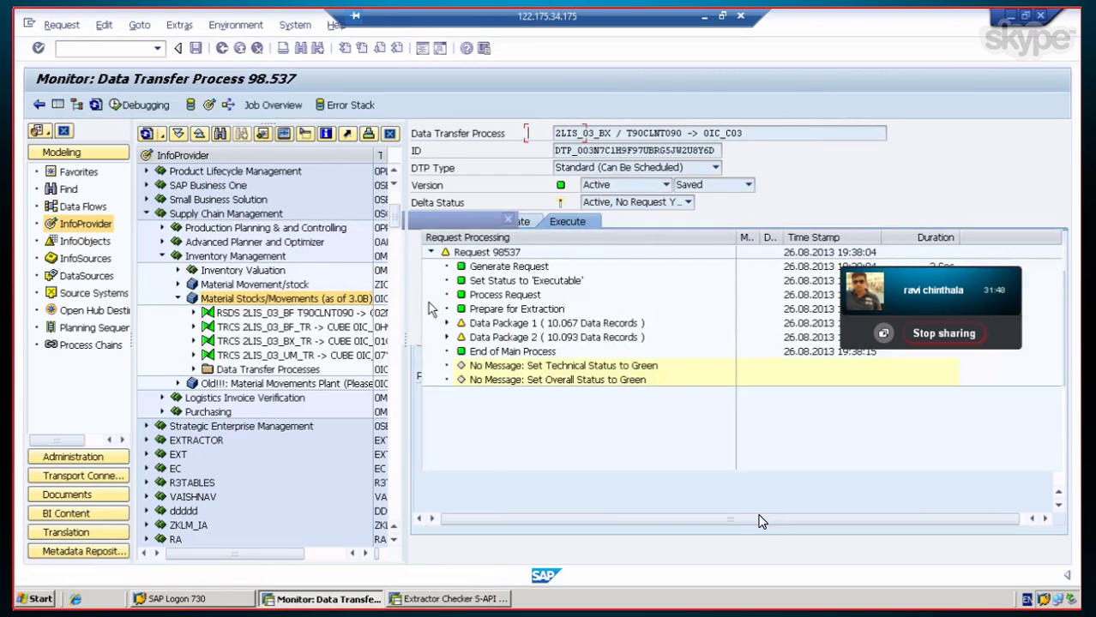
# Step: Hide the navigator and refresh the request monitor, examining both data packages and package 1's update to InfoCube 0IC_C03
pyautogui.click(96, 105)
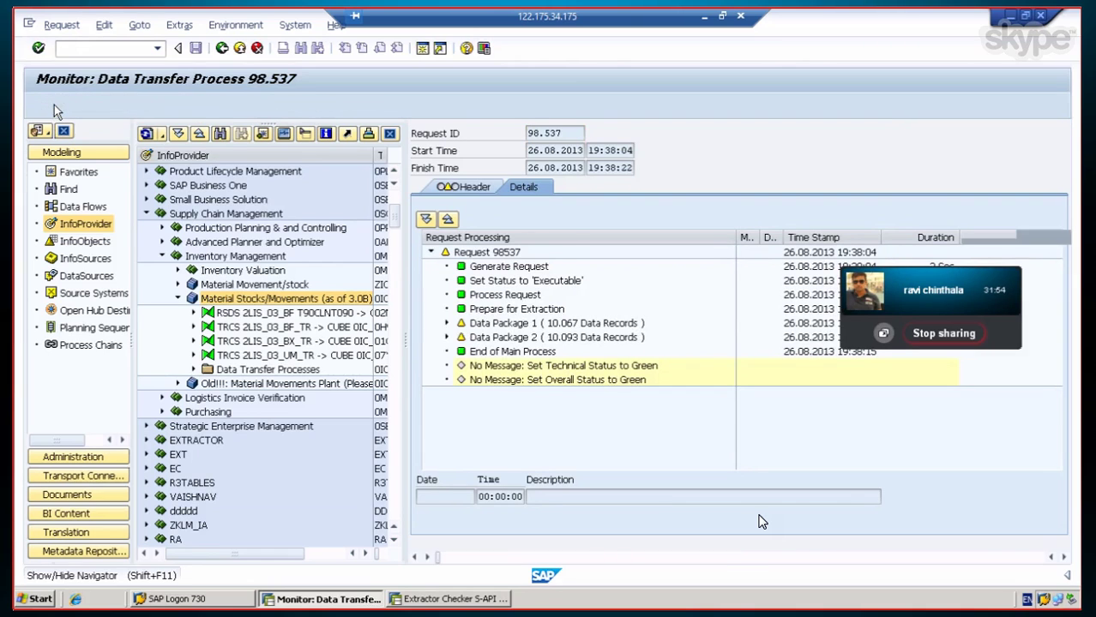
pyautogui.click(55, 105)
pyautogui.click(95, 106)
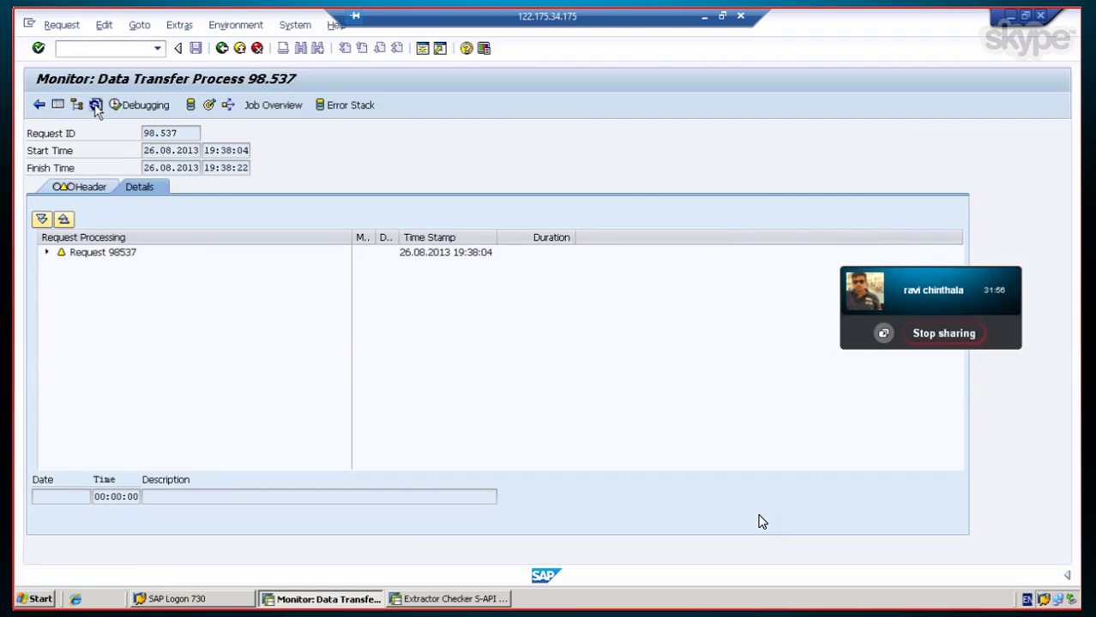
pyautogui.click(95, 106)
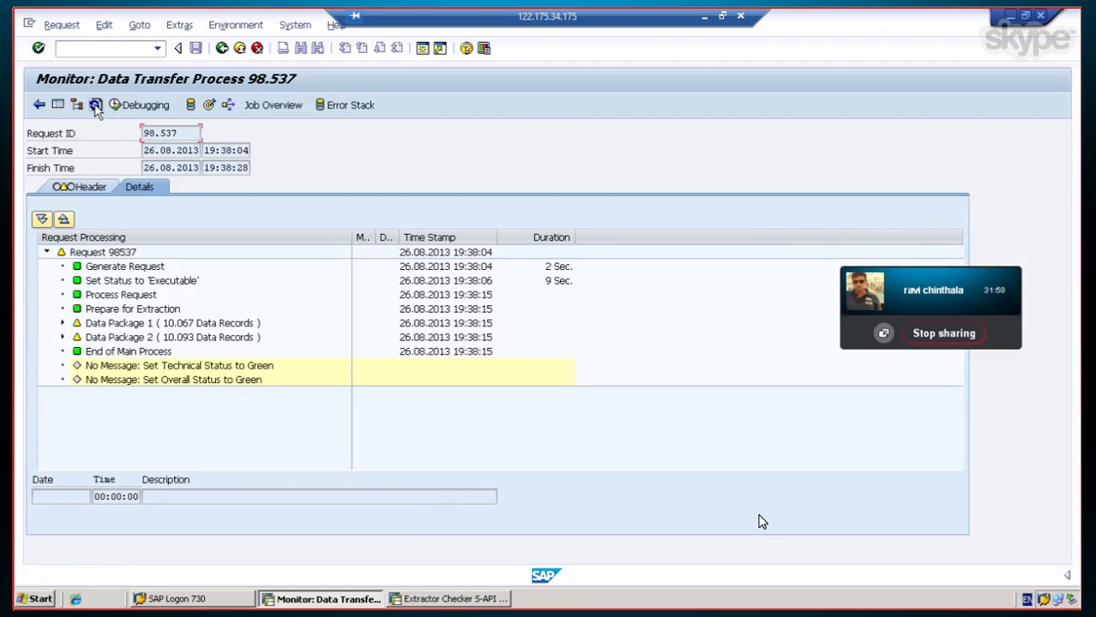
pyautogui.click(95, 105)
pyautogui.click(62, 323)
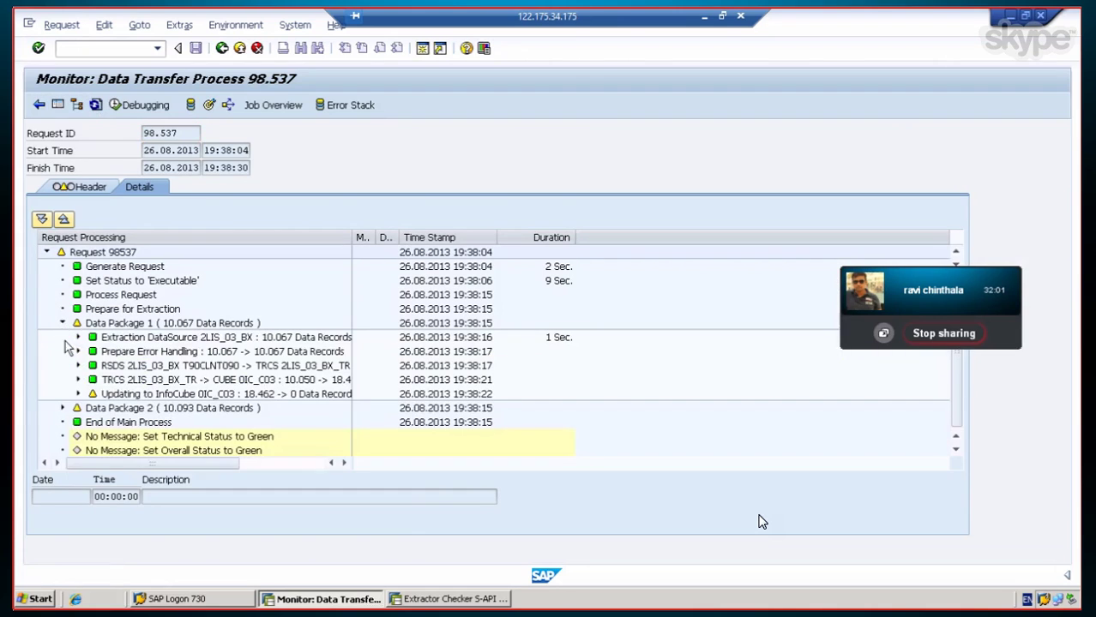
pyautogui.click(61, 409)
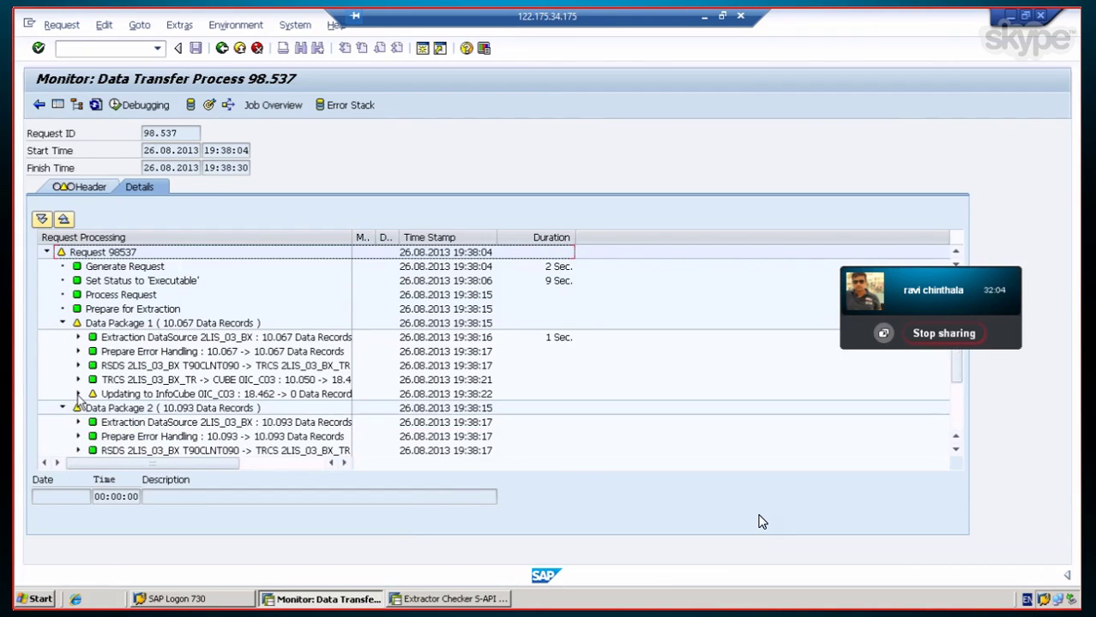
pyautogui.click(78, 394)
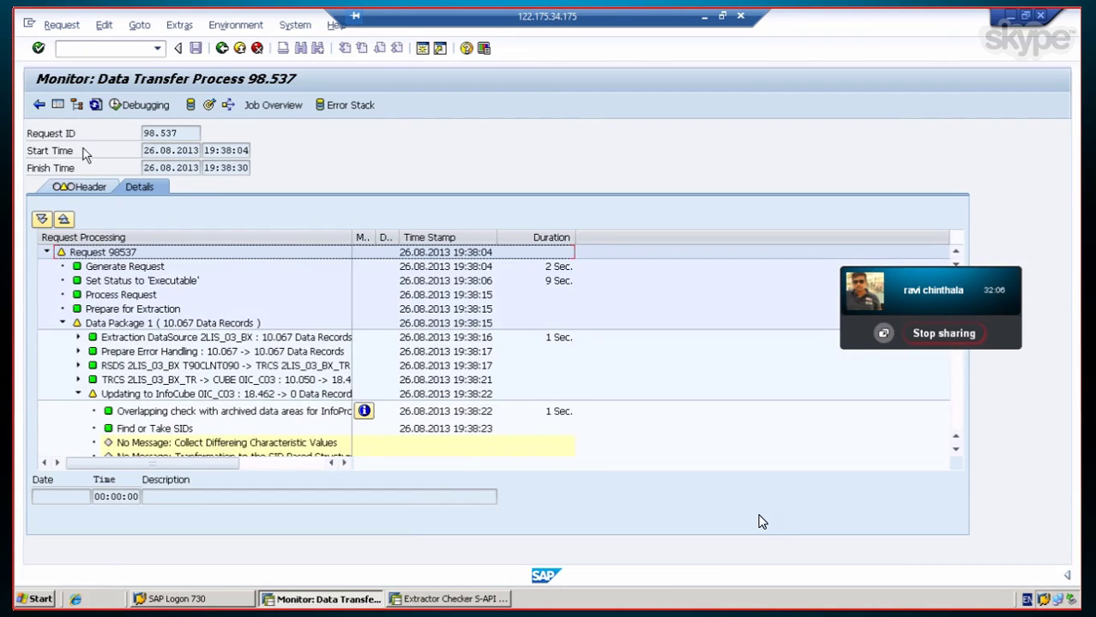
pyautogui.click(95, 105)
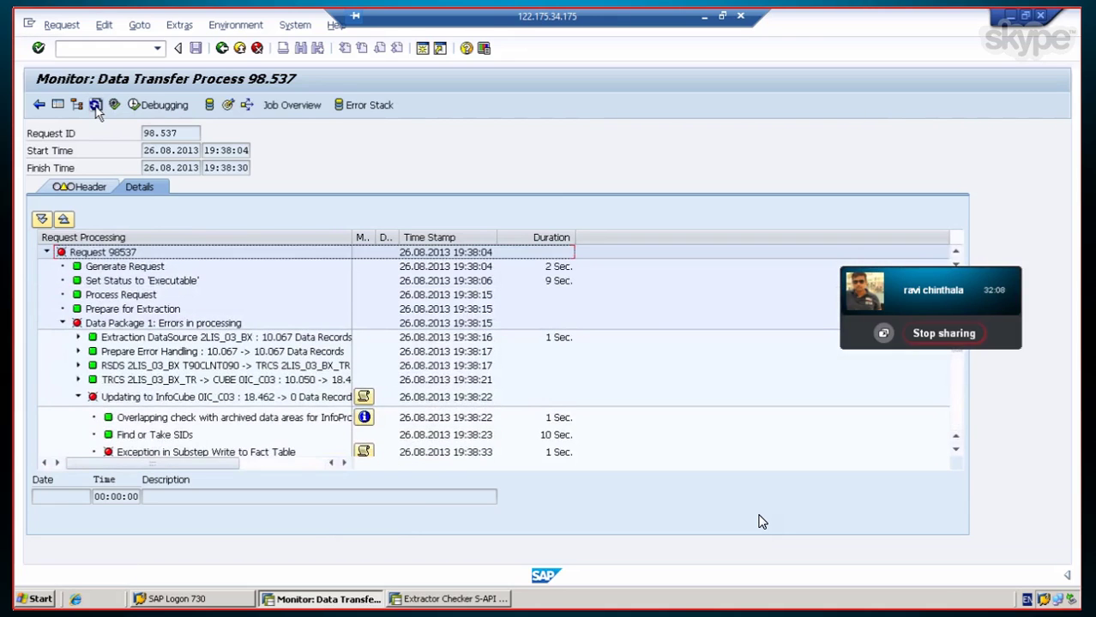
# Step: Read the message and its long text for data package 1's update to InfoCube 0IC_C03, and close both
pyautogui.click(363, 398)
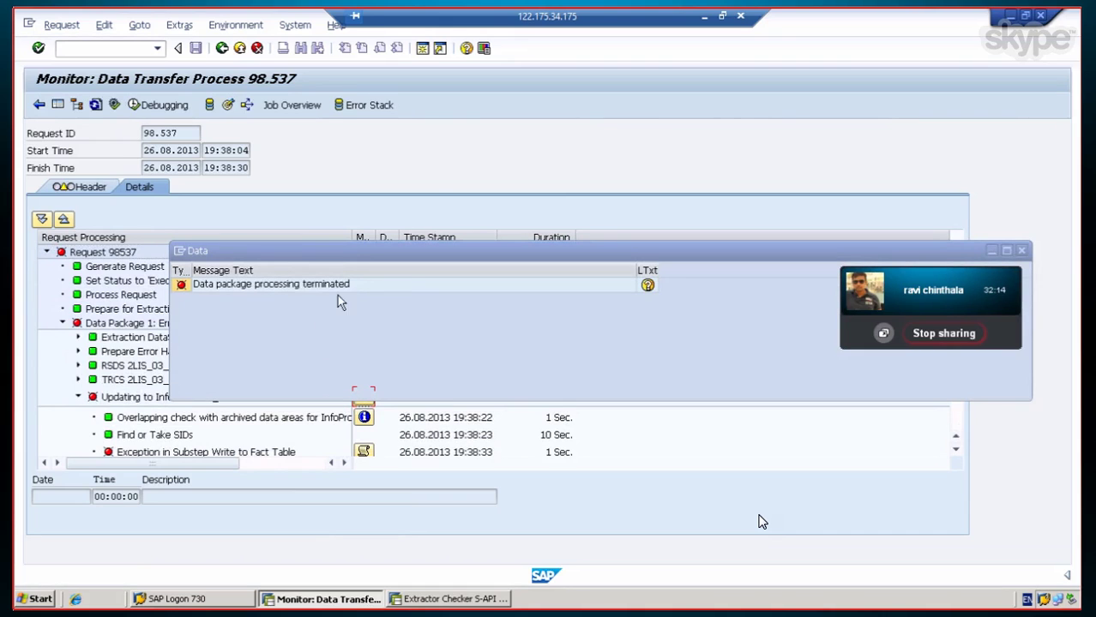
pyautogui.click(647, 285)
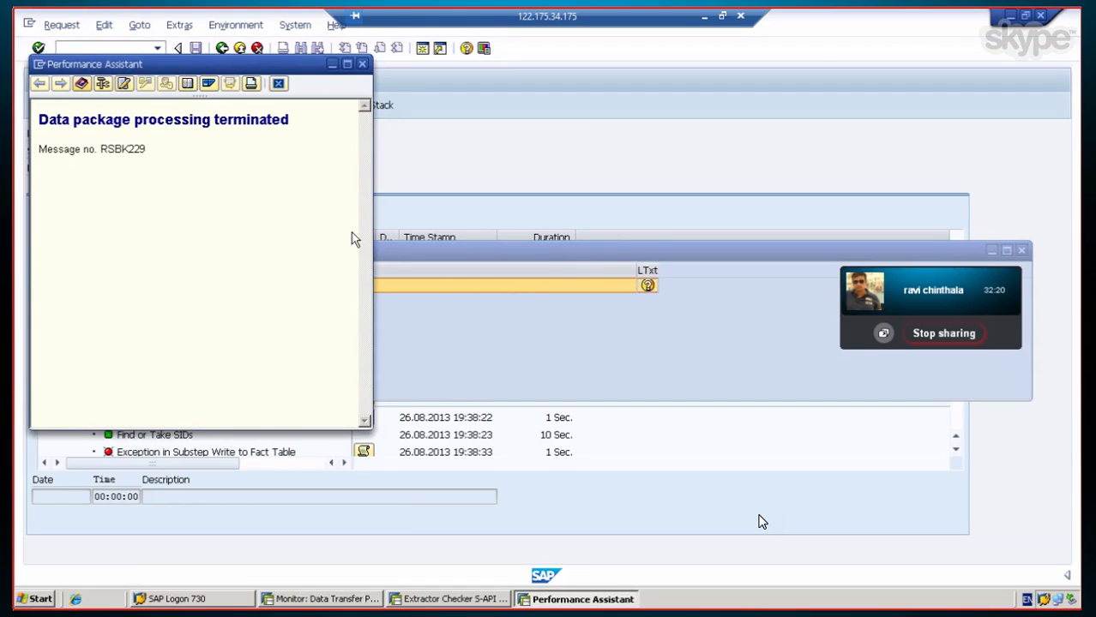
pyautogui.click(278, 83)
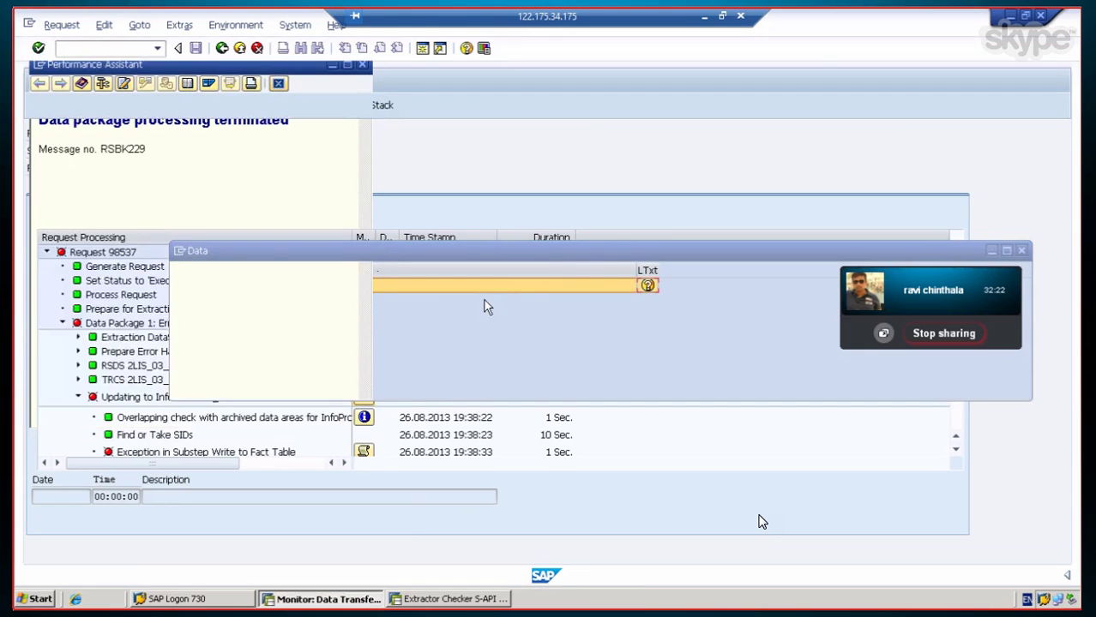
pyautogui.moveTo(618, 251); pyautogui.dragTo(290, 220)
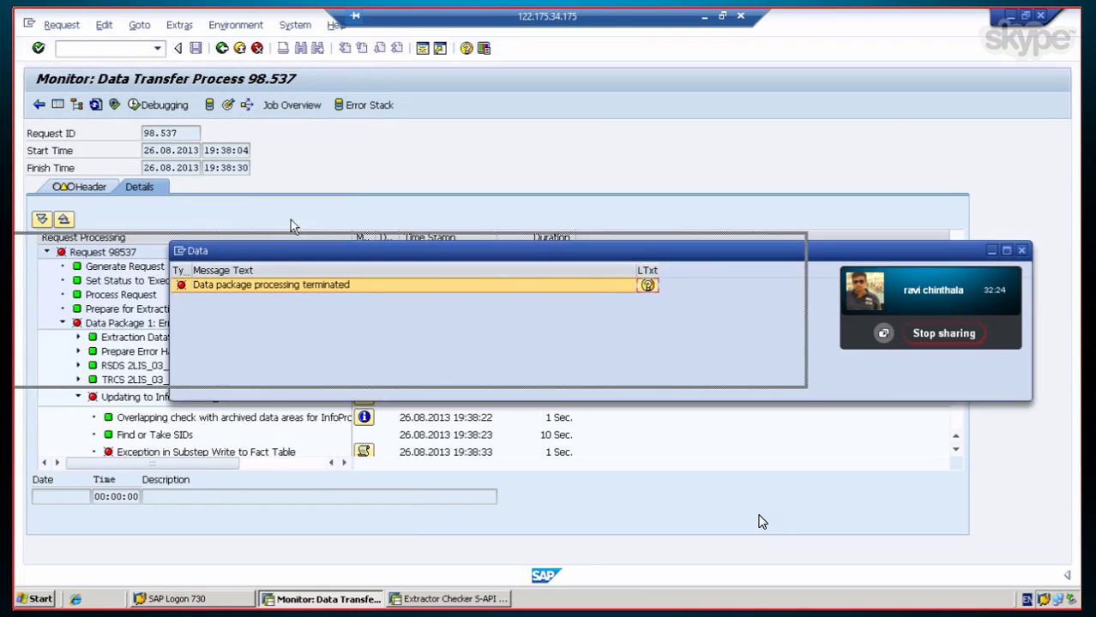
pyautogui.click(692, 217)
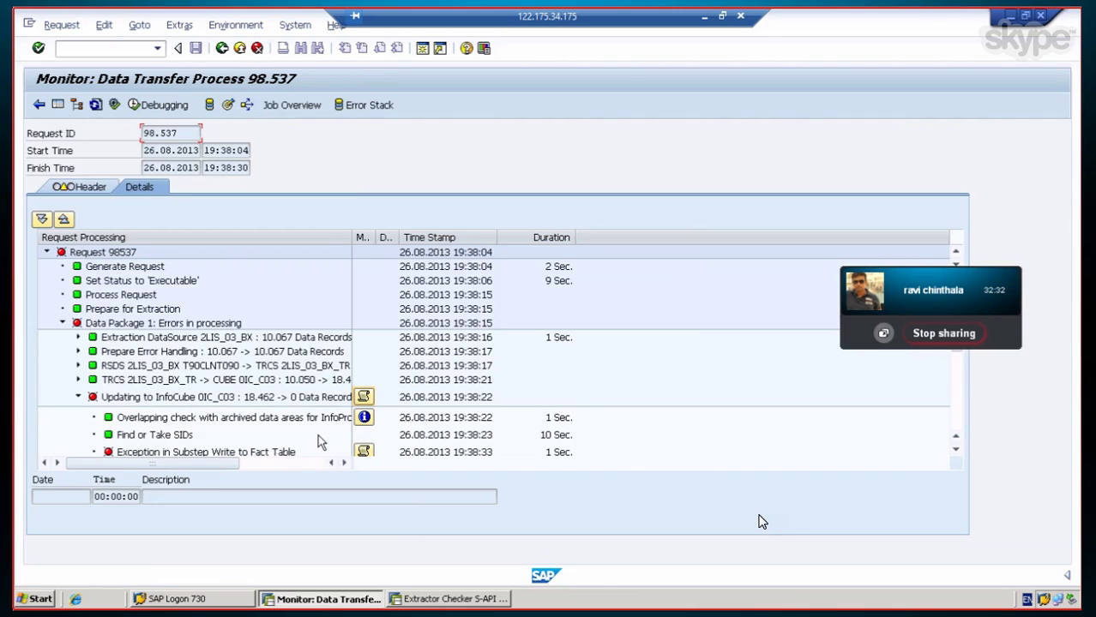
# Step: Open the error handler messages for the saved data record under data package 1's InfoCube update
pyautogui.click(957, 450)
pyautogui.click(956, 450)
pyautogui.click(957, 450)
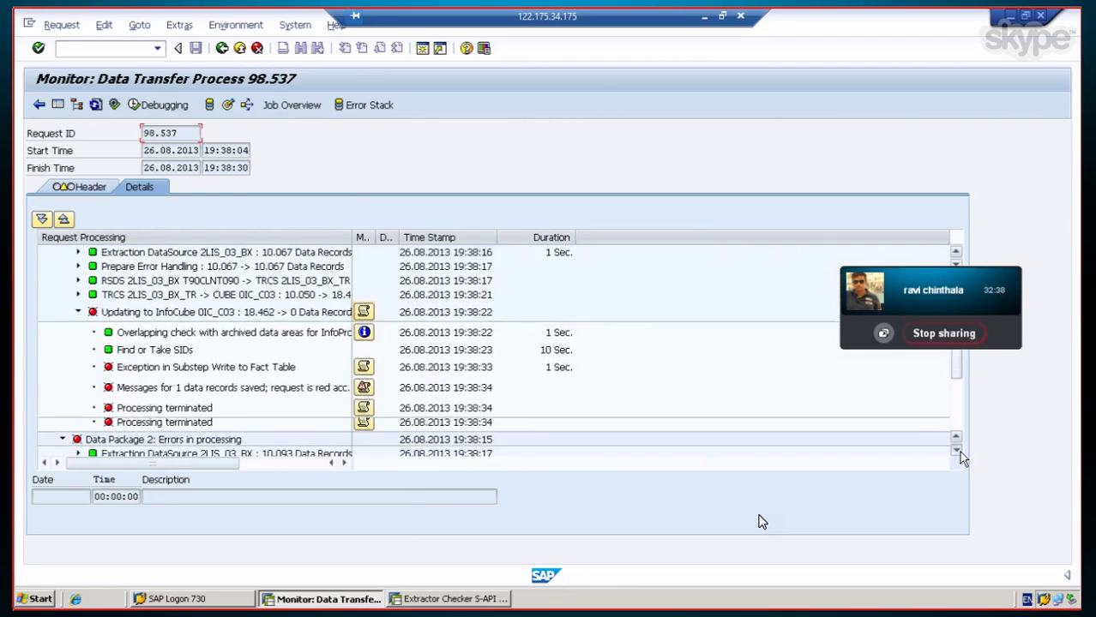
pyautogui.click(957, 450)
pyautogui.click(957, 450)
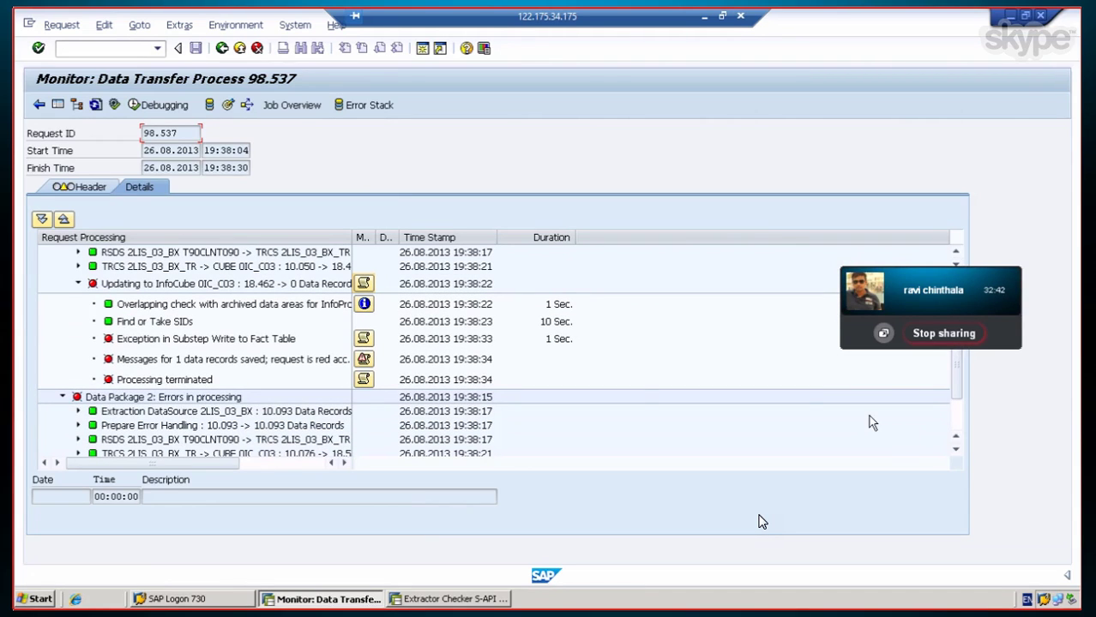
pyautogui.click(364, 360)
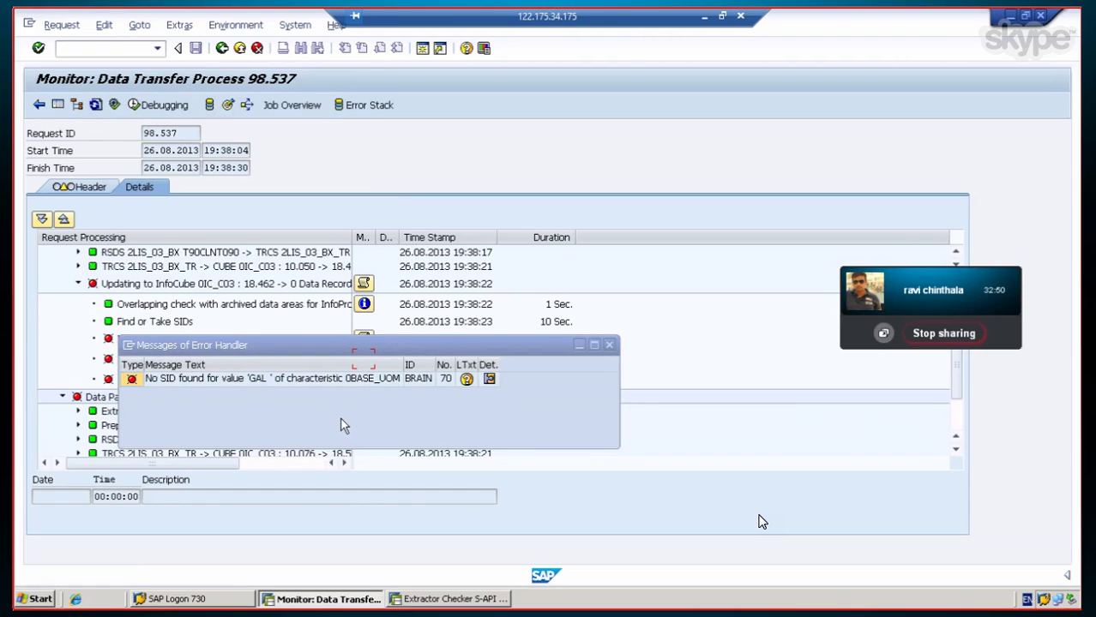
# Step: Read the diagnosis and procedure in the long text of the 0BASE_UOM error message
pyautogui.click(466, 379)
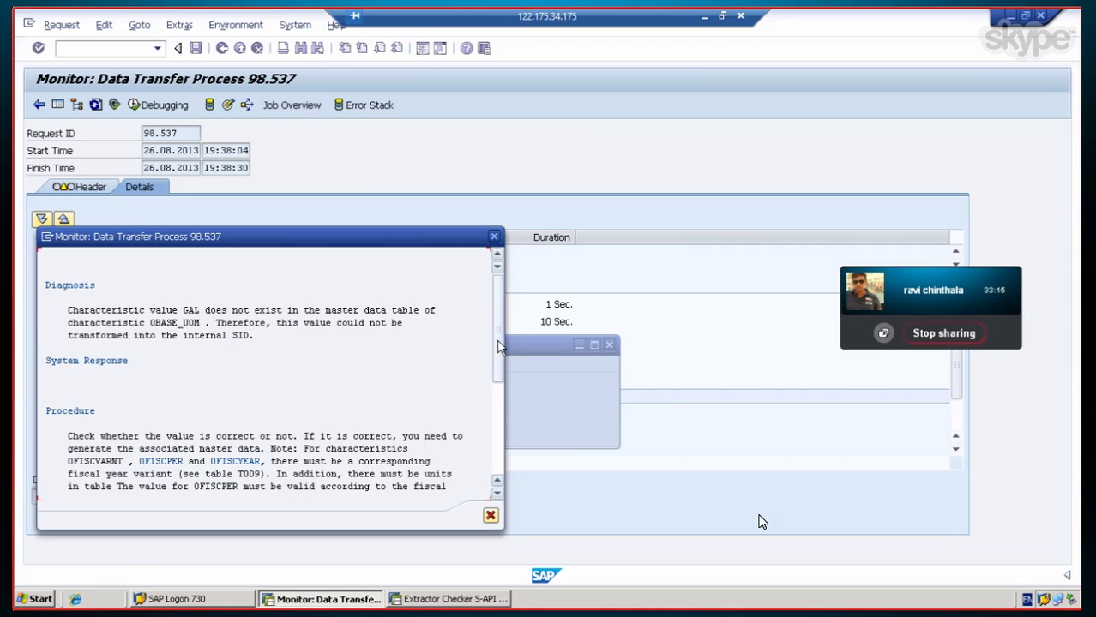
pyautogui.moveTo(497, 346); pyautogui.dragTo(509, 387)
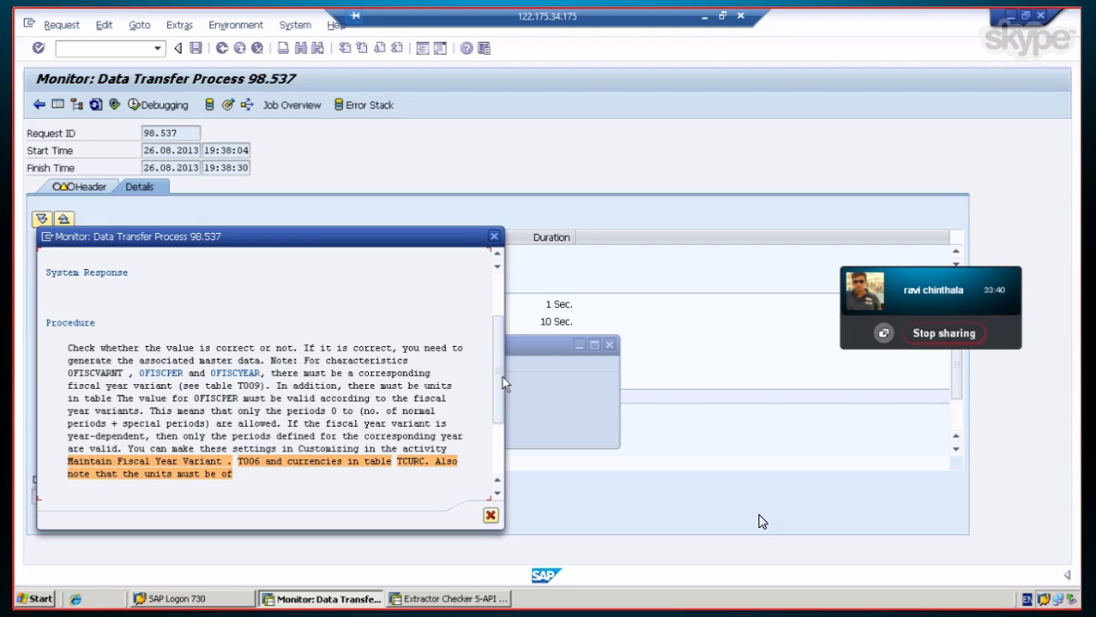
pyautogui.moveTo(503, 383); pyautogui.dragTo(495, 346)
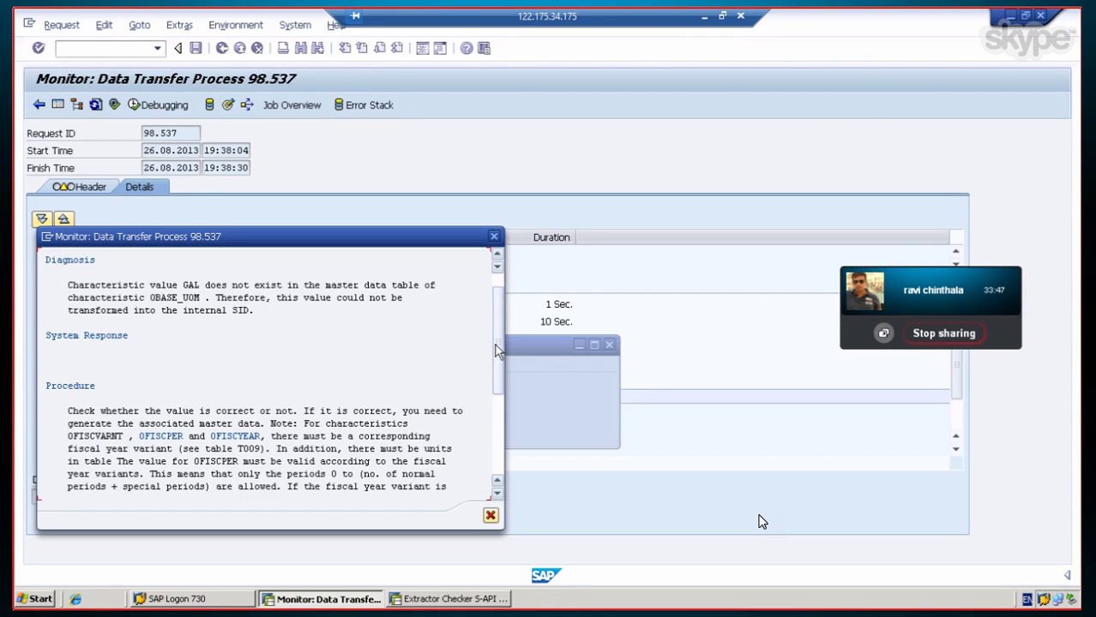
pyautogui.moveTo(500, 341); pyautogui.dragTo(490, 325)
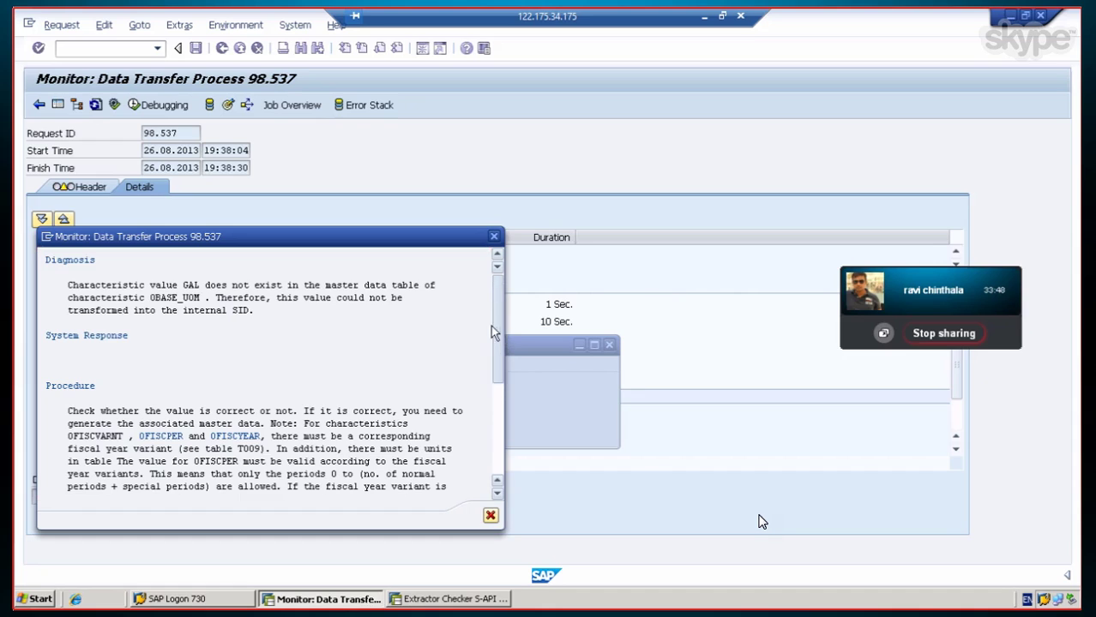
pyautogui.click(187, 312)
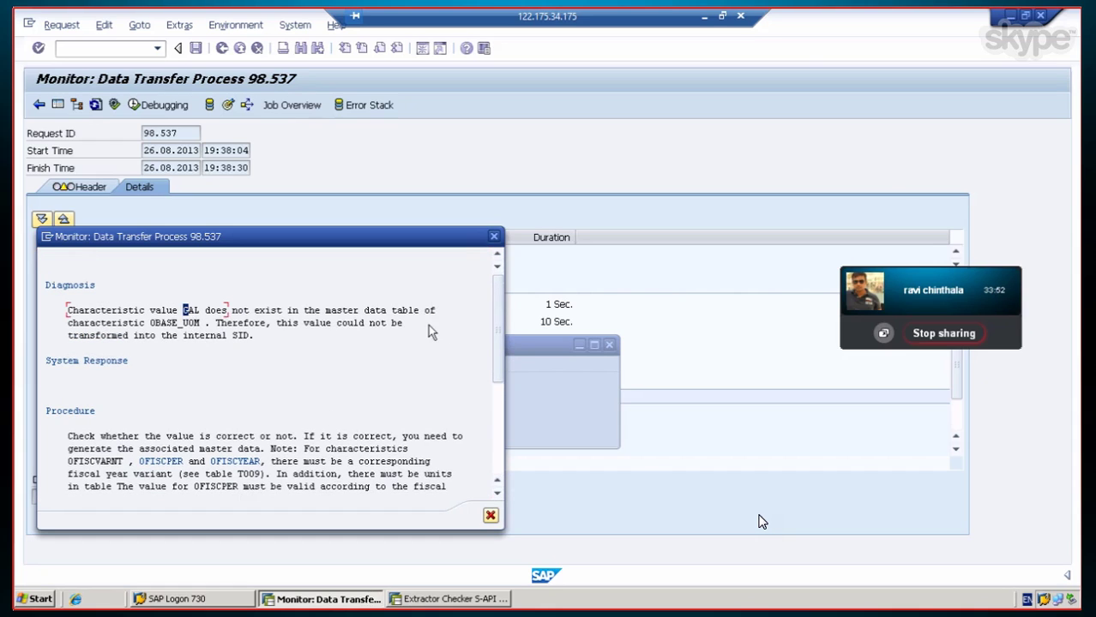
# Step: Close the error messages and return from the request monitor to the InfoProvider tree in the modeling workbench
pyautogui.click(494, 236)
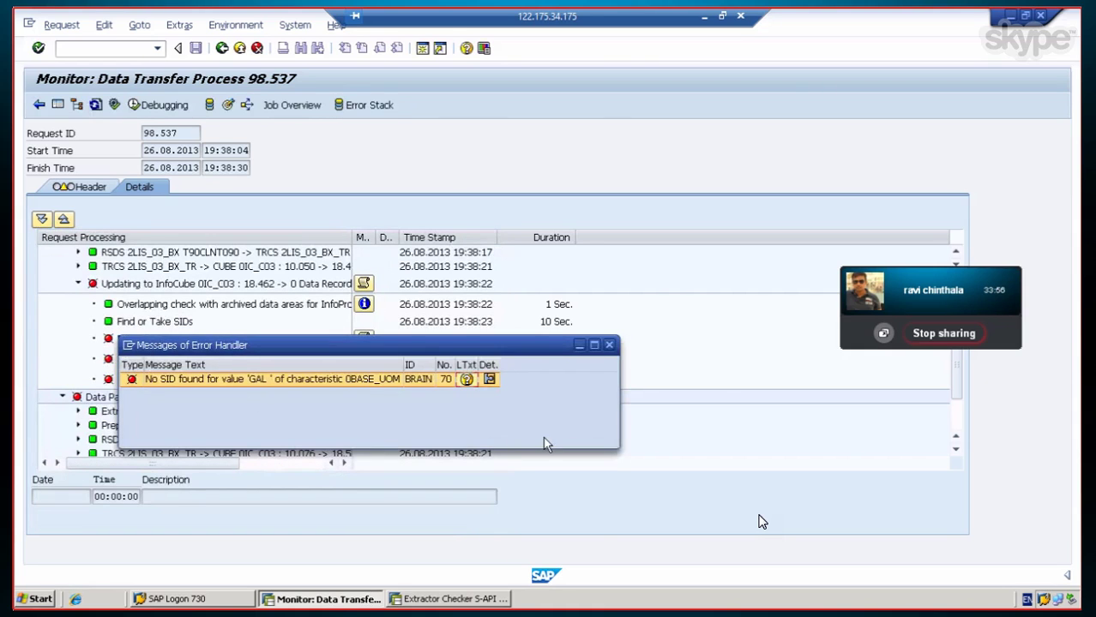
pyautogui.click(609, 344)
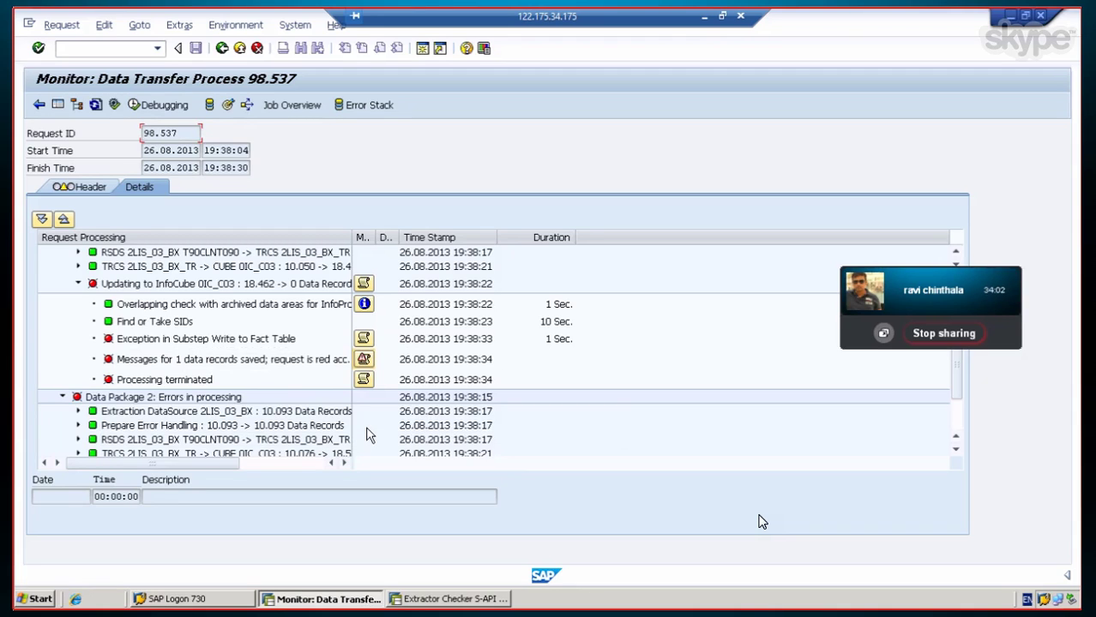
pyautogui.click(222, 48)
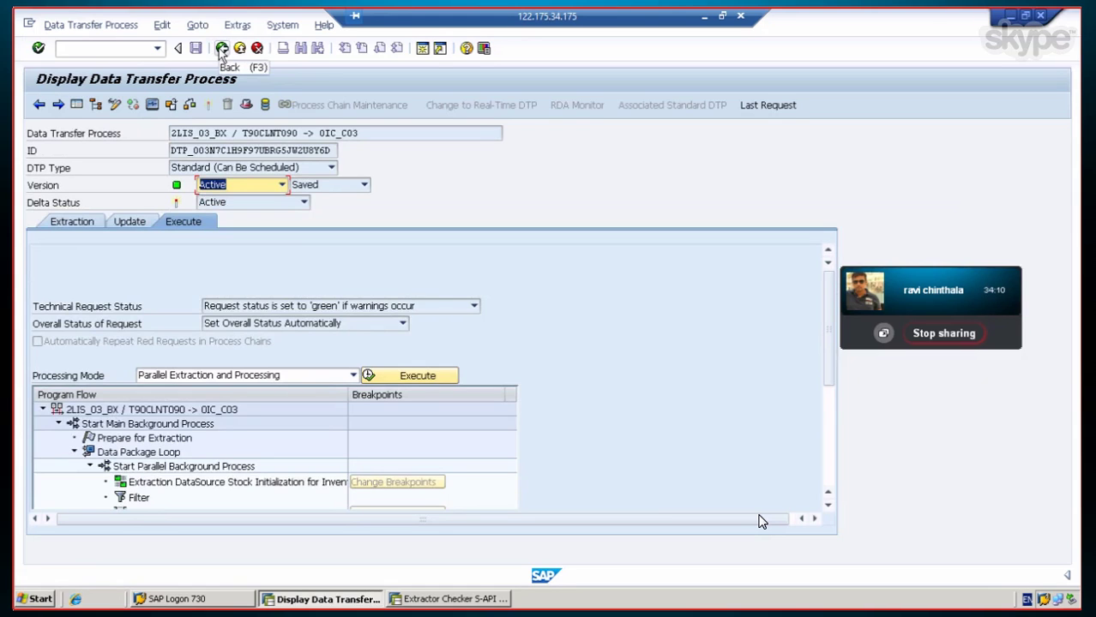
pyautogui.click(222, 48)
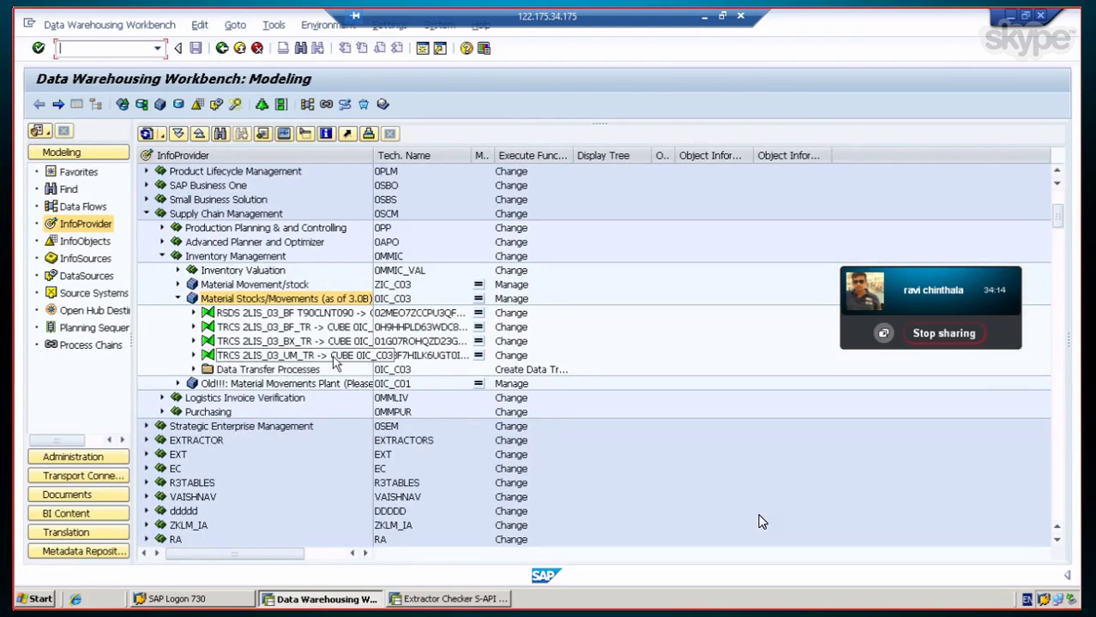
# Step: Expand the 2LIS_03_BF_TR transformation under cube 0IC_C03 down to the InfoPackages of the Goods Movements DataSource
pyautogui.click(288, 344)
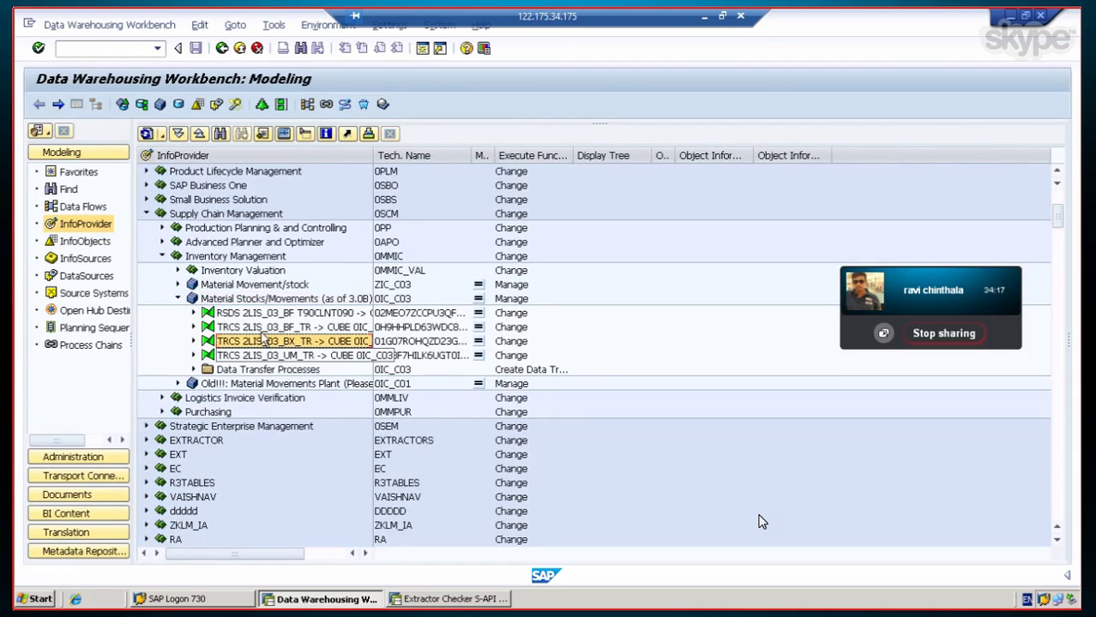
pyautogui.click(260, 331)
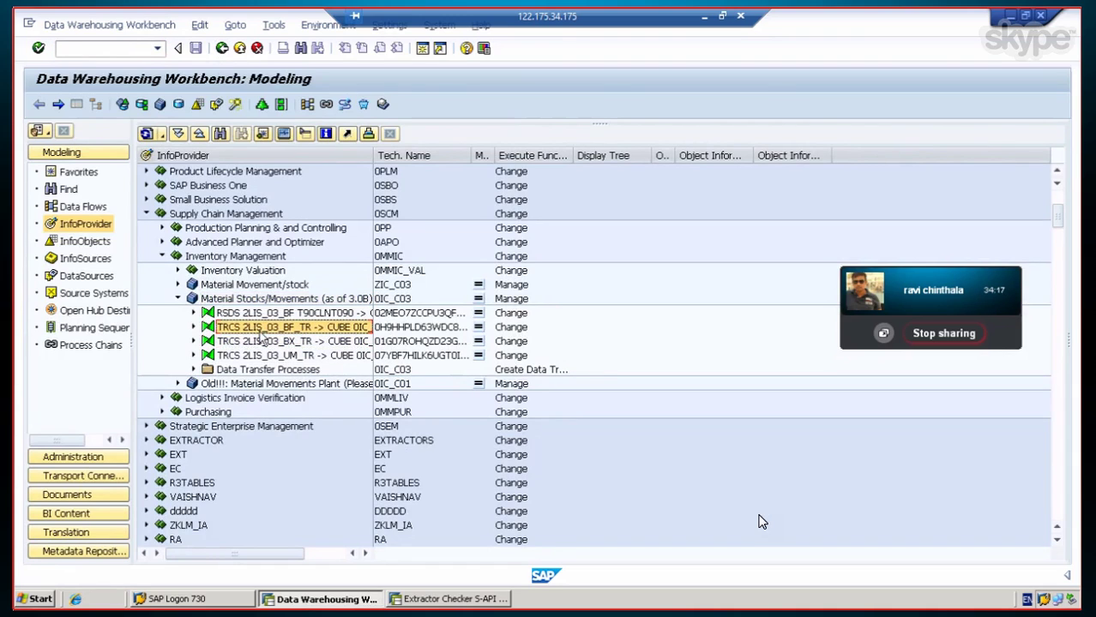
pyautogui.click(193, 327)
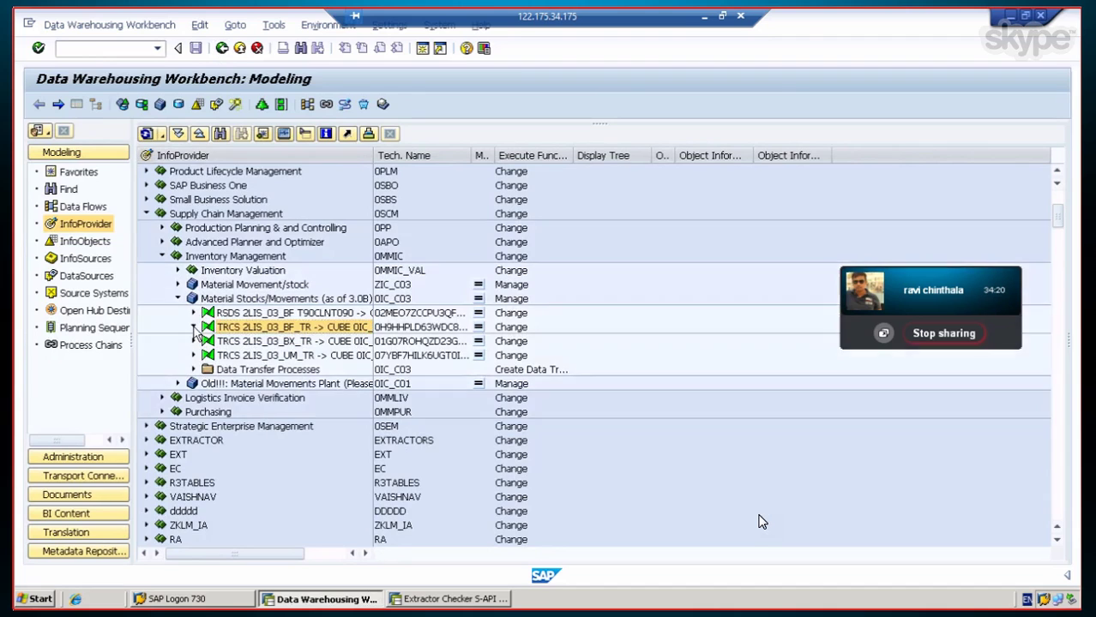
pyautogui.click(209, 341)
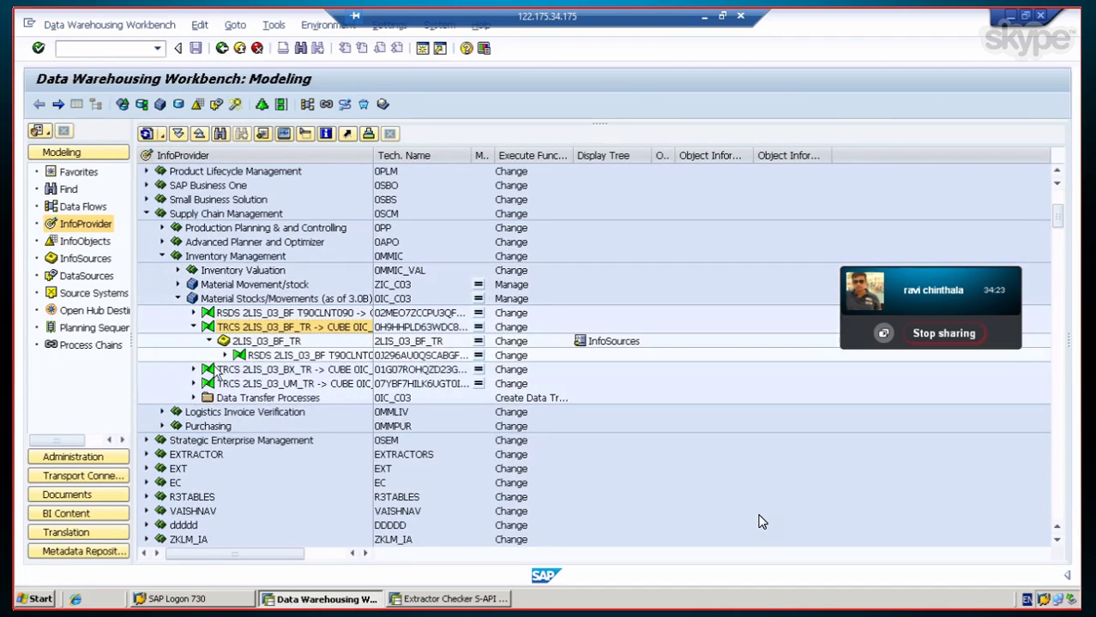
pyautogui.click(224, 355)
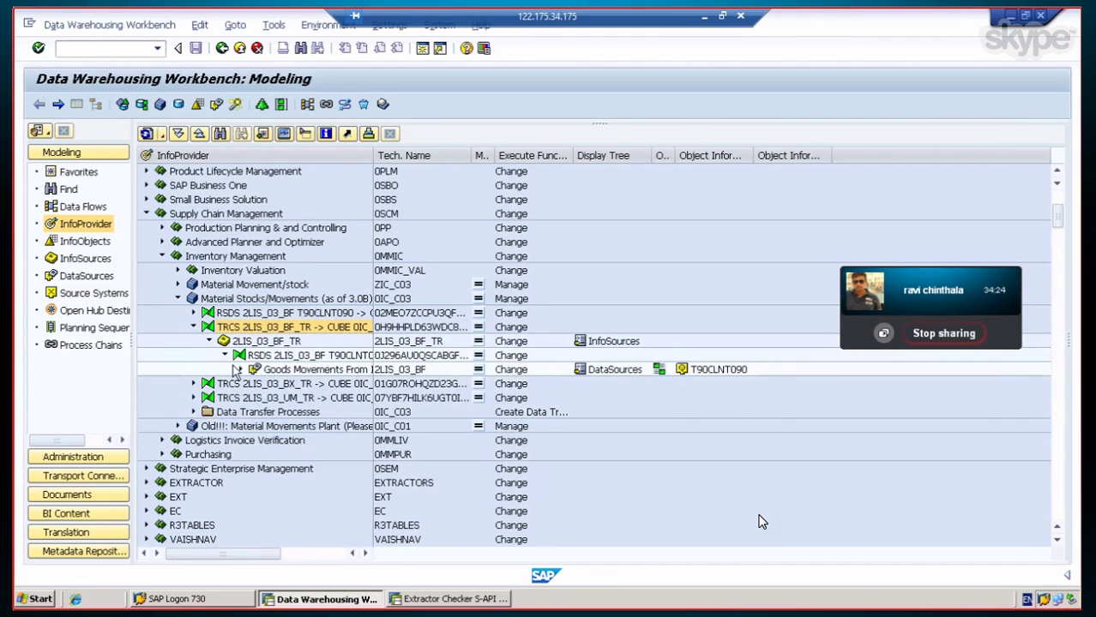
pyautogui.click(241, 370)
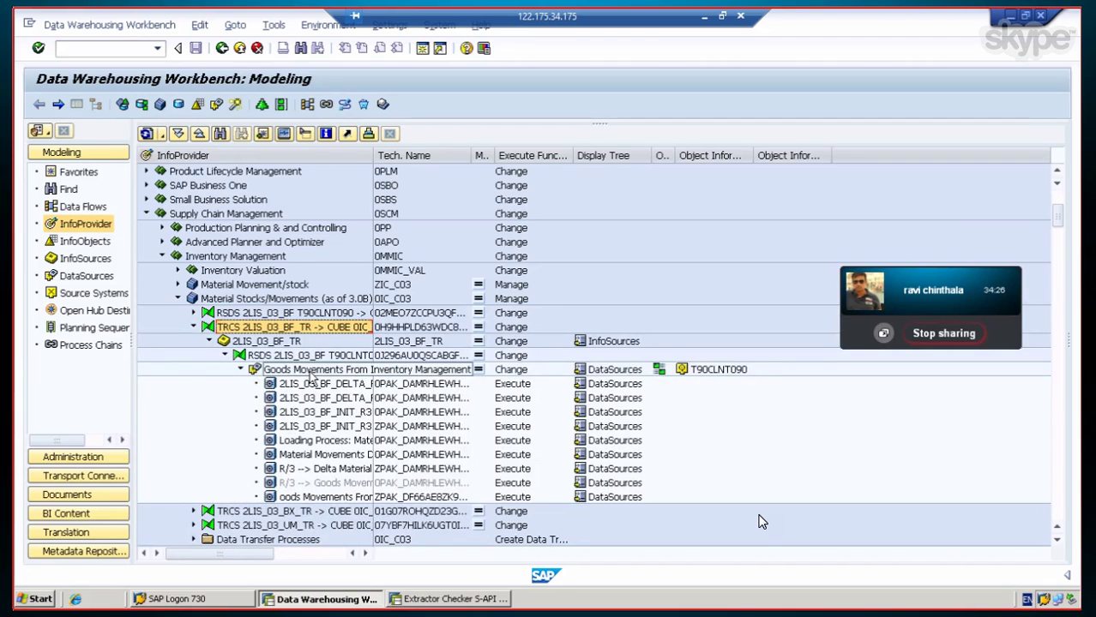
# Step: Open the PSA requests of DataSource 2LIS_03_BF and bring up the monitor for request 49329
pyautogui.rightClick(312, 370)
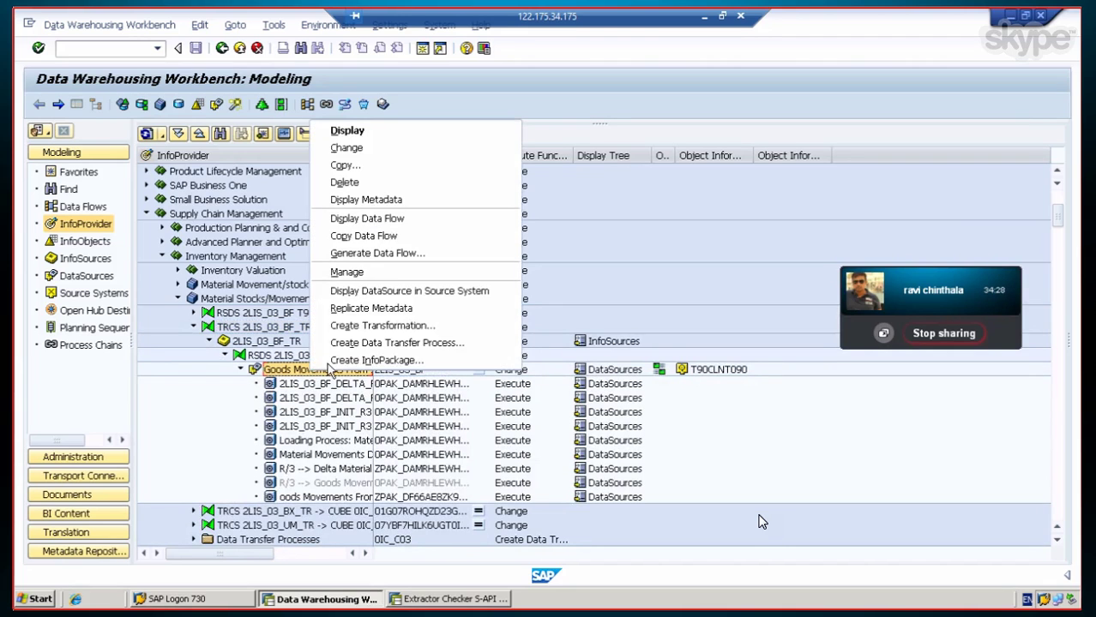
pyautogui.click(372, 273)
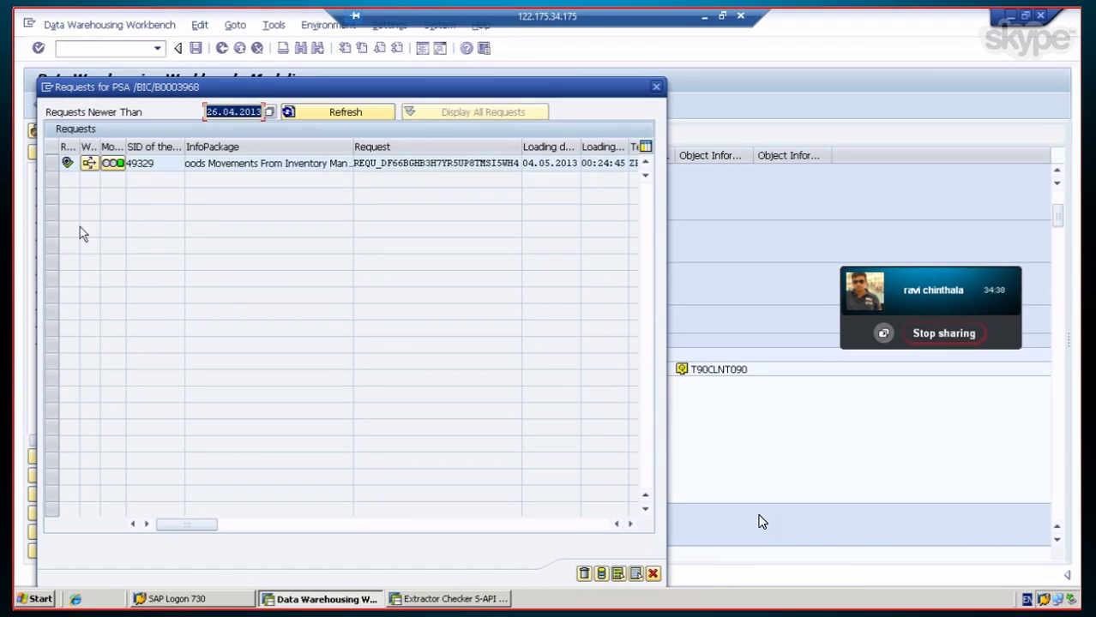
pyautogui.click(52, 164)
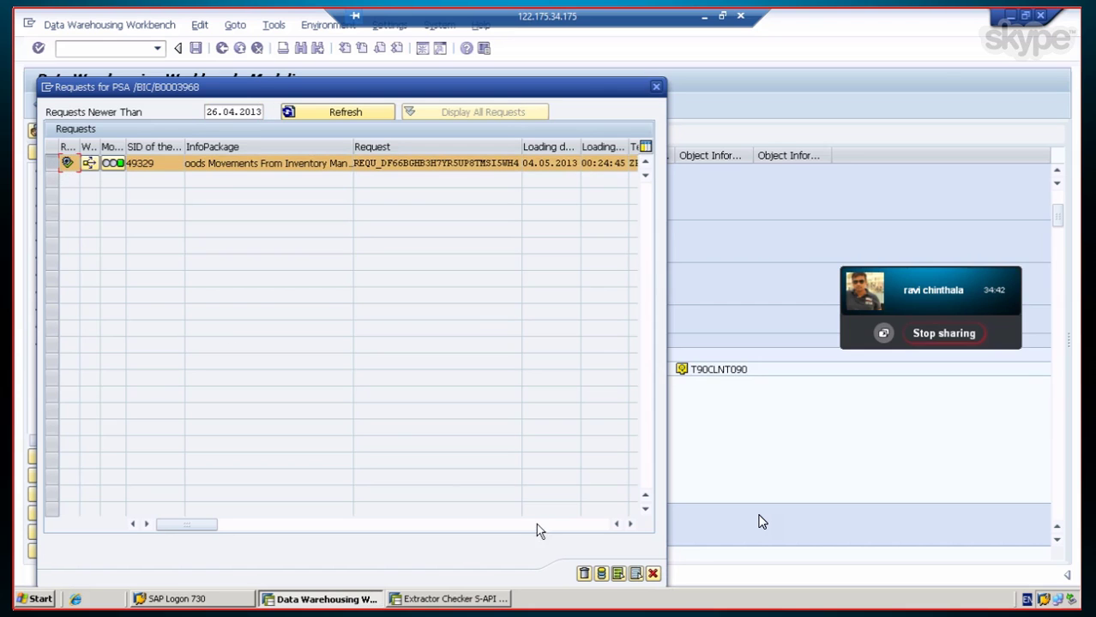
pyautogui.click(114, 164)
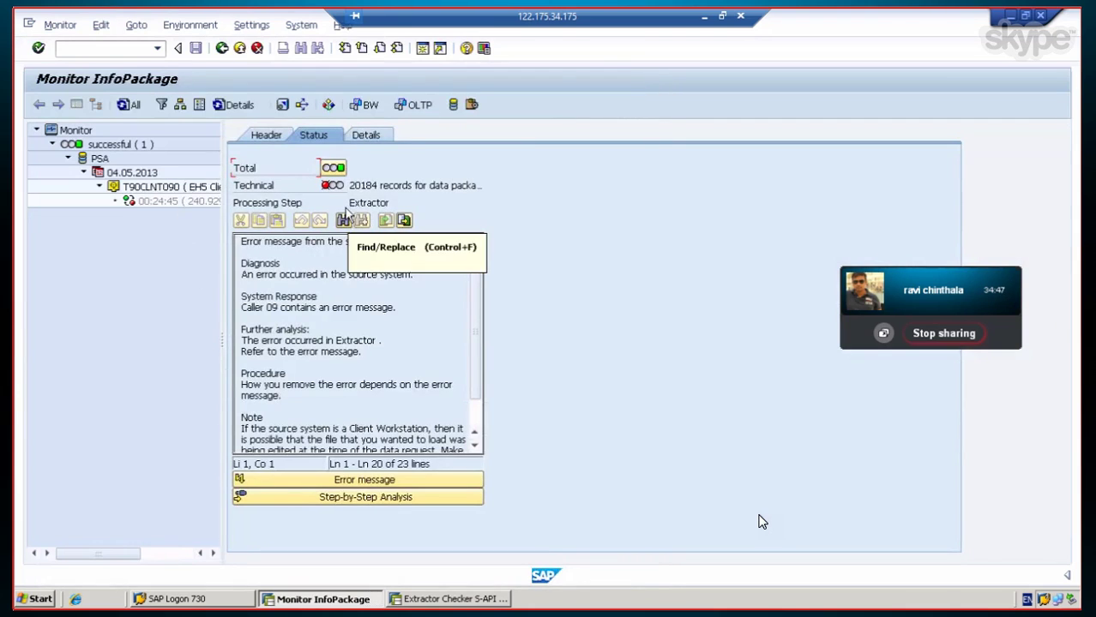
# Step: Set the request's total status to Status NOT OK and save it
pyautogui.click(331, 167)
pyautogui.click(74, 333)
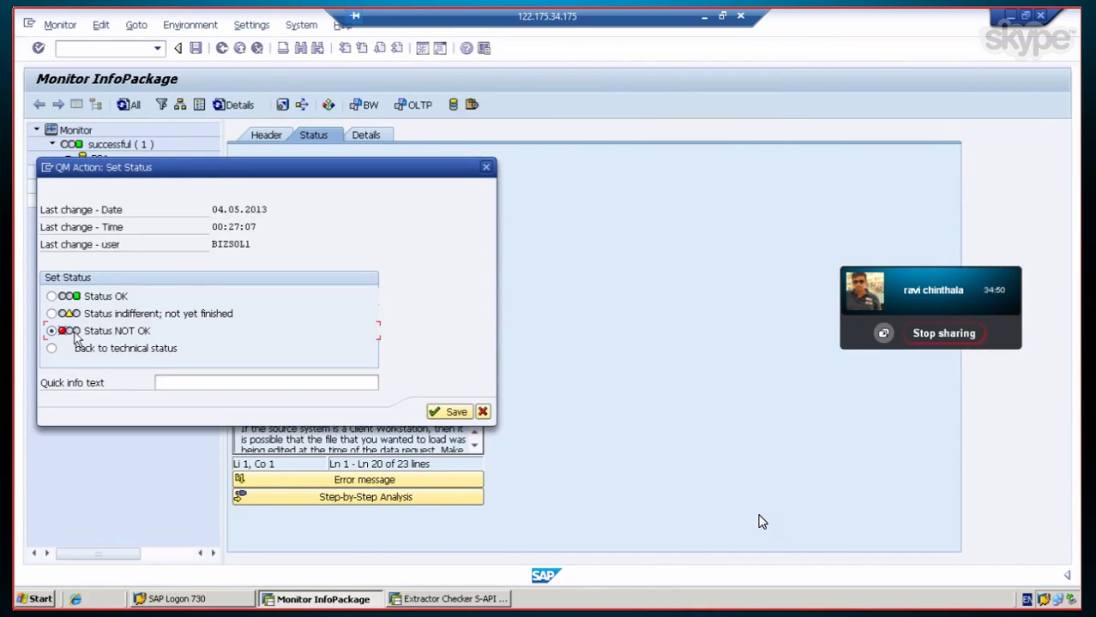
pyautogui.click(446, 415)
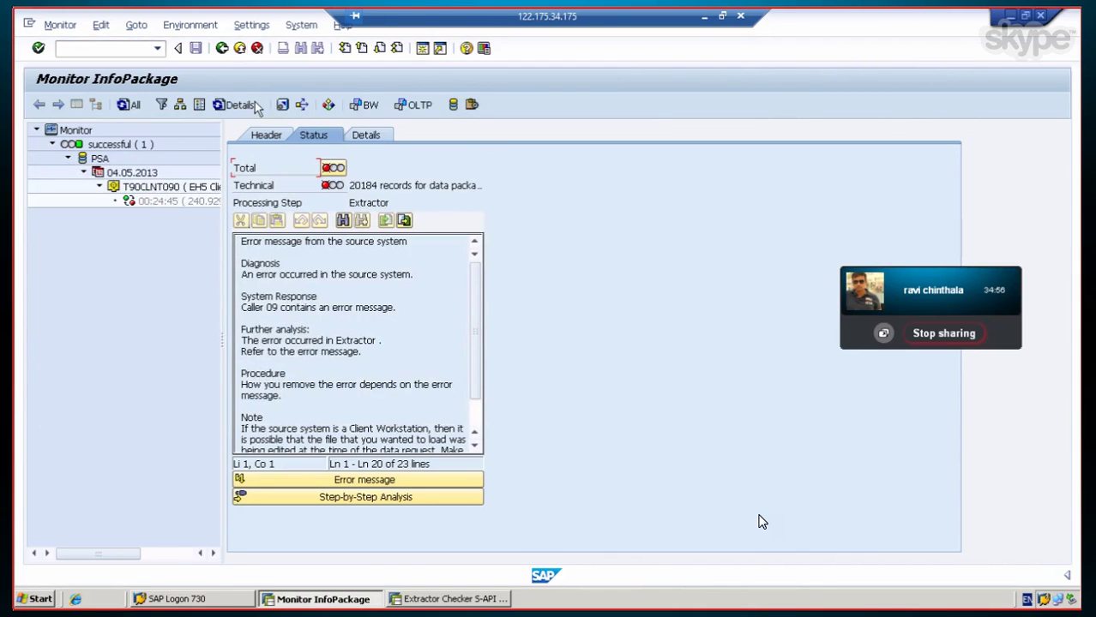
# Step: Return to the PSA request list and delete the selected 2LIS_03_BF request from the PSA
pyautogui.click(221, 48)
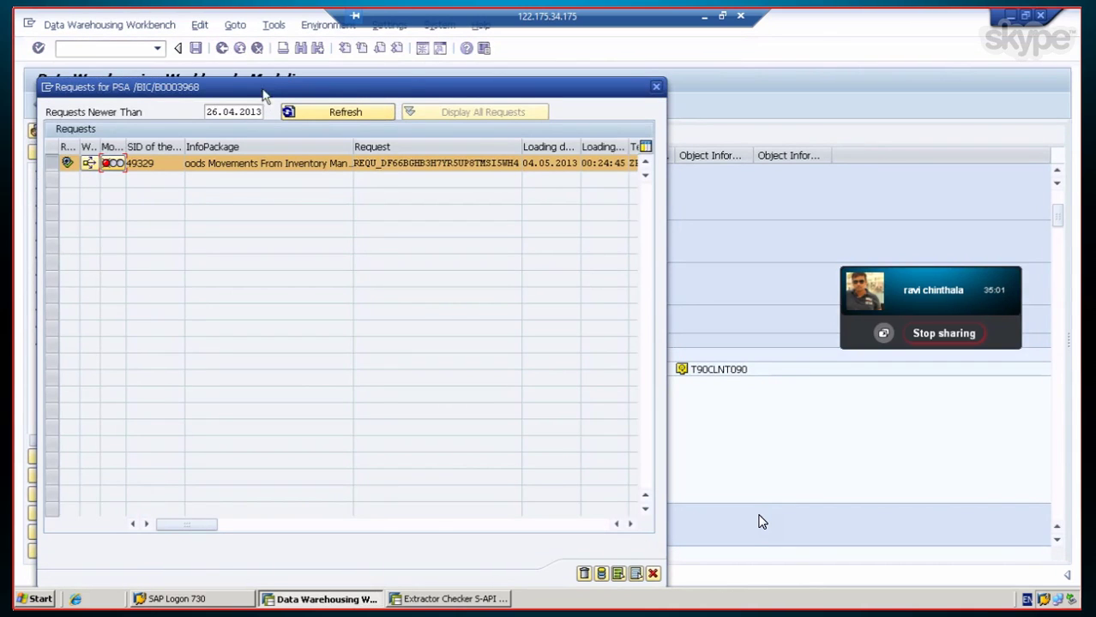
pyautogui.moveTo(263, 90); pyautogui.dragTo(259, 33)
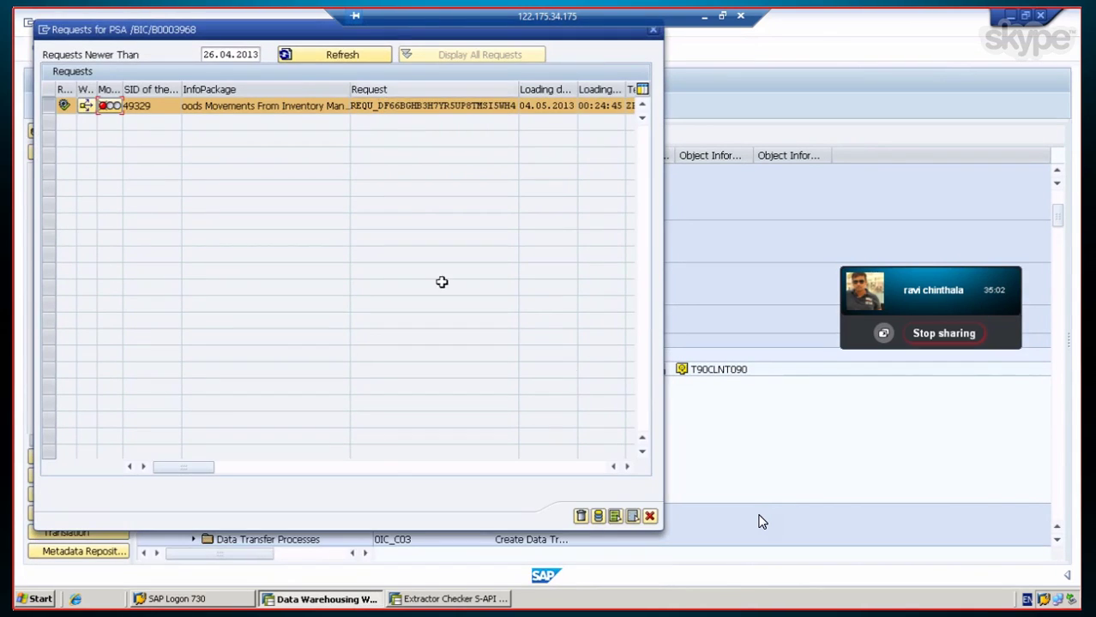
pyautogui.click(581, 516)
pyautogui.click(234, 308)
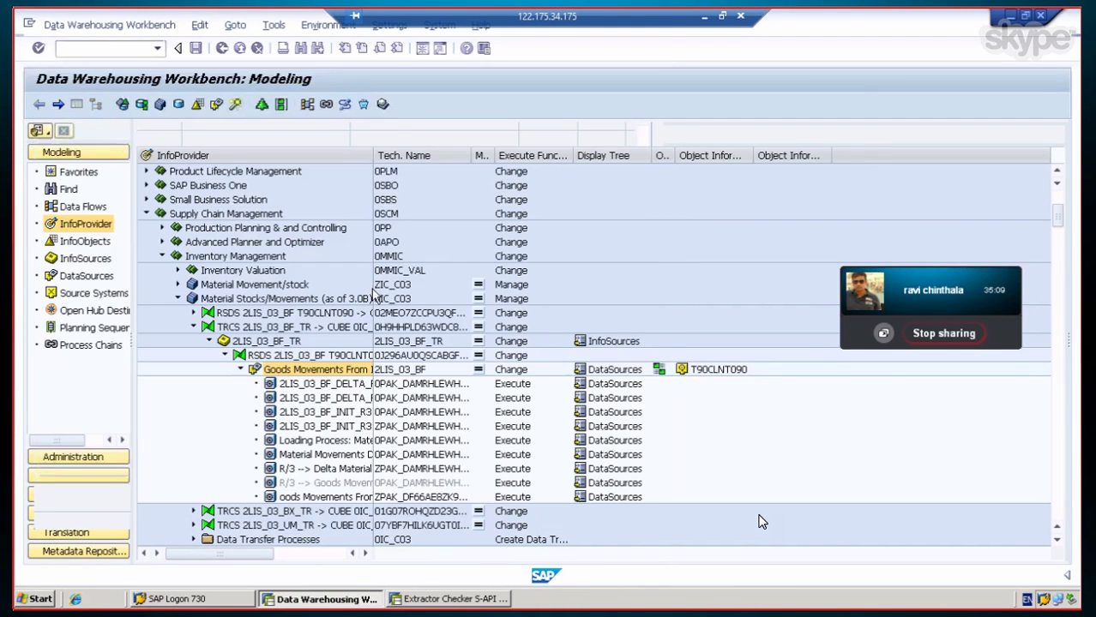
pyautogui.scroll(-2, 759, 521)
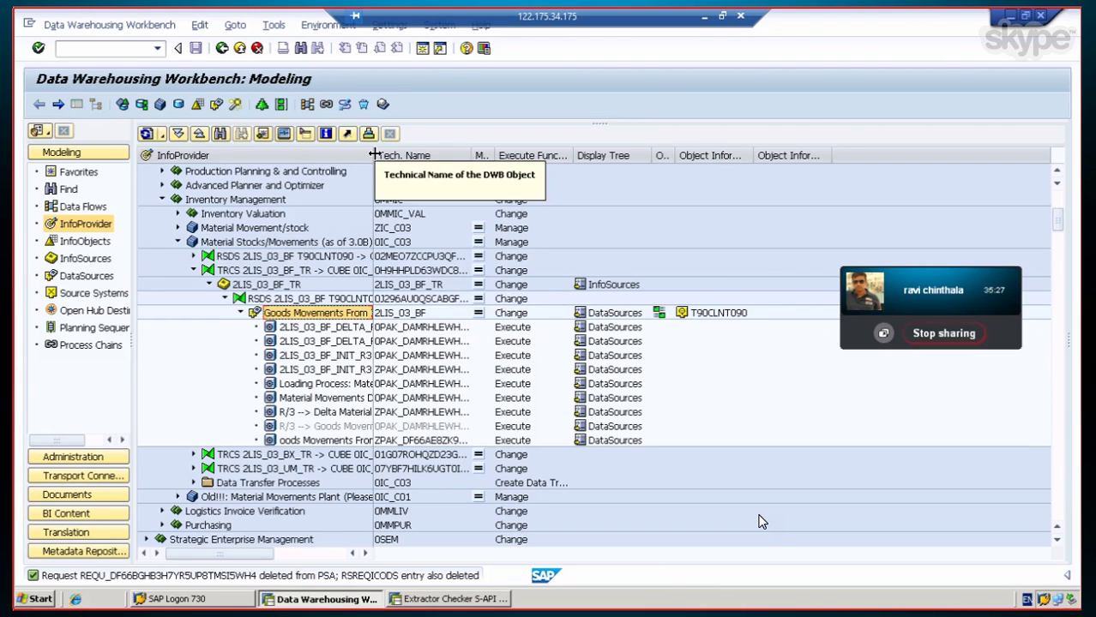
pyautogui.moveTo(374, 154); pyautogui.dragTo(412, 154)
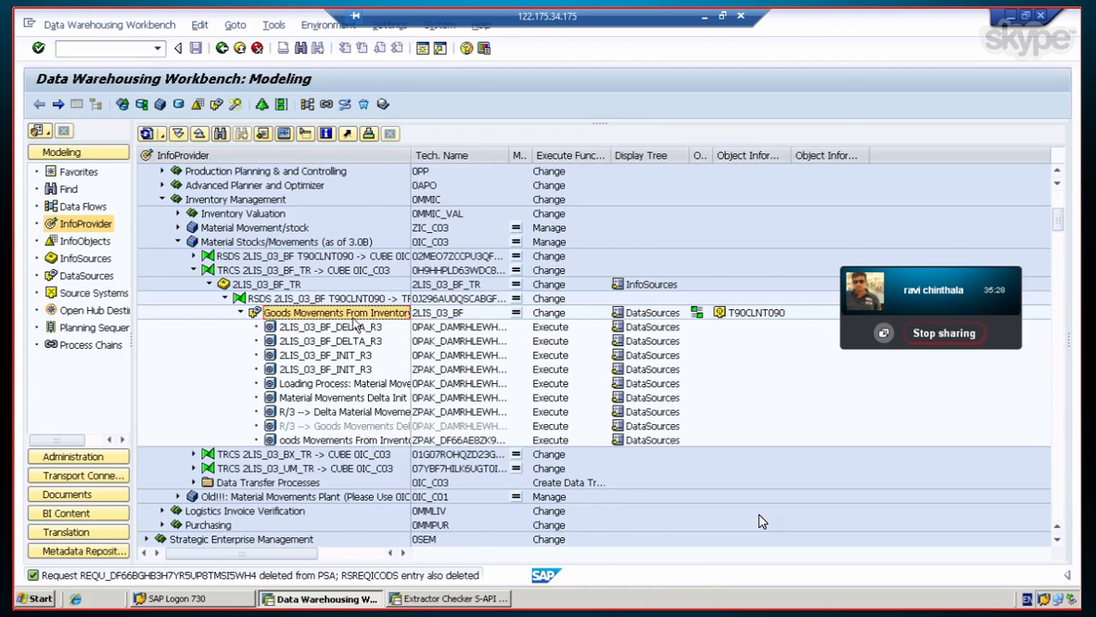
pyautogui.rightClick(303, 317)
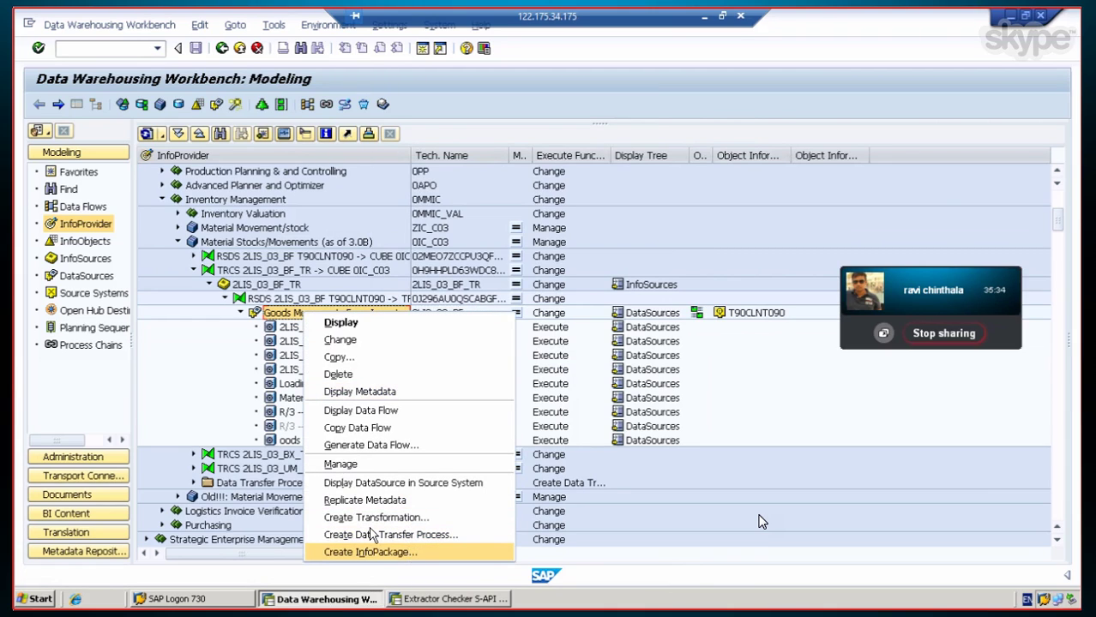
pyautogui.press('Escape')
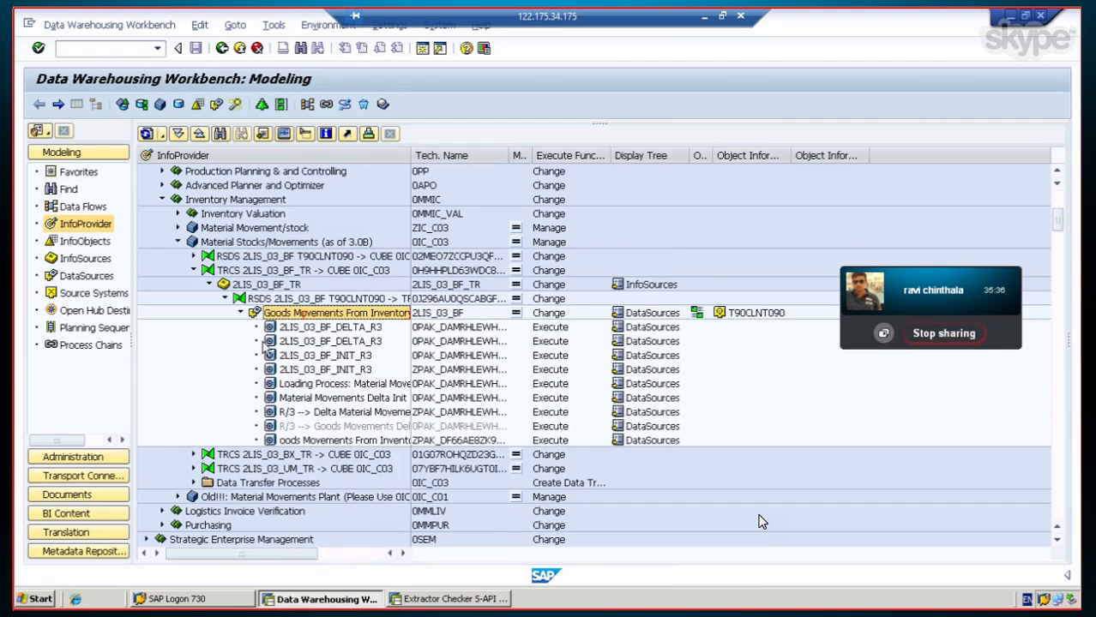
pyautogui.rightClick(307, 317)
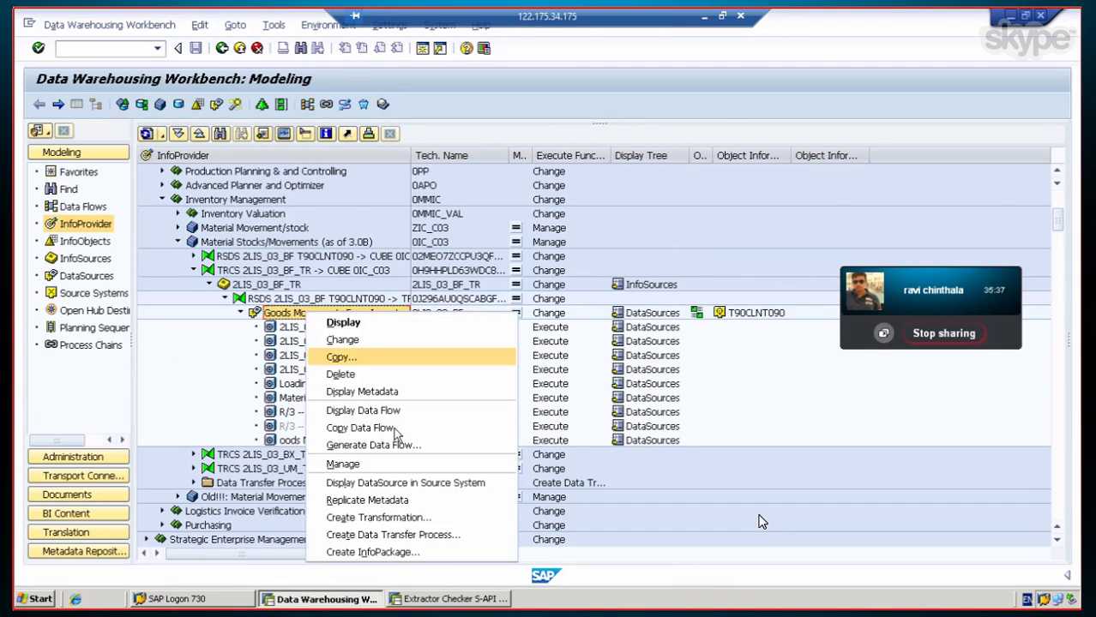
pyautogui.click(383, 553)
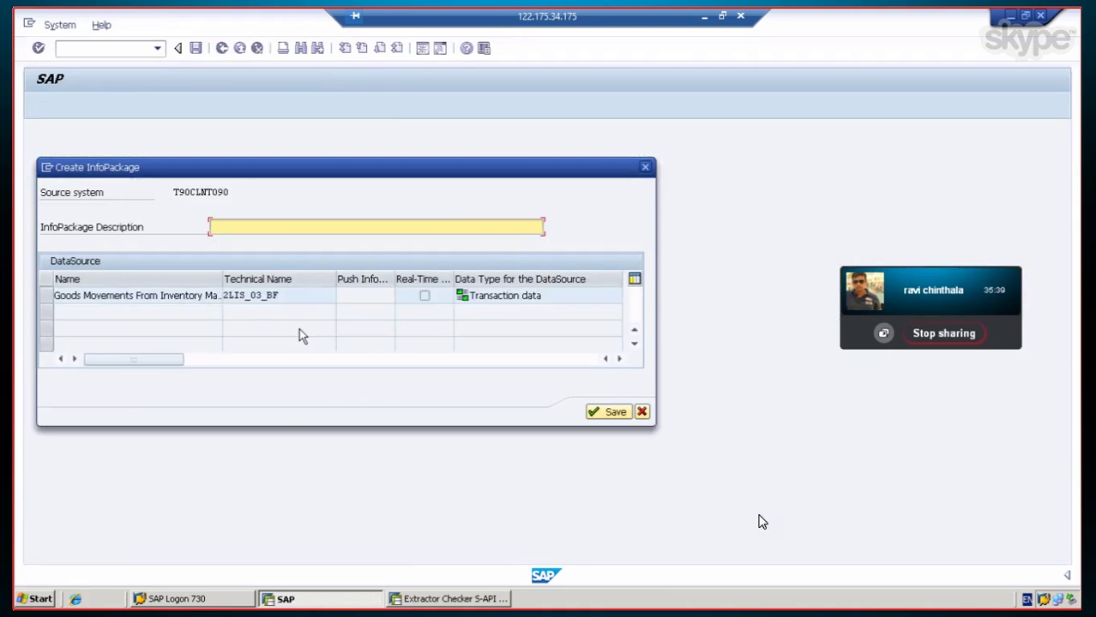
pyautogui.click(641, 413)
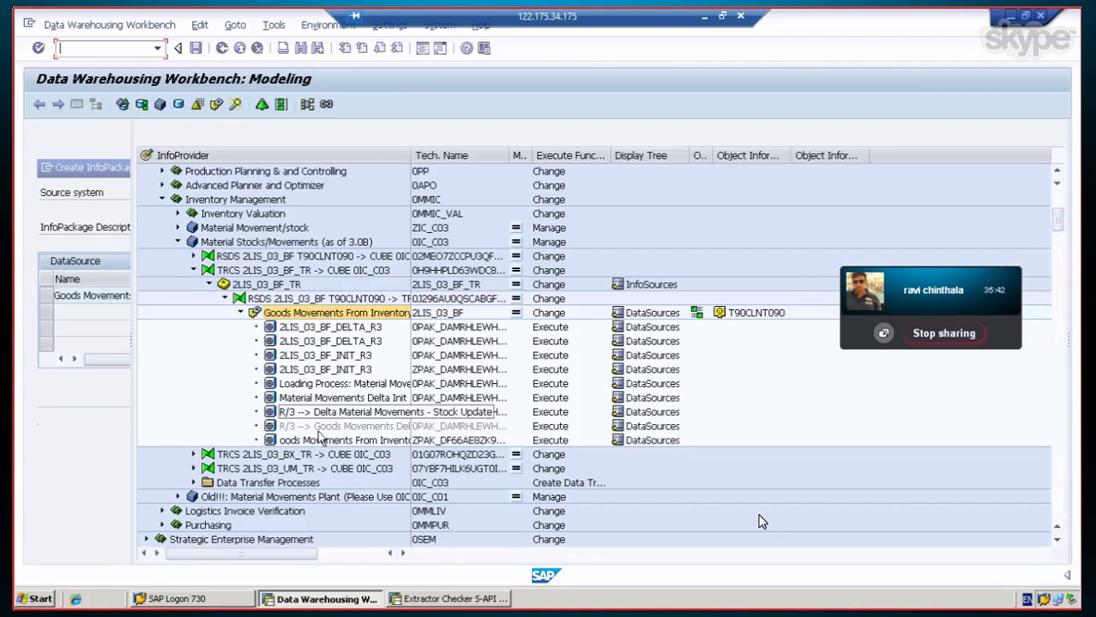
# Step: Review the data selection, extraction, processing, data target and schedule settings of the second 2LIS_03_BF_INIT_R3 InfoPackage, and return to the InfoProvider tree
pyautogui.click(337, 372)
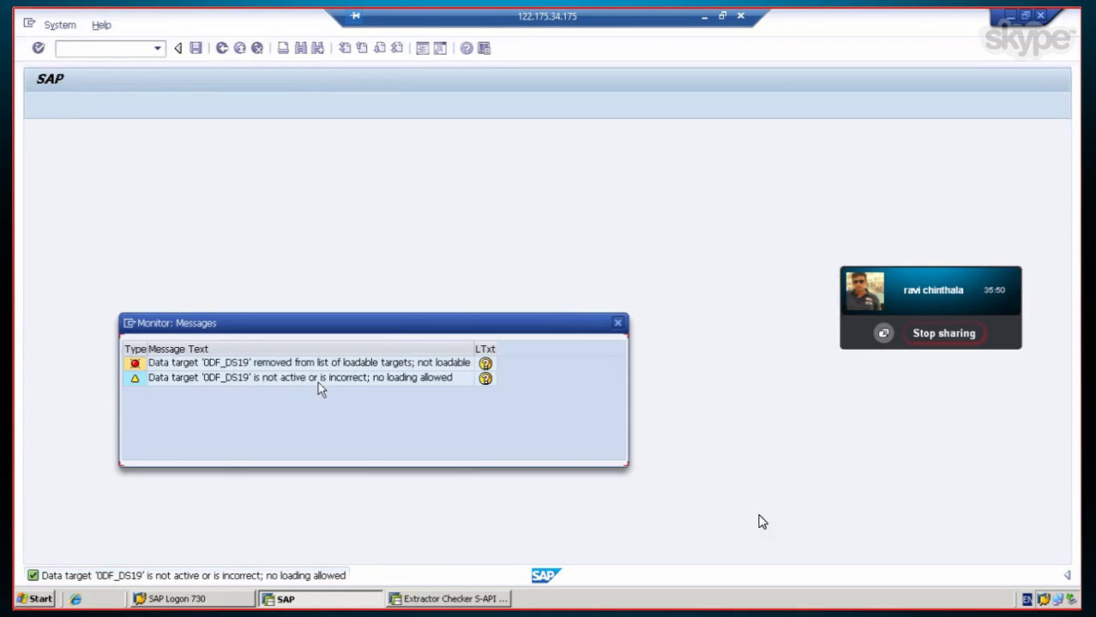
pyautogui.click(617, 324)
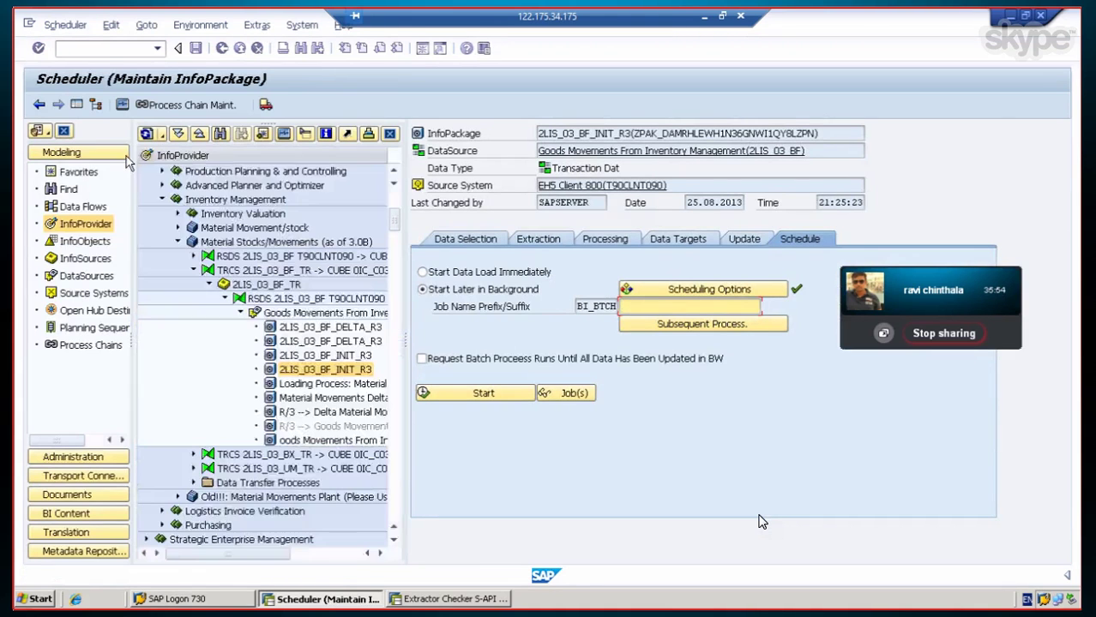
pyautogui.click(467, 240)
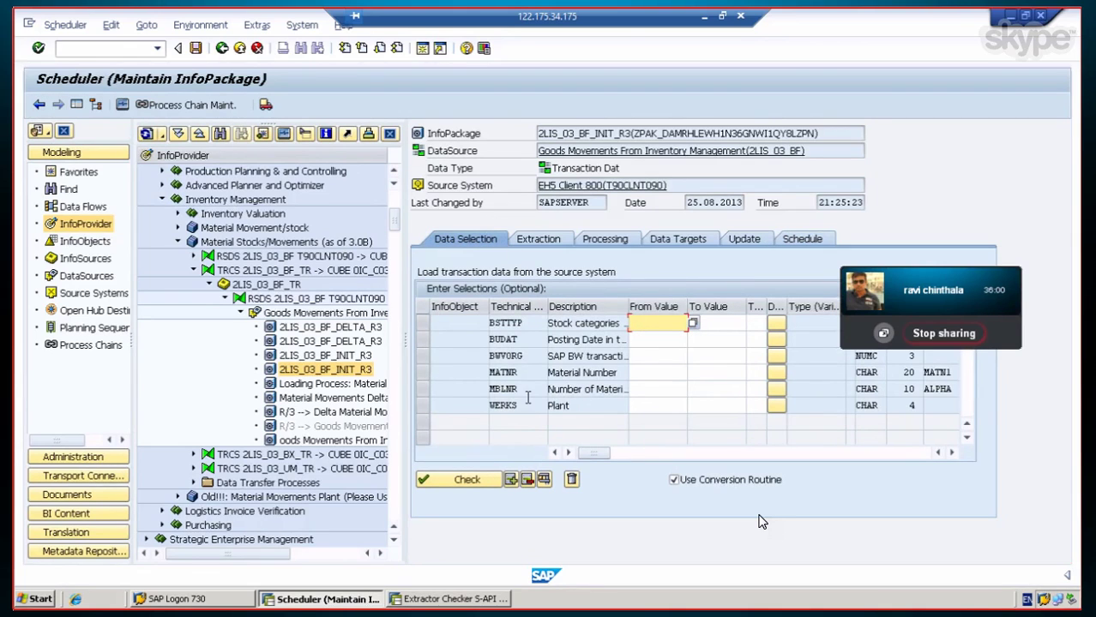
pyautogui.click(535, 242)
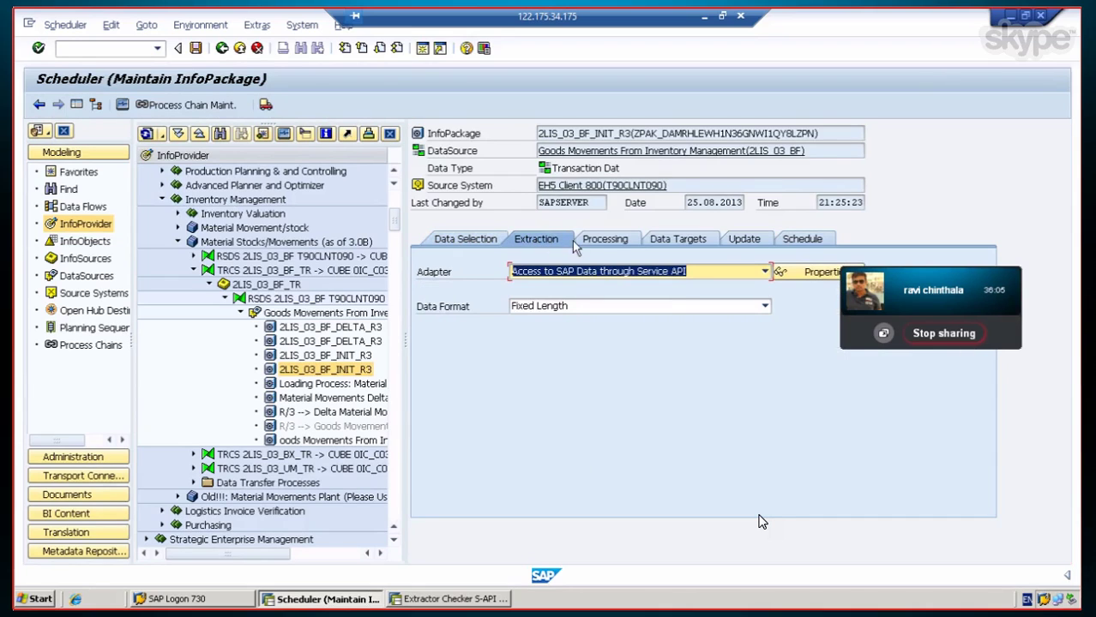
pyautogui.click(615, 244)
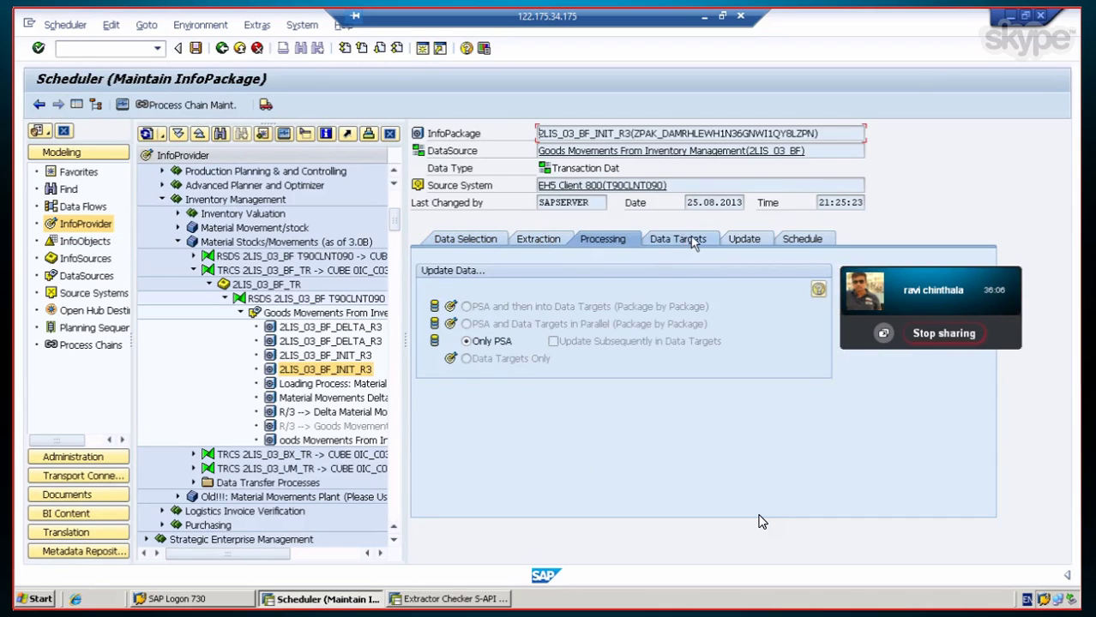
pyautogui.click(712, 239)
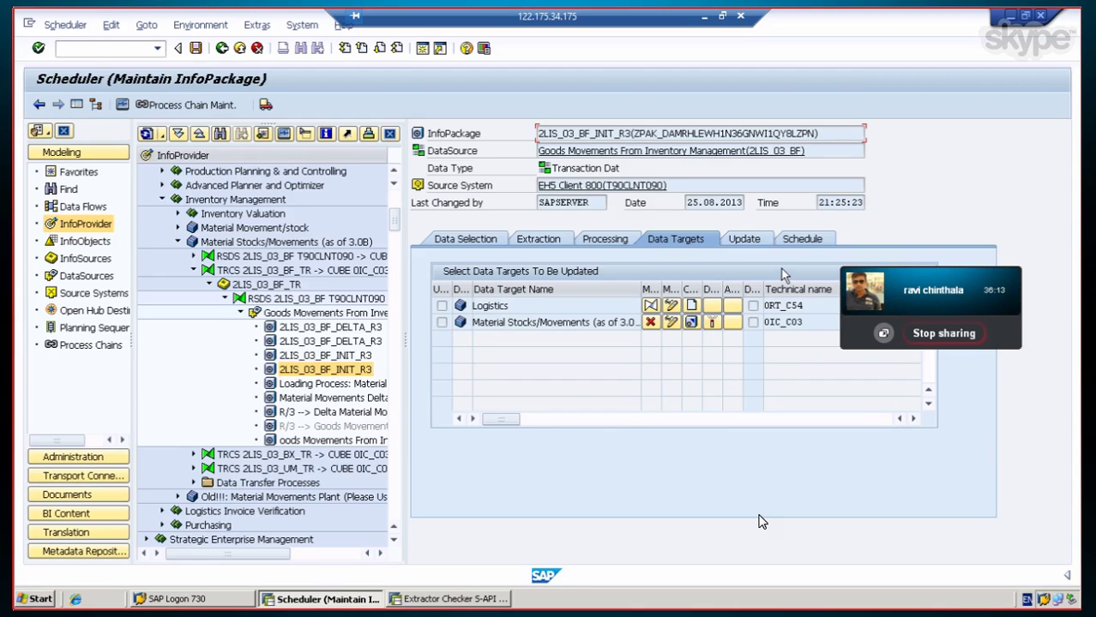
pyautogui.click(804, 241)
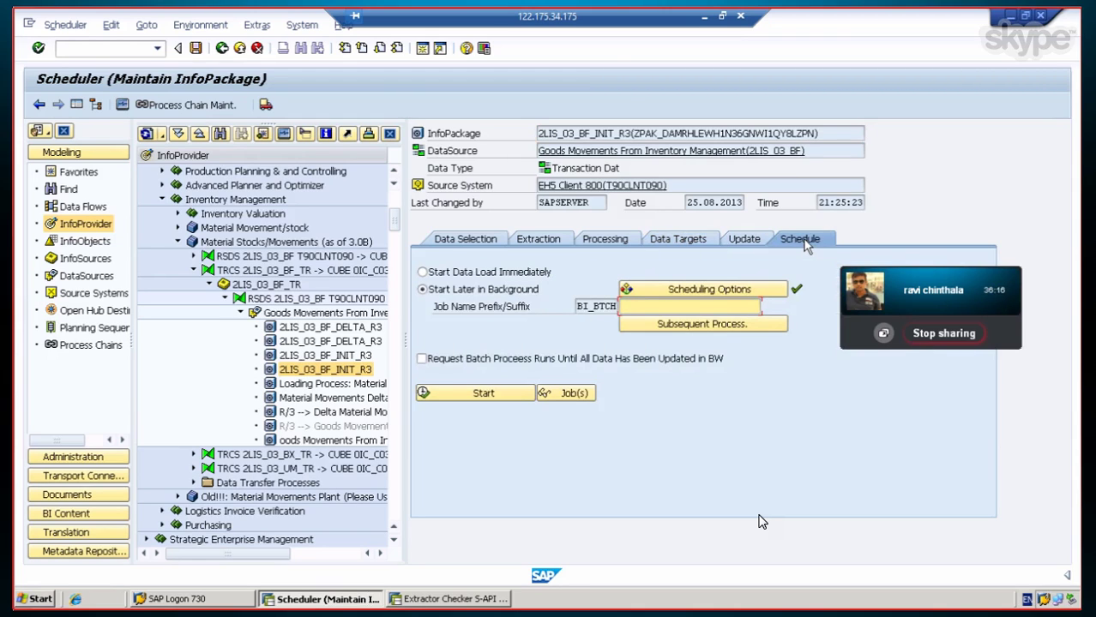
pyautogui.click(37, 104)
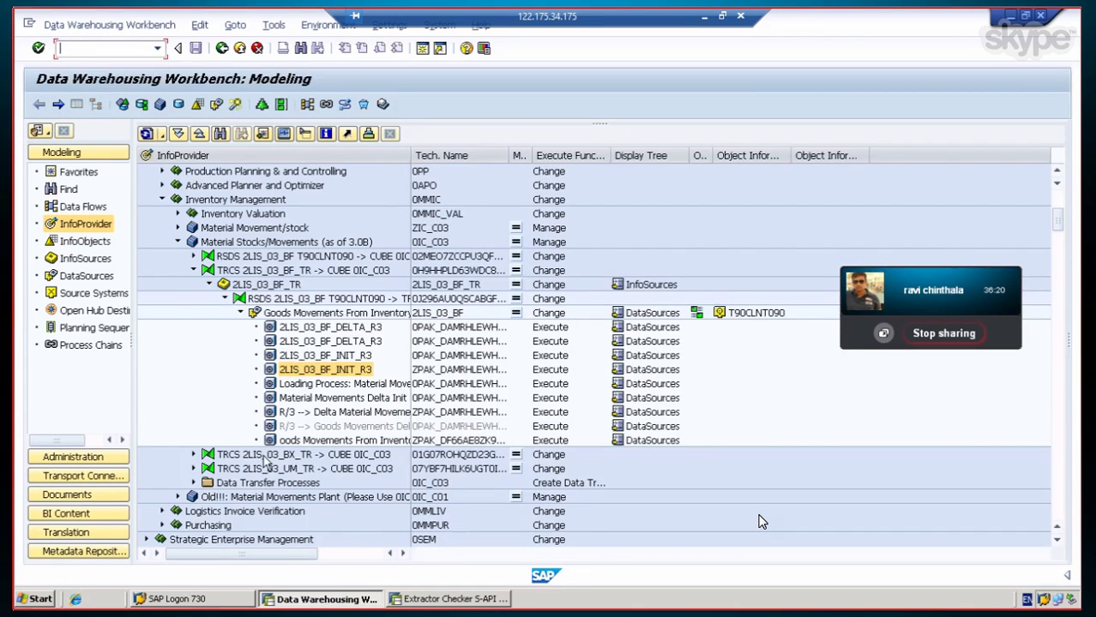
# Step: Check the PSA request list of the Goods Movements DataSource 2LIS_03_BF and close it
pyautogui.click(300, 315)
pyautogui.rightClick(300, 317)
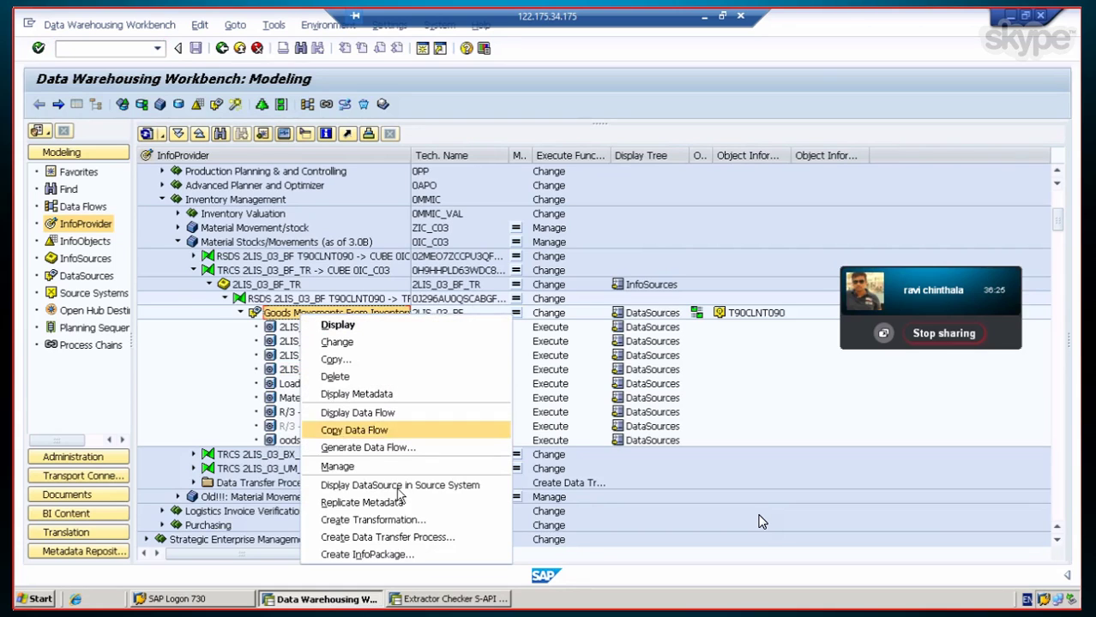
pyautogui.click(375, 466)
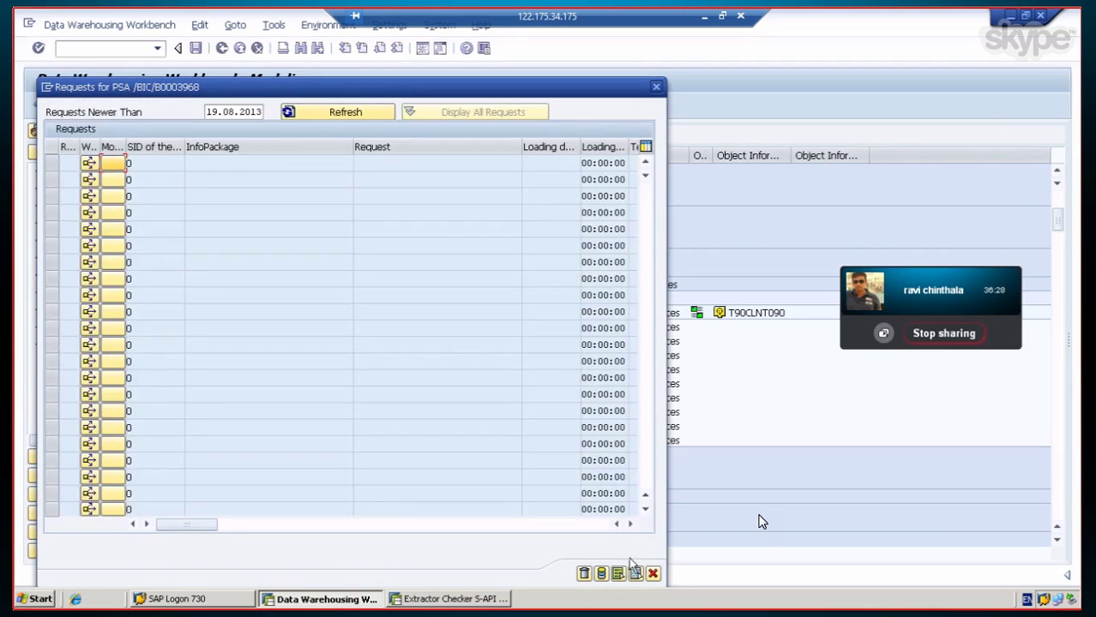
pyautogui.click(653, 573)
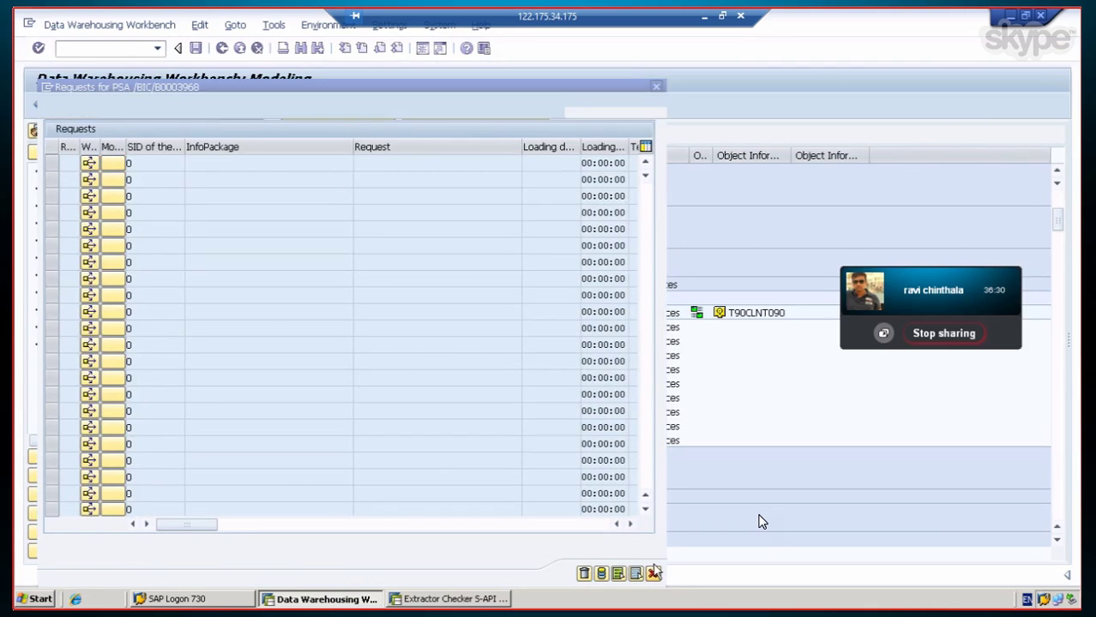
# Step: Create an InfoPackage with the description ZPAK_MM for the Goods Movements DataSource 2LIS_03_BF and save it
pyautogui.rightClick(295, 311)
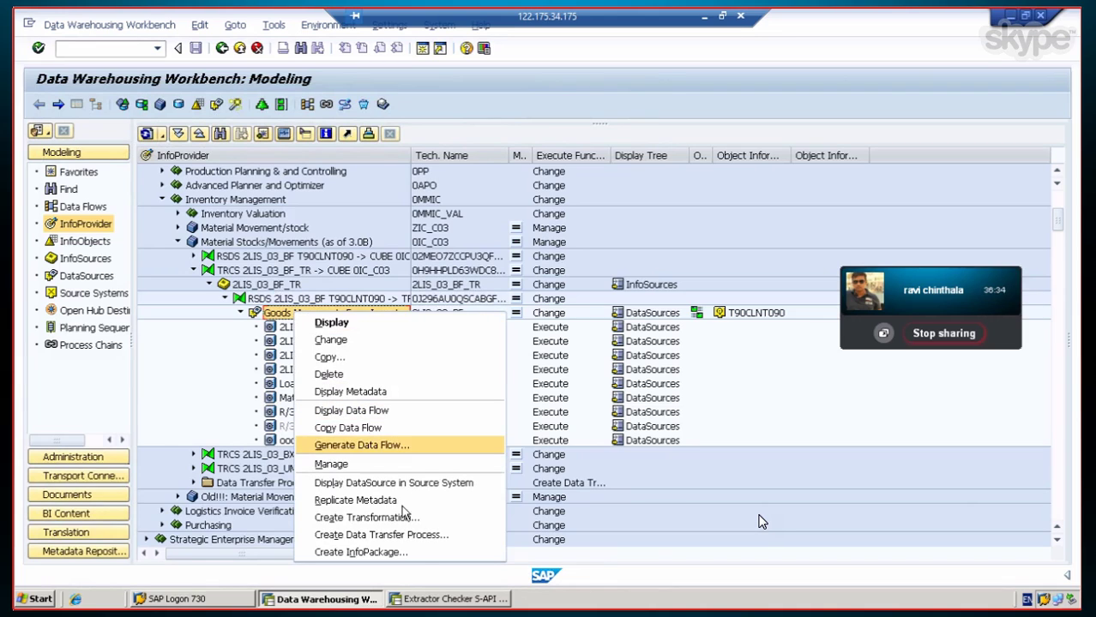
pyautogui.click(429, 547)
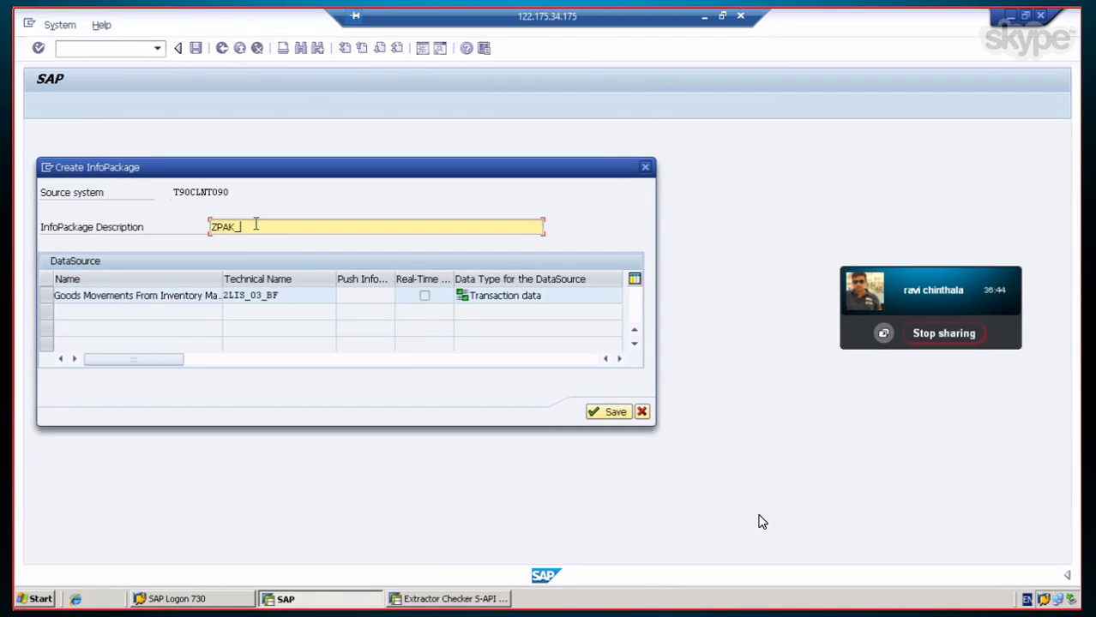
pyautogui.write('ZPAK_MM')
pyautogui.click(600, 411)
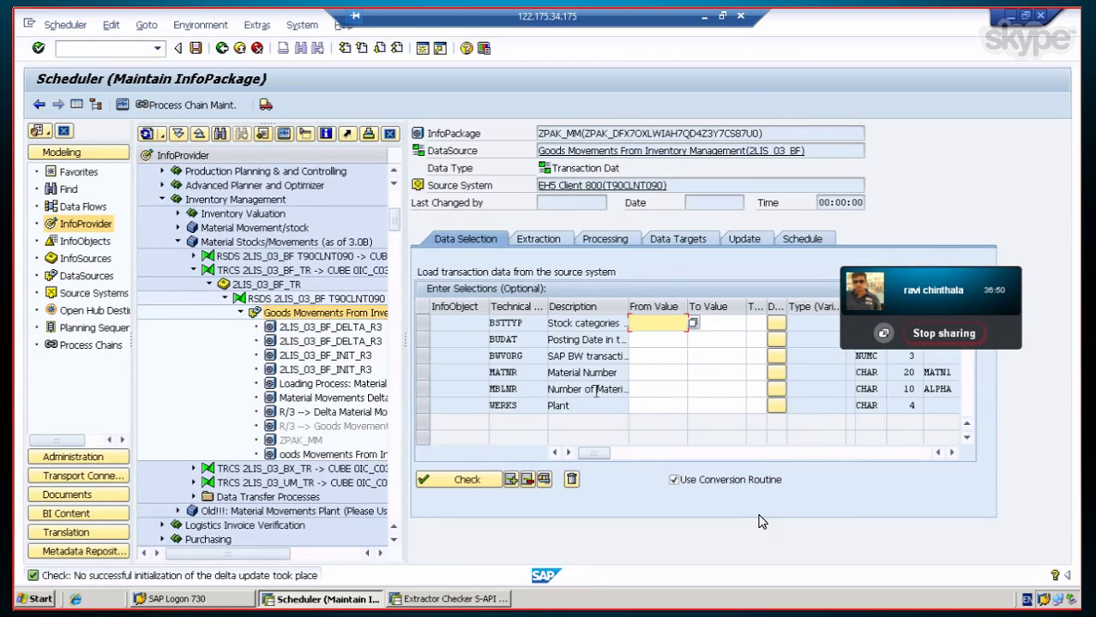
# Step: Leave the ZPAK_MM data selections empty and start its data load immediately
pyautogui.click(650, 408)
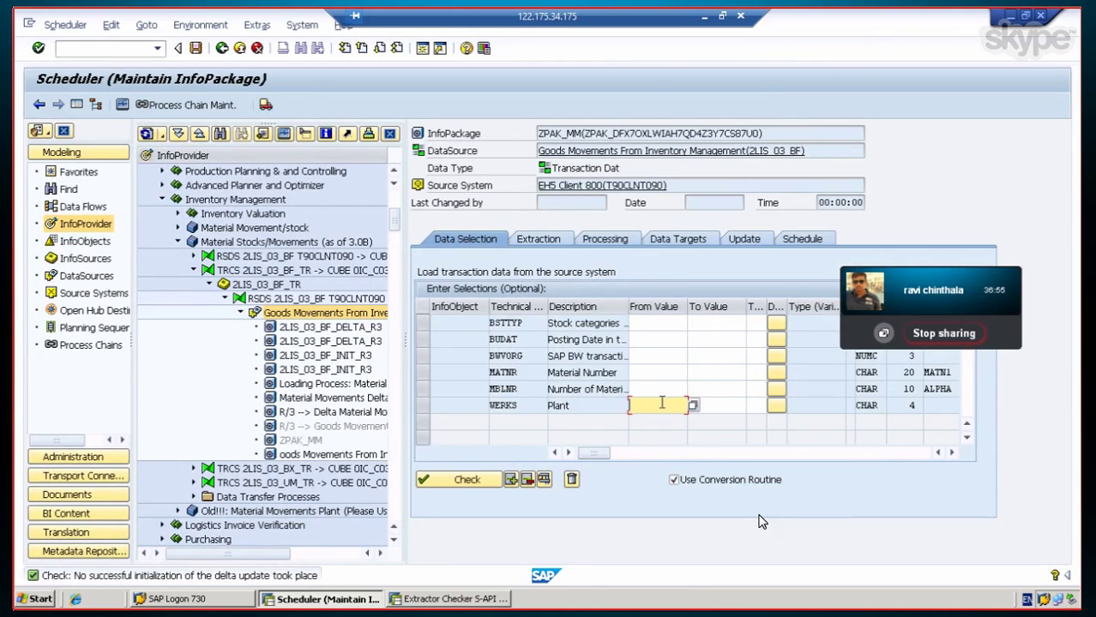
pyautogui.click(663, 323)
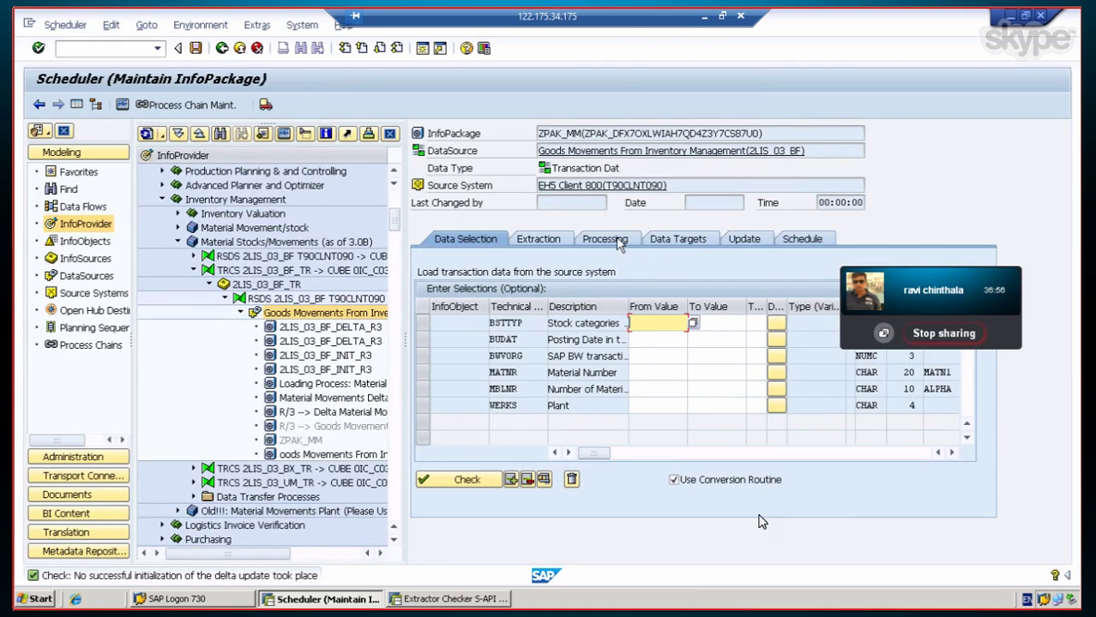
pyautogui.click(691, 240)
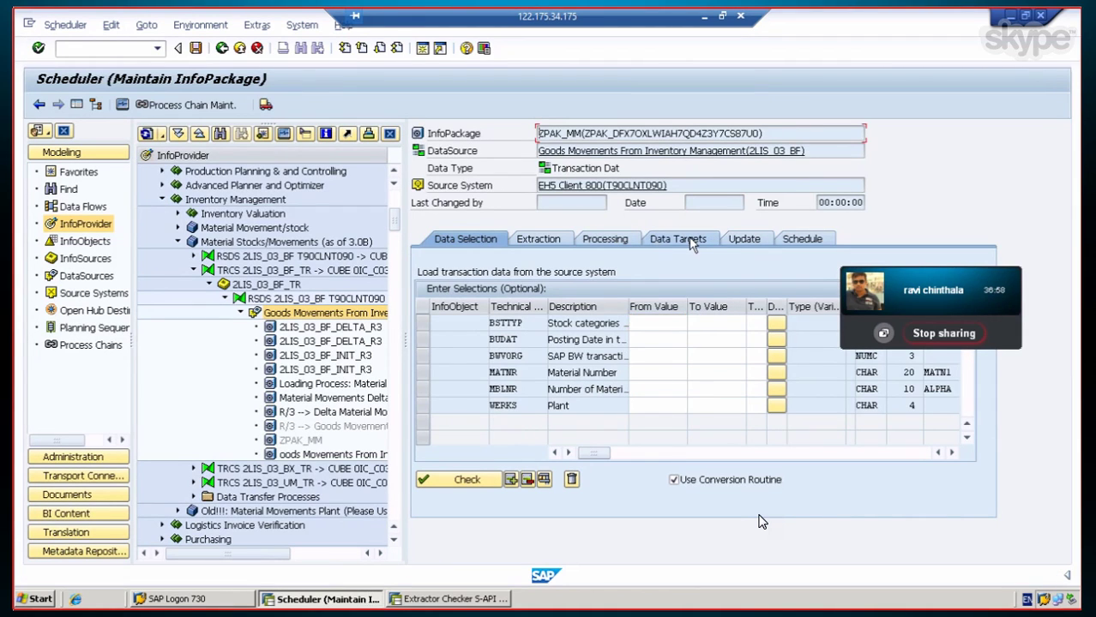
pyautogui.click(799, 241)
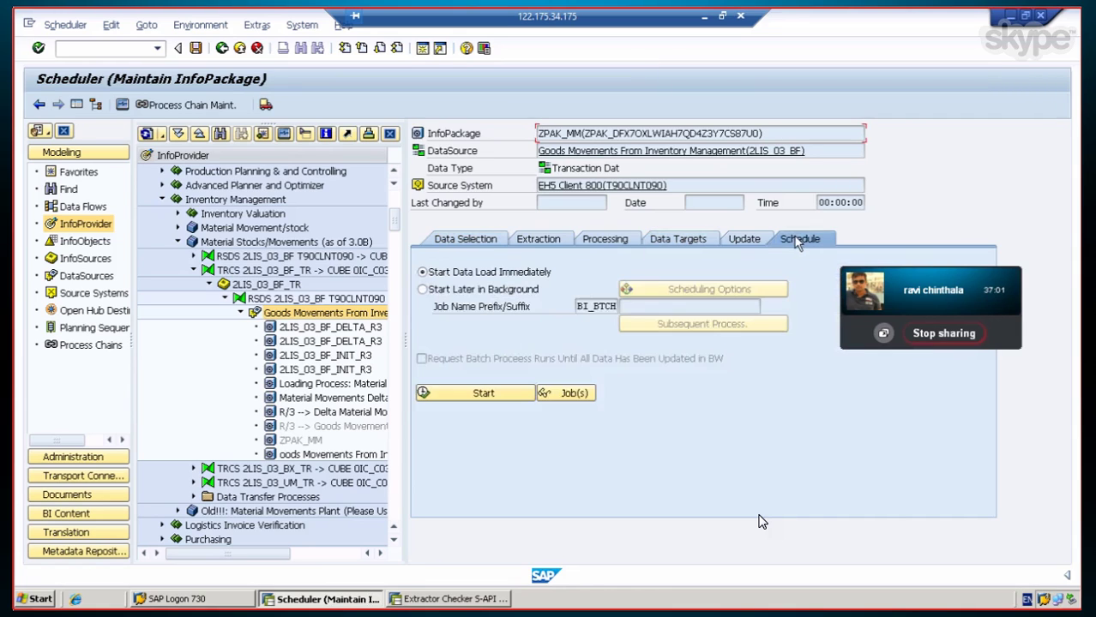
pyautogui.click(467, 397)
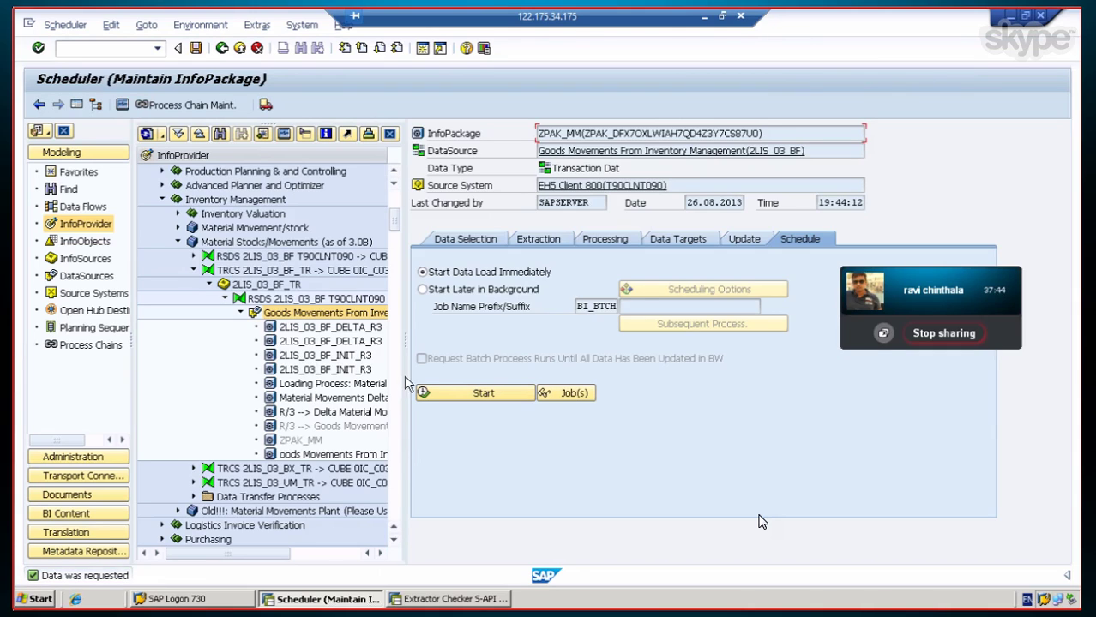
# Step: Open the load monitor for ZPAK_MM, refresh it, and show the request's details including the IDoc search
pyautogui.click(122, 105)
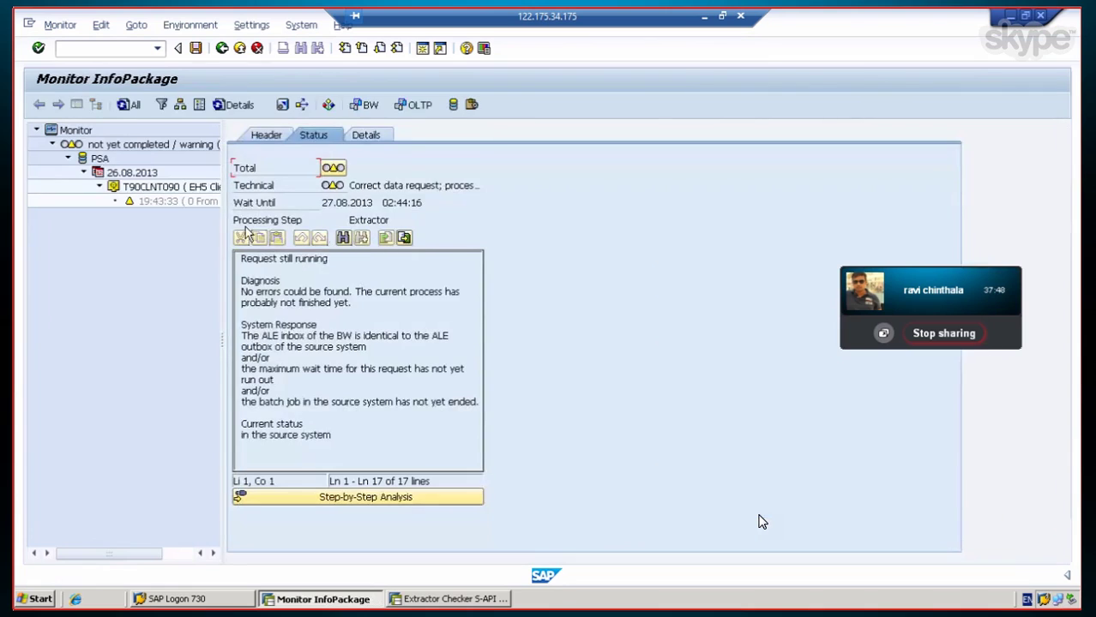
pyautogui.click(130, 108)
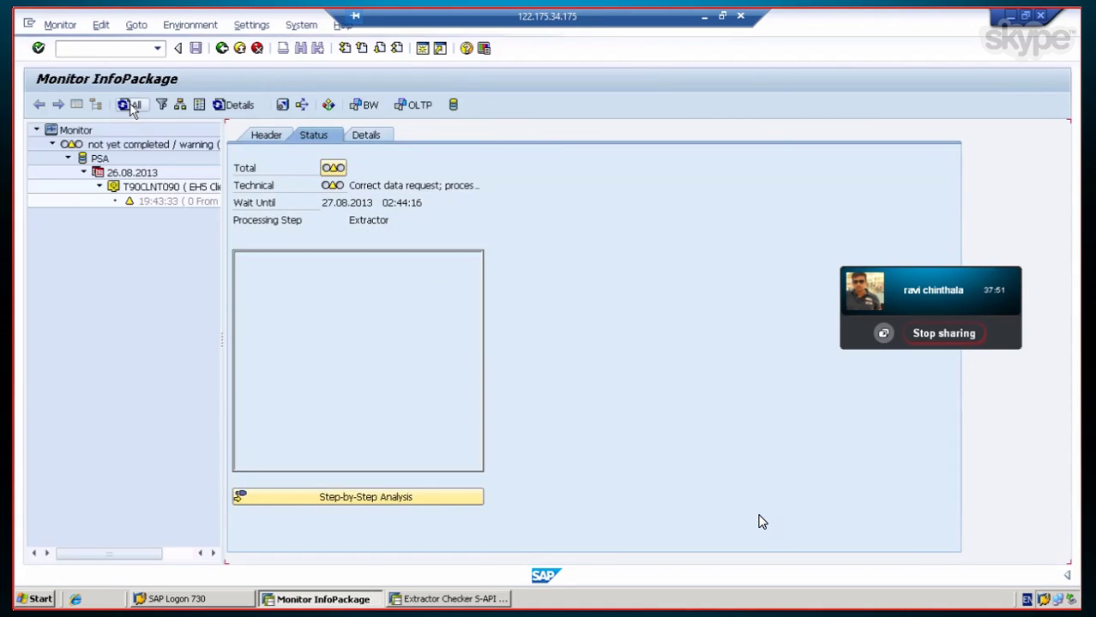
pyautogui.click(178, 208)
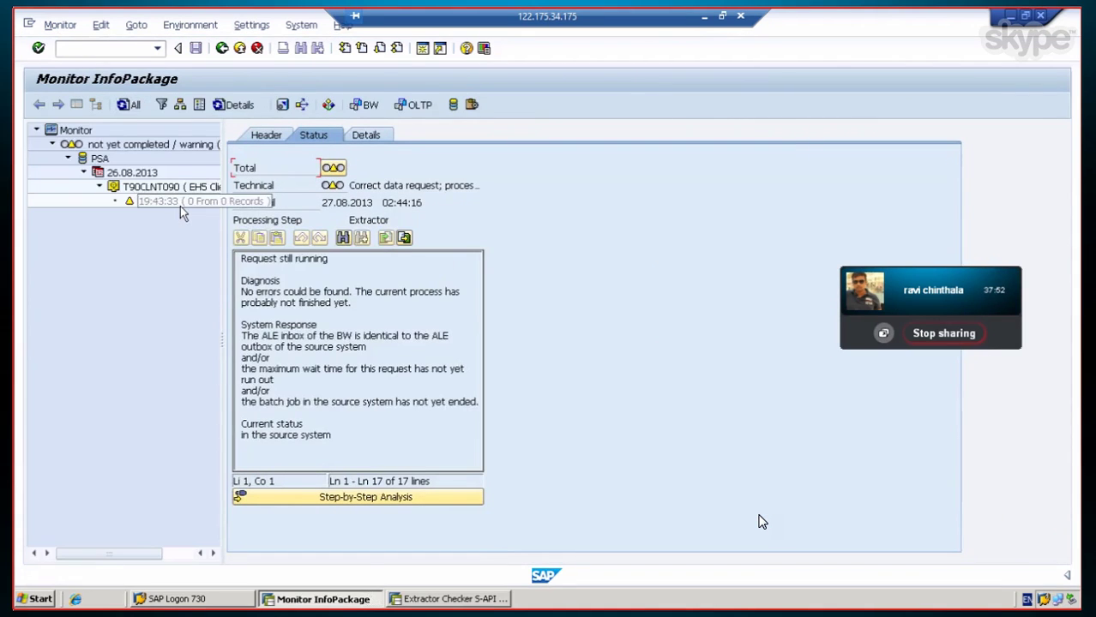
pyautogui.click(180, 206)
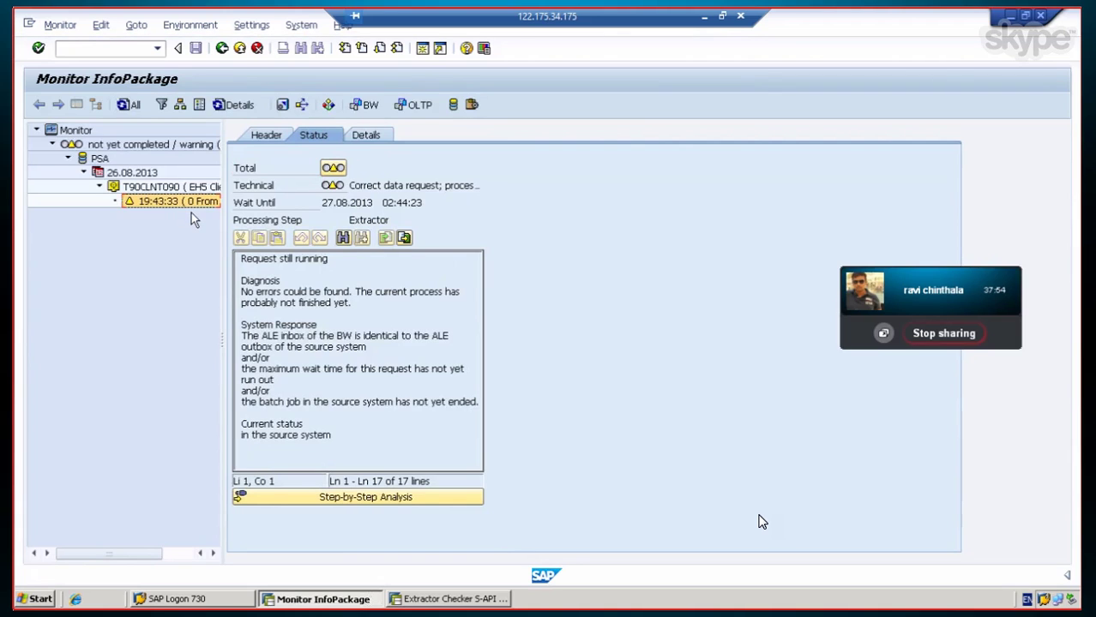
pyautogui.click(361, 136)
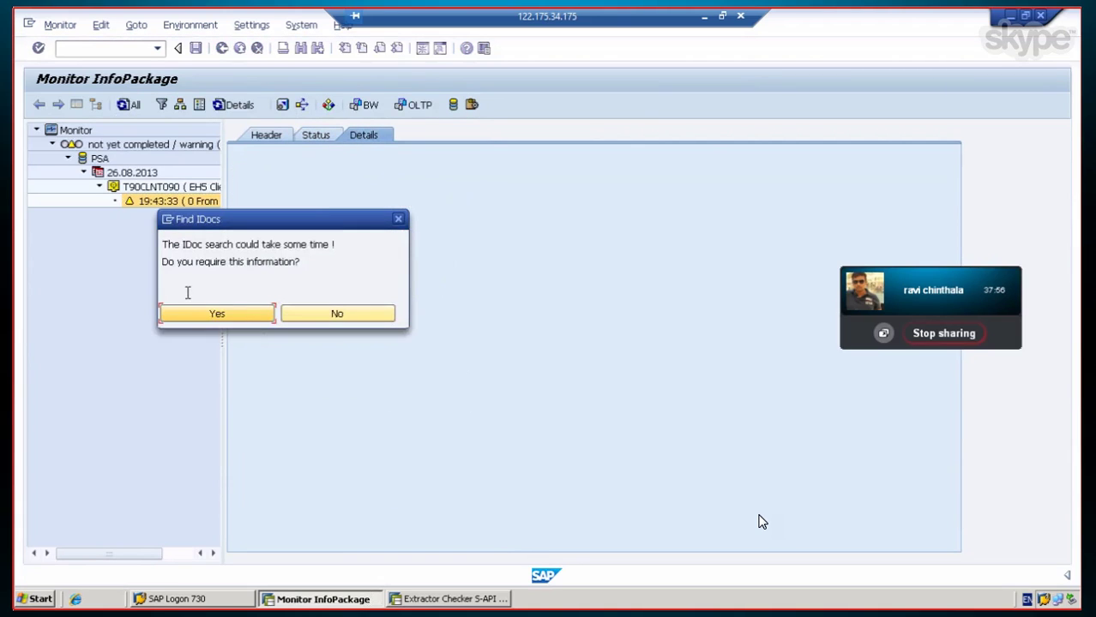
pyautogui.click(217, 315)
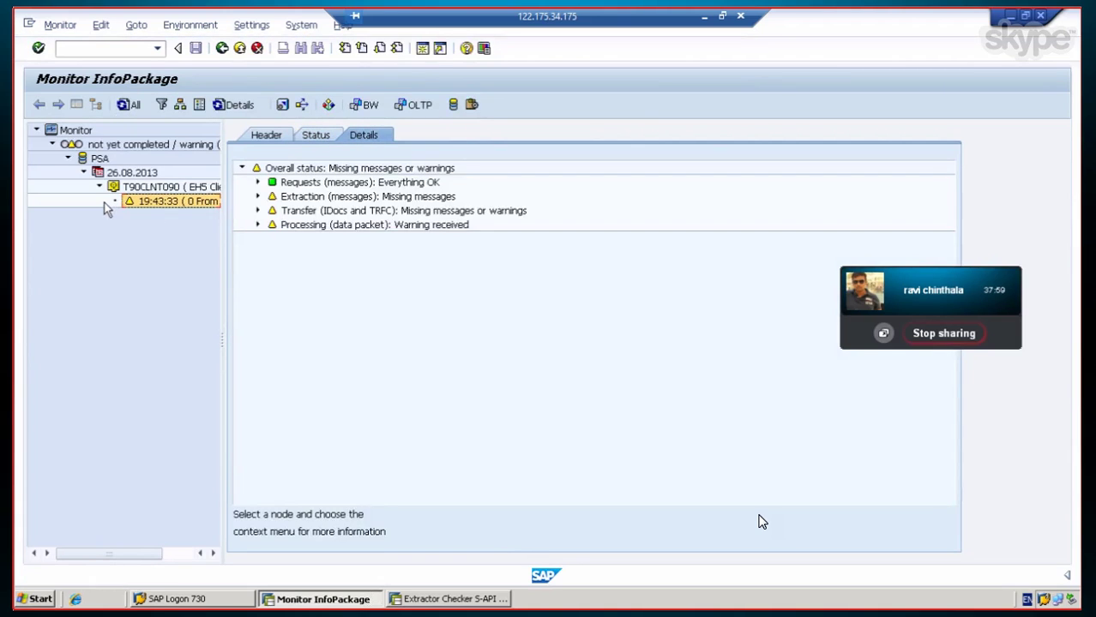
# Step: Refresh the monitor and expand the Transfer (IDocs and TRFC) node in the request's details
pyautogui.click(127, 106)
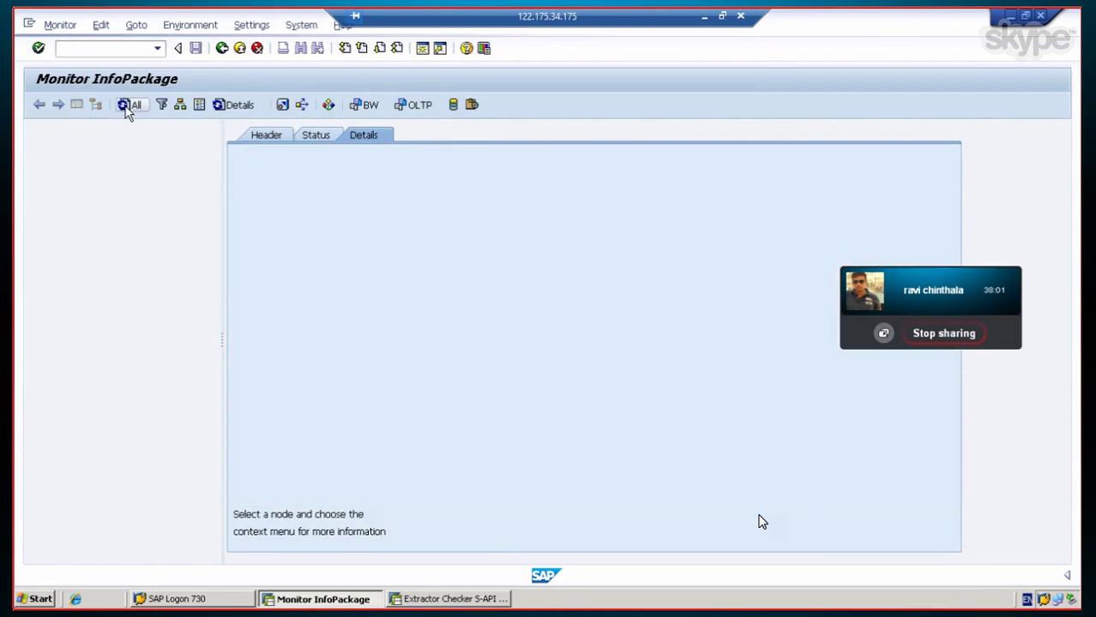
pyautogui.click(127, 106)
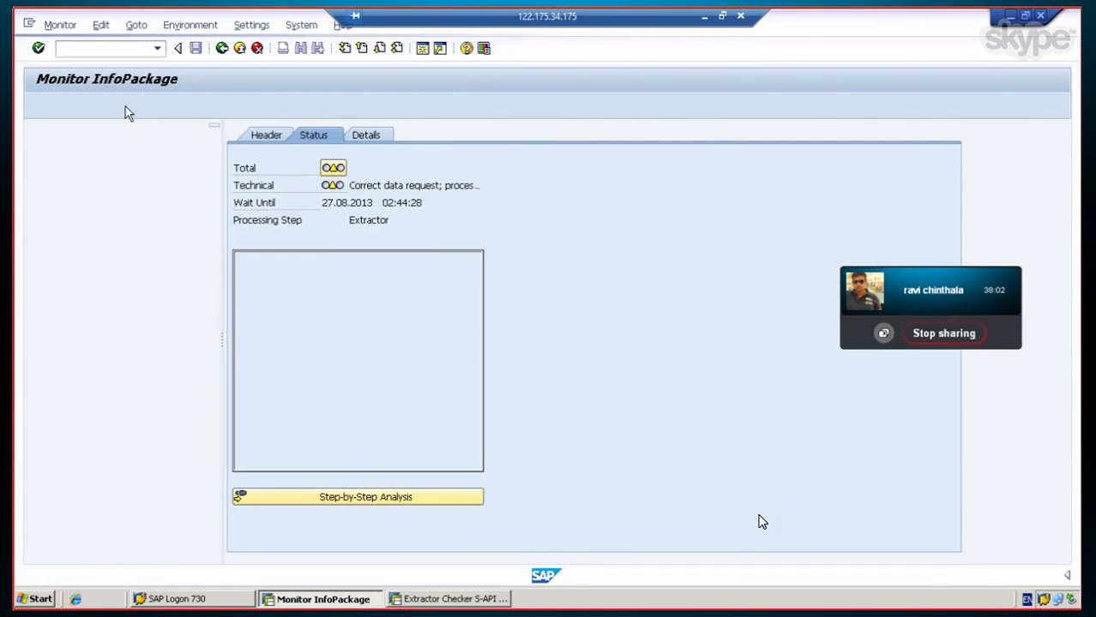
pyautogui.click(365, 138)
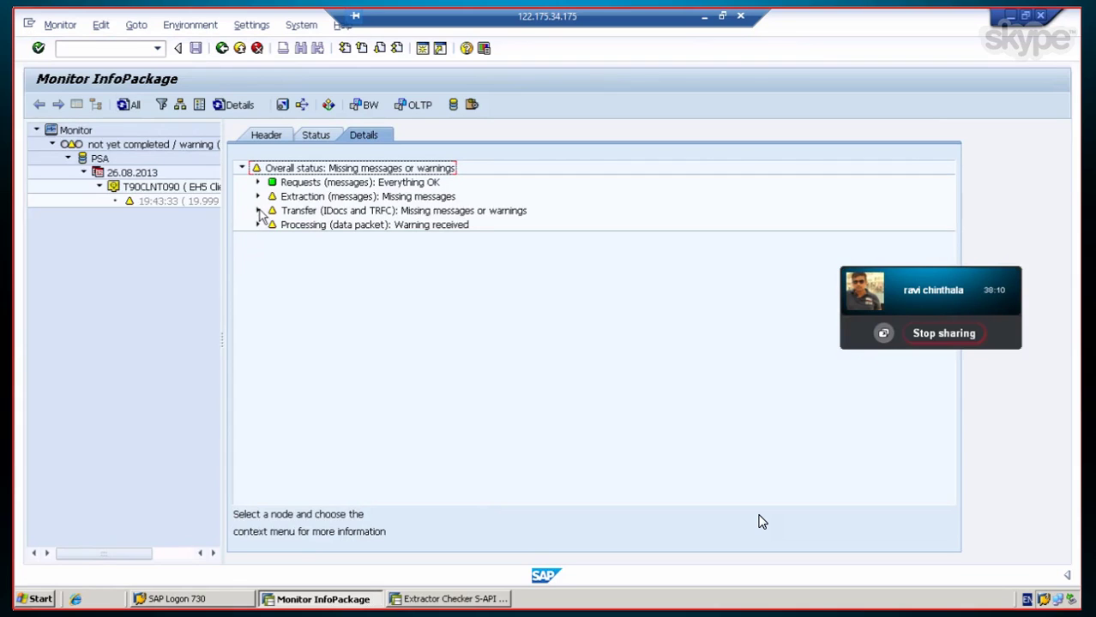
pyautogui.click(257, 211)
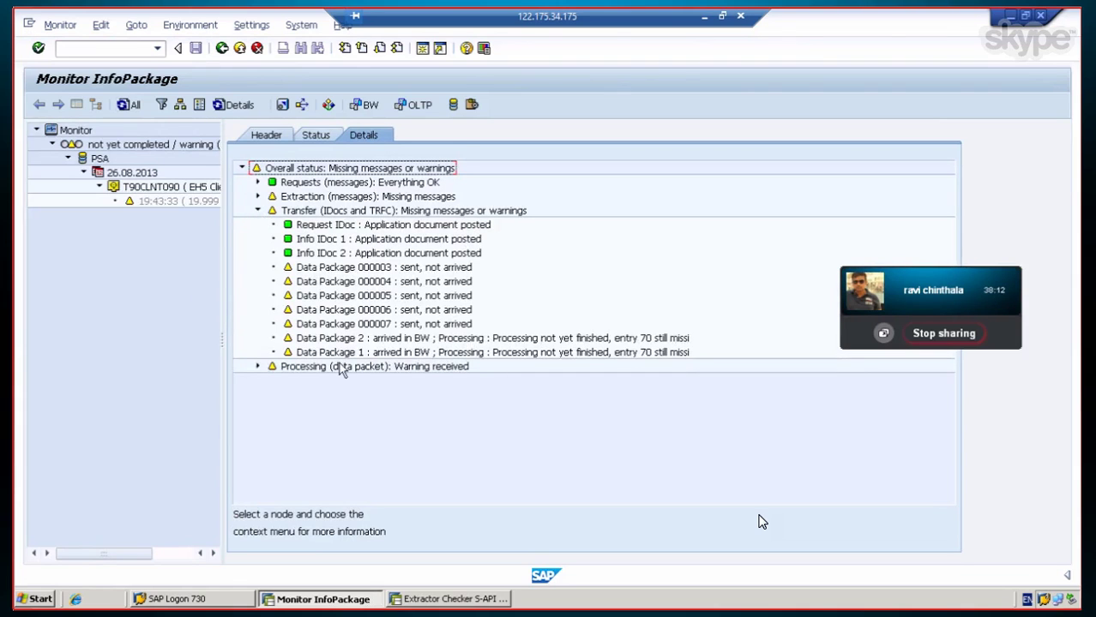
# Step: Refresh the monitor repeatedly and check the request's record count and the transfer status of its IDocs and data packages
pyautogui.click(129, 105)
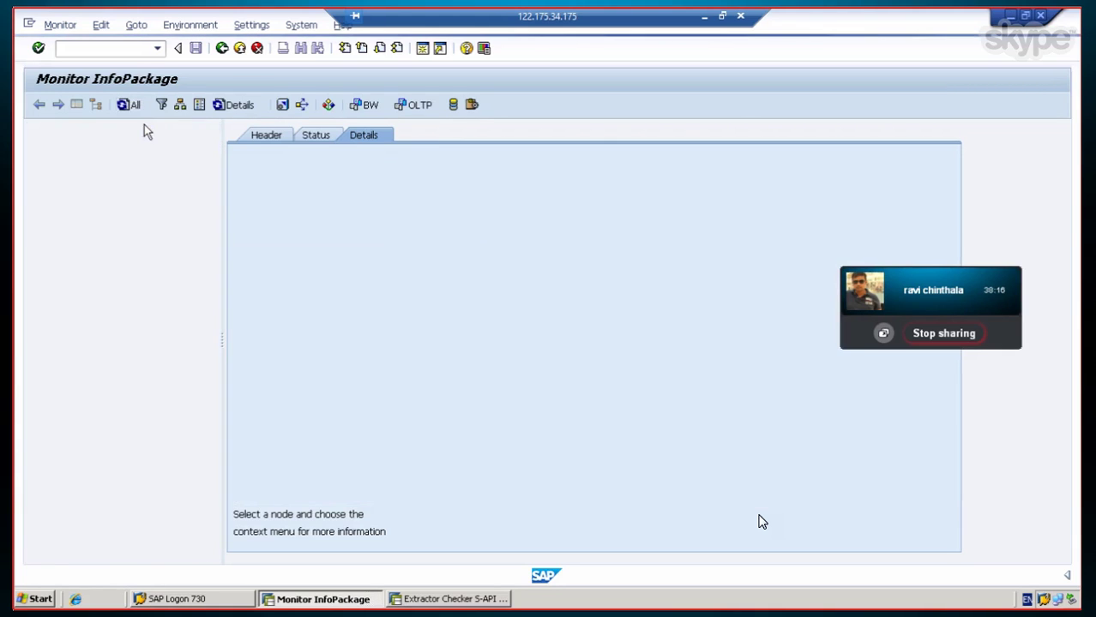
pyautogui.click(367, 136)
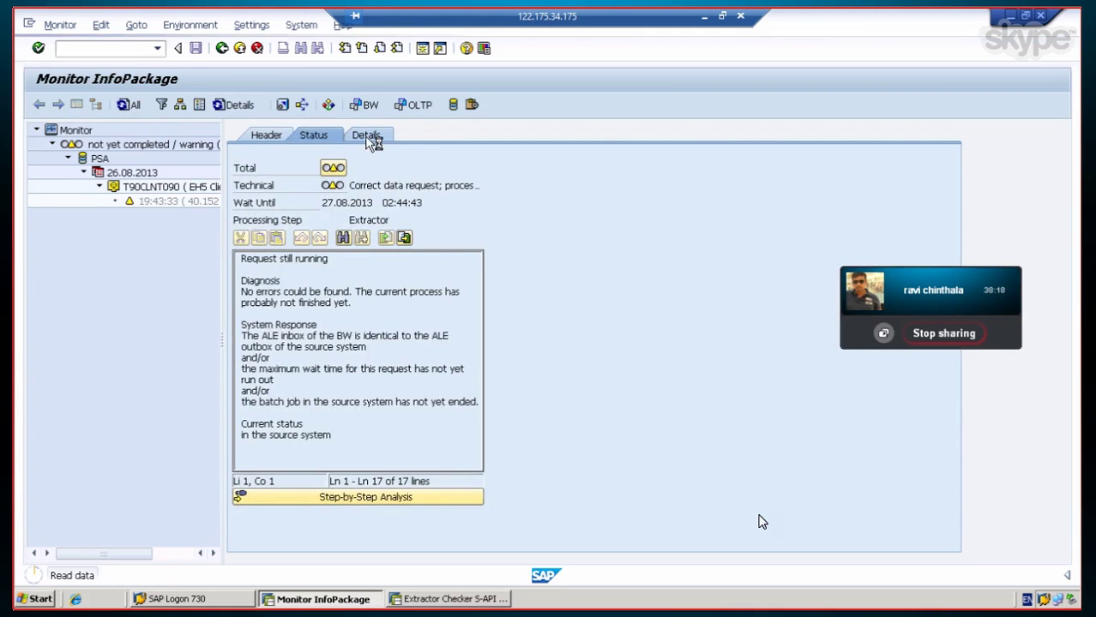
pyautogui.click(129, 105)
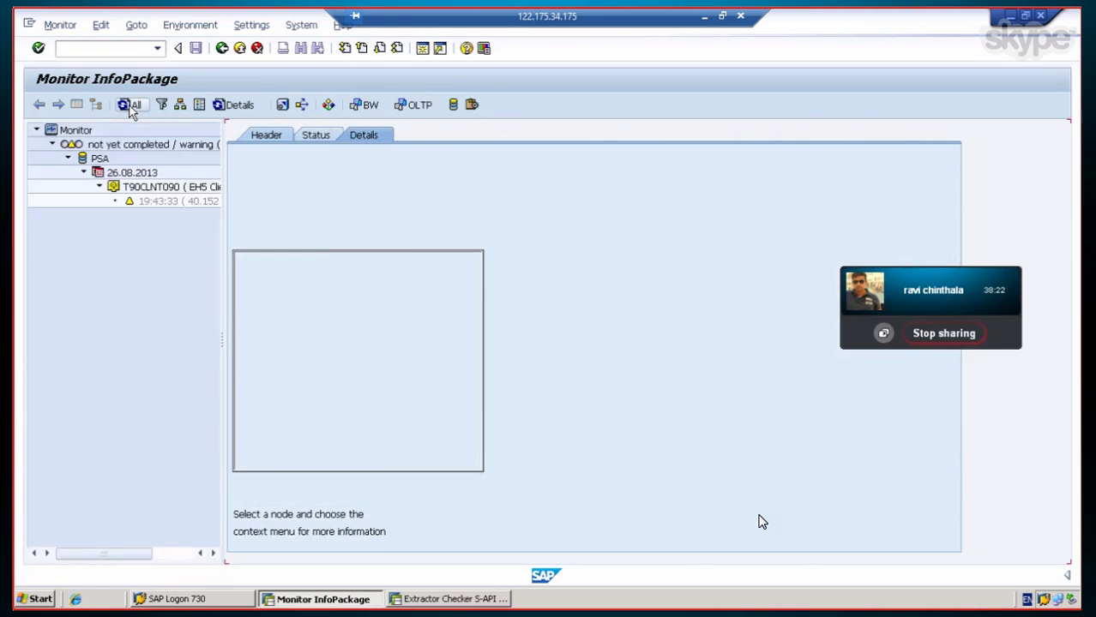
pyautogui.click(179, 202)
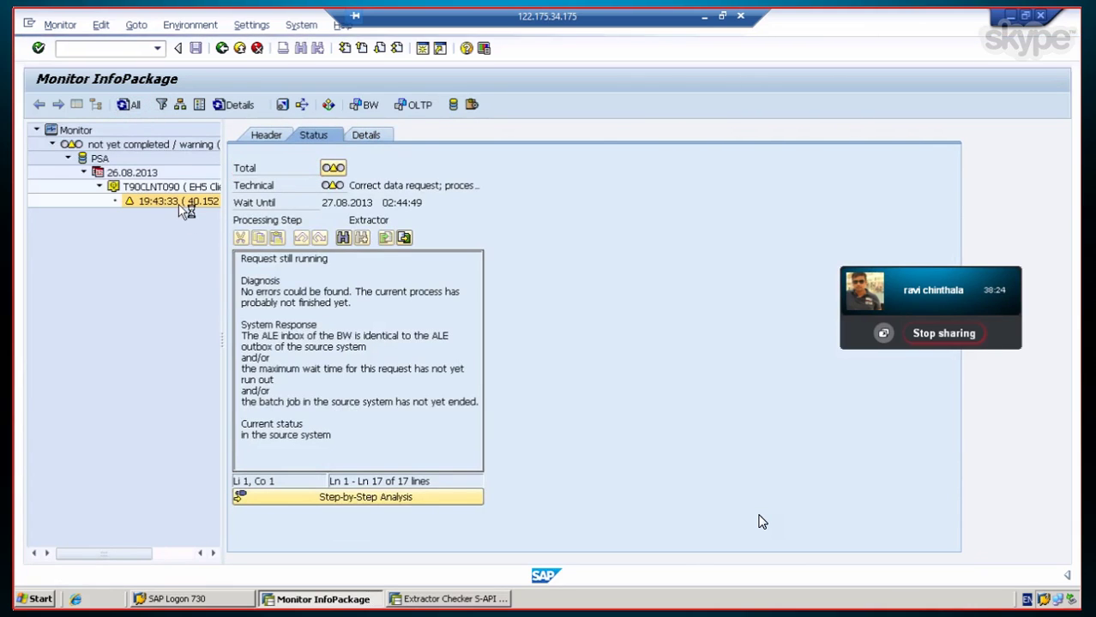
pyautogui.click(374, 139)
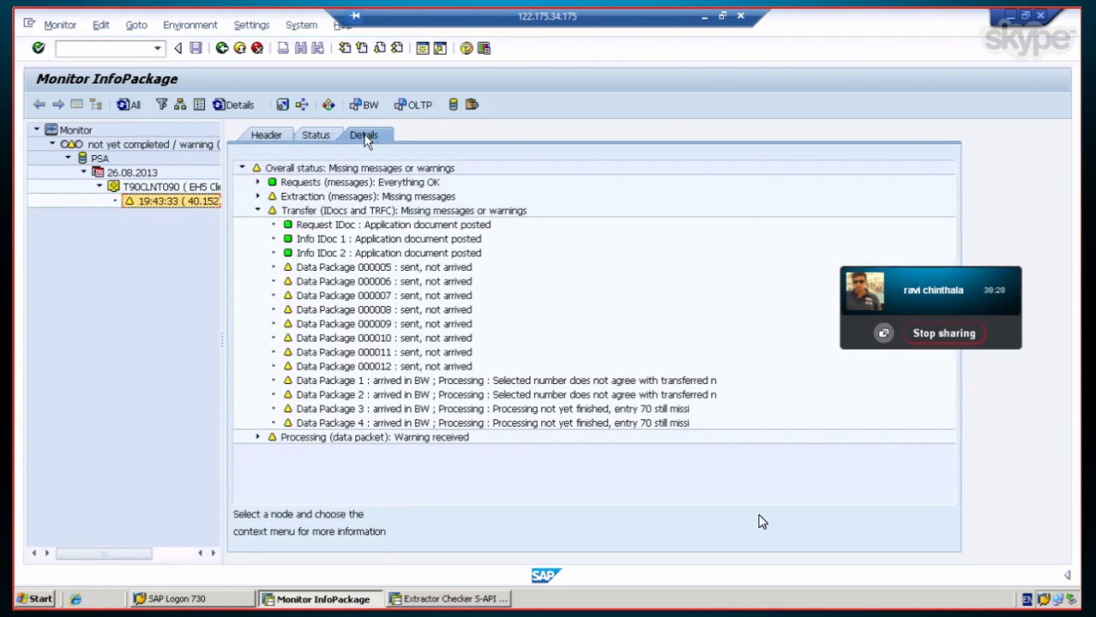
pyautogui.click(125, 108)
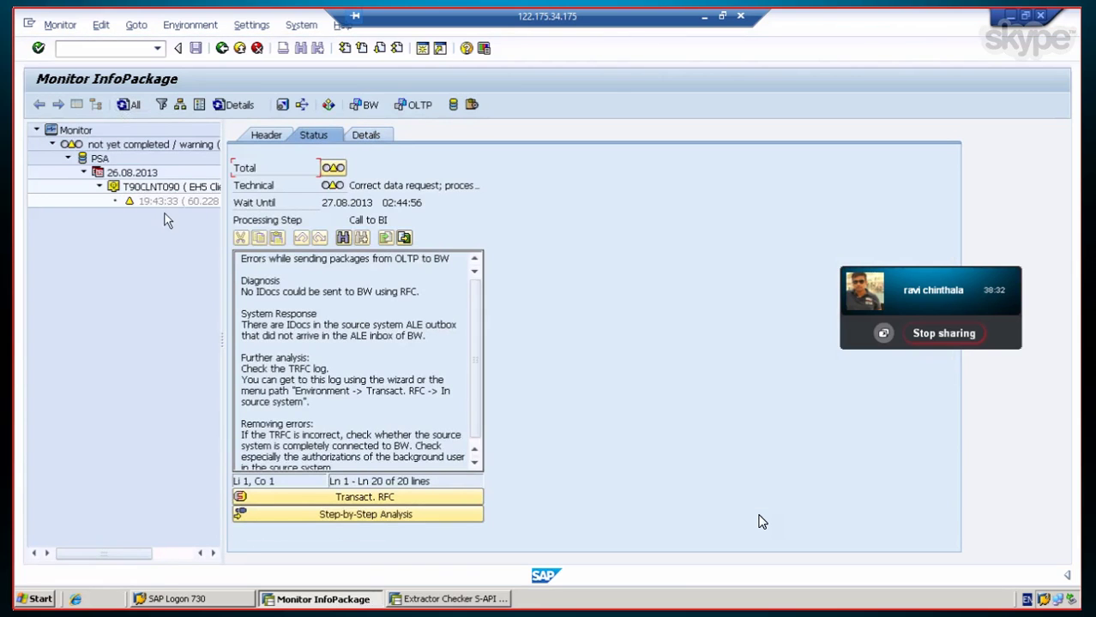
pyautogui.click(172, 204)
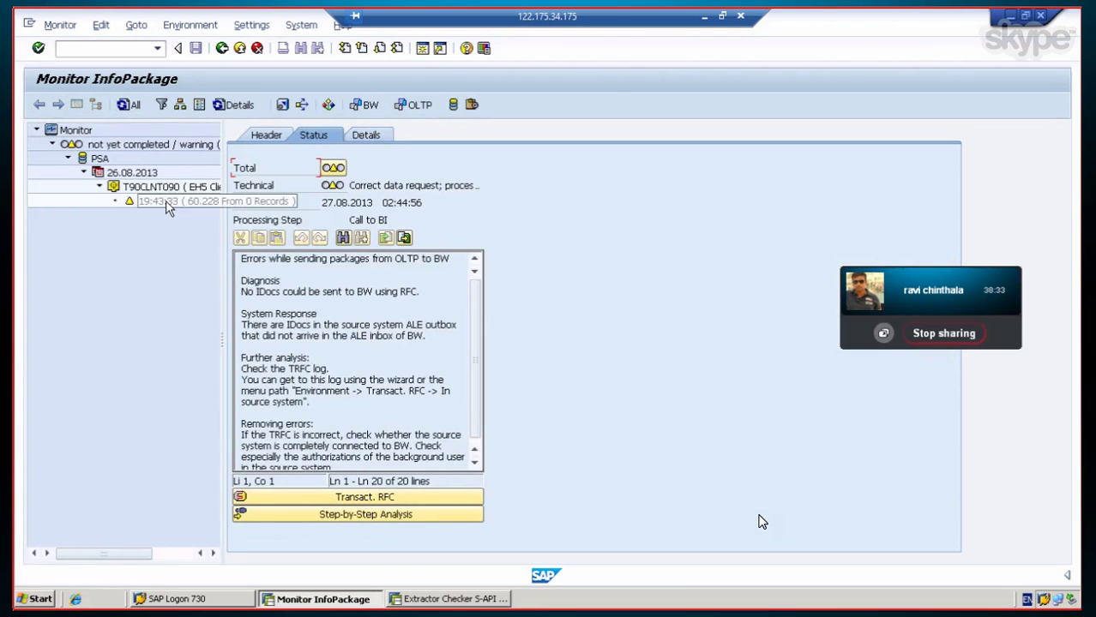
pyautogui.click(375, 136)
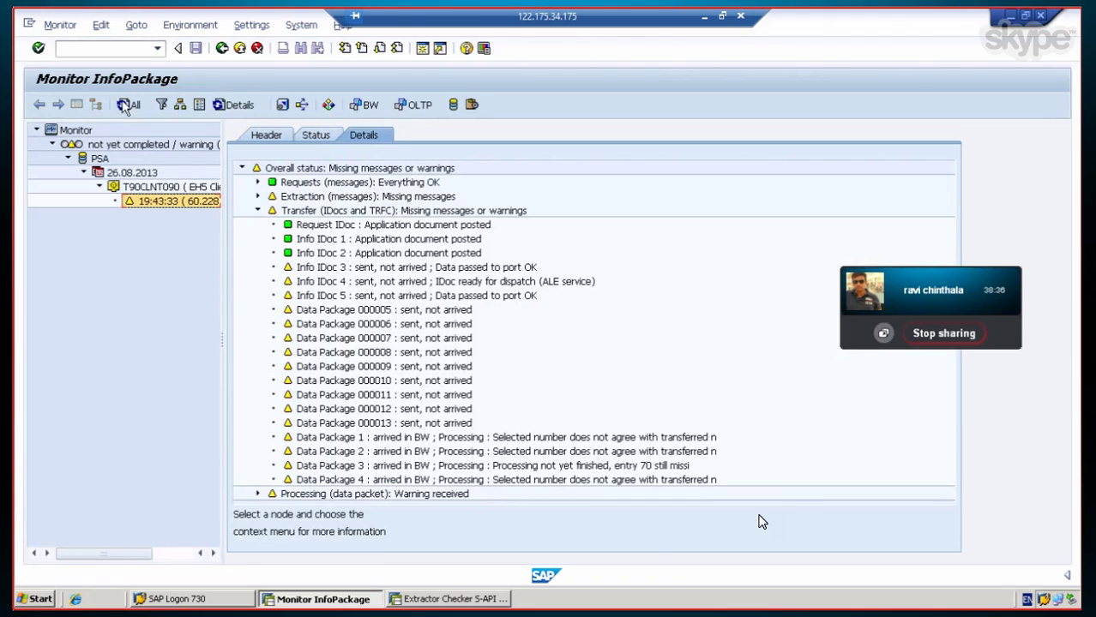
pyautogui.click(125, 106)
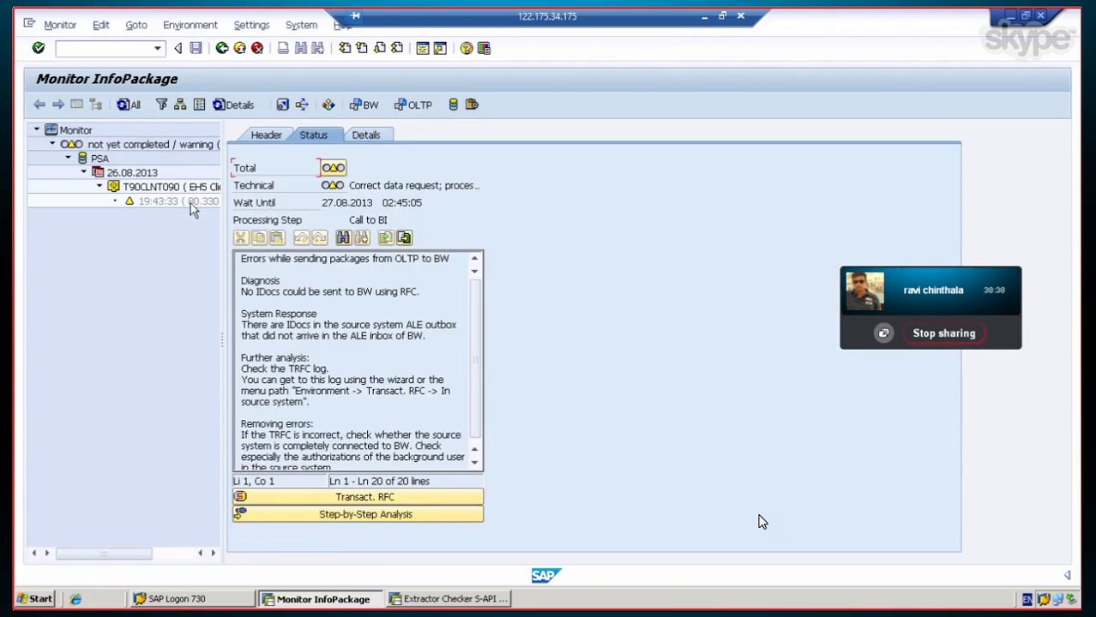
pyautogui.click(174, 203)
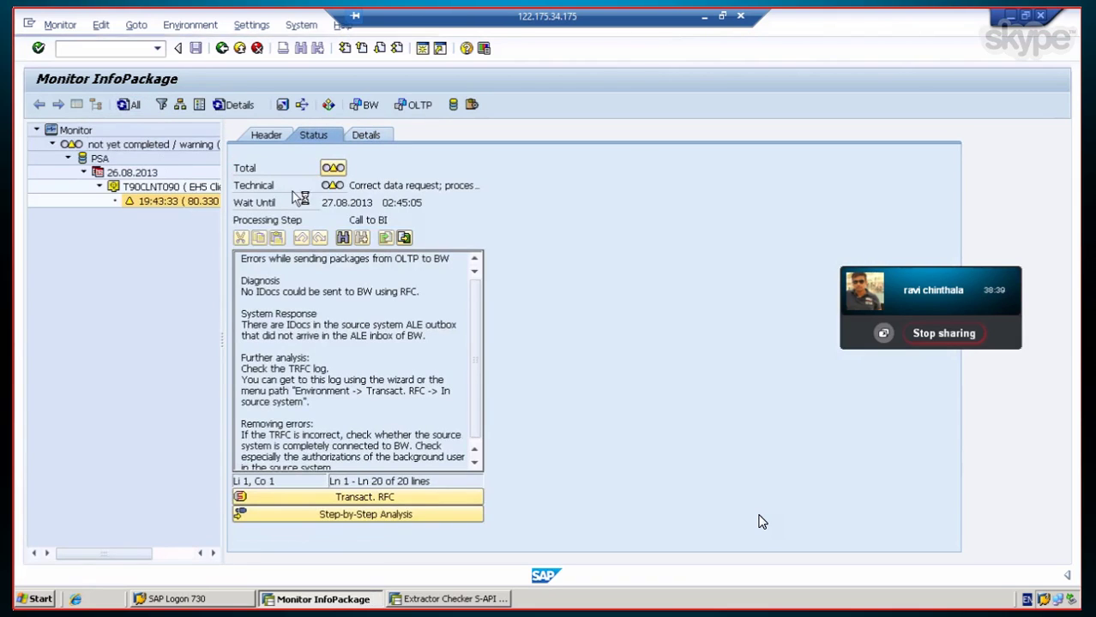
pyautogui.click(377, 137)
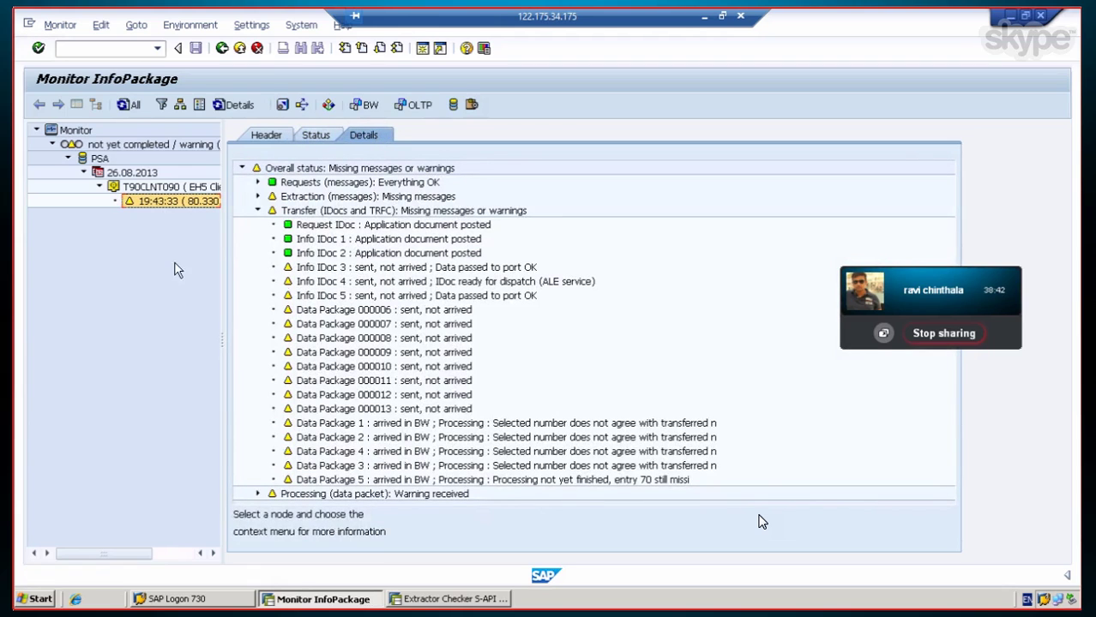
pyautogui.click(133, 110)
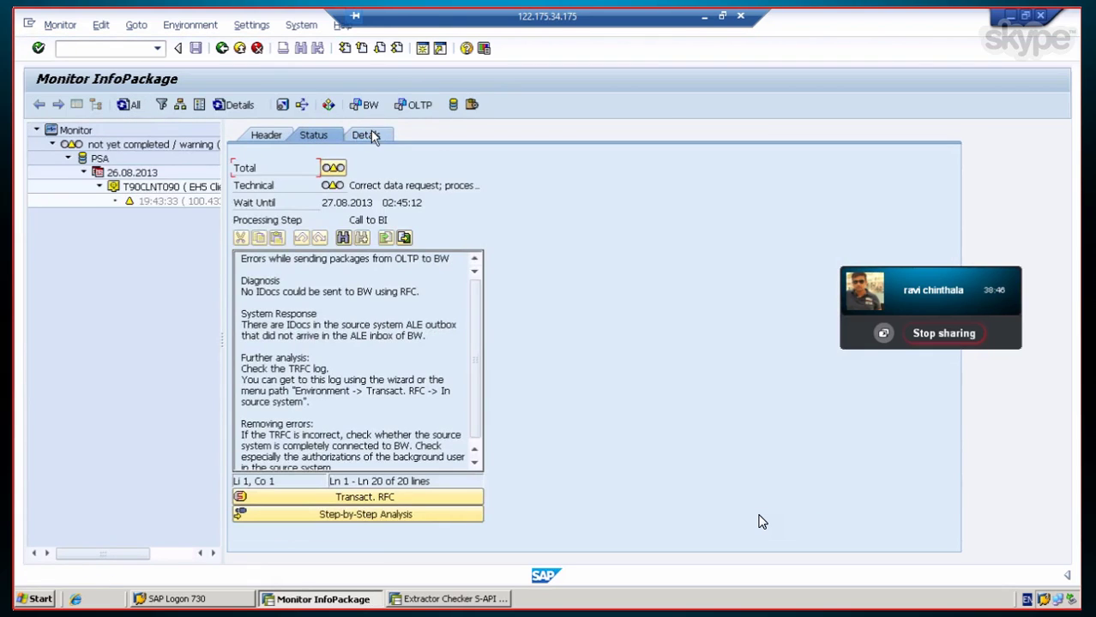
pyautogui.click(374, 138)
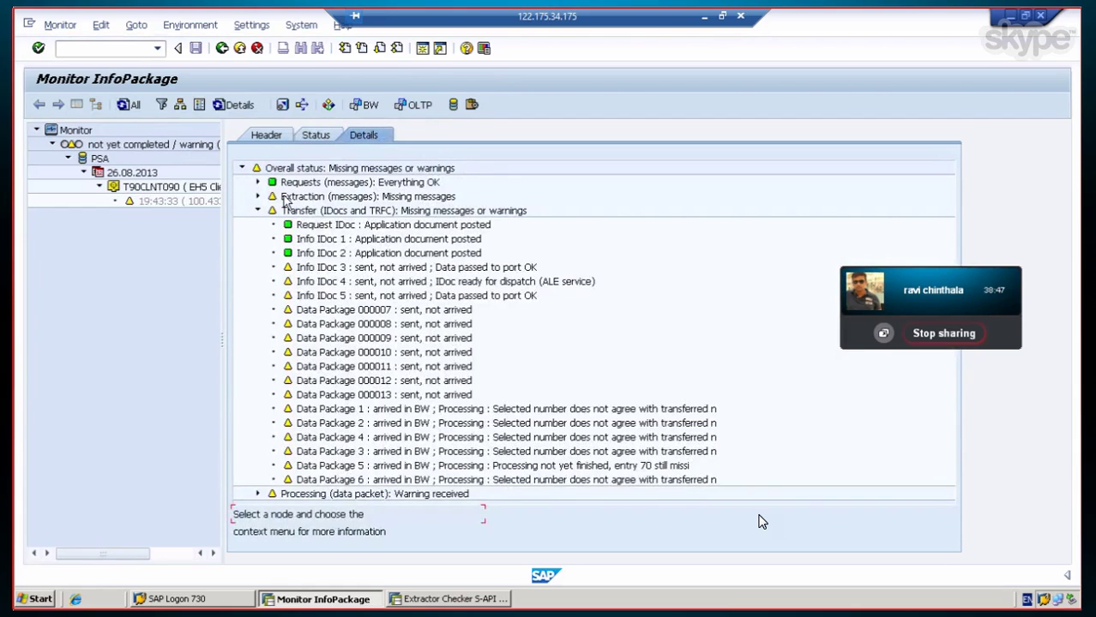
pyautogui.click(170, 204)
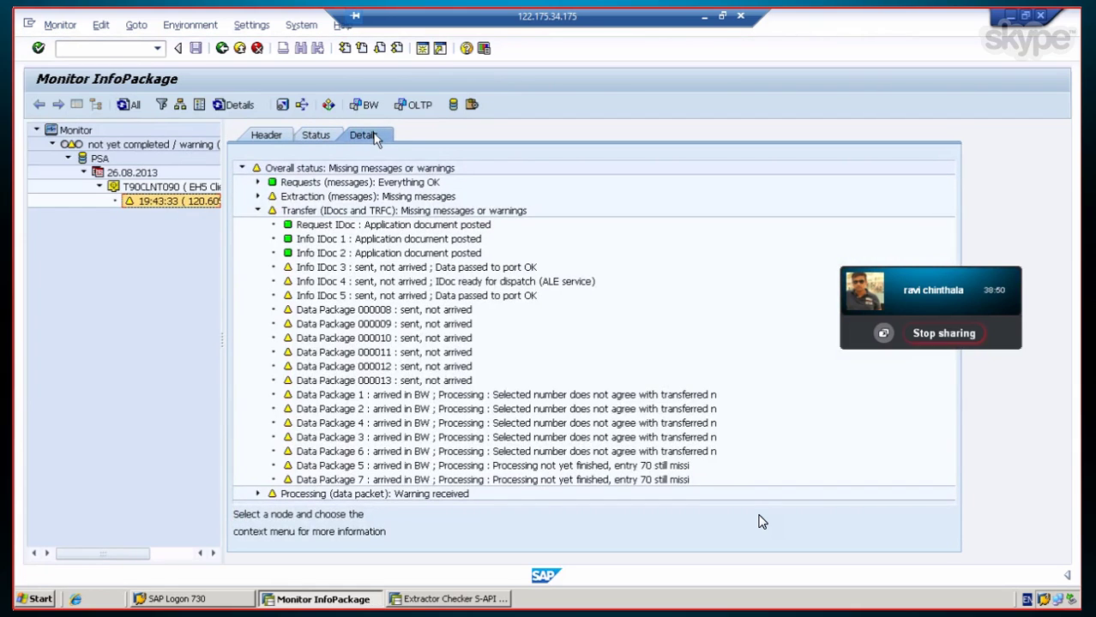
pyautogui.click(125, 110)
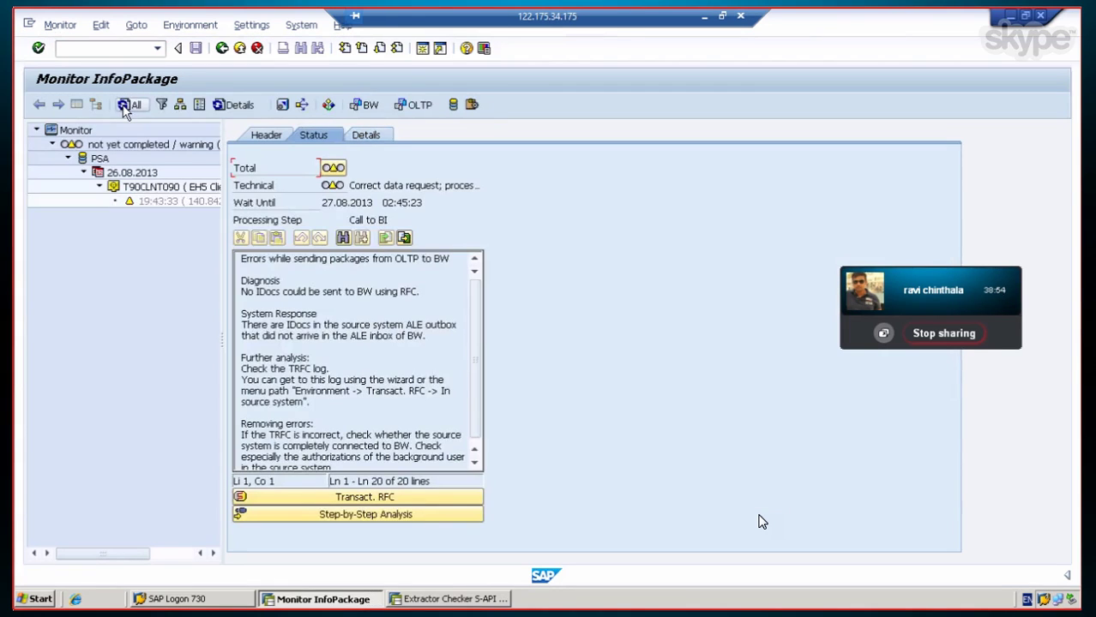
pyautogui.click(163, 201)
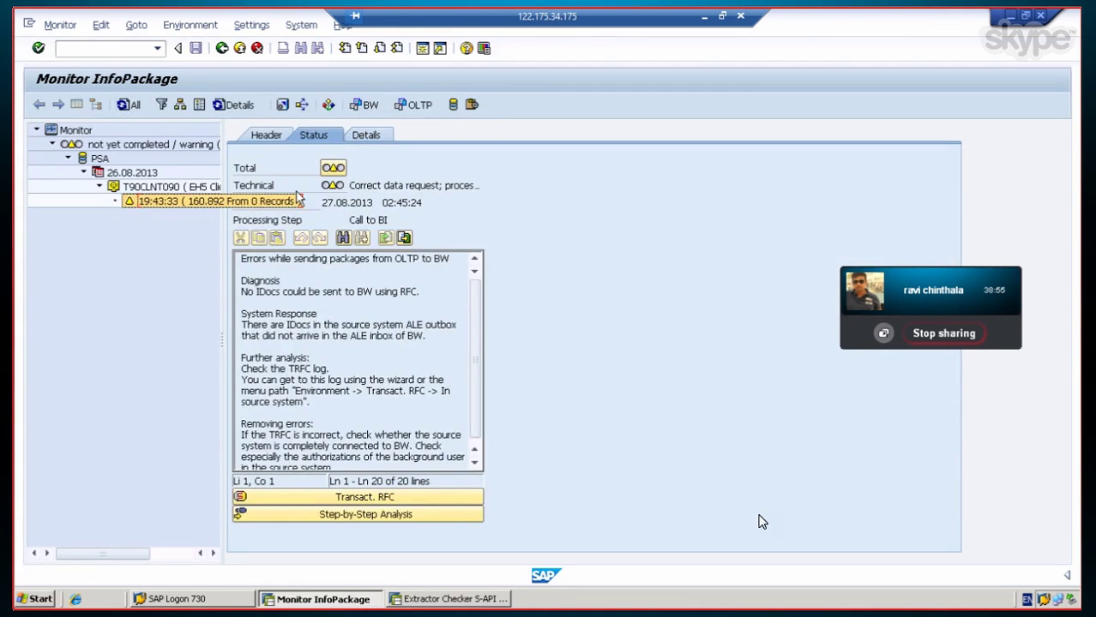
pyautogui.click(363, 136)
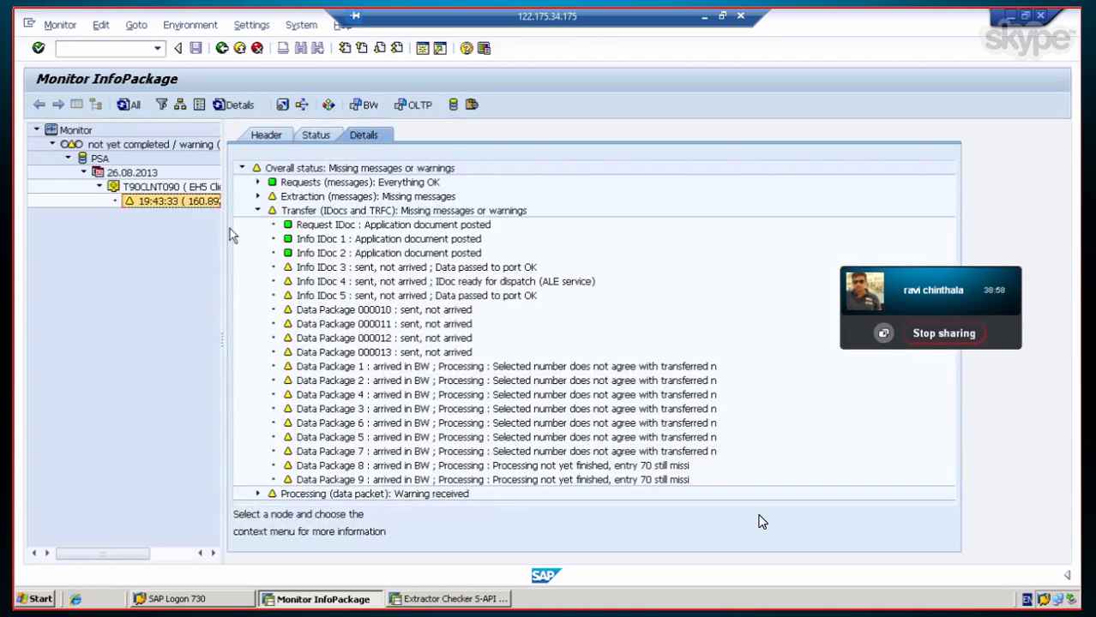
# Step: Refresh the monitor, reopen the request's details and expand Extraction (messages) to inspect the records sent and received
pyautogui.click(129, 105)
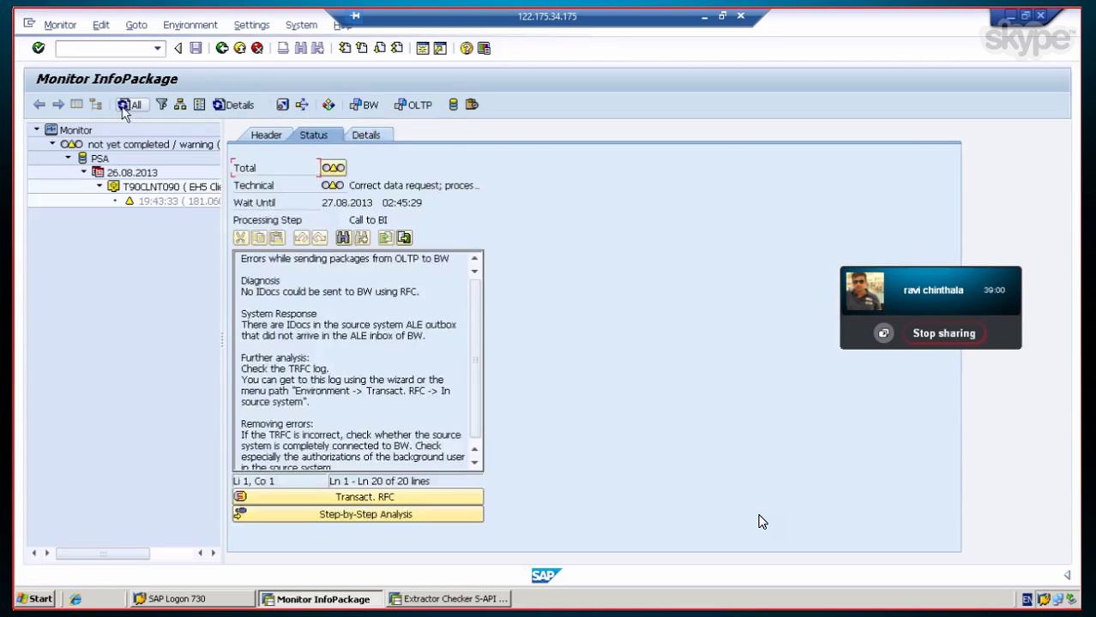
pyautogui.click(170, 201)
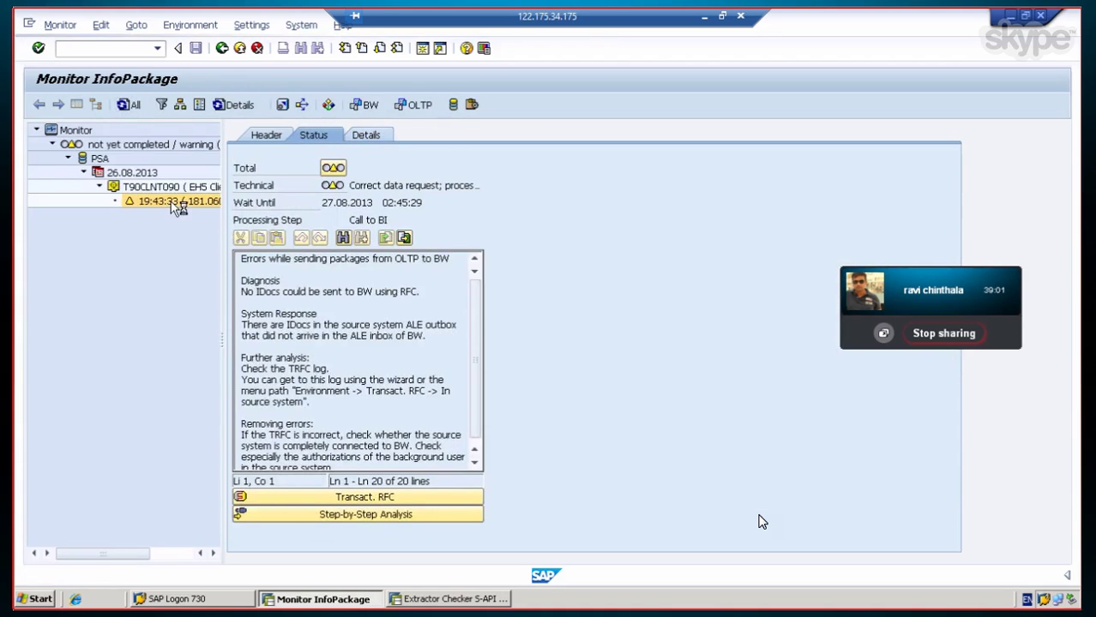
pyautogui.click(366, 135)
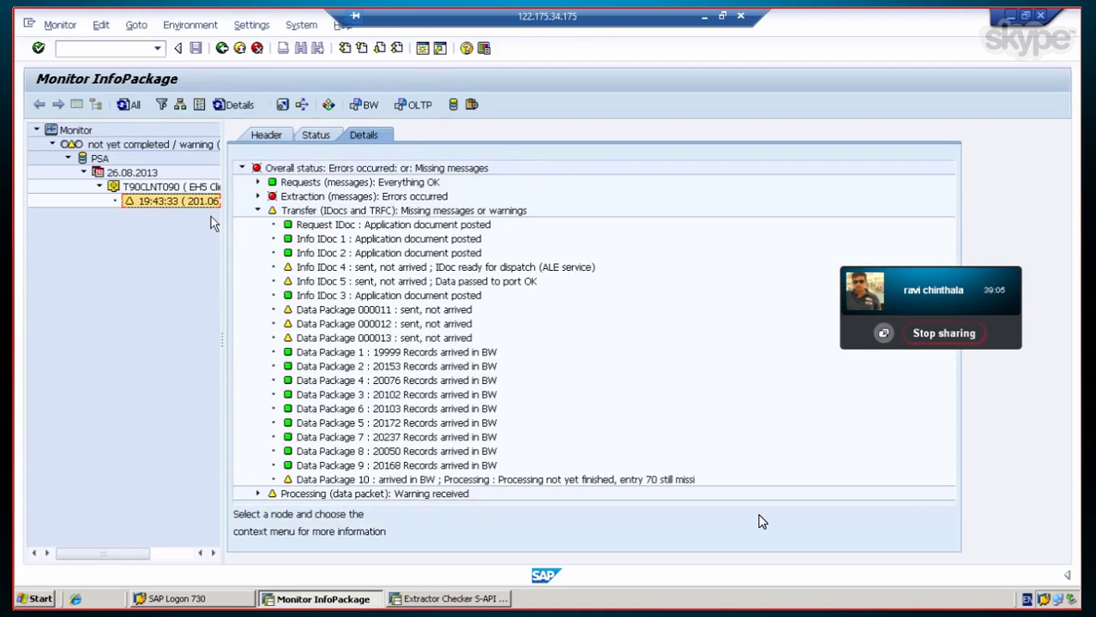
pyautogui.click(256, 198)
pyautogui.click(313, 240)
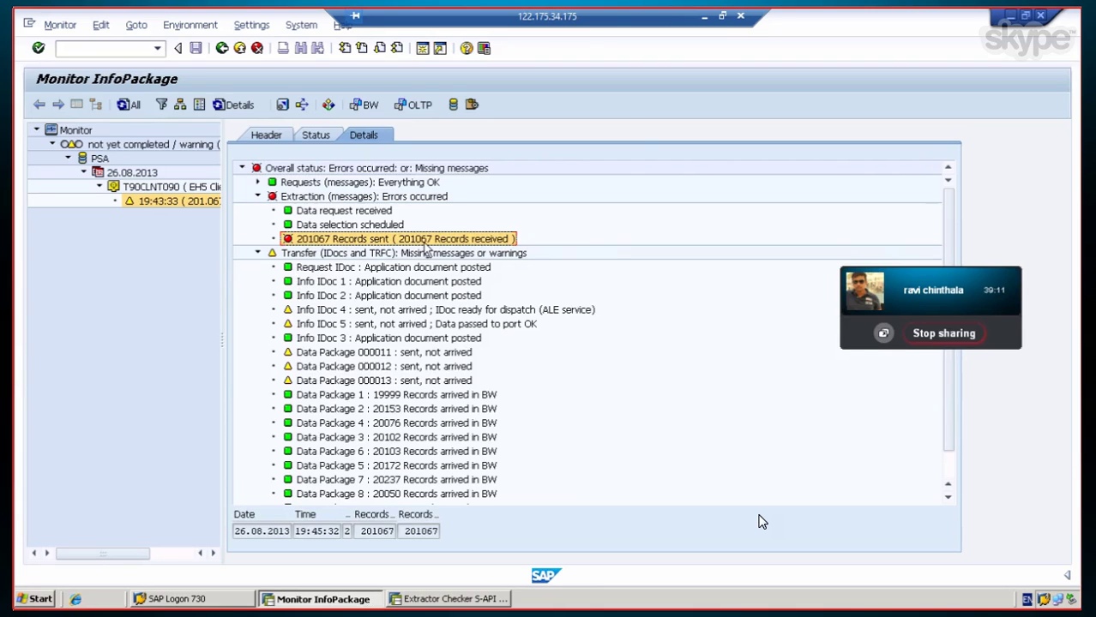
pyautogui.scroll(-1, 398, 309)
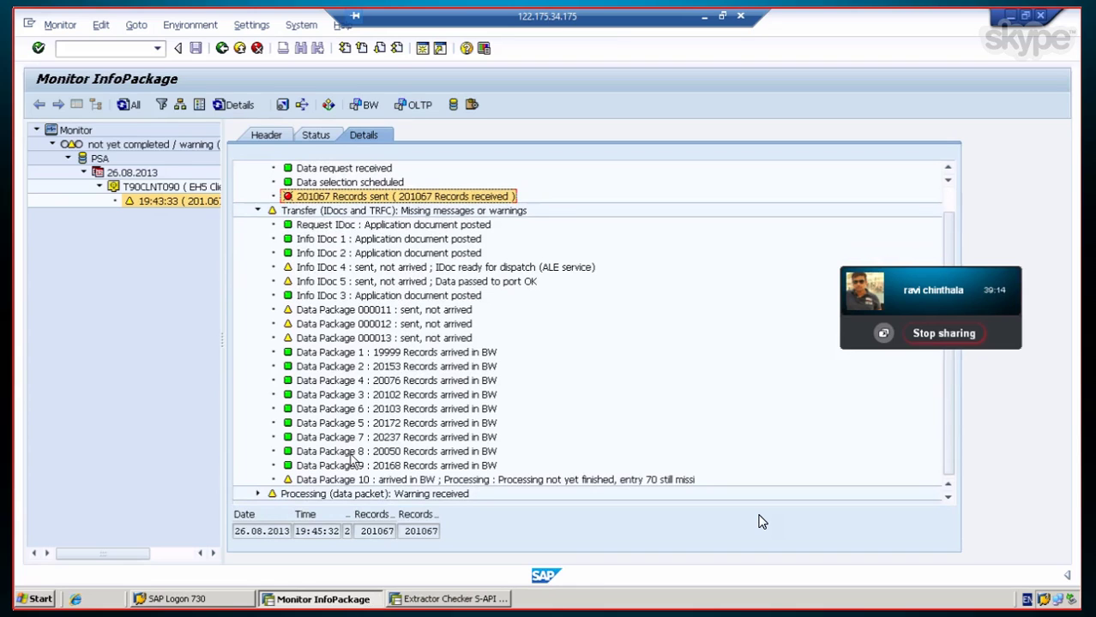
# Step: Refresh the monitor again and expand Transfer (IDocs and TRFC) to review the request's IDocs and data packages
pyautogui.click(129, 105)
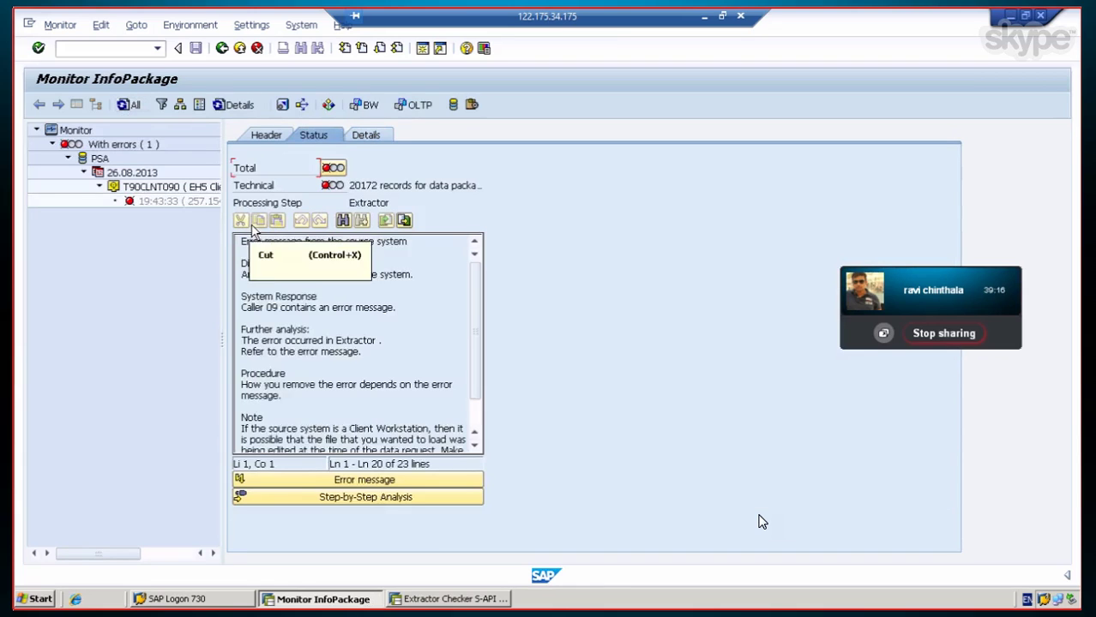
pyautogui.click(192, 201)
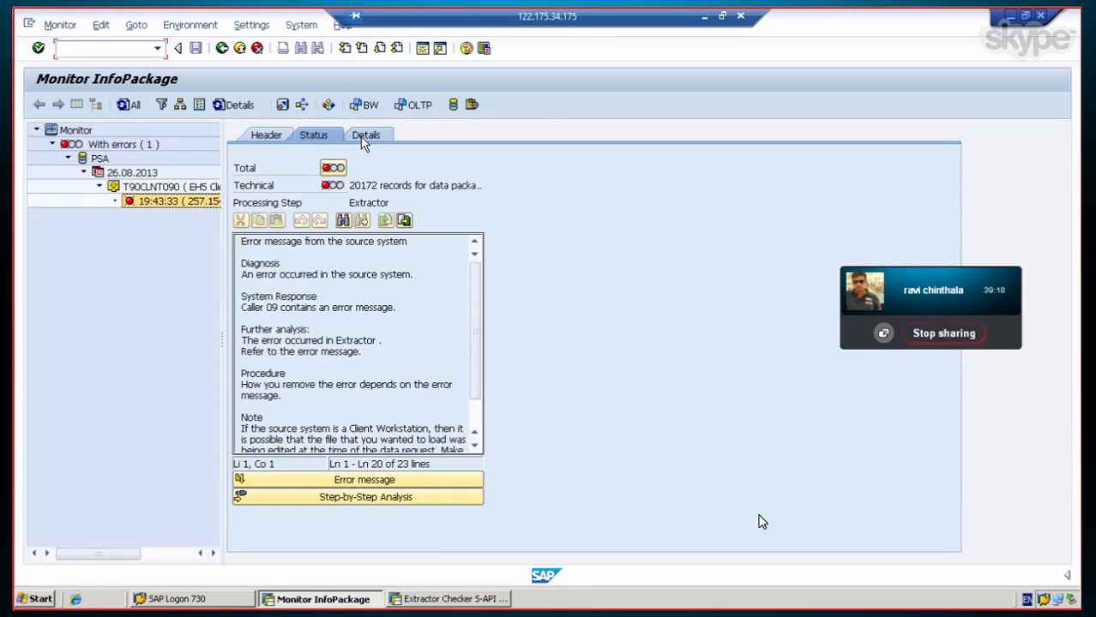
pyautogui.click(363, 136)
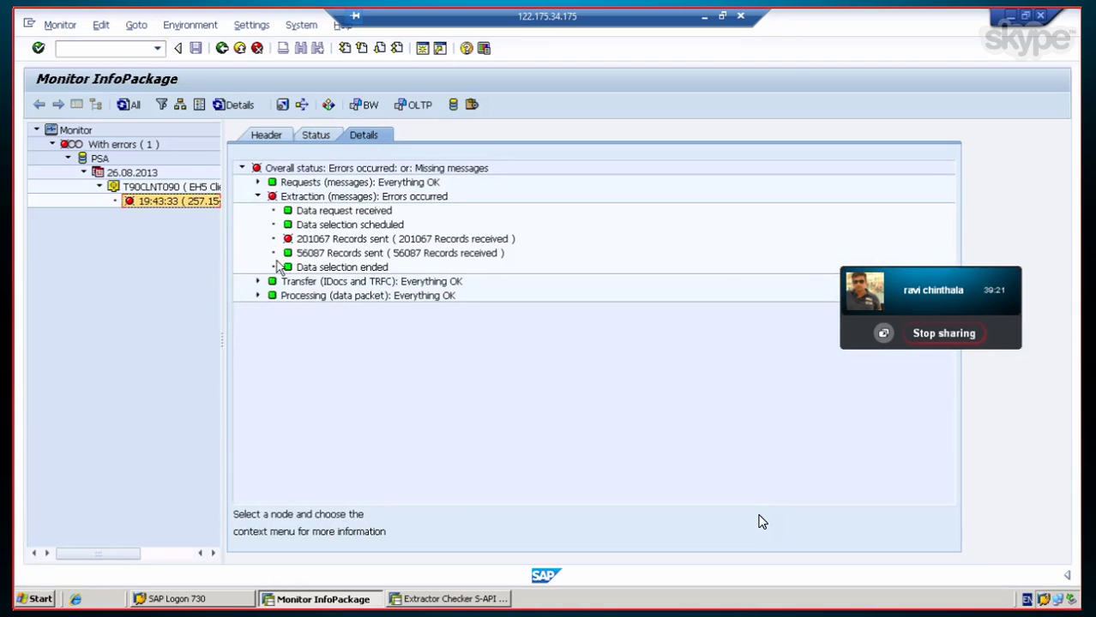
pyautogui.click(258, 282)
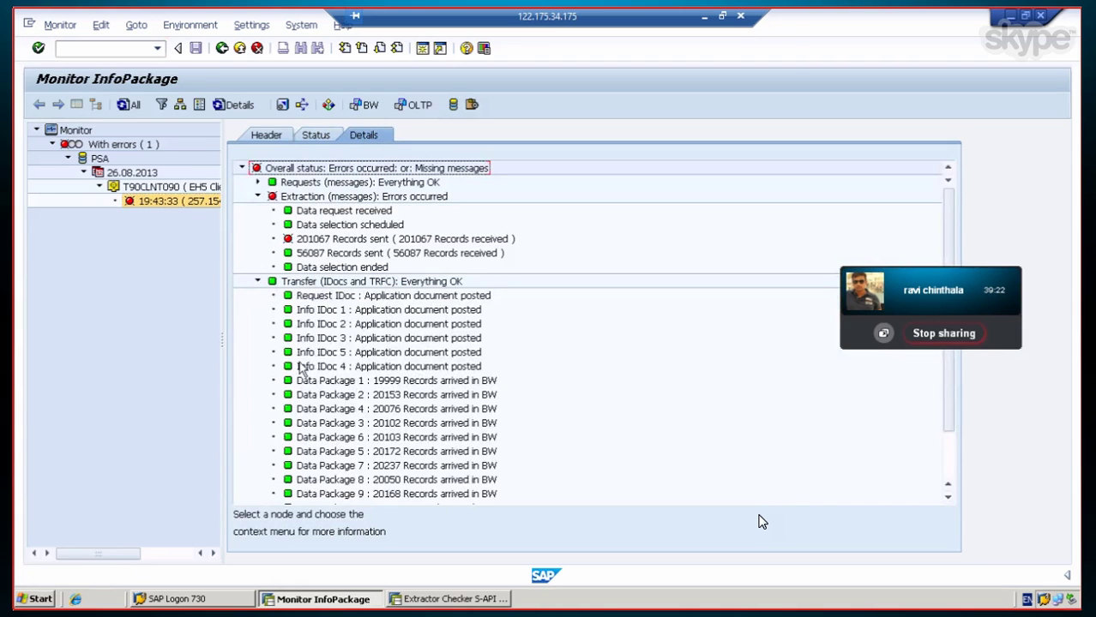
pyautogui.scroll(-5, 325, 359)
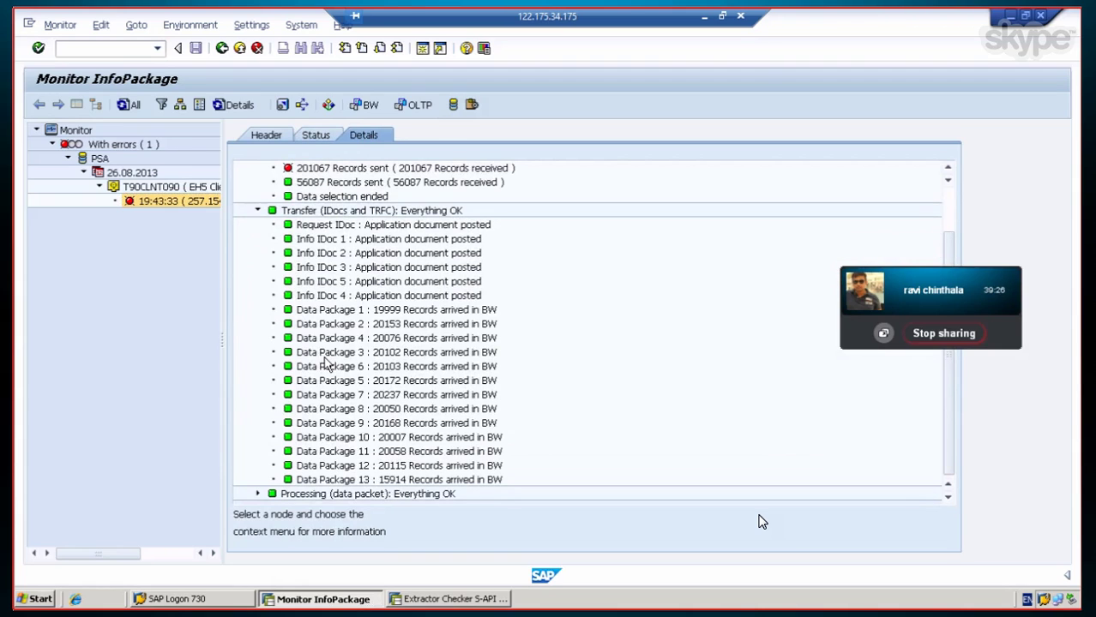
pyautogui.scroll(5, 325, 363)
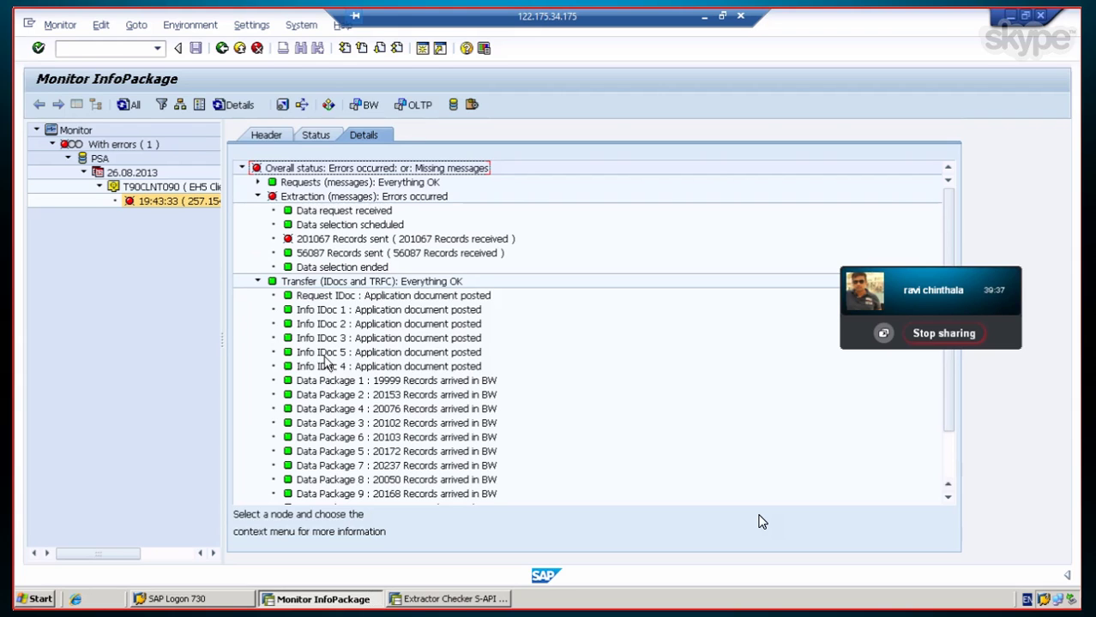
pyautogui.scroll(-2, 324, 362)
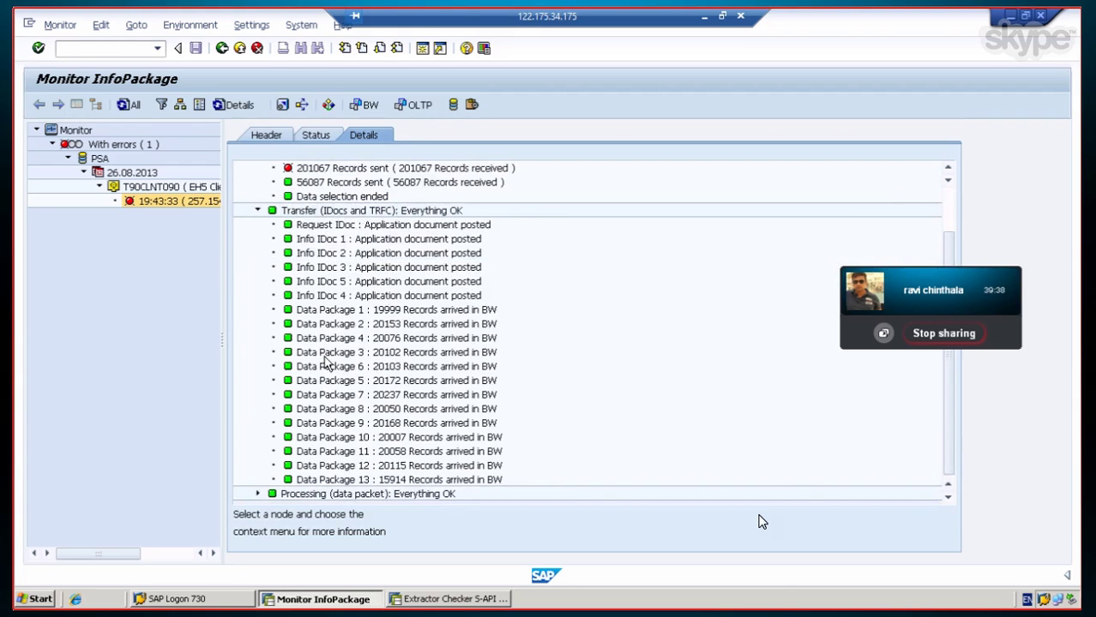
# Step: Expand Processing (data packet), Data Package 13 and its Processing end node to view the inbound processing message
pyautogui.click(300, 496)
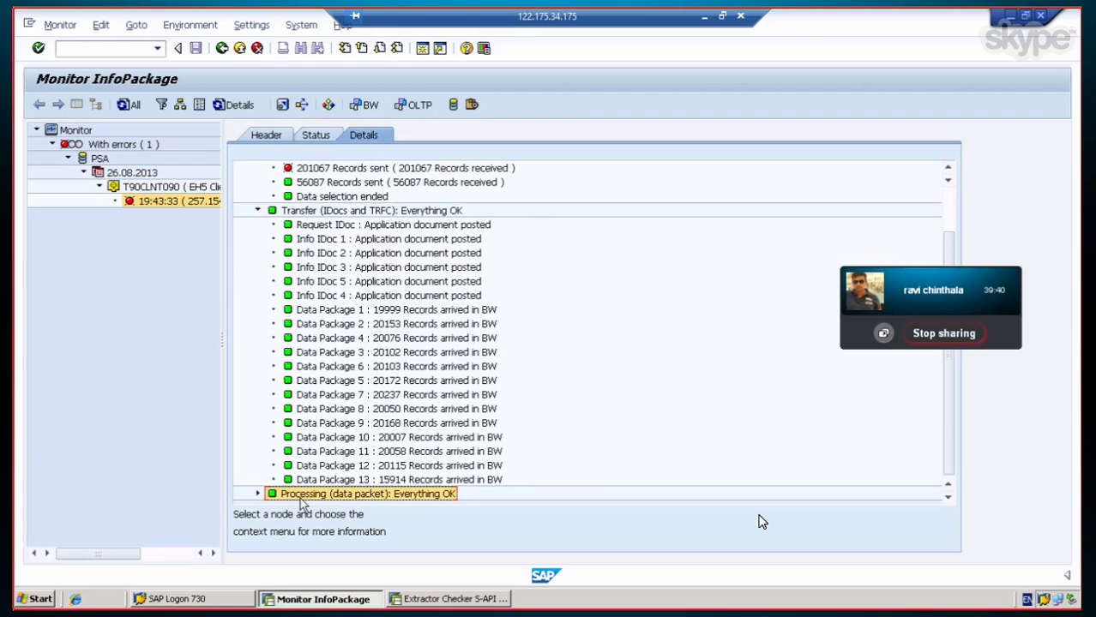
pyautogui.click(256, 496)
pyautogui.scroll(-4, 312, 402)
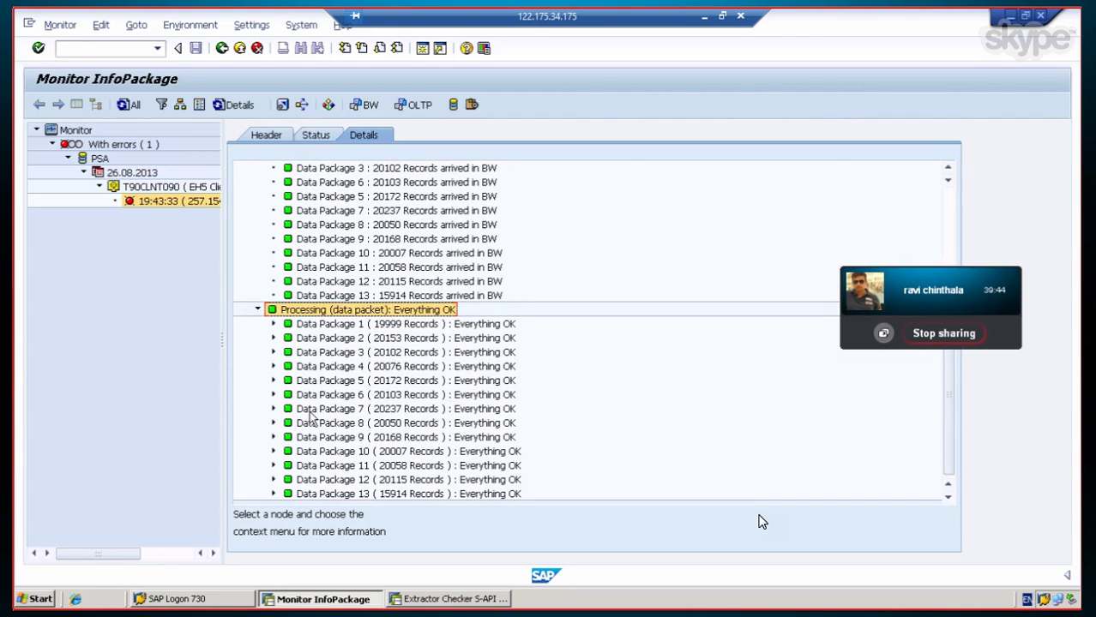
pyautogui.click(351, 495)
pyautogui.click(273, 494)
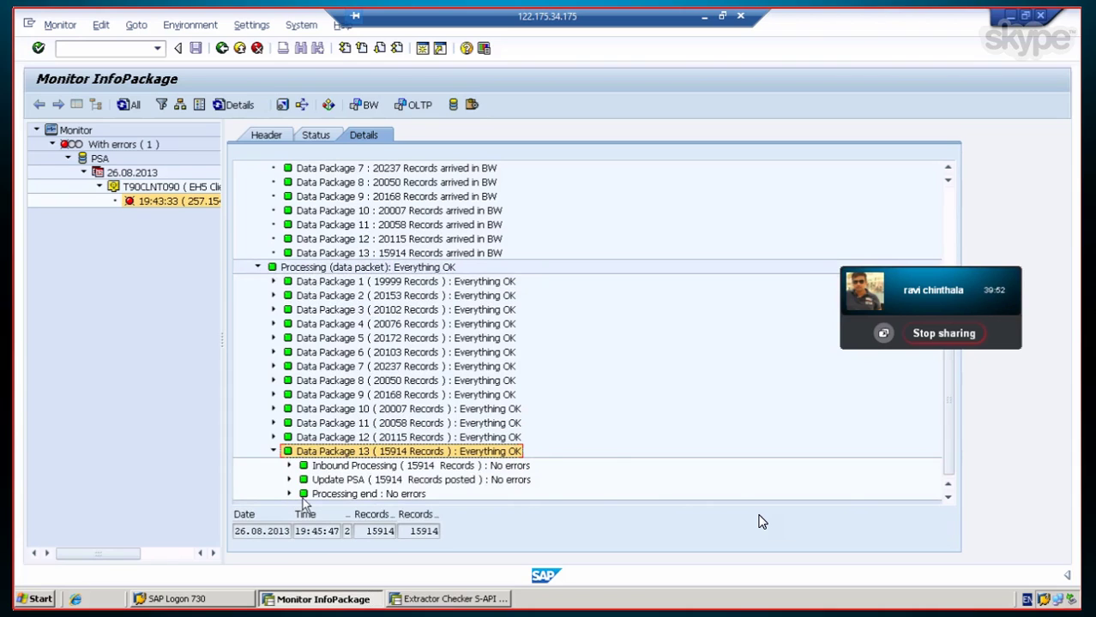
pyautogui.click(289, 493)
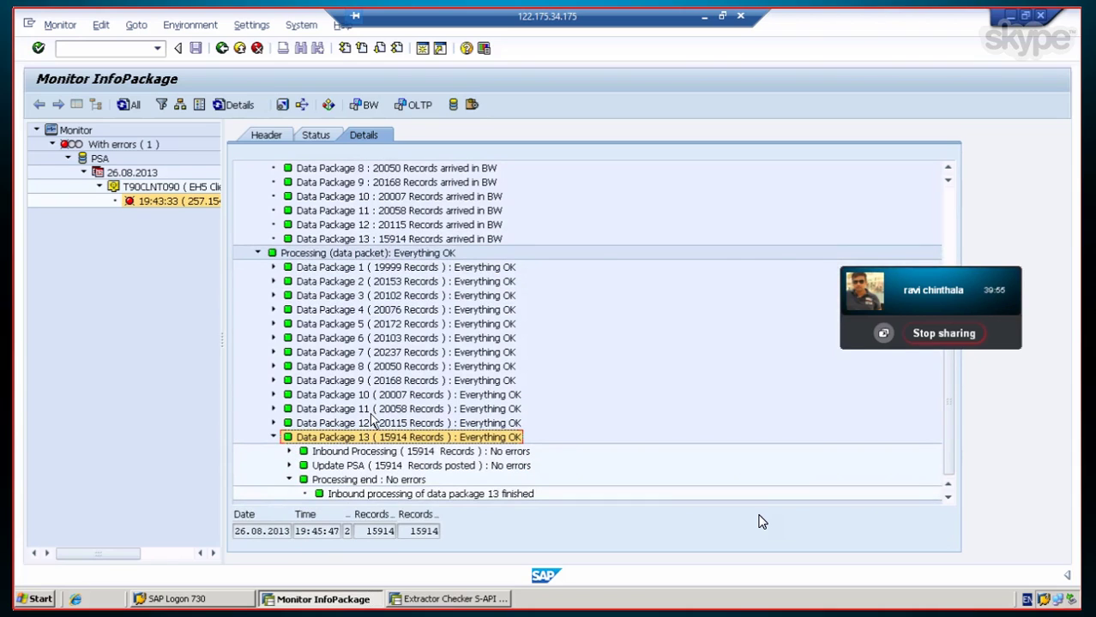
pyautogui.click(408, 494)
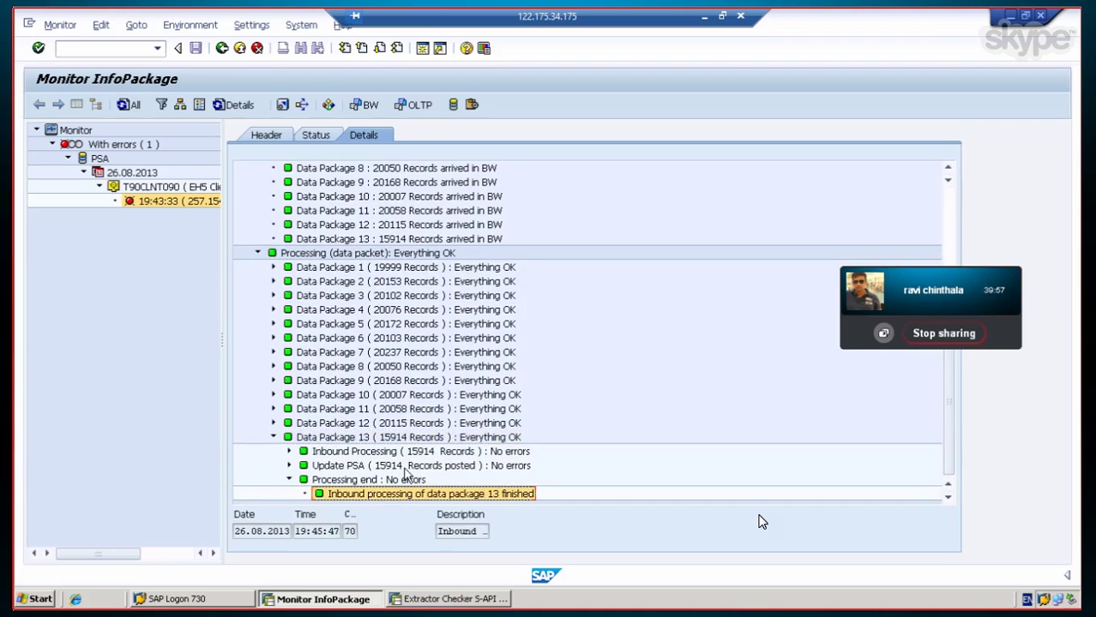
# Step: Display 1000 records of data package 000001 with all statuses in PSA Maintenance, then return to the monitor
pyautogui.click(454, 104)
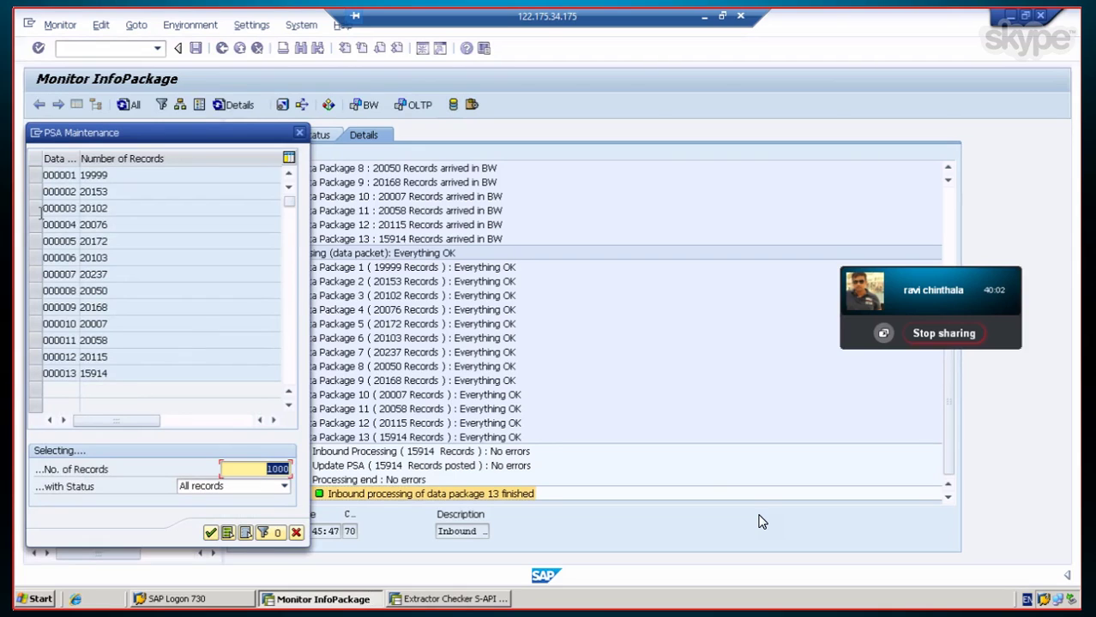
pyautogui.click(36, 174)
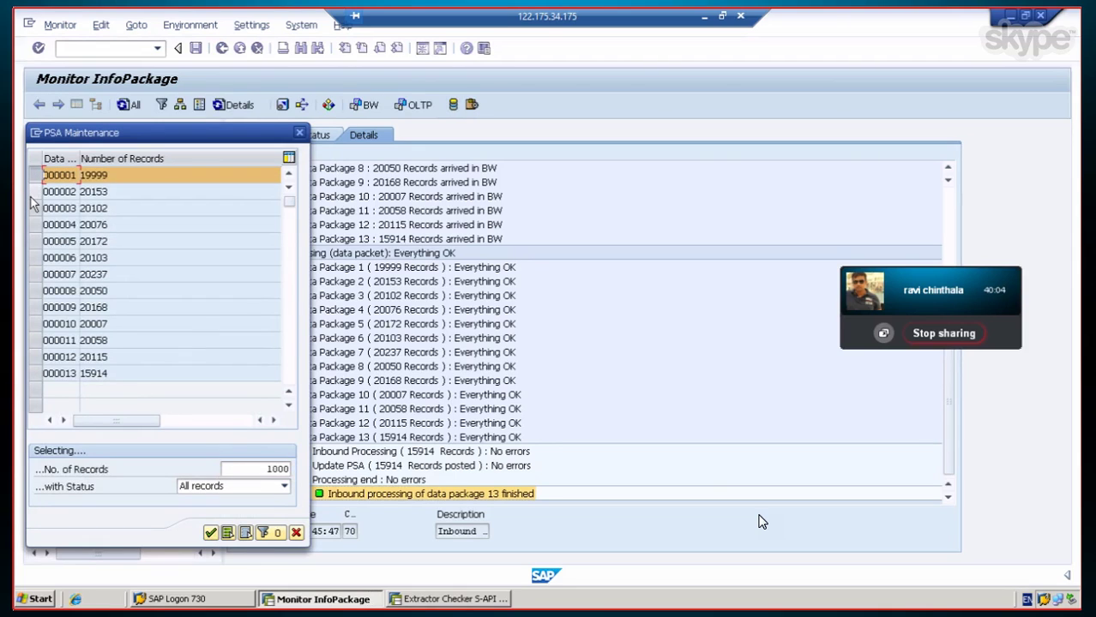
pyautogui.click(33, 194)
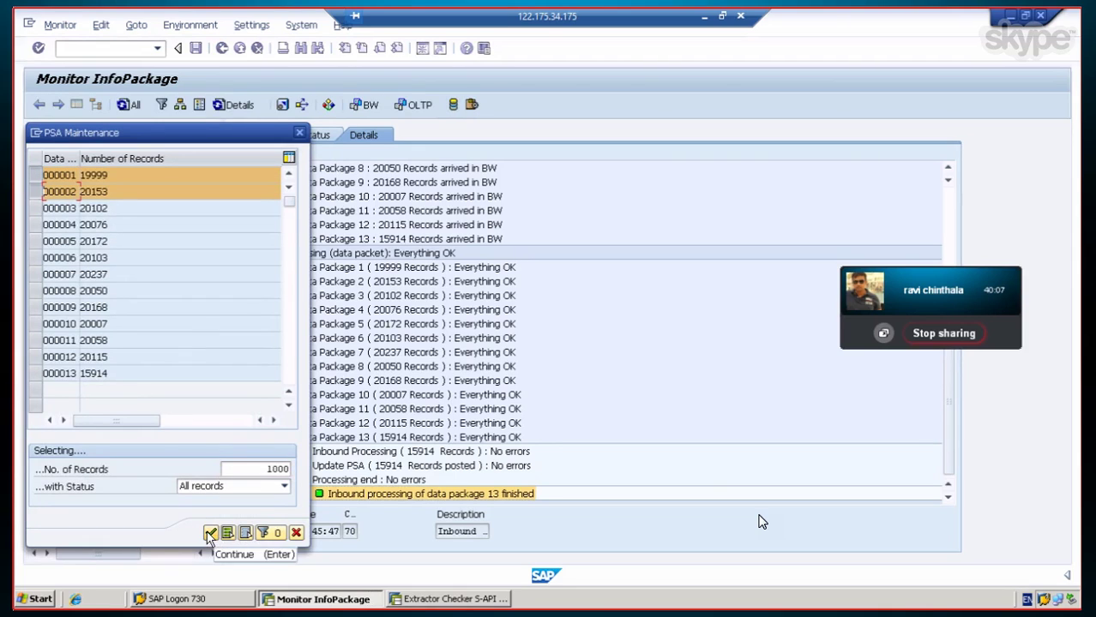
pyautogui.click(34, 192)
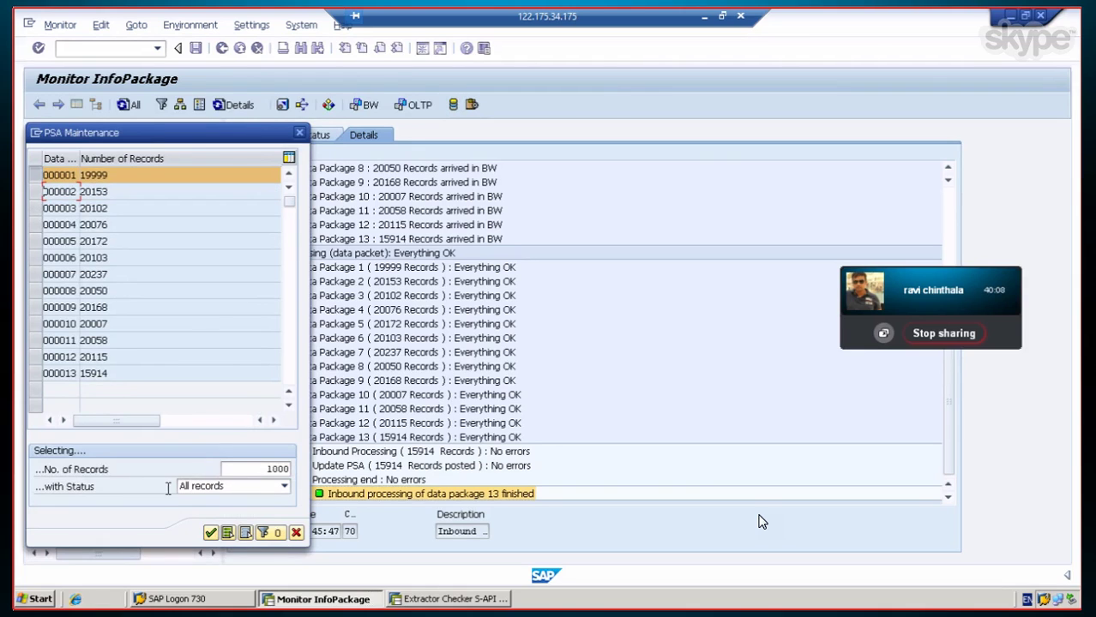
pyautogui.click(210, 534)
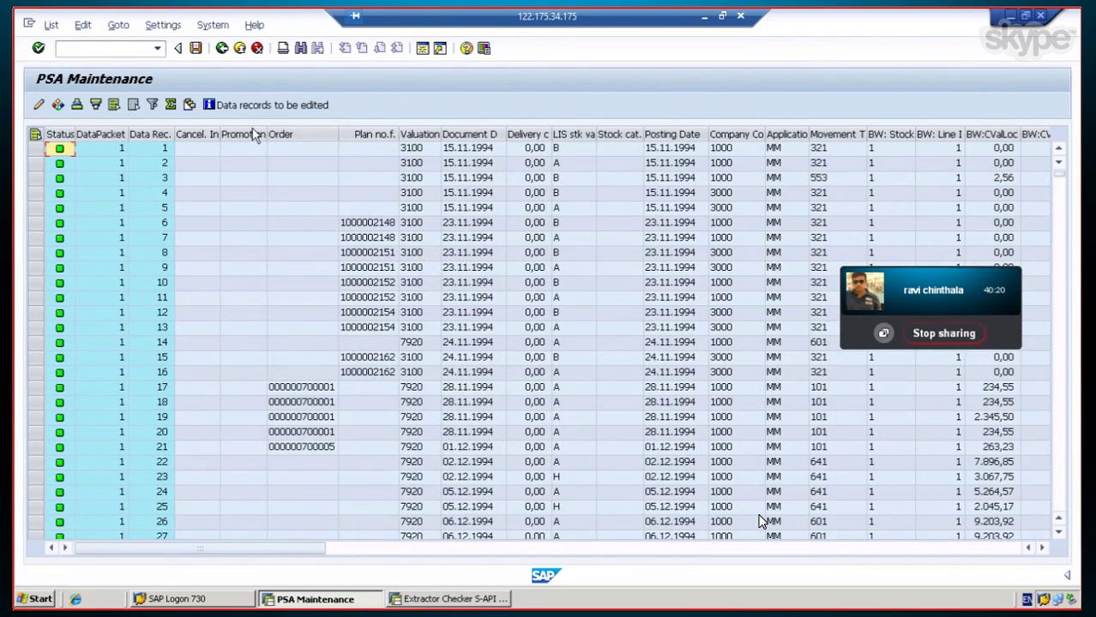
pyautogui.click(221, 49)
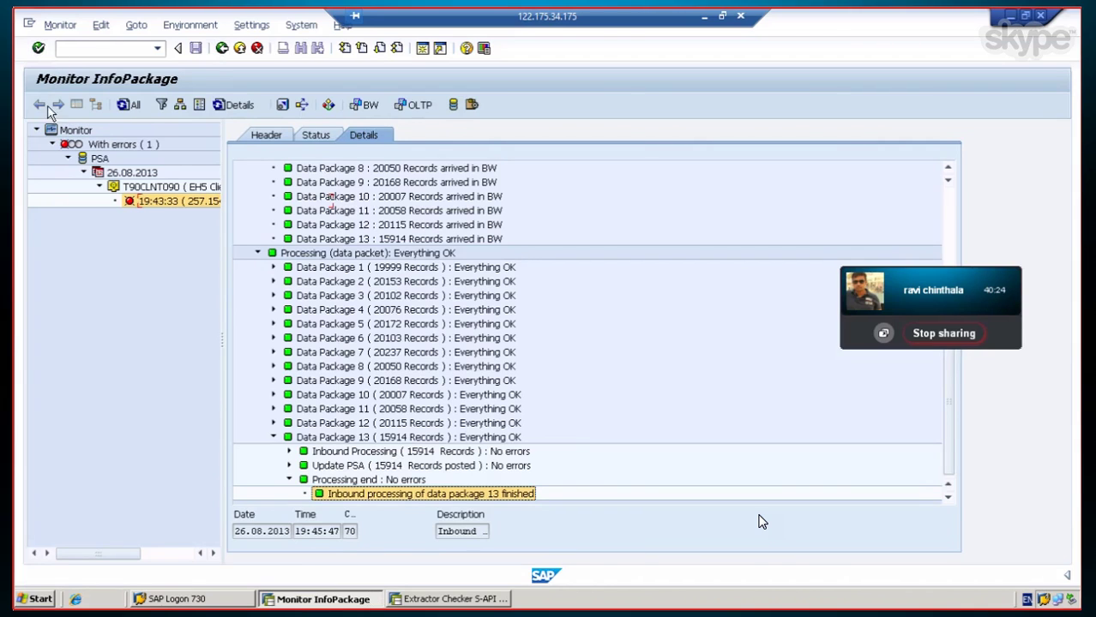
# Step: Return to the Modeling workbench and open the PSA request list of the 2LIS_03_BF Goods Movements DataSource
pyautogui.click(222, 49)
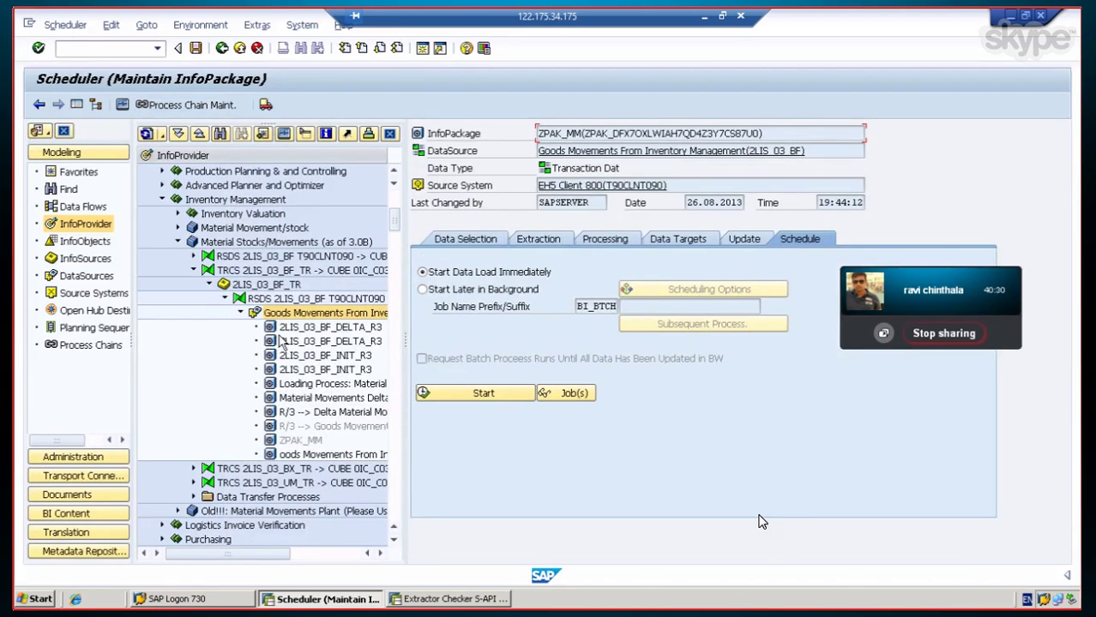
pyautogui.click(39, 105)
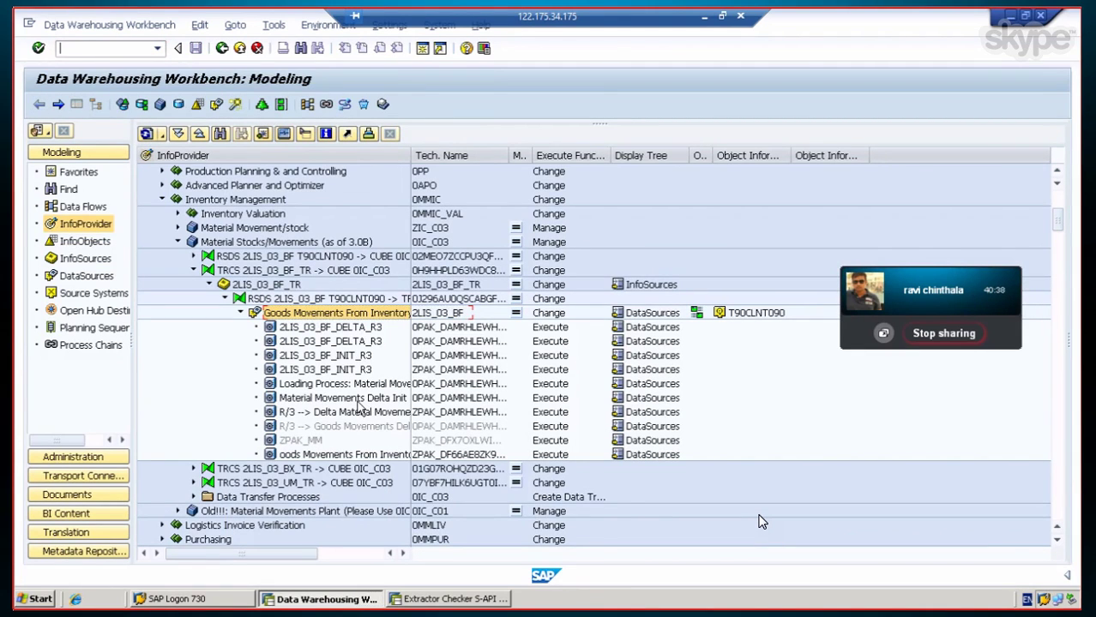
pyautogui.rightClick(341, 313)
pyautogui.click(400, 463)
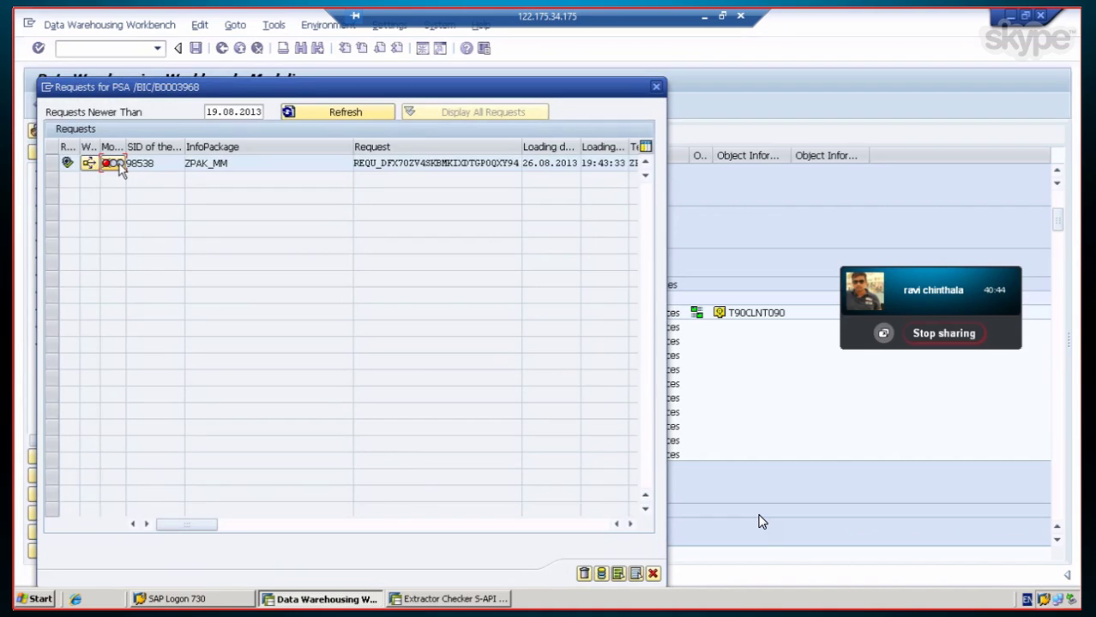
# Step: Set the ZPAK_MM request's total status to Status OK from its monitor, refresh, and close the PSA request list
pyautogui.click(117, 164)
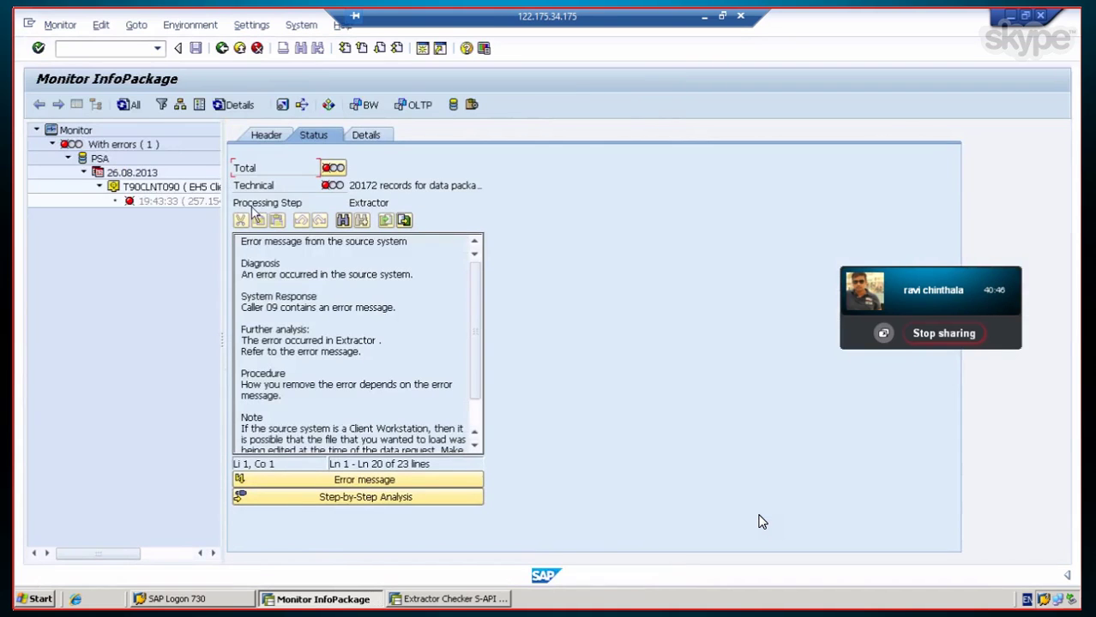
pyautogui.click(327, 170)
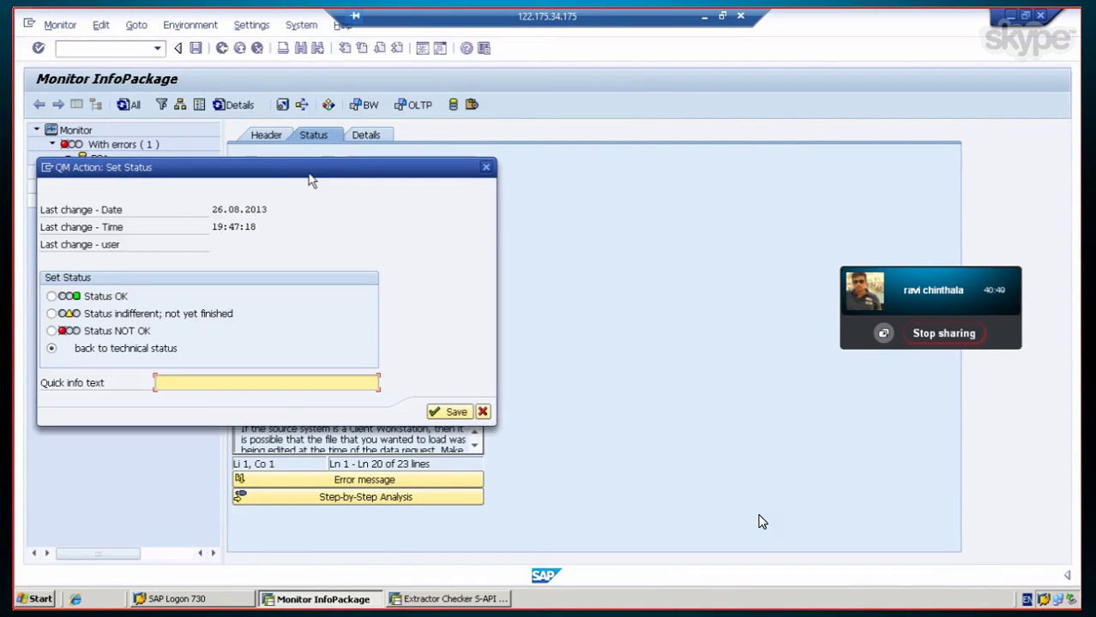
pyautogui.click(80, 300)
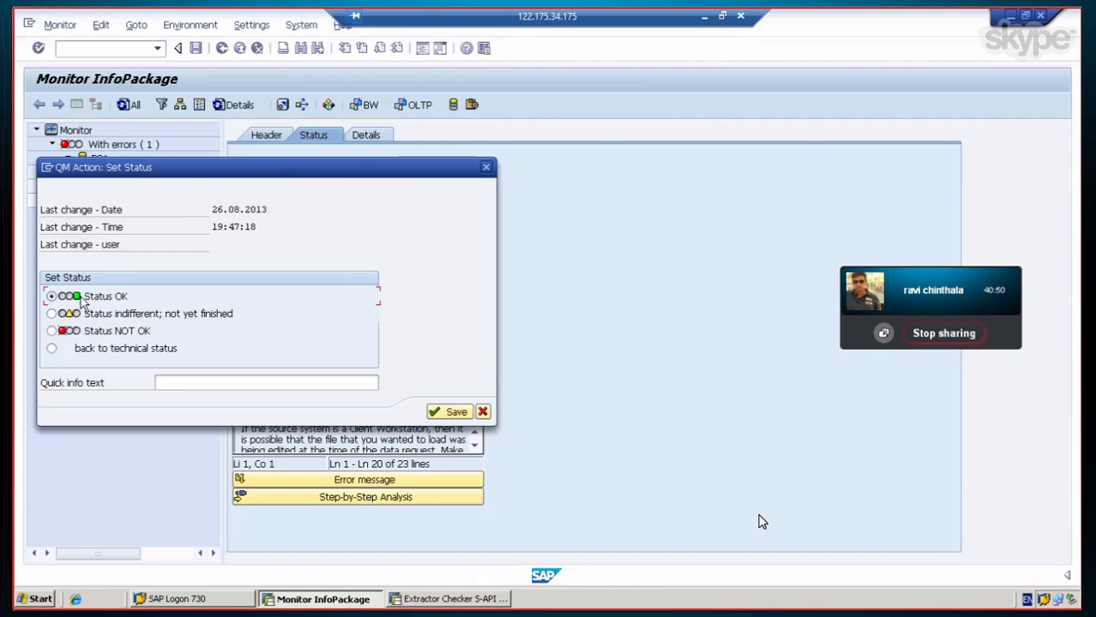
pyautogui.click(437, 413)
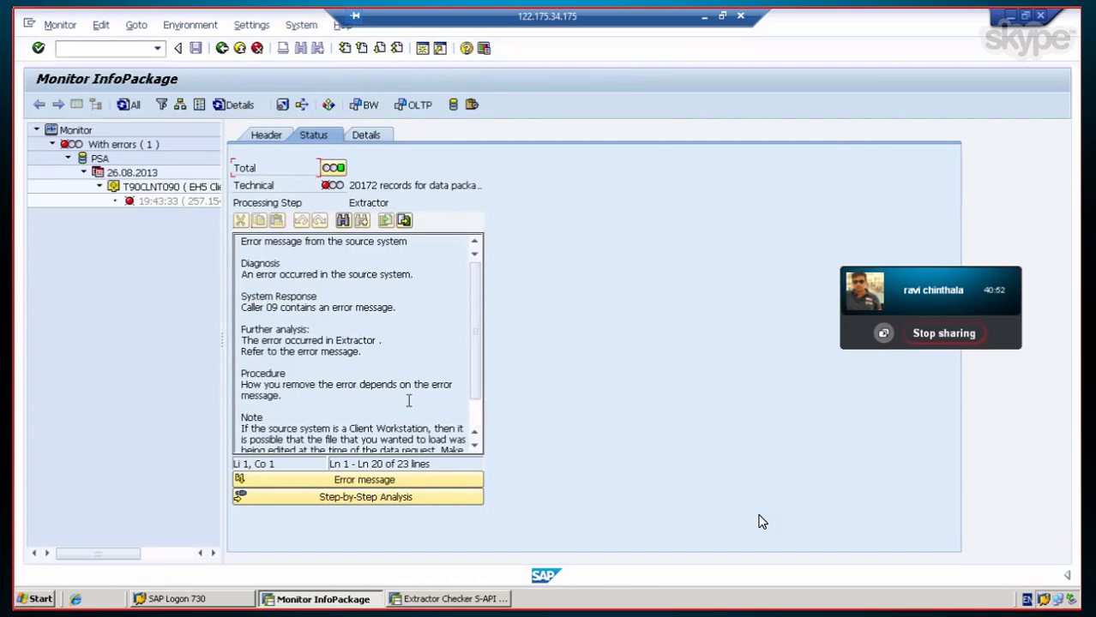
pyautogui.click(128, 105)
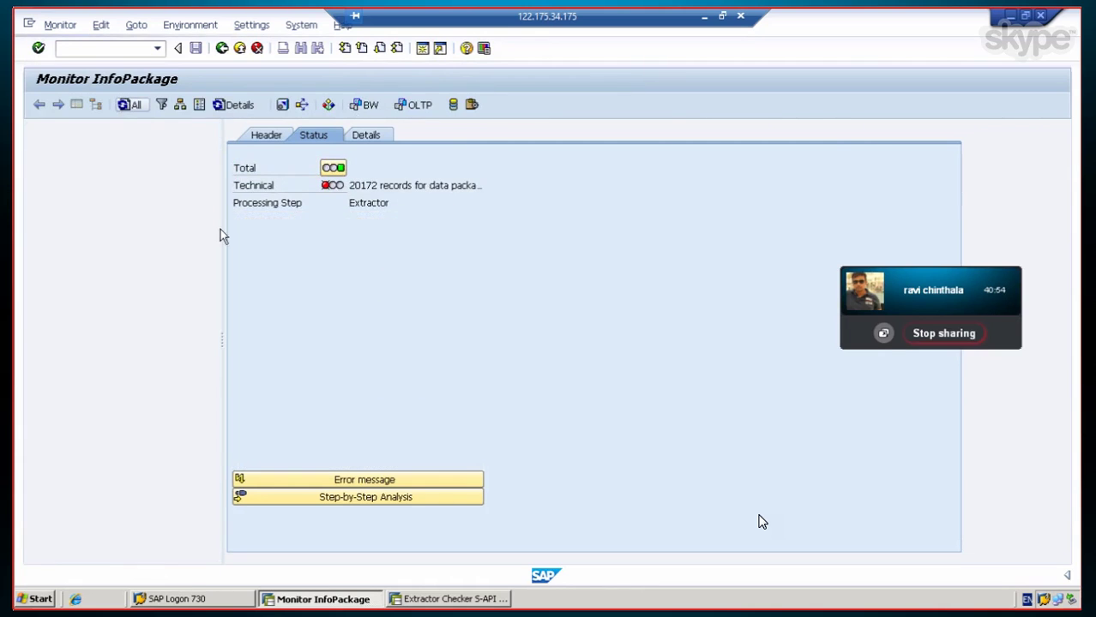
pyautogui.click(222, 49)
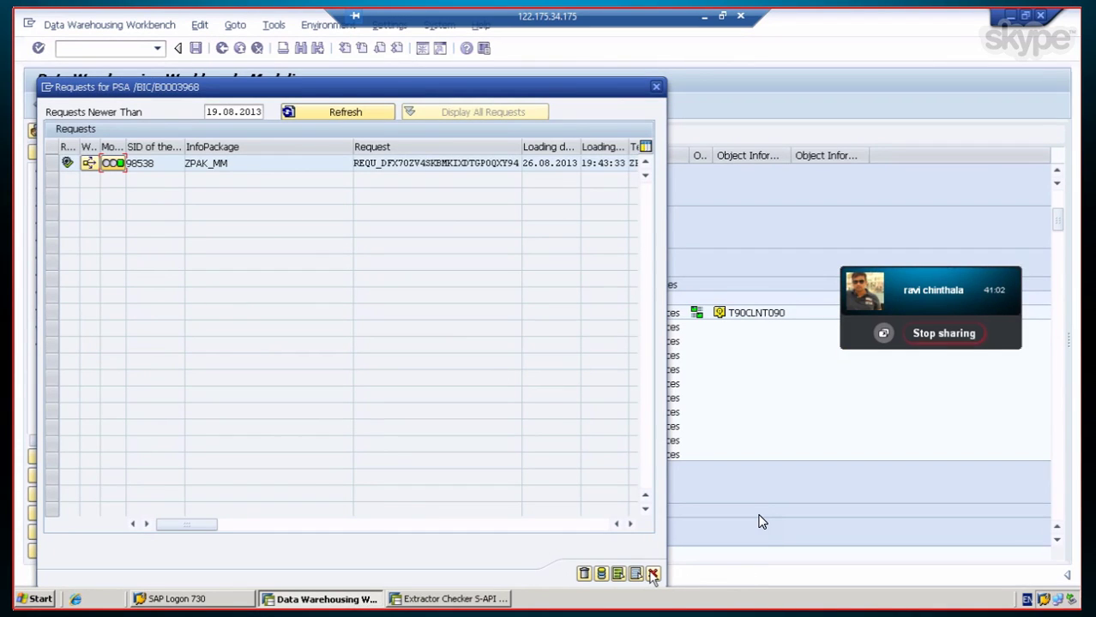
pyautogui.click(653, 575)
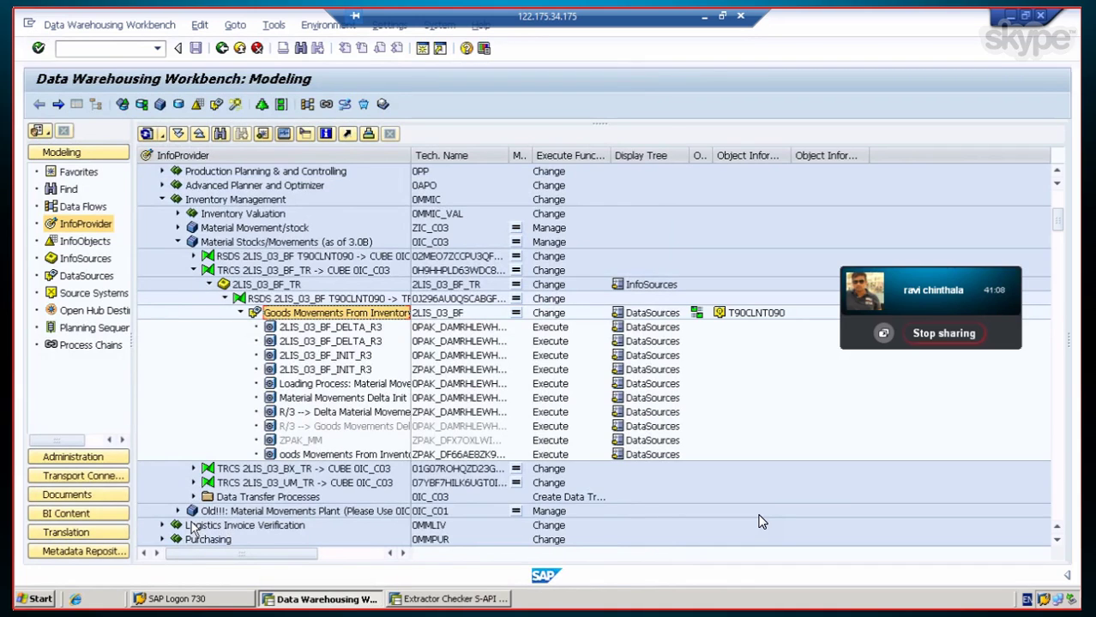
# Step: Expand the Data Transfer Processes of cube 0IC_C03 and check the source under each of the two 2LIS_03_BF DTPs
pyautogui.click(193, 496)
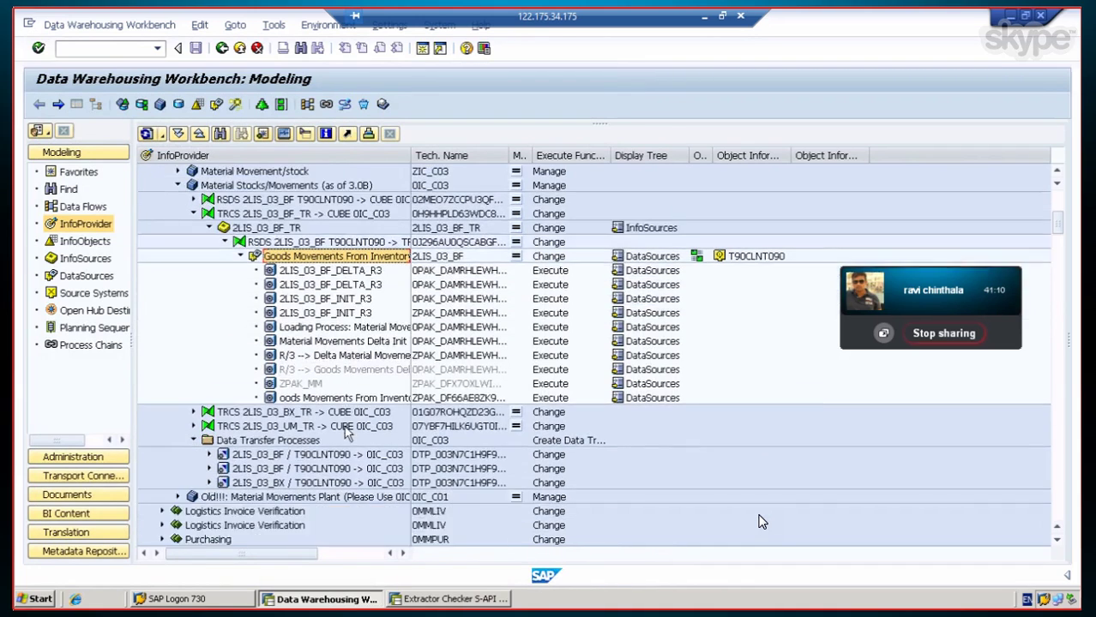
pyautogui.click(283, 469)
pyautogui.click(276, 442)
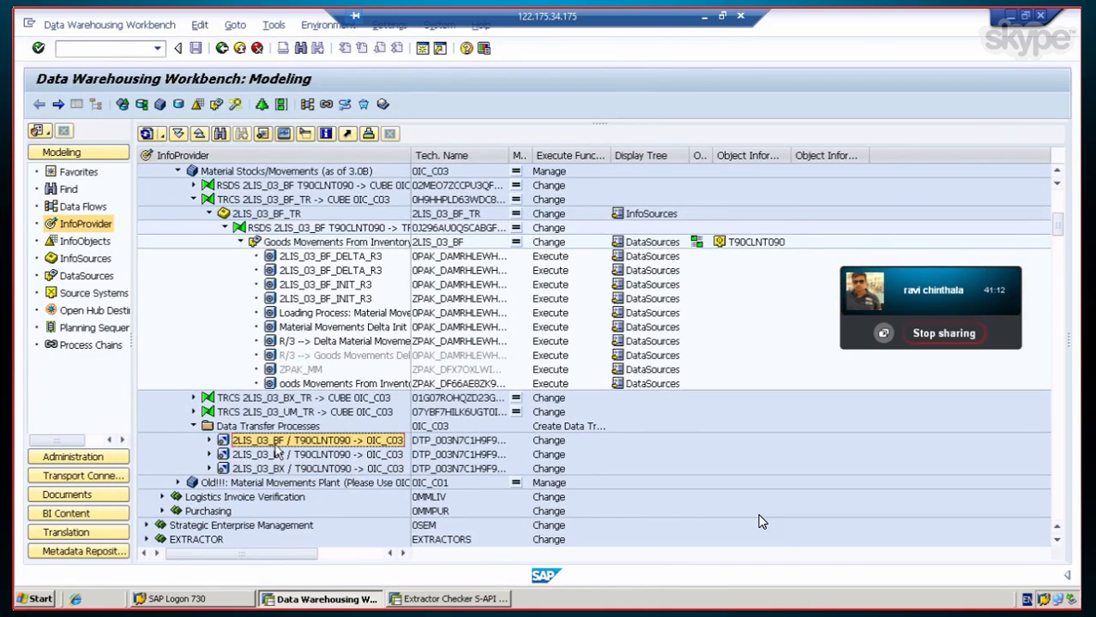
pyautogui.click(277, 456)
pyautogui.click(282, 442)
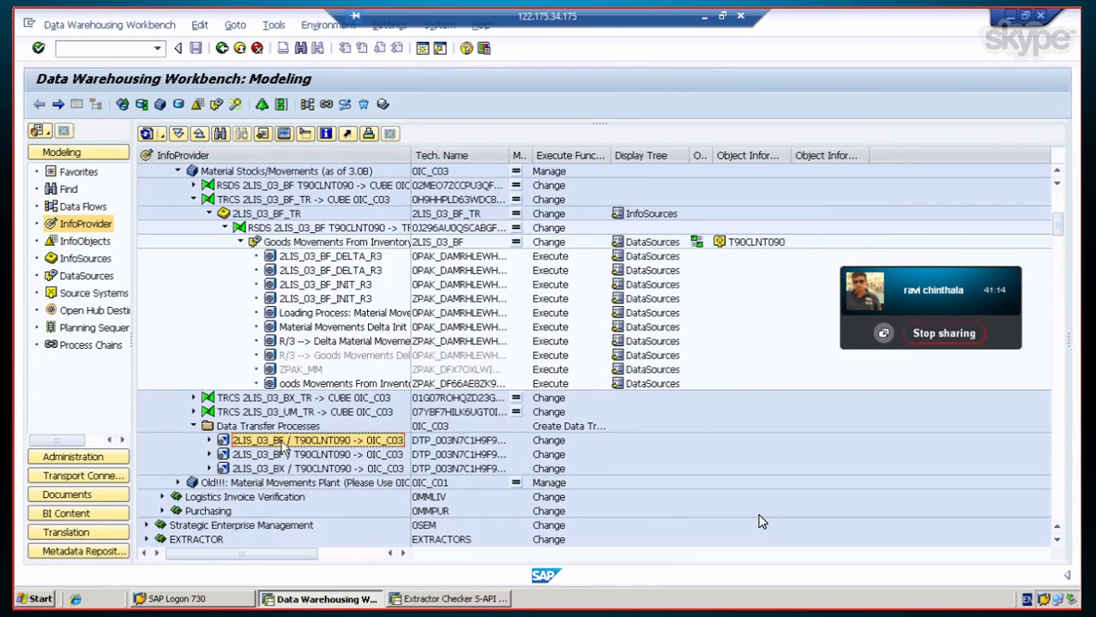
pyautogui.click(208, 454)
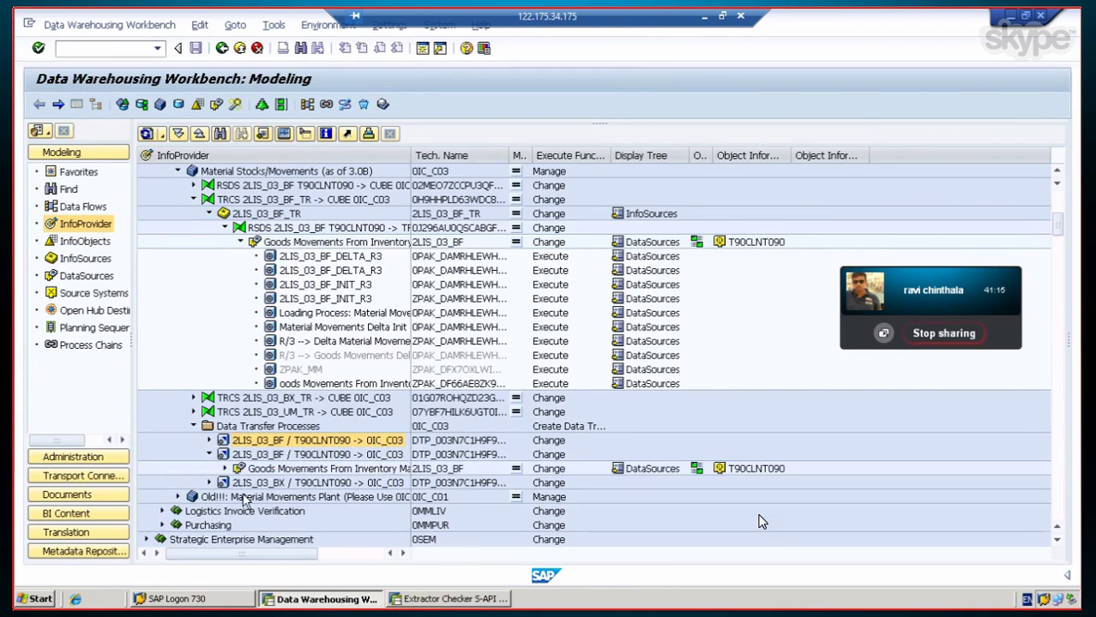
pyautogui.click(209, 454)
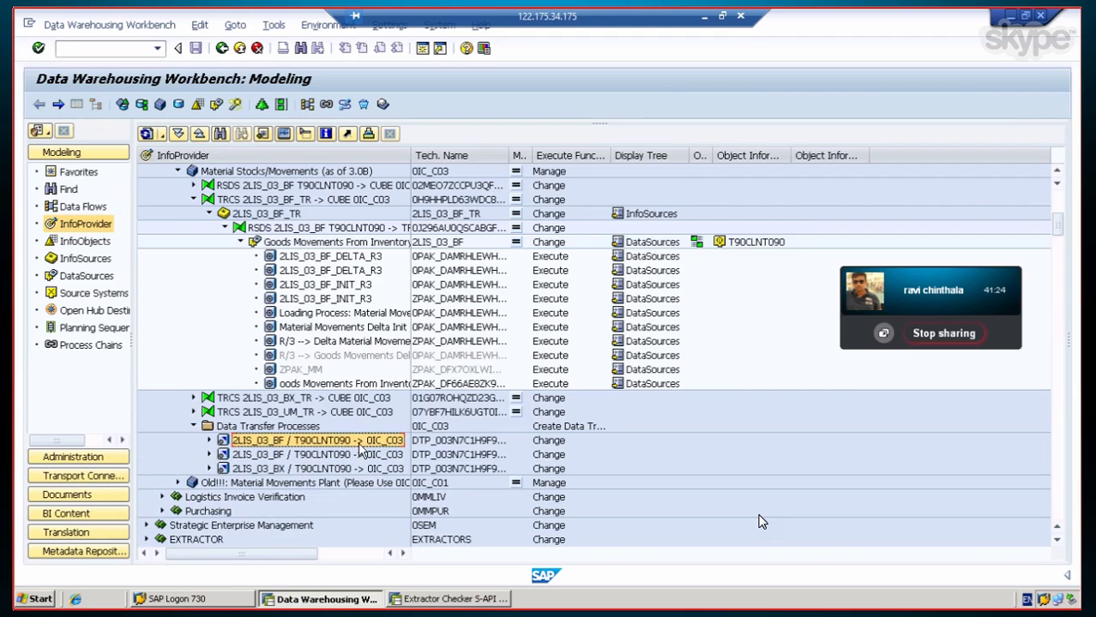
pyautogui.click(209, 441)
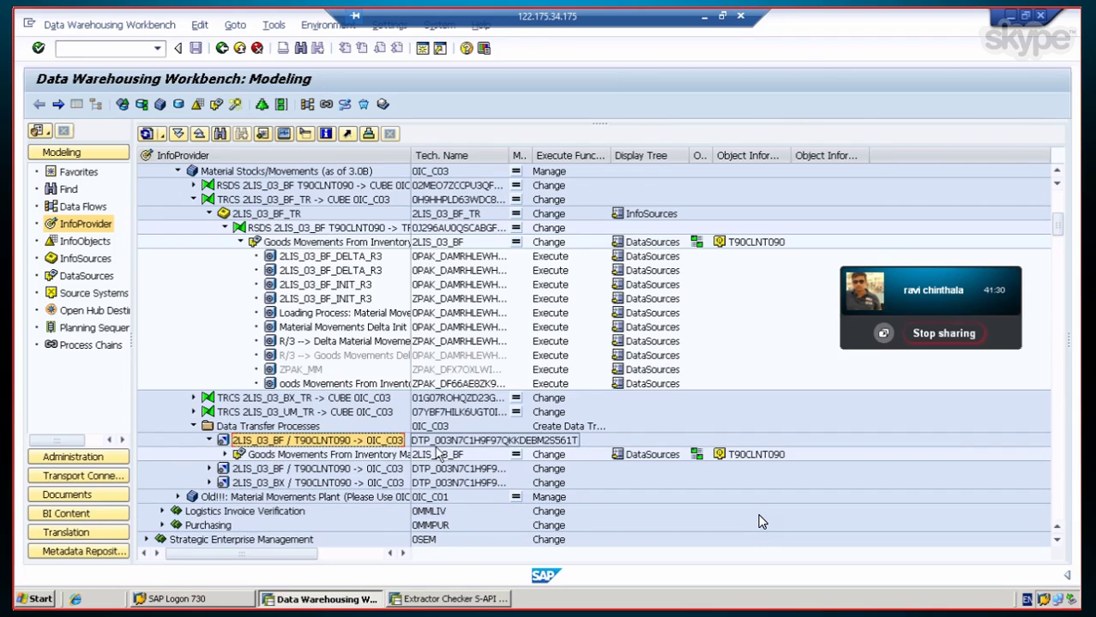
# Step: Open the first 2LIS_03_BF / T90CLNT090 -> 0IC_C03 DTP at full width and show its extraction settings
pyautogui.doubleClick(299, 441)
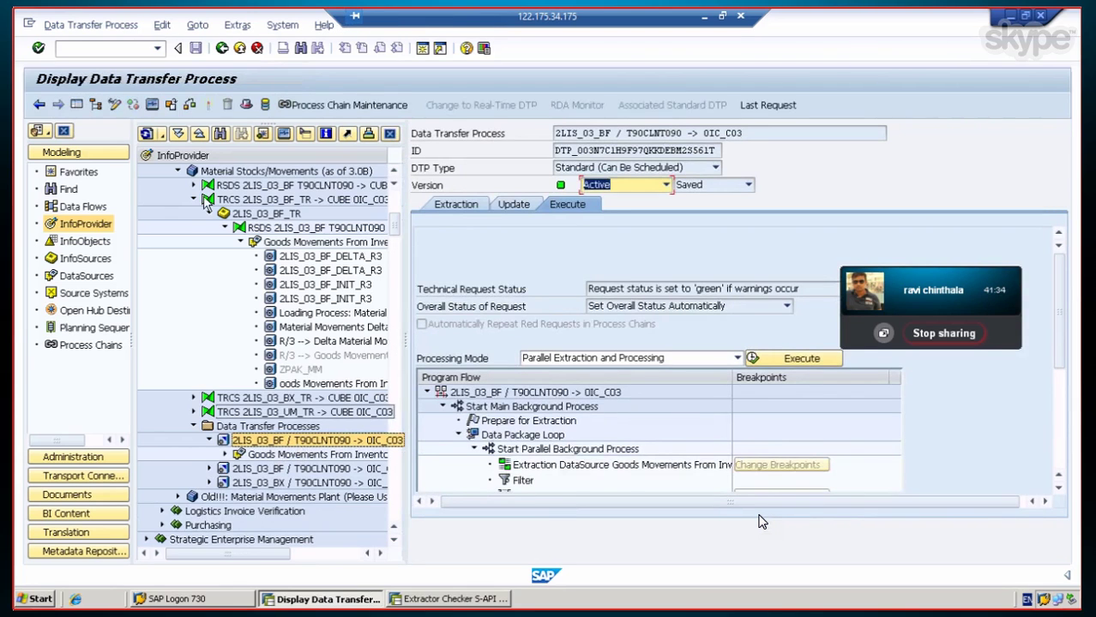
pyautogui.click(76, 104)
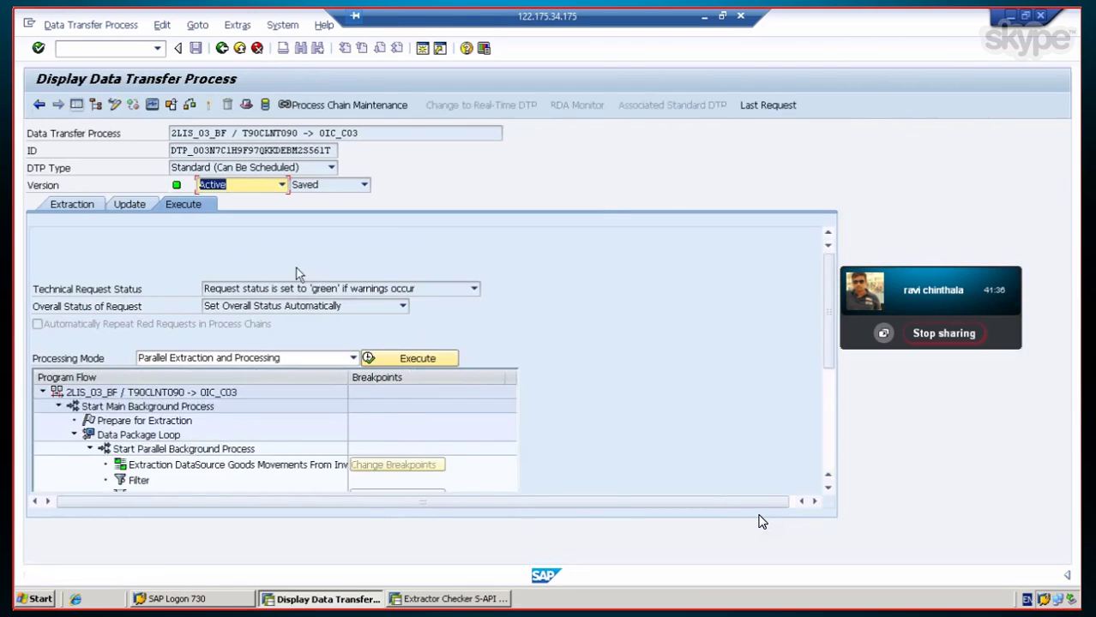
pyautogui.click(73, 206)
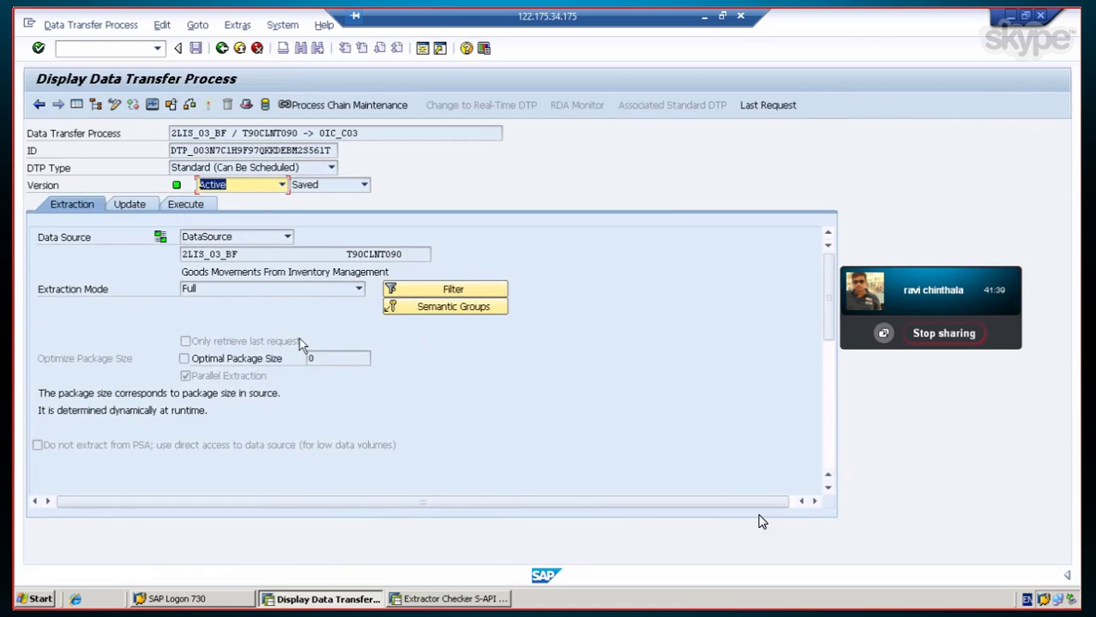
# Step: View the DTP's filter fields in display mode, then cancel the filter
pyautogui.click(444, 287)
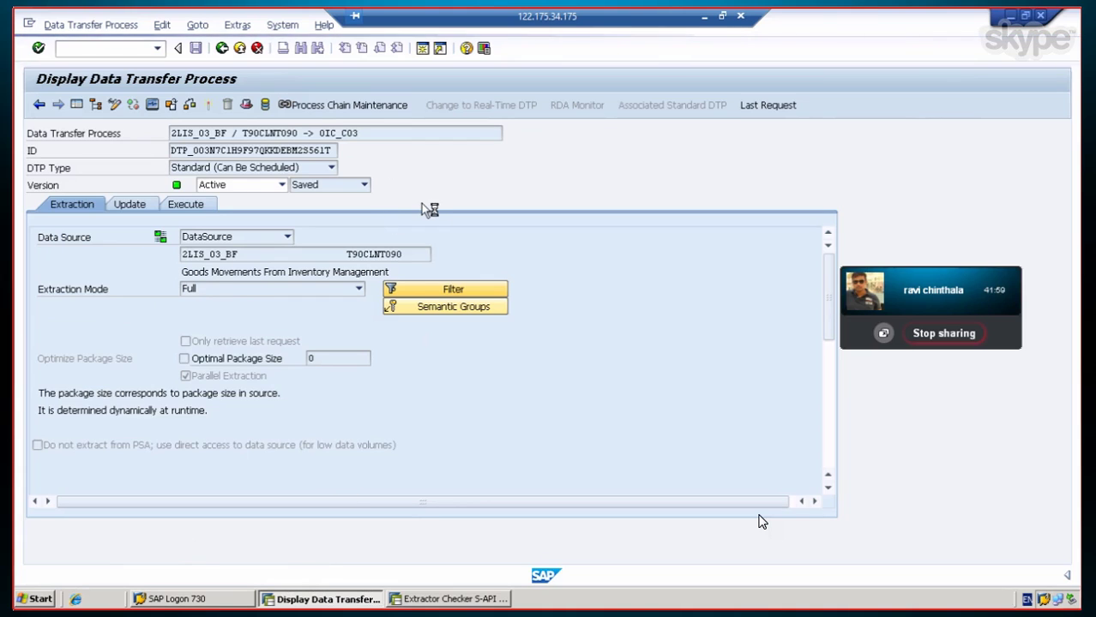
pyautogui.click(703, 21)
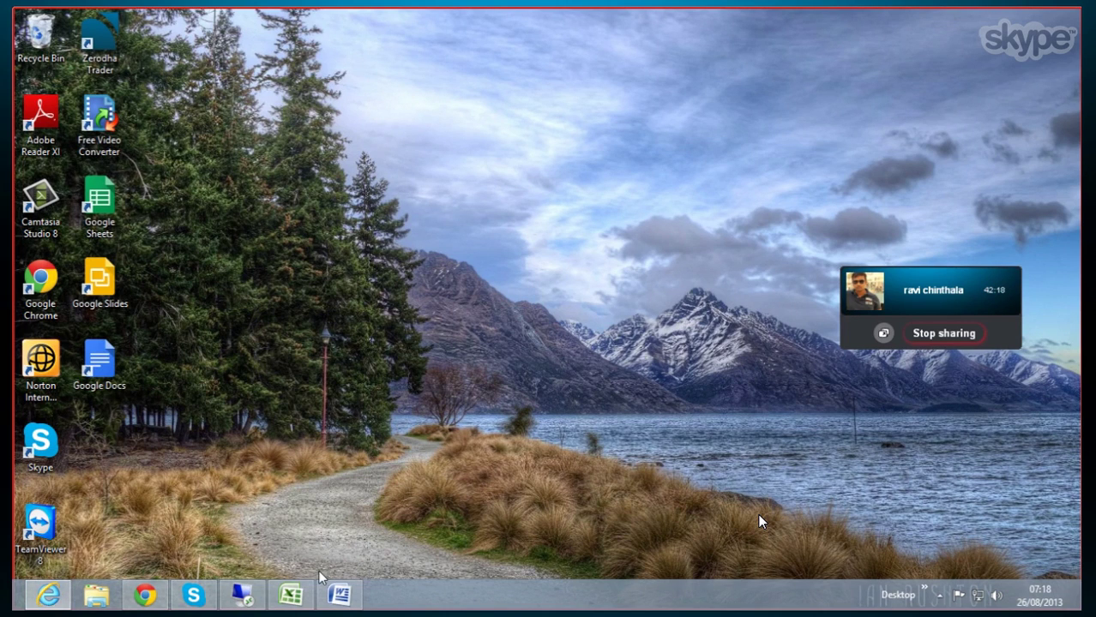
pyautogui.click(248, 602)
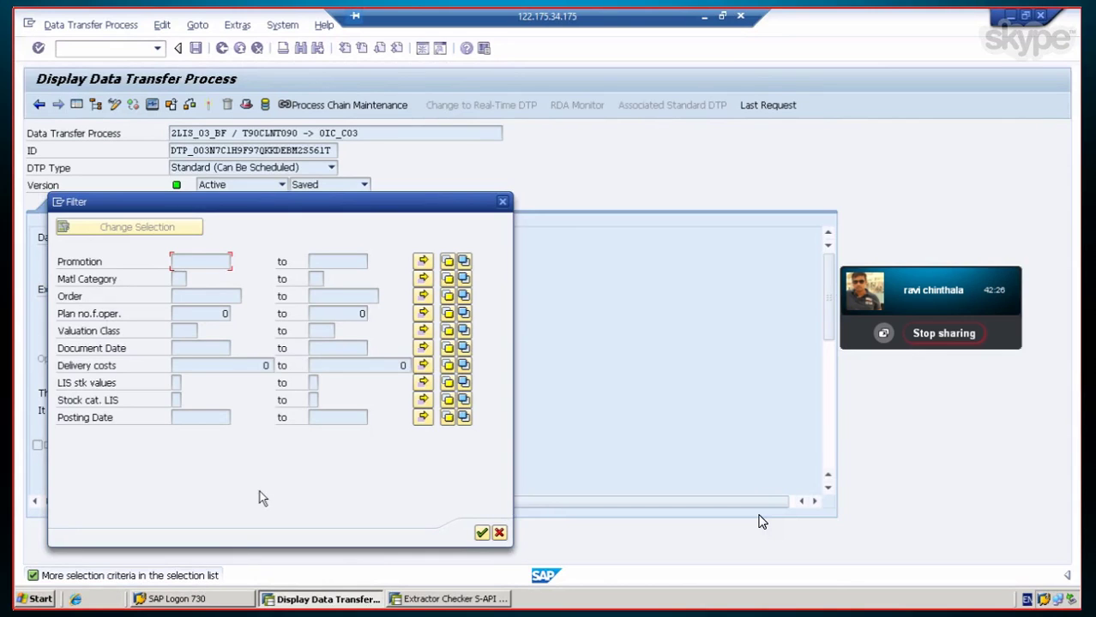
pyautogui.click(499, 533)
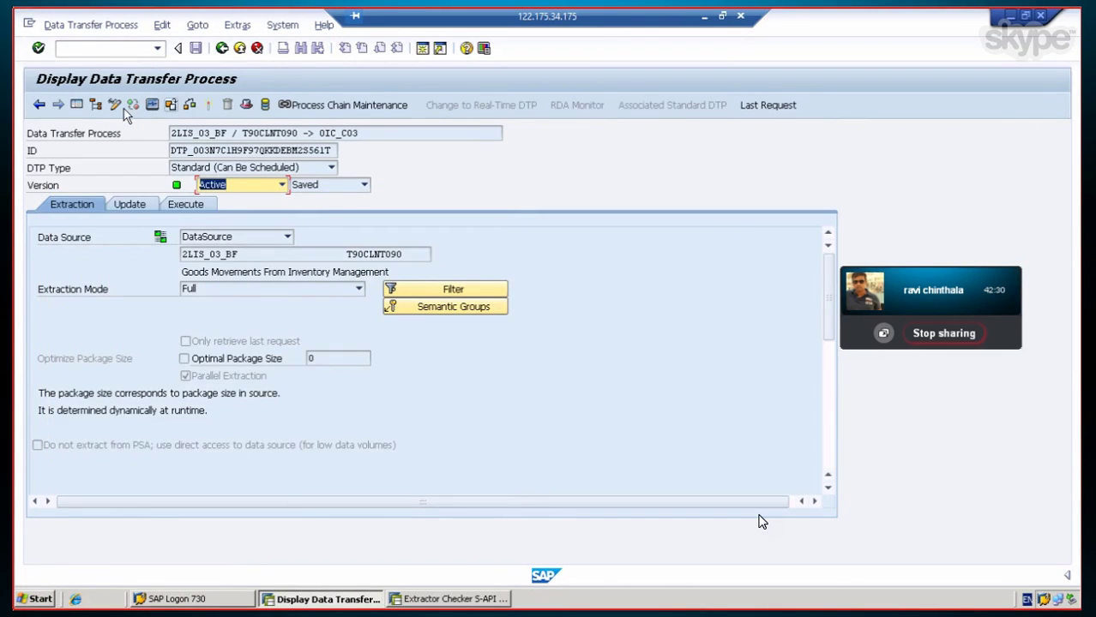
# Step: Switch the DTP to change mode and open the selection of further fields for its extraction filter
pyautogui.click(116, 106)
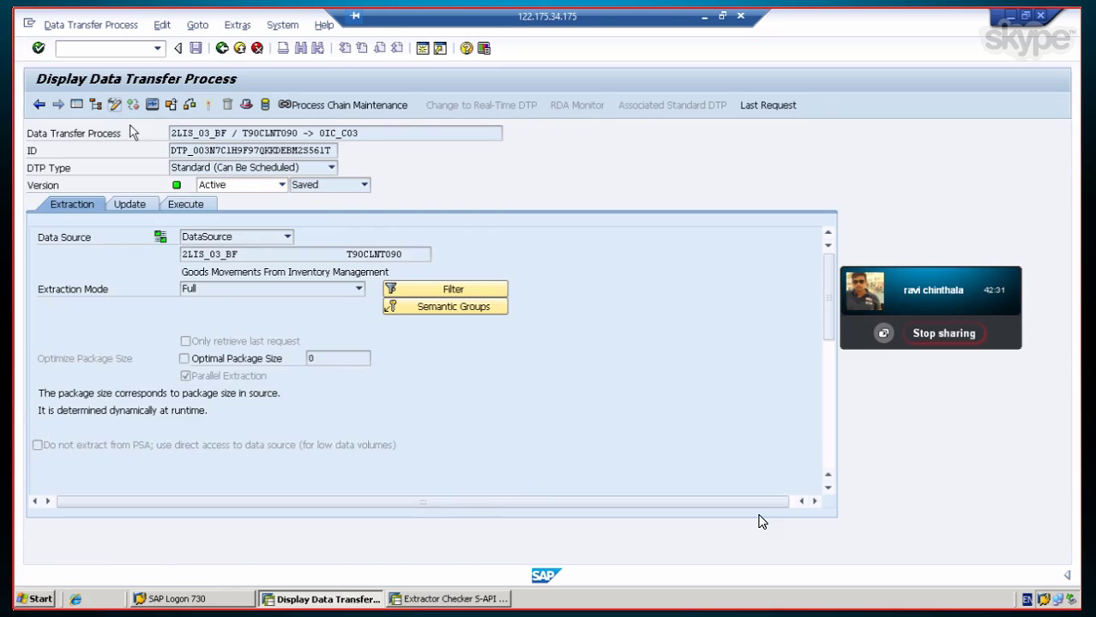
pyautogui.click(445, 288)
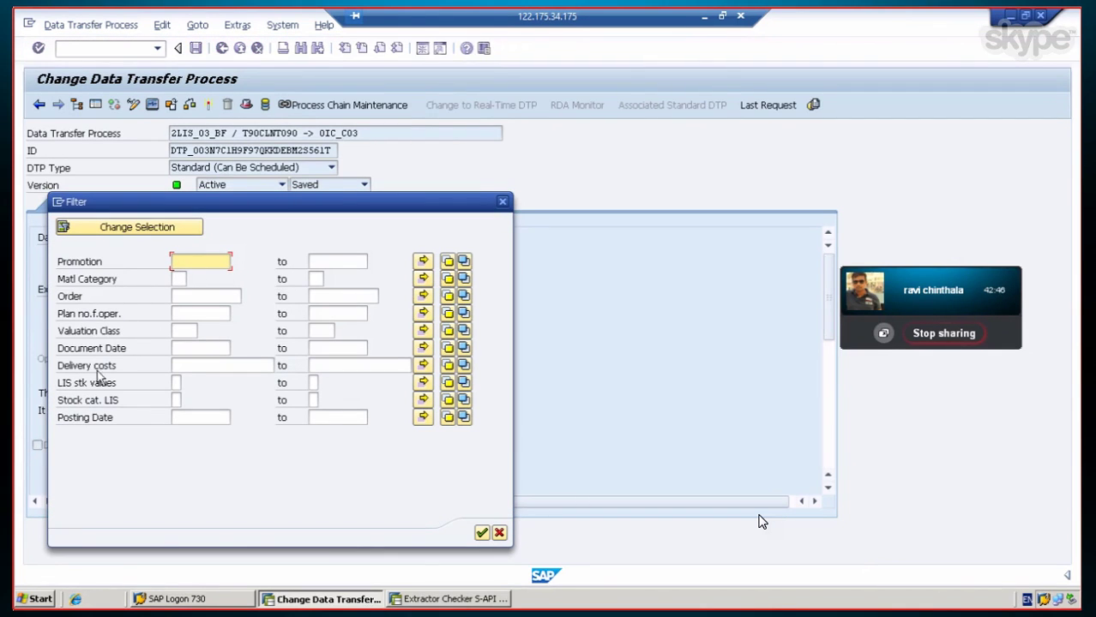
pyautogui.click(133, 240)
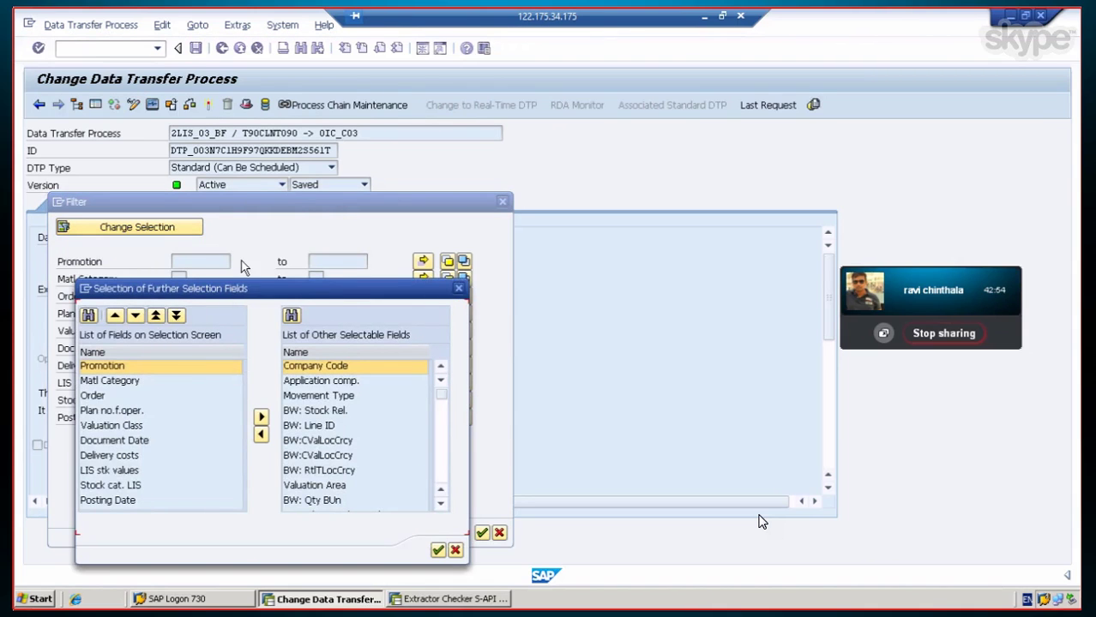
pyautogui.moveTo(228, 289); pyautogui.dragTo(274, 218)
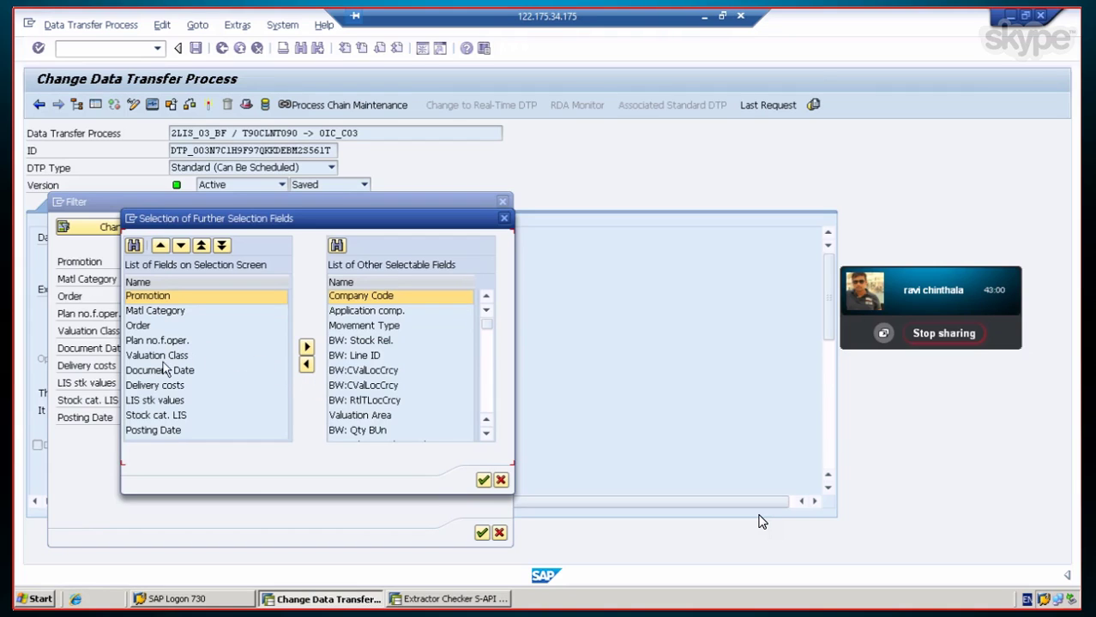
# Step: Remove every field from the filter's selection screen, from Promotion and Matl Category through Delivery costs, Stock cat. LIS and Posting Date
pyautogui.click(132, 392)
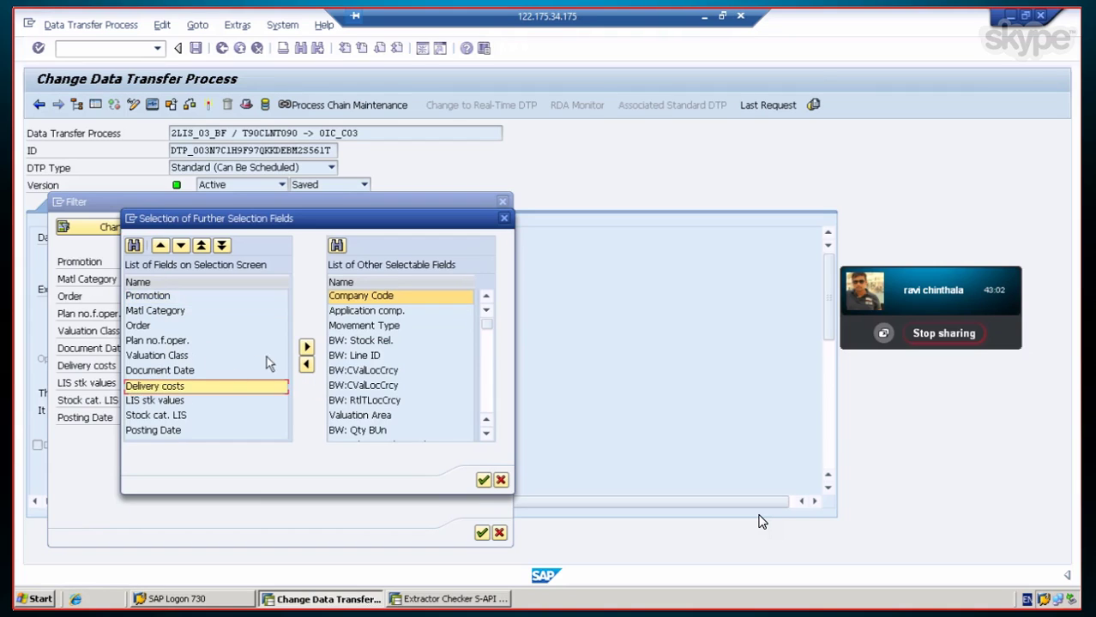
pyautogui.click(306, 348)
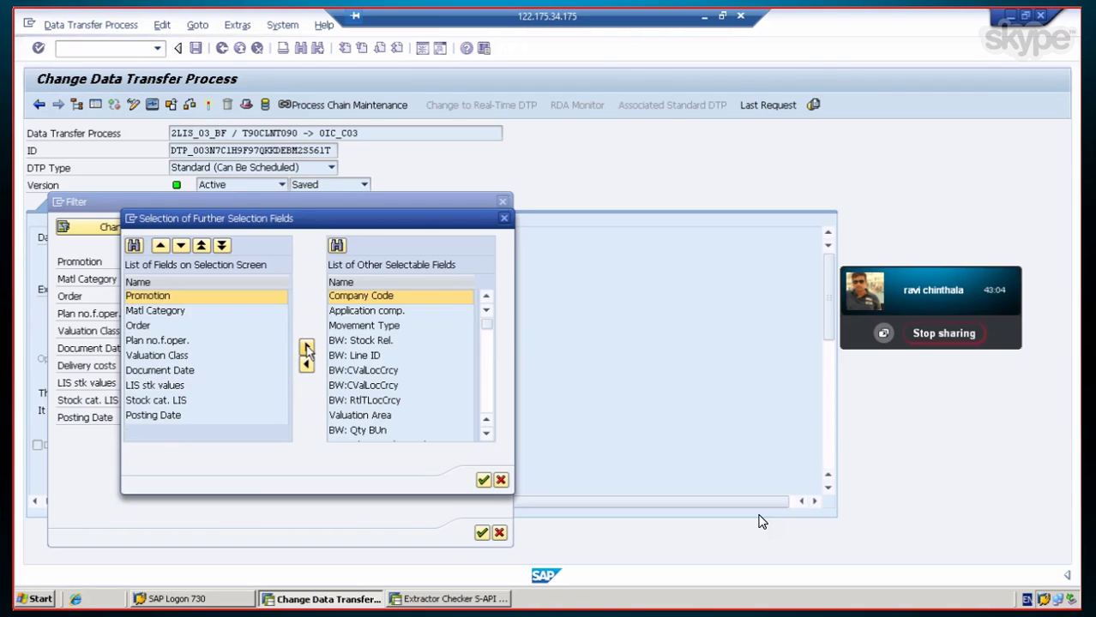
pyautogui.click(175, 400)
pyautogui.click(306, 348)
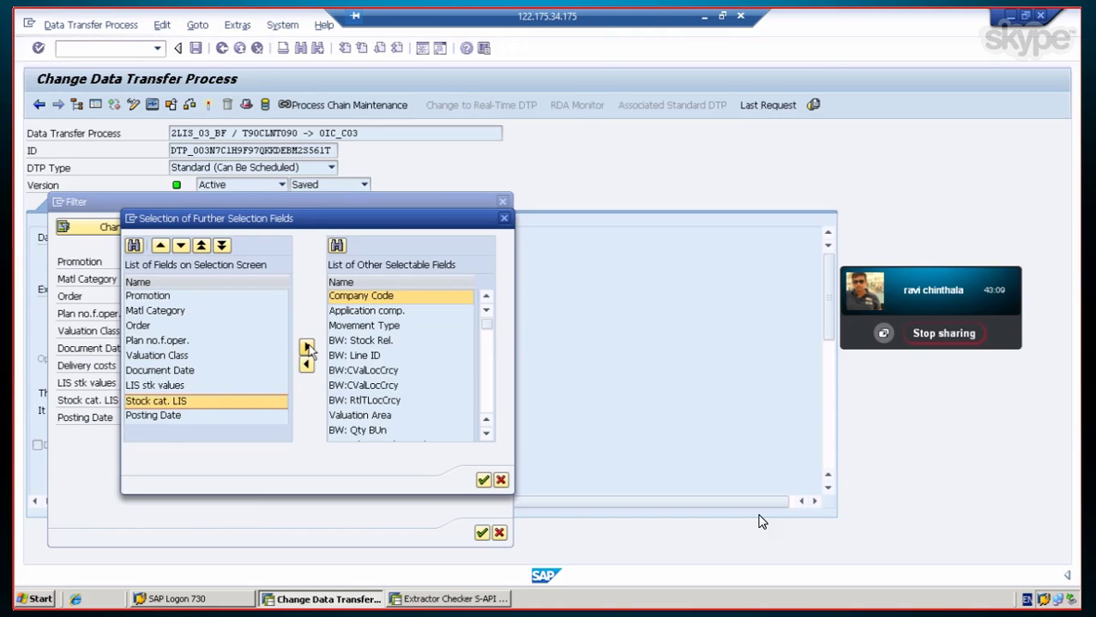
pyautogui.click(306, 348)
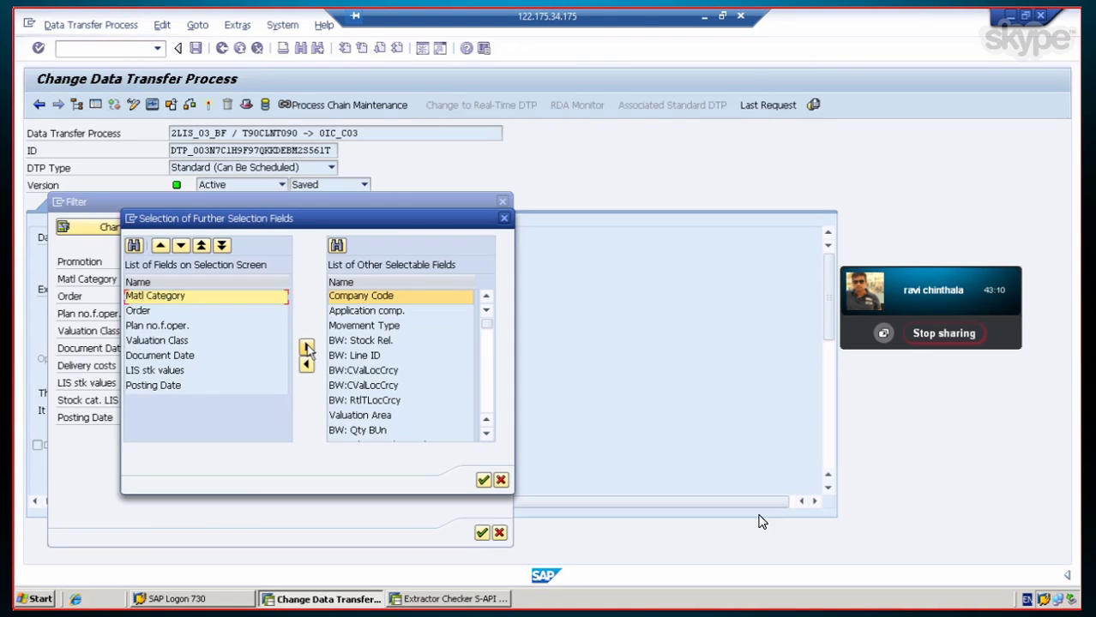
pyautogui.click(306, 348)
pyautogui.click(306, 348)
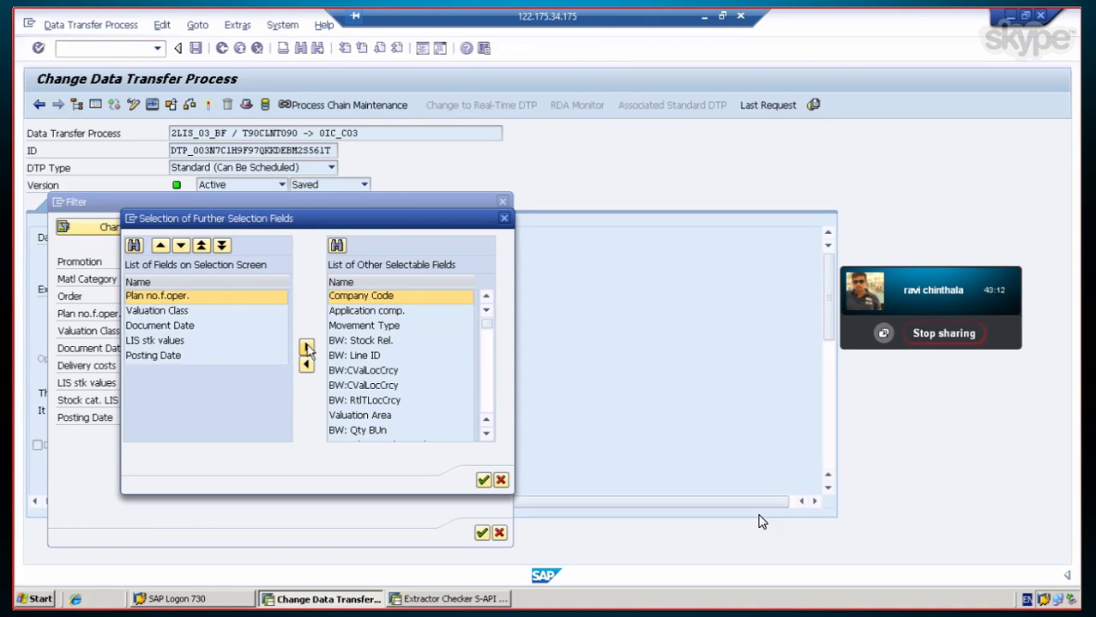
pyautogui.click(306, 348)
pyautogui.click(306, 348)
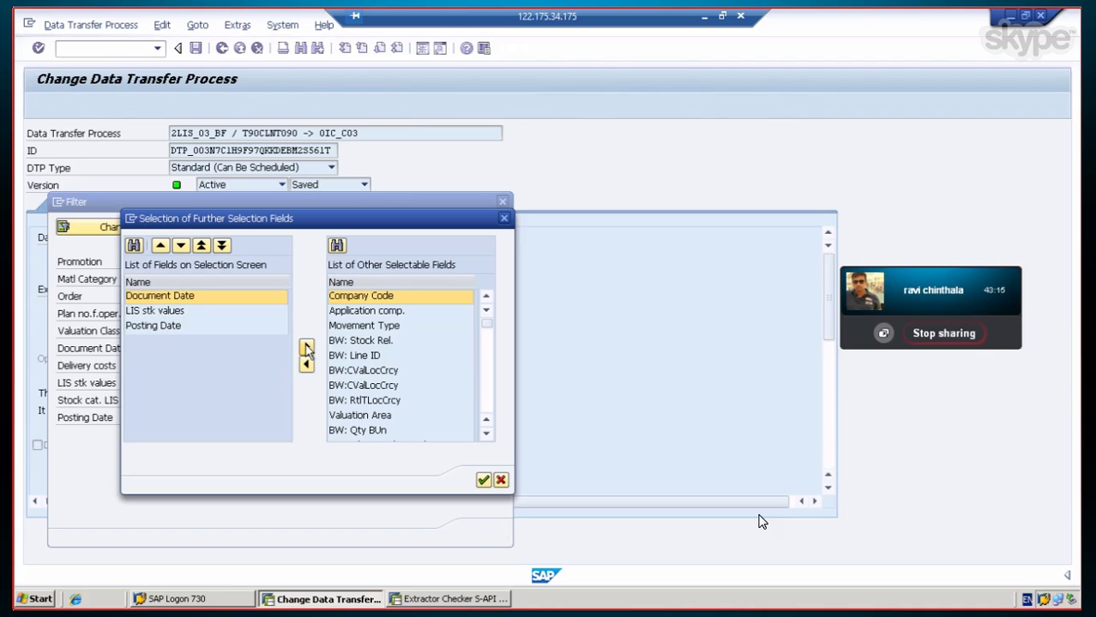
pyautogui.click(306, 348)
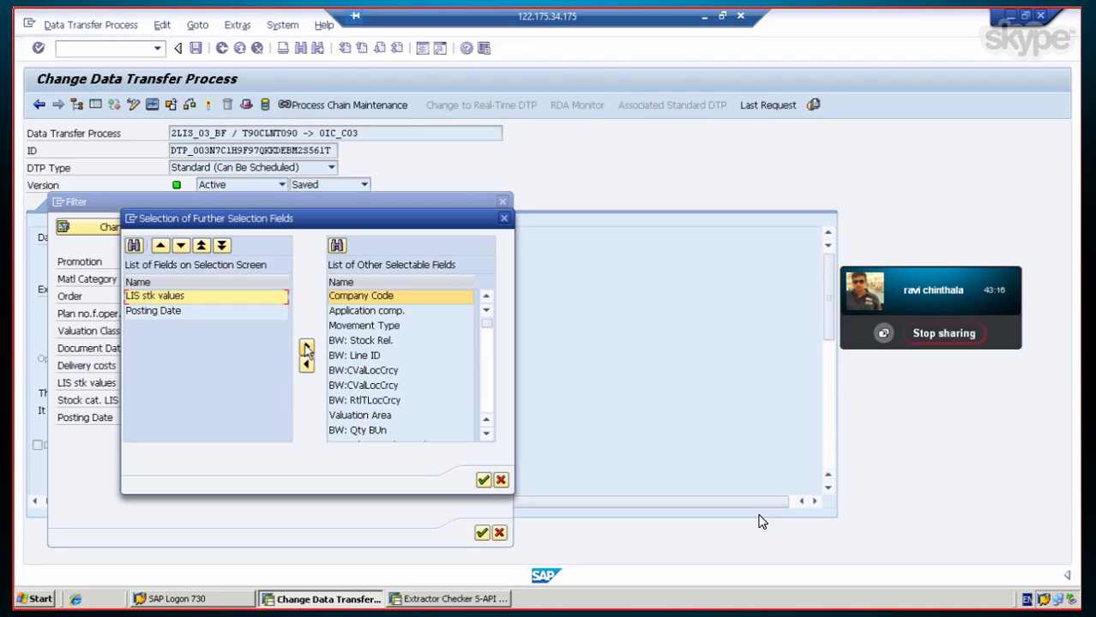
pyautogui.click(306, 348)
pyautogui.click(306, 348)
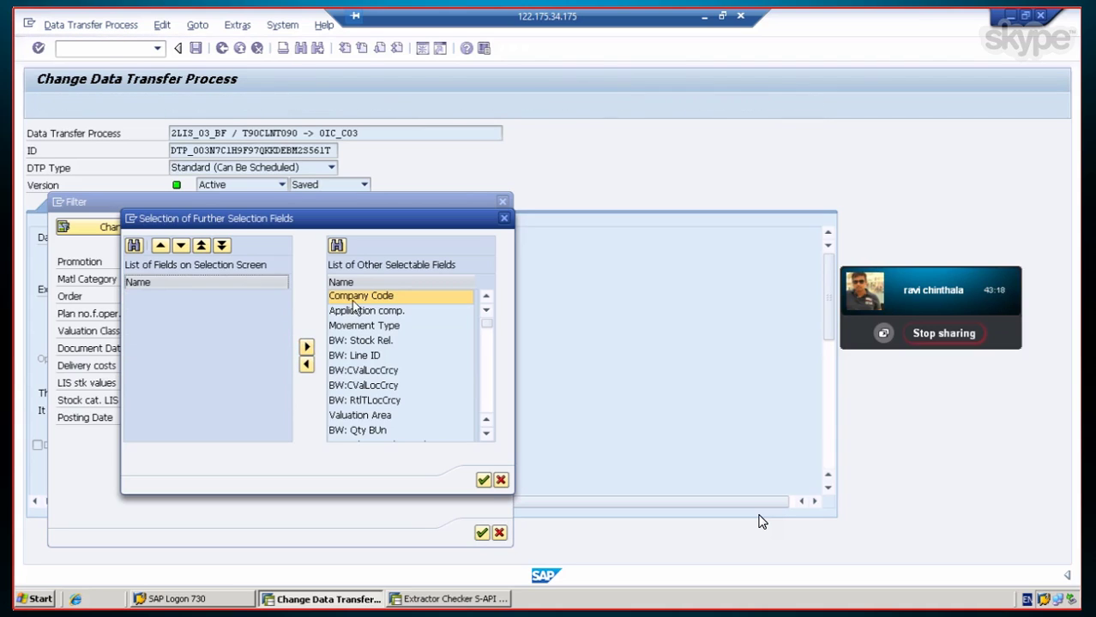
# Step: Use Company Code as the only filter field, set it to 1000 and apply the filter
pyautogui.click(483, 482)
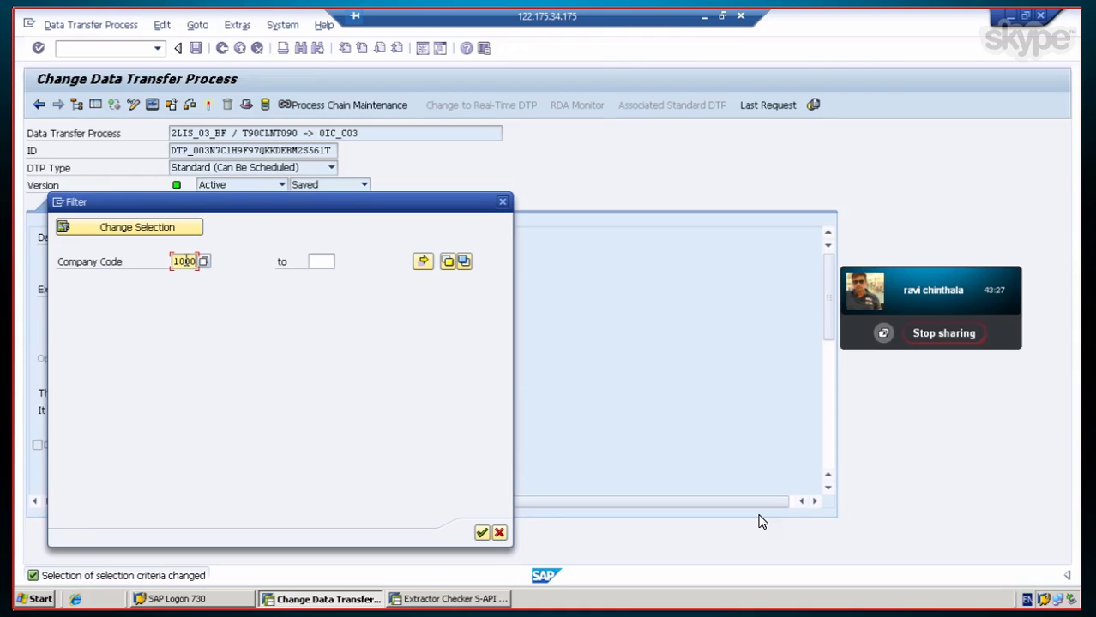
pyautogui.click(481, 534)
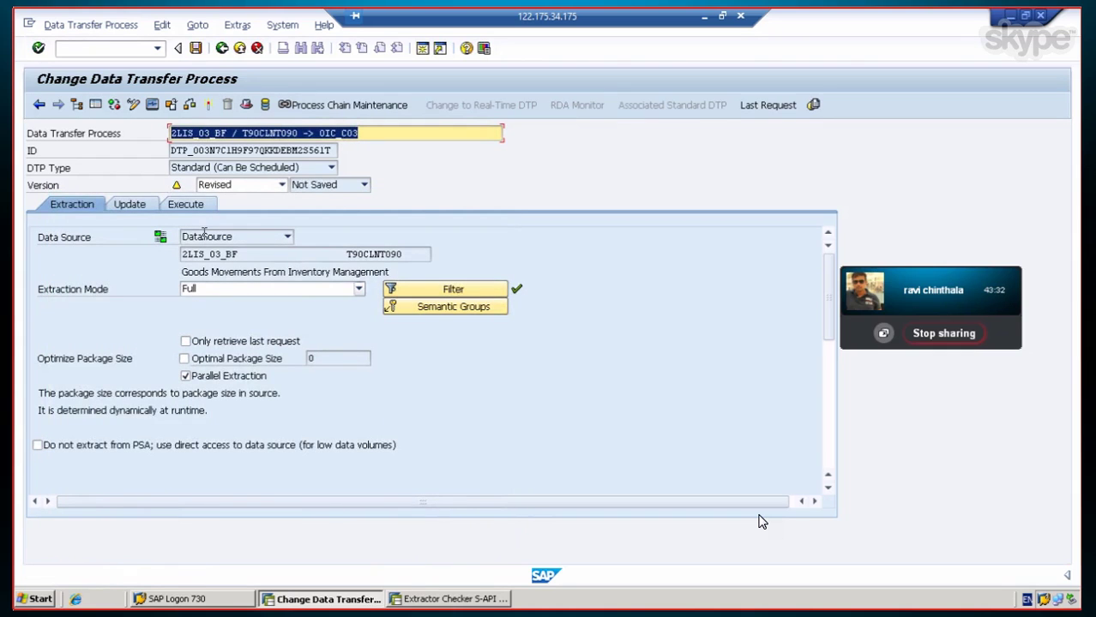
# Step: Execute the 2LIS_03_BF DTP, choose to display the request monitor, and save the changed data transfer process
pyautogui.click(187, 204)
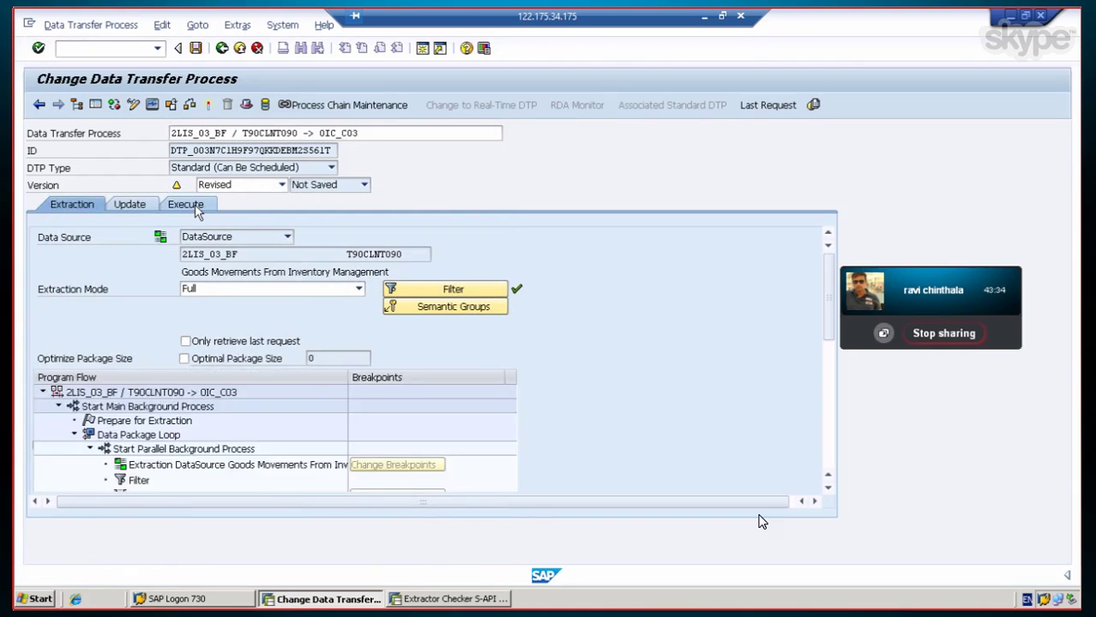
pyautogui.click(407, 360)
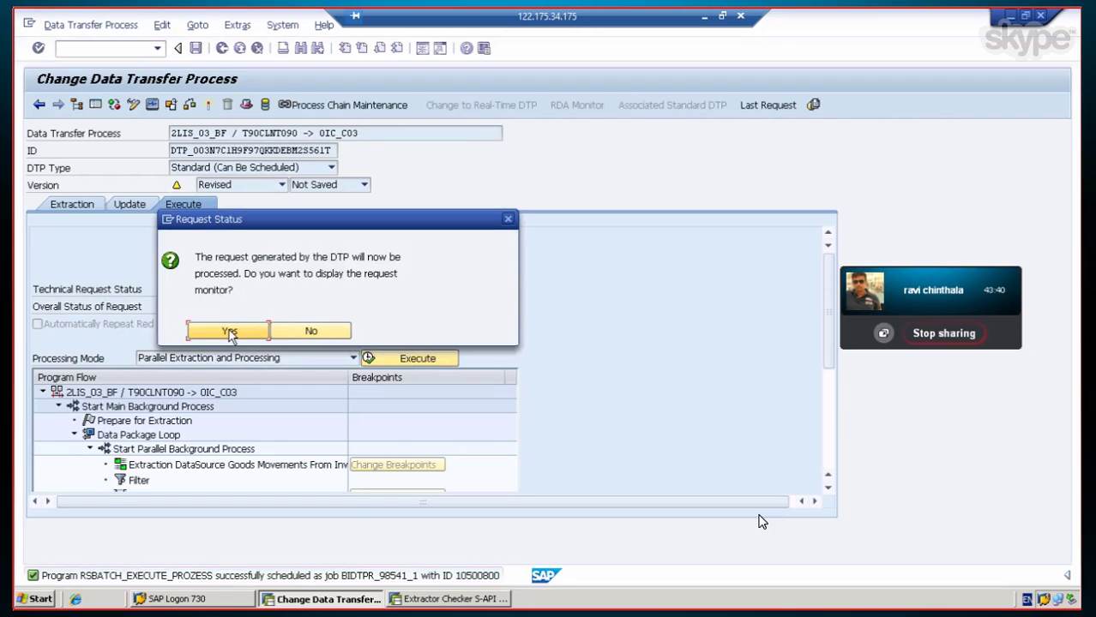
pyautogui.click(228, 332)
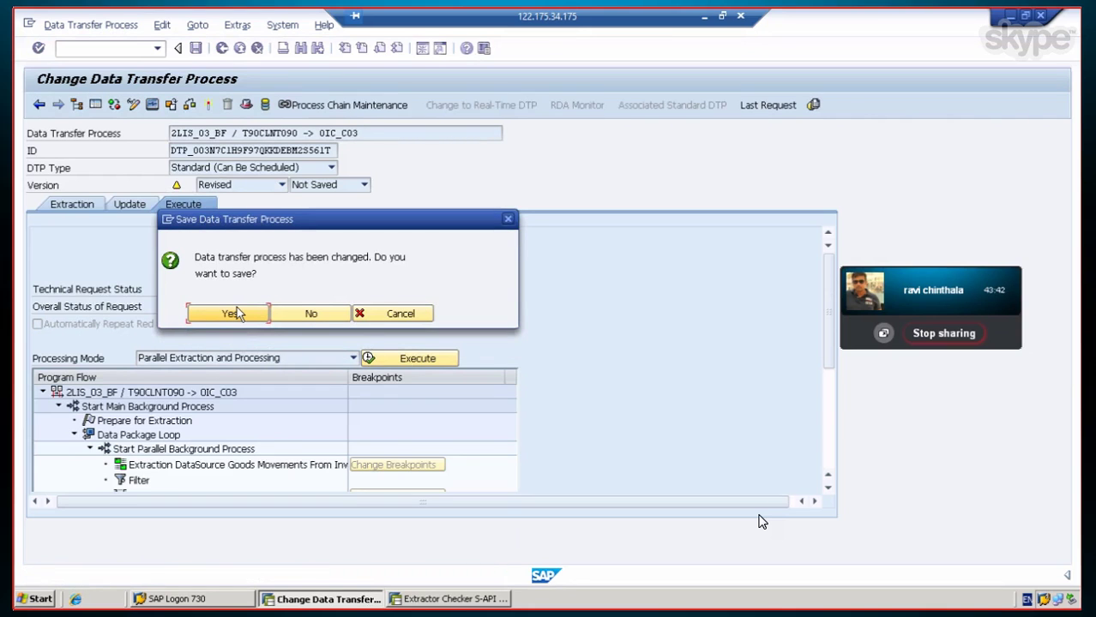
pyautogui.click(231, 315)
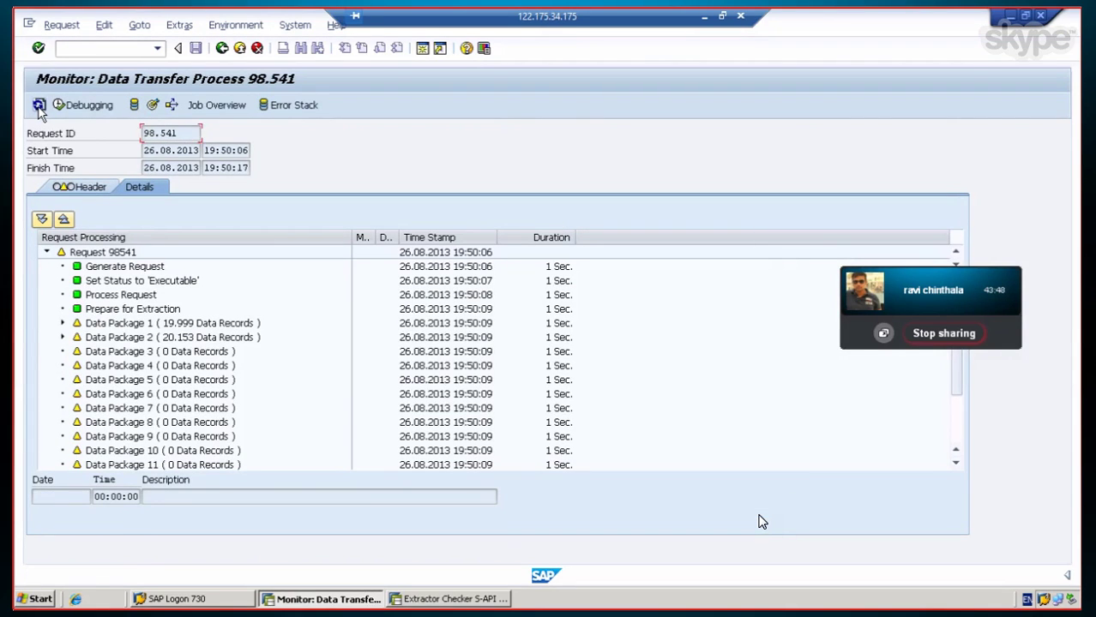
# Step: Refresh the DTP request monitor repeatedly to follow the processing of the data packages
pyautogui.click(38, 107)
pyautogui.click(39, 107)
pyautogui.click(38, 107)
pyautogui.click(38, 107)
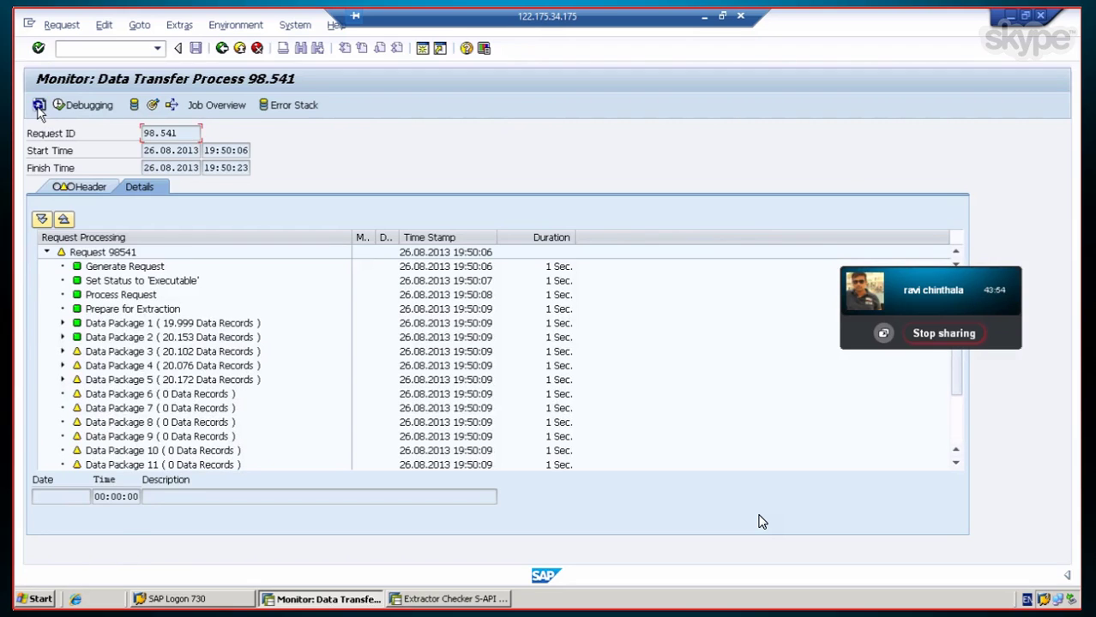
pyautogui.click(39, 107)
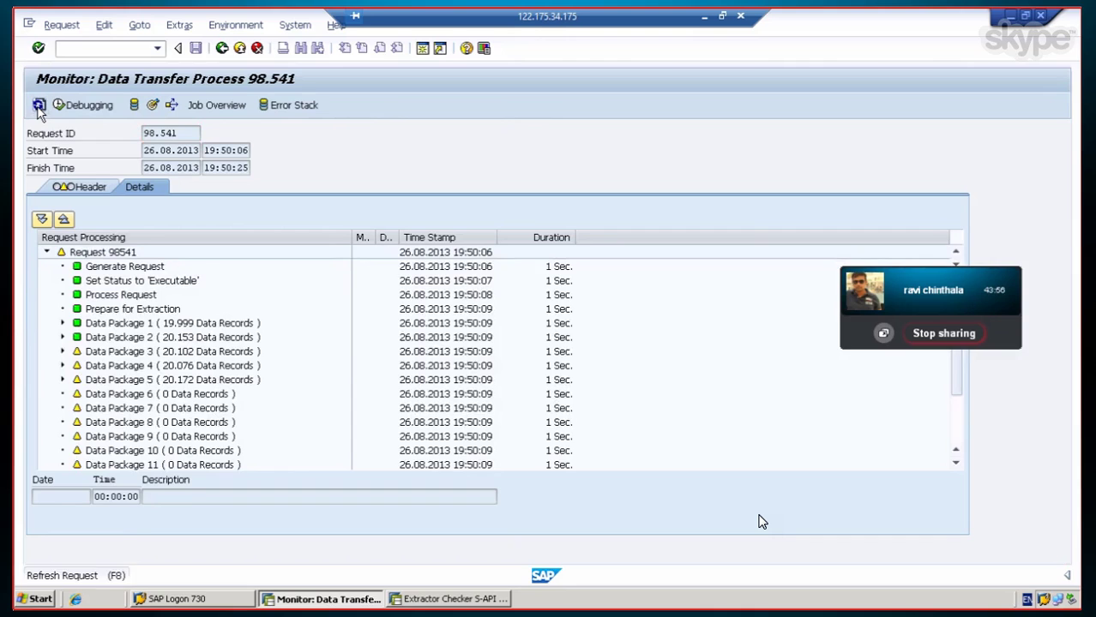
pyautogui.click(38, 107)
pyautogui.click(38, 107)
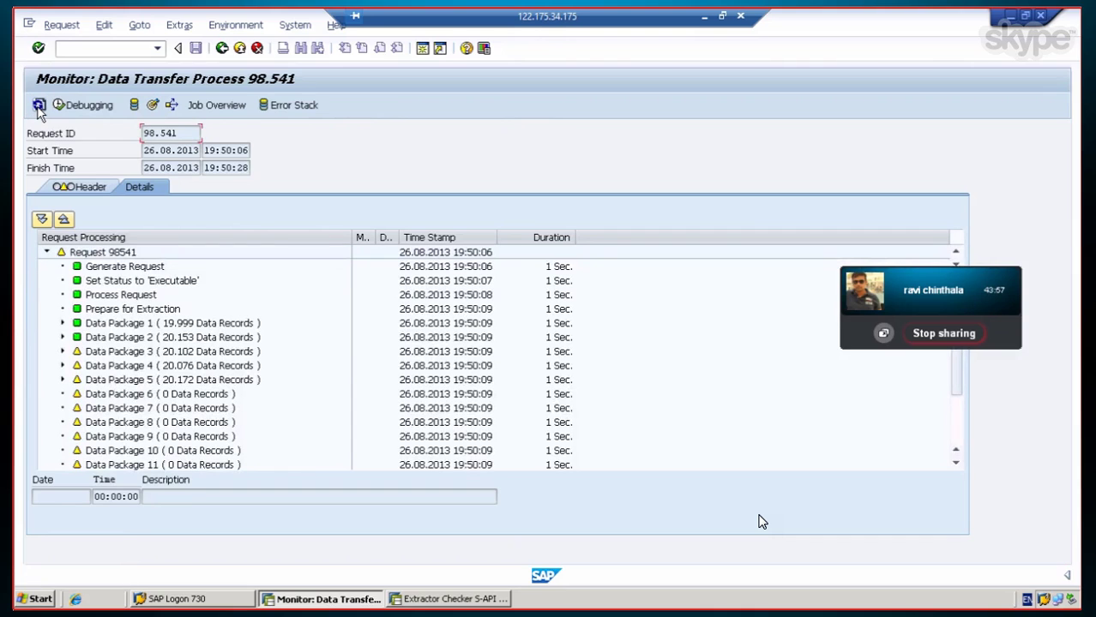
pyautogui.click(38, 107)
pyautogui.click(39, 107)
pyautogui.click(39, 107)
pyautogui.click(39, 107)
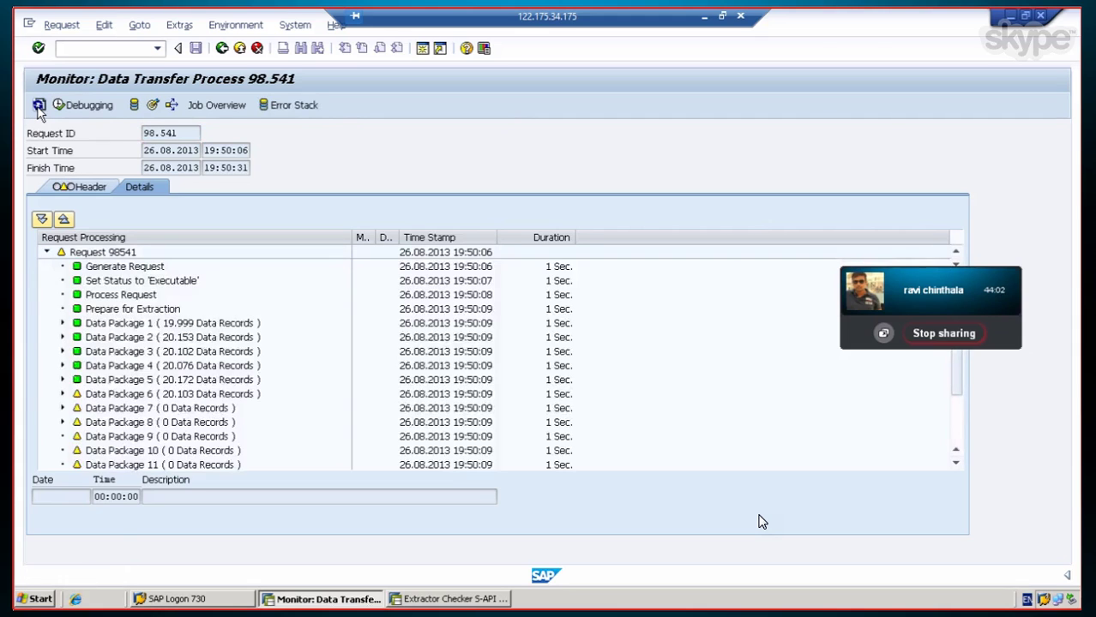
# Step: Keep refreshing the monitor of DTP request 98541 and check the last data packages through the final overall status
pyautogui.click(39, 107)
pyautogui.click(39, 107)
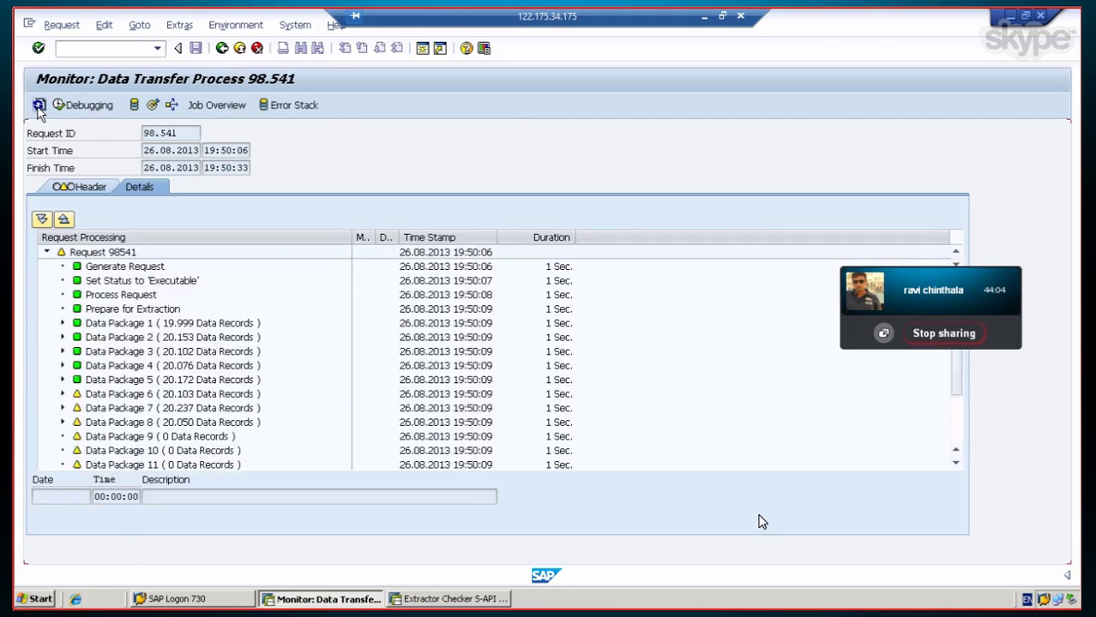
pyautogui.click(38, 107)
pyautogui.click(38, 107)
pyautogui.click(39, 108)
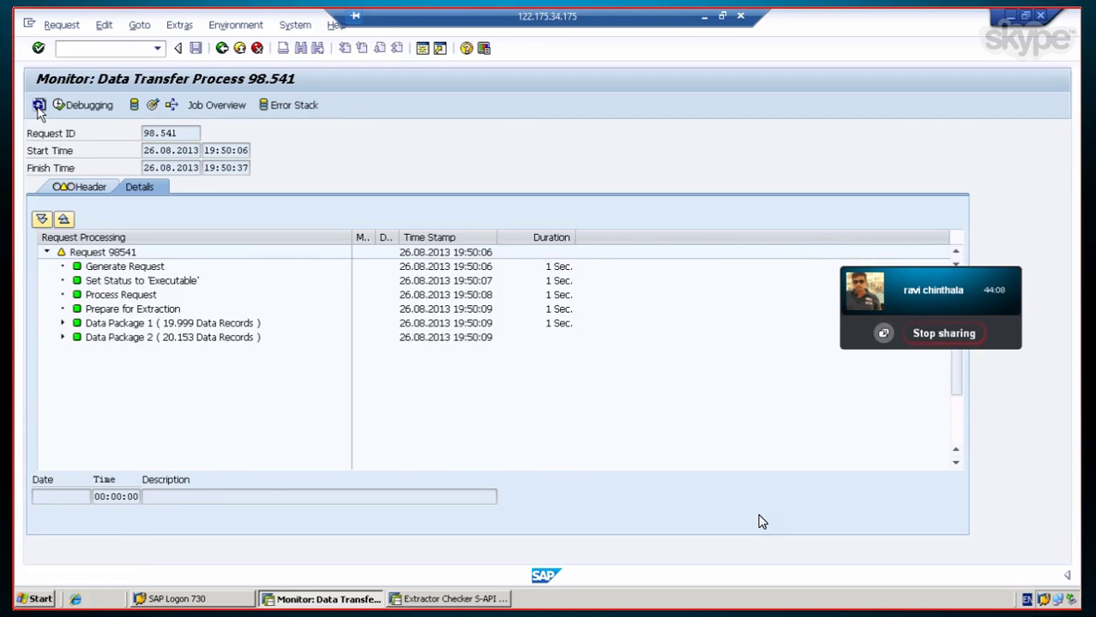
pyautogui.click(38, 108)
pyautogui.click(38, 108)
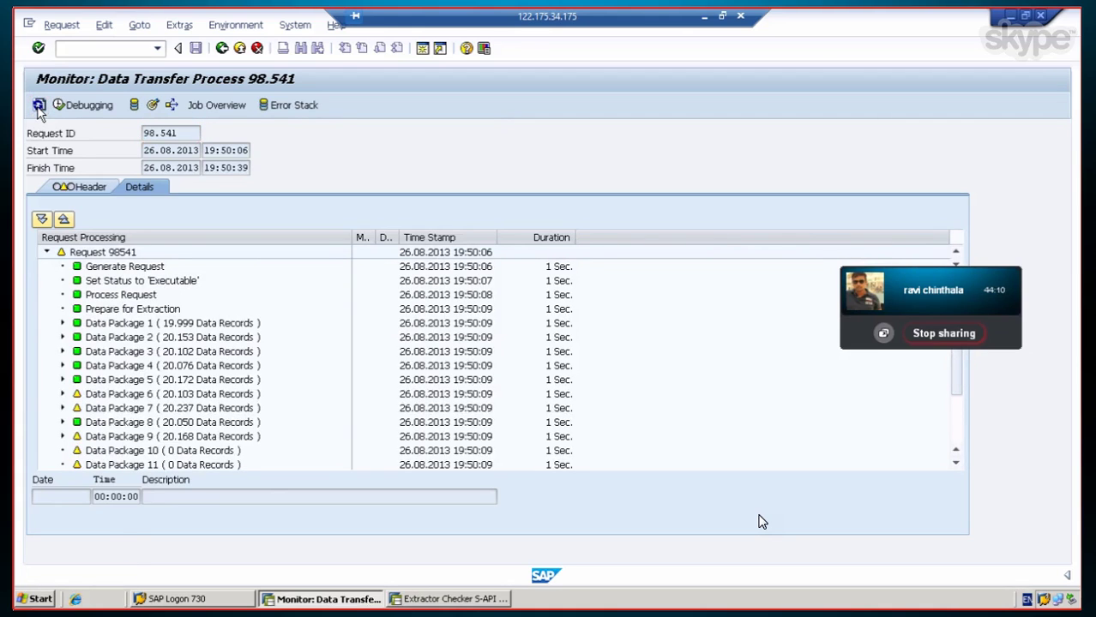
pyautogui.click(39, 107)
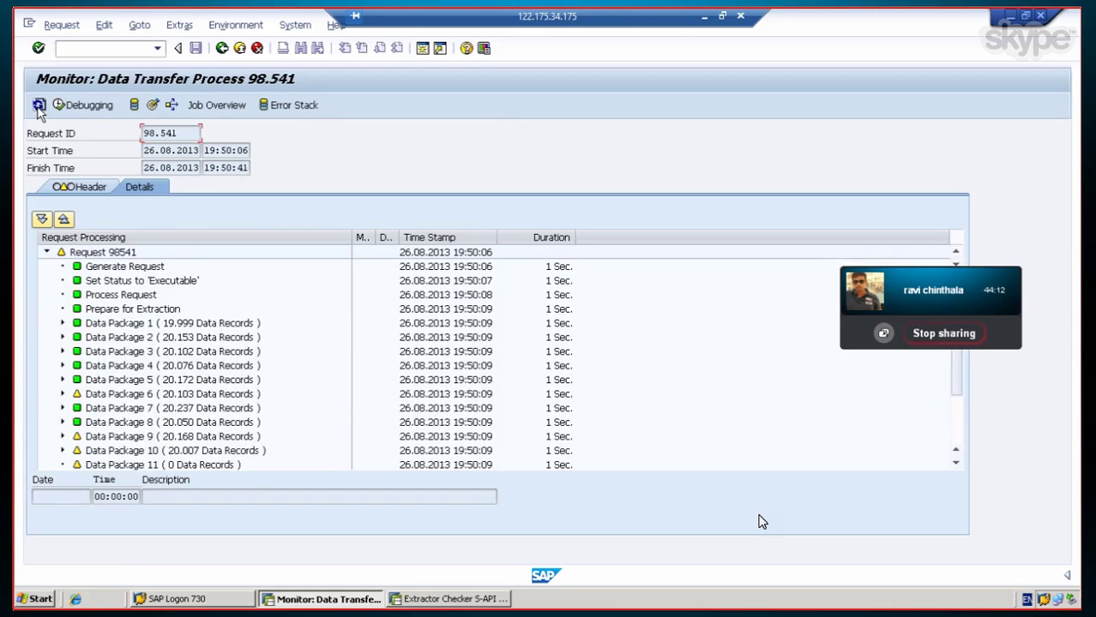
pyautogui.click(38, 107)
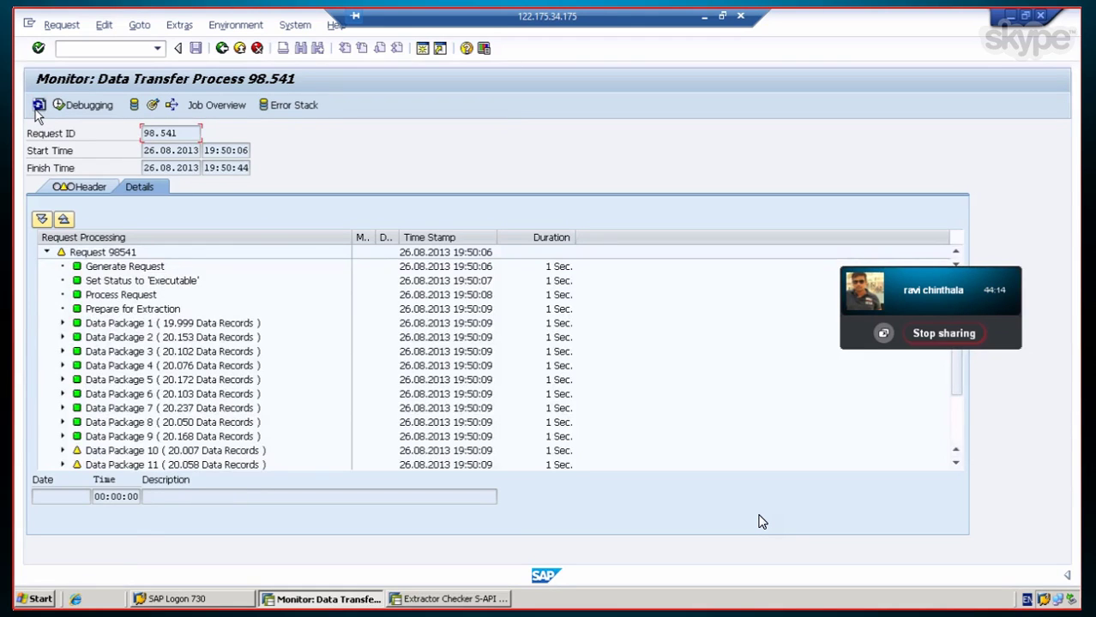
pyautogui.click(39, 108)
pyautogui.click(38, 108)
pyautogui.click(39, 107)
pyautogui.click(38, 107)
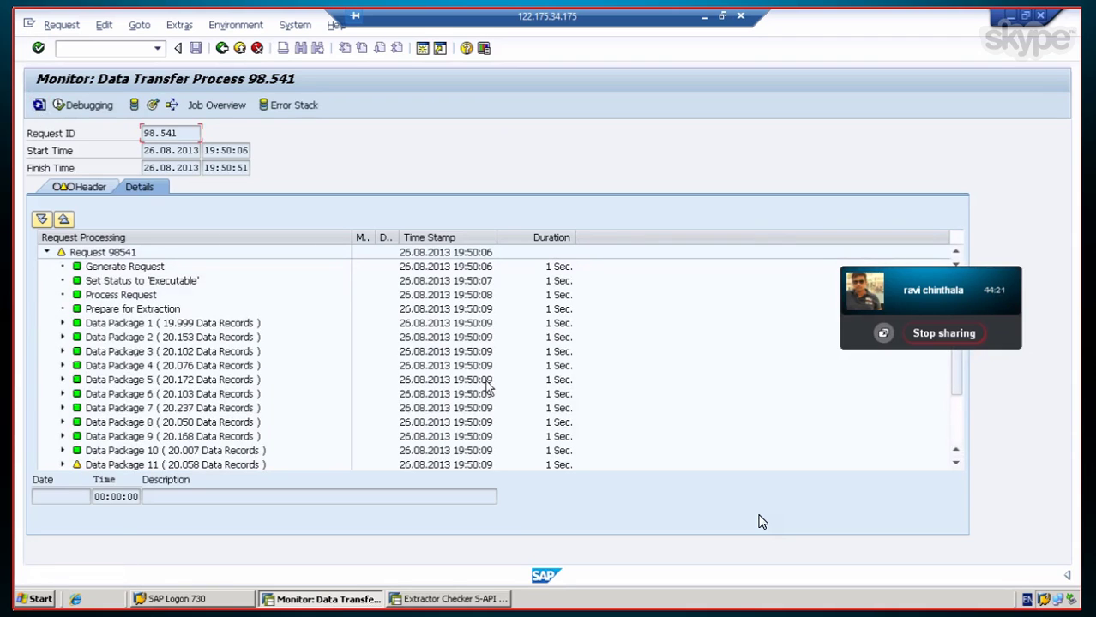
pyautogui.click(958, 372)
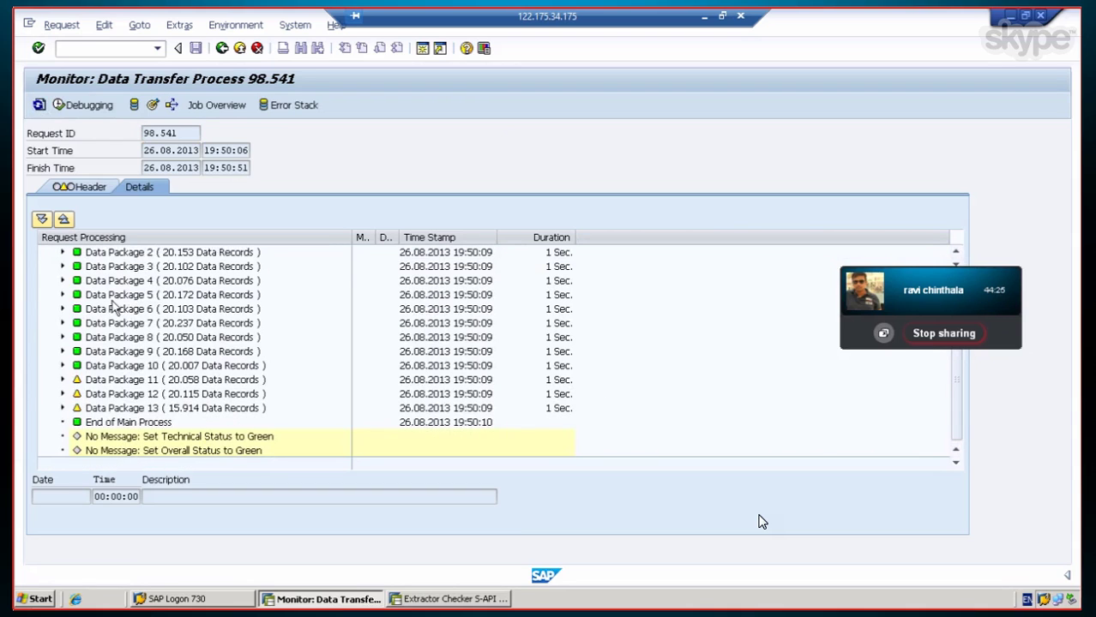
pyautogui.click(38, 106)
pyautogui.click(39, 106)
pyautogui.scroll(-2, 266, 373)
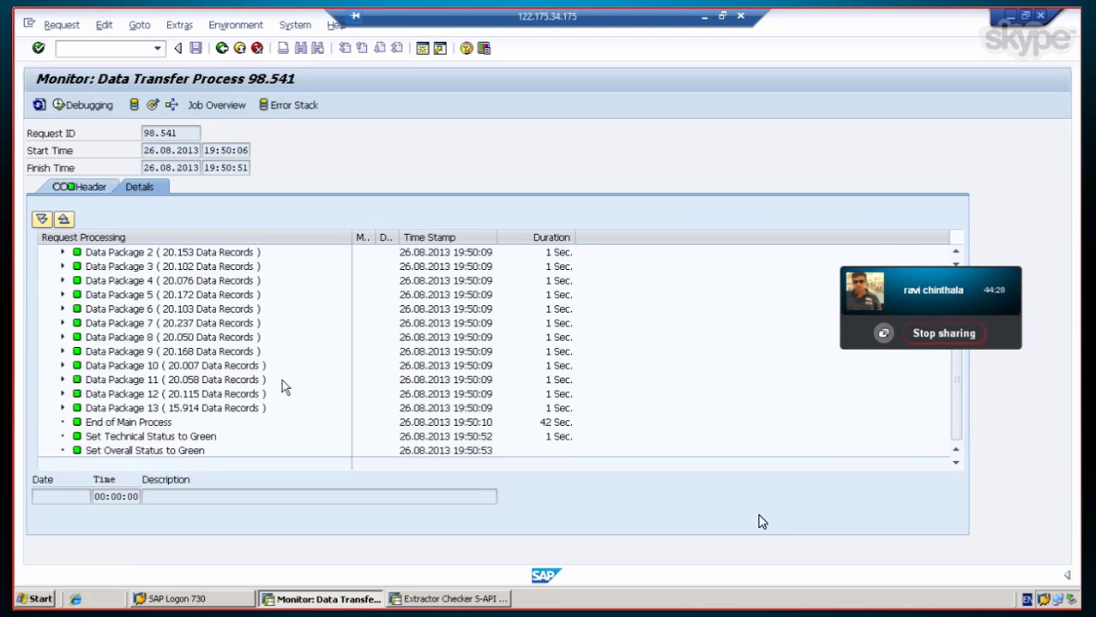
# Step: Open the request management of InfoCube 0IC_C03 and move the call window off the request list
pyautogui.moveTo(955, 419); pyautogui.dragTo(406, 480)
pyautogui.click(152, 105)
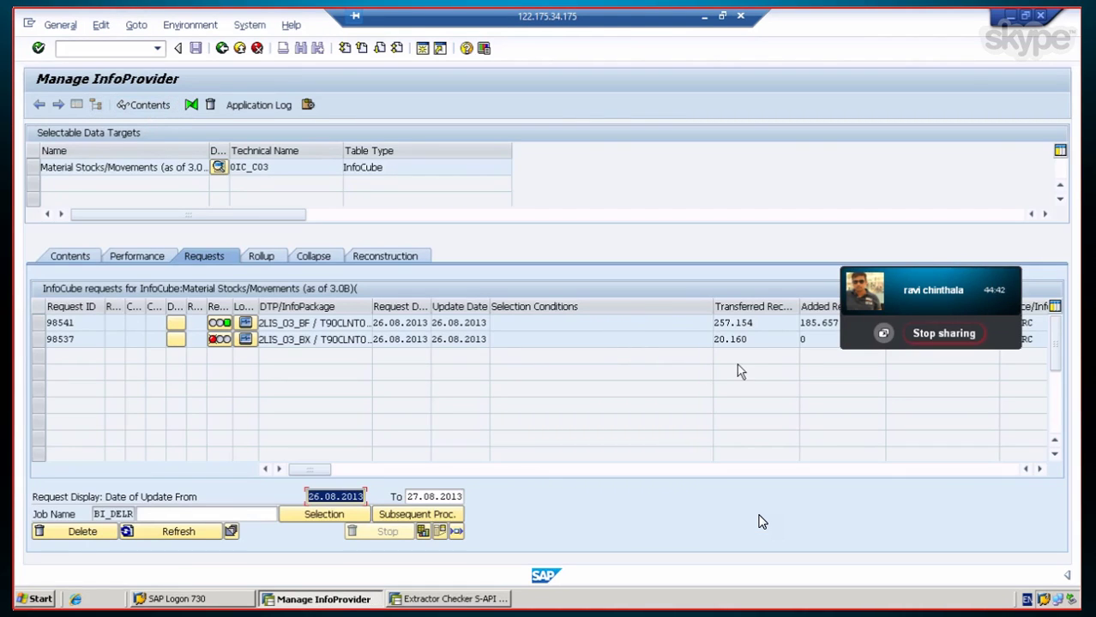
pyautogui.moveTo(875, 305)
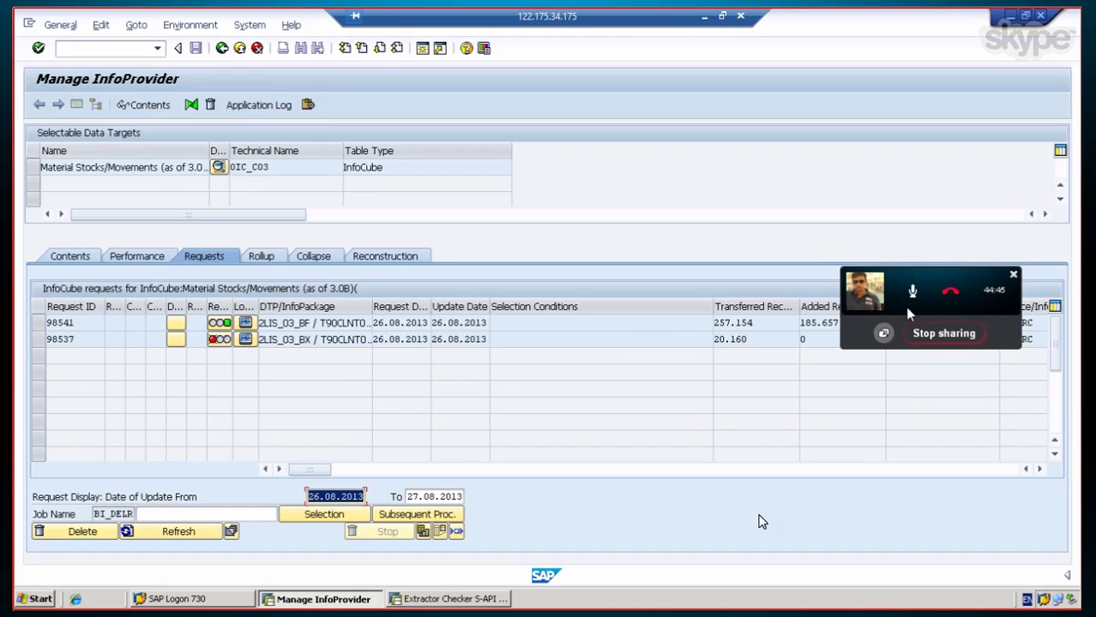
pyautogui.moveTo(905, 306); pyautogui.dragTo(900, 553)
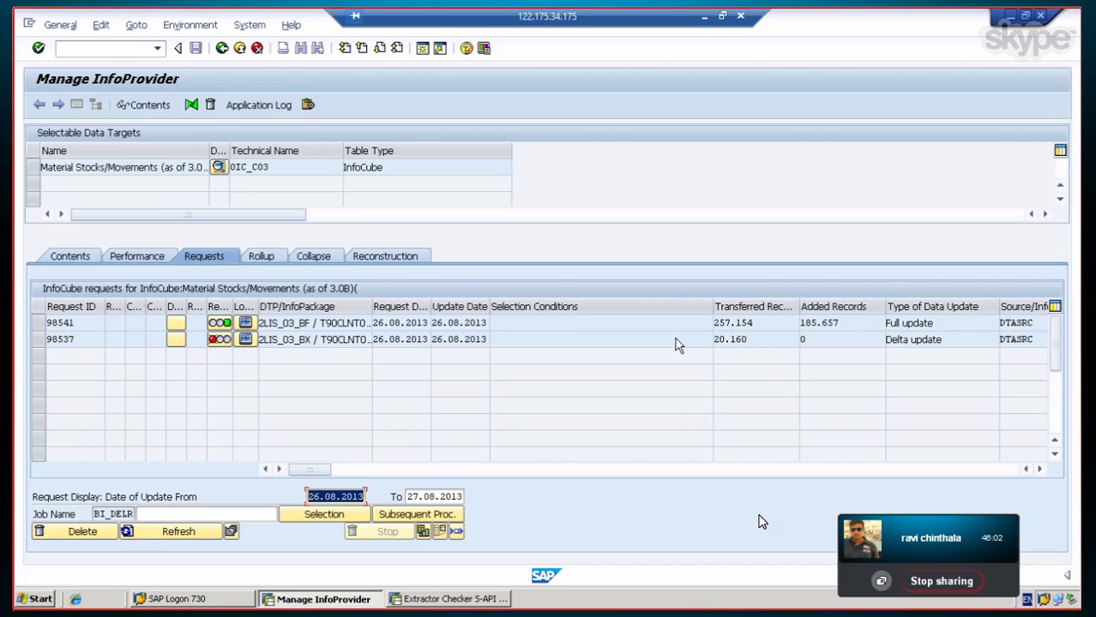
# Step: Delete the 2LIS_03_BX request 98537 from cube 0IC_C03 and refresh the request list until the deletion completes
pyautogui.click(38, 339)
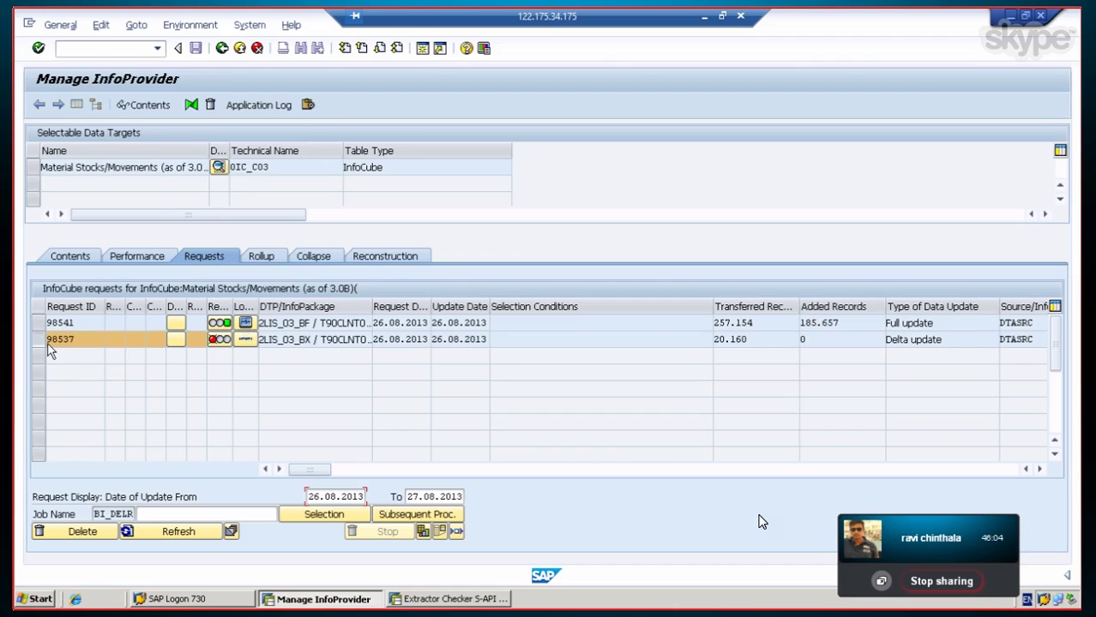
pyautogui.click(82, 531)
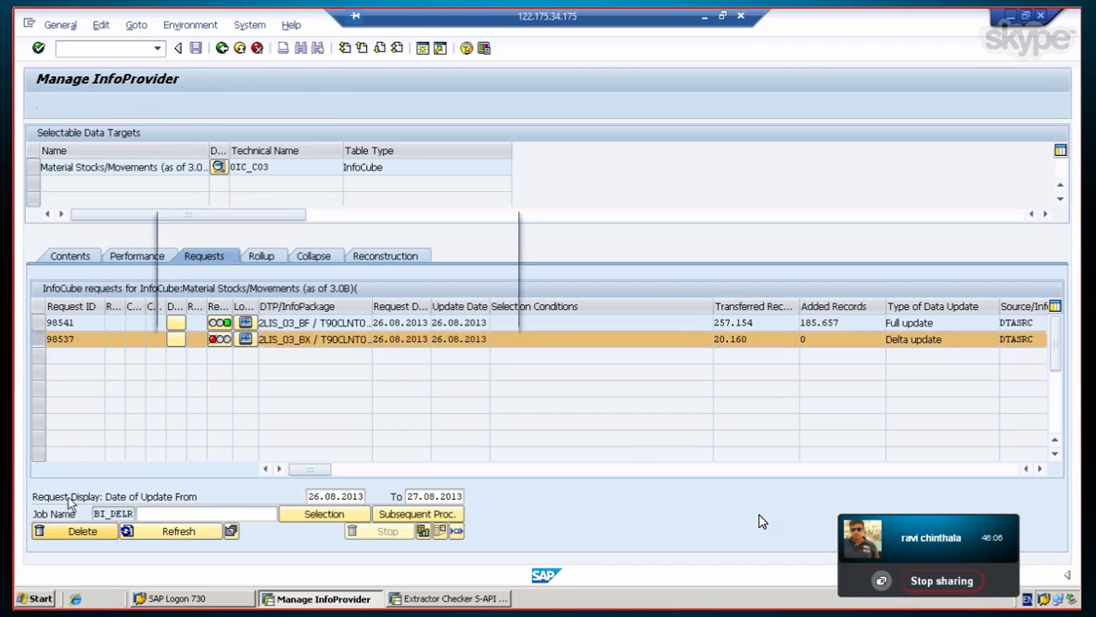
pyautogui.click(233, 314)
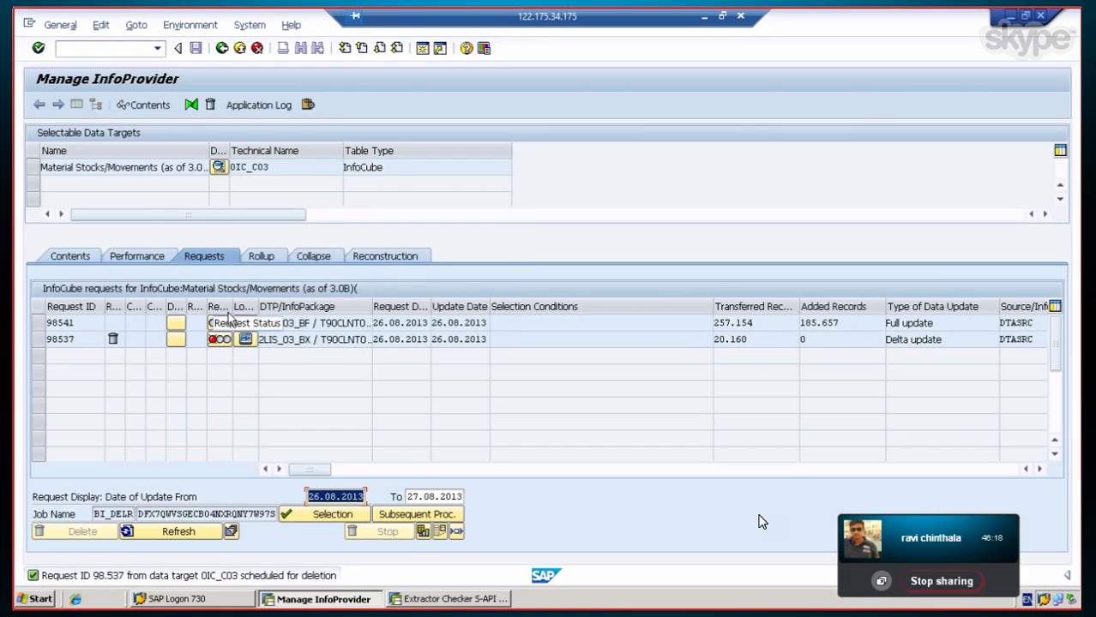
pyautogui.click(176, 532)
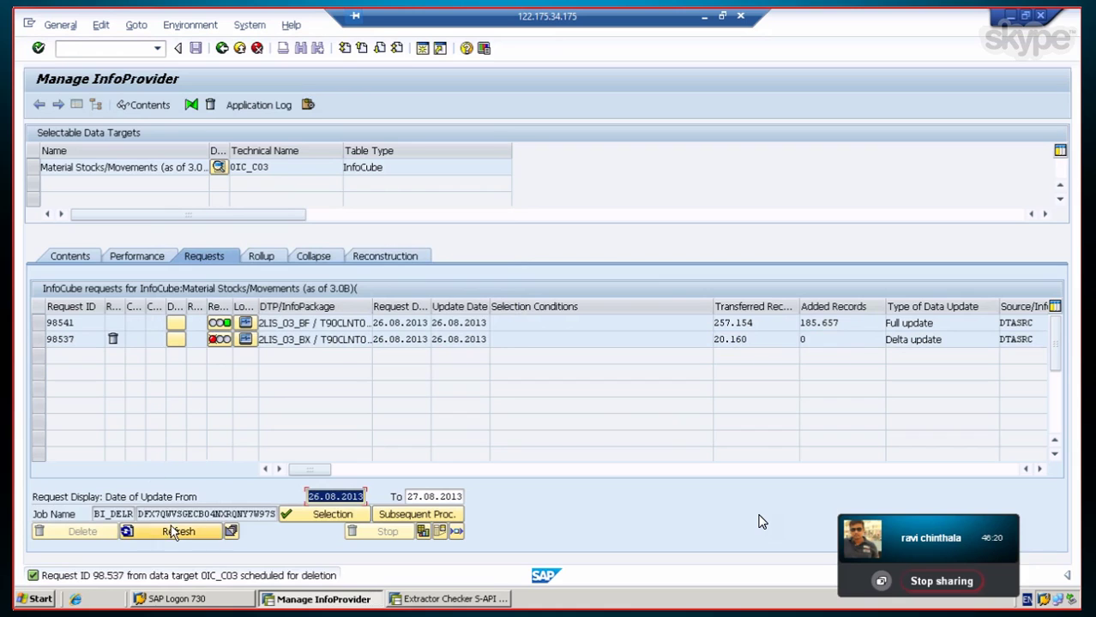
pyautogui.click(172, 532)
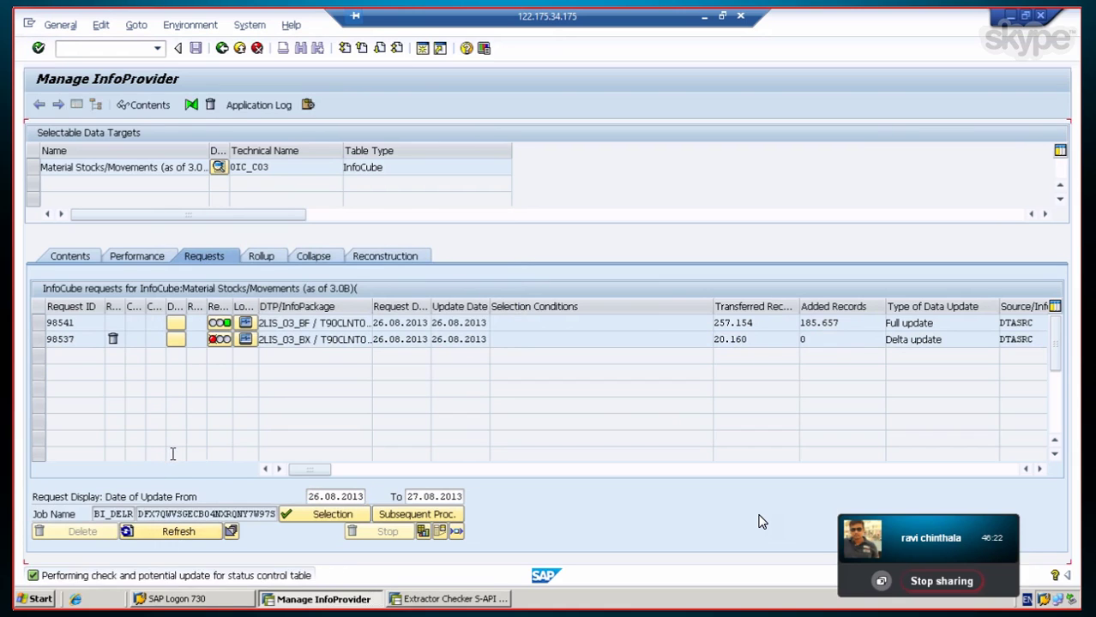
pyautogui.click(161, 533)
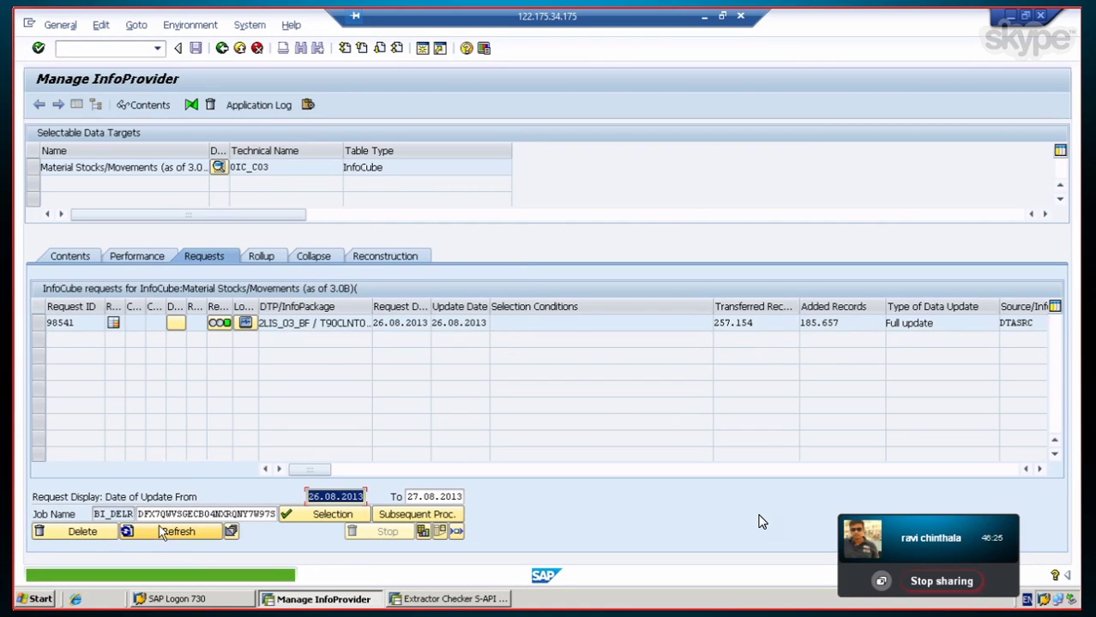
pyautogui.click(163, 532)
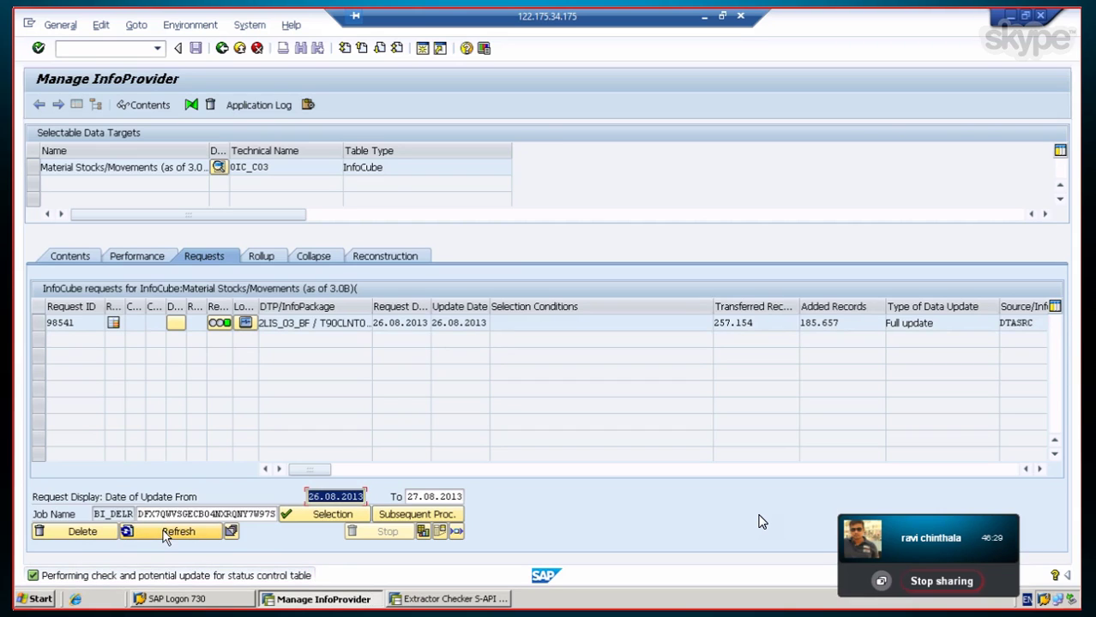
pyautogui.click(166, 533)
pyautogui.click(167, 533)
# Step: Return to the modeling tree, expand the second 2LIS_03_BF data transfer process and collapse the 2LIS_03_BF DataSource's InfoPackages
pyautogui.click(222, 48)
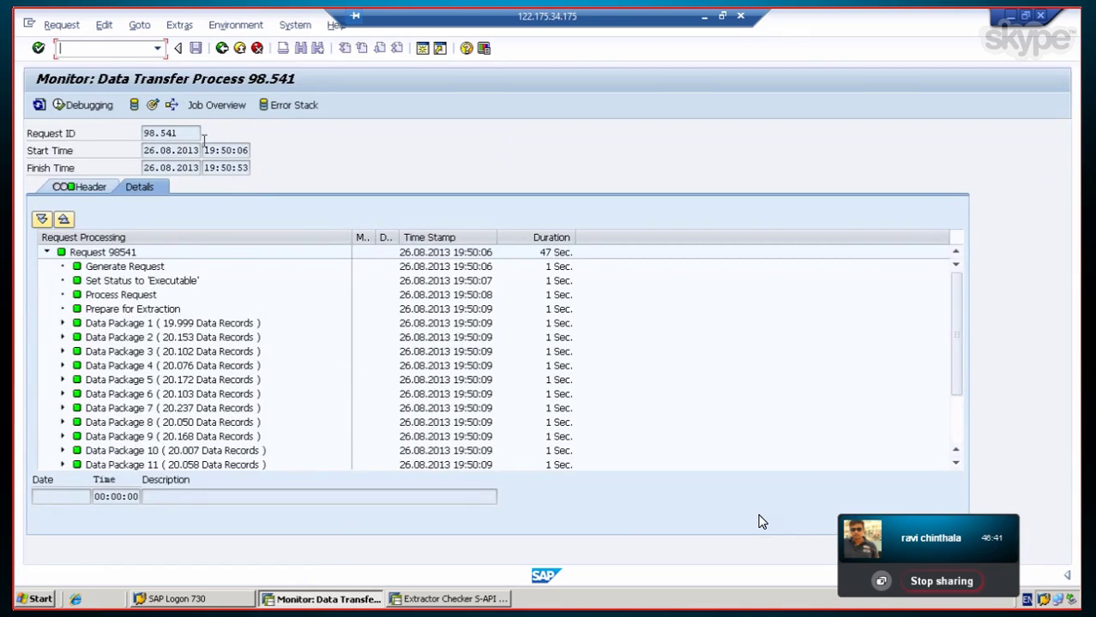
pyautogui.click(222, 48)
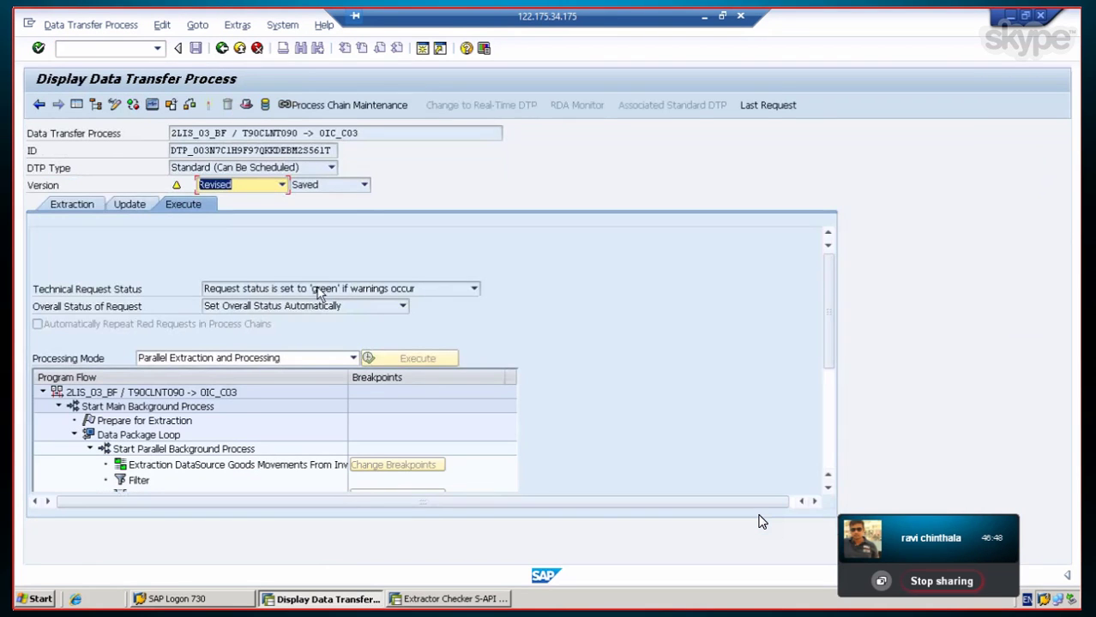
pyautogui.click(223, 48)
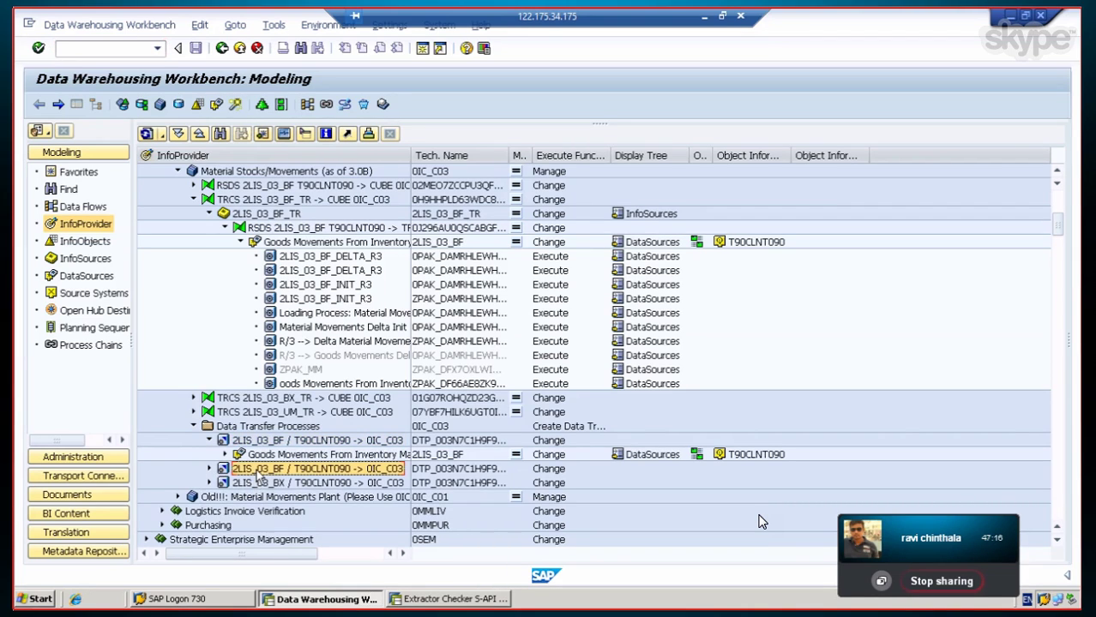
pyautogui.click(208, 469)
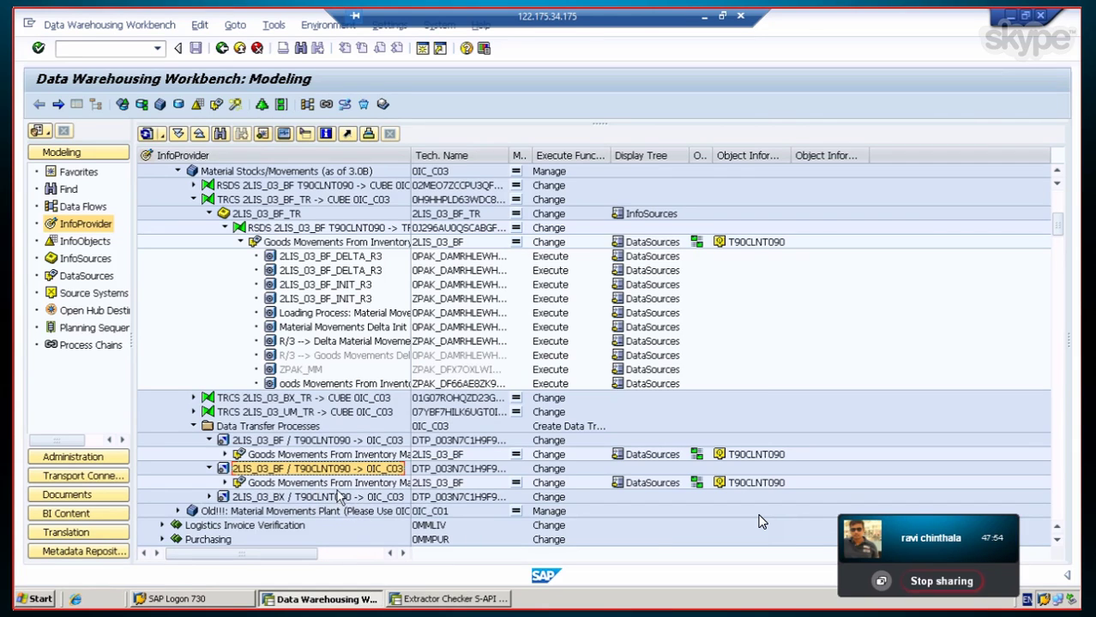
pyautogui.click(241, 243)
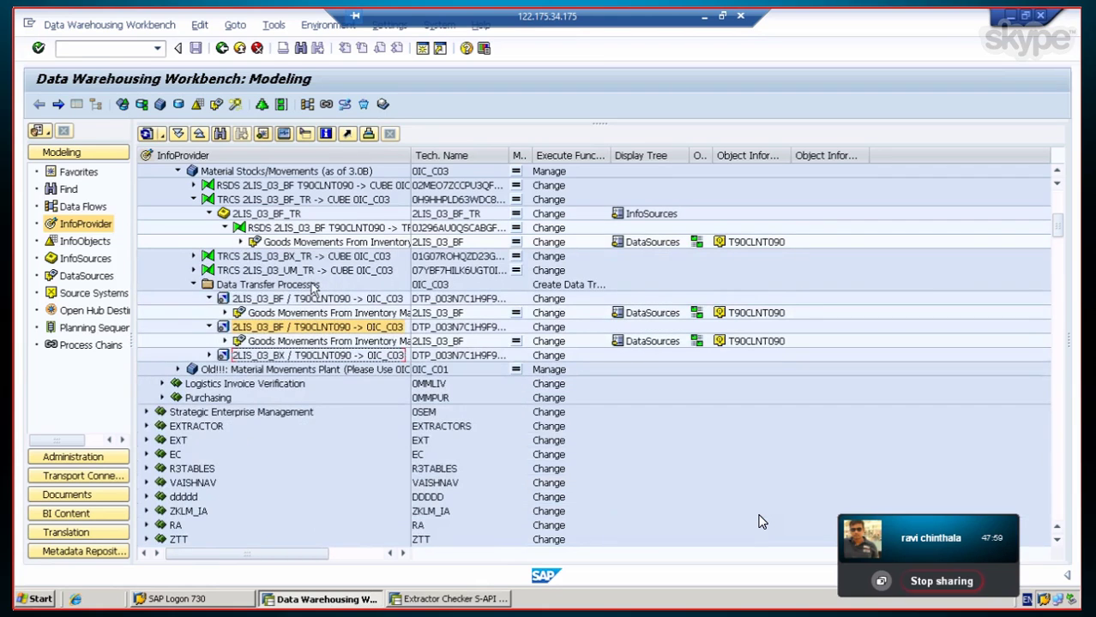
# Step: Expand the 2LIS_03_UM_TR transformation of cube 0IC_C03 down to its Revaluations DataSource
pyautogui.click(194, 271)
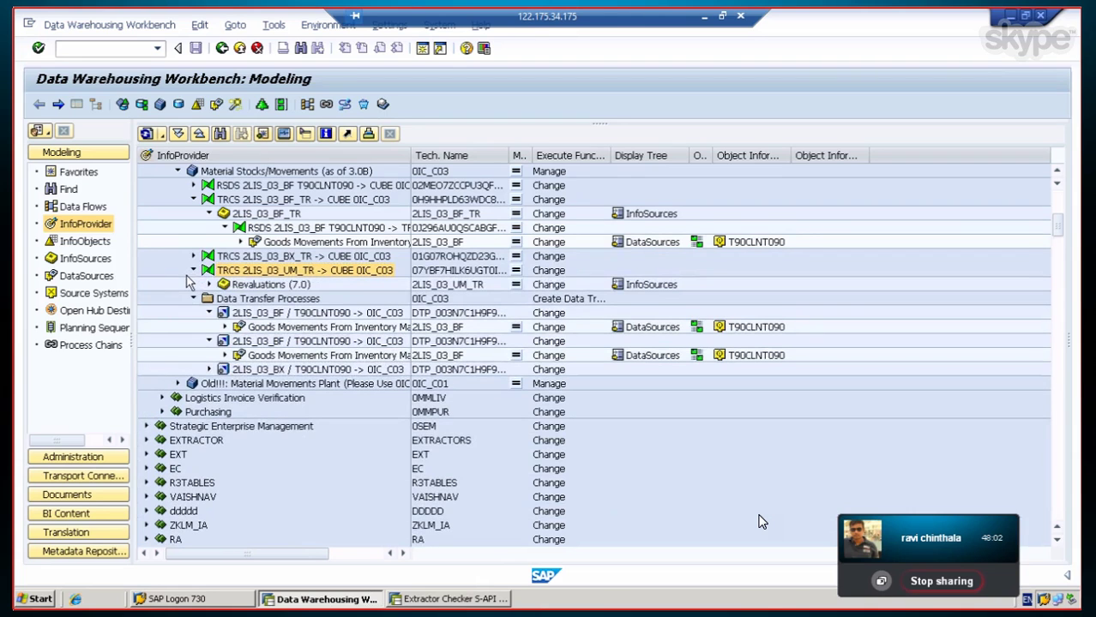
pyautogui.click(208, 285)
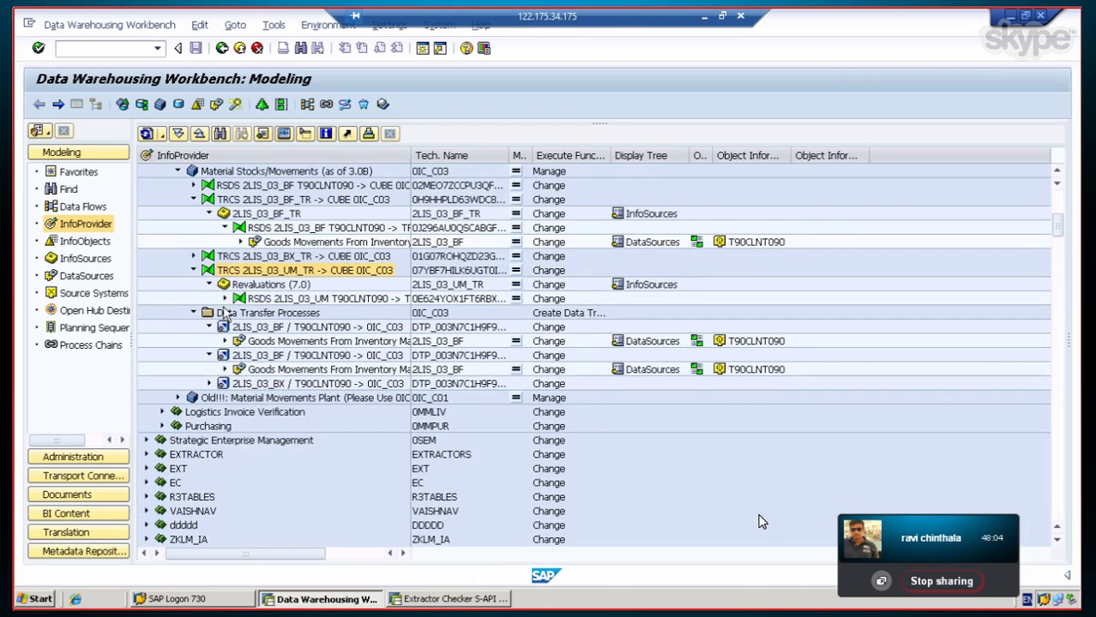
pyautogui.click(224, 298)
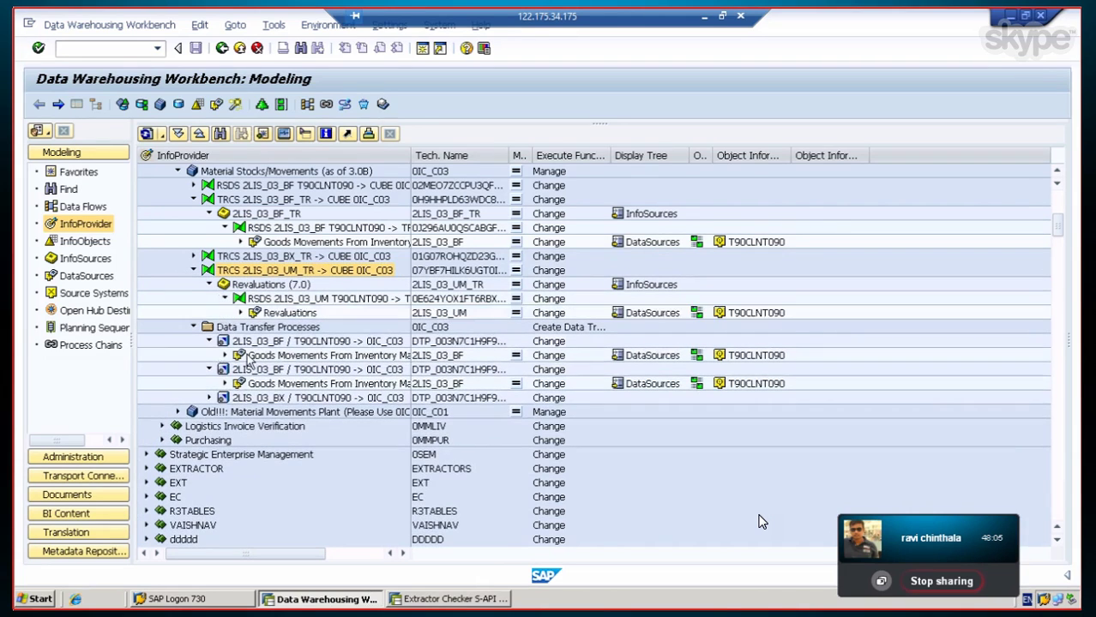
# Step: View the PSA requests of the Revaluations DataSource 2LIS_03_UM and close the list
pyautogui.click(291, 316)
pyautogui.rightClick(291, 318)
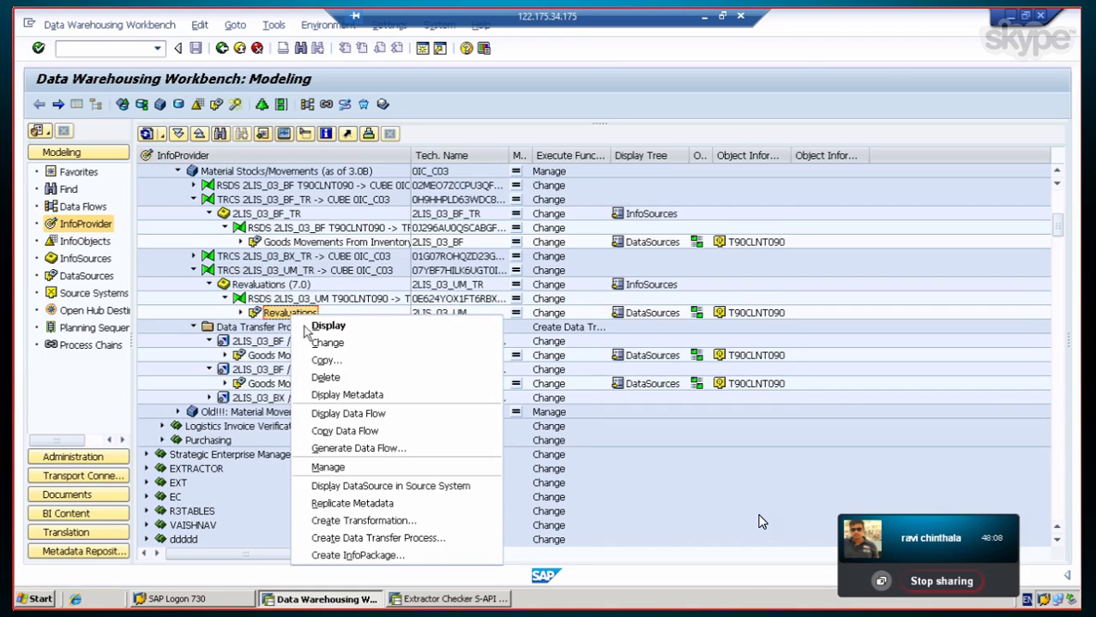
pyautogui.click(328, 468)
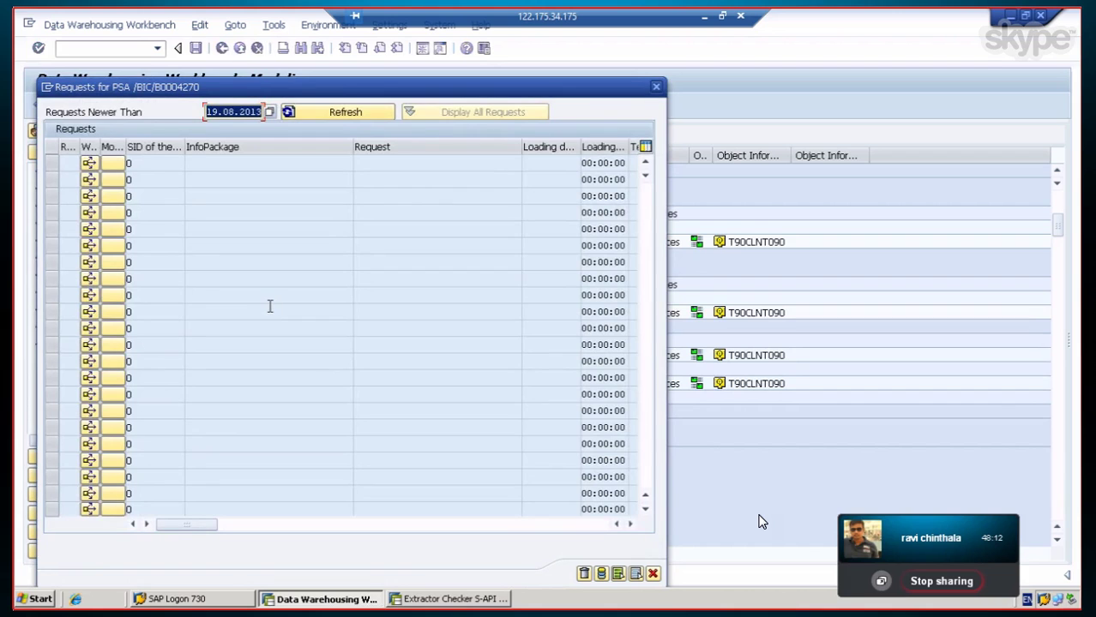
pyautogui.click(653, 574)
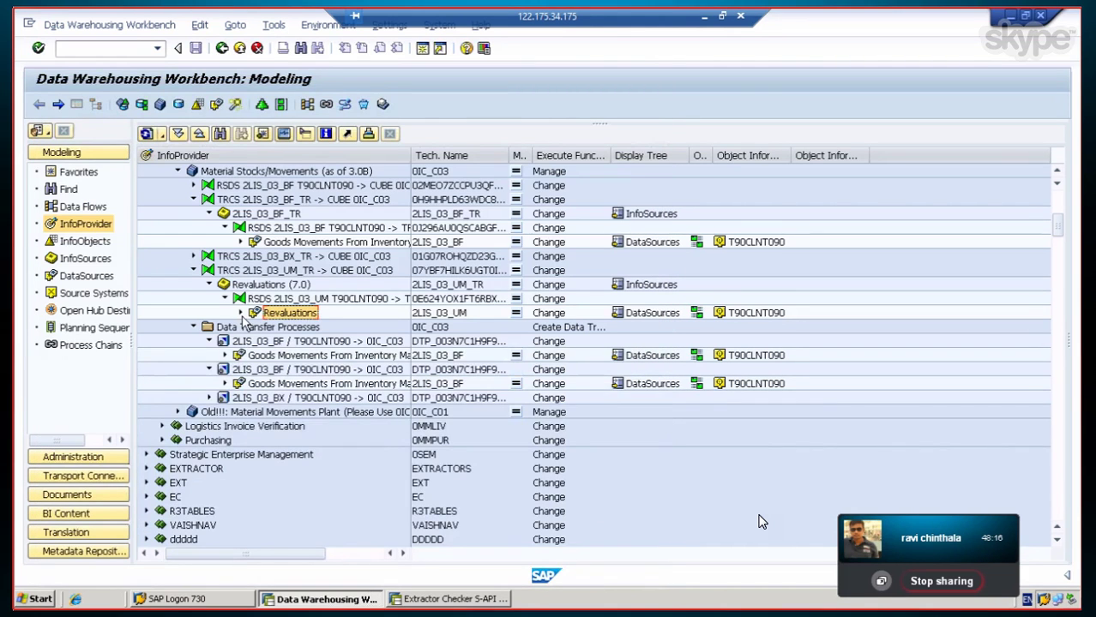
# Step: Open the Purchase Price Revaluations Delta Init InfoPackage in full screen and check its processing settings
pyautogui.click(241, 314)
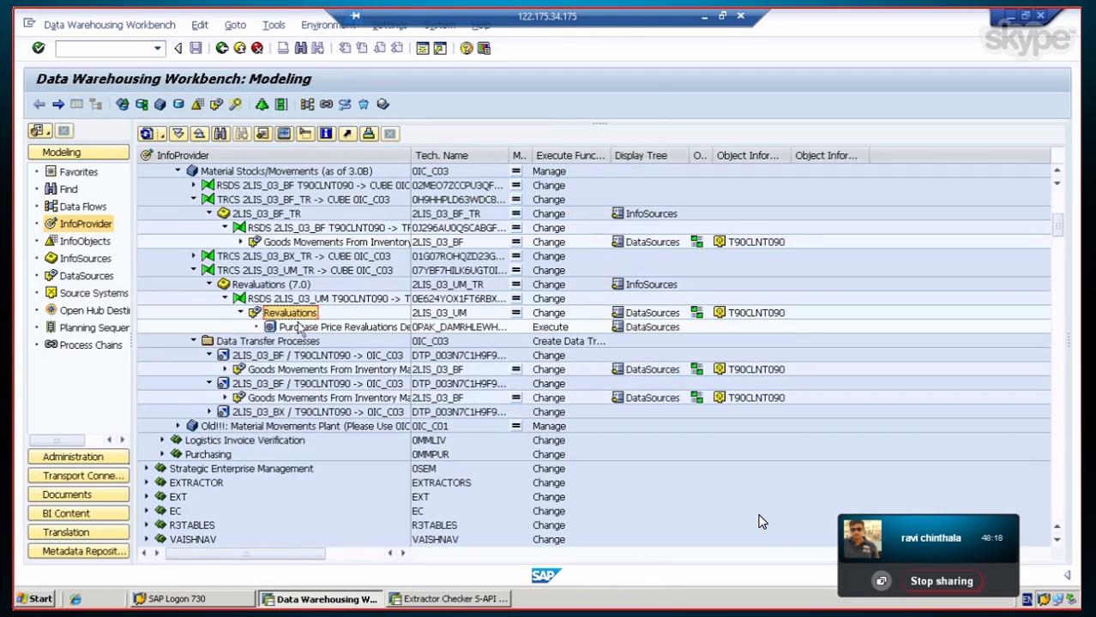
pyautogui.doubleClick(314, 334)
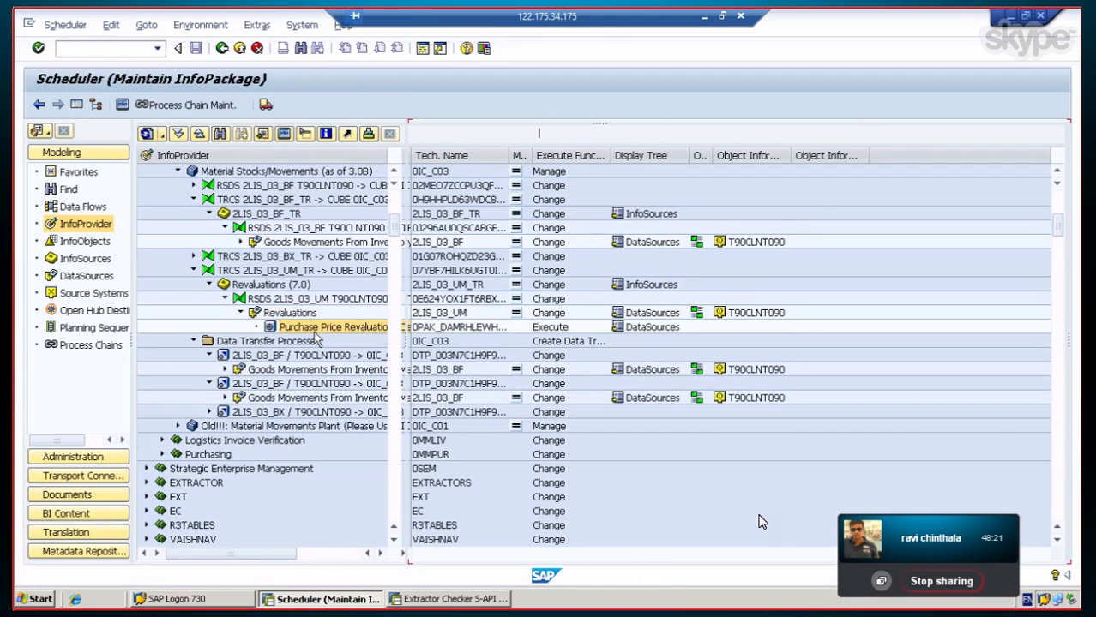
pyautogui.click(76, 105)
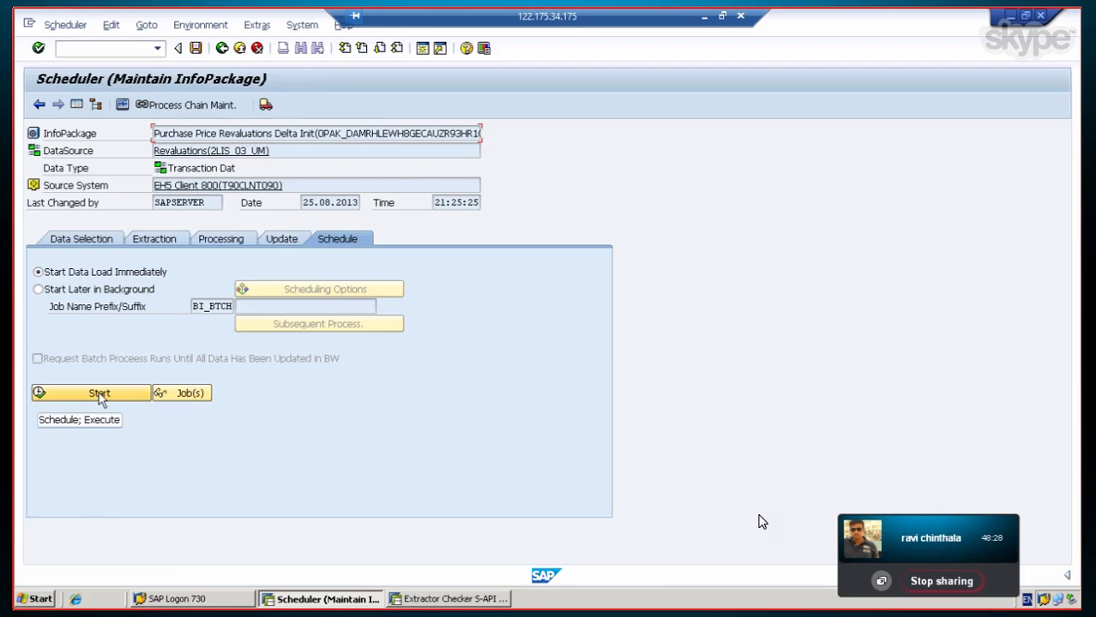
pyautogui.click(215, 239)
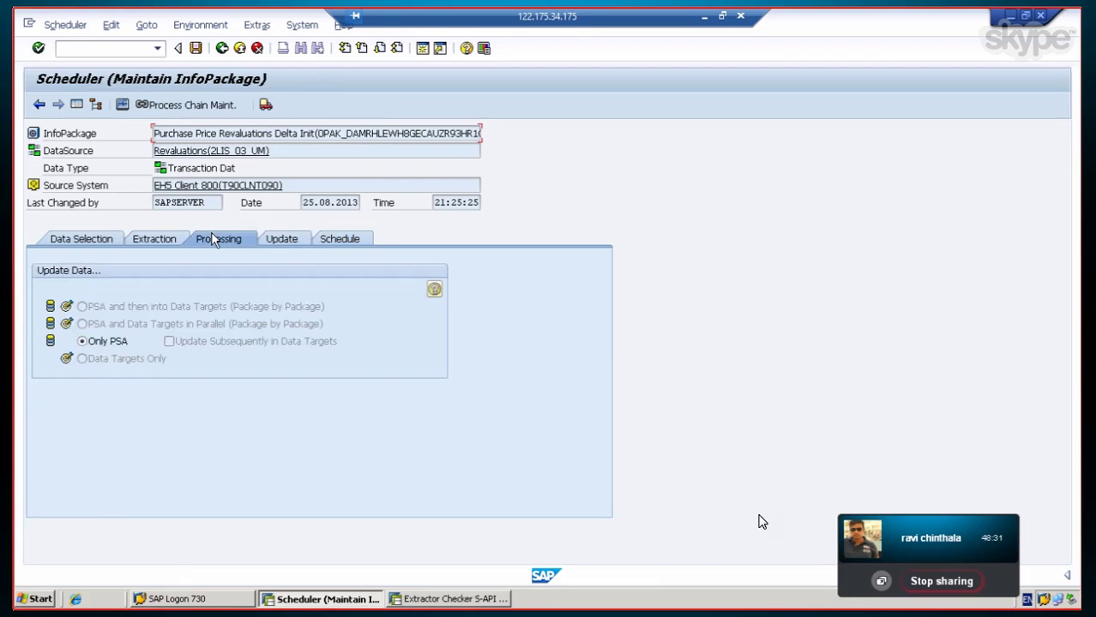
# Step: Set the InfoPackage's update mode to Initialization with Data Transfer and return to its scheduling settings
pyautogui.click(286, 239)
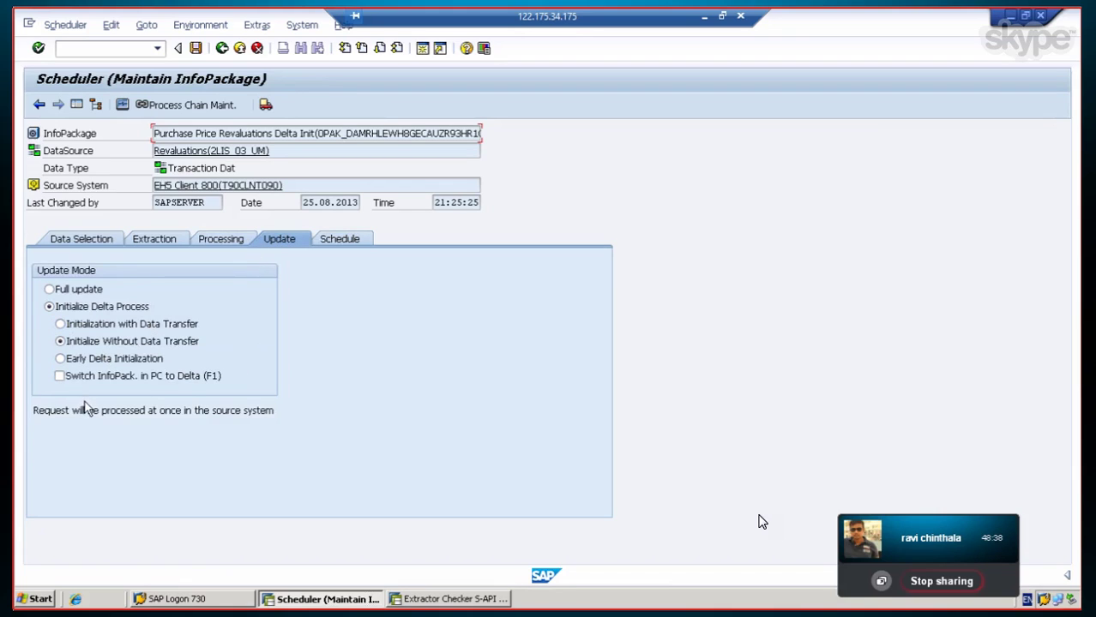
pyautogui.click(139, 327)
pyautogui.click(126, 344)
pyautogui.click(106, 329)
pyautogui.click(349, 244)
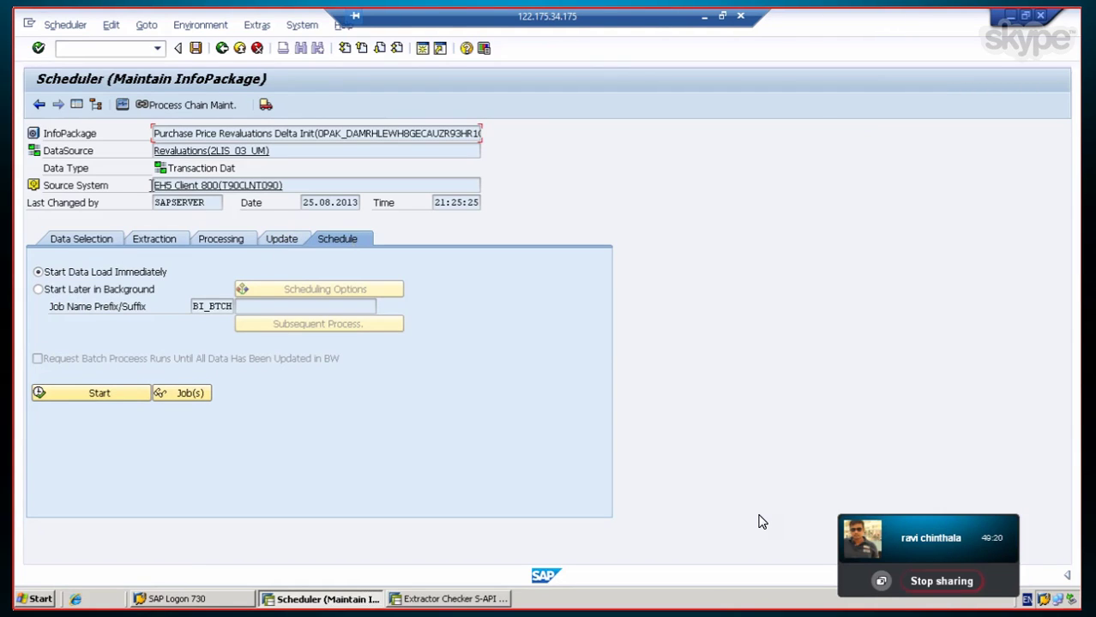
# Step: Start the Purchase Price Revaluations Delta Init load and refresh its request monitor until the request has finished
pyautogui.click(97, 397)
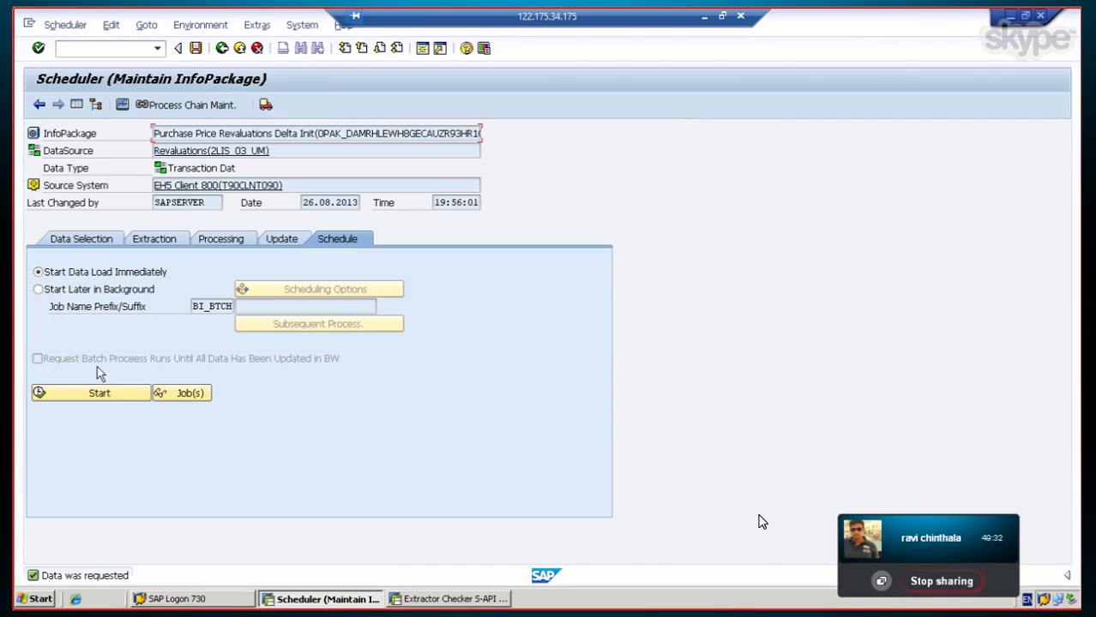
pyautogui.click(122, 104)
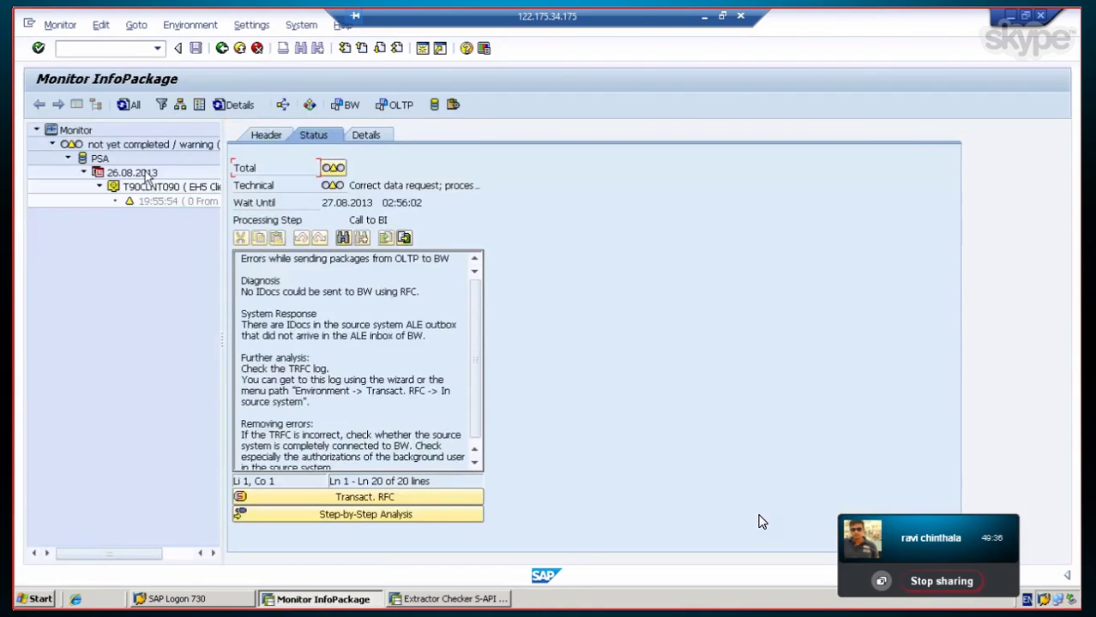
pyautogui.click(126, 106)
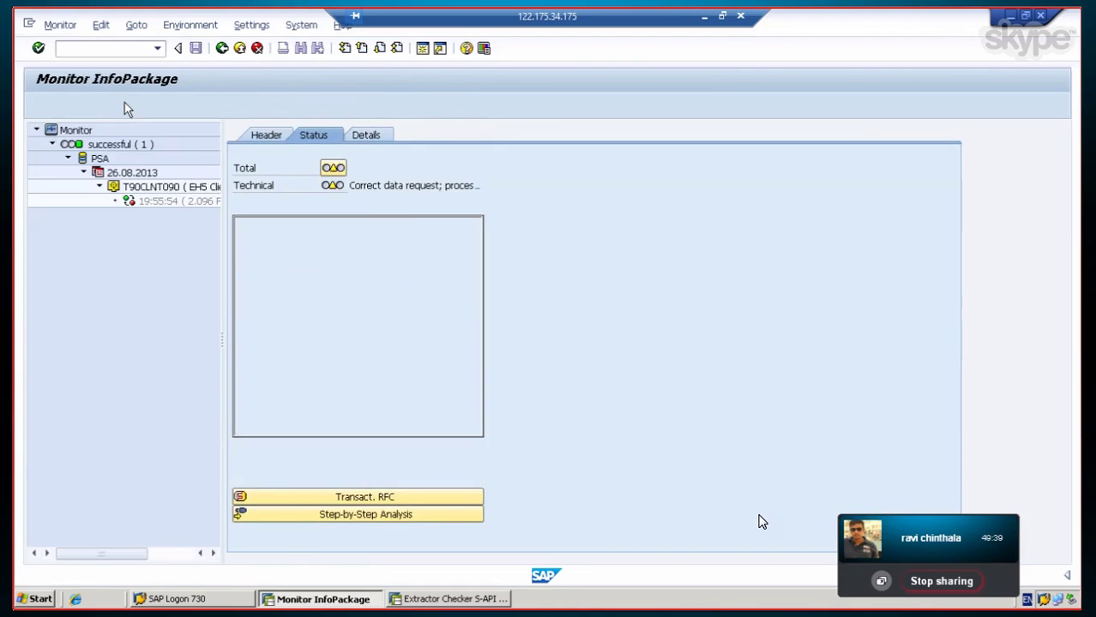
pyautogui.click(126, 107)
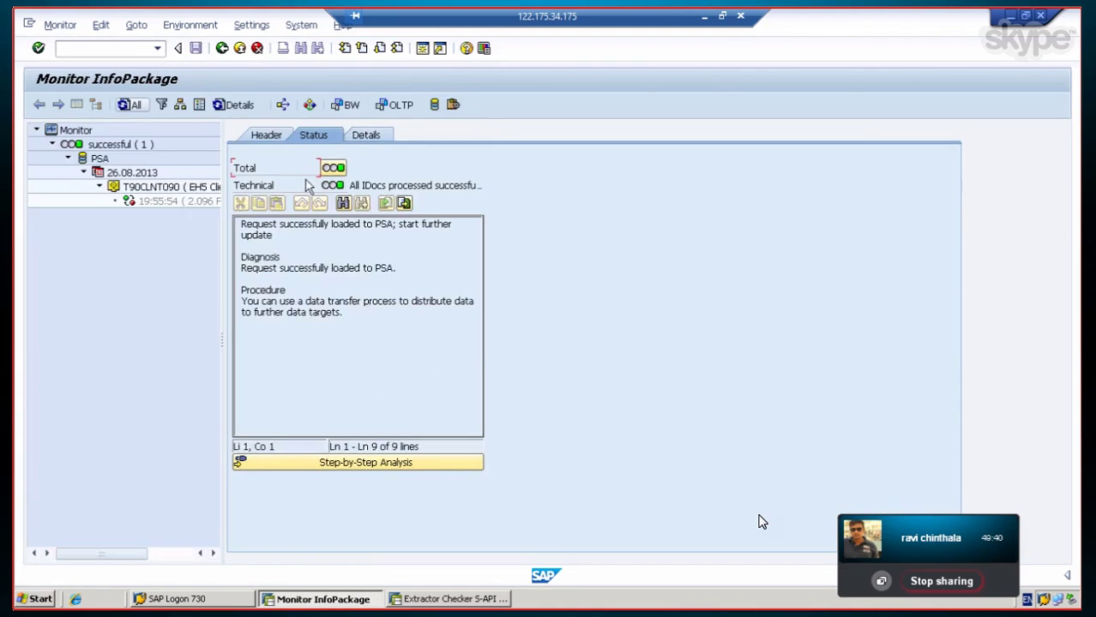
# Step: Examine the request's processing details for Data Package 1, including its inbound processing, and return to the InfoPackage
pyautogui.click(387, 137)
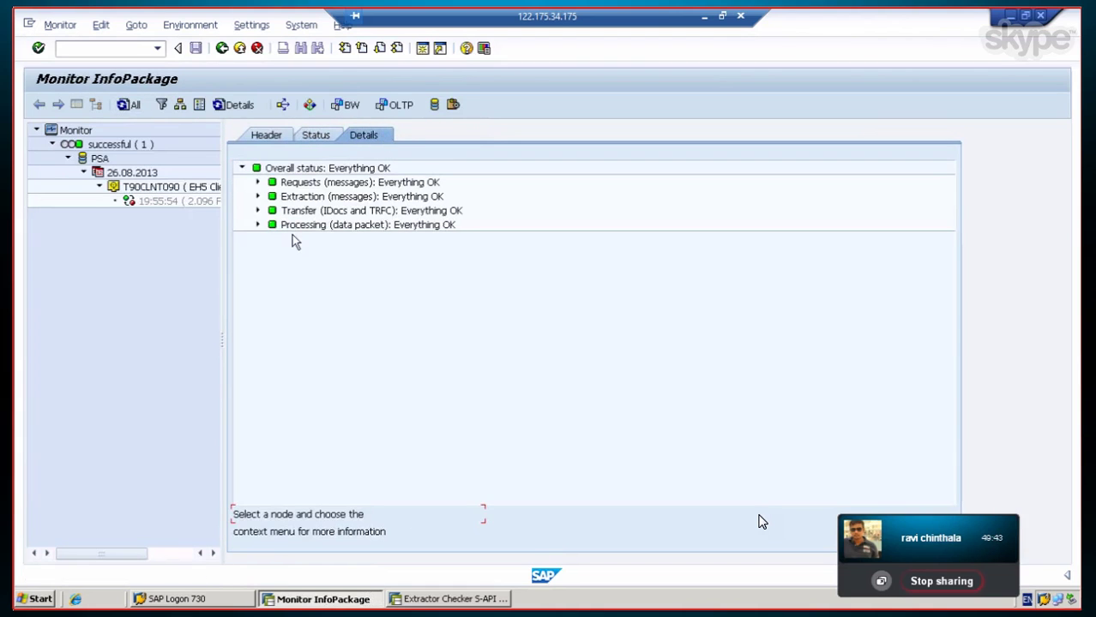
pyautogui.click(258, 224)
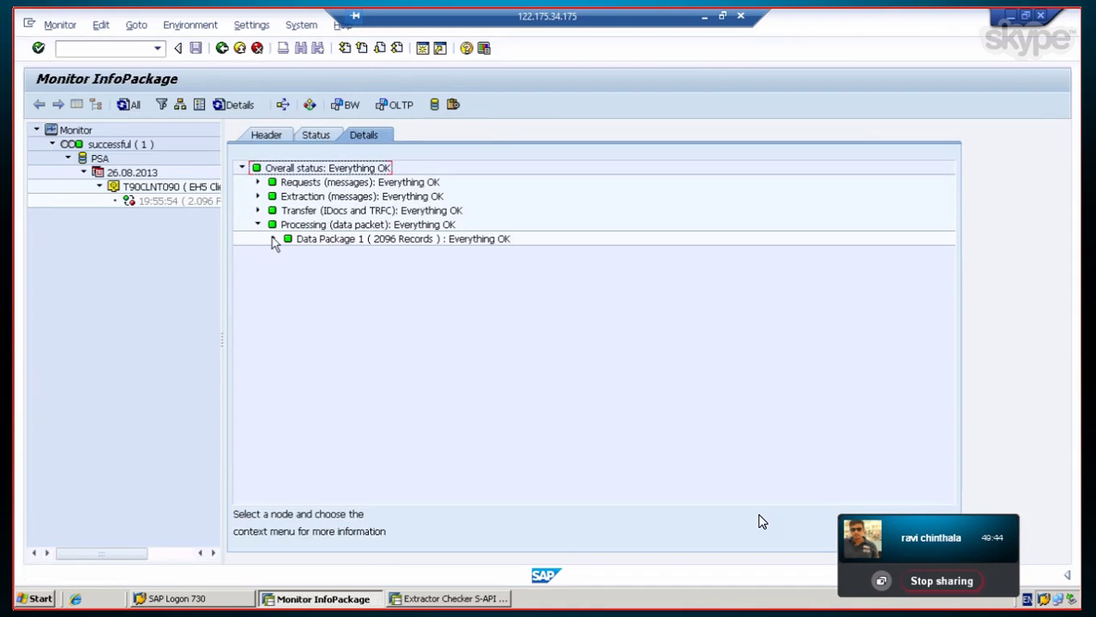
pyautogui.click(273, 238)
pyautogui.click(290, 254)
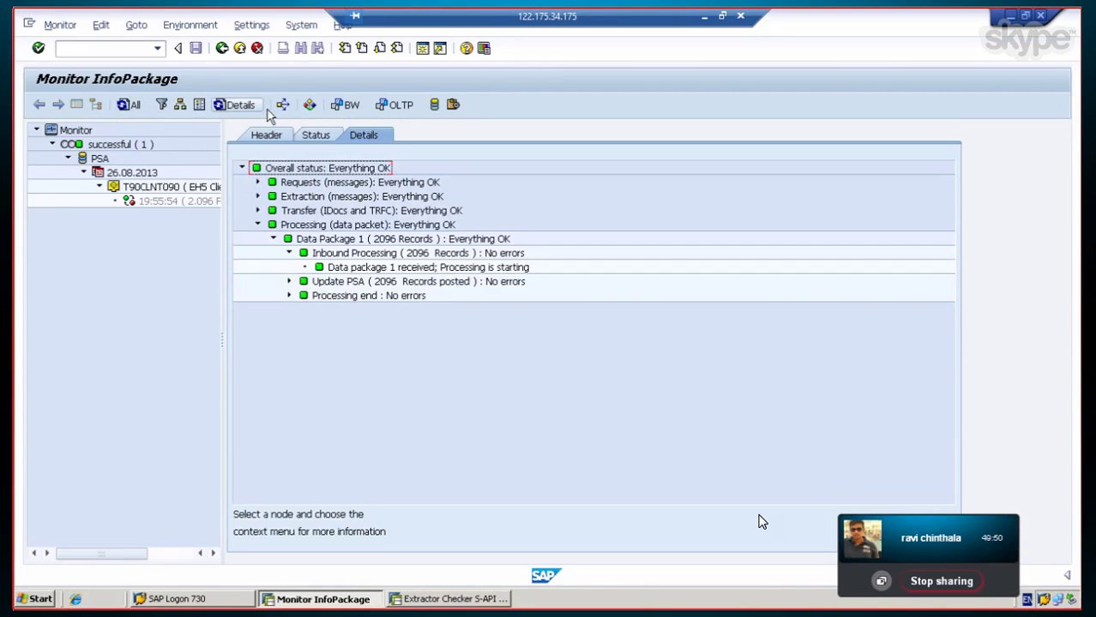
pyautogui.click(222, 48)
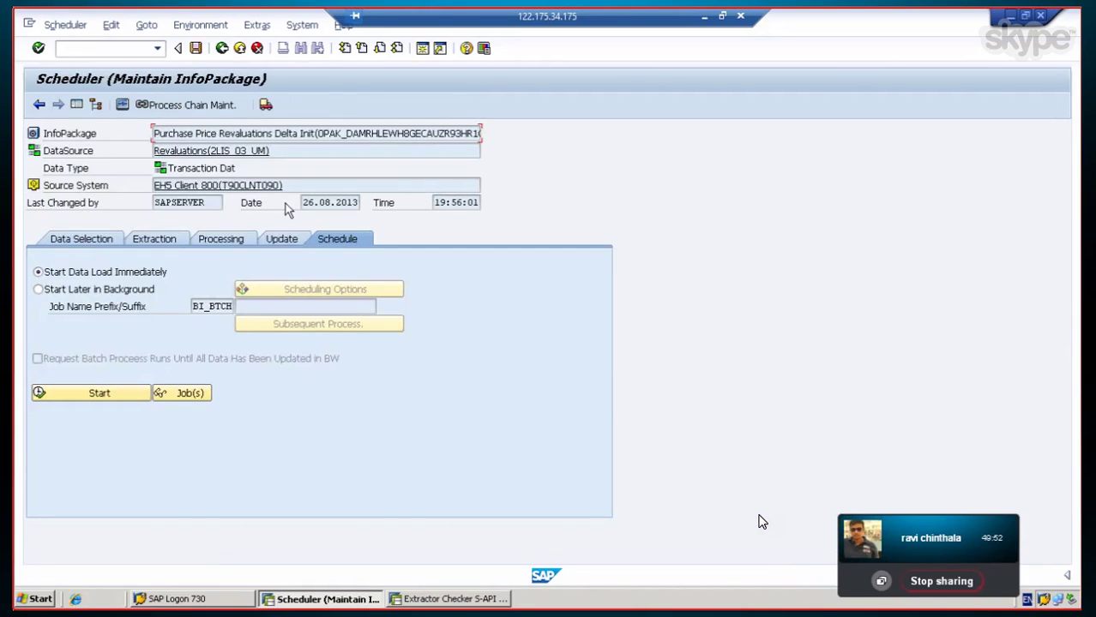
# Step: Check the update and processing settings of the Revaluations InfoPackage and return to the modeling tree
pyautogui.click(275, 242)
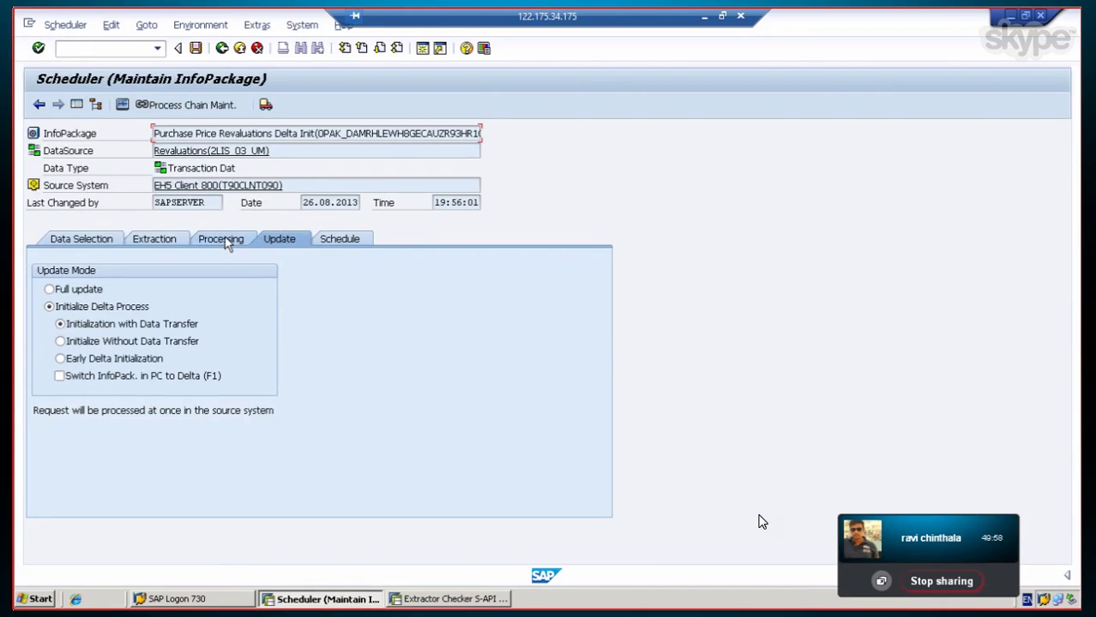
pyautogui.click(227, 241)
pyautogui.click(266, 239)
pyautogui.click(222, 49)
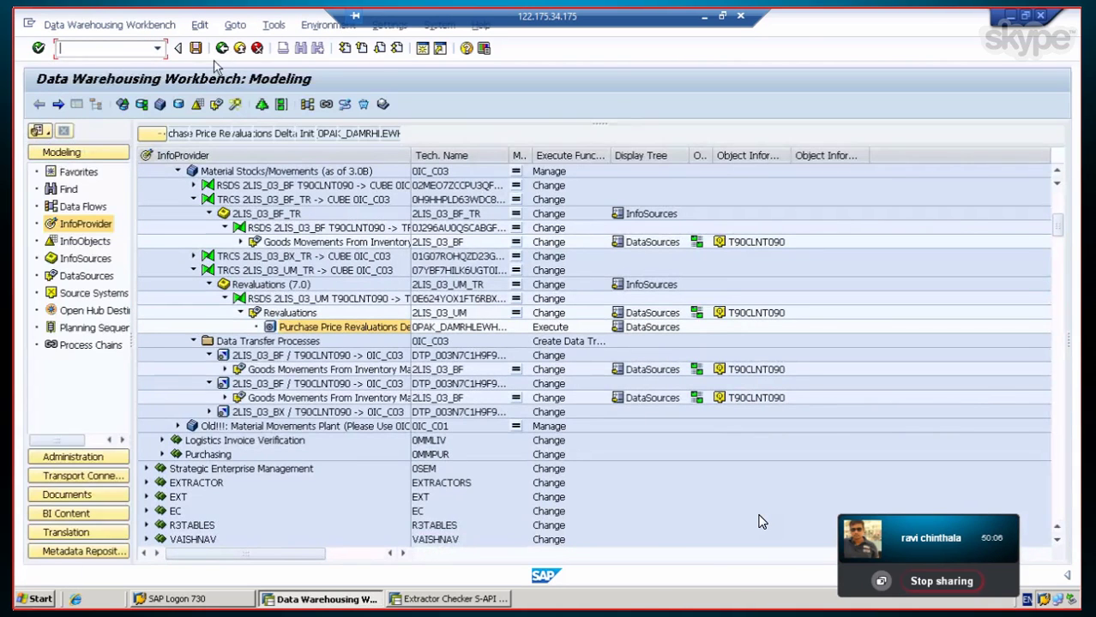
# Step: Reopen the Purchase Price Revaluations InfoPackage, set its update mode to Delta Update and return to the modeling tree
pyautogui.doubleClick(342, 330)
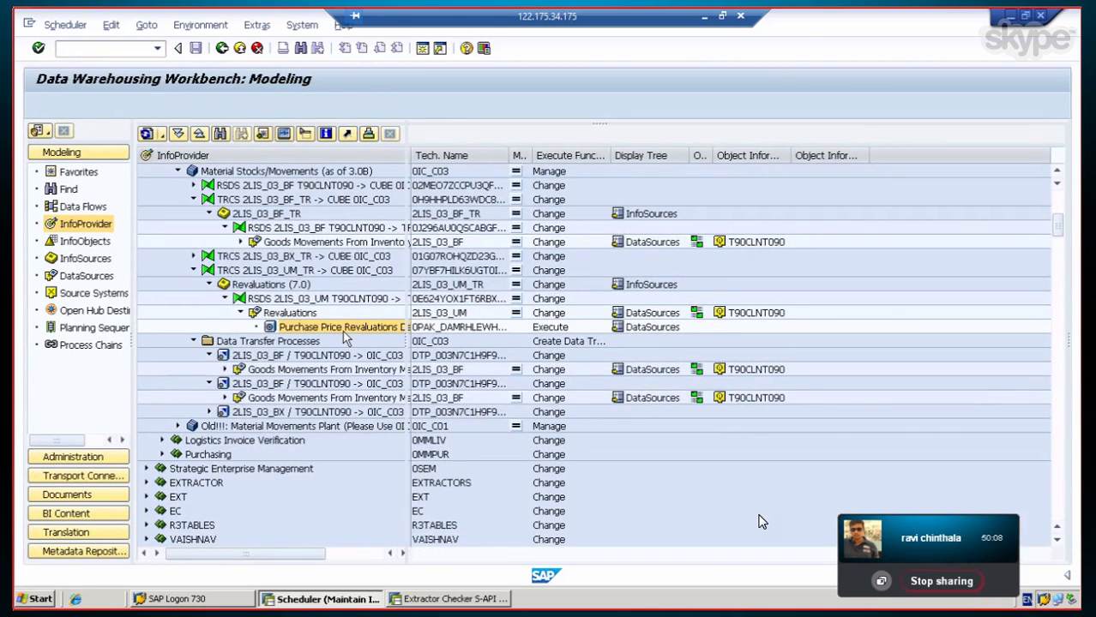
pyautogui.click(663, 240)
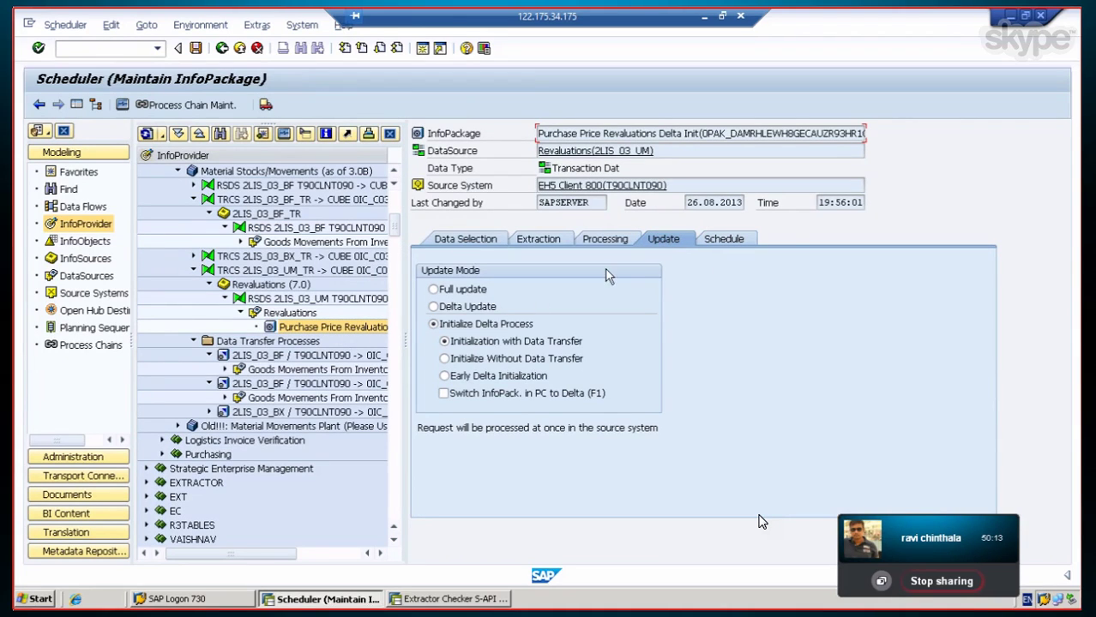
pyautogui.click(438, 310)
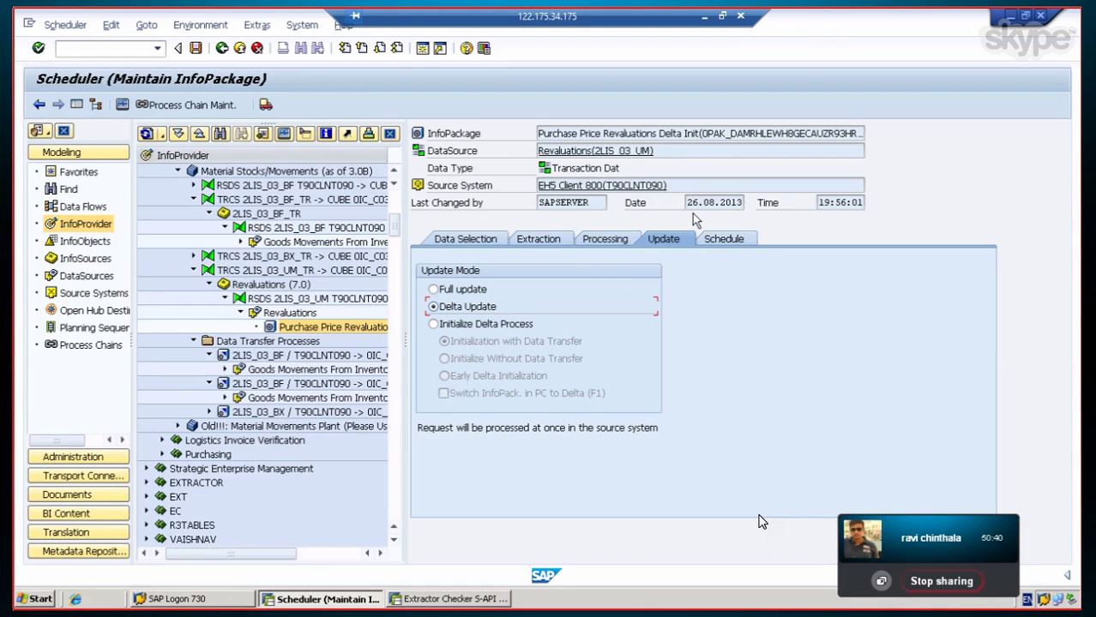
pyautogui.click(39, 106)
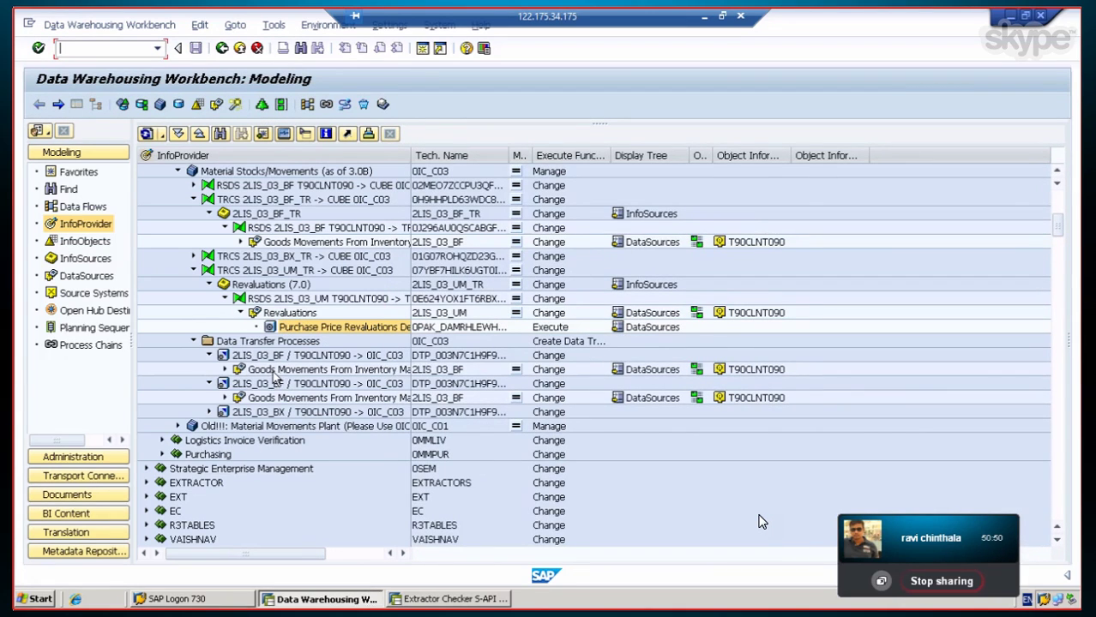
# Step: Begin a new data transfer process for cube 0IC_C03 and choose T90CLNT090 as its source system
pyautogui.click(286, 172)
pyautogui.rightClick(288, 172)
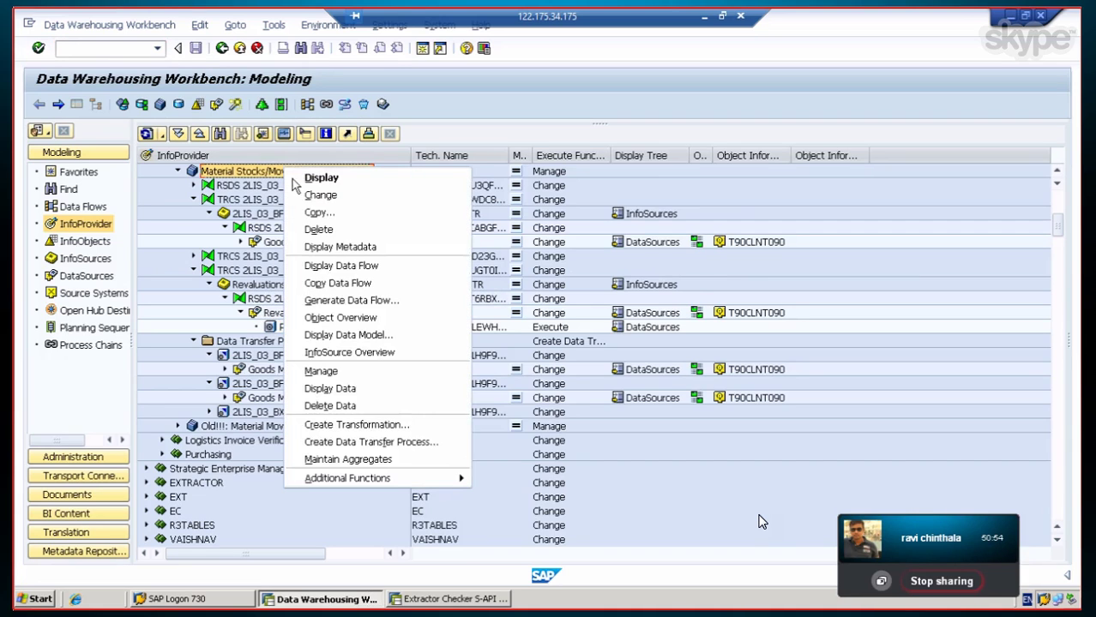
pyautogui.click(355, 443)
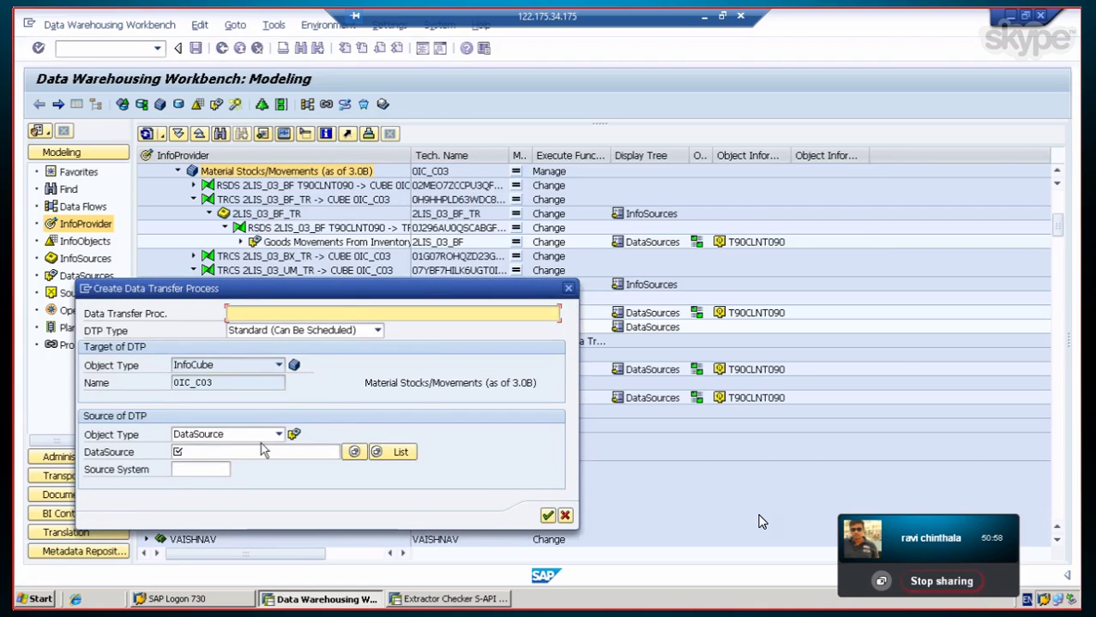
pyautogui.click(203, 469)
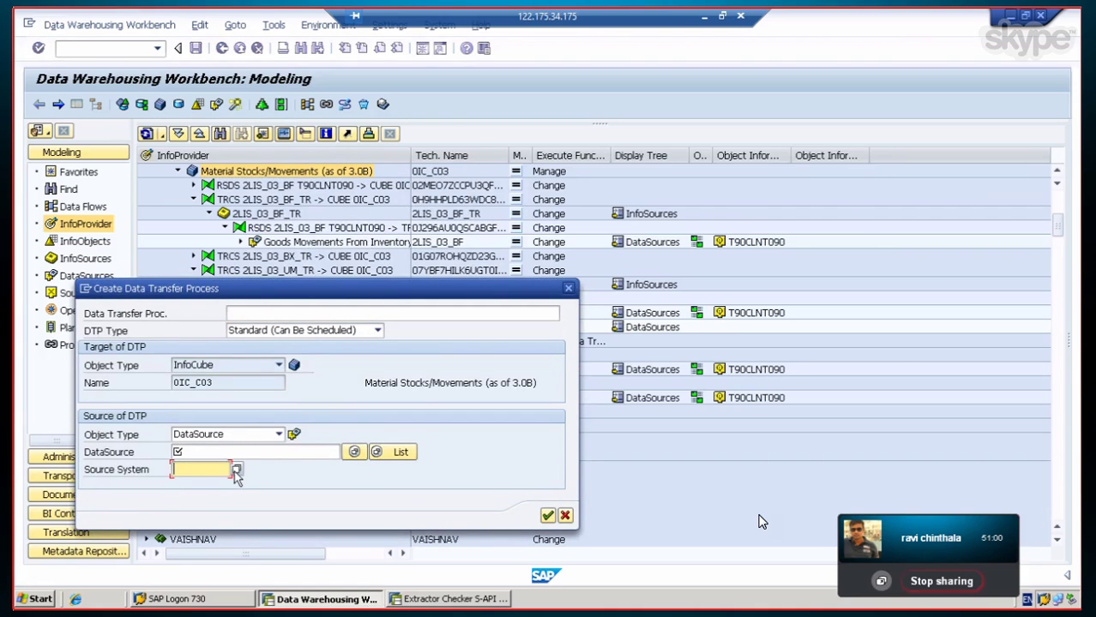
pyautogui.click(236, 470)
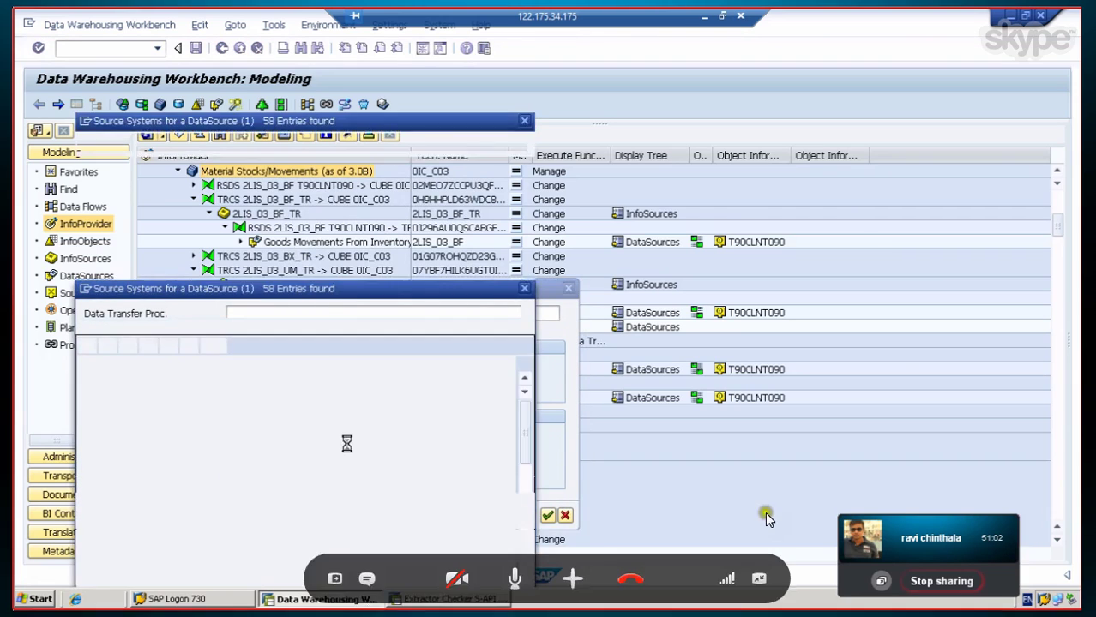
pyautogui.click(515, 580)
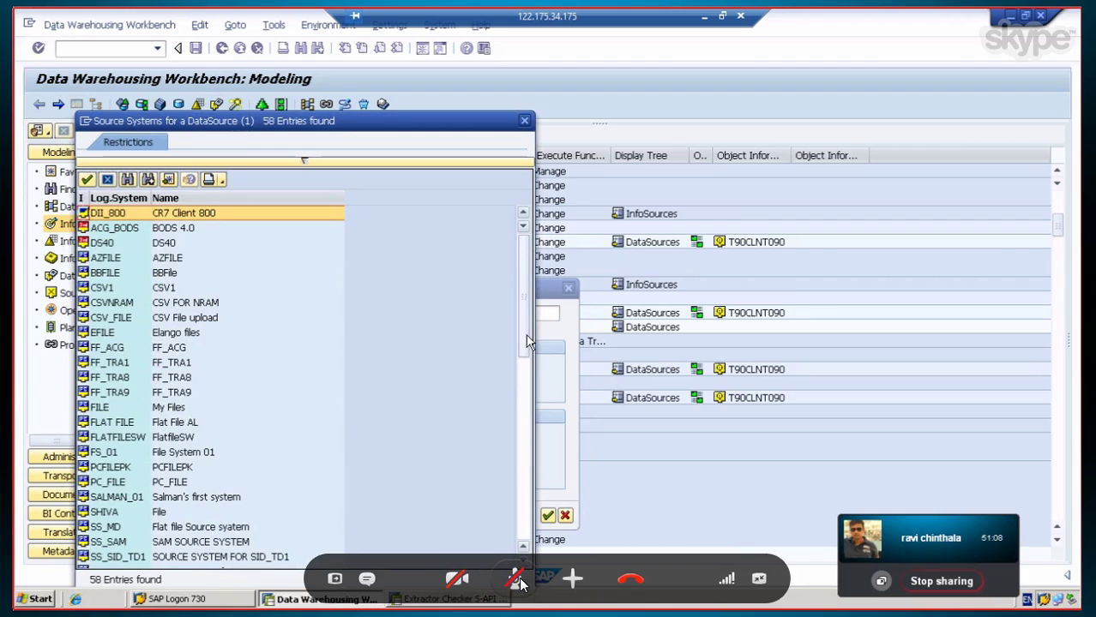
pyautogui.moveTo(526, 341); pyautogui.dragTo(526, 523)
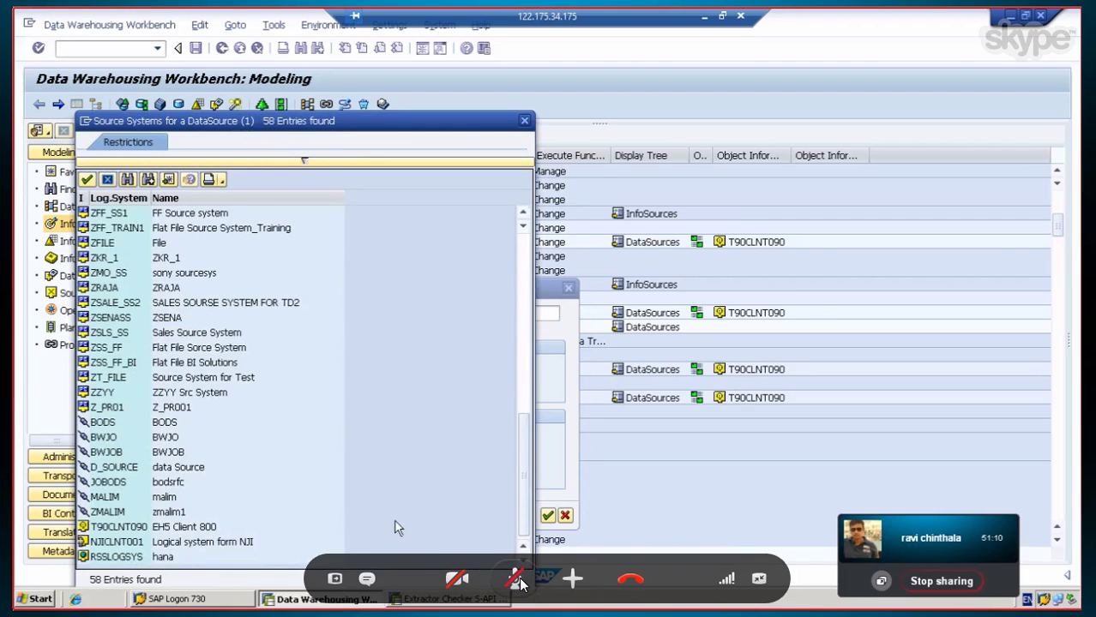
pyautogui.doubleClick(170, 527)
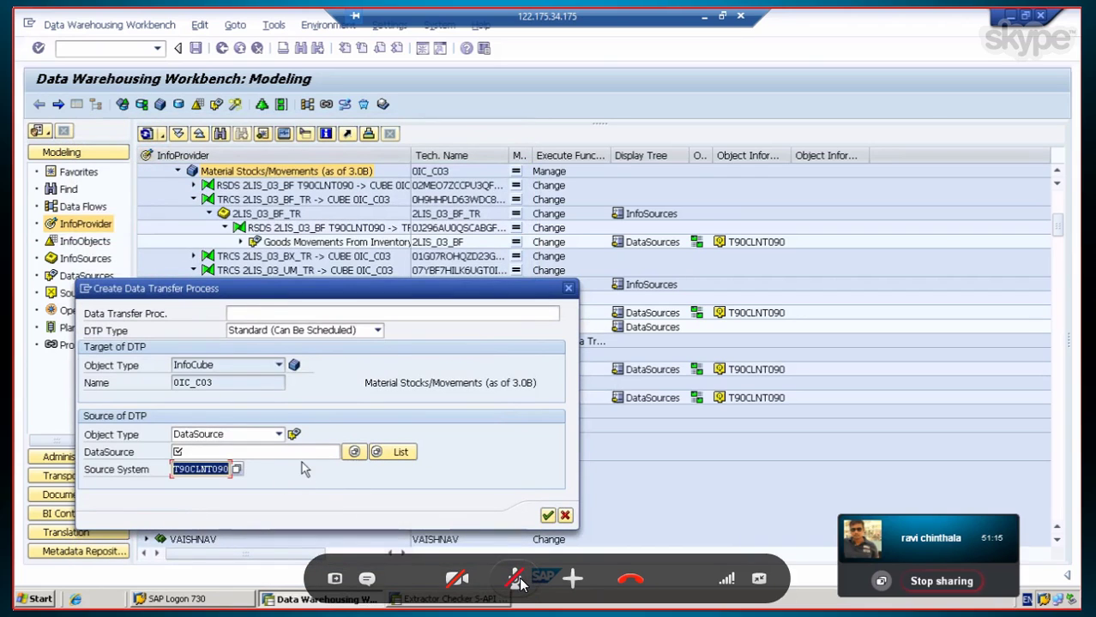
# Step: Enter 2LIS_03_UM as the DataSource and create the data transfer process
pyautogui.click(290, 452)
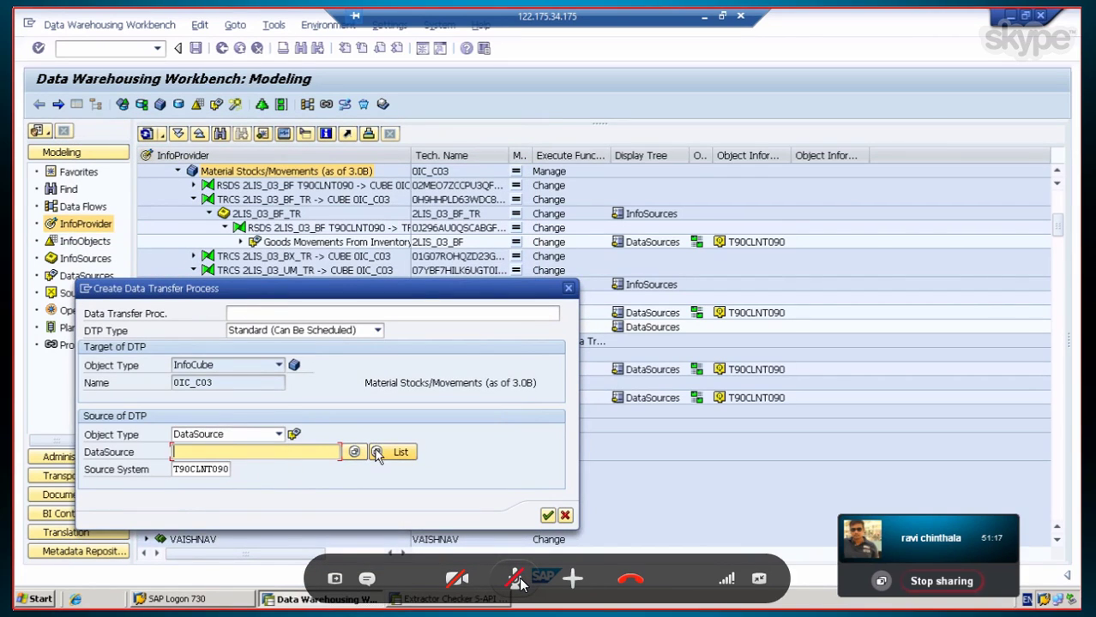
pyautogui.write('2LIS_0')
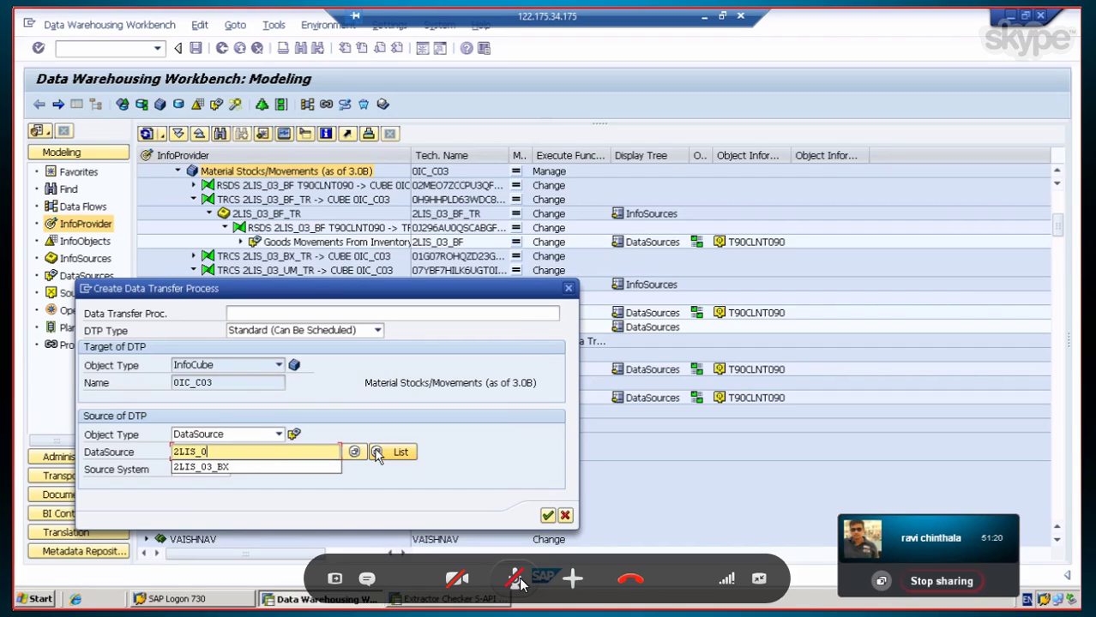
pyautogui.write('3_UM')
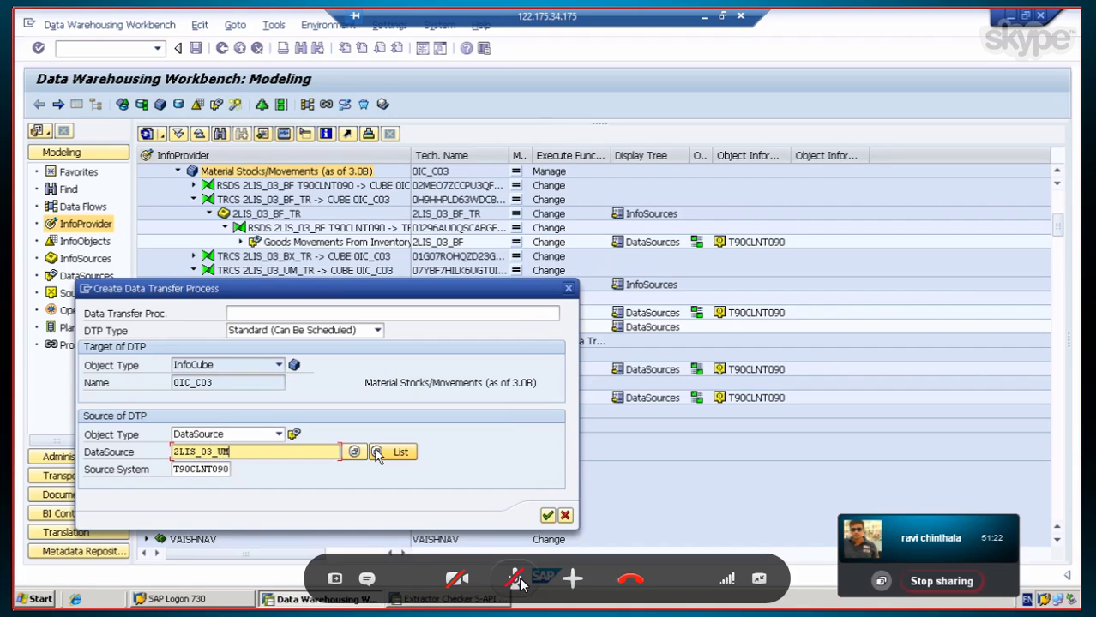
pyautogui.click(547, 515)
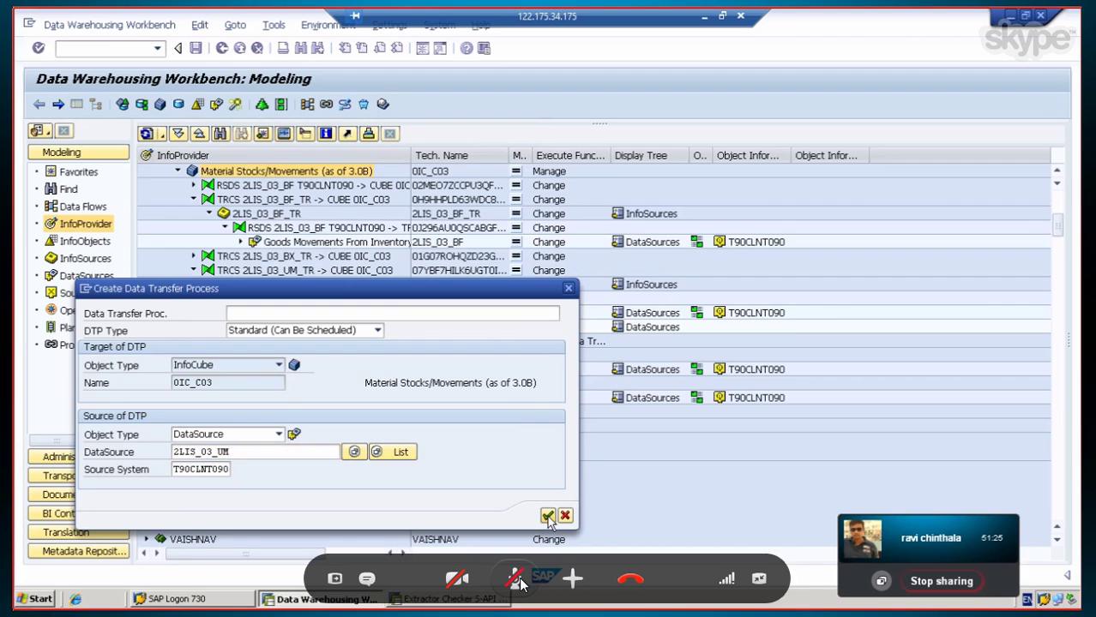
pyautogui.click(518, 581)
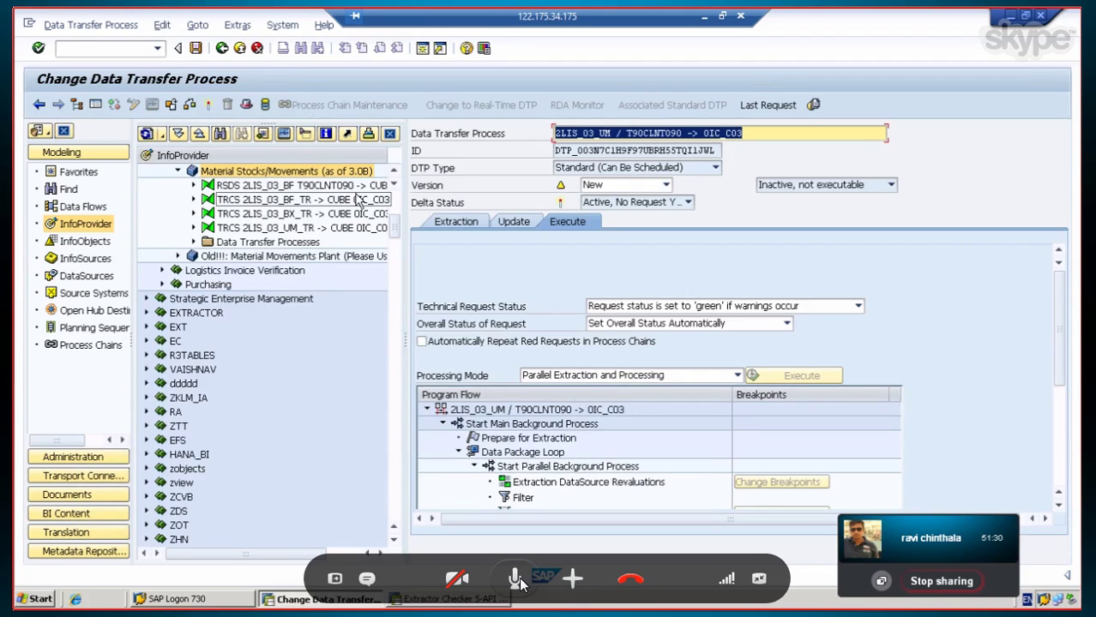
# Step: Activate the 2LIS_03_UM data transfer process and review its extraction and update settings
pyautogui.click(209, 106)
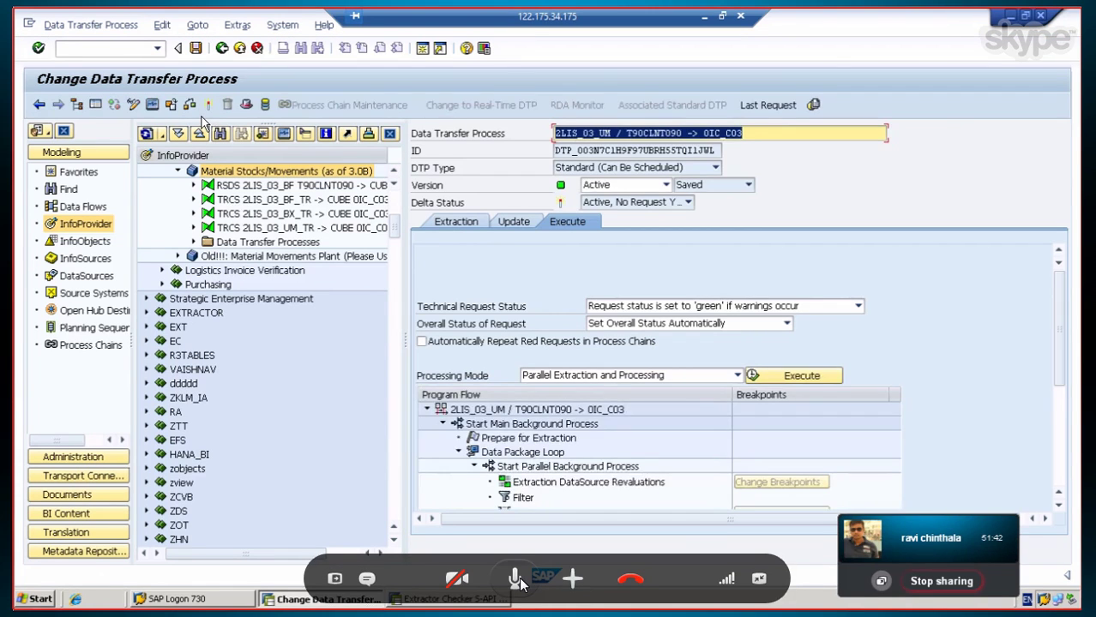
pyautogui.click(459, 224)
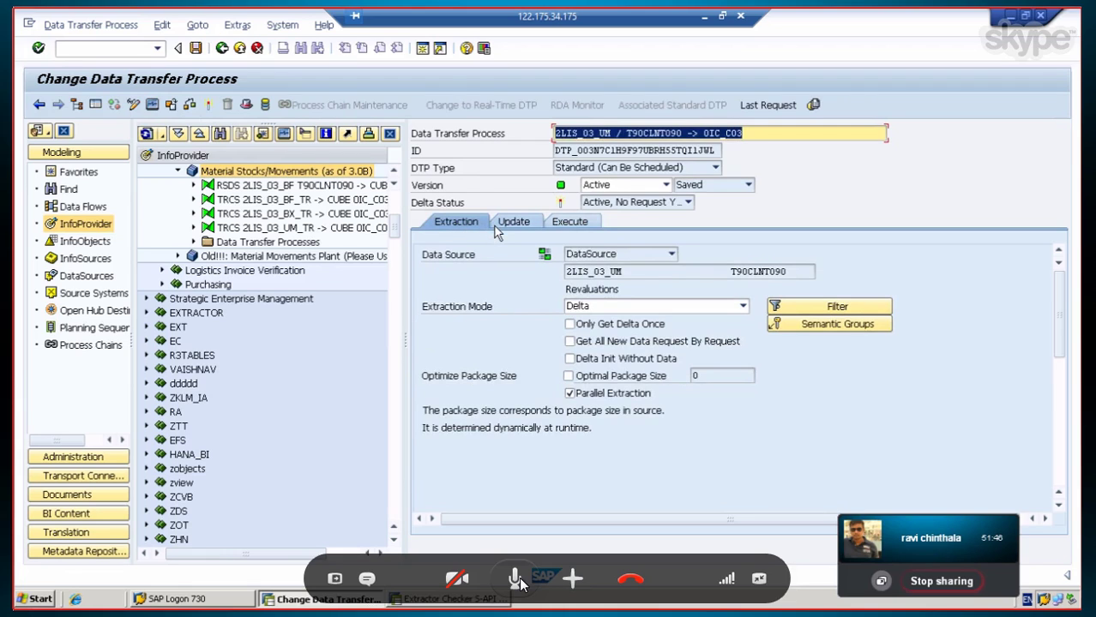
pyautogui.click(506, 223)
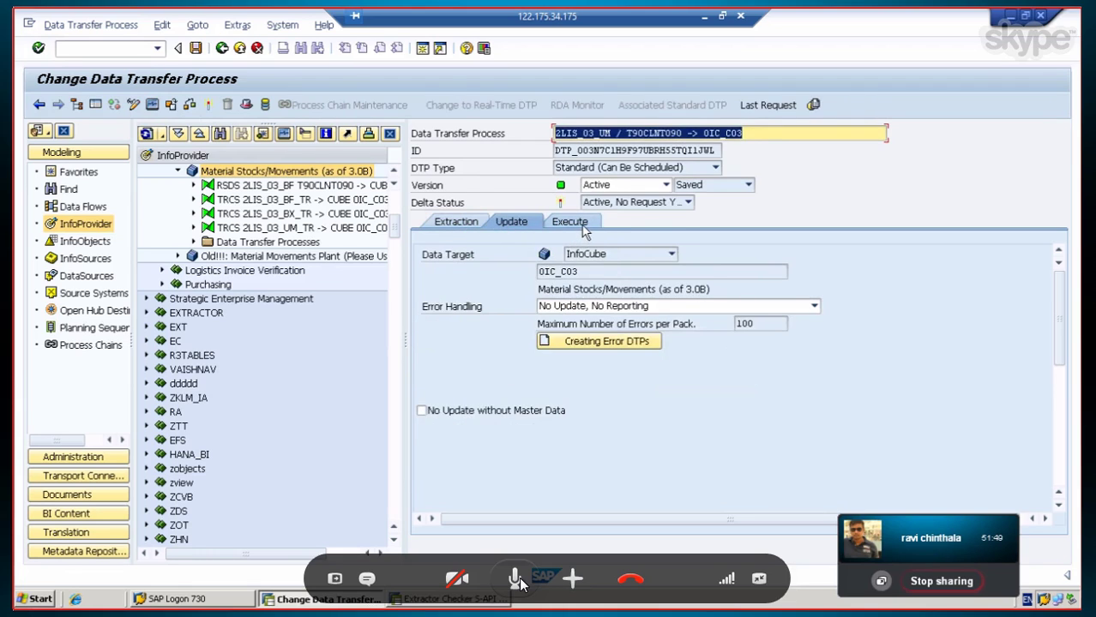
# Step: Execute the 2LIS_03_UM data transfer process into 0IC_C03 and display its request monitor
pyautogui.click(577, 223)
pyautogui.click(808, 379)
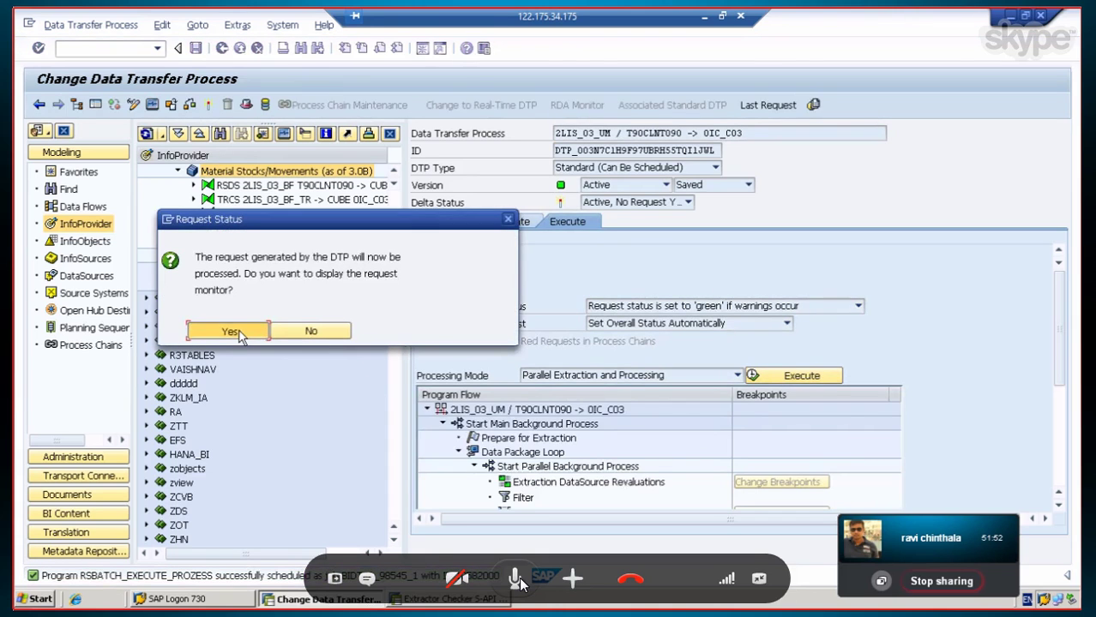
pyautogui.click(230, 332)
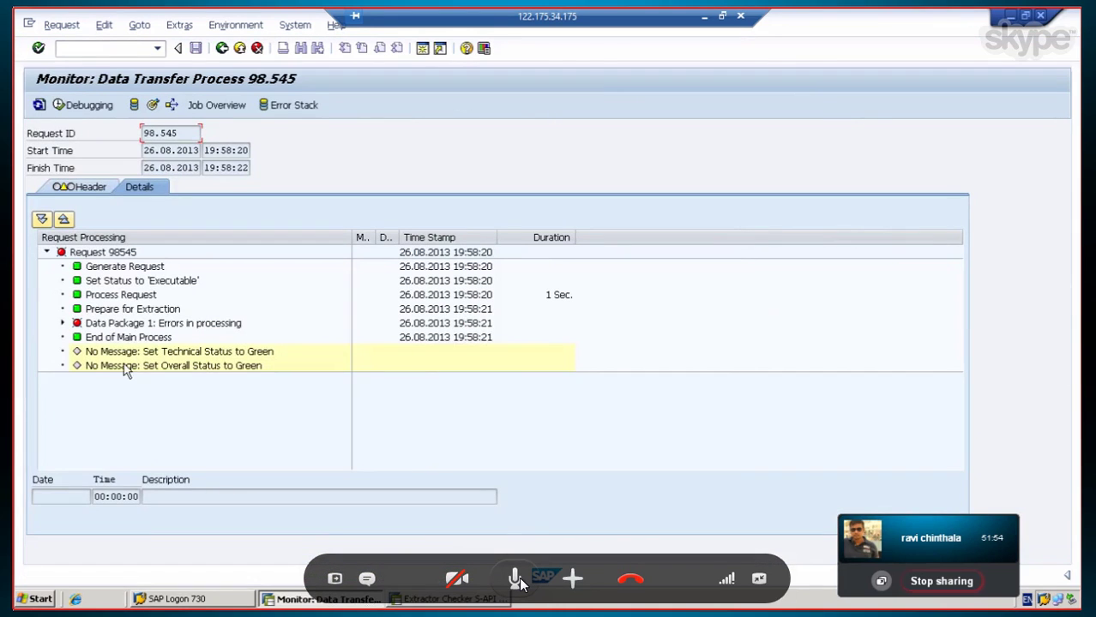
# Step: Expand Data Package 1 of the request and read the messages and long text for its 2LIS_03_UM transformation
pyautogui.click(129, 326)
pyautogui.click(61, 326)
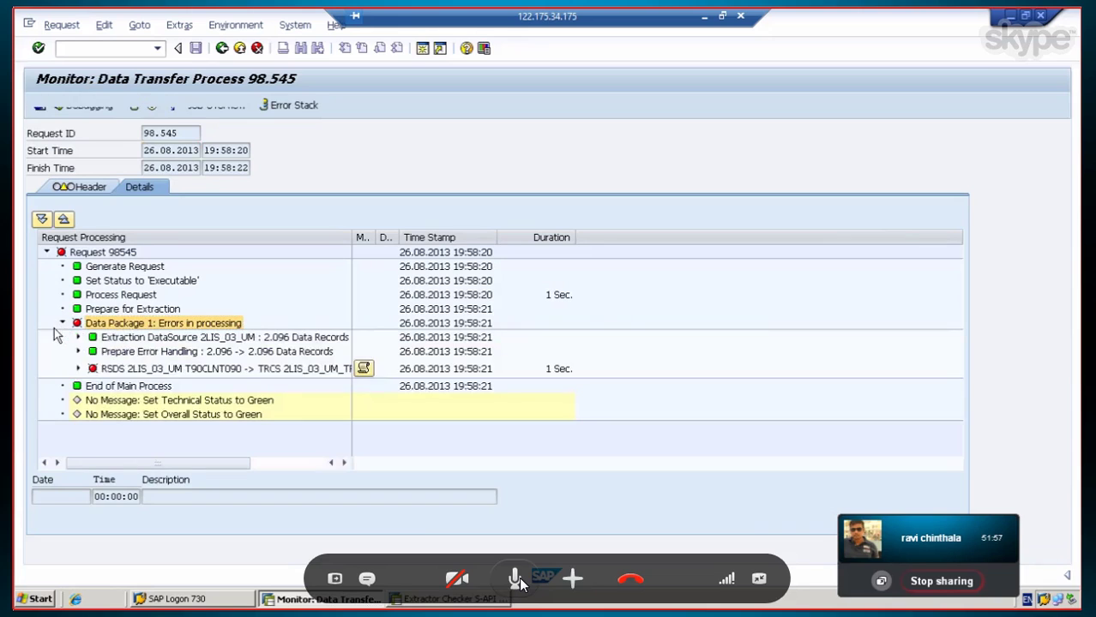
pyautogui.click(151, 370)
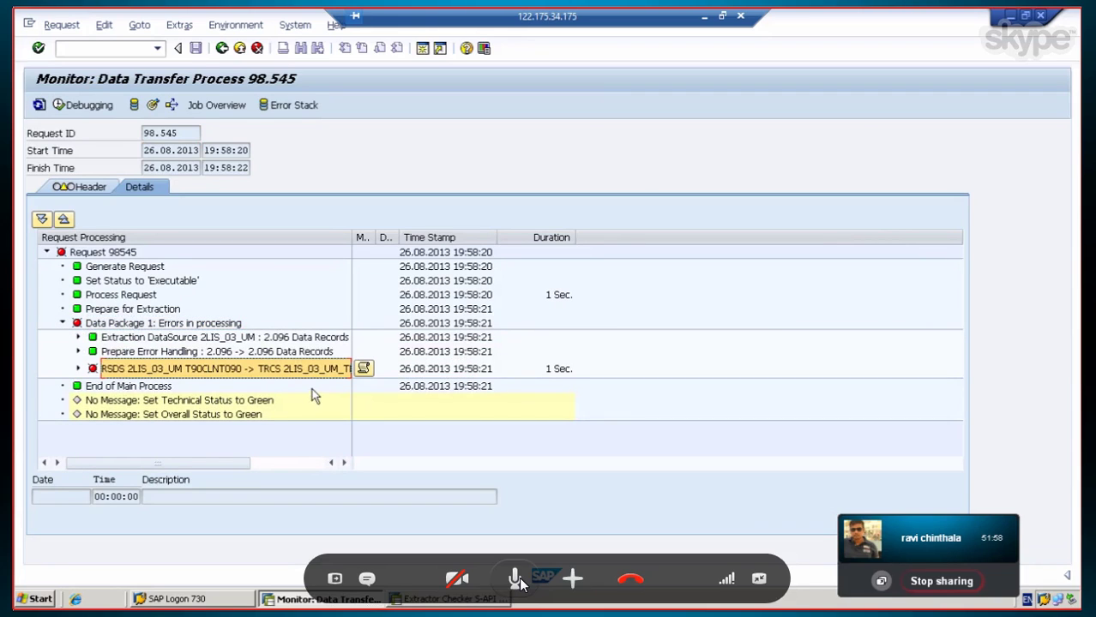
pyautogui.click(365, 371)
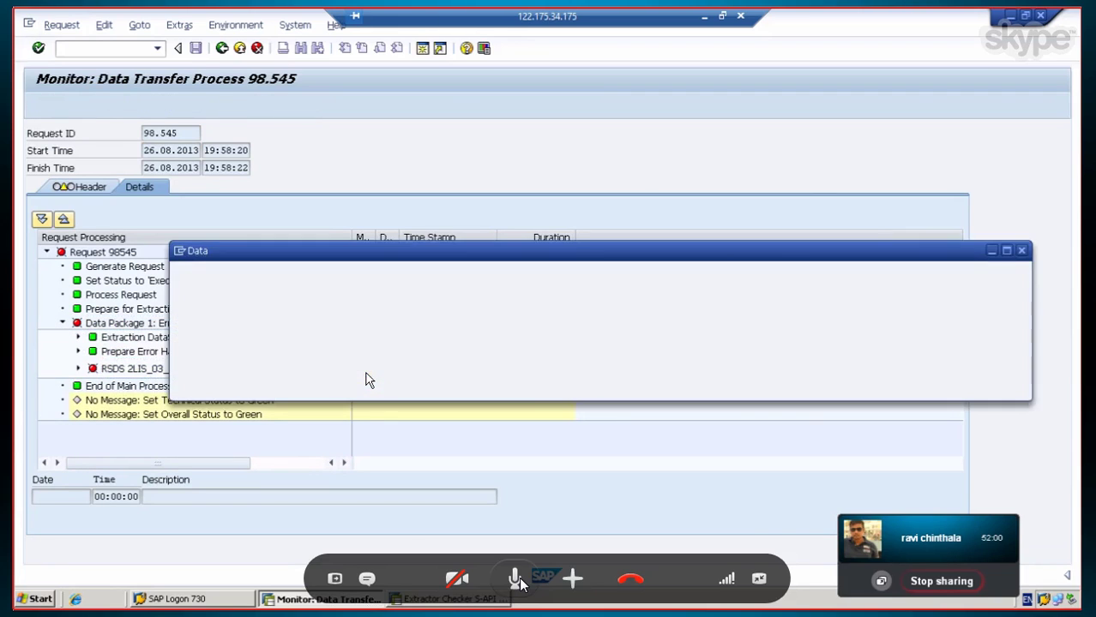
pyautogui.click(279, 286)
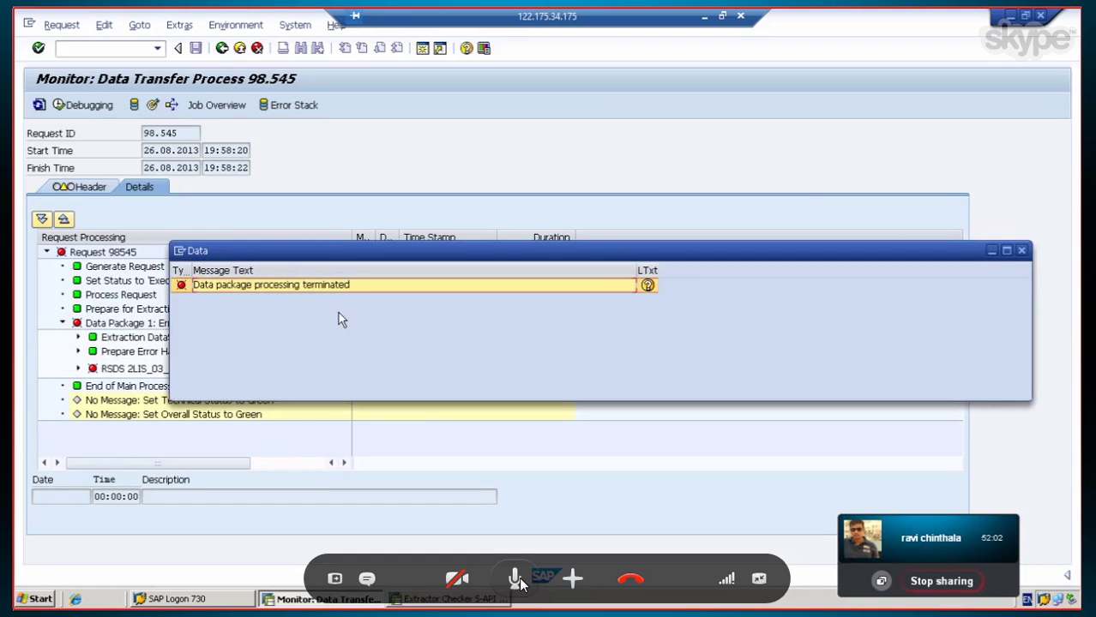
pyautogui.click(647, 286)
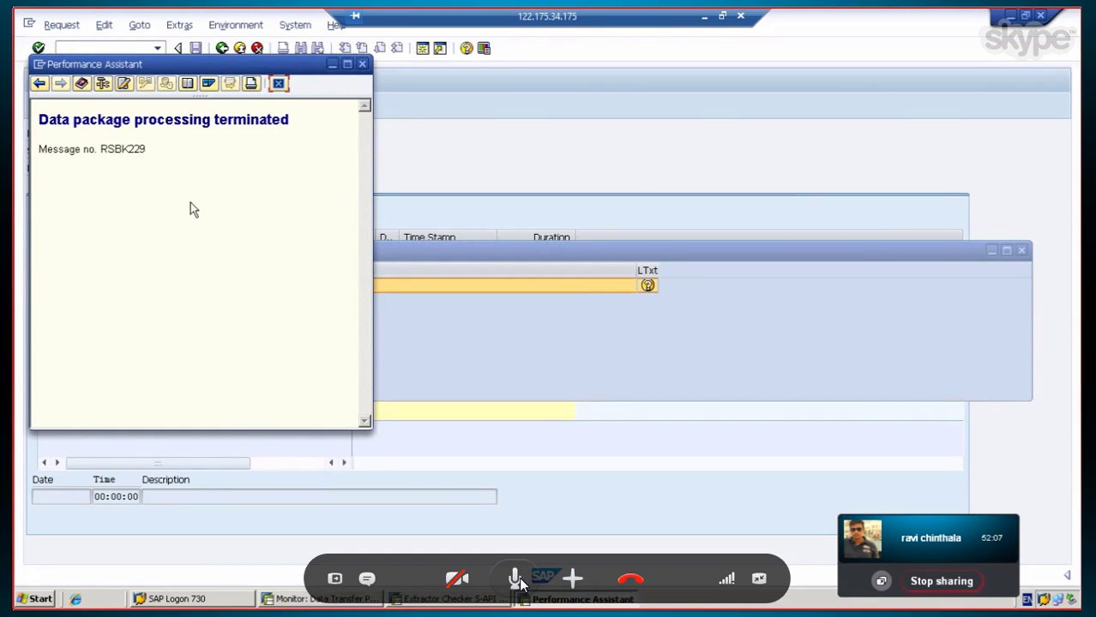
# Step: Close the open message text and list, then show the messages for Exception in Substep Rules under the RSDS 2LIS_03_UM transformation
pyautogui.click(278, 84)
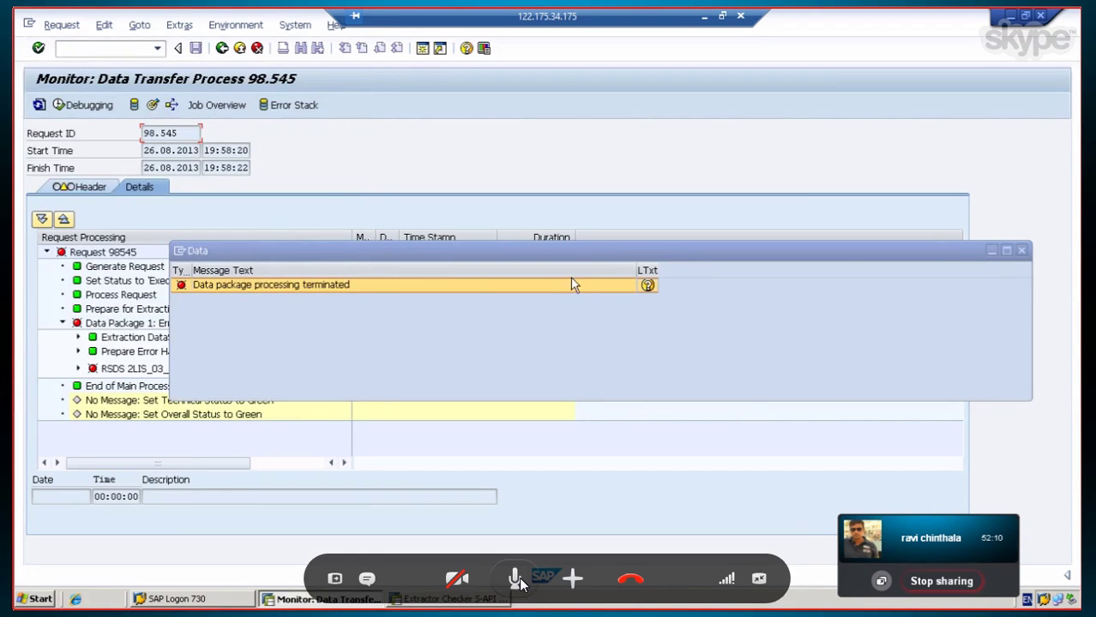
pyautogui.click(1021, 251)
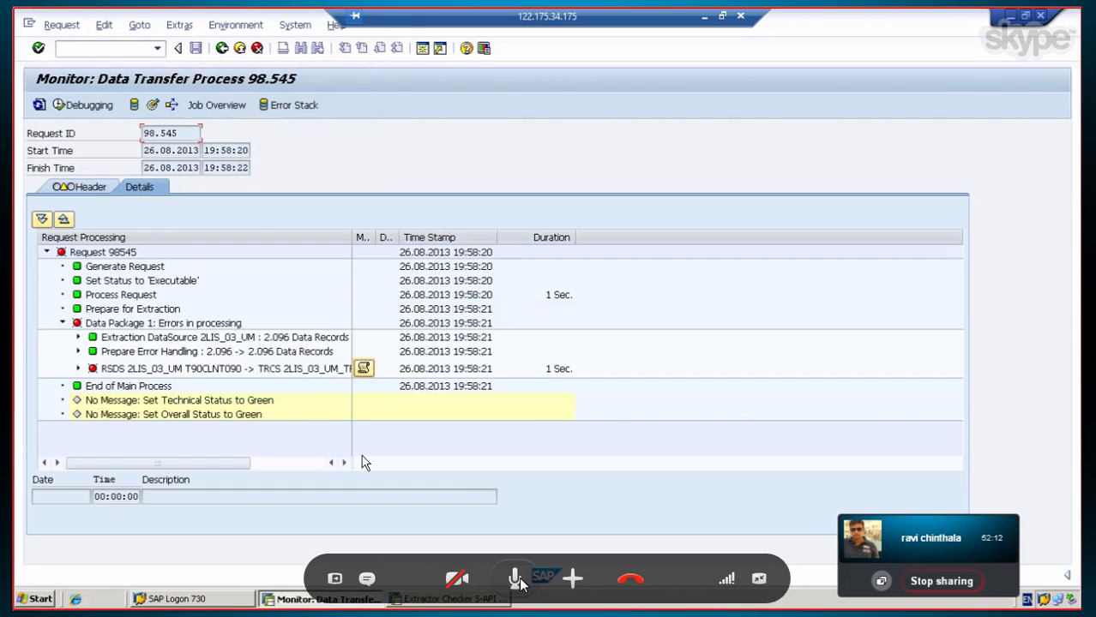
pyautogui.click(77, 368)
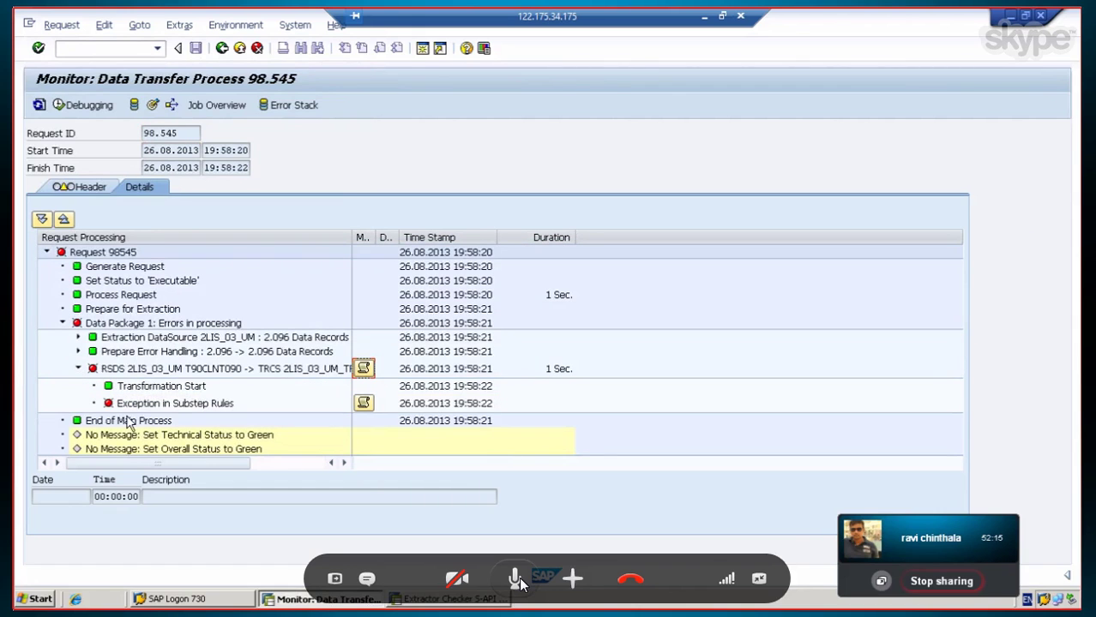
pyautogui.click(175, 405)
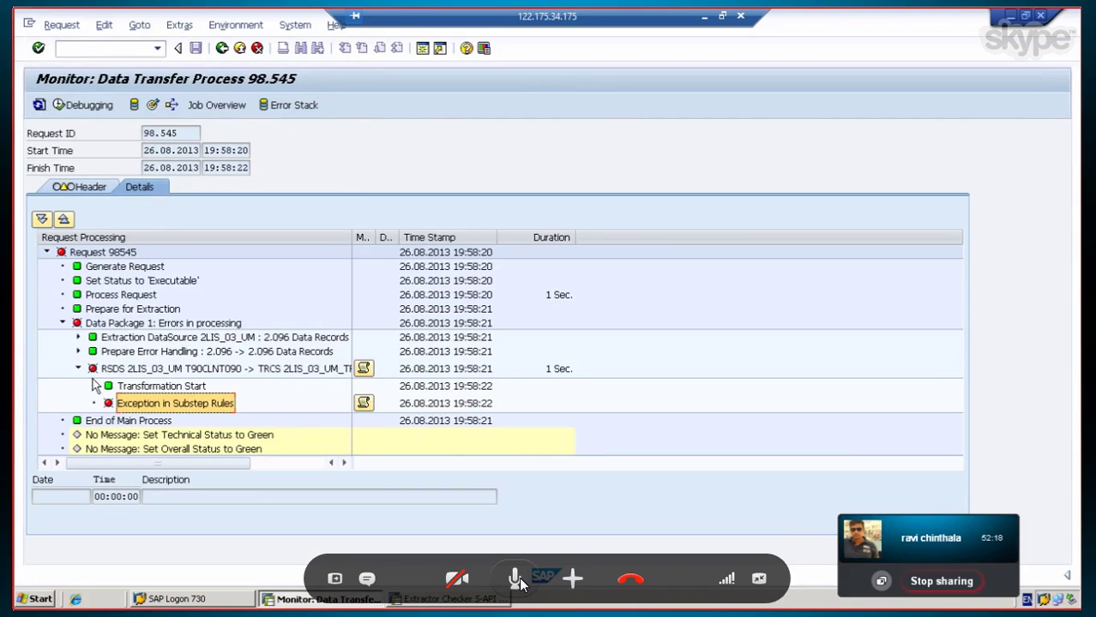
pyautogui.click(362, 404)
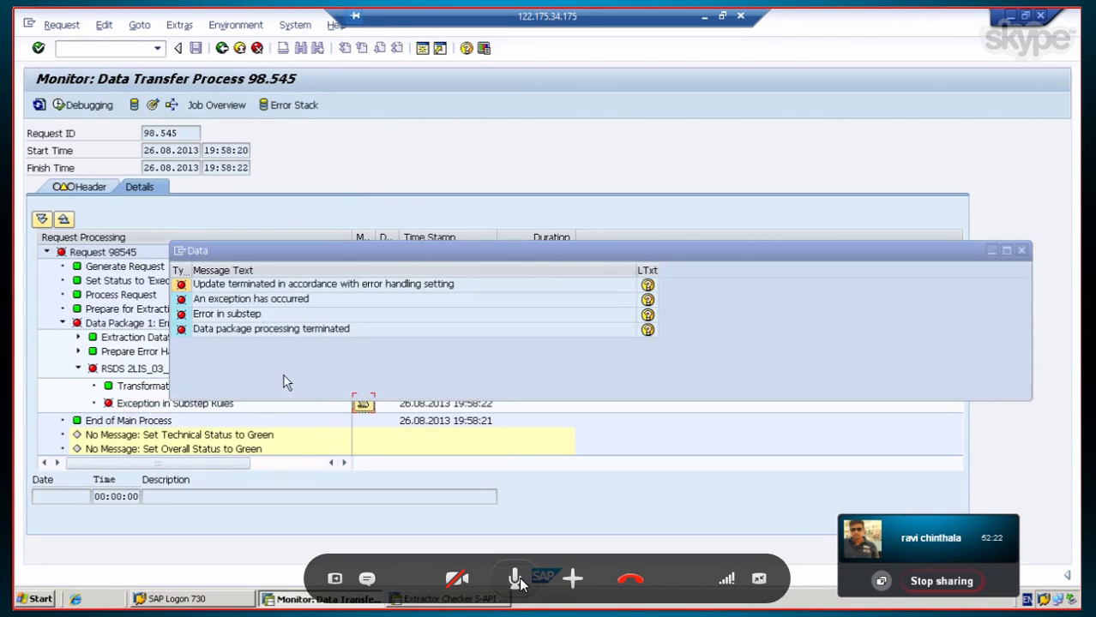
# Step: Read the long texts of the first and last error messages, then close the message list
pyautogui.click(647, 288)
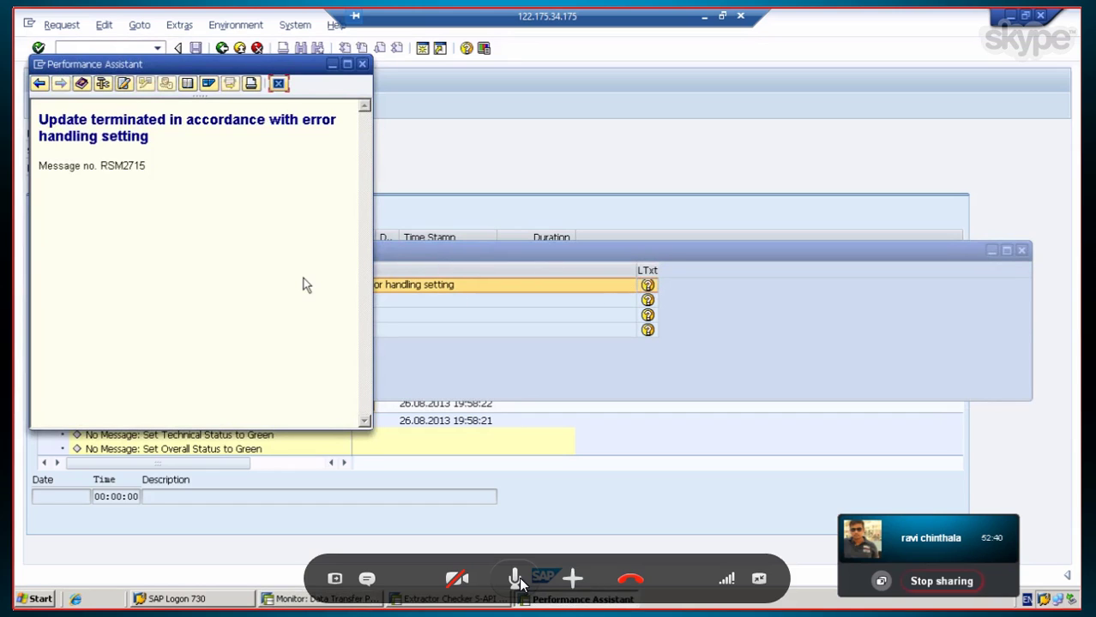
pyautogui.click(277, 84)
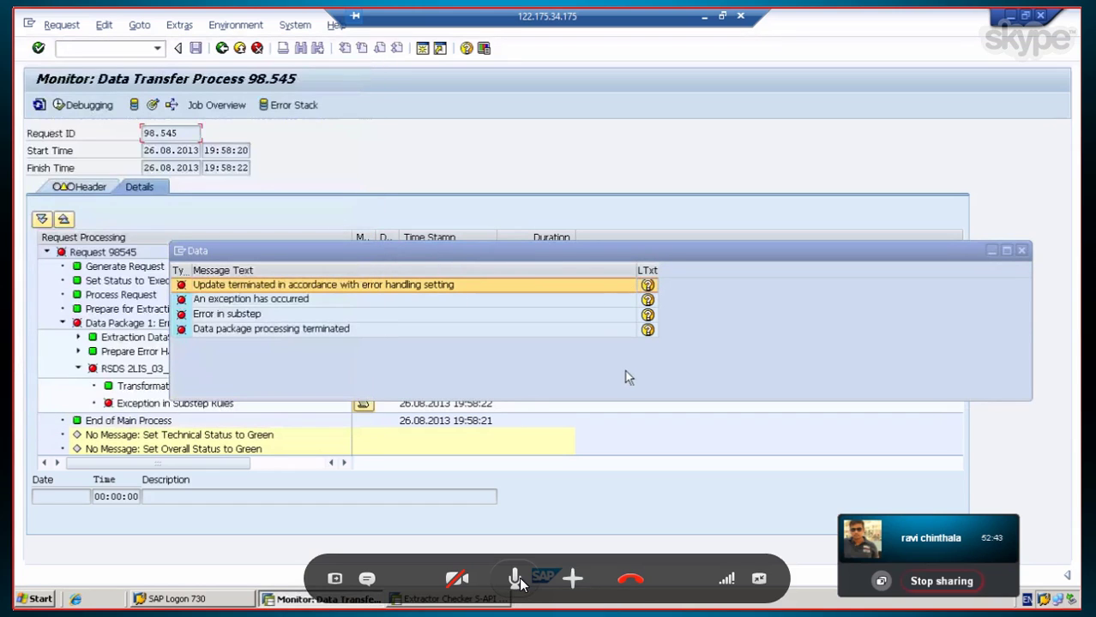
pyautogui.click(648, 331)
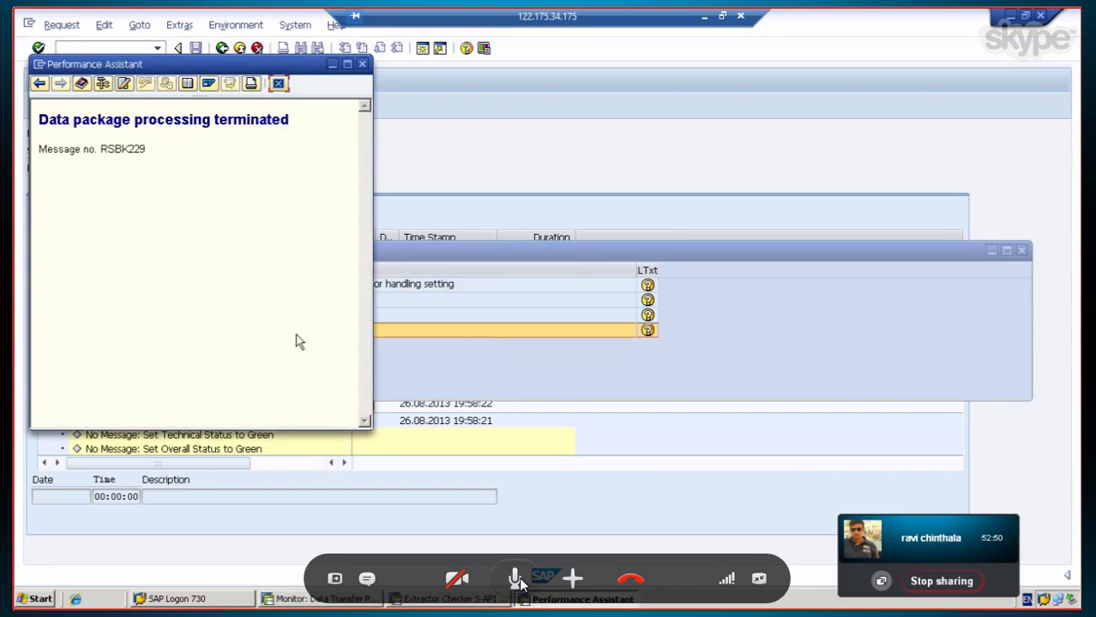
pyautogui.click(279, 84)
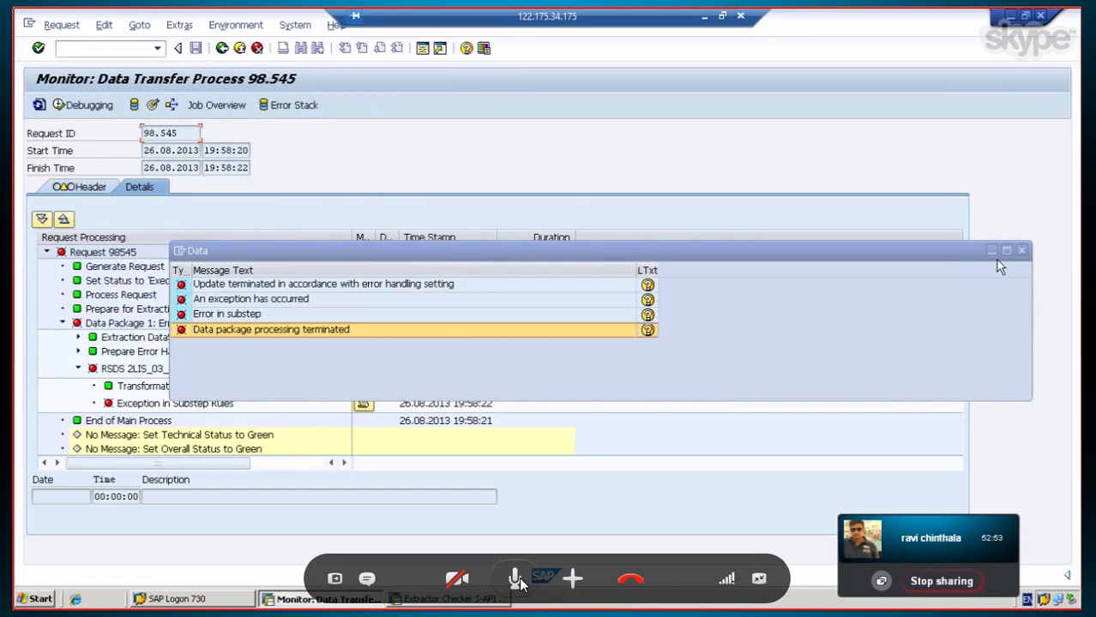
pyautogui.click(1020, 252)
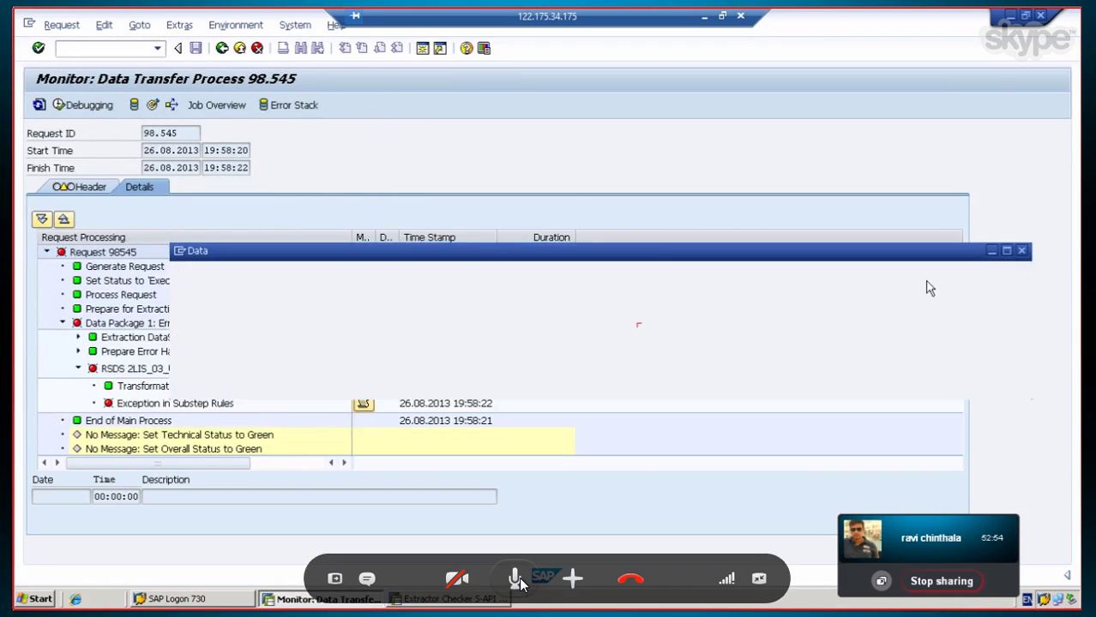
# Step: Return to the 2LIS_03_UM data transfer process and change its error handling to Update Valid Records, No Reporting (Request Red)
pyautogui.click(74, 188)
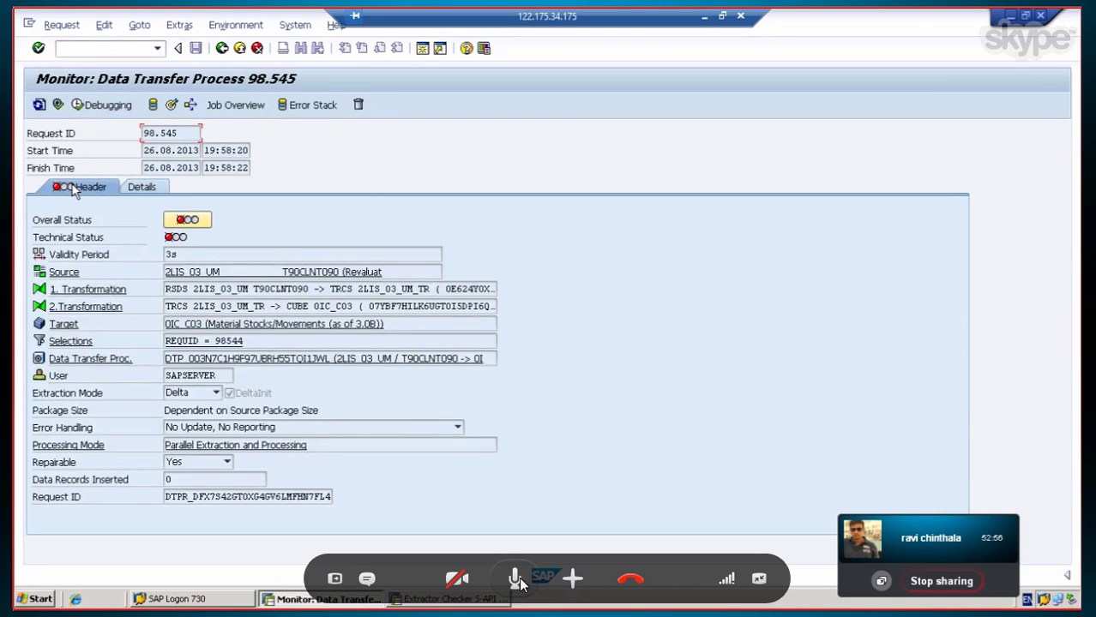
pyautogui.click(223, 51)
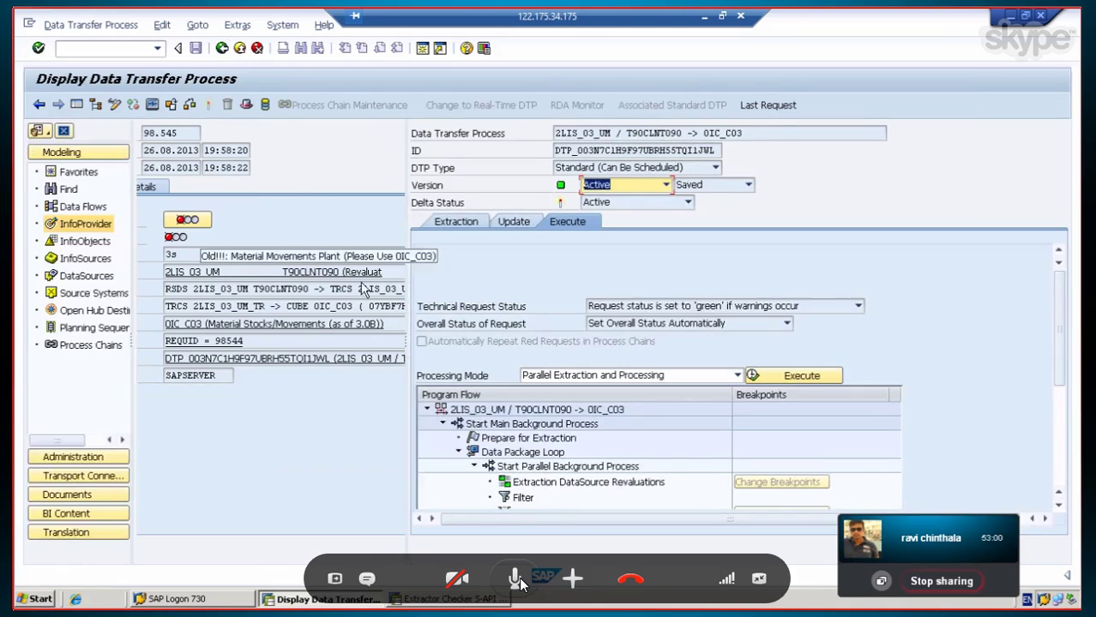
pyautogui.click(499, 222)
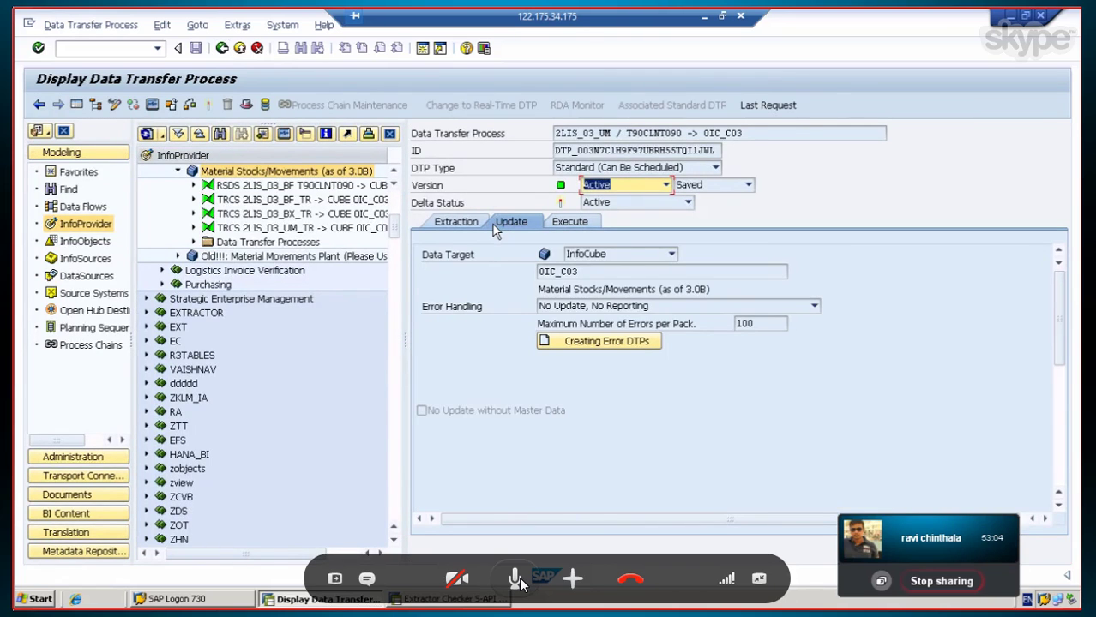
pyautogui.click(115, 106)
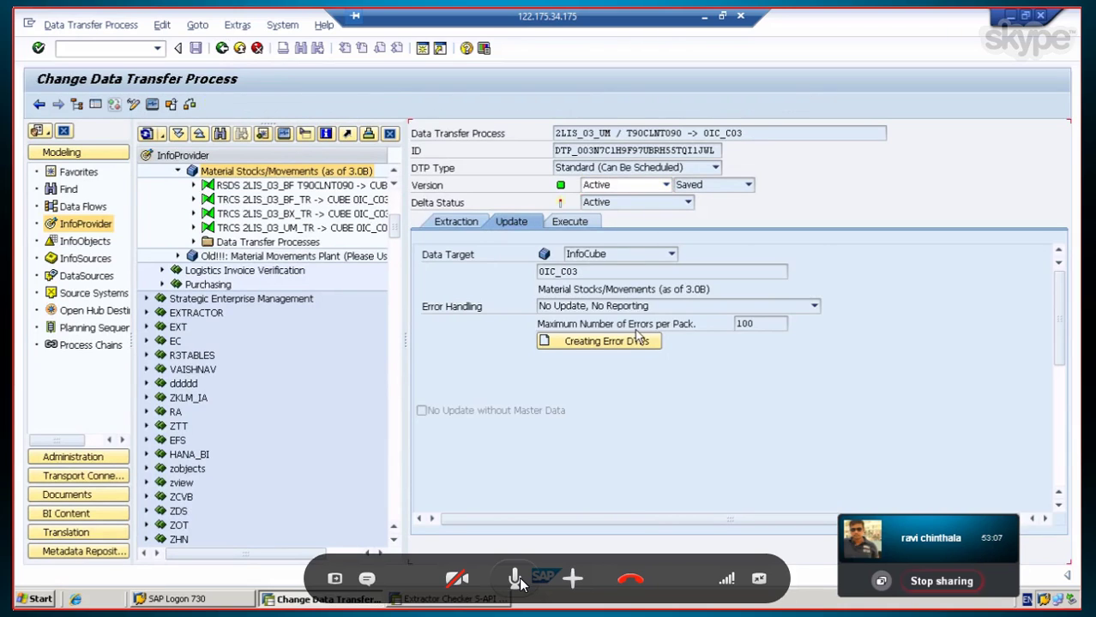
pyautogui.click(816, 306)
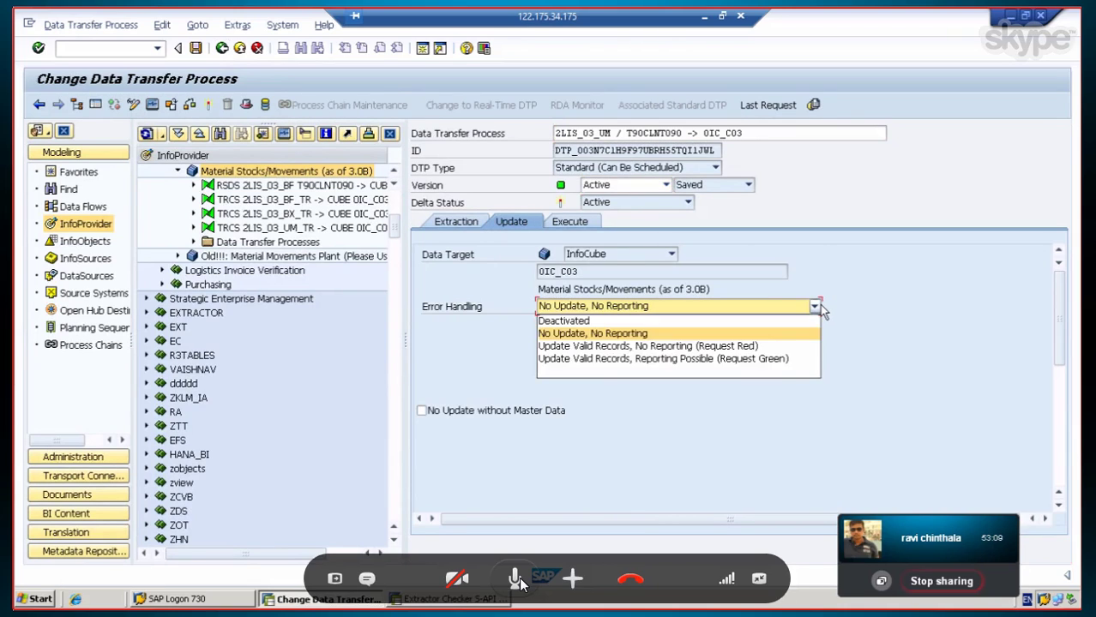
pyautogui.click(626, 346)
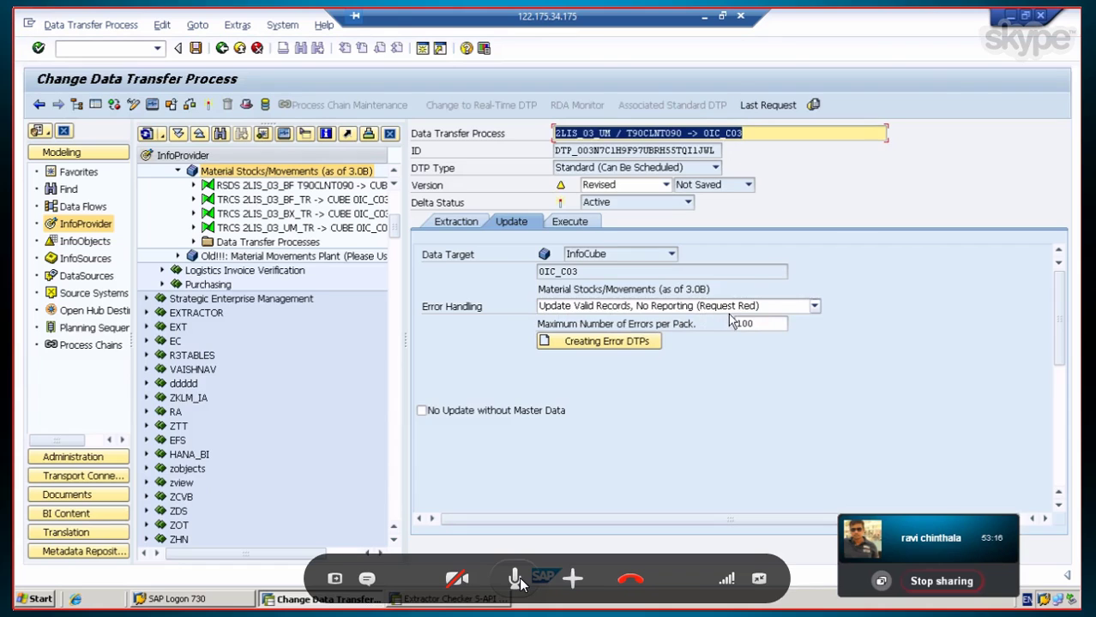
# Step: Save and activate the revised 2LIS_03_UM data transfer process, accepting the consistency check
pyautogui.click(564, 225)
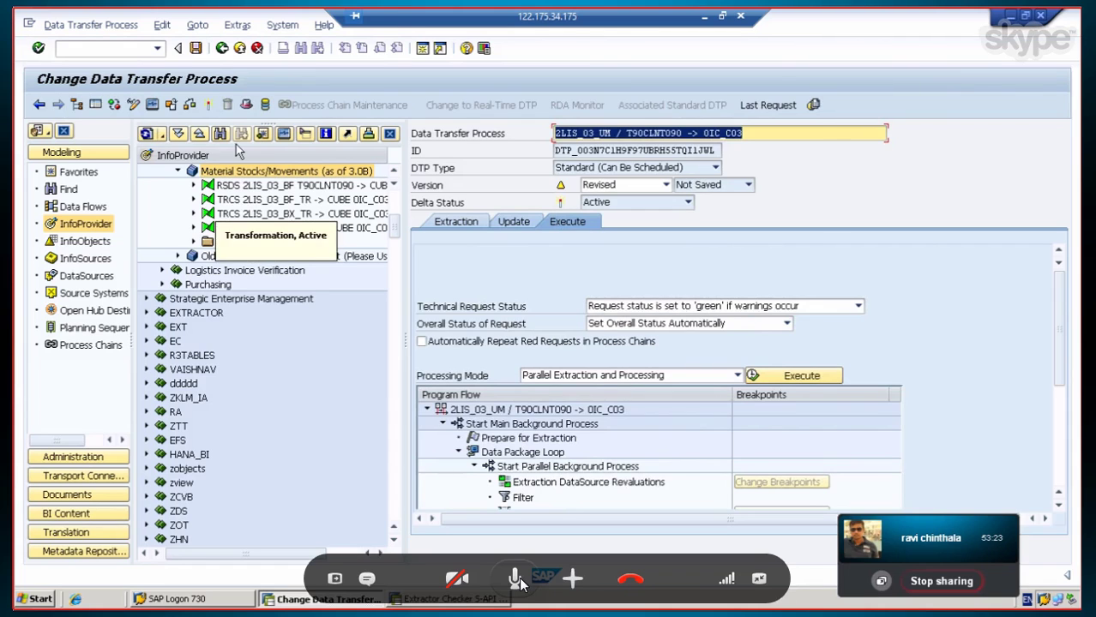
pyautogui.click(197, 49)
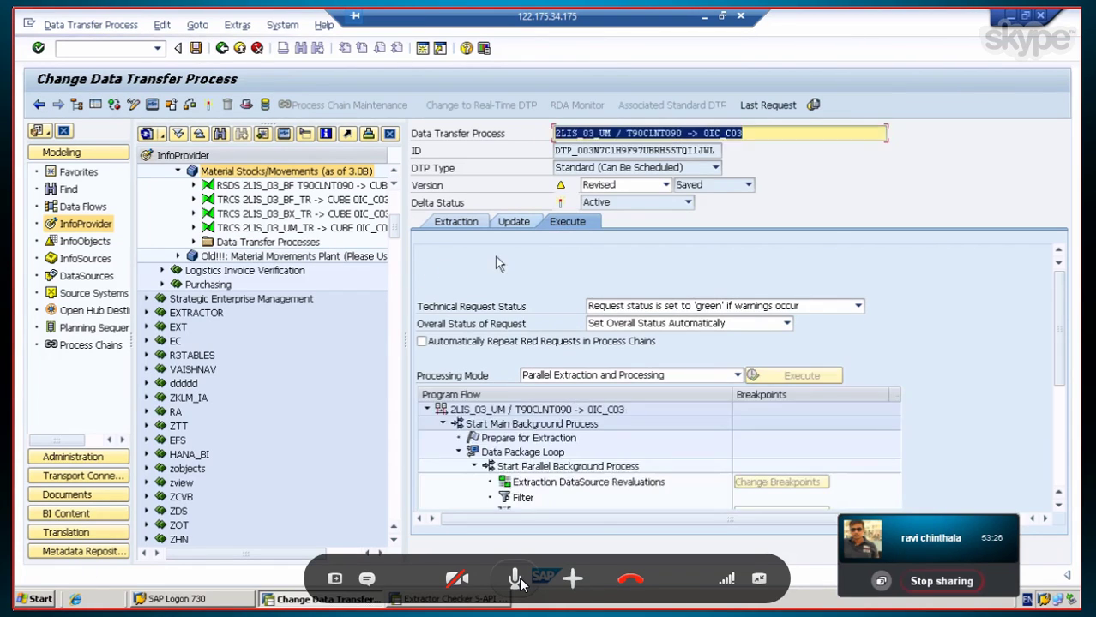
pyautogui.click(513, 223)
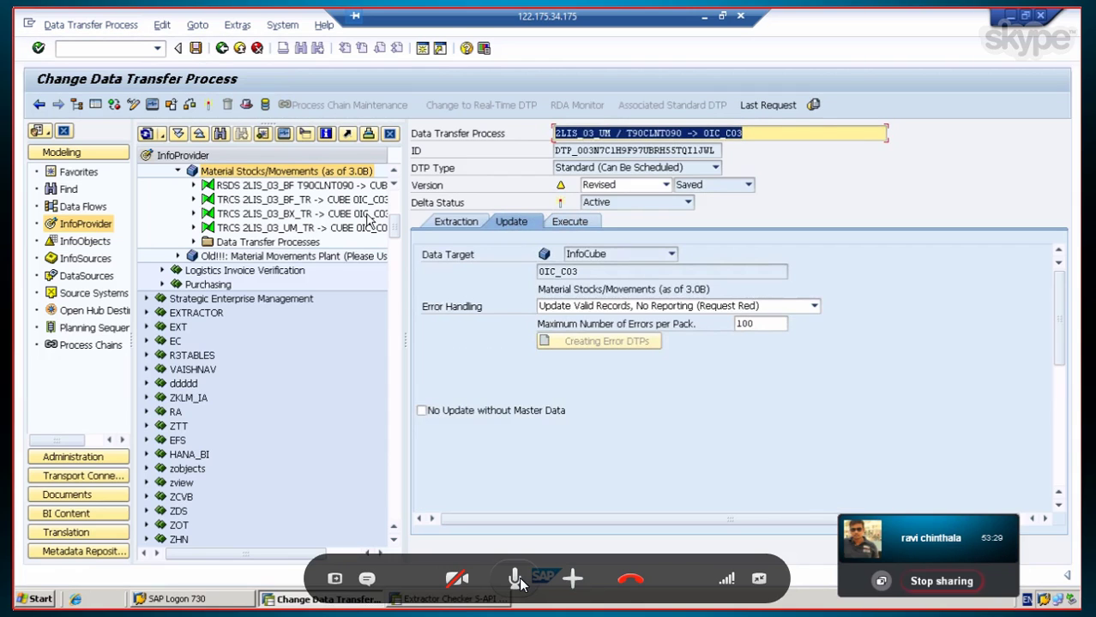
pyautogui.click(208, 105)
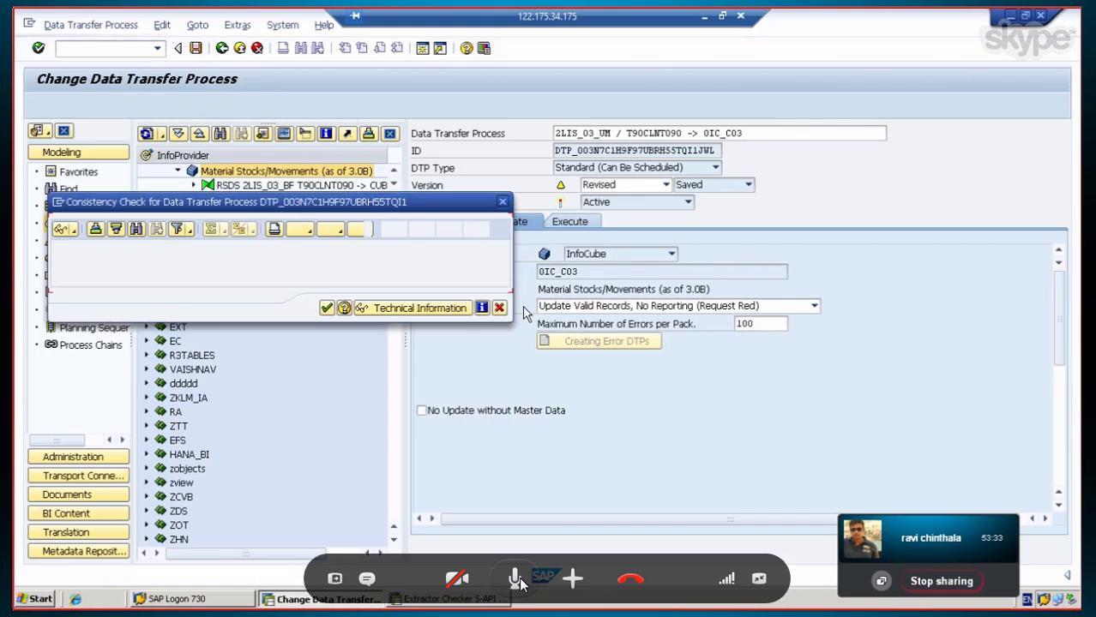
pyautogui.click(326, 308)
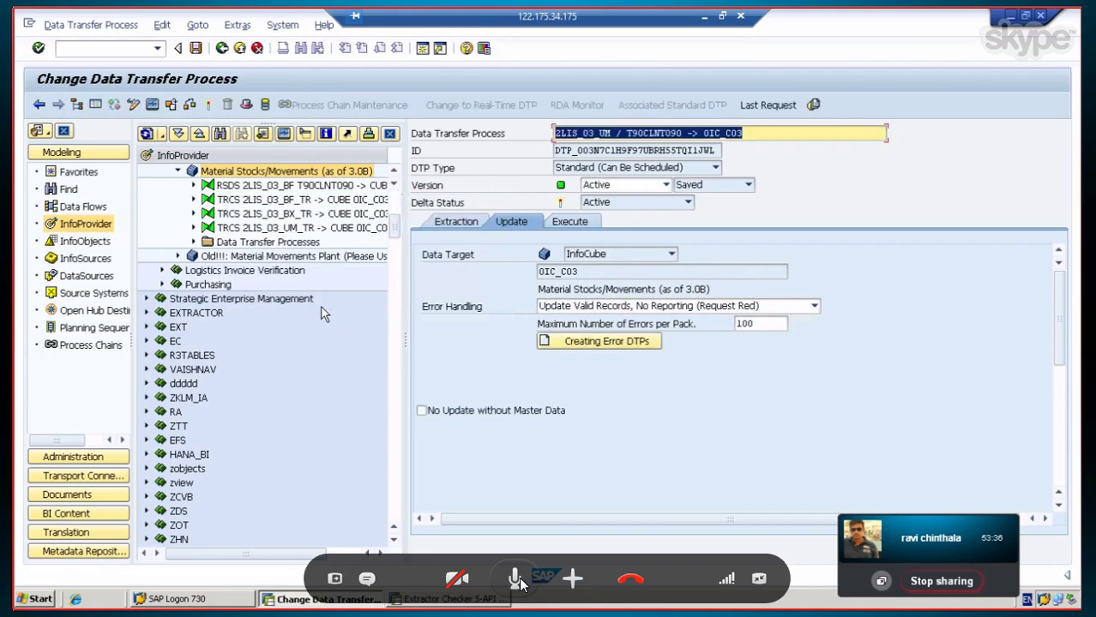
# Step: Delete the red request 98545 from the Material Stocks/Movements InfoCube 0IC_C03 and refresh its request list
pyautogui.click(39, 103)
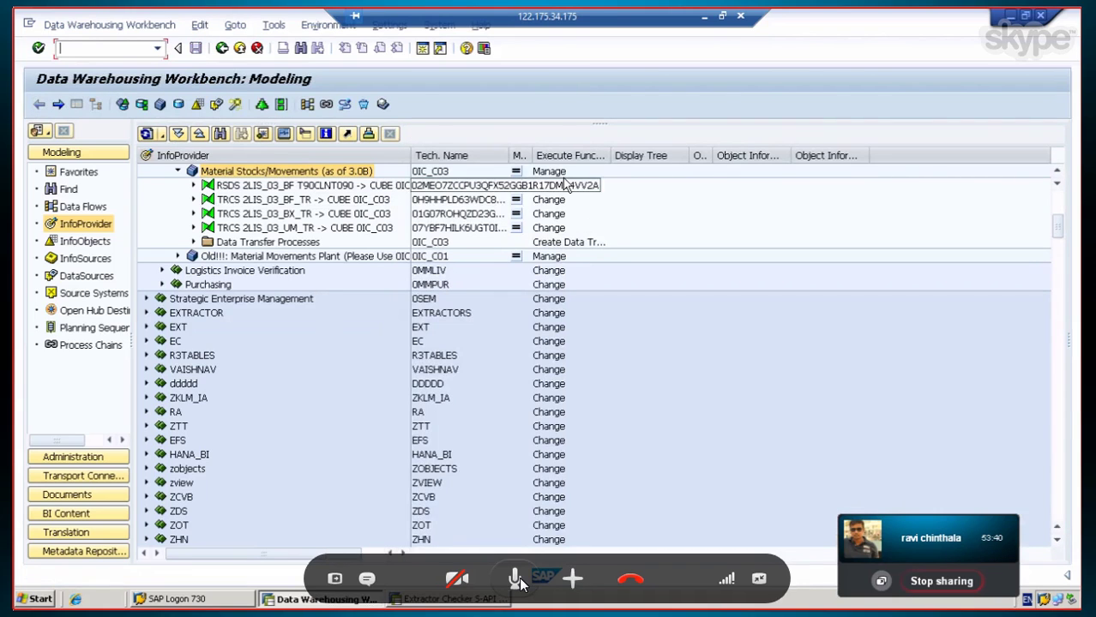
pyautogui.click(549, 172)
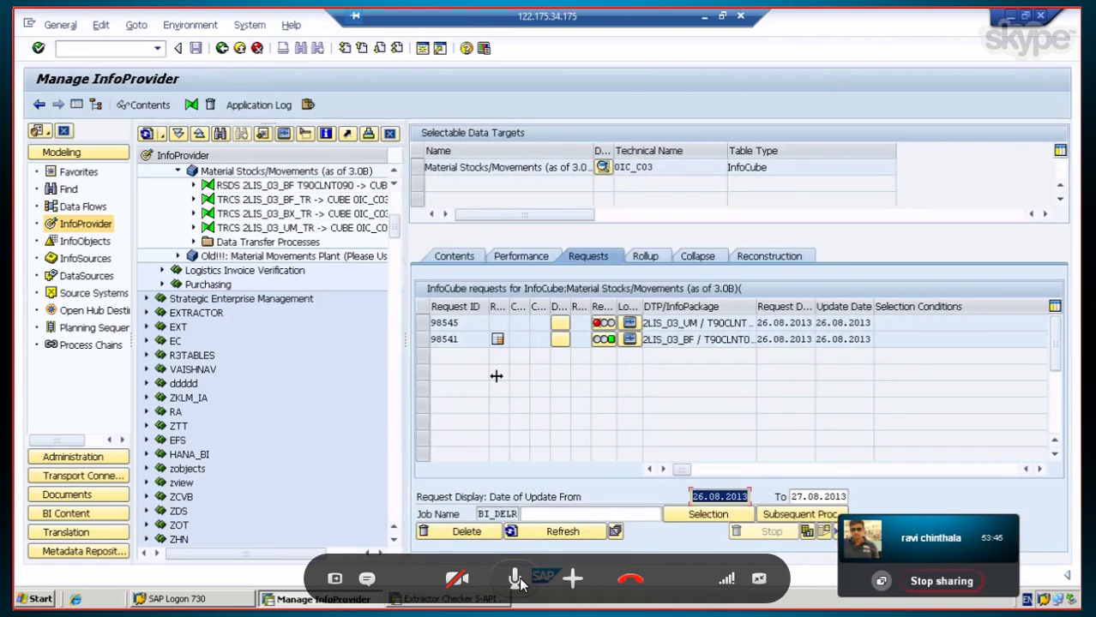
pyautogui.click(423, 322)
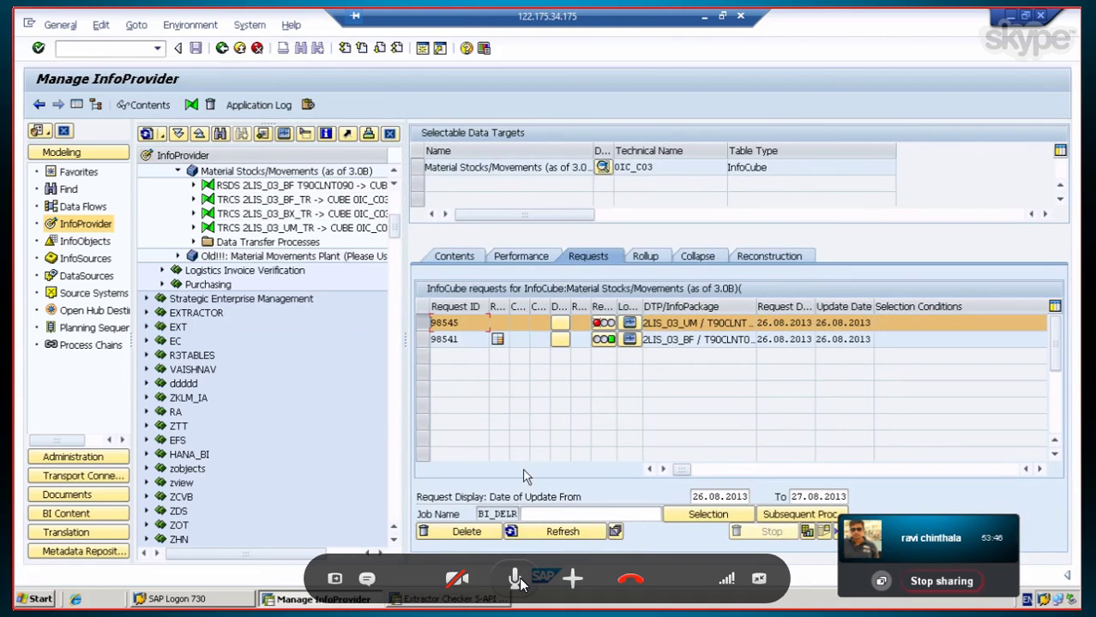
pyautogui.click(466, 532)
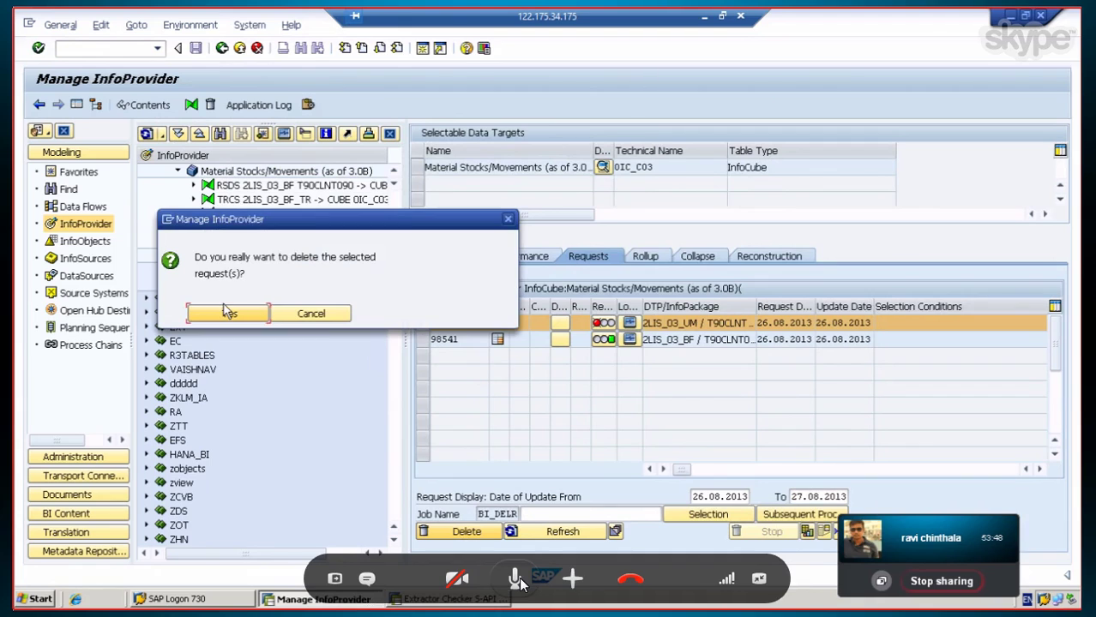
pyautogui.click(229, 313)
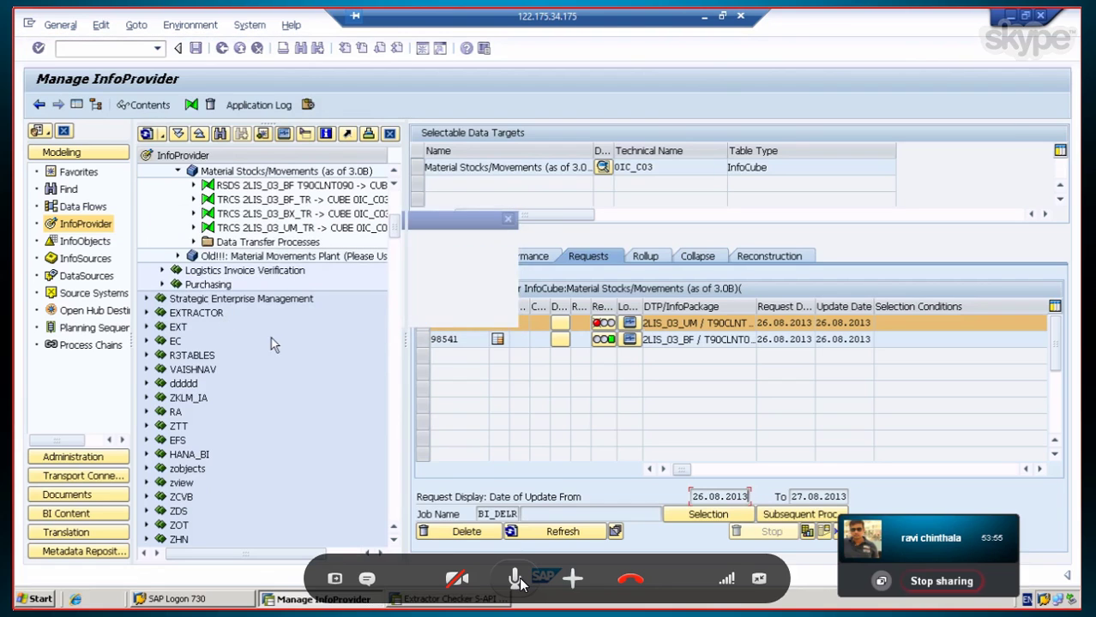
pyautogui.click(557, 533)
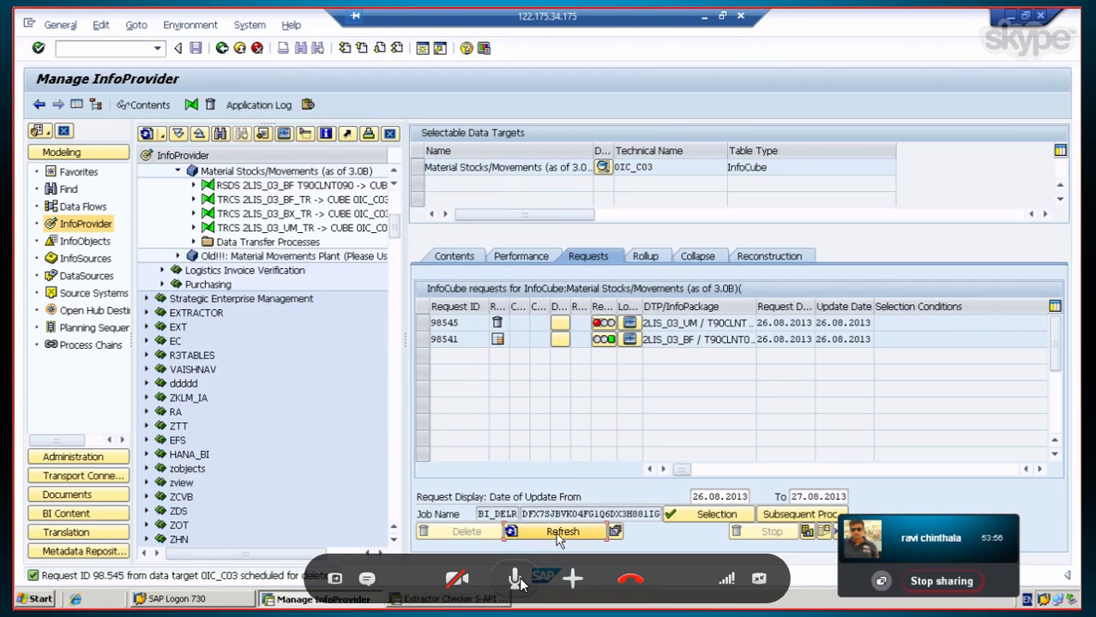
# Step: Execute the 2LIS_03_UM data transfer process into 0IC_C03 and show the processing details in its request monitor
pyautogui.click(37, 105)
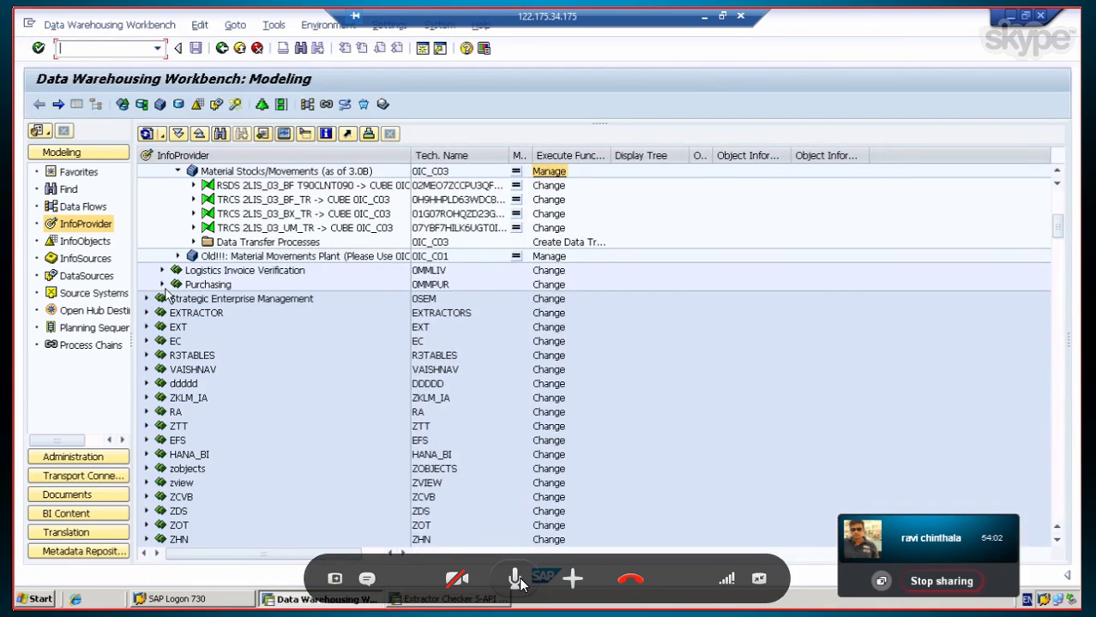
pyautogui.click(191, 242)
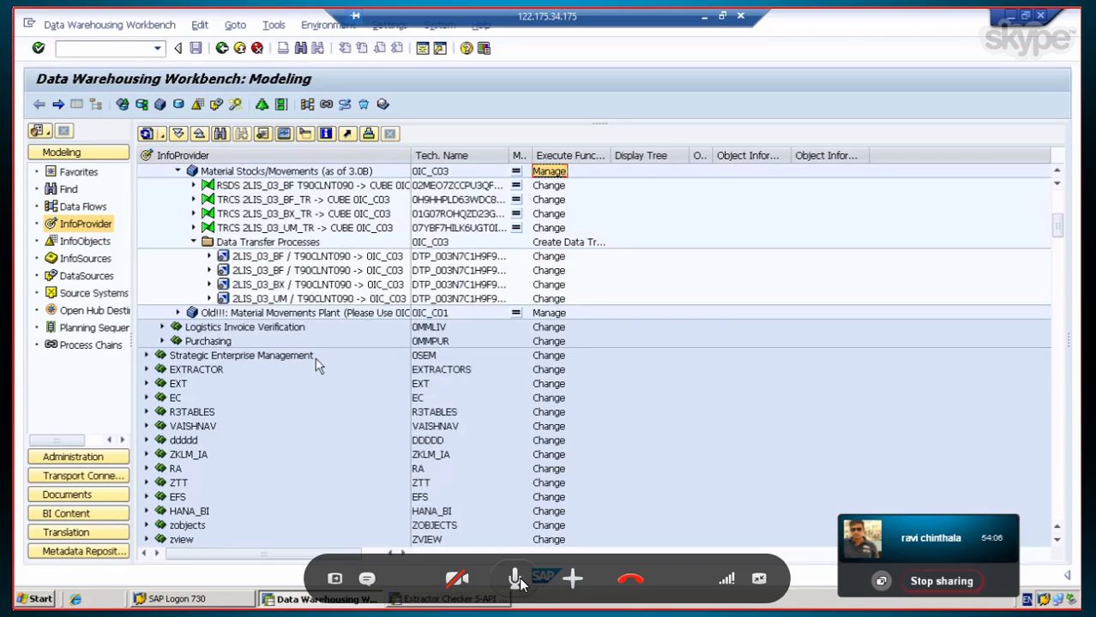
pyautogui.doubleClick(361, 299)
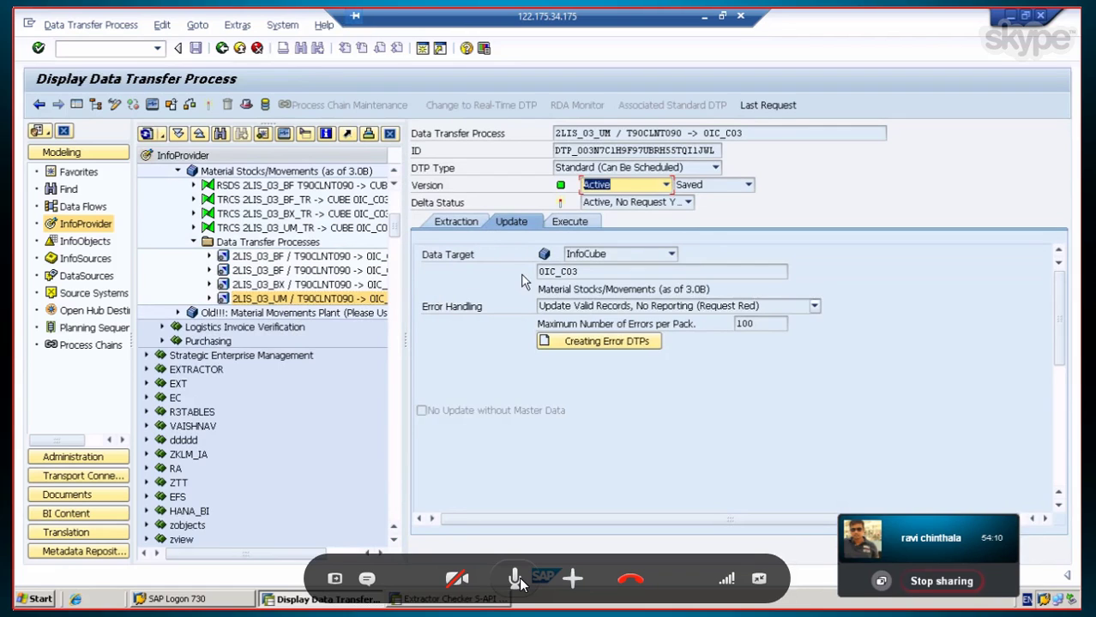
pyautogui.click(455, 221)
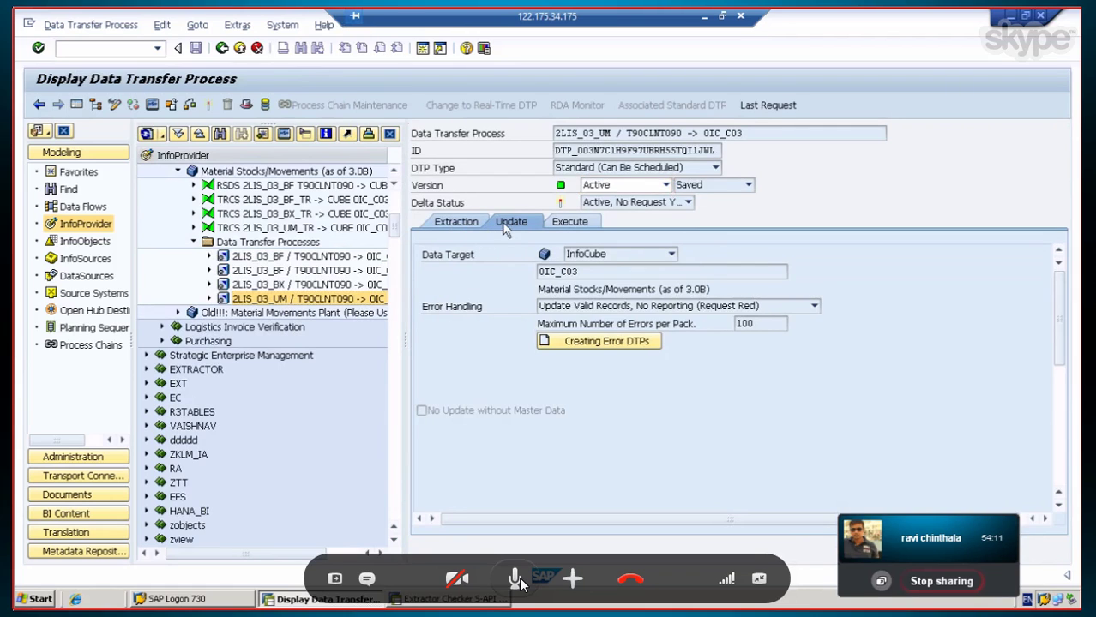
pyautogui.click(584, 223)
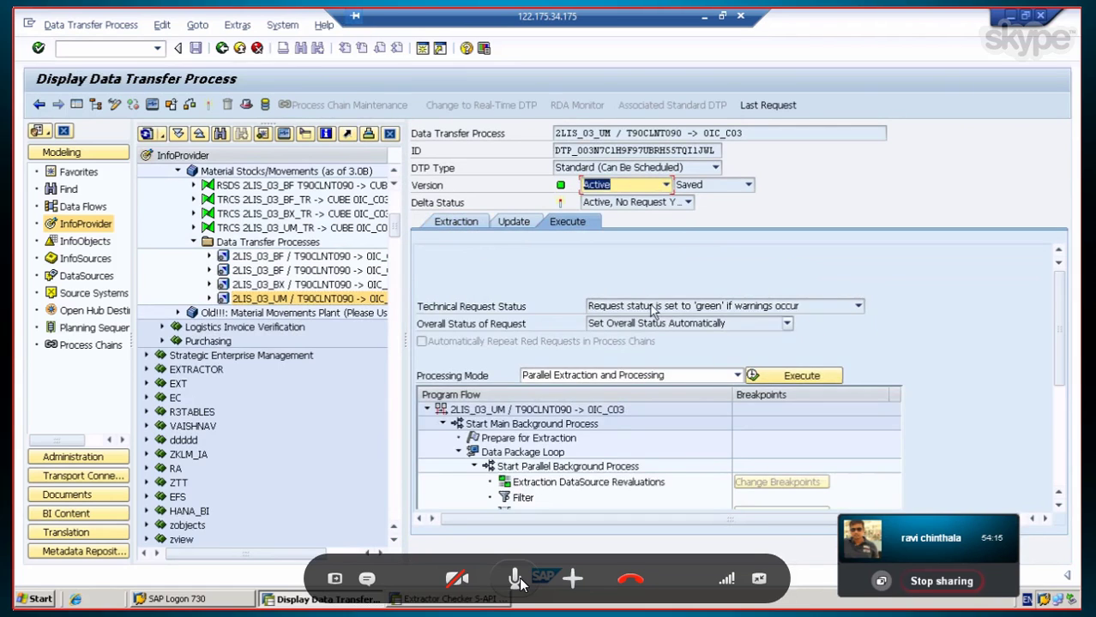
pyautogui.click(797, 377)
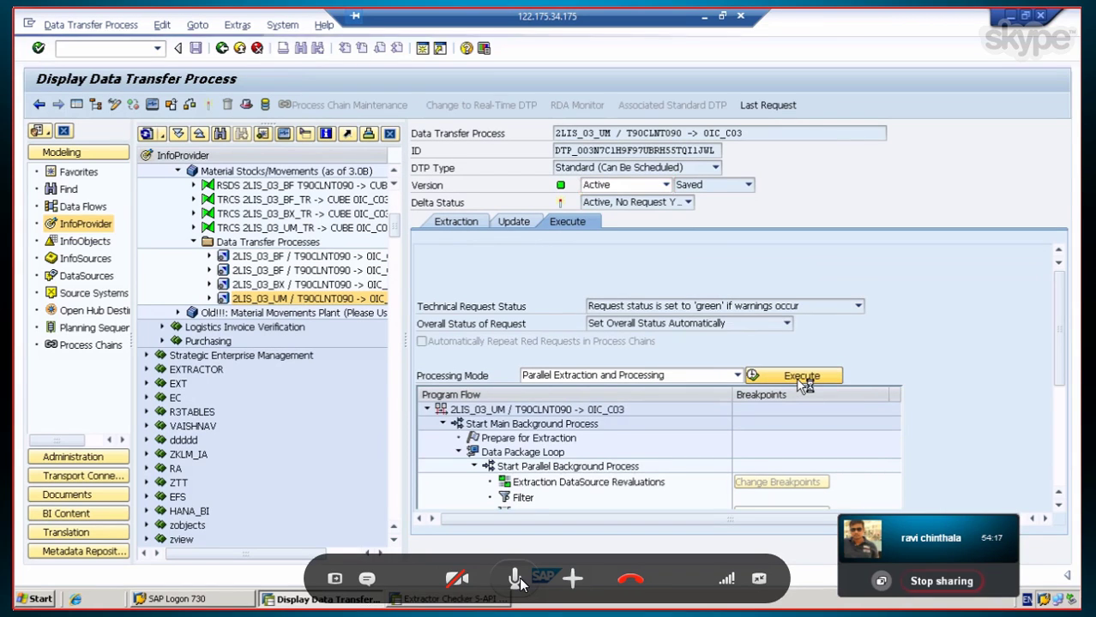
pyautogui.click(232, 331)
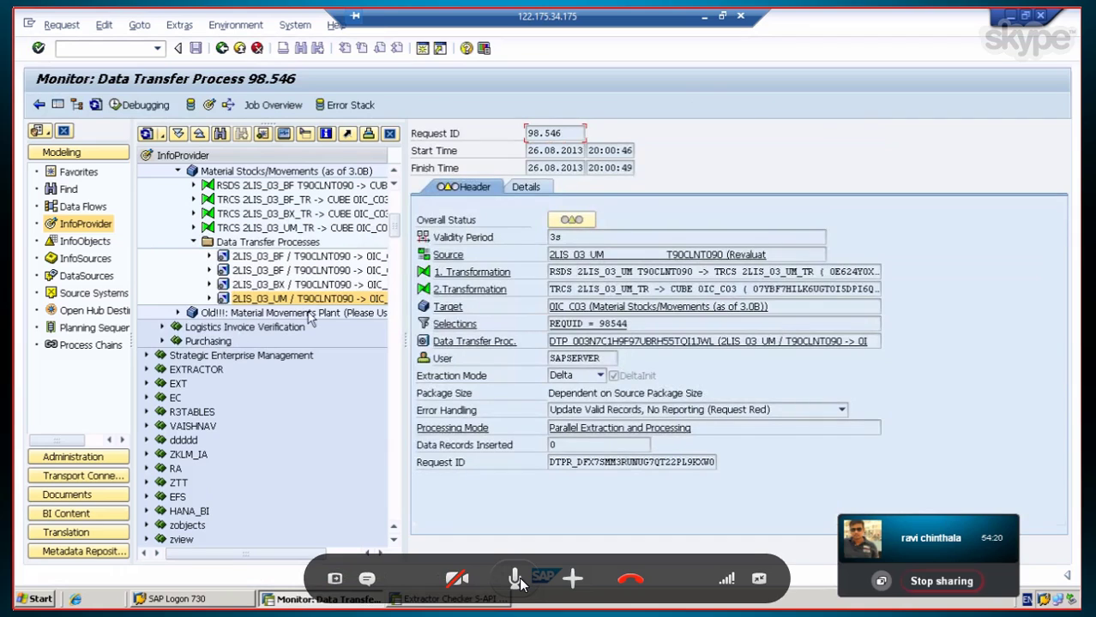
pyautogui.click(515, 190)
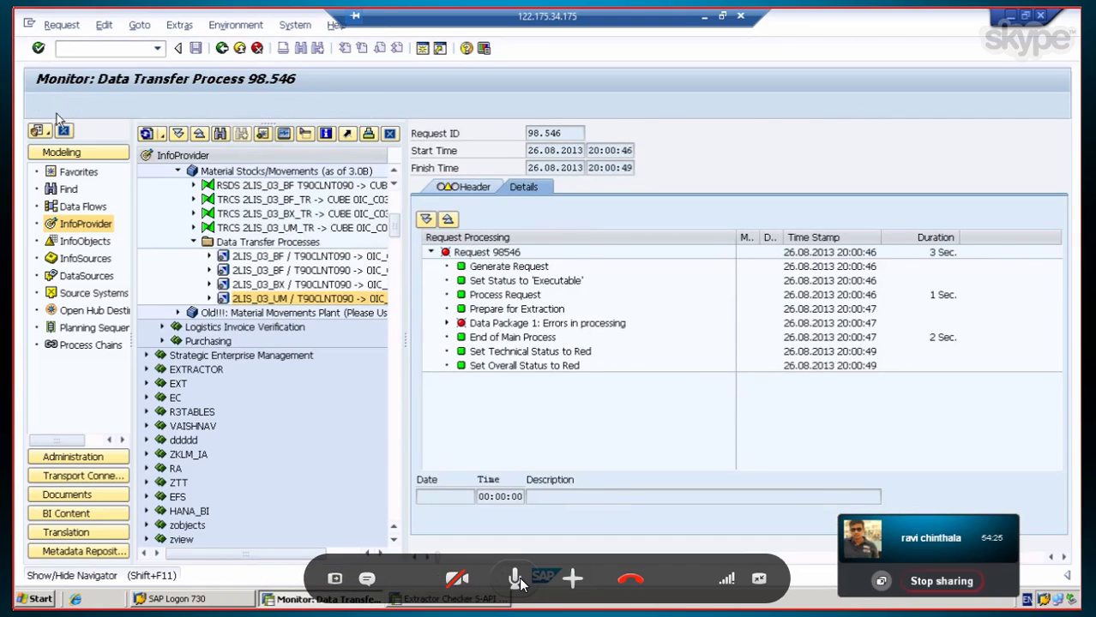
# Step: Show the request monitor at full width, refresh it and expand Data Package 1 down to the failed RSDS 2LIS_03_UM transformation
pyautogui.click(78, 109)
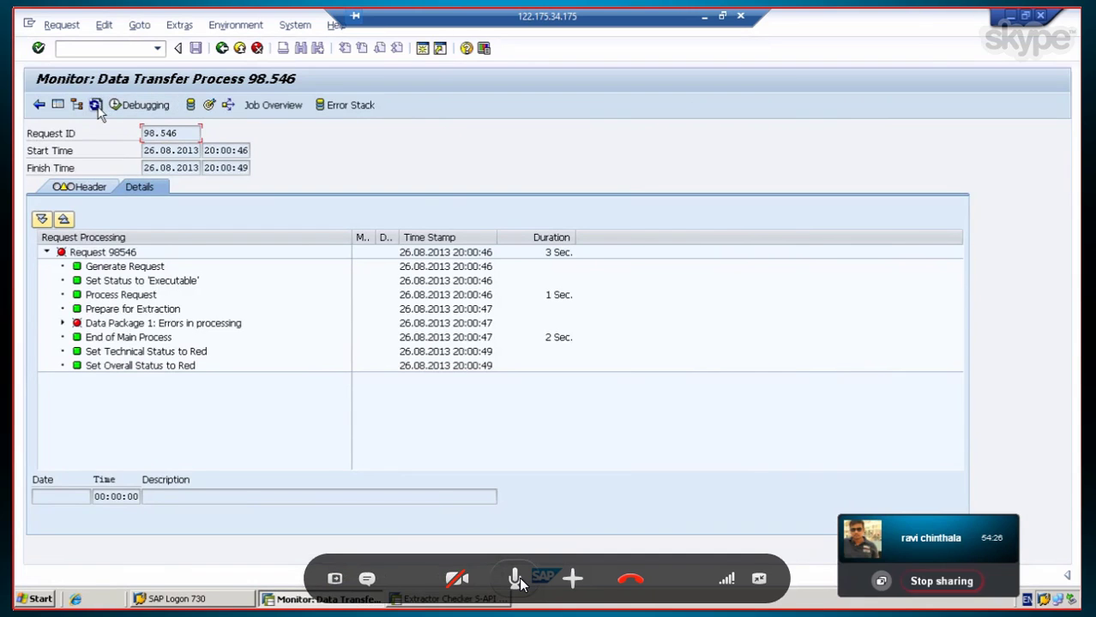
pyautogui.click(96, 105)
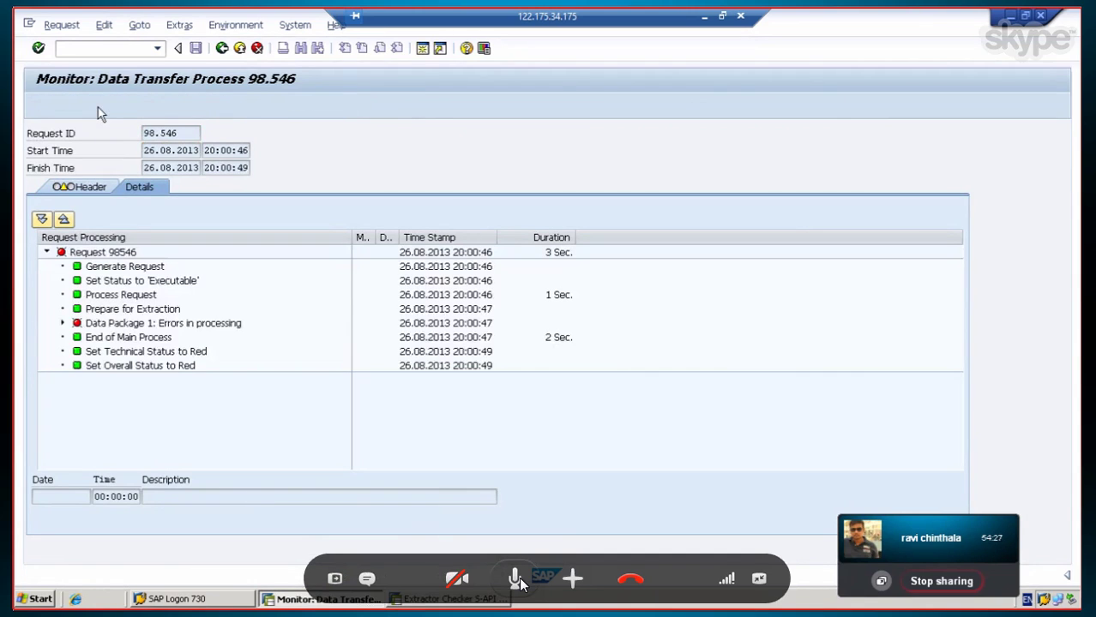
pyautogui.click(61, 323)
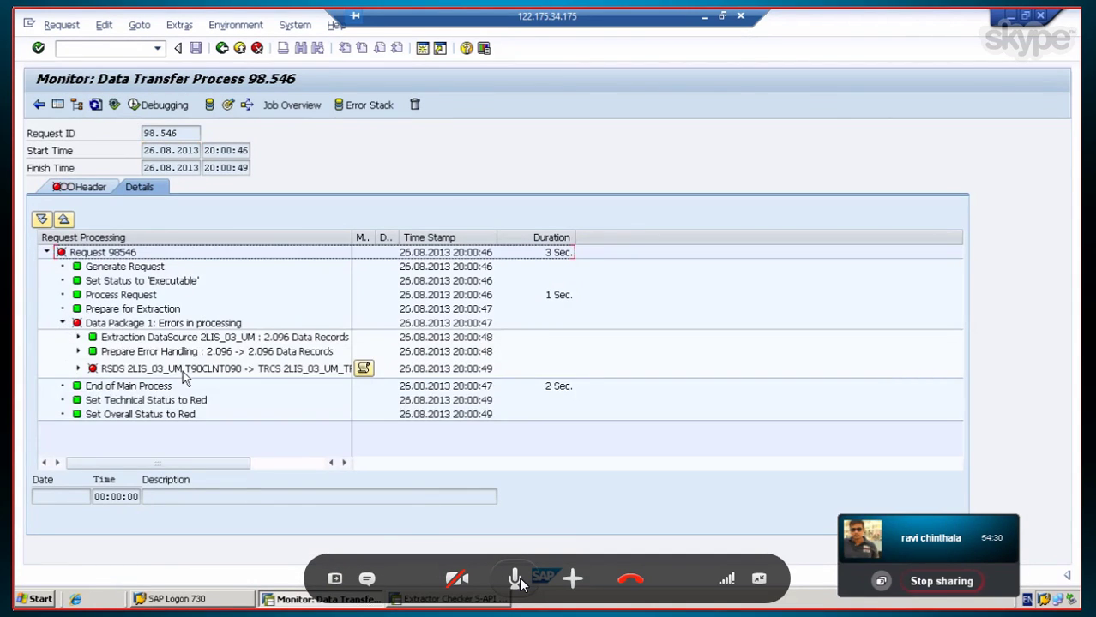
pyautogui.click(78, 368)
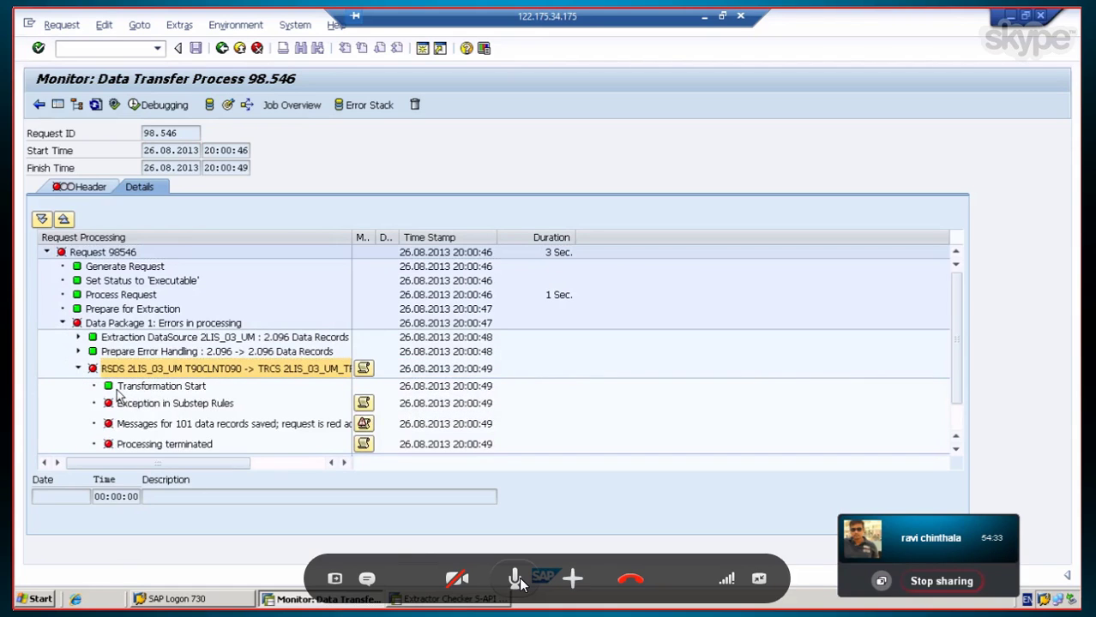
# Step: Open the error handler messages for the saved data records full-screen and examine the fiscal year variant errors
pyautogui.click(227, 404)
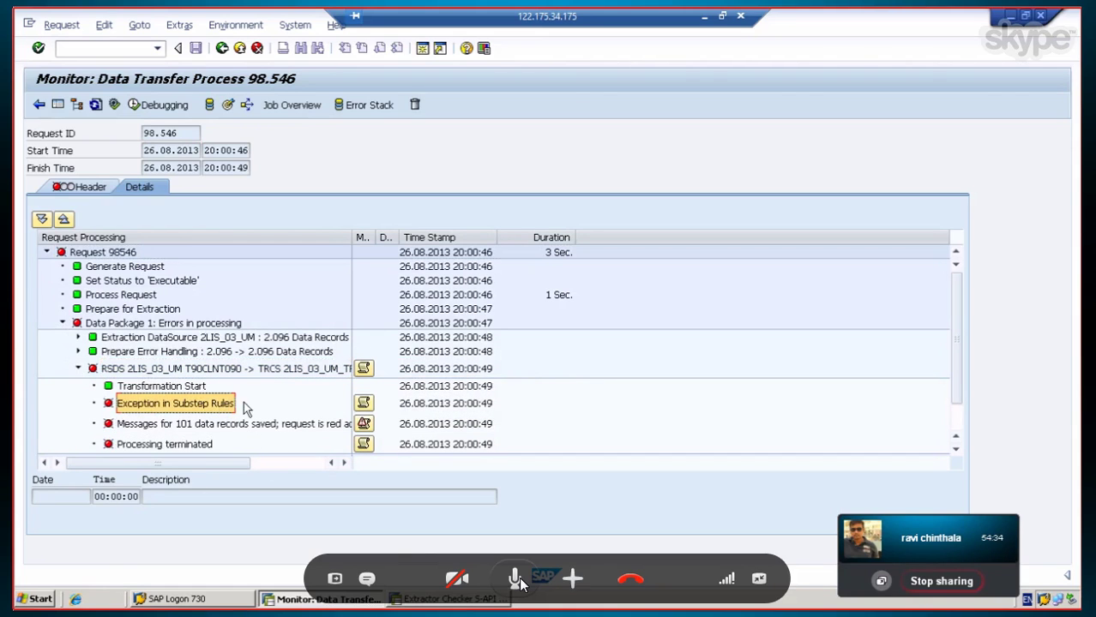
pyautogui.click(364, 425)
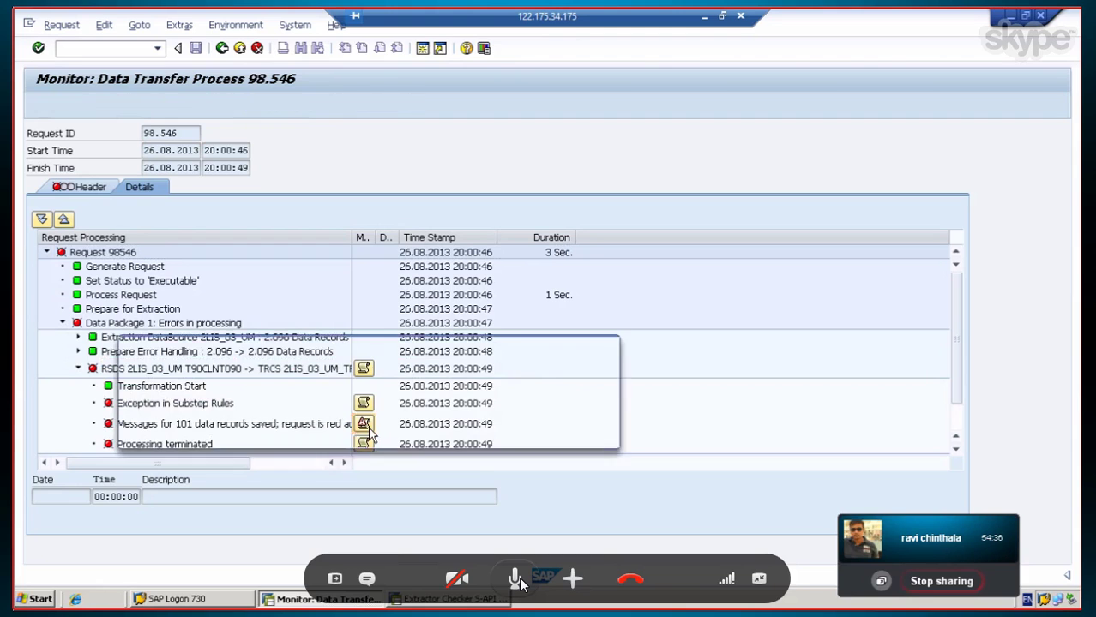
pyautogui.click(593, 345)
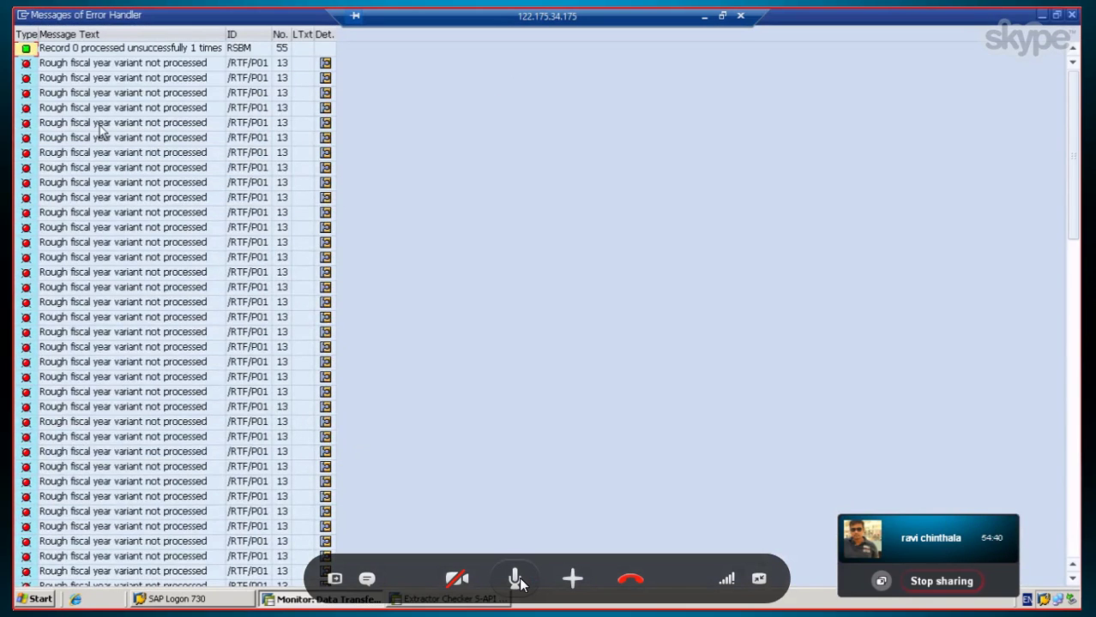
pyautogui.click(98, 94)
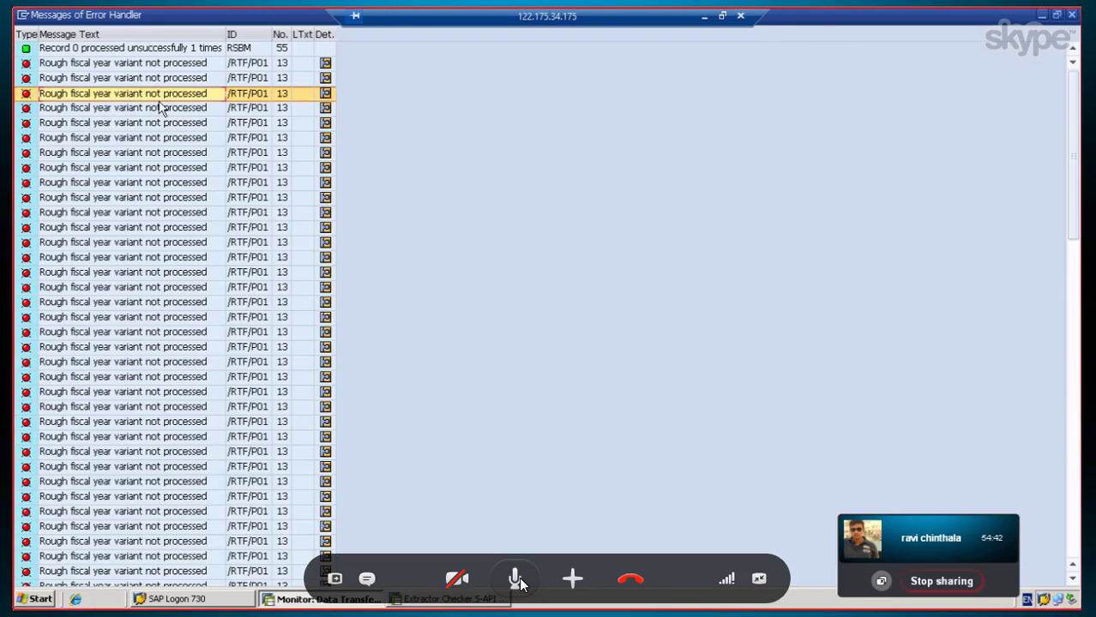
pyautogui.click(147, 67)
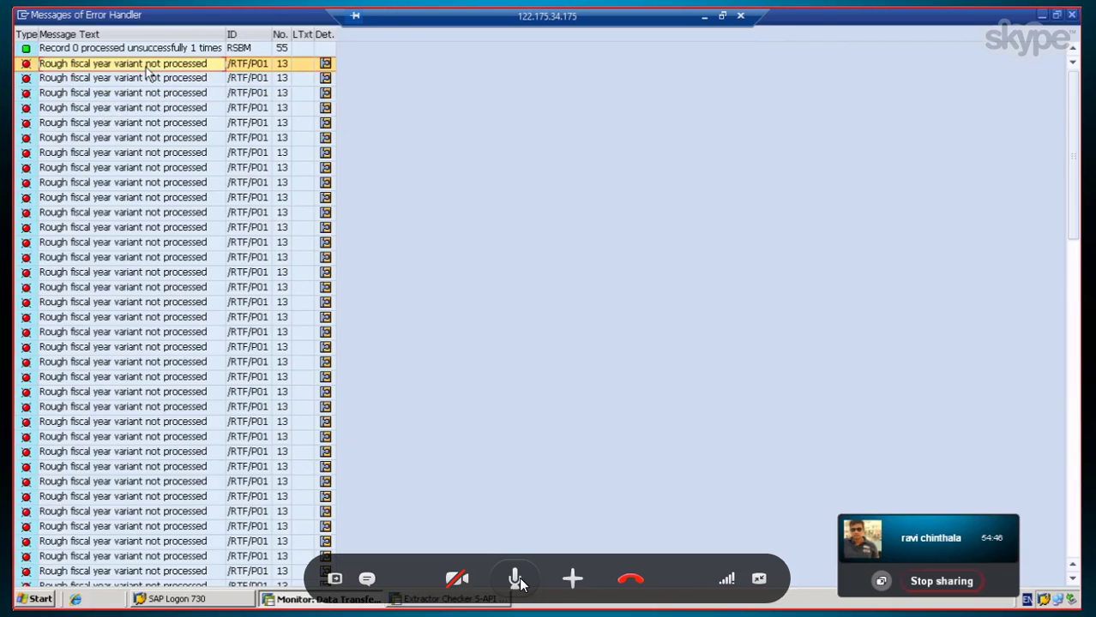
# Step: Inspect the error details of the first error message and of another one further down, and close the message list
pyautogui.click(326, 67)
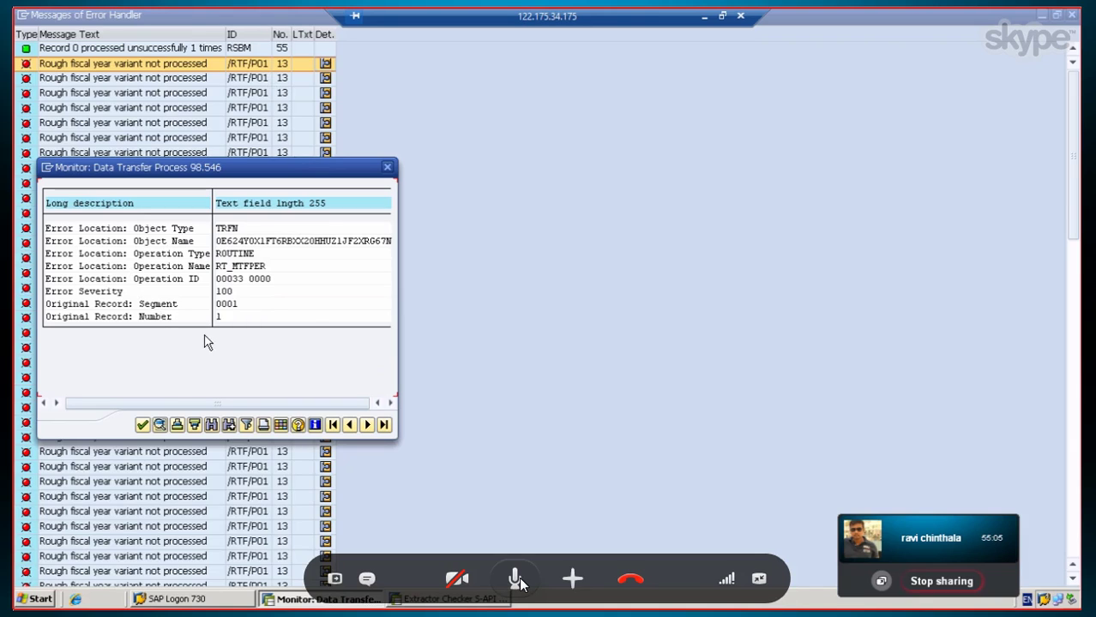
pyautogui.click(142, 426)
pyautogui.click(142, 304)
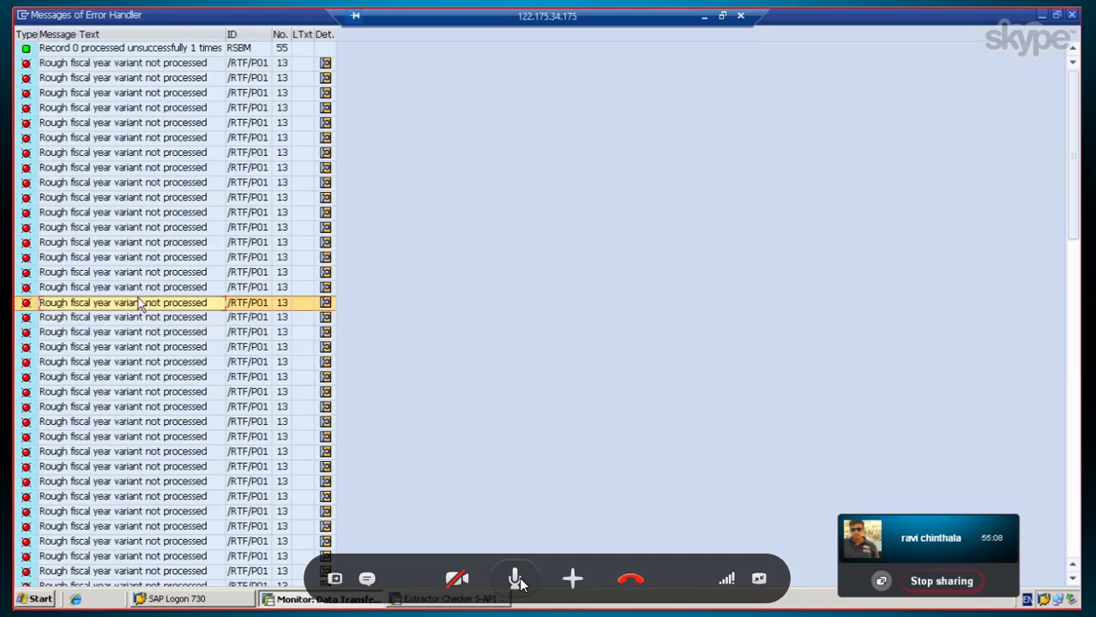
pyautogui.click(326, 305)
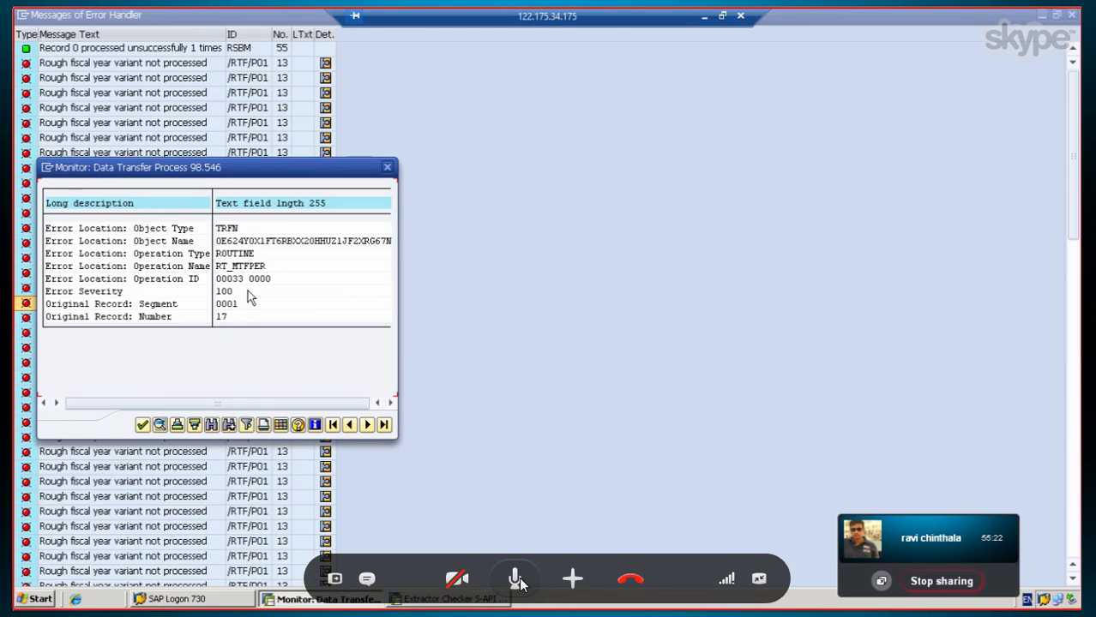
pyautogui.click(247, 254)
pyautogui.click(387, 169)
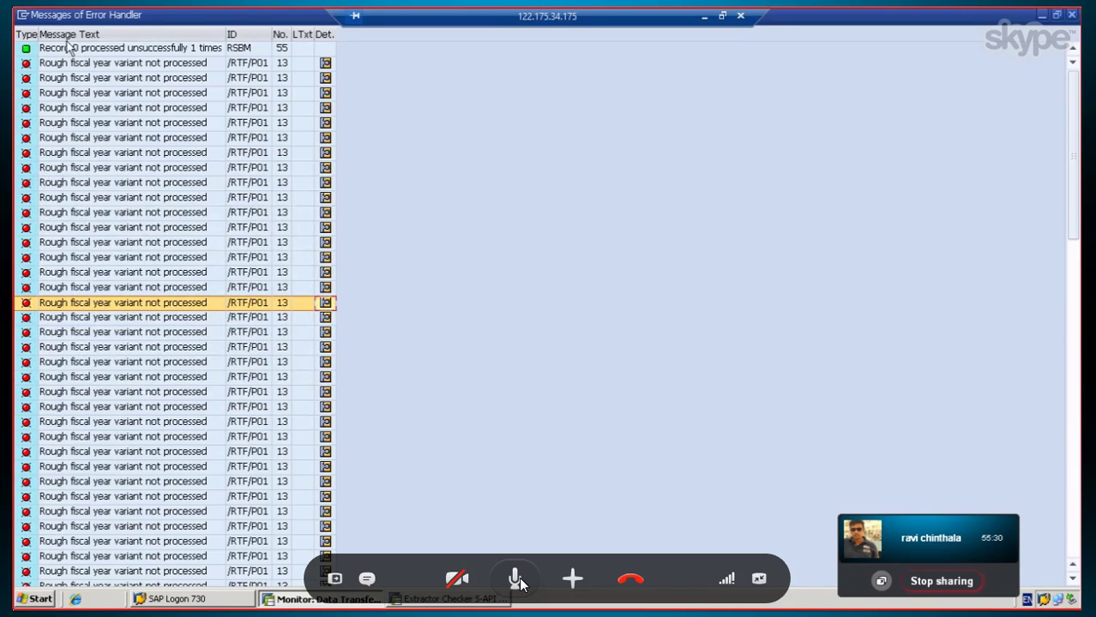
pyautogui.click(1071, 15)
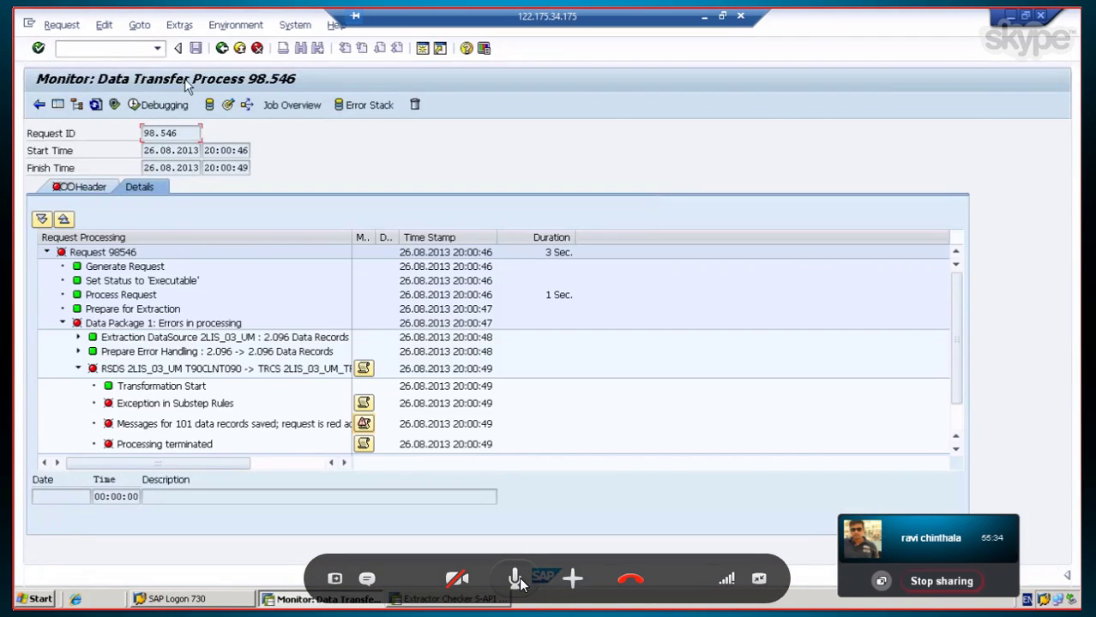
# Step: Return to the modeling workbench and open the TRCS 2LIS_03_UM_TR -> CUBE 0IC_C03 transformation for change without the navigation trees
pyautogui.click(220, 49)
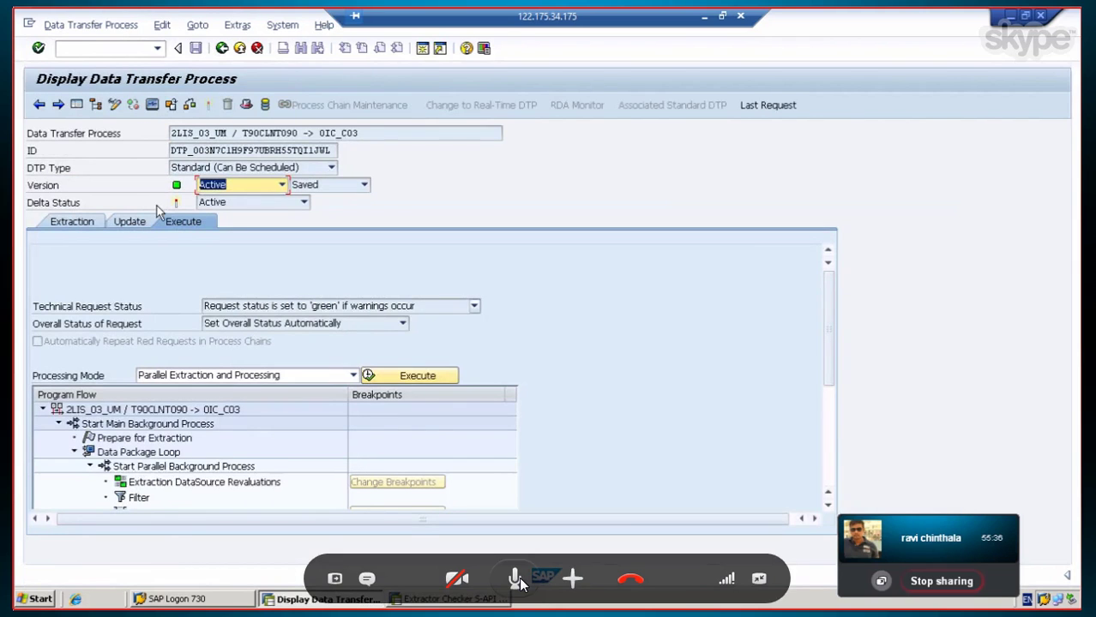
pyautogui.click(36, 105)
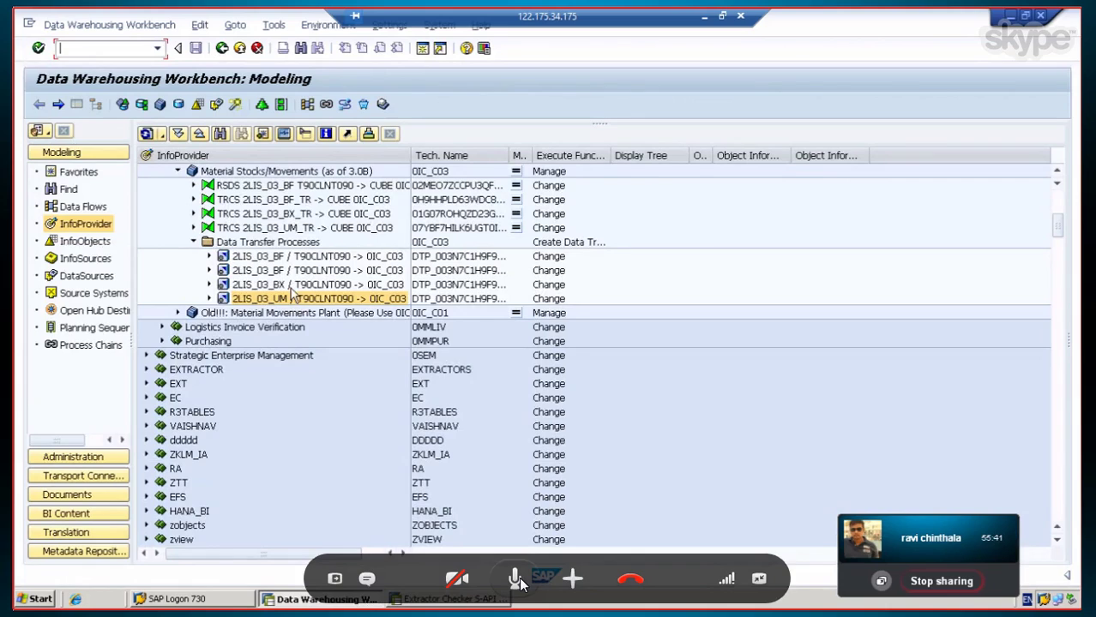
pyautogui.click(284, 229)
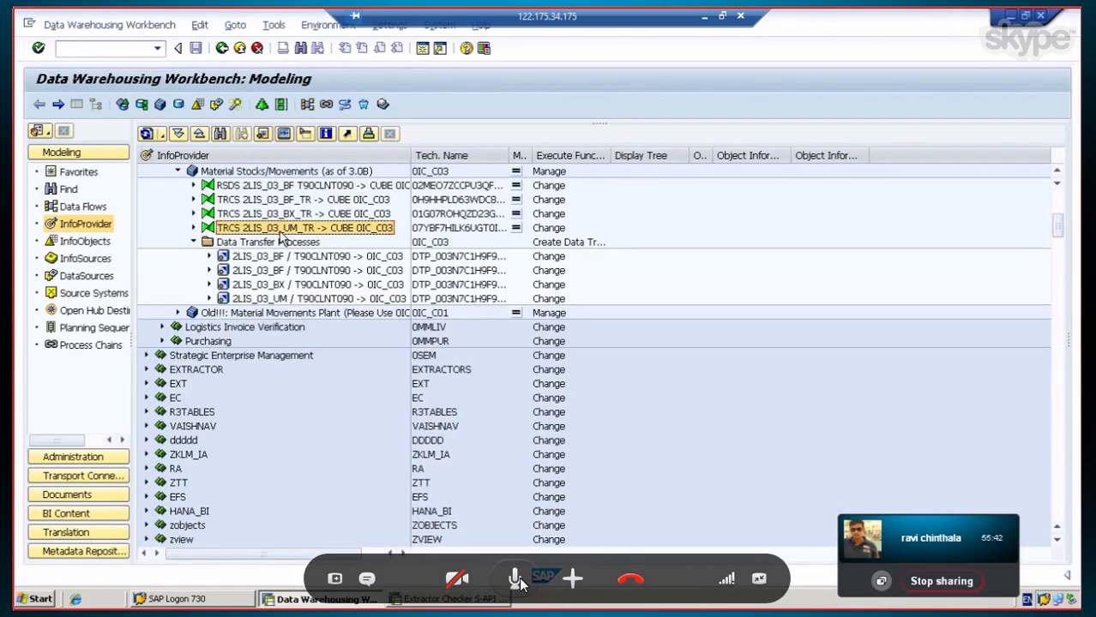
pyautogui.click(549, 228)
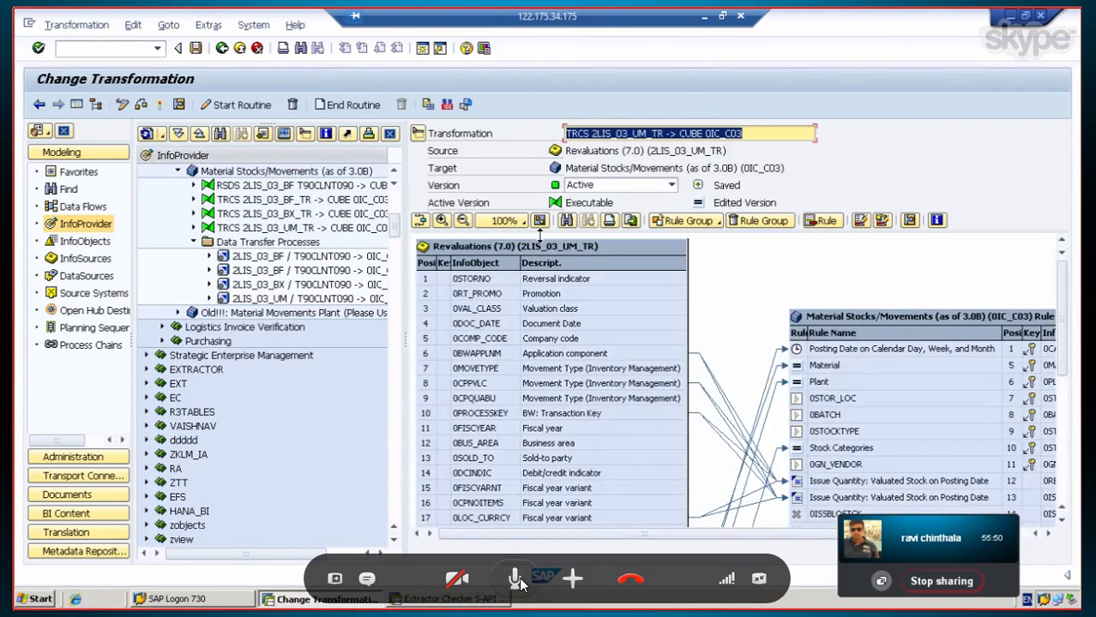
pyautogui.click(75, 104)
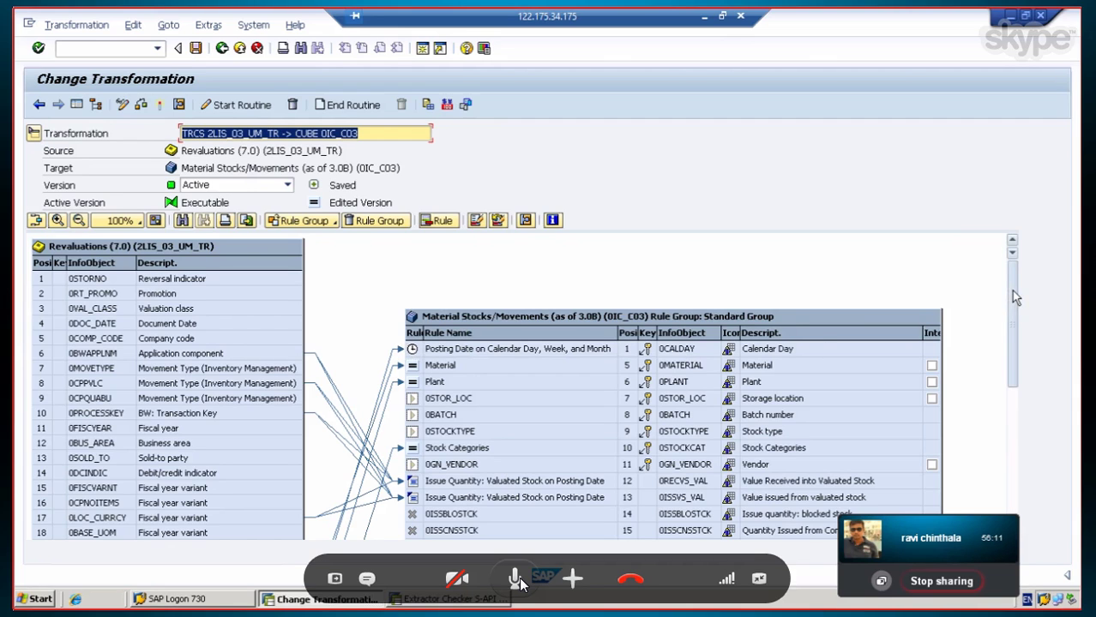
# Step: Examine the transformation's field mappings, checking how the source fields 0FISCYEAR, 0FISCVARNT, 0LOC_CURRCY and 0BASE_UOM connect to the cube's rules
pyautogui.moveTo(1012, 293); pyautogui.dragTo(1006, 344)
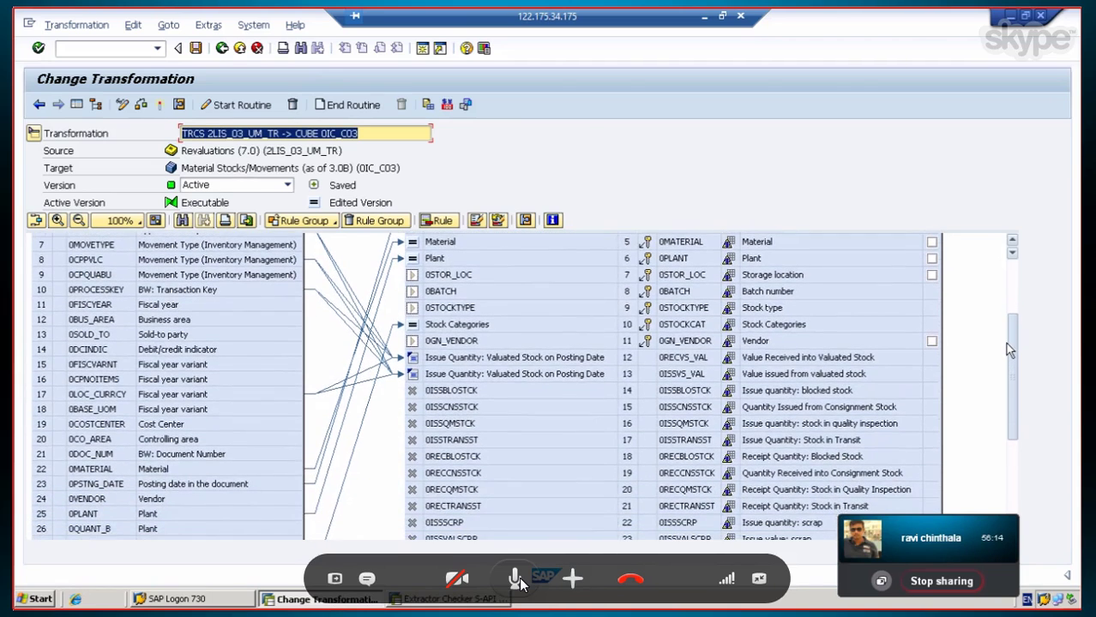
pyautogui.click(223, 310)
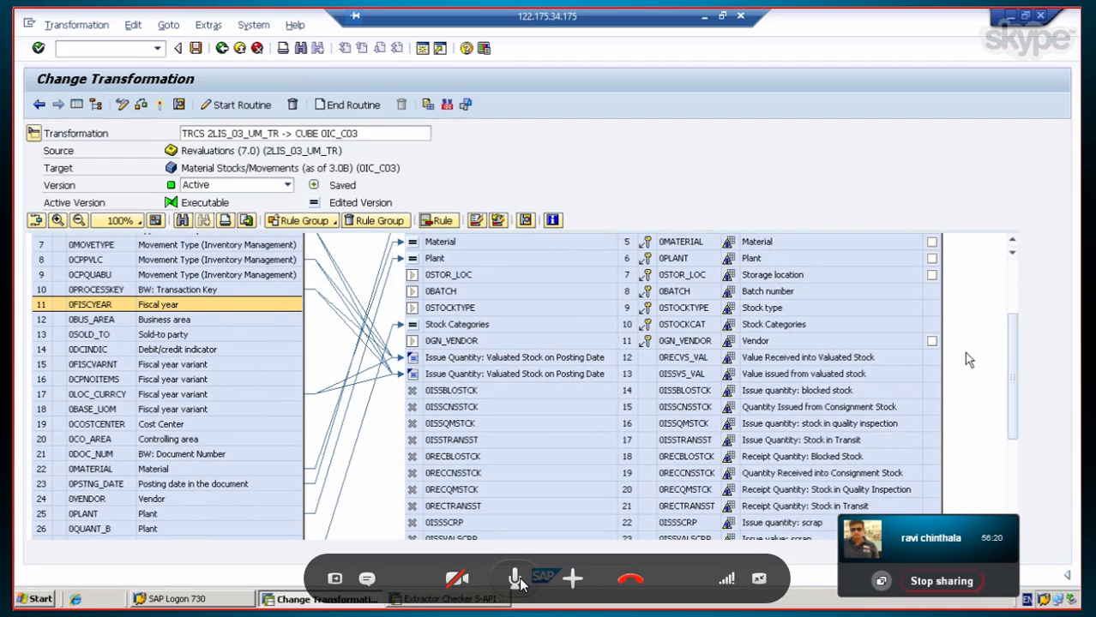
pyautogui.moveTo(1011, 338); pyautogui.dragTo(1012, 397)
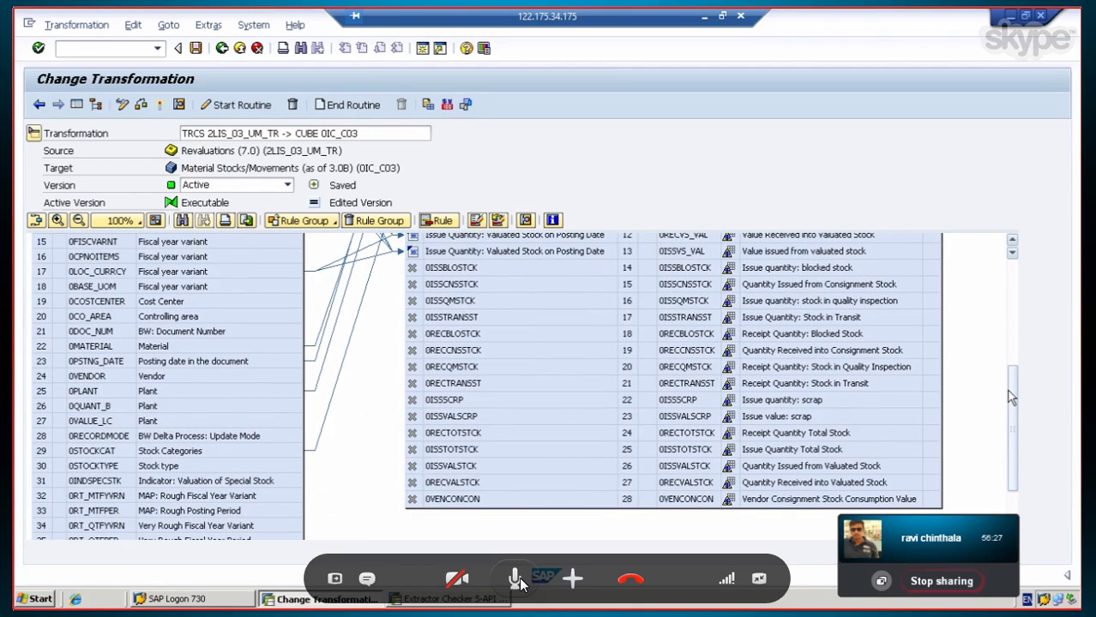
pyautogui.moveTo(1011, 396); pyautogui.dragTo(1017, 452)
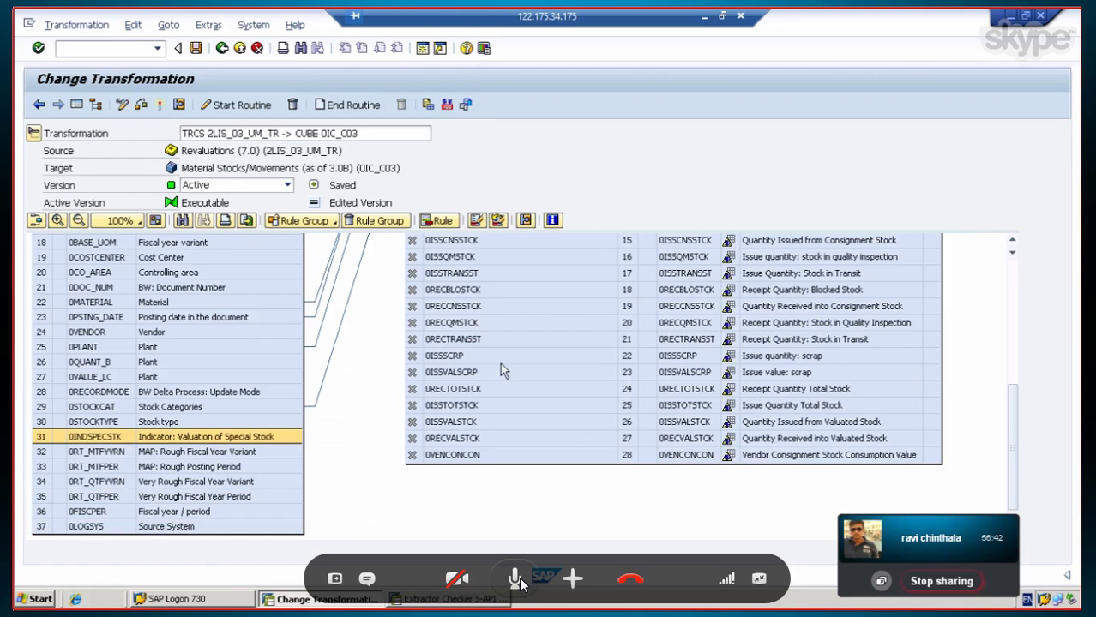
pyautogui.moveTo(1014, 441); pyautogui.dragTo(1012, 339)
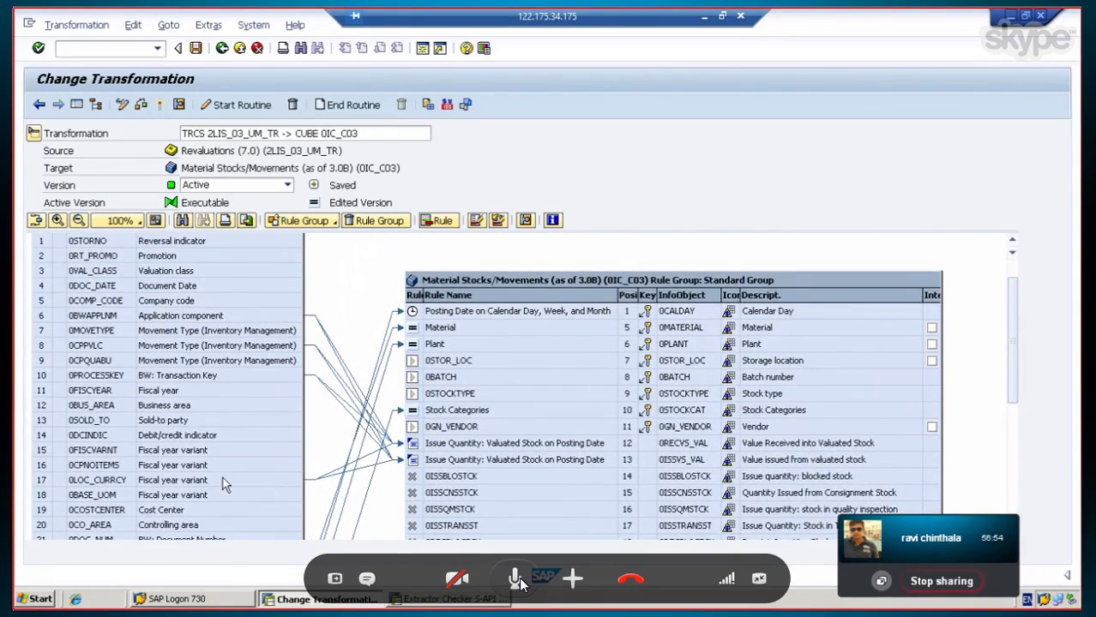
pyautogui.click(255, 477)
pyautogui.click(210, 496)
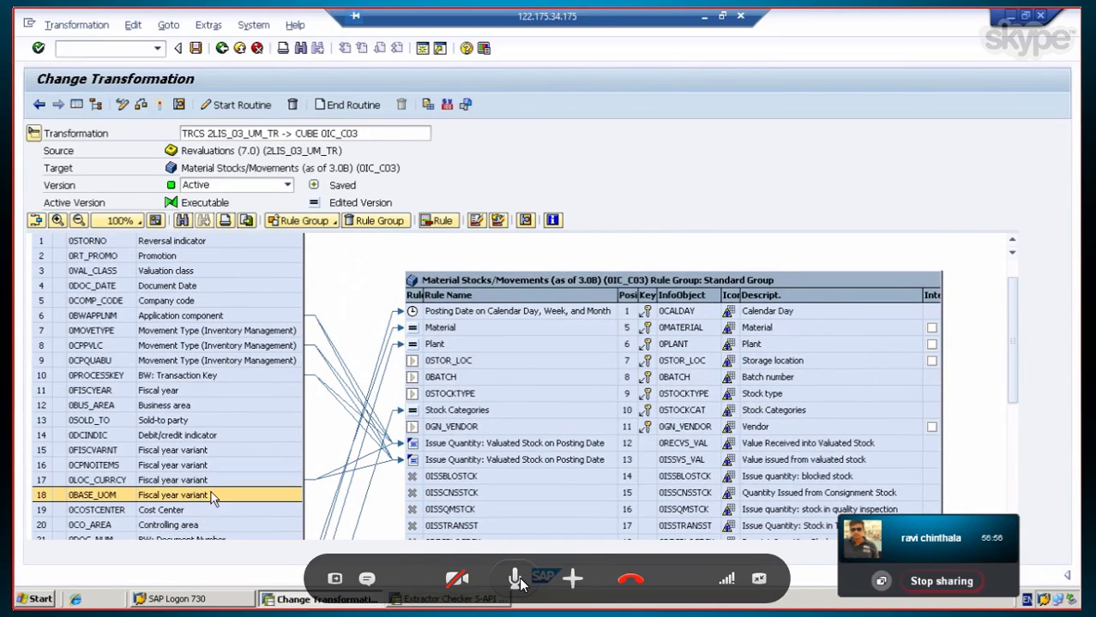
pyautogui.click(211, 478)
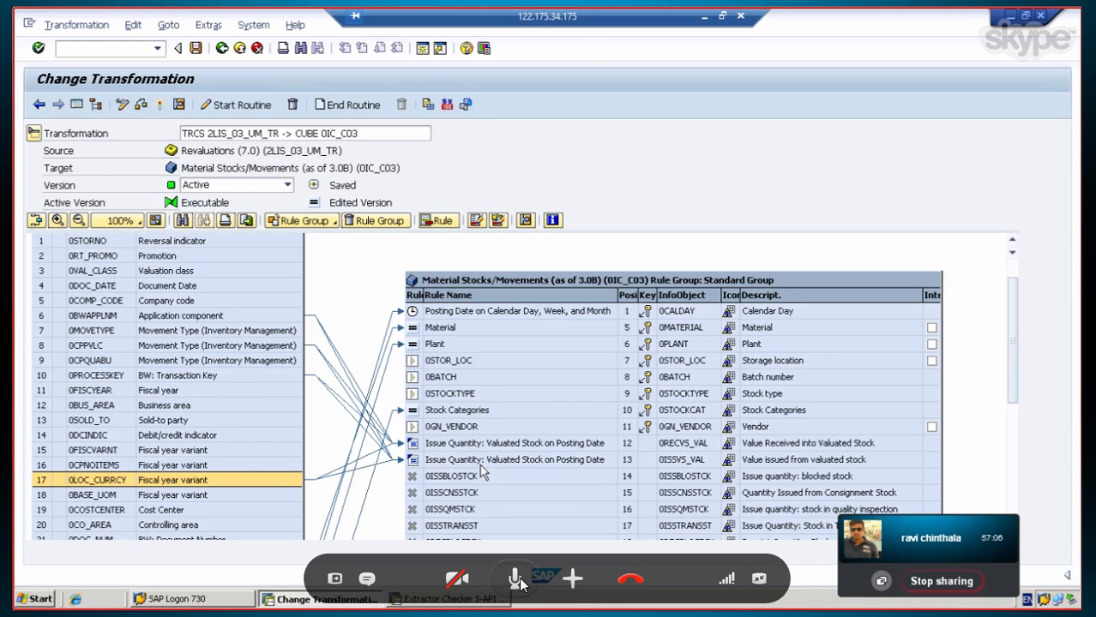
pyautogui.click(176, 452)
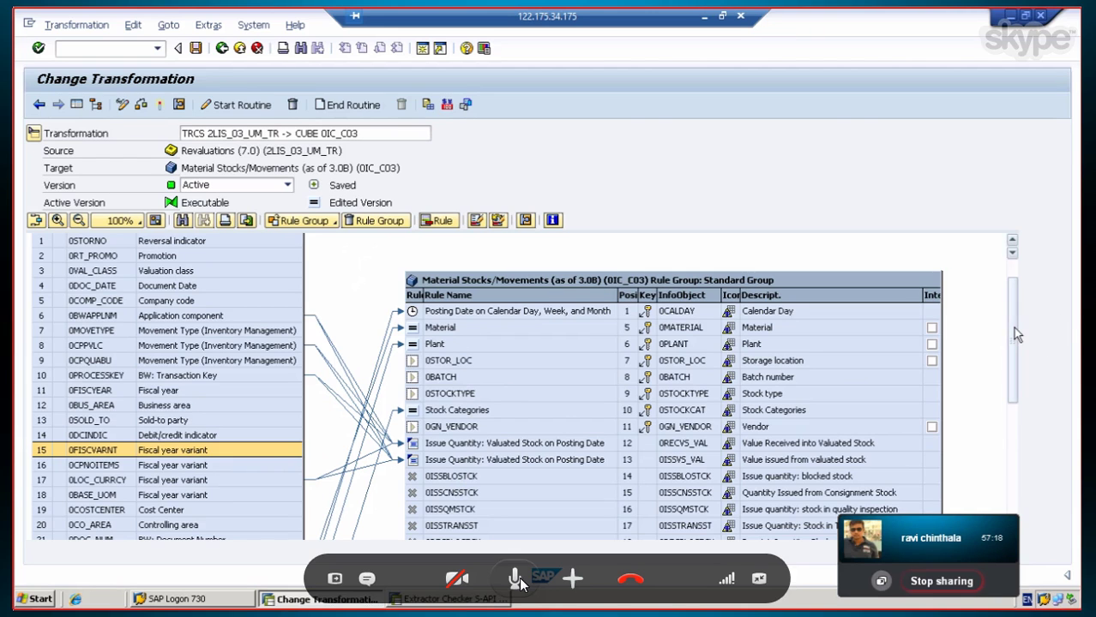
pyautogui.moveTo(1013, 330); pyautogui.dragTo(1022, 420)
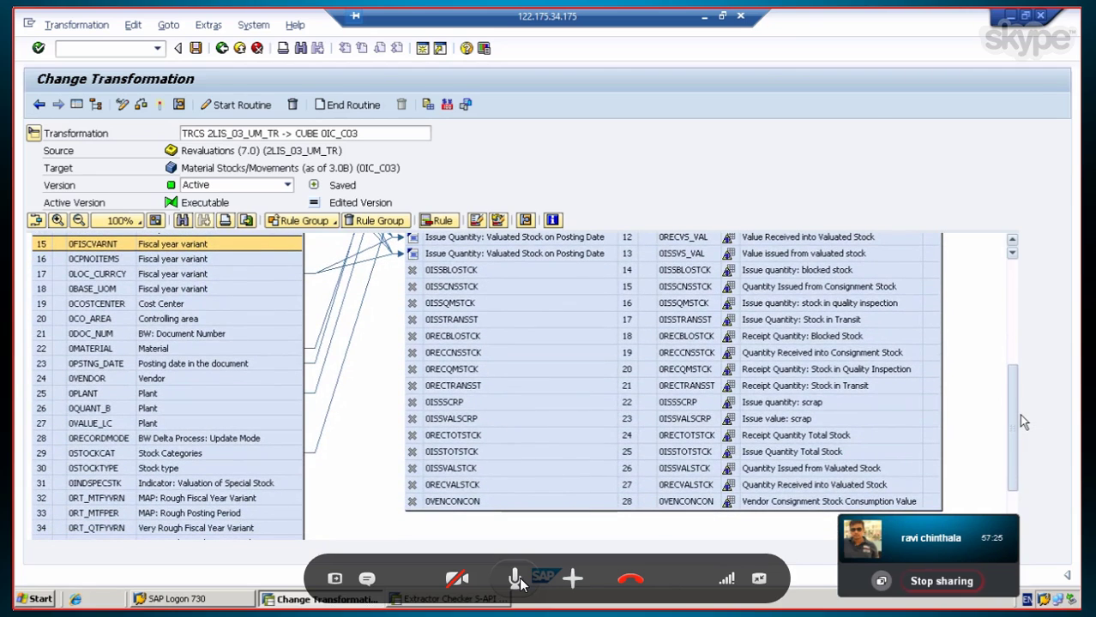
pyautogui.click(477, 504)
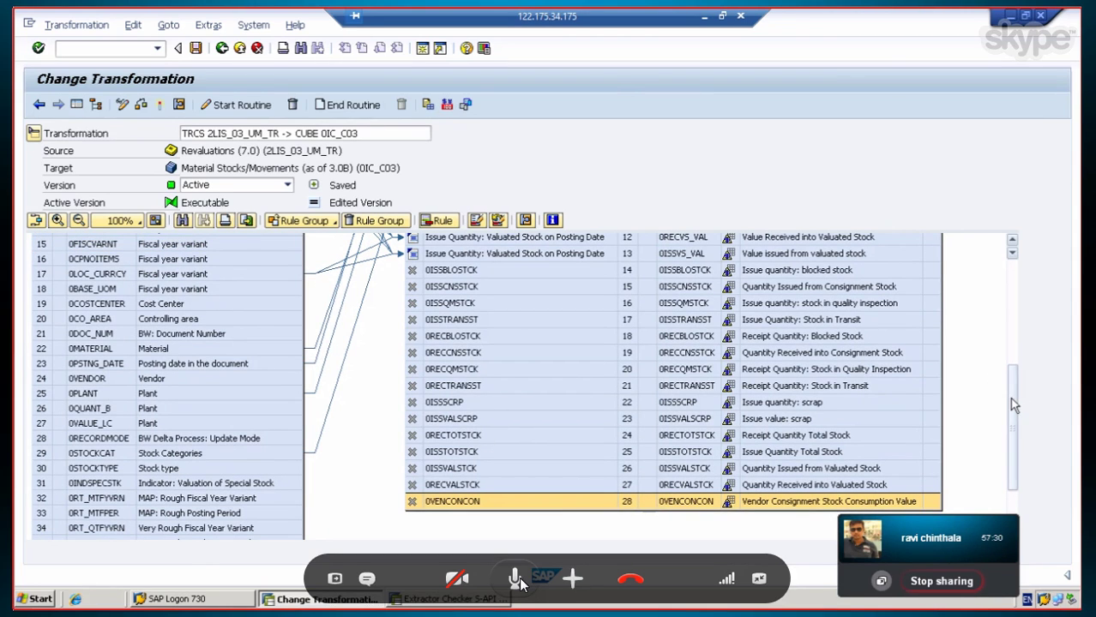
pyautogui.moveTo(1009, 397); pyautogui.dragTo(950, 310)
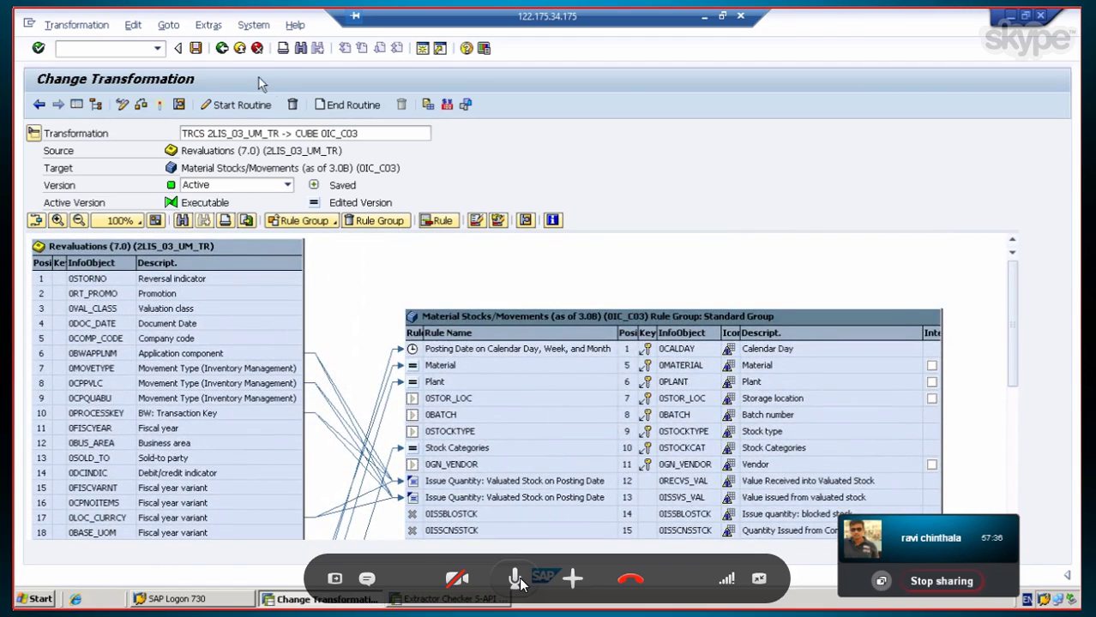
# Step: Remove 0FISCVARNT from the start routine's selected source fields and continue to the routine's code
pyautogui.click(235, 105)
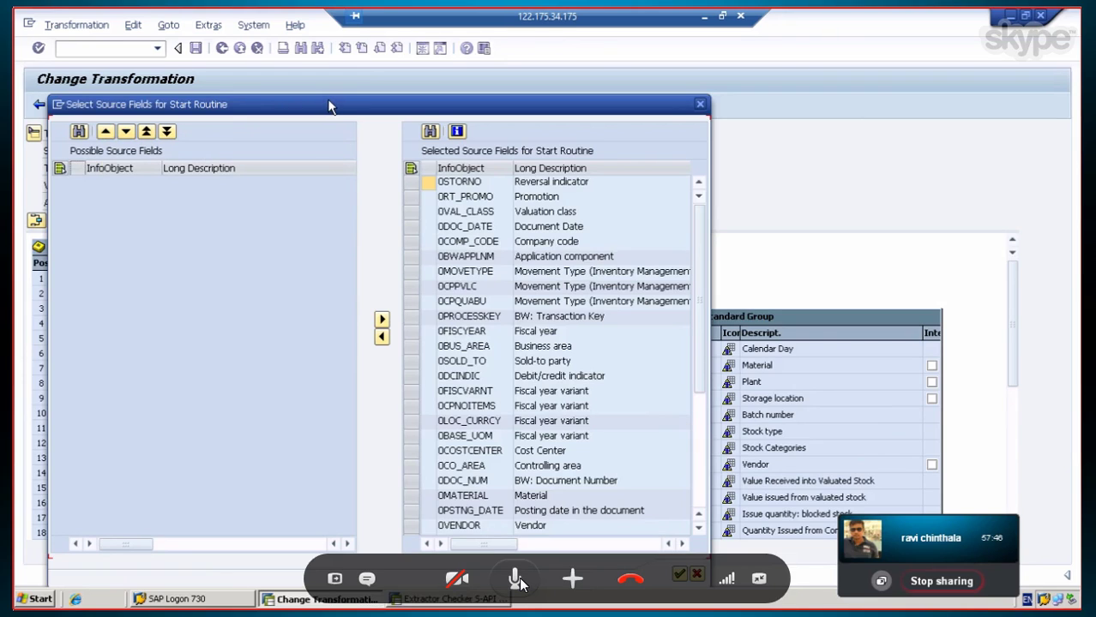
pyautogui.moveTo(327, 104); pyautogui.dragTo(313, 43)
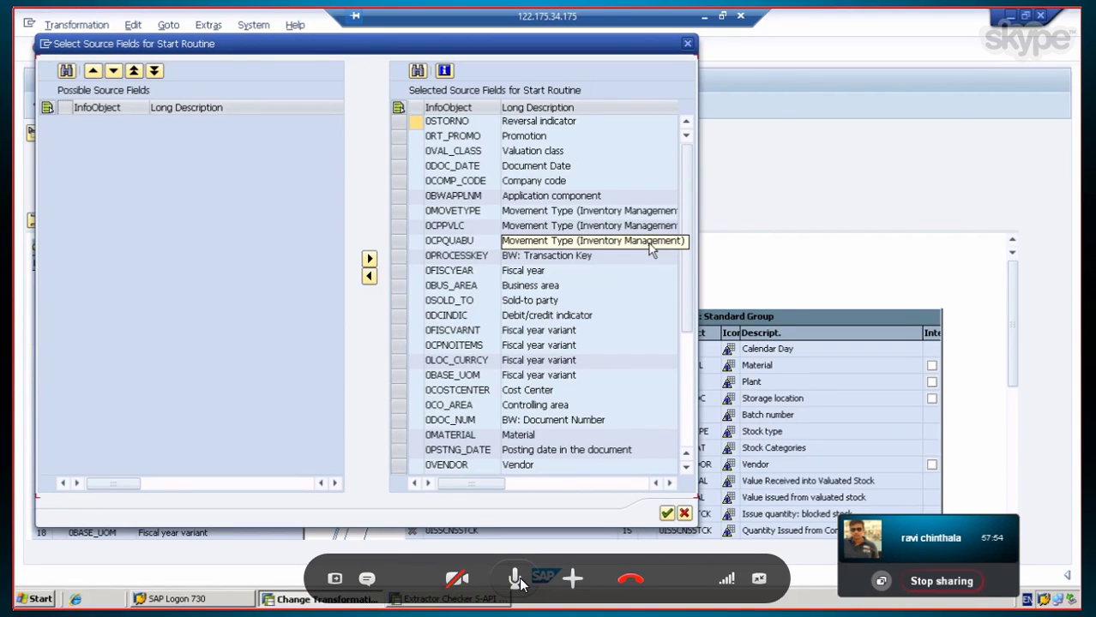
pyautogui.click(533, 384)
pyautogui.click(442, 377)
pyautogui.click(447, 350)
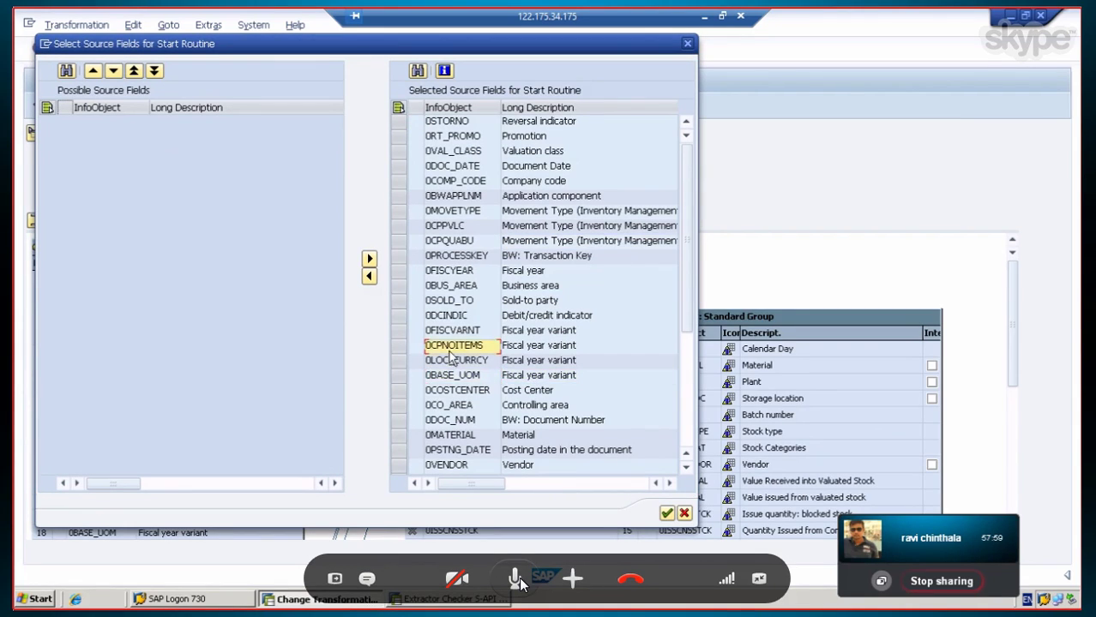
pyautogui.click(469, 331)
pyautogui.click(368, 277)
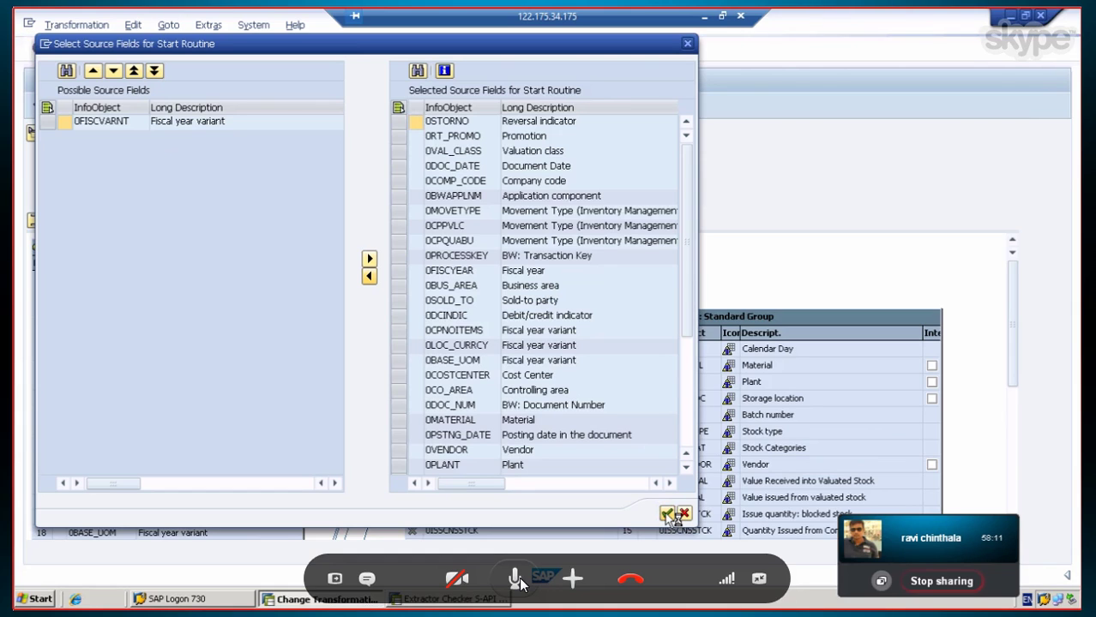
pyautogui.click(666, 513)
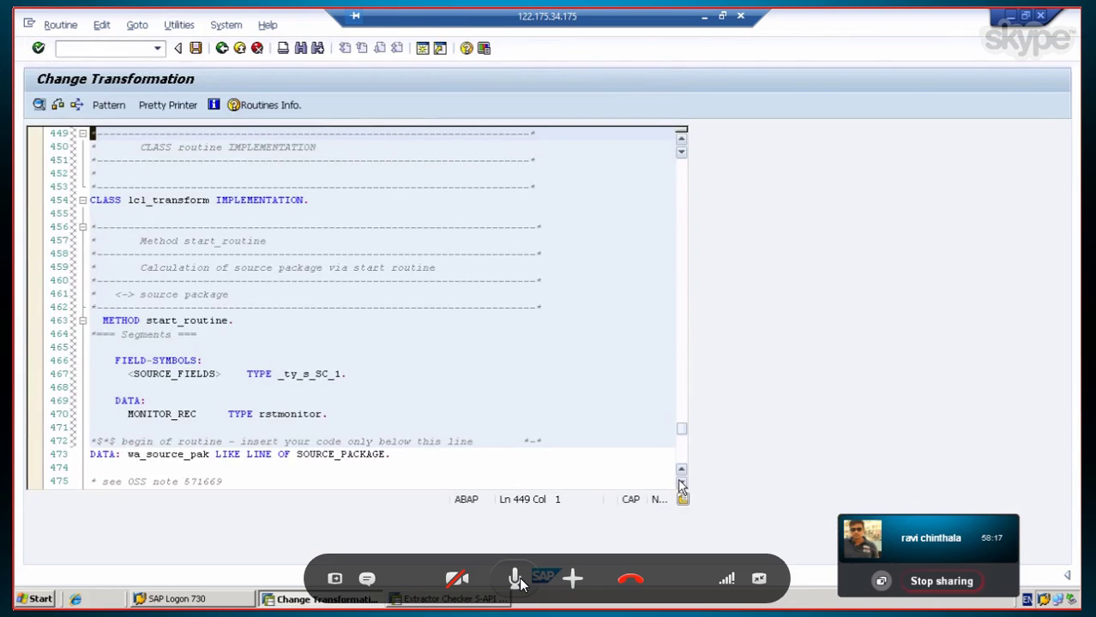
# Step: Review the start_routine method's code from its class implementation header down past ENDMETHOD
pyautogui.click(680, 482)
pyautogui.click(681, 482)
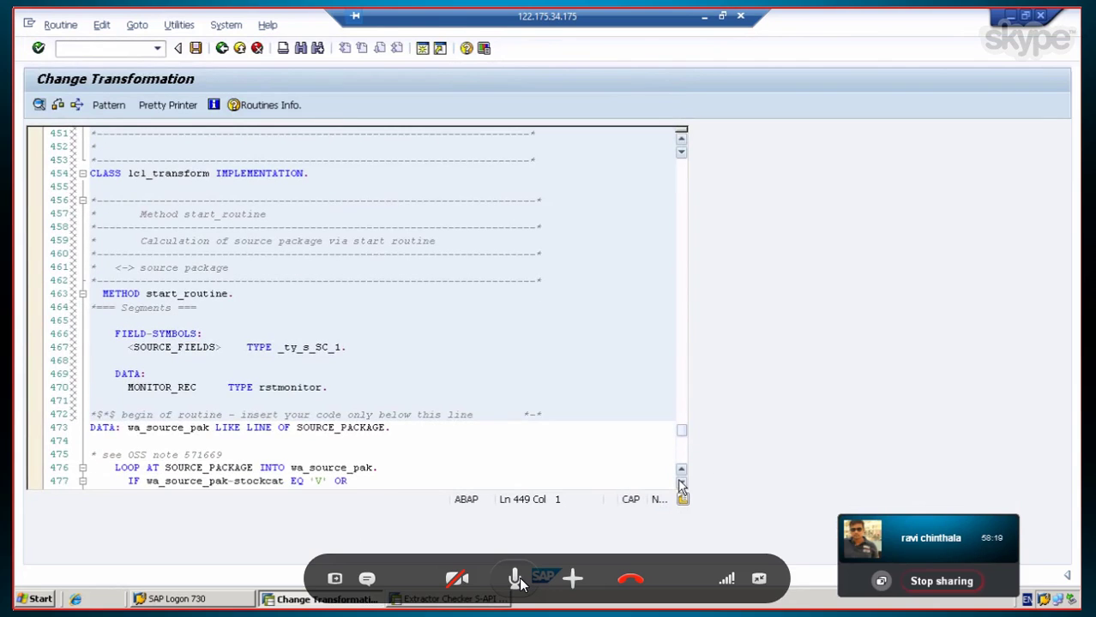
pyautogui.click(681, 482)
pyautogui.click(680, 482)
pyautogui.click(681, 483)
pyautogui.click(681, 483)
pyautogui.click(680, 483)
pyautogui.click(681, 483)
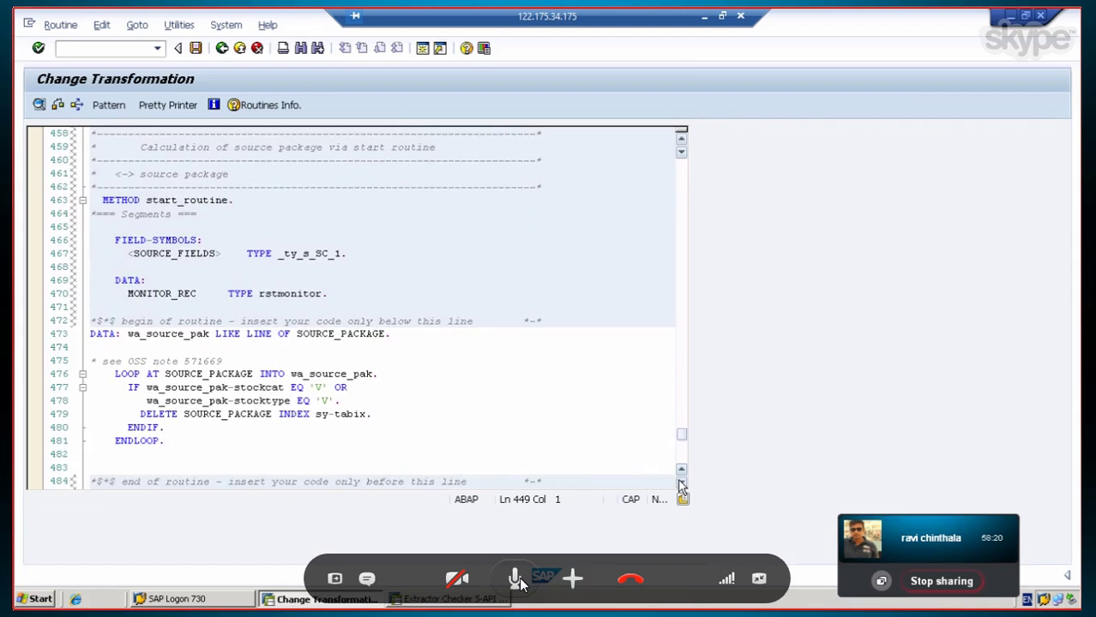
pyautogui.click(682, 485)
pyautogui.click(682, 485)
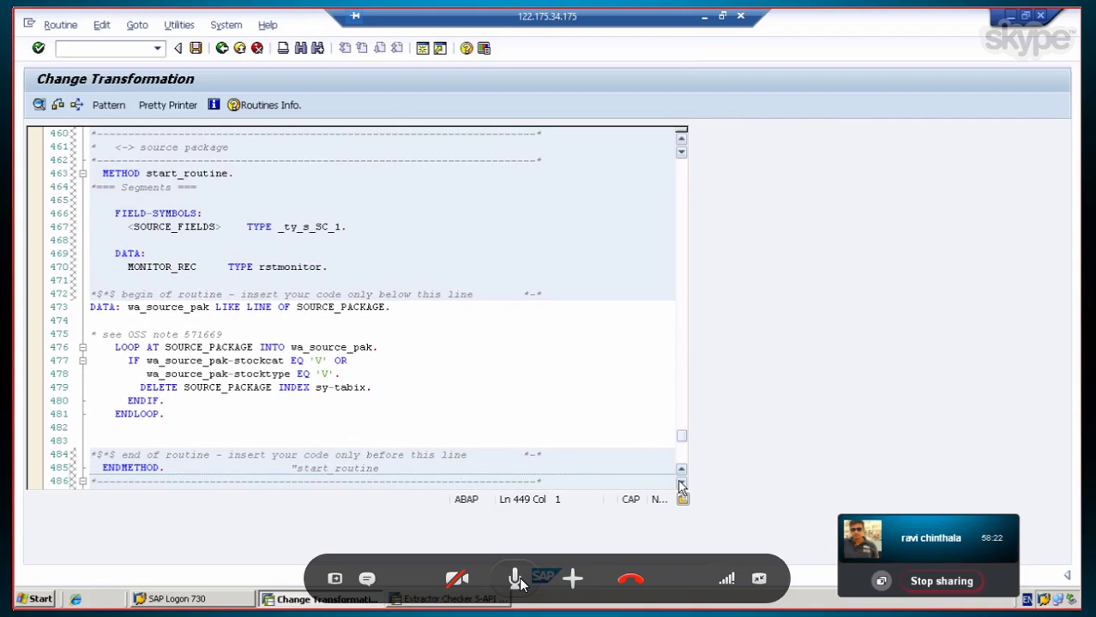
pyautogui.click(682, 486)
pyautogui.click(682, 485)
pyautogui.click(681, 485)
pyautogui.click(681, 485)
pyautogui.click(682, 485)
pyautogui.click(681, 485)
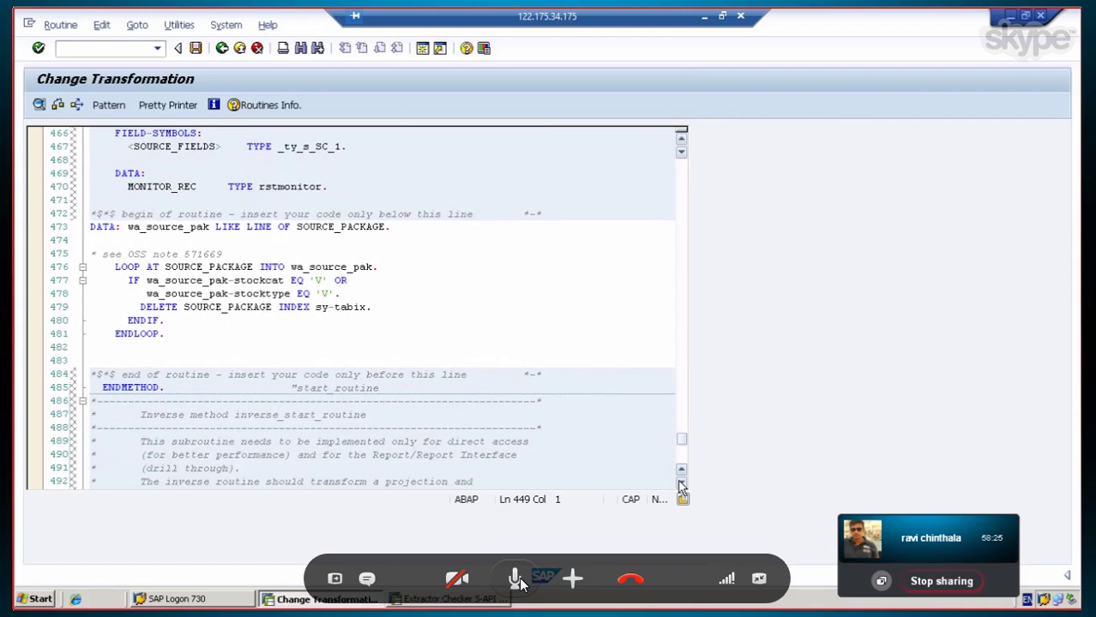
pyautogui.click(681, 485)
pyautogui.click(681, 485)
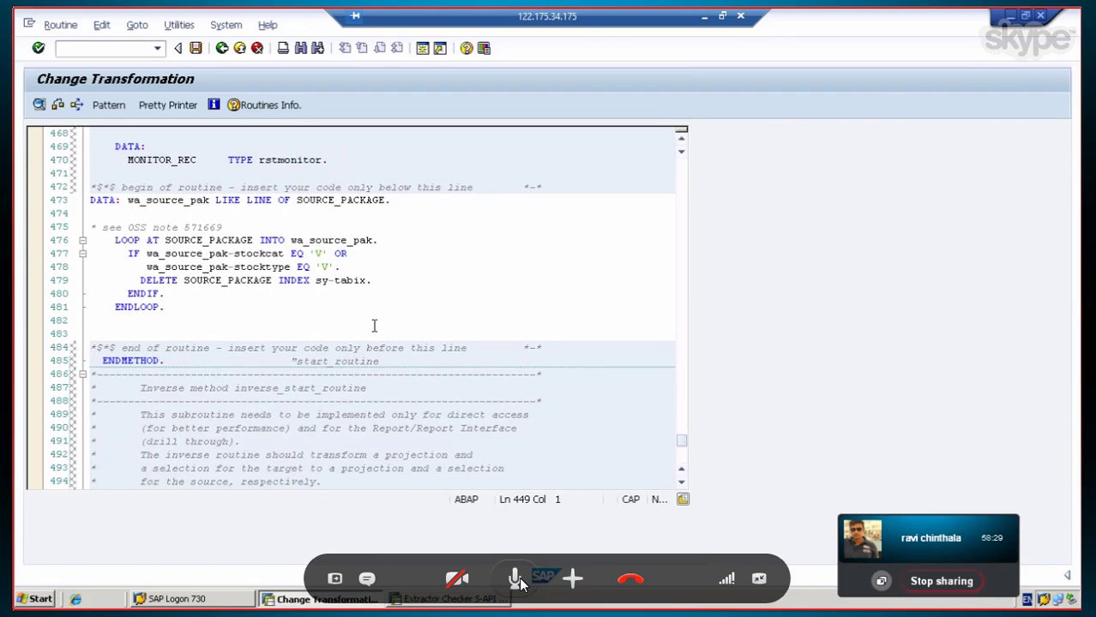
# Step: Inspect the stockcat and stocktype 'V' conditions and the DELETE SOURCE_PACKAGE statement inside the start routine's loop
pyautogui.click(249, 252)
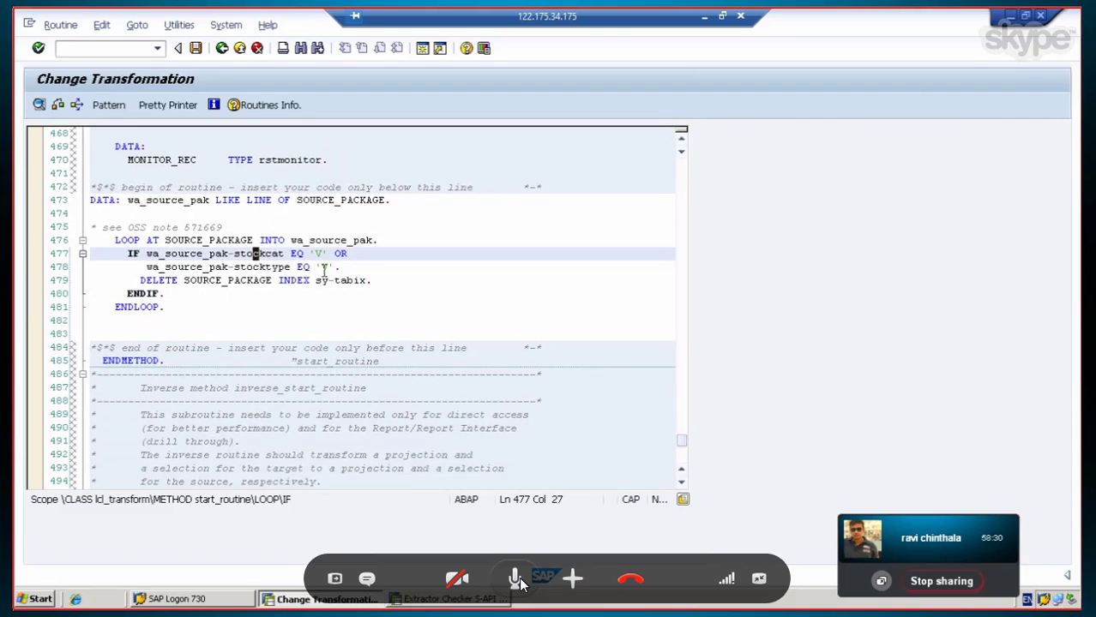
pyautogui.click(362, 260)
pyautogui.click(353, 278)
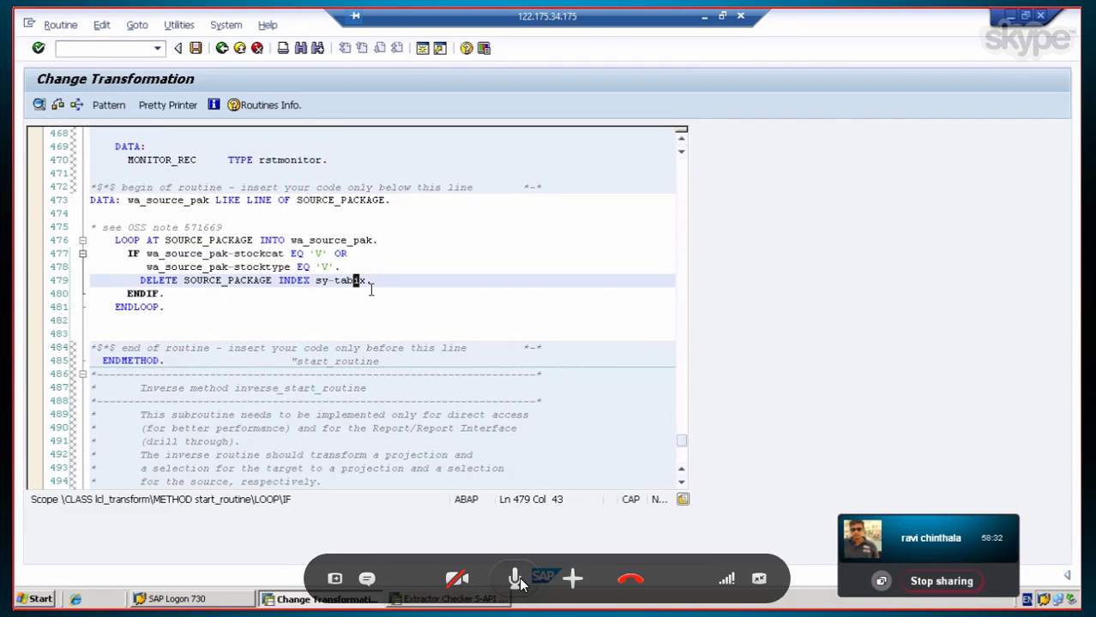
pyautogui.click(377, 281)
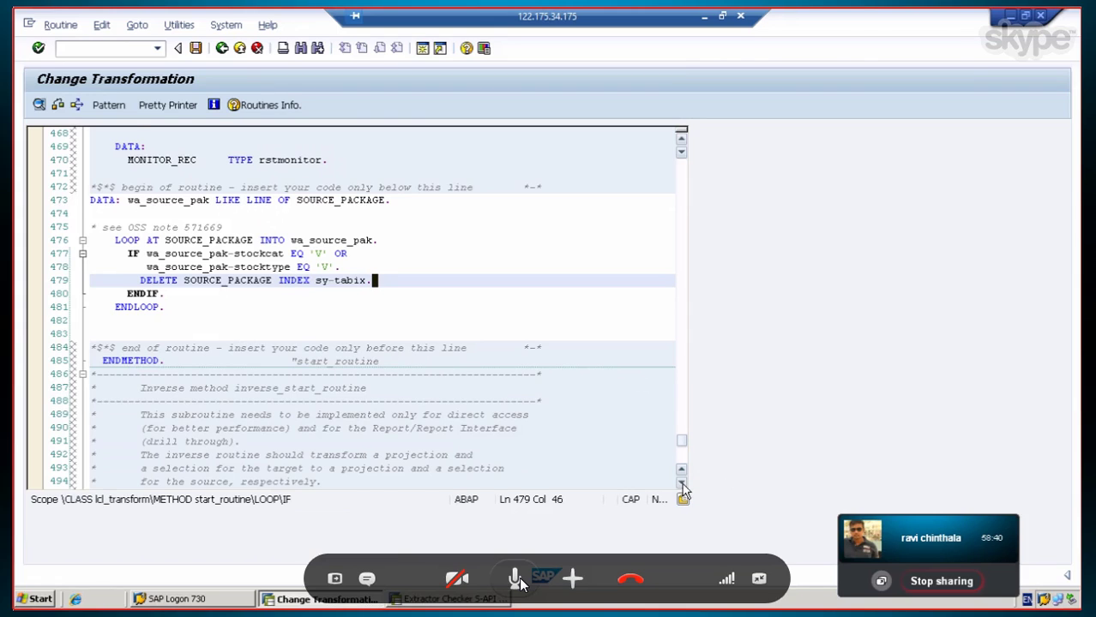
# Step: Look through the inverse_start_routine method to the end of the class and return to the start routine's loop
pyautogui.scroll(-2, 682, 484)
pyautogui.scroll(-7, 683, 487)
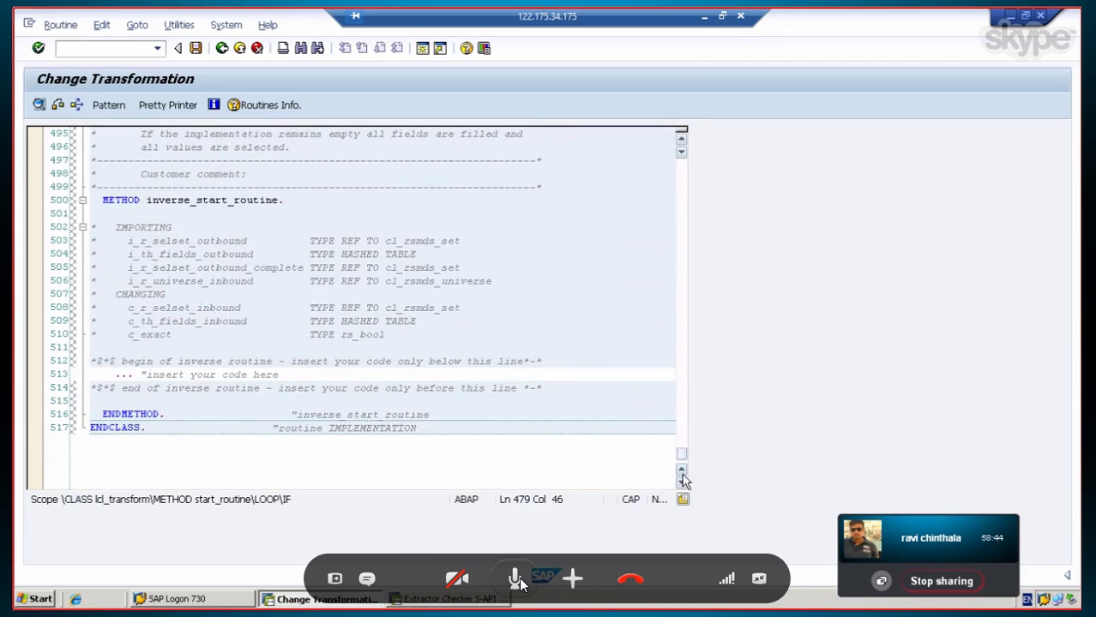
pyautogui.scroll(1, 684, 481)
pyautogui.scroll(11, 683, 482)
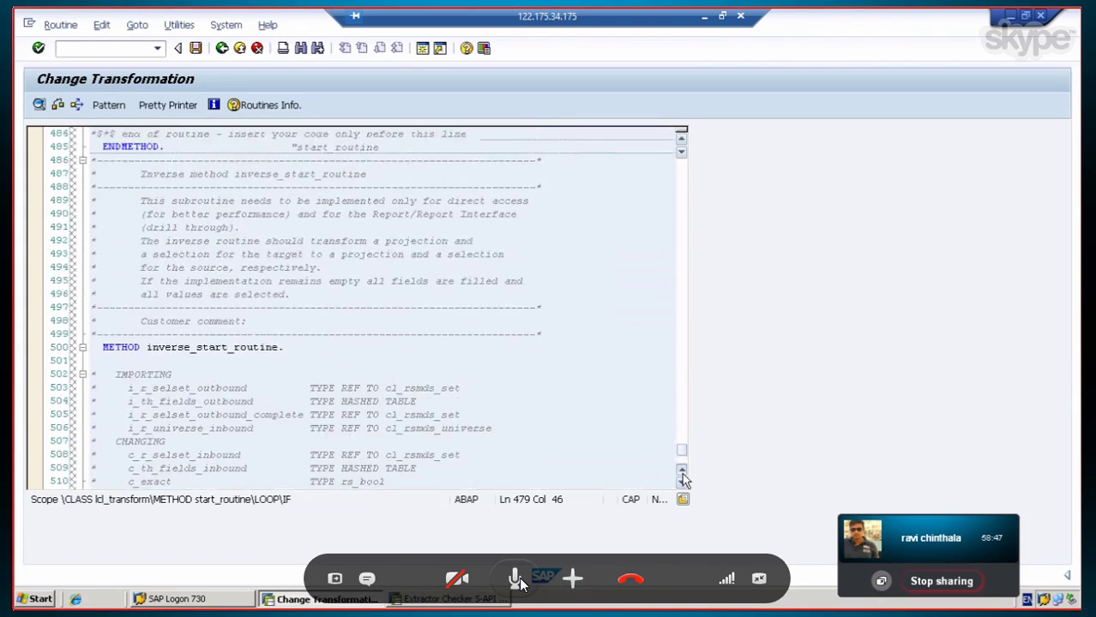
pyautogui.scroll(2, 684, 482)
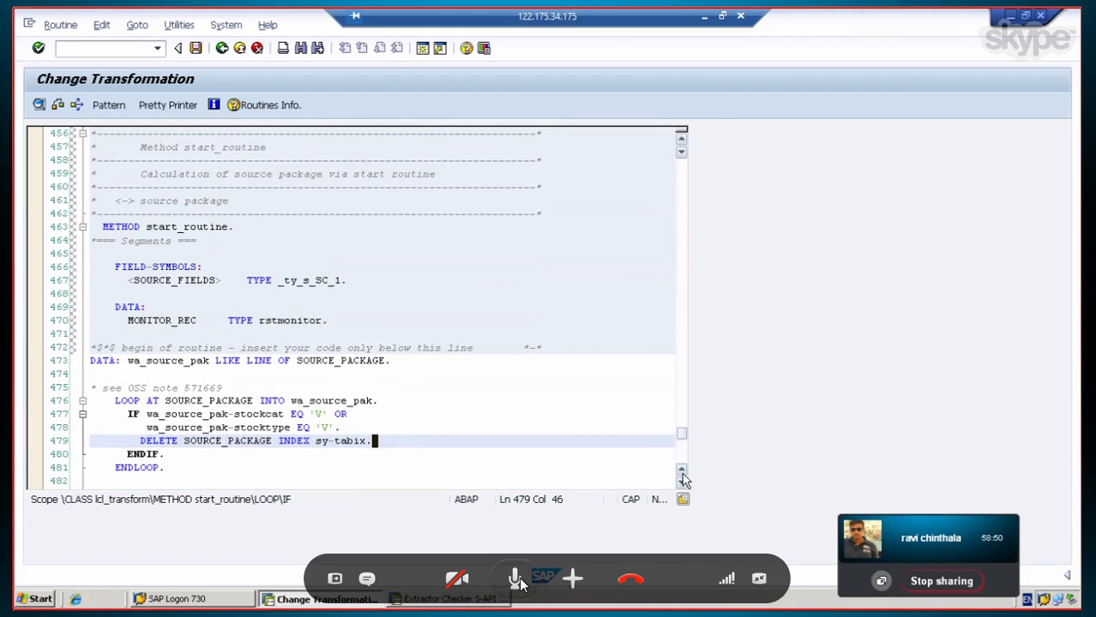
# Step: Go back through the global code above the class implementation to the comment header of FORM routine_0002
pyautogui.scroll(11, 684, 482)
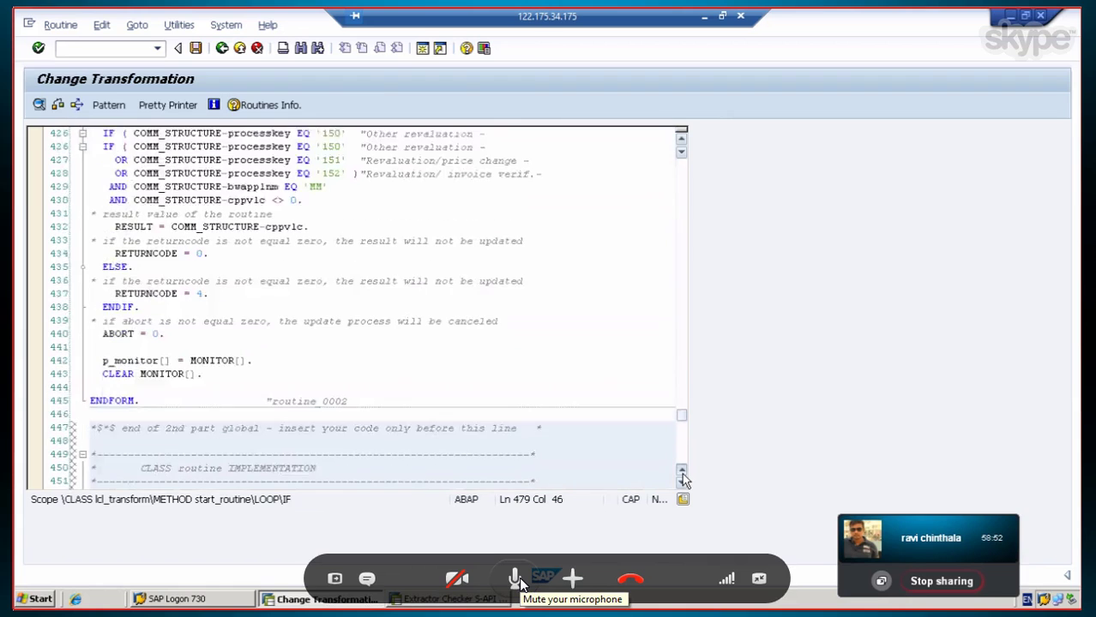
pyautogui.scroll(1, 683, 481)
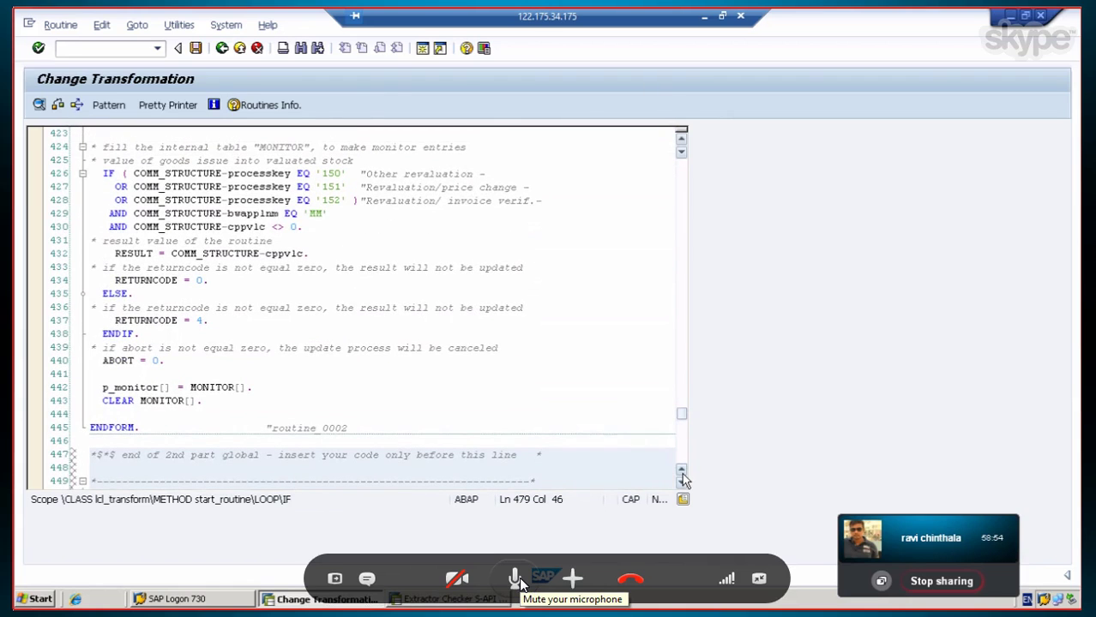
pyautogui.scroll(7, 683, 482)
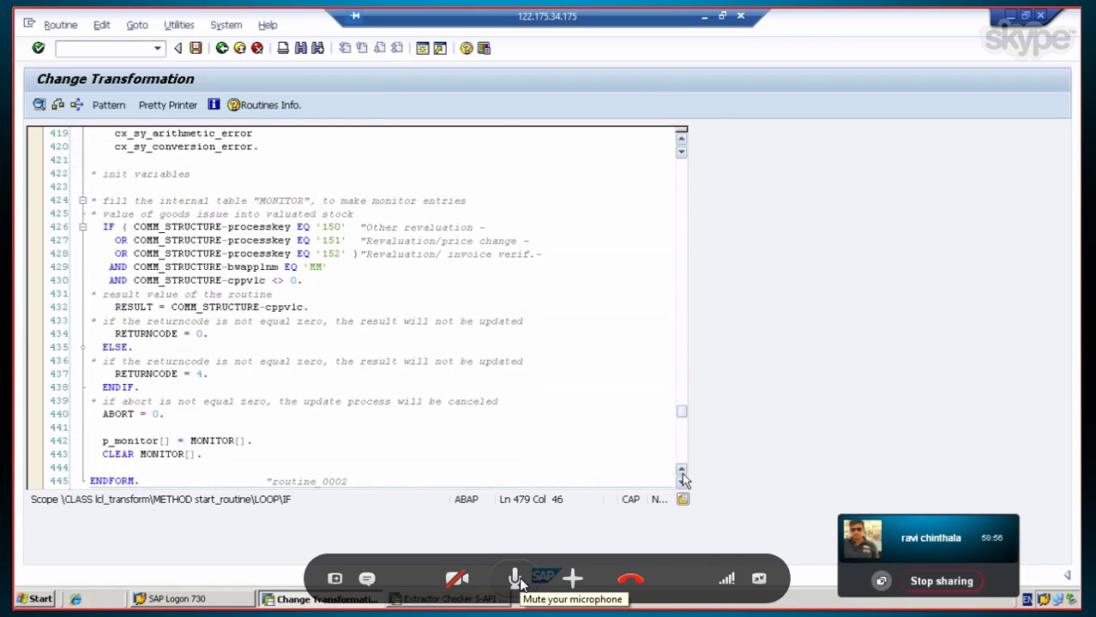
pyautogui.scroll(3, 683, 482)
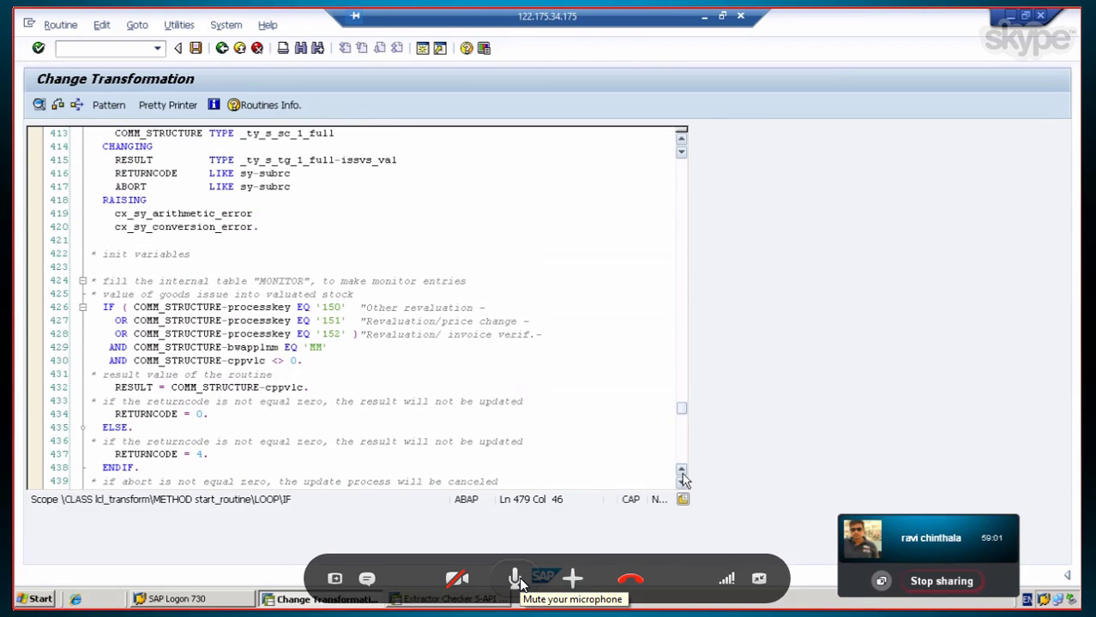
pyautogui.scroll(4, 683, 481)
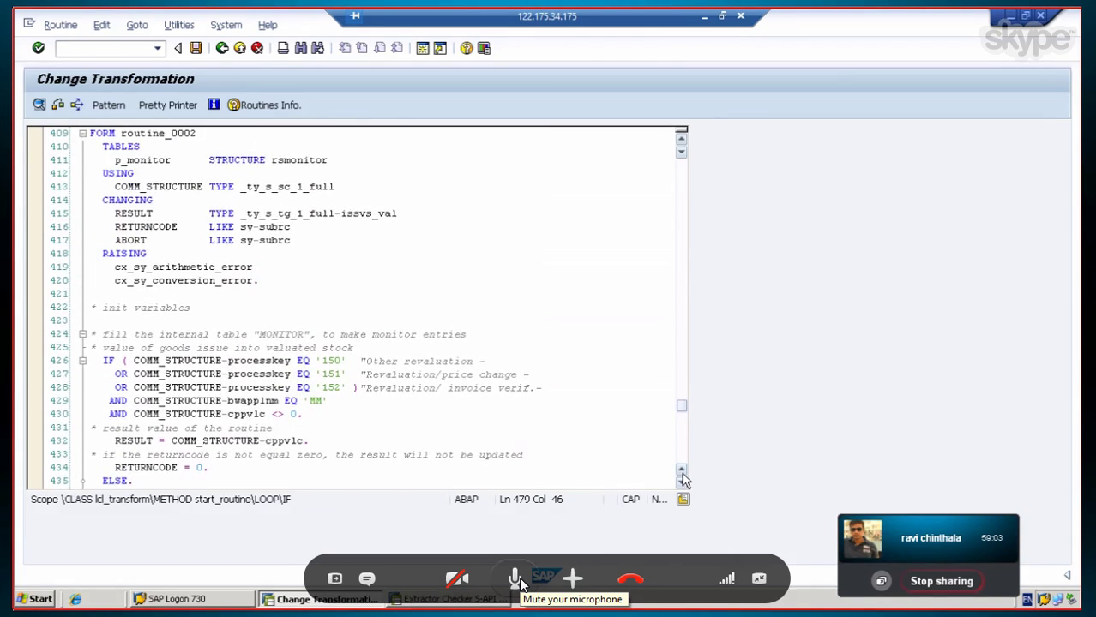
pyautogui.scroll(7, 683, 482)
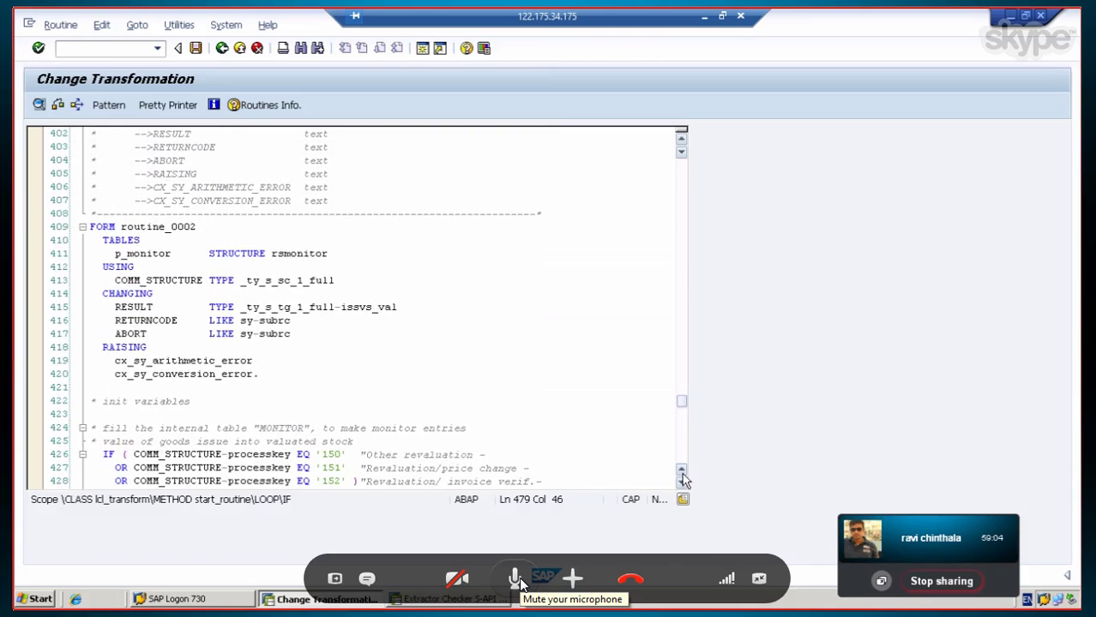
pyautogui.scroll(7, 683, 482)
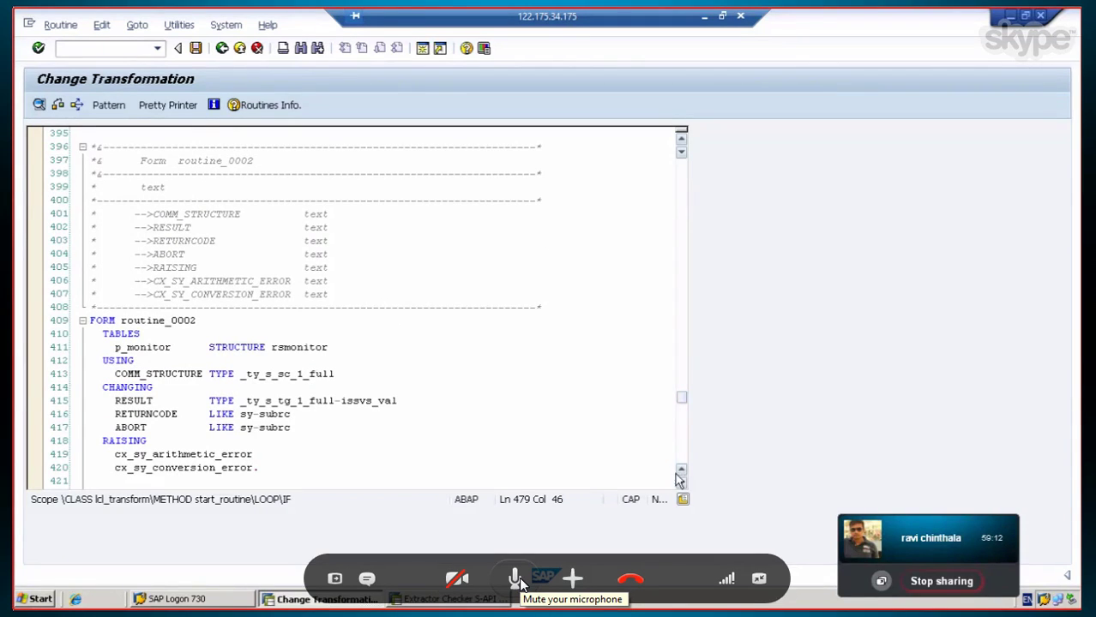
# Step: Read FORM routine_0002 from its parameters through the processkey conditions, result and return code assignments to ENDFORM
pyautogui.click(684, 486)
pyautogui.click(683, 486)
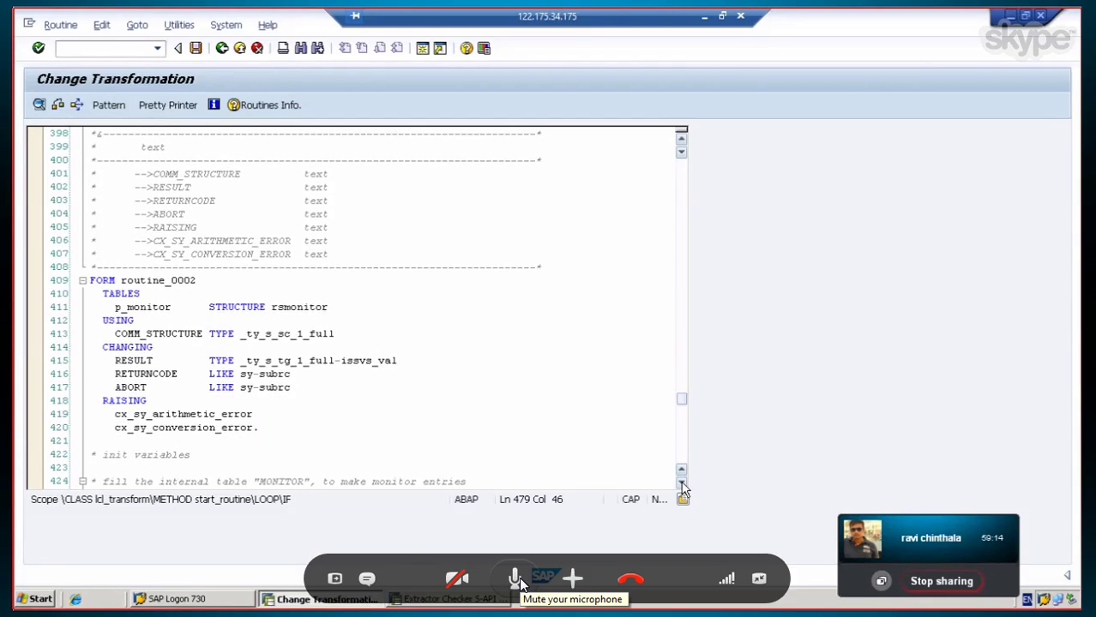
pyautogui.click(683, 486)
pyautogui.click(683, 486)
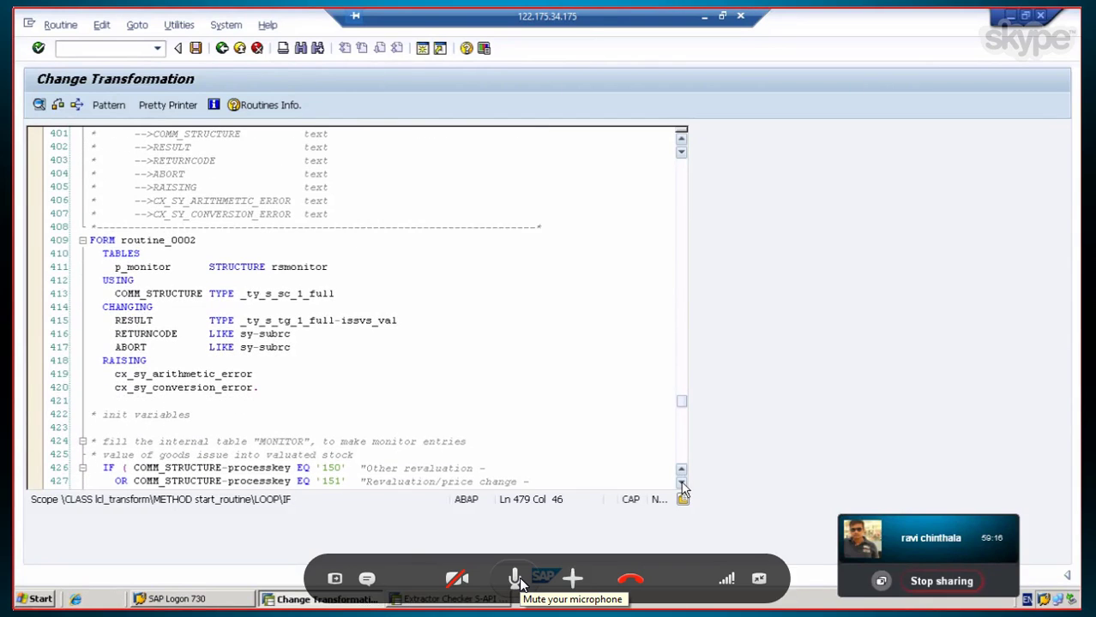
pyautogui.click(683, 486)
pyautogui.click(683, 486)
pyautogui.click(684, 486)
pyautogui.click(683, 487)
pyautogui.click(683, 486)
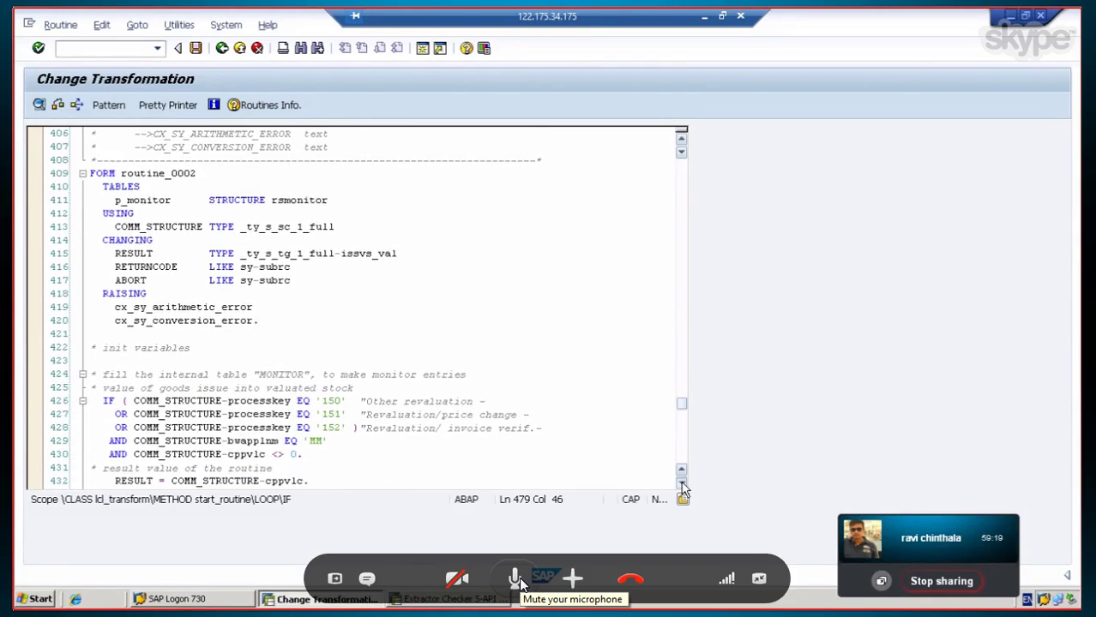
pyautogui.click(683, 486)
pyautogui.click(683, 486)
pyautogui.click(684, 486)
pyautogui.click(684, 487)
pyautogui.click(684, 486)
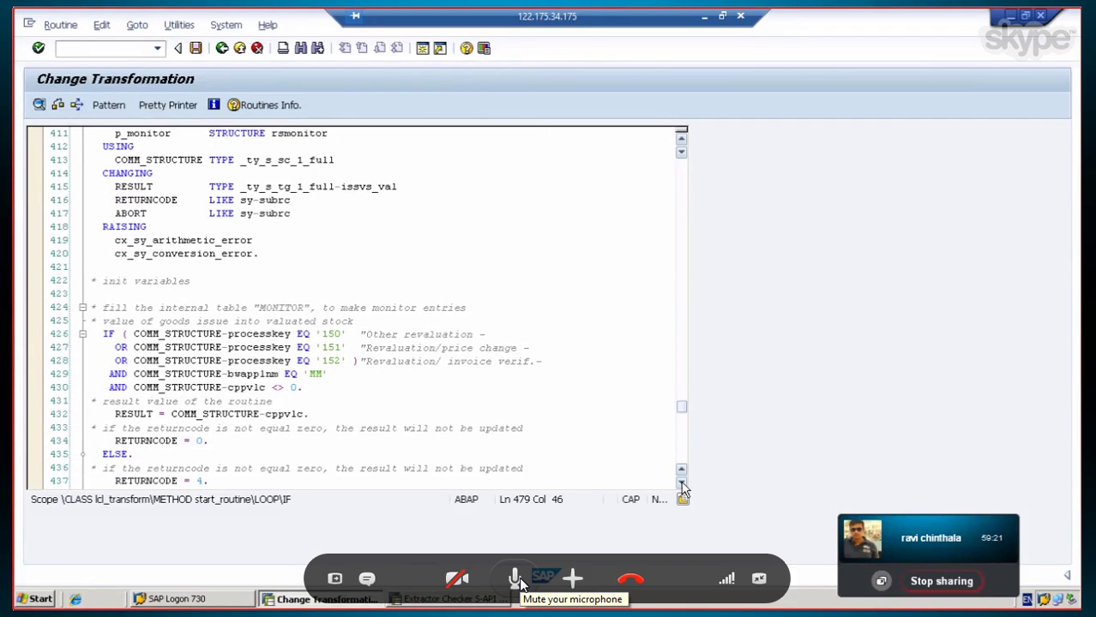
pyautogui.click(683, 486)
pyautogui.click(684, 486)
pyautogui.click(683, 486)
pyautogui.click(683, 486)
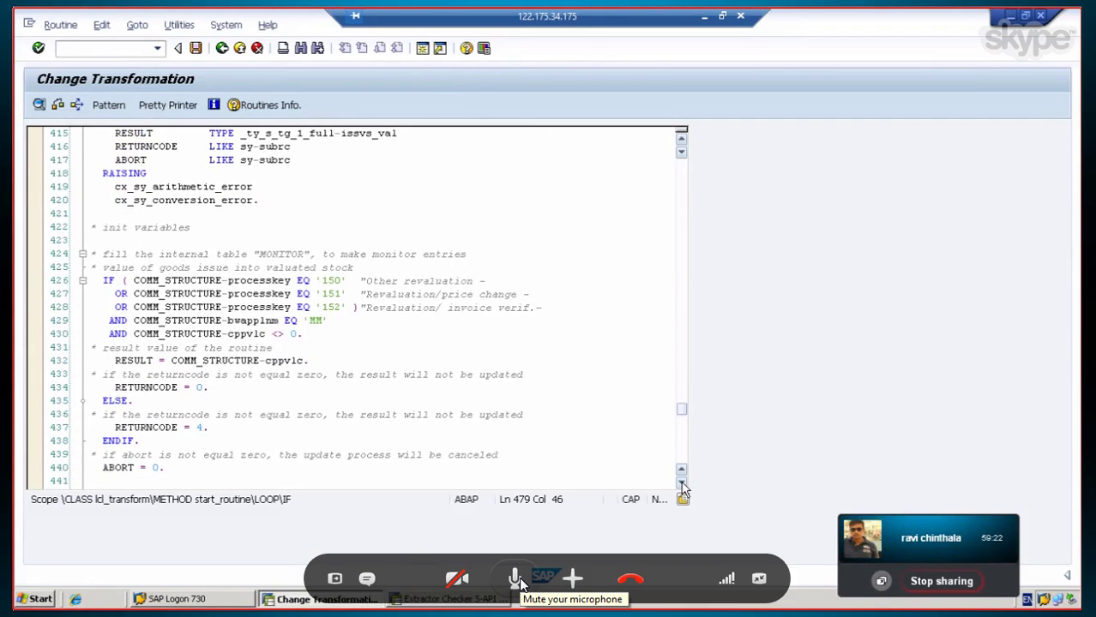
pyautogui.click(683, 487)
pyautogui.click(683, 486)
pyautogui.click(683, 486)
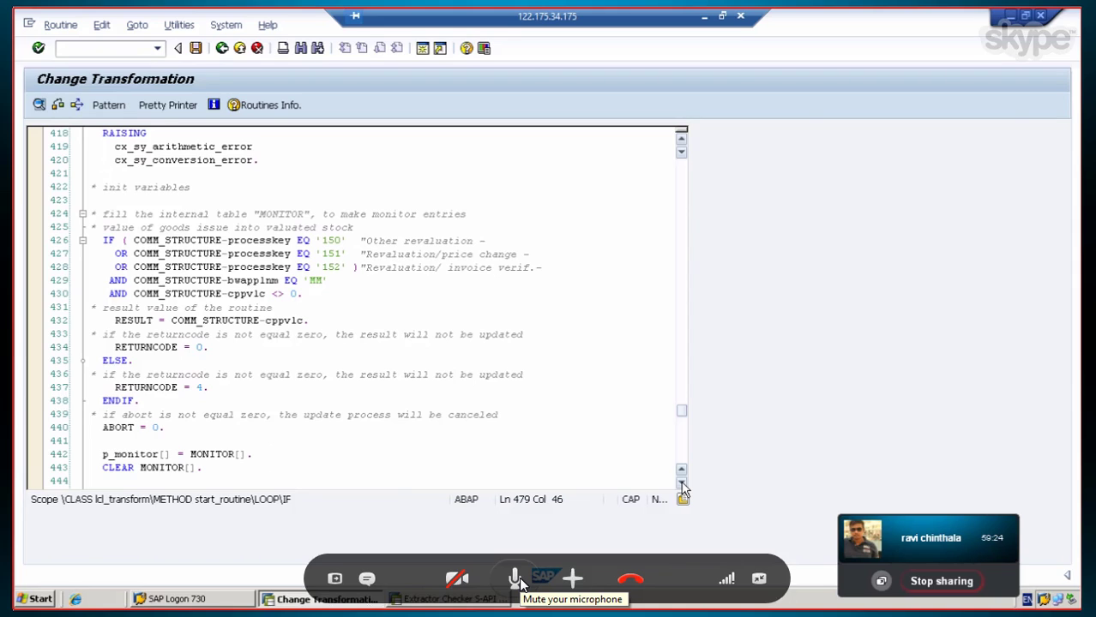
pyautogui.click(683, 486)
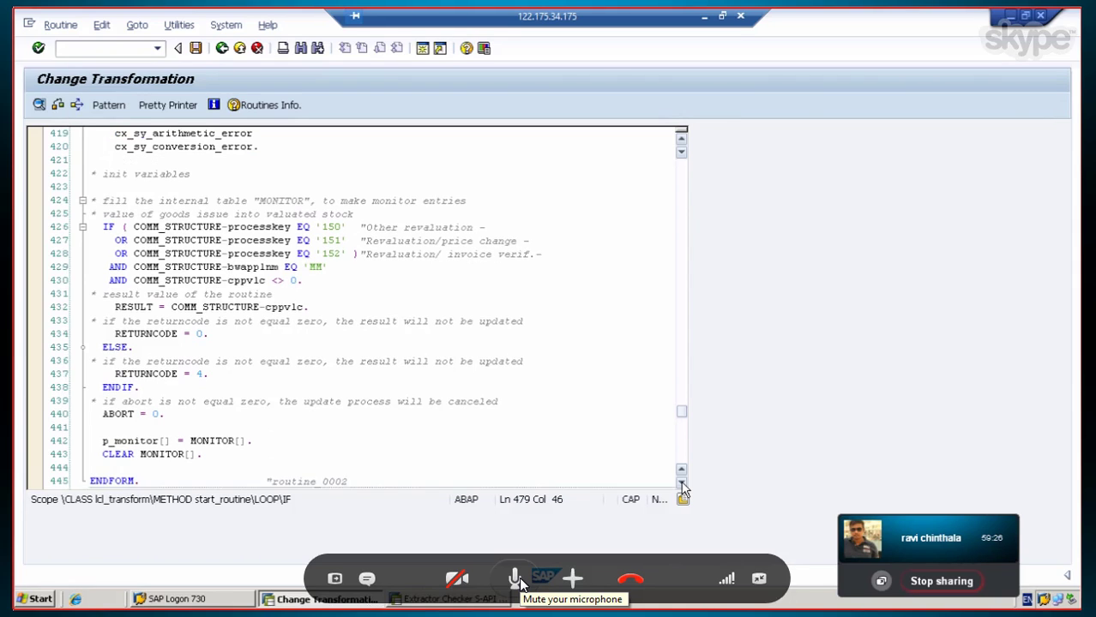
pyautogui.click(683, 486)
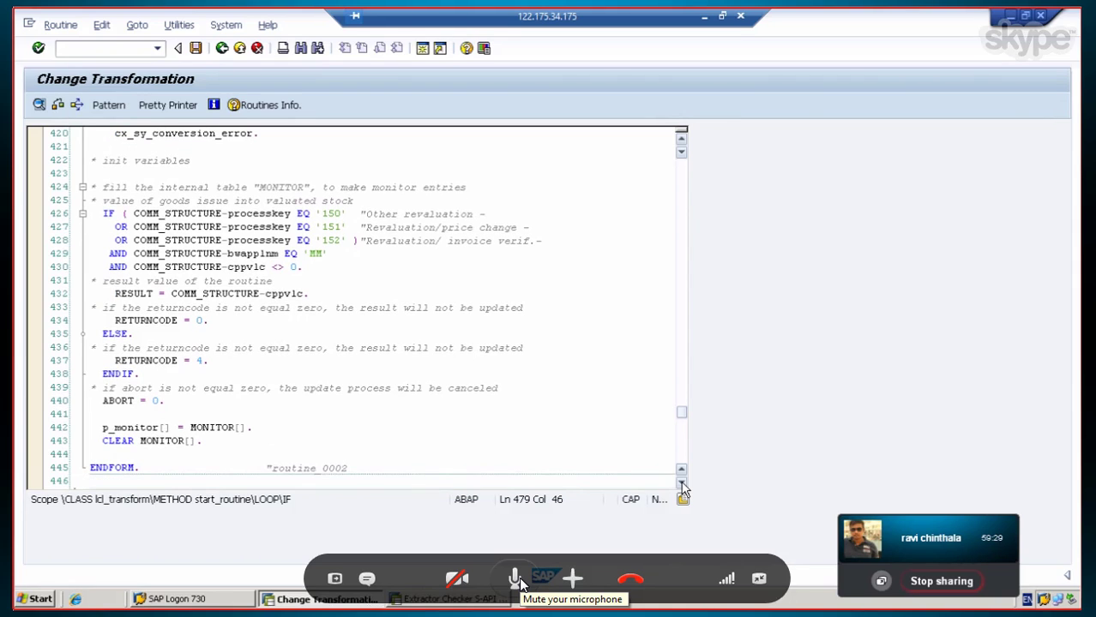
pyautogui.click(683, 487)
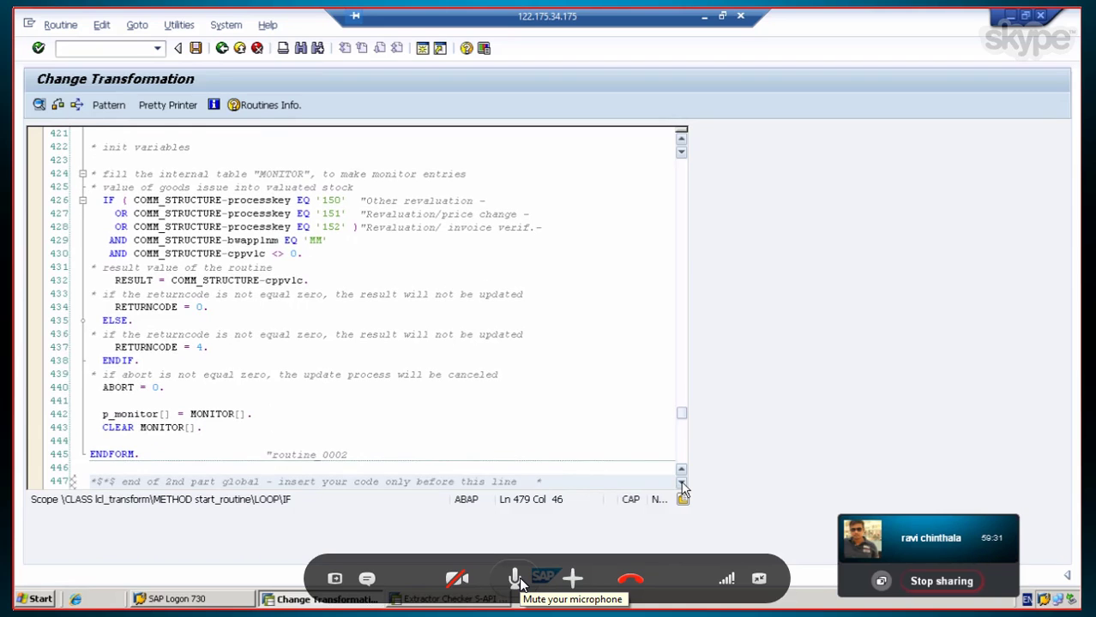
pyautogui.click(684, 486)
pyautogui.click(683, 486)
pyautogui.click(683, 486)
pyautogui.click(683, 487)
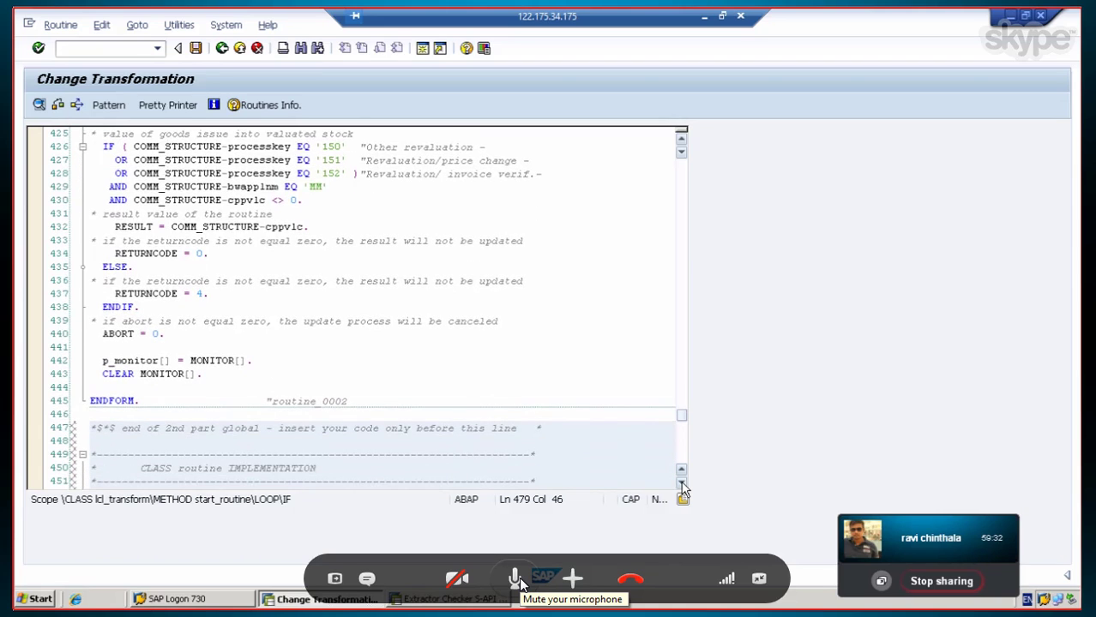
pyautogui.click(683, 487)
pyautogui.click(683, 486)
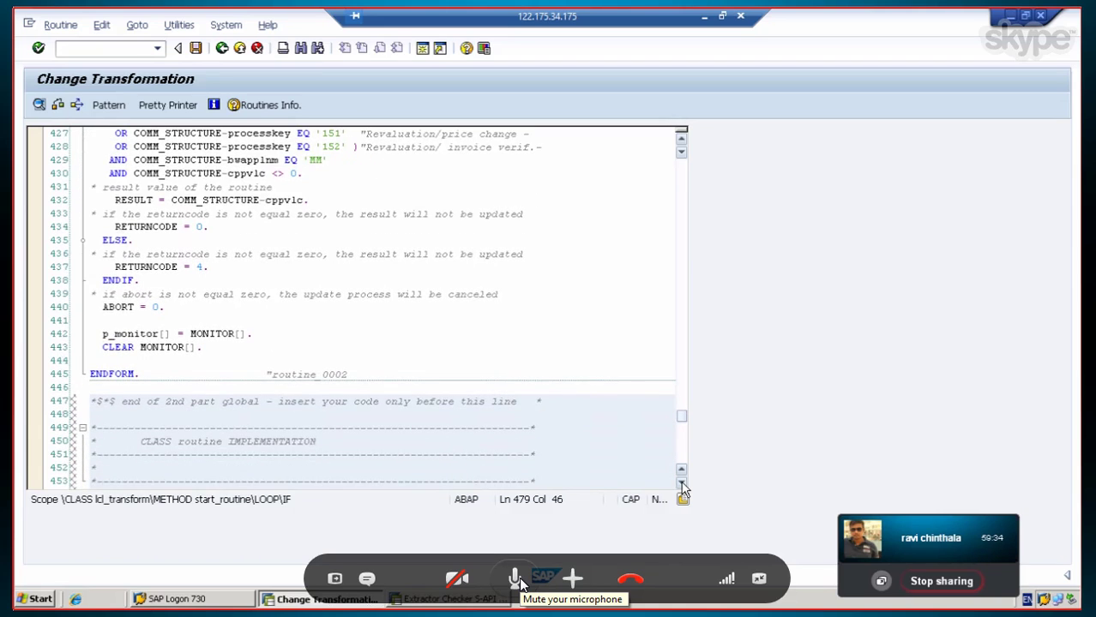
pyautogui.click(683, 486)
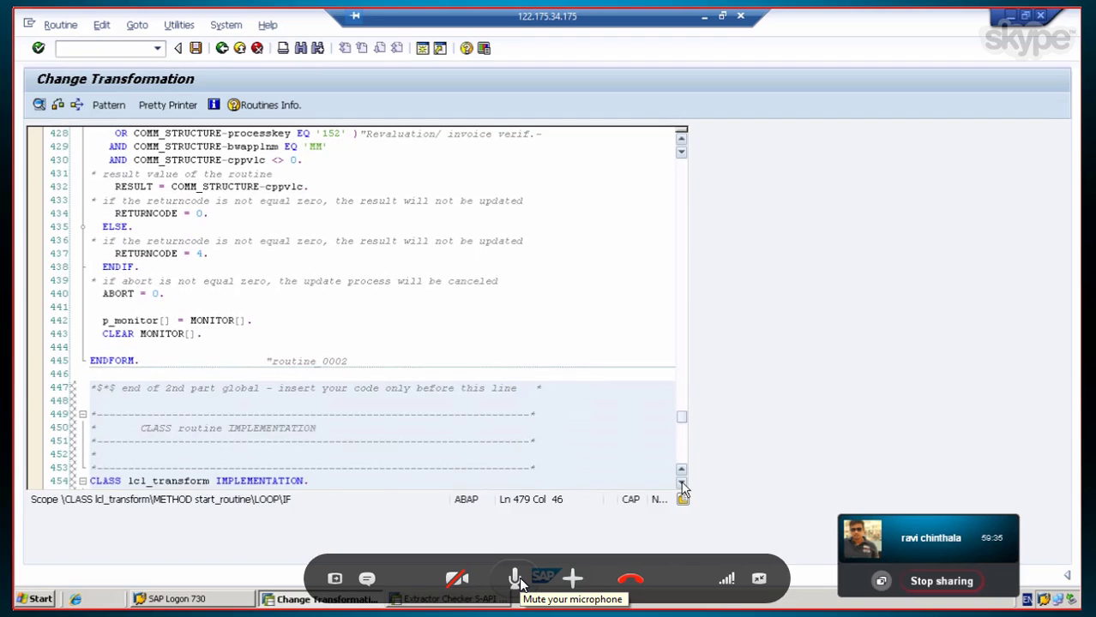
# Step: Leave the routine and the transformation without saving, and return to 0IC_C03's transformations and data transfer processes under Inventory Management
pyautogui.click(221, 48)
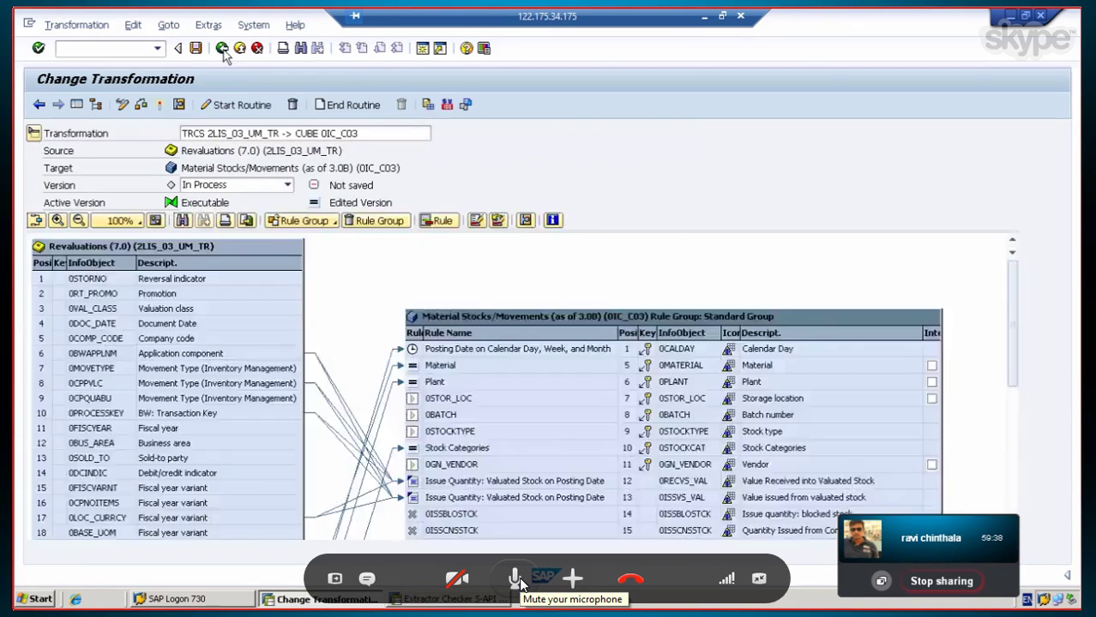
pyautogui.click(222, 49)
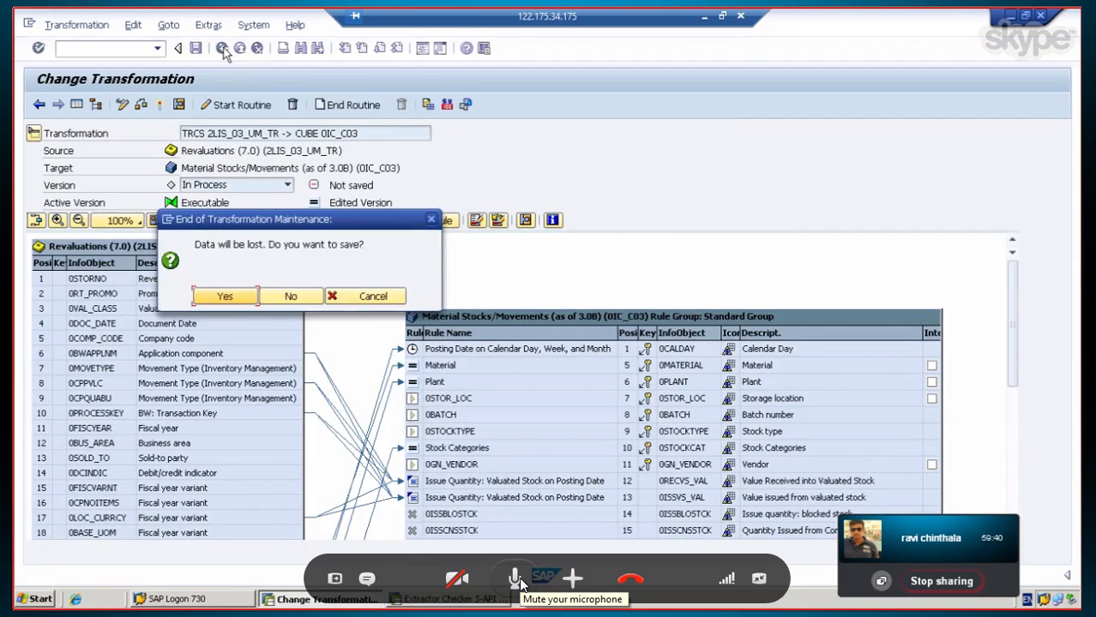
pyautogui.click(286, 295)
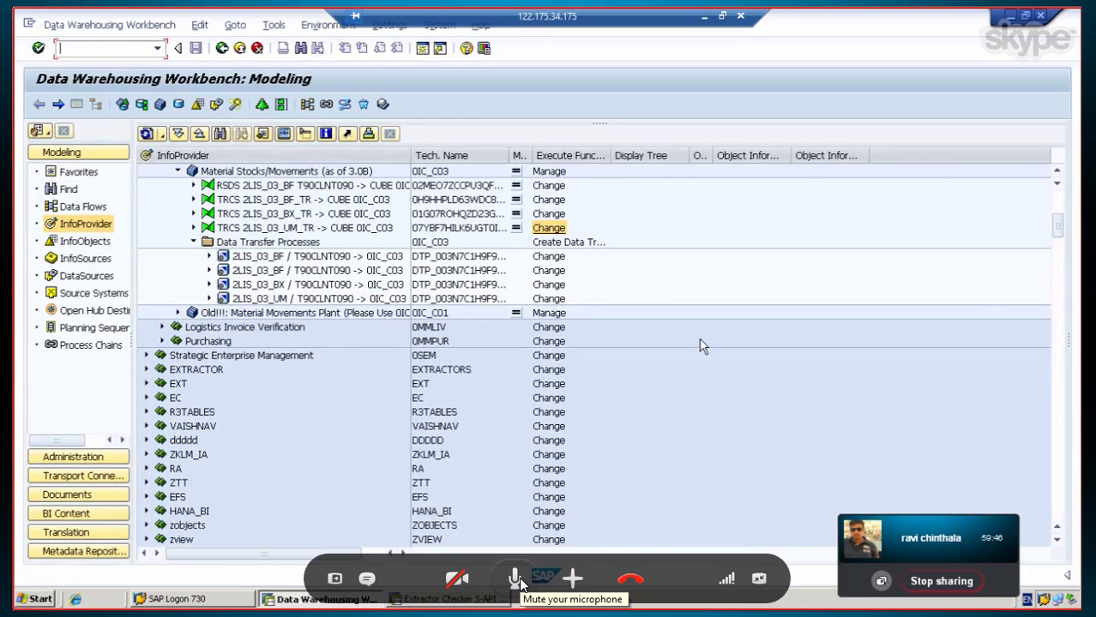
pyautogui.click(1057, 171)
pyautogui.click(1057, 171)
pyautogui.click(1057, 172)
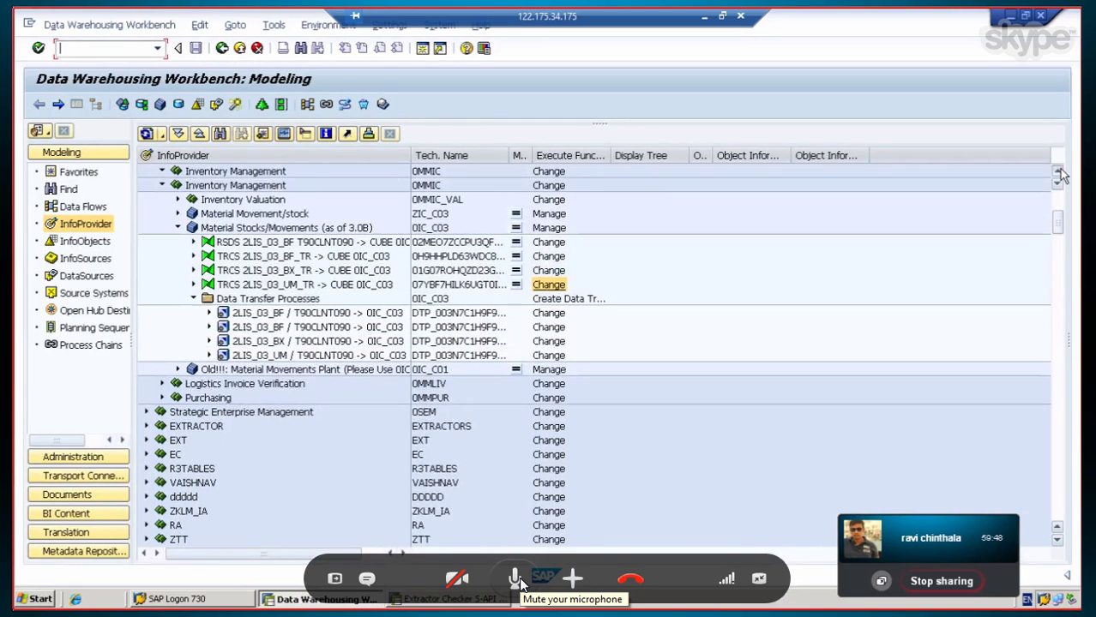
pyautogui.click(1057, 172)
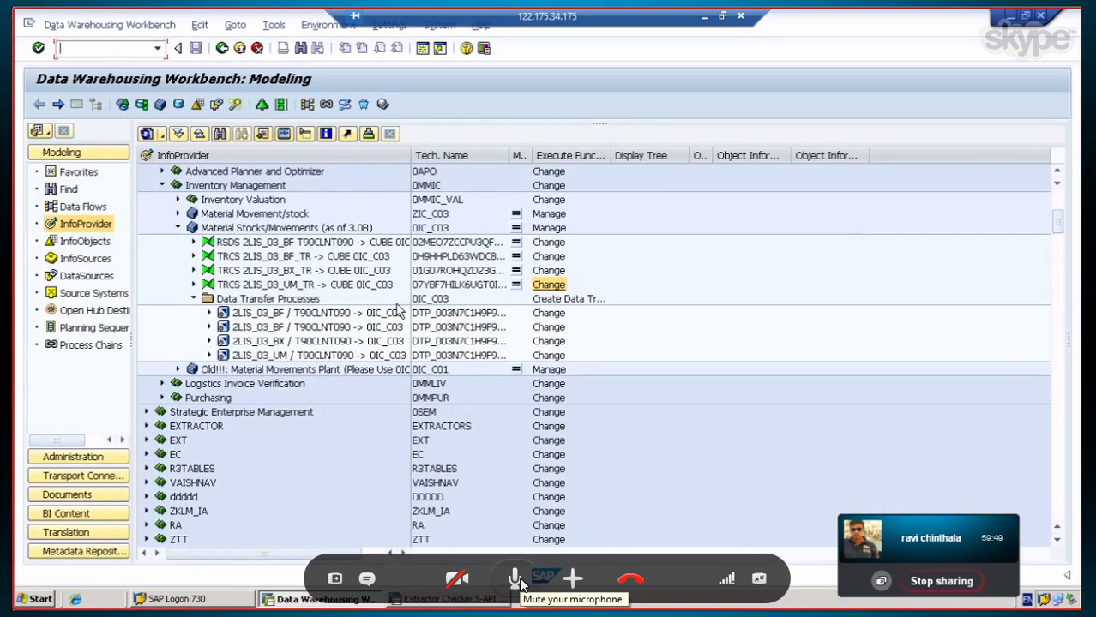
# Step: Open the administration of InfoCube 0IC_C03 without the navigation tree, and show its rollup settings followed by its collapse settings
pyautogui.click(548, 228)
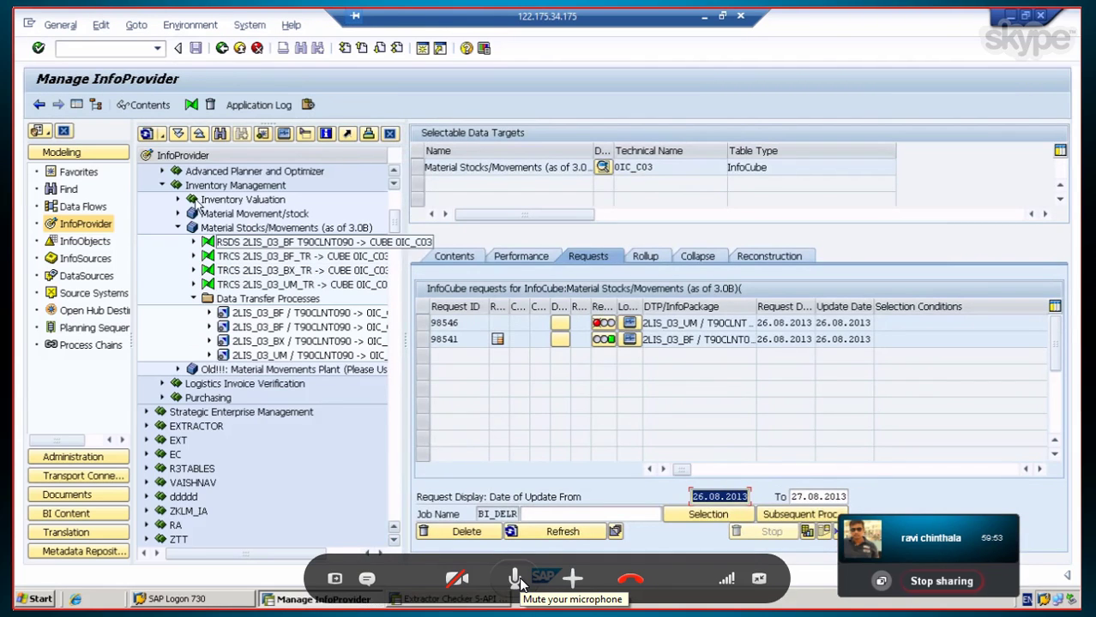
pyautogui.click(77, 105)
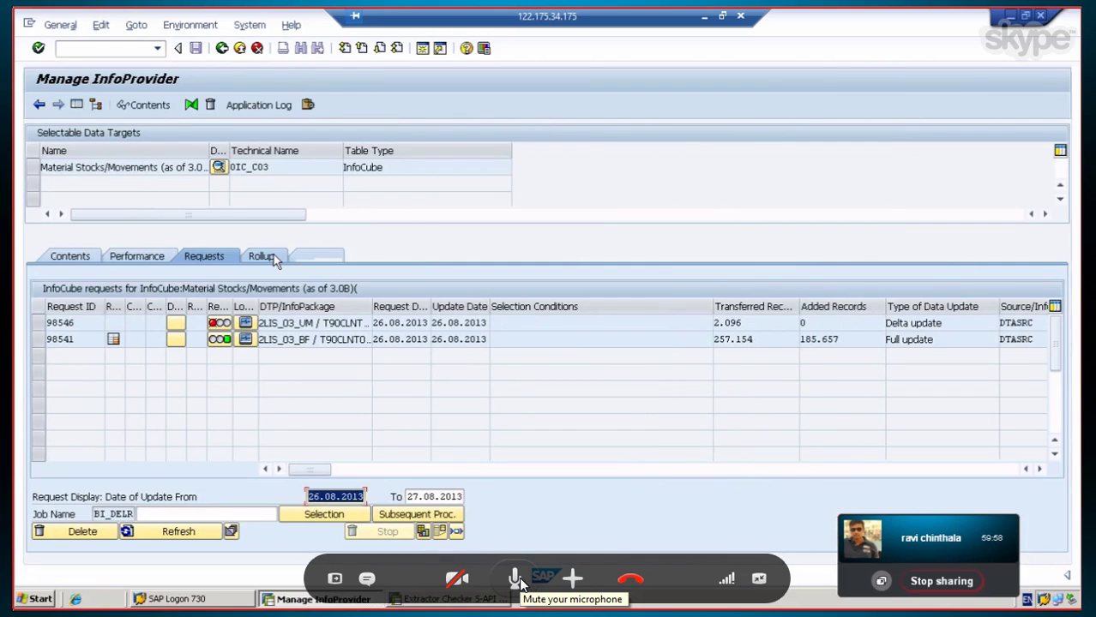
pyautogui.click(275, 262)
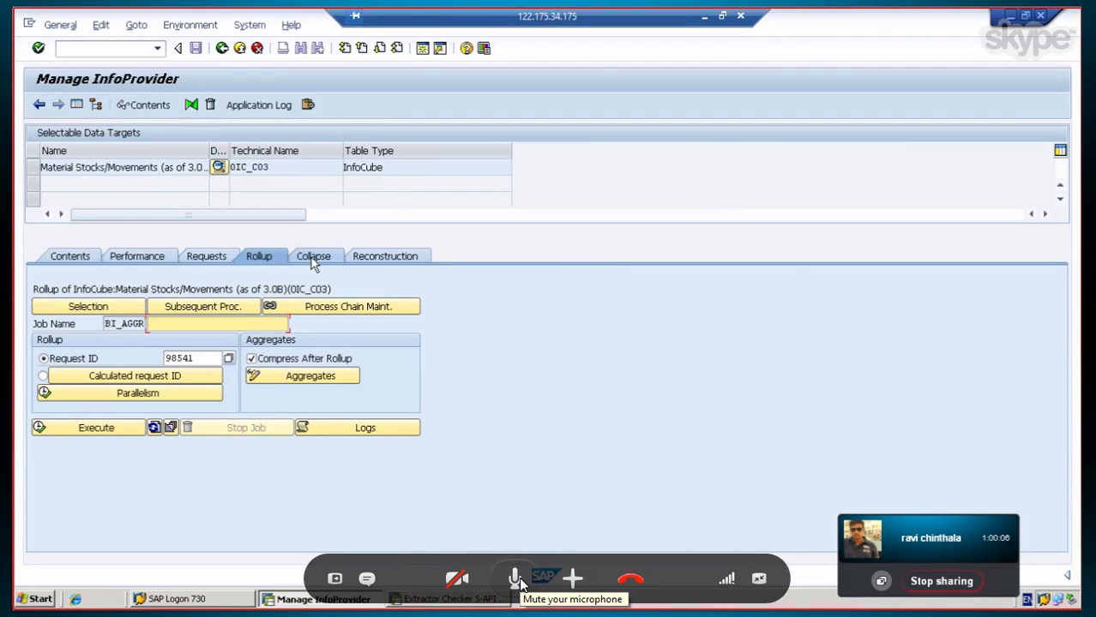
pyautogui.click(312, 259)
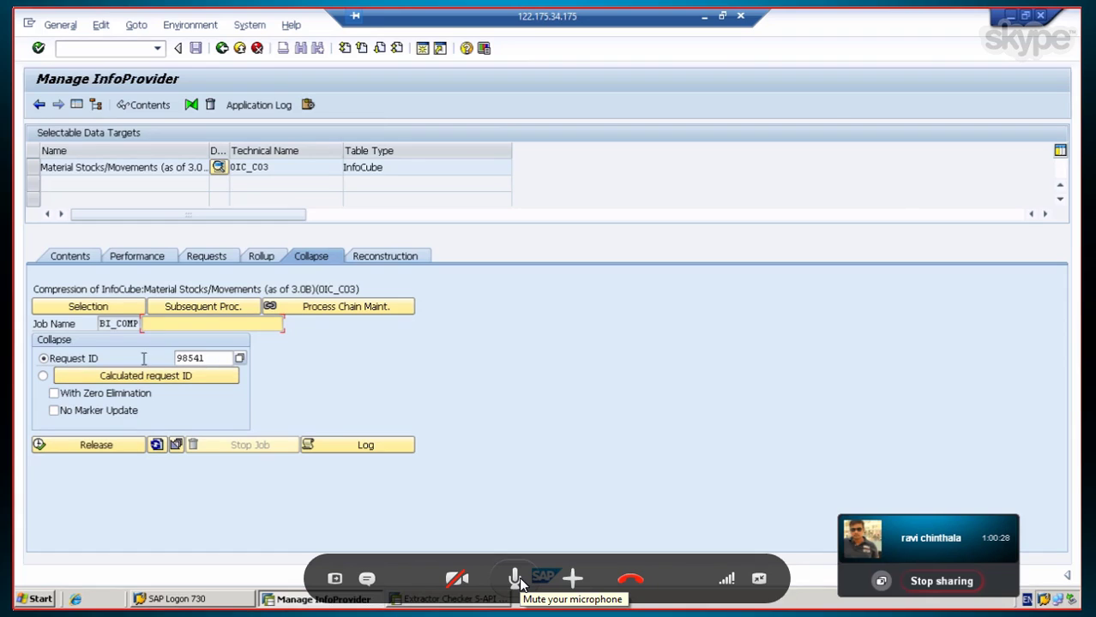
# Step: Enable No Marker Update in the collapse settings of 0IC_C03 without writing the change to a transport request
pyautogui.click(167, 382)
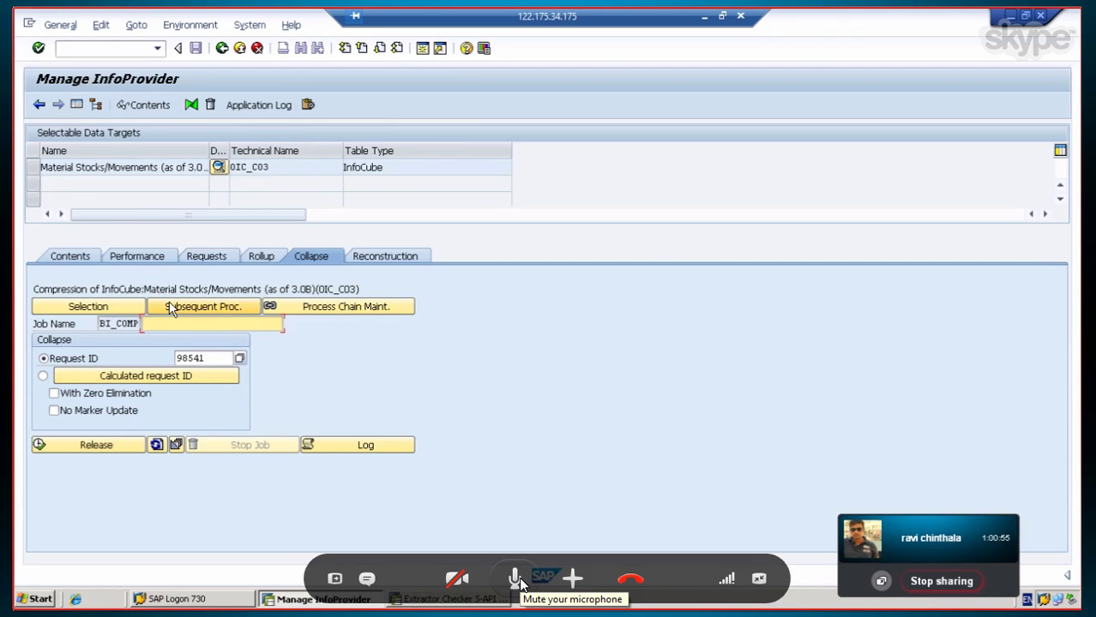
pyautogui.click(54, 411)
pyautogui.click(70, 447)
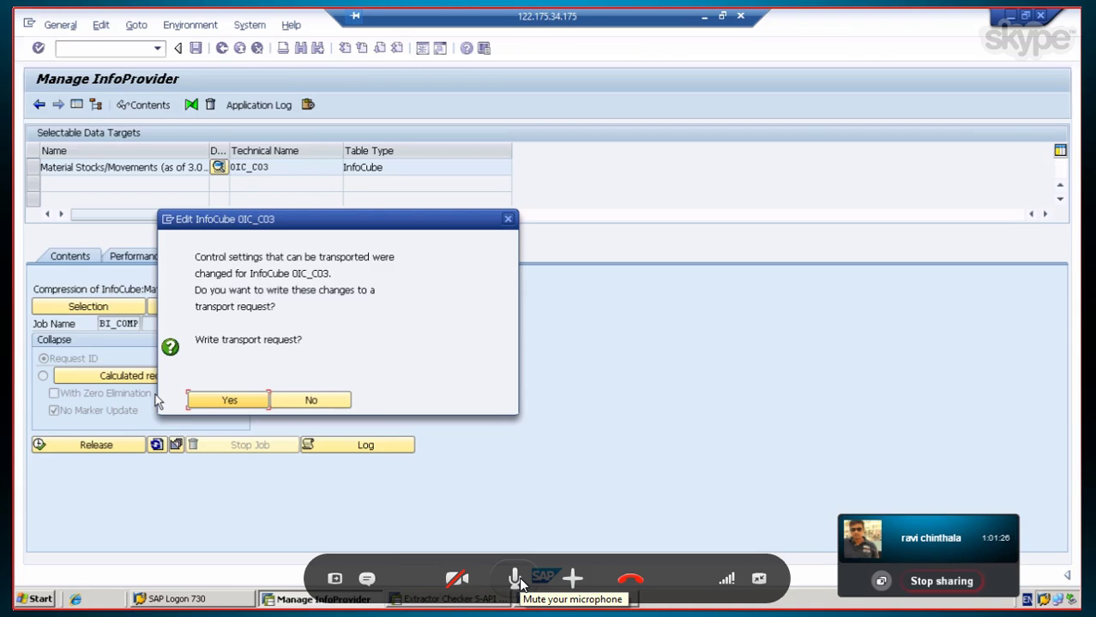
pyautogui.click(311, 400)
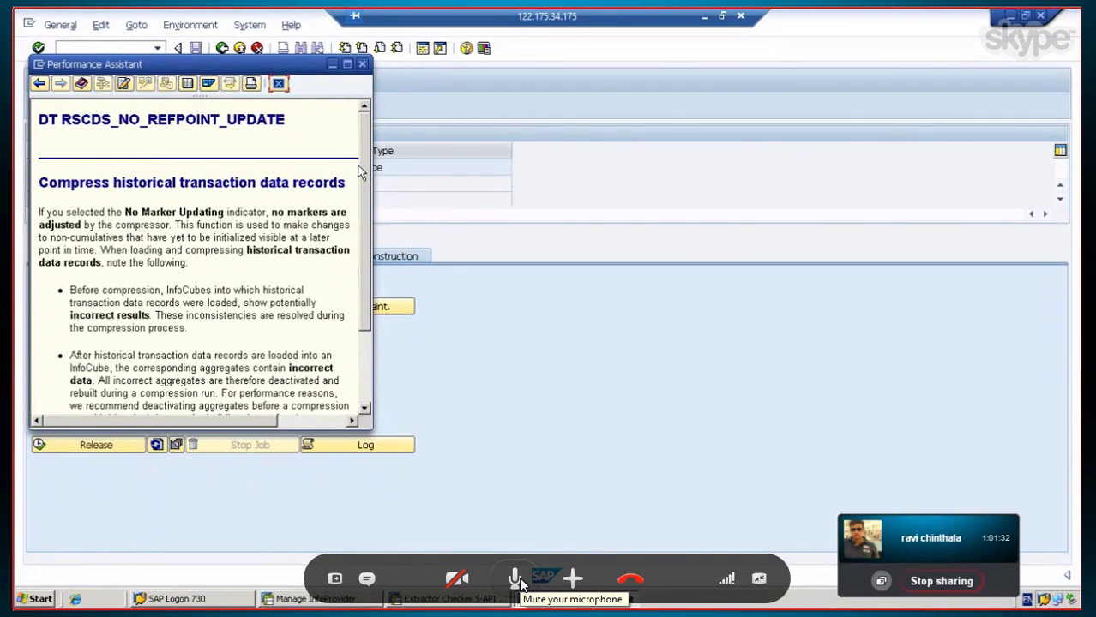
# Step: Read the help text on the No Marker Update indicator and compressing historical transaction data records, and close it
pyautogui.hscroll(3, 358, 180)
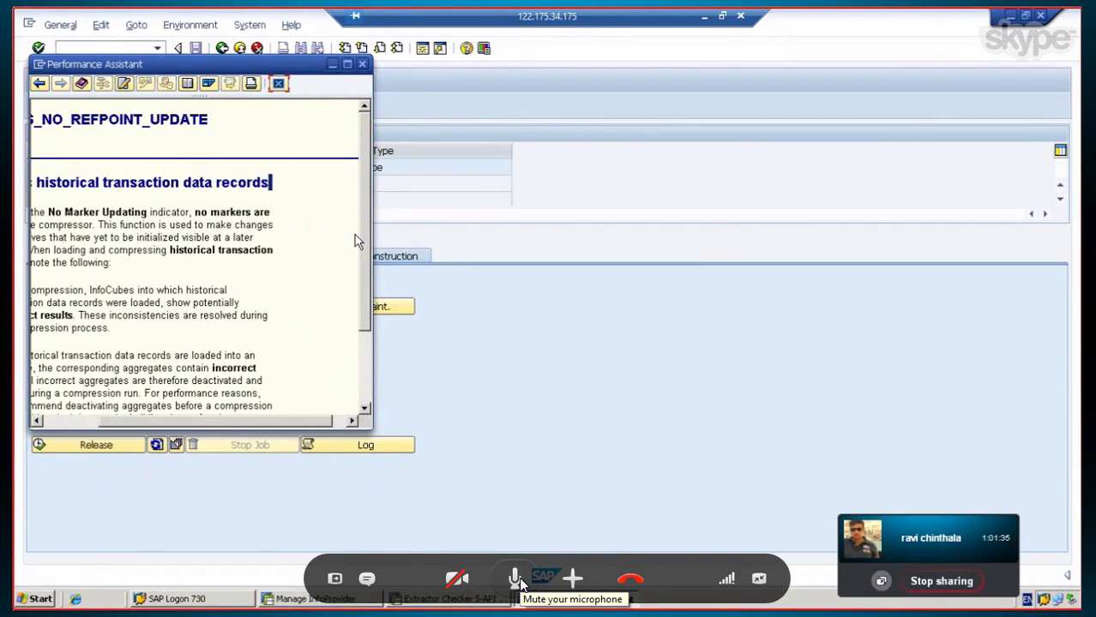
pyautogui.scroll(-5, 363, 233)
pyautogui.moveTo(274, 421); pyautogui.dragTo(195, 431)
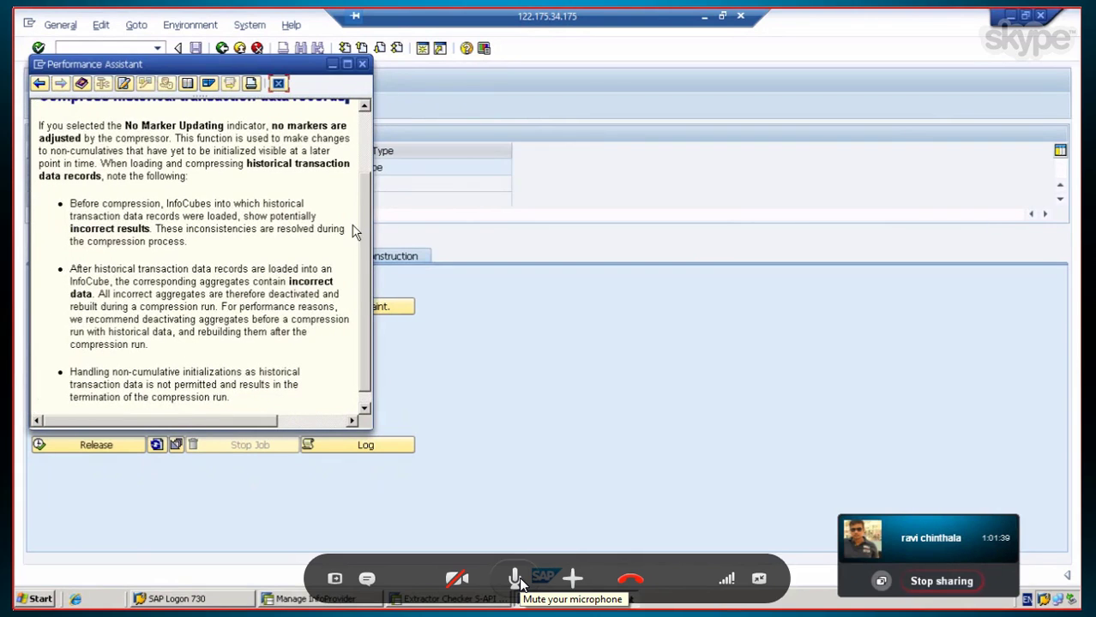
pyautogui.scroll(1, 367, 233)
pyautogui.scroll(3, 381, 276)
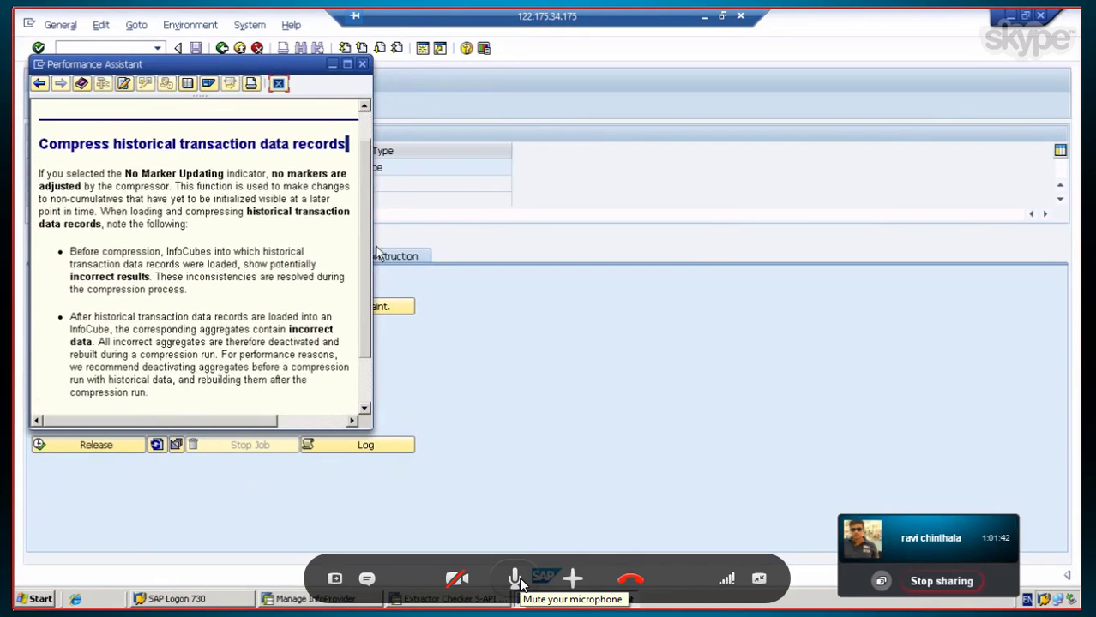
pyautogui.click(278, 83)
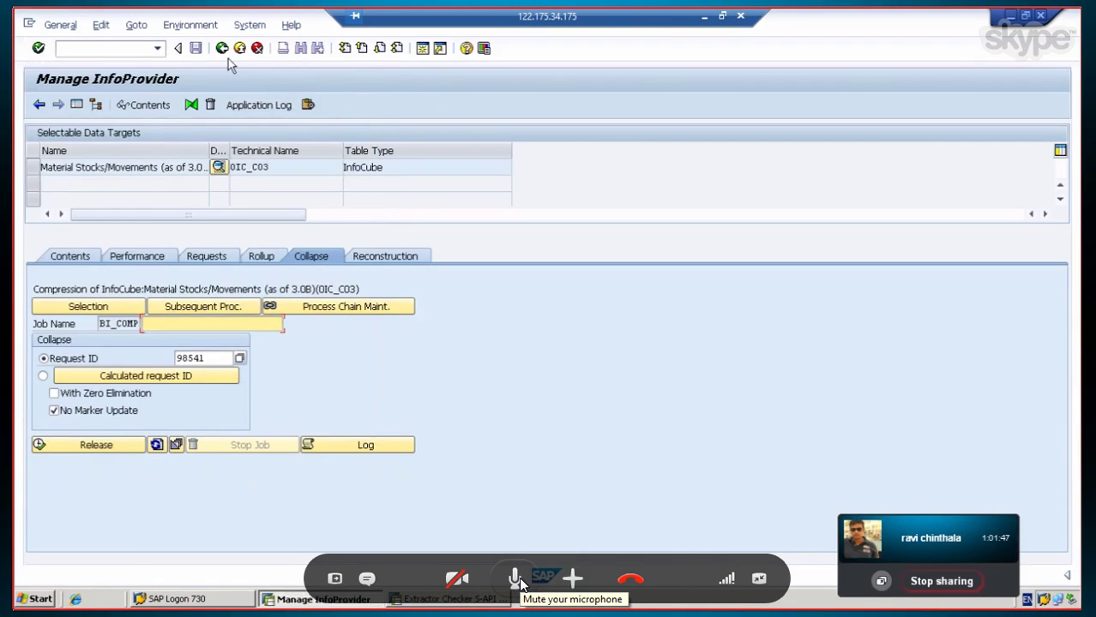
# Step: Return to the InfoProvider tree, reopen the administration of 0IC_C03, select request 98541 and open the selection screen for displaying data
pyautogui.click(222, 49)
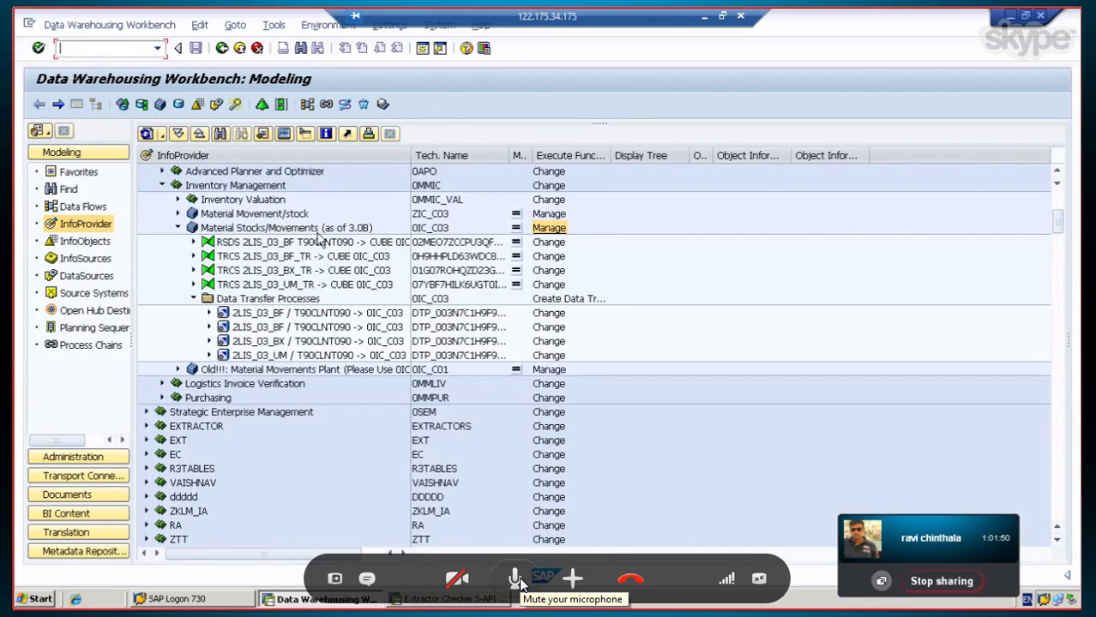
pyautogui.doubleClick(318, 234)
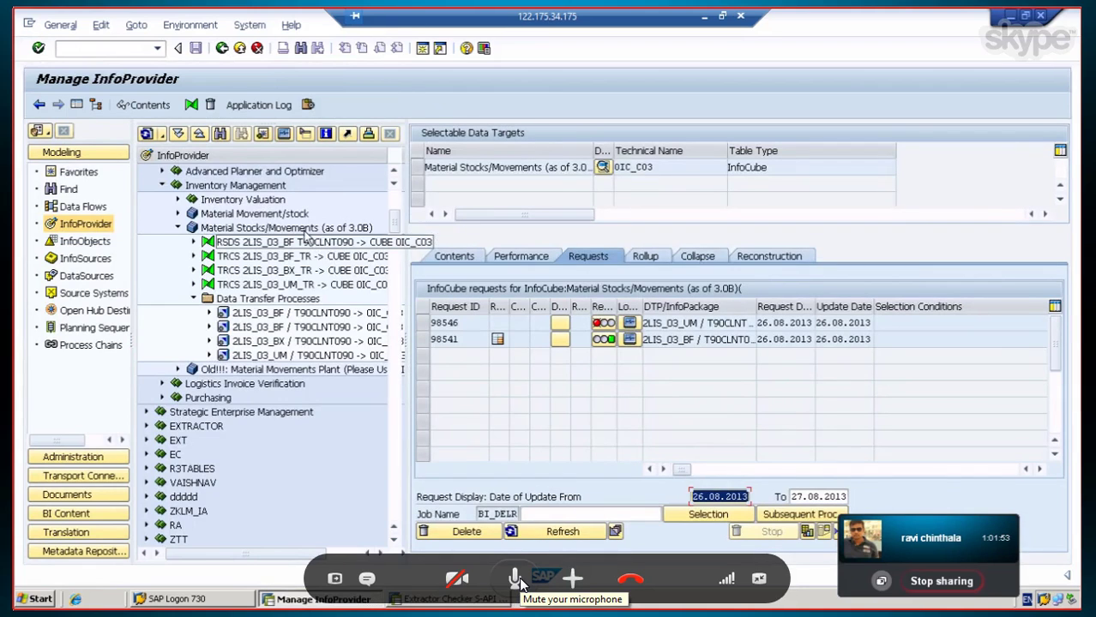
pyautogui.click(423, 340)
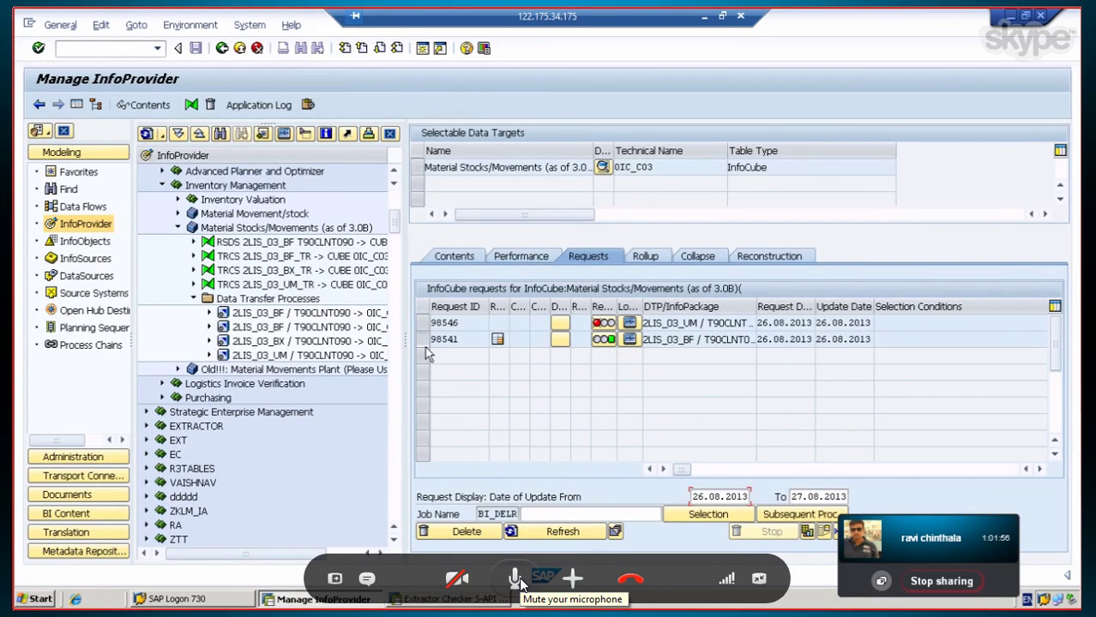
pyautogui.click(419, 167)
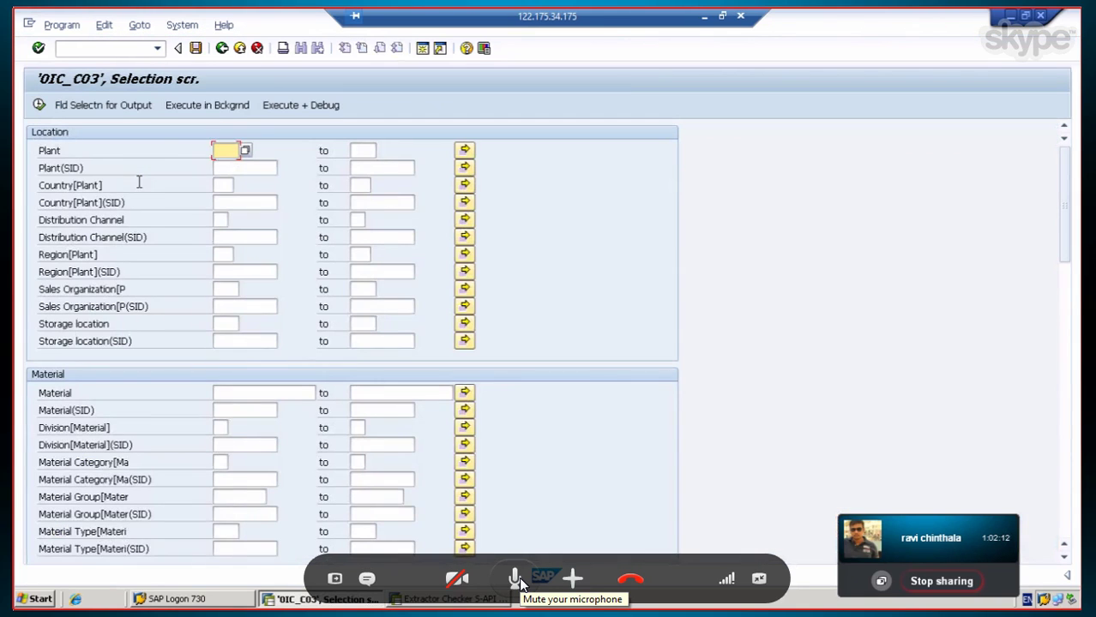
# Step: Choose Plant, Country, Storage location, Material and Material Group as output fields for the 0IC_C03 data display
pyautogui.click(141, 110)
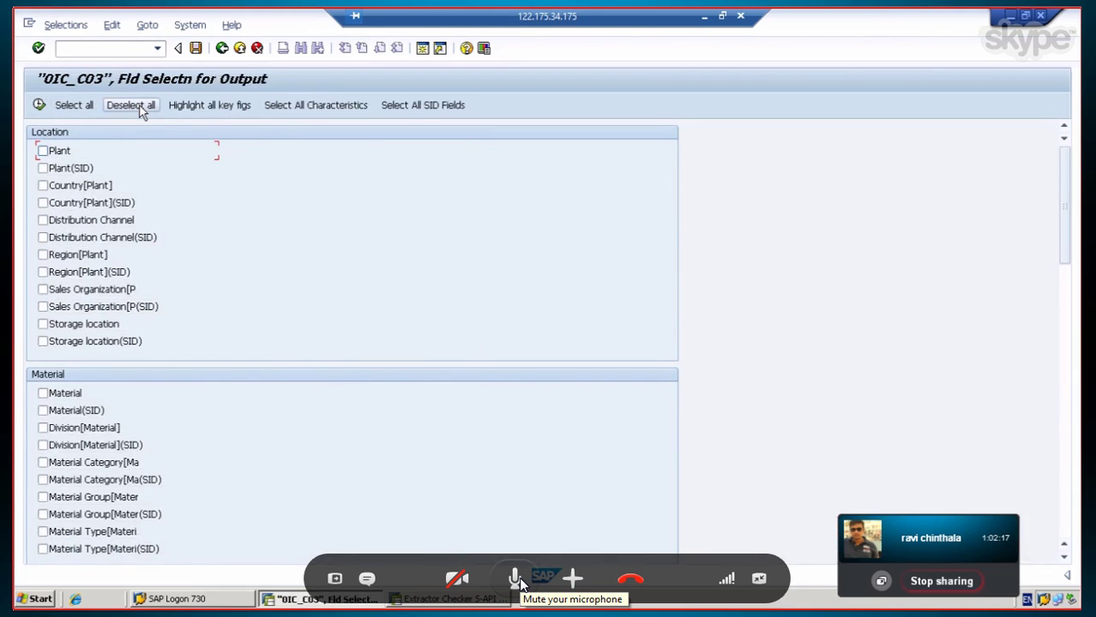
pyautogui.click(42, 151)
pyautogui.click(43, 186)
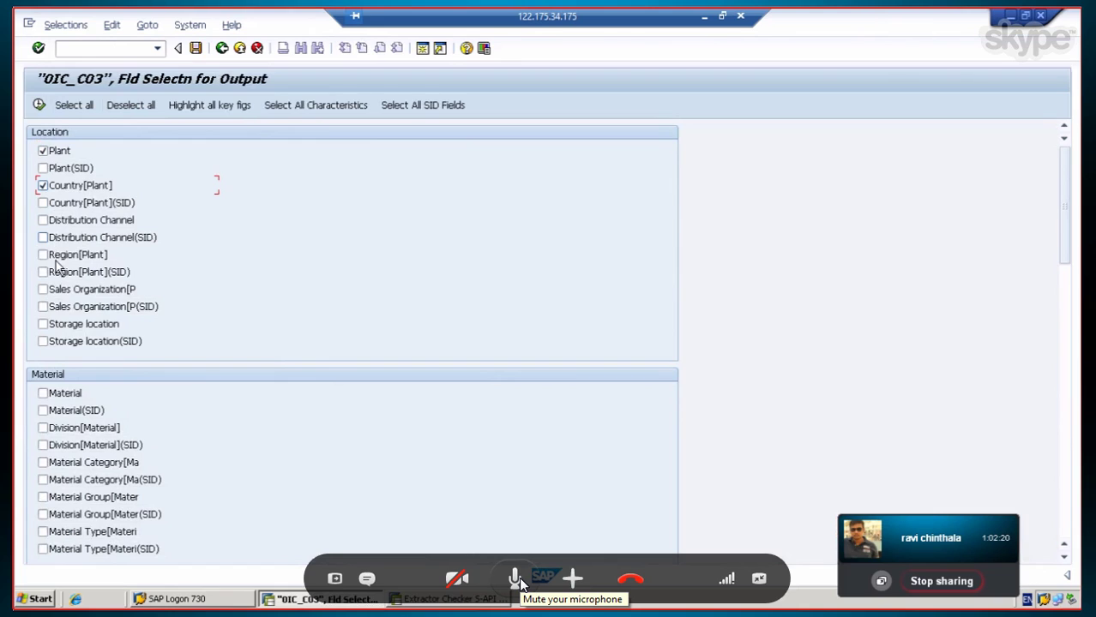
pyautogui.click(44, 325)
pyautogui.click(42, 394)
pyautogui.scroll(-1, 141, 462)
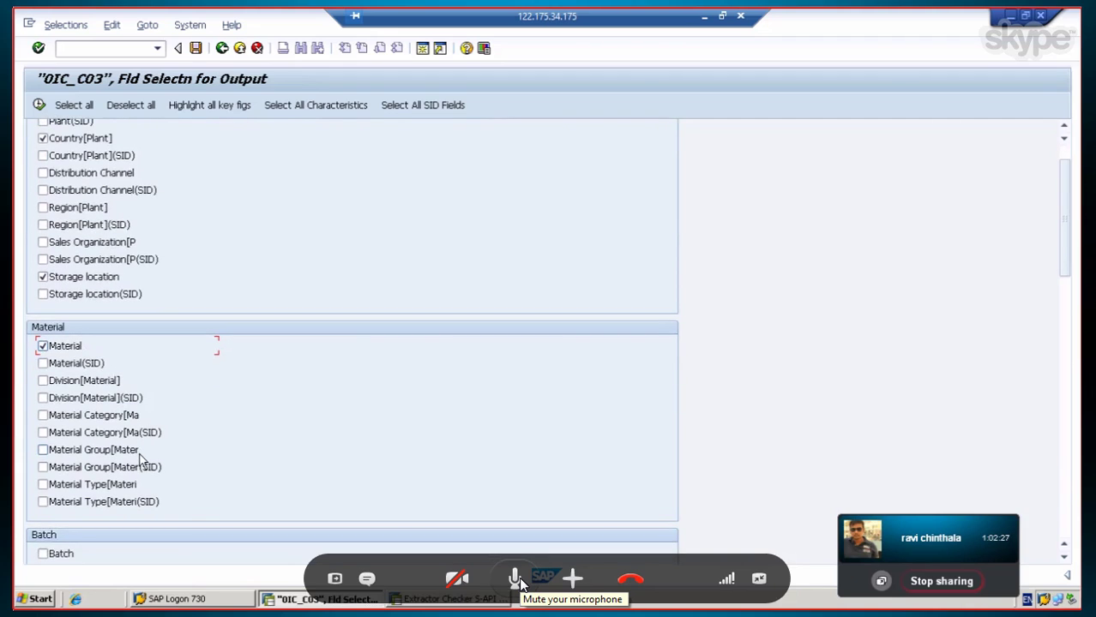
pyautogui.click(41, 451)
# Step: Add Batch, Stock Category and Vendor to the output fields of the 0IC_C03 data display
pyautogui.scroll(-3, 133, 476)
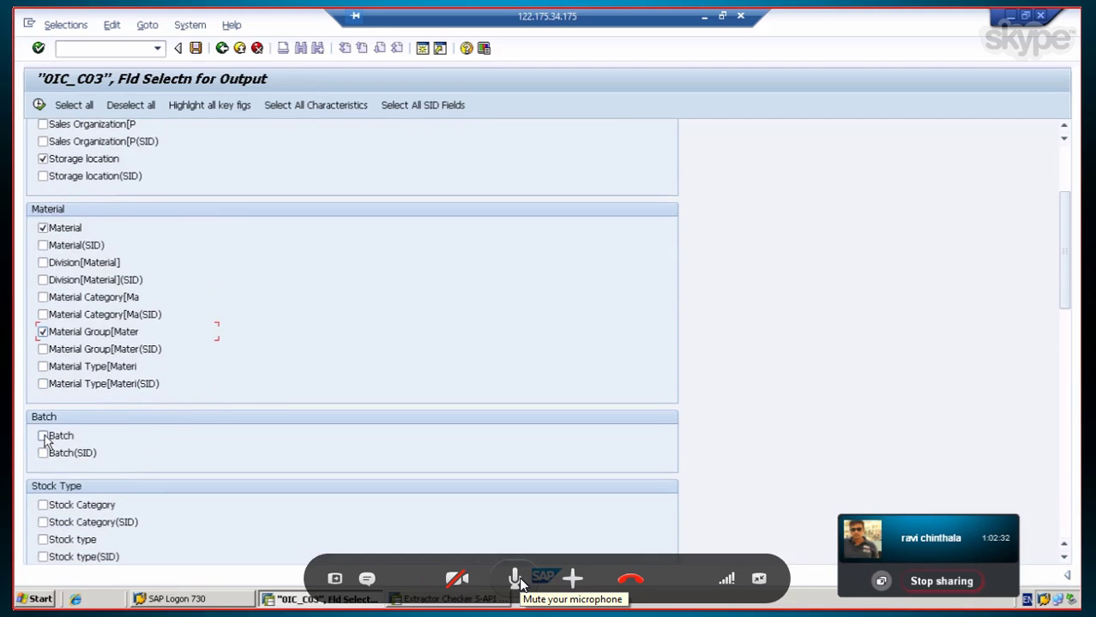
pyautogui.scroll(-3, 142, 455)
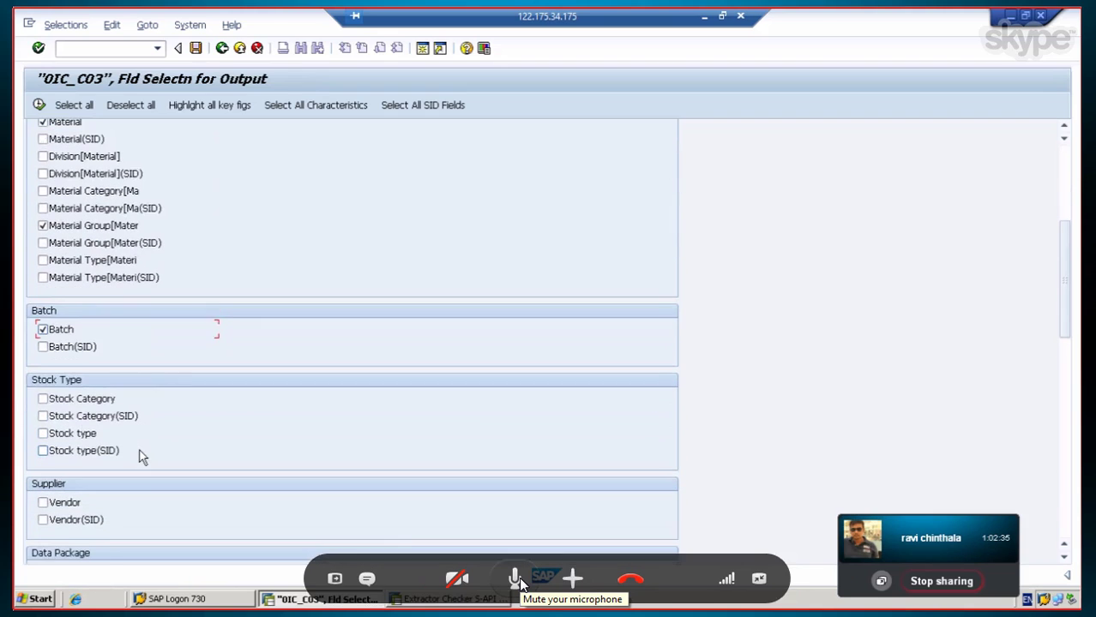
pyautogui.click(42, 388)
pyautogui.scroll(-2, 155, 415)
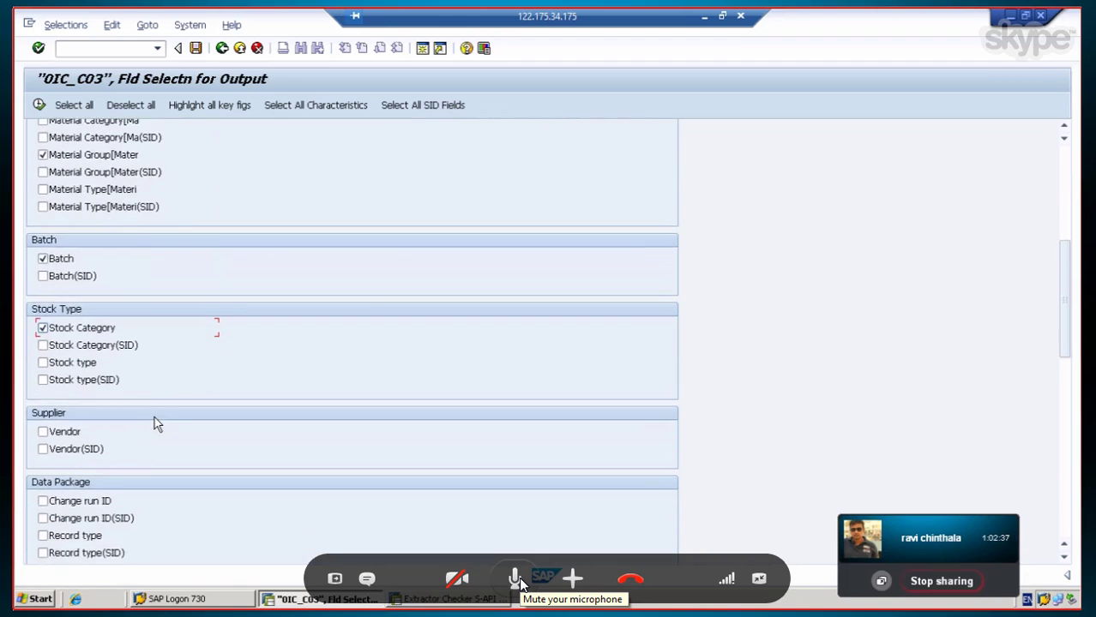
pyautogui.scroll(-1, 152, 424)
pyautogui.click(43, 372)
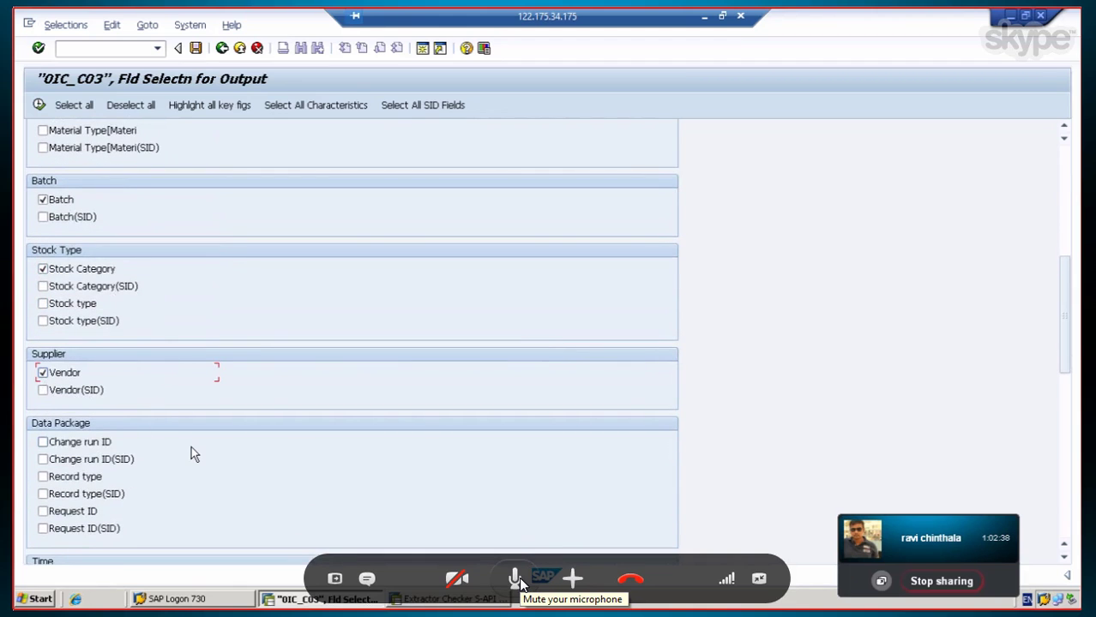
pyautogui.scroll(3, 191, 453)
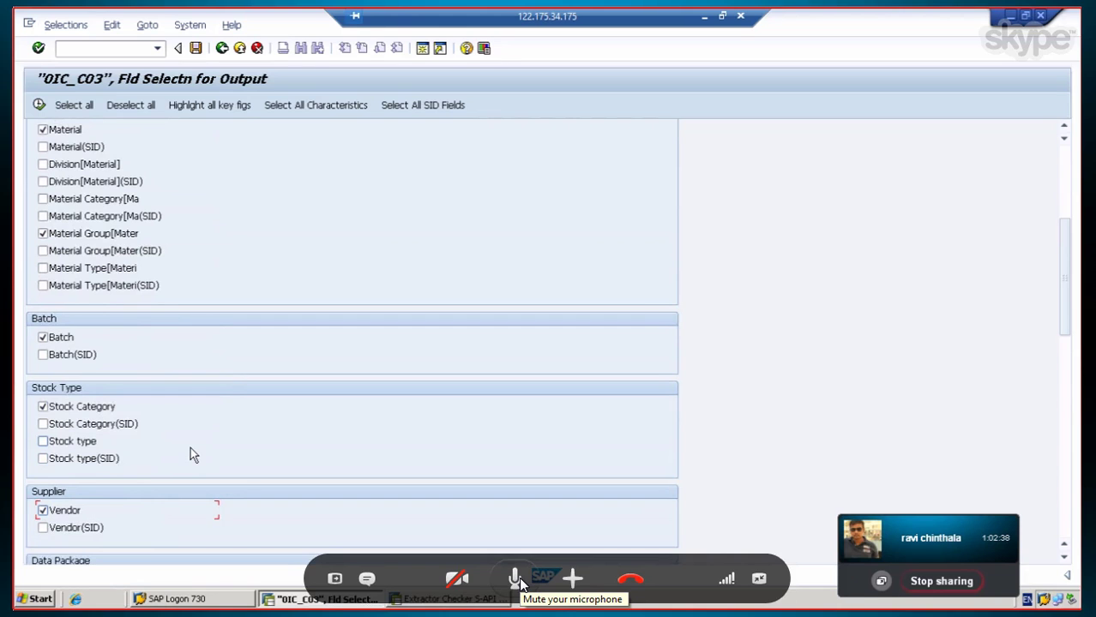
pyautogui.scroll(2, 190, 455)
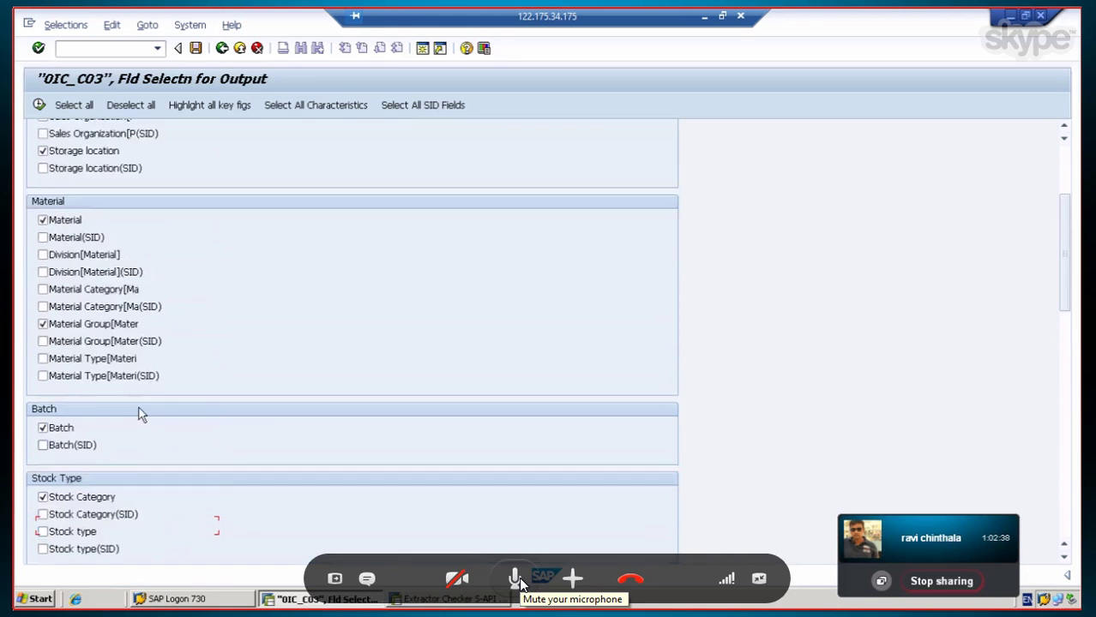
# Step: Run the 0IC_C03 data display and examine the characteristics and the issue and receipt key figures across the listed records
pyautogui.click(38, 105)
pyautogui.click(39, 105)
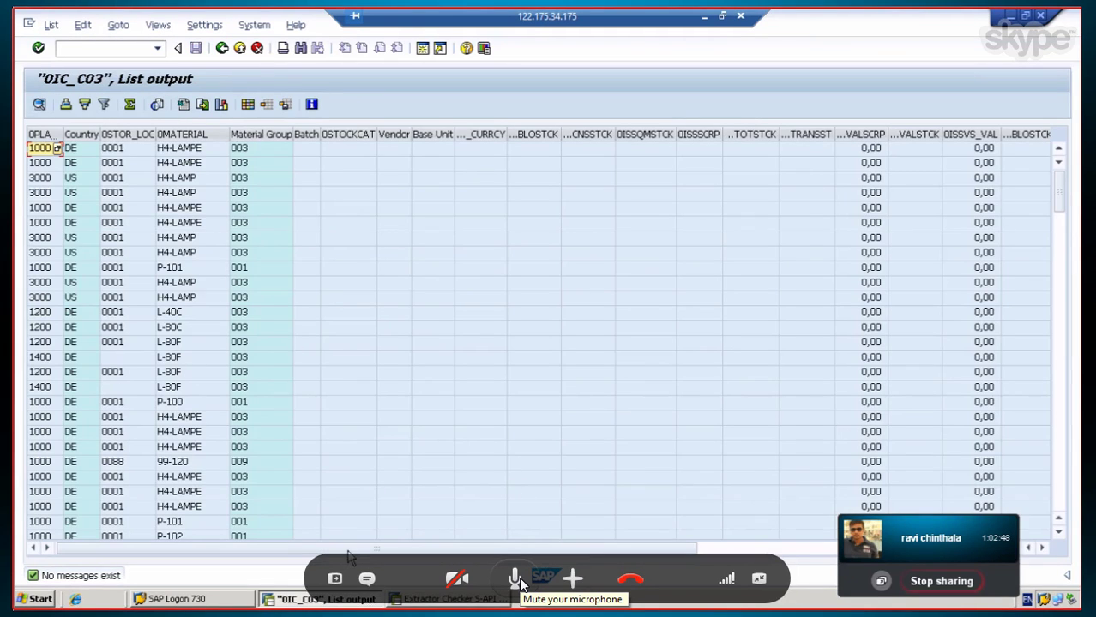
pyautogui.moveTo(375, 553); pyautogui.dragTo(669, 592)
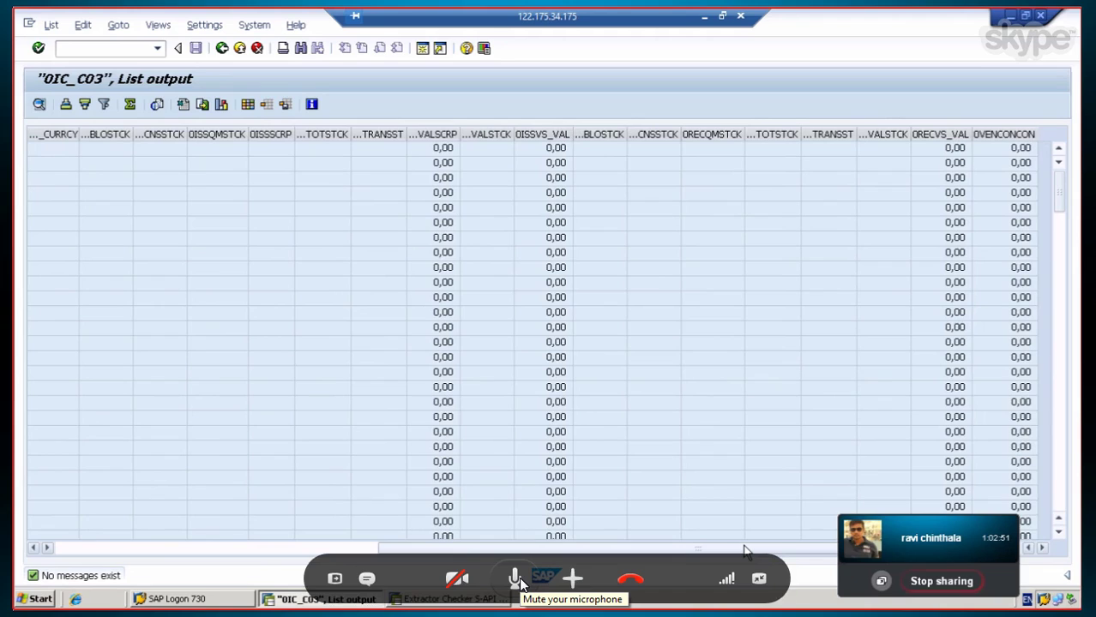
pyautogui.scroll(-10, 457, 410)
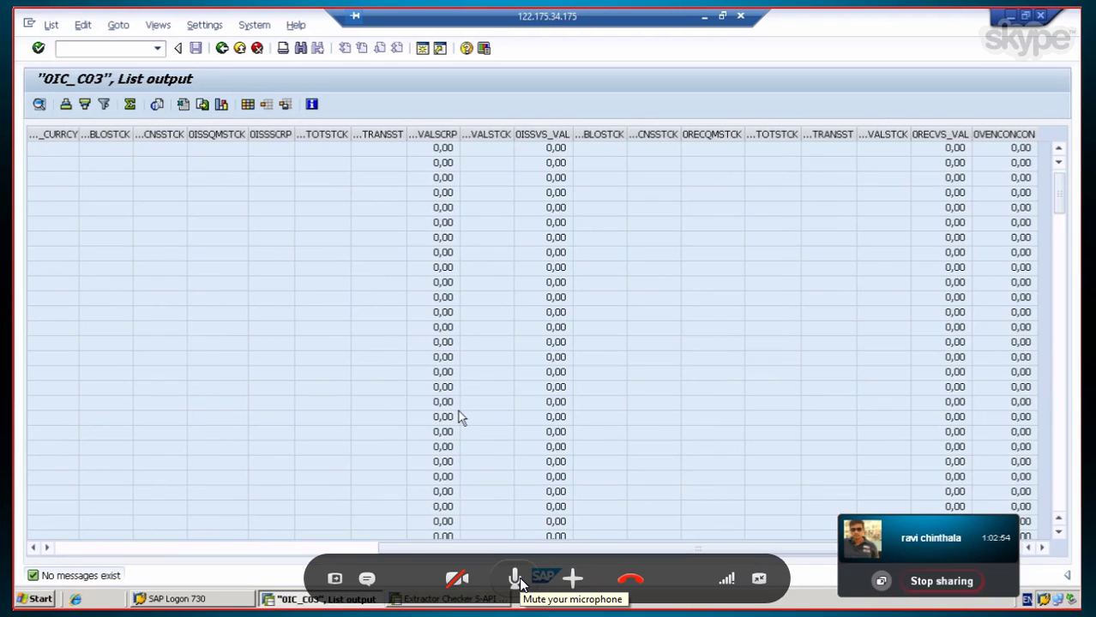
pyautogui.scroll(-10, 293, 526)
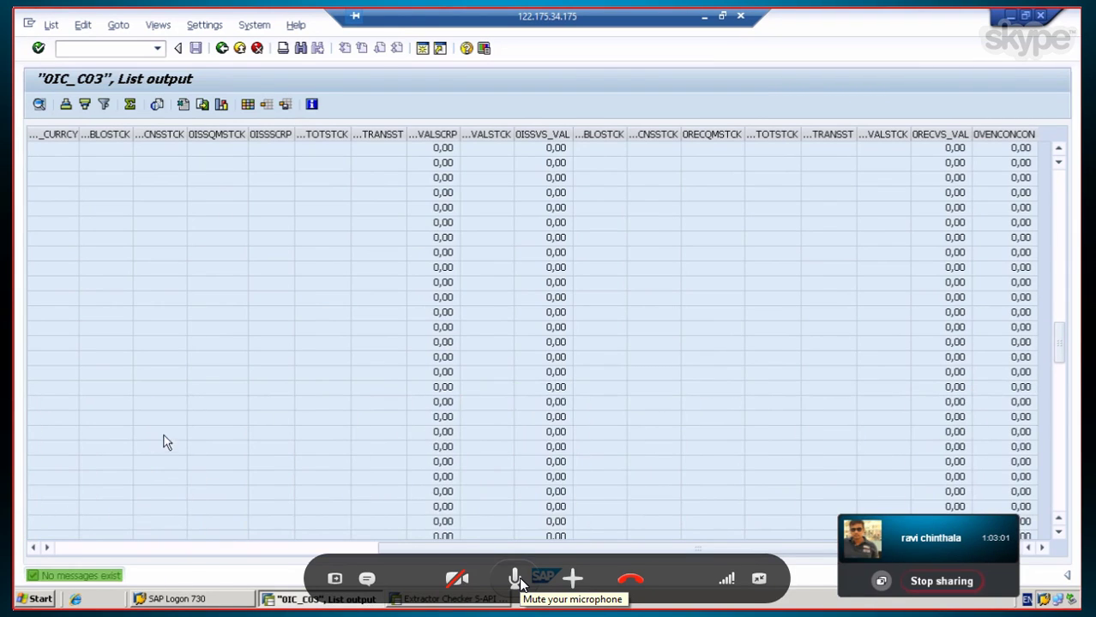
pyautogui.moveTo(432, 553); pyautogui.dragTo(34, 558)
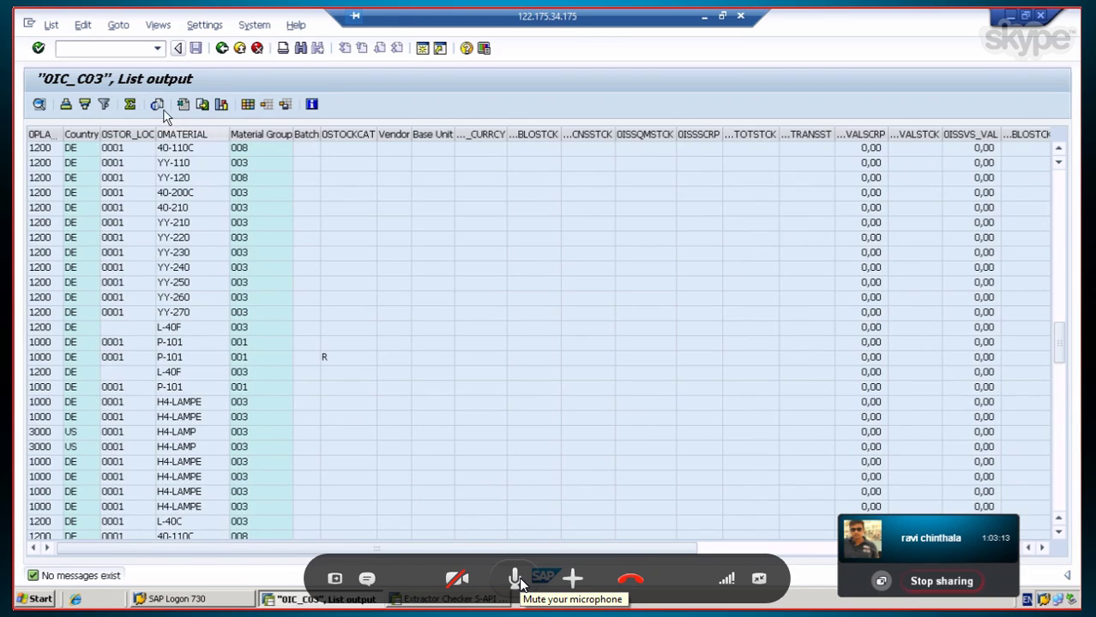
# Step: Leave the list output, the InfoCube administration and the Data Warehousing Workbench to return to SAP Easy Access
pyautogui.click(221, 48)
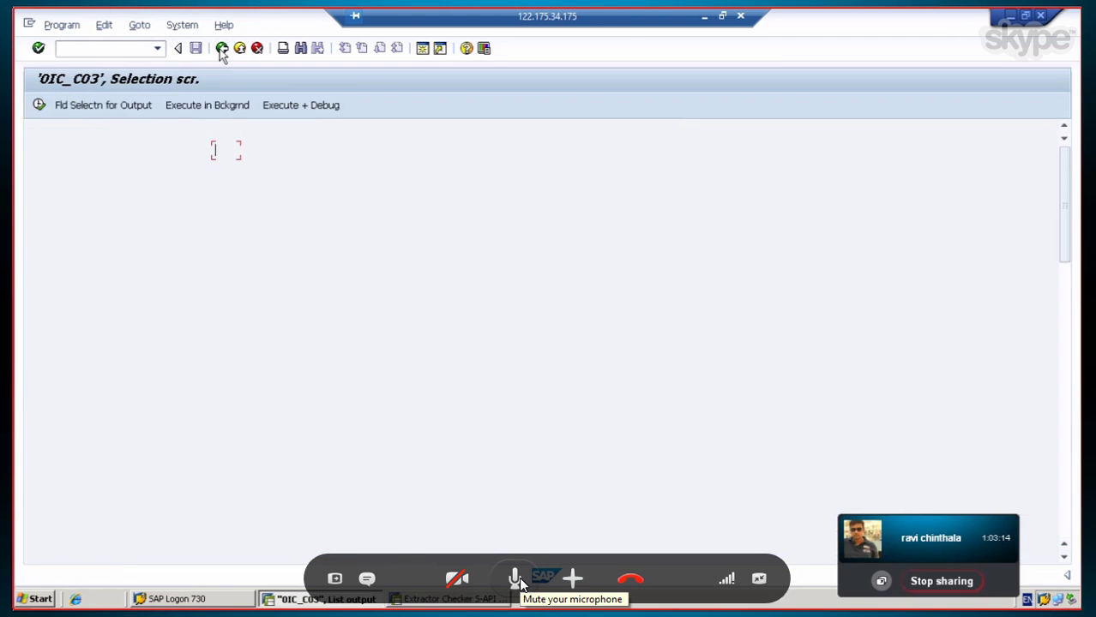
pyautogui.click(221, 49)
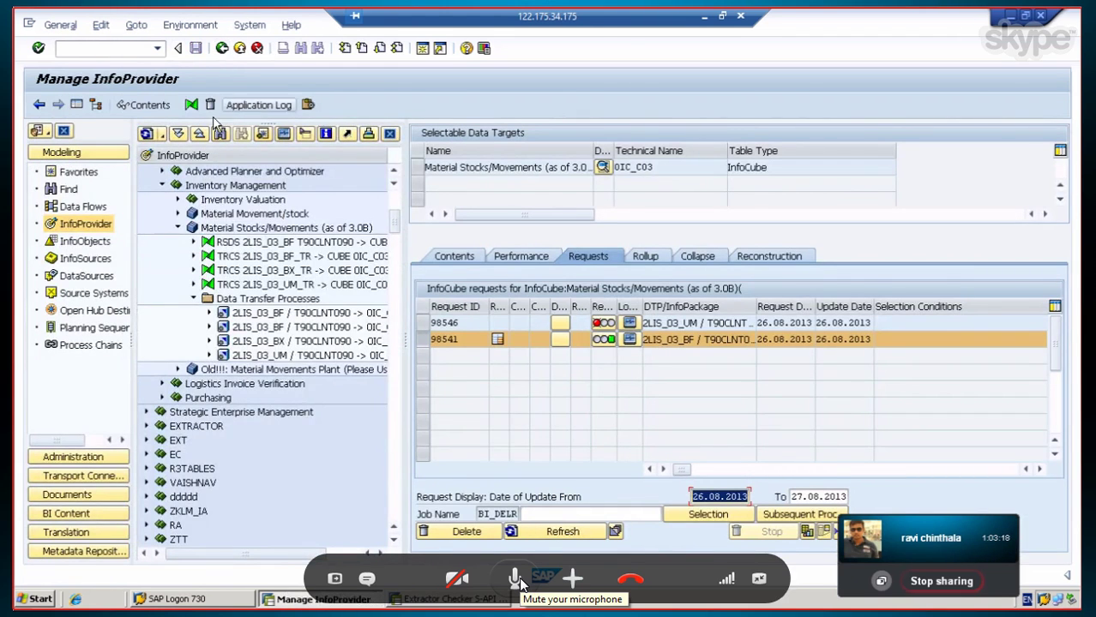
pyautogui.click(217, 50)
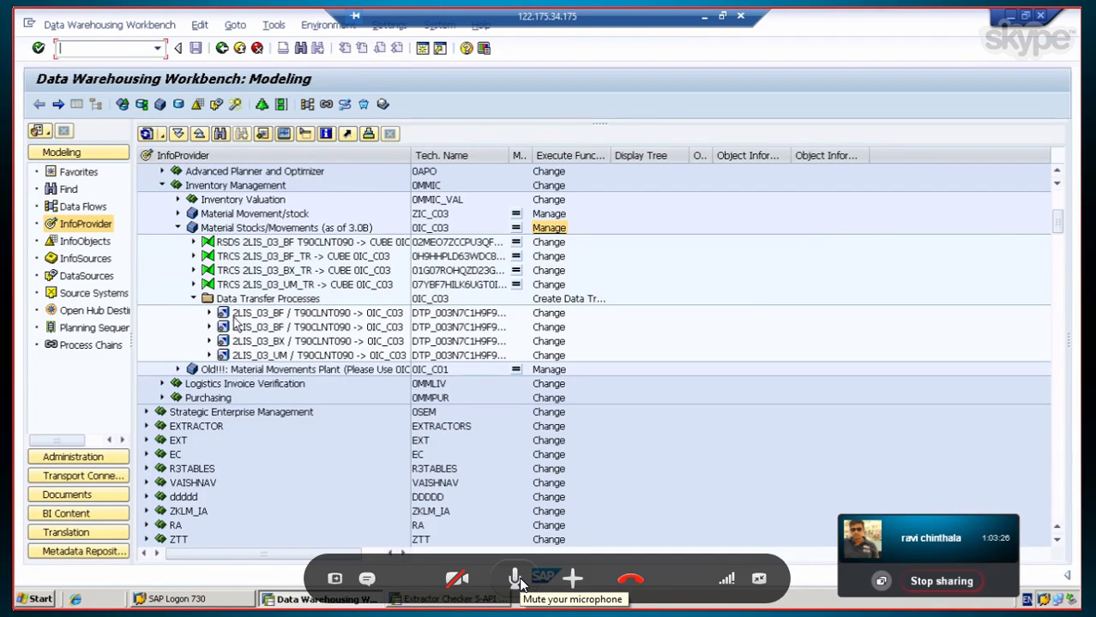
pyautogui.click(221, 49)
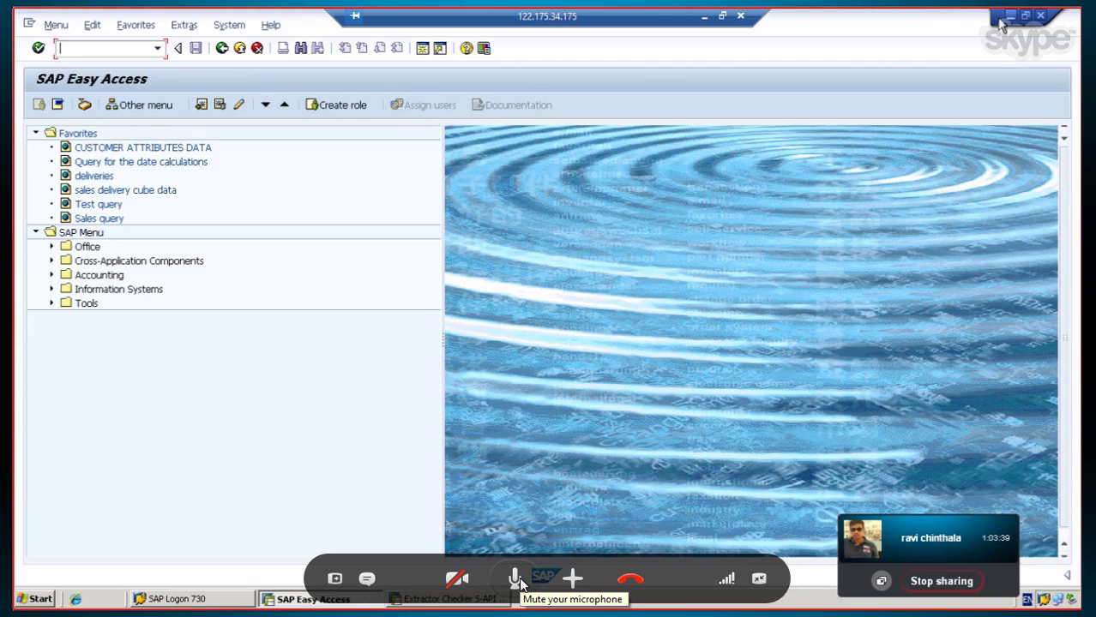
# Step: Switch to the Book1 workbook in Excel and enter the heading CO-PA in cell F38 of Sheet1
pyautogui.click(707, 17)
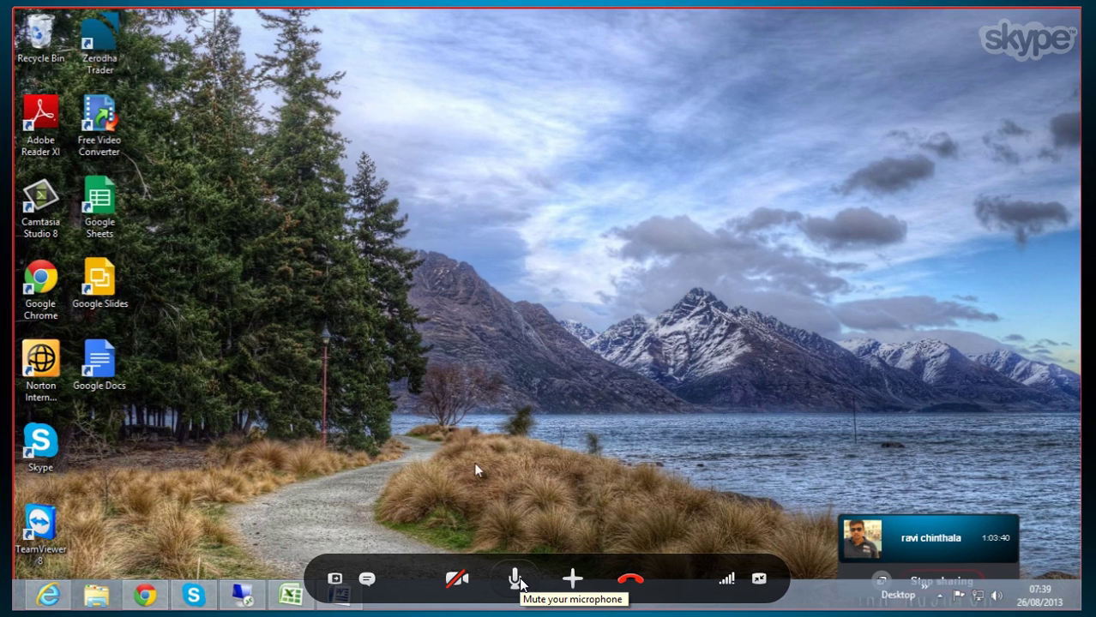
pyautogui.click(291, 596)
pyautogui.scroll(-3, 556, 314)
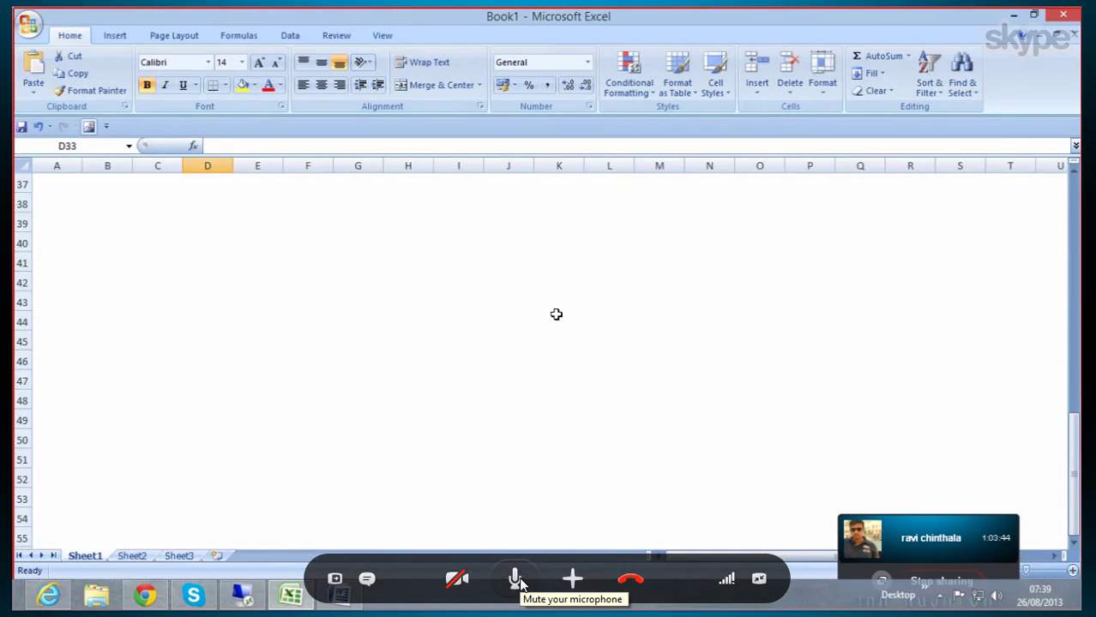
pyautogui.click(307, 258)
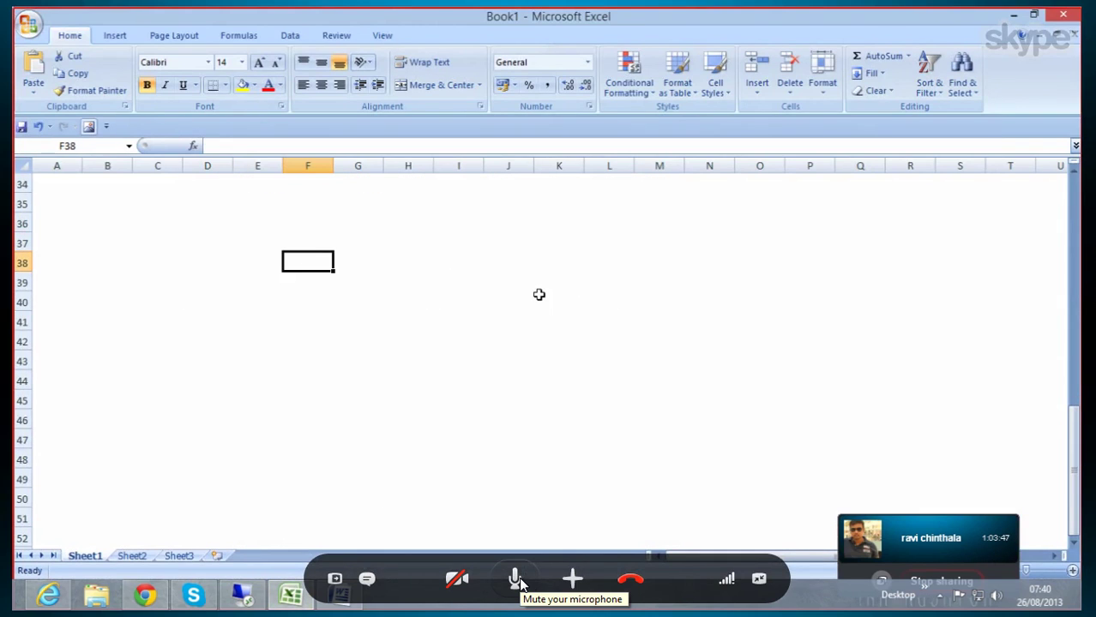
pyautogui.write('CO-')
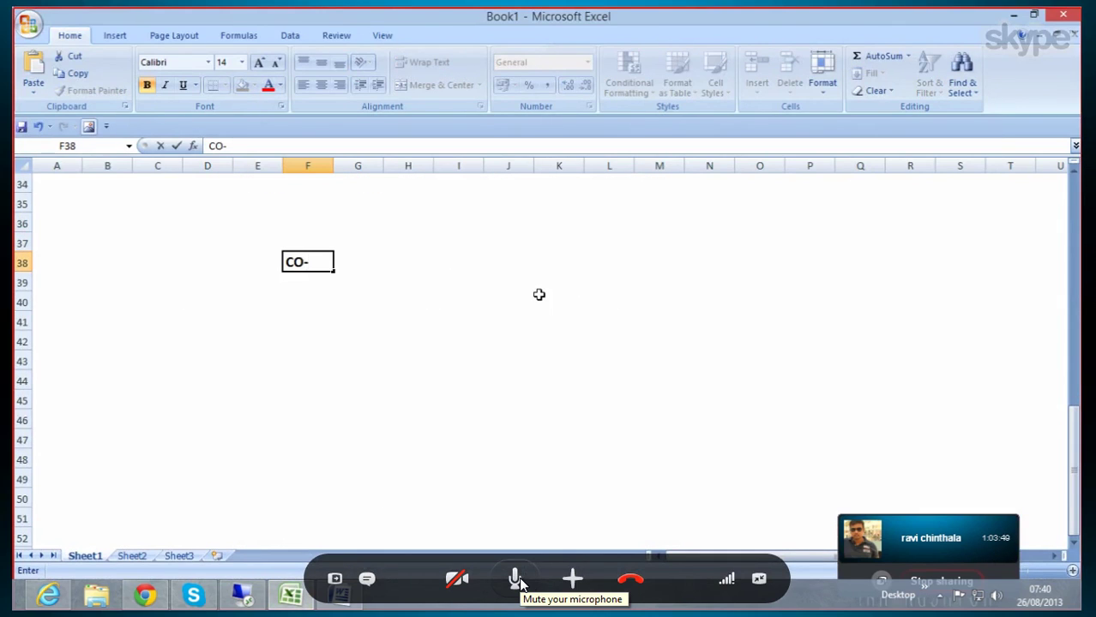
pyautogui.write('PA')
pyautogui.press('Tab')
pyautogui.press('Tab')
pyautogui.press('Return')
pyautogui.press('Return')
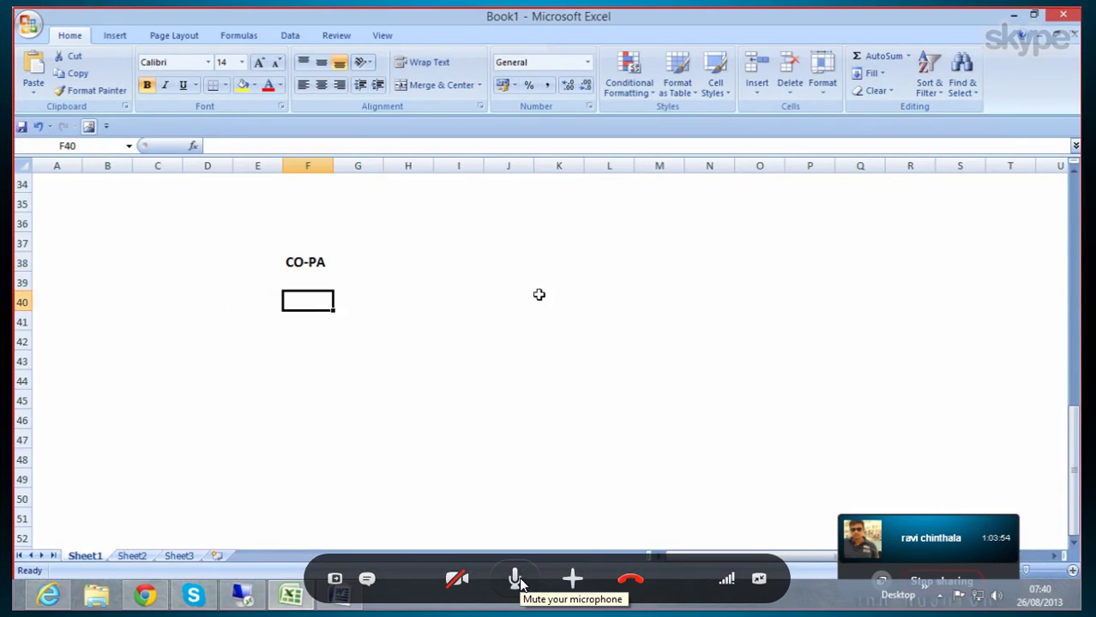
pyautogui.press('Return')
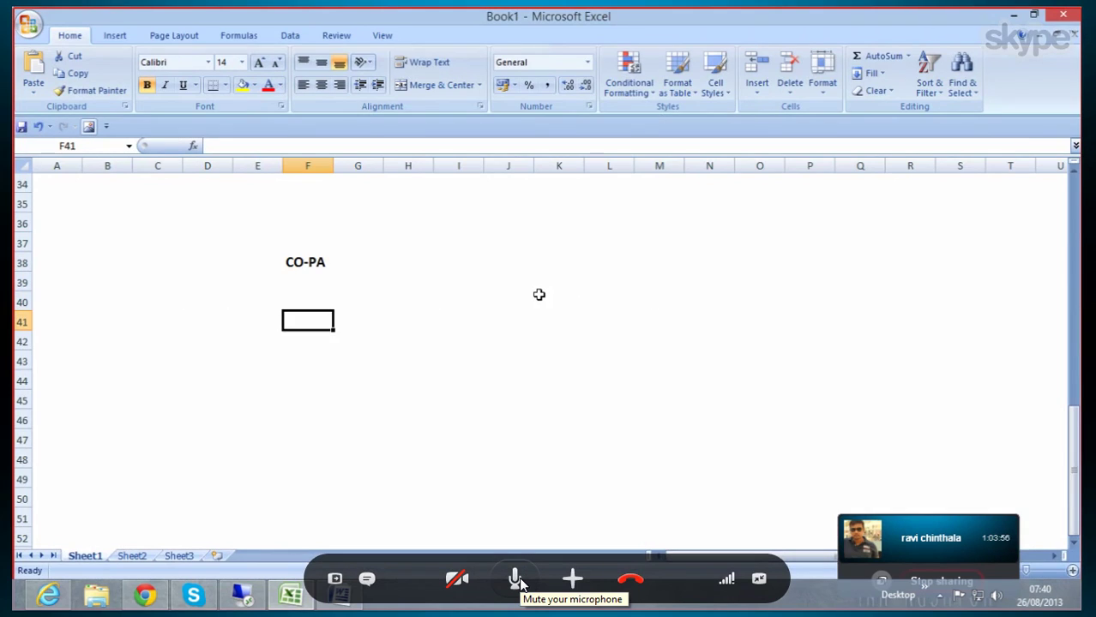
pyautogui.press('BackSpace')
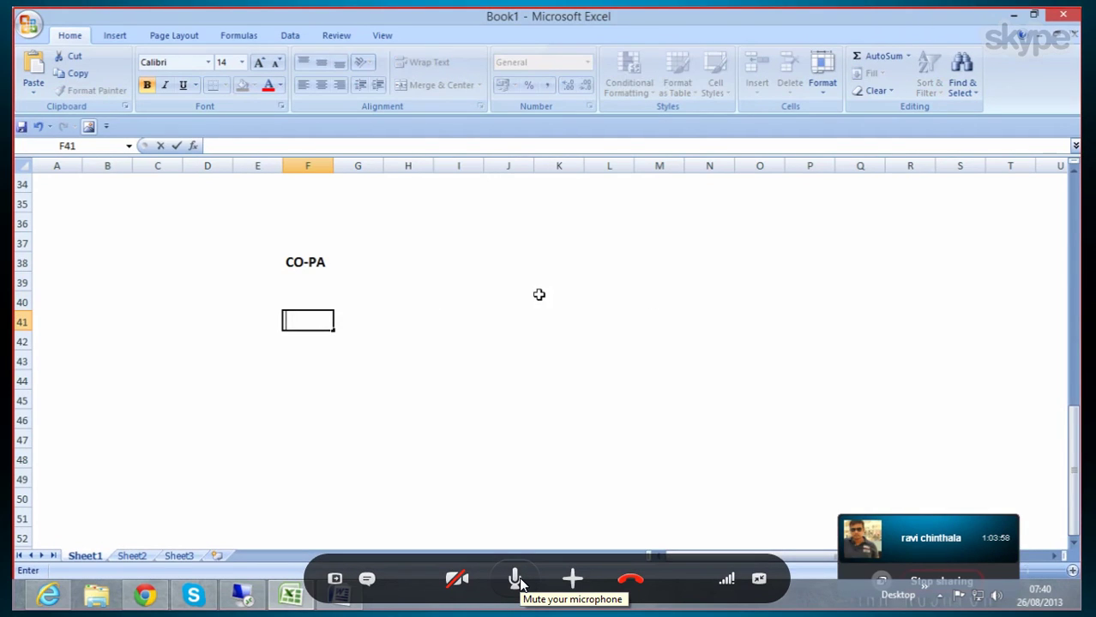
# Step: Enter the definition "CONTROLLING: CONTROLLLING AND PROFITABILITY ANALYSIS." in cell C41 under the CO-PA heading
pyautogui.click(152, 319)
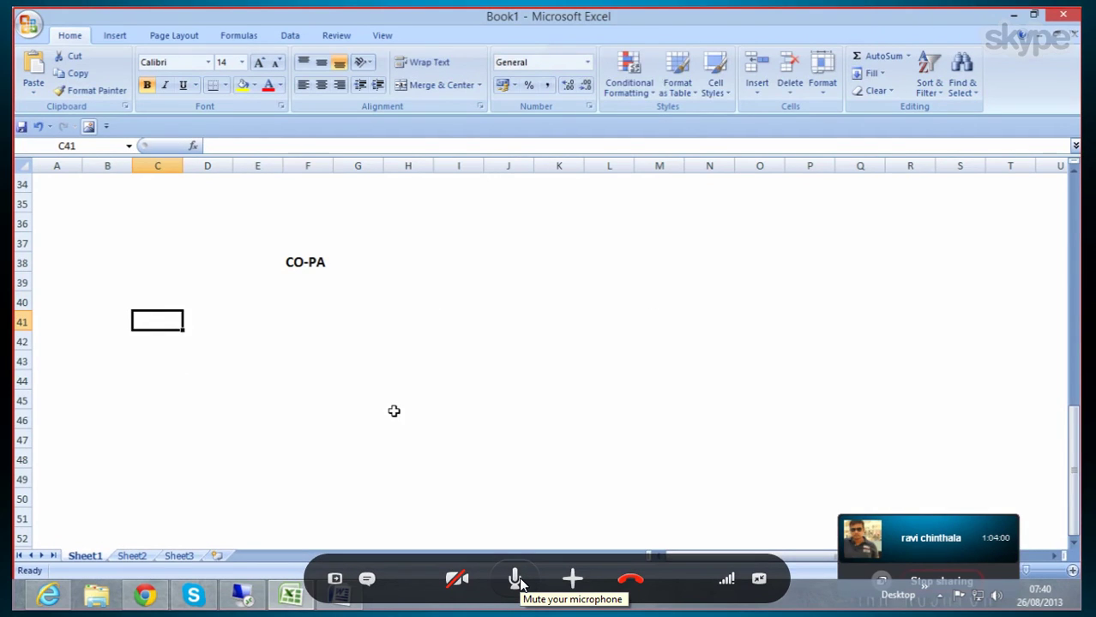
pyautogui.write('CO')
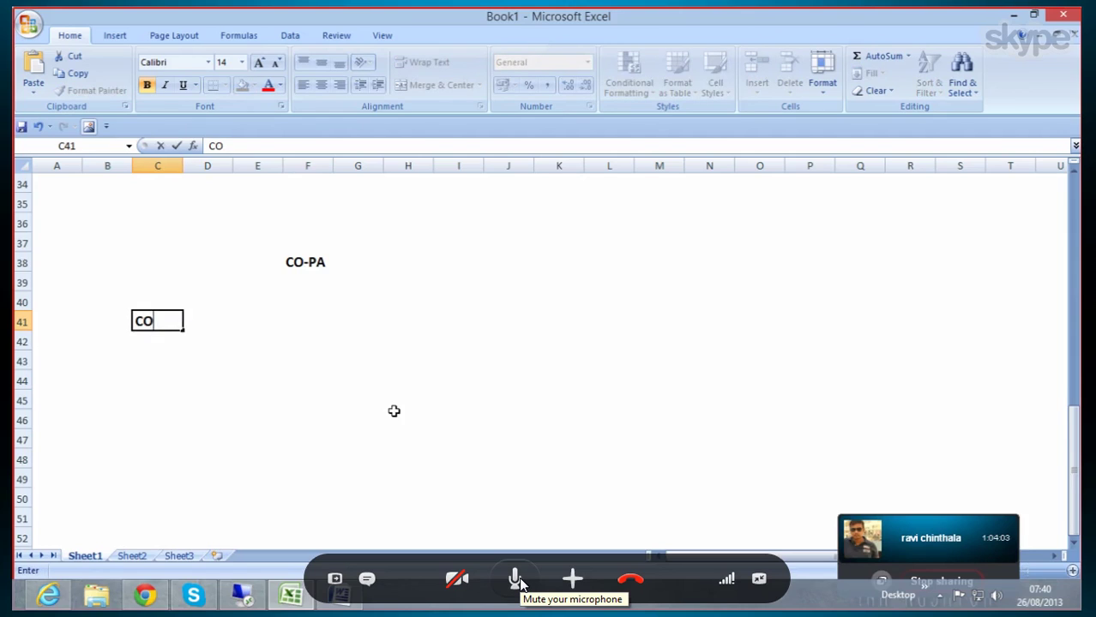
pyautogui.write('NTRE')
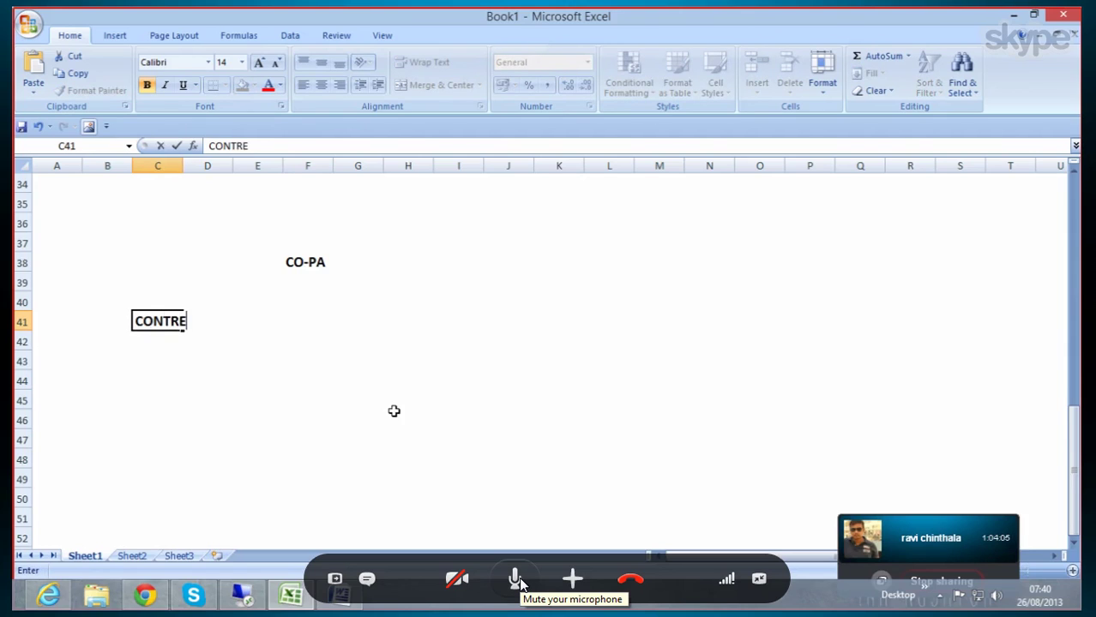
pyautogui.press('BackSpace')
pyautogui.press('BackSpace')
pyautogui.write('ROLLING:')
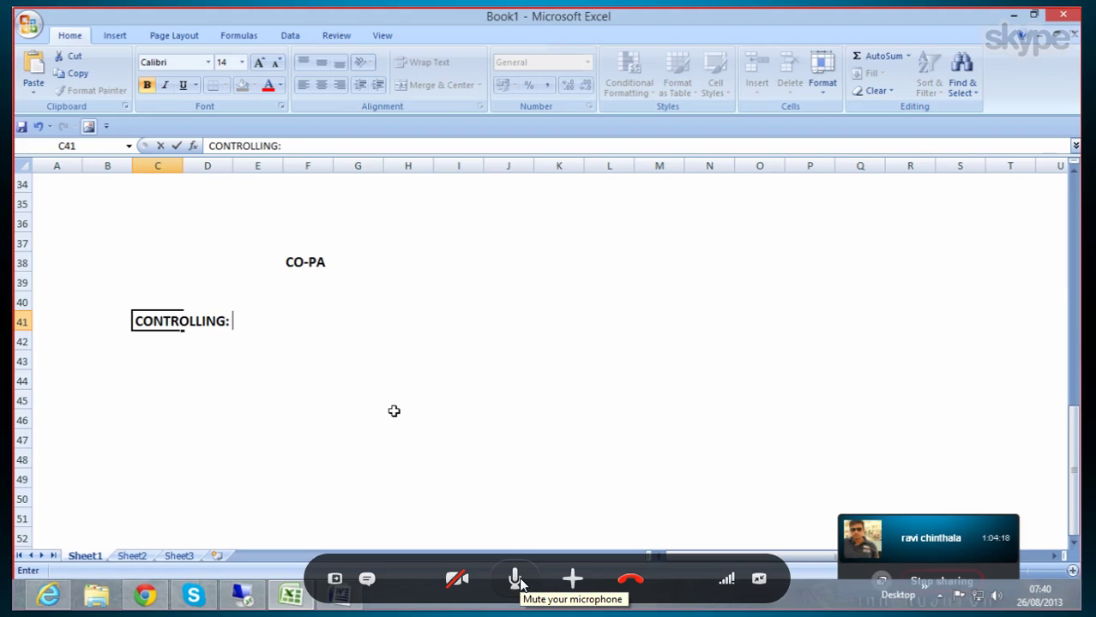
pyautogui.write('CO')
pyautogui.write('NTROL')
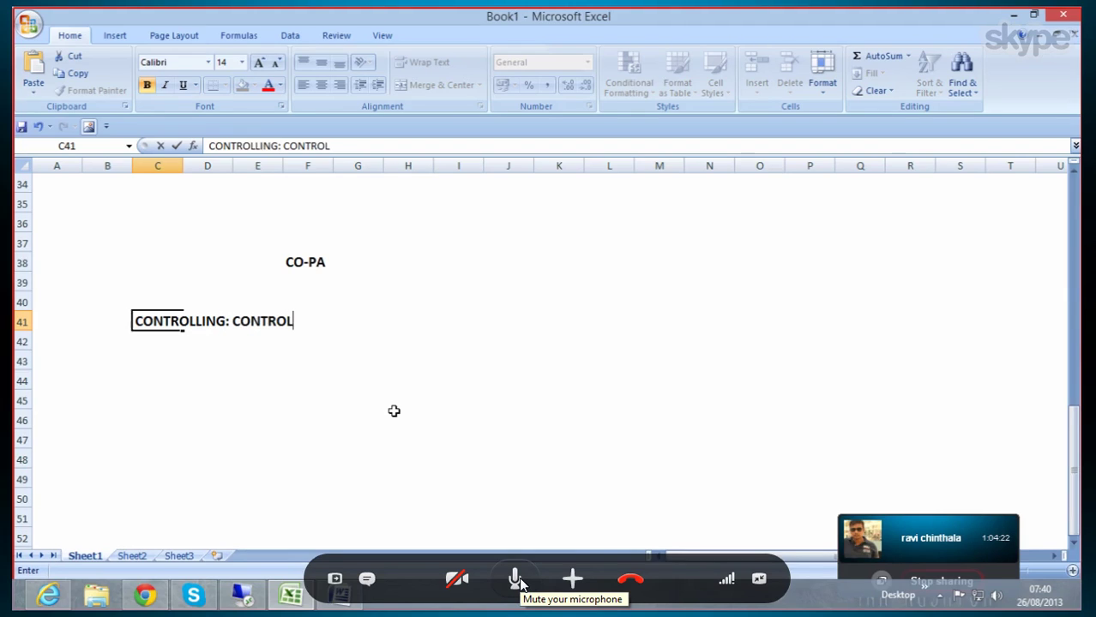
pyautogui.write('LLING AN')
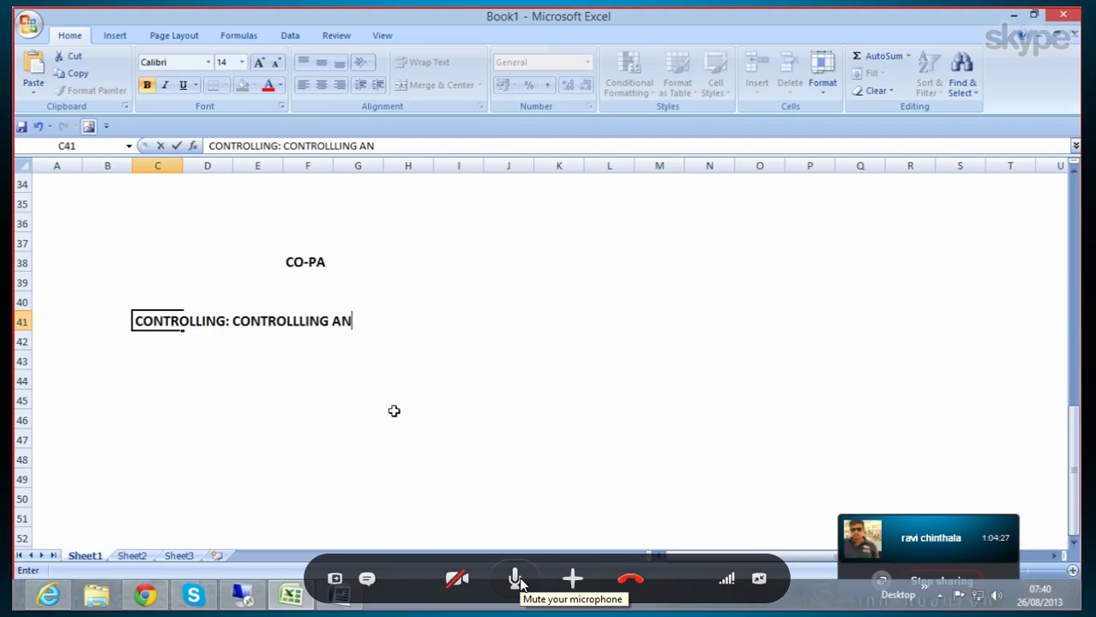
pyautogui.write('D PROFIT')
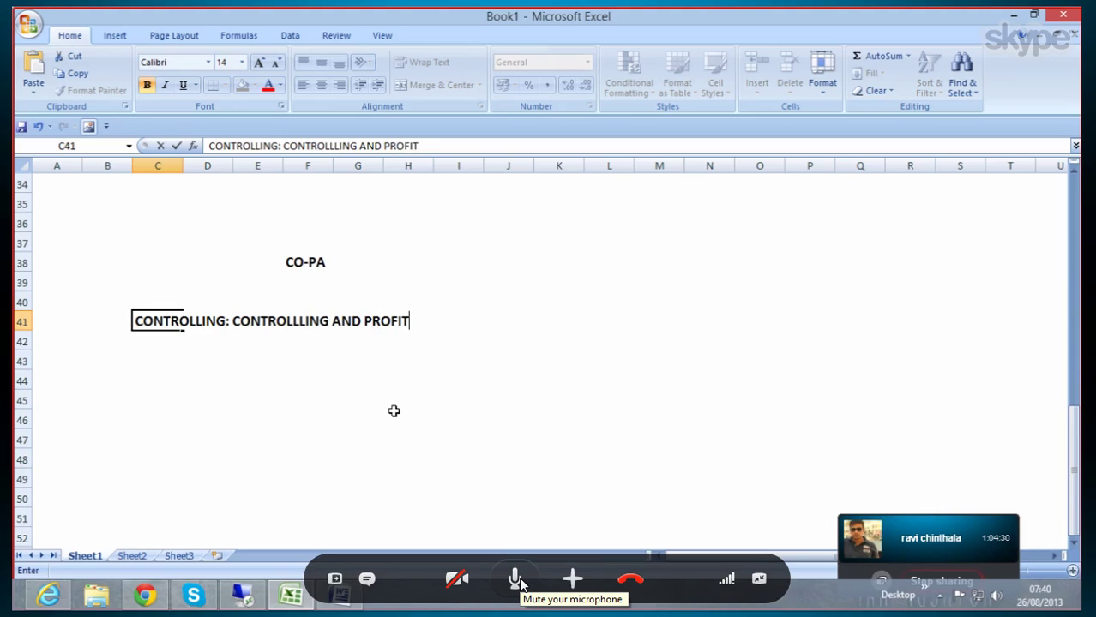
pyautogui.write('ABLIL')
pyautogui.press('BackSpace')
pyautogui.press('BackSpace')
pyautogui.write('ILITY ')
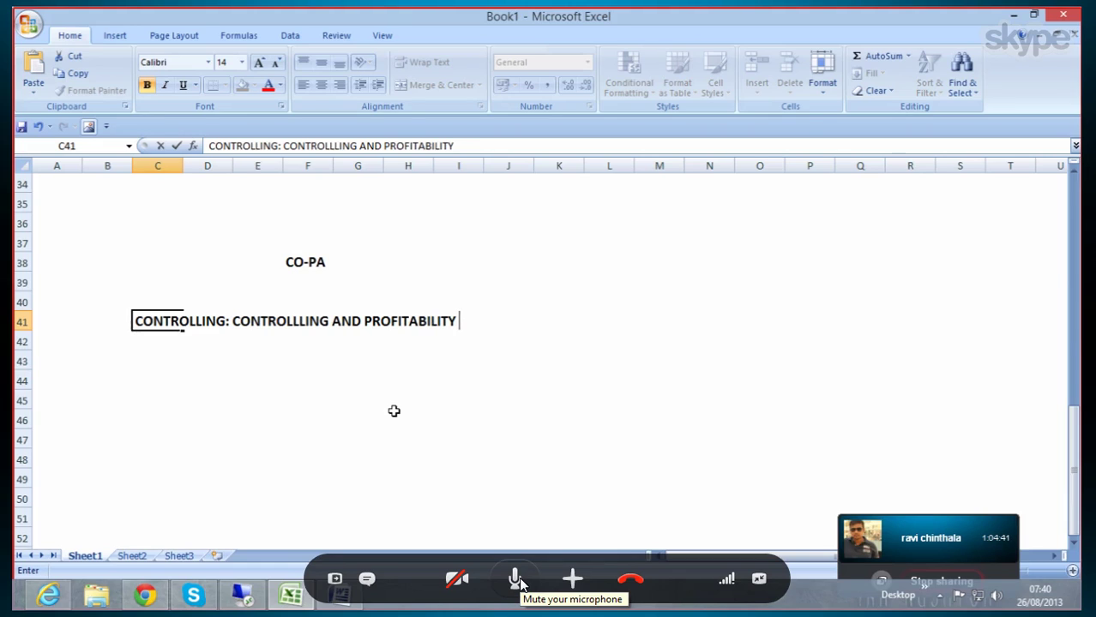
pyautogui.write('ANALYSIS.')
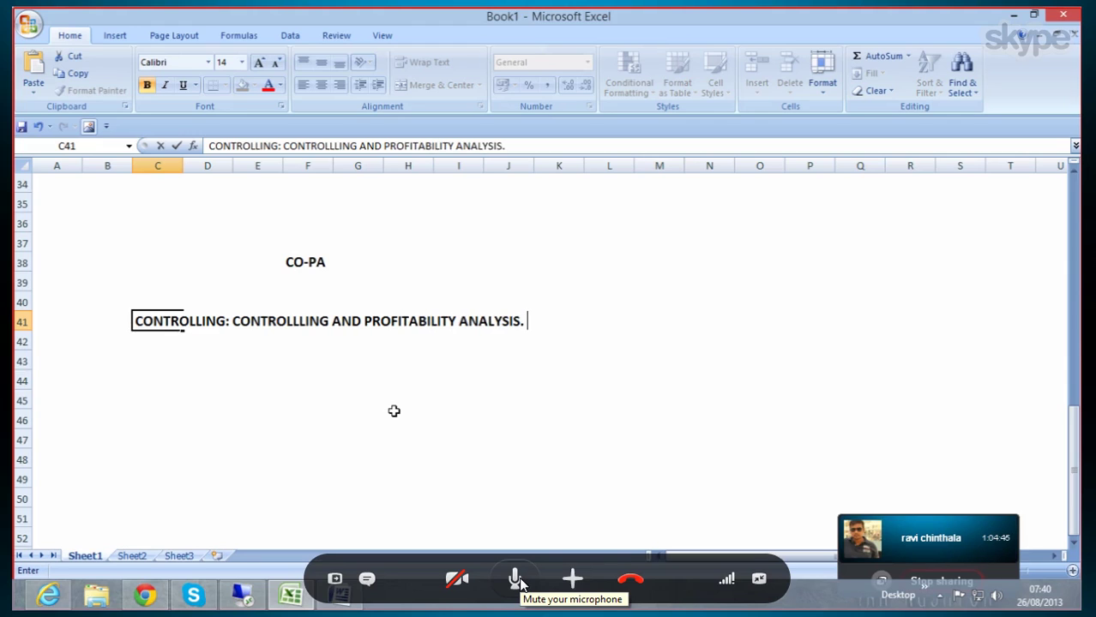
pyautogui.press('Return')
# Step: Add the line "IT IS USED FOR SALES AND CONTRIBUTION MARGIN REPORTS" in cell C42 below the definition
pyautogui.write('IT')
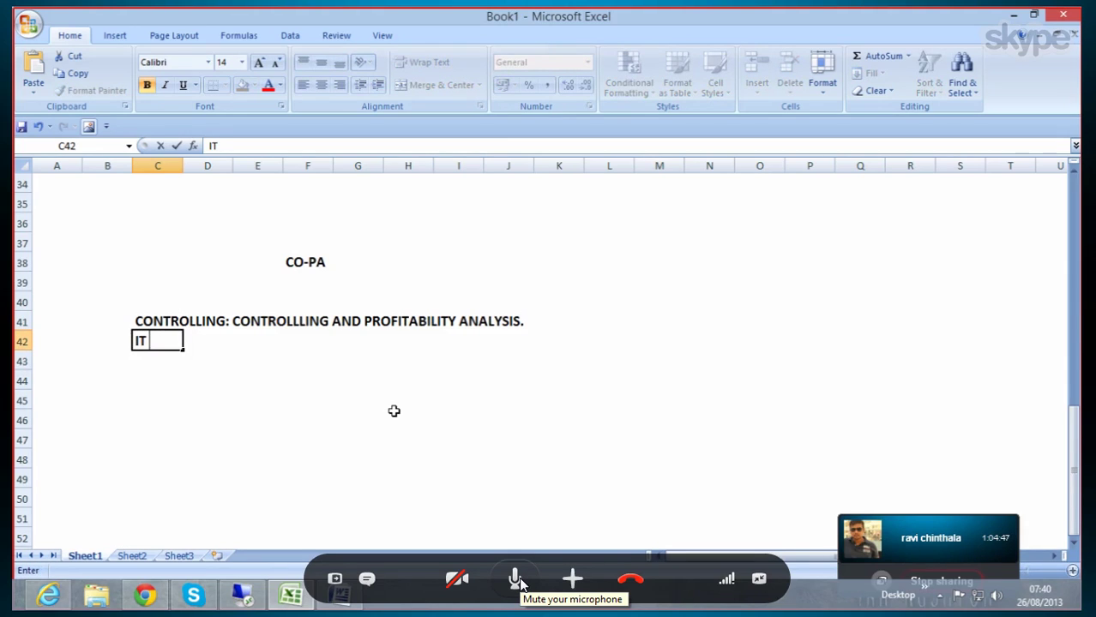
pyautogui.write(' IS USED FOR SALES AND CONTRIBUTION MARIG')
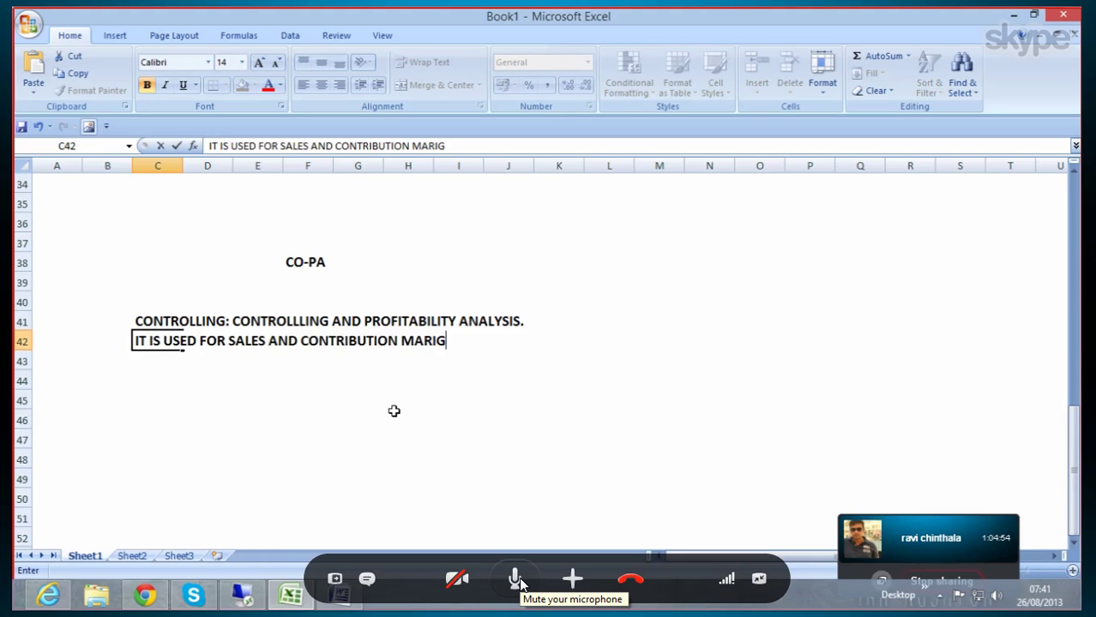
pyautogui.press('BackSpace')
pyautogui.press('BackSpace')
pyautogui.write('GIN REP')
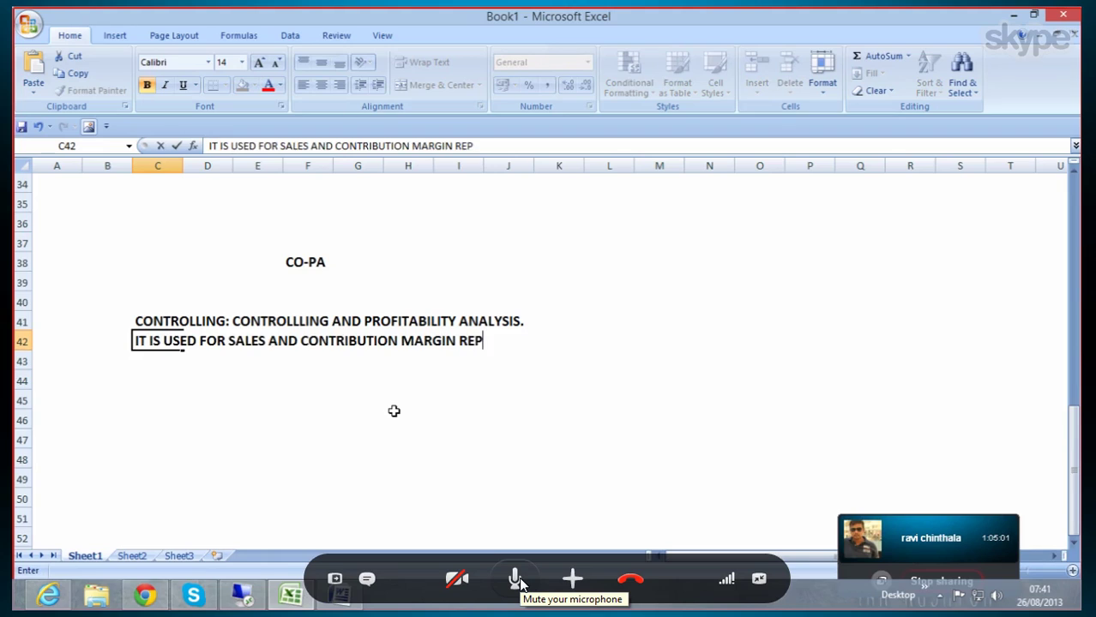
pyautogui.write('ORTS')
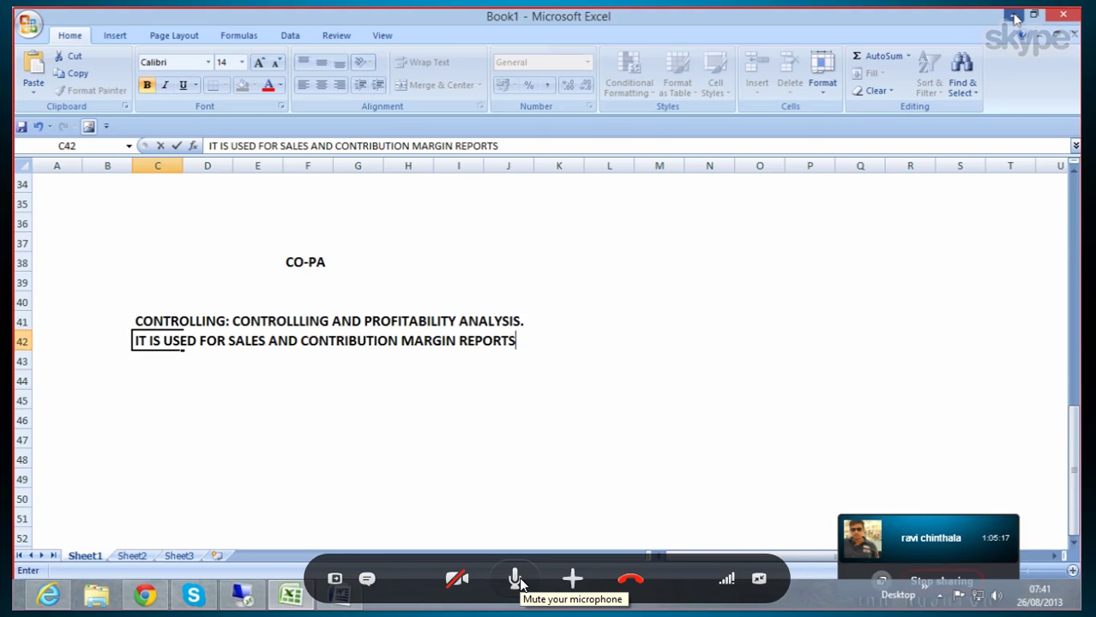
pyautogui.click(1013, 15)
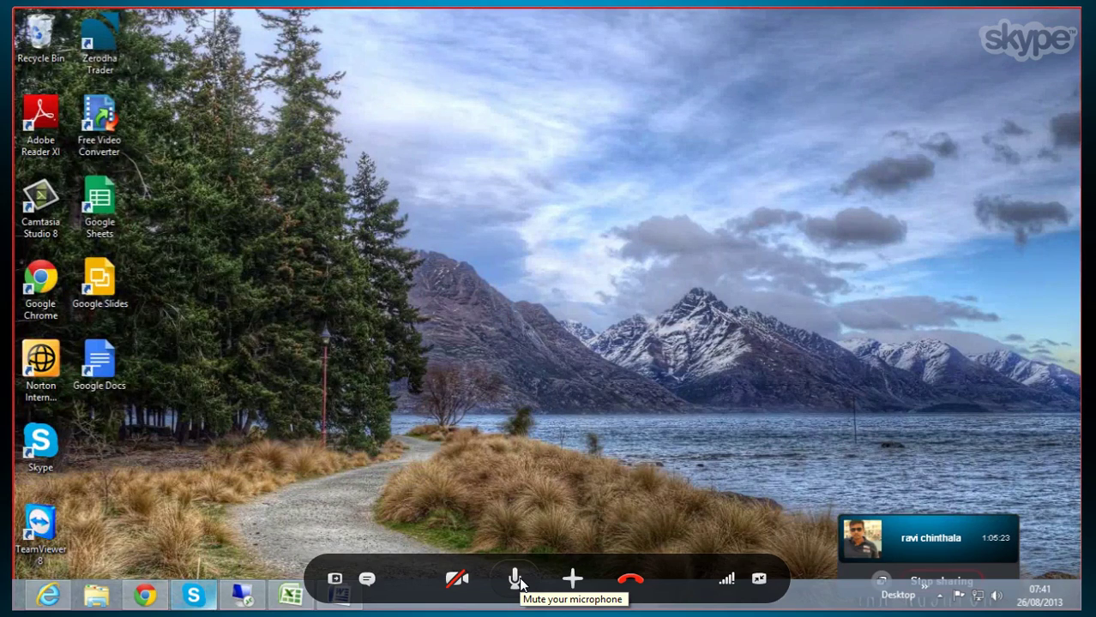
pyautogui.click(283, 600)
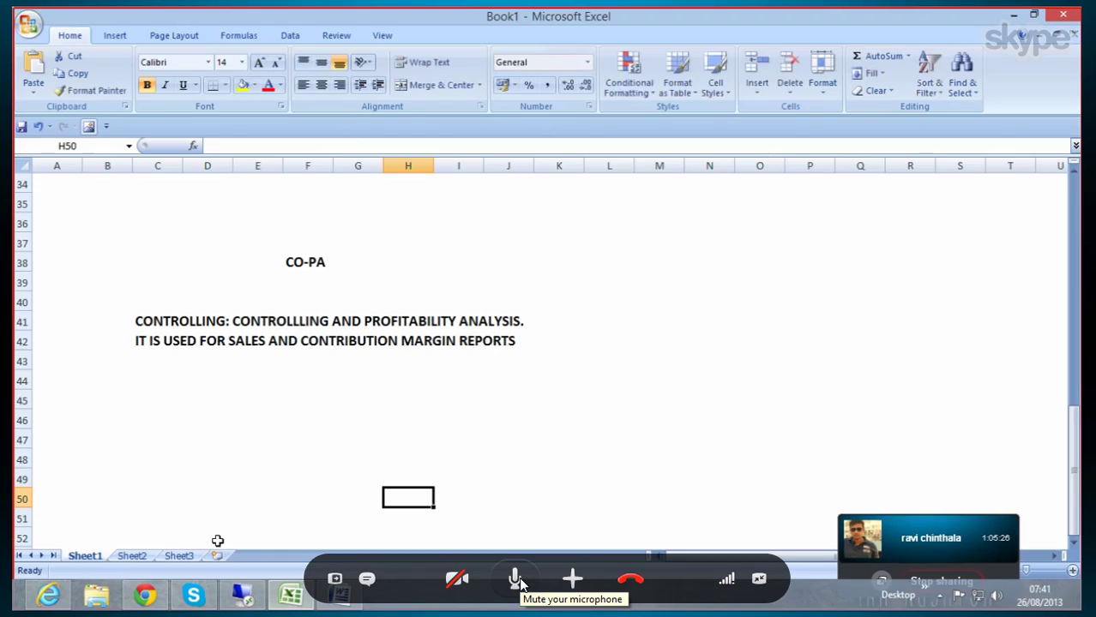
pyautogui.click(49, 598)
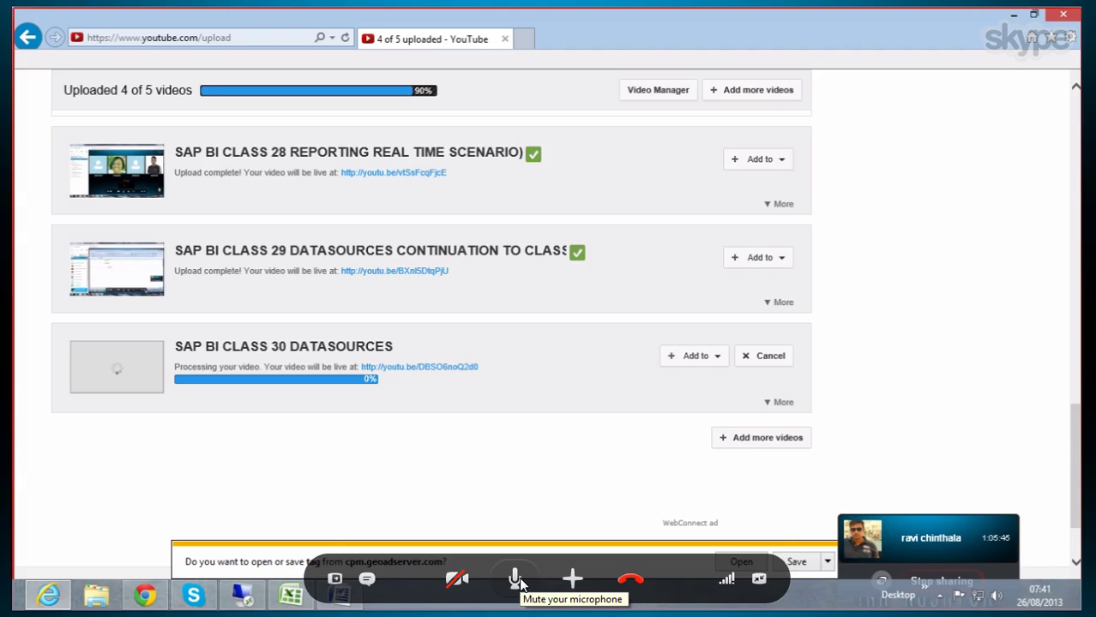
pyautogui.hotkey('alt', 'Tab')
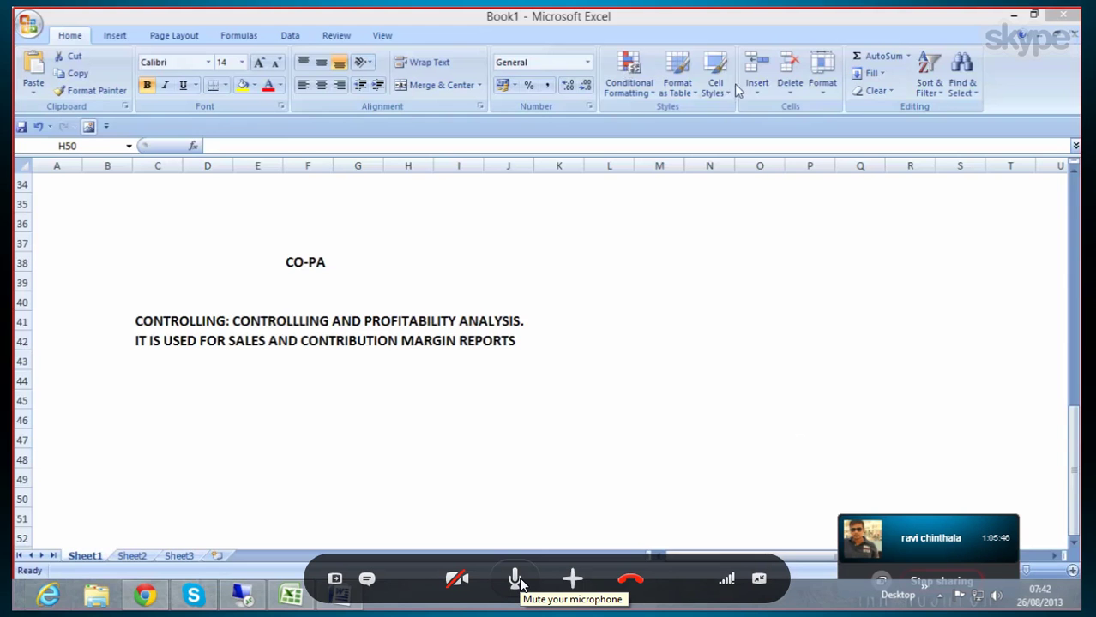
pyautogui.click(1017, 16)
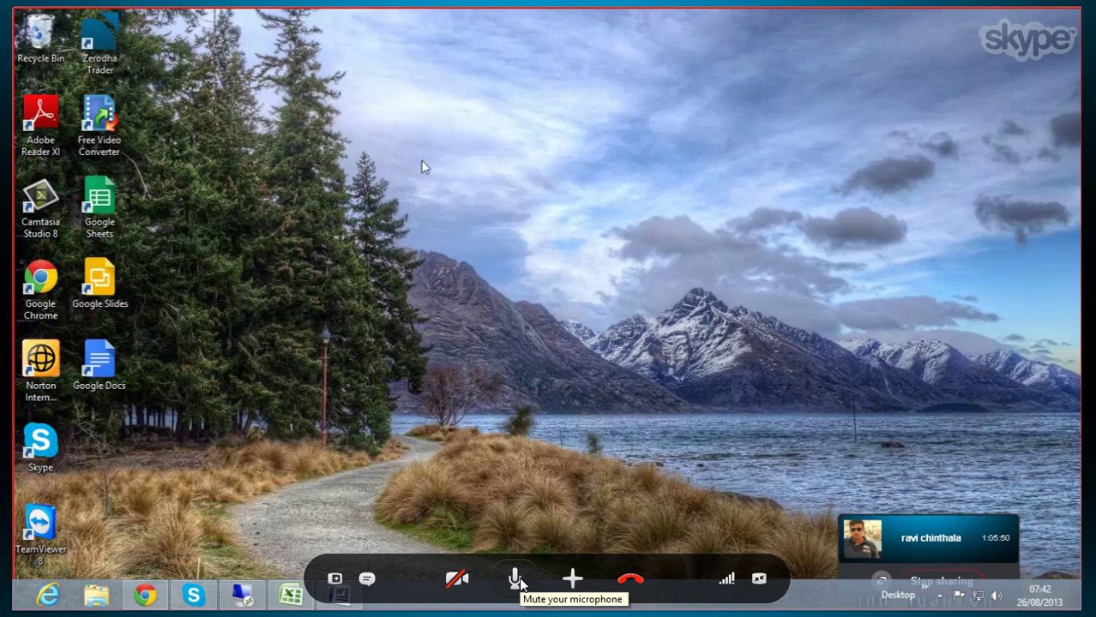
pyautogui.rightClick(452, 104)
pyautogui.click(485, 151)
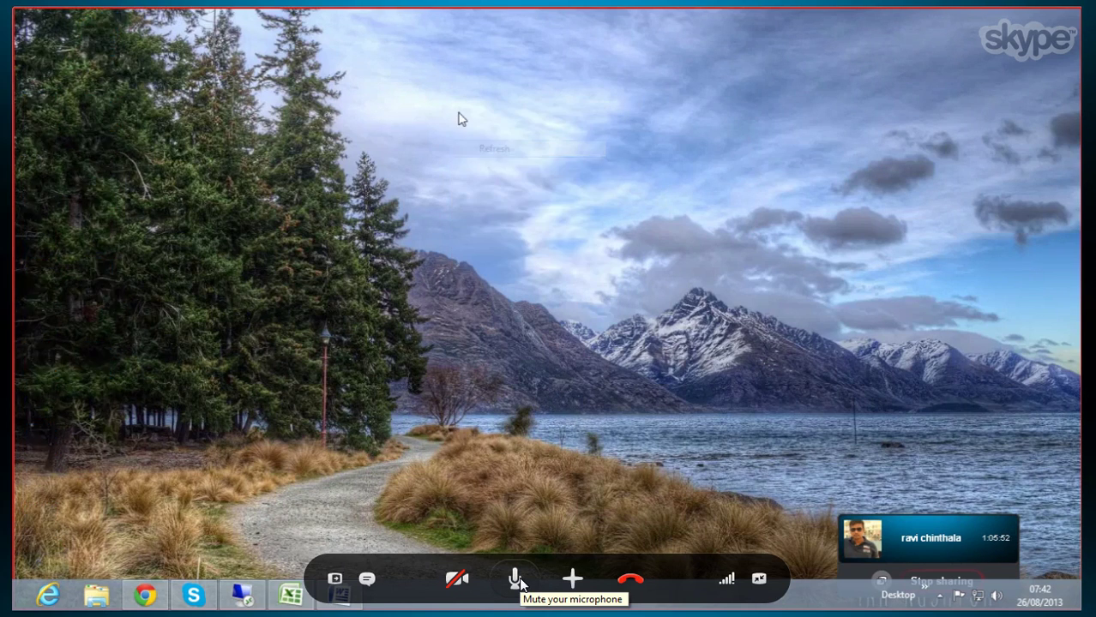
pyautogui.rightClick(457, 93)
pyautogui.click(496, 133)
pyautogui.rightClick(467, 75)
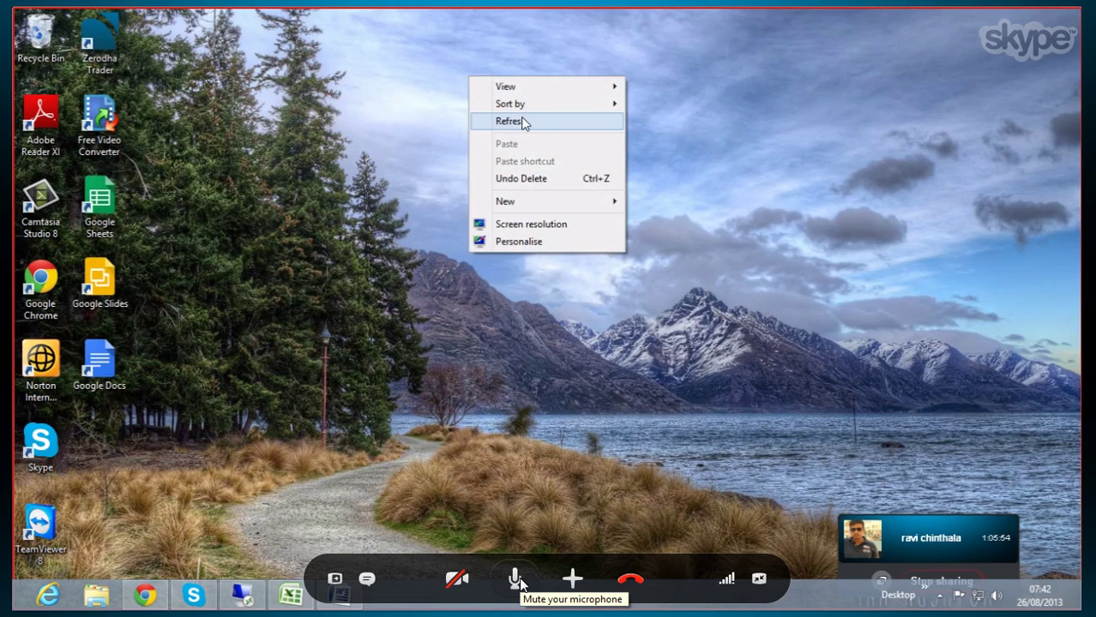
pyautogui.click(524, 124)
# Step: Switch to the ECC session in SAP on the remote desktop, leave the Extractor Checker and open transaction KEB0
pyautogui.click(249, 599)
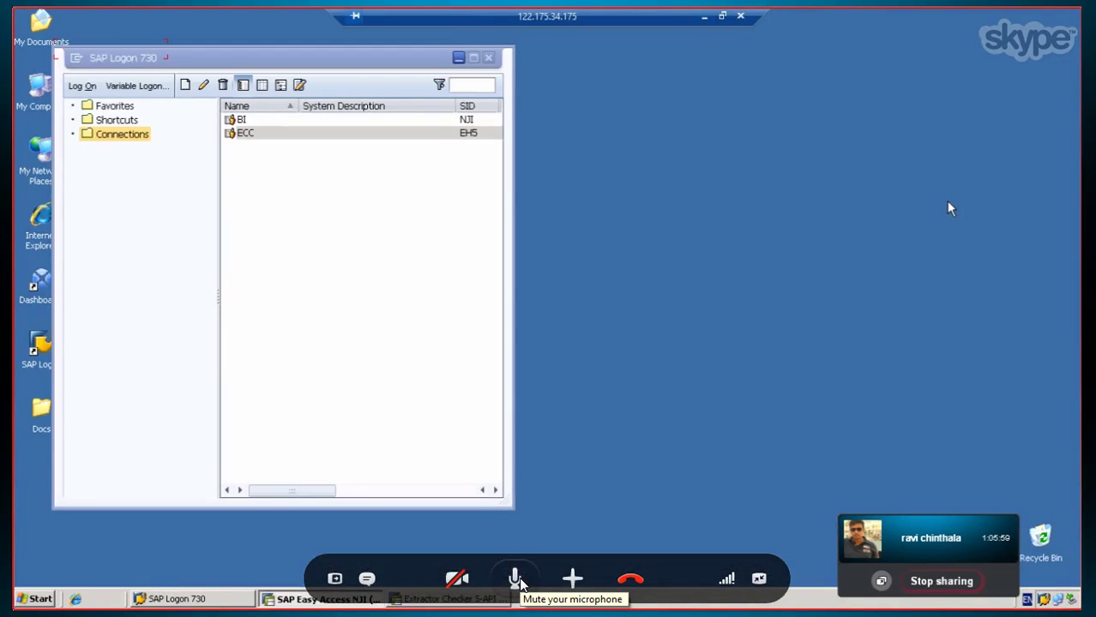
pyautogui.click(446, 599)
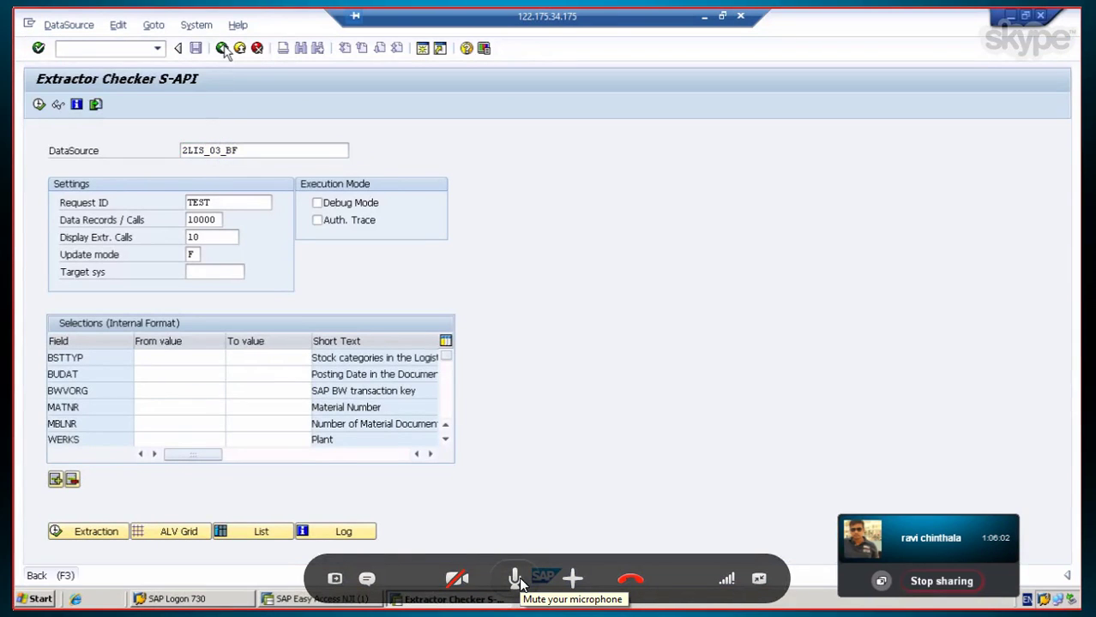
pyautogui.click(222, 48)
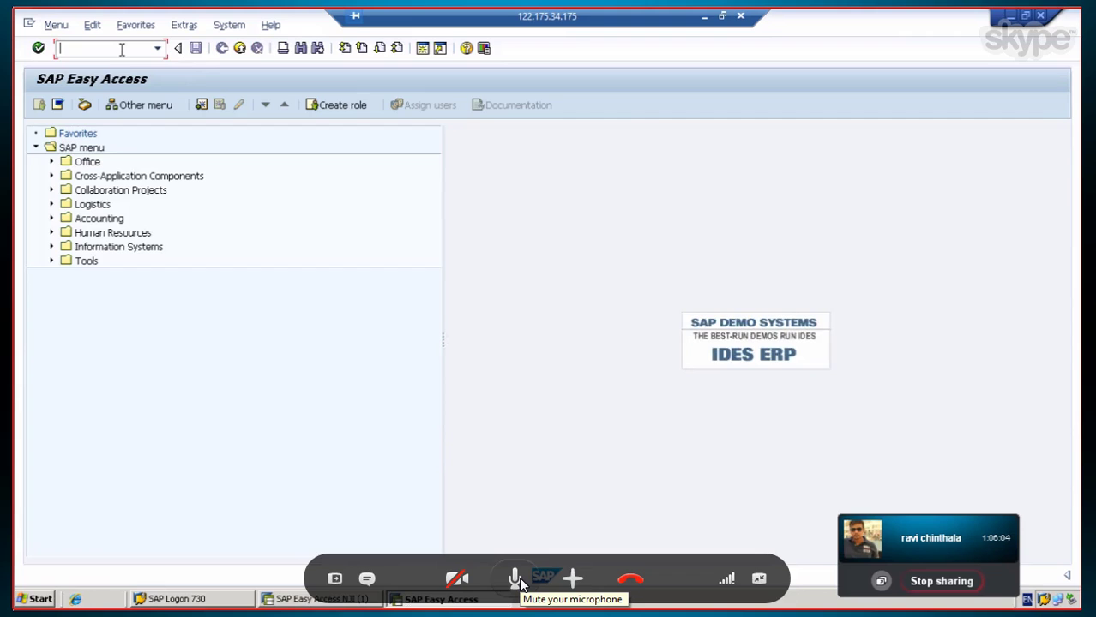
pyautogui.write('KEB0')
pyautogui.press('Return')
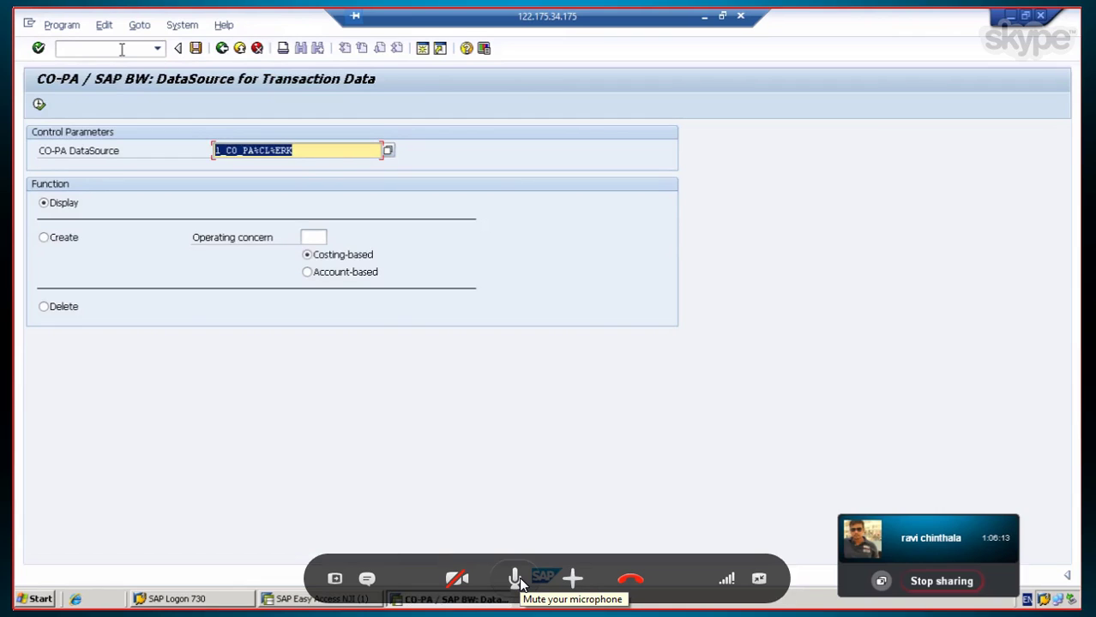
# Step: Switch to the Book1 workbook in Excel and draw a cube about 3.02 cm high and 3.2 cm wide around rows 53 to 57, below the CO-PA notes
pyautogui.click(704, 16)
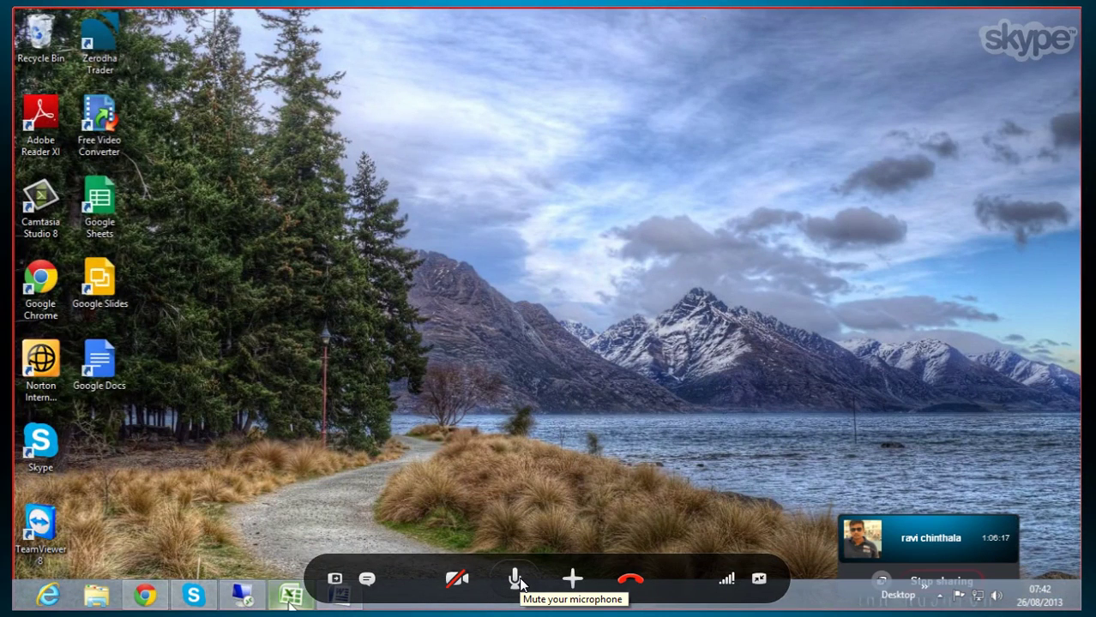
pyautogui.click(291, 595)
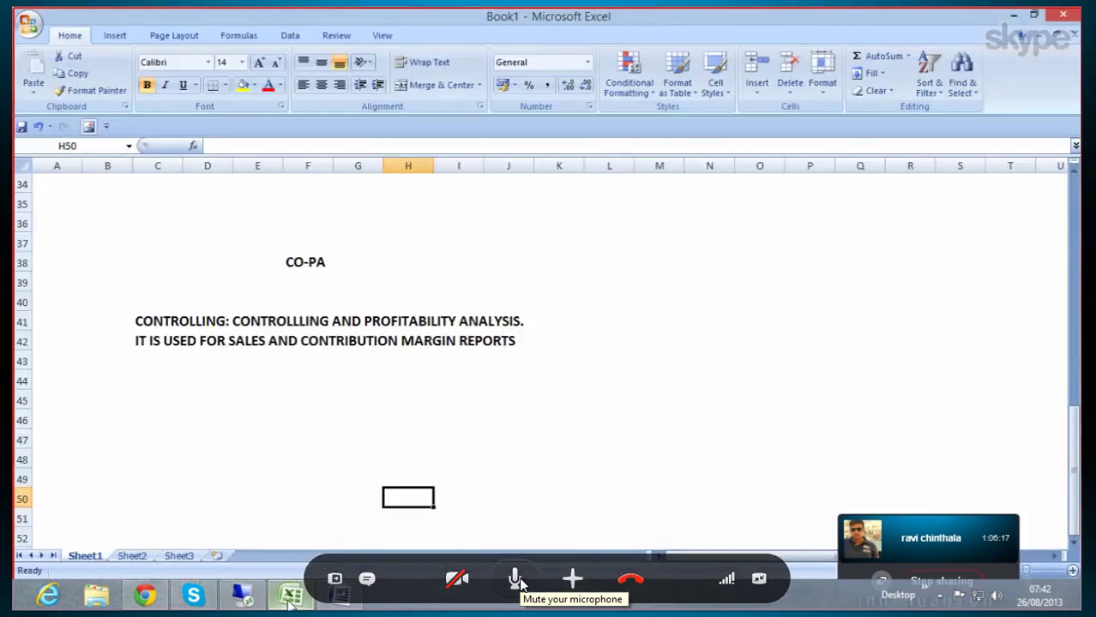
pyautogui.scroll(-5, 313, 487)
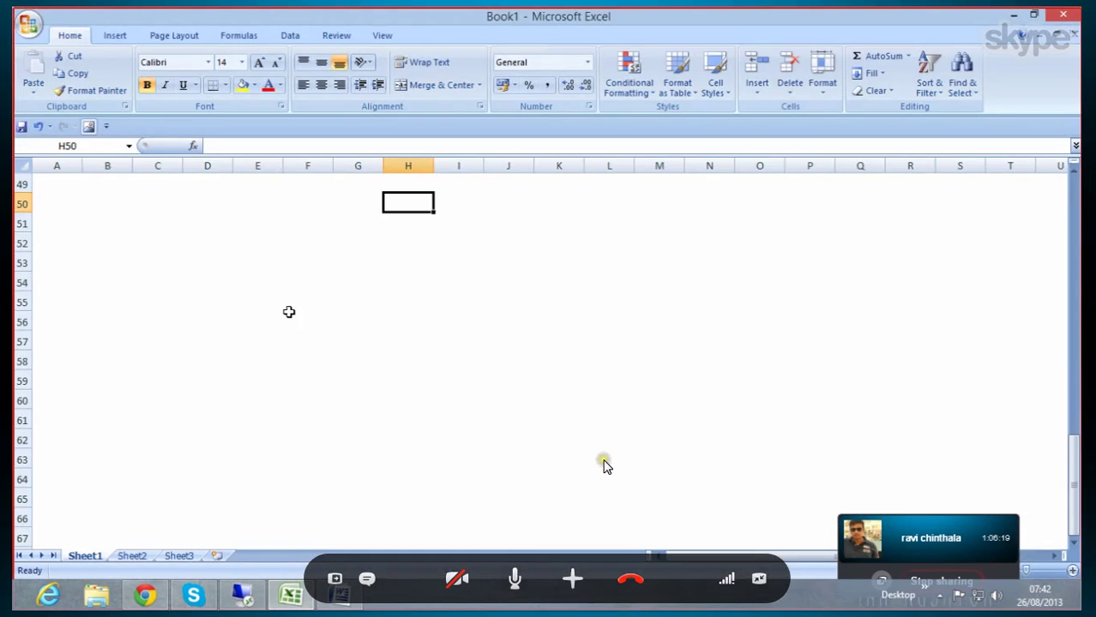
pyautogui.click(337, 243)
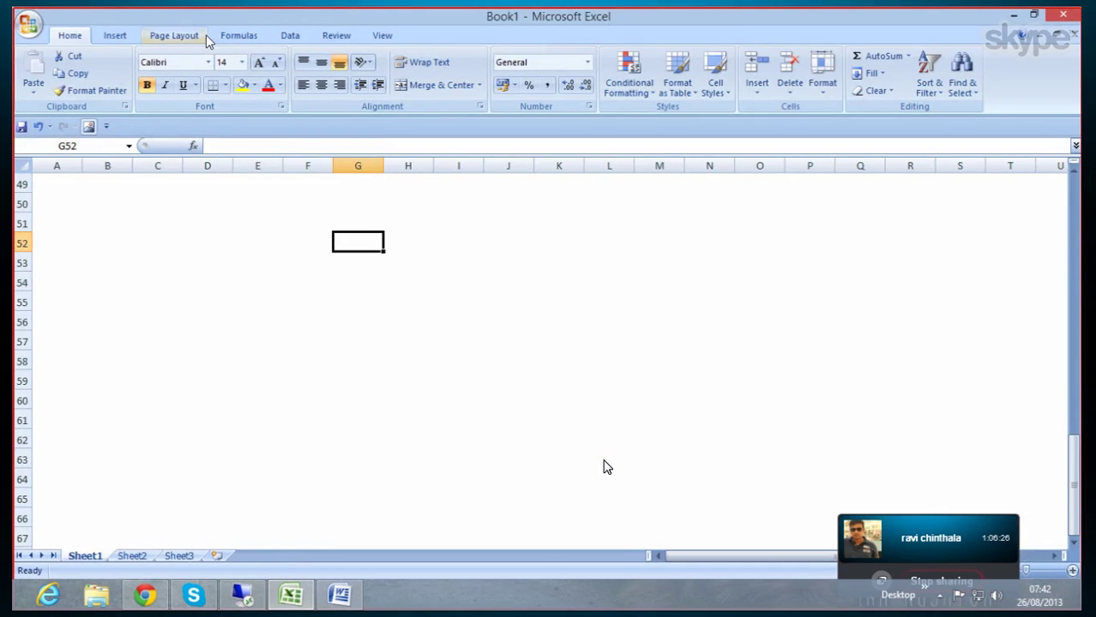
pyautogui.click(120, 38)
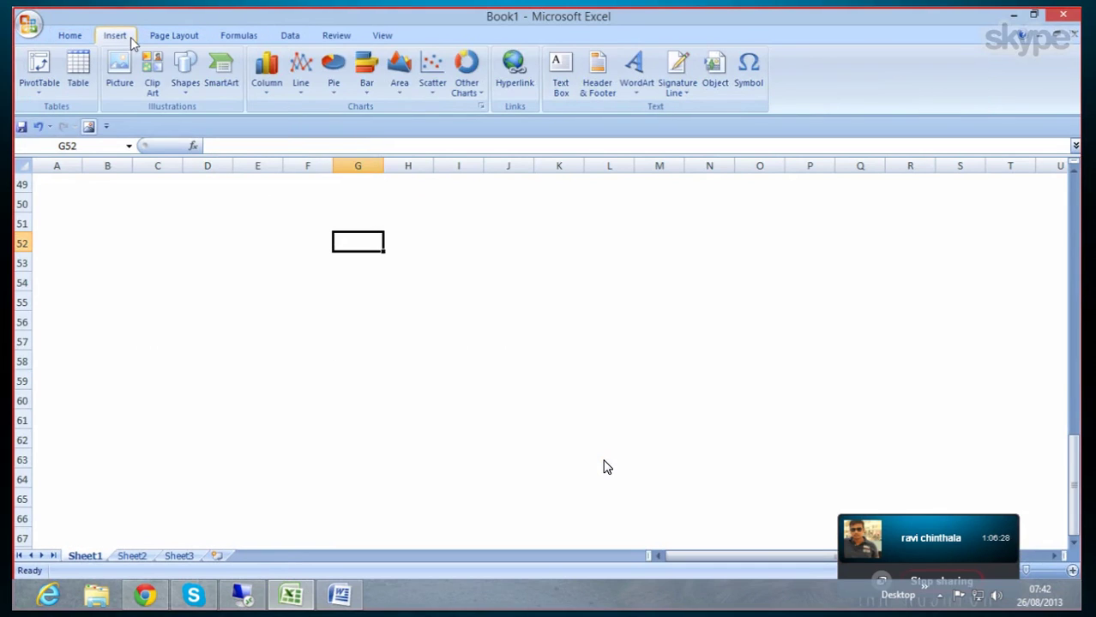
pyautogui.click(185, 73)
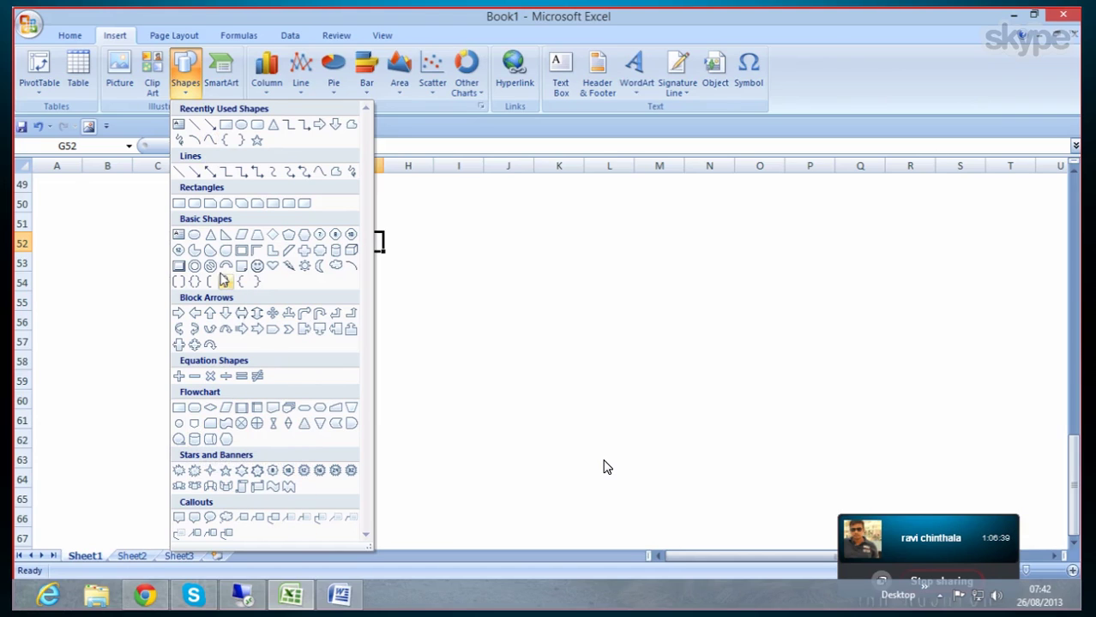
pyautogui.click(350, 250)
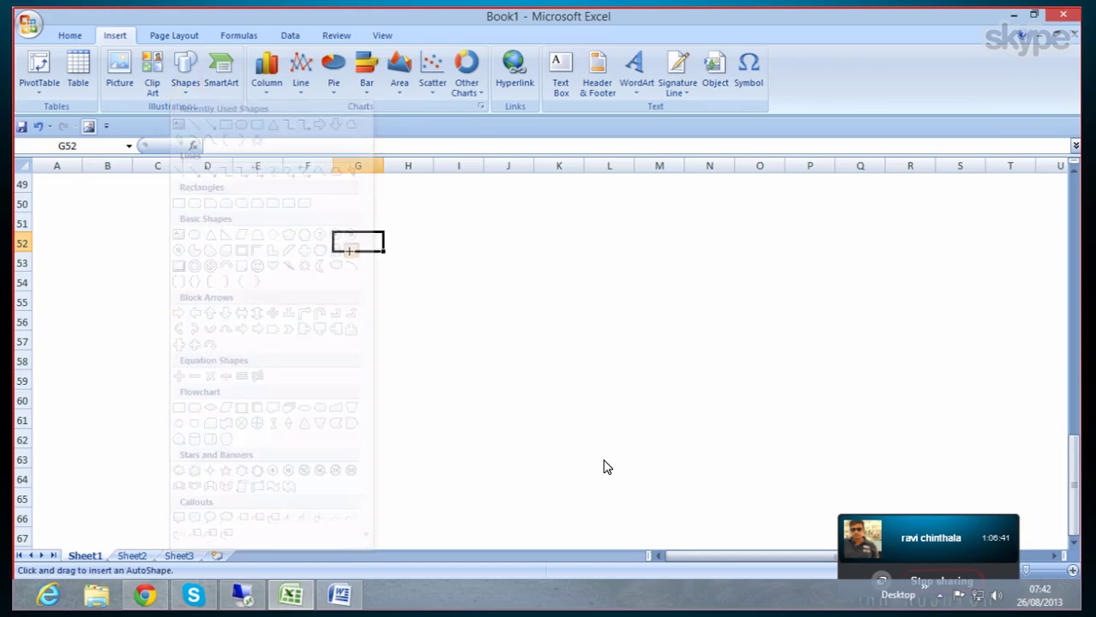
pyautogui.moveTo(271, 257); pyautogui.dragTo(369, 348)
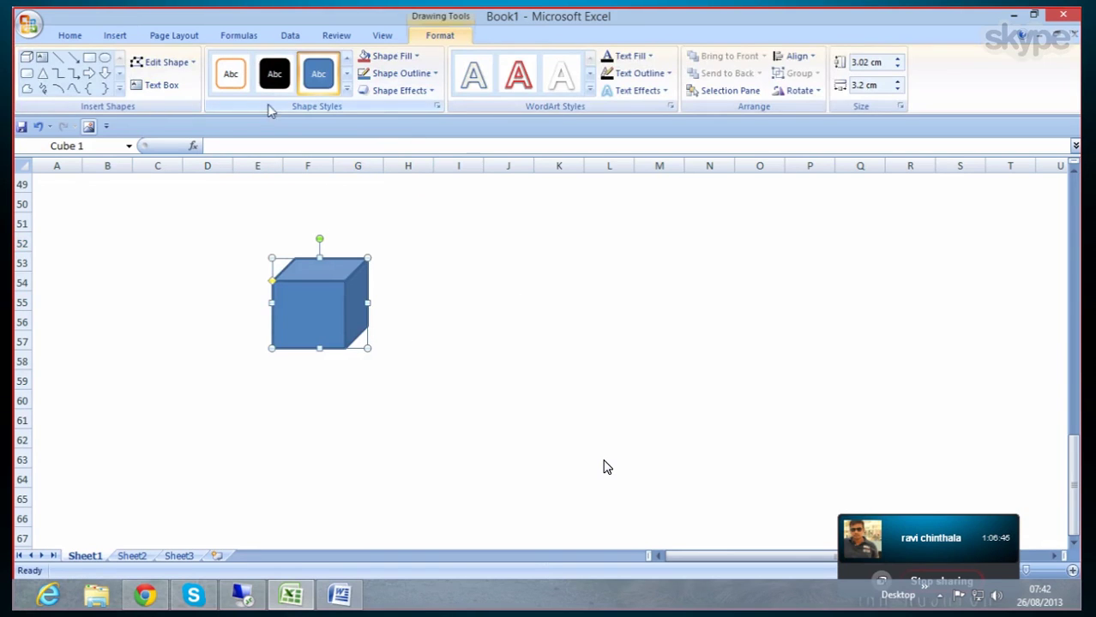
# Step: Fill the cube with the darkest shade of the dark blue theme colour
pyautogui.click(72, 37)
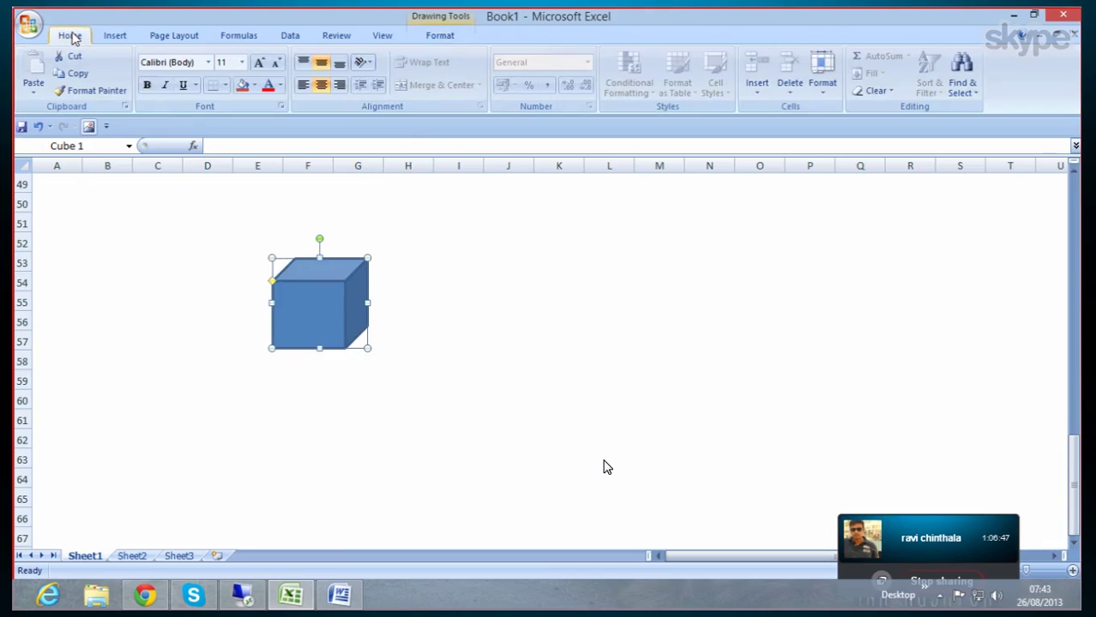
pyautogui.click(255, 87)
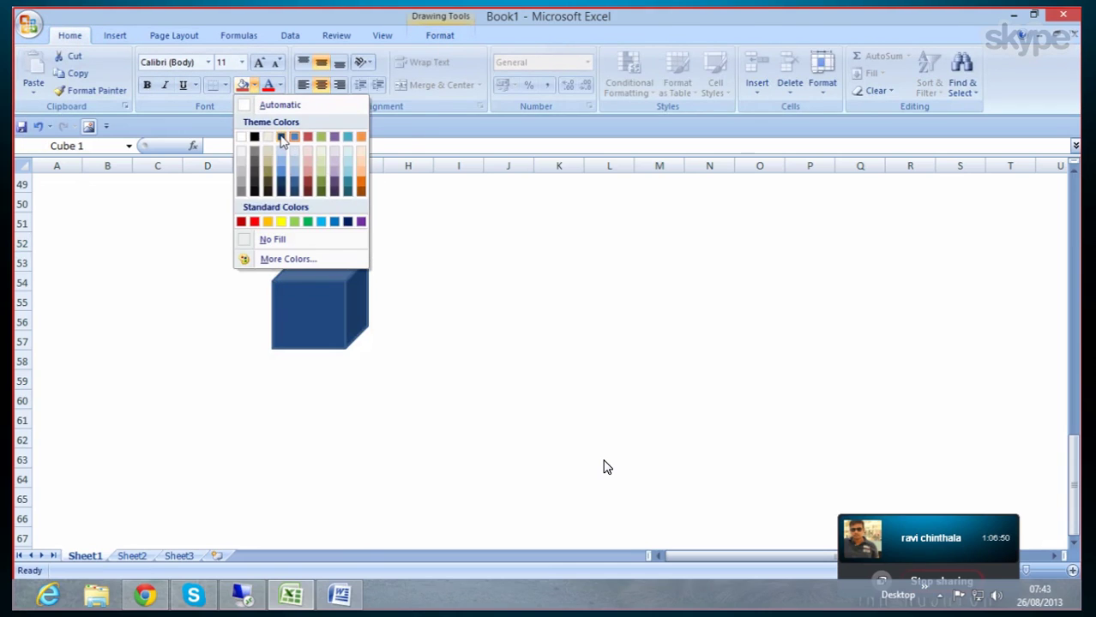
pyautogui.click(282, 189)
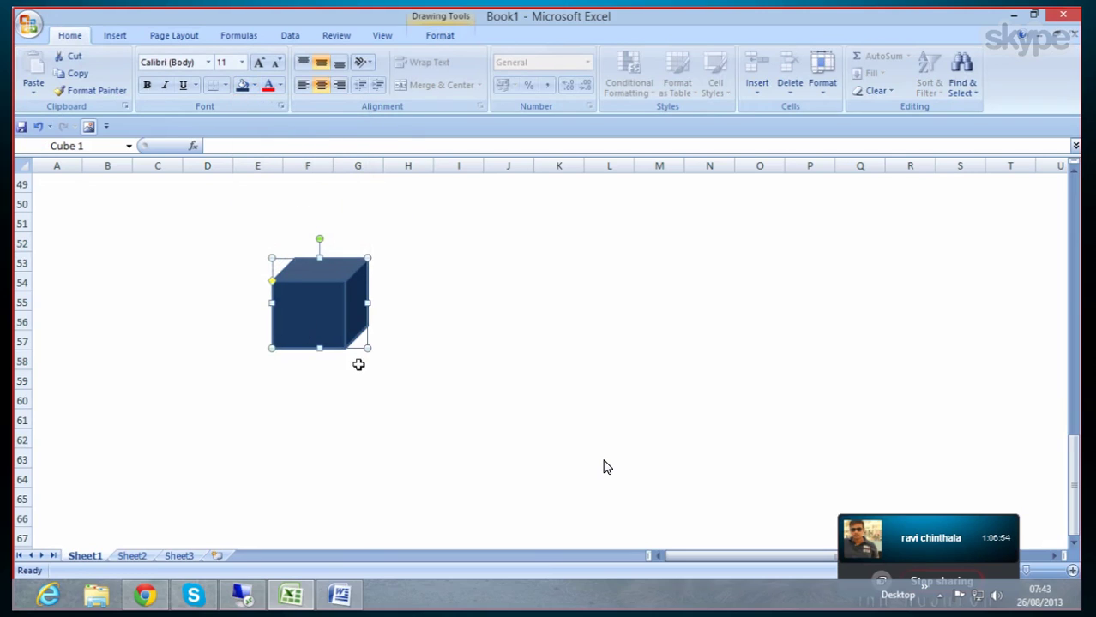
# Step: Add the text CO-PA to the front face of the cube
pyautogui.scroll(-1, 354, 302)
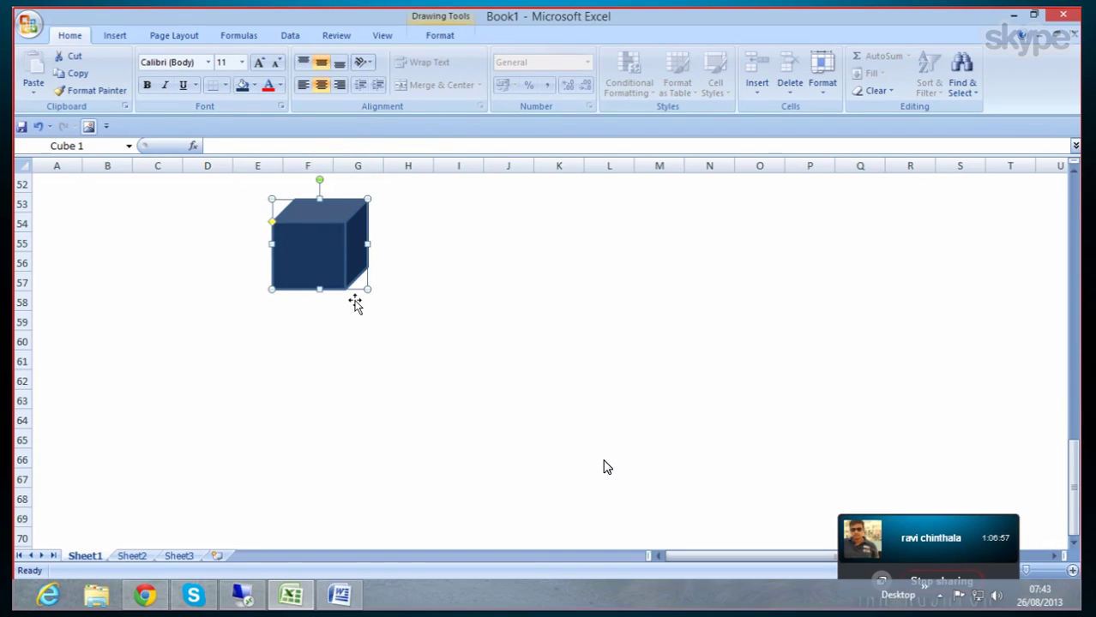
pyautogui.rightClick(311, 250)
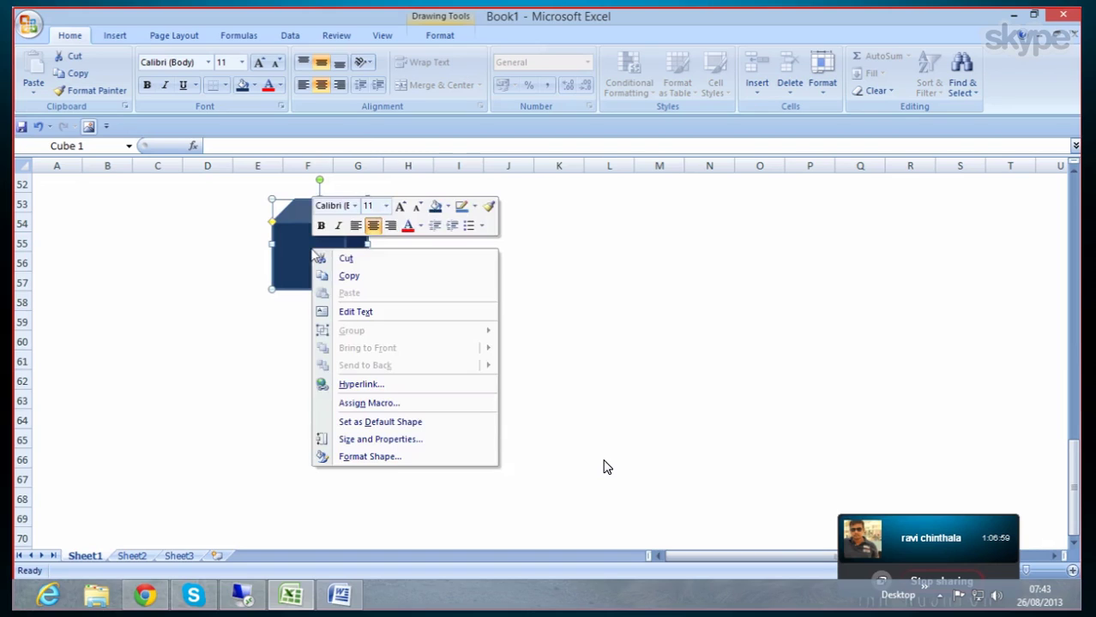
pyautogui.click(355, 311)
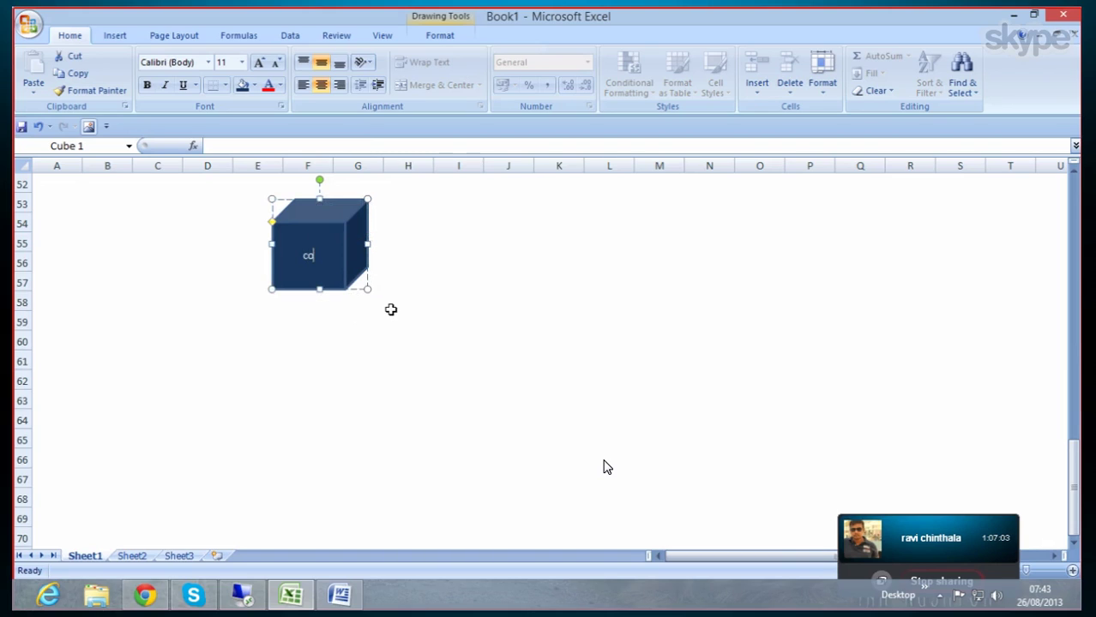
pyautogui.write('CO=')
pyautogui.press('BackSpace')
pyautogui.write('-PA')
# Step: Make the cube's CO-PA label bold and set its font size to 20
pyautogui.hotkey('ctrl', 'a')
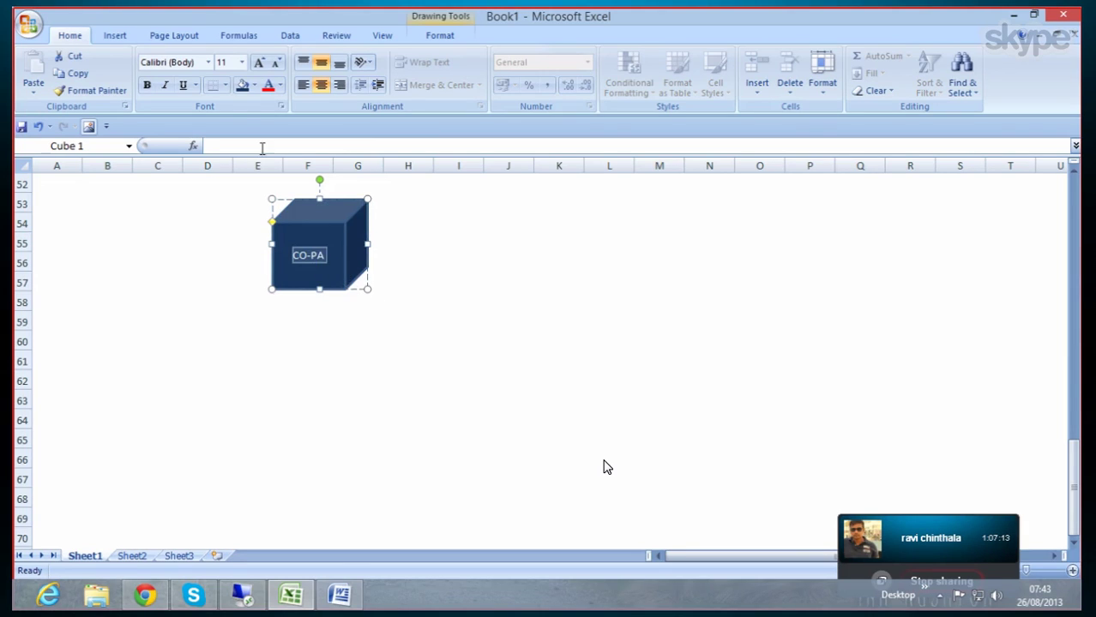
pyautogui.click(147, 85)
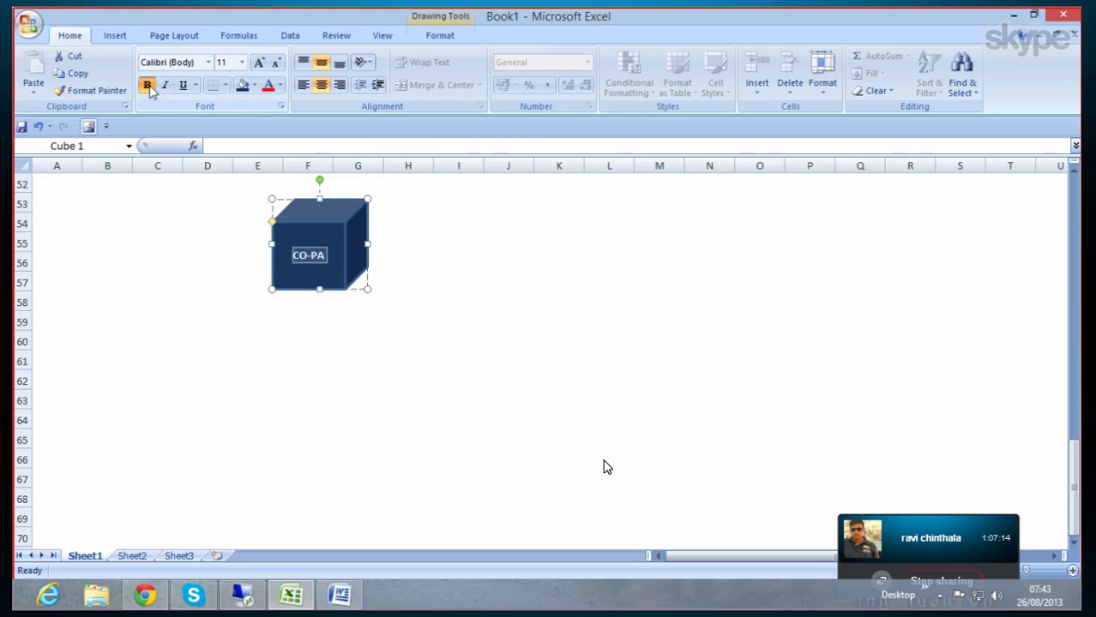
pyautogui.click(243, 63)
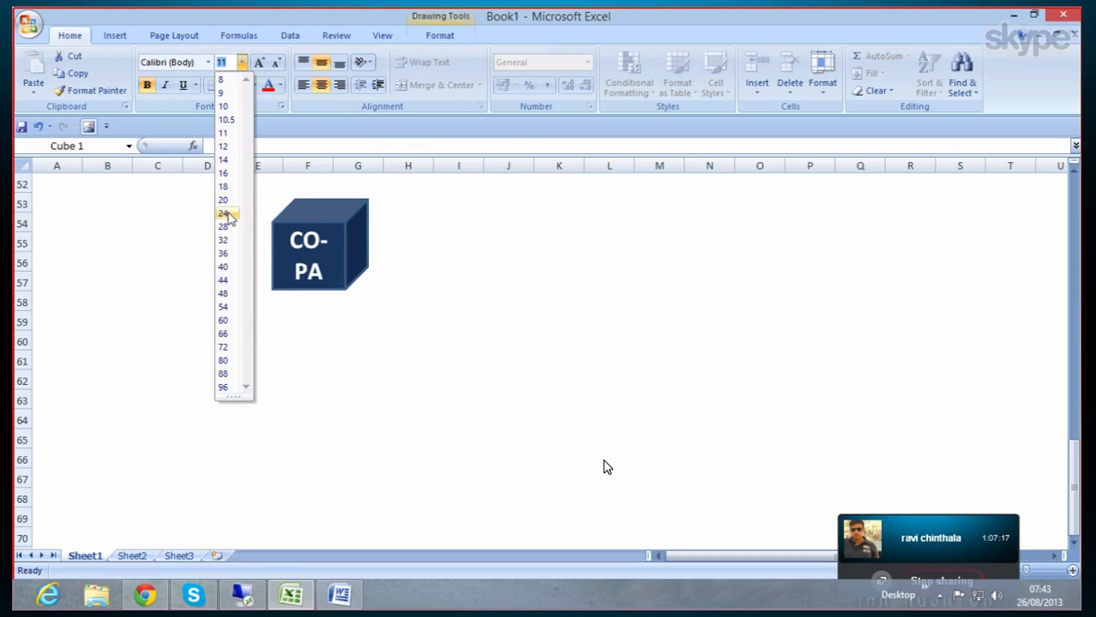
pyautogui.click(229, 204)
pyautogui.click(273, 360)
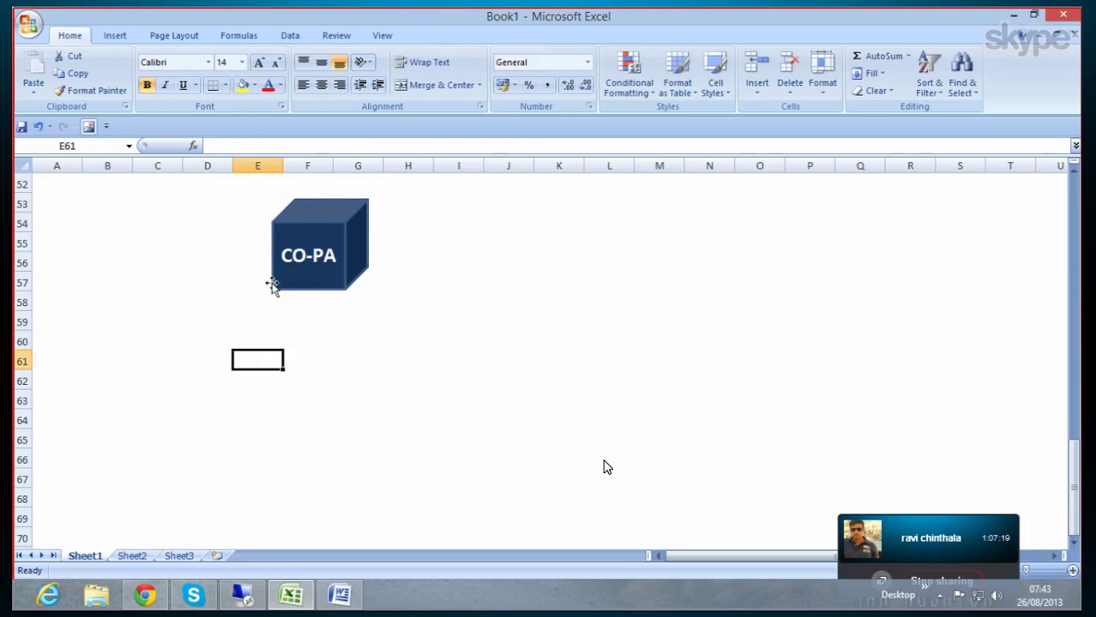
# Step: Draw a can shape about 2.99 cm high and 2.75 cm wide below the CO-PA cube, around rows 60 to 65
pyautogui.scroll(-1, 271, 284)
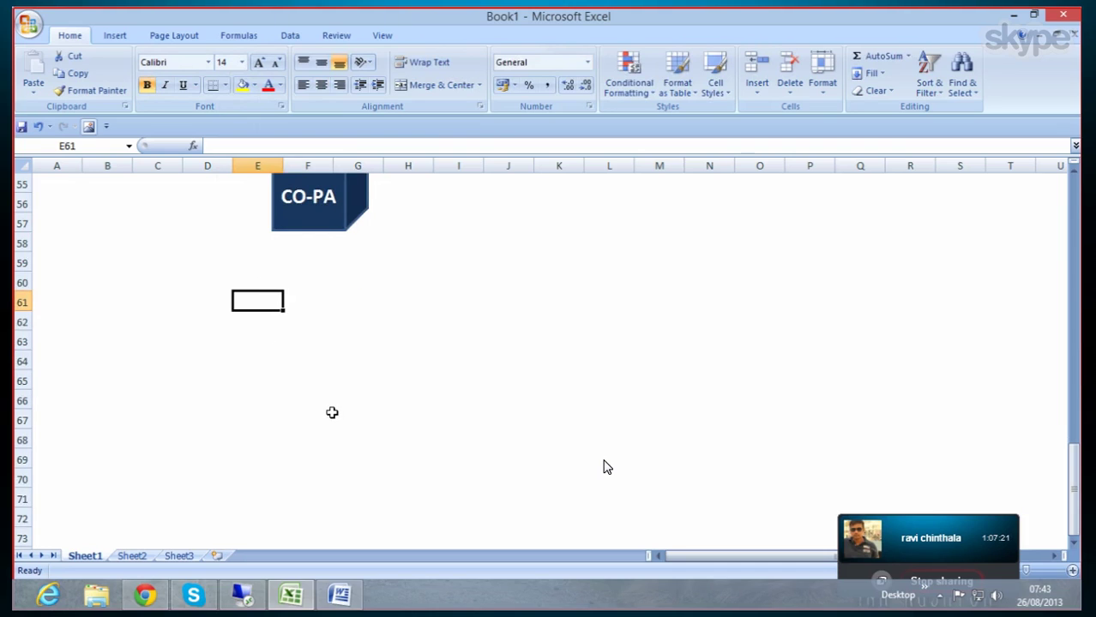
pyautogui.click(305, 340)
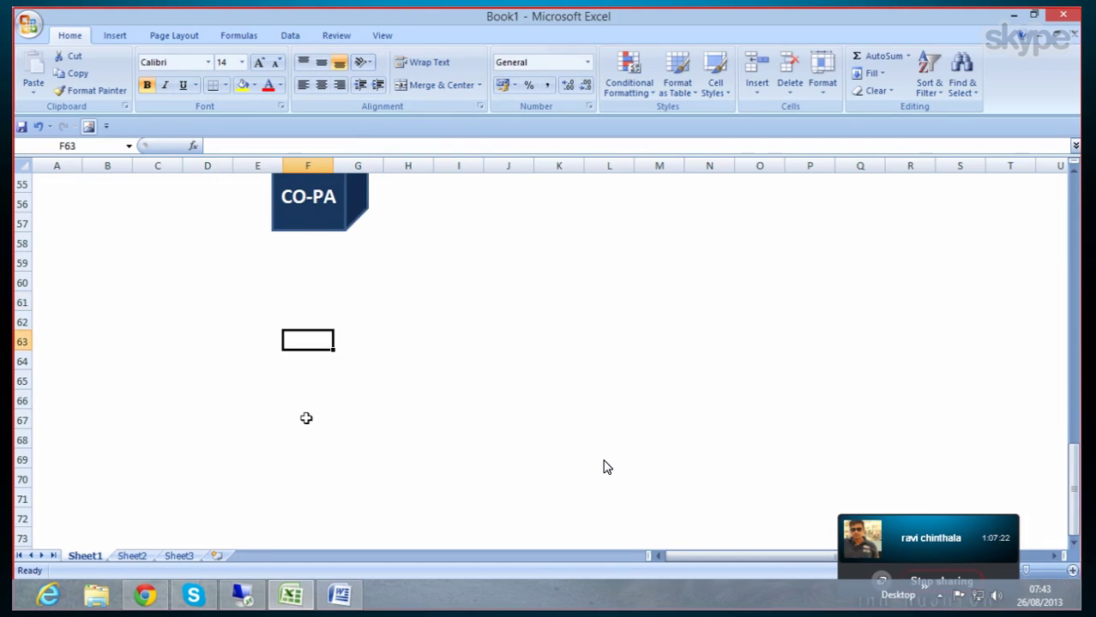
pyautogui.click(305, 418)
pyautogui.click(308, 321)
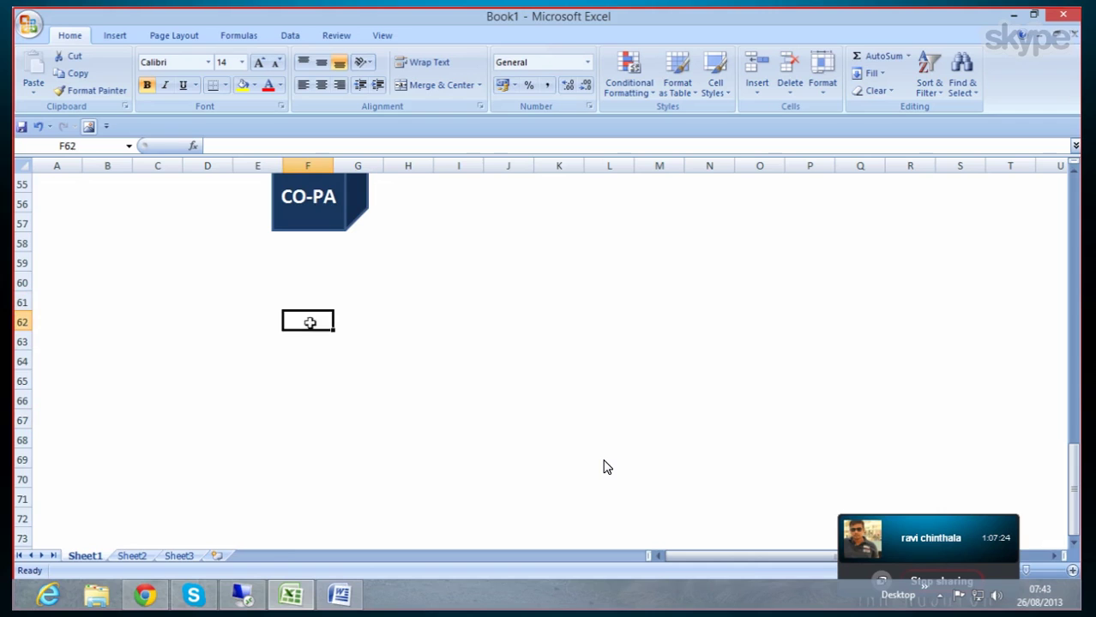
pyautogui.click(126, 38)
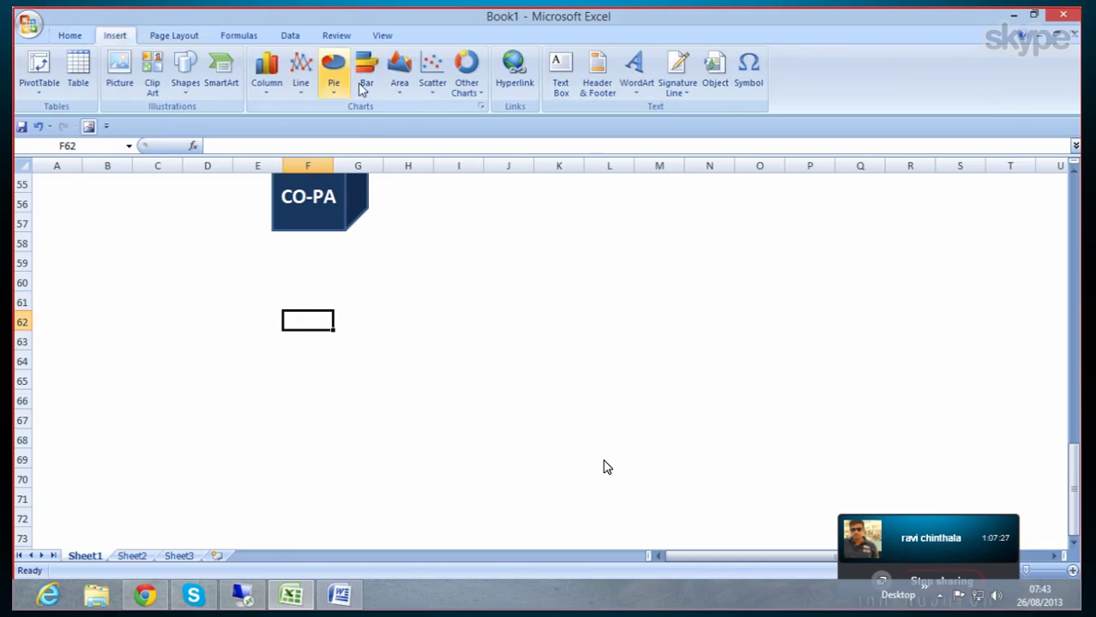
pyautogui.click(175, 87)
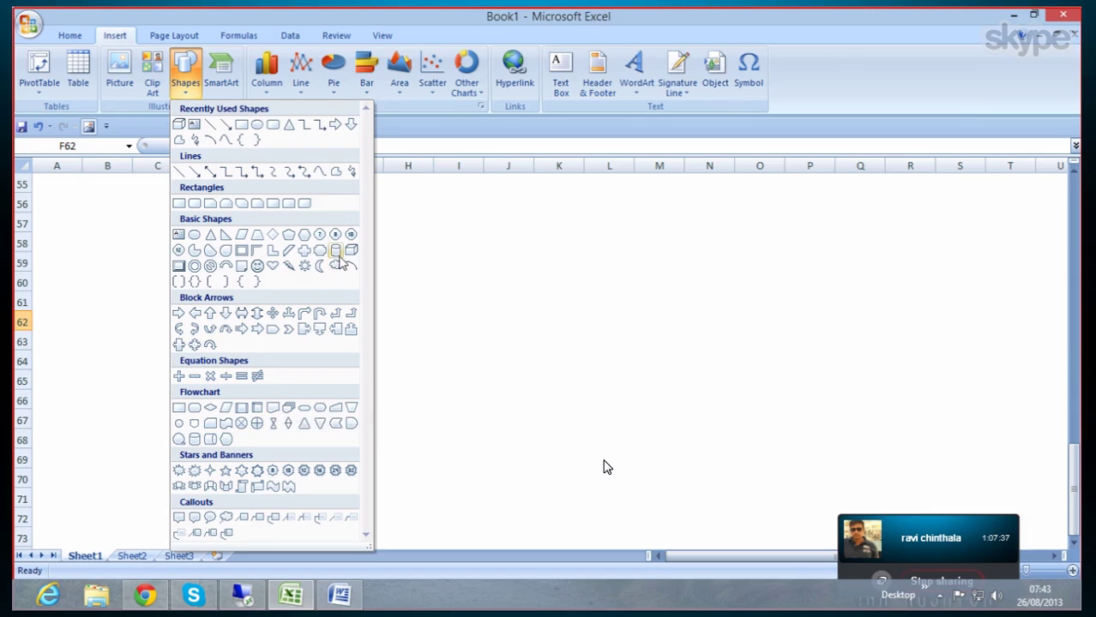
pyautogui.click(335, 250)
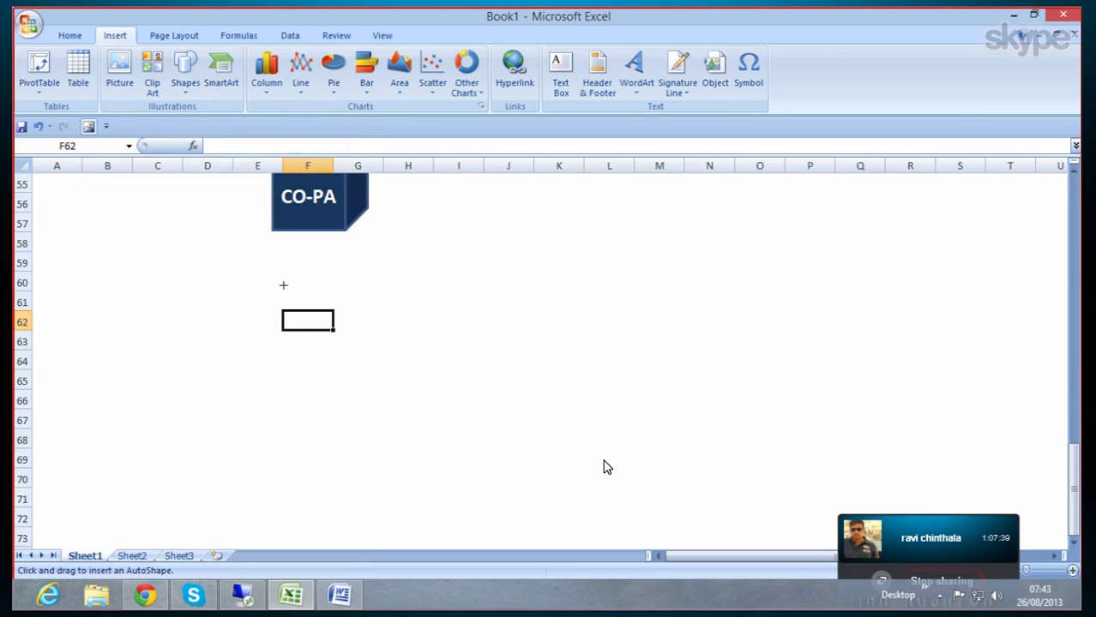
pyautogui.moveTo(283, 285); pyautogui.dragTo(348, 401)
pyautogui.moveTo(360, 397); pyautogui.dragTo(364, 374)
pyautogui.moveTo(333, 335); pyautogui.dragTo(323, 336)
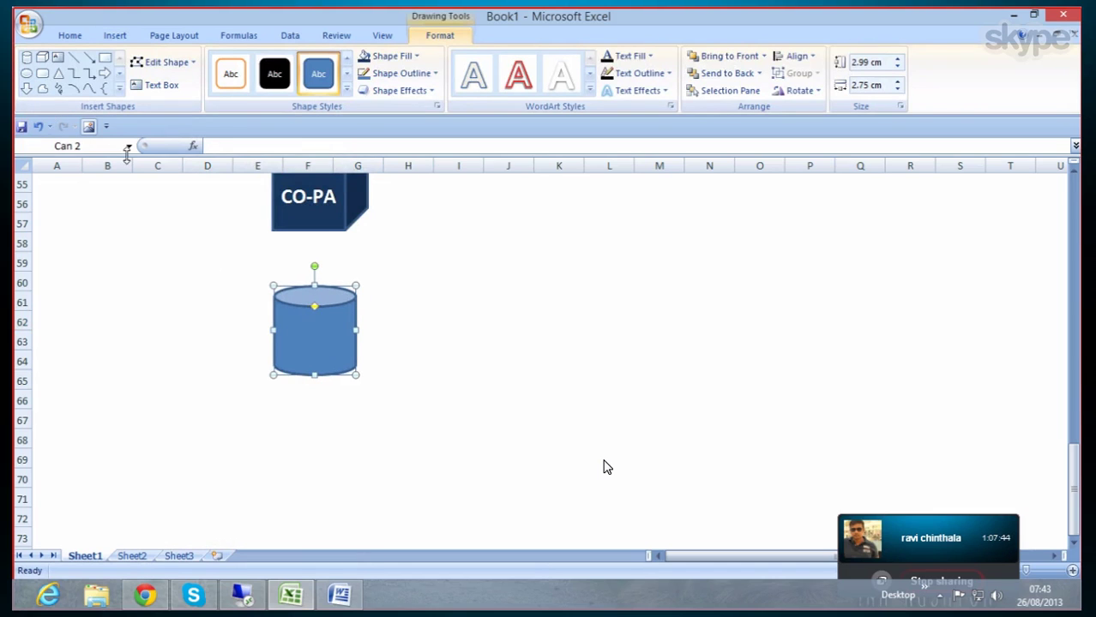
# Step: Fill the can shape with a light aqua shade from the theme colours
pyautogui.click(117, 36)
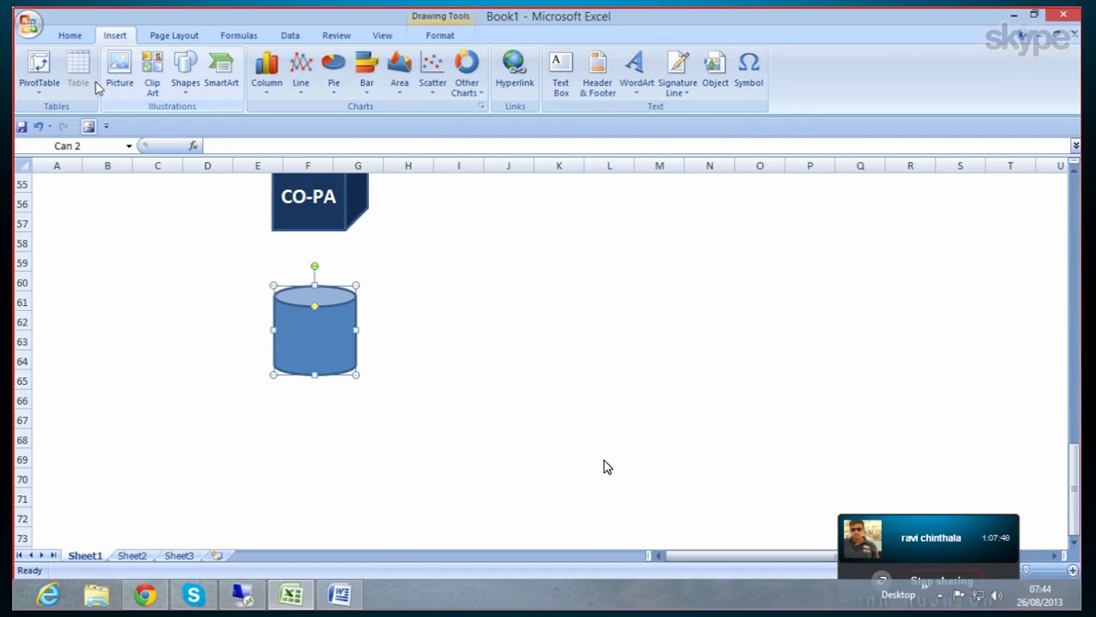
pyautogui.click(74, 36)
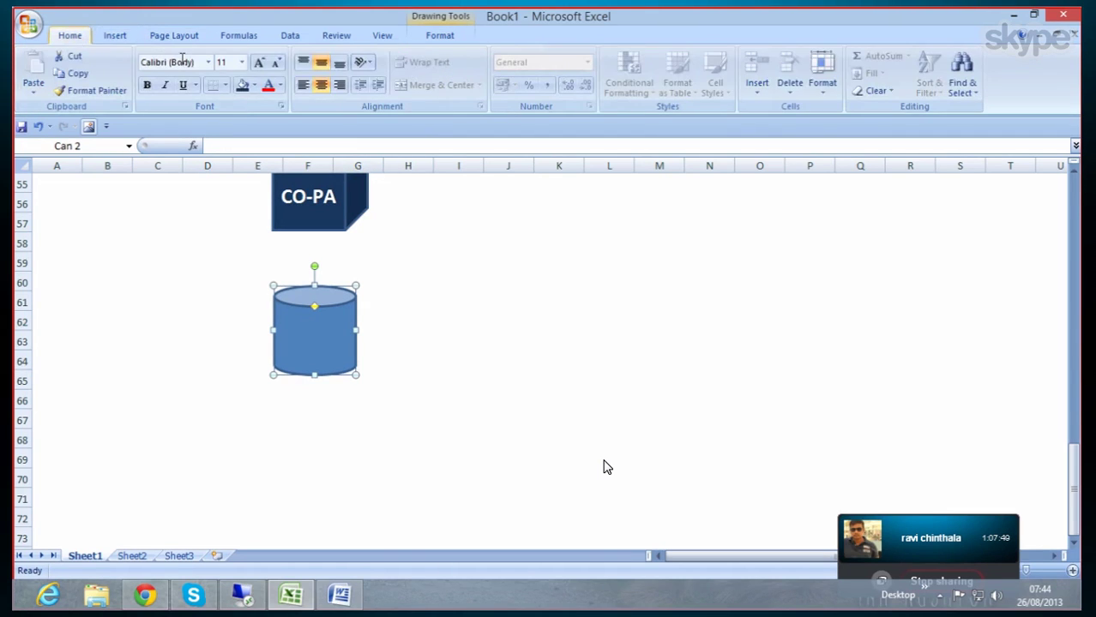
pyautogui.click(253, 87)
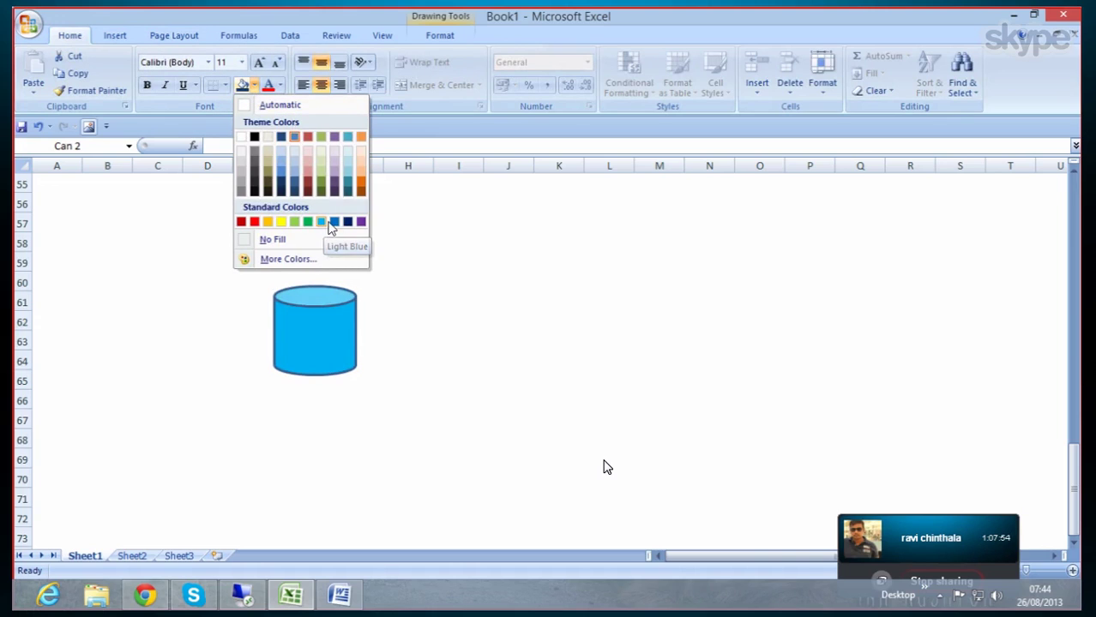
pyautogui.click(350, 174)
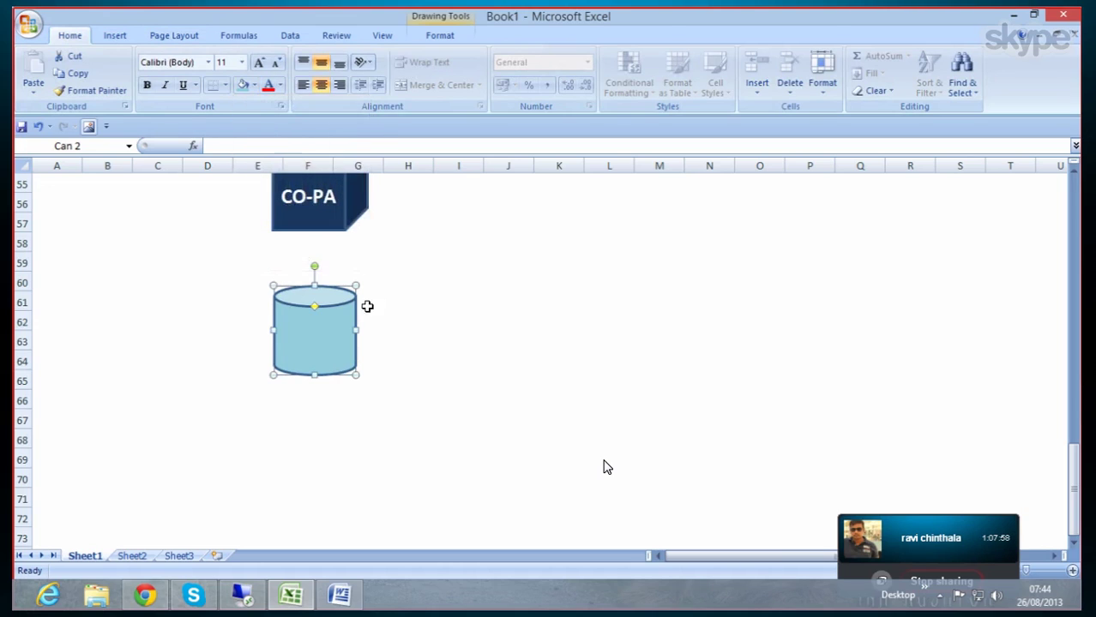
# Step: Draw a frame shape about 1.27 cm high and 4.23 cm wide below the can, around rows 67 to 69
pyautogui.scroll(-1, 410, 286)
pyautogui.click(305, 423)
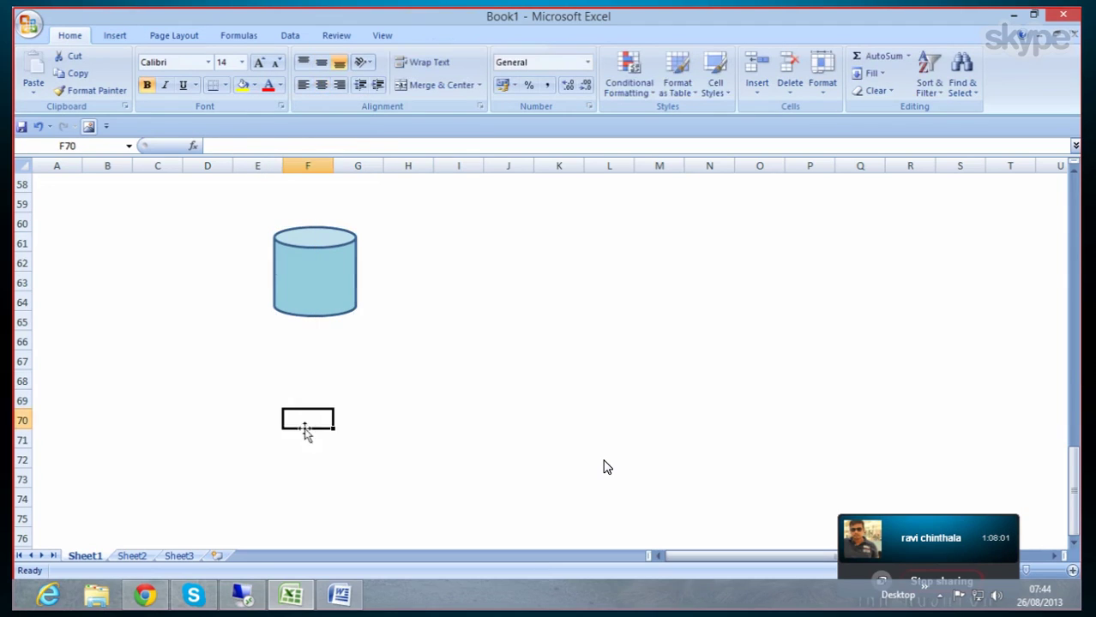
pyautogui.scroll(-1, 262, 375)
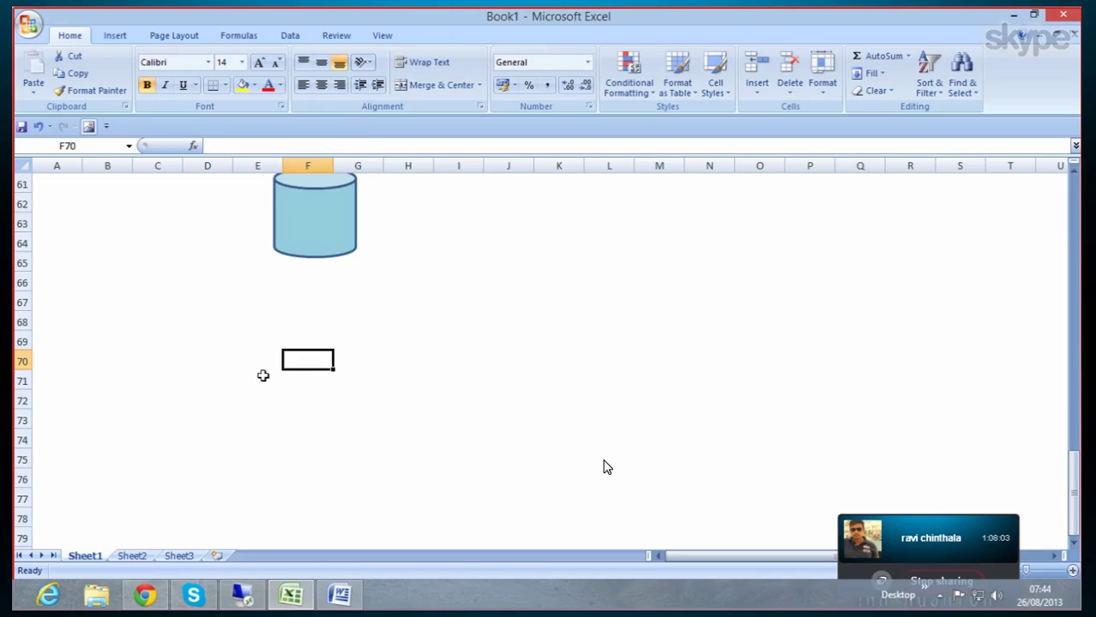
pyautogui.click(292, 326)
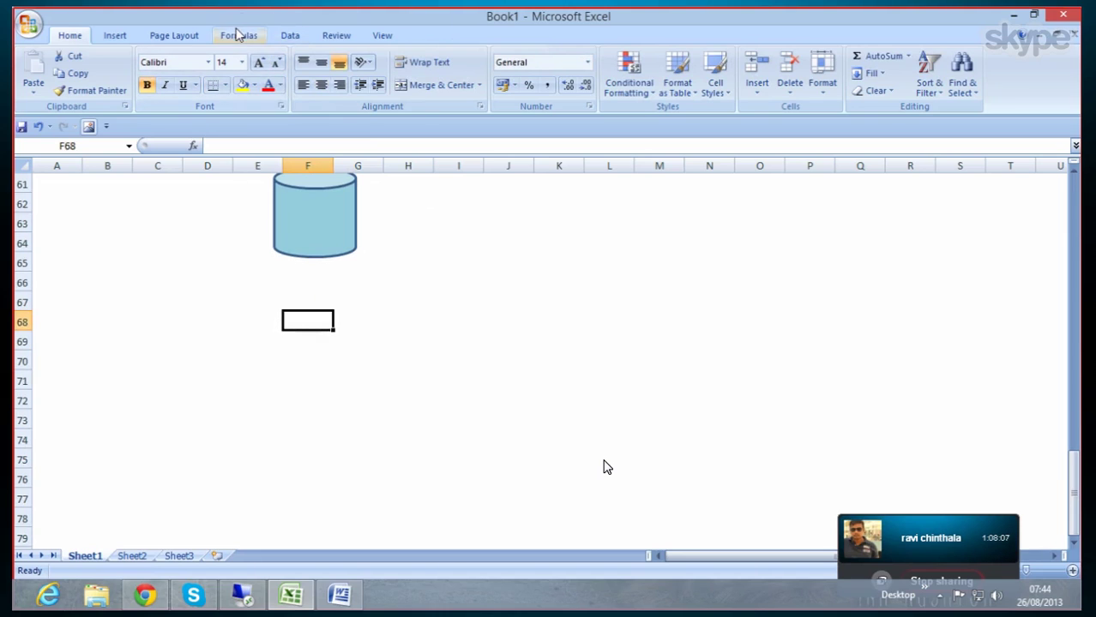
pyautogui.click(178, 38)
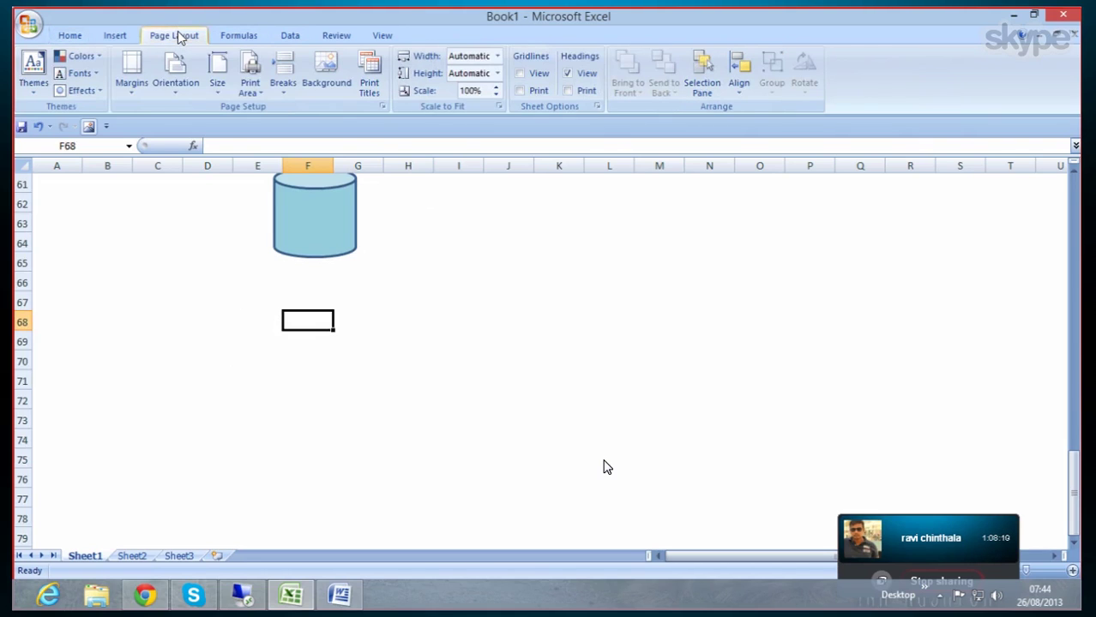
pyautogui.click(116, 38)
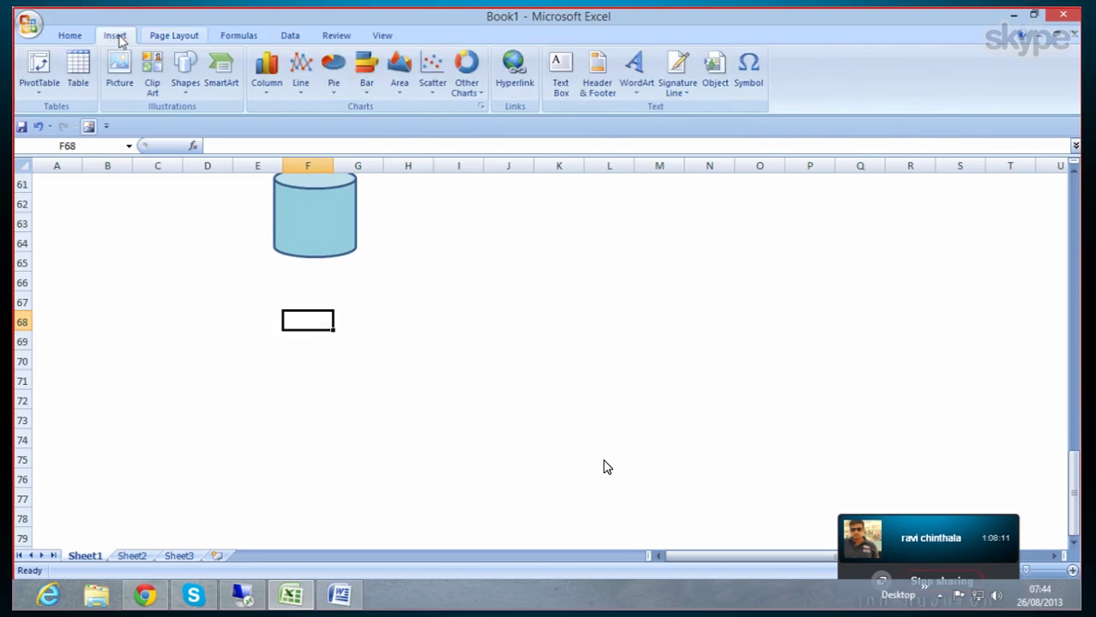
pyautogui.click(185, 82)
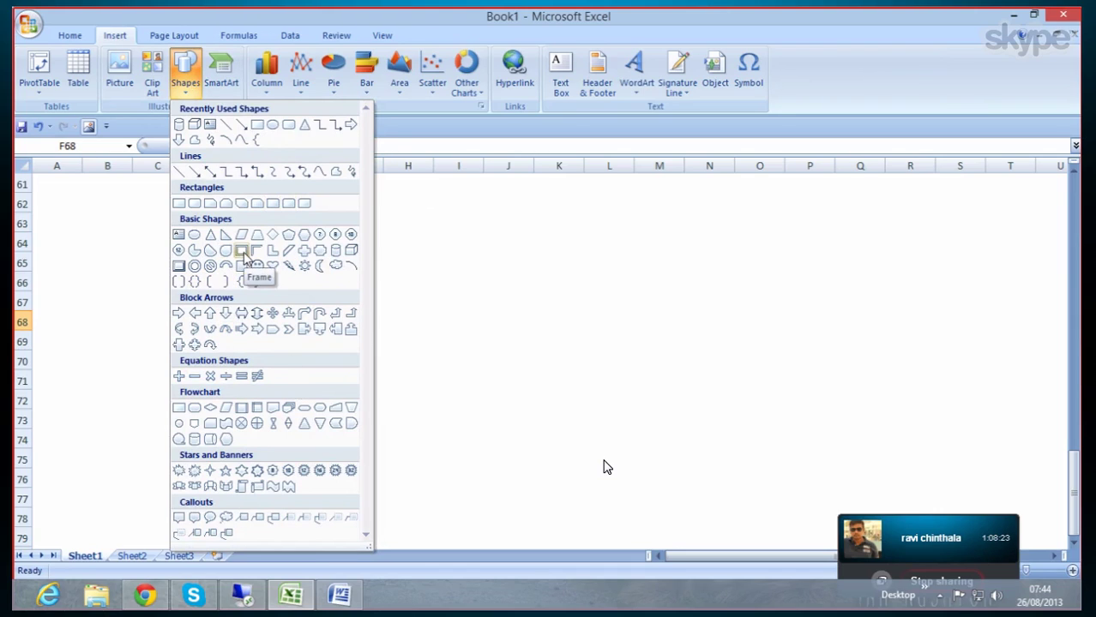
pyautogui.click(241, 250)
pyautogui.moveTo(264, 331); pyautogui.dragTo(391, 370)
pyautogui.moveTo(334, 347); pyautogui.dragTo(292, 316)
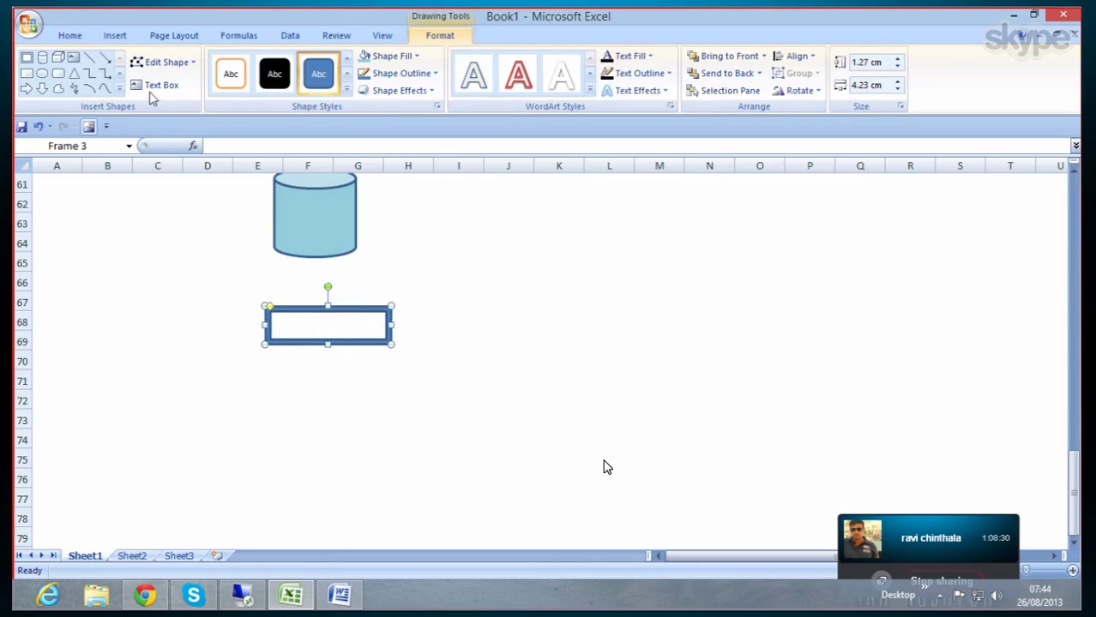
# Step: Fill the frame below the can with the standard yellow colour
pyautogui.click(68, 35)
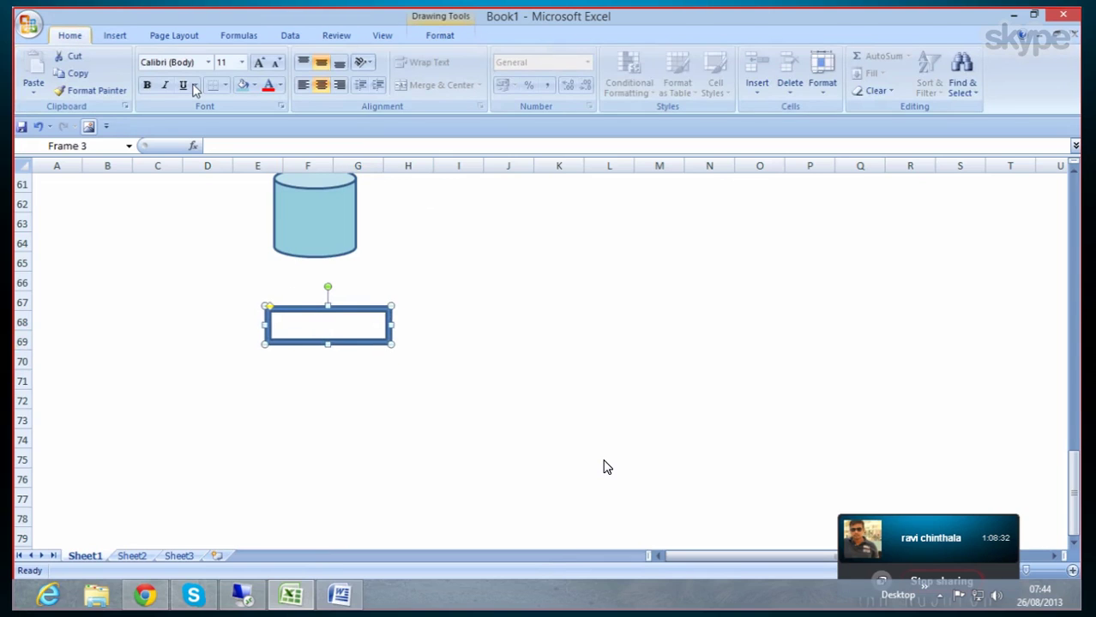
pyautogui.click(254, 86)
pyautogui.click(280, 222)
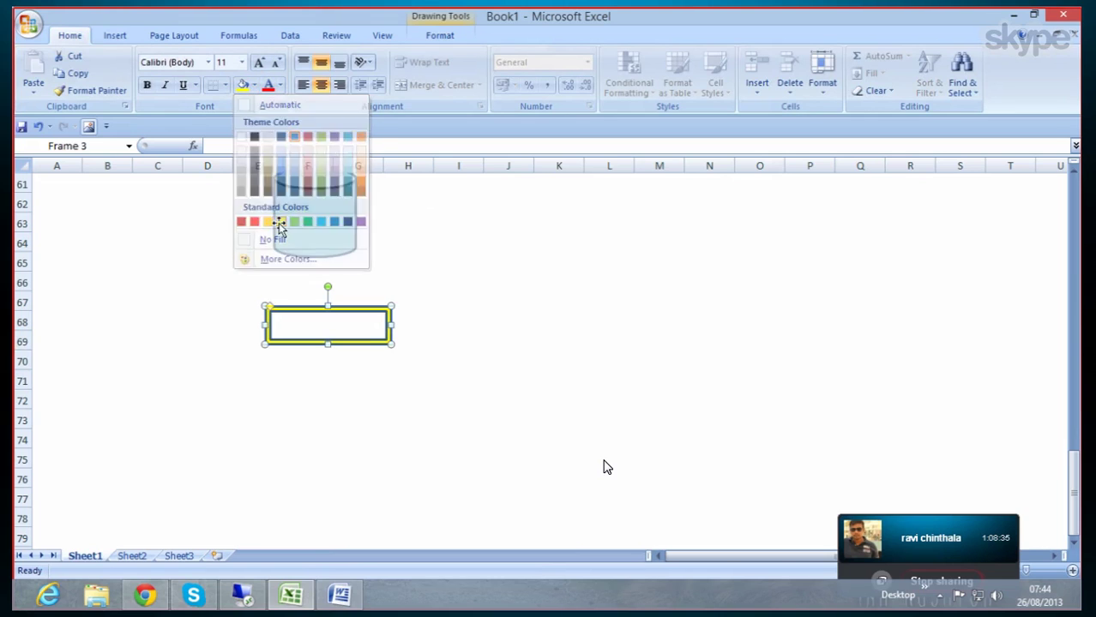
# Step: Delete the yellow frame below the can
pyautogui.click(326, 321)
pyautogui.rightClick(332, 333)
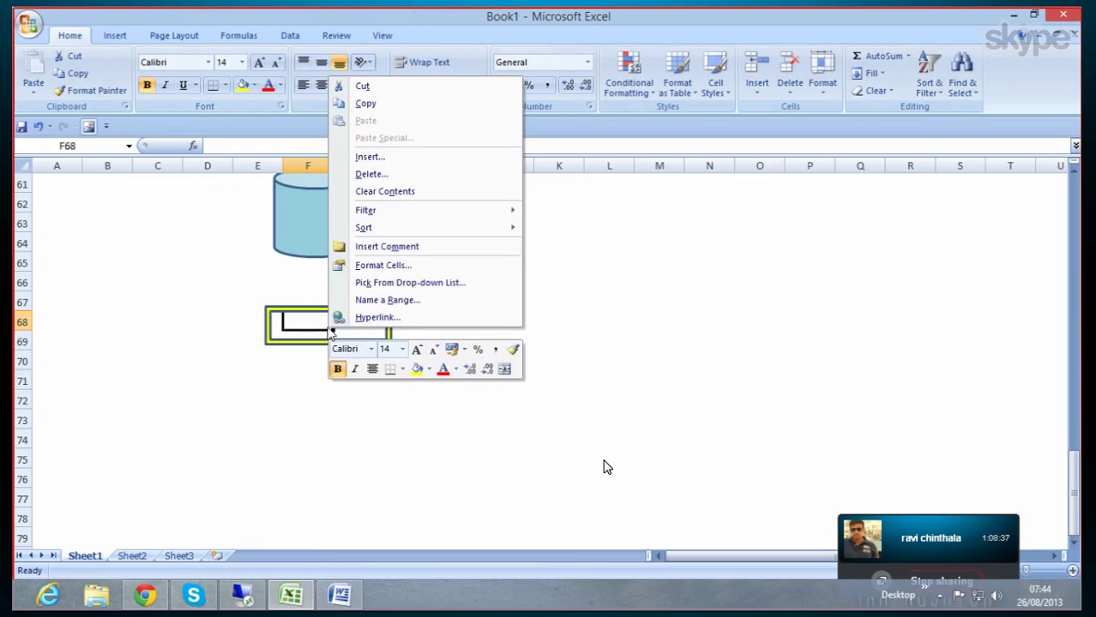
pyautogui.click(289, 316)
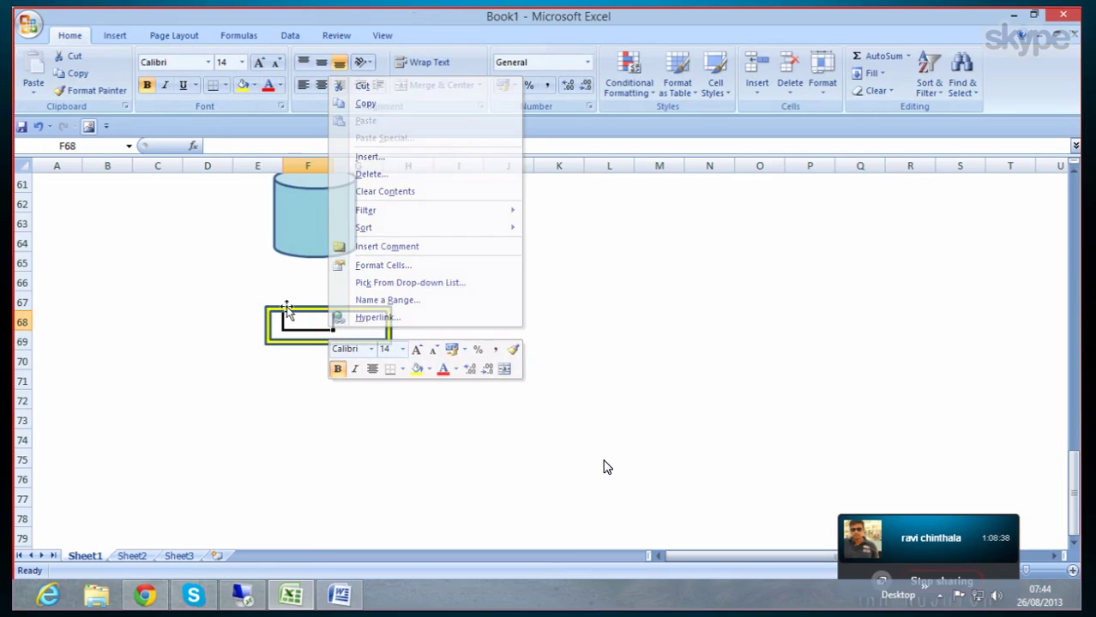
pyautogui.click(332, 376)
pyautogui.moveTo(329, 372); pyautogui.dragTo(318, 321)
pyautogui.click(356, 322)
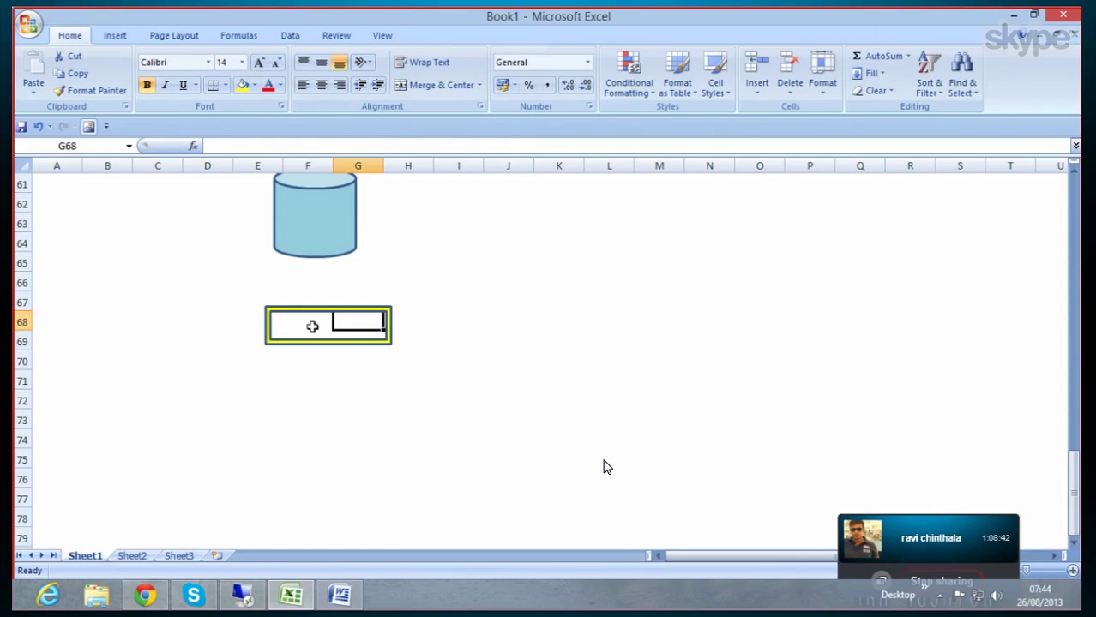
pyautogui.rightClick(312, 330)
pyautogui.click(291, 385)
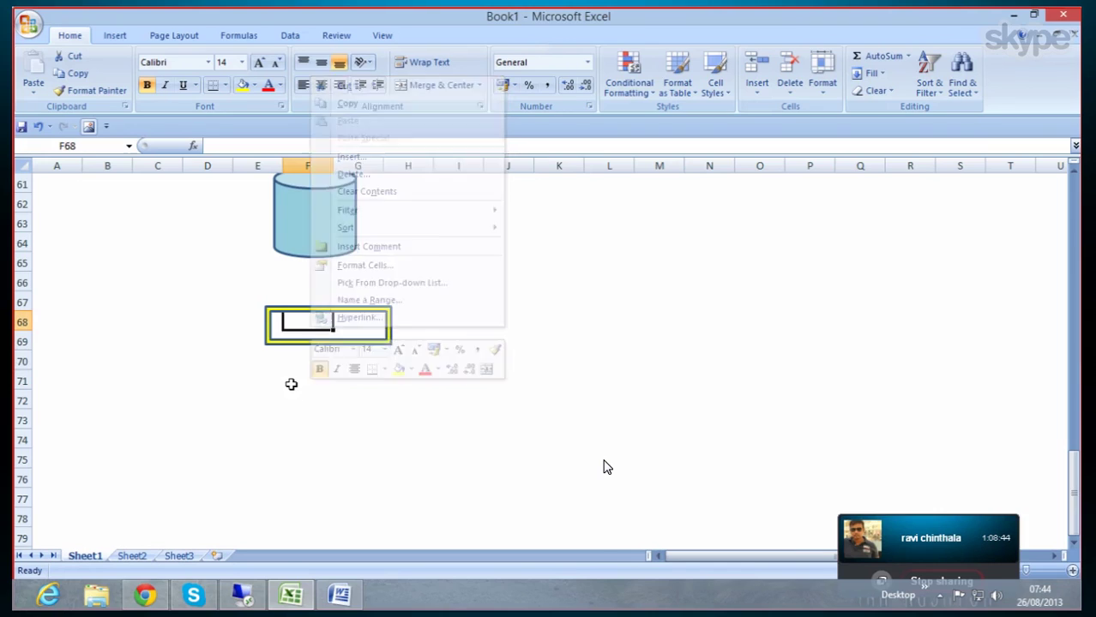
pyautogui.click(303, 313)
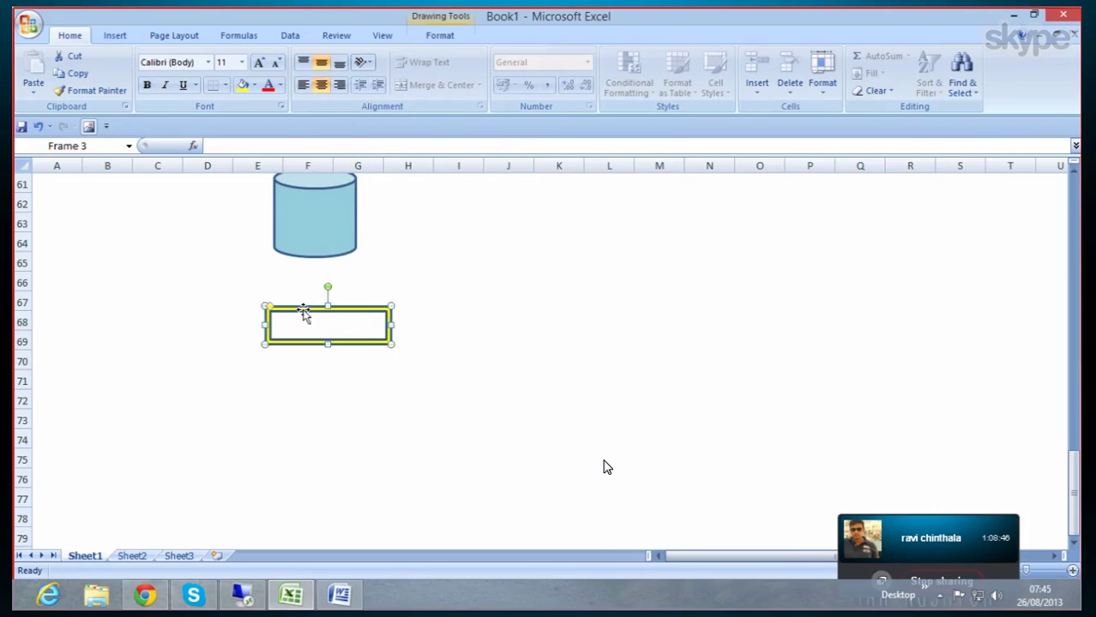
pyautogui.press('Delete')
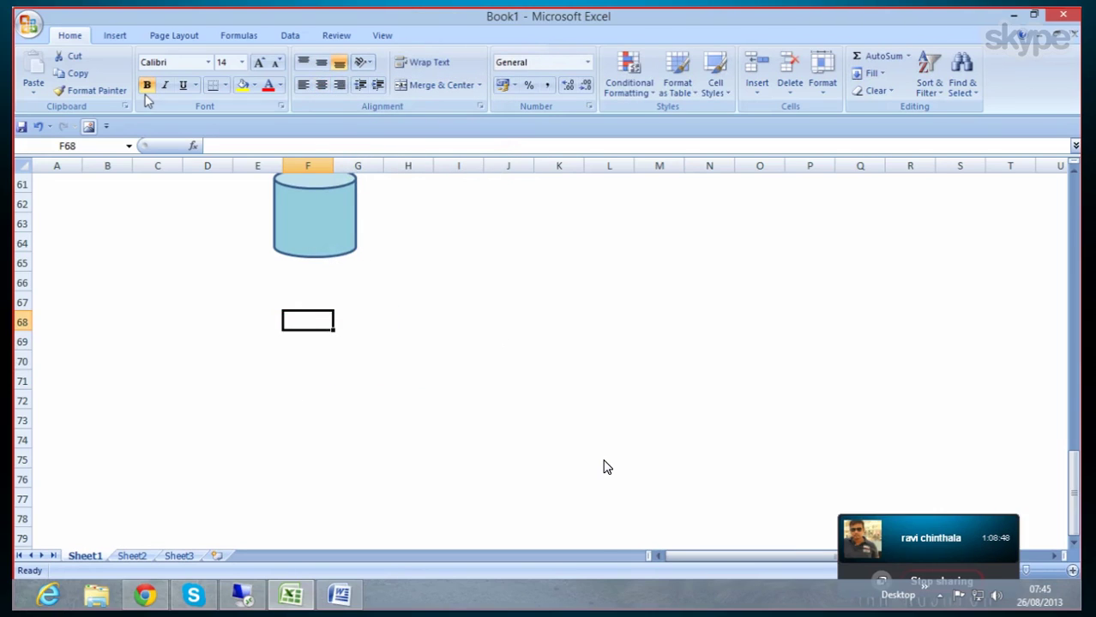
# Step: Draw a new frame shape about 1.69 cm high and 3.39 cm wide below the can, around rows 67 to 69
pyautogui.click(115, 35)
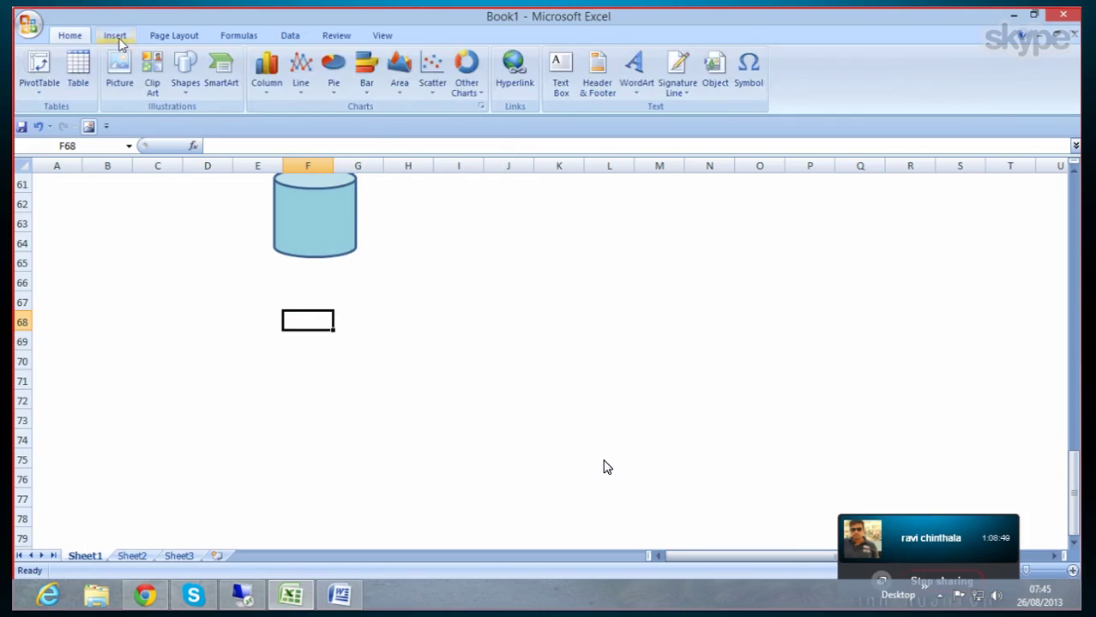
pyautogui.click(190, 82)
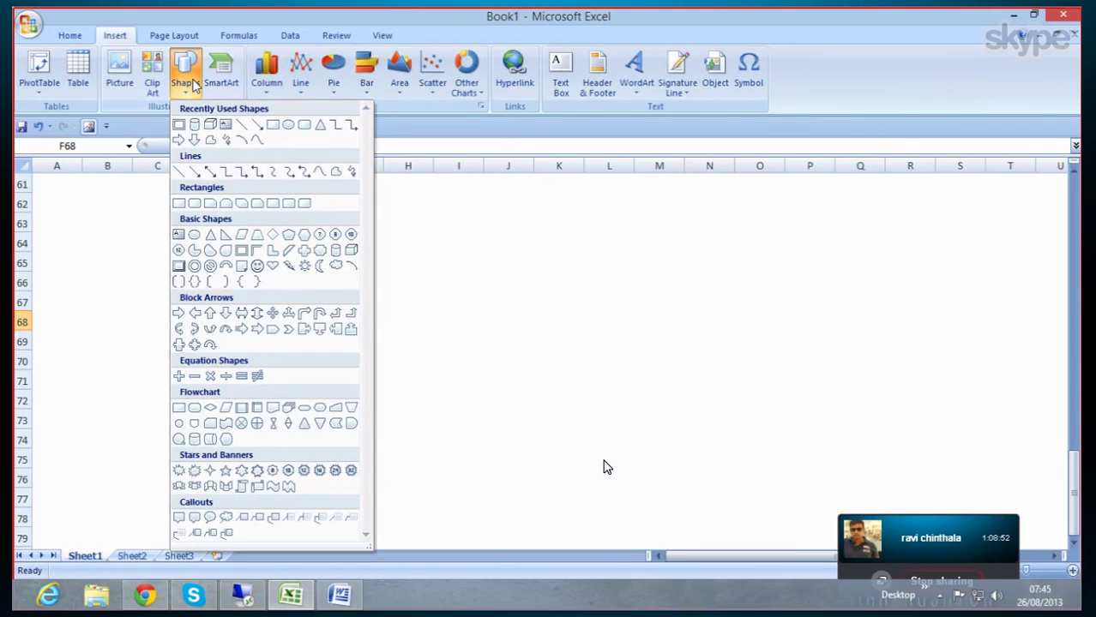
pyautogui.click(179, 124)
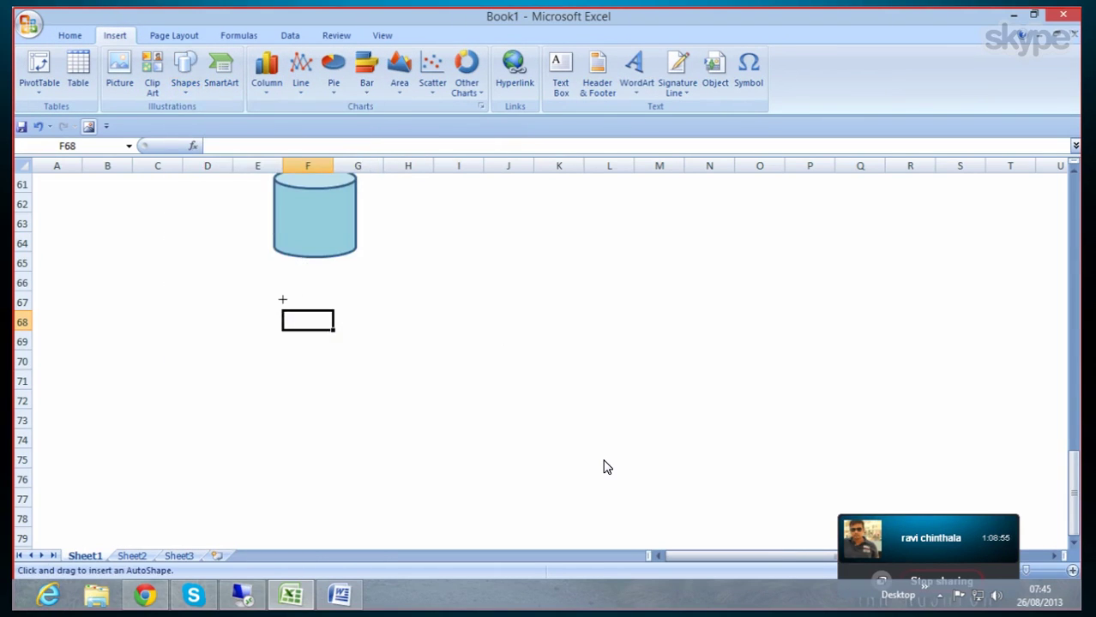
pyautogui.moveTo(276, 300); pyautogui.dragTo(375, 350)
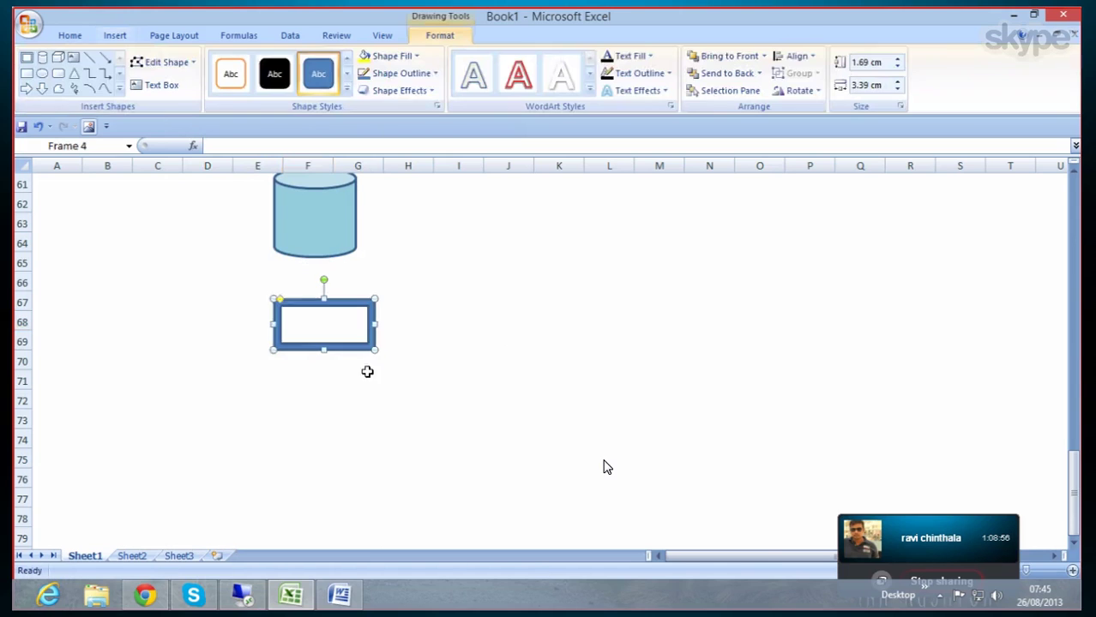
# Step: Fill cell F68 inside the new frame with yellow
pyautogui.rightClick(306, 323)
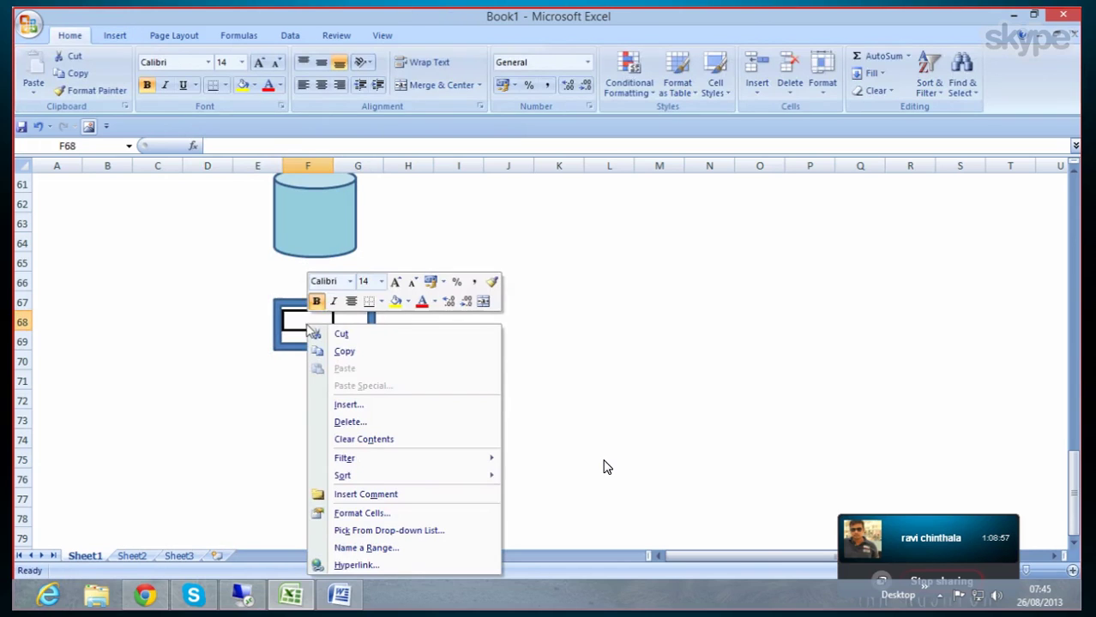
pyautogui.click(395, 301)
pyautogui.click(384, 355)
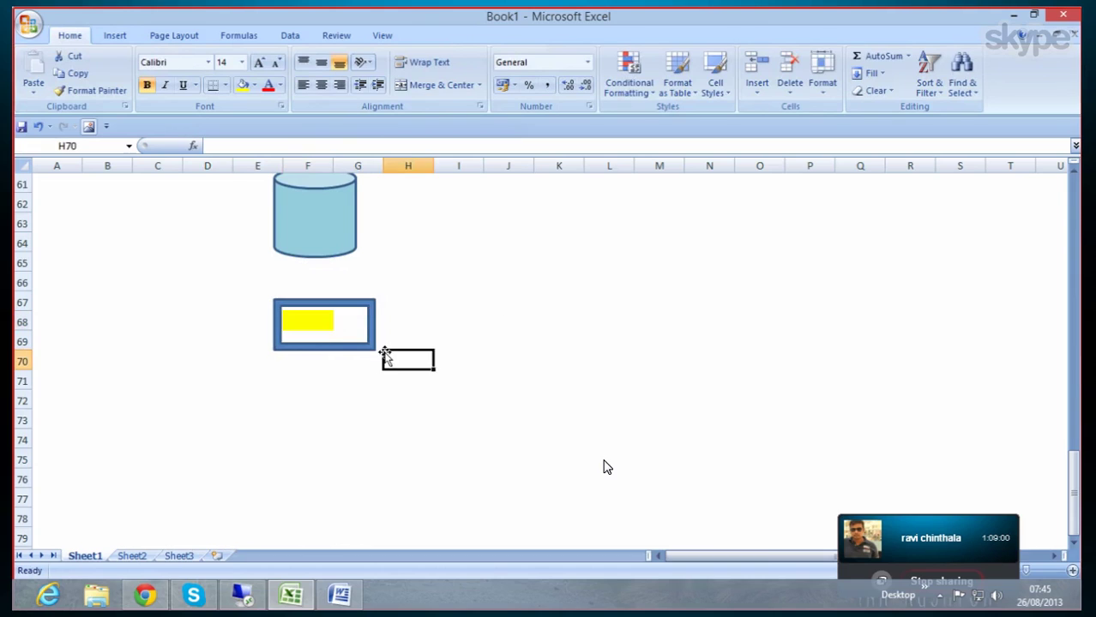
# Step: Fill the new frame shape's border with yellow
pyautogui.click(340, 345)
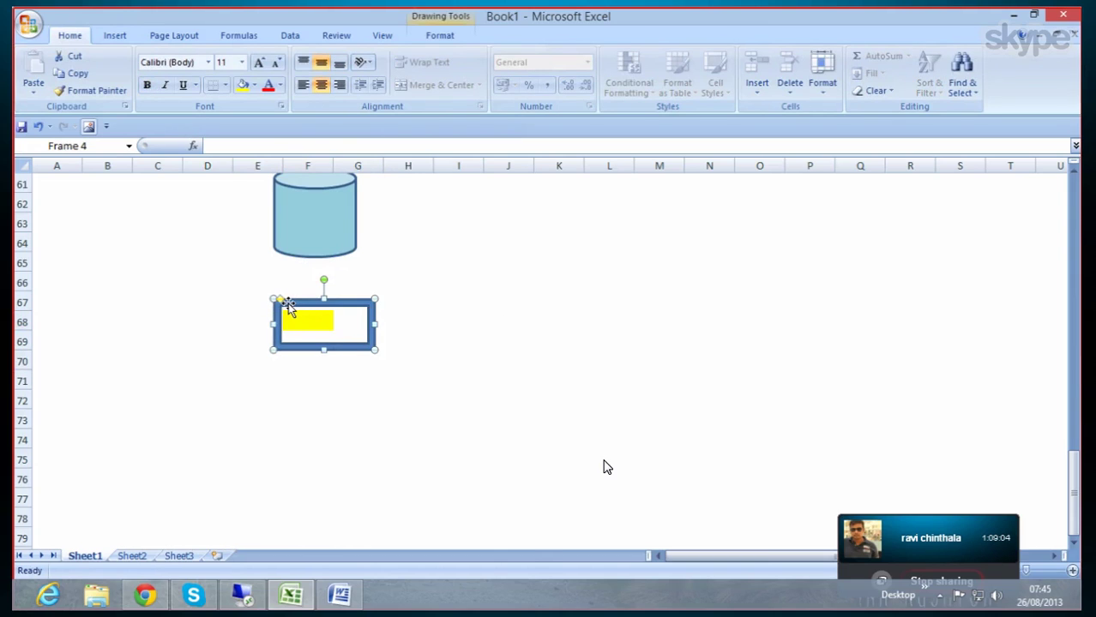
pyautogui.rightClick(288, 304)
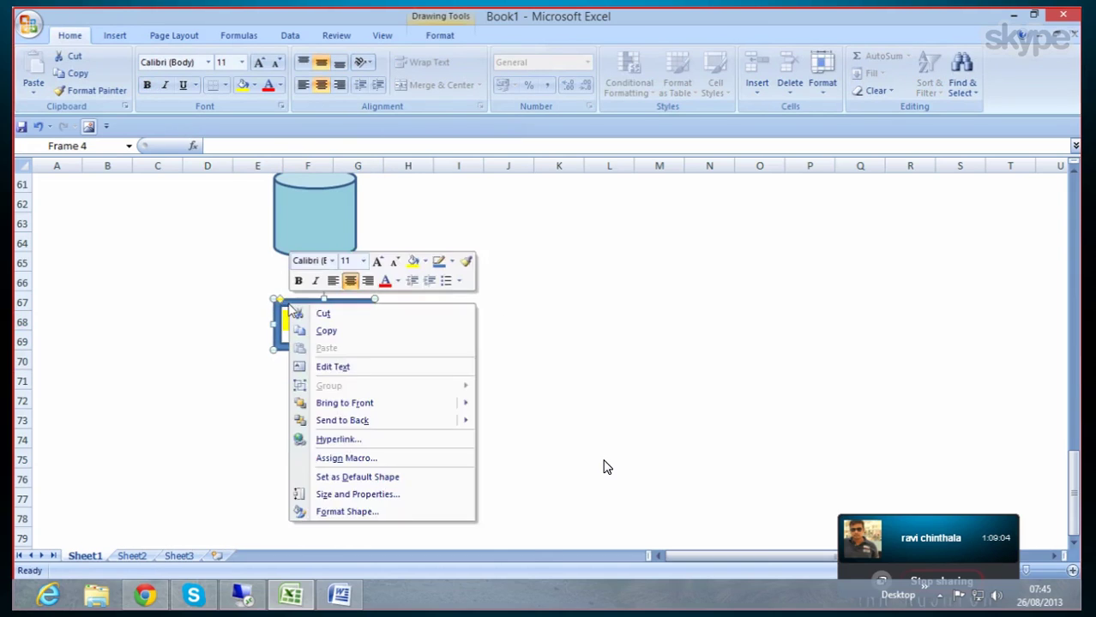
pyautogui.click(413, 264)
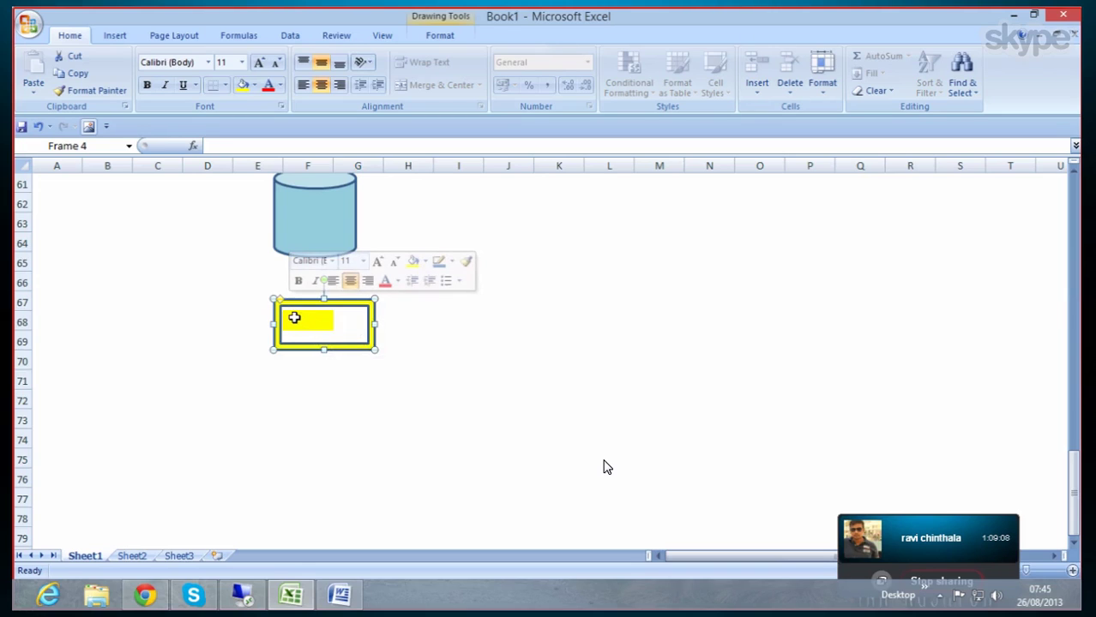
# Step: Fill cells F68:G69 with yellow and shift the frame slightly so that it lines up with the filled cells
pyautogui.moveTo(294, 317)
pyautogui.mouseDown()
pyautogui.moveTo(358, 334)
pyautogui.moveTo(297, 327)
pyautogui.moveTo(342, 329)
pyautogui.mouseUp()
pyautogui.click(342, 329)
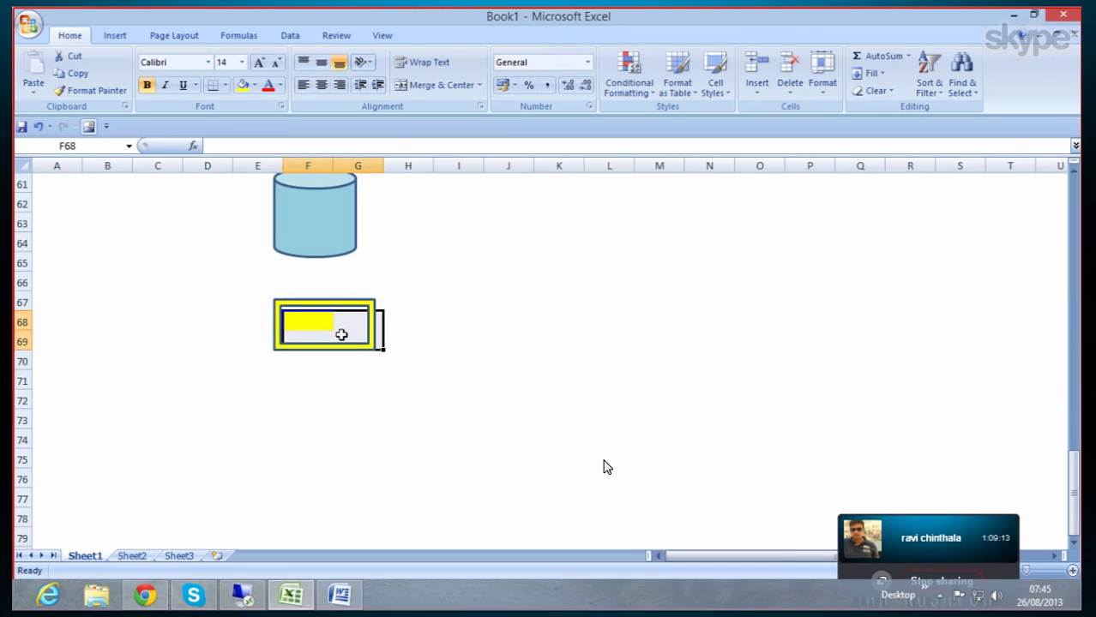
pyautogui.click(242, 87)
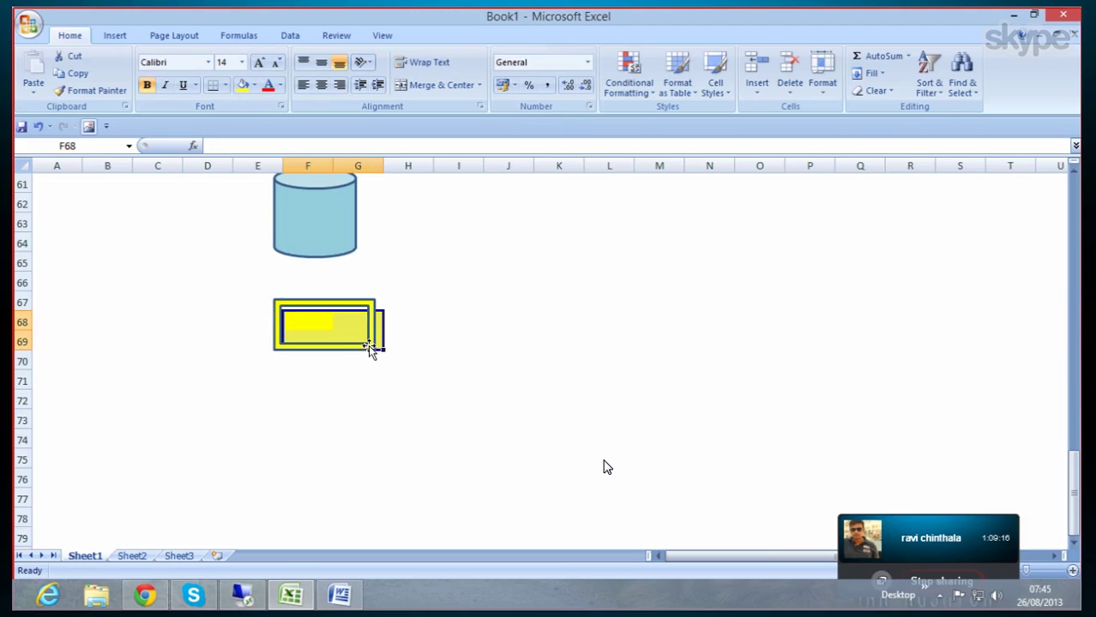
pyautogui.doubleClick(369, 347)
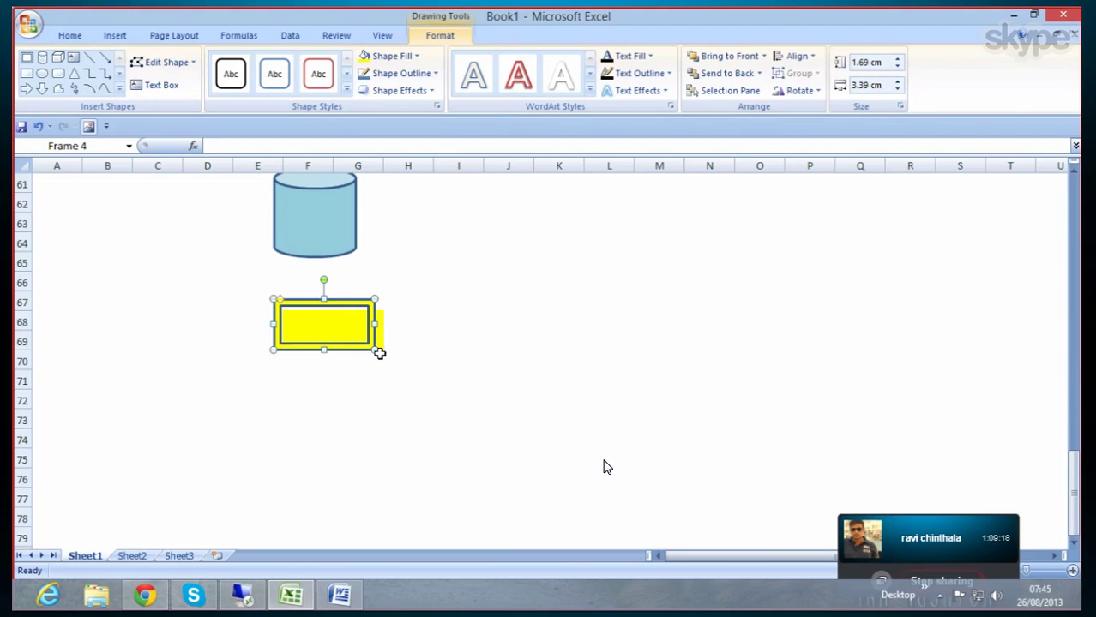
pyautogui.moveTo(372, 347); pyautogui.dragTo(380, 352)
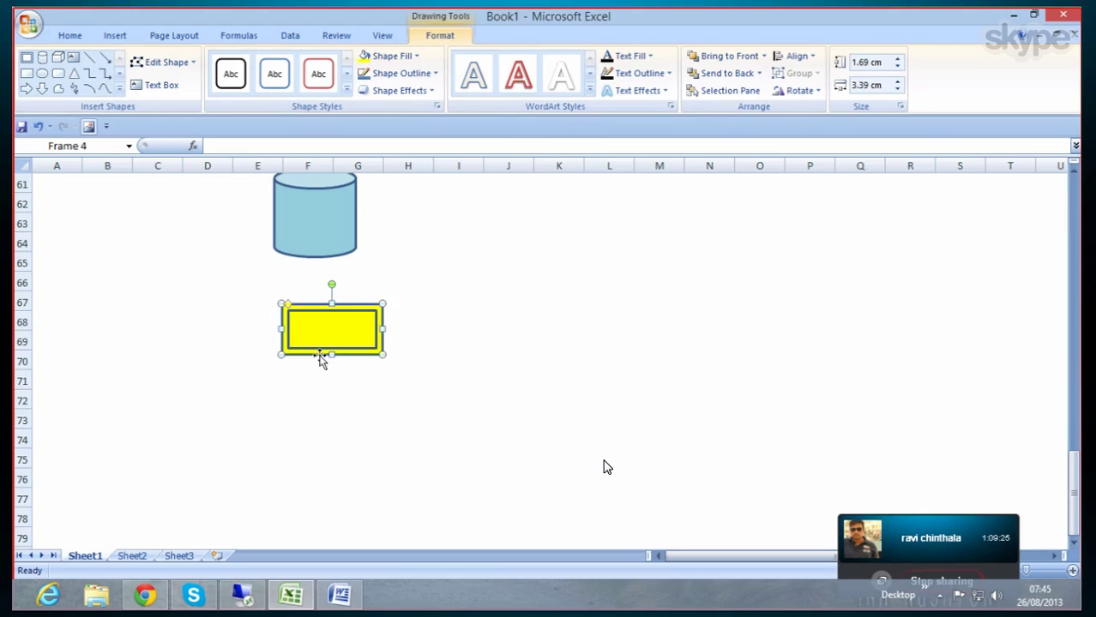
# Step: Enter the label DATA SOURCE in cell F68 inside the yellow frame
pyautogui.click(314, 329)
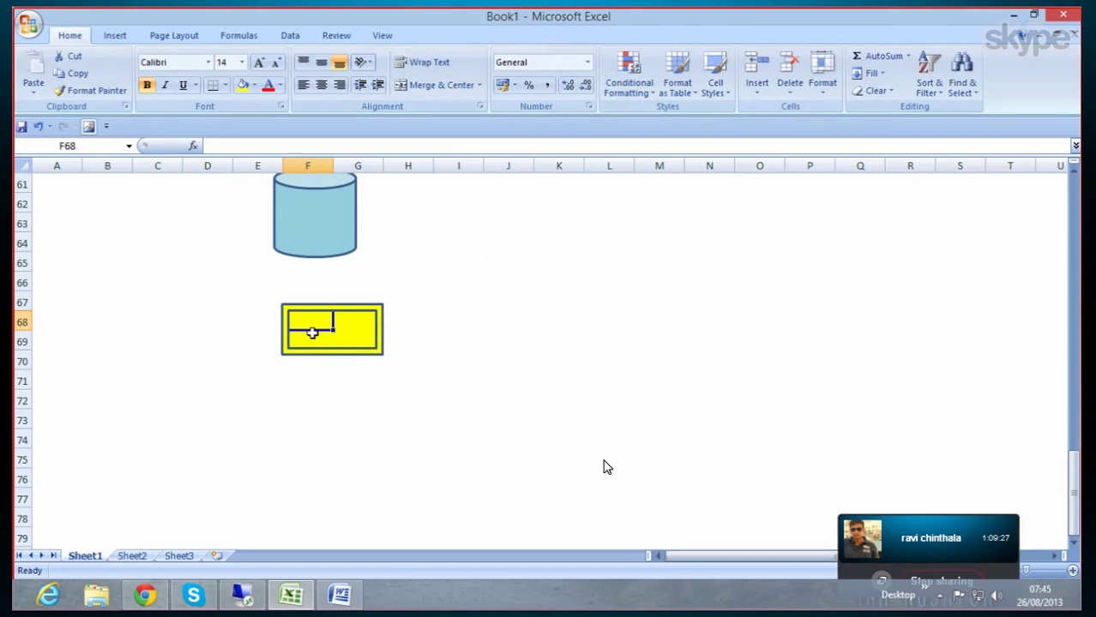
pyautogui.doubleClick(312, 324)
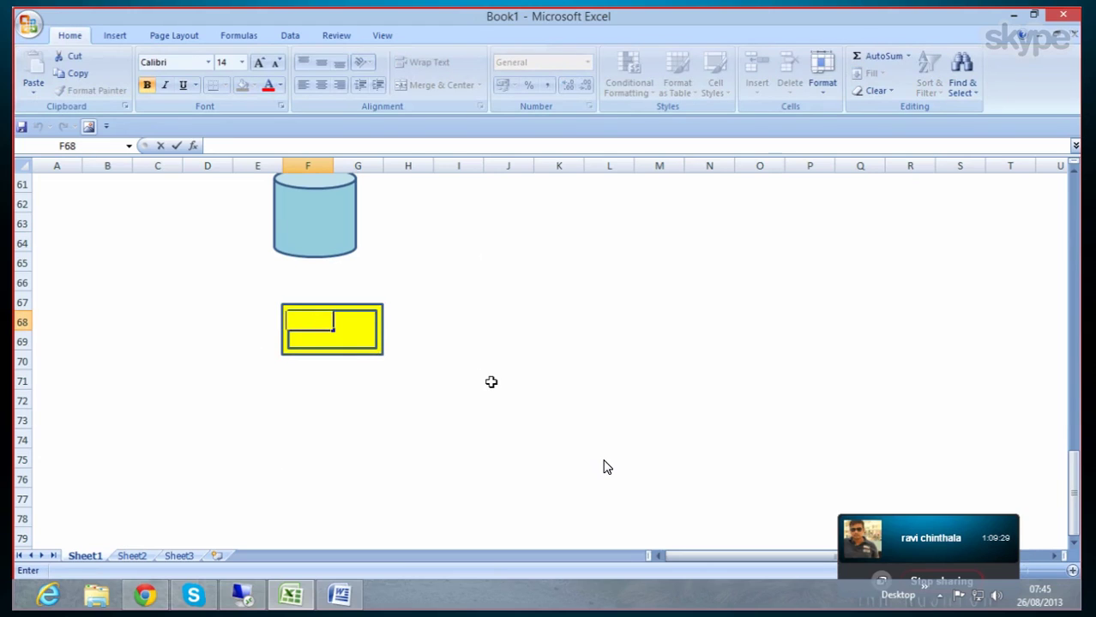
pyautogui.write('DATA SOURCE')
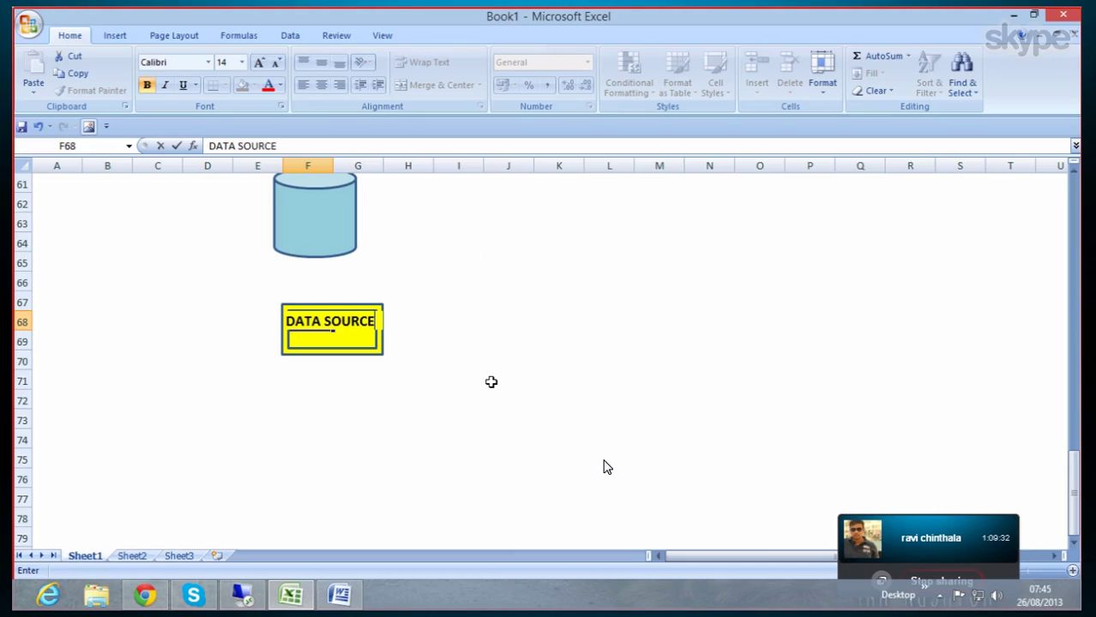
pyautogui.scroll(-1, 421, 440)
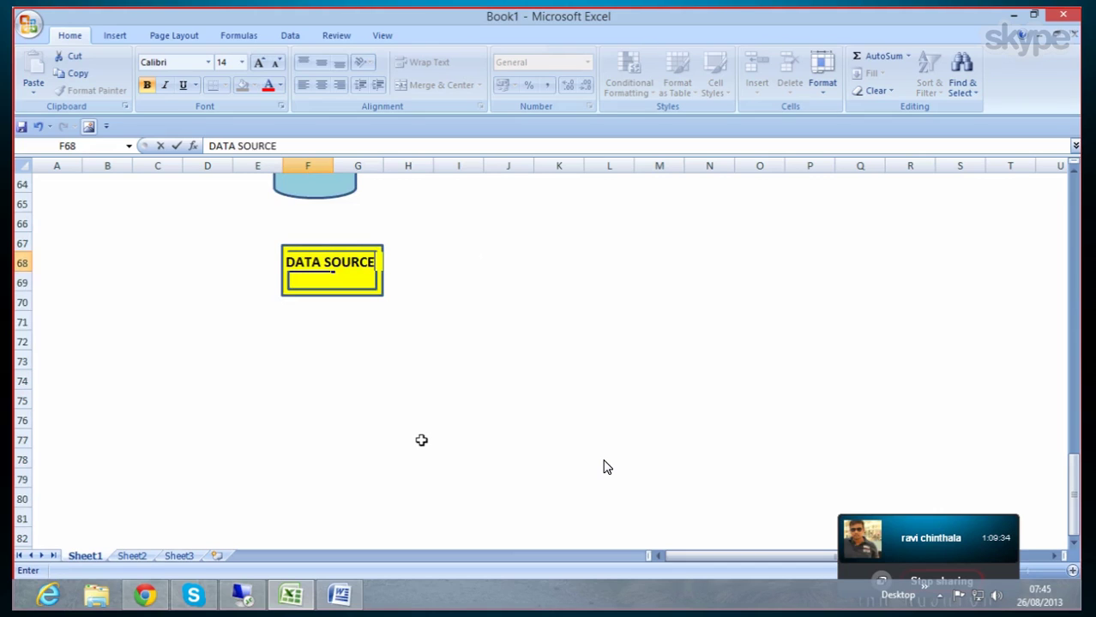
pyautogui.click(358, 378)
# Step: Move the range E67:H70 containing the DATA SOURCE box down the sheet so that it starts at cell F82
pyautogui.moveTo(278, 234); pyautogui.dragTo(390, 306)
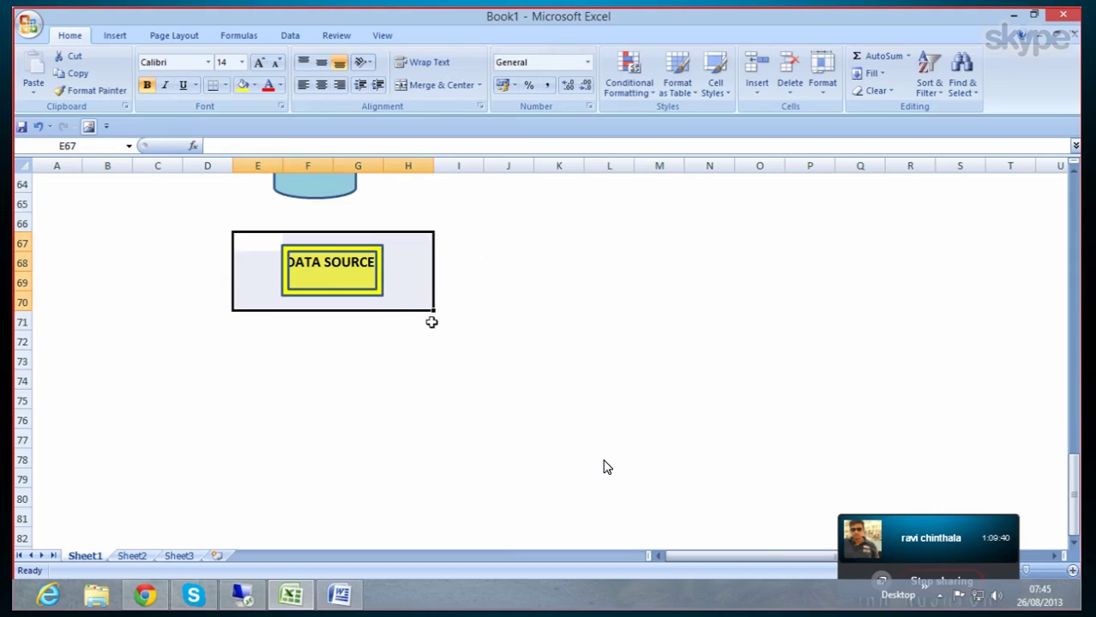
pyautogui.hotkey('ctrl', 'c')
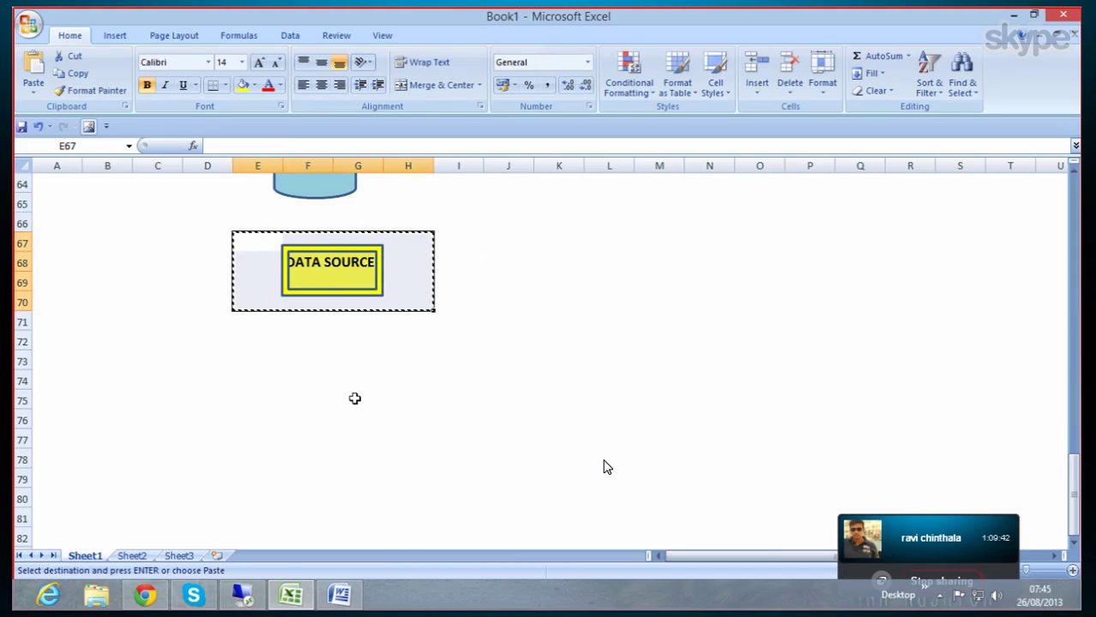
pyautogui.scroll(-1, 291, 459)
pyautogui.click(320, 485)
pyautogui.press('Return')
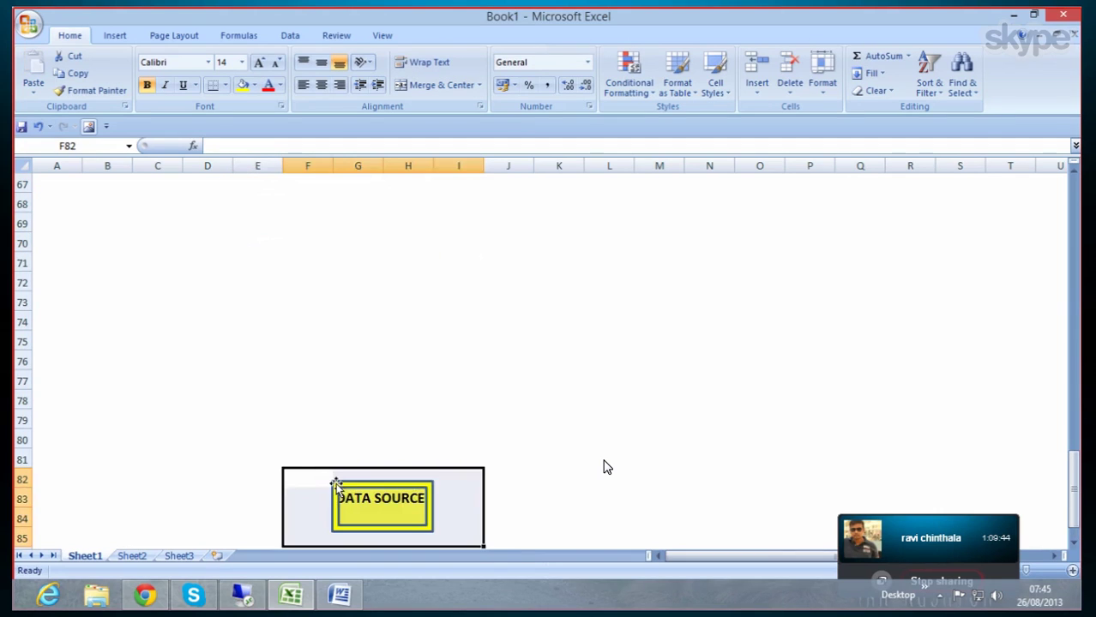
# Step: Move the range F82:I85 containing the DATA SOURCE box up the sheet so that it starts at cell F70
pyautogui.scroll(2, 308, 366)
pyautogui.scroll(-13, 309, 366)
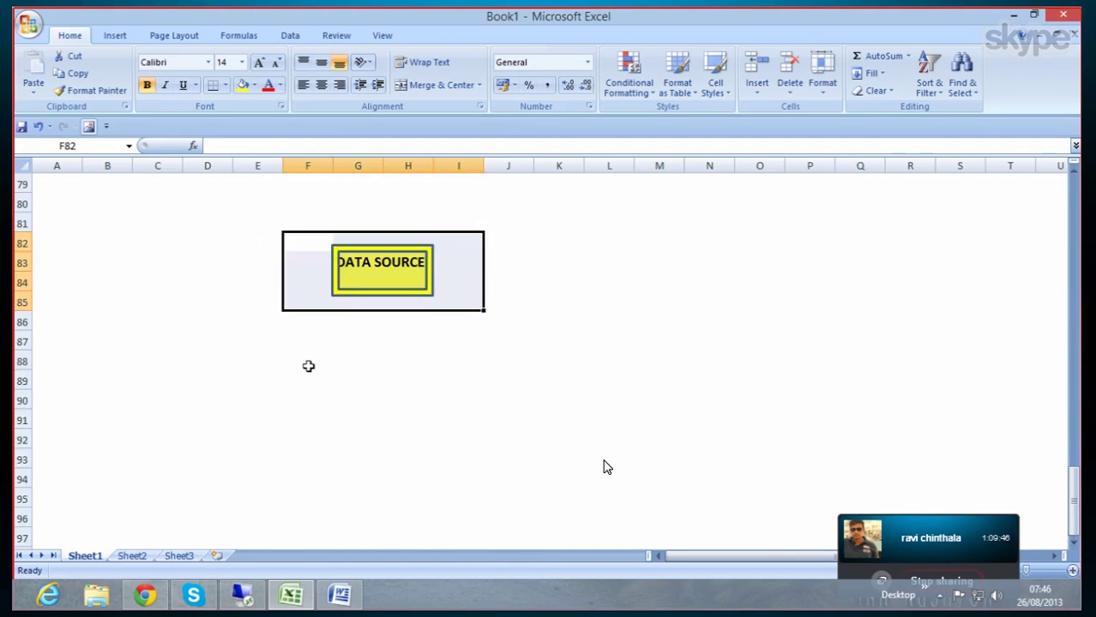
pyautogui.scroll(6, 308, 366)
pyautogui.scroll(18, 308, 366)
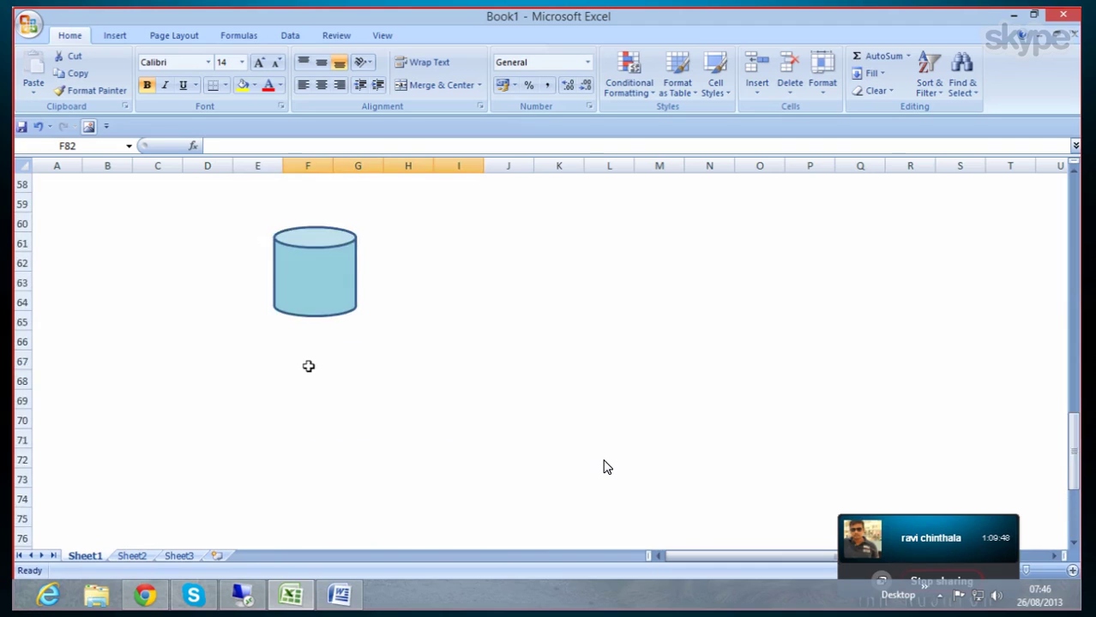
pyautogui.scroll(-9, 308, 366)
pyautogui.scroll(-5, 309, 369)
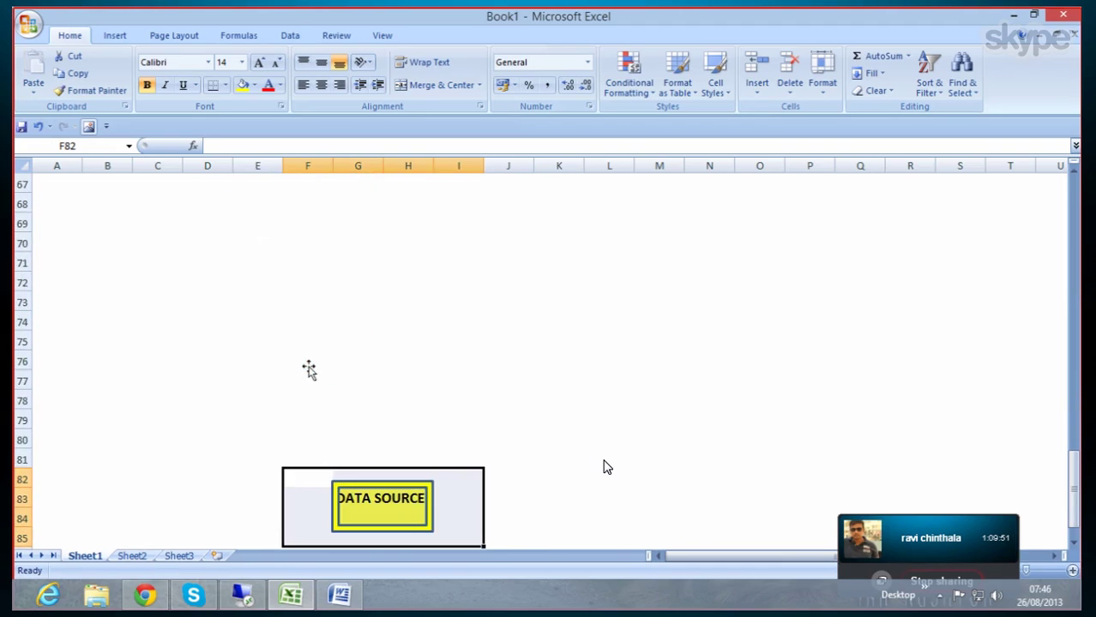
pyautogui.hotkey('ctrl', 'c')
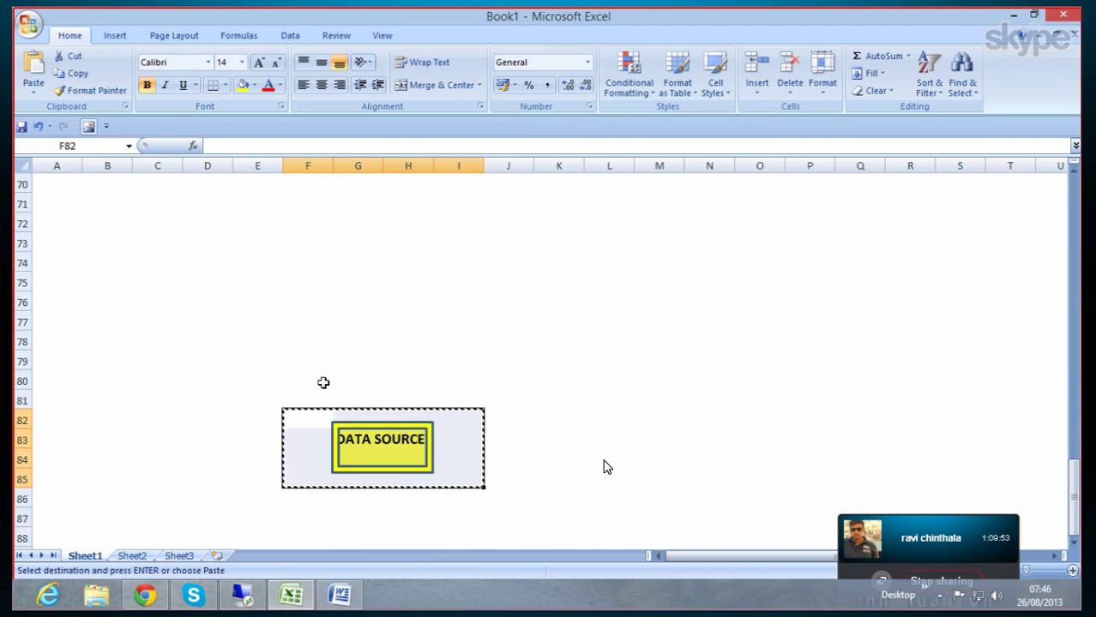
pyautogui.scroll(2, 309, 360)
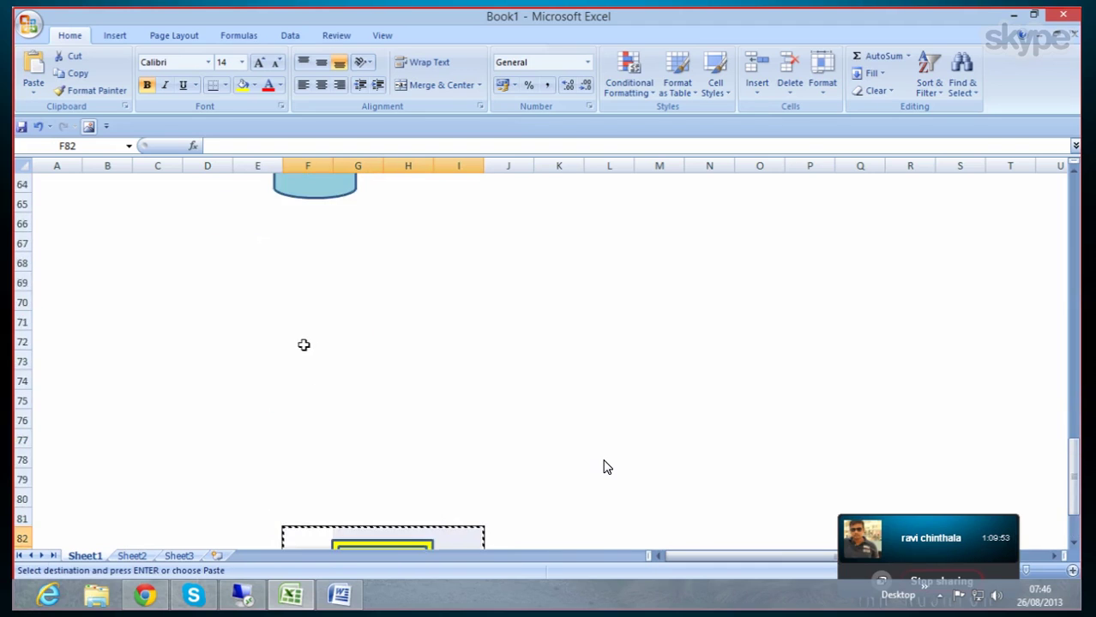
pyautogui.click(286, 305)
pyautogui.press('Return')
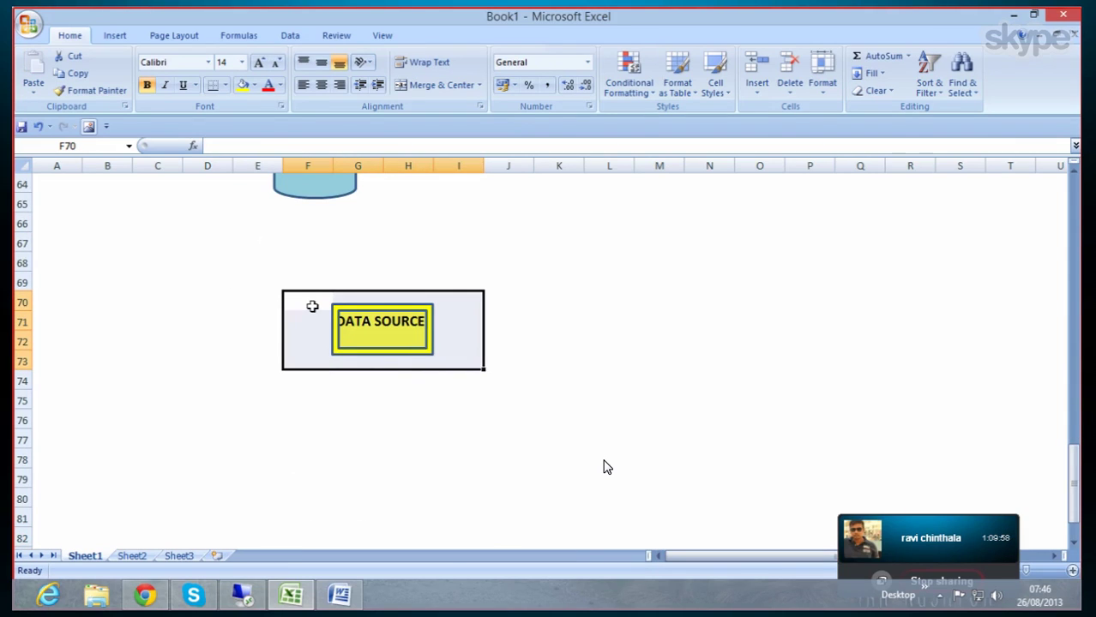
pyautogui.press('Left')
pyautogui.click(303, 329)
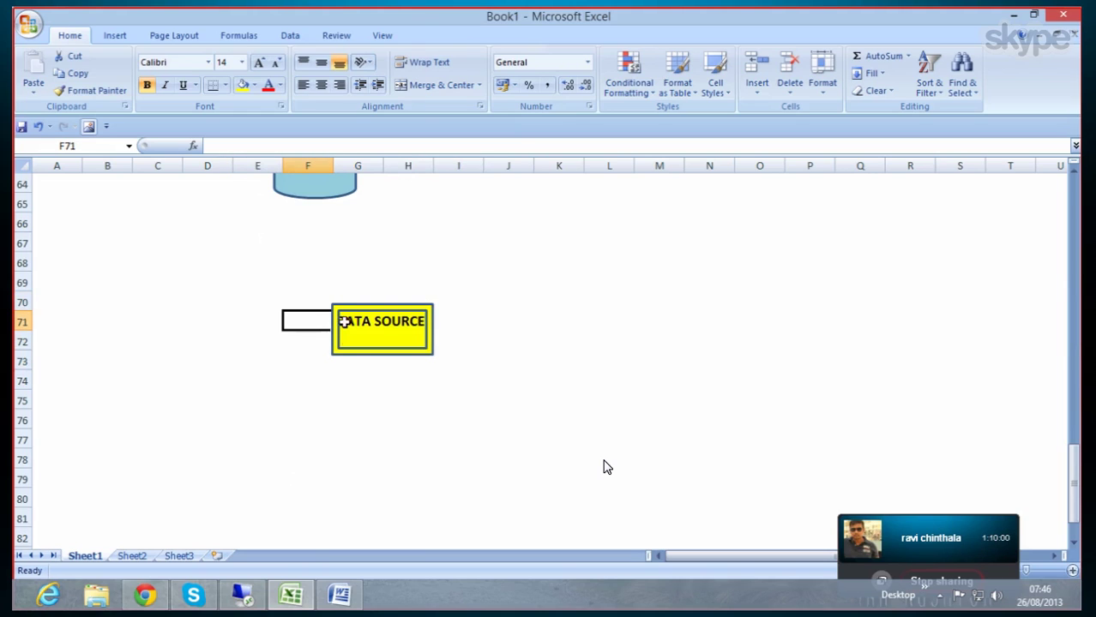
# Step: Shift the can and the CO-PA cube to the right so that they line up above the DATA SOURCE box
pyautogui.scroll(3, 327, 282)
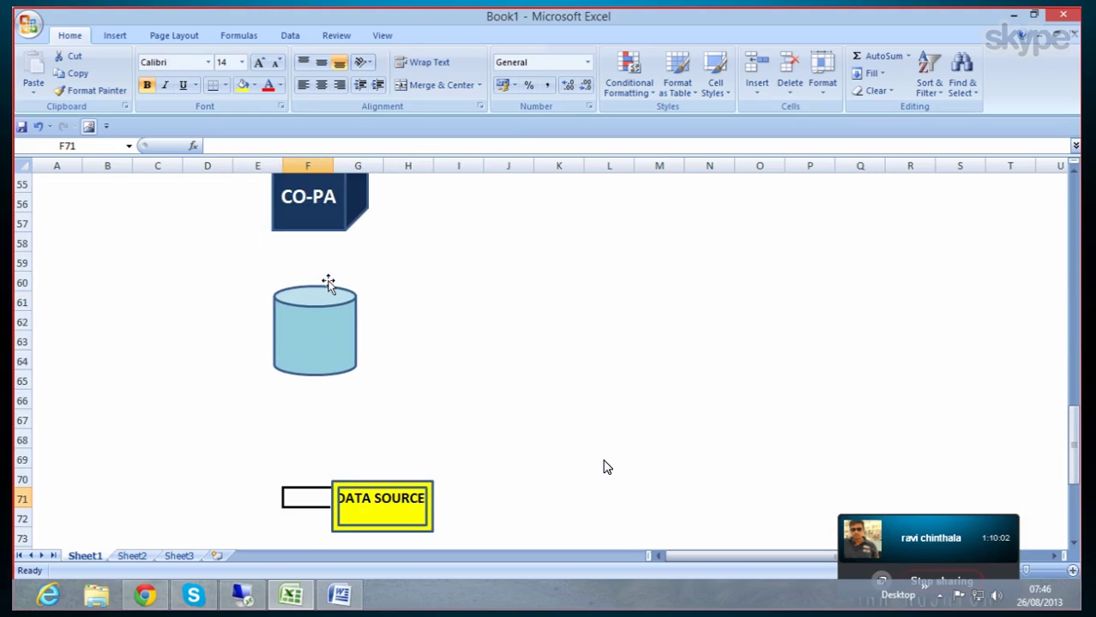
pyautogui.click(318, 327)
pyautogui.moveTo(316, 326); pyautogui.dragTo(376, 319)
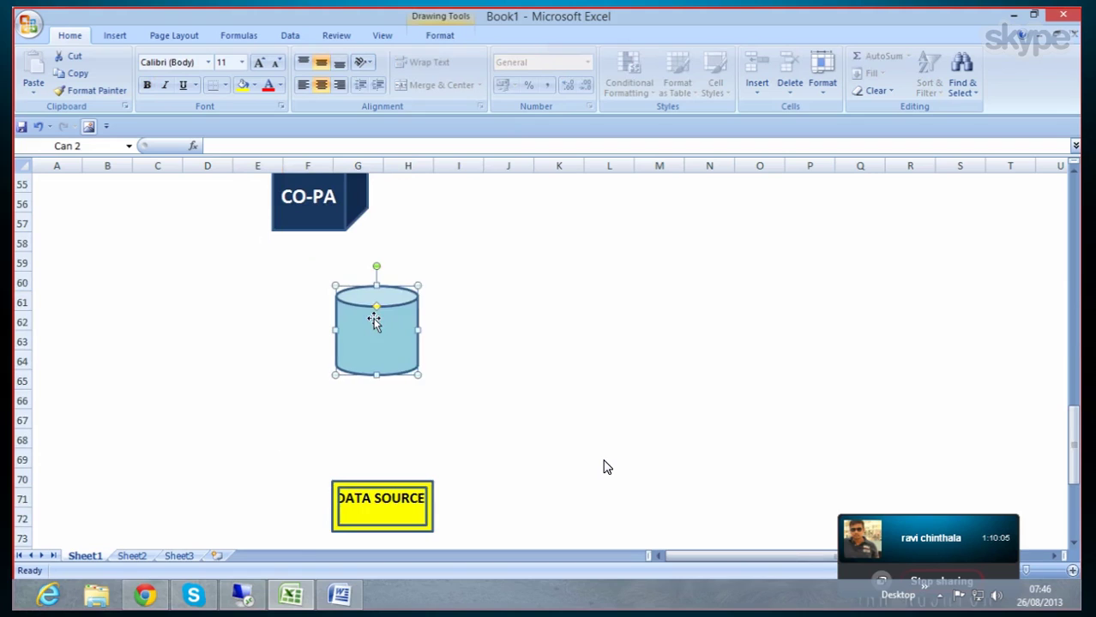
pyautogui.scroll(1, 375, 313)
pyautogui.click(319, 250)
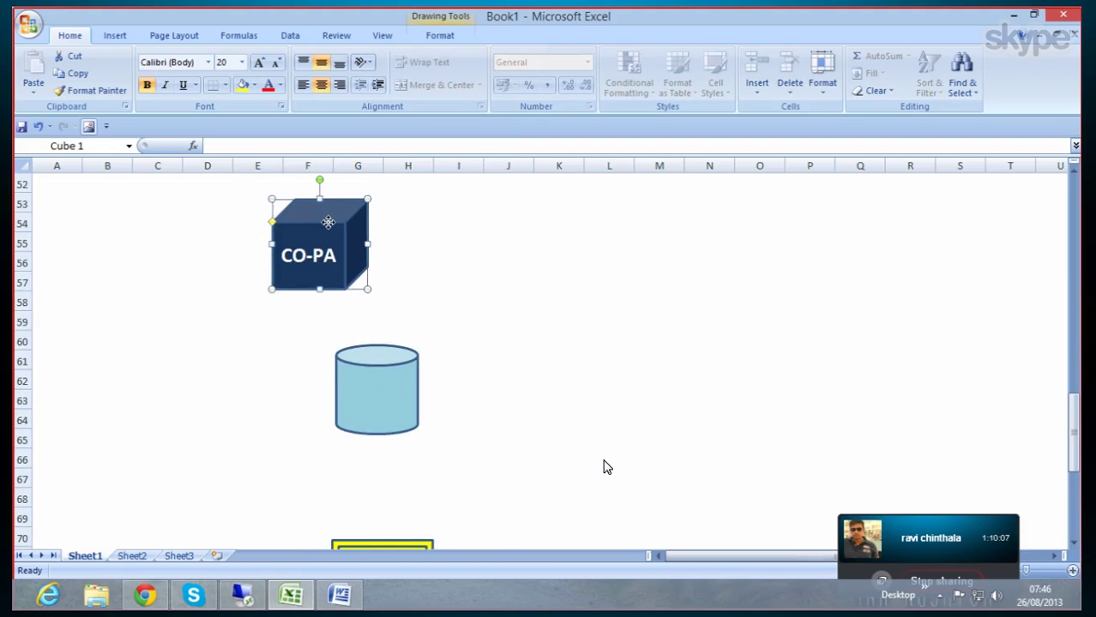
pyautogui.moveTo(308, 241); pyautogui.dragTo(351, 235)
# Step: Copy the range F69:I73 containing the DATA SOURCE box and paste it at cell F84
pyautogui.scroll(-4, 348, 287)
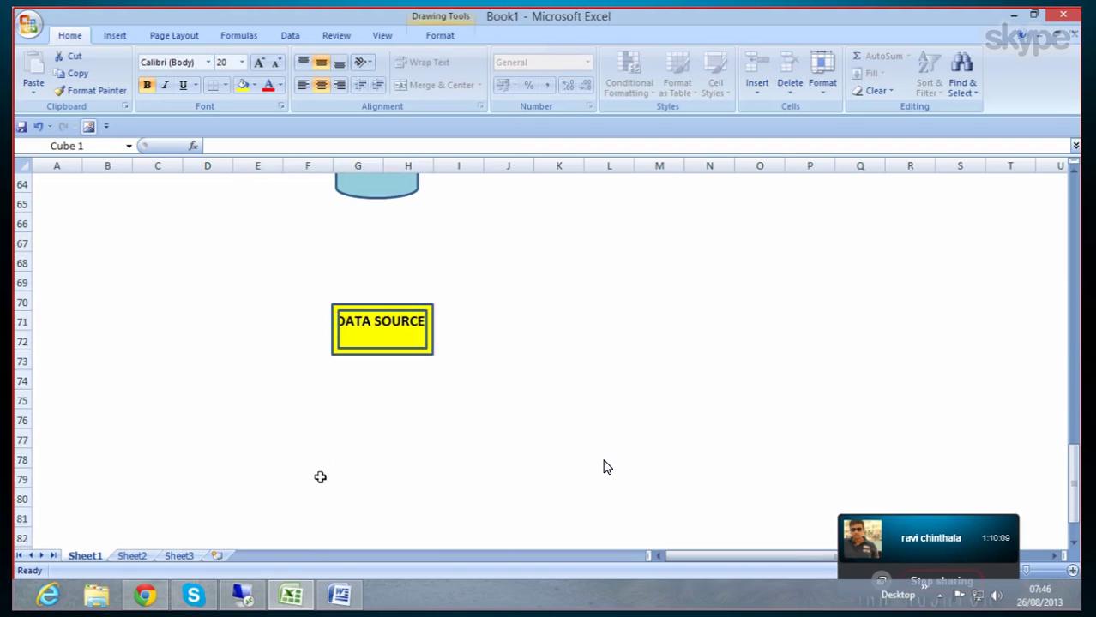
pyautogui.scroll(-3, 310, 427)
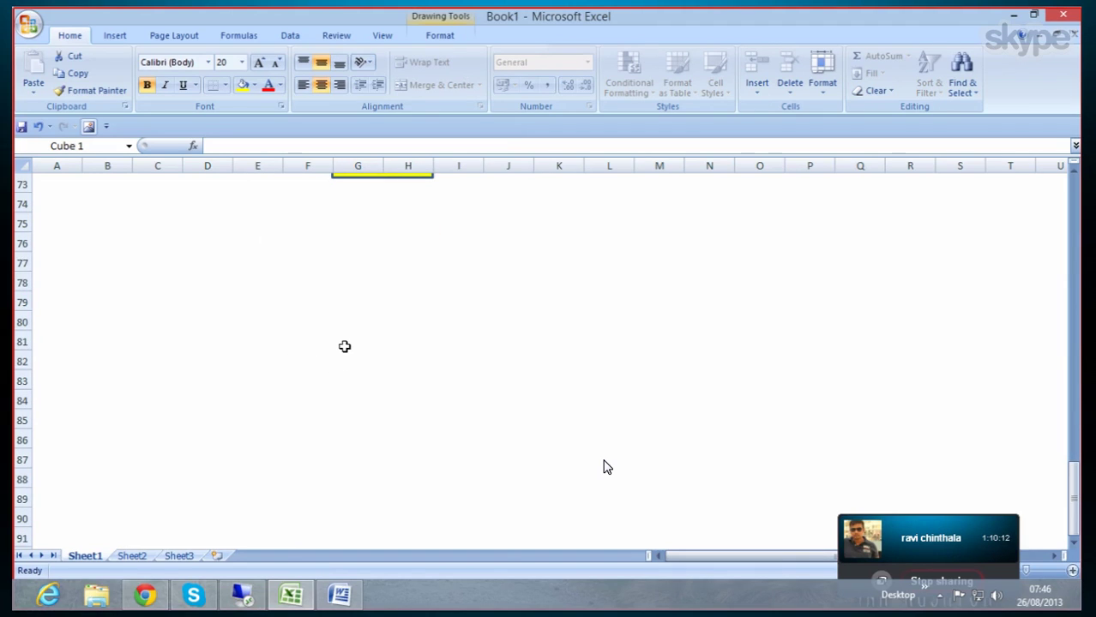
pyautogui.scroll(2, 344, 347)
pyautogui.moveTo(325, 233)
pyautogui.mouseDown()
pyautogui.moveTo(377, 248)
pyautogui.moveTo(439, 313)
pyautogui.mouseUp()
pyautogui.hotkey('ctrl', 'c')
pyautogui.scroll(-2, 418, 310)
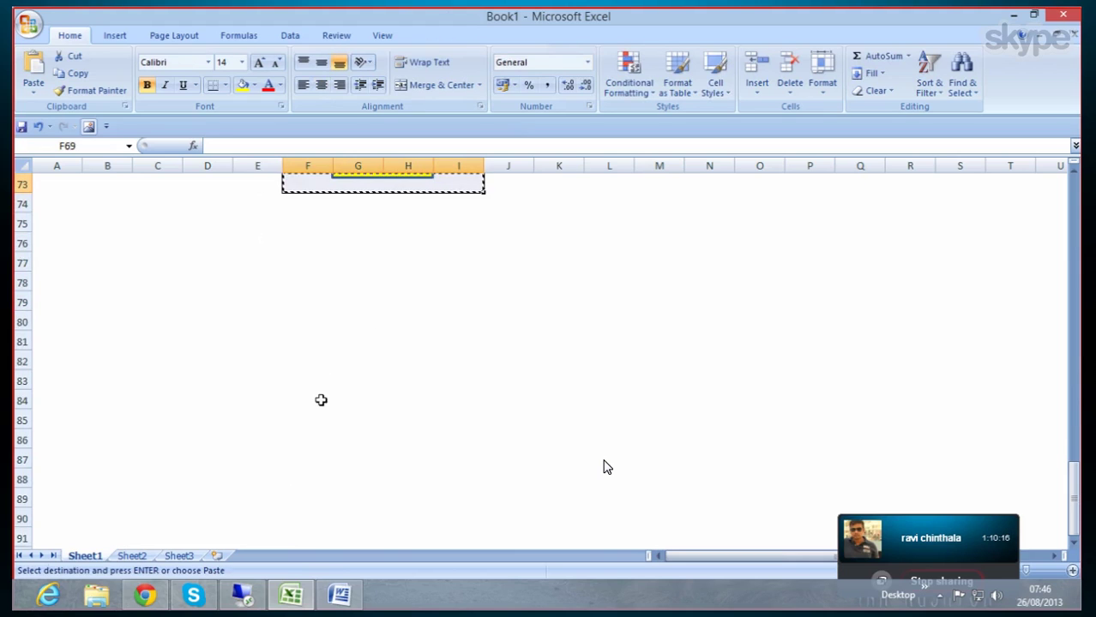
pyautogui.click(324, 399)
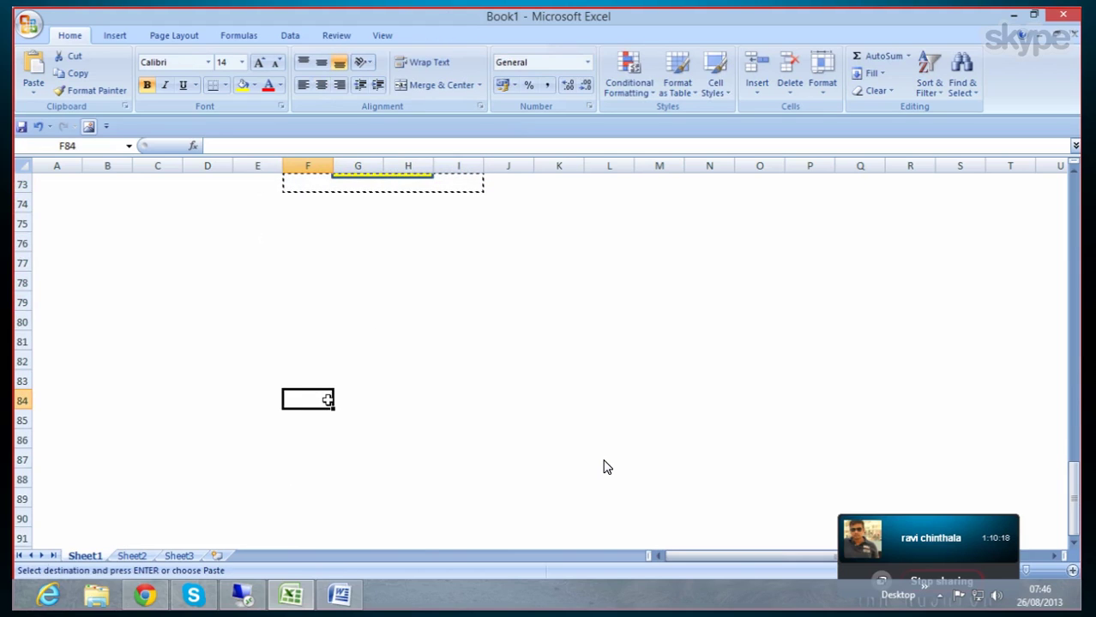
pyautogui.hotkey('ctrl', 'v')
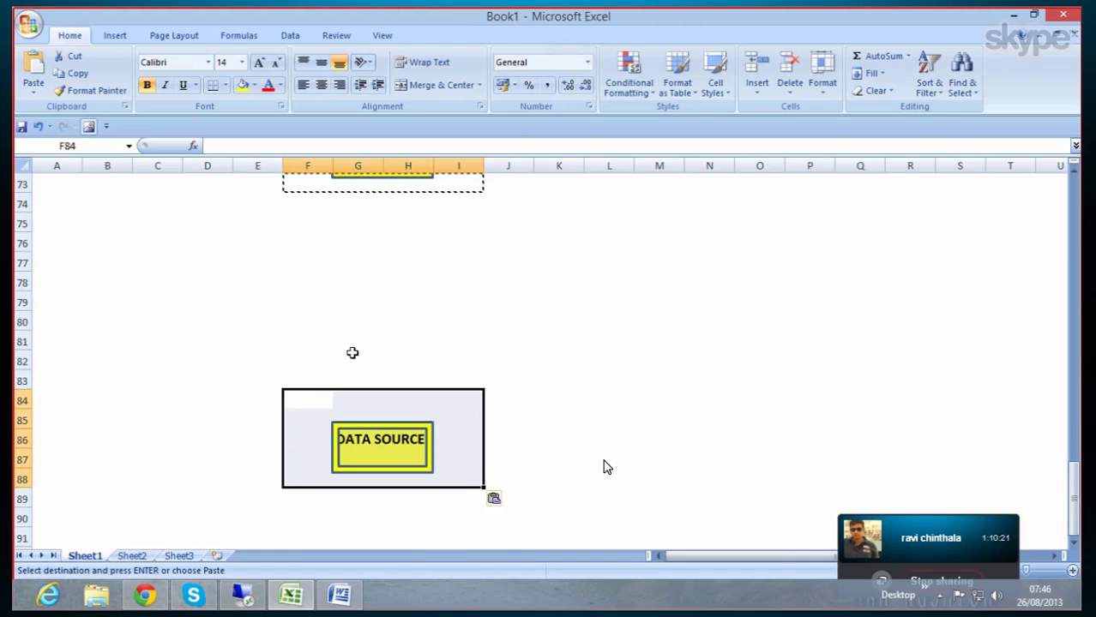
# Step: Enter the label CO-PA in cell G94 below the second DATA SOURCE box
pyautogui.scroll(-2, 353, 350)
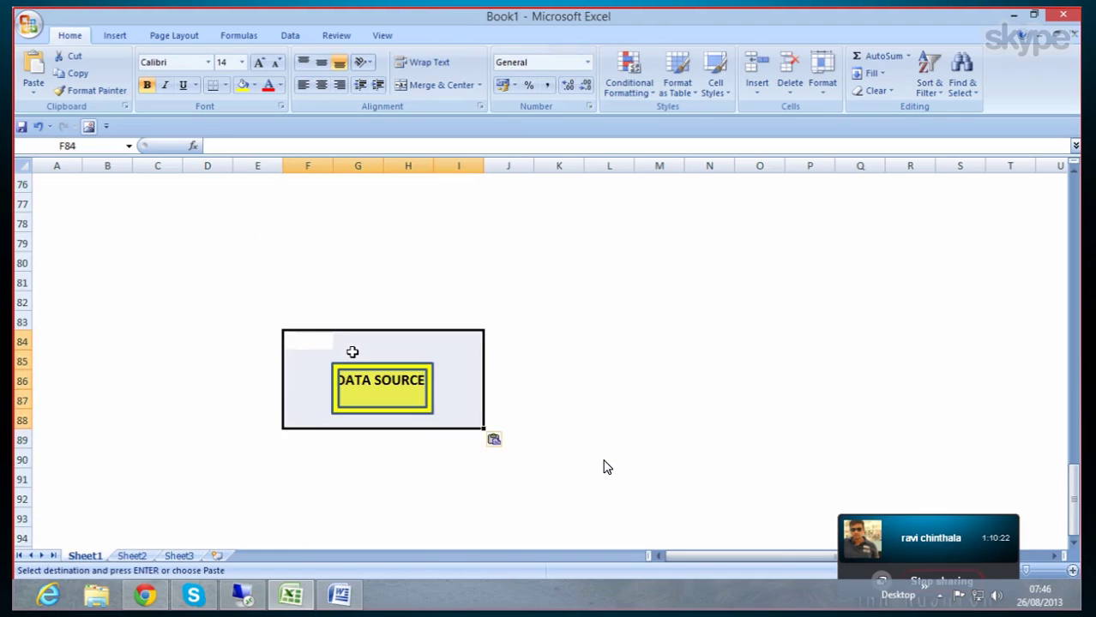
pyautogui.click(386, 494)
pyautogui.click(366, 475)
pyautogui.doubleClick(369, 477)
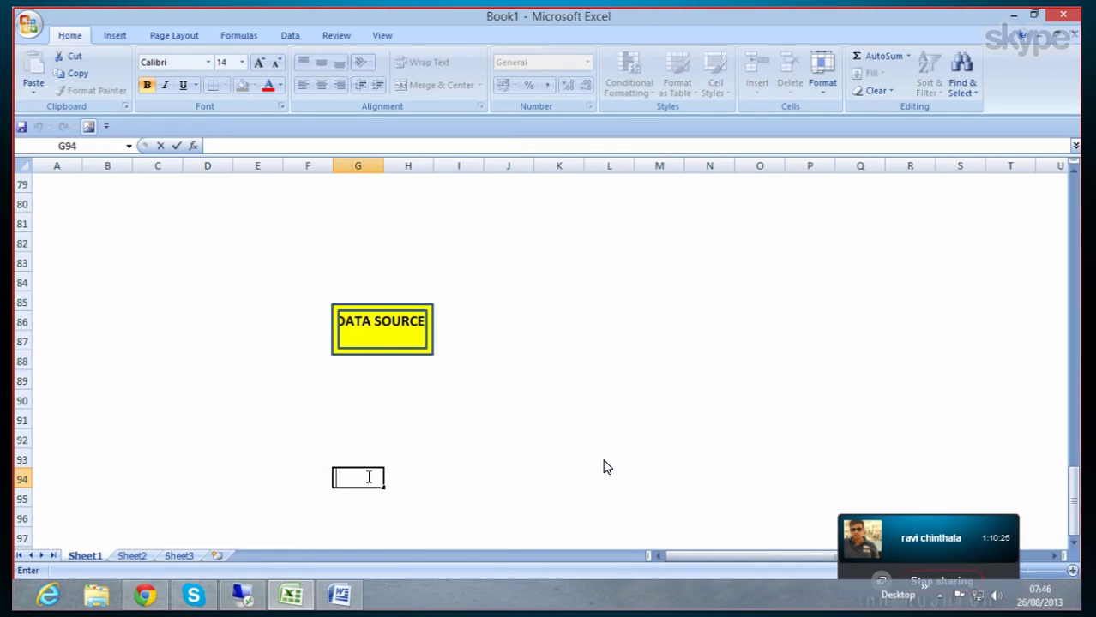
pyautogui.write('CO-PA')
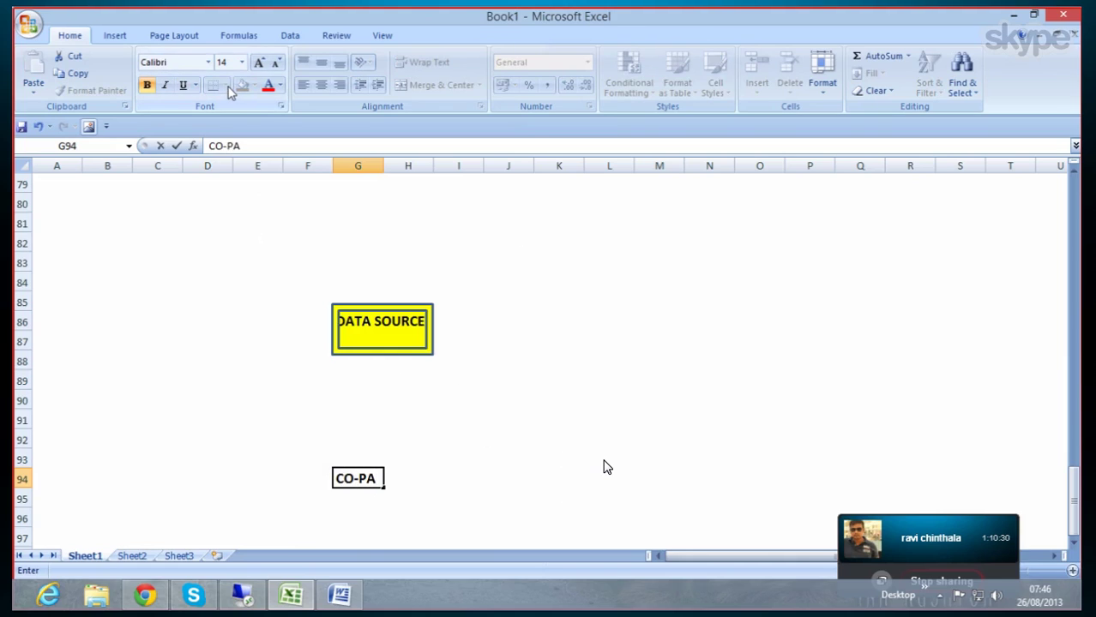
pyautogui.click(304, 416)
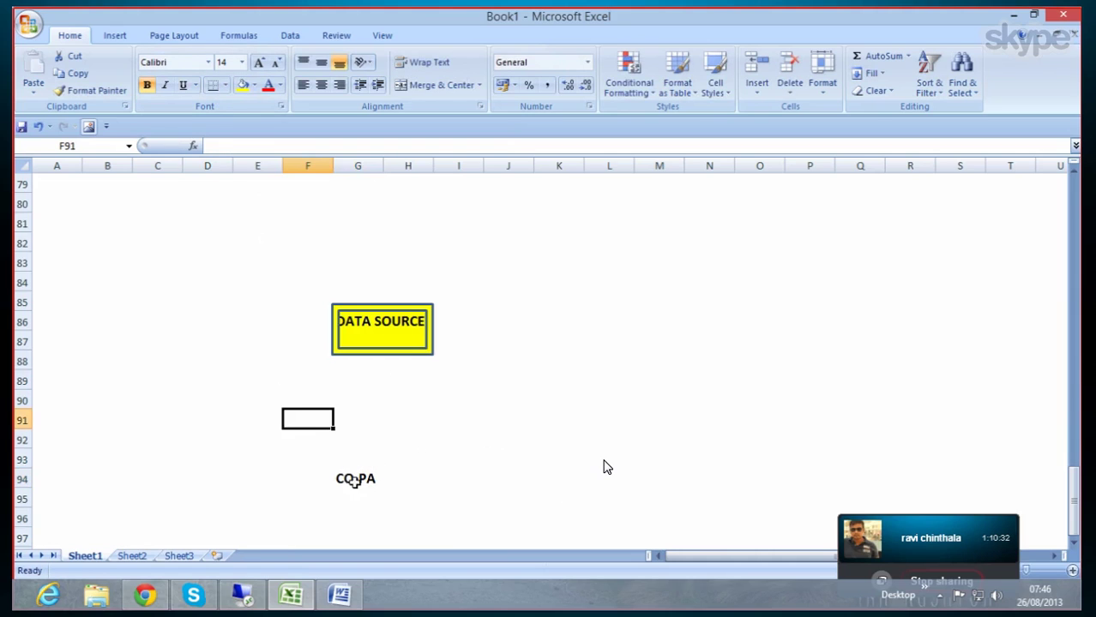
# Step: Apply a thick box border to the CO-PA label in cell G94
pyautogui.click(364, 493)
pyautogui.click(354, 465)
pyautogui.click(359, 486)
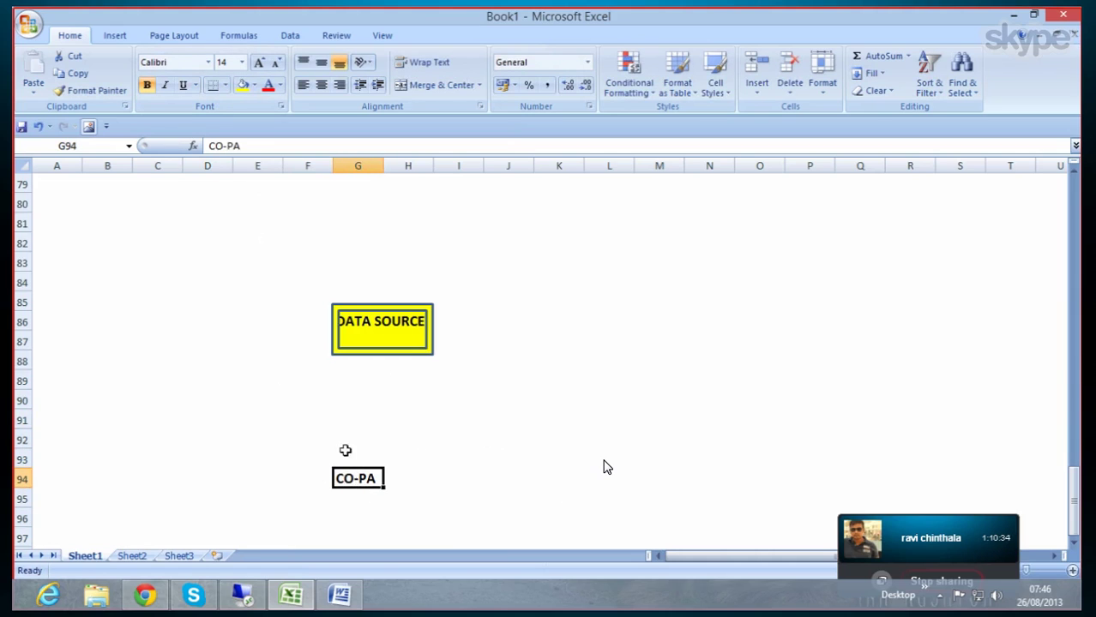
pyautogui.click(225, 85)
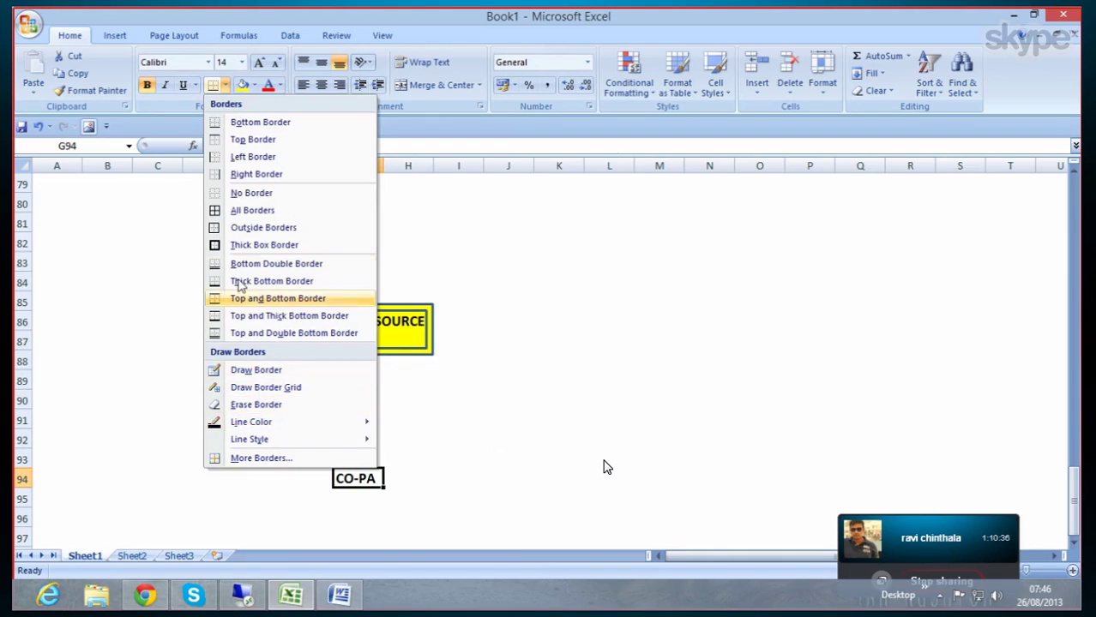
pyautogui.click(249, 244)
pyautogui.click(506, 439)
# Step: Move the CO-PA cube slightly up and to the right so that it is centred above the can
pyautogui.scroll(1, 453, 376)
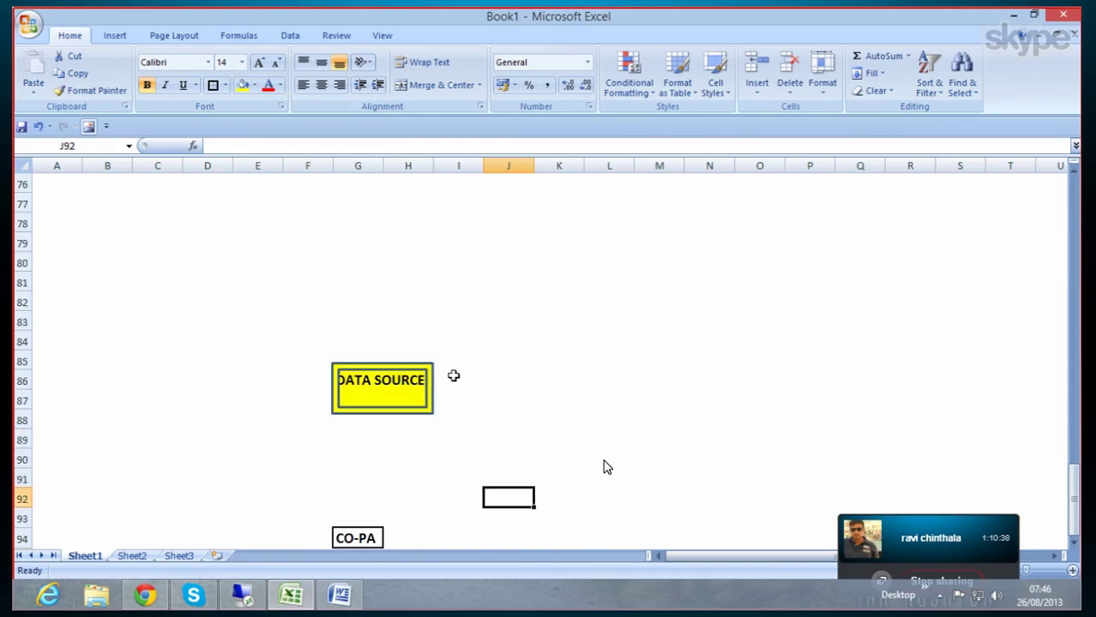
pyautogui.scroll(2, 453, 375)
pyautogui.scroll(-1, 452, 373)
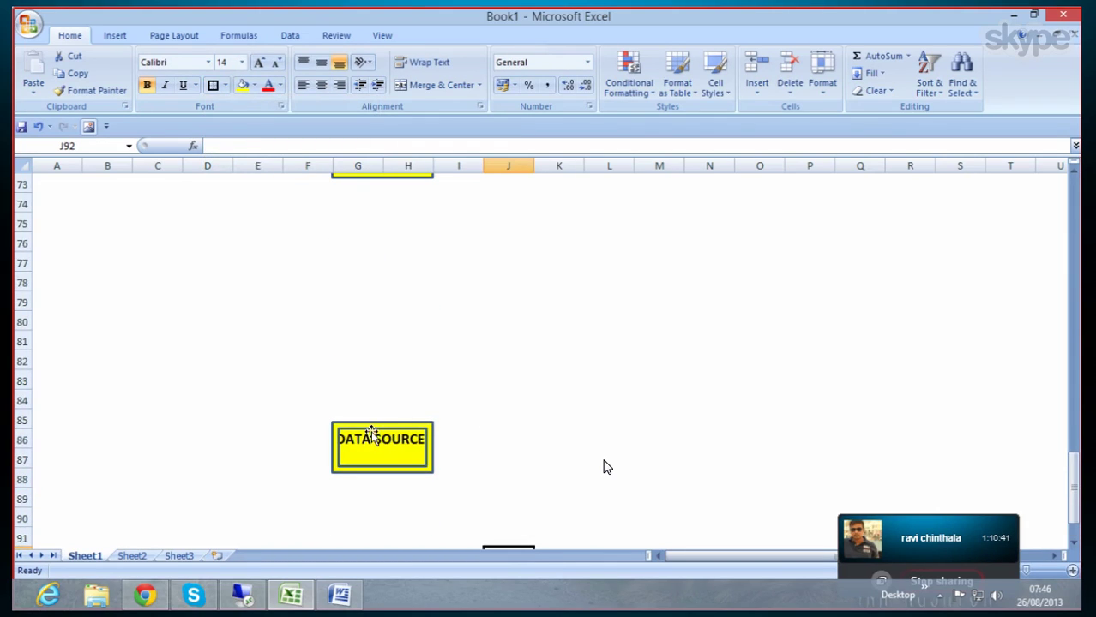
pyautogui.scroll(4, 357, 369)
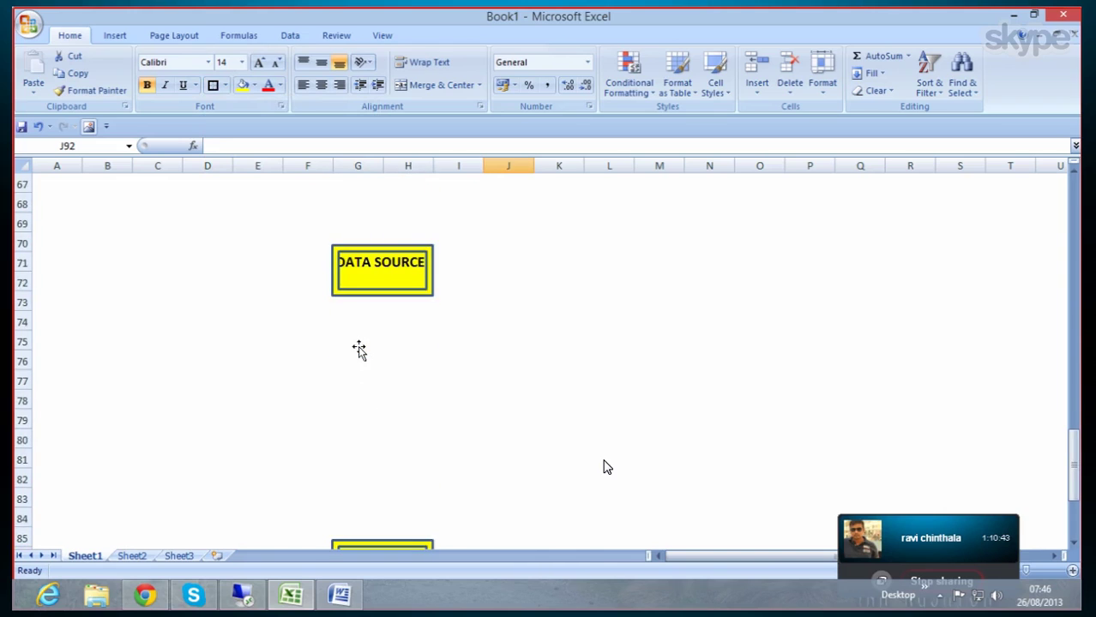
pyautogui.scroll(1, 358, 349)
pyautogui.scroll(3, 359, 349)
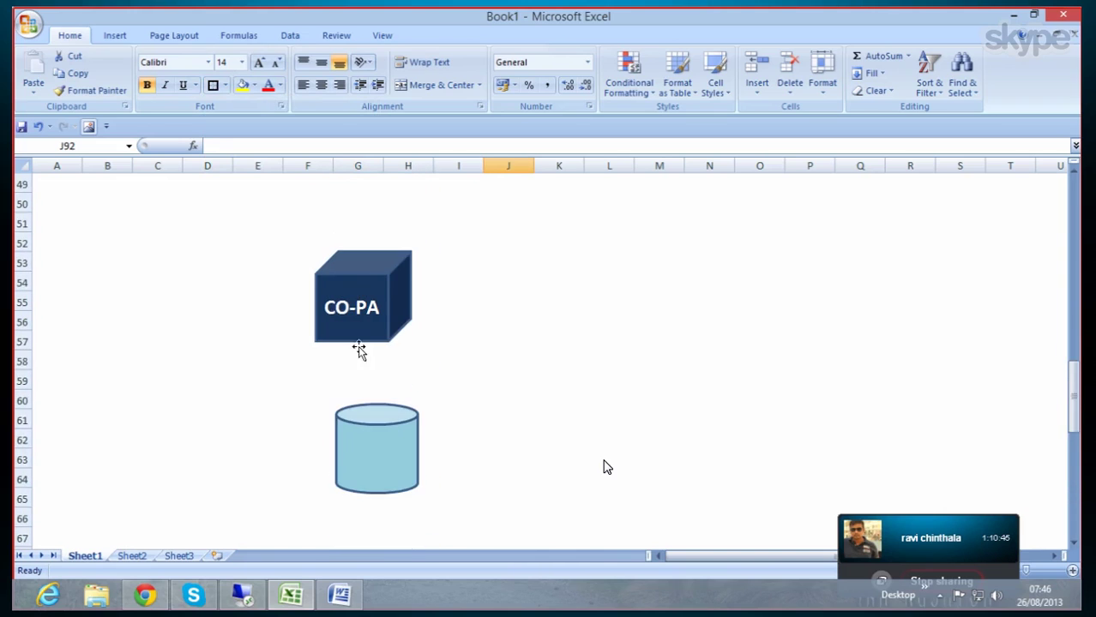
pyautogui.scroll(-1, 358, 349)
pyautogui.scroll(1, 358, 349)
pyautogui.moveTo(364, 279); pyautogui.dragTo(379, 251)
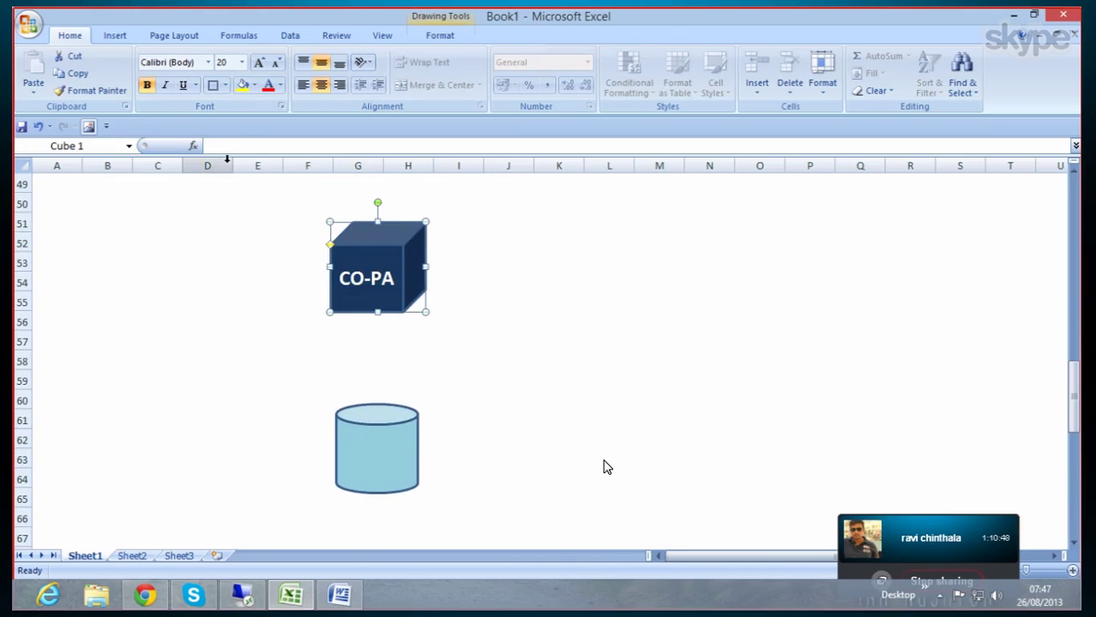
# Step: Draw an up block arrow about 8.2 cm high and 0.85 cm wide from the lower DATA SOURCE box to the upper one
pyautogui.click(115, 35)
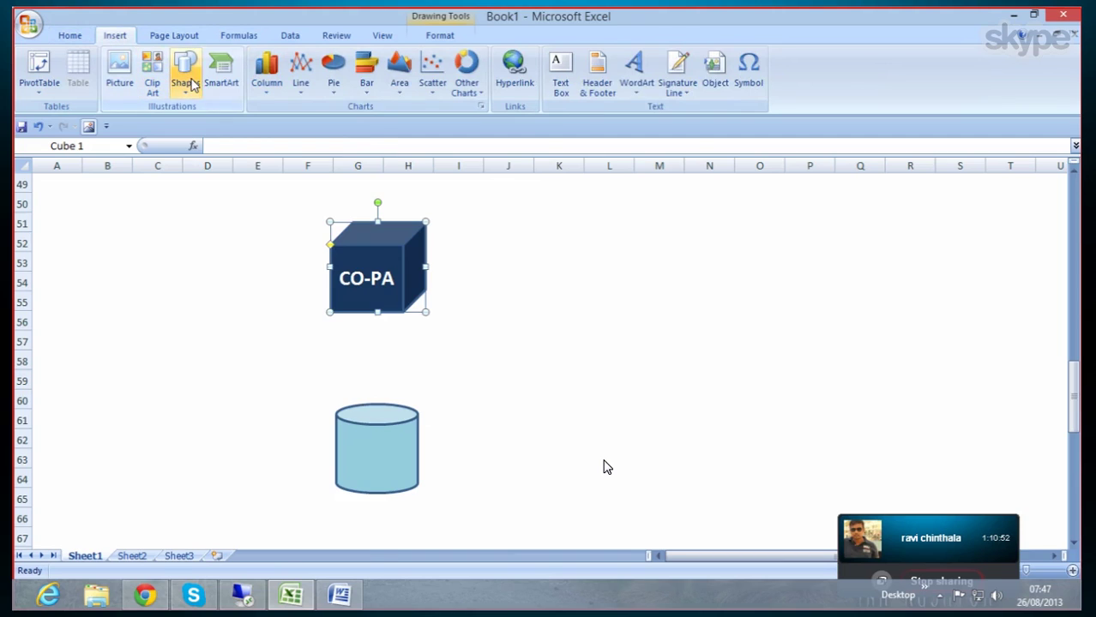
pyautogui.click(185, 80)
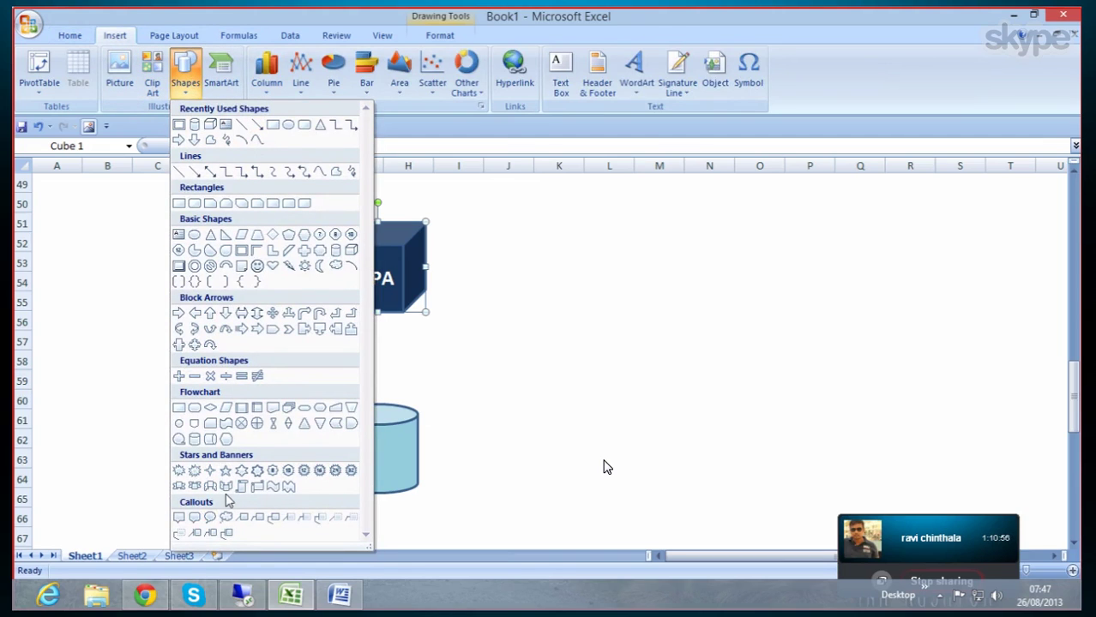
pyautogui.click(210, 313)
pyautogui.scroll(-4, 377, 445)
pyautogui.scroll(-2, 378, 446)
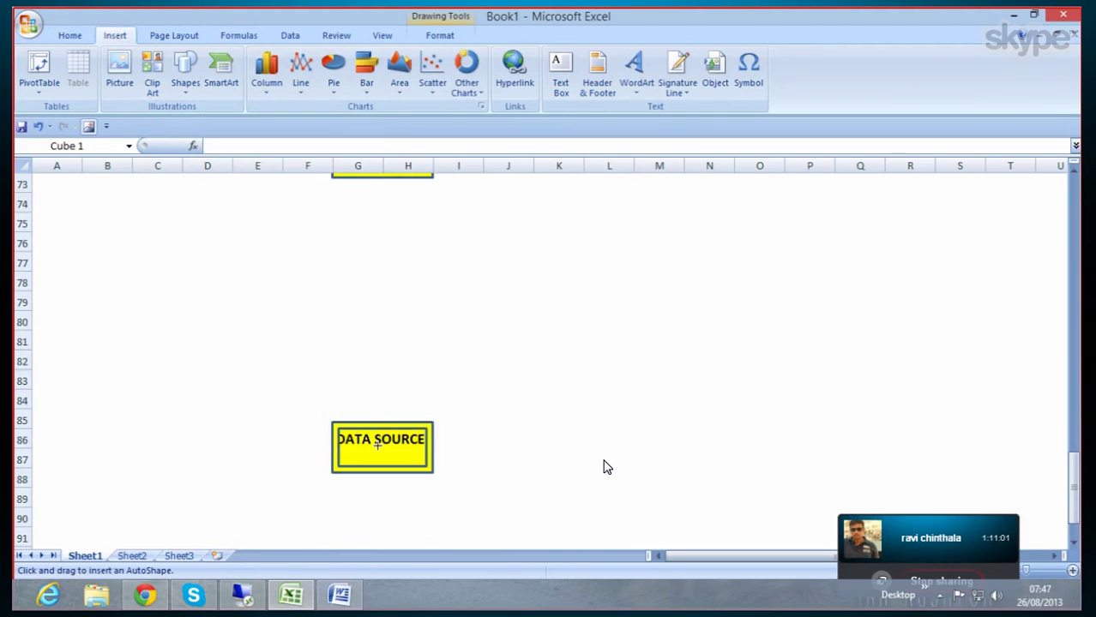
pyautogui.moveTo(380, 479); pyautogui.dragTo(400, 242)
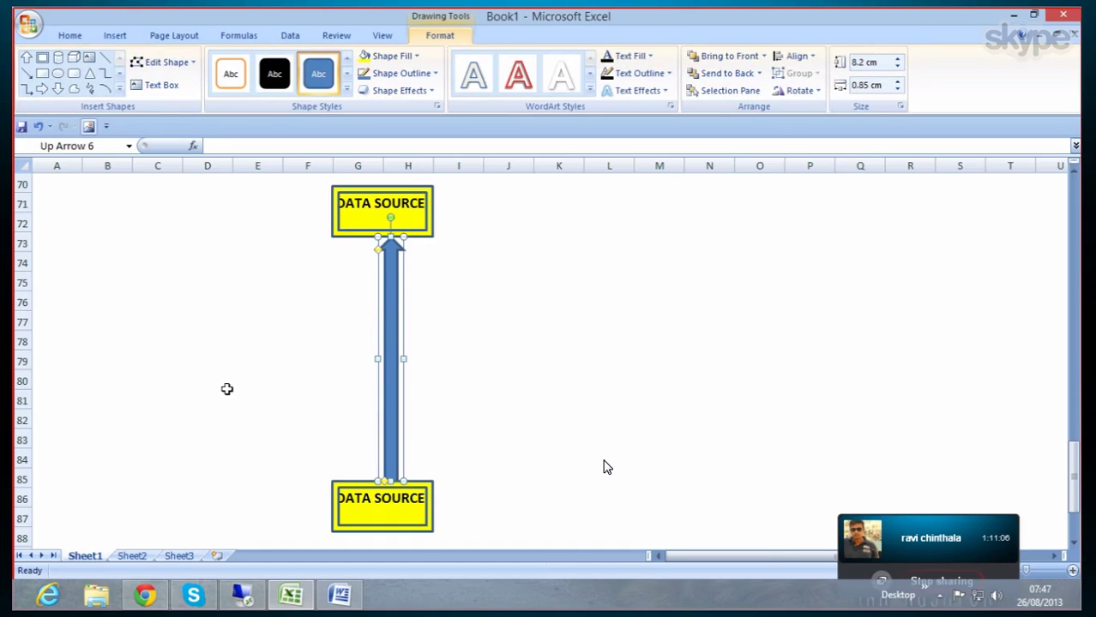
# Step: Draw an up block arrow about 3.6 cm high and 0.66 cm wide from the upper DATA SOURCE box to the can
pyautogui.scroll(3, 314, 387)
pyautogui.scroll(1, 313, 387)
pyautogui.click(312, 382)
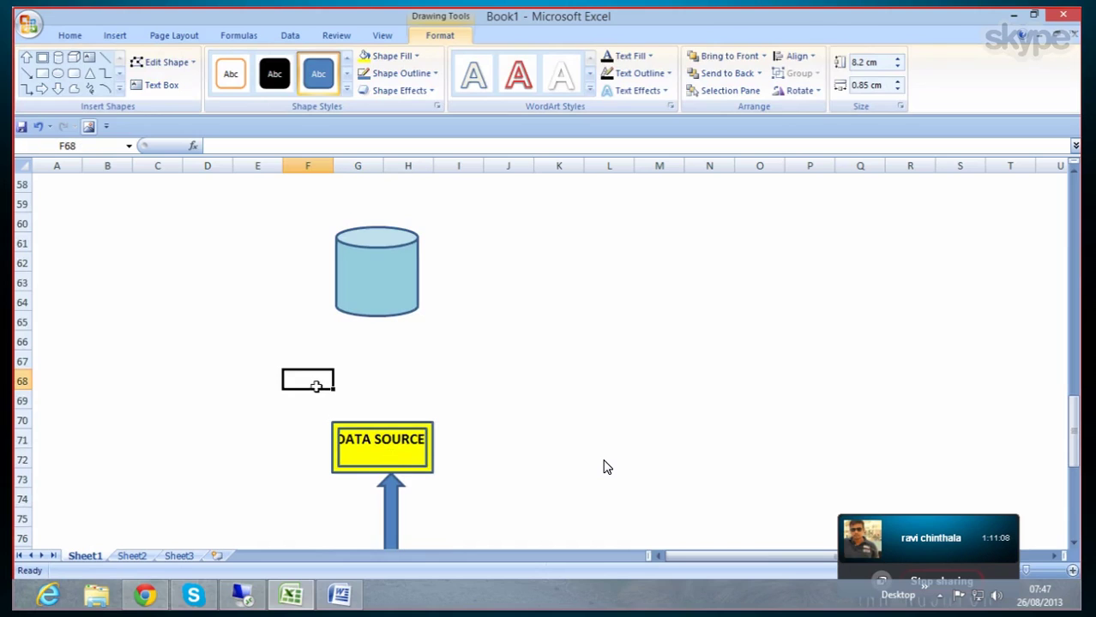
pyautogui.click(377, 377)
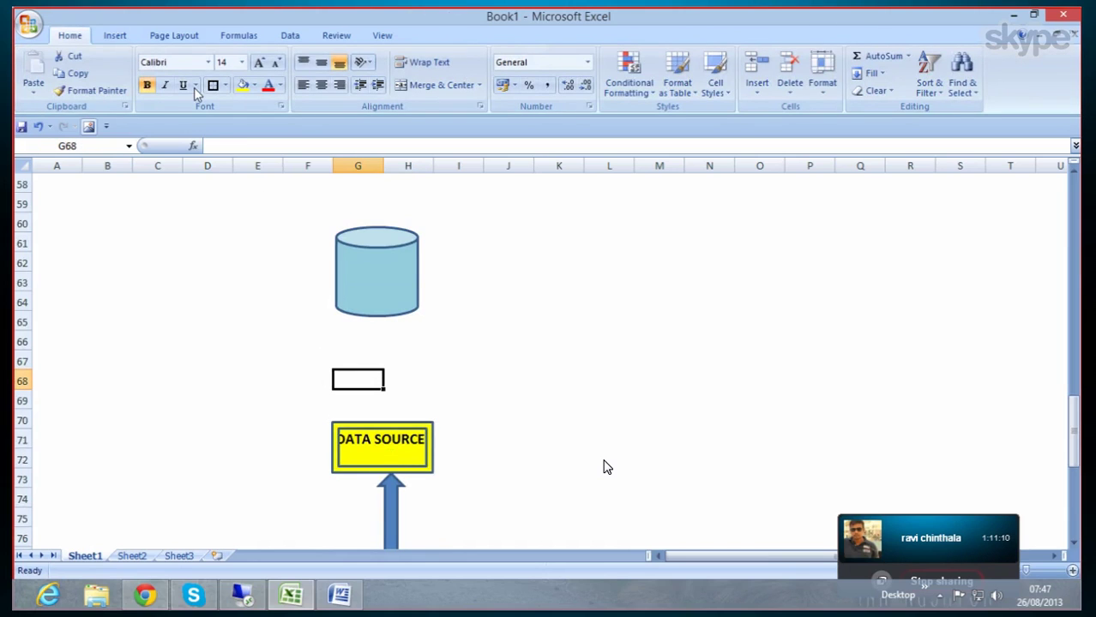
pyautogui.click(114, 35)
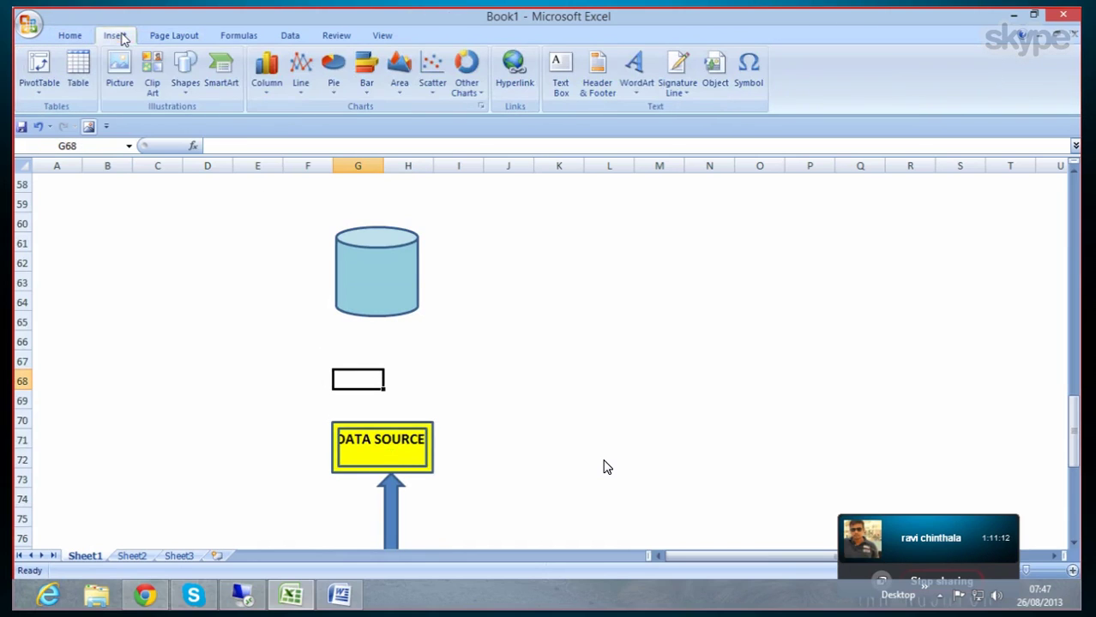
pyautogui.click(185, 73)
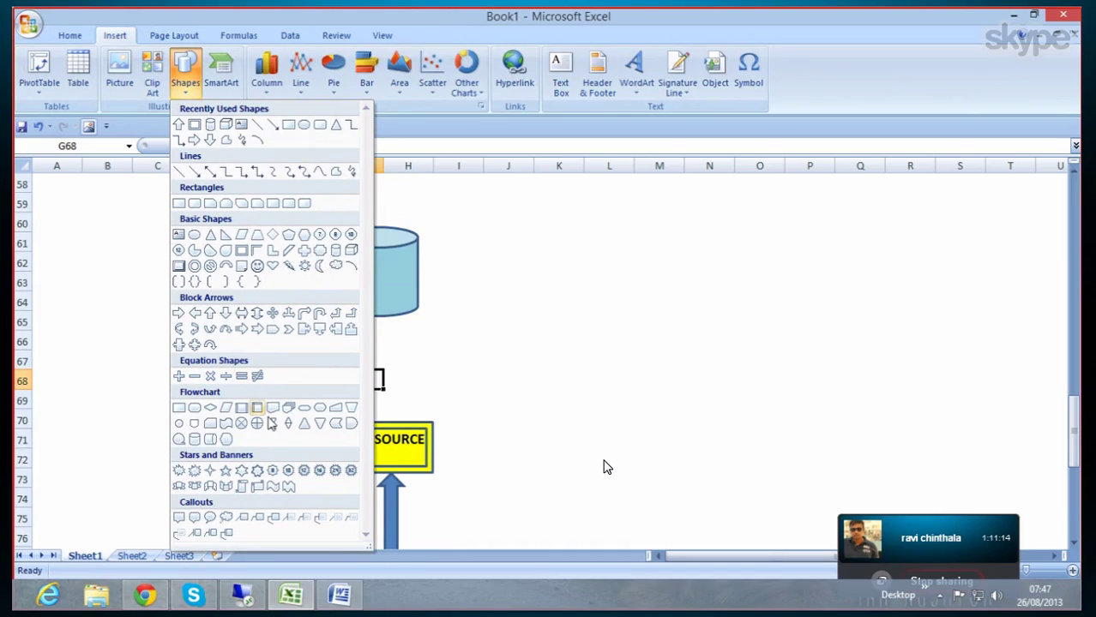
pyautogui.click(210, 313)
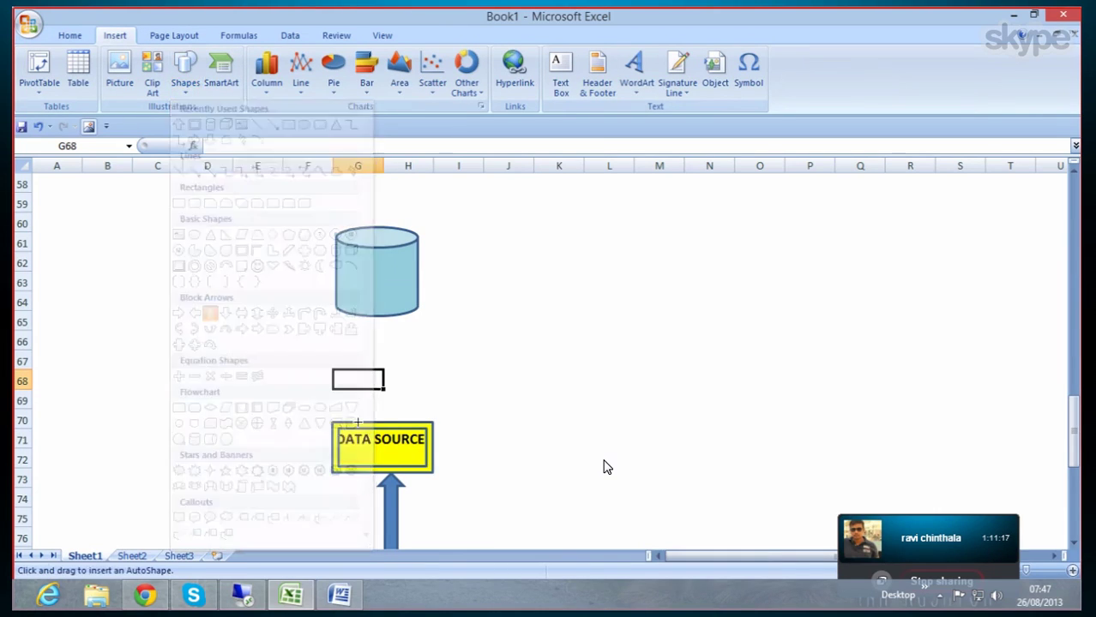
pyautogui.moveTo(384, 423); pyautogui.dragTo(403, 315)
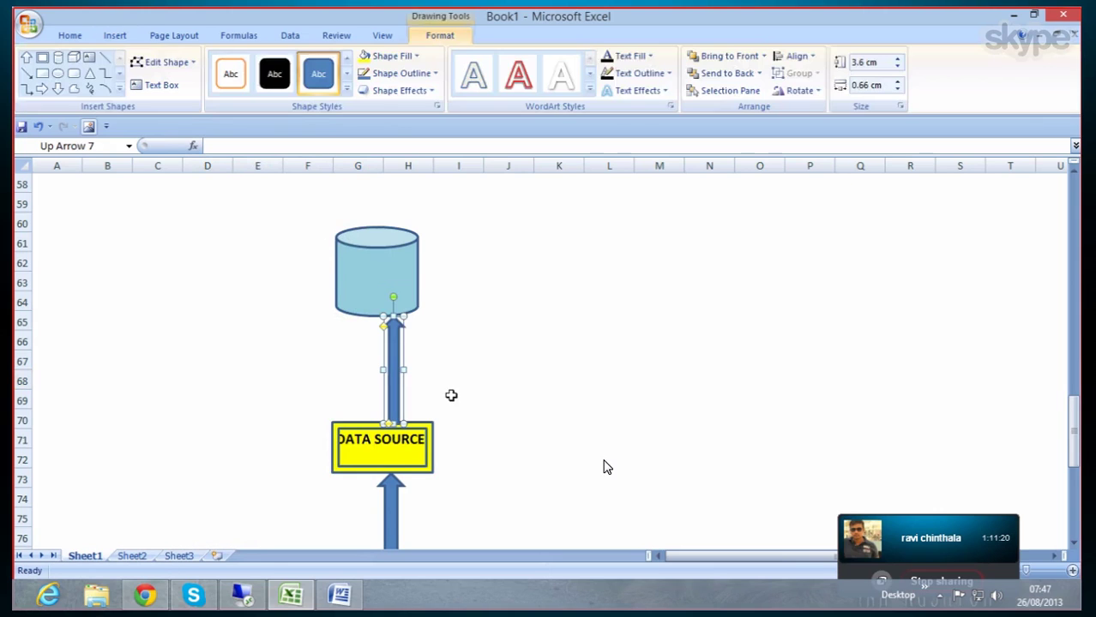
# Step: Move the arrow below the can slightly to the left so that it is centred under the can
pyautogui.scroll(1, 454, 412)
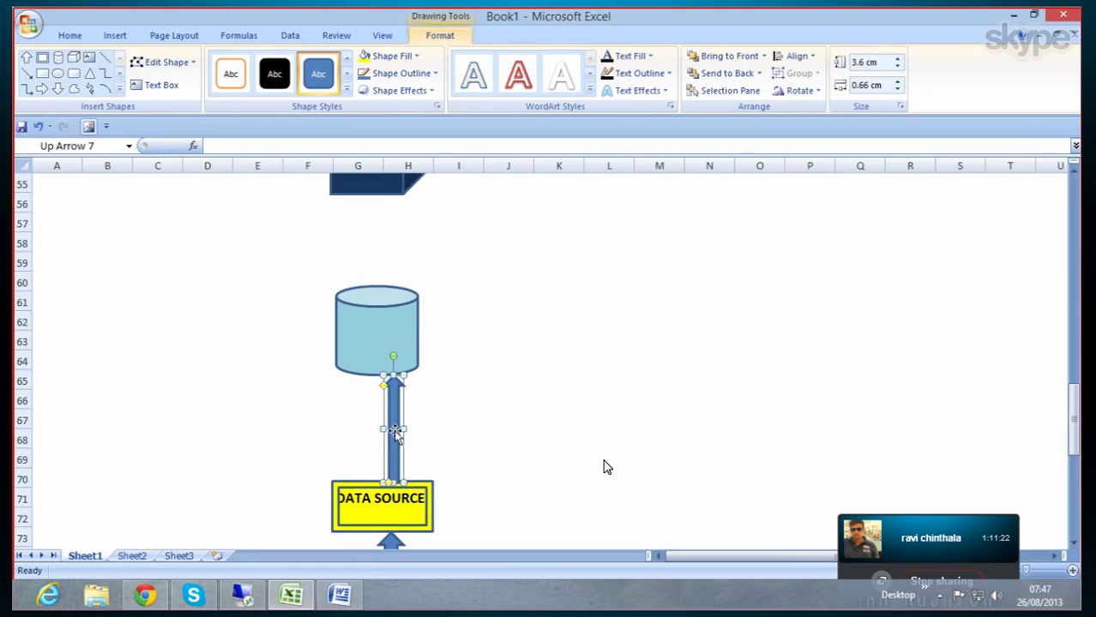
pyautogui.moveTo(394, 430); pyautogui.dragTo(380, 428)
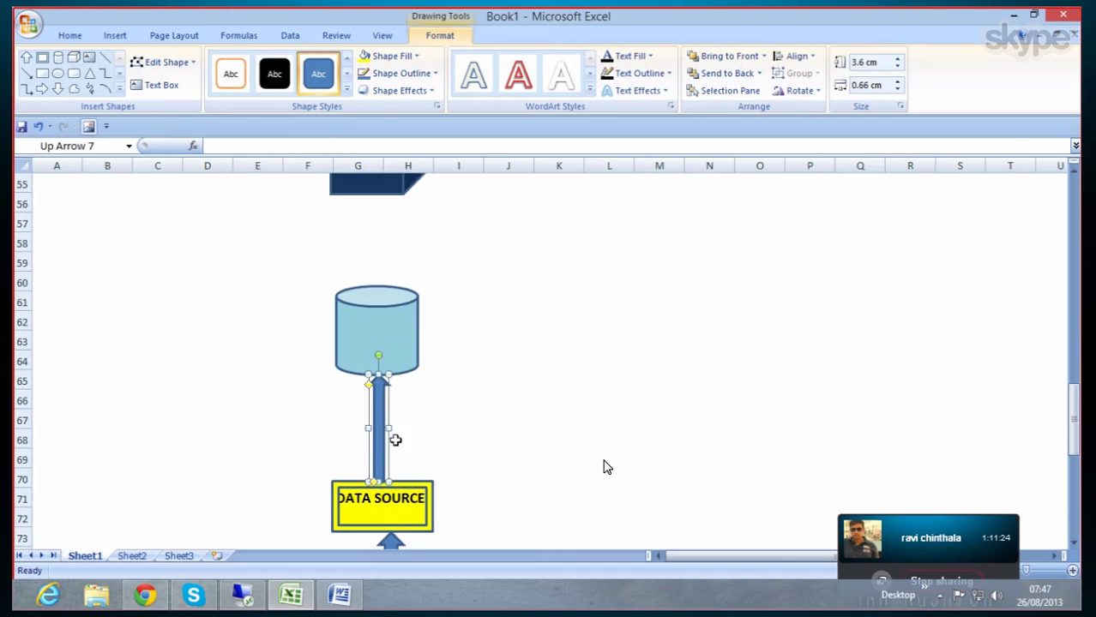
pyautogui.click(553, 463)
# Step: Draw an up block arrow about 3.2 cm high and 0.79 cm wide from the can to the CO-PA cube
pyautogui.scroll(3, 509, 438)
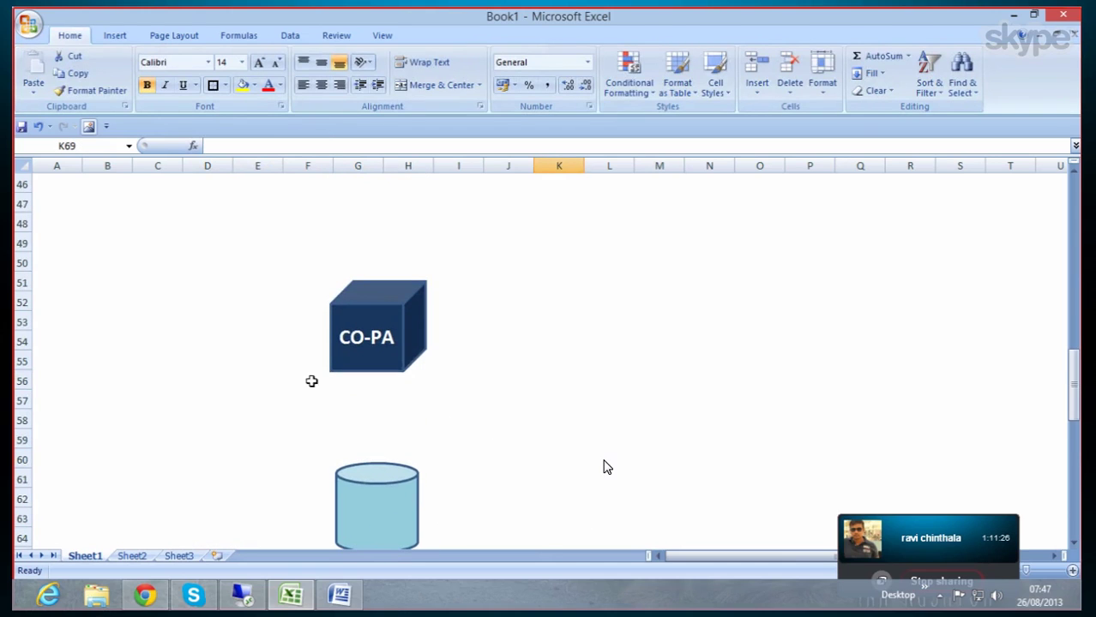
pyautogui.click(108, 35)
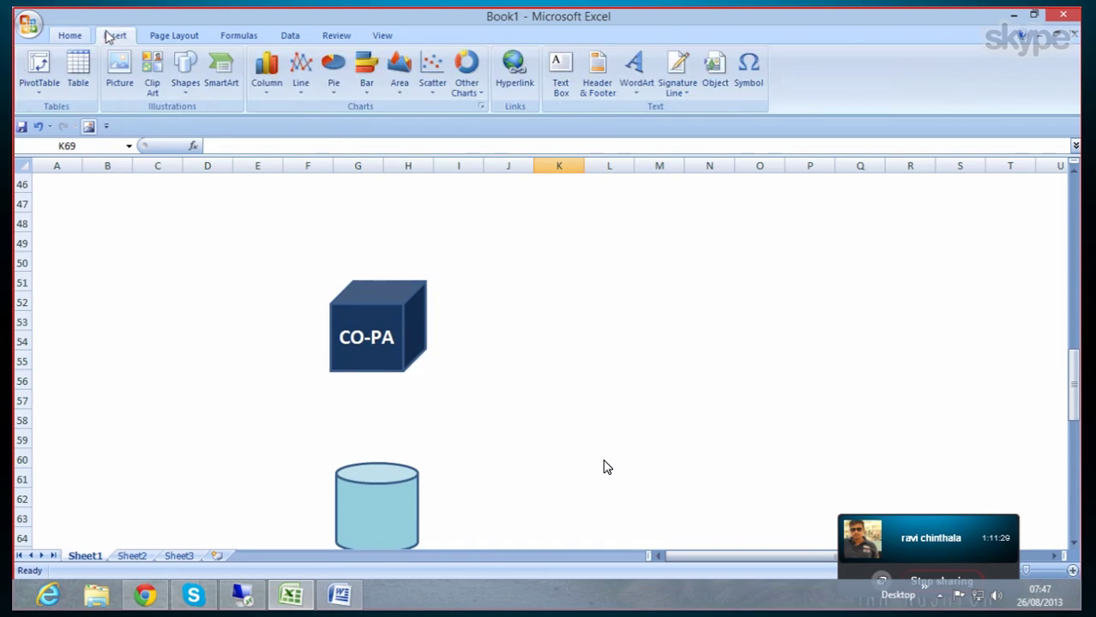
pyautogui.click(195, 65)
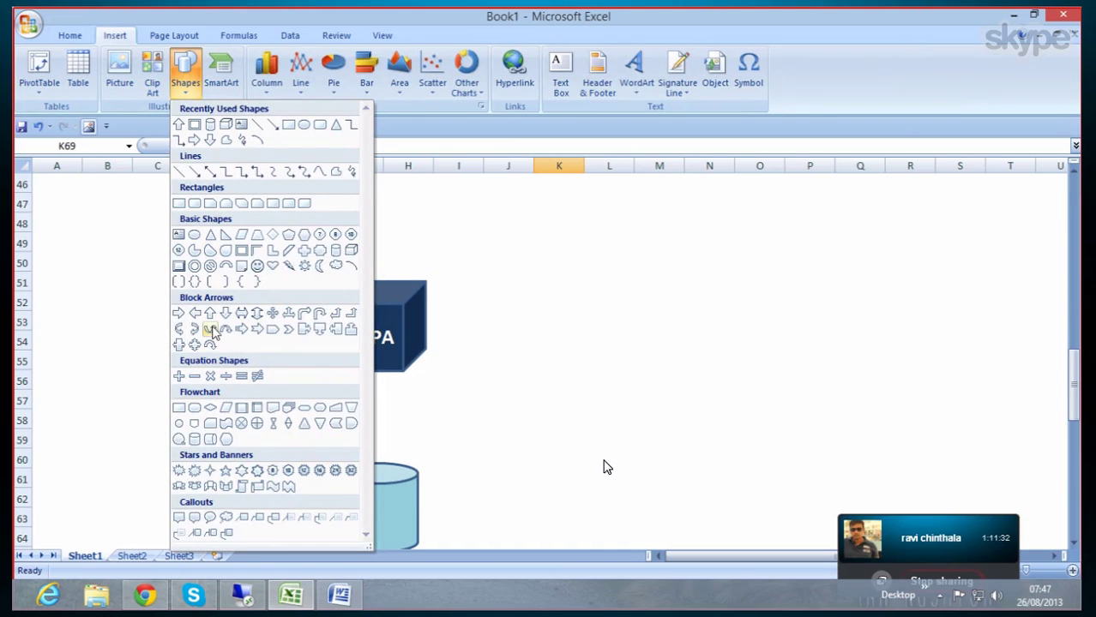
pyautogui.click(210, 313)
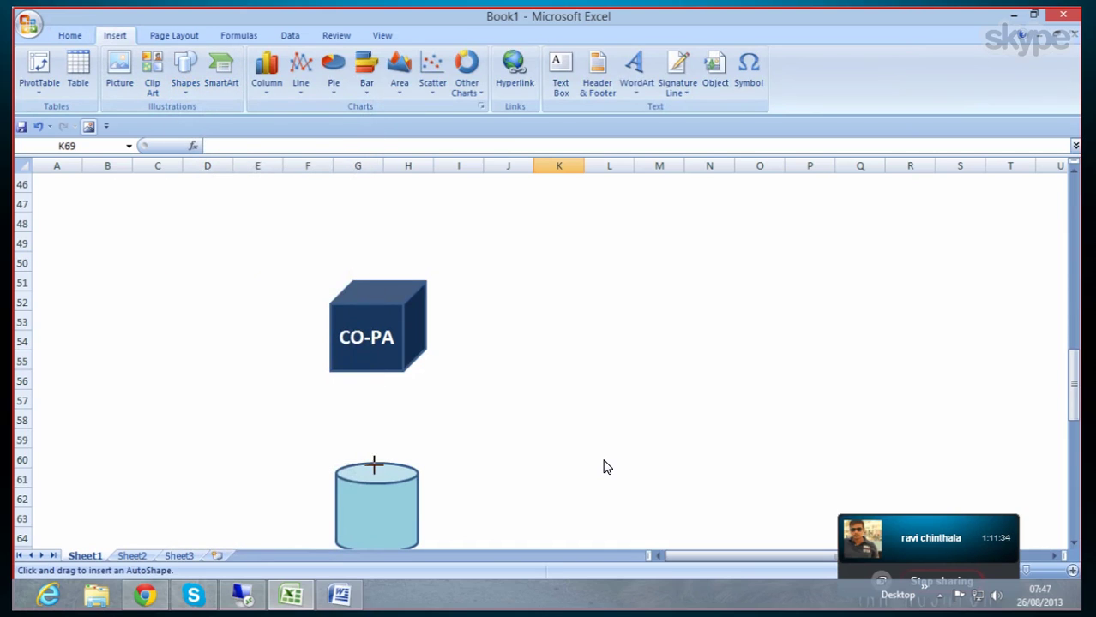
pyautogui.moveTo(374, 465)
pyautogui.mouseDown()
pyautogui.moveTo(384, 377)
pyautogui.moveTo(398, 370)
pyautogui.mouseUp()
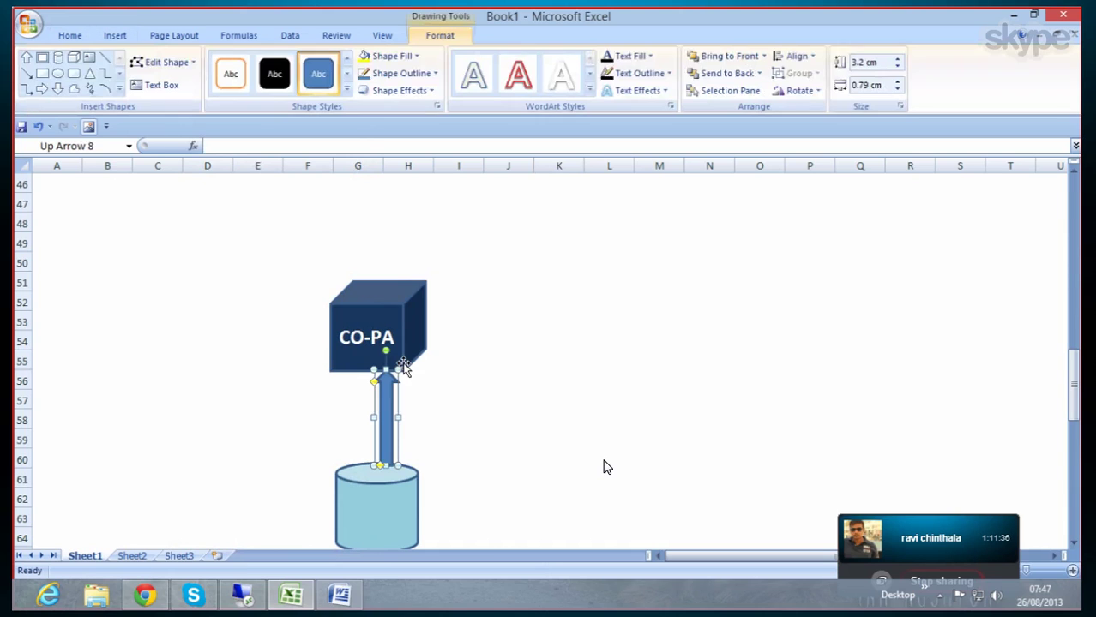
# Step: Shift the CO-PA cube and the can slightly to the right to line them up with the arrow between them
pyautogui.moveTo(378, 326); pyautogui.dragTo(405, 323)
pyautogui.click(286, 379)
pyautogui.scroll(-2, 288, 375)
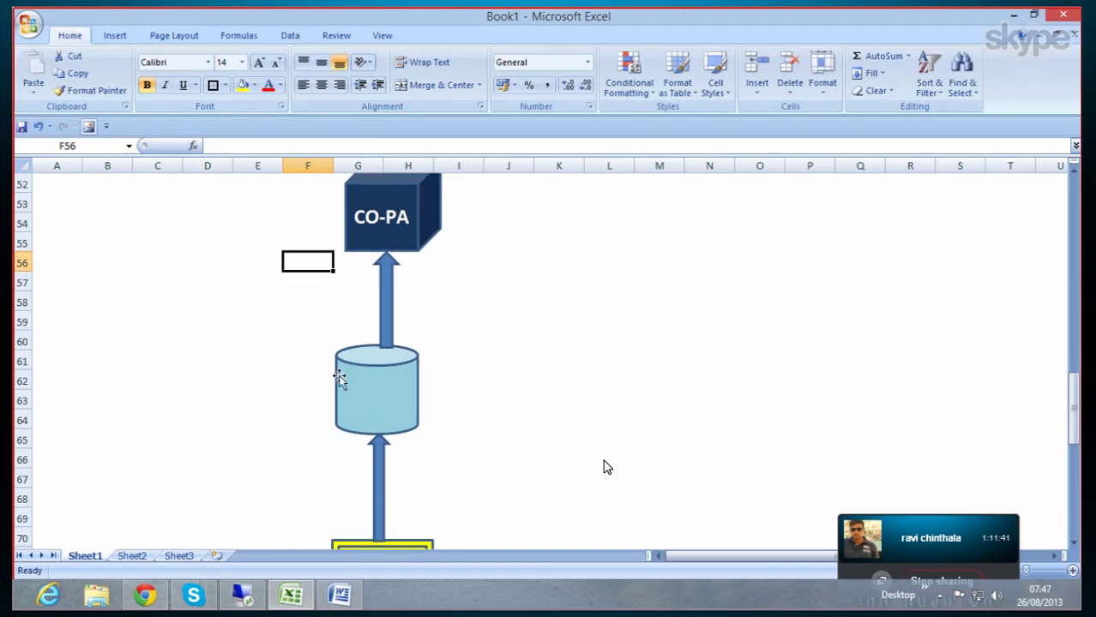
pyautogui.click(367, 377)
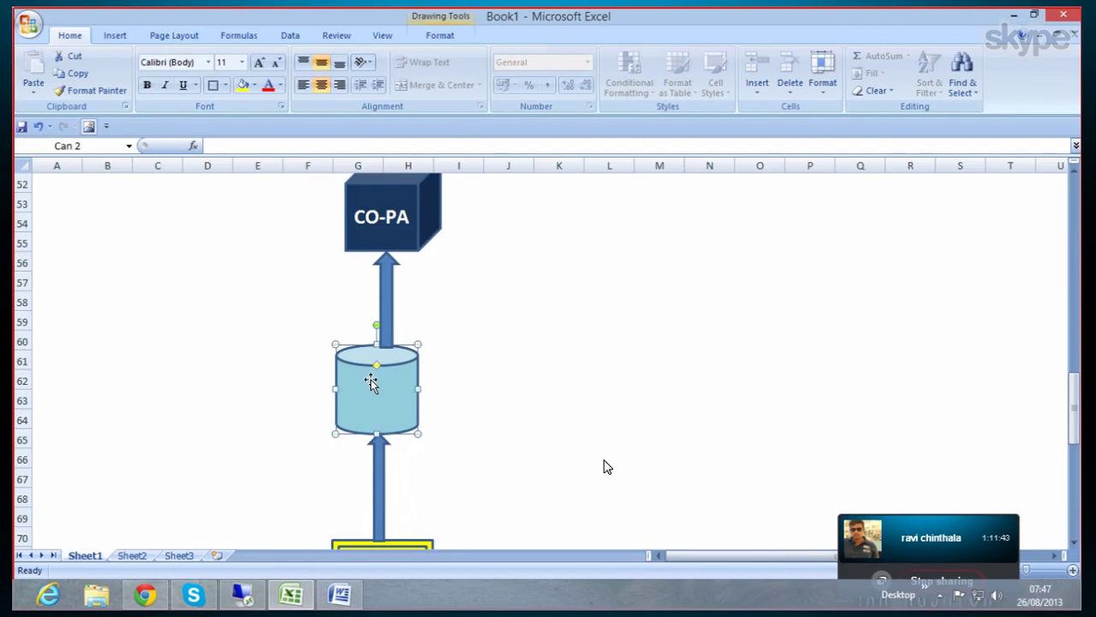
pyautogui.press('Right')
pyautogui.press('Right')
pyautogui.press('Right')
pyautogui.press('Right')
pyautogui.press('Right')
pyautogui.press('Right')
pyautogui.press('Right')
pyautogui.press('Right')
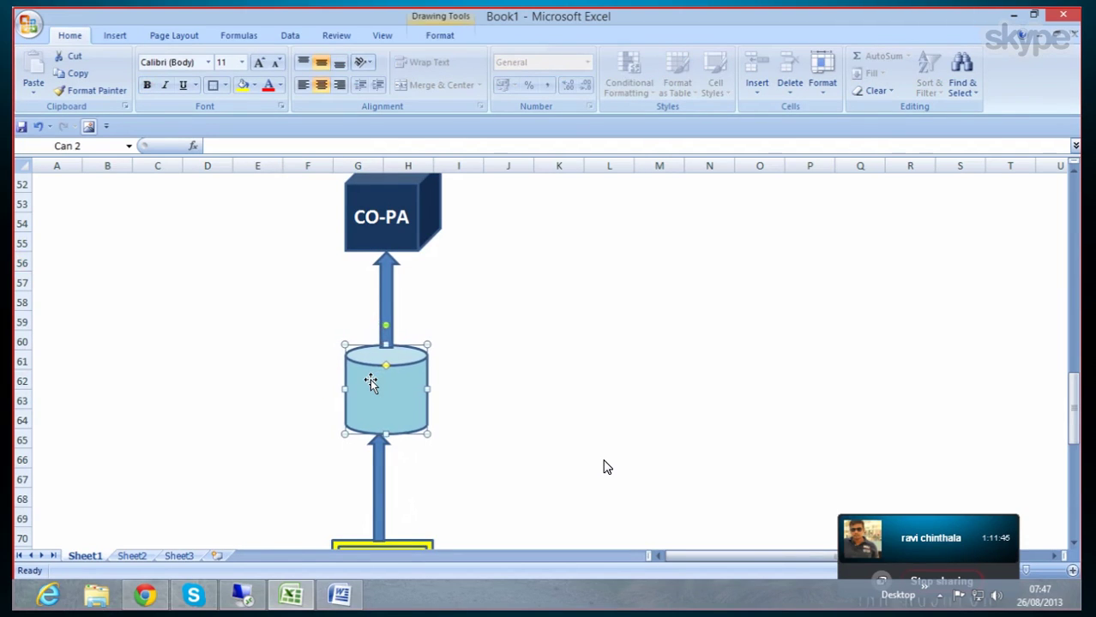
pyautogui.press('Right')
pyautogui.press('Right')
pyautogui.press('Right')
# Step: Nudge the arrow between the upper DATA SOURCE box and the can to the right until it is centred under the can
pyautogui.scroll(-2, 371, 383)
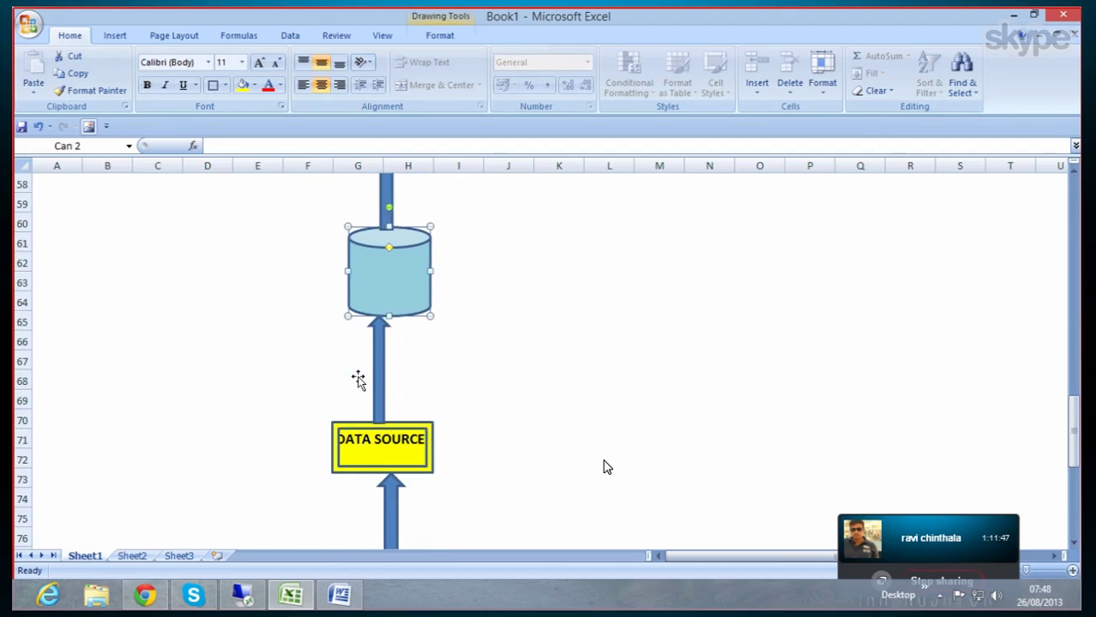
pyautogui.click(379, 377)
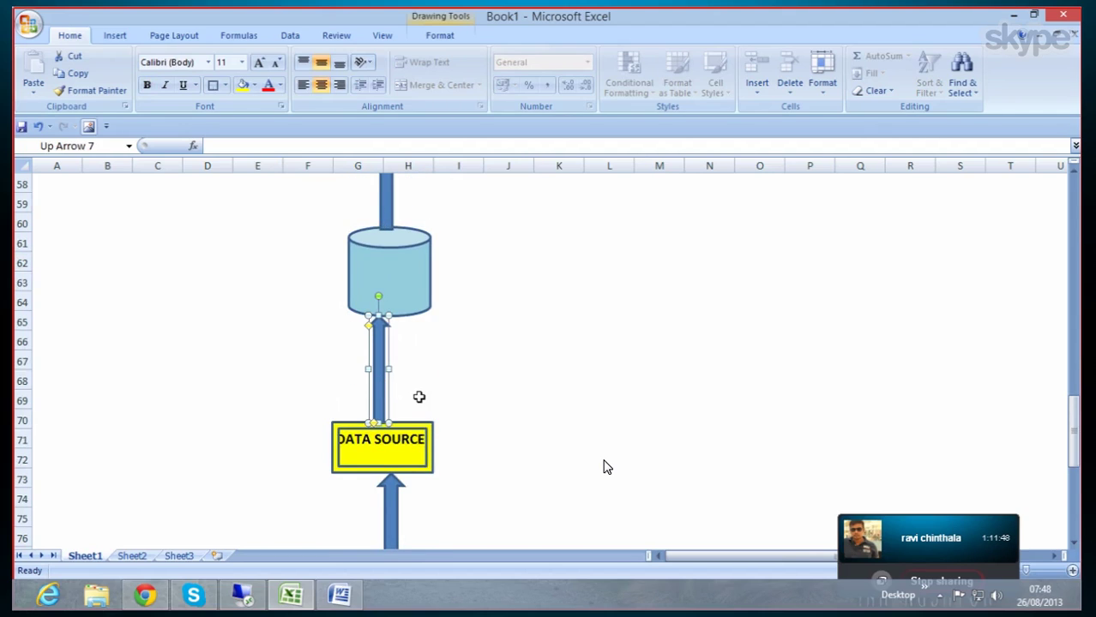
pyautogui.press('Right')
pyautogui.press('Right')
pyautogui.press('Right')
pyautogui.press('Right')
pyautogui.press('Right')
pyautogui.press('Right')
pyautogui.press('Right')
pyautogui.press('Right')
pyautogui.press('Right')
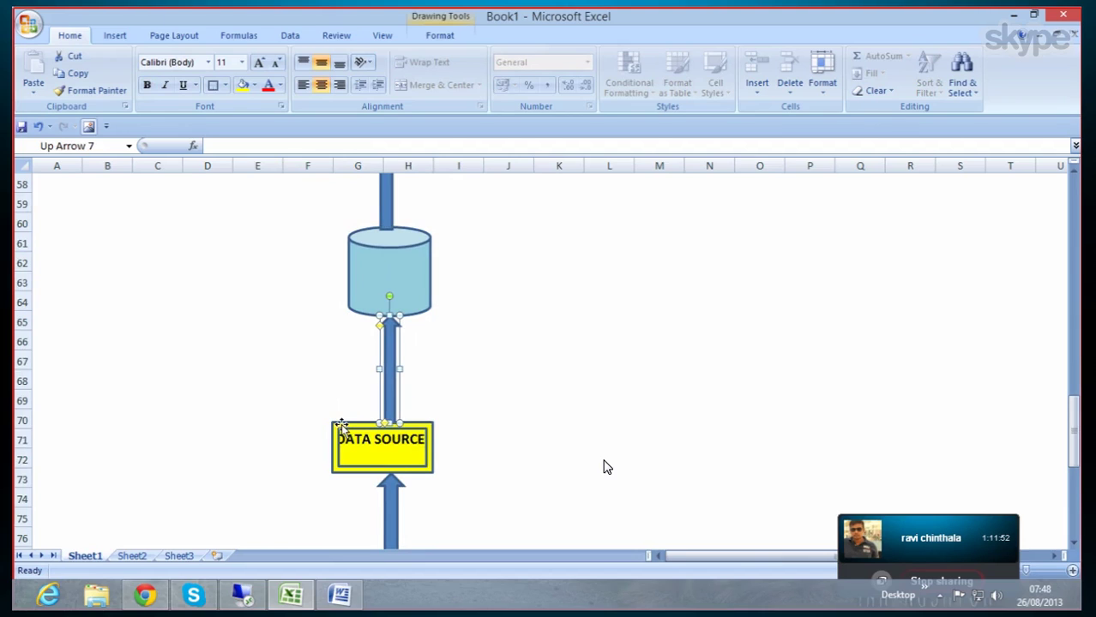
# Step: Move the upper DATA SOURCE frame slightly to the right and indent the text in cell G71 with leading spaces
pyautogui.moveTo(341, 426)
pyautogui.mouseDown()
pyautogui.moveTo(370, 447)
pyautogui.moveTo(345, 420)
pyautogui.mouseUp()
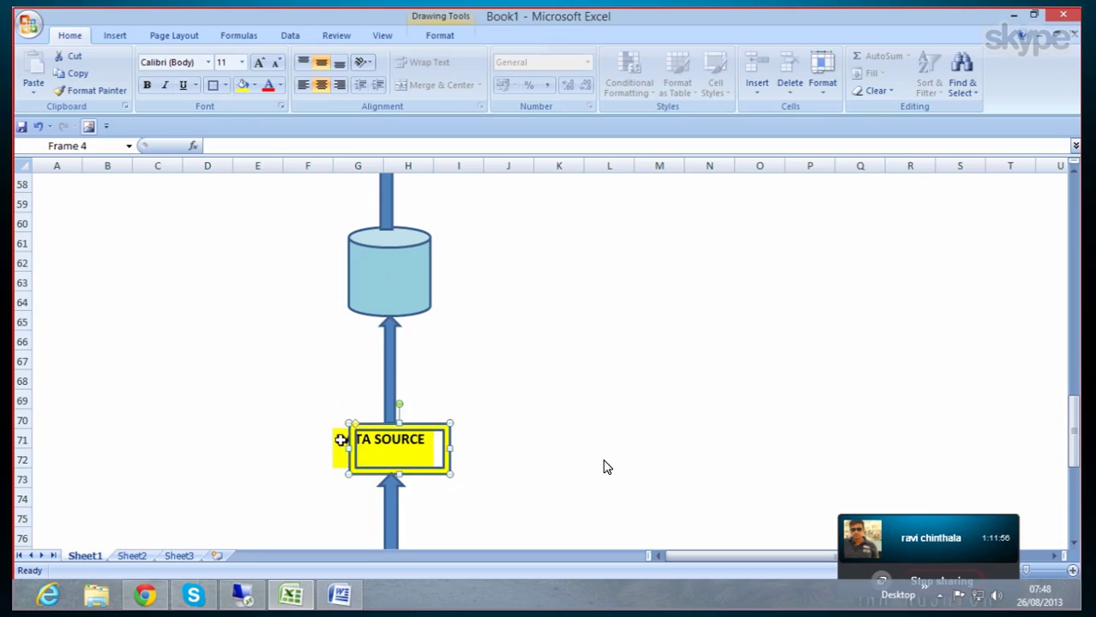
pyautogui.press('Escape')
pyautogui.doubleClick(339, 440)
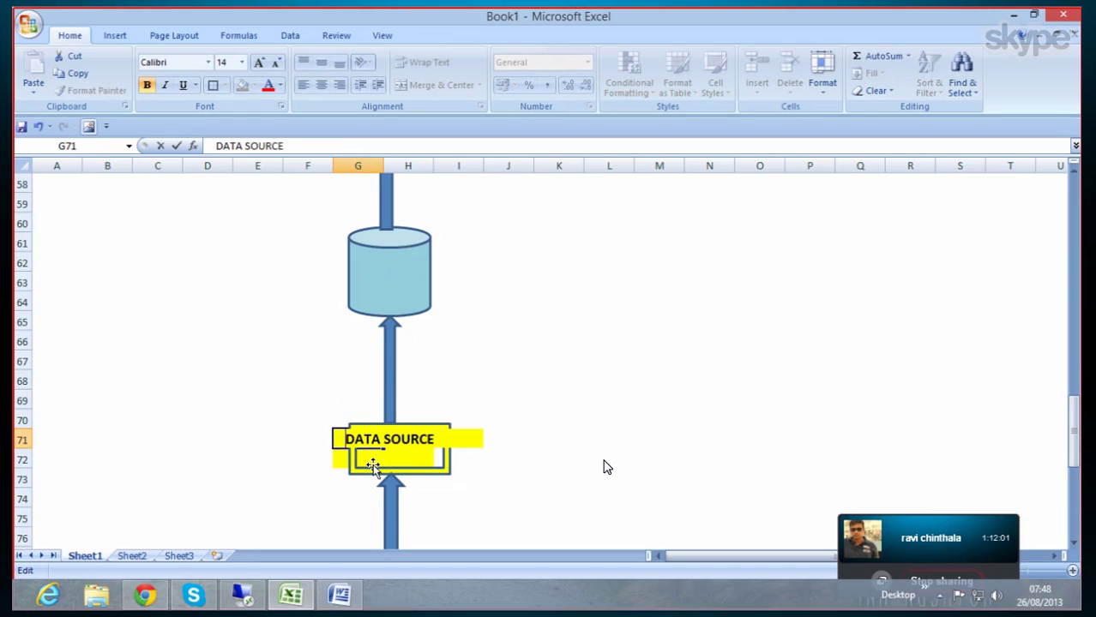
pyautogui.click(323, 492)
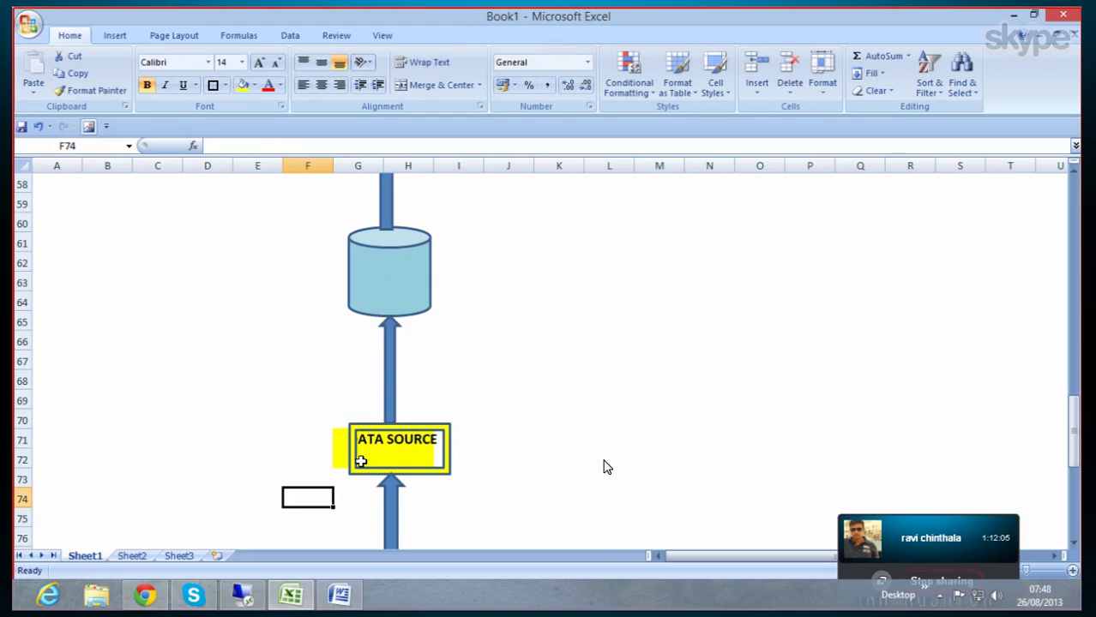
# Step: Draw a straight horizontal line across the long arrow at row 78, from column C to column M
pyautogui.scroll(-3, 369, 469)
pyautogui.scroll(-1, 369, 469)
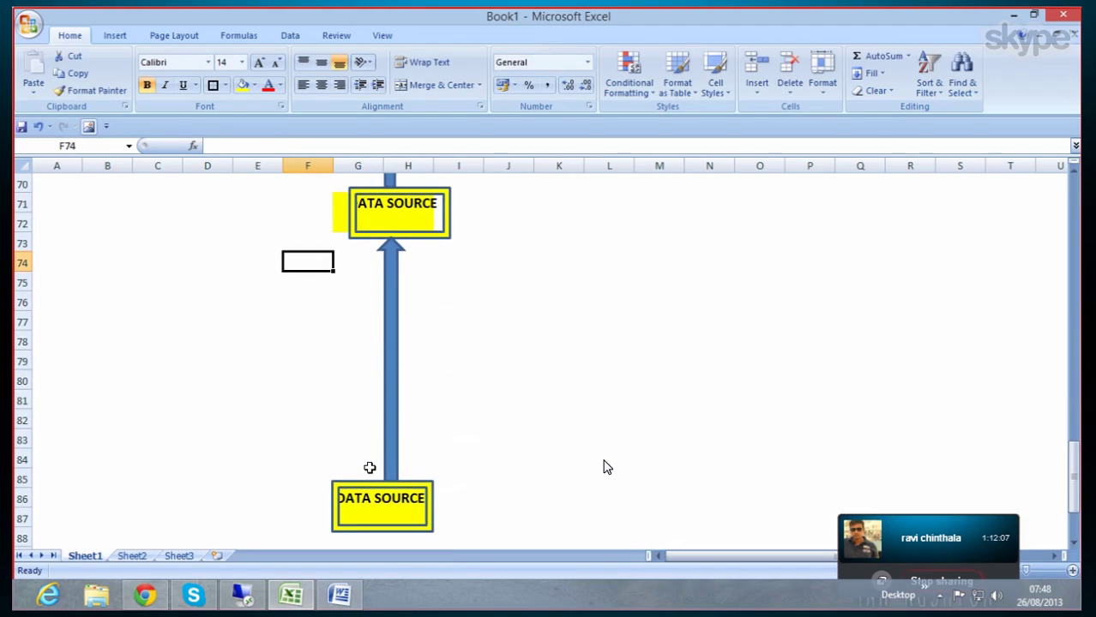
pyautogui.click(384, 517)
pyautogui.scroll(-1, 385, 515)
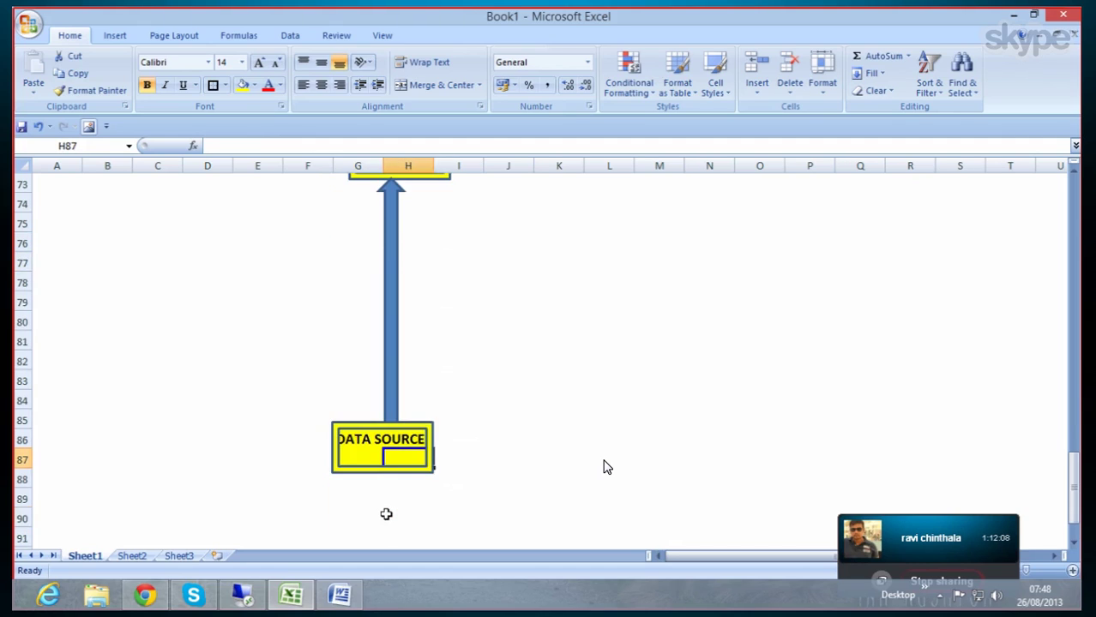
pyautogui.scroll(1, 386, 514)
pyautogui.click(251, 361)
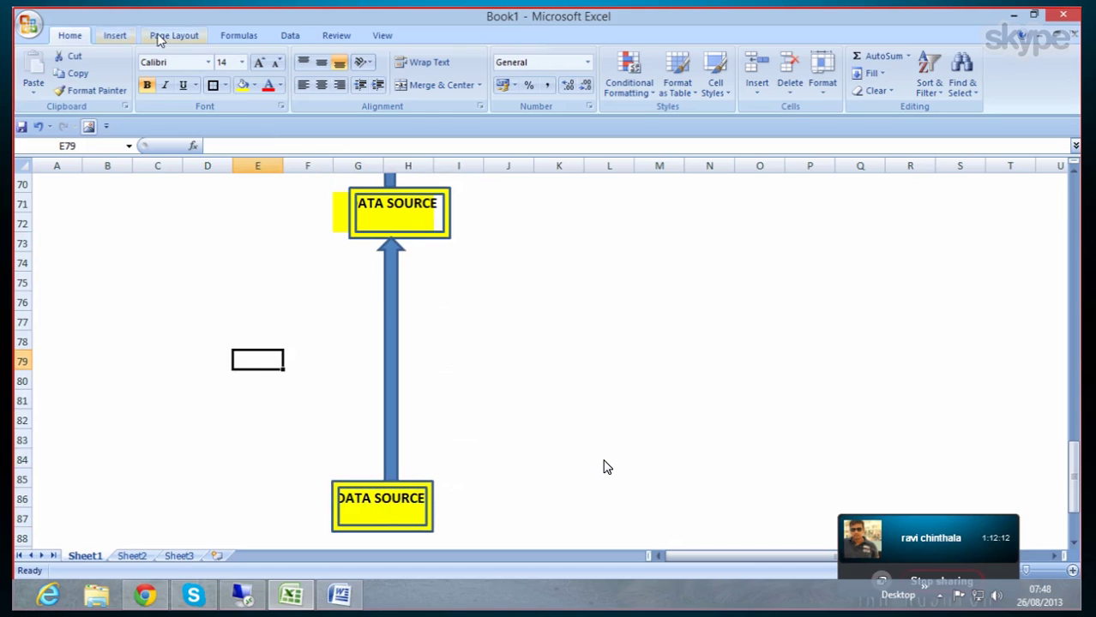
pyautogui.click(119, 38)
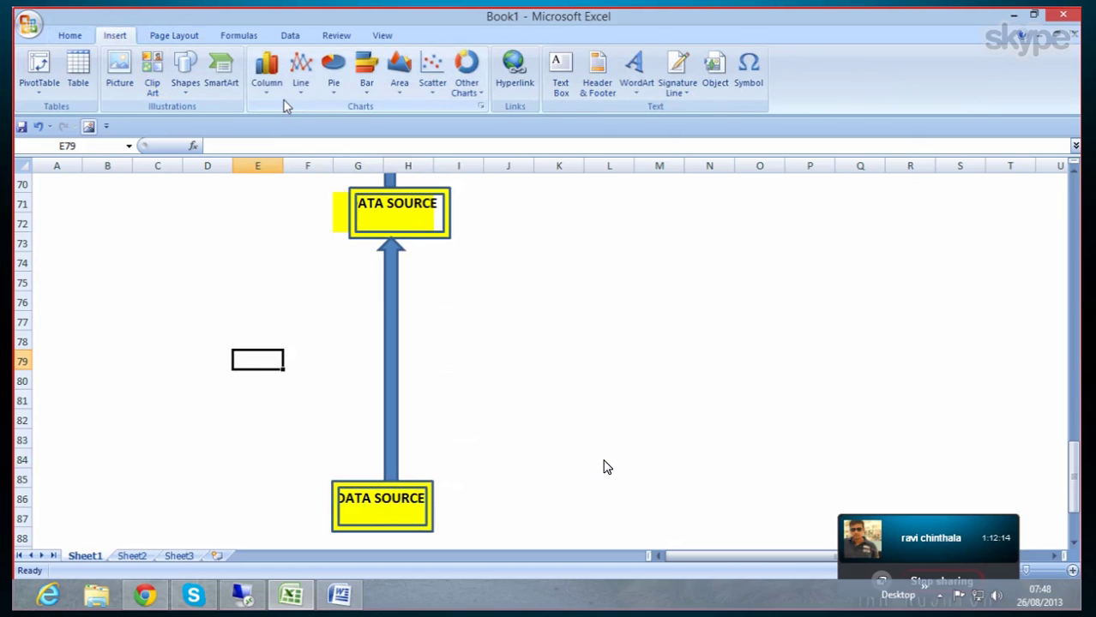
pyautogui.click(184, 75)
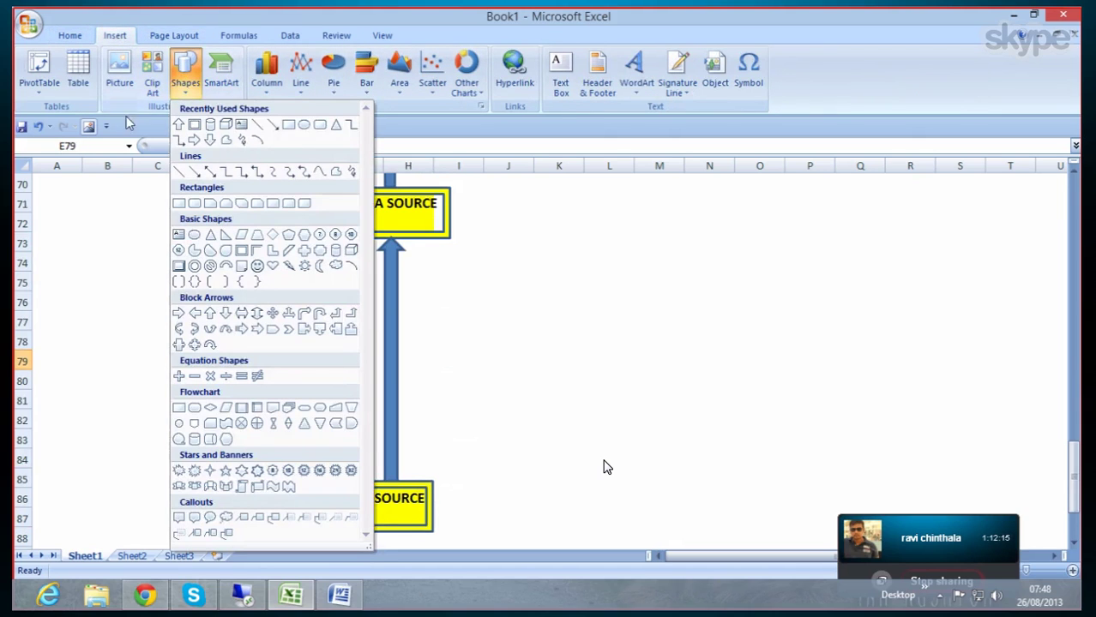
pyautogui.click(257, 125)
pyautogui.moveTo(156, 341); pyautogui.dragTo(650, 338)
# Step: Enter the label ECC SIDE in cell C82 below the dividing line, in capitals
pyautogui.click(141, 420)
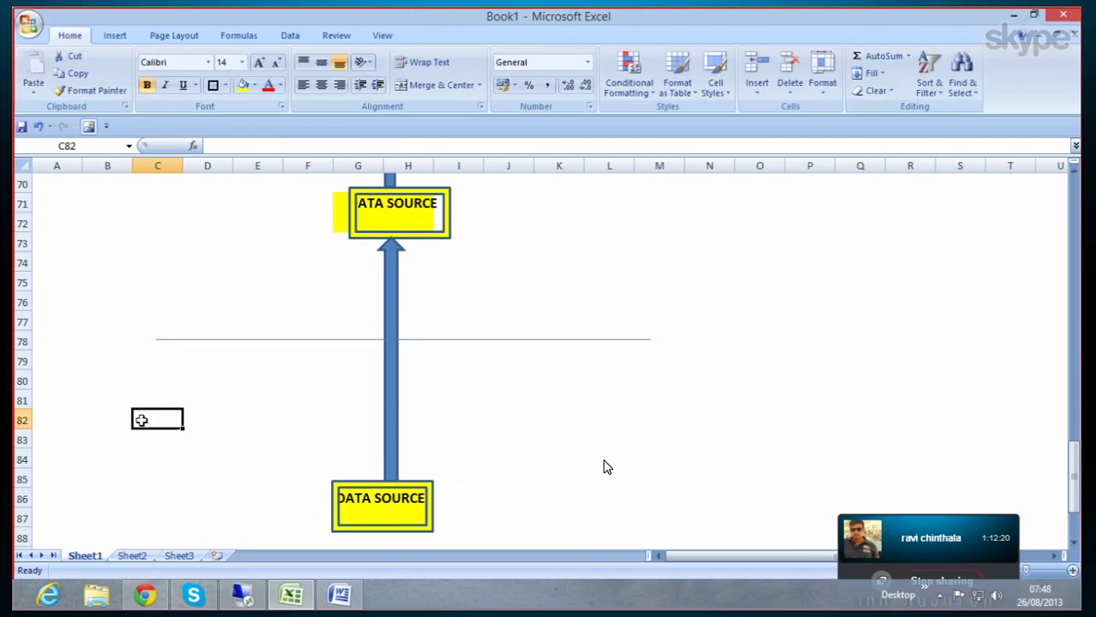
pyautogui.doubleClick(146, 416)
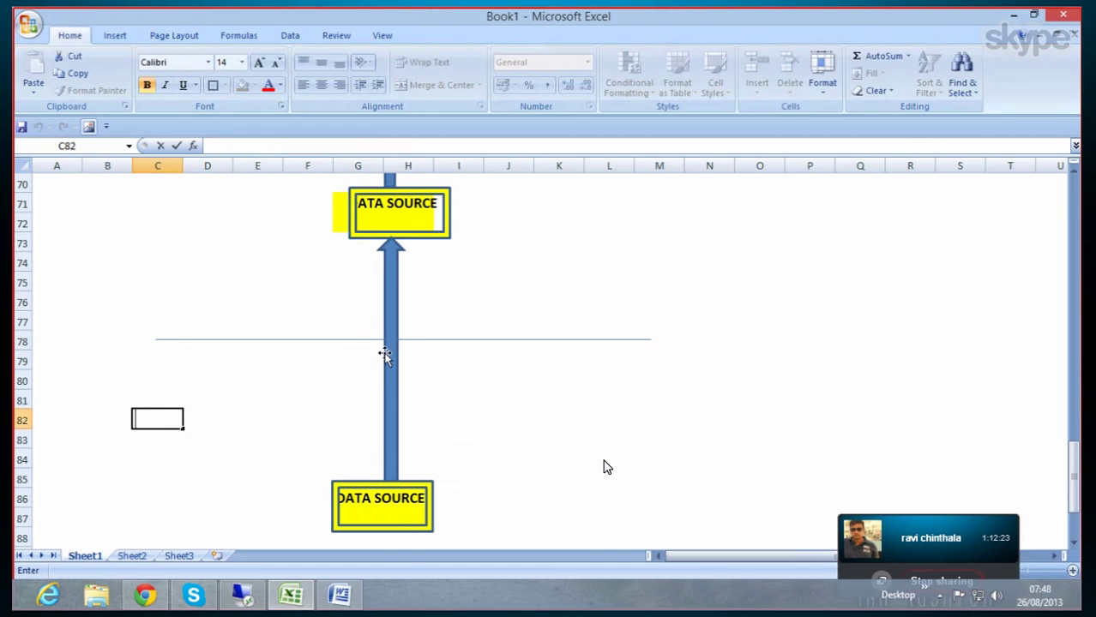
pyautogui.write('ecc SIDE')
pyautogui.press('BackSpace')
pyautogui.press('BackSpace')
pyautogui.press('BackSpace')
pyautogui.press('BackSpace')
pyautogui.press('BackSpace')
pyautogui.press('BackSpace')
pyautogui.press('BackSpace')
pyautogui.press('BackSpace')
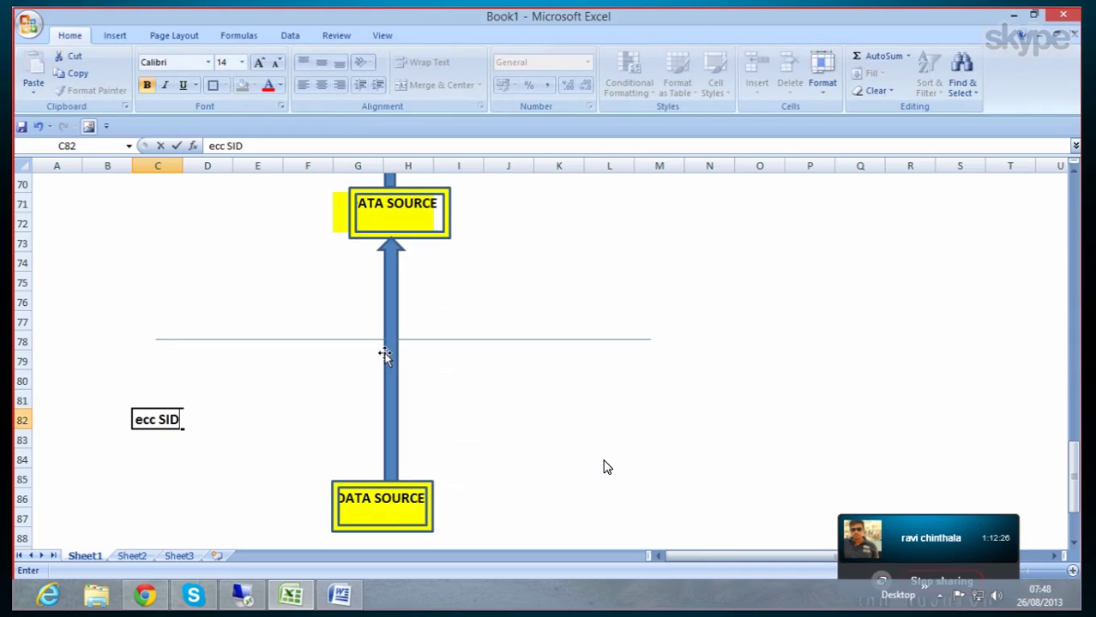
pyautogui.write('ECC SIDE')
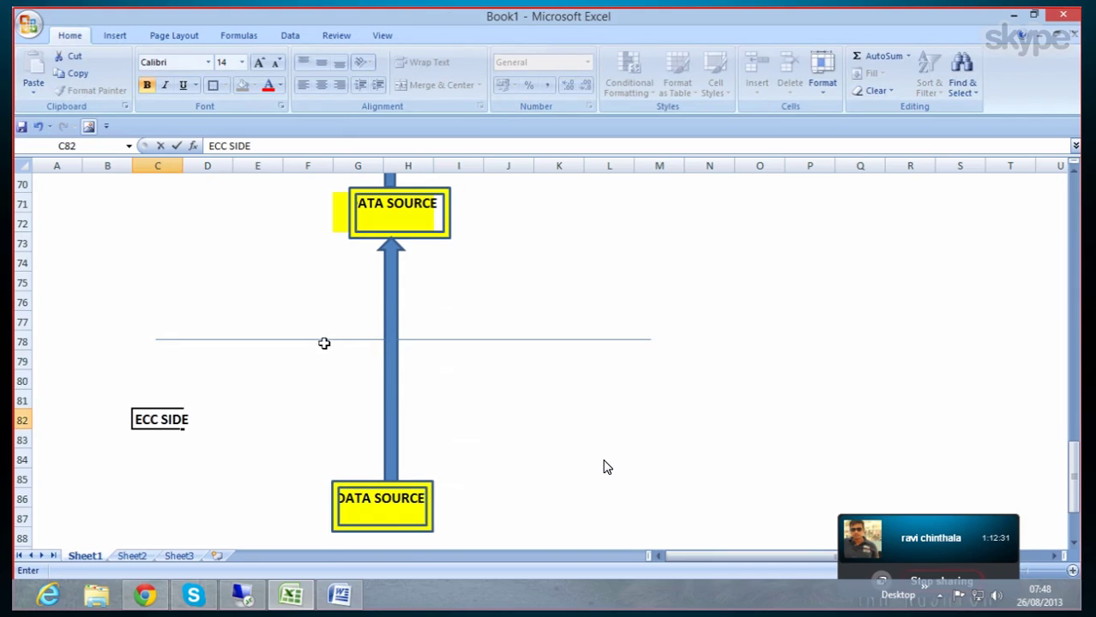
# Step: Enter the label BI SIDE in cell C62 beside the can, above the dividing line
pyautogui.scroll(3, 325, 342)
pyautogui.click(190, 318)
pyautogui.scroll(4, 176, 359)
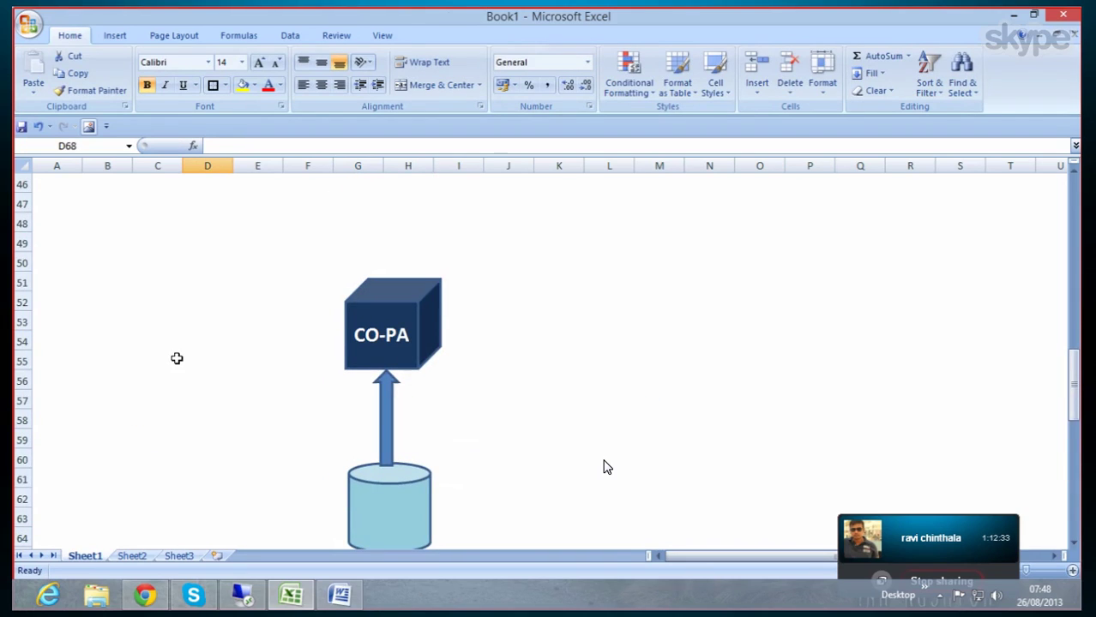
pyautogui.click(157, 438)
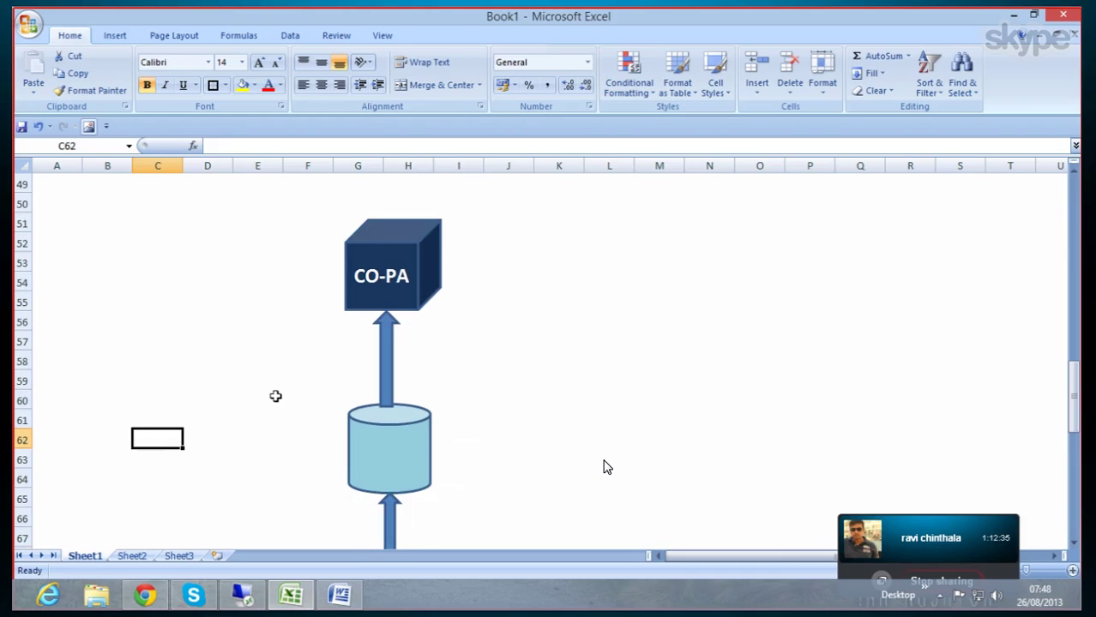
pyautogui.write('BI SIDE')
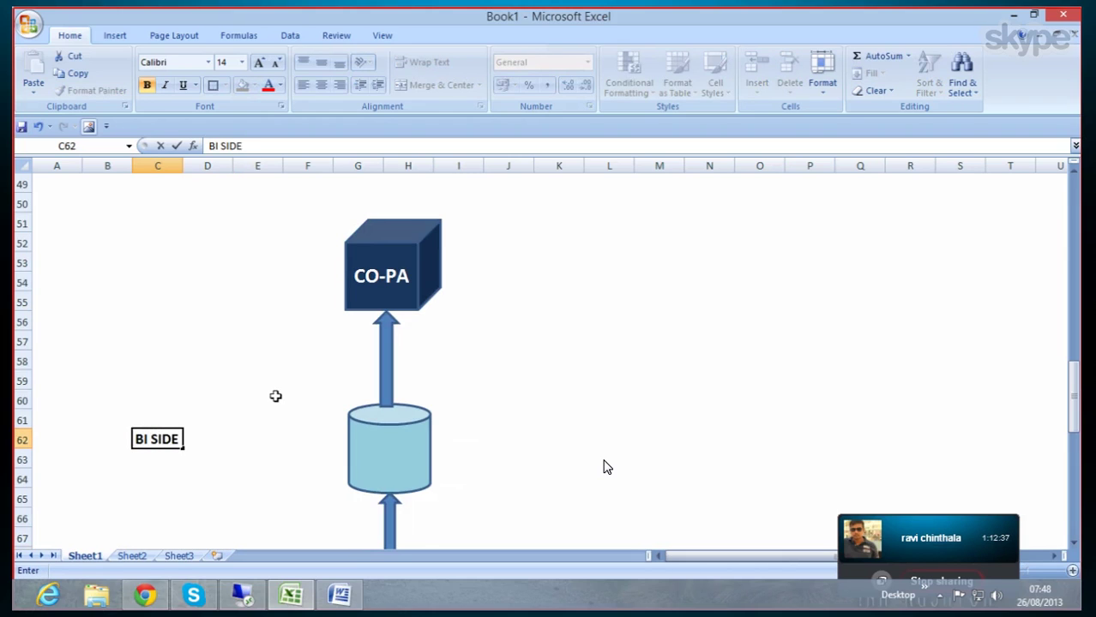
pyautogui.scroll(-5, 296, 349)
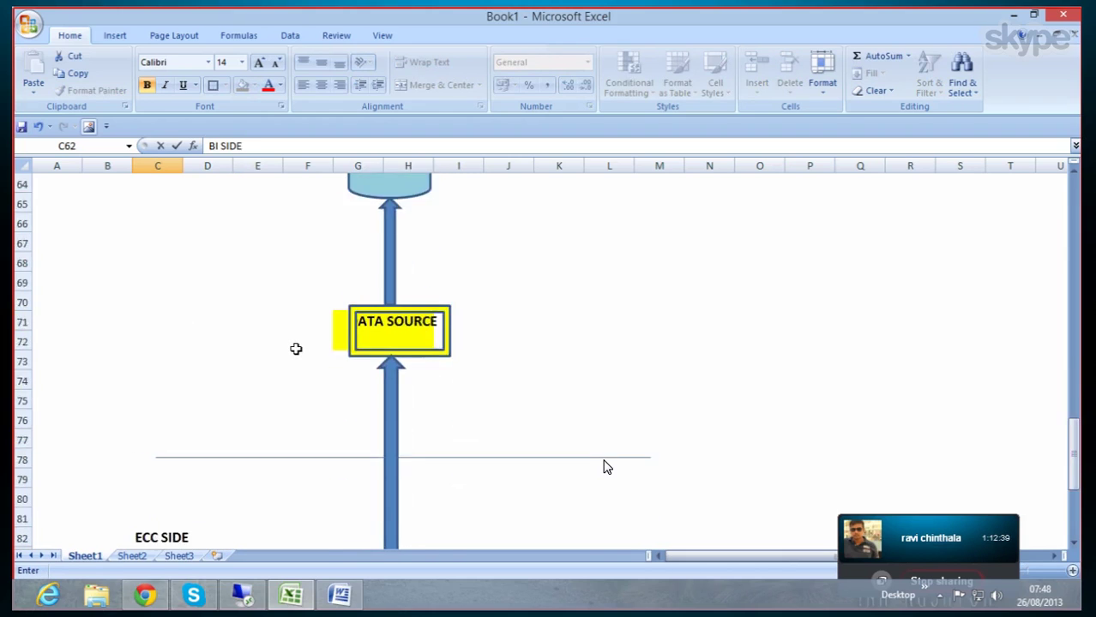
# Step: Enter KEB0 in cell L85 beside the lower DATA SOURCE box and outline the range K83:M87 with a border
pyautogui.scroll(-4, 296, 349)
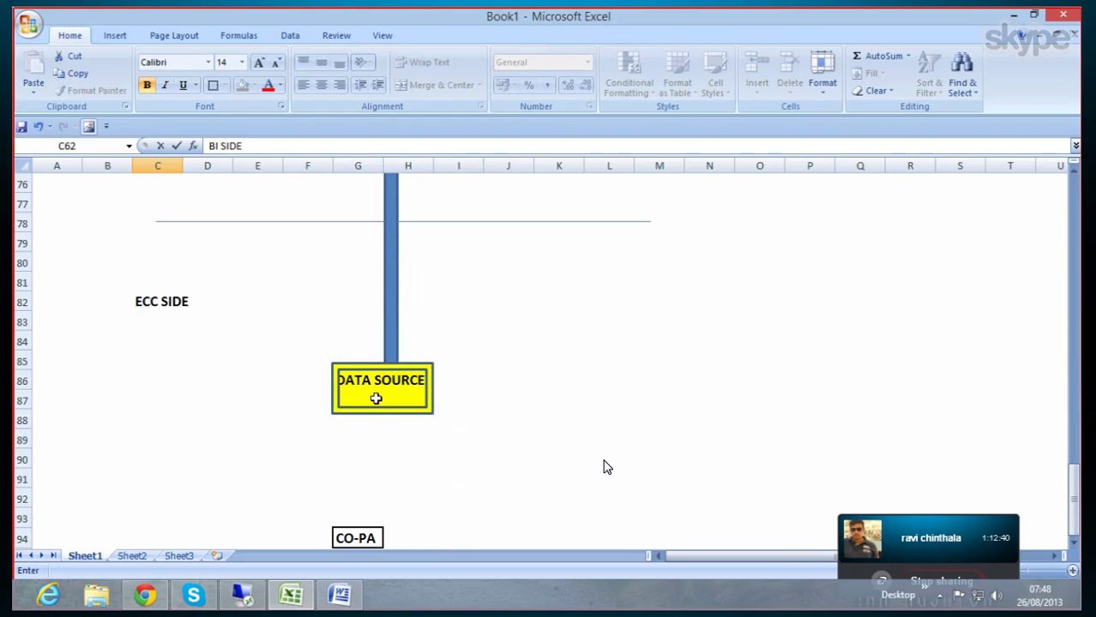
pyautogui.scroll(-1, 375, 399)
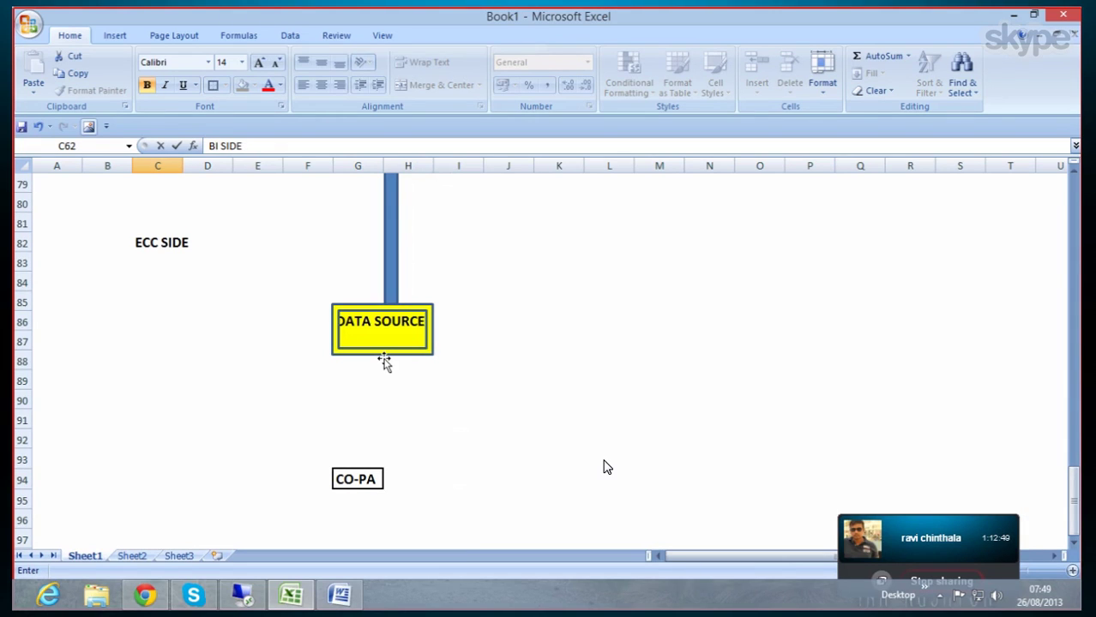
pyautogui.click(586, 298)
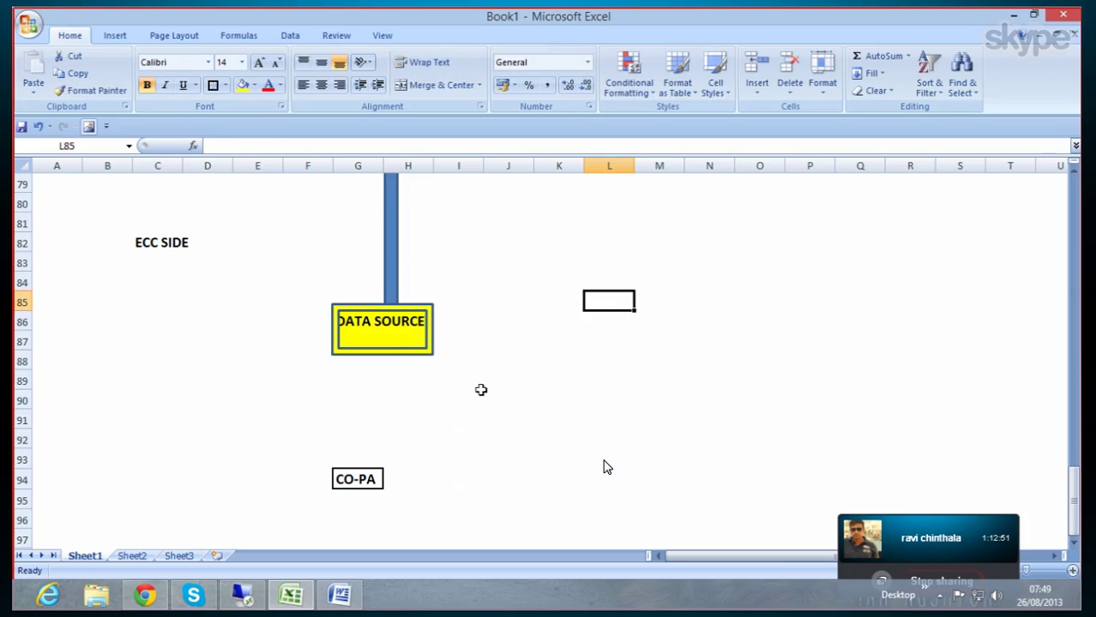
pyautogui.write('KEB0')
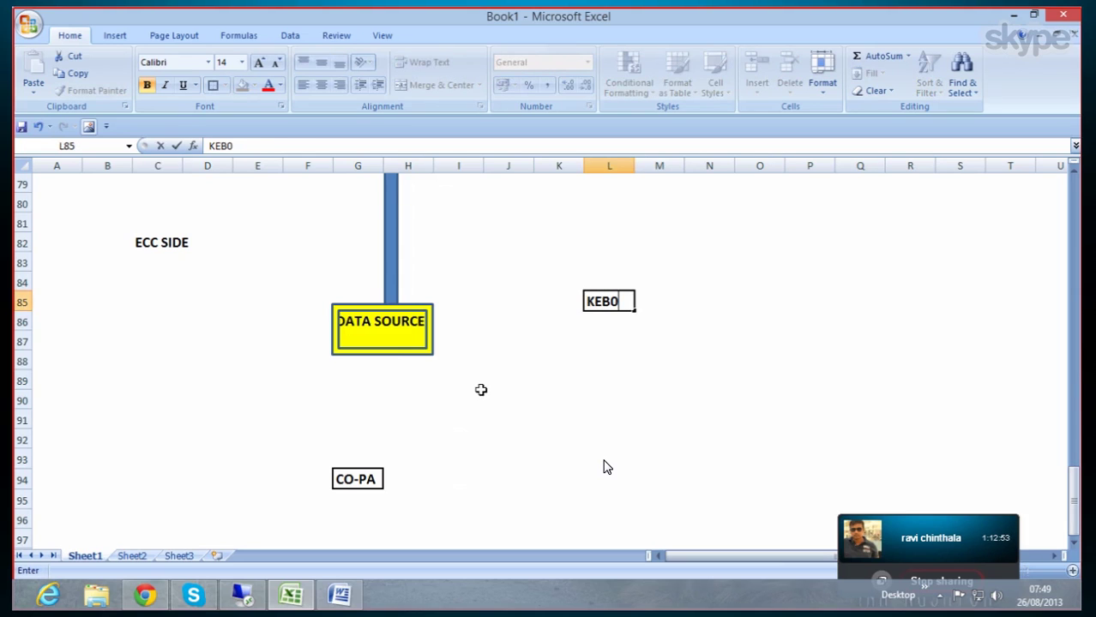
pyautogui.click(562, 338)
pyautogui.moveTo(562, 261); pyautogui.dragTo(664, 339)
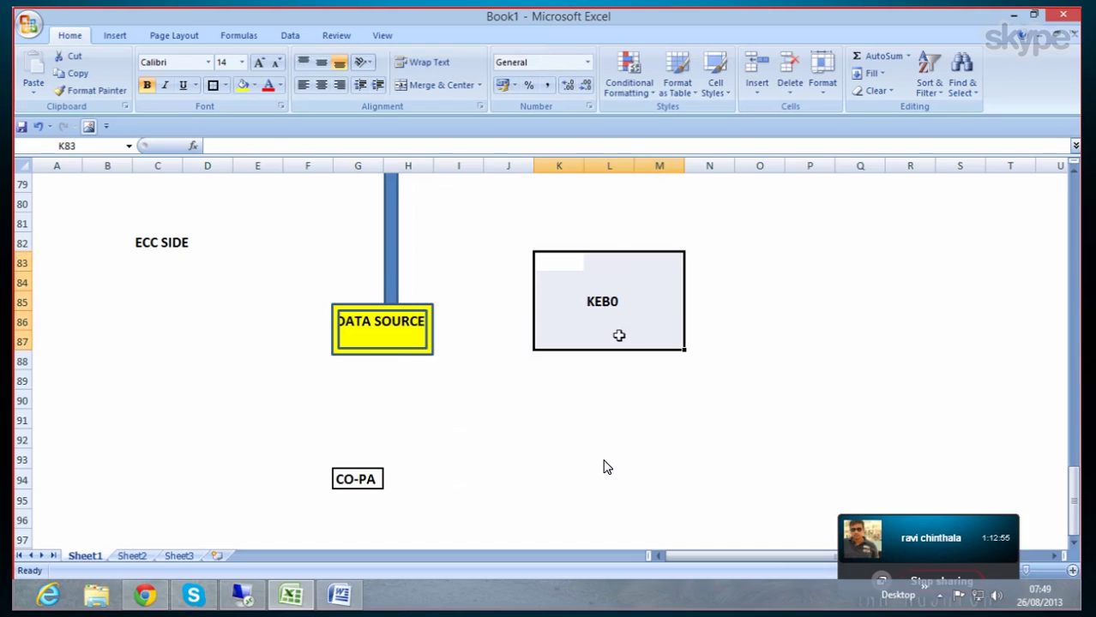
pyautogui.click(214, 85)
pyautogui.click(647, 463)
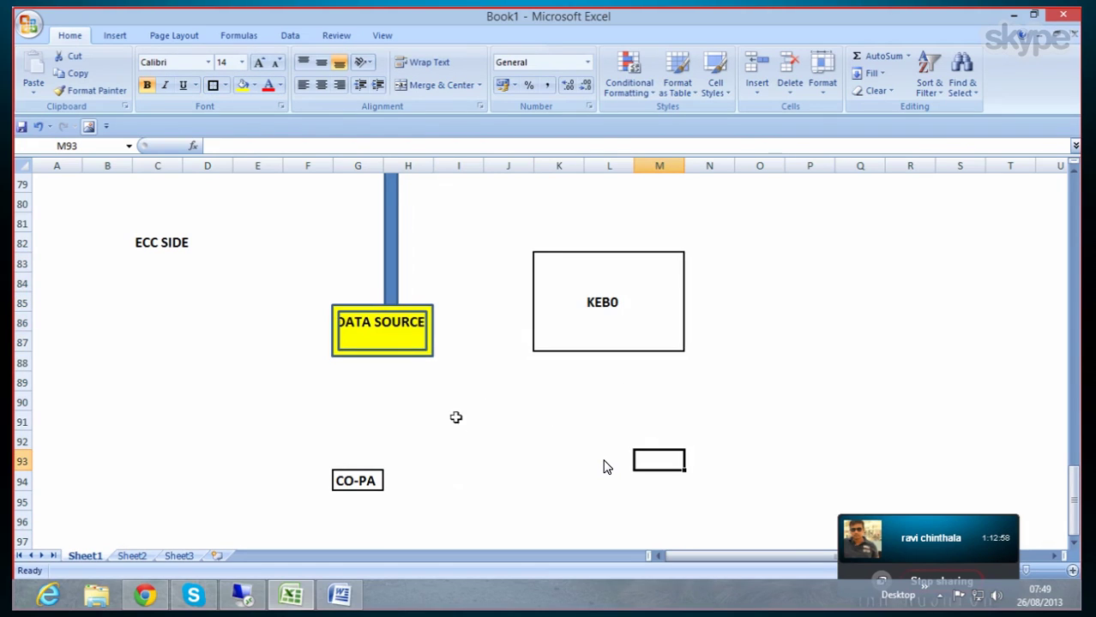
# Step: Add the text DSO inside the can shape between the upper DATA SOURCE box and the CO-PA cube
pyautogui.scroll(2, 544, 374)
pyautogui.scroll(-2, 543, 373)
pyautogui.scroll(4, 495, 372)
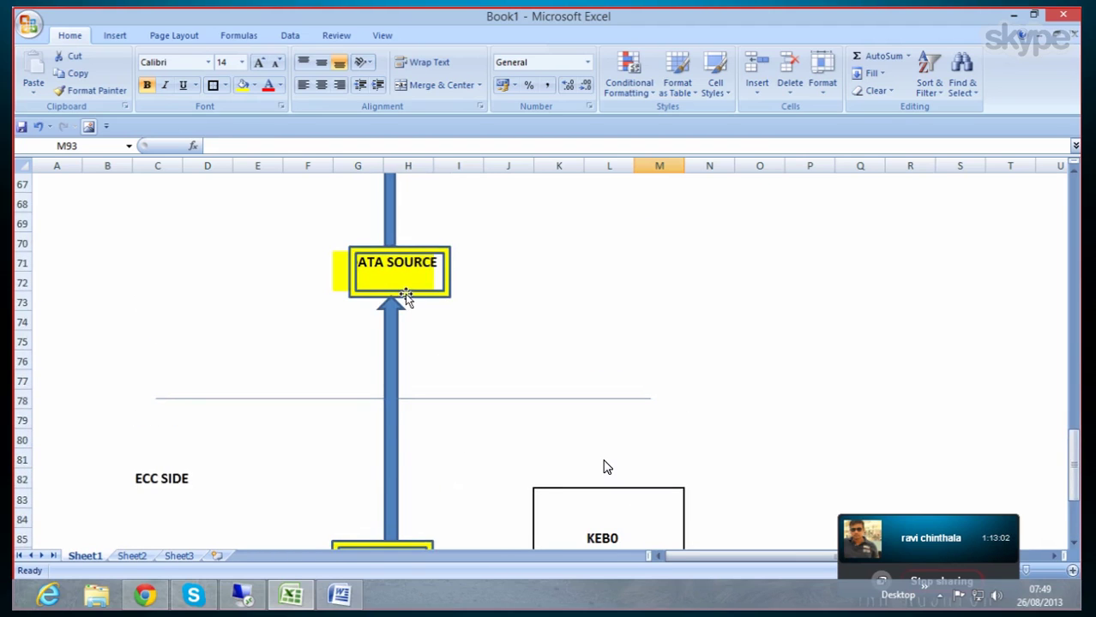
pyautogui.scroll(3, 605, 466)
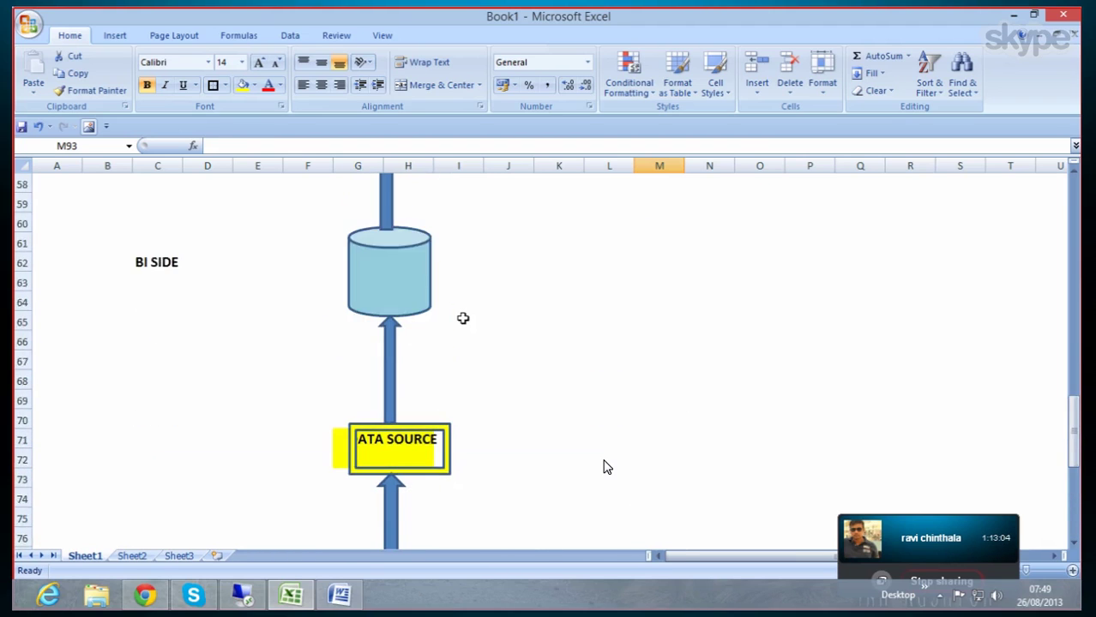
pyautogui.scroll(2, 463, 318)
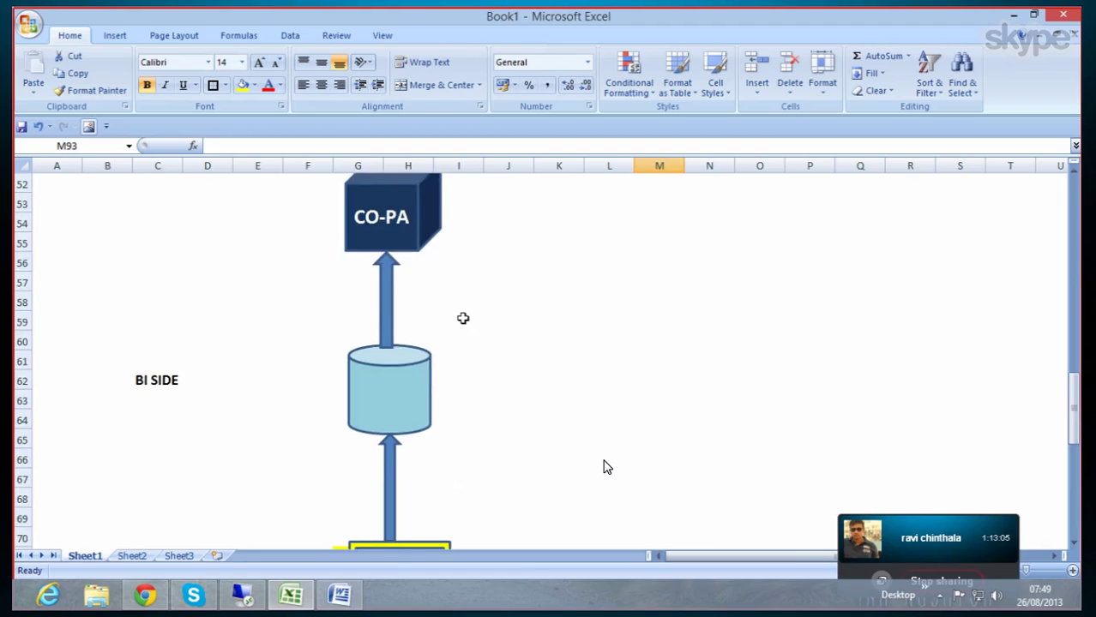
pyautogui.click(383, 394)
pyautogui.rightClick(383, 394)
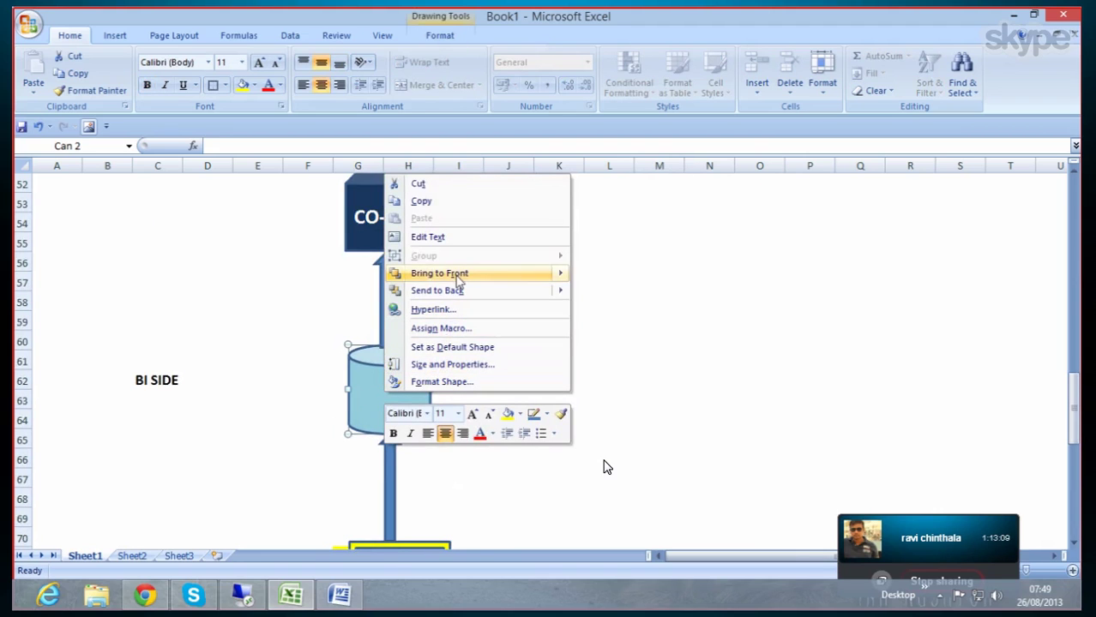
pyautogui.click(459, 239)
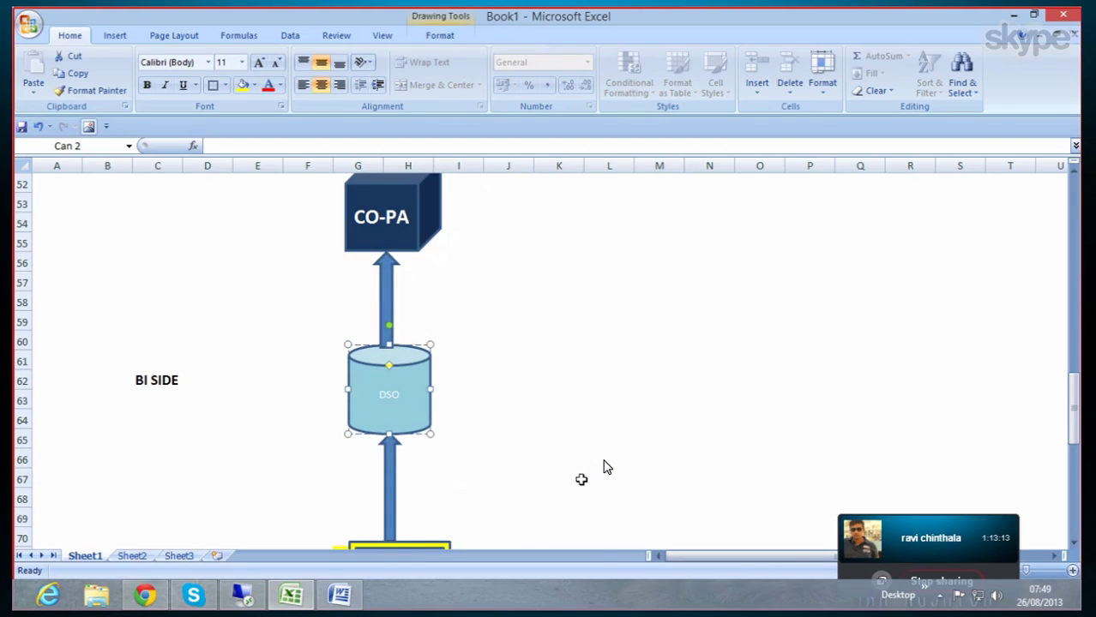
# Step: Format the can's DSO text as bold, with the automatic black font color and size 24
pyautogui.hotkey('ctrl', 'a')
pyautogui.click(146, 85)
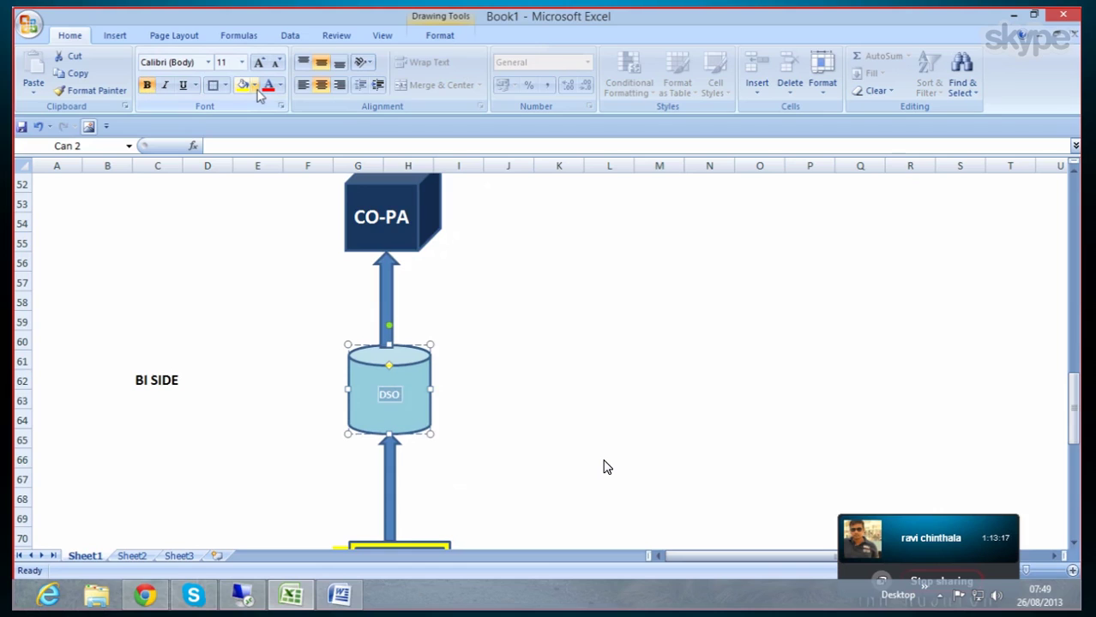
pyautogui.click(279, 86)
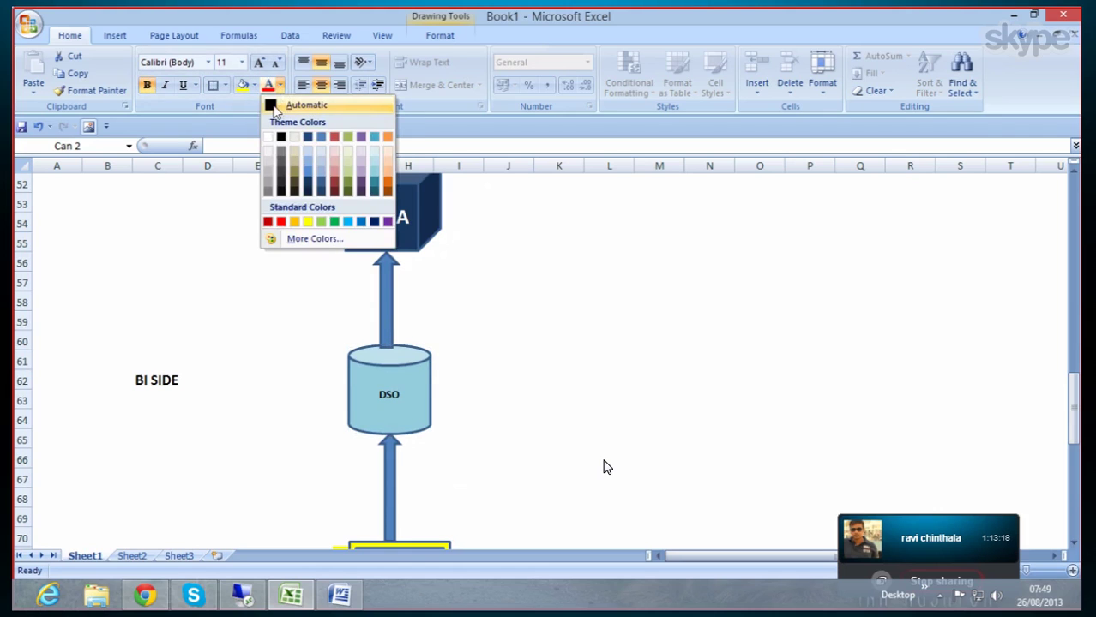
pyautogui.click(275, 106)
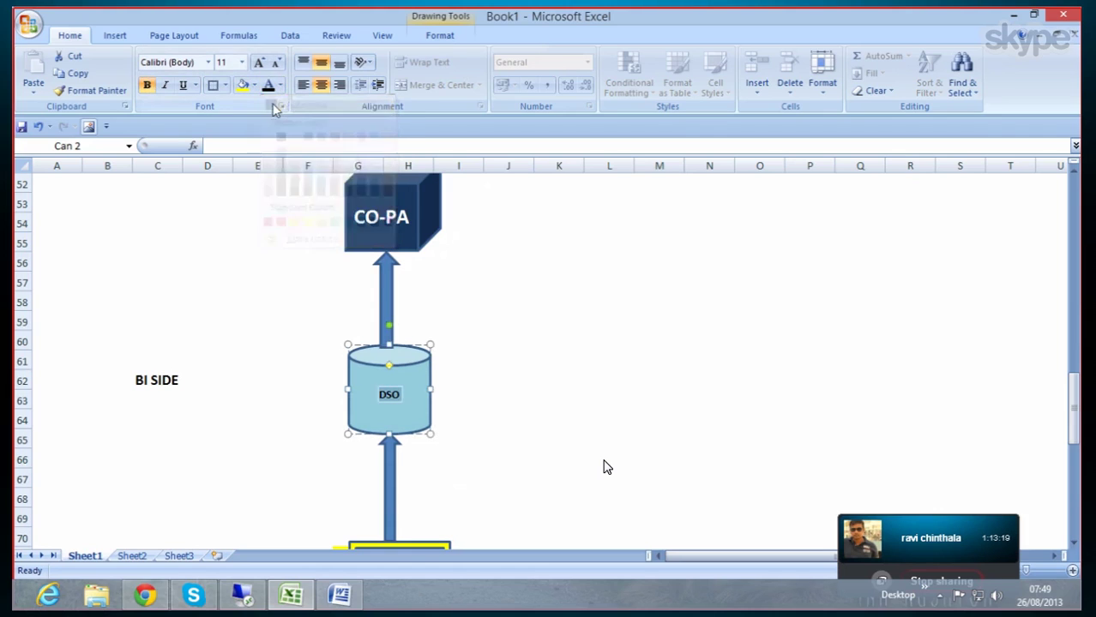
pyautogui.click(241, 63)
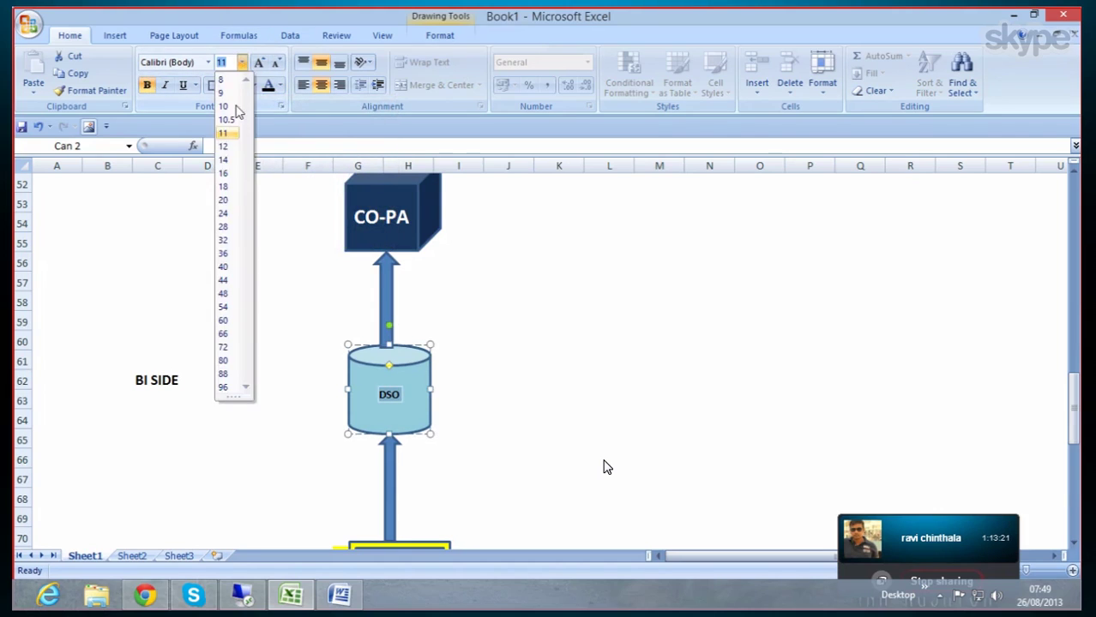
pyautogui.click(231, 213)
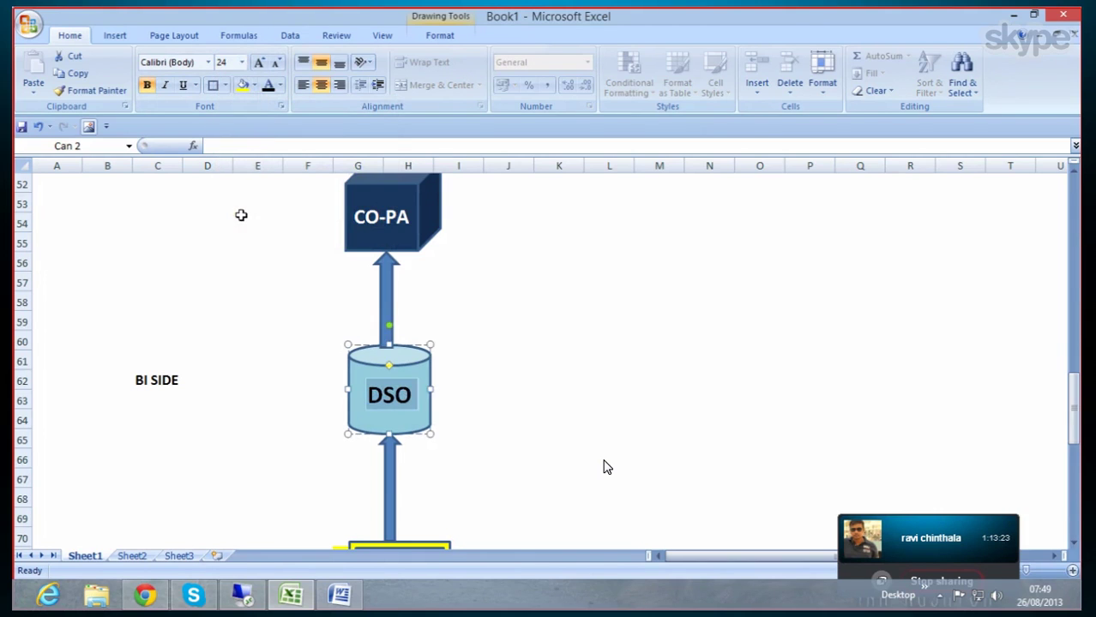
pyautogui.click(659, 388)
# Step: Switch to the remote SAP session and set the CO-PA DataSource name to 1_CO_PA_CSBSD
pyautogui.scroll(-2, 468, 311)
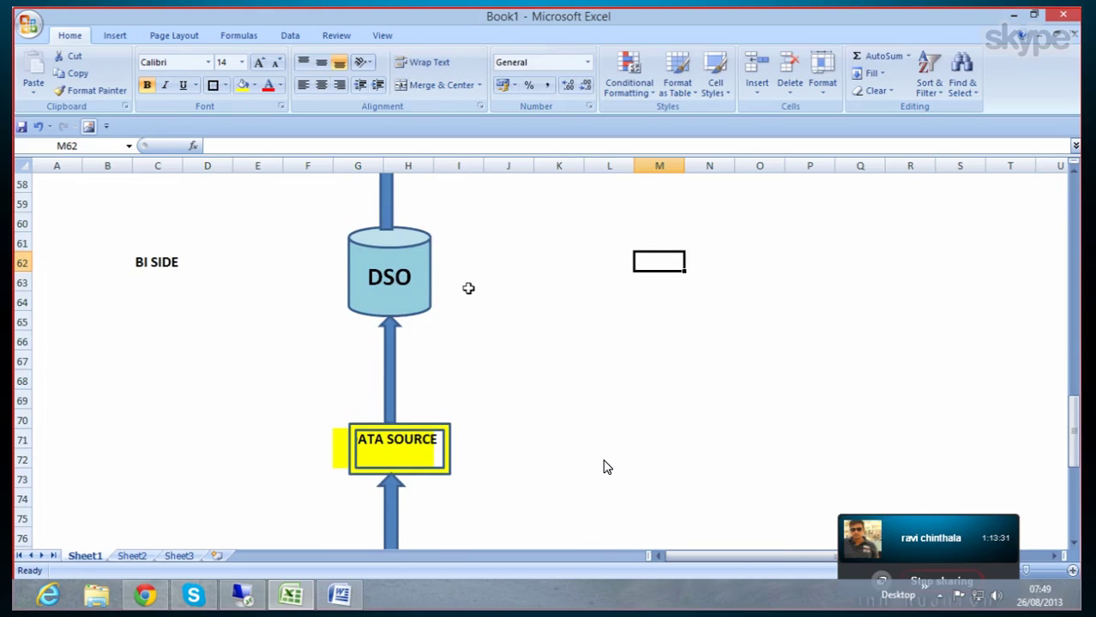
pyautogui.scroll(-5, 467, 287)
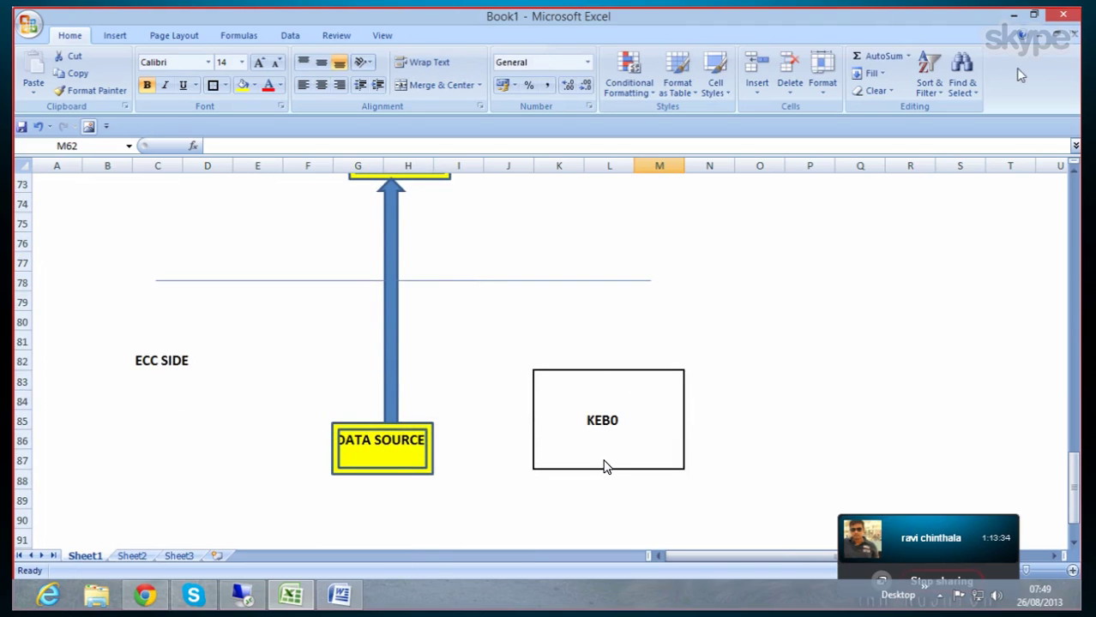
pyautogui.click(1014, 17)
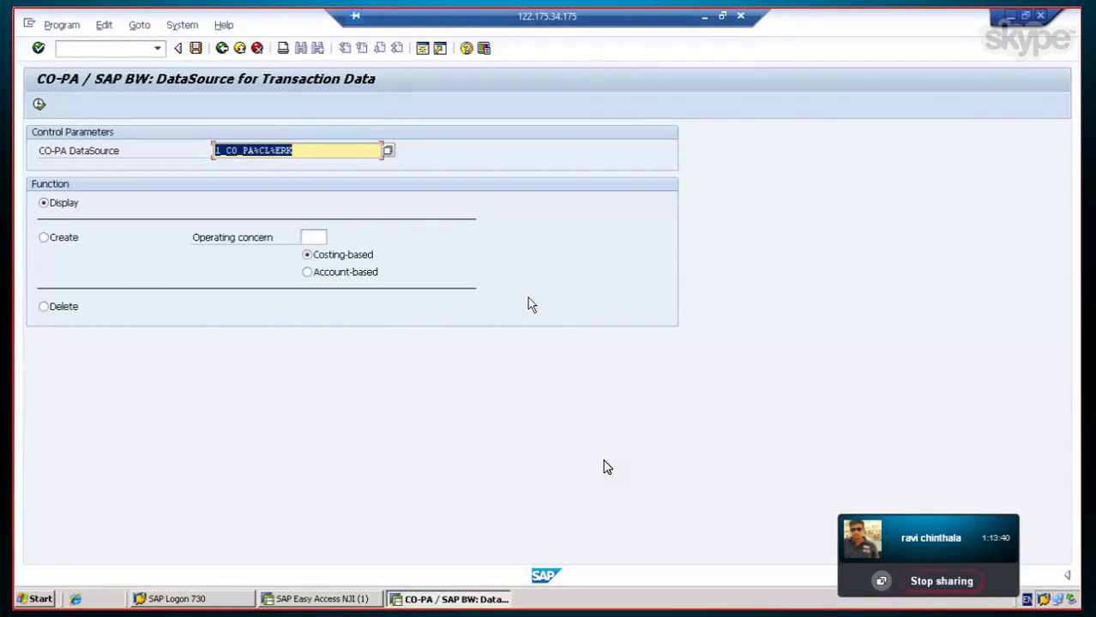
pyautogui.click(306, 150)
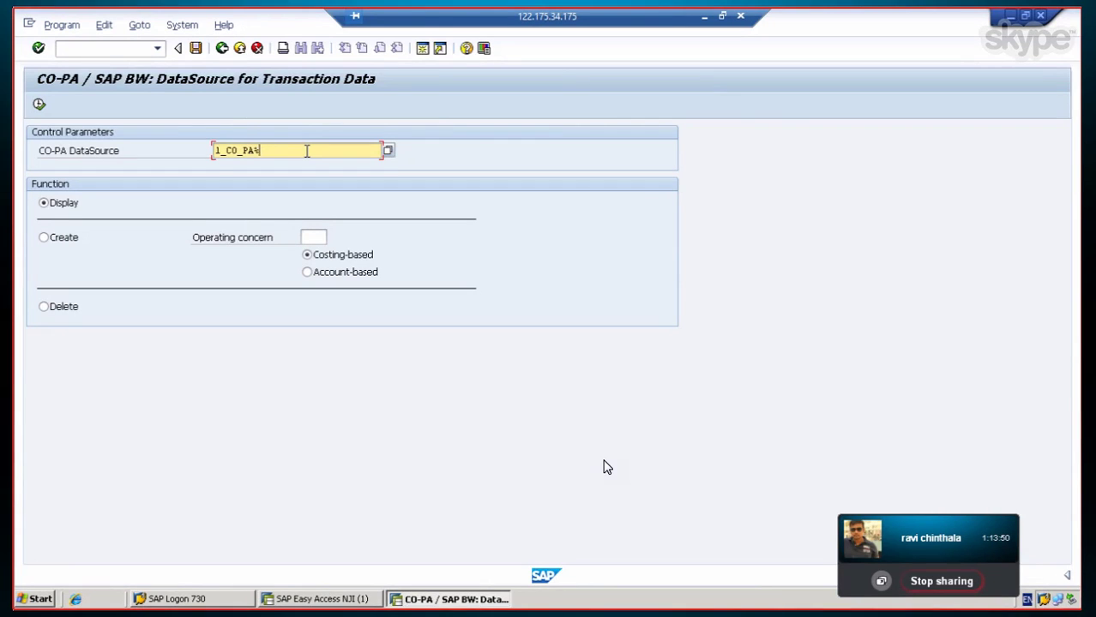
pyautogui.press('BackSpace')
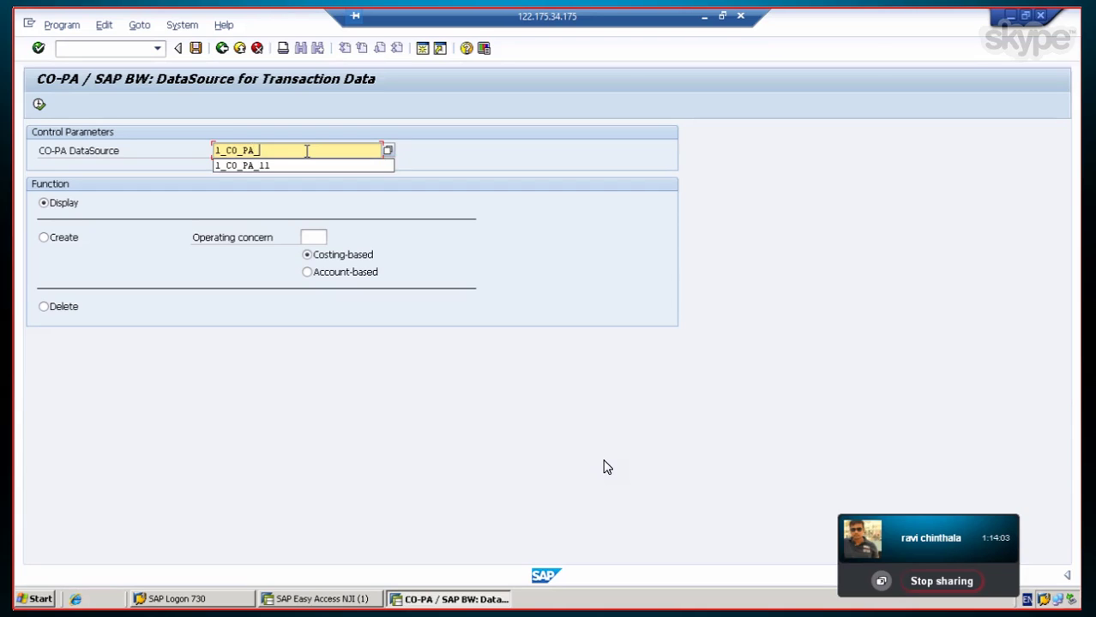
pyautogui.write('CSBSD')
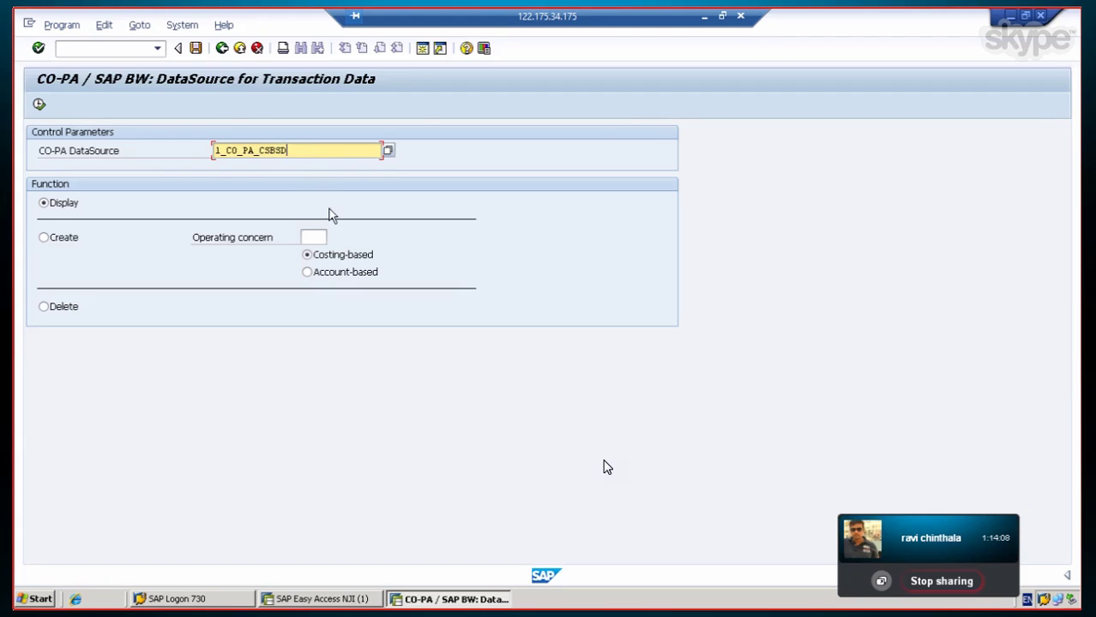
# Step: Choose the Create function with operating concern IDEA from the value list and execute it for the costing-based DataSource
pyautogui.click(316, 238)
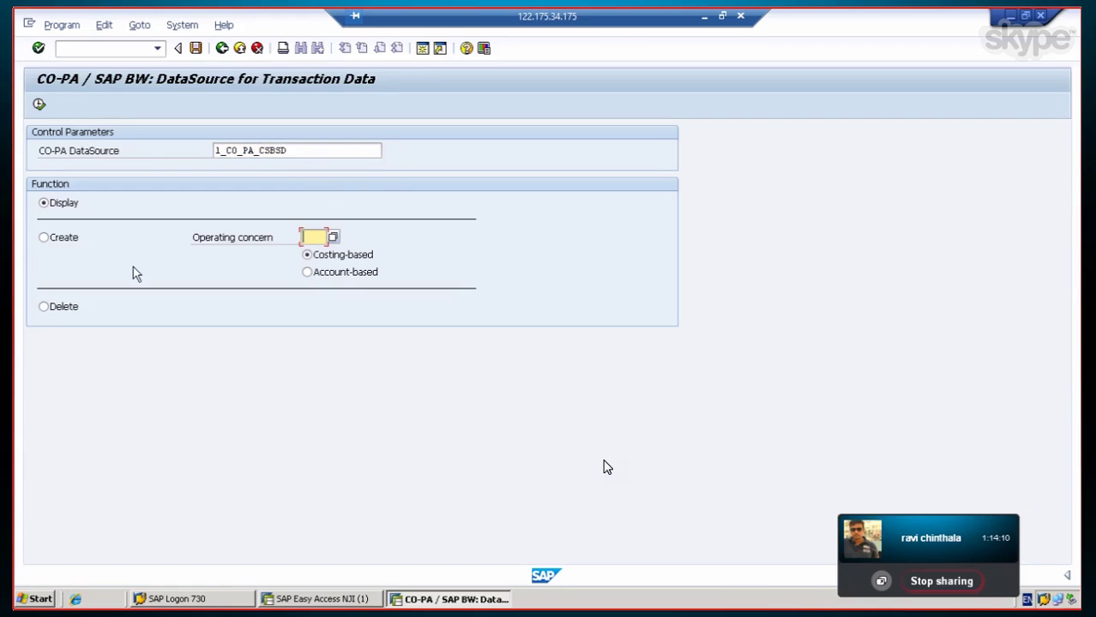
pyautogui.click(43, 237)
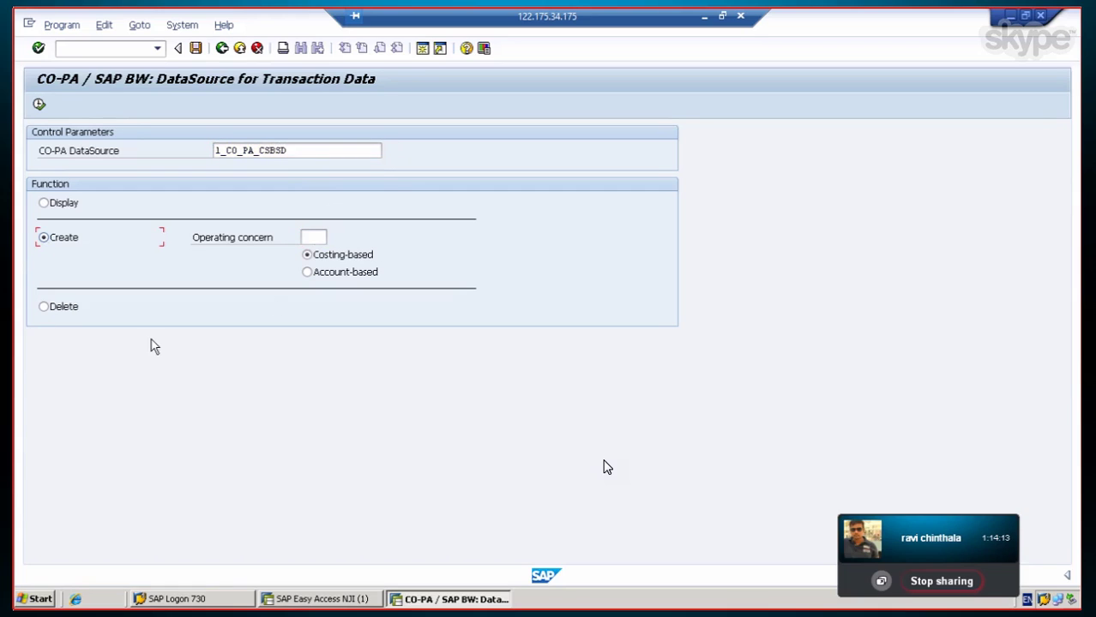
pyautogui.click(315, 234)
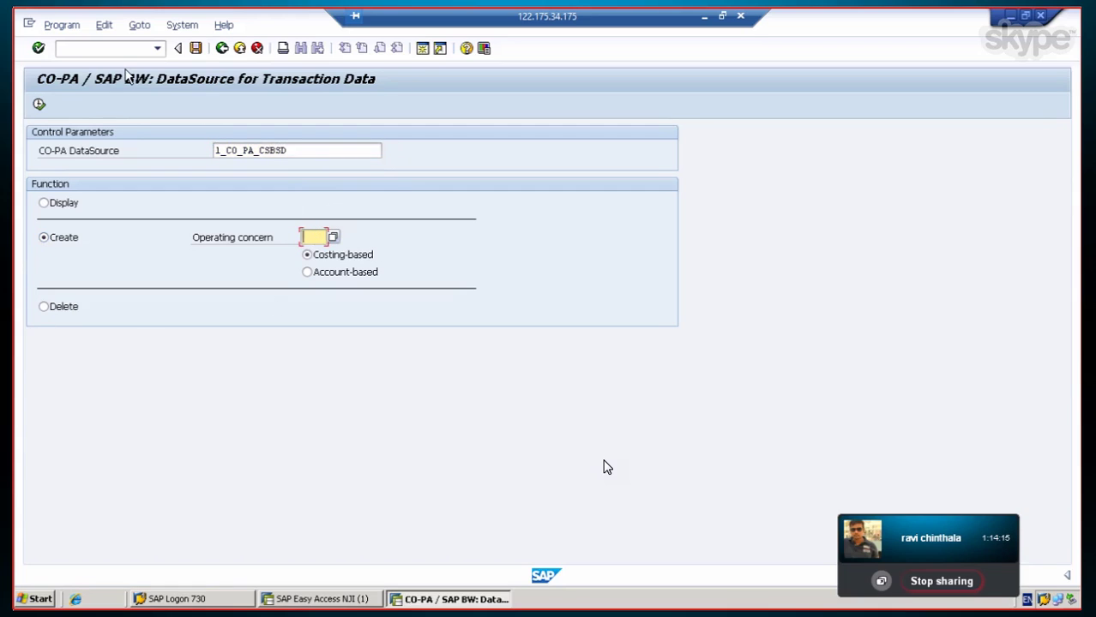
pyautogui.click(333, 238)
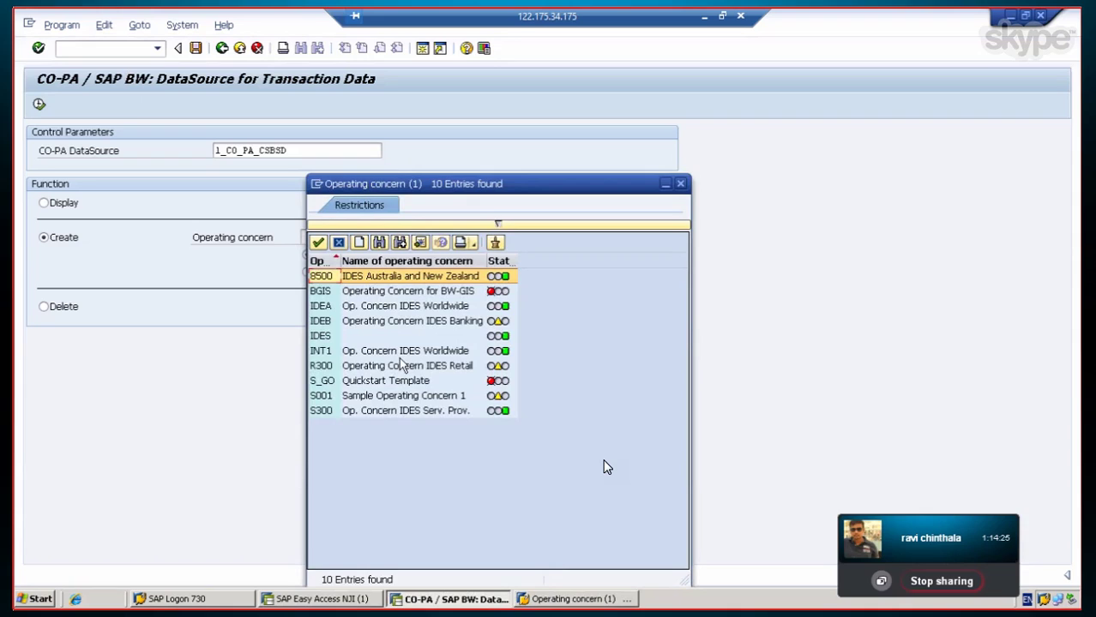
pyautogui.click(343, 308)
pyautogui.doubleClick(327, 308)
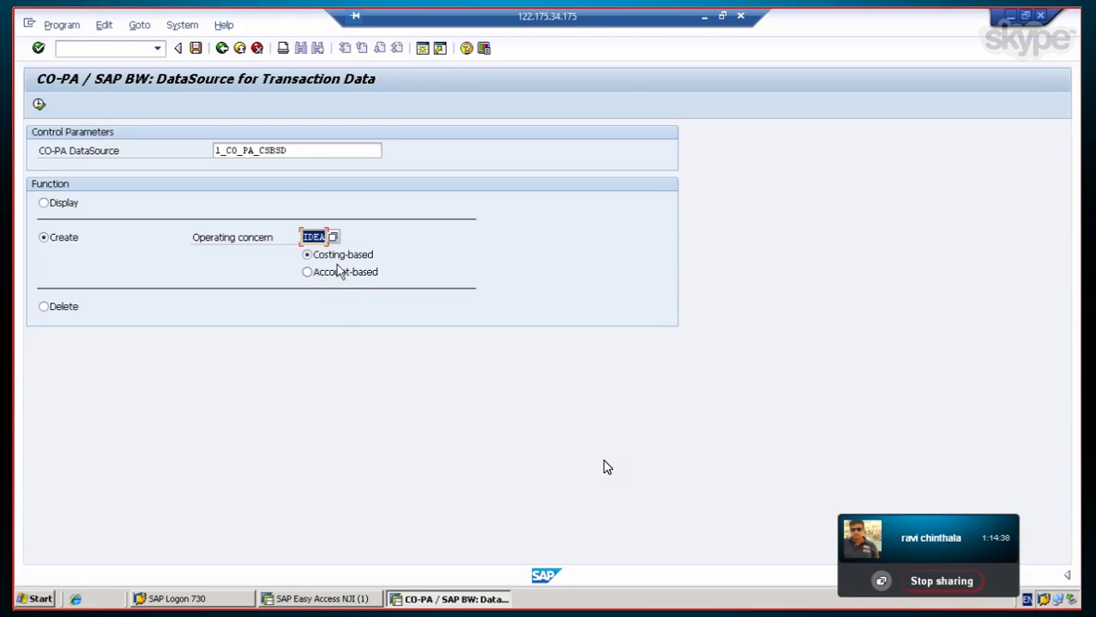
pyautogui.click(36, 106)
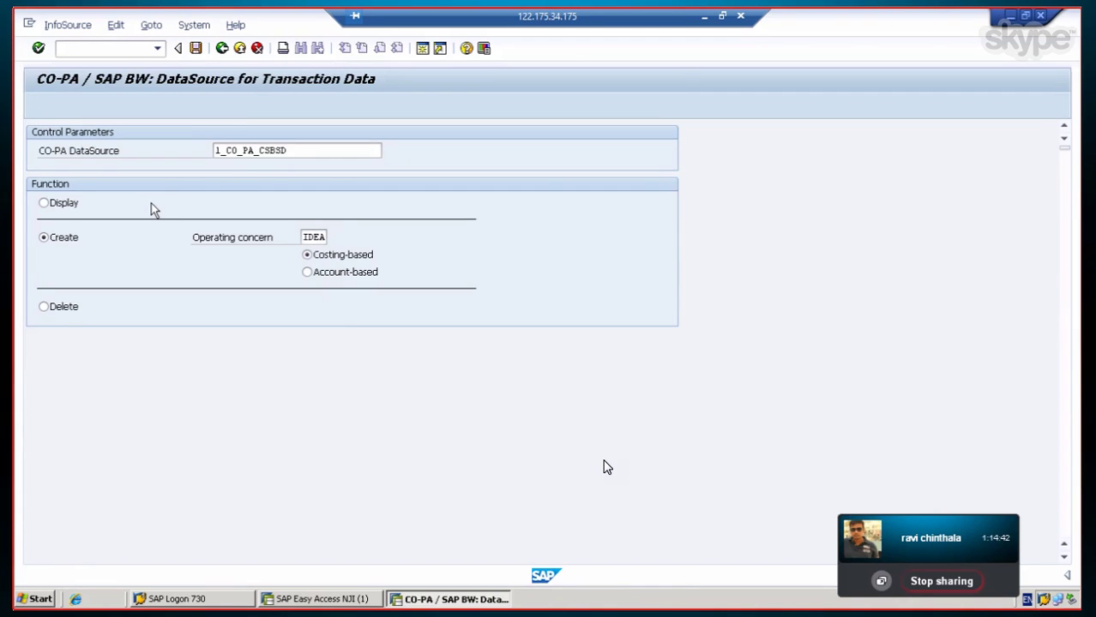
# Step: Review the DataSource definition's segment-level and segment-table characteristics, value fields, and key figures and characteristics calculated upon extraction
pyautogui.scroll(-1, 267, 260)
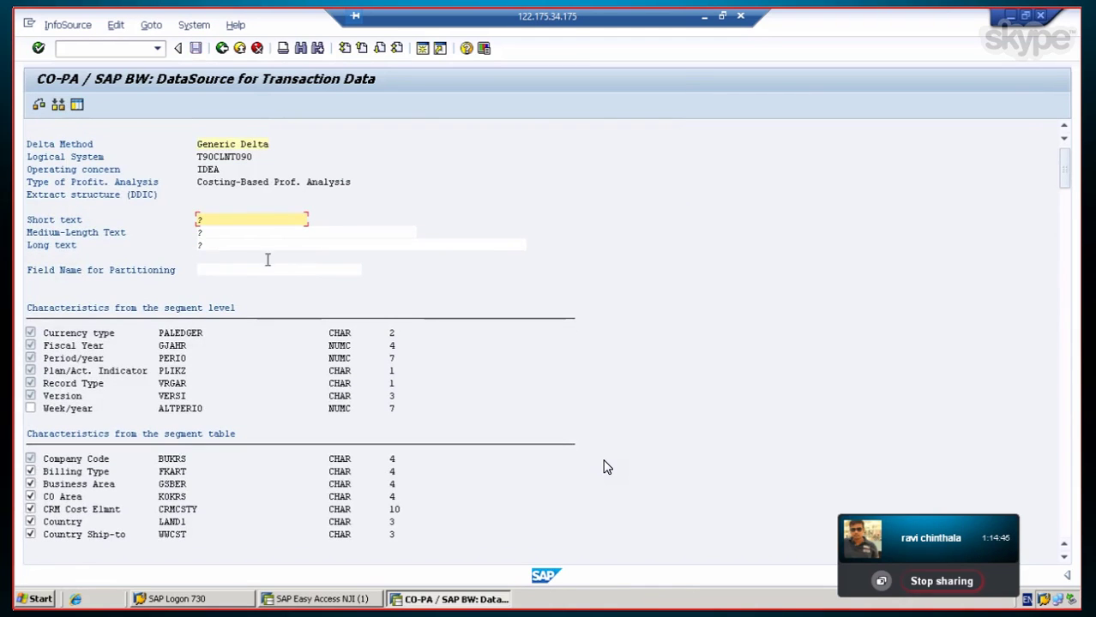
pyautogui.scroll(1, 358, 245)
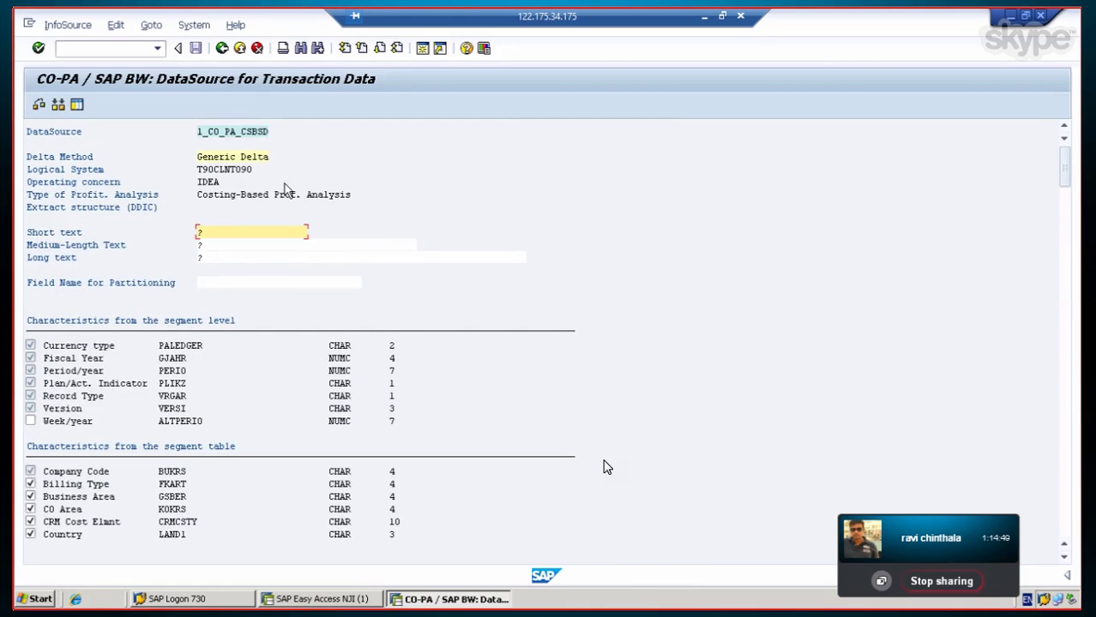
pyautogui.scroll(-3, 362, 229)
pyautogui.scroll(-4, 361, 233)
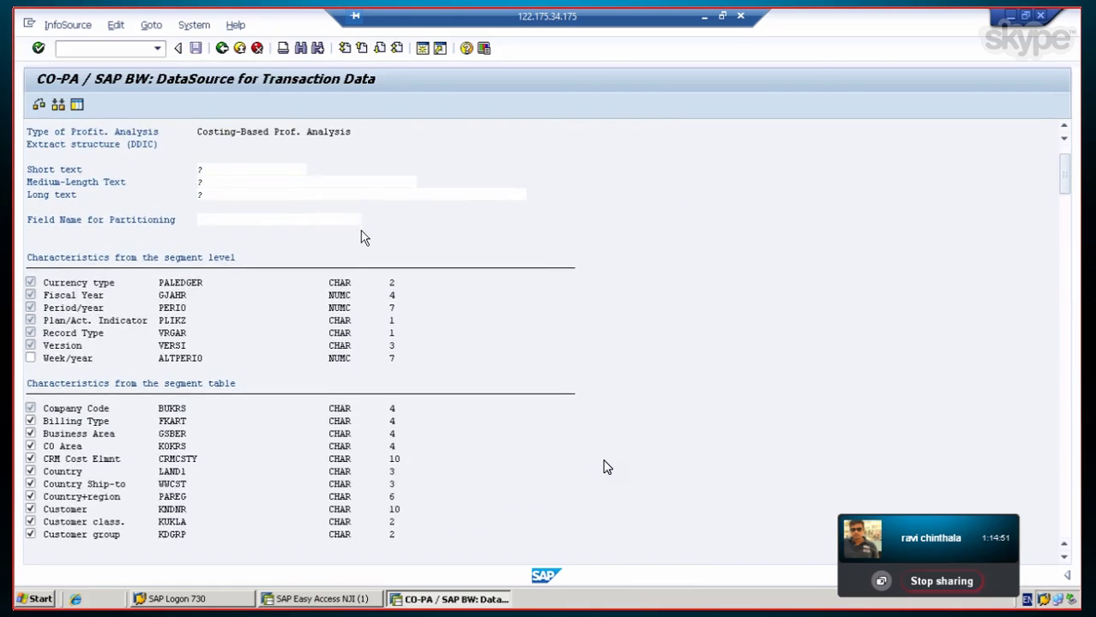
pyautogui.scroll(-5, 361, 237)
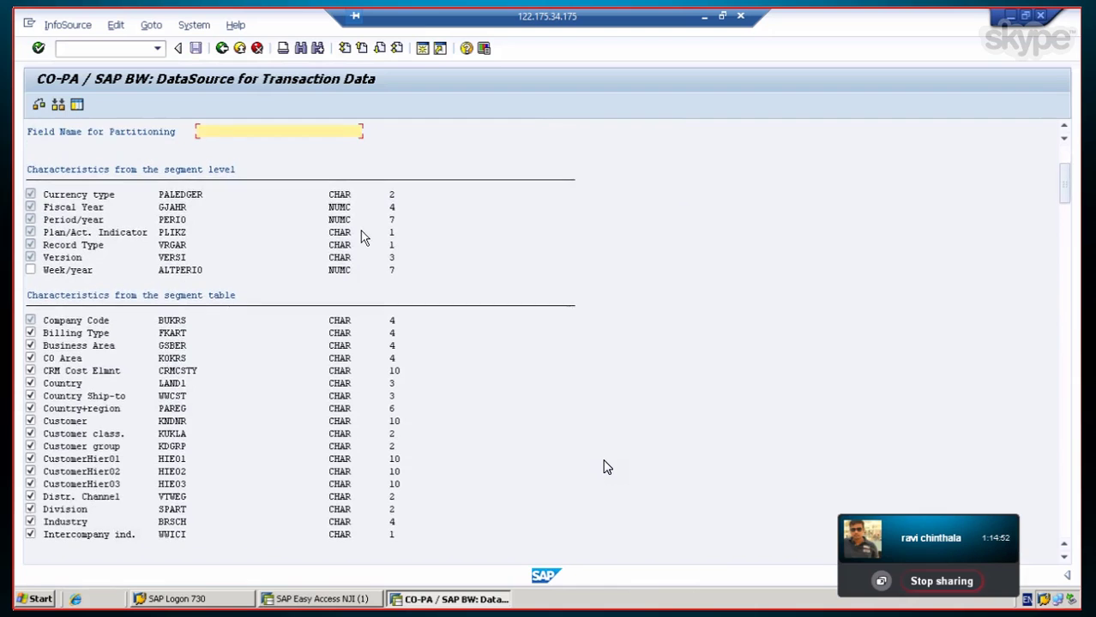
pyautogui.scroll(-6, 362, 236)
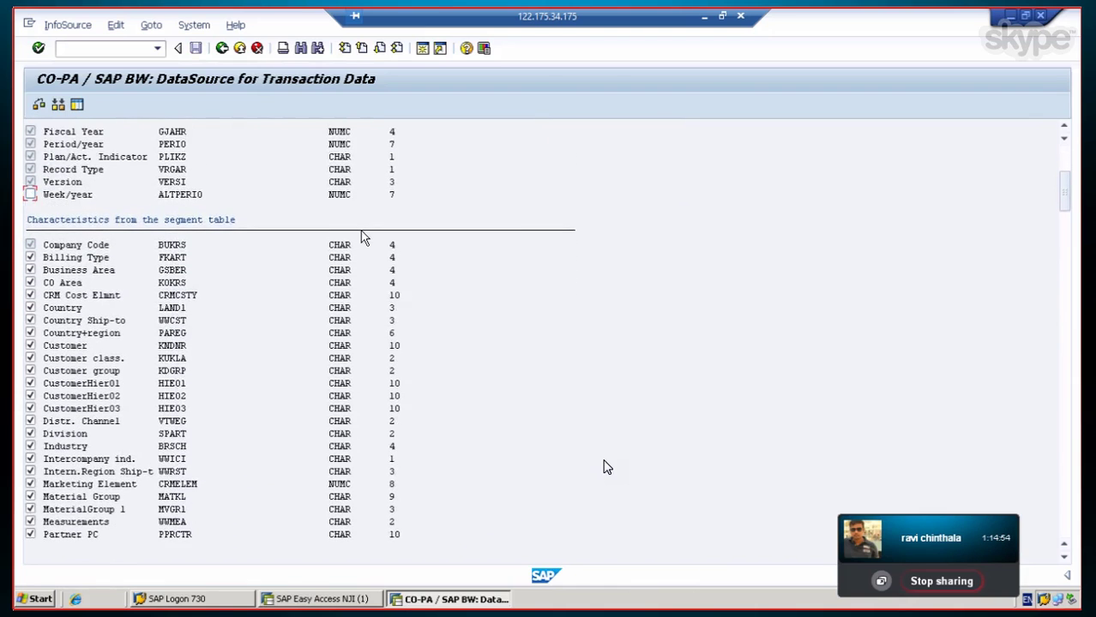
pyautogui.scroll(-7, 361, 237)
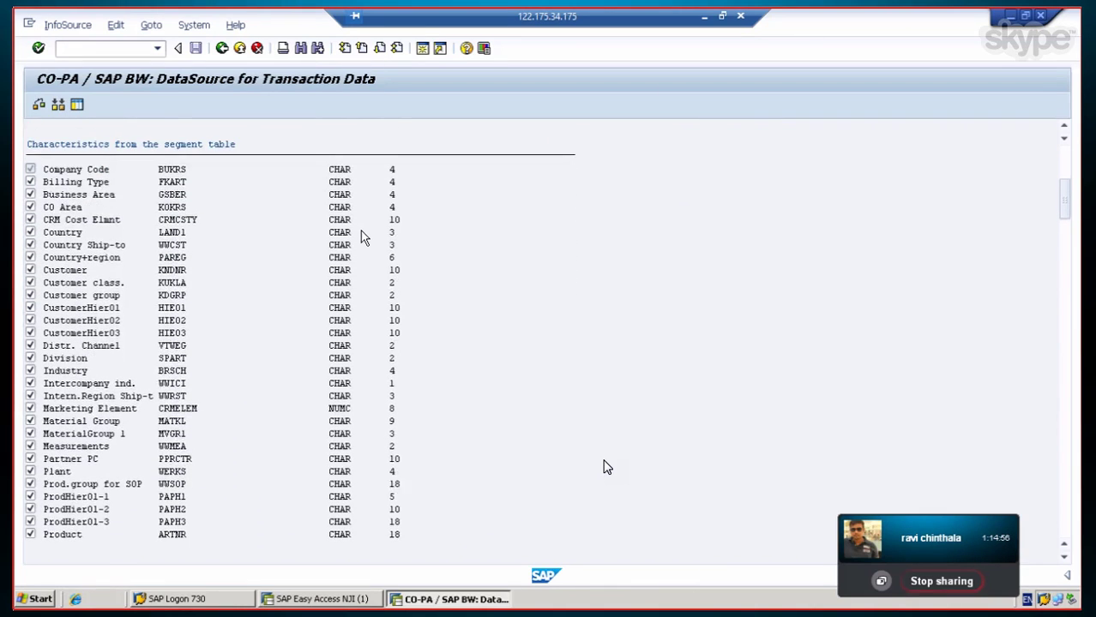
pyautogui.scroll(-8, 361, 237)
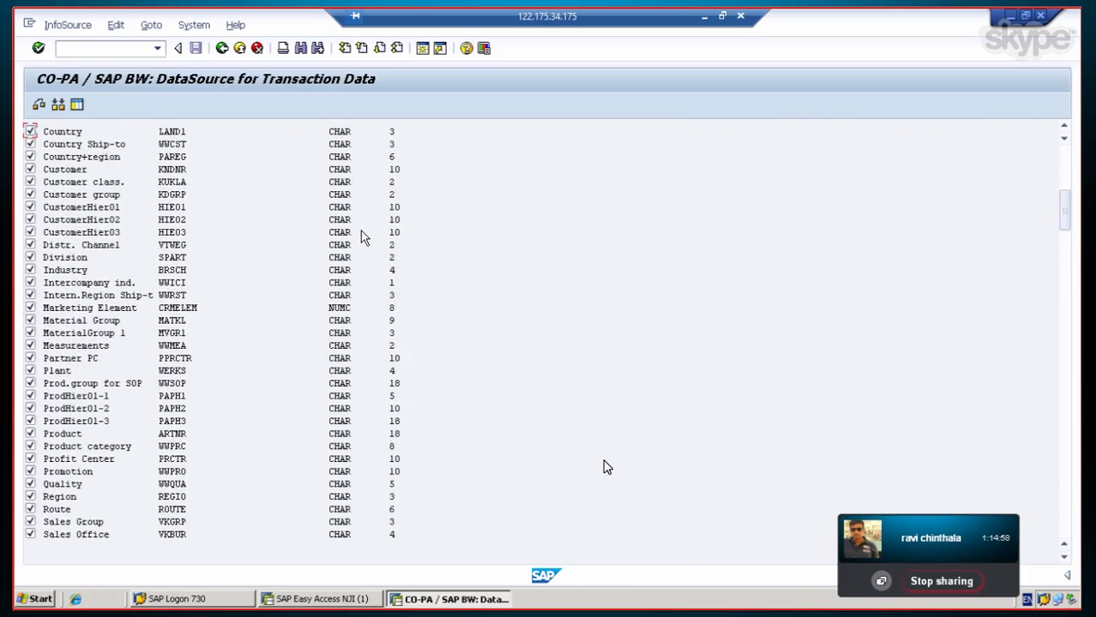
pyautogui.scroll(-6, 361, 236)
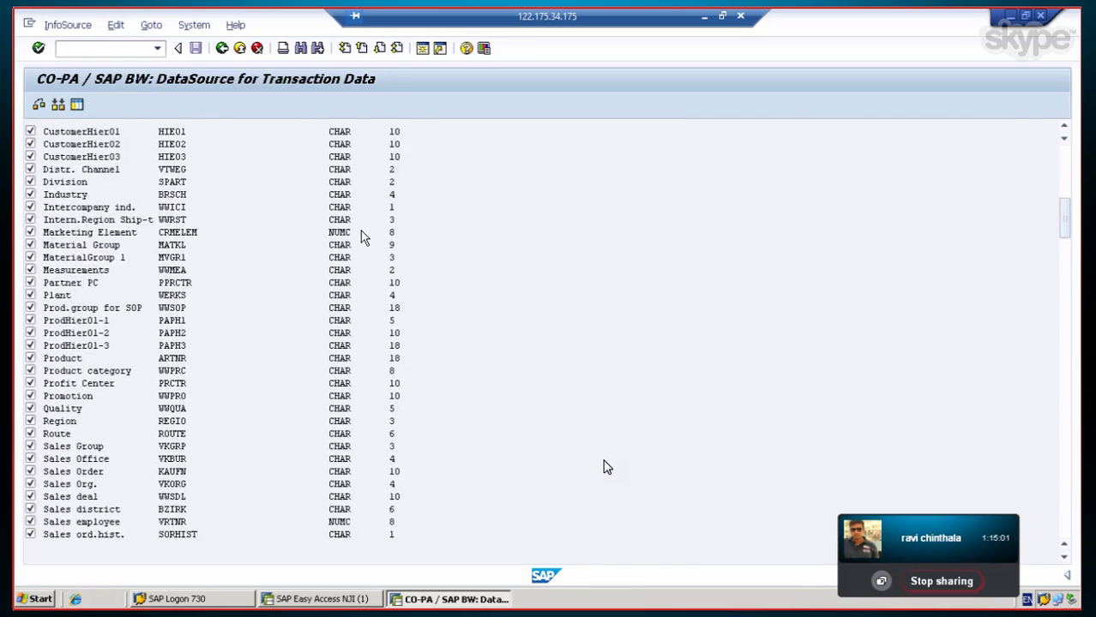
pyautogui.scroll(-2, 361, 238)
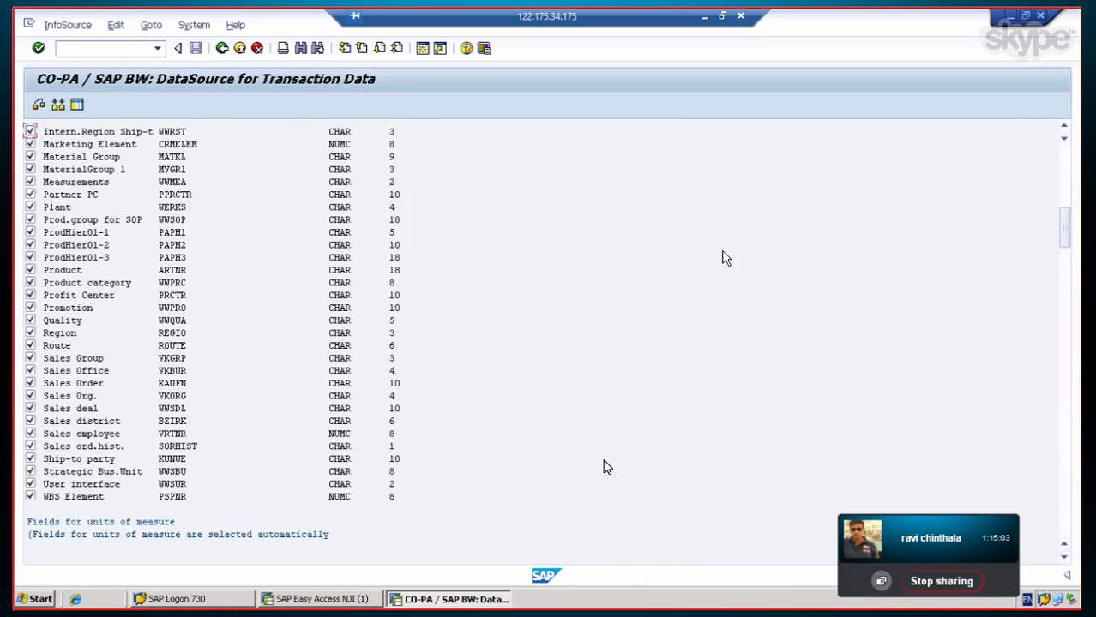
pyautogui.moveTo(1069, 246); pyautogui.dragTo(1079, 362)
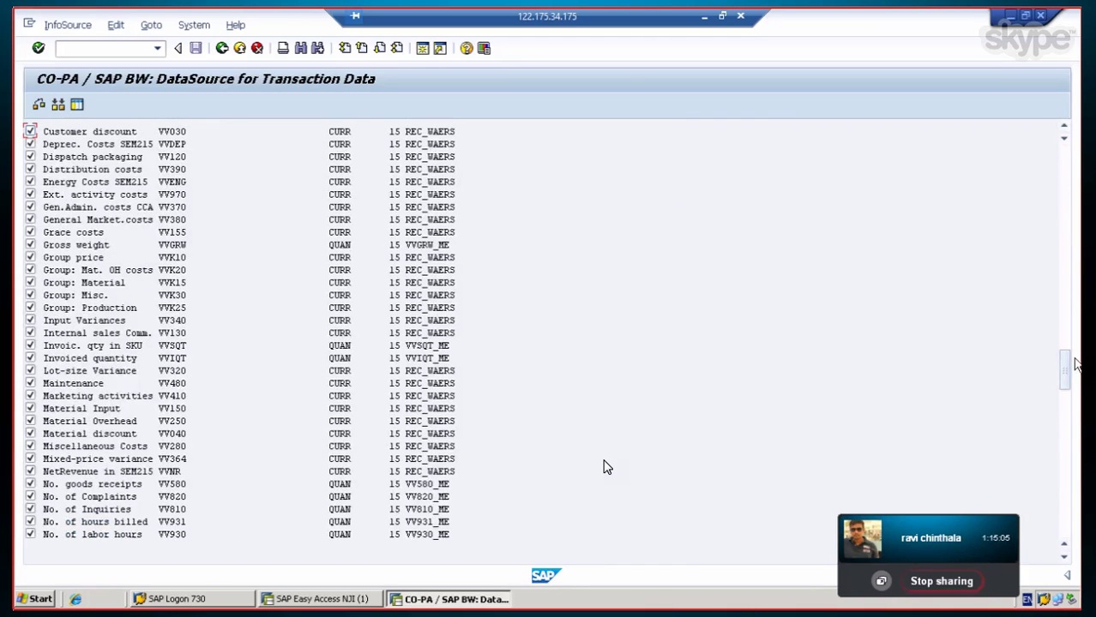
pyautogui.moveTo(1069, 373); pyautogui.dragTo(1079, 512)
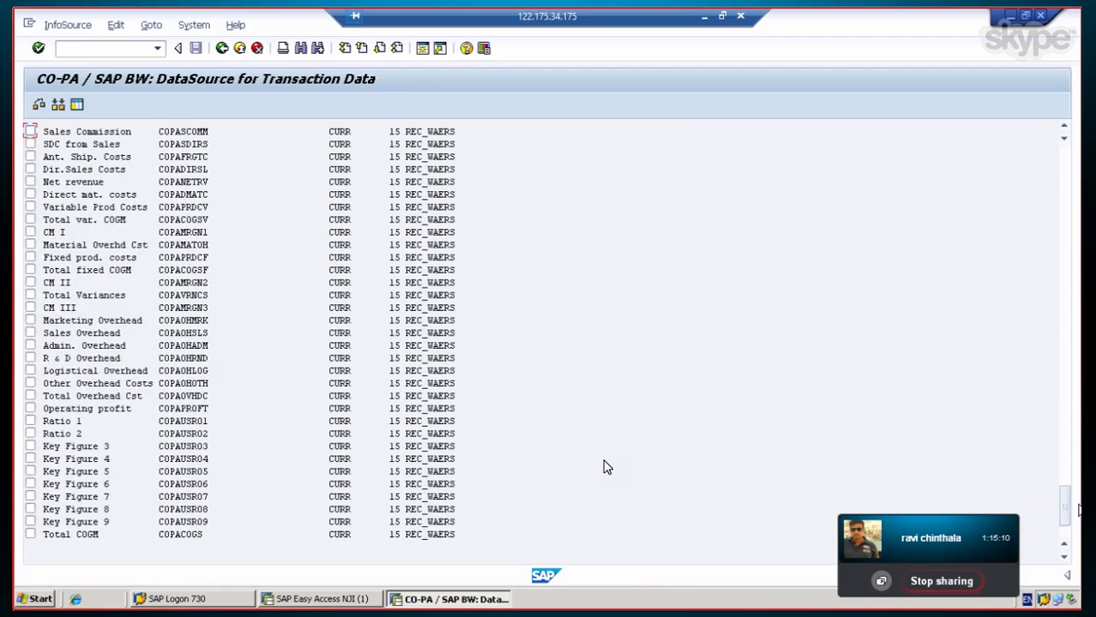
pyautogui.moveTo(1066, 516); pyautogui.dragTo(1075, 541)
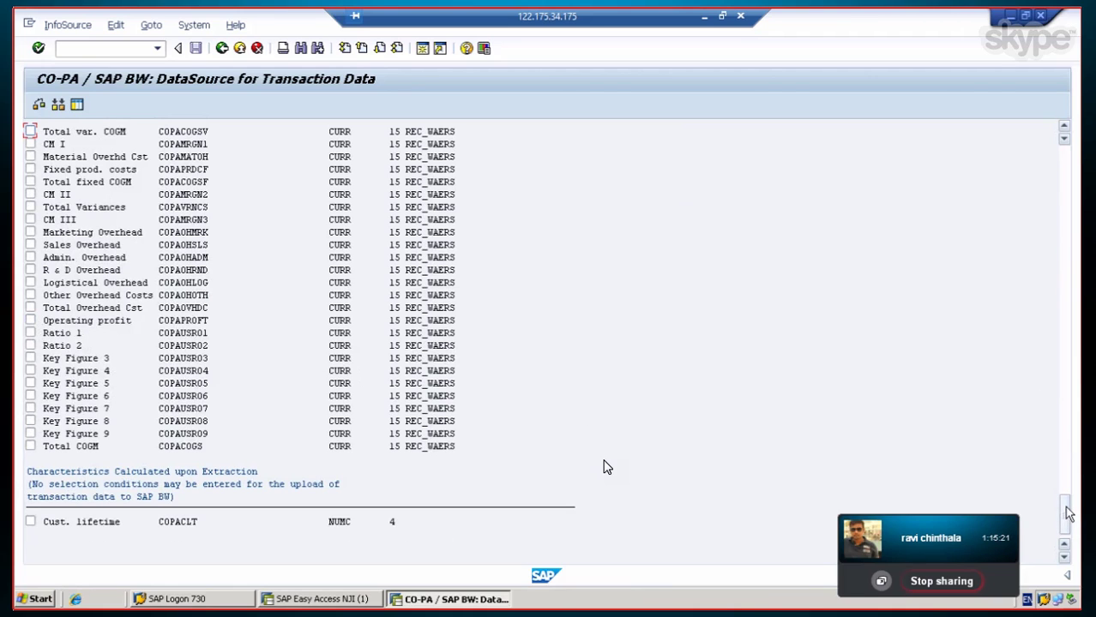
pyautogui.moveTo(1069, 512); pyautogui.dragTo(1065, 337)
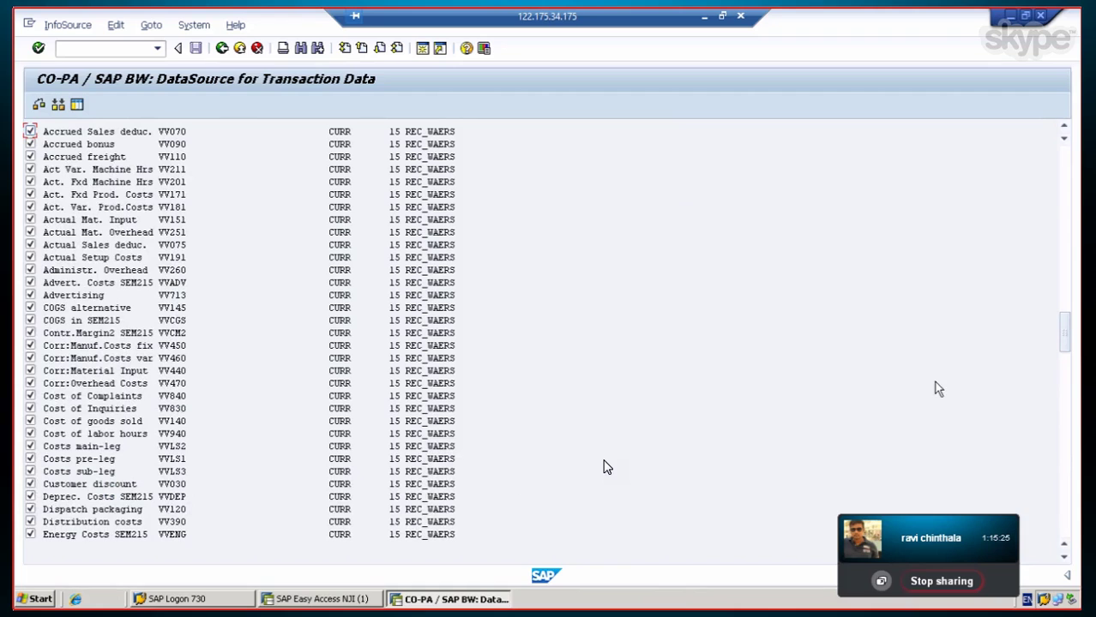
pyautogui.moveTo(1069, 328); pyautogui.dragTo(1069, 371)
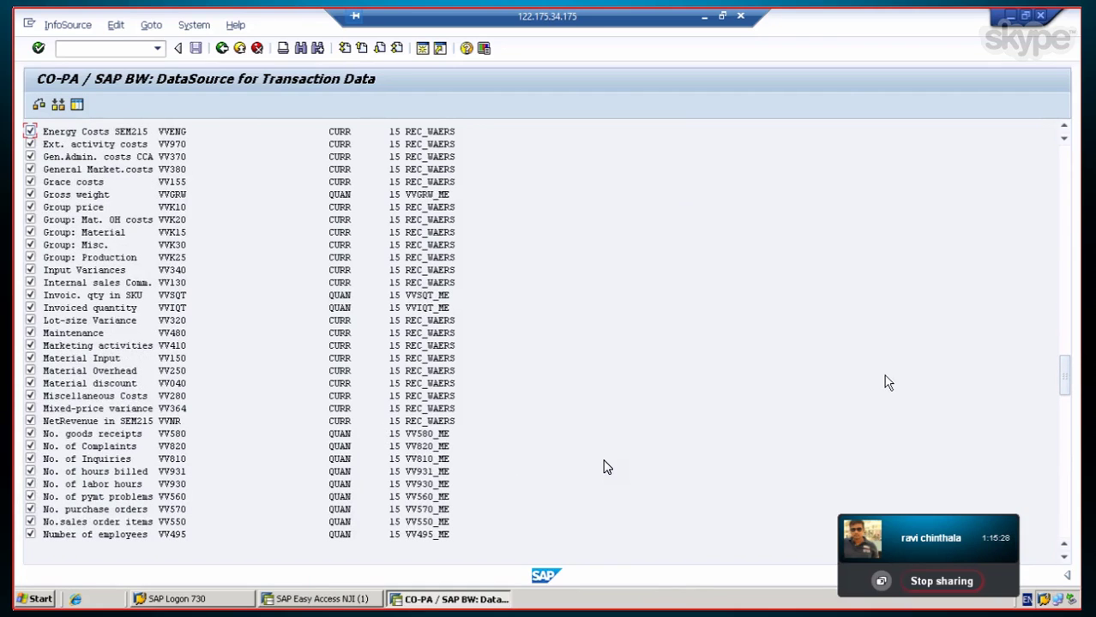
# Step: Deselect the value fields Dispatch packaging, Distribution costs, Energy Costs SEM215, Ext. activity costs, General Market.costs and Gen.Admin. costs CCA
pyautogui.moveTo(1072, 384); pyautogui.dragTo(1072, 360)
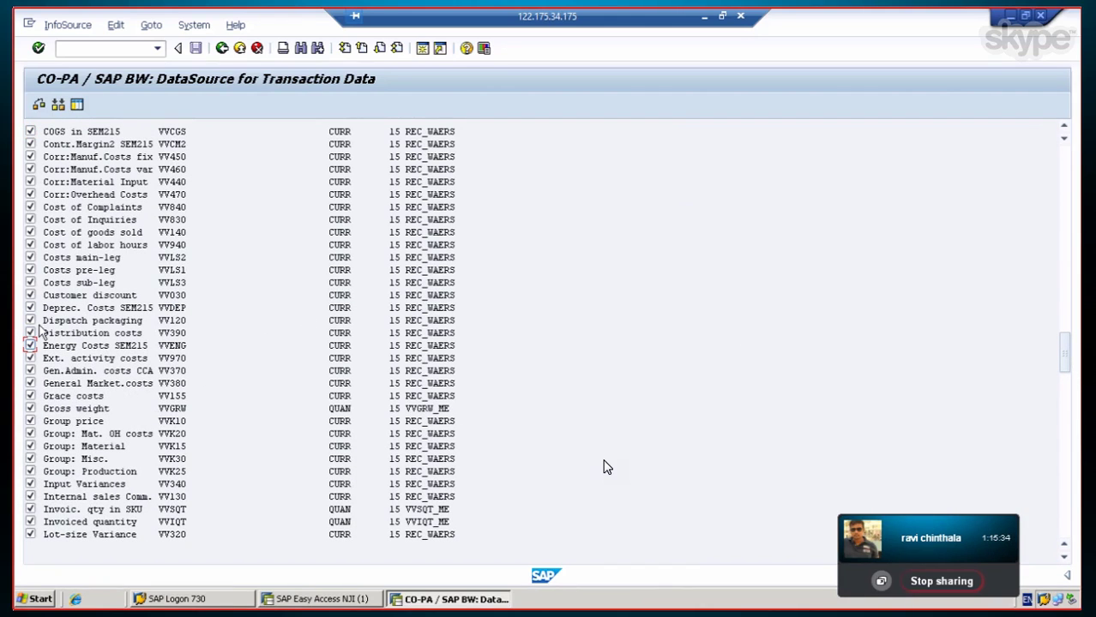
pyautogui.click(31, 322)
pyautogui.click(31, 333)
pyautogui.click(31, 346)
pyautogui.click(31, 359)
pyautogui.click(31, 383)
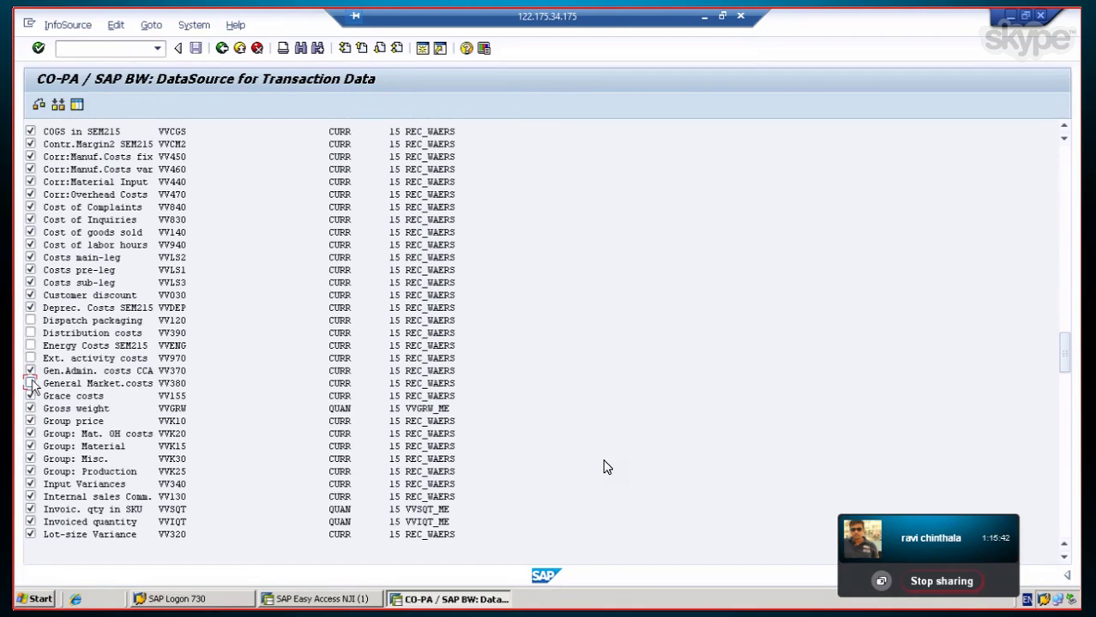
pyautogui.click(31, 371)
# Step: Set the DataSource's field name for partitioning to BUKRS
pyautogui.scroll(15, 876, 312)
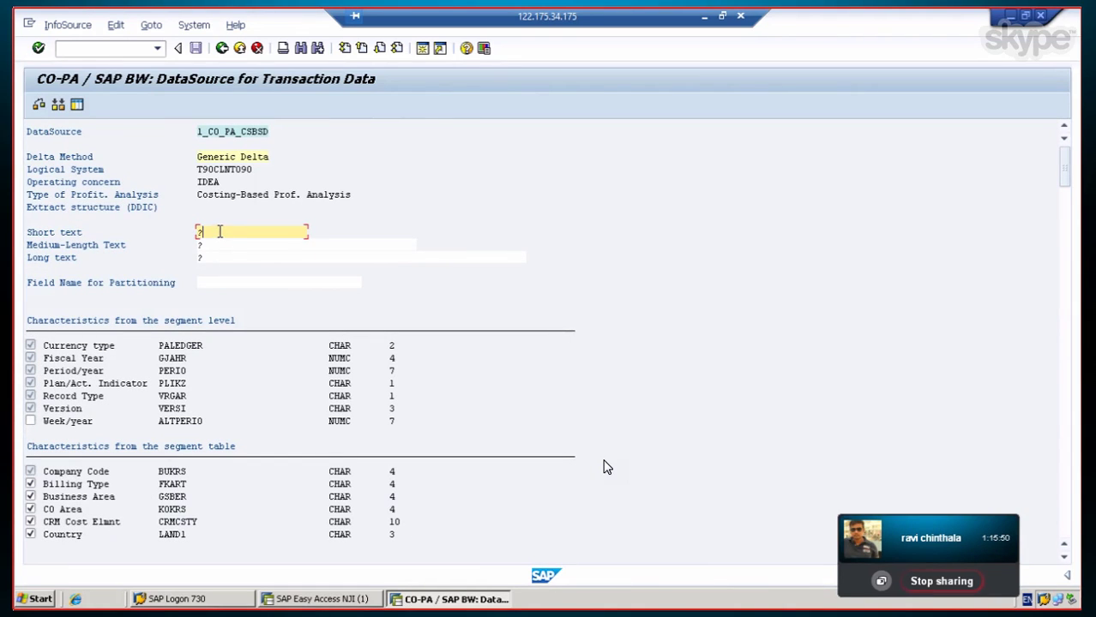
pyautogui.click(203, 282)
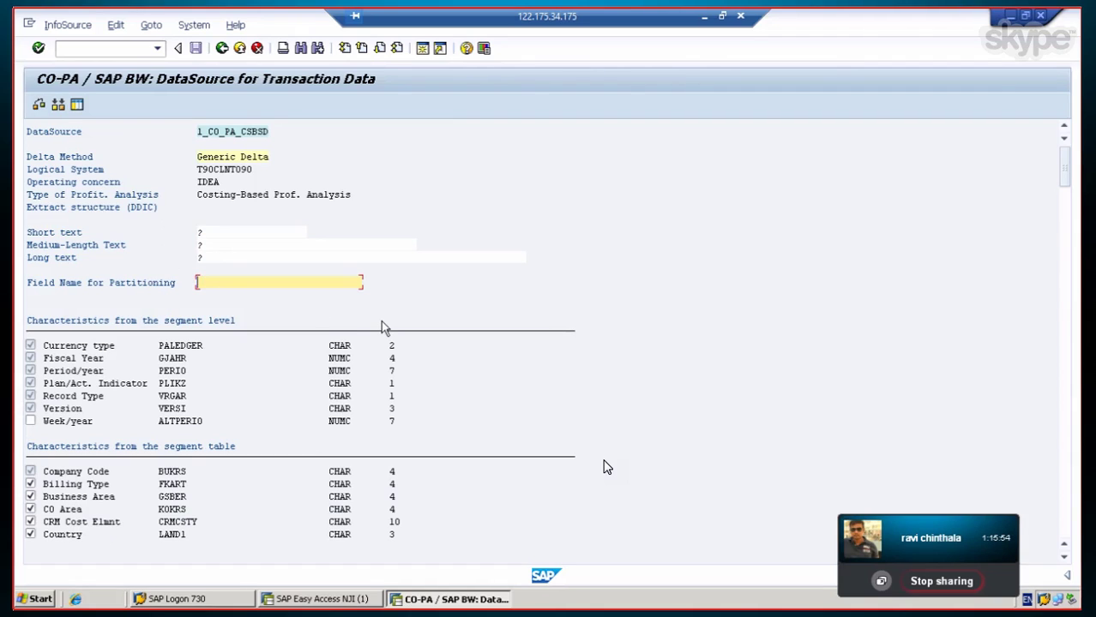
pyautogui.write('BUKRS')
# Step: Fill the short, medium-length and long texts of the DataSource with COSTING BASED REPORT
pyautogui.moveTo(232, 235); pyautogui.dragTo(126, 237)
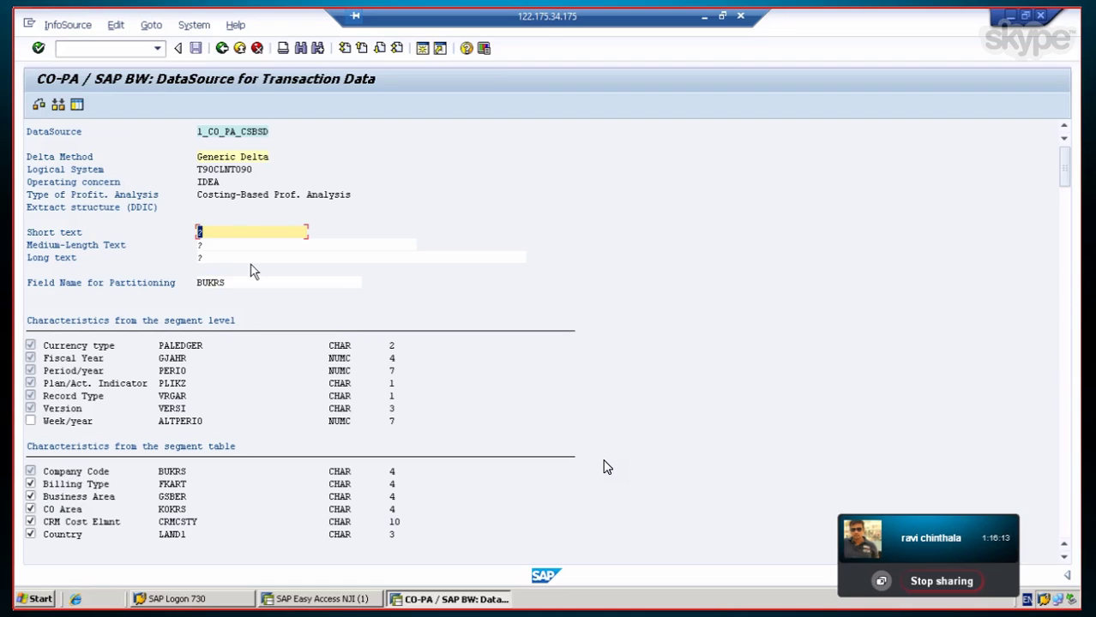
pyautogui.write('COSTING BASI')
pyautogui.write('D REPORT')
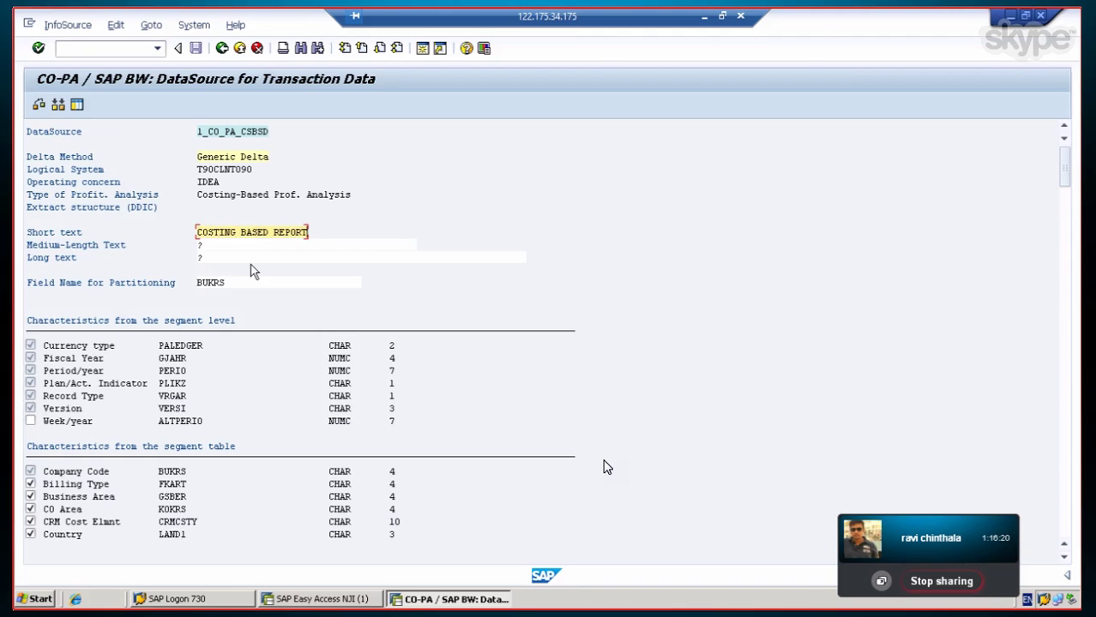
pyautogui.hotkey('ctrl', 'a')
pyautogui.hotkey('ctrl', 'c')
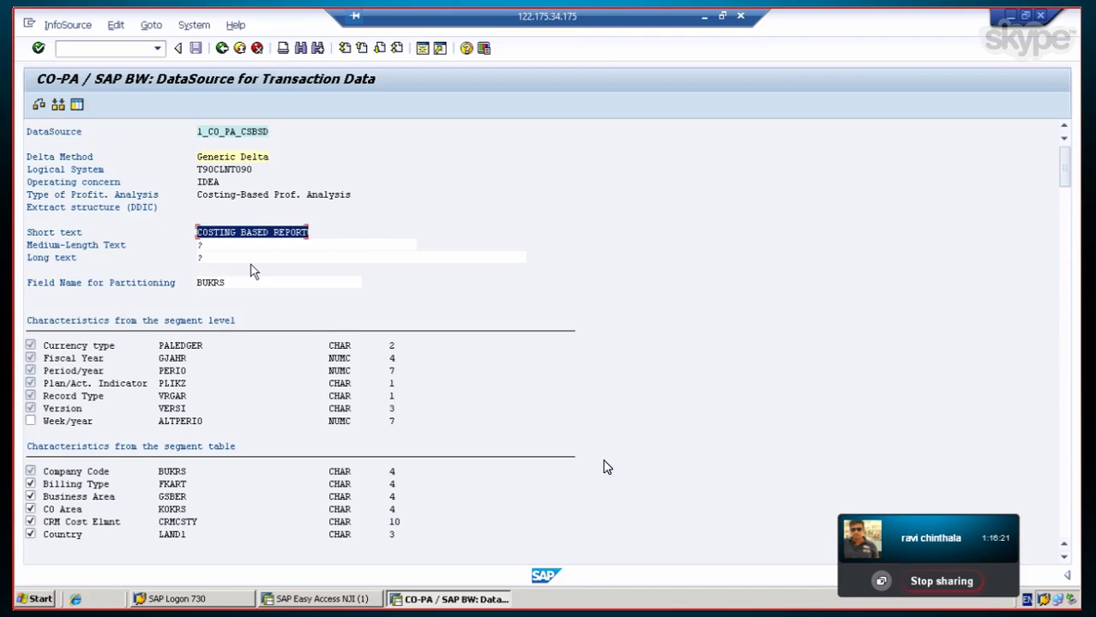
pyautogui.press('Tab')
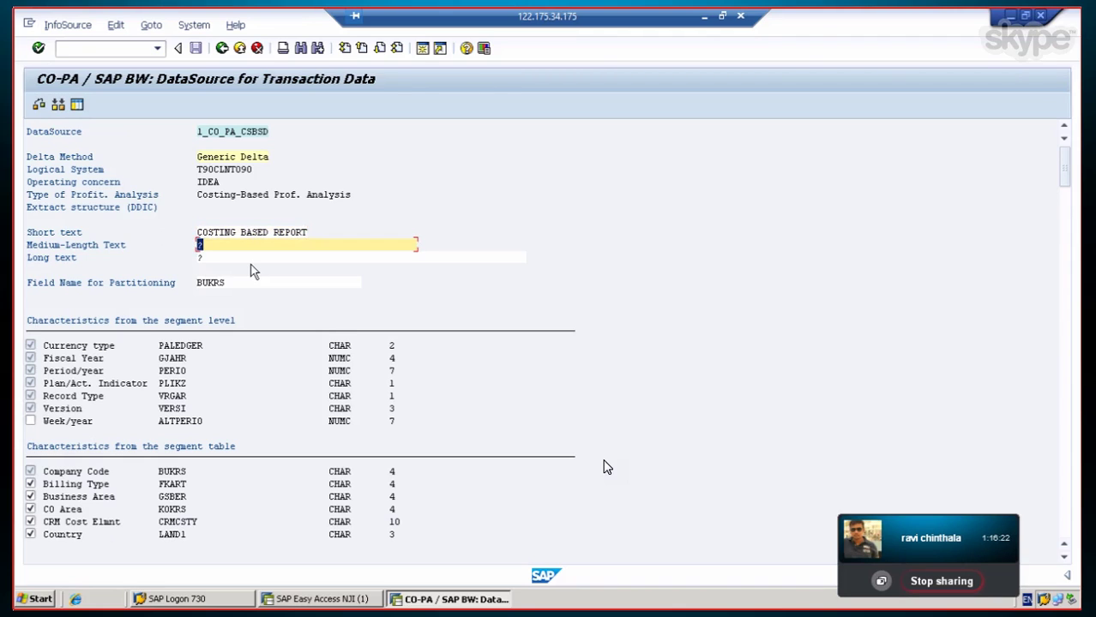
pyautogui.hotkey('ctrl', 'v')
pyautogui.press('Tab')
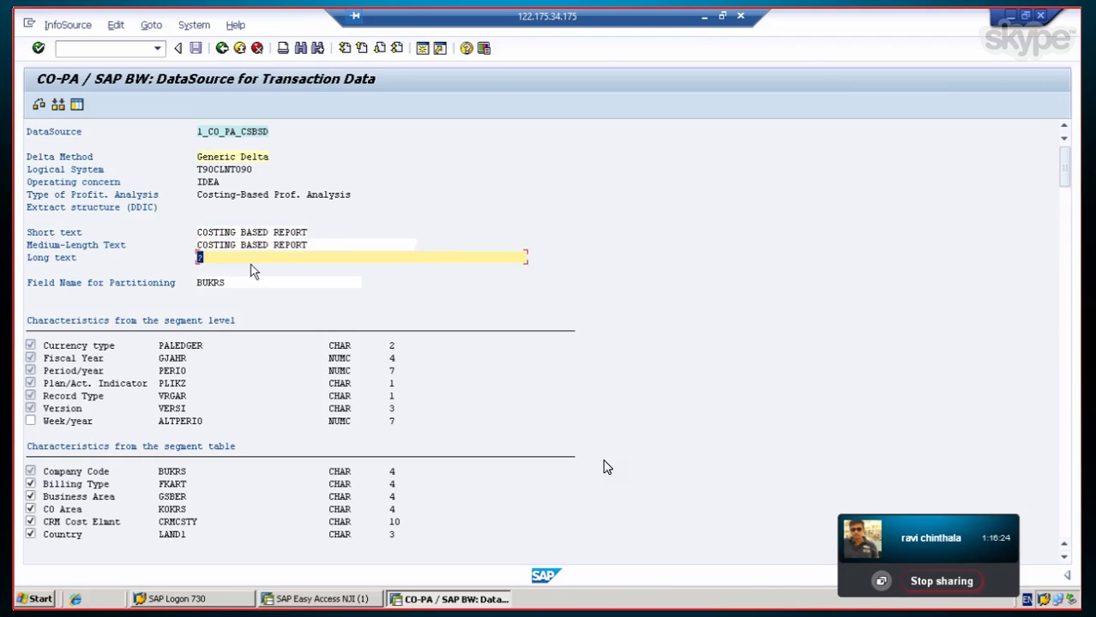
pyautogui.hotkey('ctrl', 'v')
# Step: Check the DataSource definition for inconsistencies and close the check result
pyautogui.scroll(-1, 274, 306)
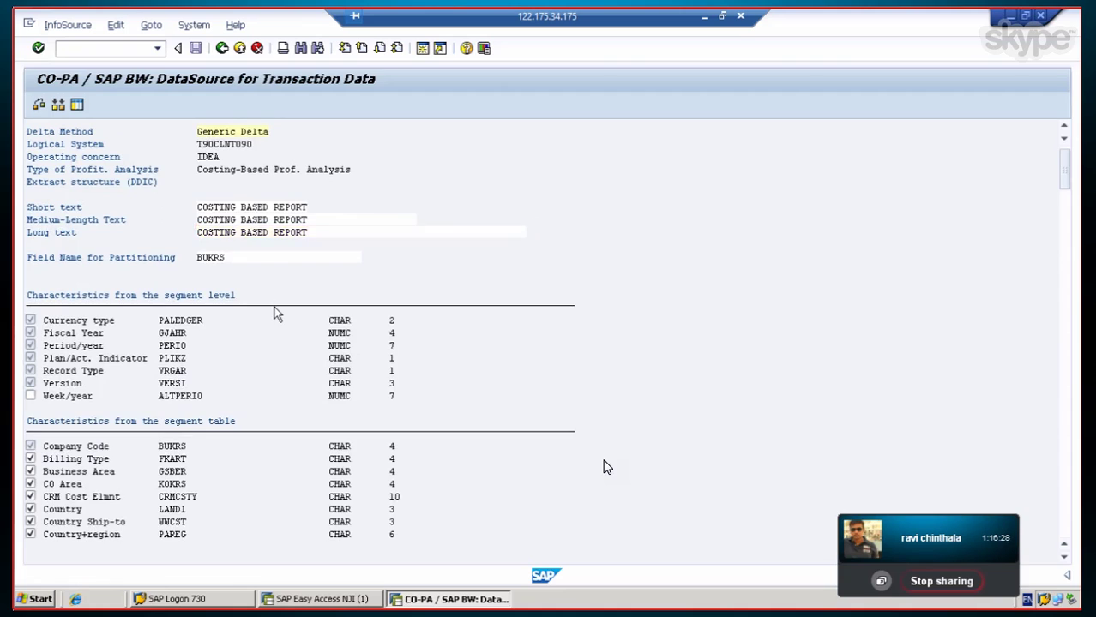
pyautogui.scroll(1, 274, 306)
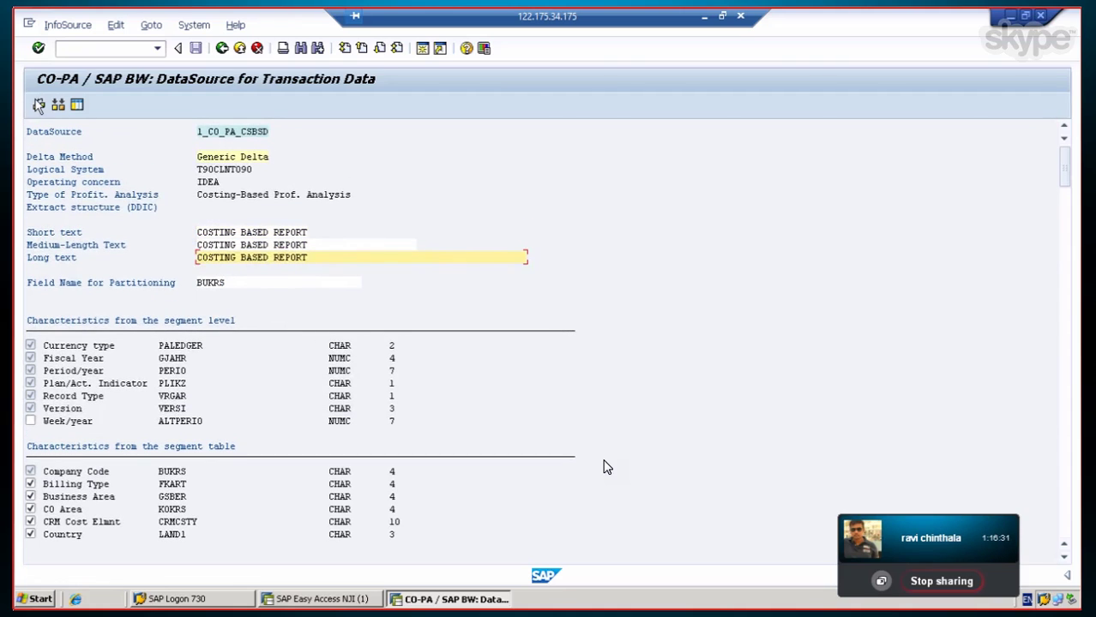
pyautogui.click(39, 104)
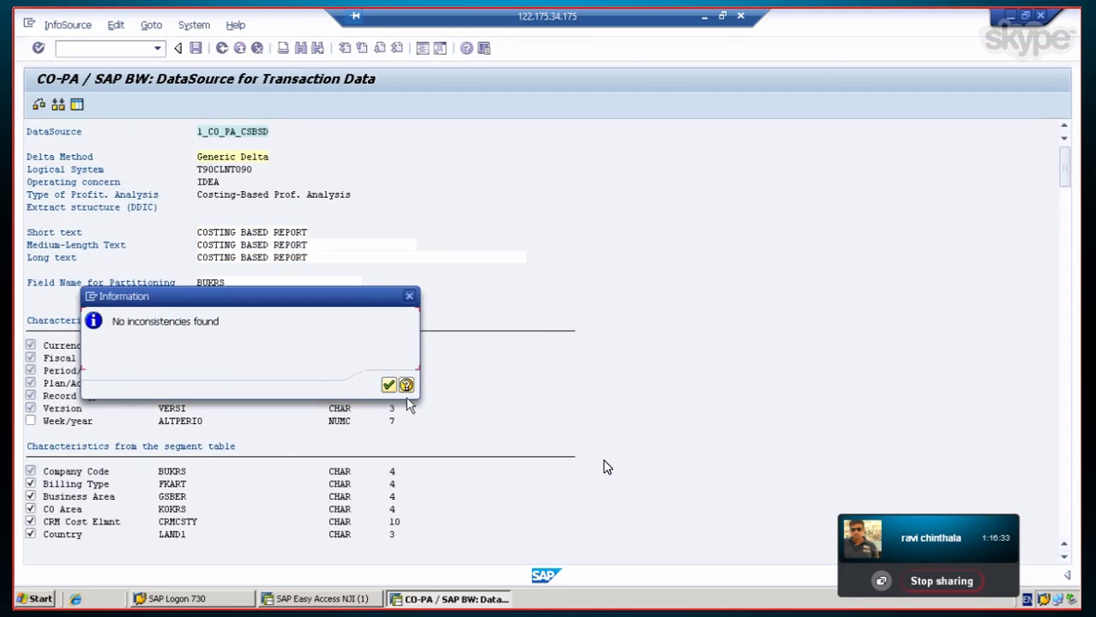
pyautogui.click(388, 385)
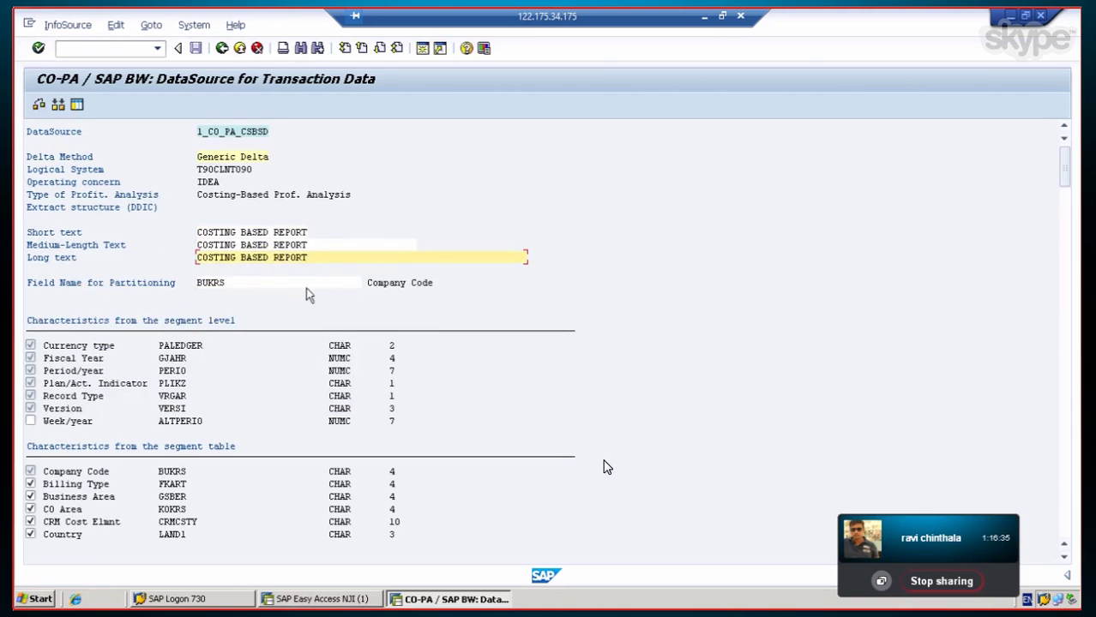
# Step: Try to generate the DataSource from its definition, cancelling the developer registration without entering an access key
pyautogui.click(78, 106)
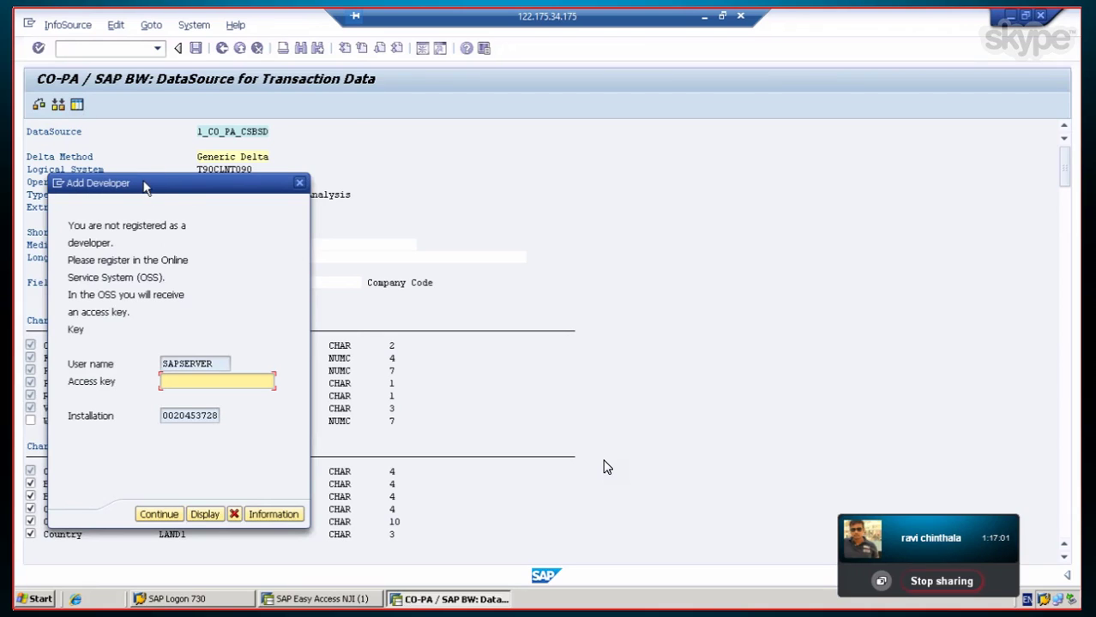
pyautogui.moveTo(143, 181); pyautogui.dragTo(186, 107)
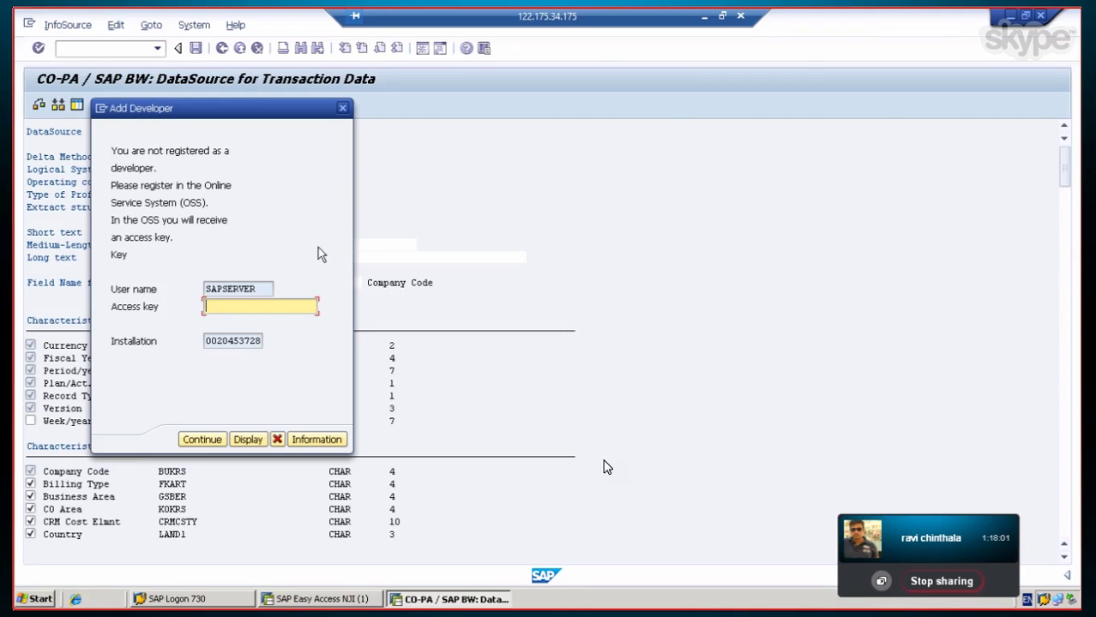
pyautogui.click(342, 108)
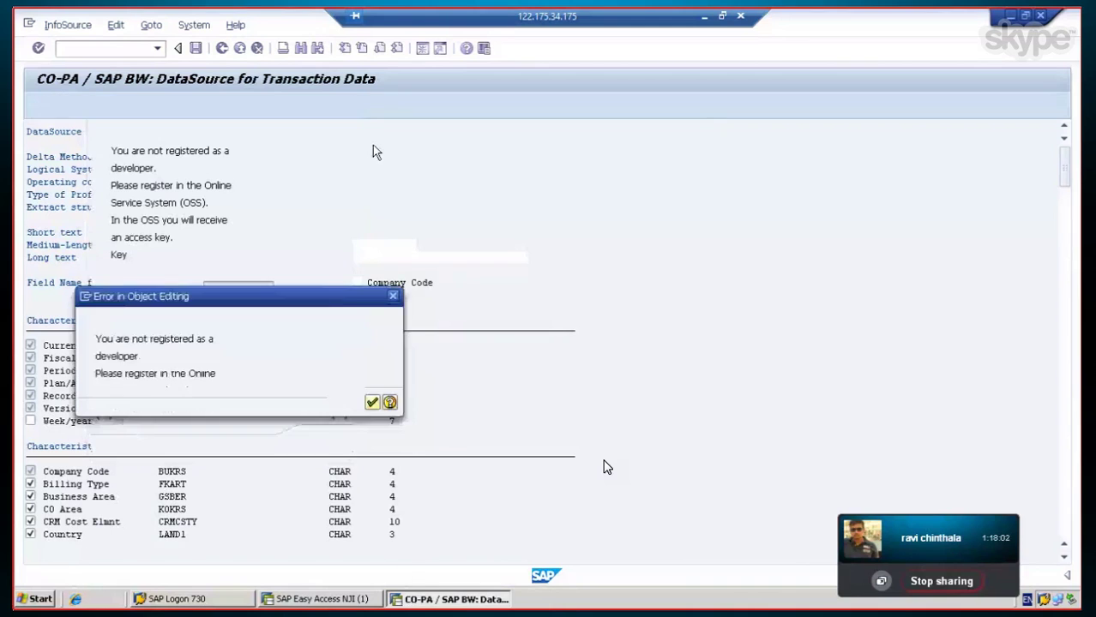
pyautogui.click(392, 296)
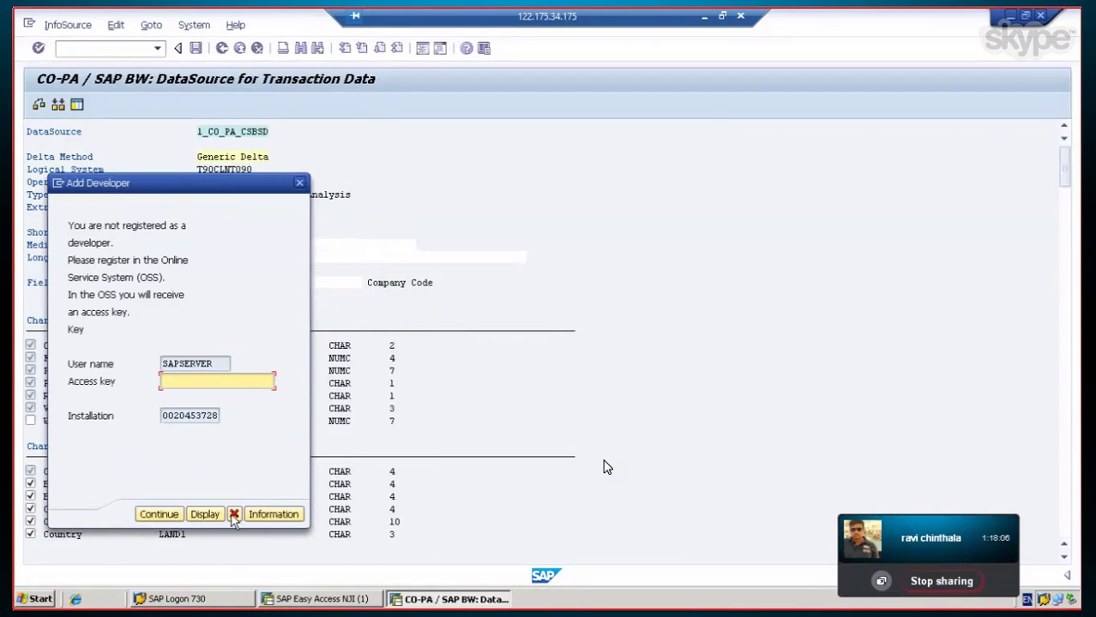
pyautogui.click(237, 515)
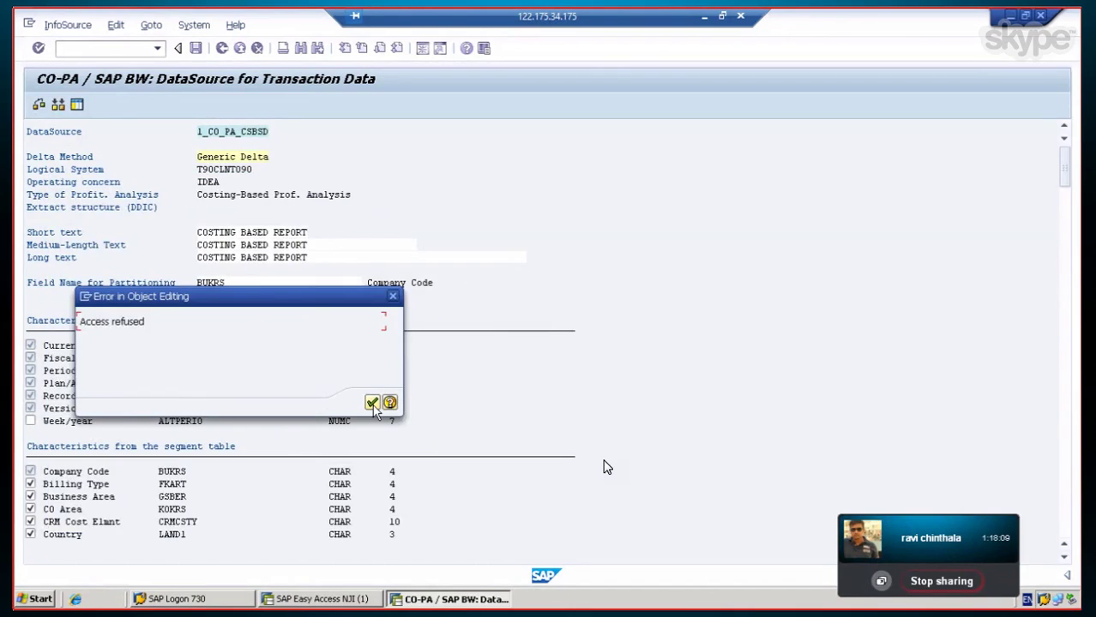
pyautogui.click(372, 406)
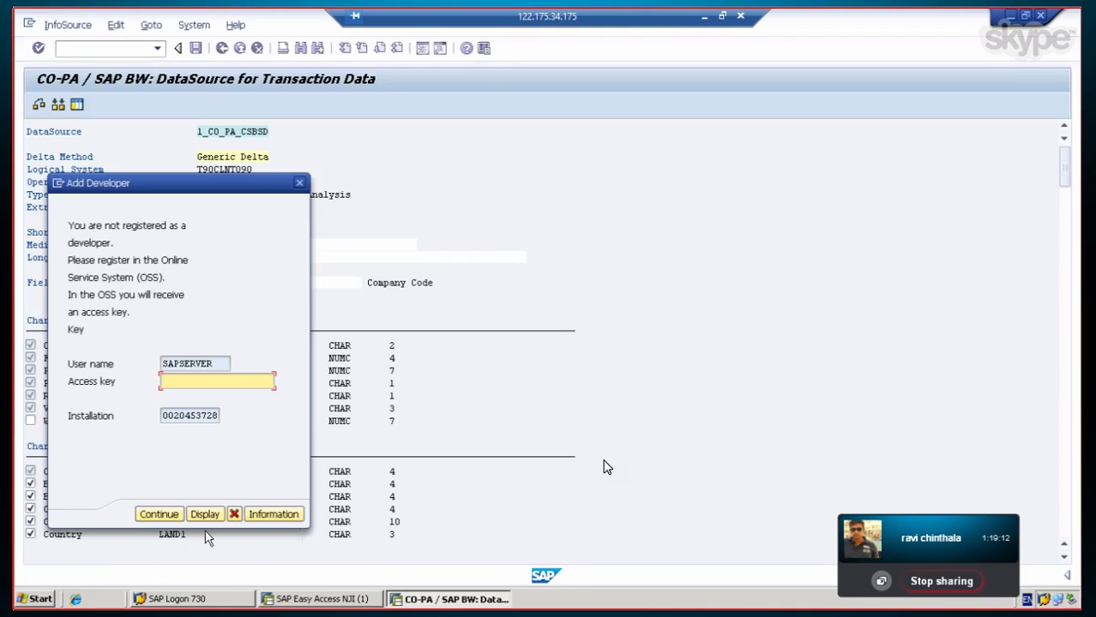
pyautogui.click(234, 515)
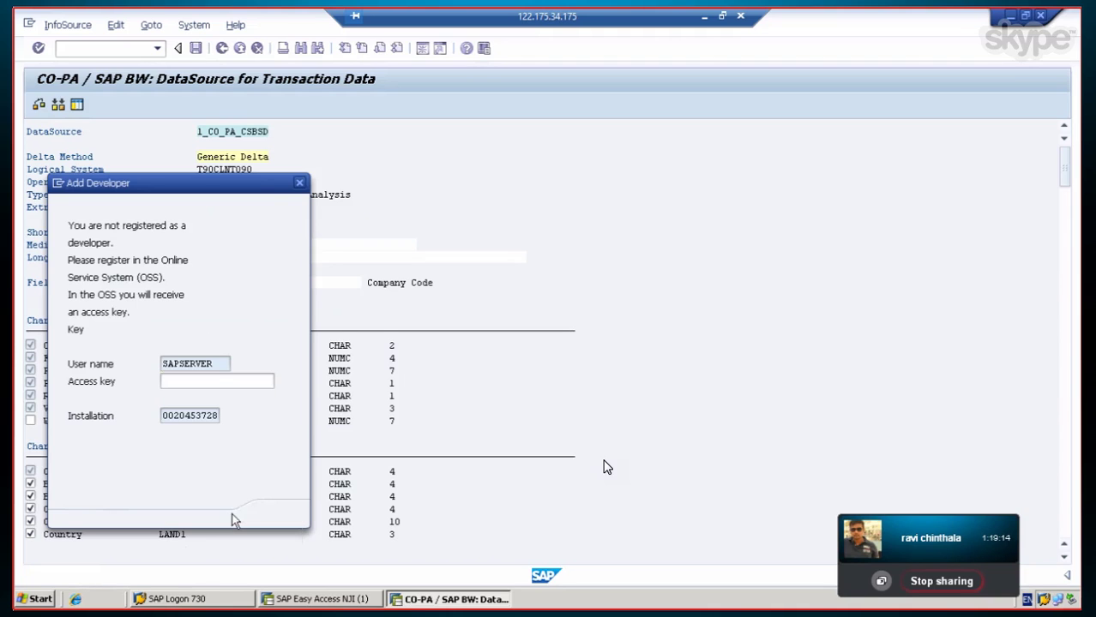
pyautogui.click(396, 298)
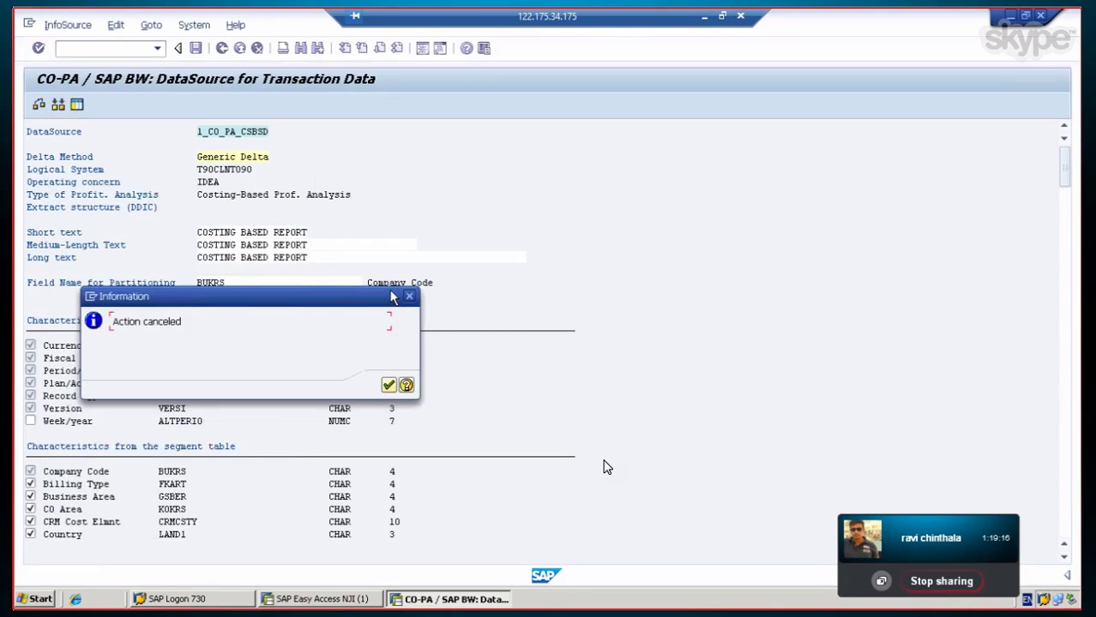
# Step: Leave the DataSource definition and log off from the IDES ERP system, closing the SAP Logon window as well
pyautogui.click(387, 386)
pyautogui.click(224, 48)
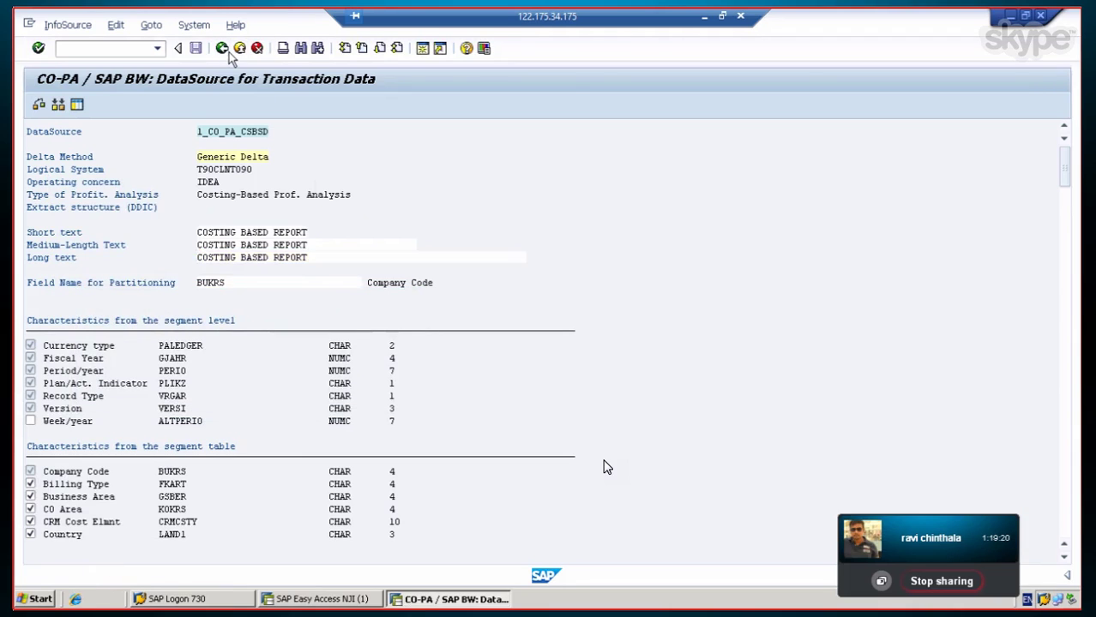
pyautogui.click(226, 50)
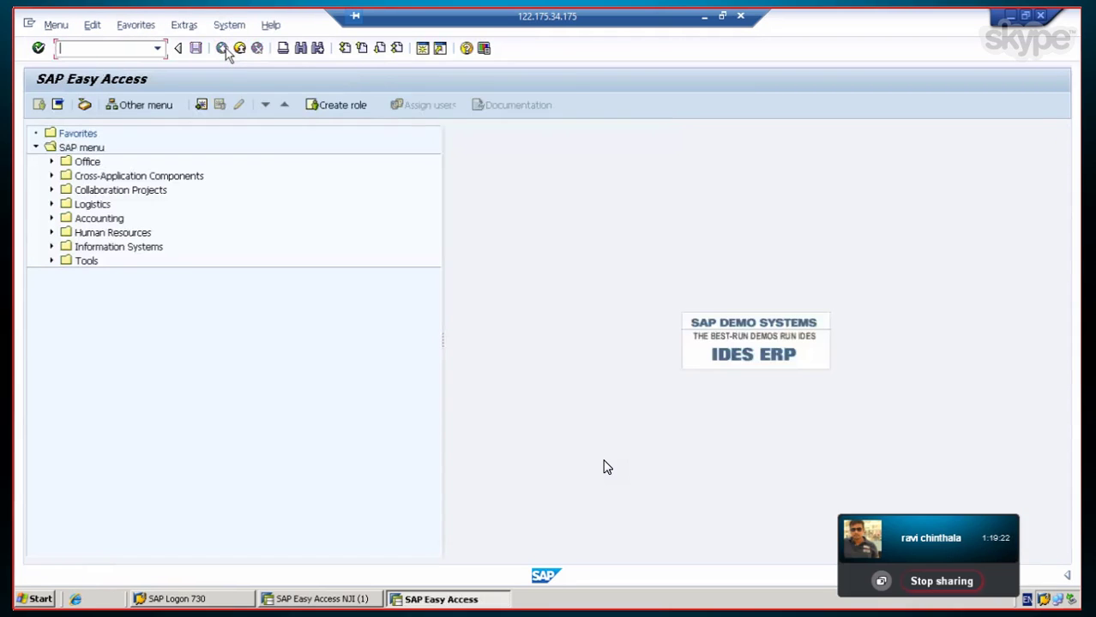
pyautogui.click(237, 50)
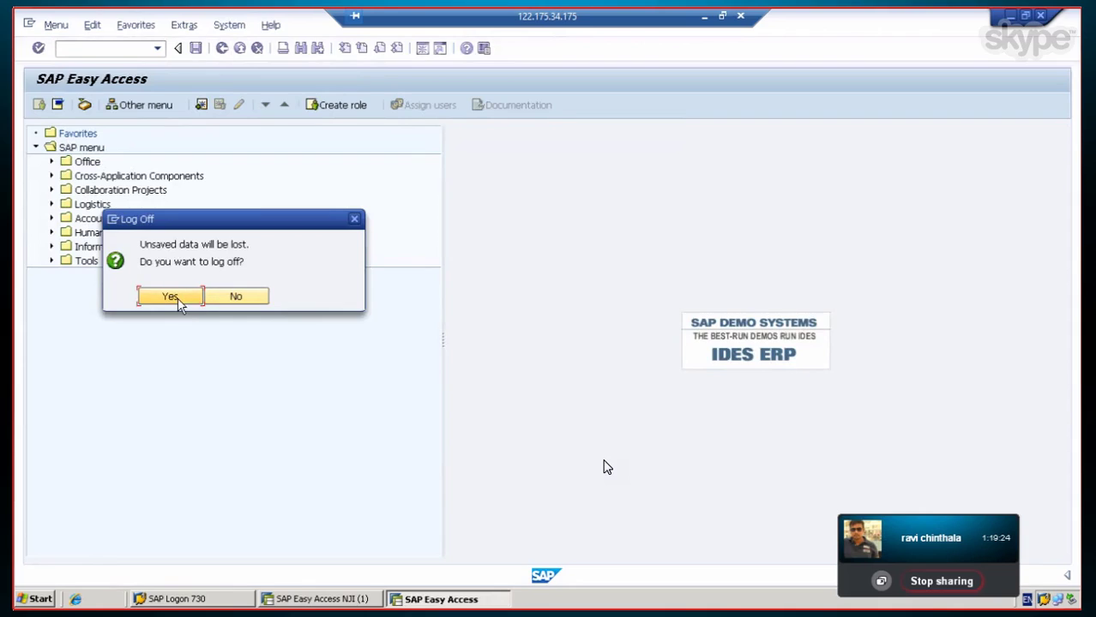
pyautogui.click(178, 301)
pyautogui.click(488, 58)
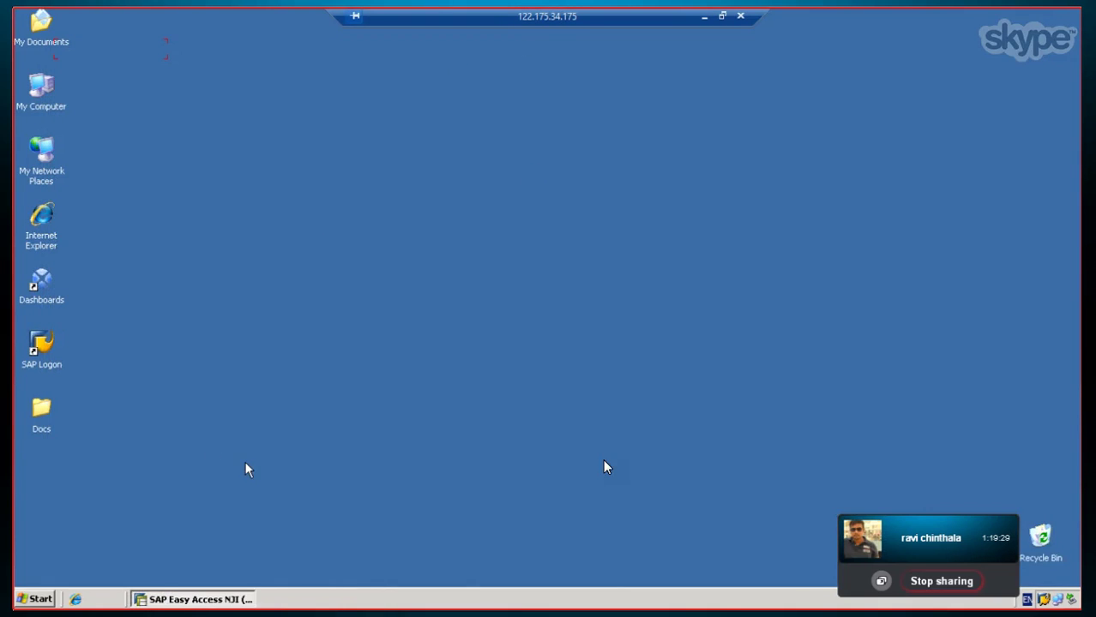
# Step: Log off from the remaining SAP Easy Access session that holds the query favorites
pyautogui.click(205, 601)
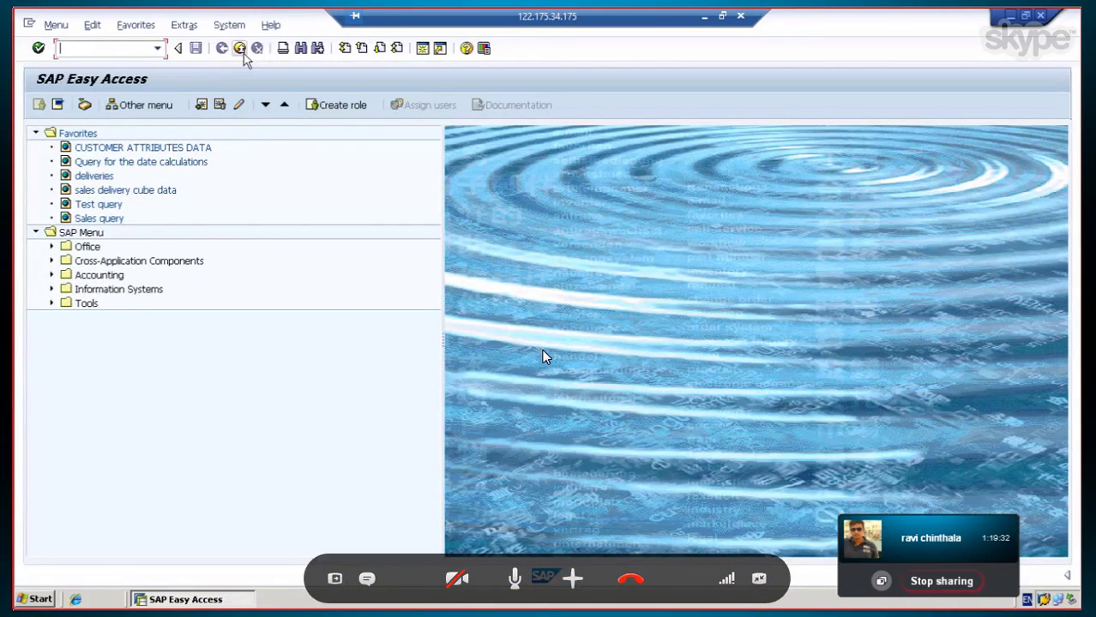
pyautogui.click(240, 49)
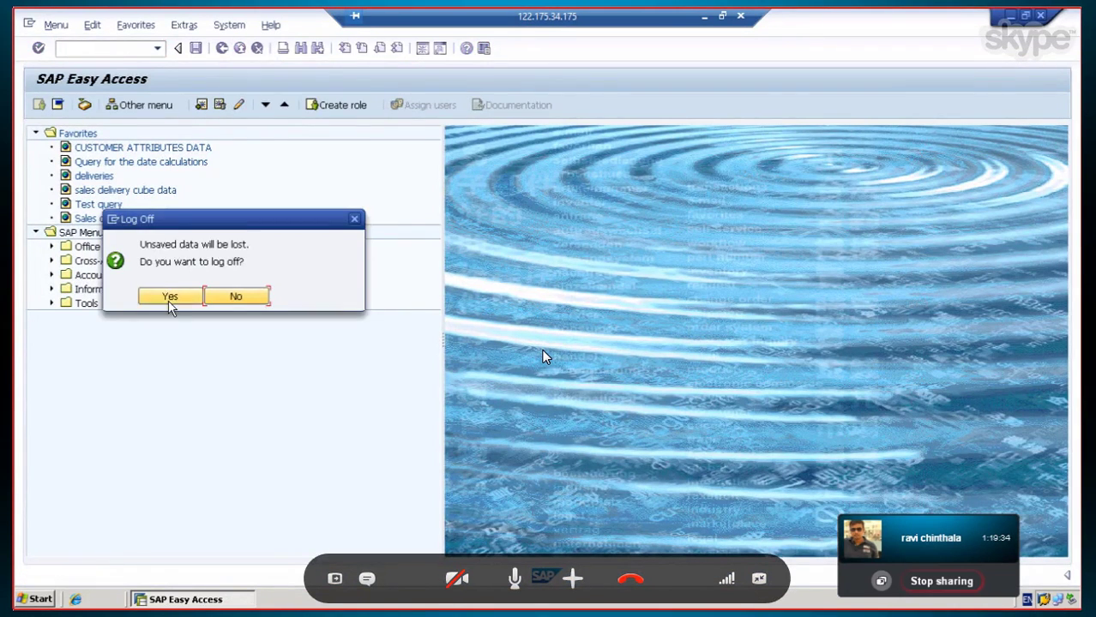
pyautogui.click(172, 298)
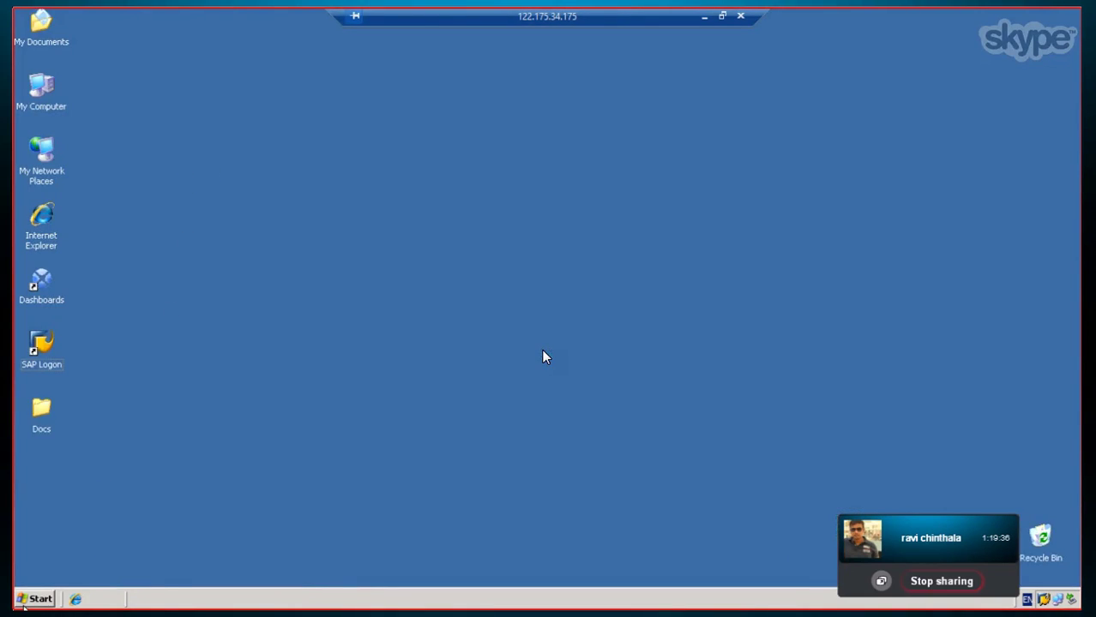
# Step: Log off from Windows on the remote desktop and confirm the logoff
pyautogui.click(28, 602)
pyautogui.click(72, 577)
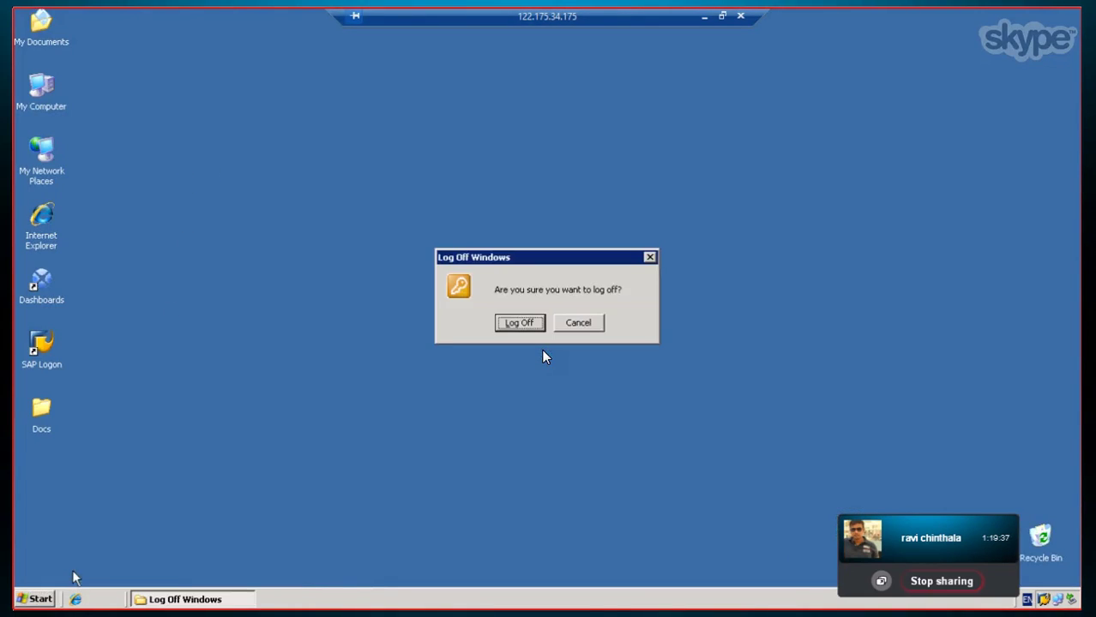
pyautogui.click(501, 326)
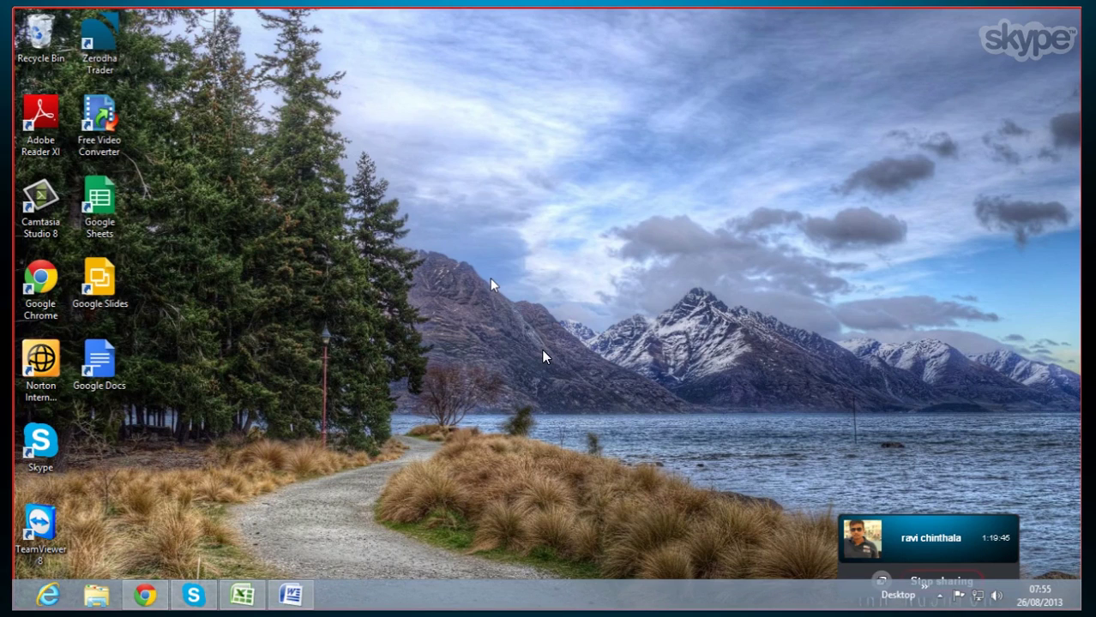
pyautogui.rightClick(474, 263)
pyautogui.click(514, 309)
pyautogui.rightClick(463, 200)
pyautogui.click(488, 238)
pyautogui.rightClick(447, 185)
pyautogui.click(482, 224)
# Step: Switch to the Skype window and bring up the Debut Video Capture Software window
pyautogui.click(144, 595)
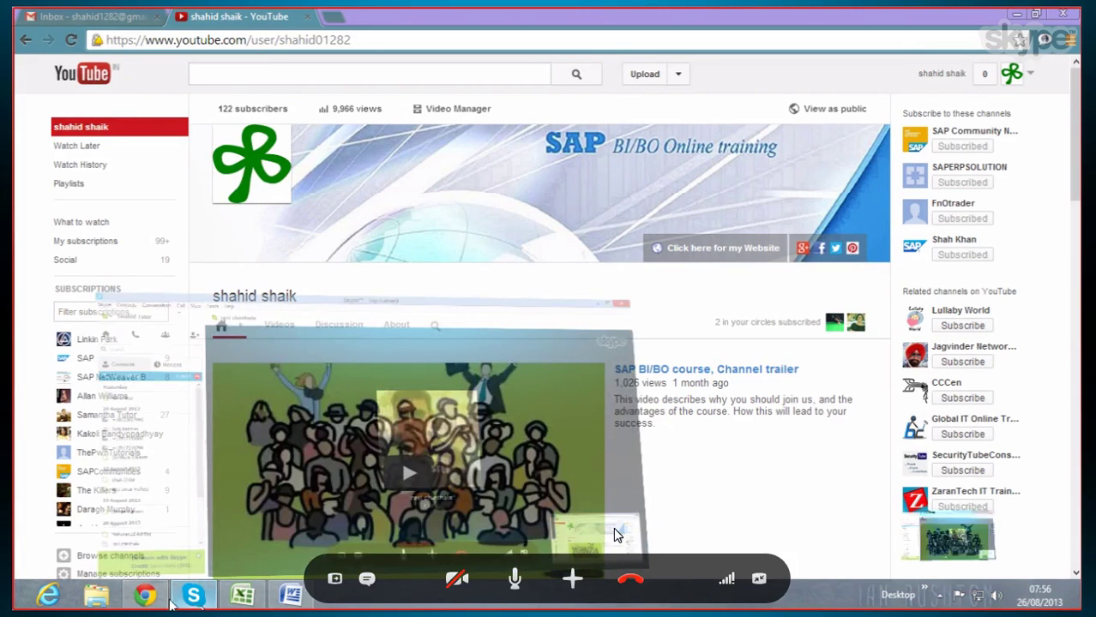
pyautogui.click(193, 596)
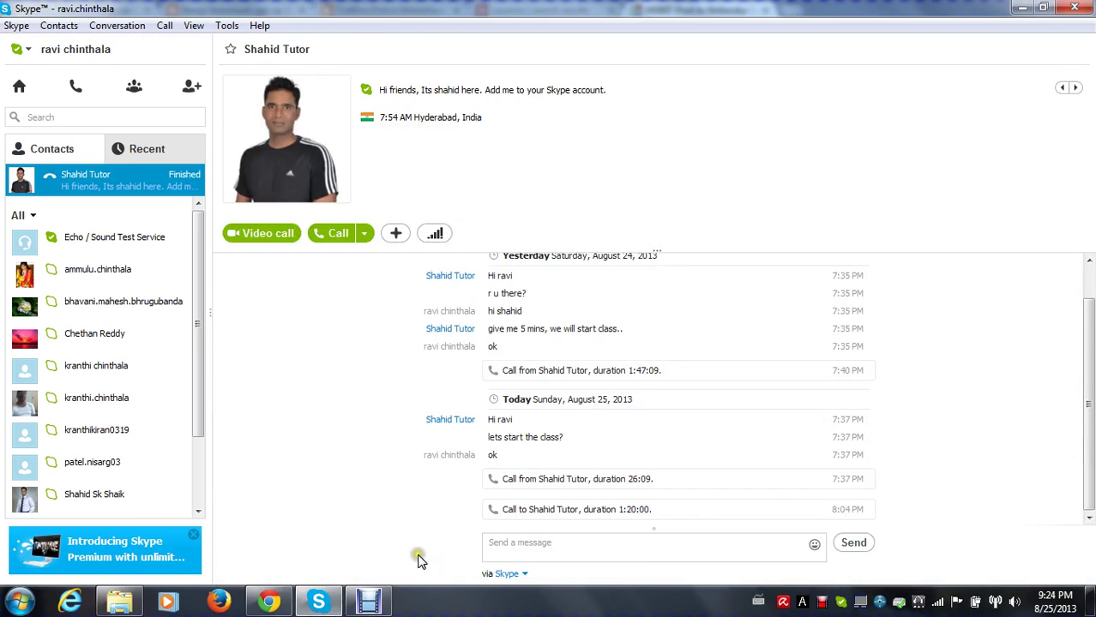
pyautogui.click(375, 605)
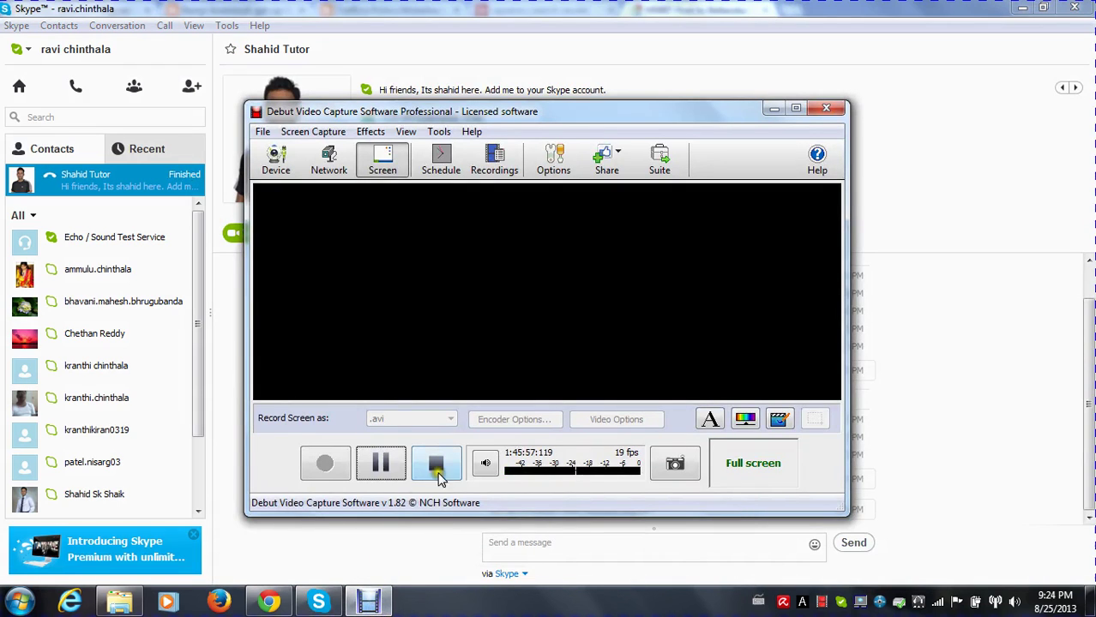